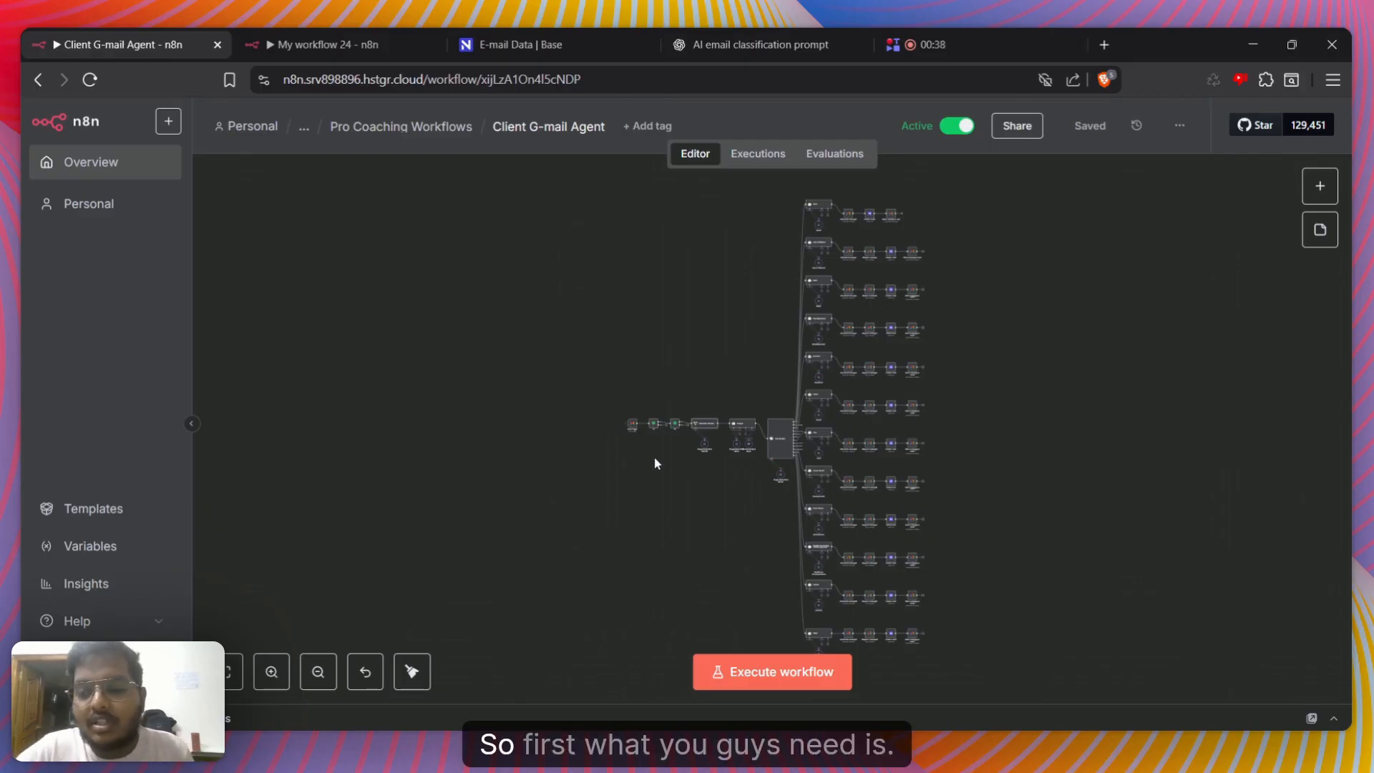
Survey the Client G-mail Agent workflow from its Gmail trigger through the text classifier to the category branches
scroll(636, 460, "up", 5)
scroll(641, 476, "up", 2)
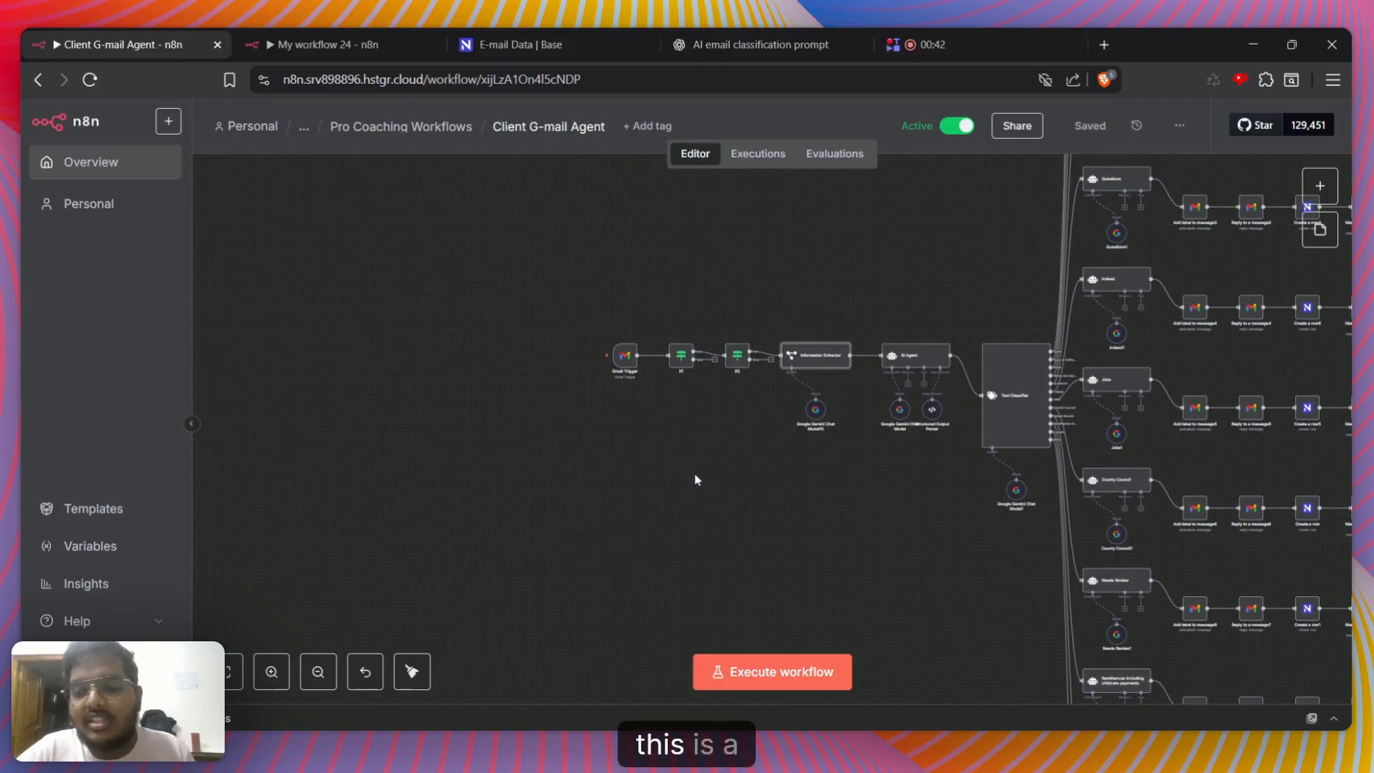
left_click_drag(818, 494, 660, 615)
left_click_drag(762, 252, 655, 427)
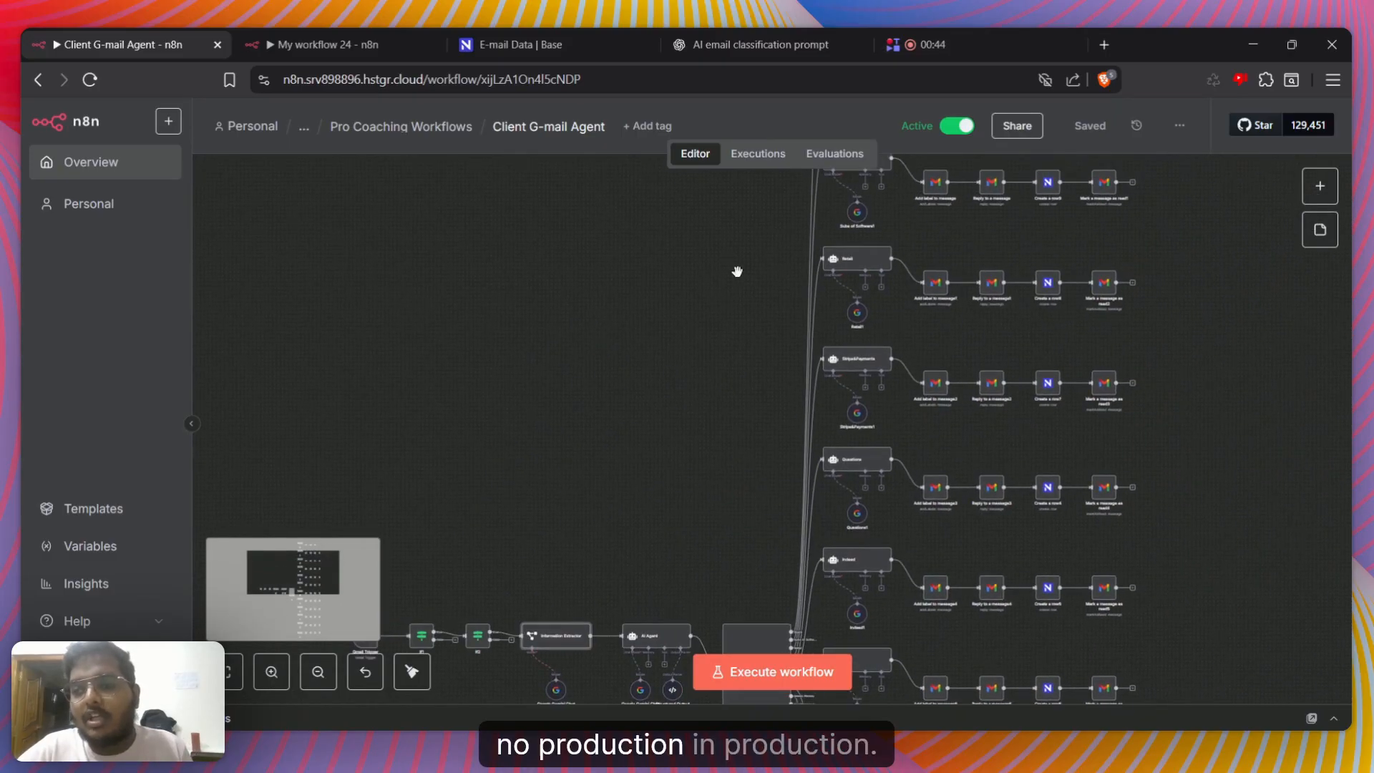
left_click_drag(701, 179, 632, 119)
left_click_drag(597, 419, 644, 223)
left_click_drag(594, 388, 675, 292)
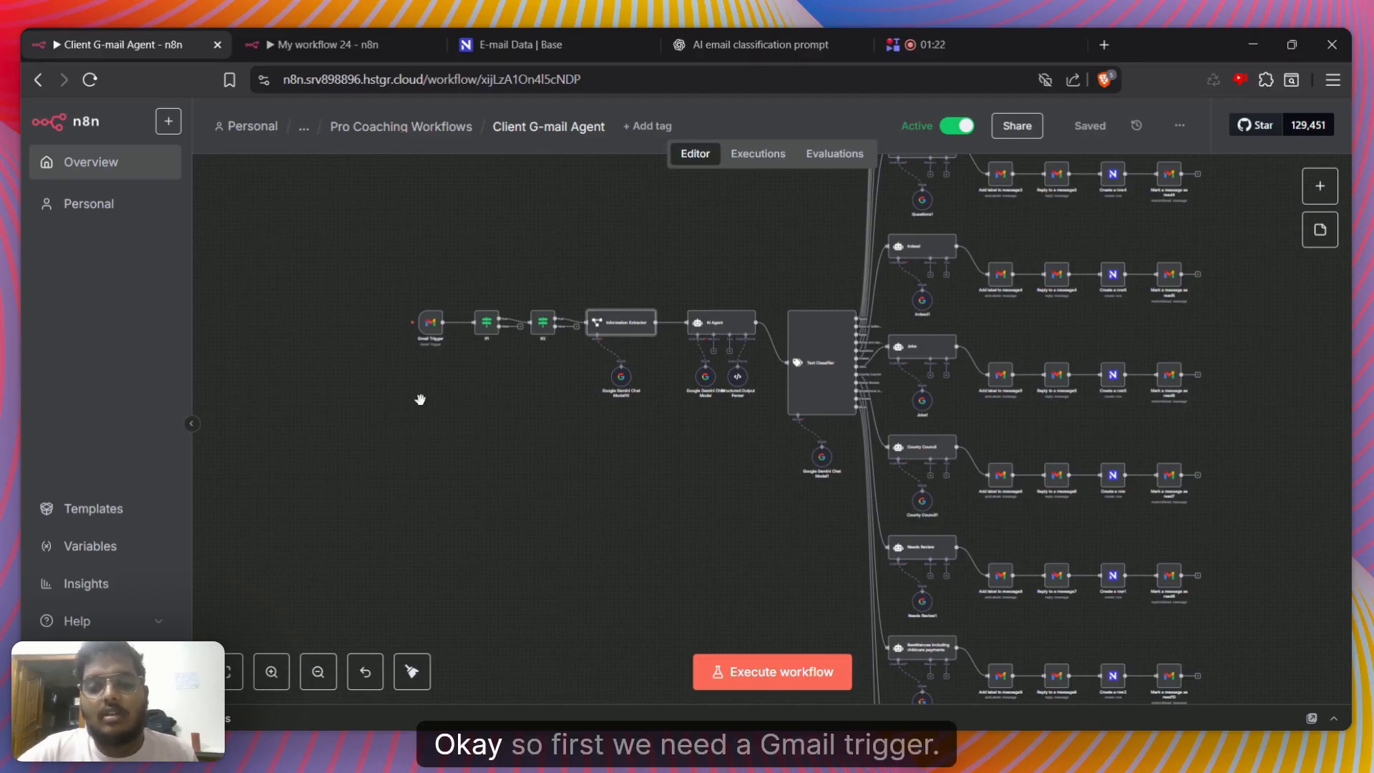
Open the Gmail Trigger node and review its credential, poll time, event, simplify and read status filter settings
scroll(444, 415, "up", 5)
scroll(484, 447, "up", 2)
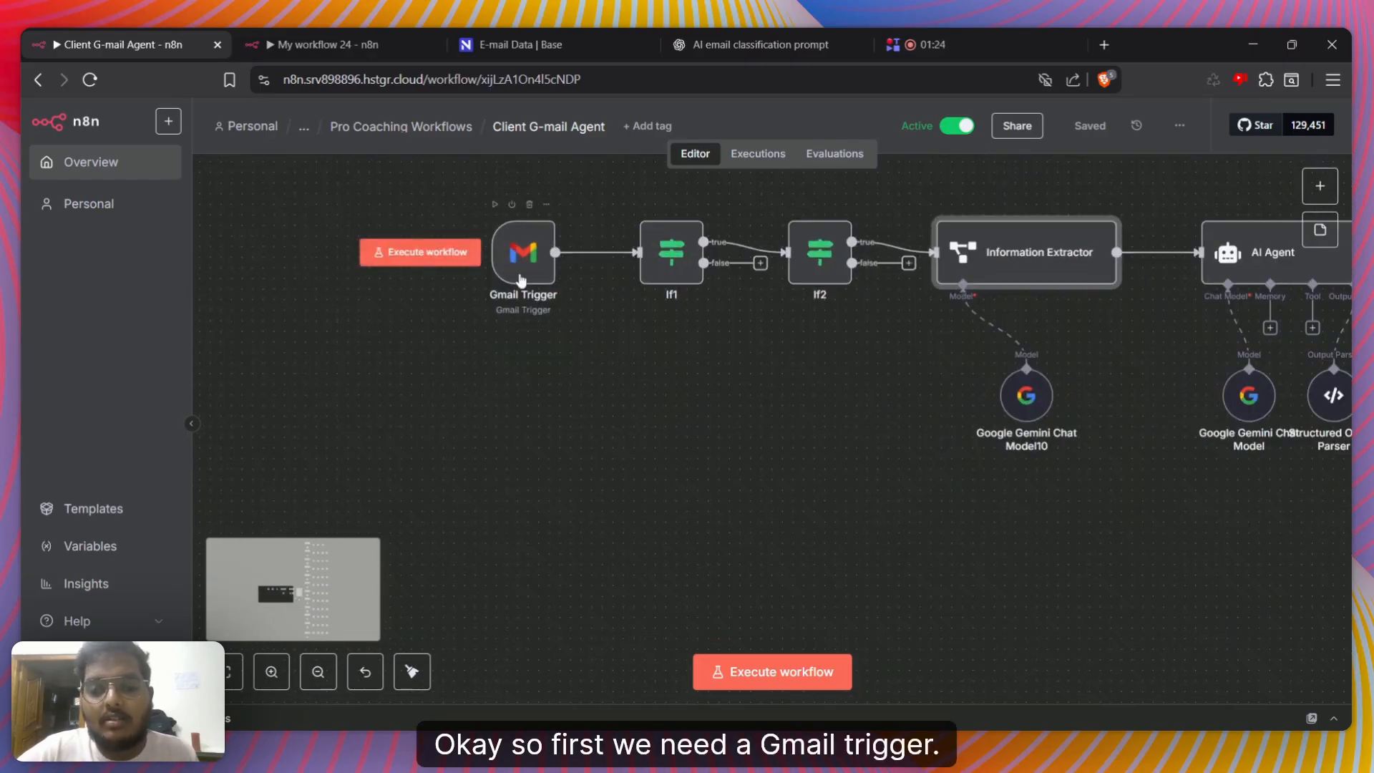
double_click(522, 246)
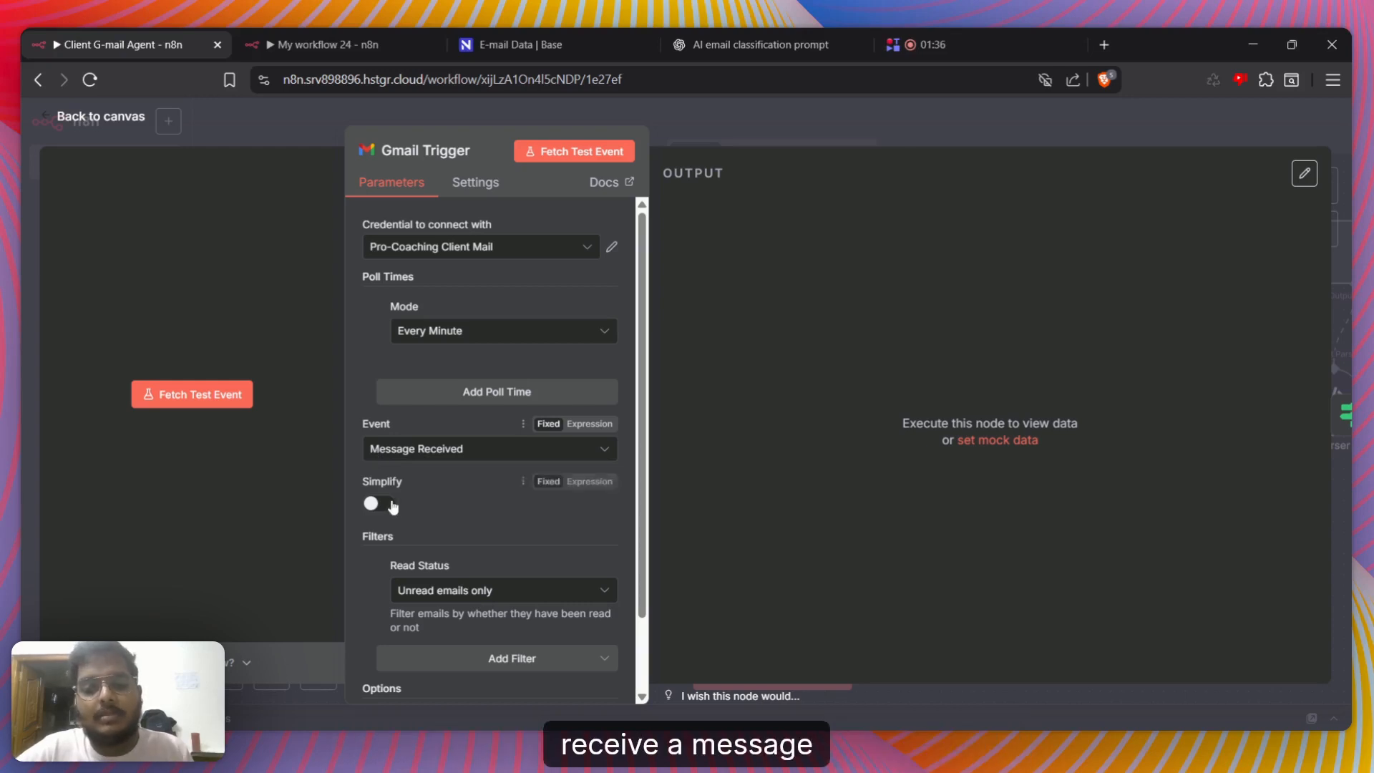
scroll(393, 506, "down", 1)
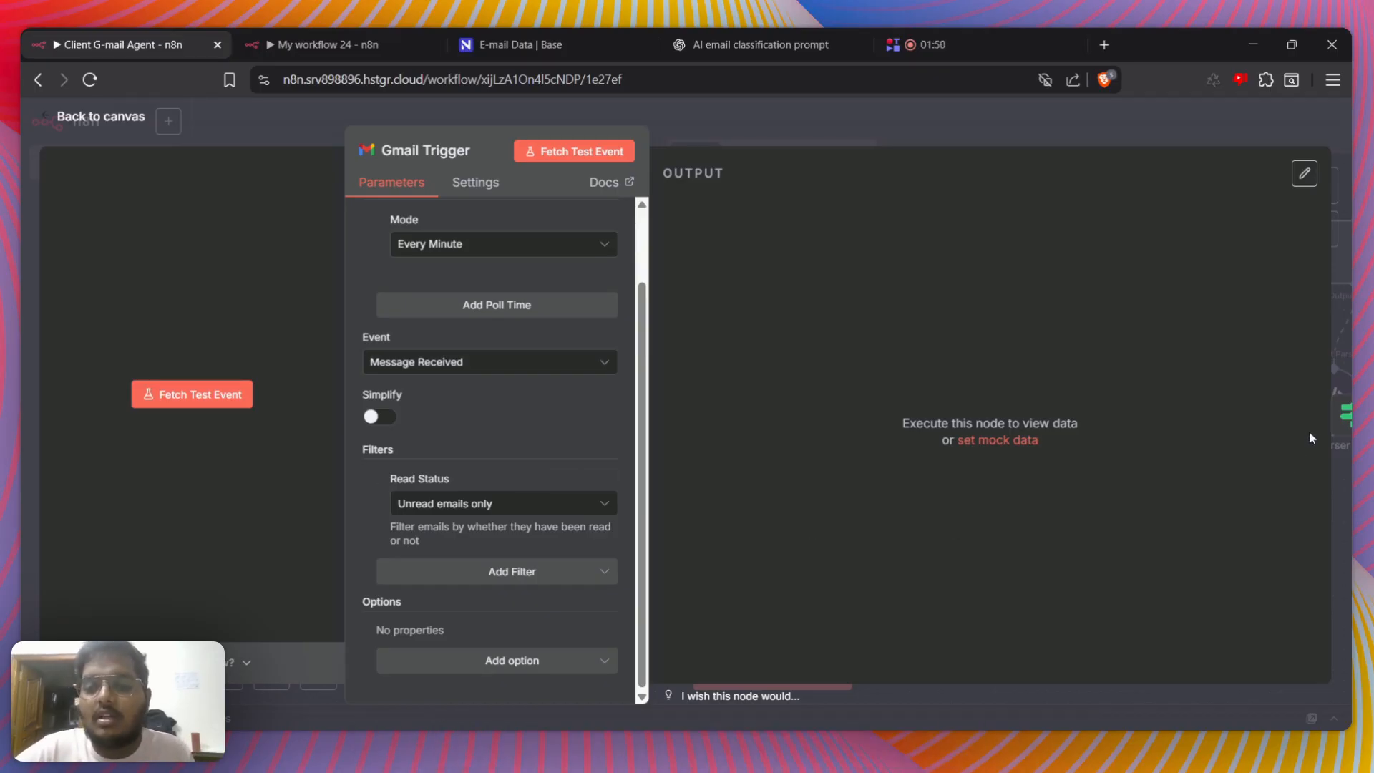
Fetch a test event in the Gmail Trigger node and look through the returned email data
left_click(1263, 415)
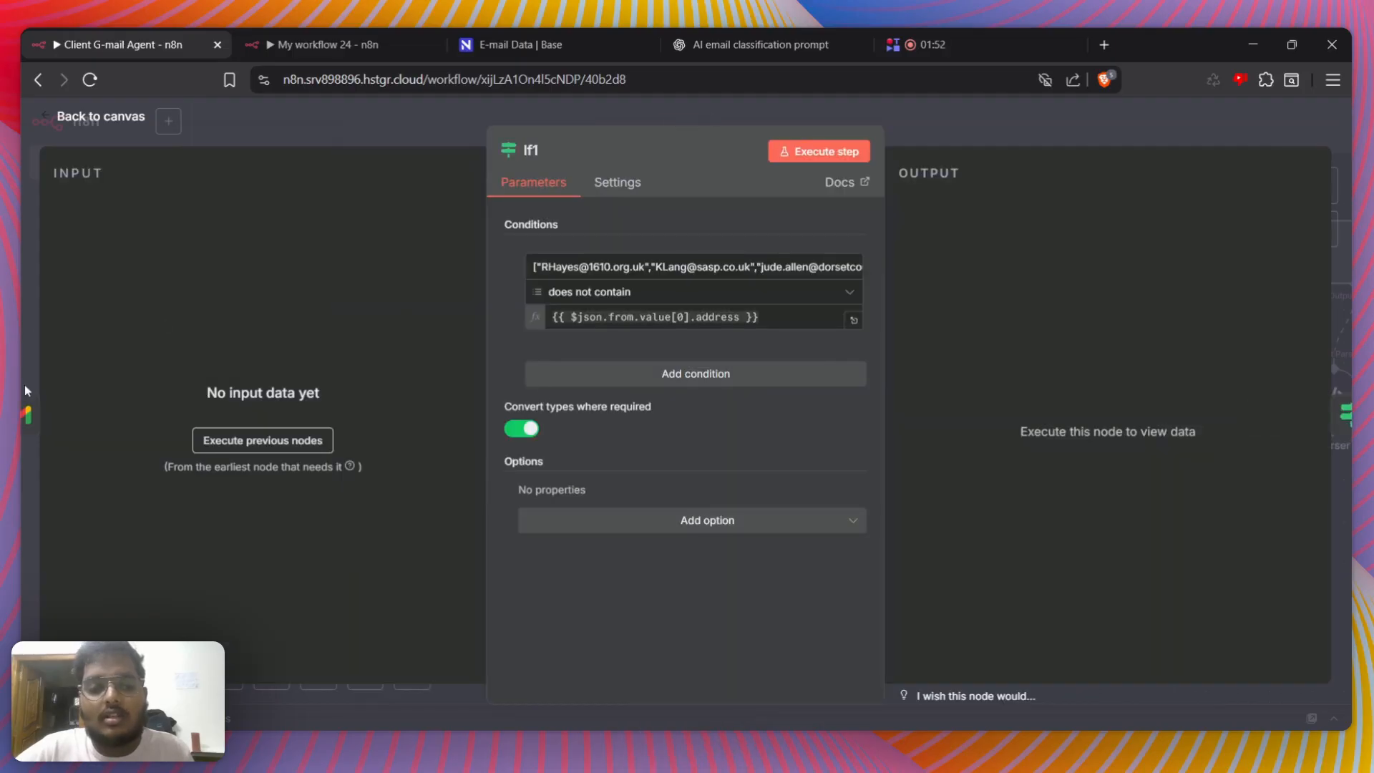
left_click(32, 406)
left_click(172, 392)
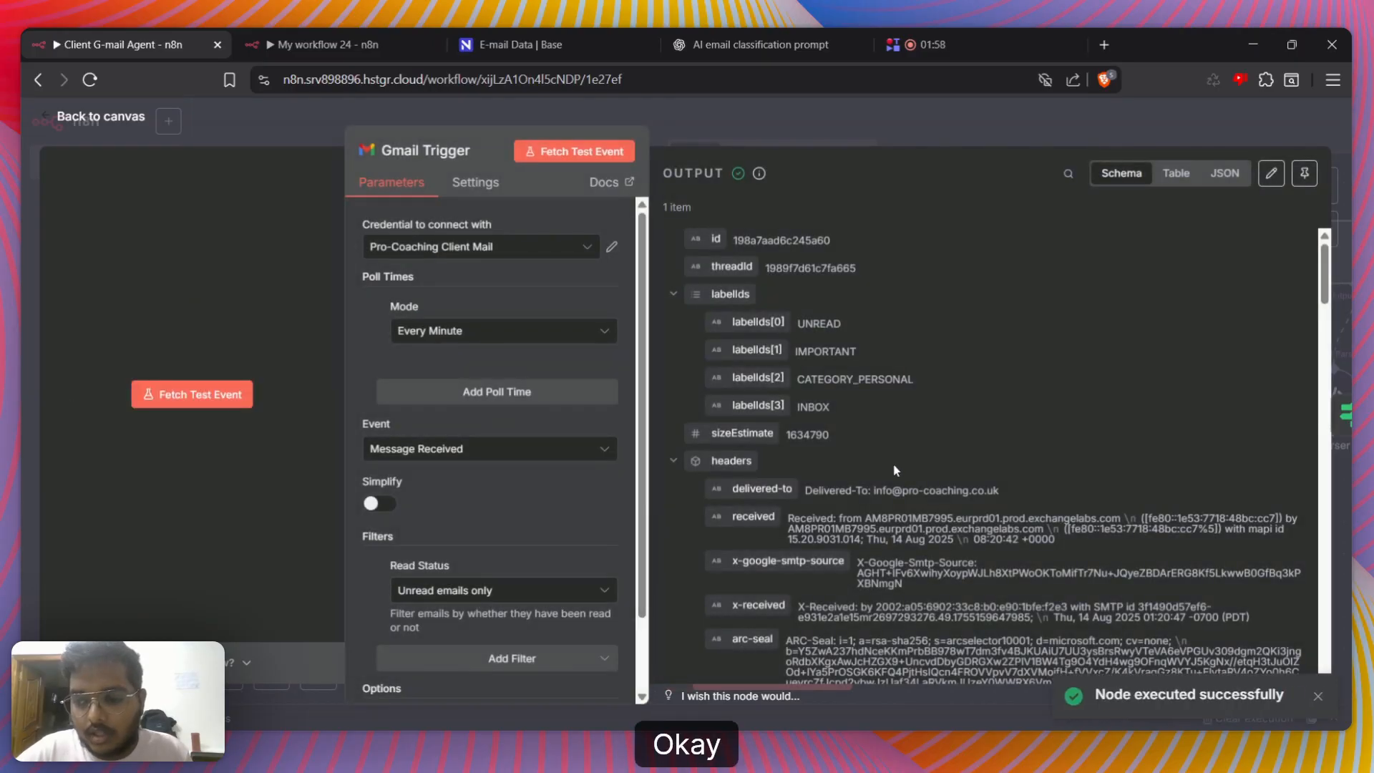
scroll(988, 451, "down", 5)
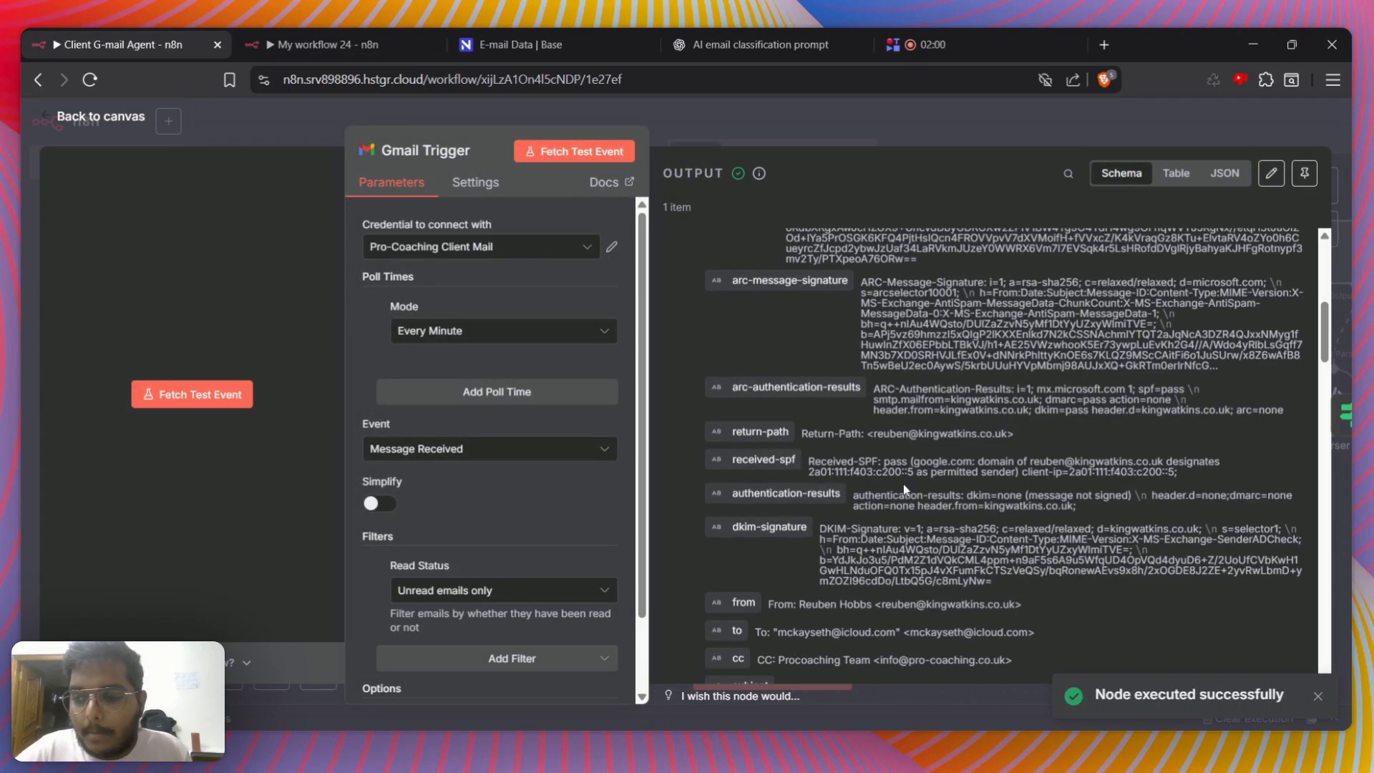
scroll(903, 484, "down", 5)
Open the If1 node and examine the full array of email addresses in its condition's left value
left_click(1321, 415)
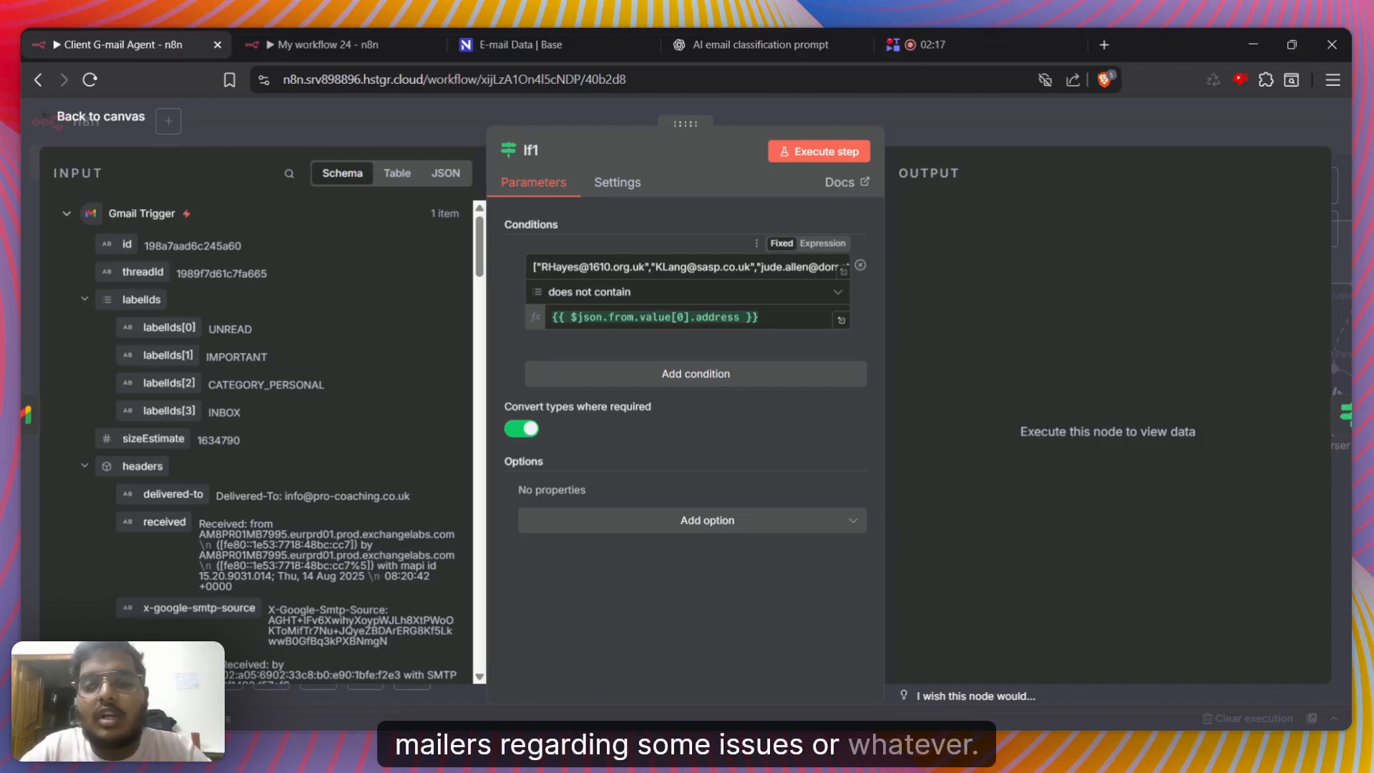
left_click(841, 271)
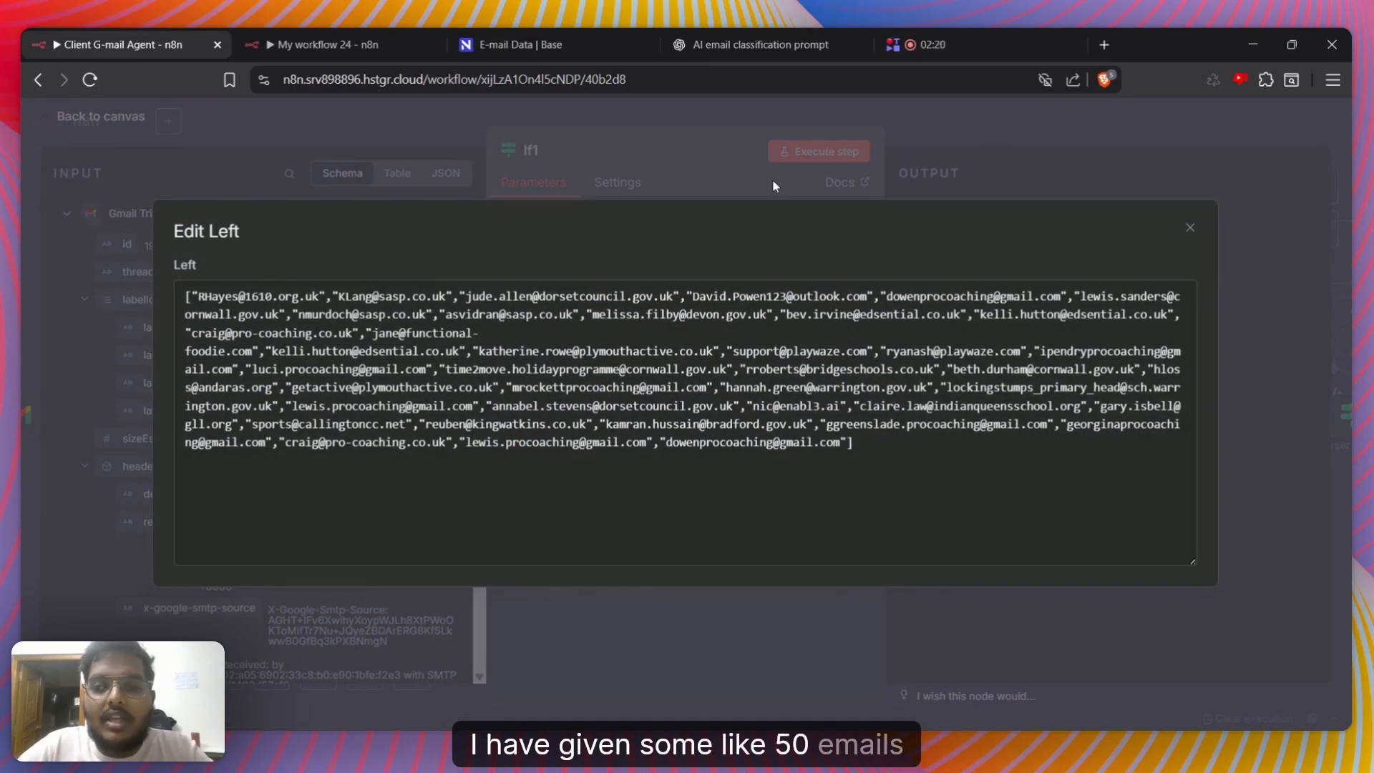
left_click(773, 186)
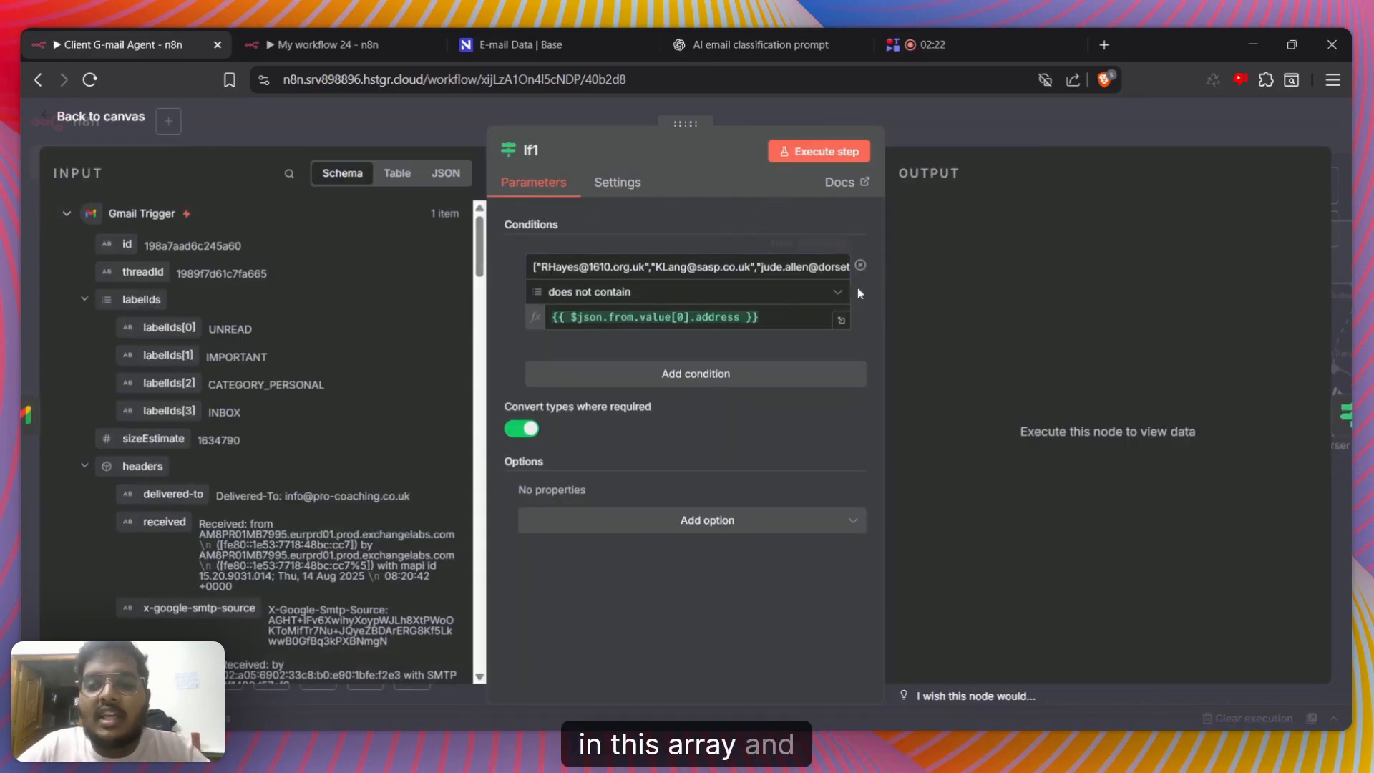
Examine If1's right value expression {{ $json.from.value[0].address }} and locate the matching from address field in the Gmail Trigger data
left_click(841, 320)
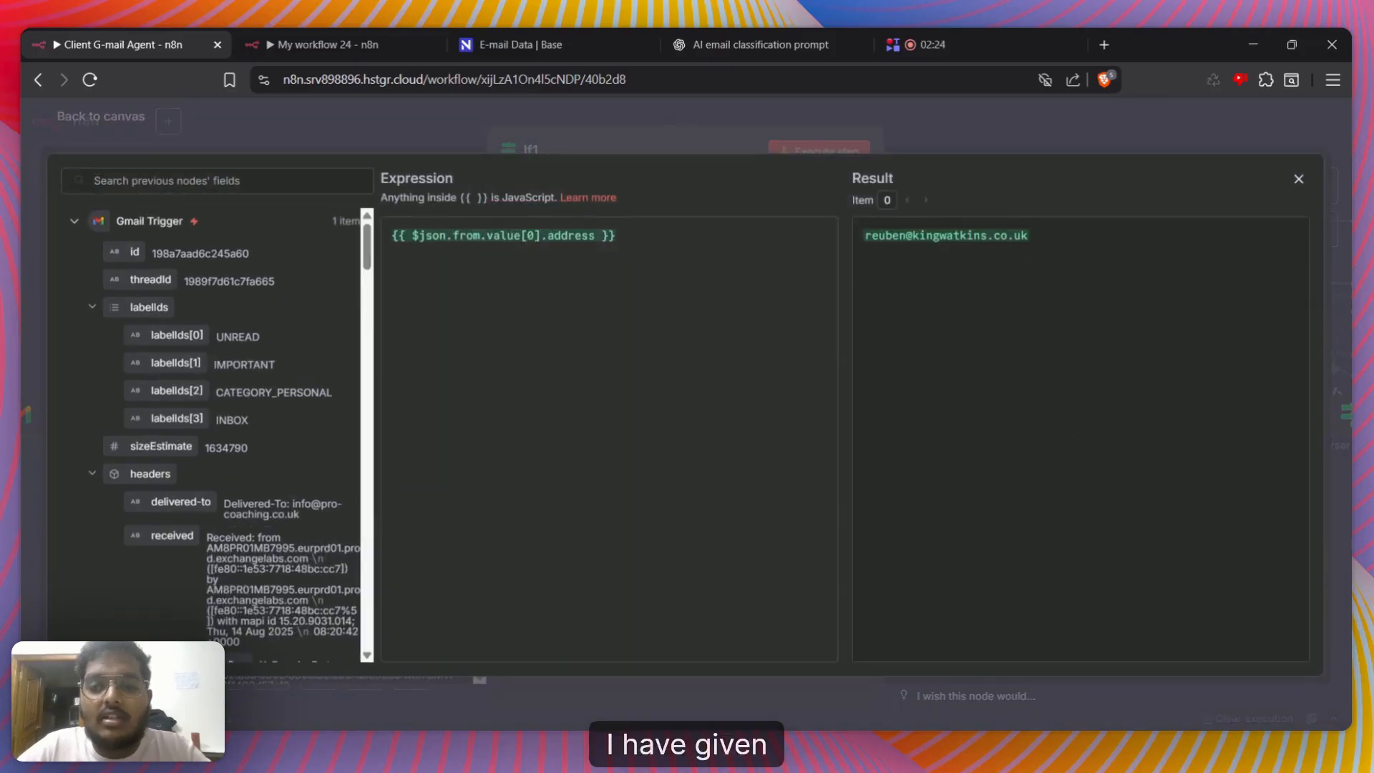
scroll(128, 440, "down", 10)
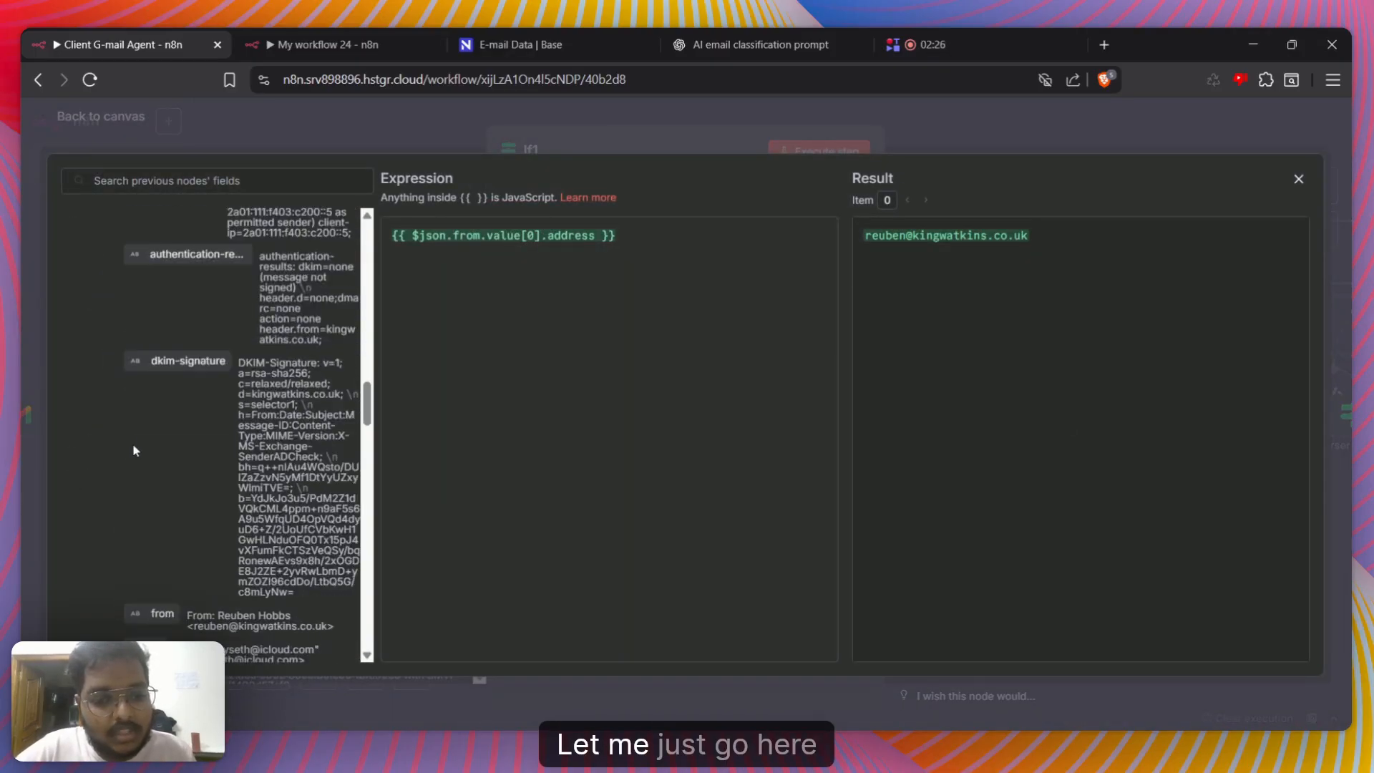
scroll(134, 450, "down", 10)
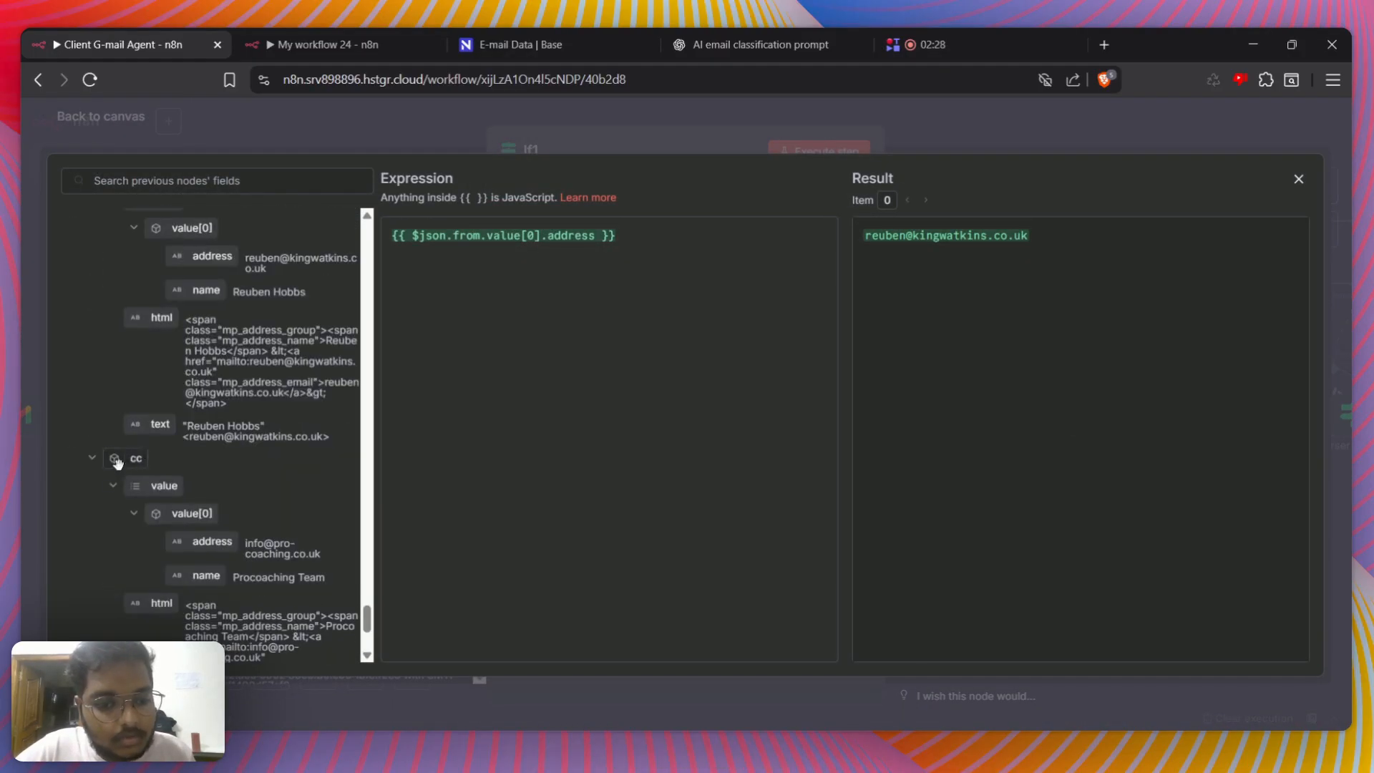
scroll(135, 429, "up", 3)
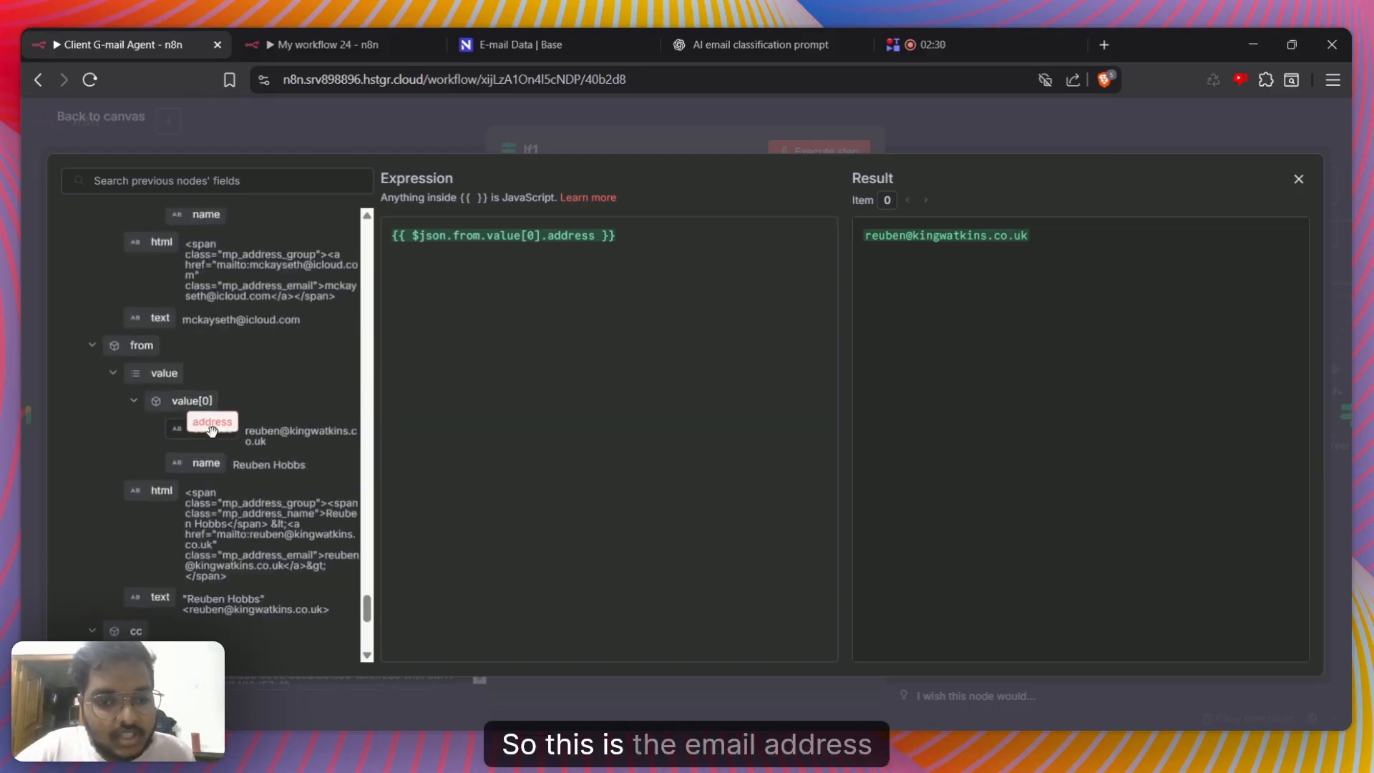
mouse_move(212, 429)
left_mouse_down()
mouse_move(195, 438)
mouse_move(517, 272)
mouse_move(204, 432)
left_mouse_up()
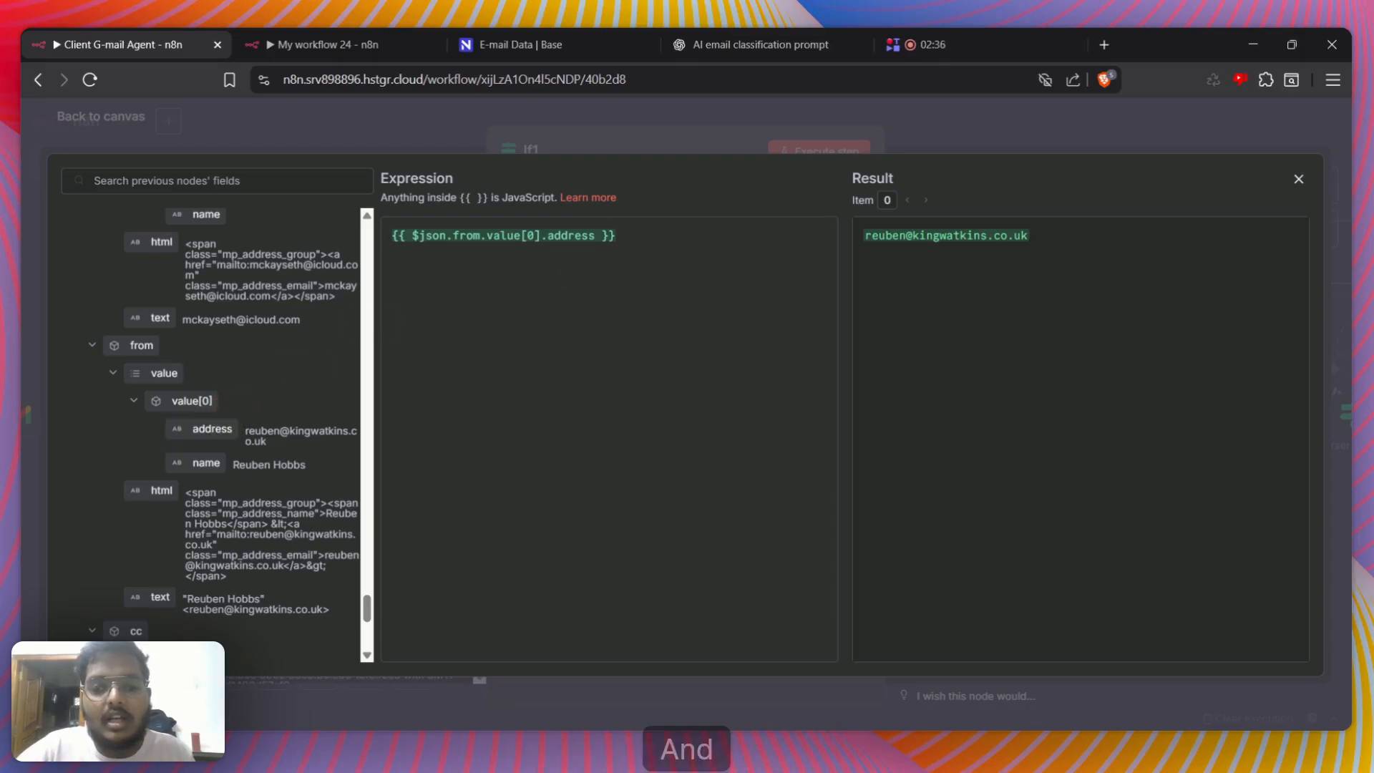
key("Escape")
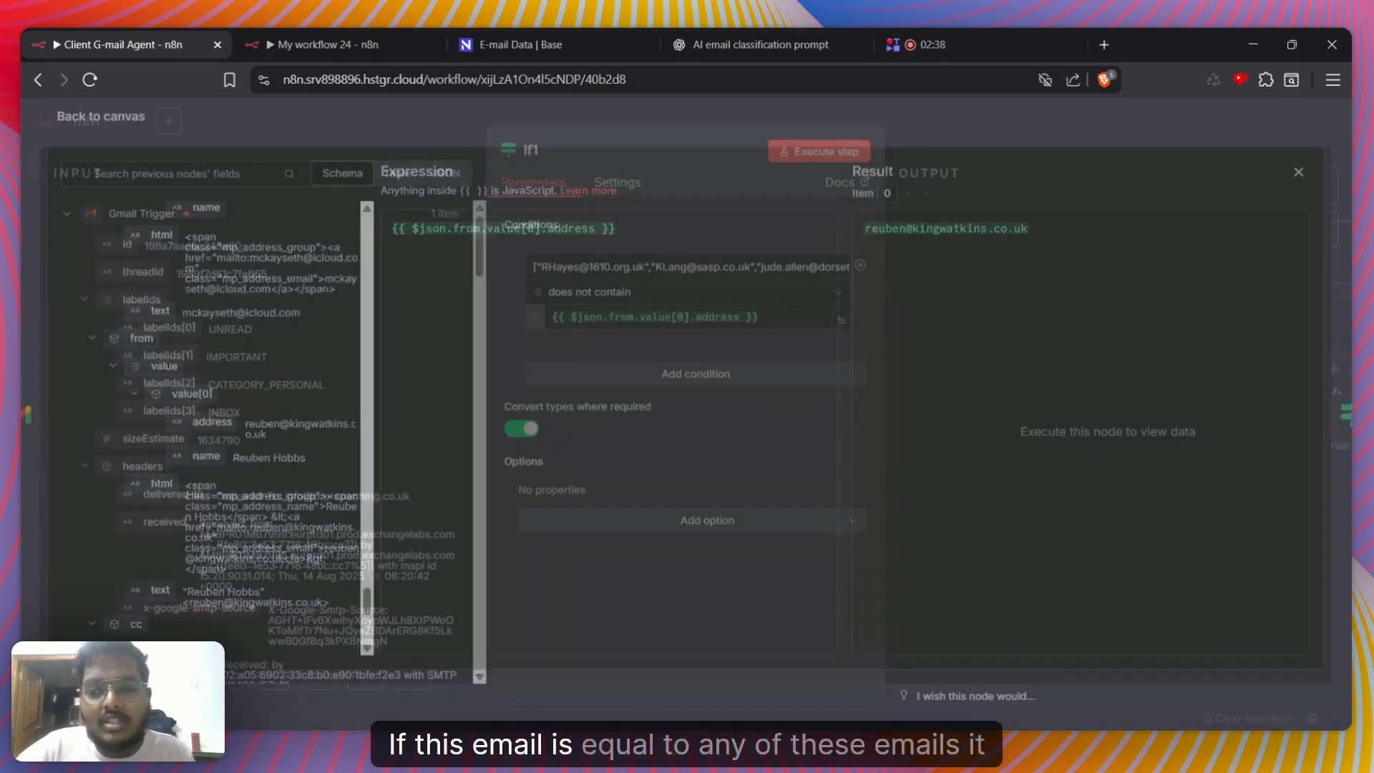
Review If1's condition: the address array, the "does not contain" operator with its available data types, and the sender address expression
left_click_drag(549, 267, 786, 268)
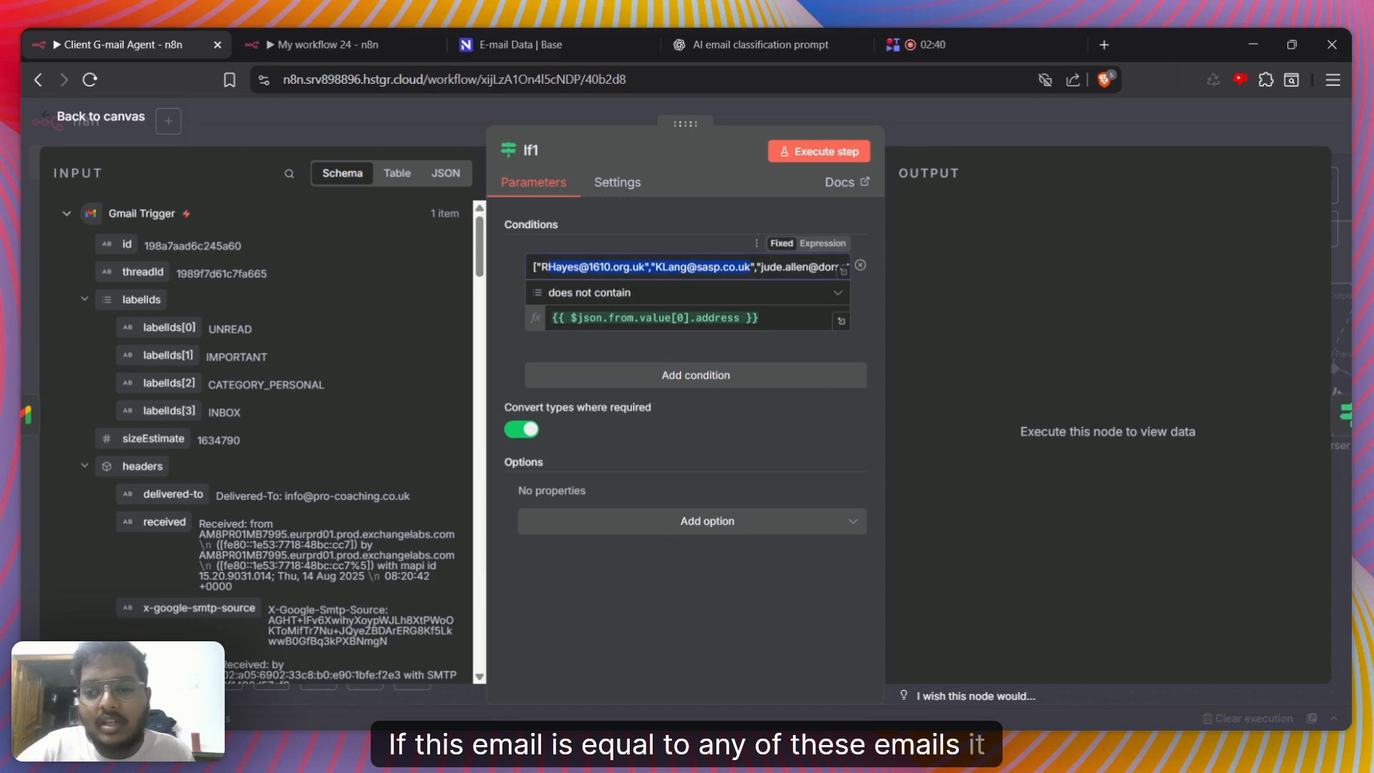
left_click(745, 268)
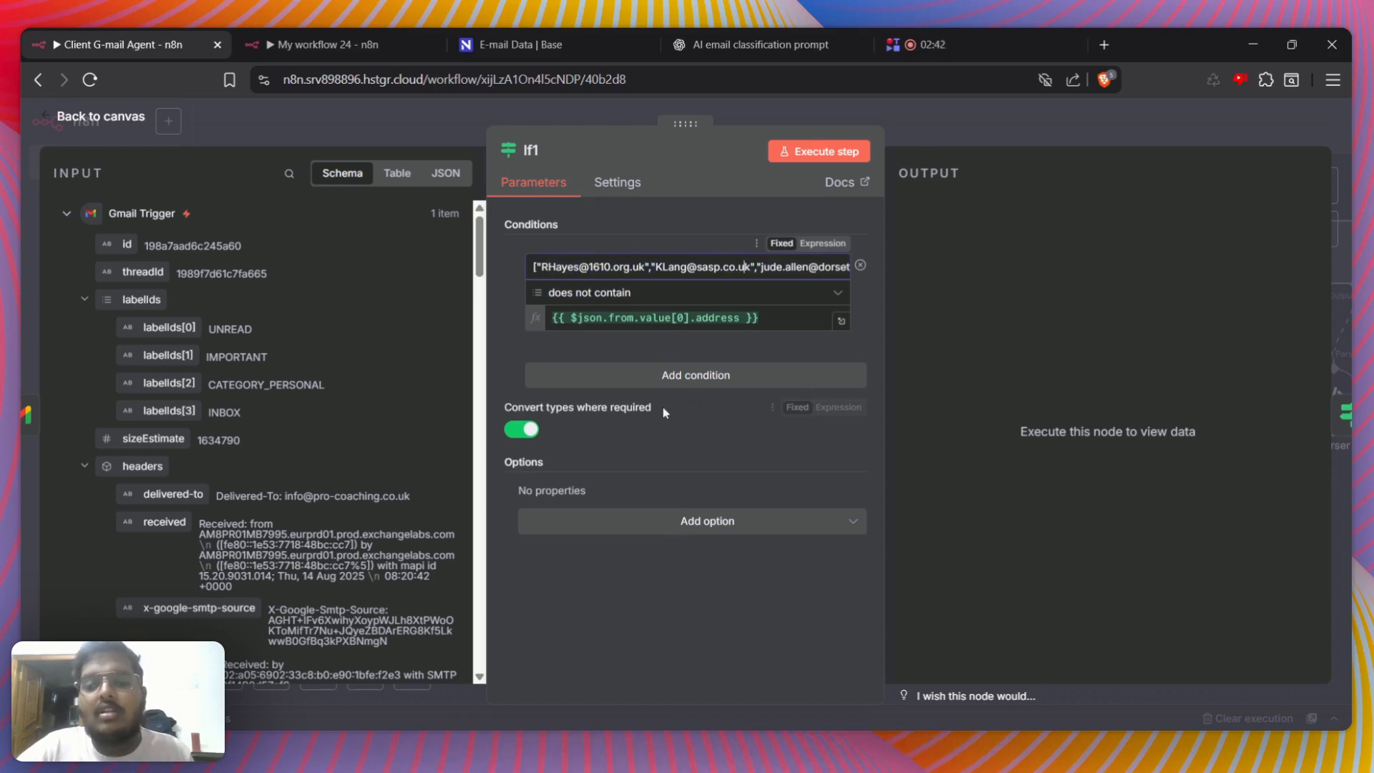
left_click(626, 301)
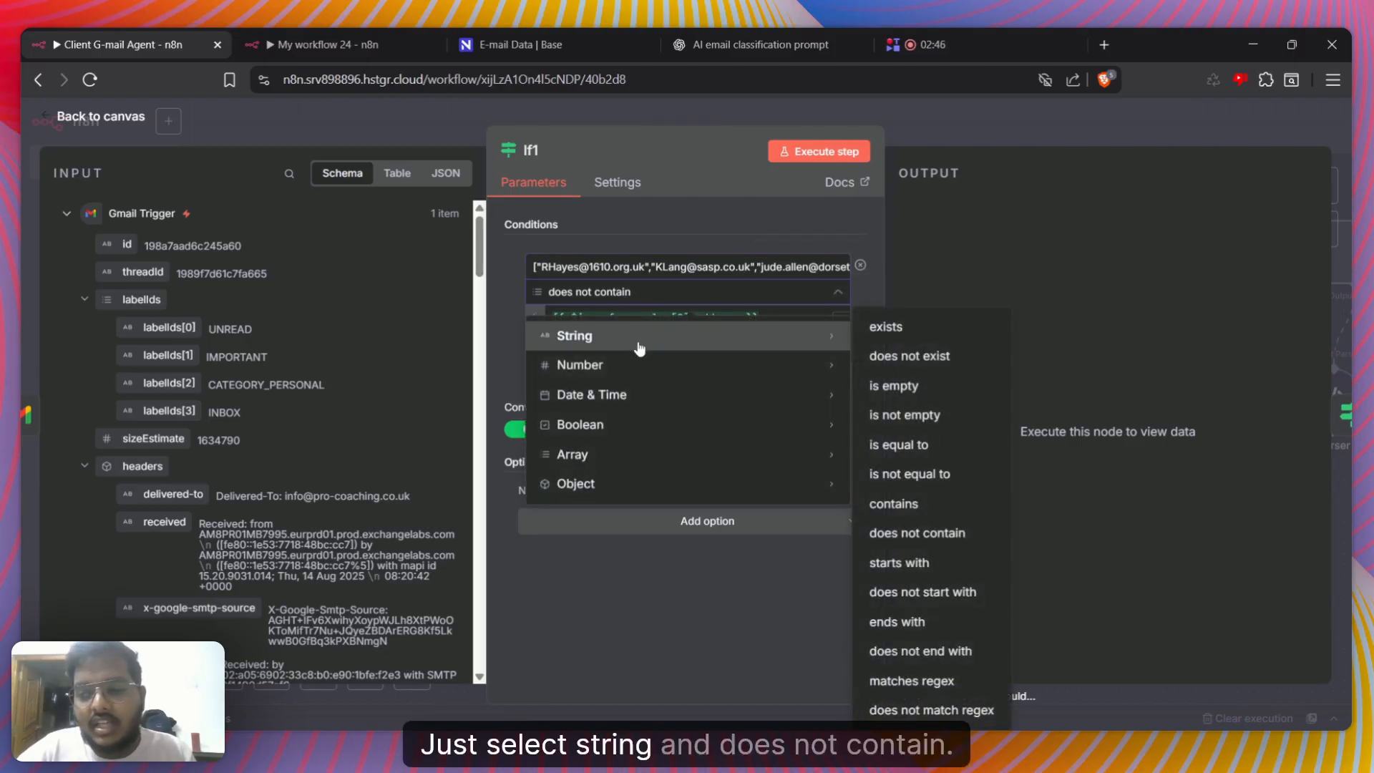
left_click(659, 296)
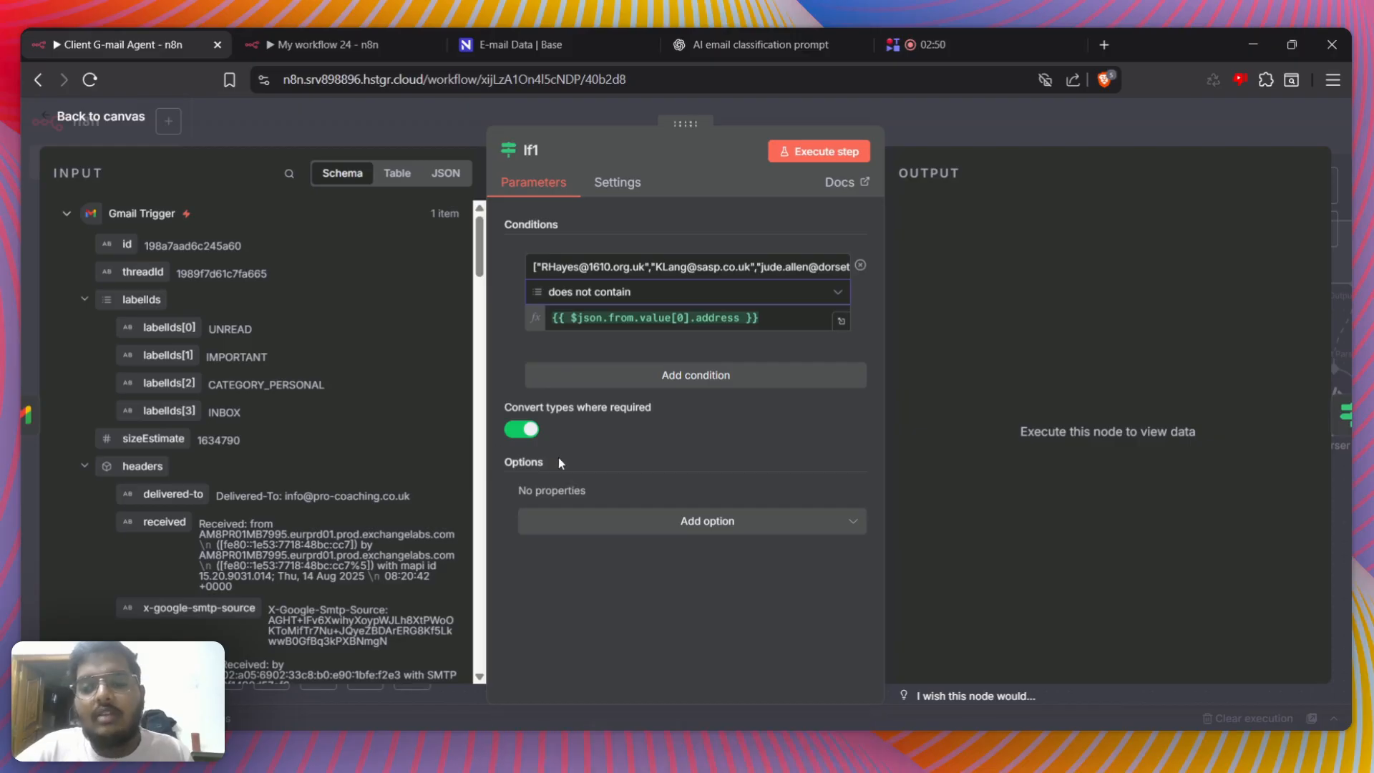
left_click(757, 317)
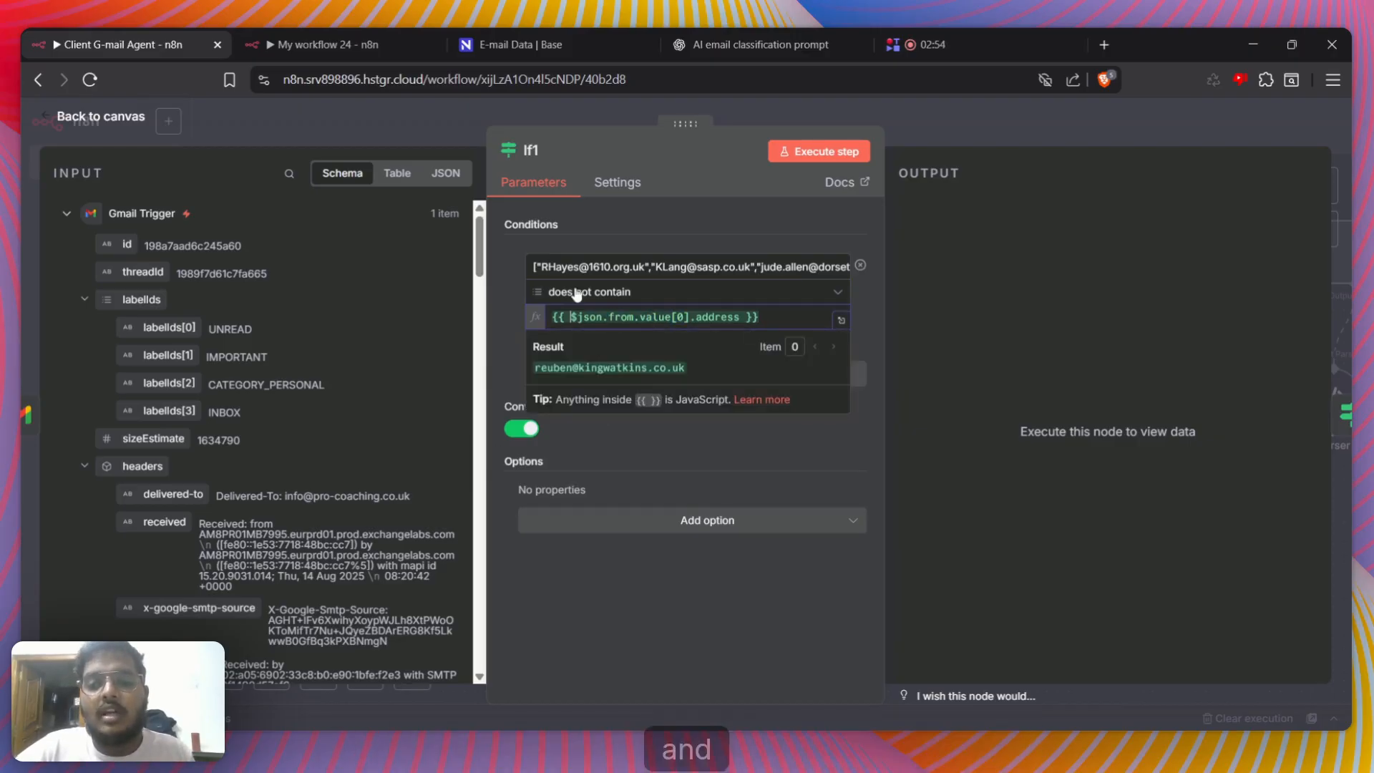
left_click_drag(716, 267, 913, 279)
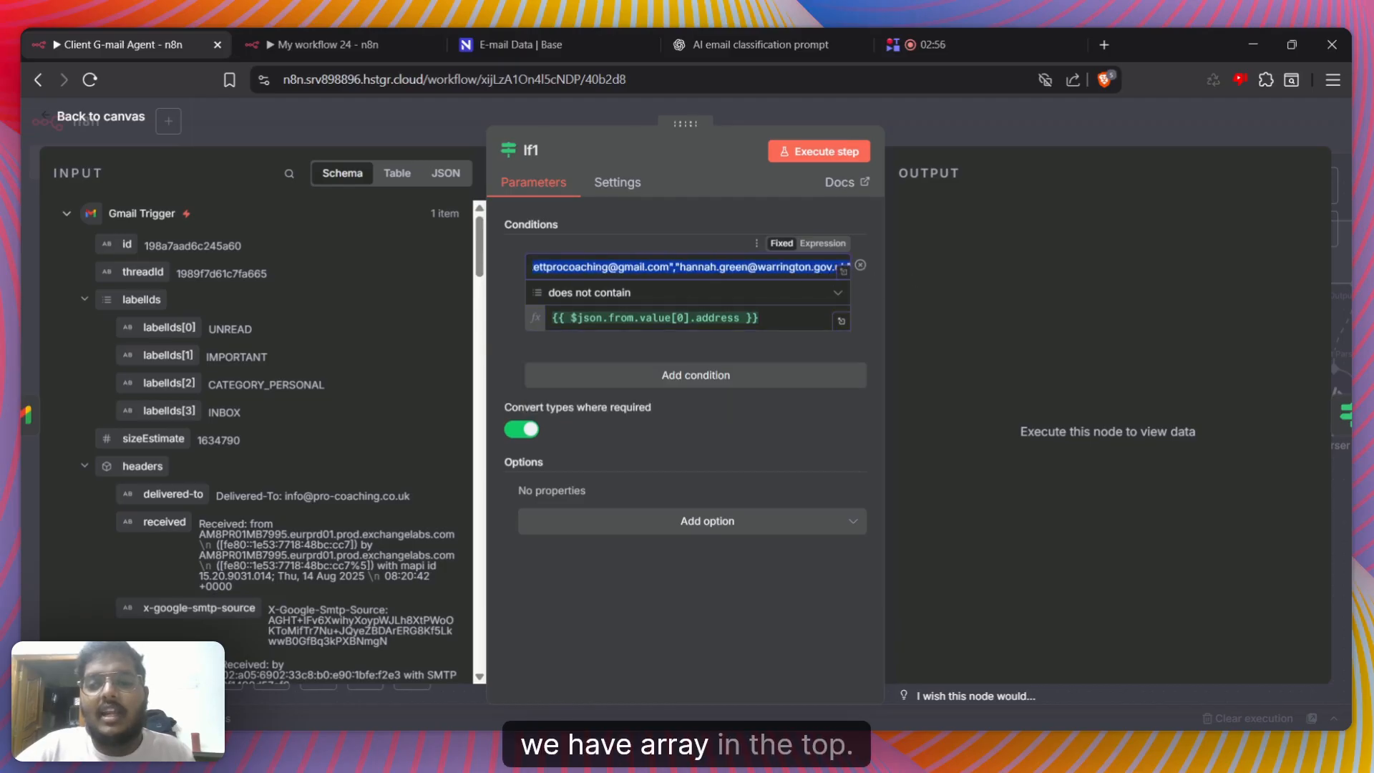
left_click(704, 267)
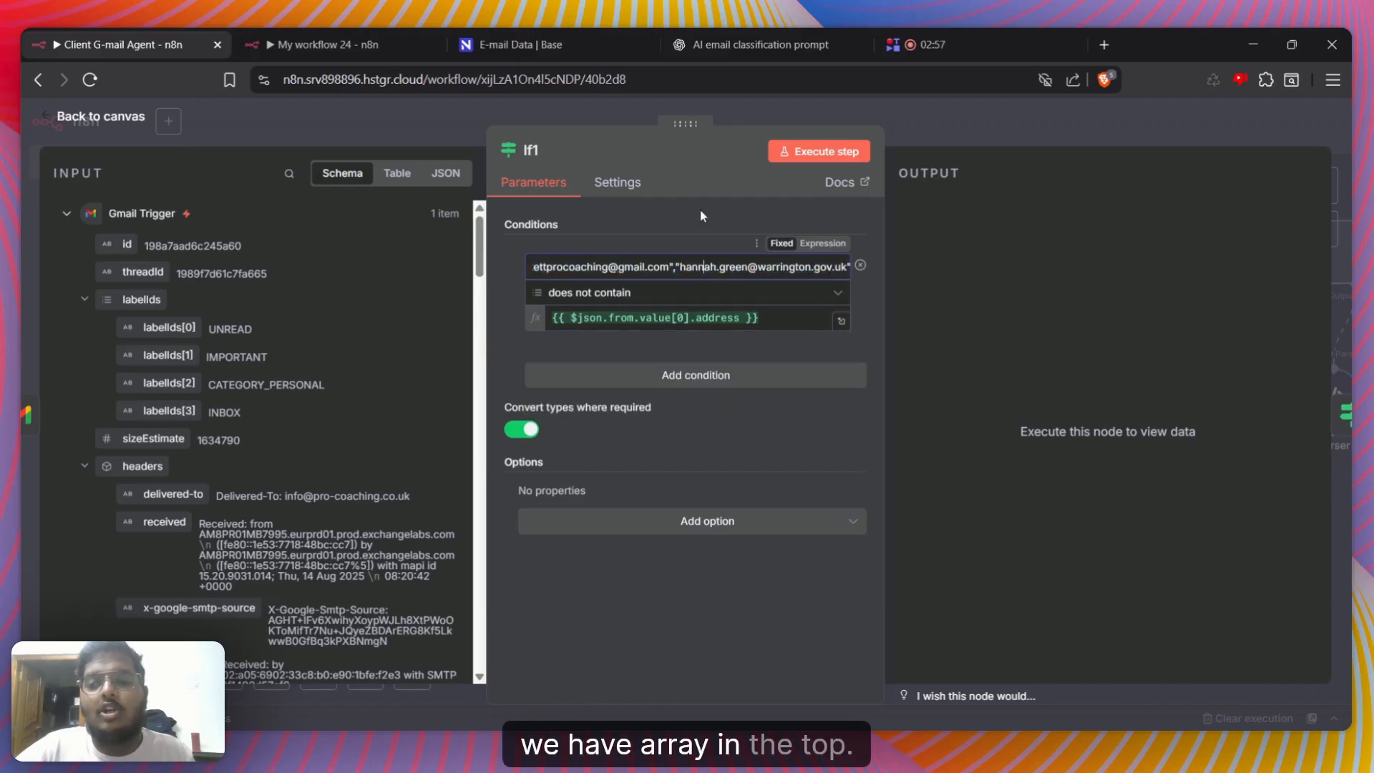
Execute the If1 node on the fetched email and review the data in its output branches
left_click(791, 158)
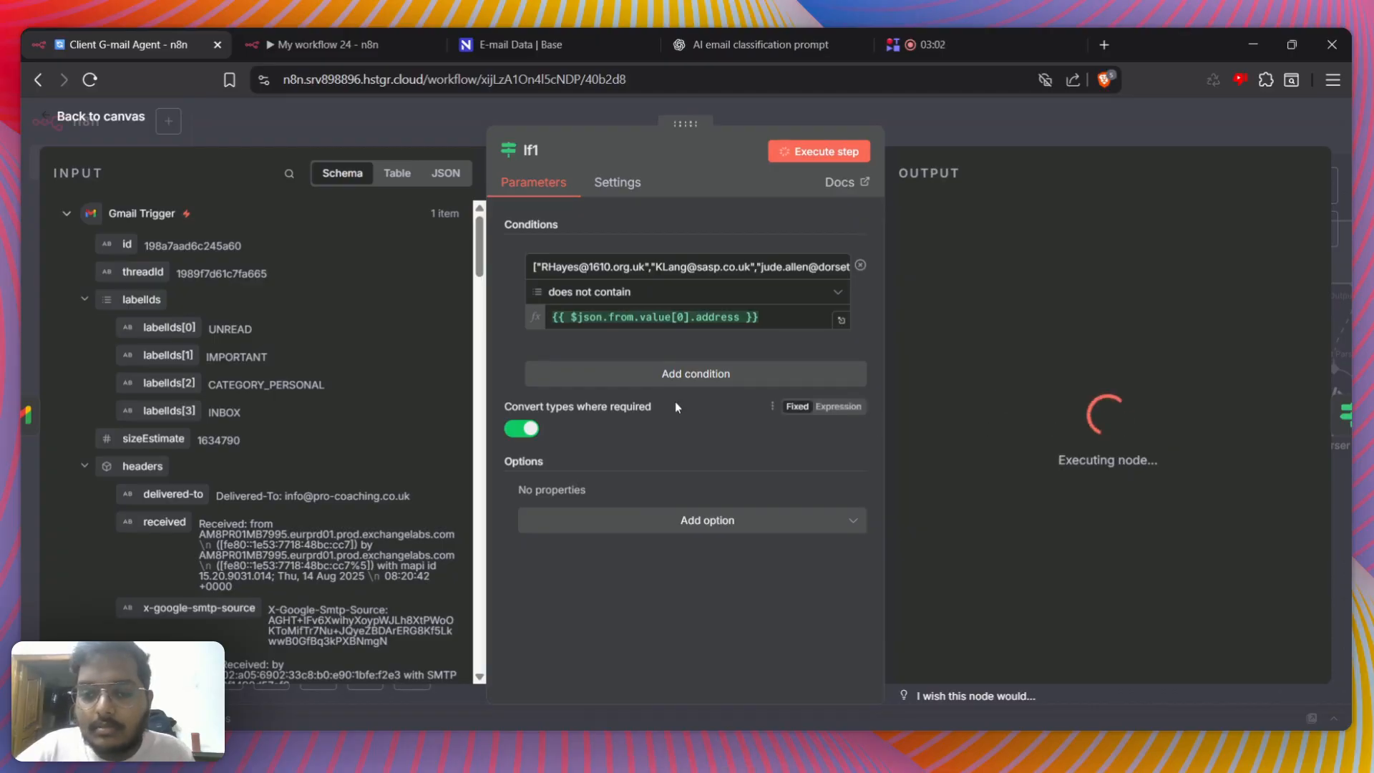
left_click(1019, 111)
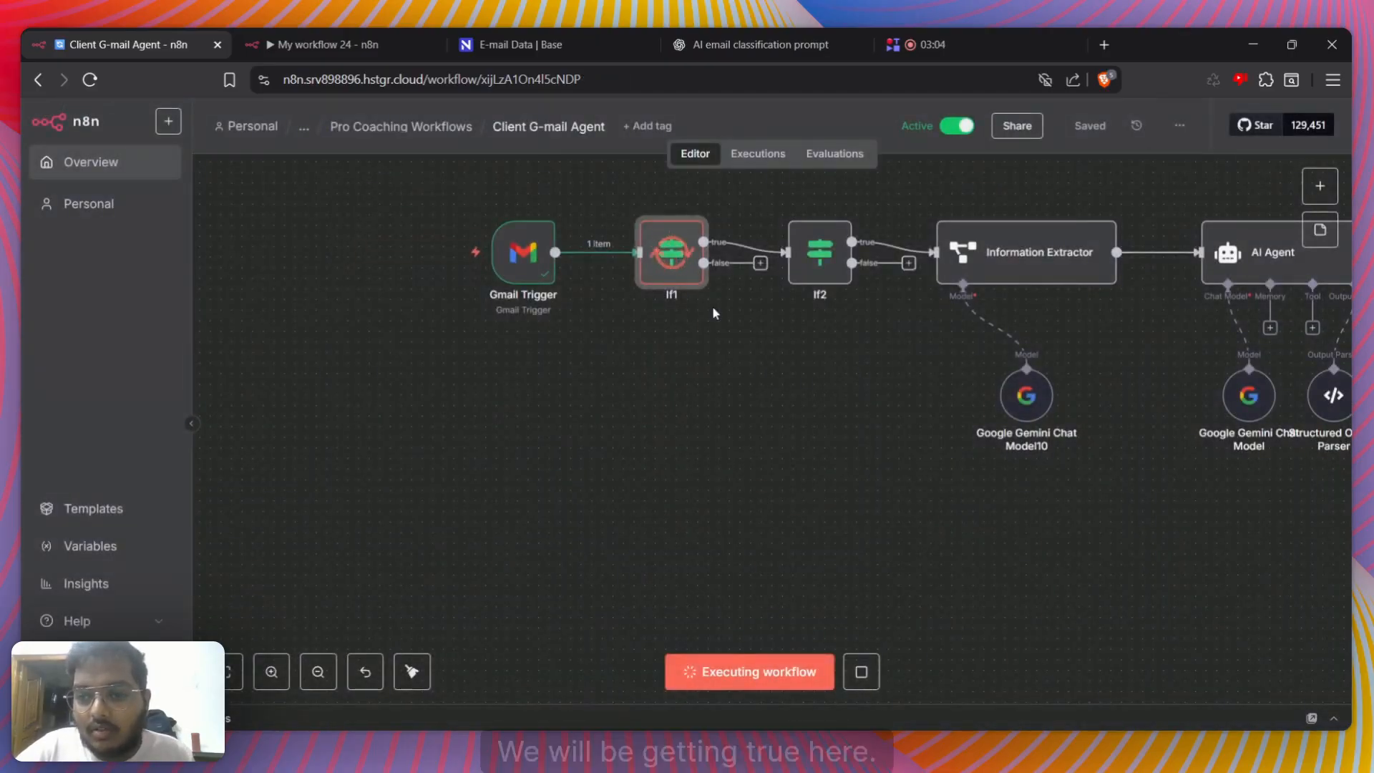
double_click(671, 252)
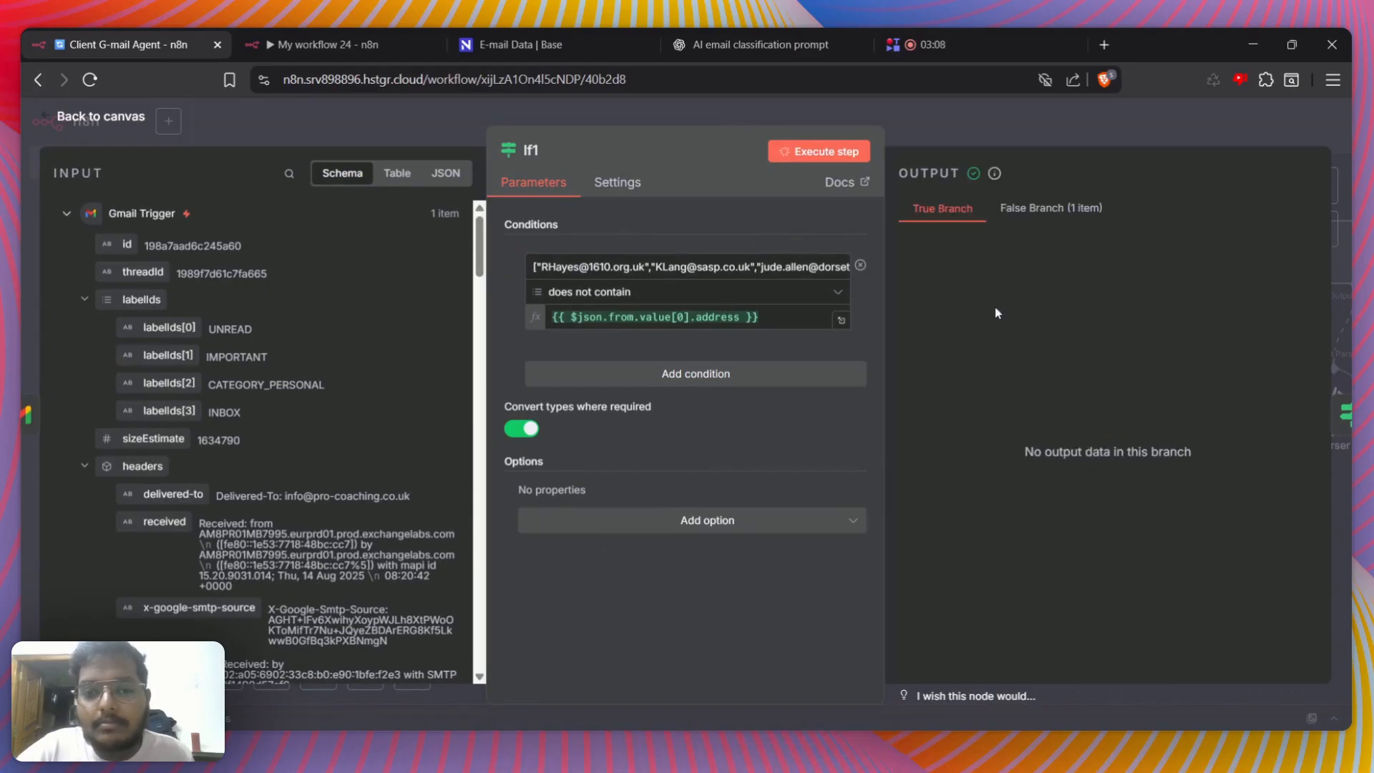
left_click(1012, 121)
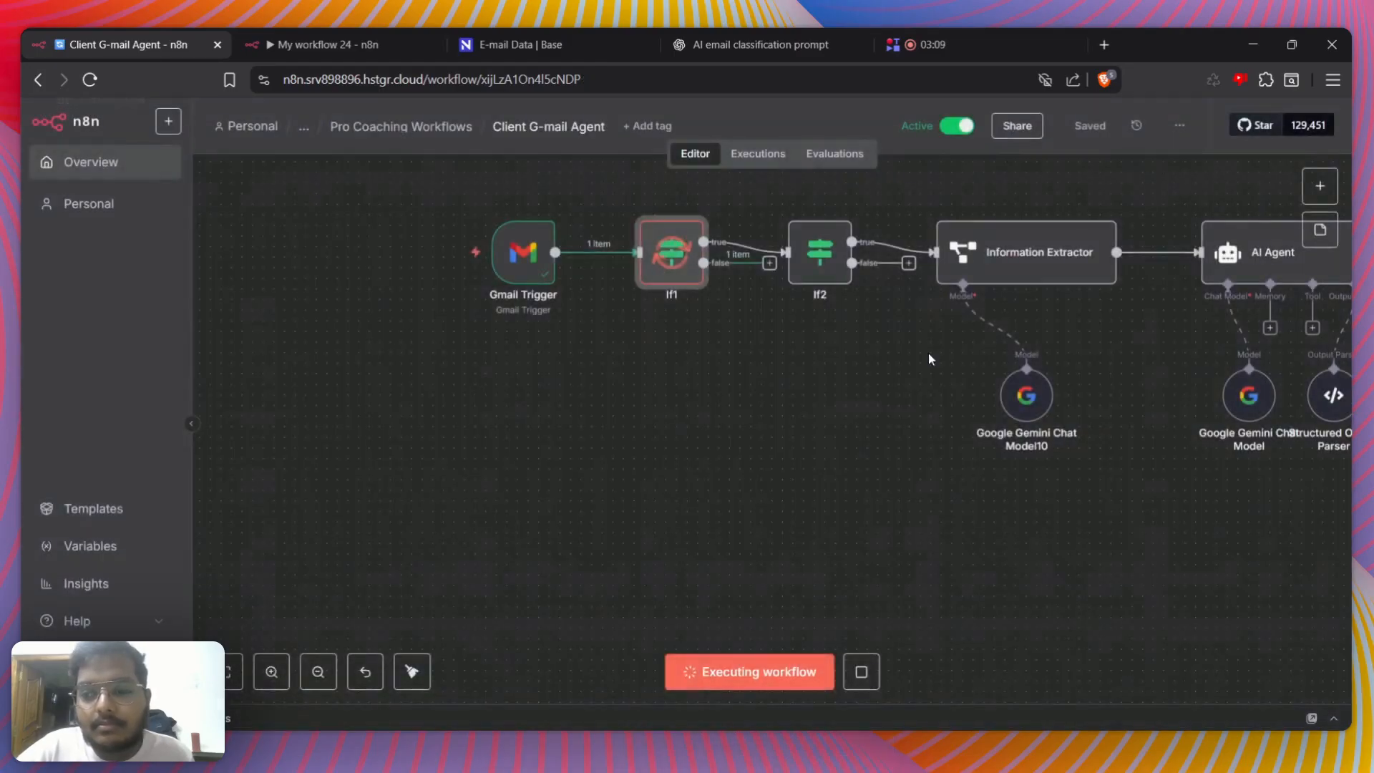
double_click(682, 254)
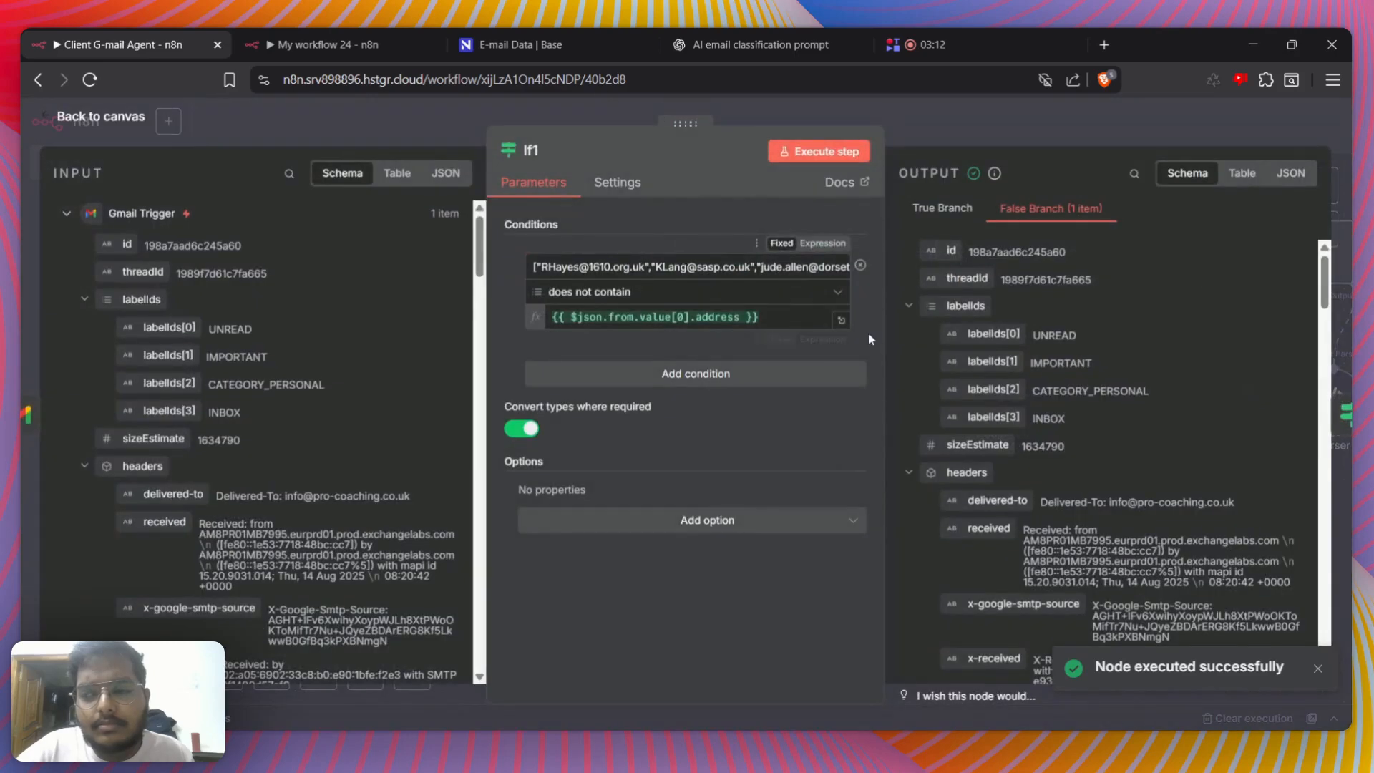
scroll(959, 370, "down", 4)
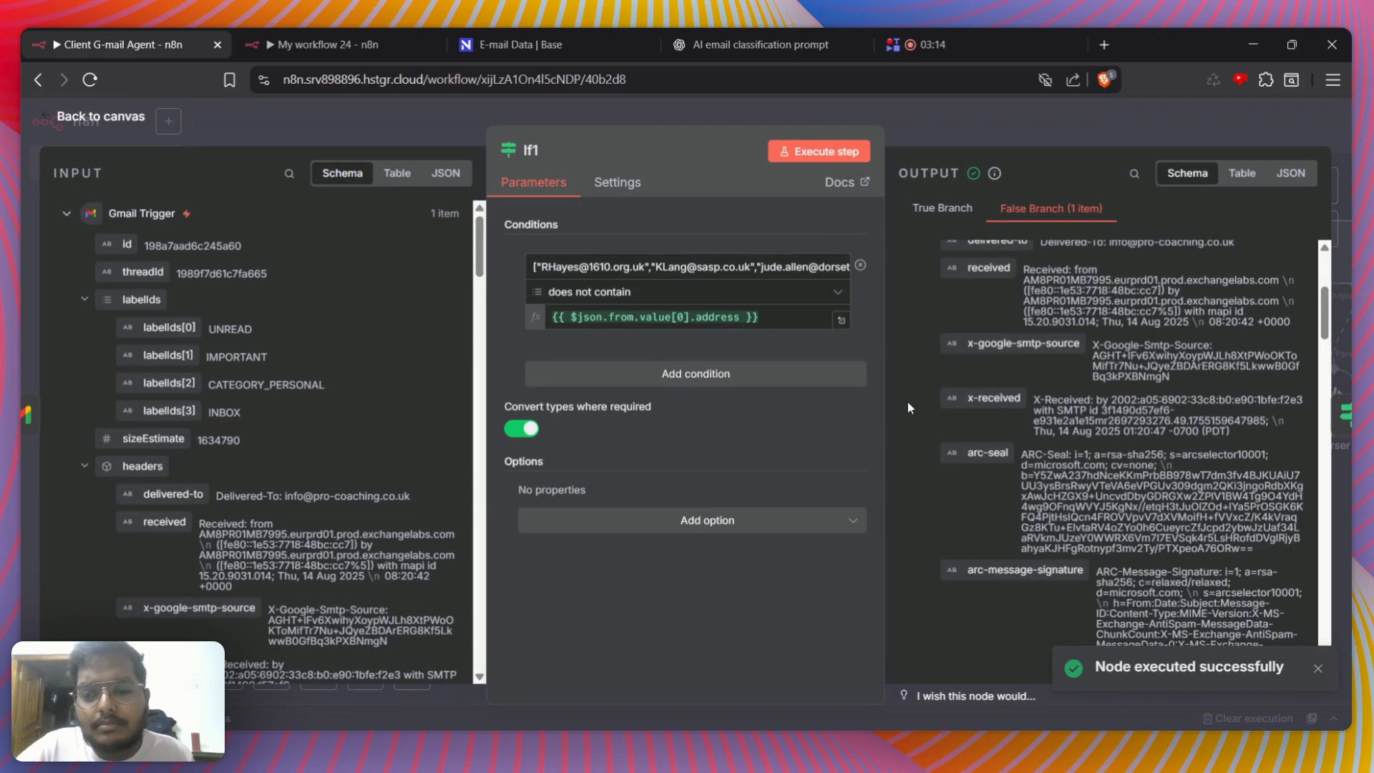
Check the sender address resolved by If1's expression against the full array of addresses in the condition's left value
left_click(842, 321)
left_click_drag(865, 235, 1030, 237)
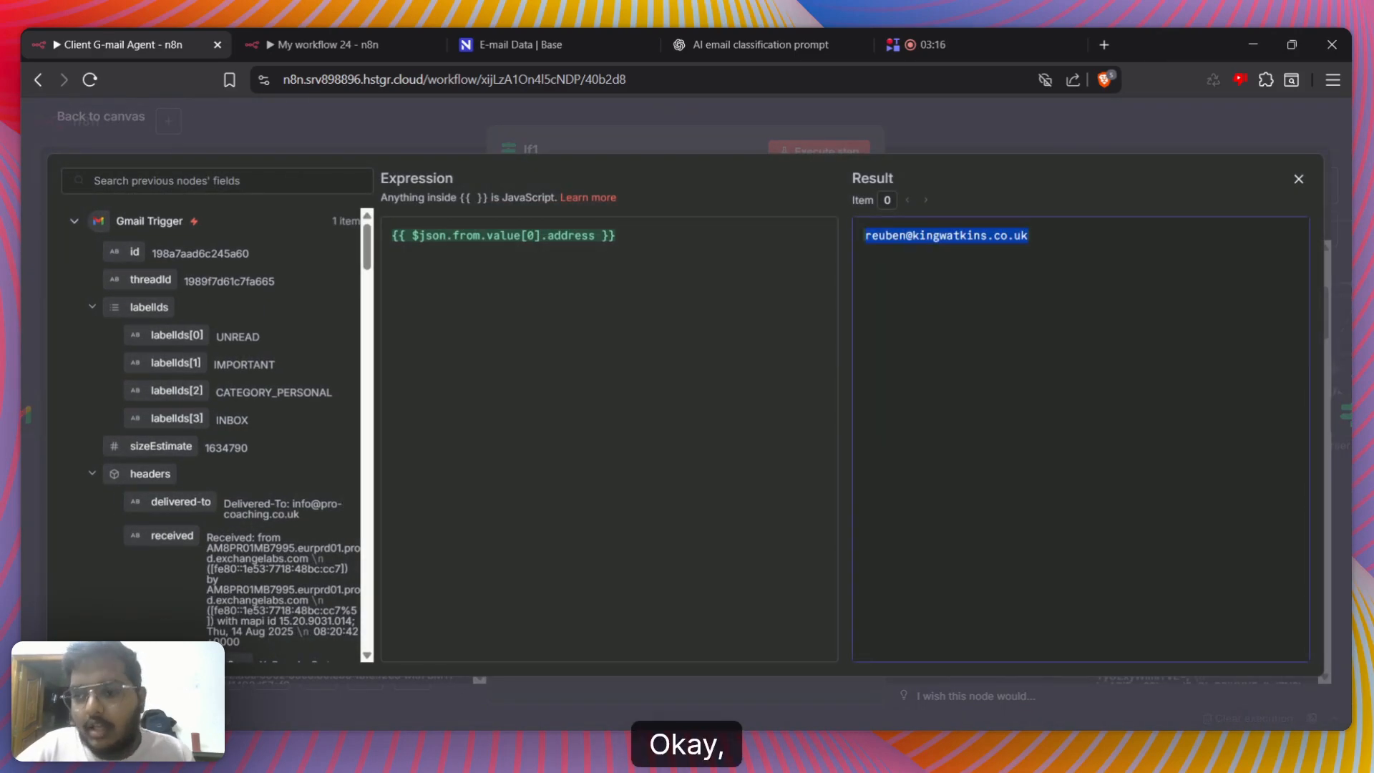
left_click(1052, 286)
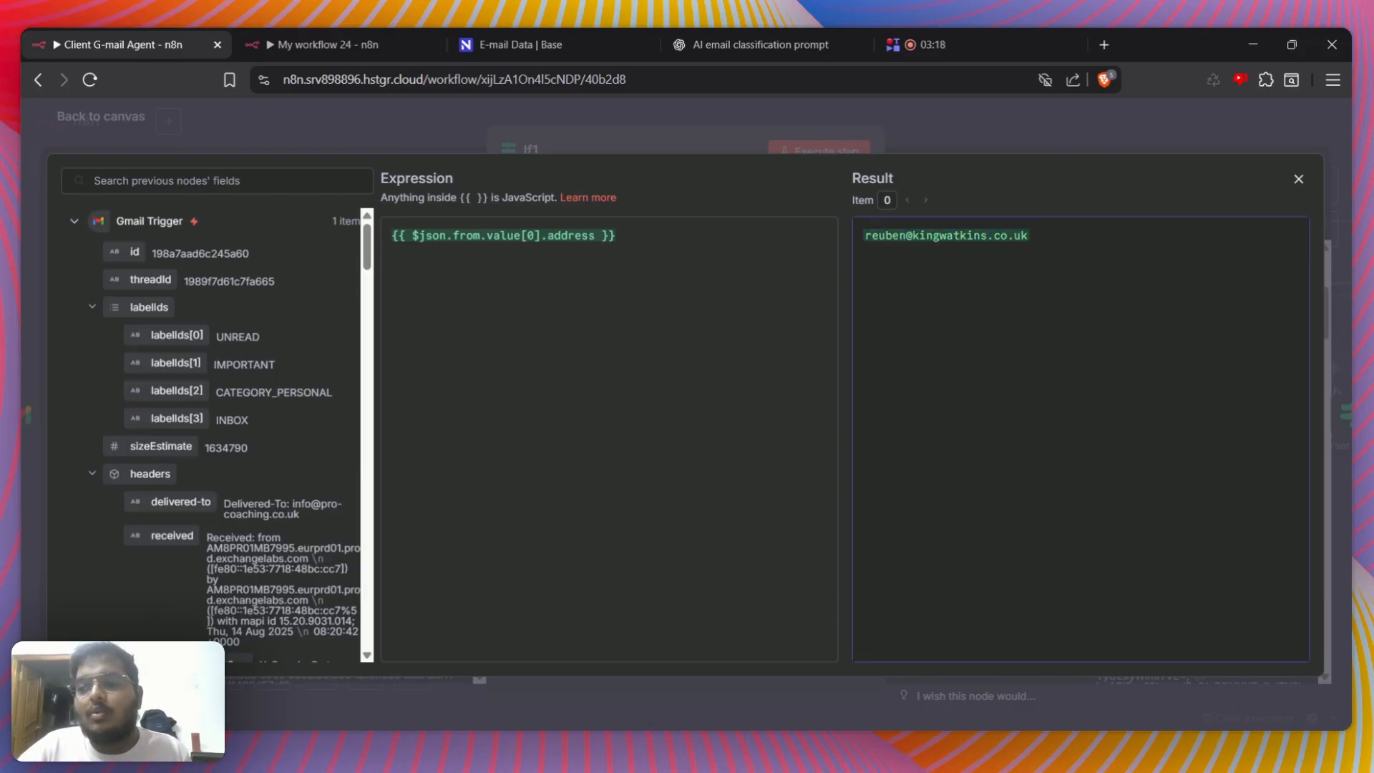
key("Escape")
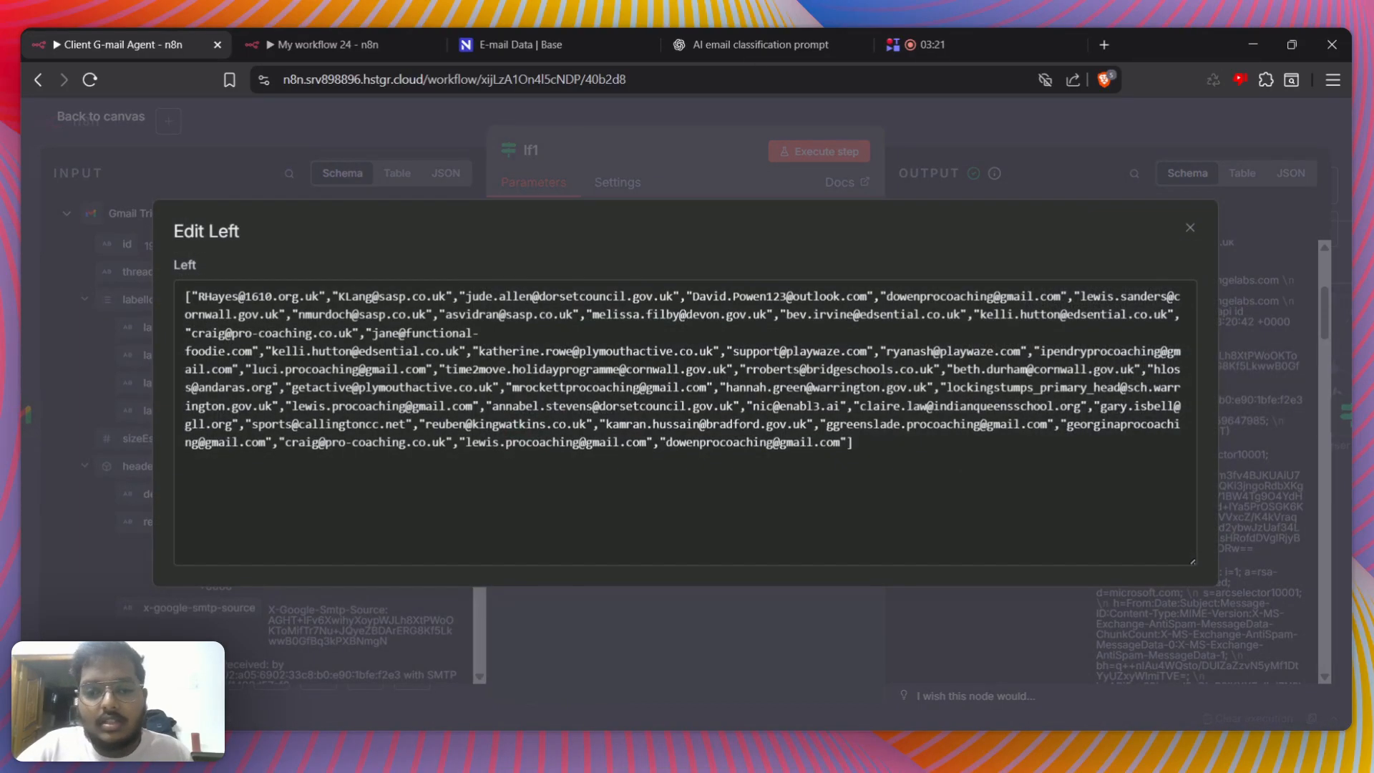
left_click_drag(357, 315, 908, 424)
left_click(903, 421)
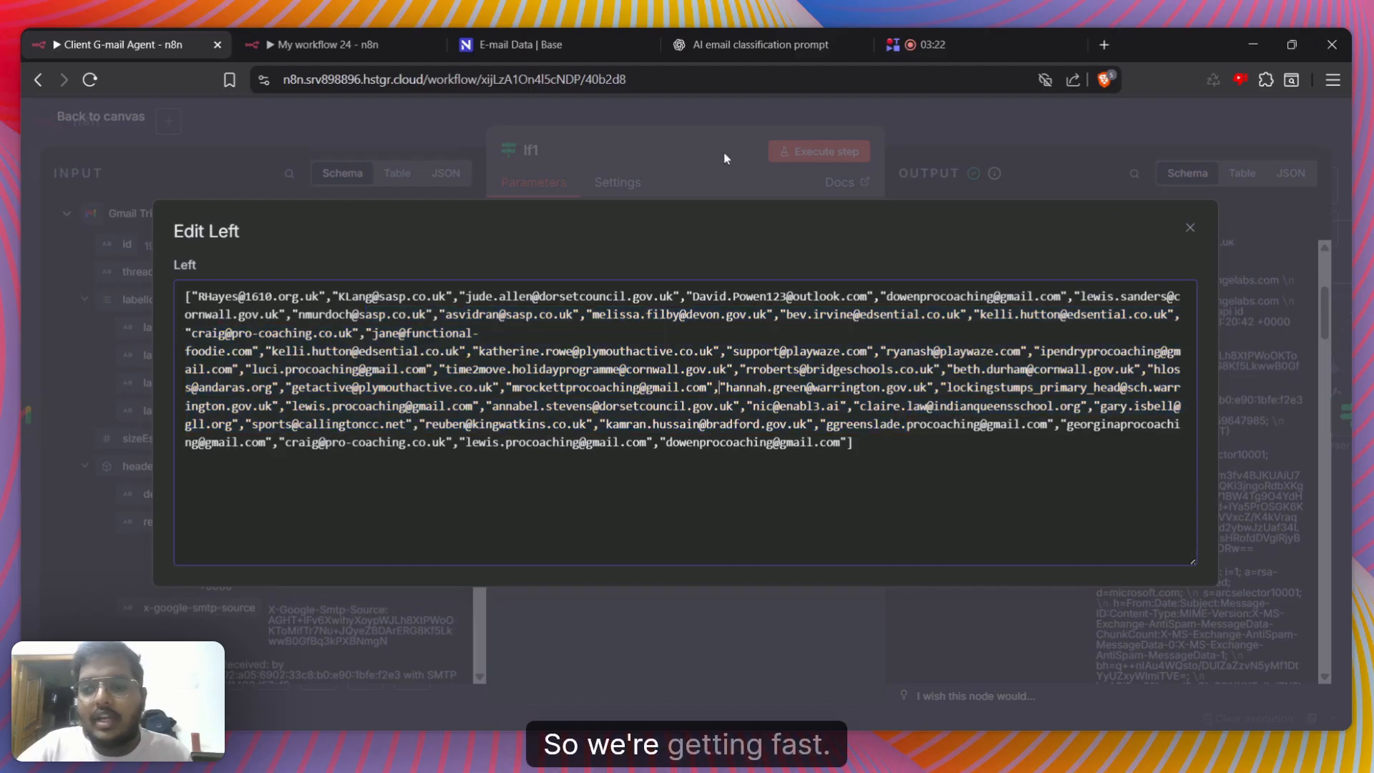
Leave the If1 node and open the Aug 14, 13:55:36 run in the workflow's execution history
left_click(925, 128)
left_click(927, 122)
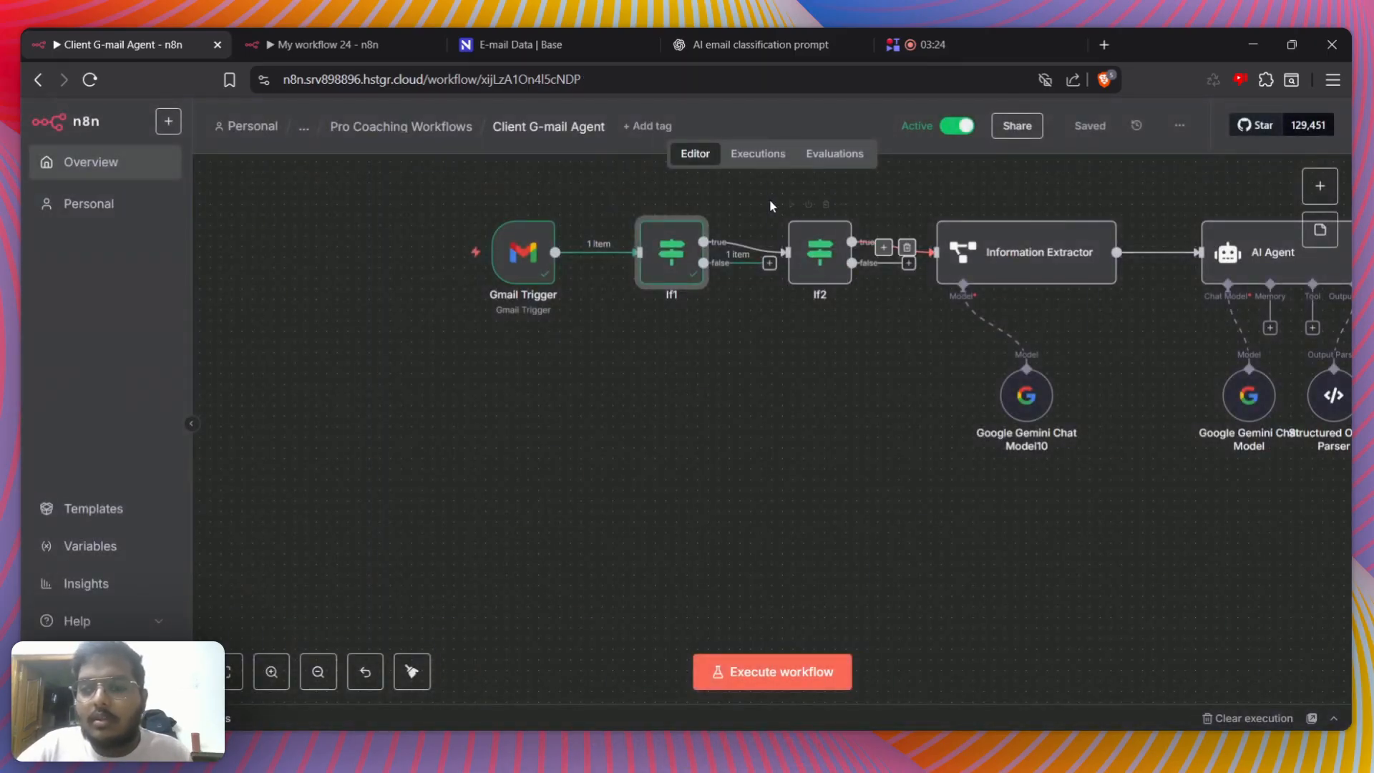
left_click(742, 163)
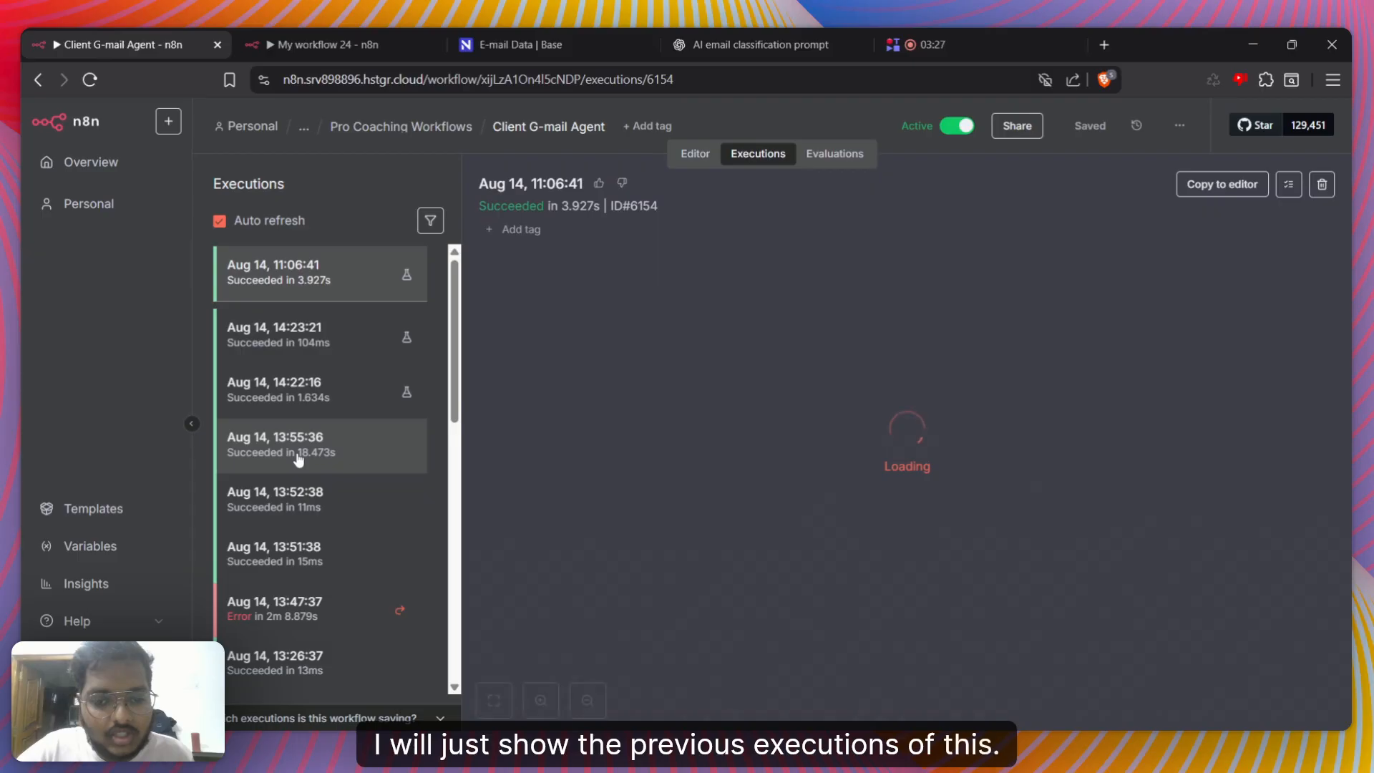
left_click(299, 458)
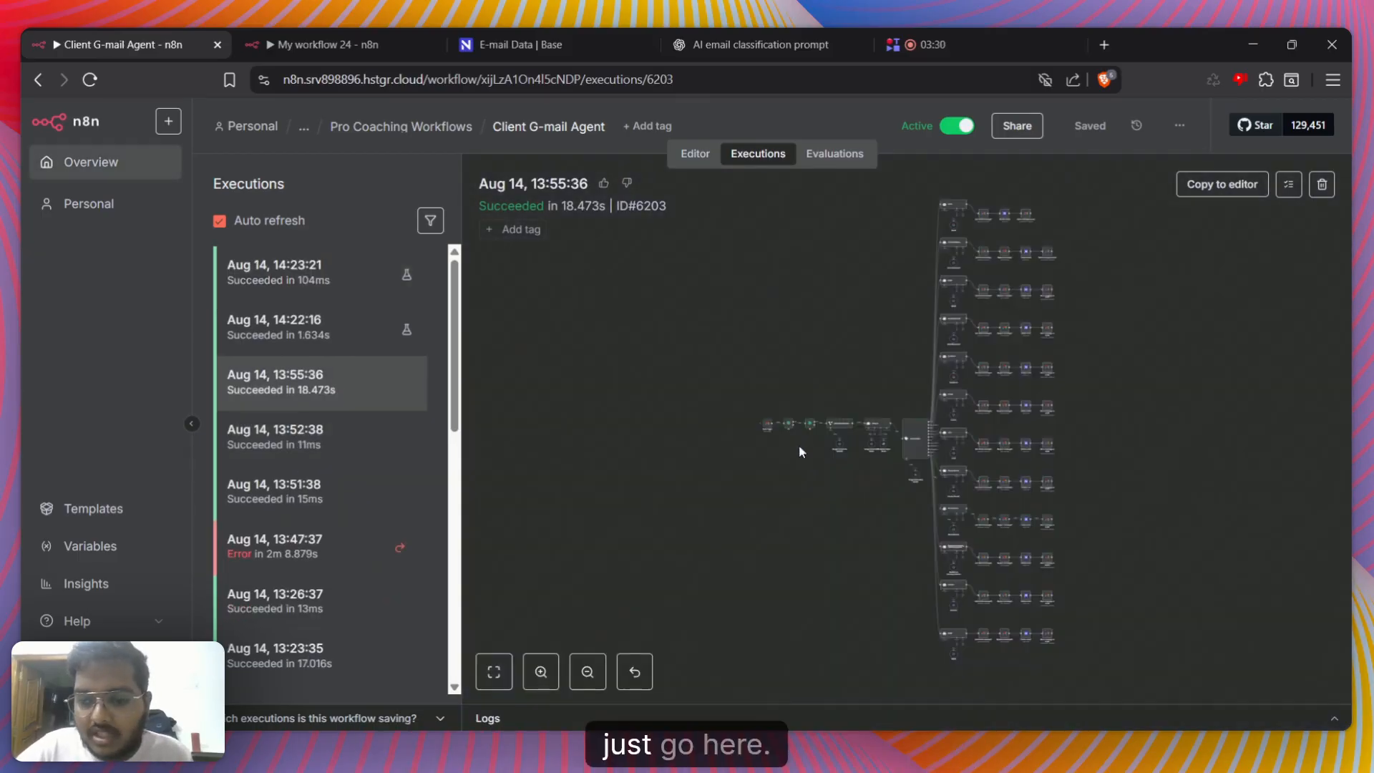
scroll(799, 444, "up", 5)
scroll(830, 465, "up", 5)
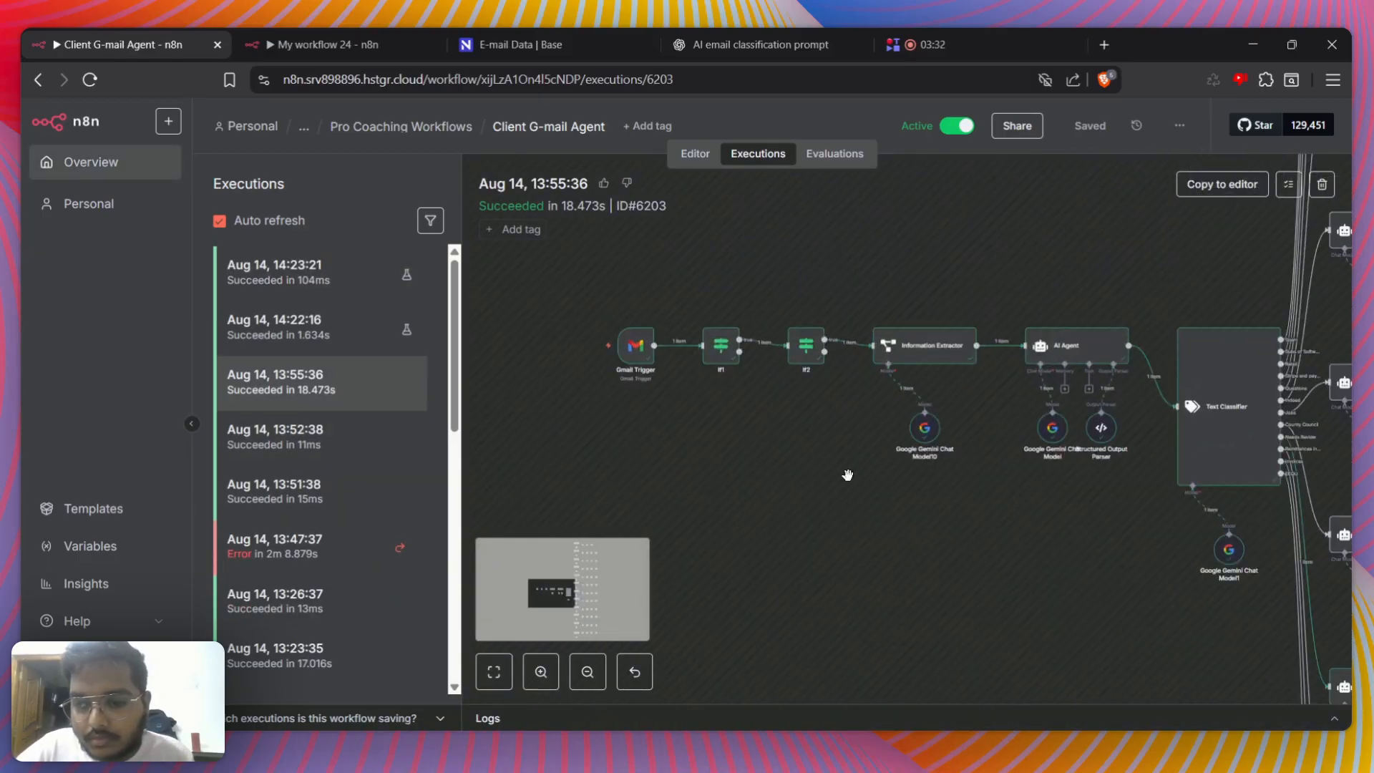
Check the sender address that If1's {{ $json.from.value[0].address }} expression resolves to in this run
double_click(678, 401)
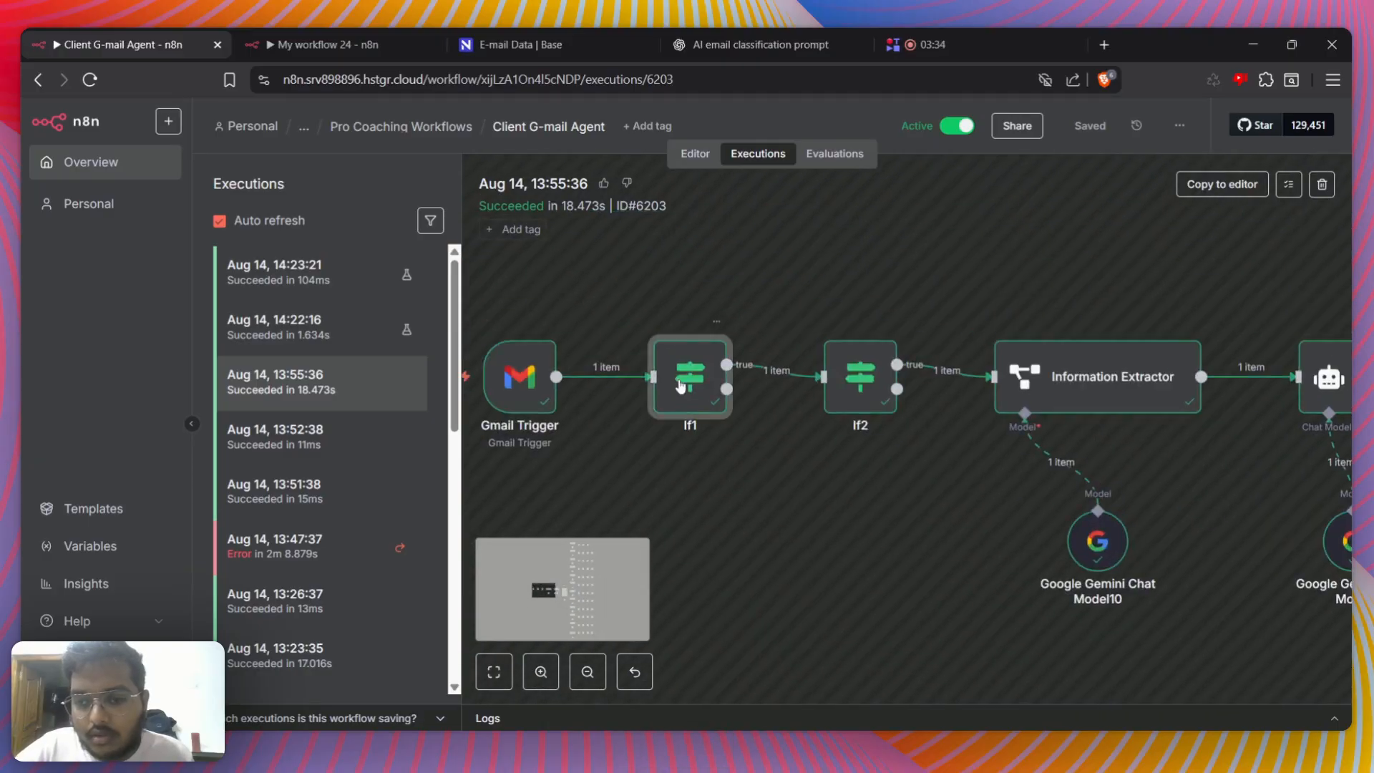
left_click(843, 317)
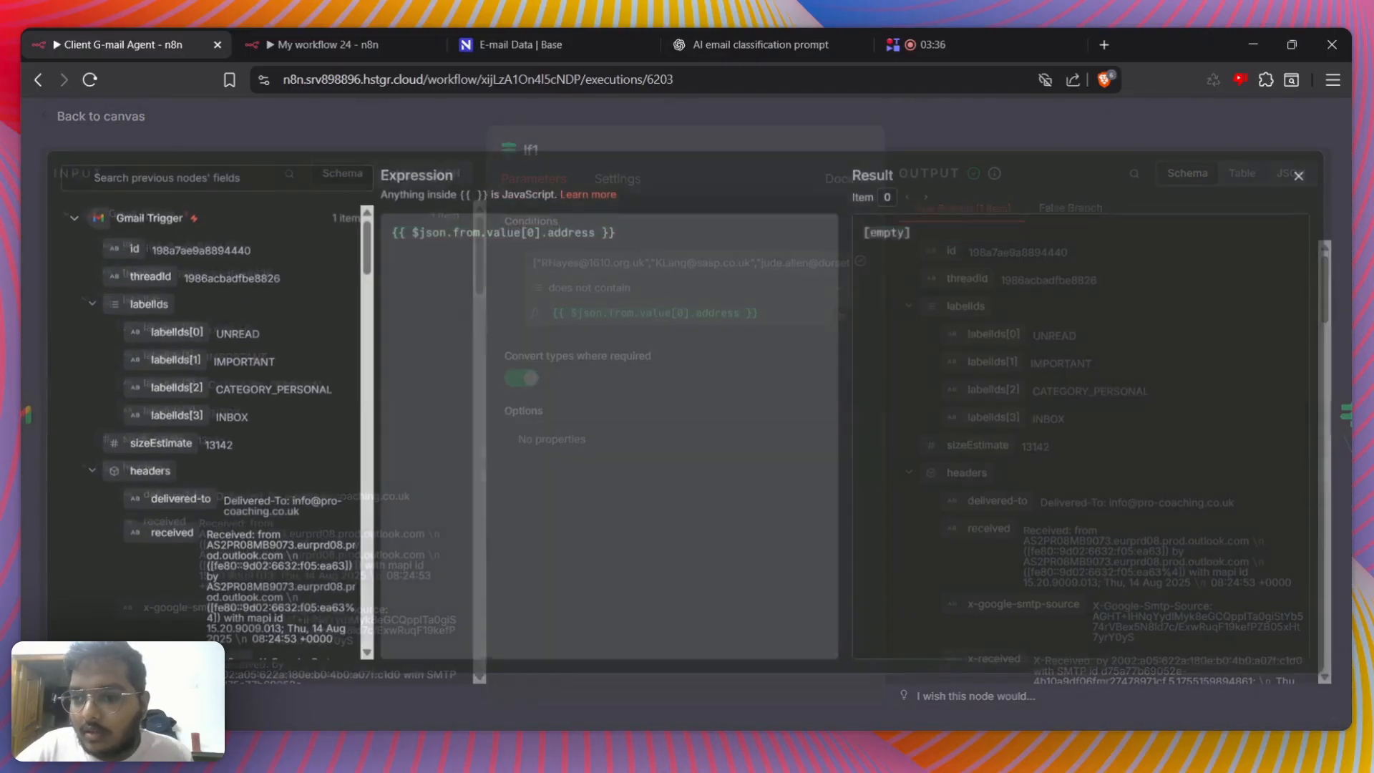
left_click_drag(987, 236, 865, 236)
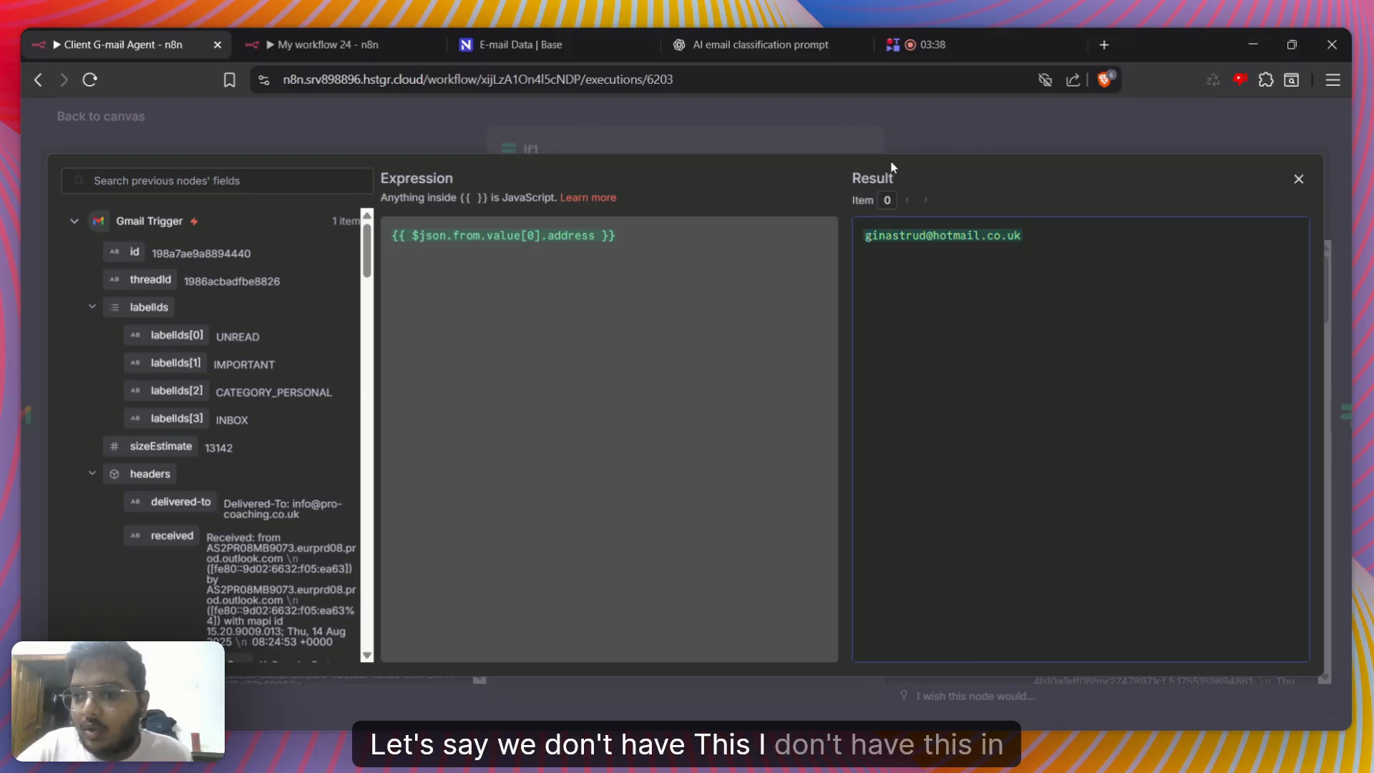
left_click(859, 151)
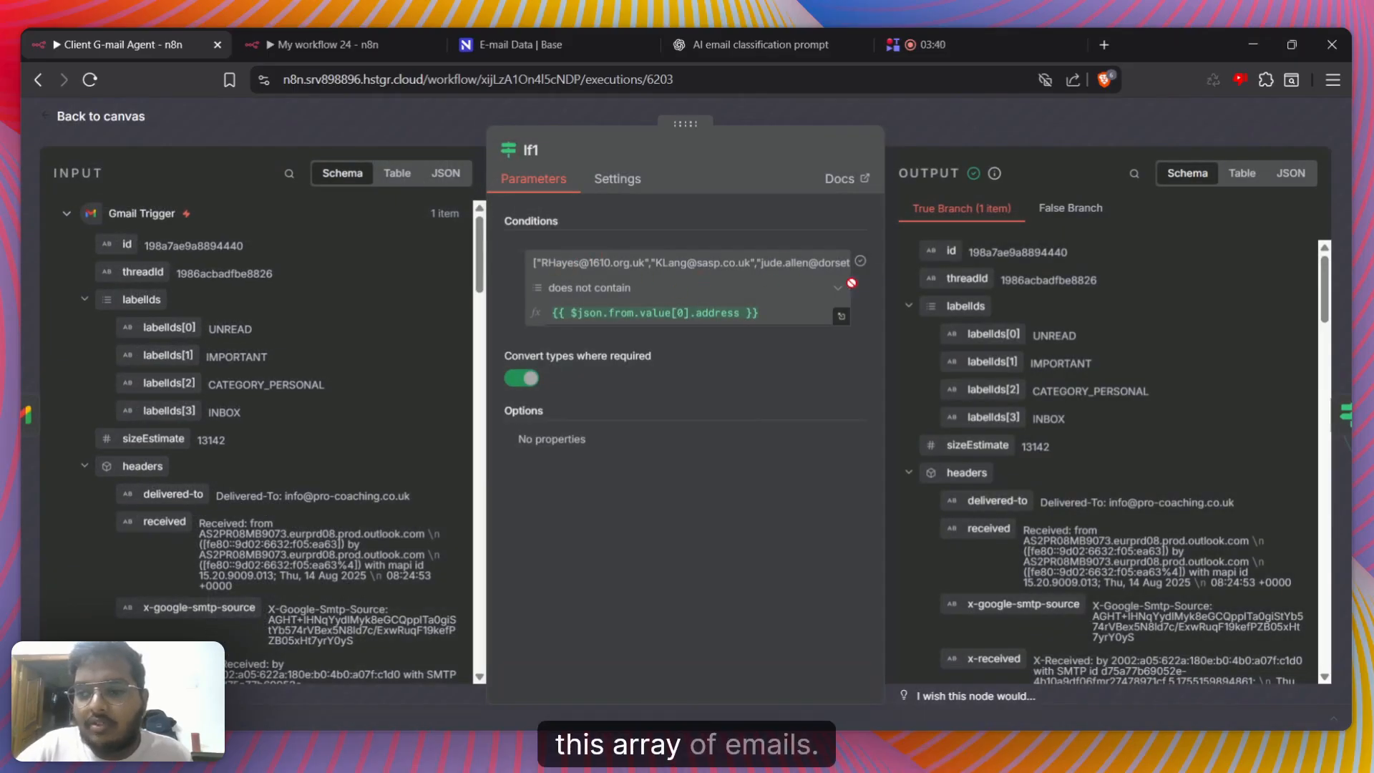
left_click(996, 110)
Examine If2's condition in this run: the Gmail Trigger sender address expression, the "does not contain" operator and the no-reply value
left_click(865, 386)
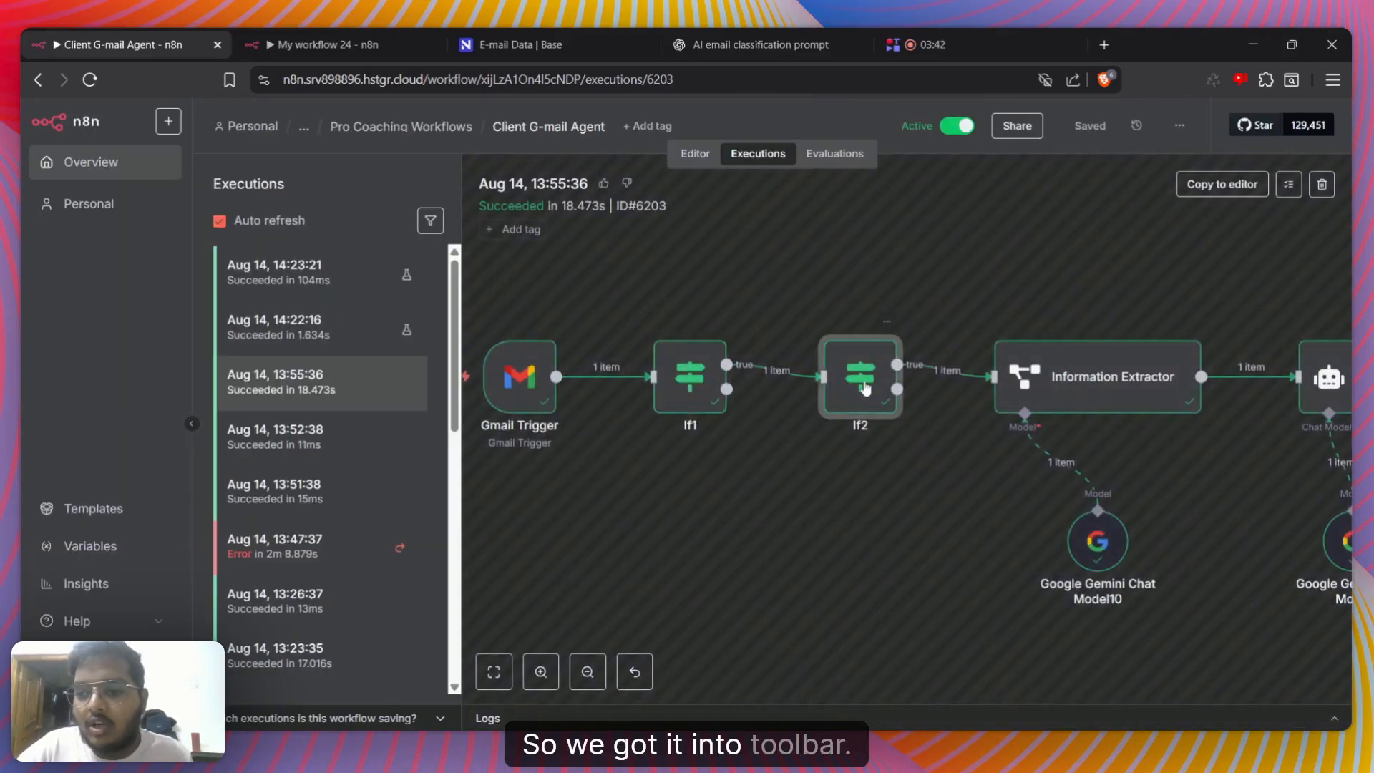
double_click(864, 386)
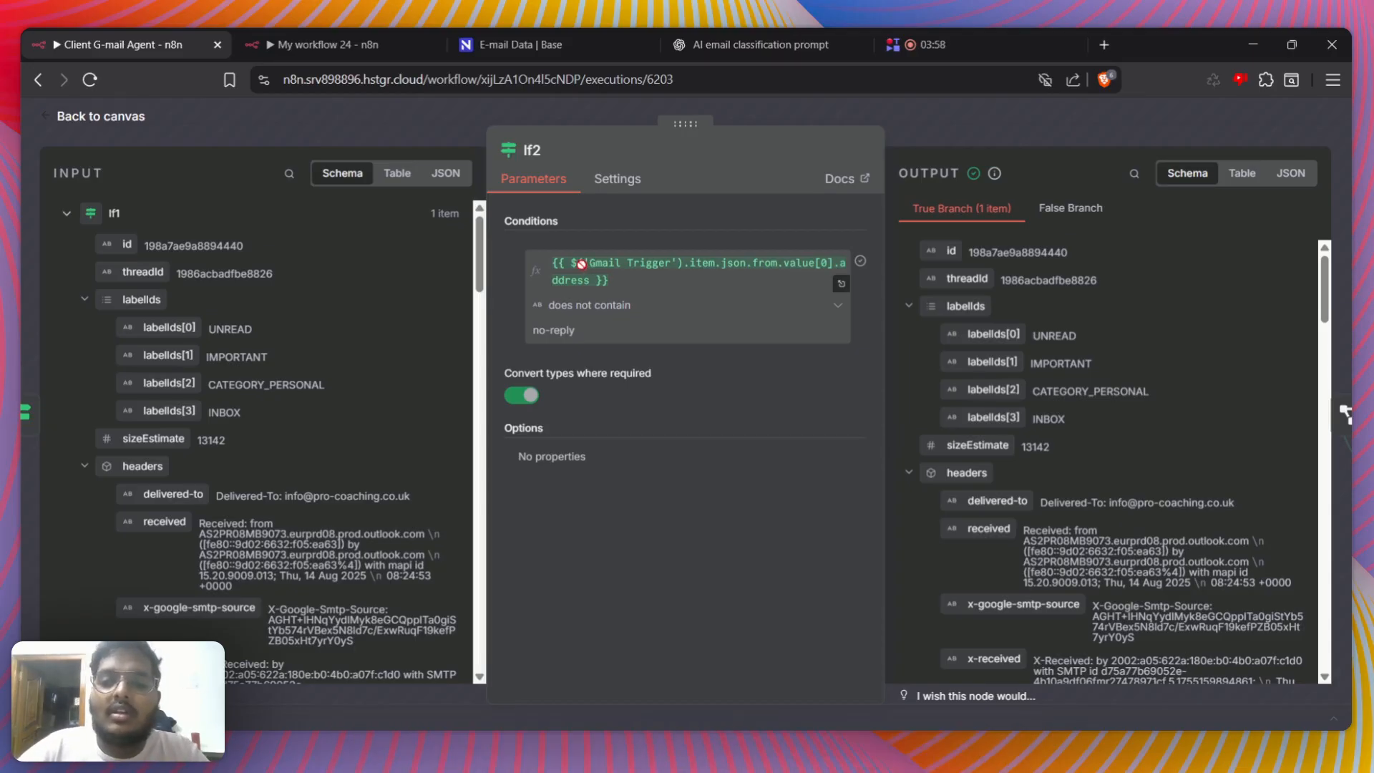
left_click(841, 284)
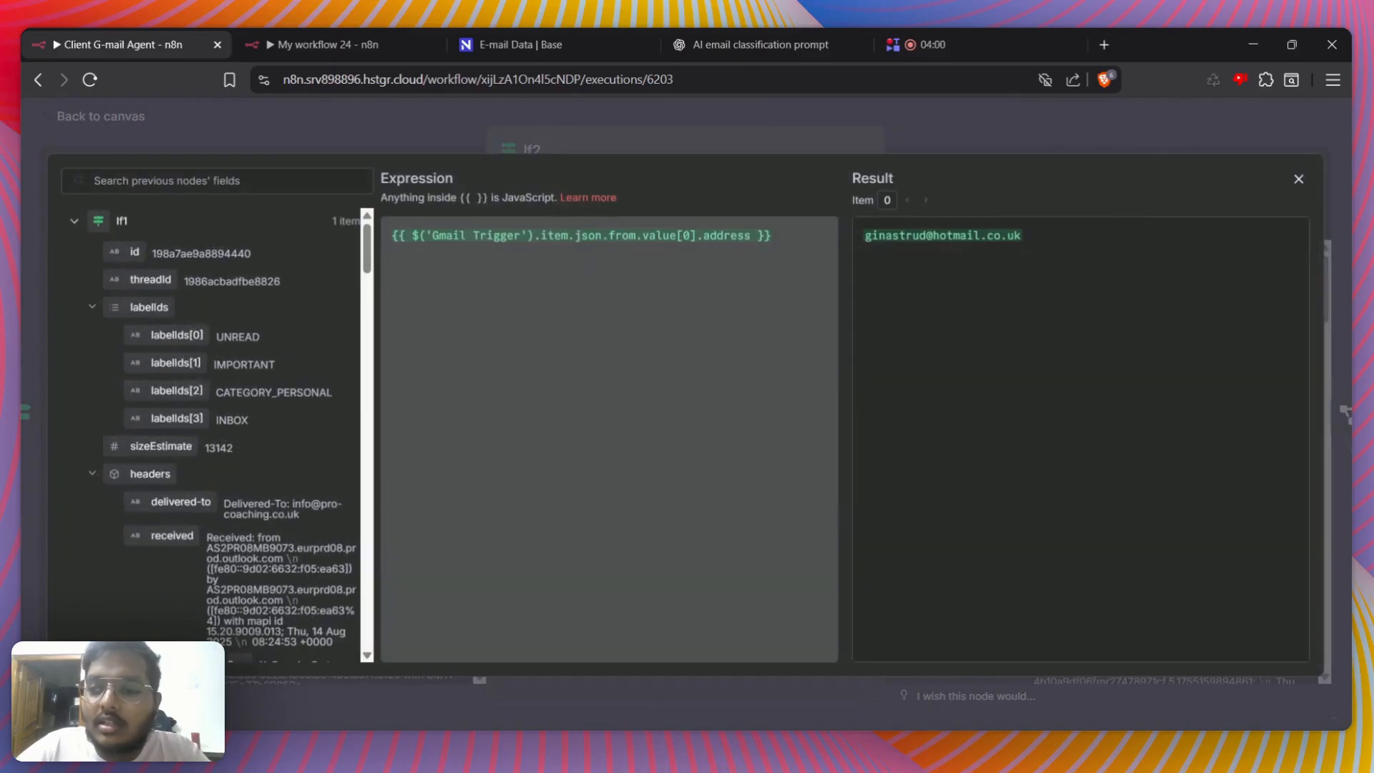
left_click(881, 130)
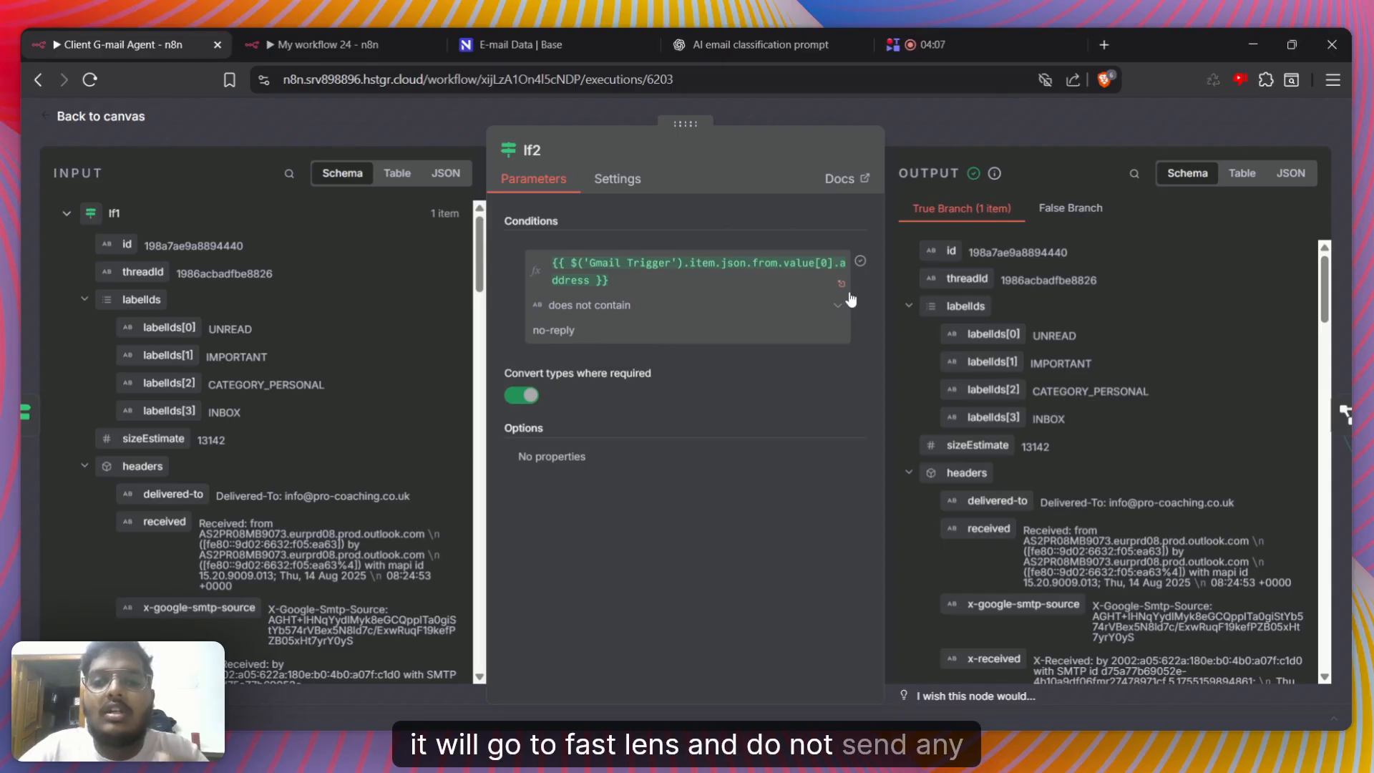
left_click(949, 139)
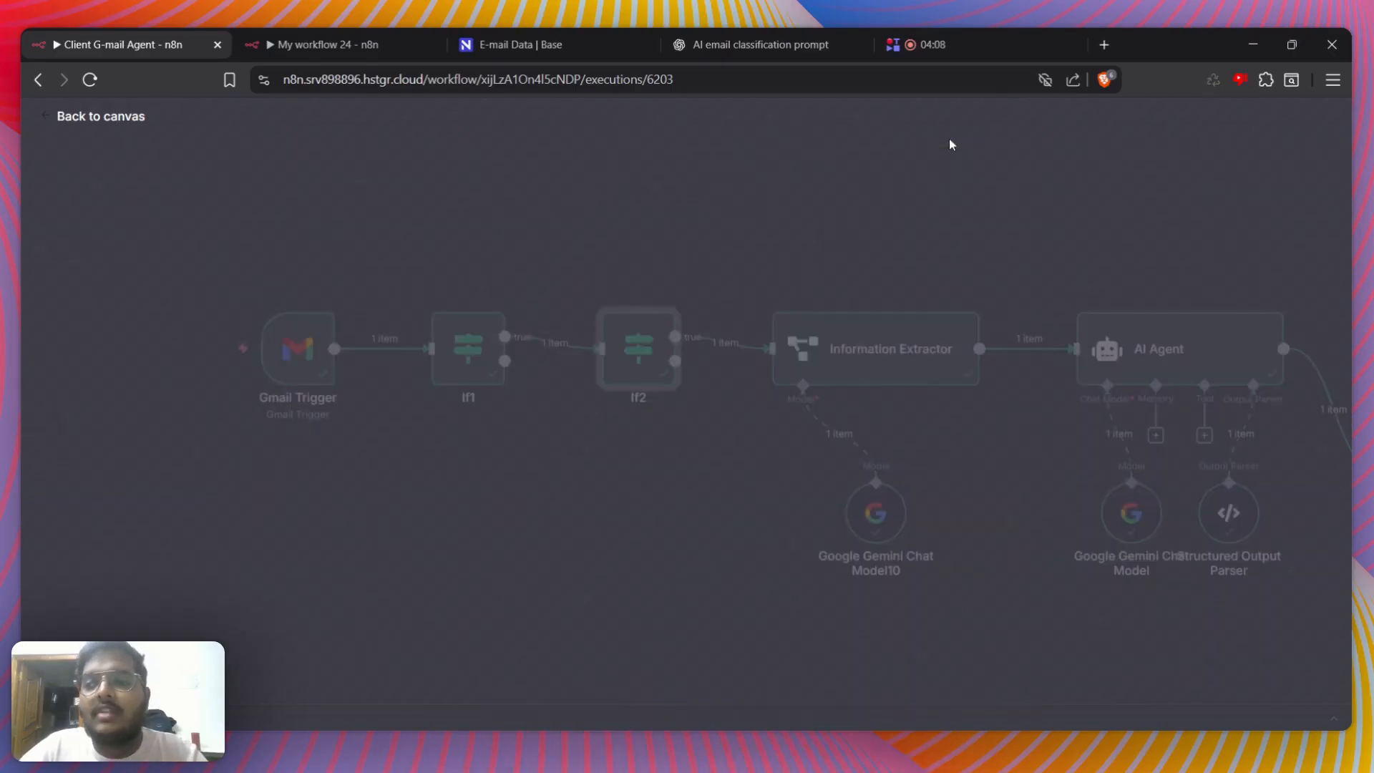
double_click(874, 356)
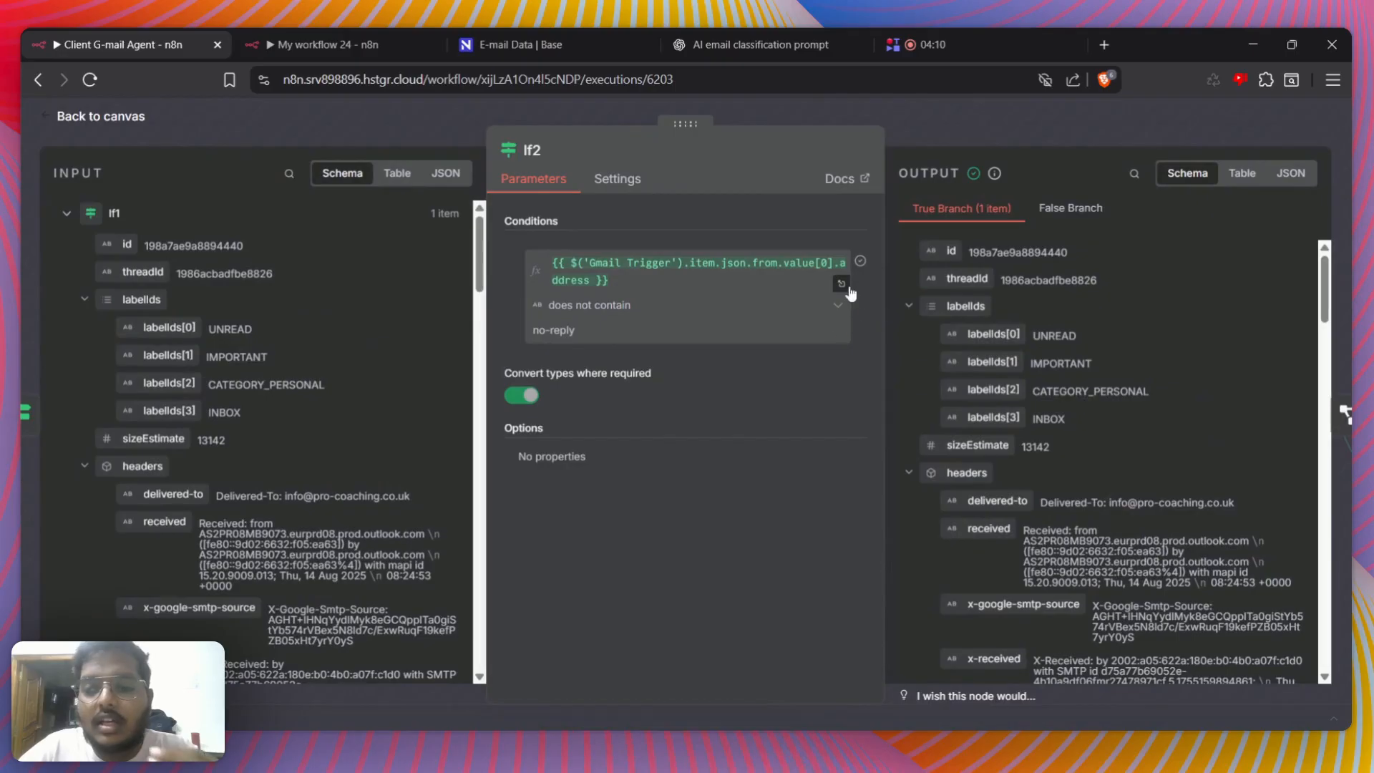
left_click(843, 292)
left_click(977, 140)
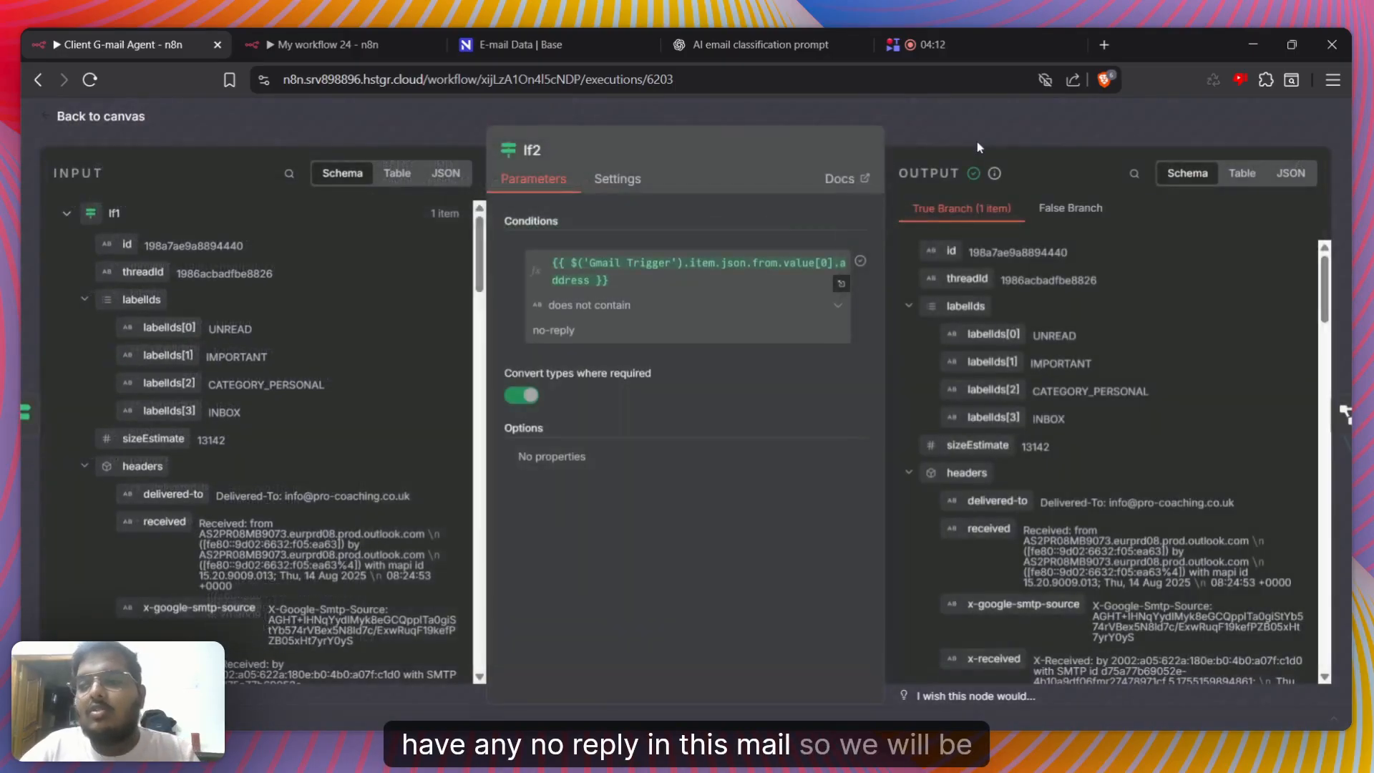
left_click(977, 141)
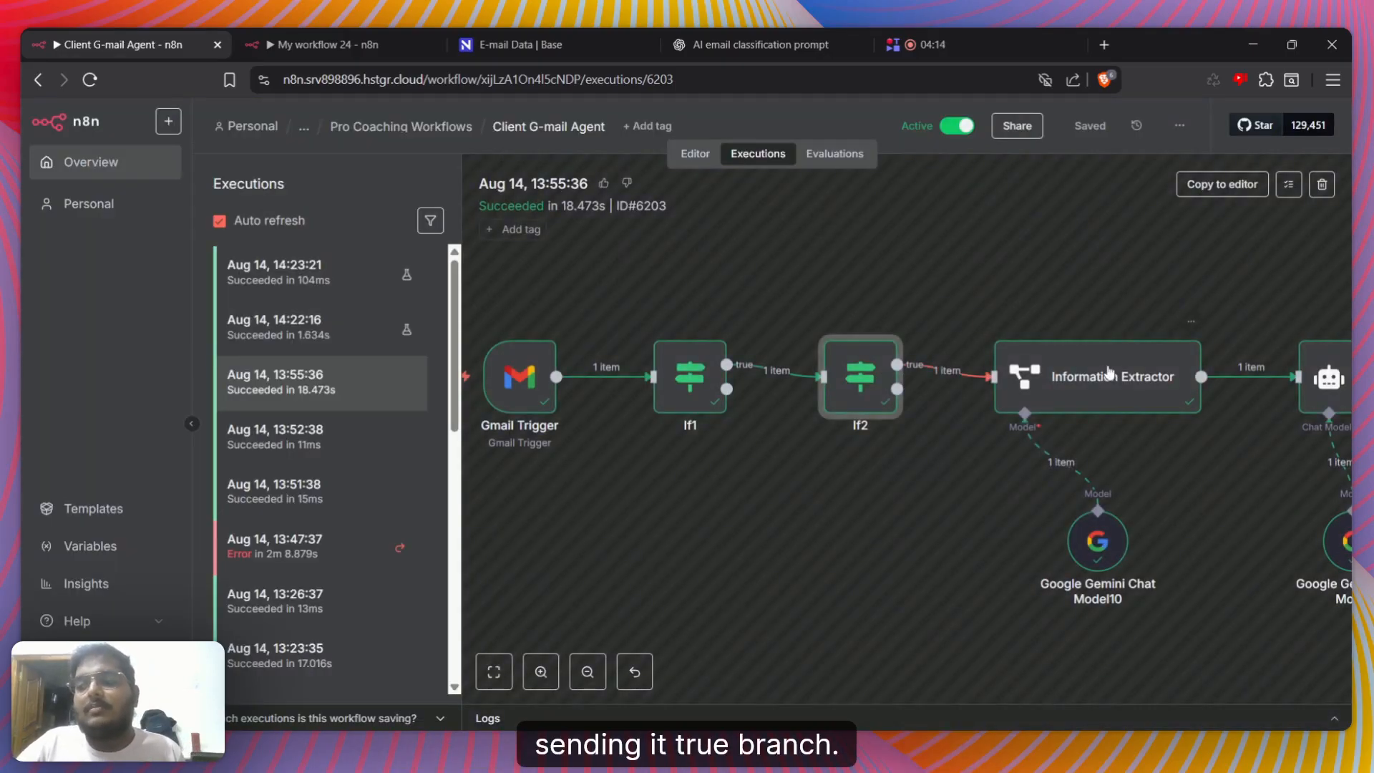
Open the Information Extractor node and locate the sender's name and address under from > value[0] in its input data
scroll(1031, 392, "right", 5)
left_click(900, 381)
double_click(900, 380)
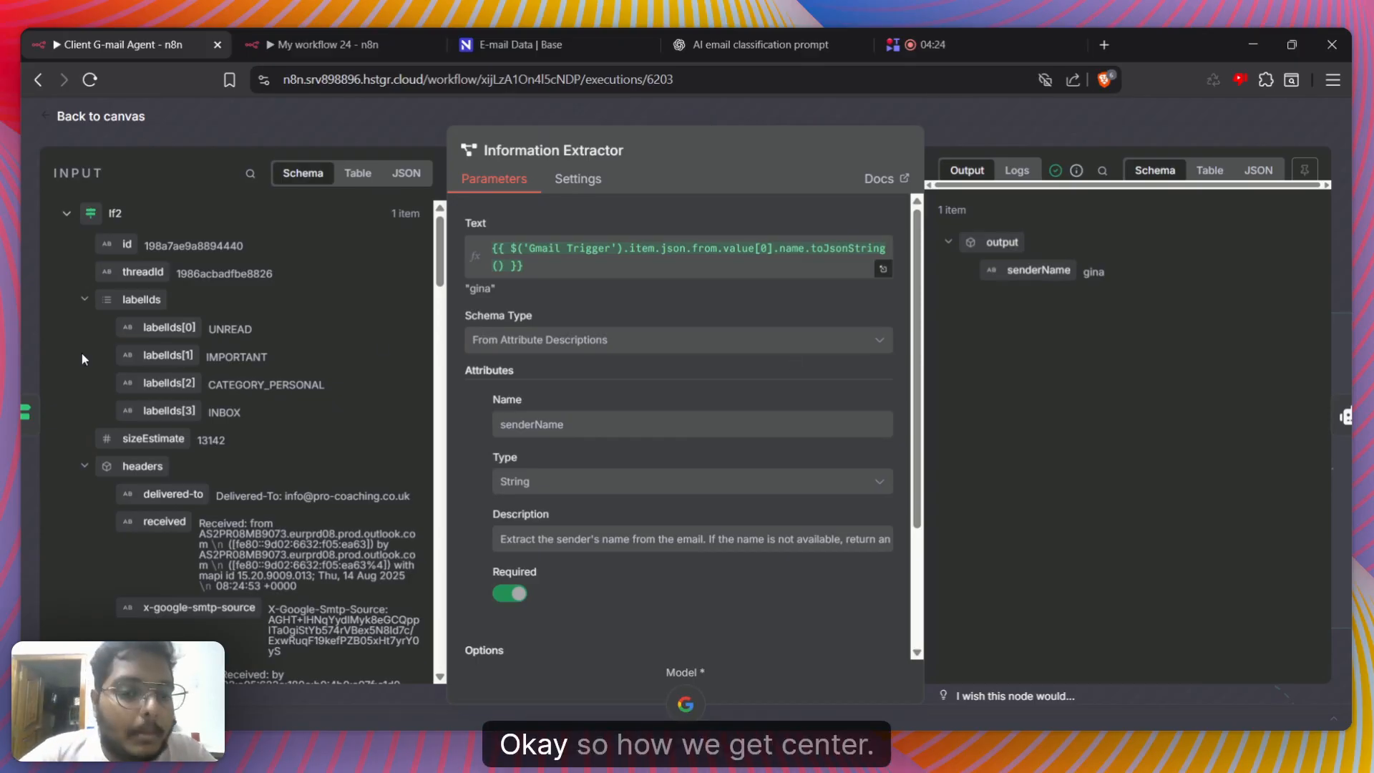
scroll(140, 378, "down", 20)
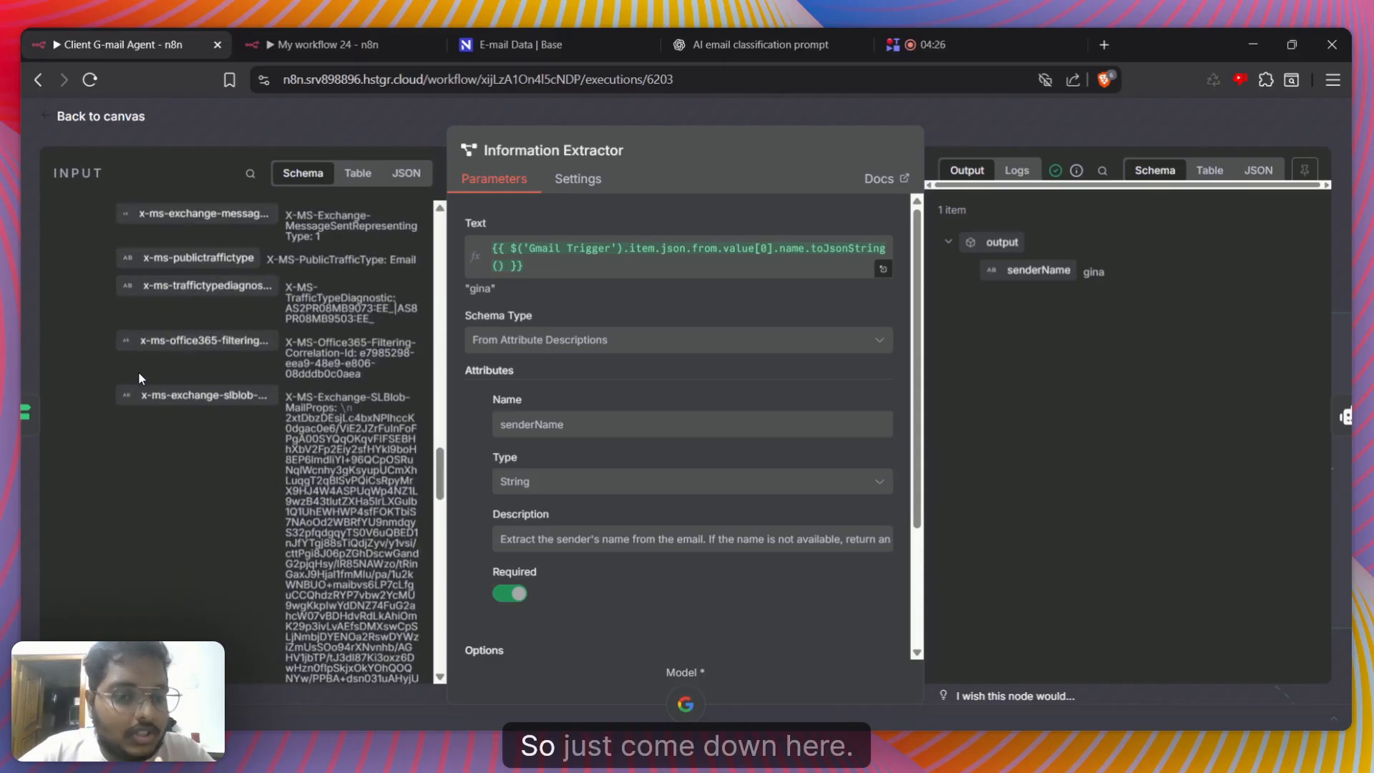
scroll(142, 386, "down", 10)
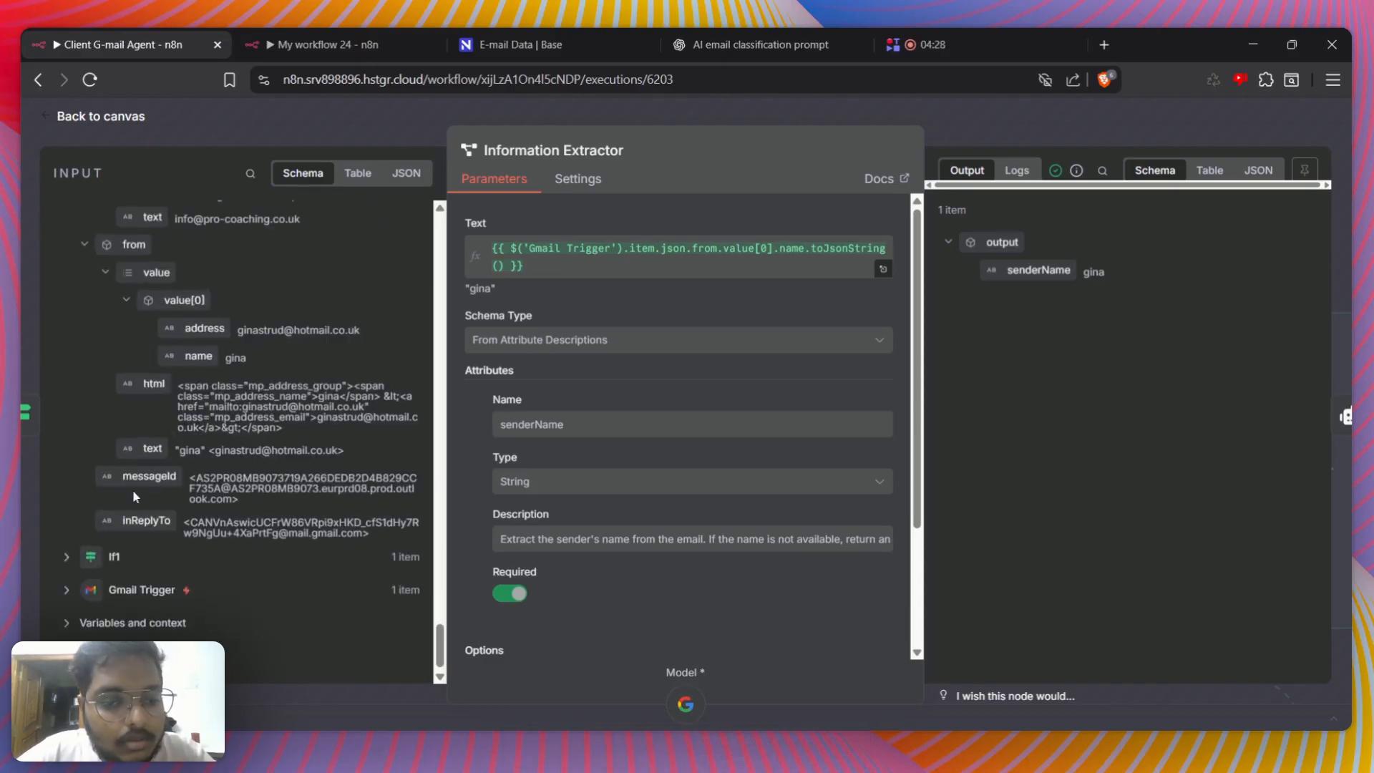
scroll(120, 407, "up", 1)
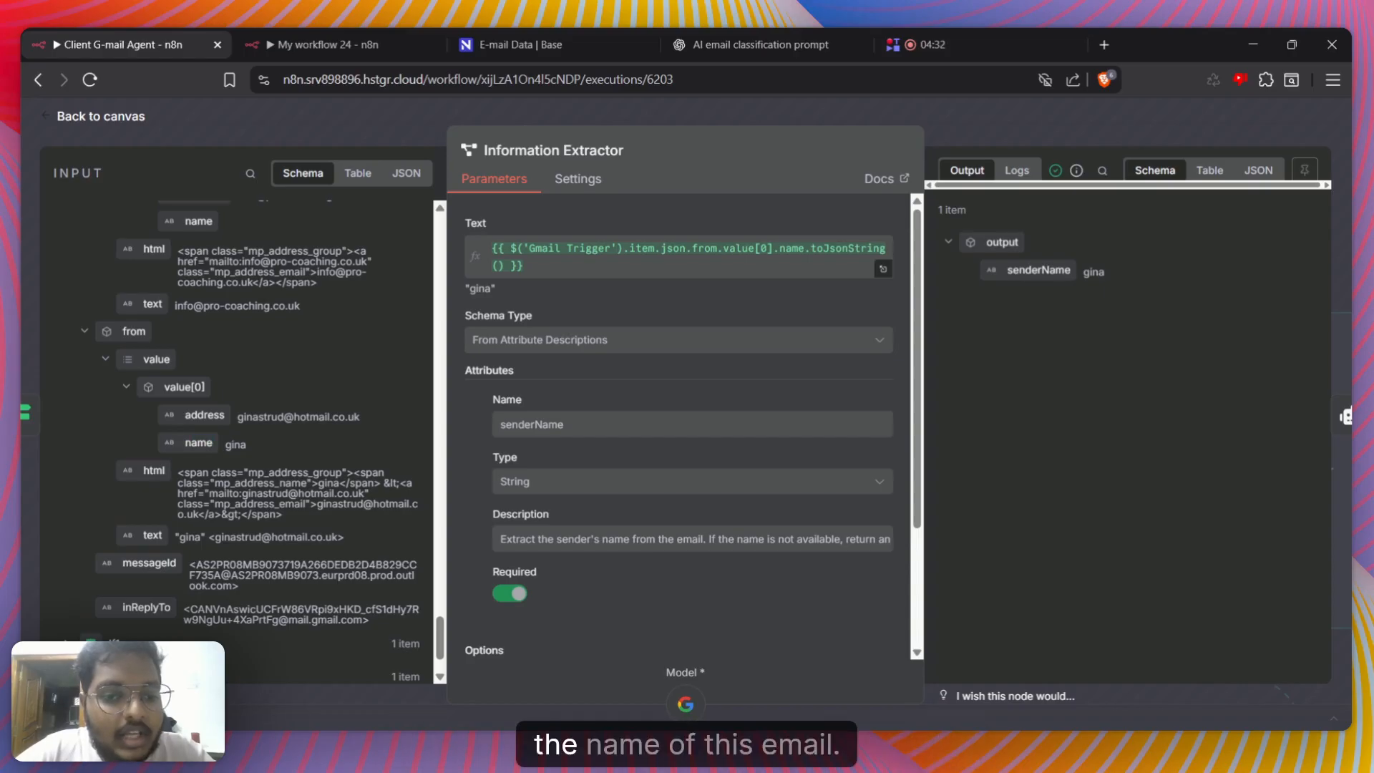
left_click(213, 444)
left_click_drag(185, 416, 344, 418)
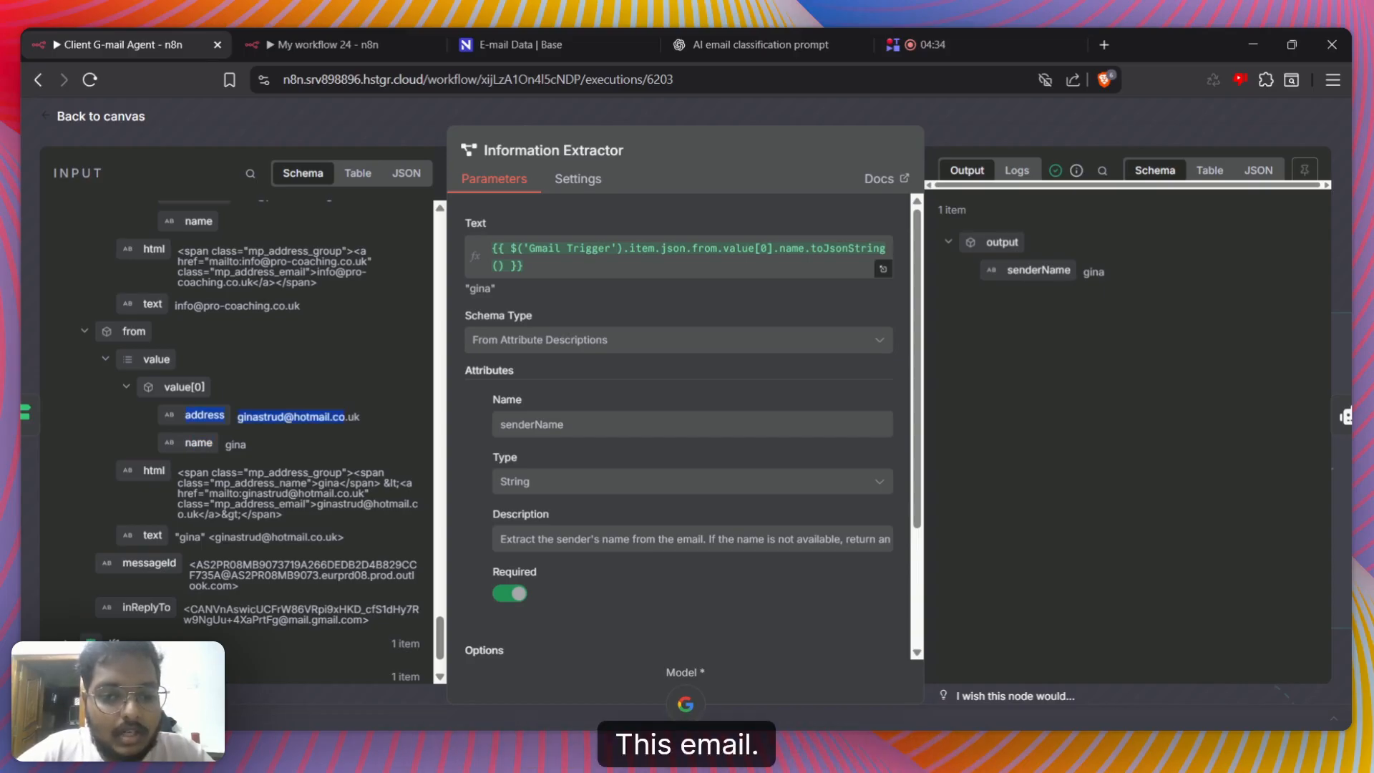
left_click(349, 417)
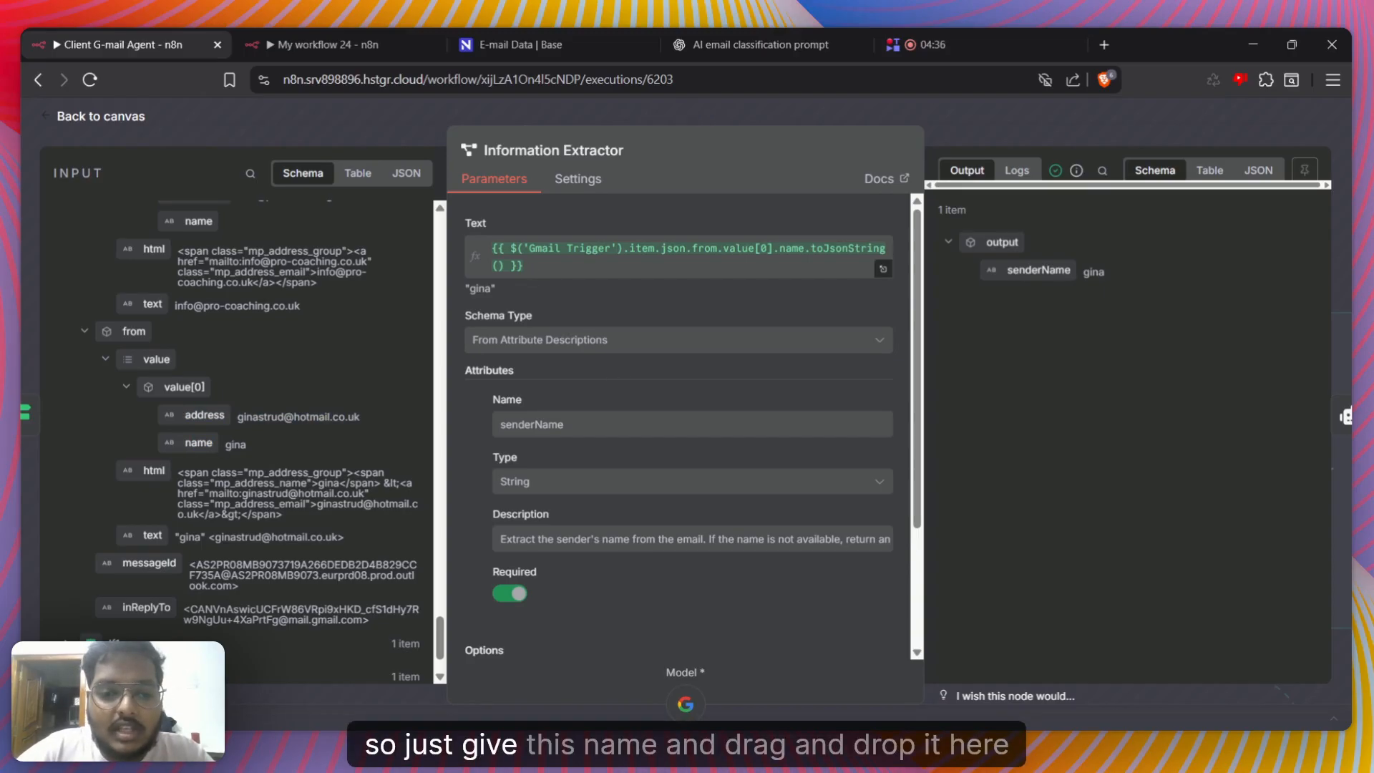
Check what the Information Extractor's Text expression for the sender name resolves to
left_click_drag(471, 403, 534, 255)
left_click(523, 251)
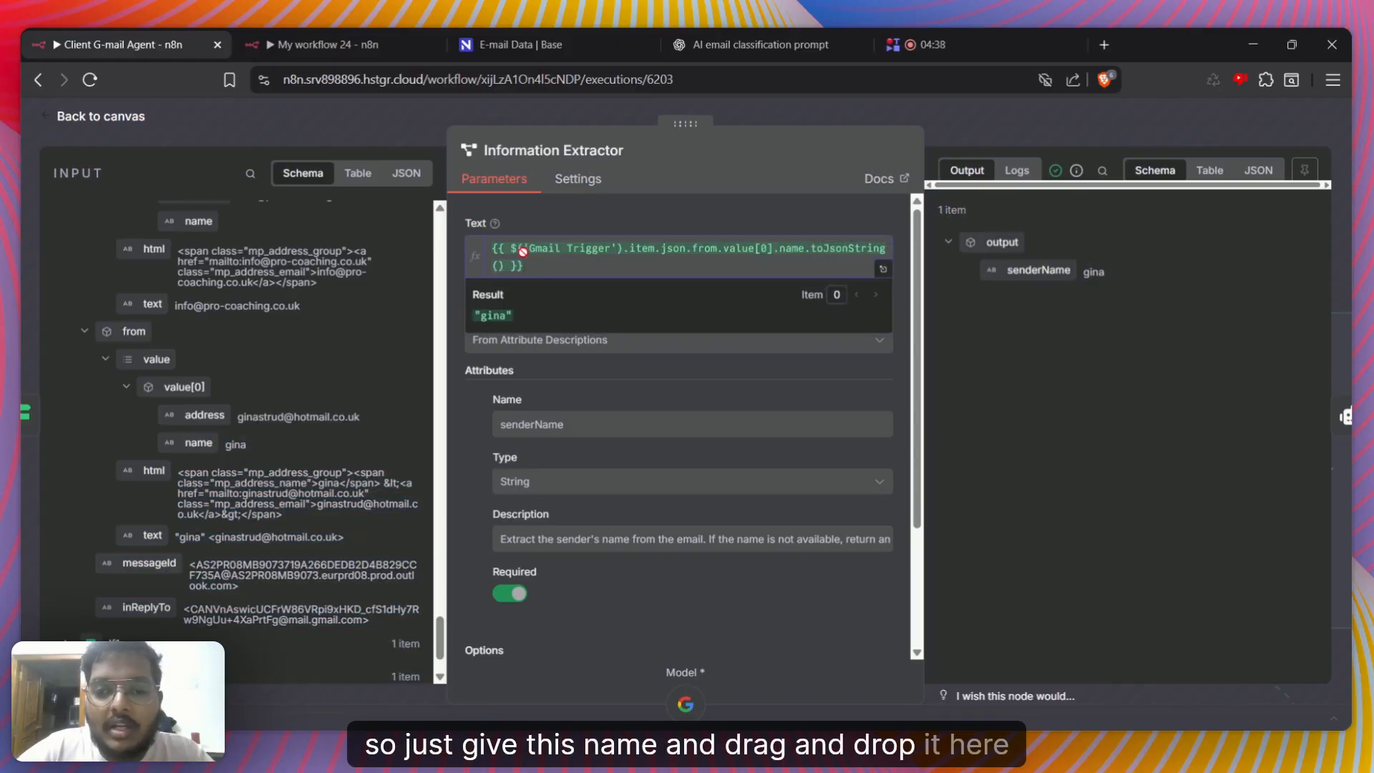
left_click(596, 219)
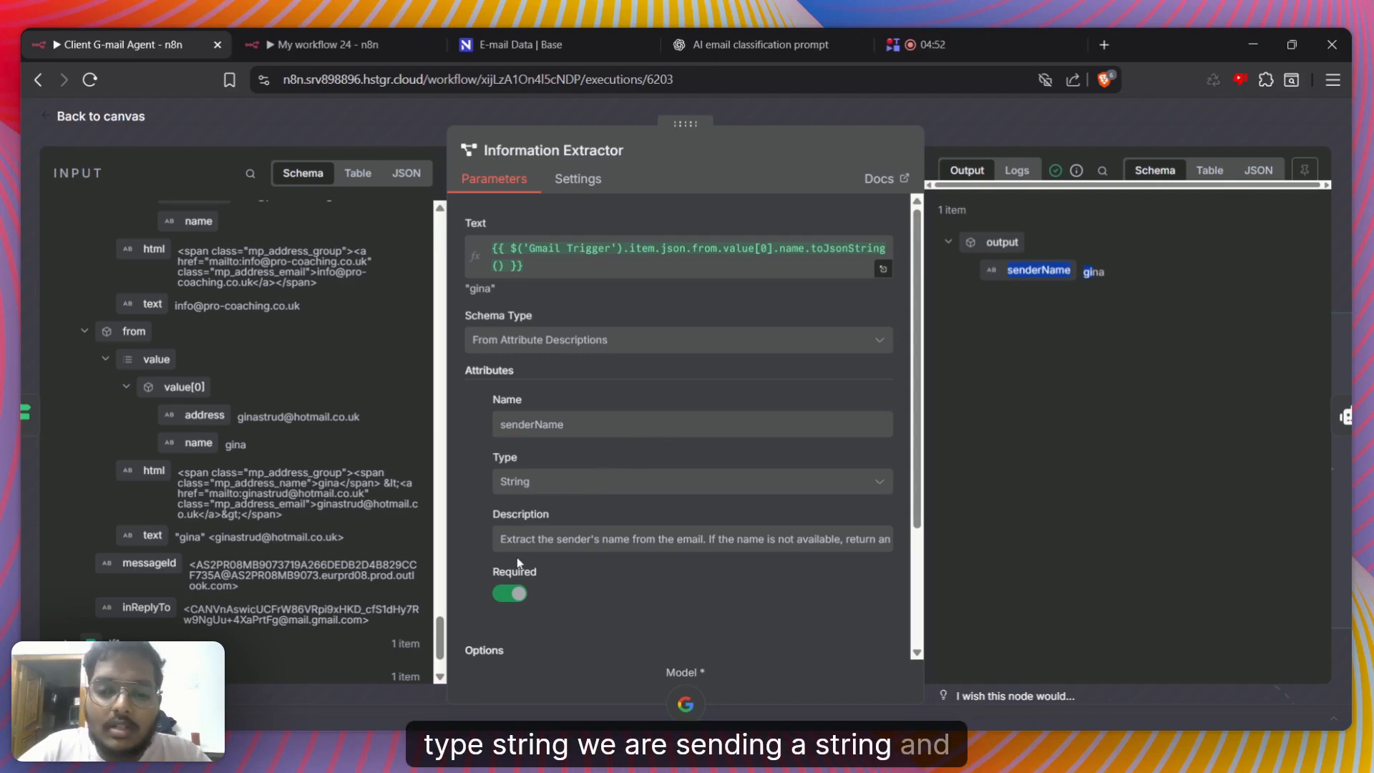
Review the senderName attribute's type, description and required setting, along with the Information Extractor's system prompt template
left_click(638, 589)
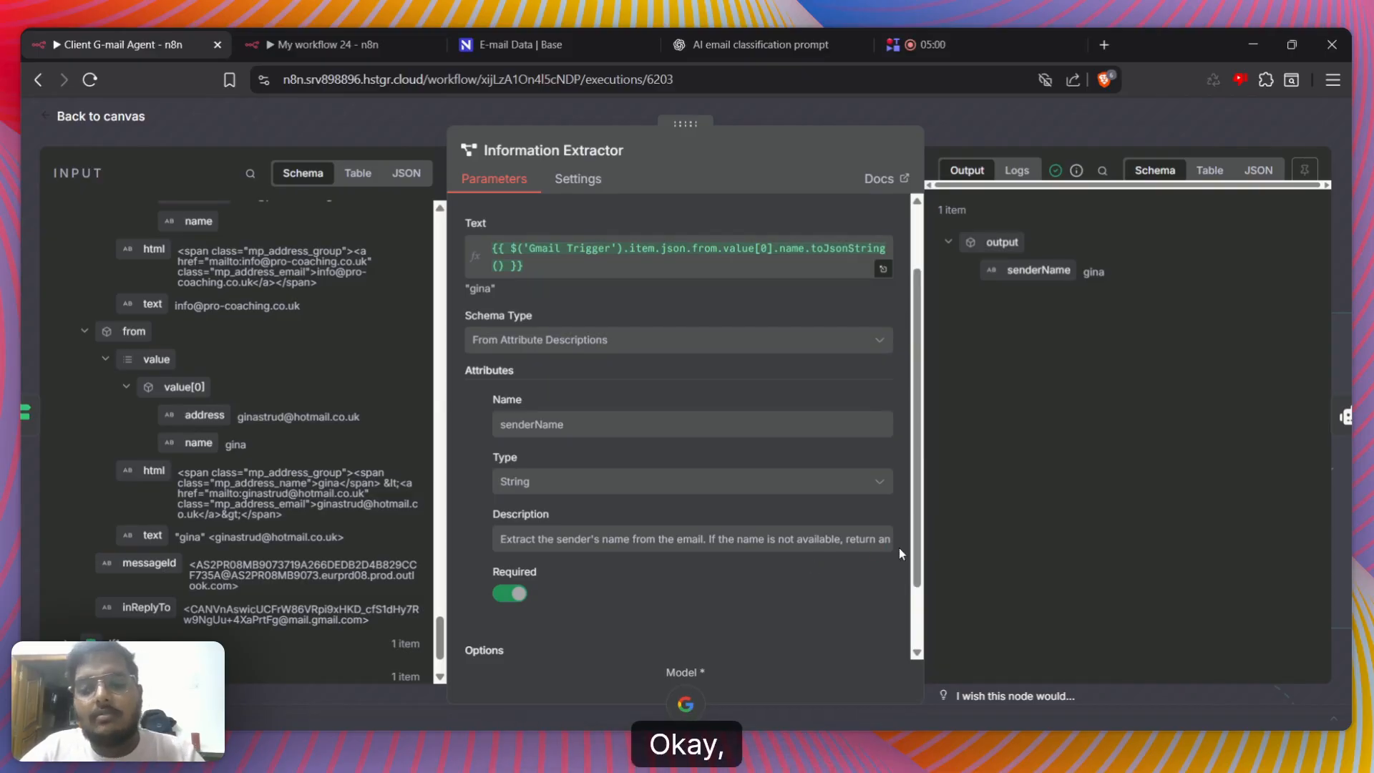
scroll(899, 547, "down", 1)
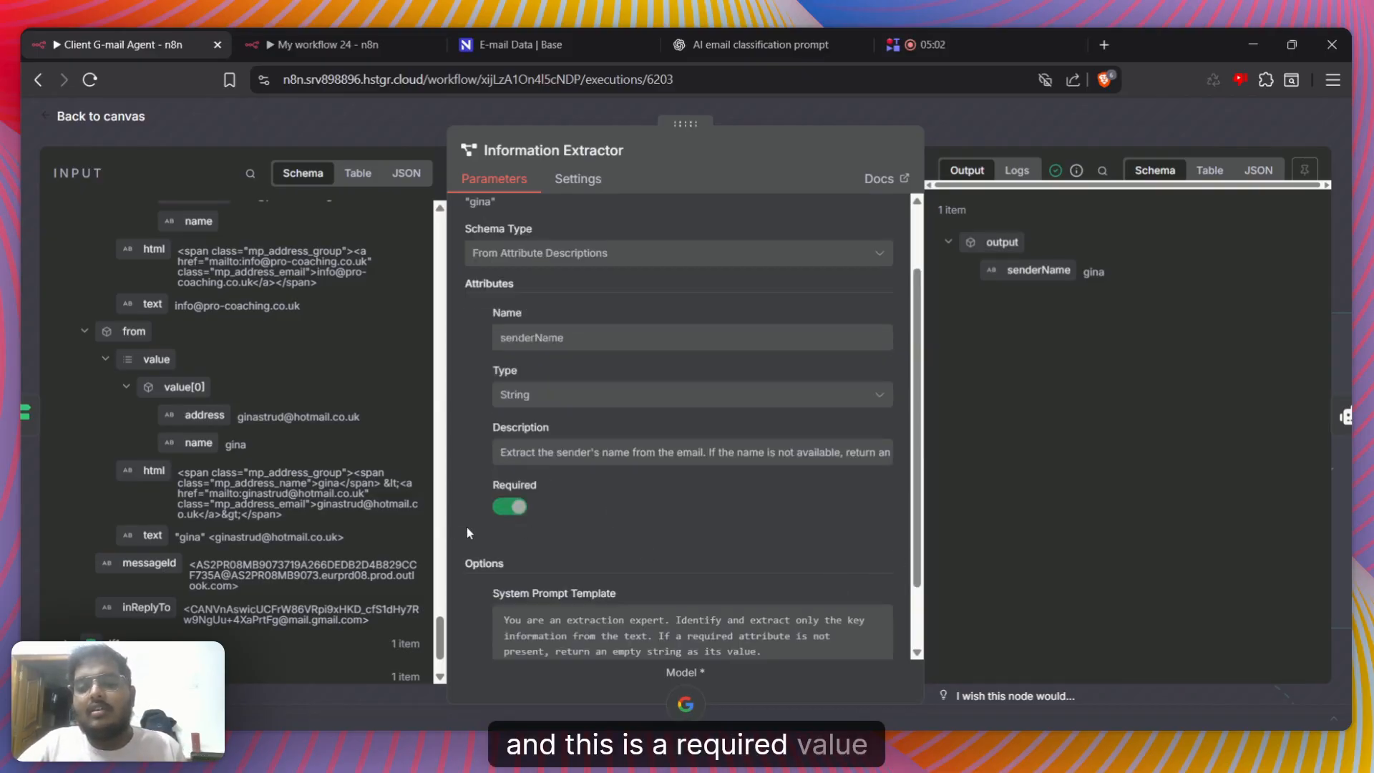
scroll(530, 536, "down", 1)
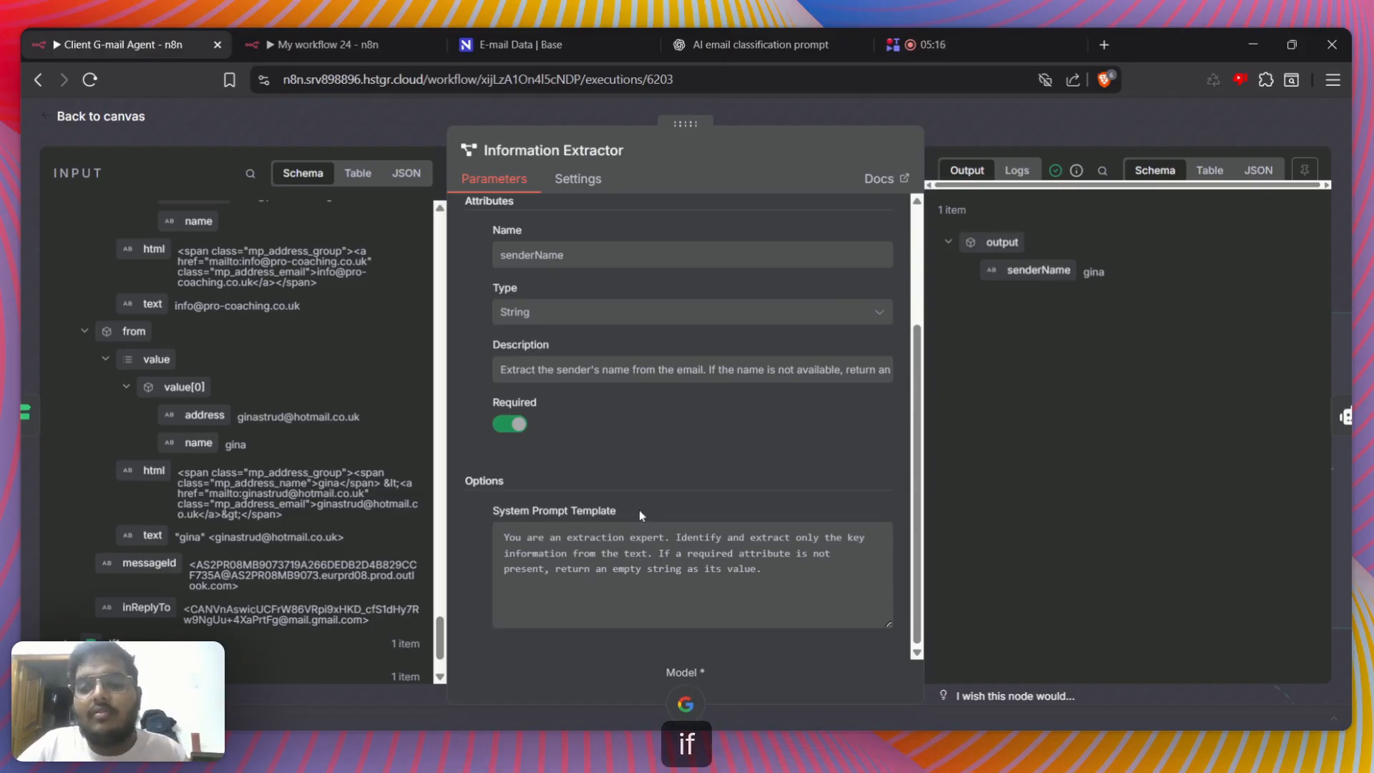
scroll(560, 527, "up", 1)
scroll(592, 584, "down", 1)
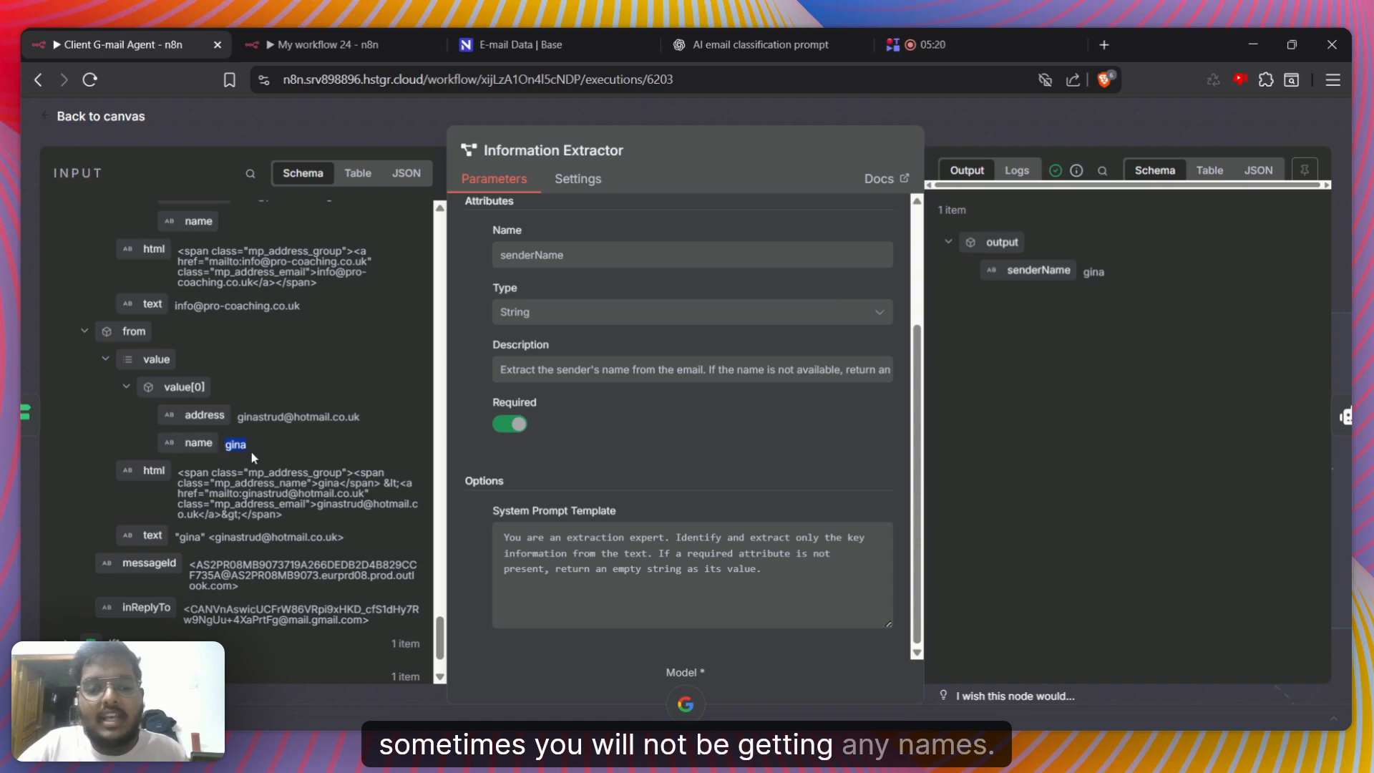
scroll(631, 503, "up", 2)
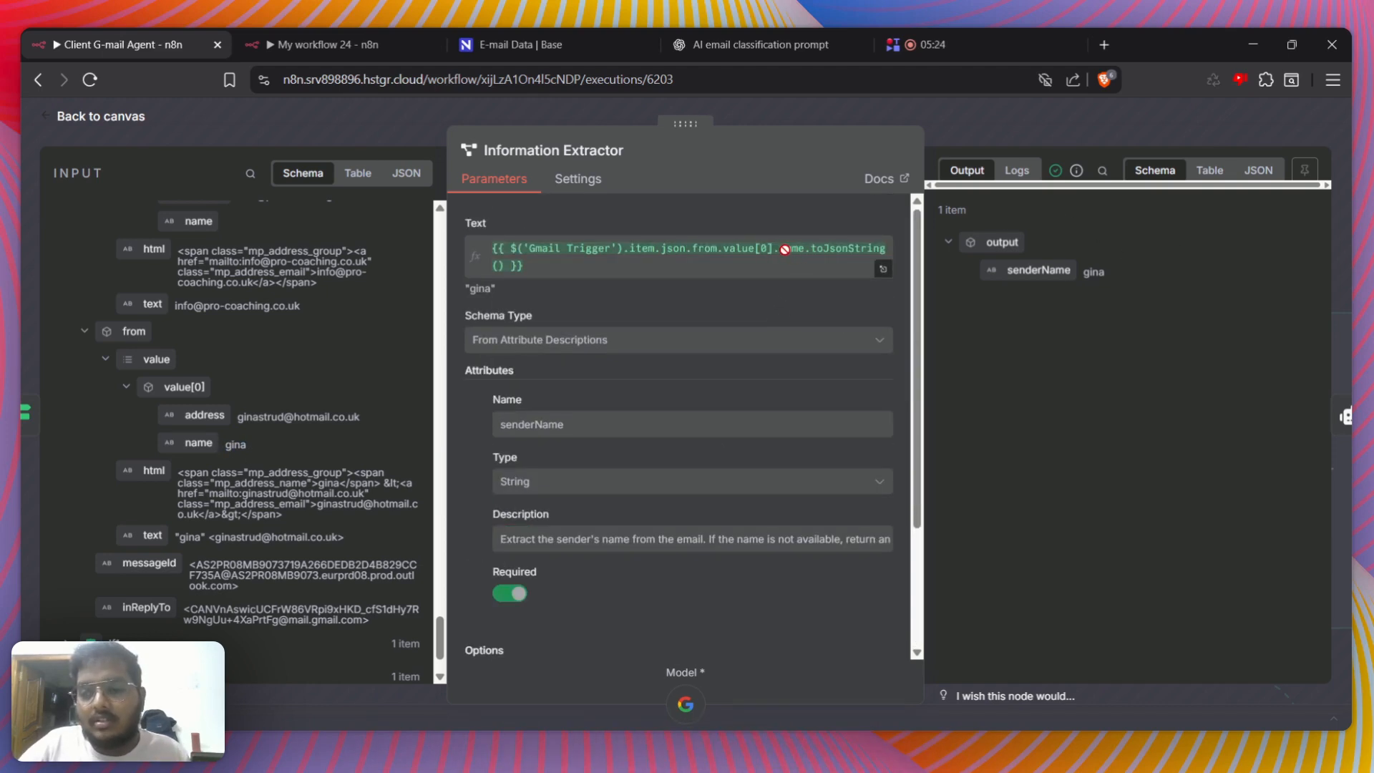
Open the AI Agent node and review its prompt's html, text and textAsHtml expressions together with its system message and output fields
left_click(1321, 417)
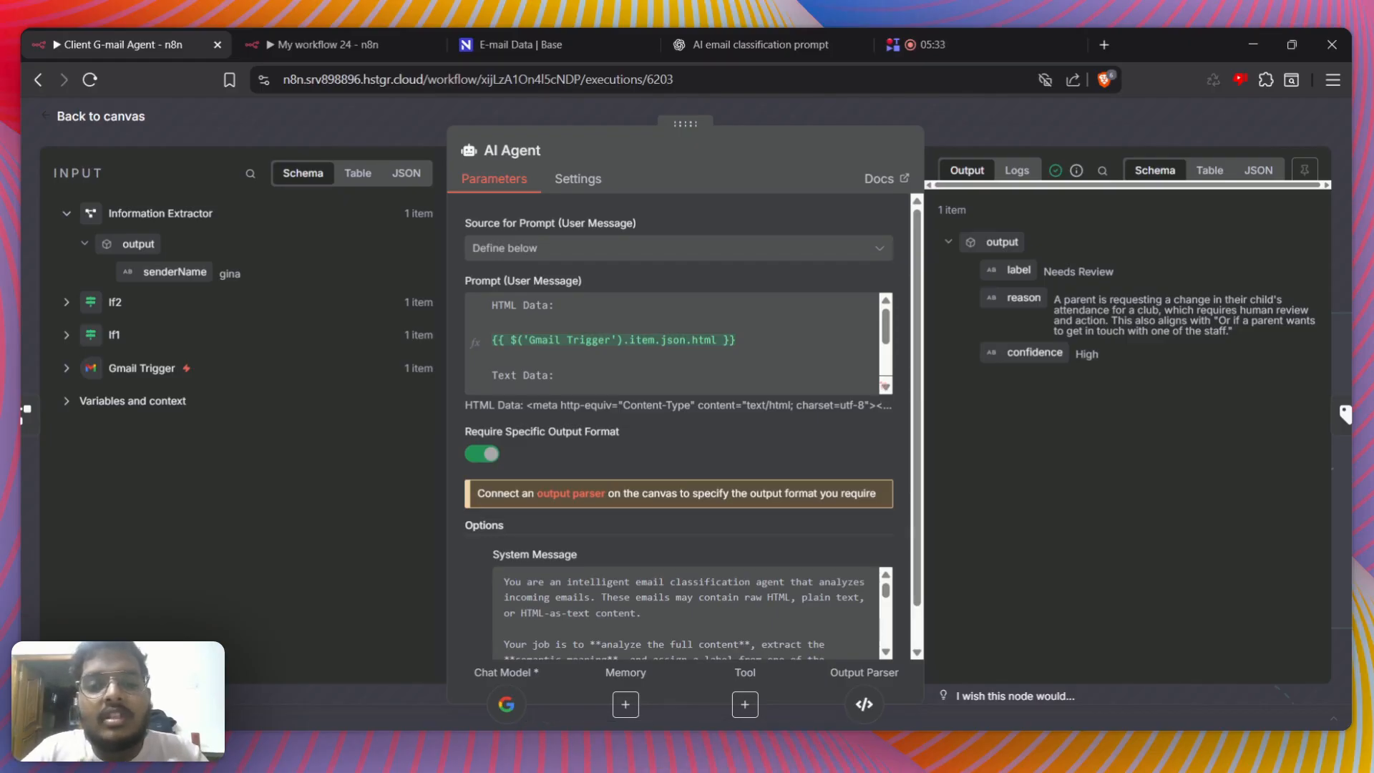
left_click(886, 387)
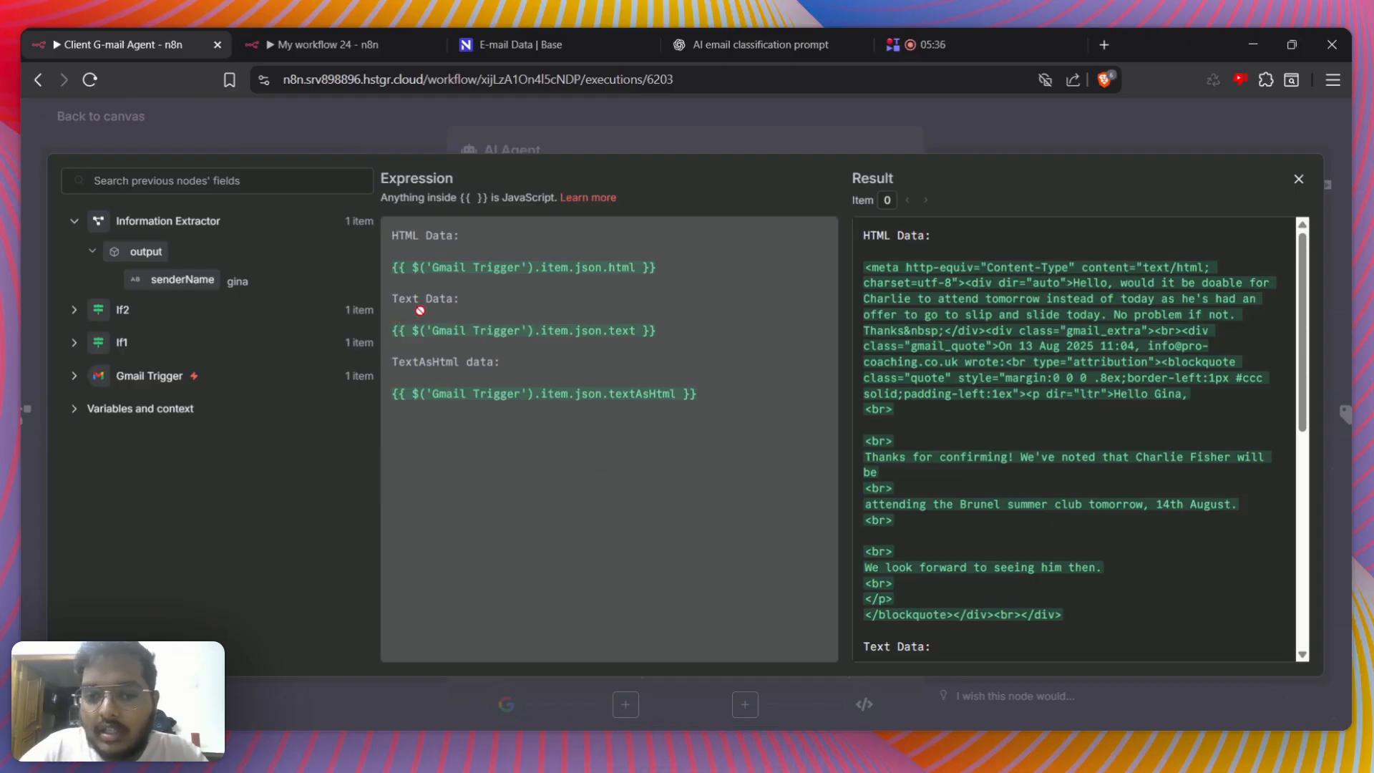
scroll(1074, 436, "down", 5)
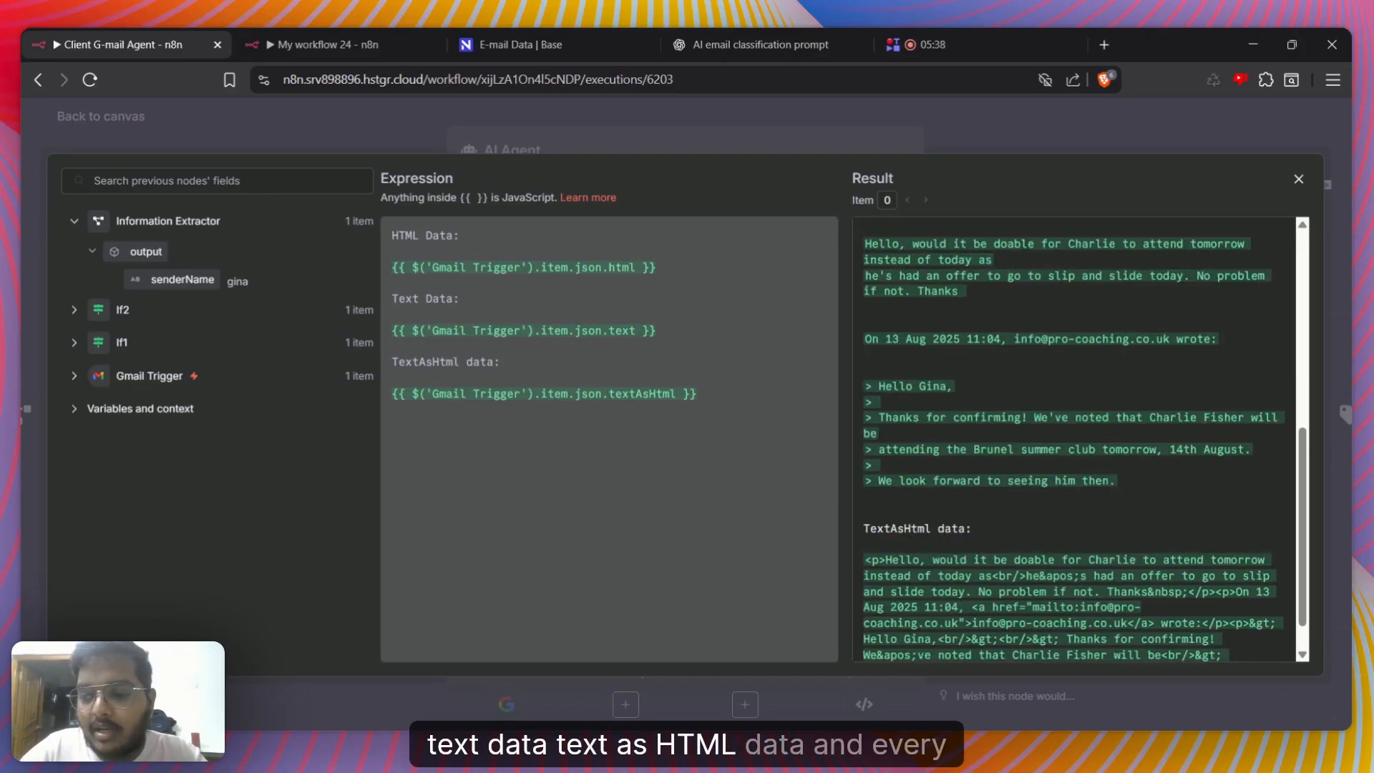
left_click(904, 152)
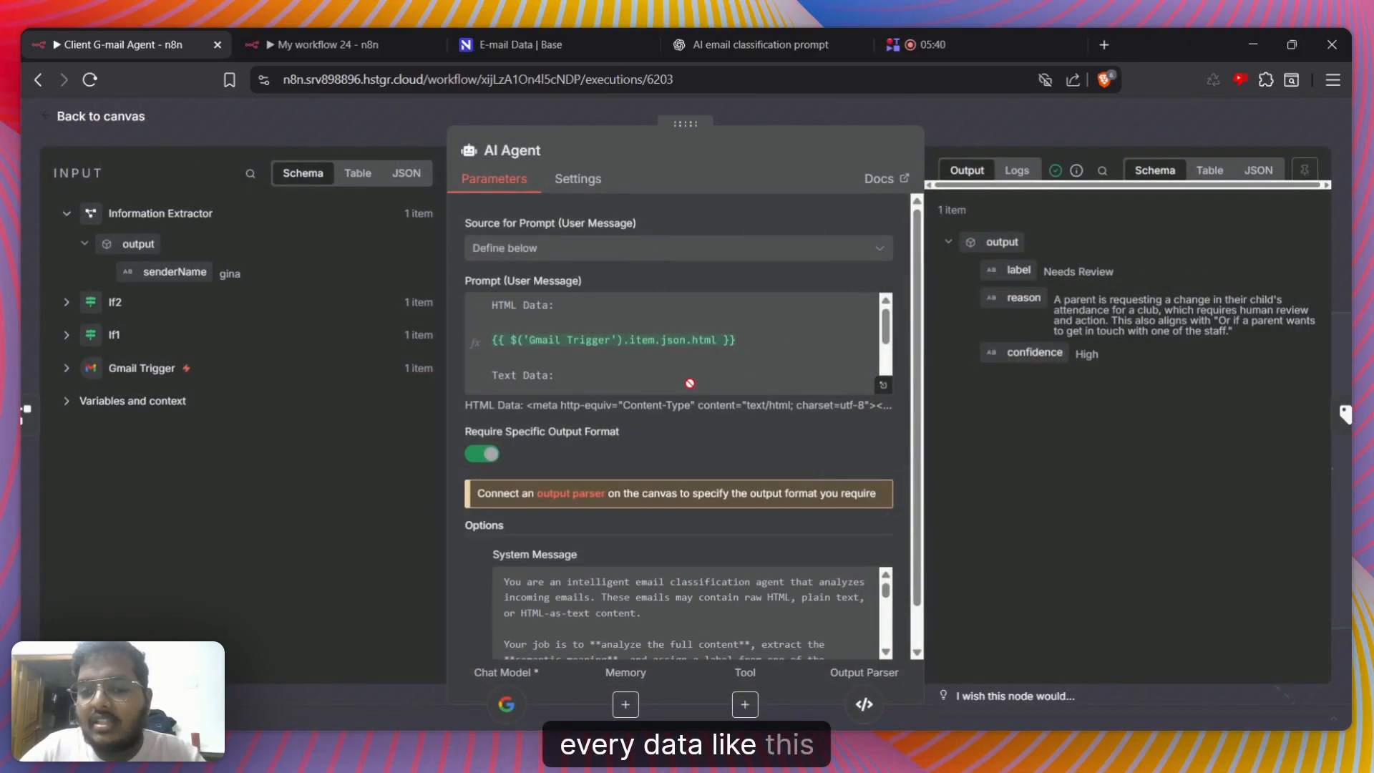
scroll(669, 346, "down", 2)
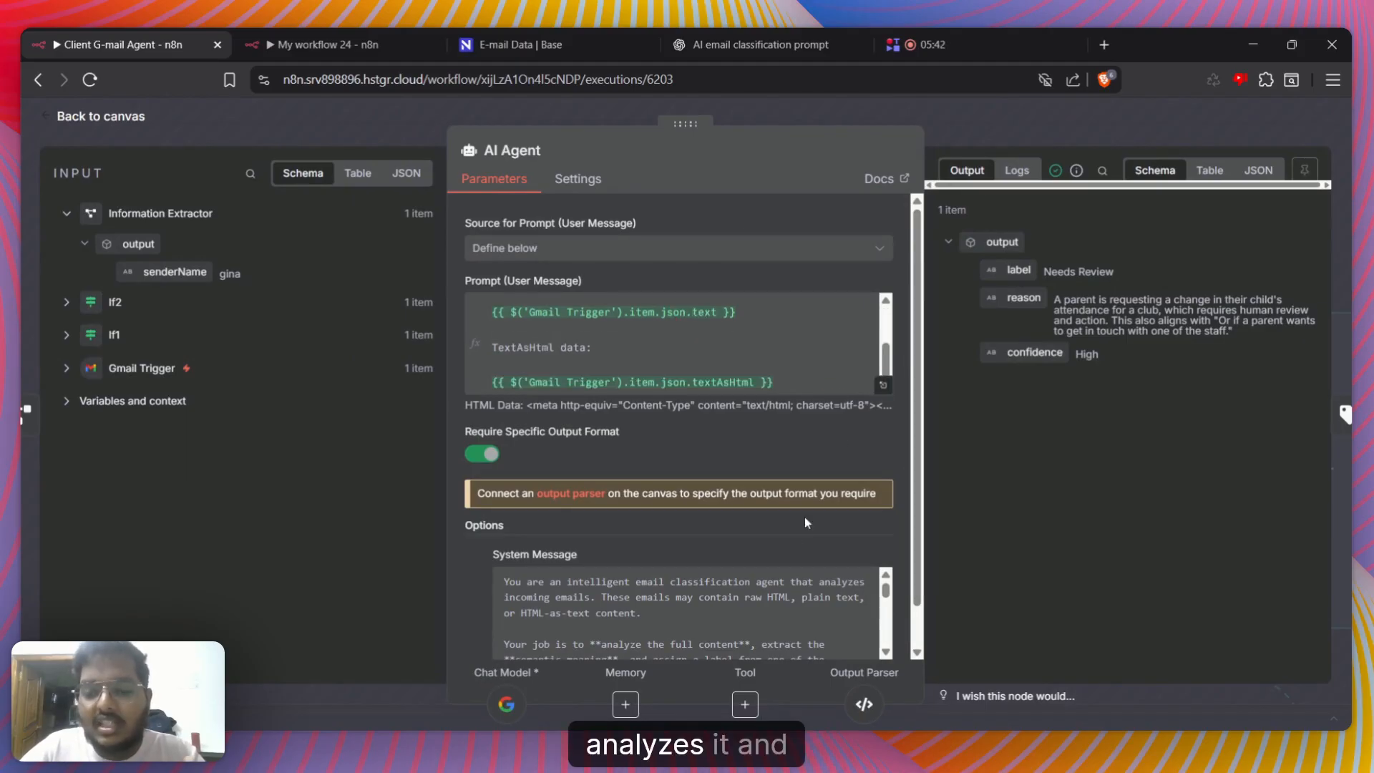
scroll(804, 517, "down", 1)
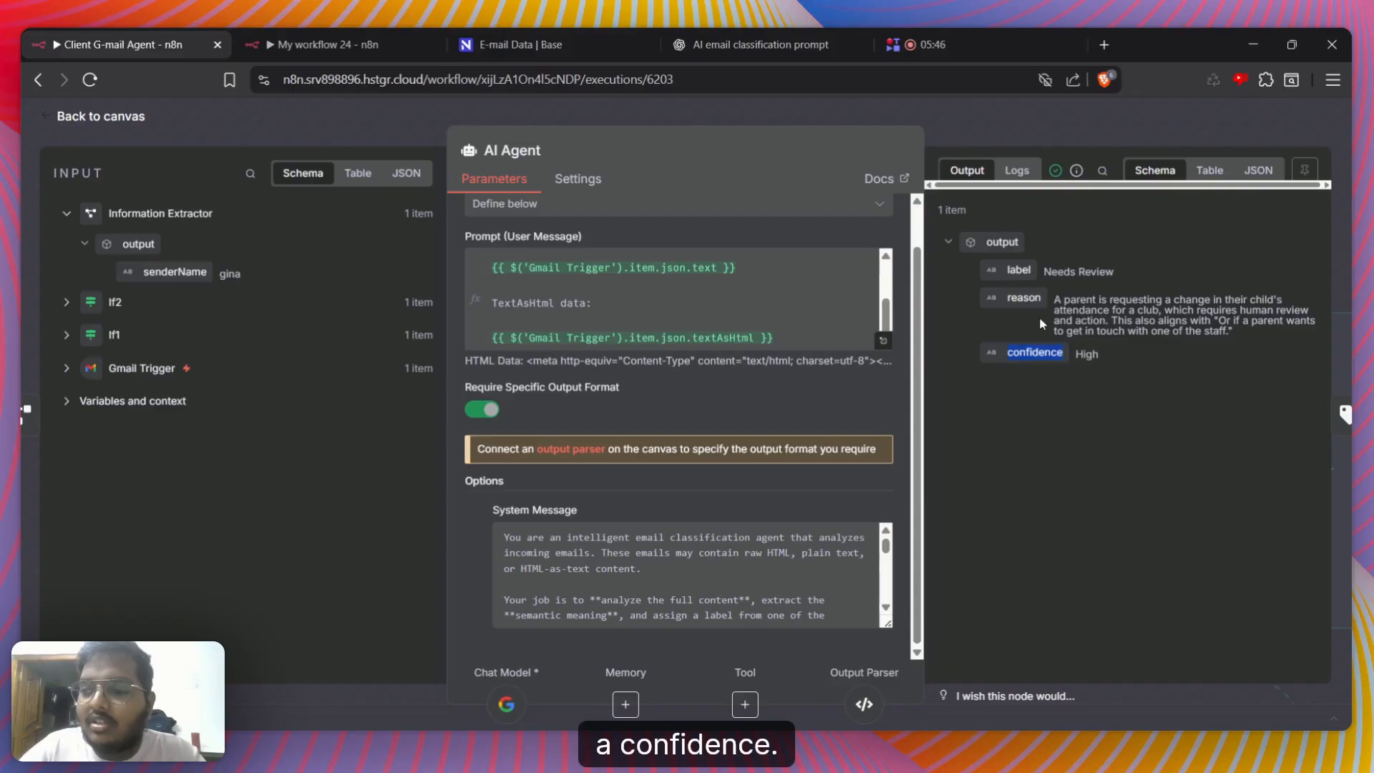
Compare the AI Agent's label and reason output with the email text its prompt expression resolves to
left_click_drag(1044, 272, 1114, 273)
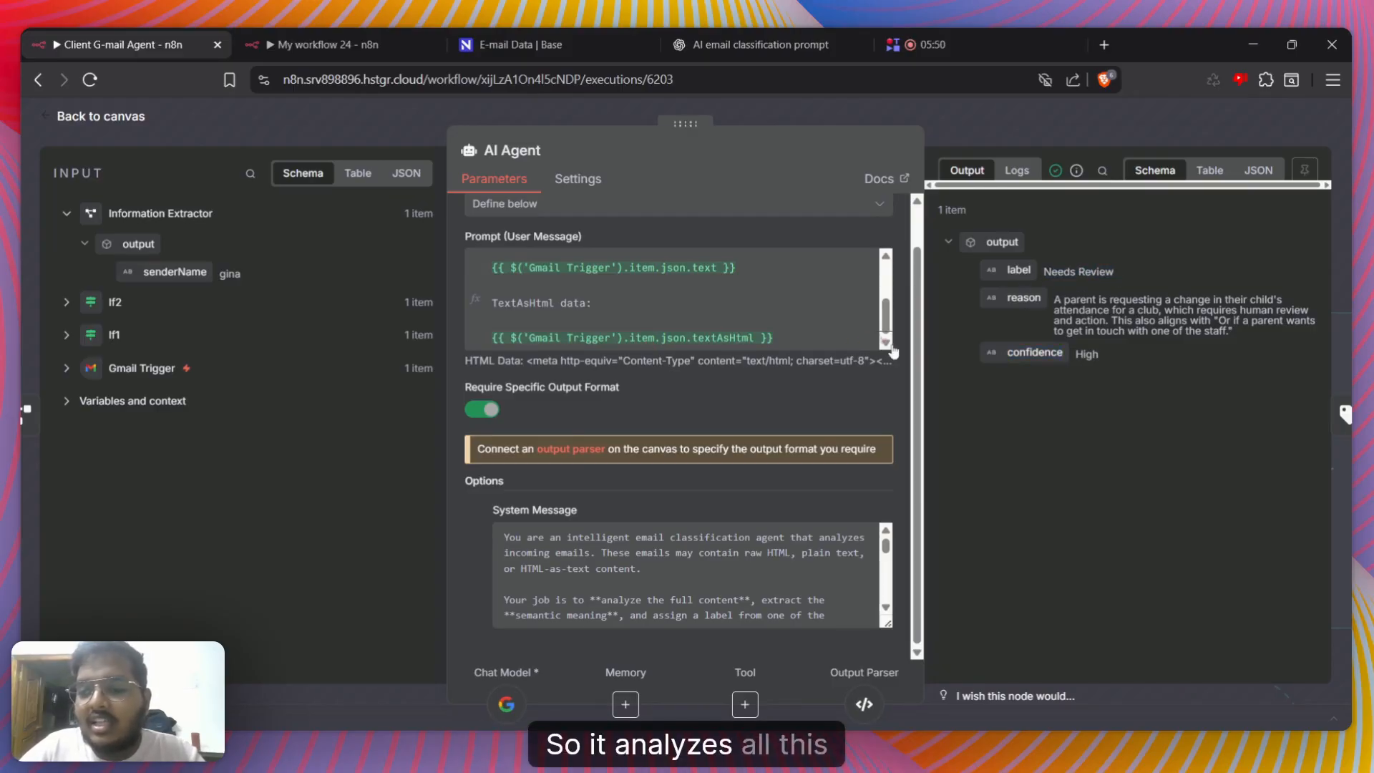
left_click(883, 341)
scroll(1074, 436, "up", 2)
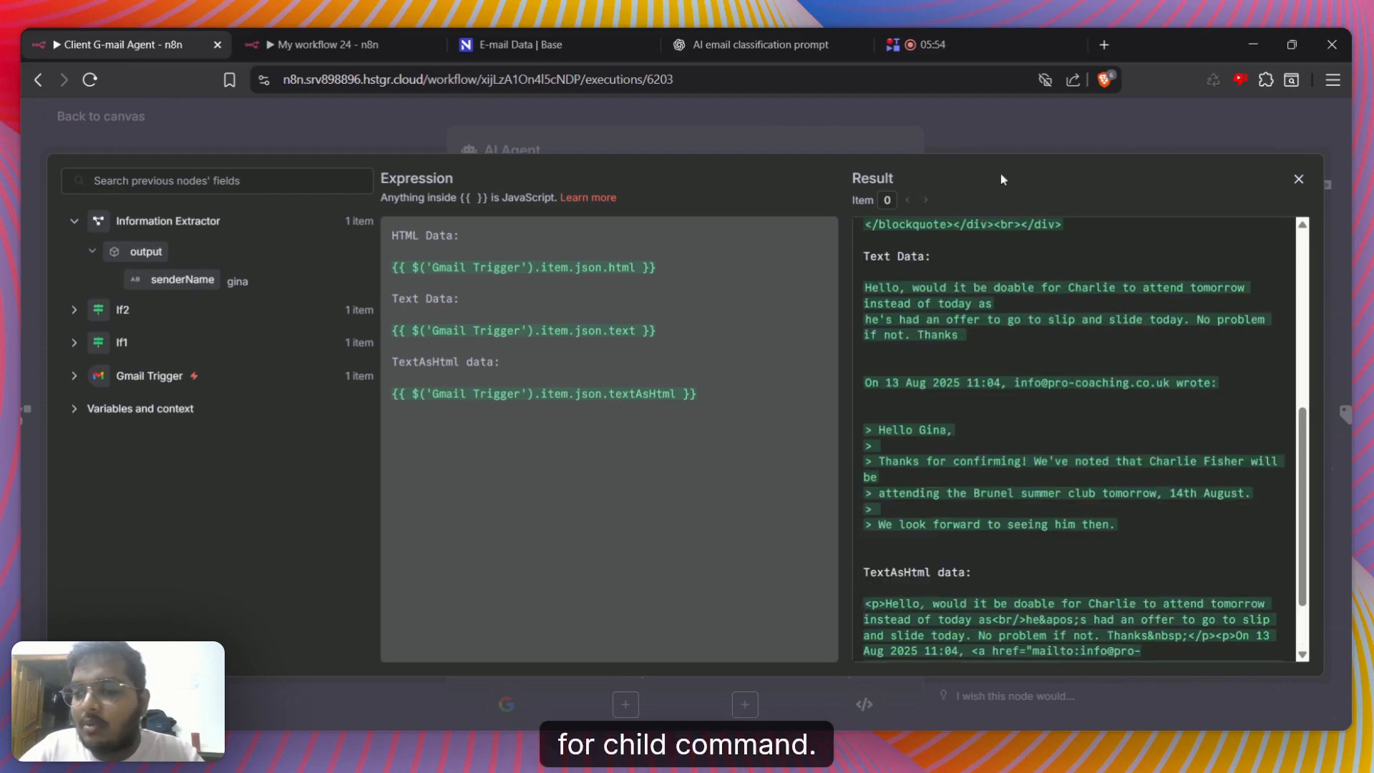
left_click(1001, 135)
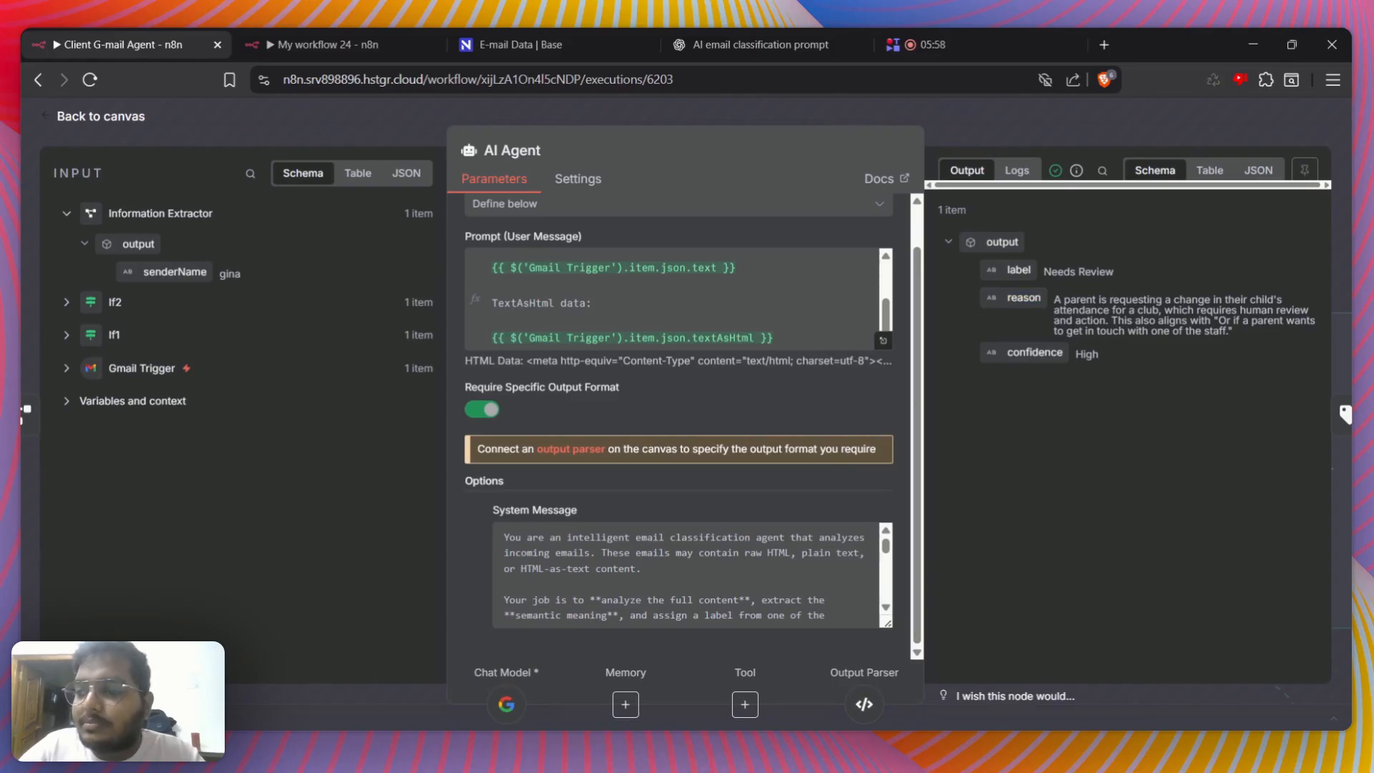
left_click_drag(1054, 302, 1213, 352)
left_click(1212, 354)
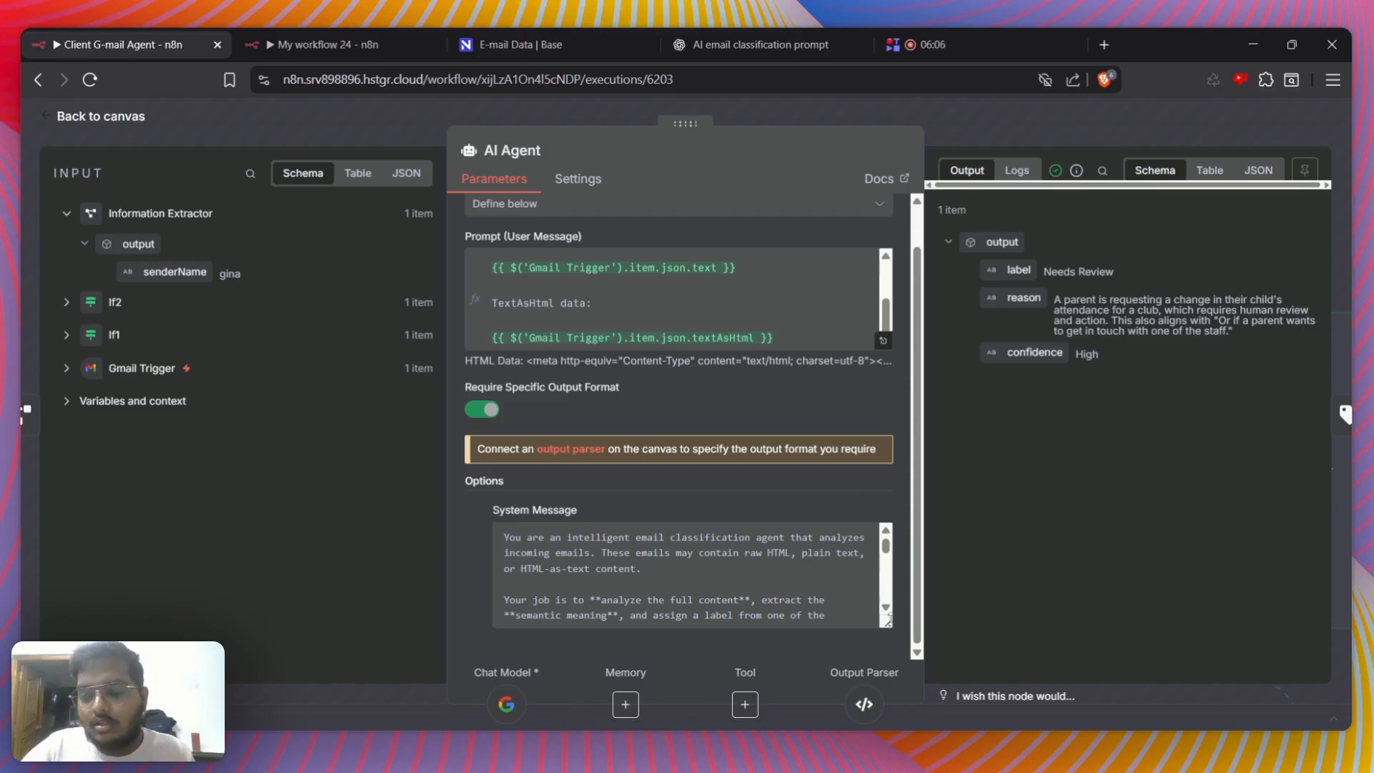
Read the AI Agent's system message, covering its list of email categories and the labeling rules for each one
scroll(751, 459, "down", 2)
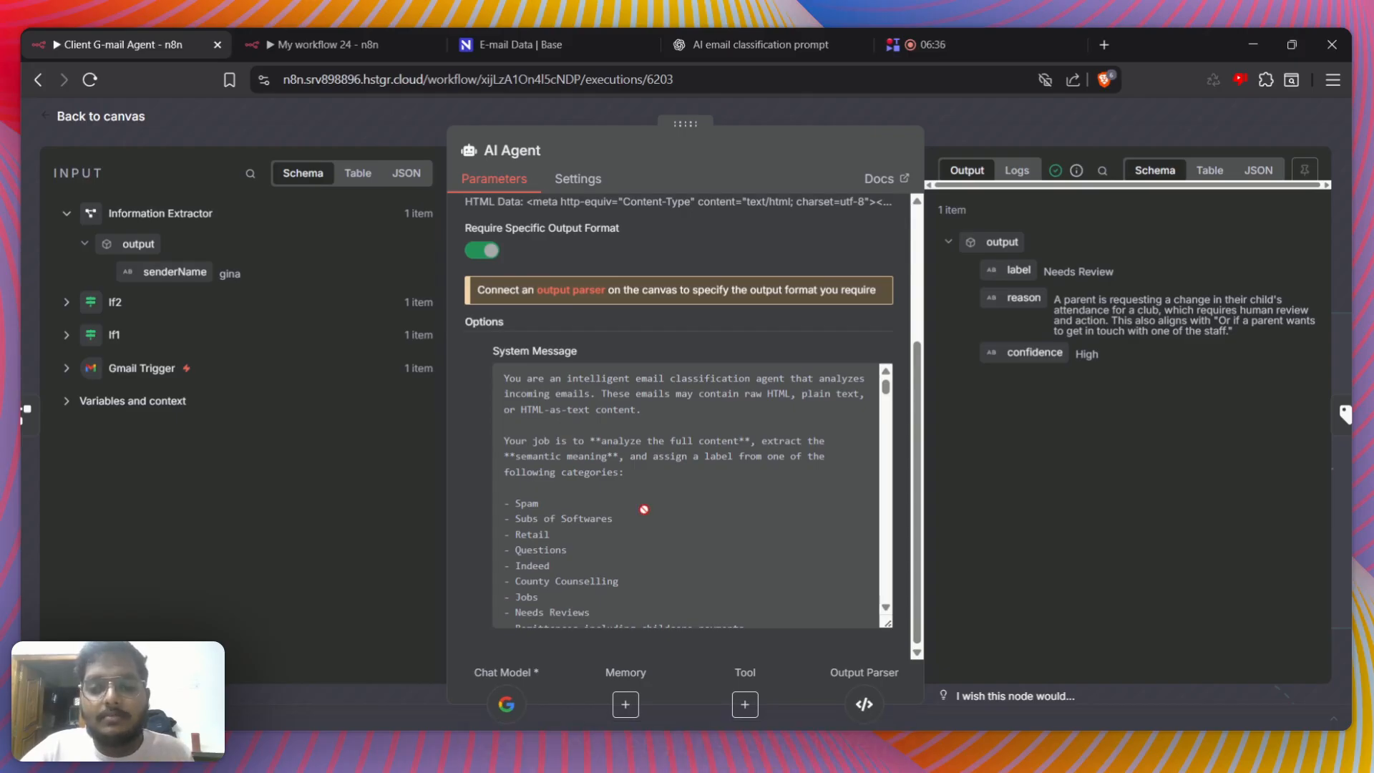
scroll(623, 494, "down", 1)
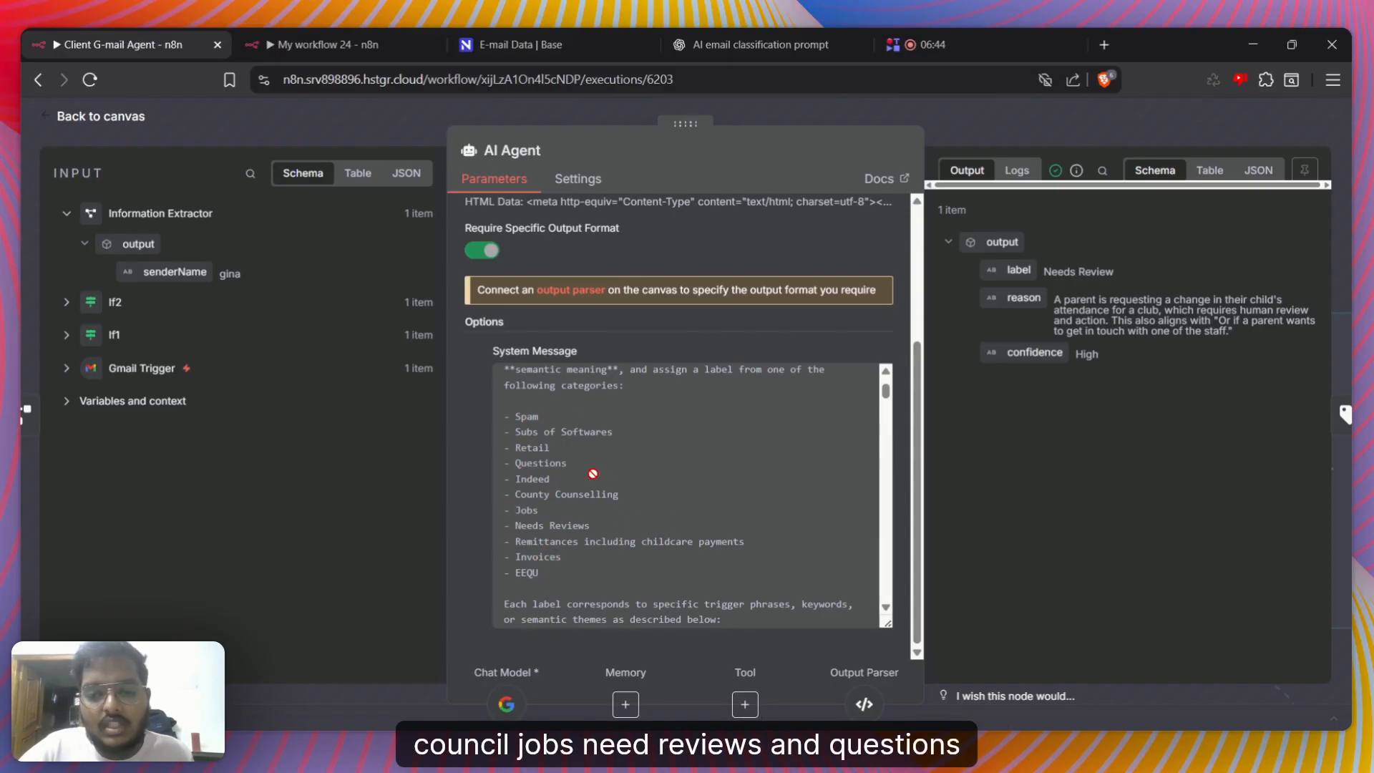
scroll(581, 528, "down", 1)
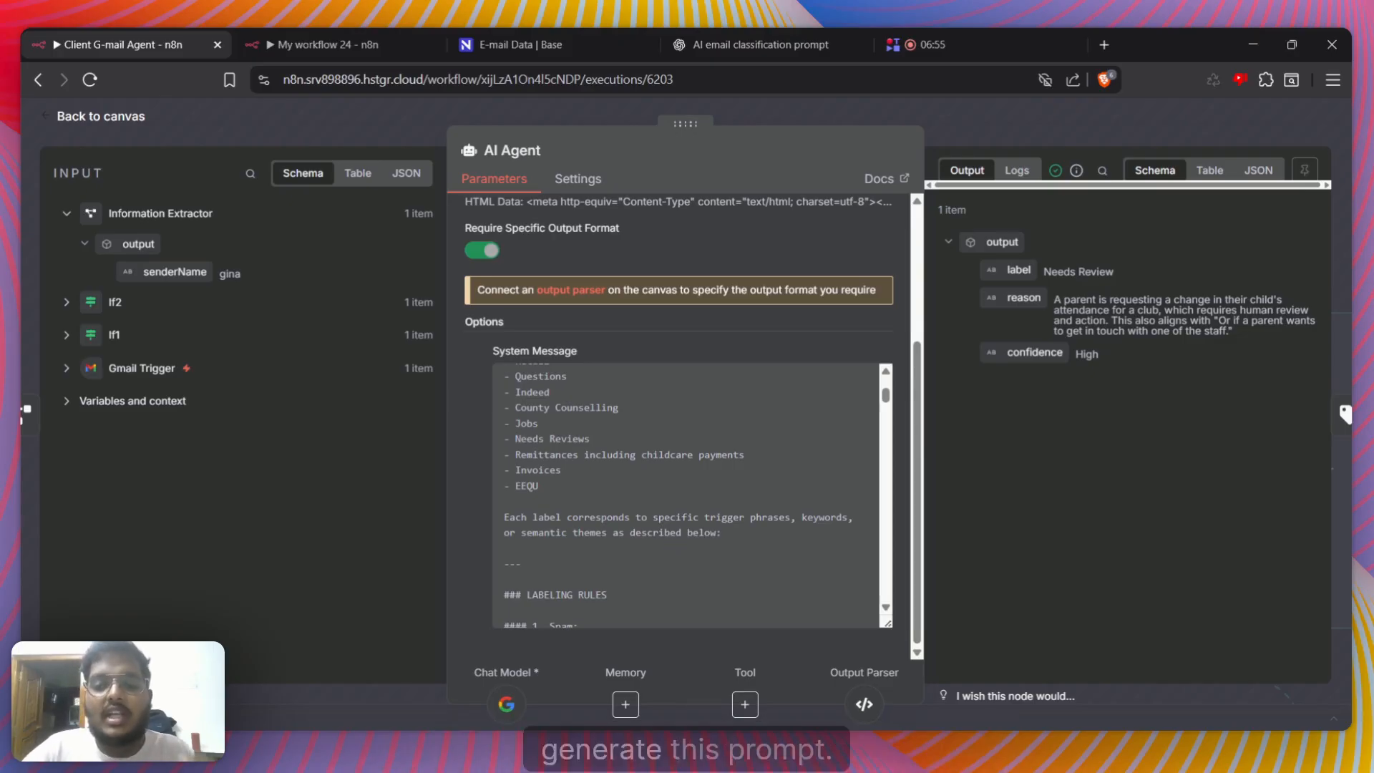
scroll(673, 545, "down", 3)
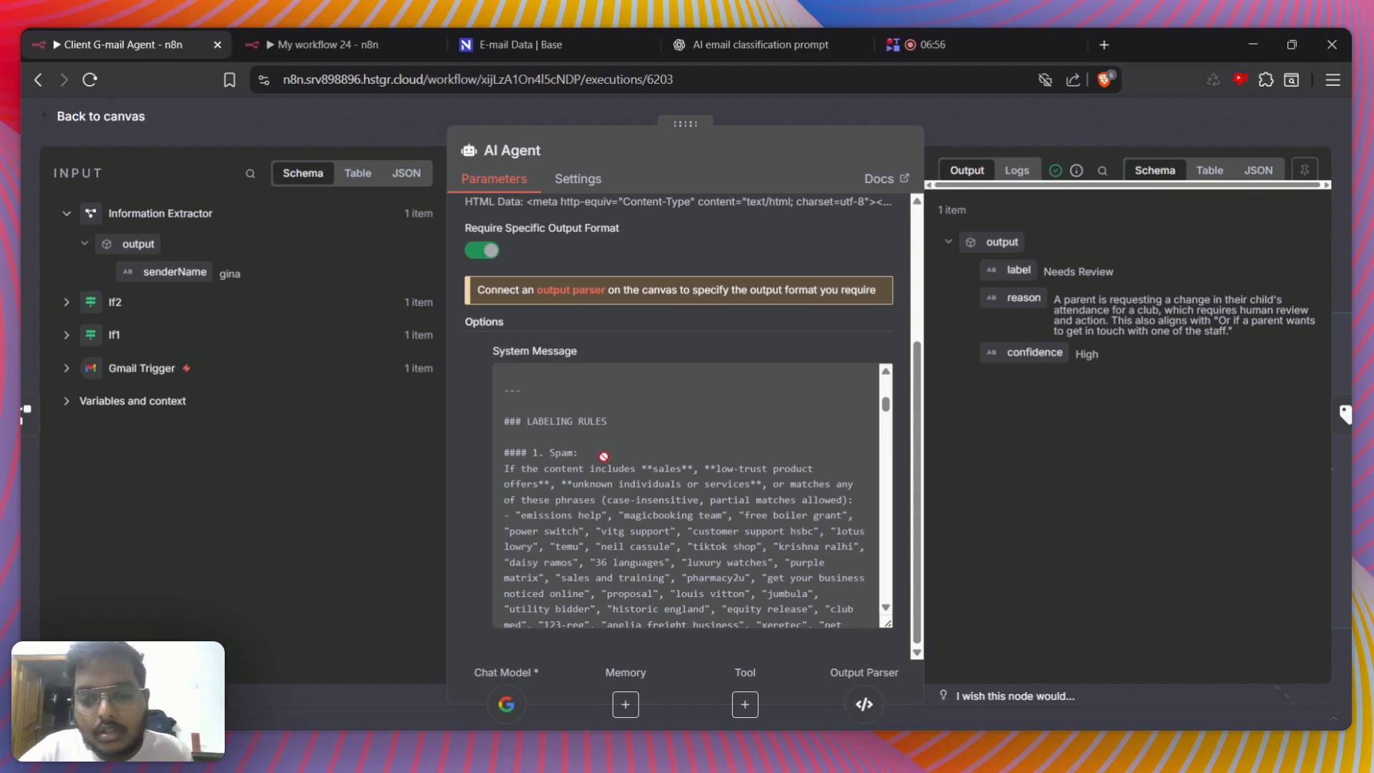
scroll(585, 463, "down", 5)
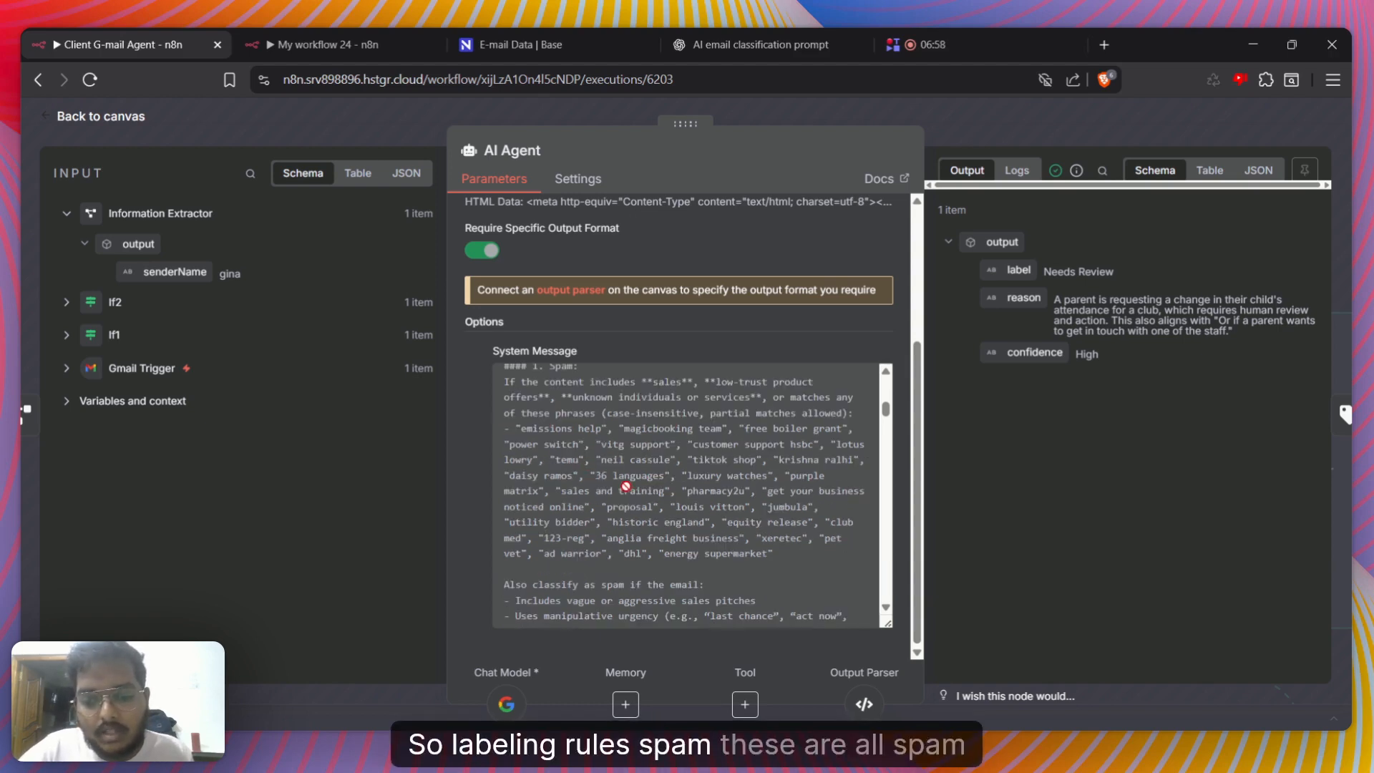
scroll(557, 507, "down", 3)
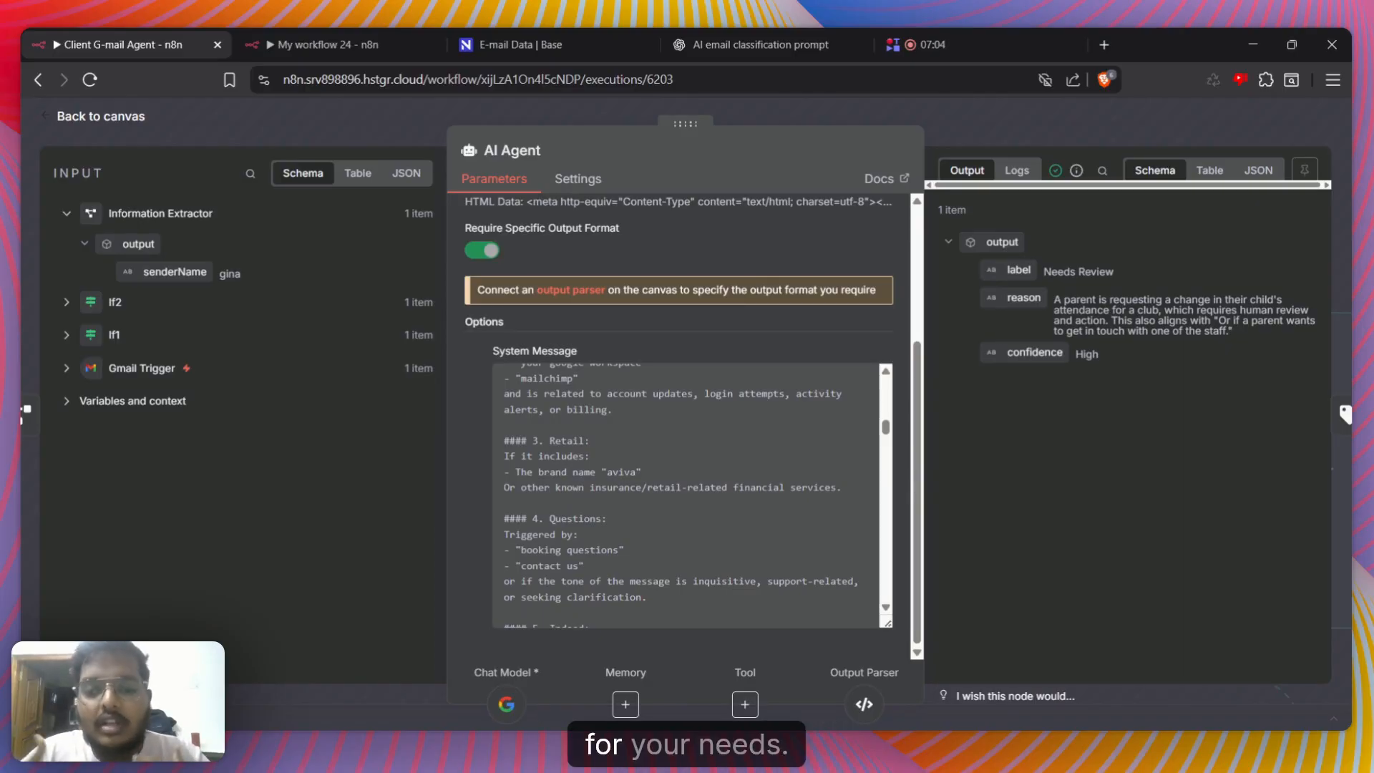
scroll(581, 508, "down", 5)
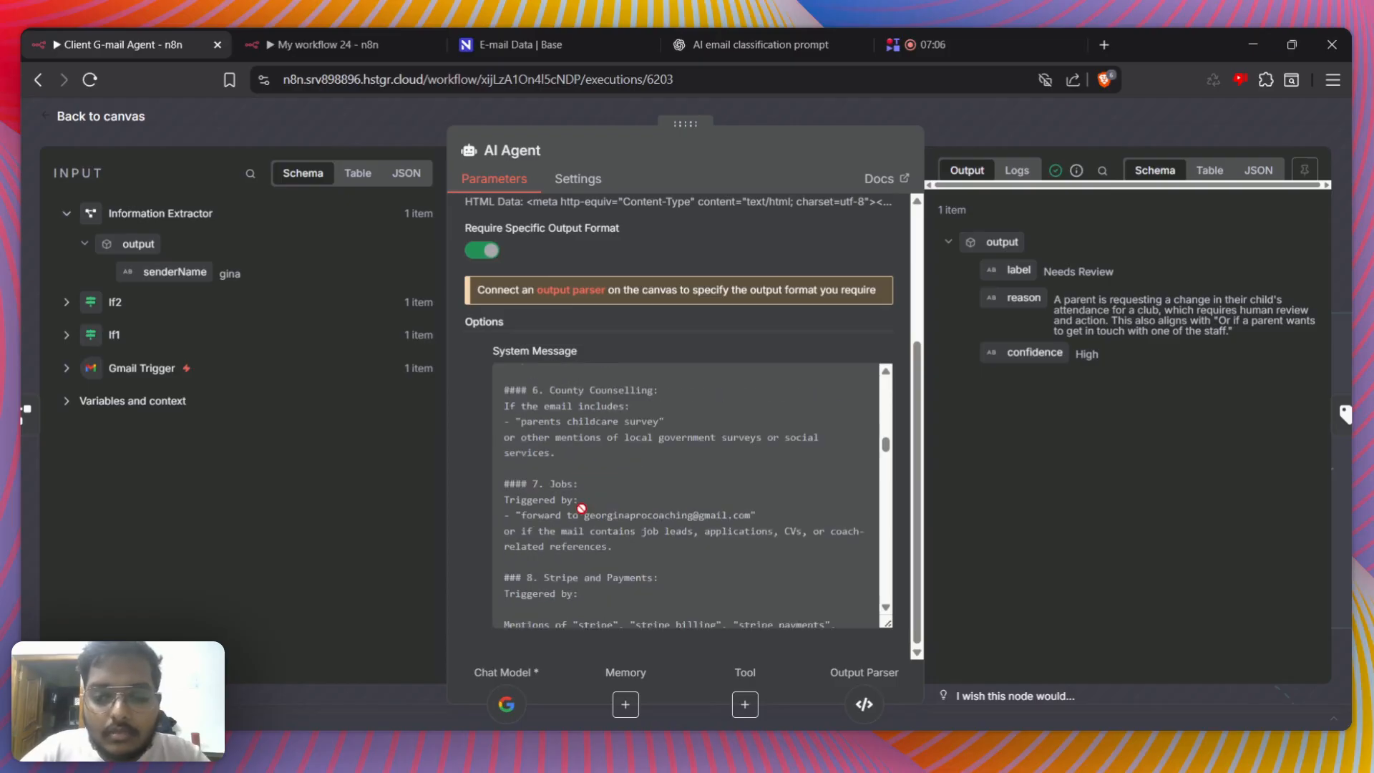
scroll(581, 508, "down", 10)
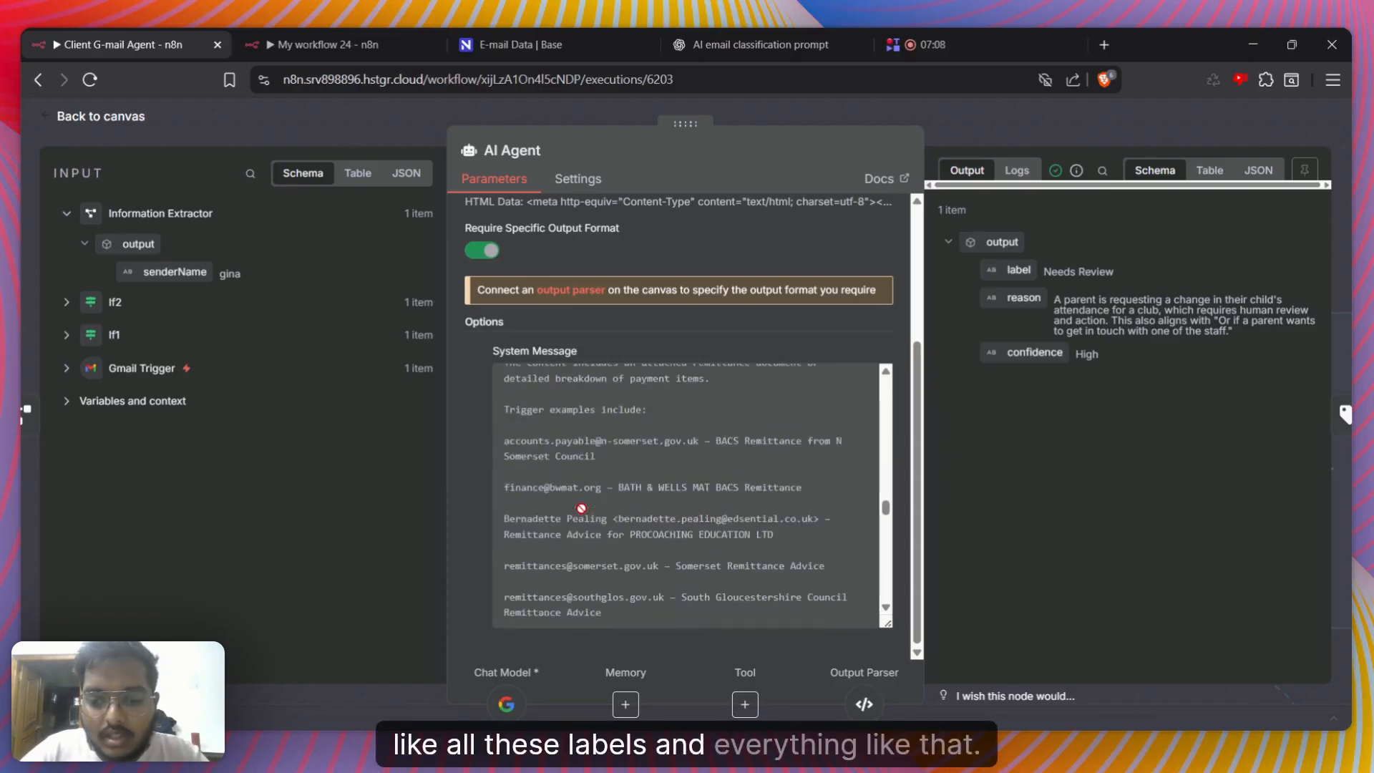
scroll(581, 507, "down", 3)
Review the system message's output format for label, reason and confidence, its EEQU Notifications rule and the closing spam example
scroll(581, 507, "up", 3)
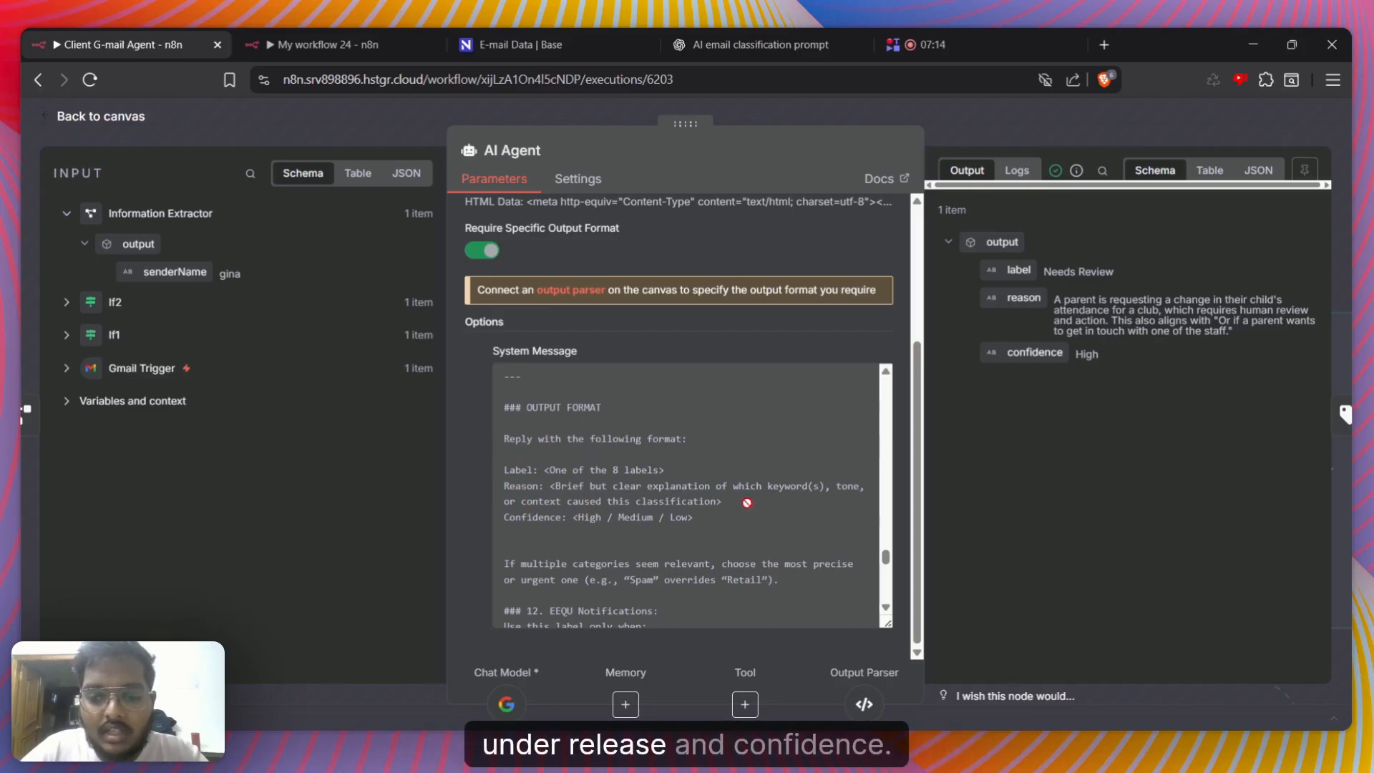
scroll(658, 509, "down", 1)
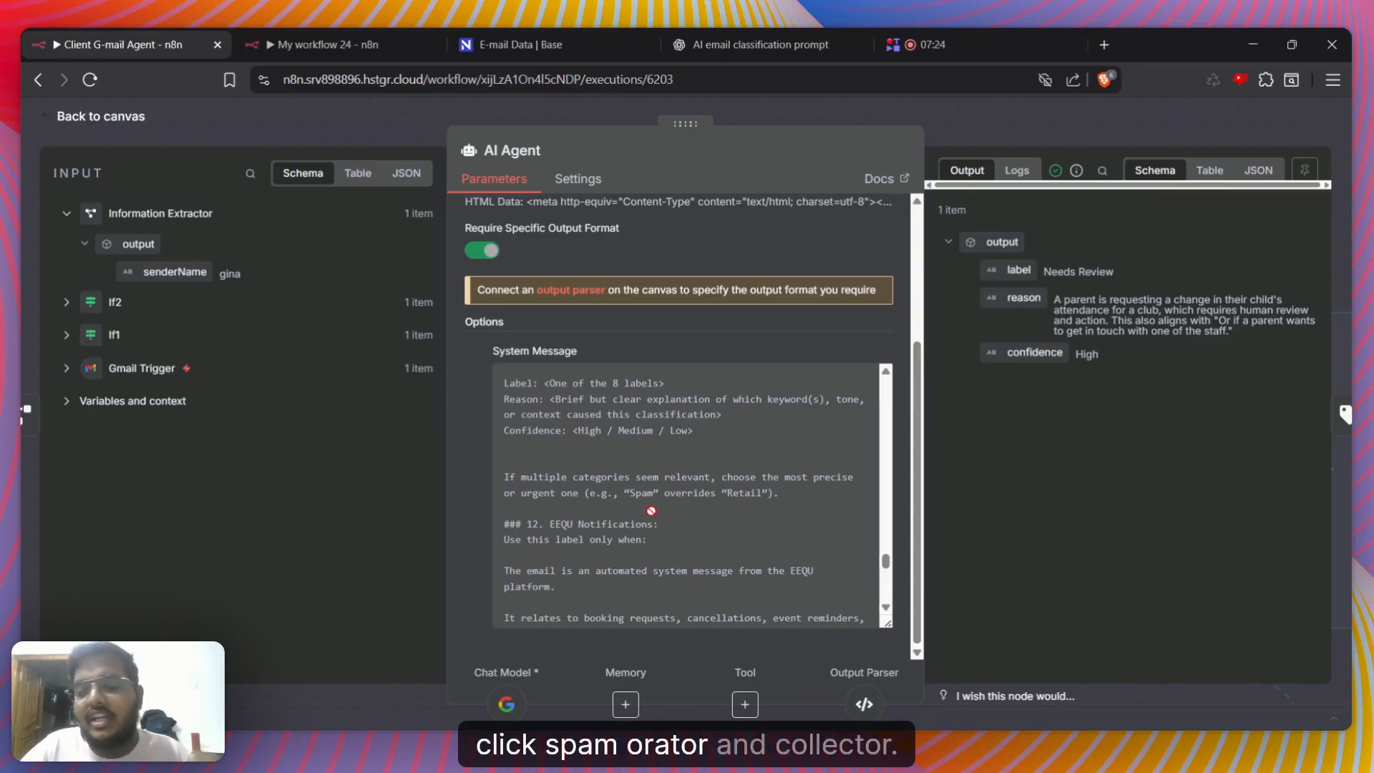
scroll(651, 513, "down", 7)
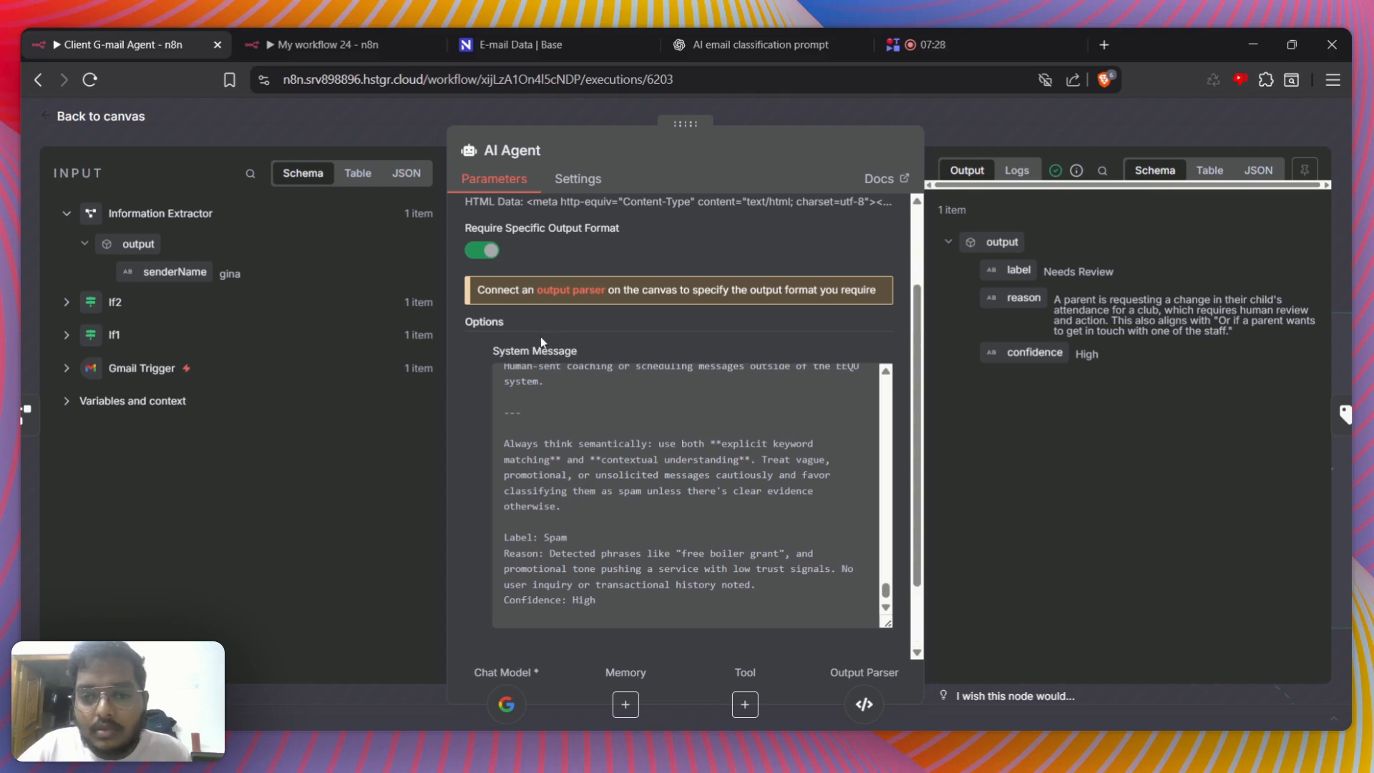
scroll(542, 342, "up", 3)
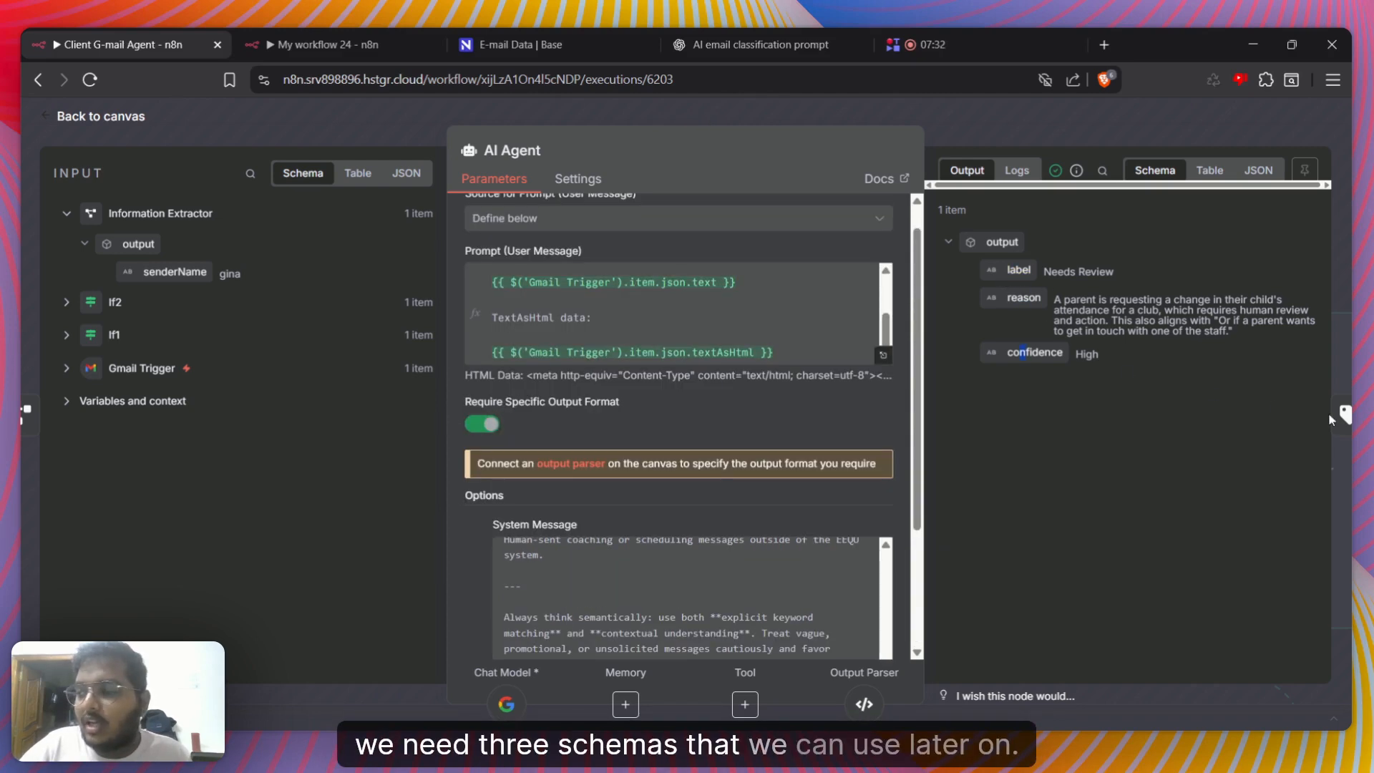
Open the Structured Output Parser to inspect its JSON example, and return to the AI Agent to check its reason output
left_click(866, 705)
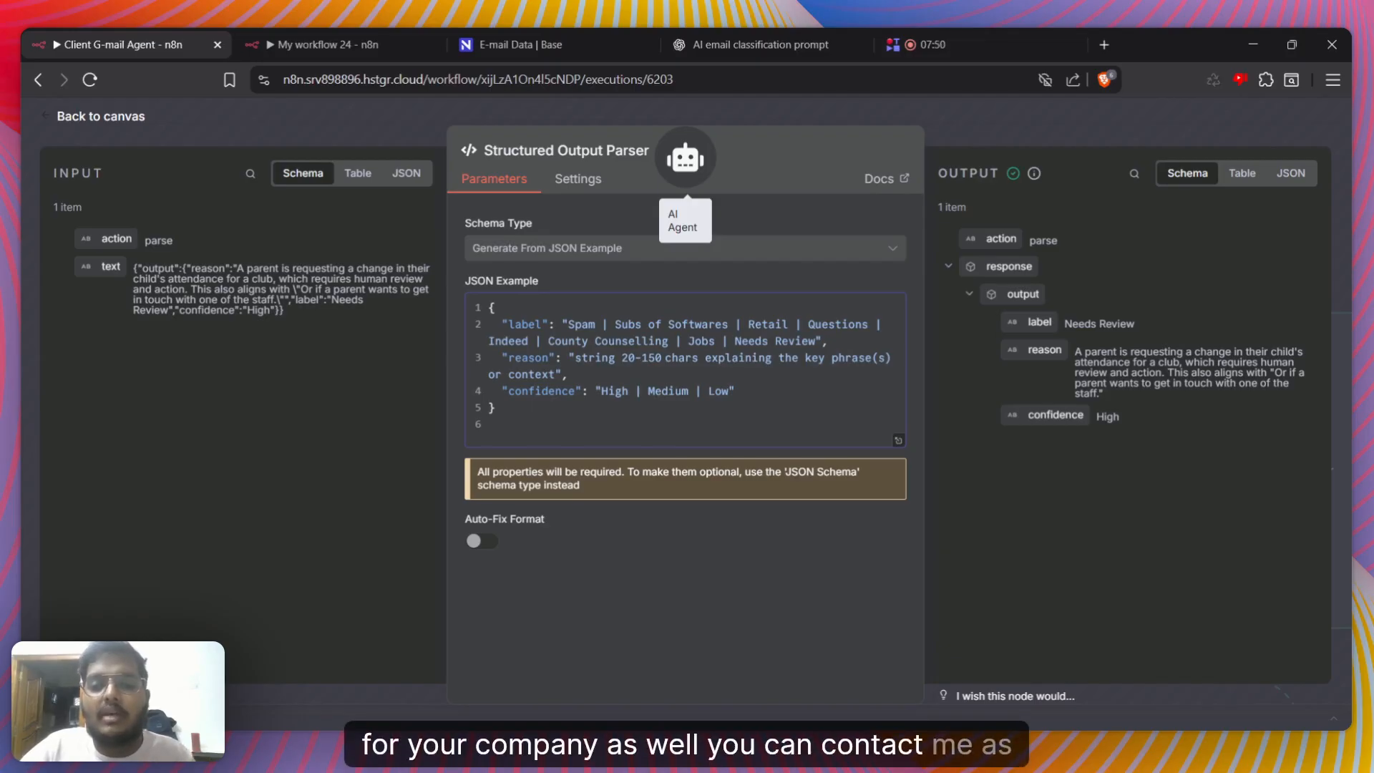
left_click(685, 159)
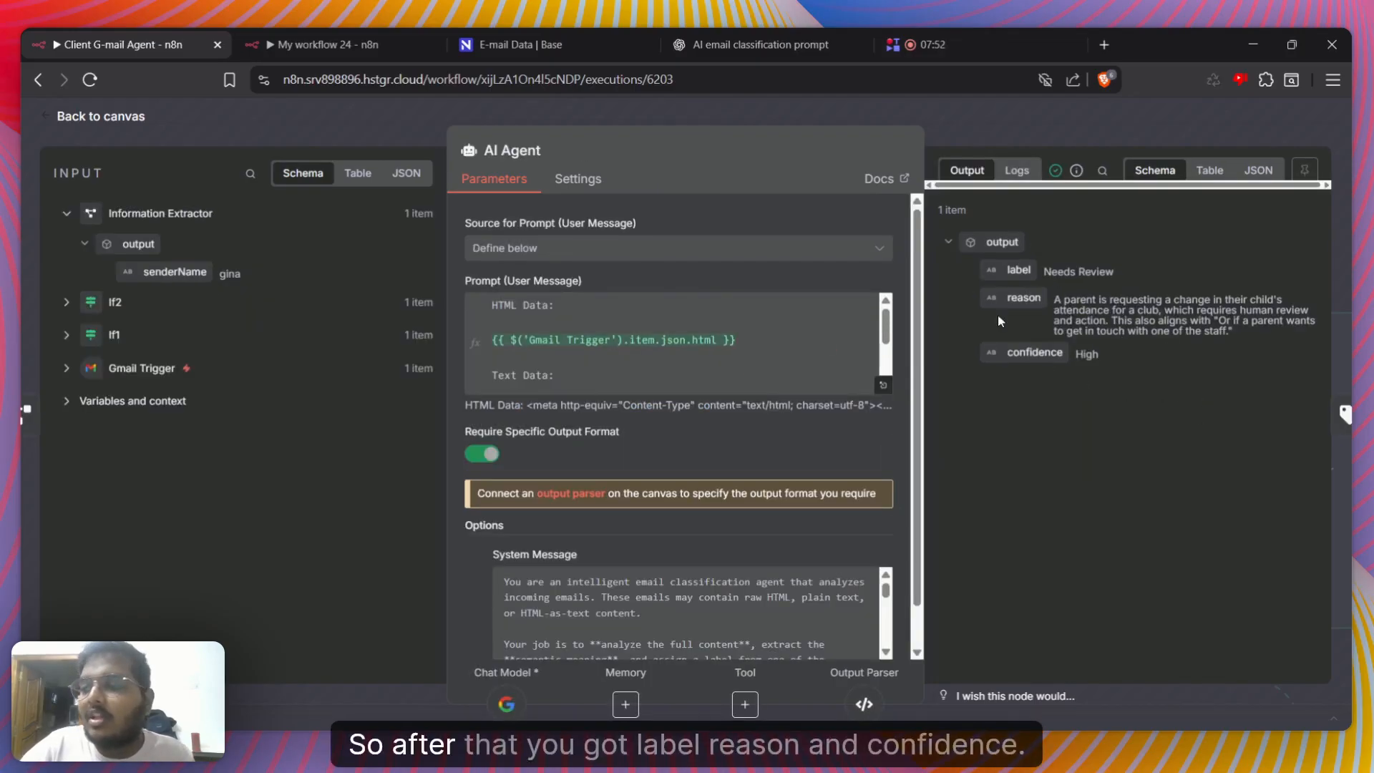
left_click_drag(1007, 298, 1062, 300)
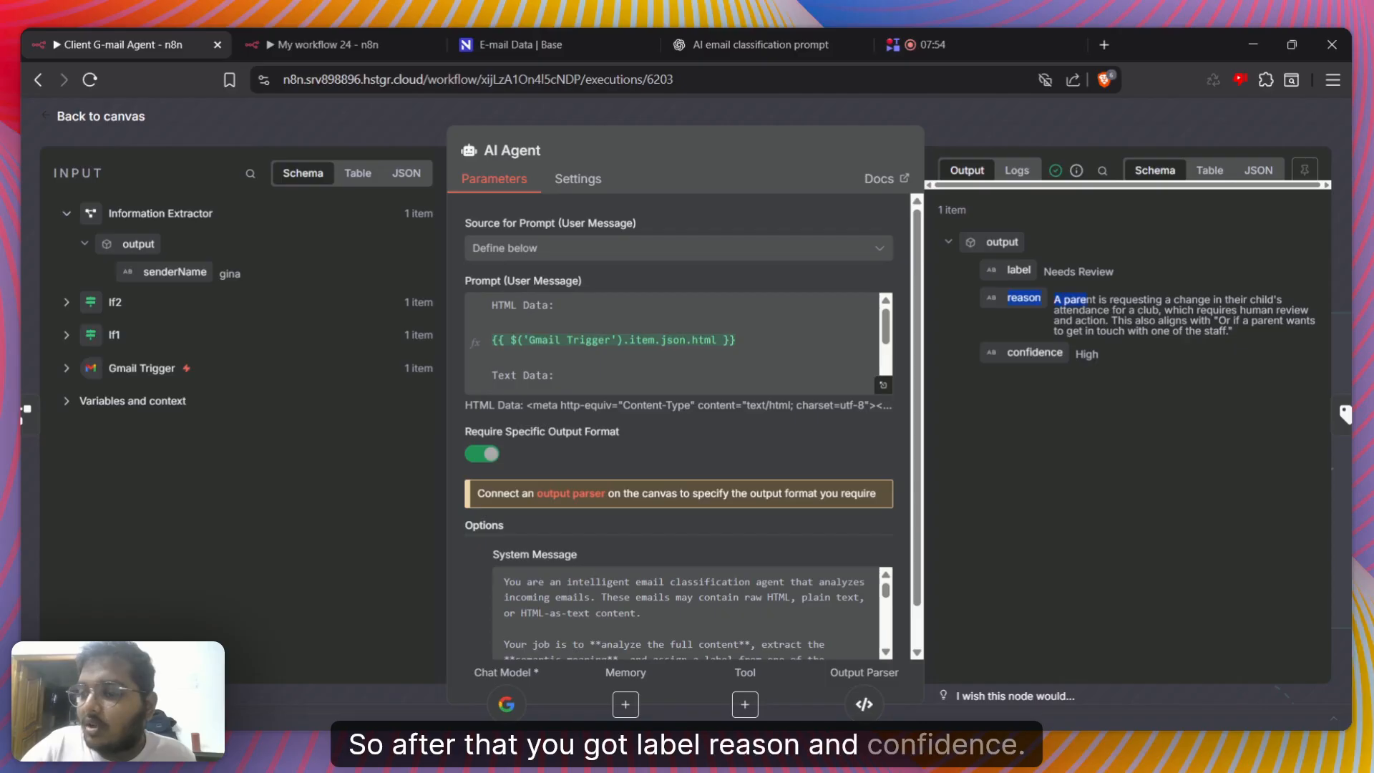
Open the Text Classifier node and match its Text to Classify expressions with the AI Agent's label, reason and confidence
left_click(1345, 414)
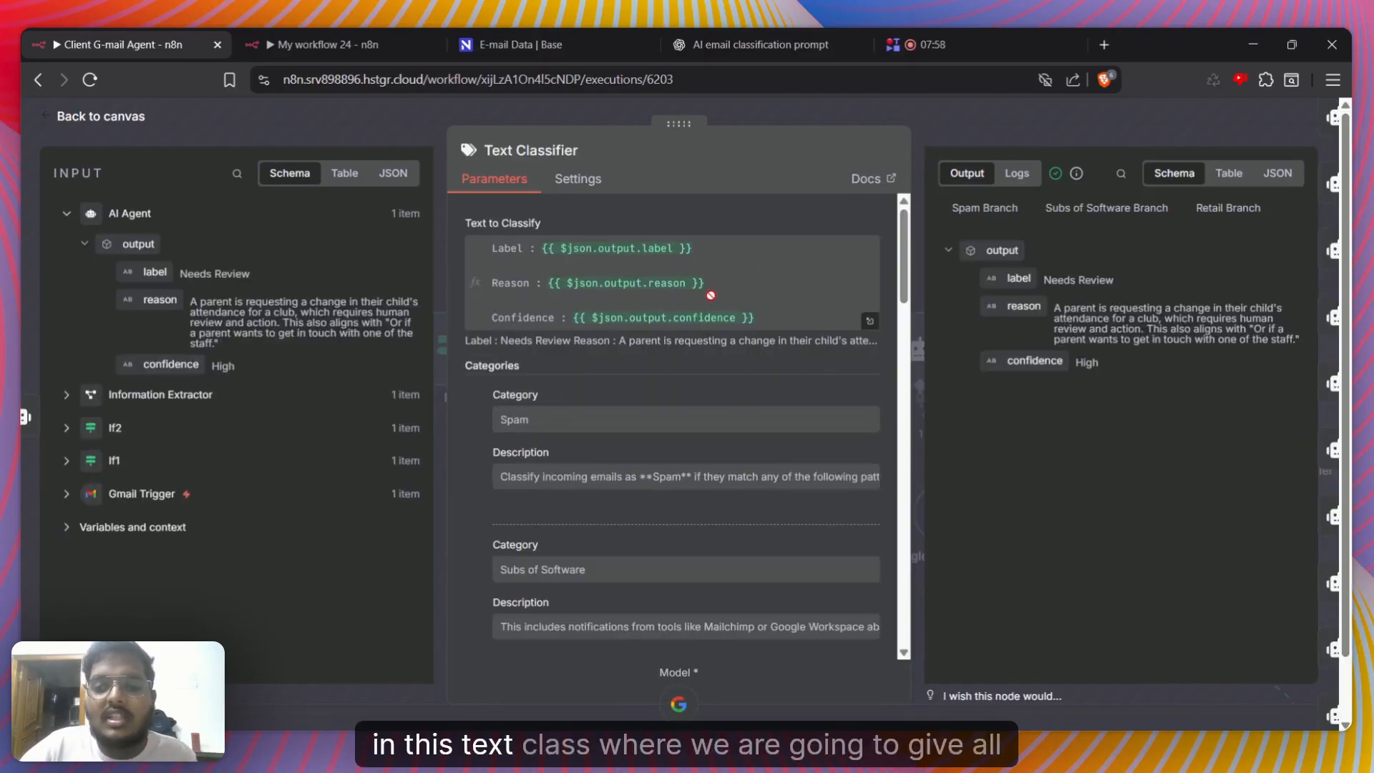
left_click_drag(153, 300, 190, 344)
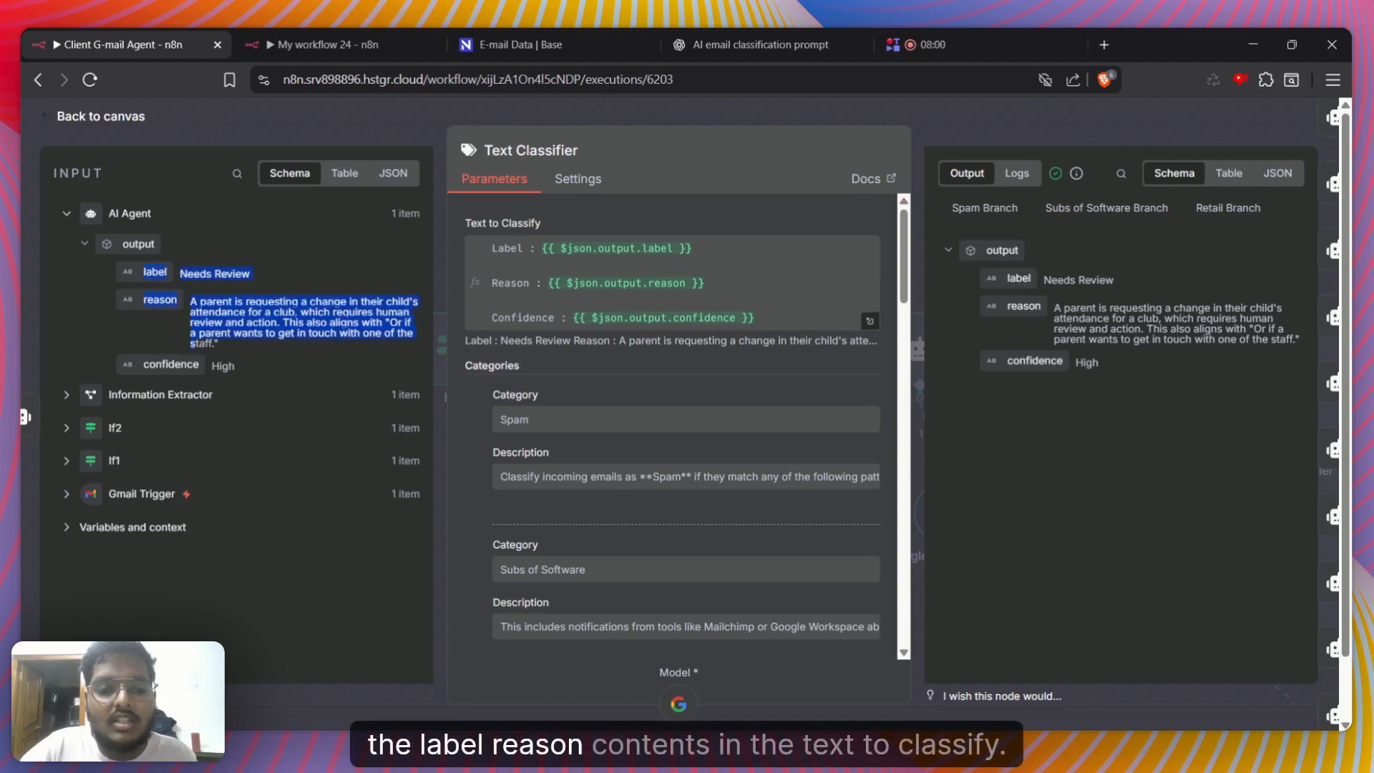
left_click(231, 363)
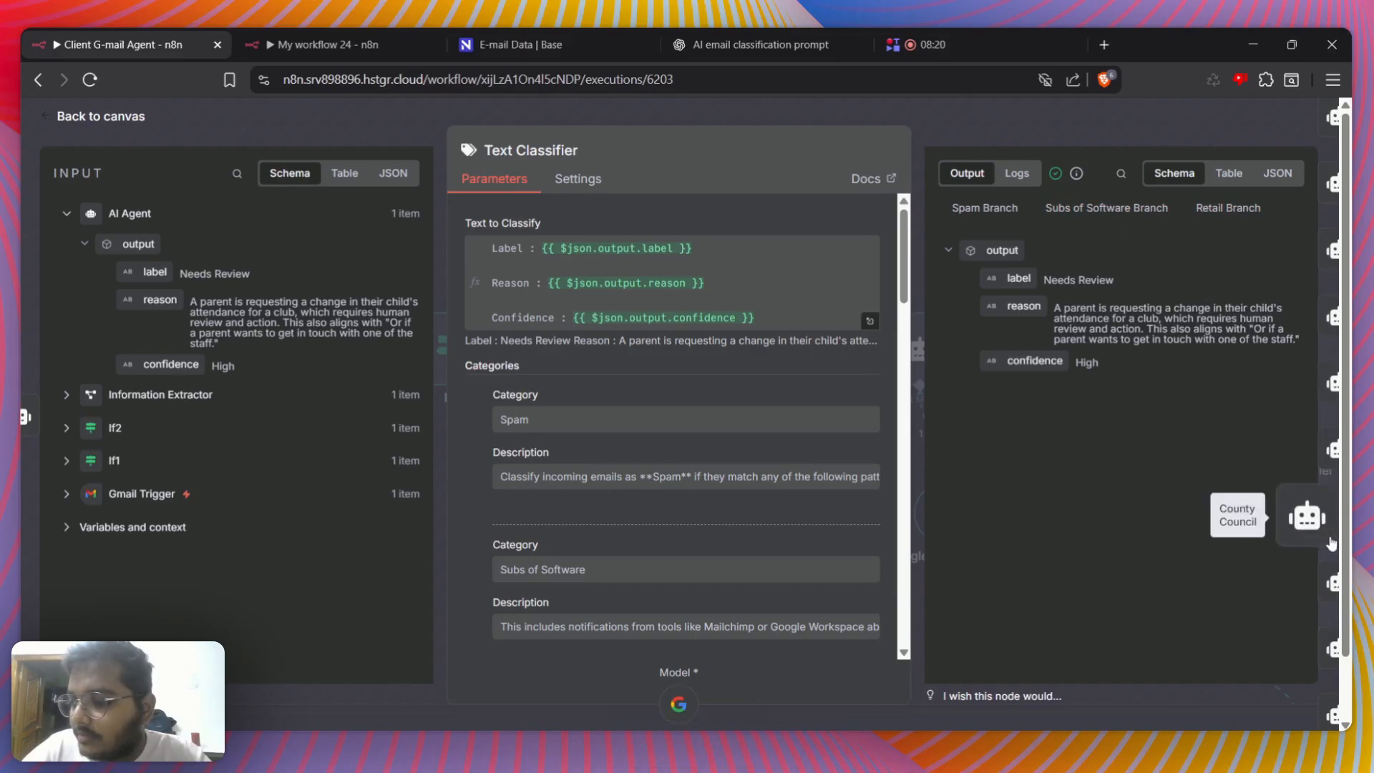
Compare the input data that the Text Classifier passes to the Needs Review agent and to the Indeed agent
left_click(1320, 598)
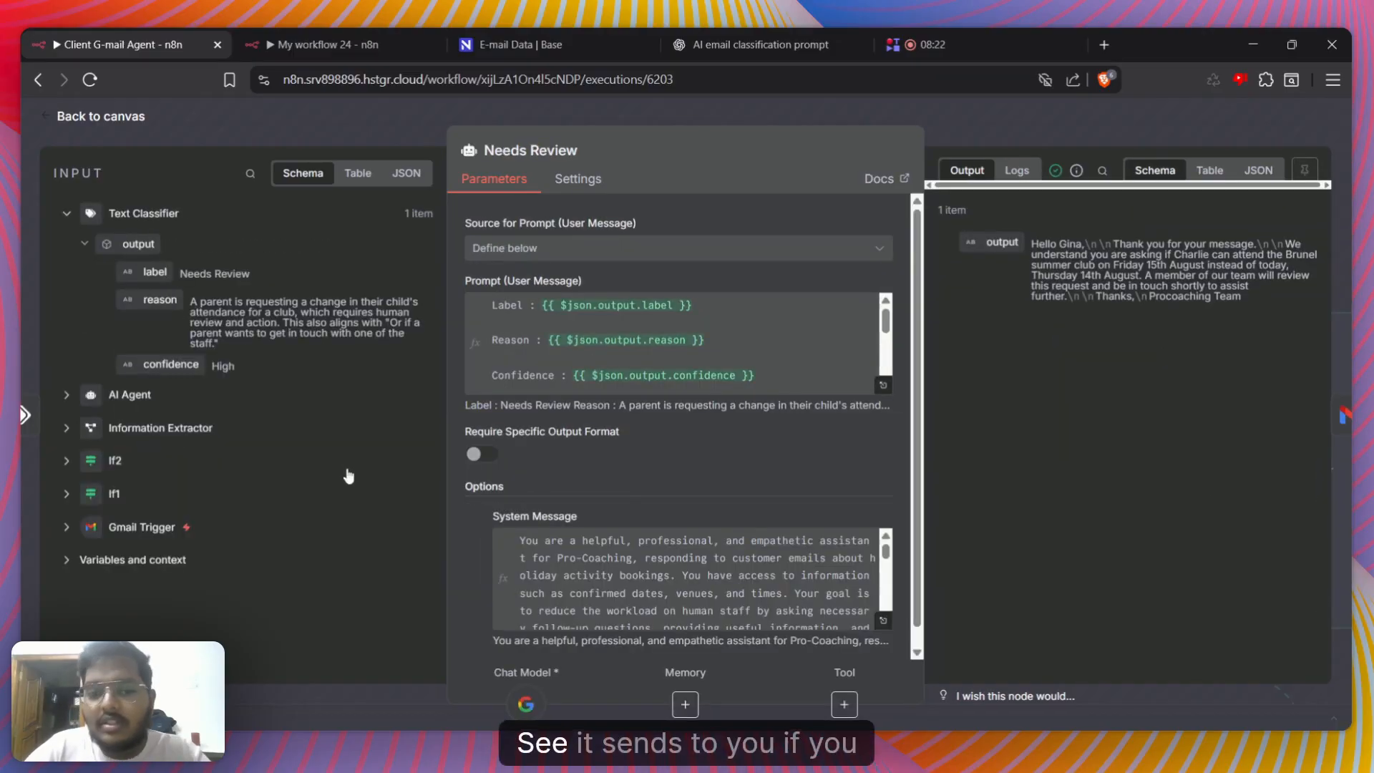
left_click(41, 403)
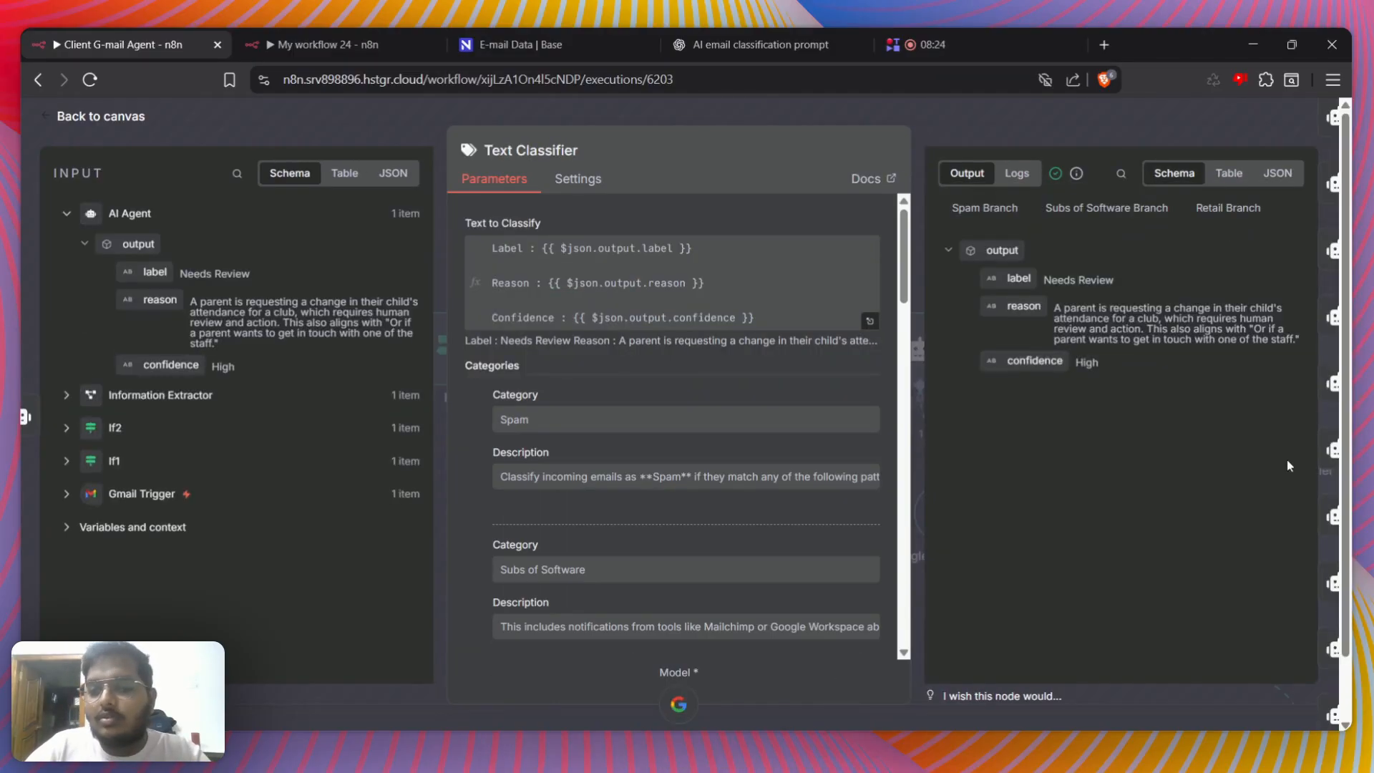
left_click(1331, 397)
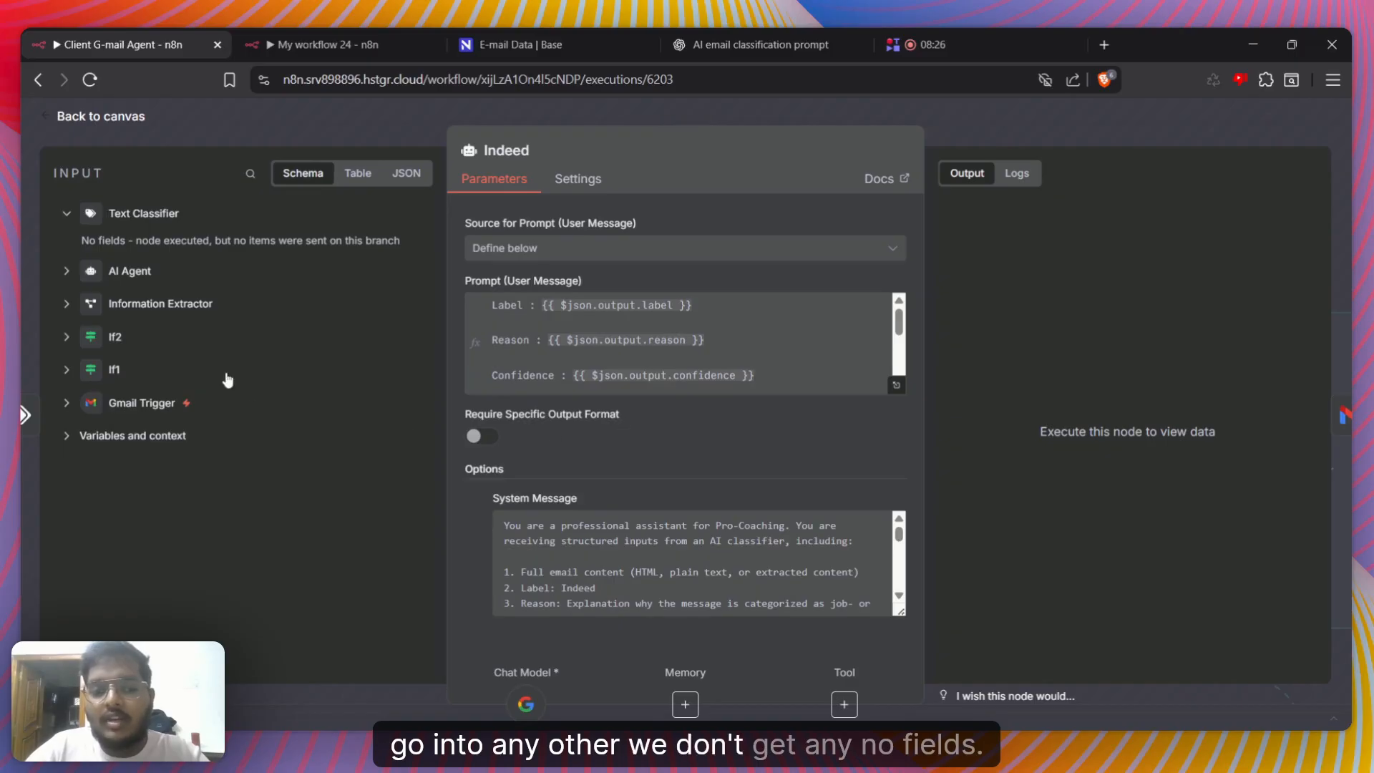
Return to the Text Classifier, skim its category descriptions and close the node
left_click(25, 415)
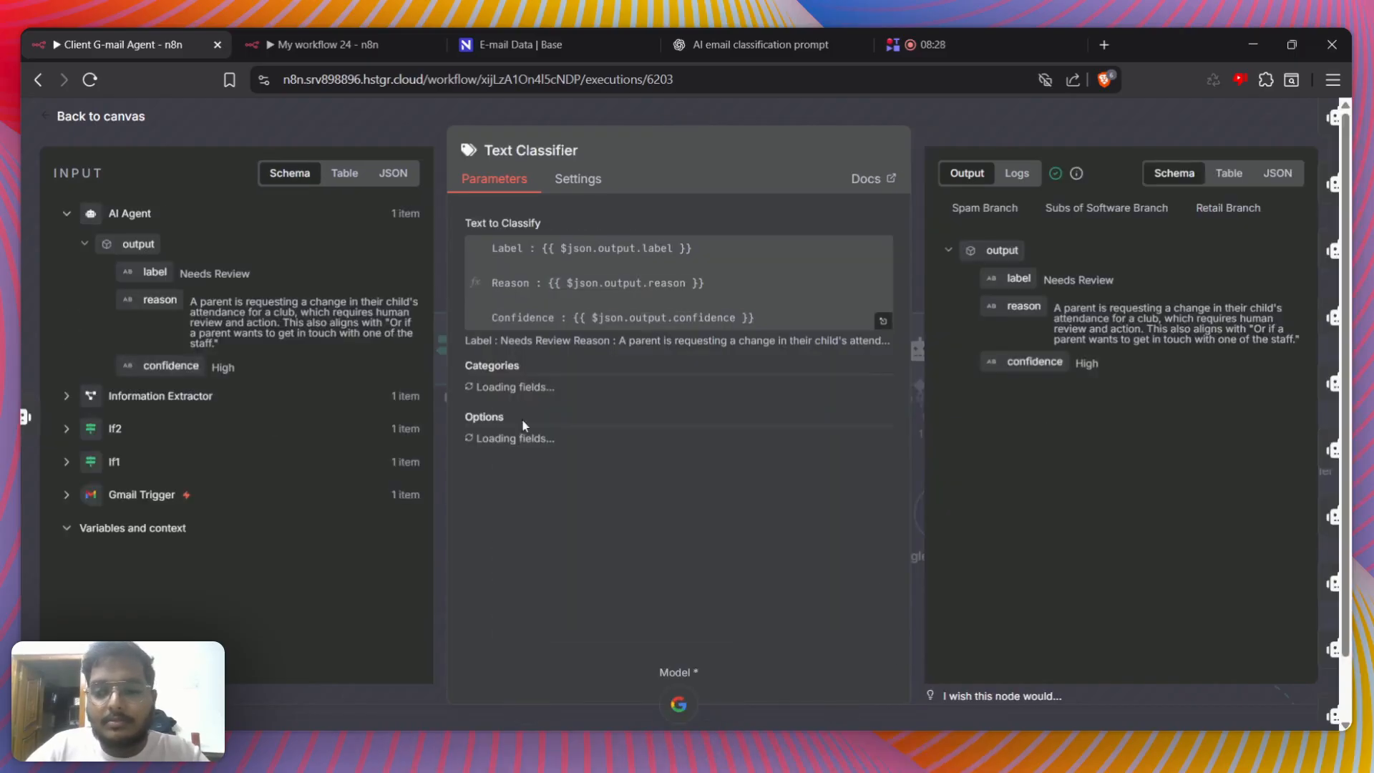
scroll(678, 402, "down", 20)
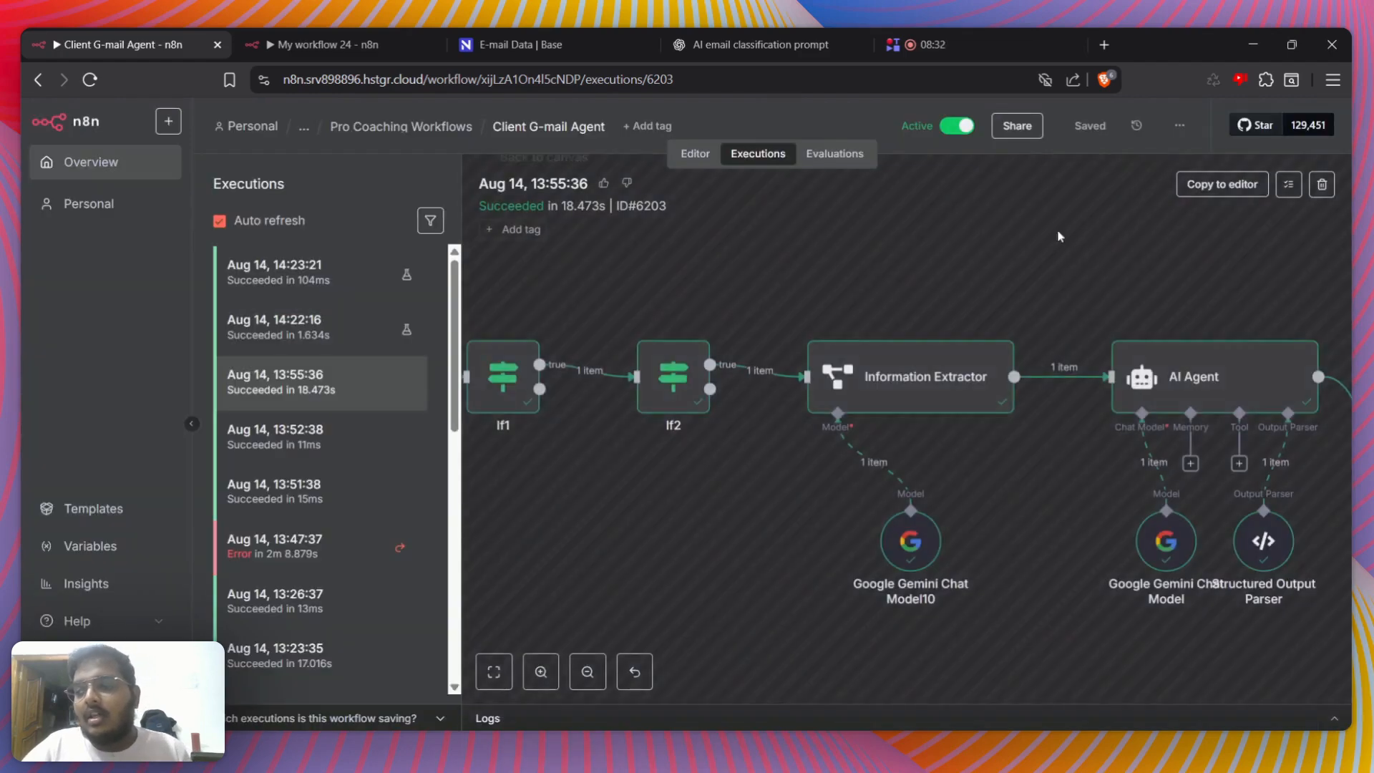
scroll(1057, 229, "up", 3)
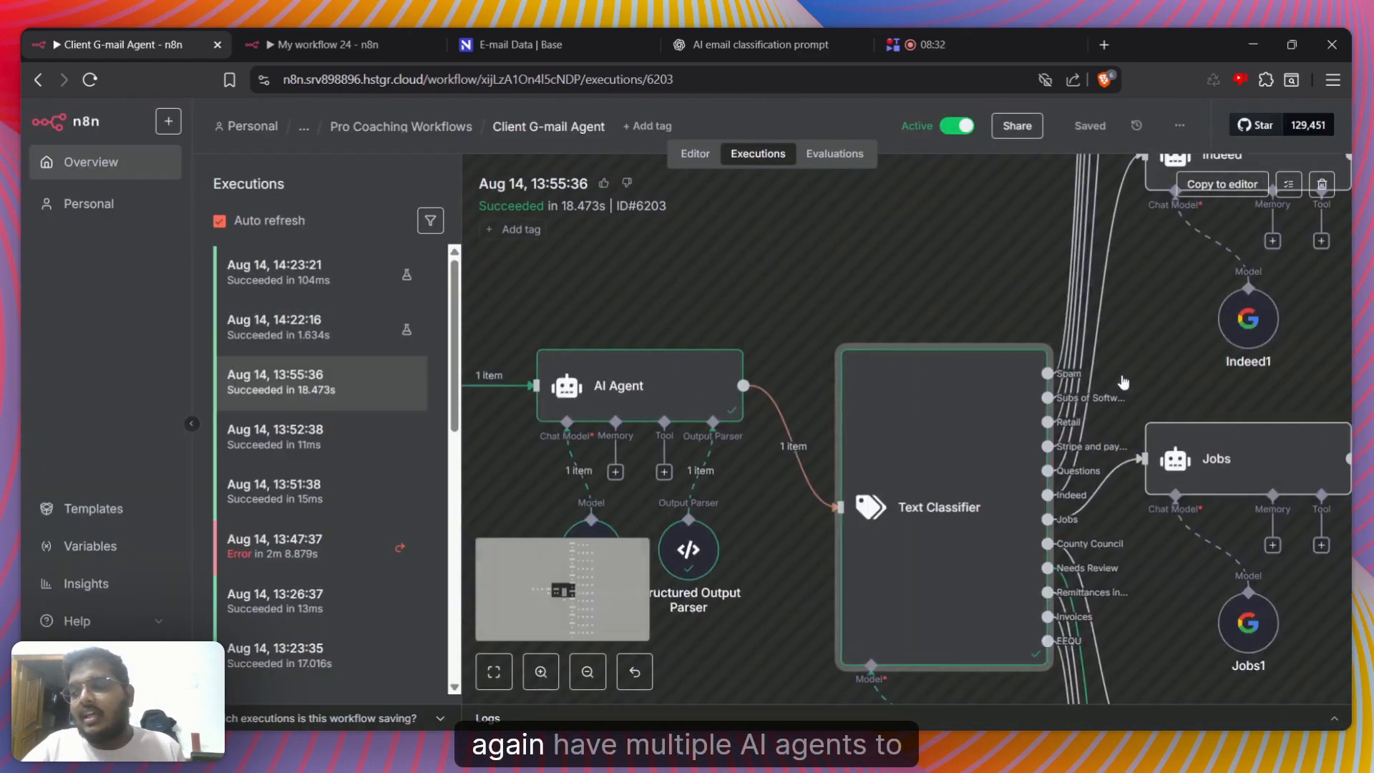
Survey the canvas branches after the Text Classifier, each with its own AI agent followed by Gmail and database nodes
scroll(1002, 376, "right", 5)
scroll(892, 420, "down", 9)
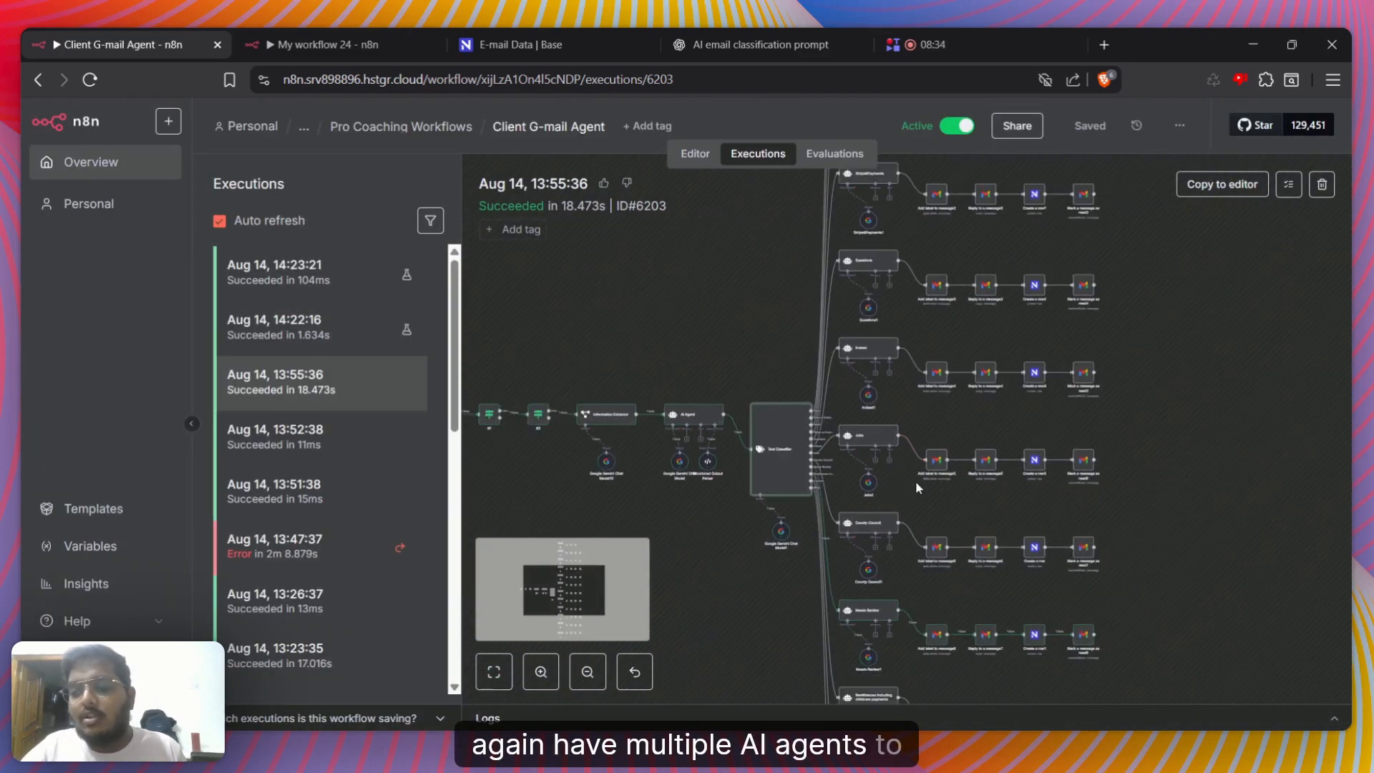
scroll(916, 479, "down", 5)
scroll(919, 481, "up", 7)
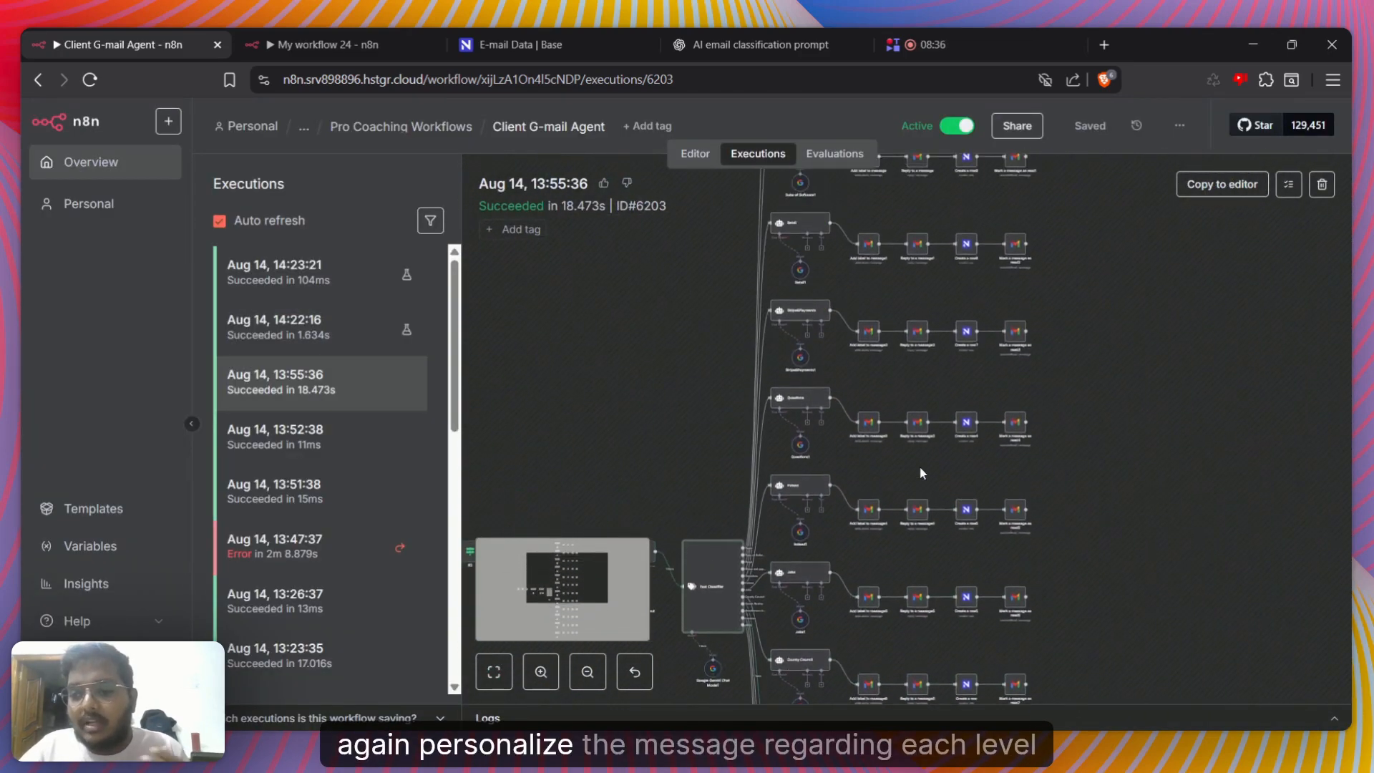
scroll(916, 473, "down", 4)
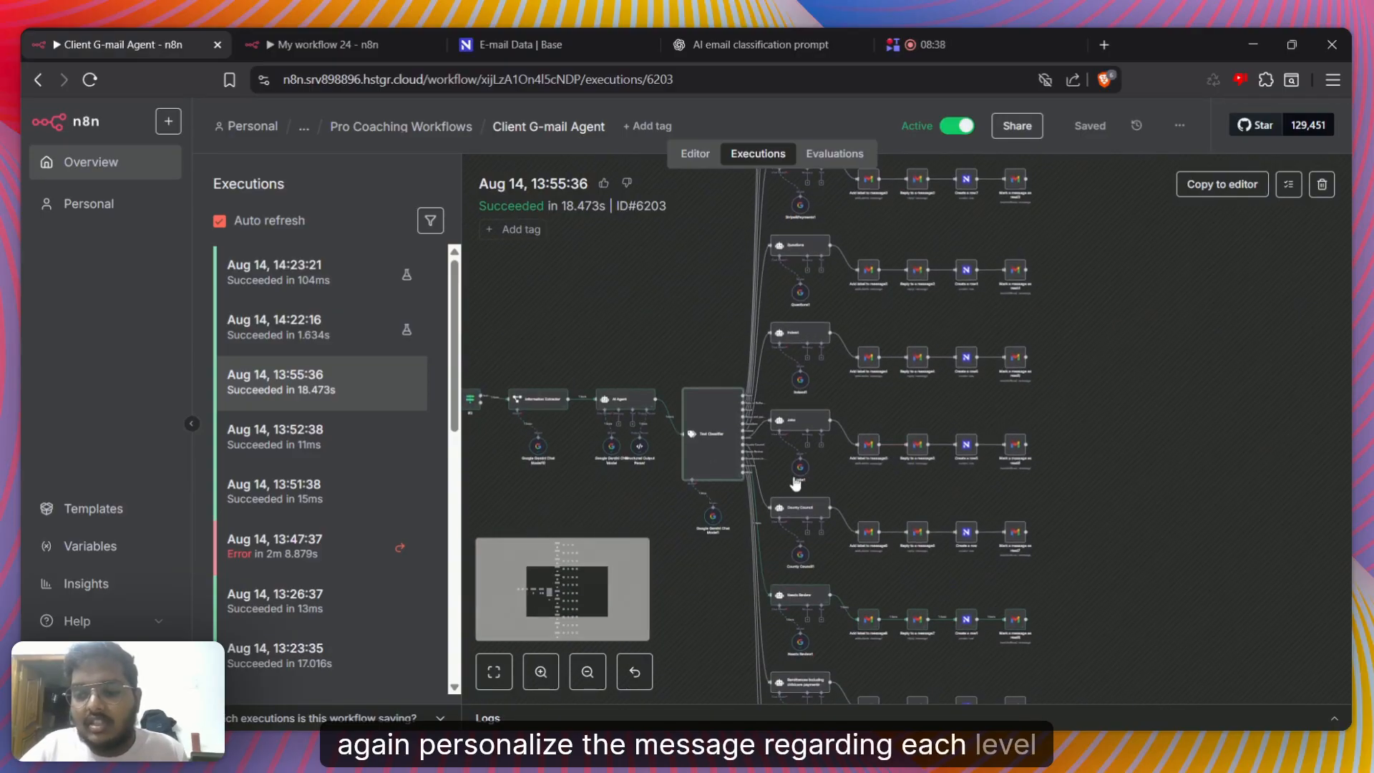
Open the Text Classifier node and review its category list from Spam through EEQU
scroll(796, 484, "up", 4)
double_click(604, 486)
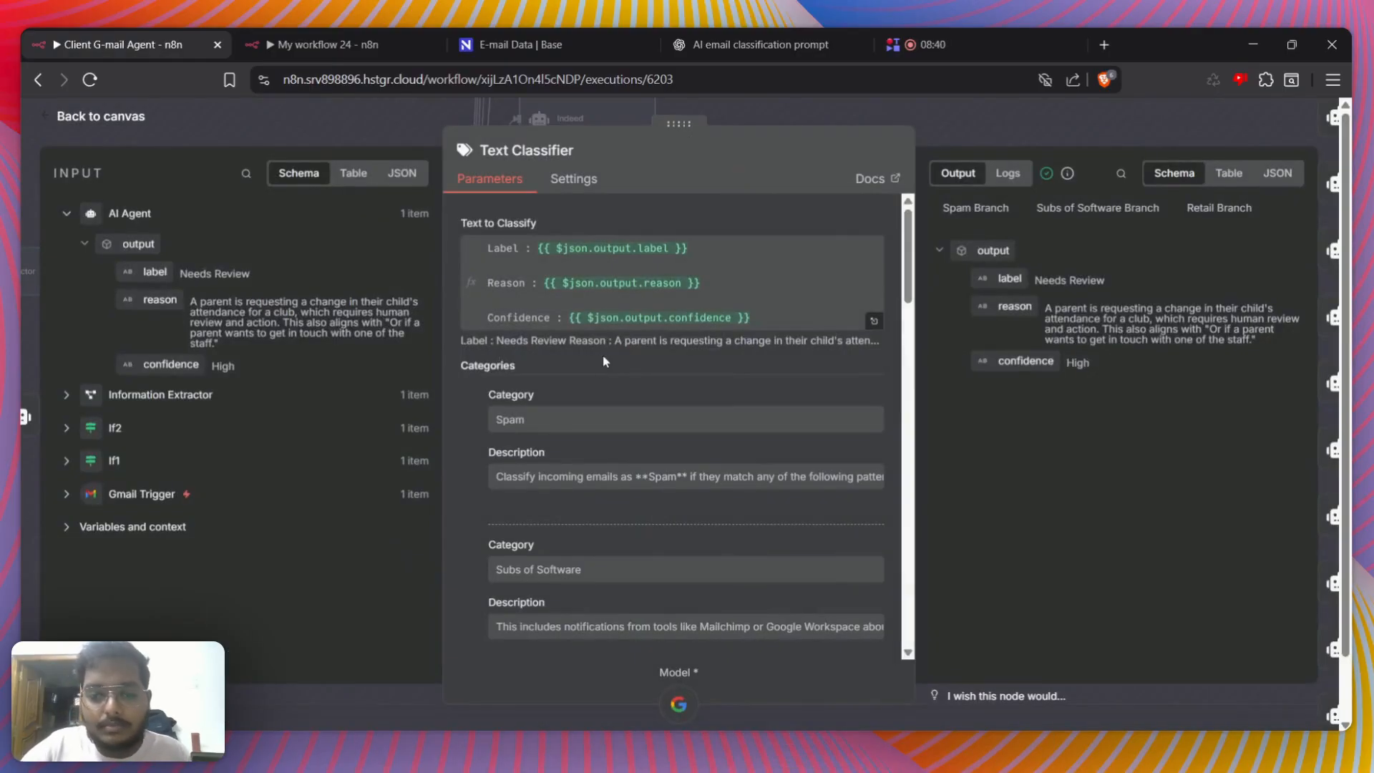
scroll(514, 397, "down", 10)
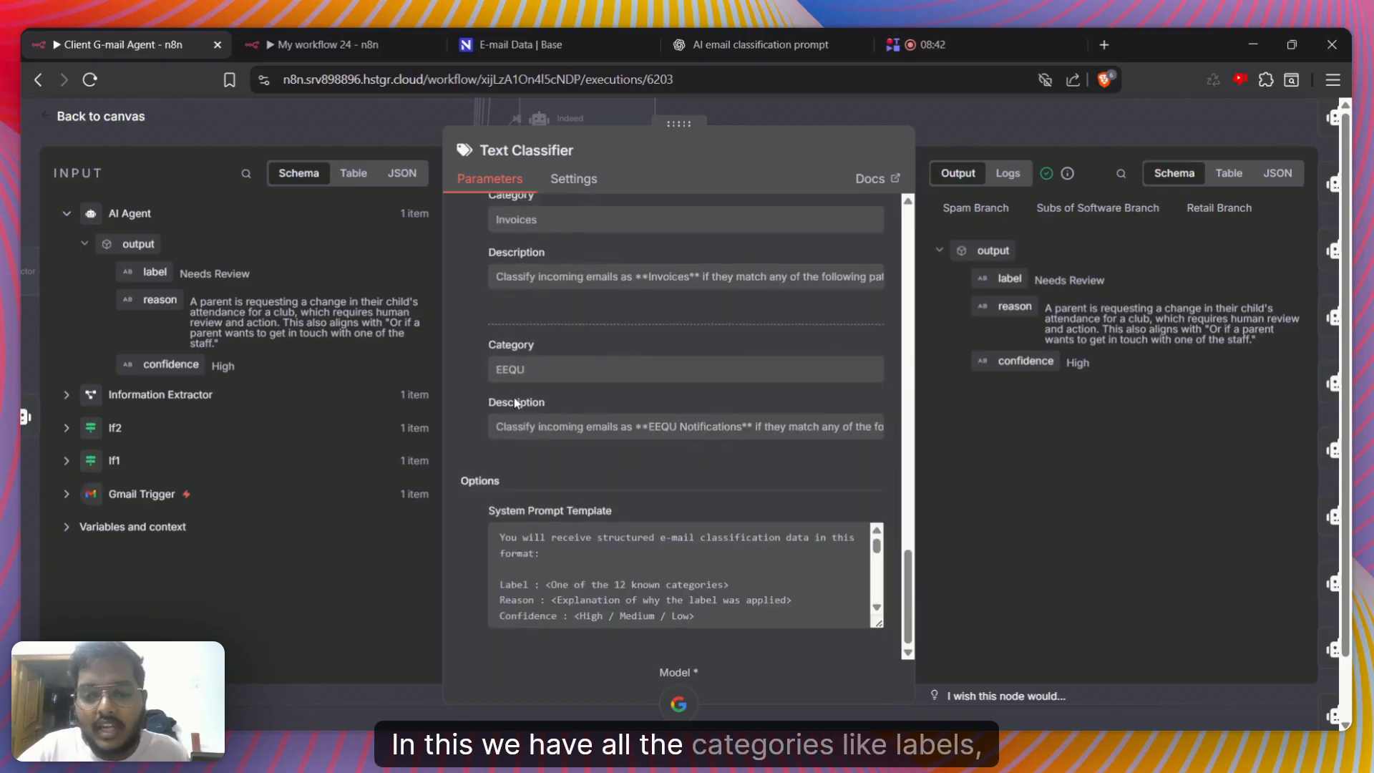
scroll(514, 397, "up", 6)
scroll(514, 397, "up", 5)
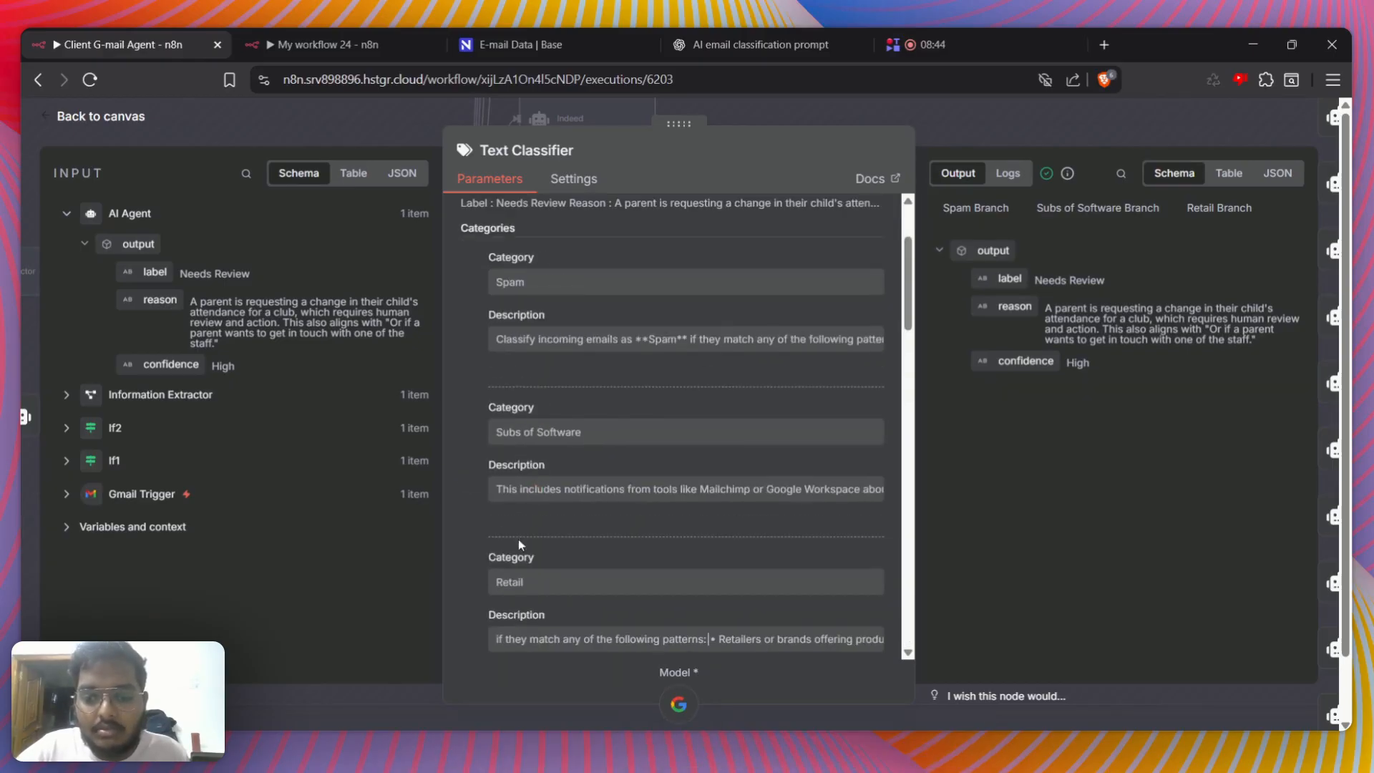
scroll(538, 589, "down", 4)
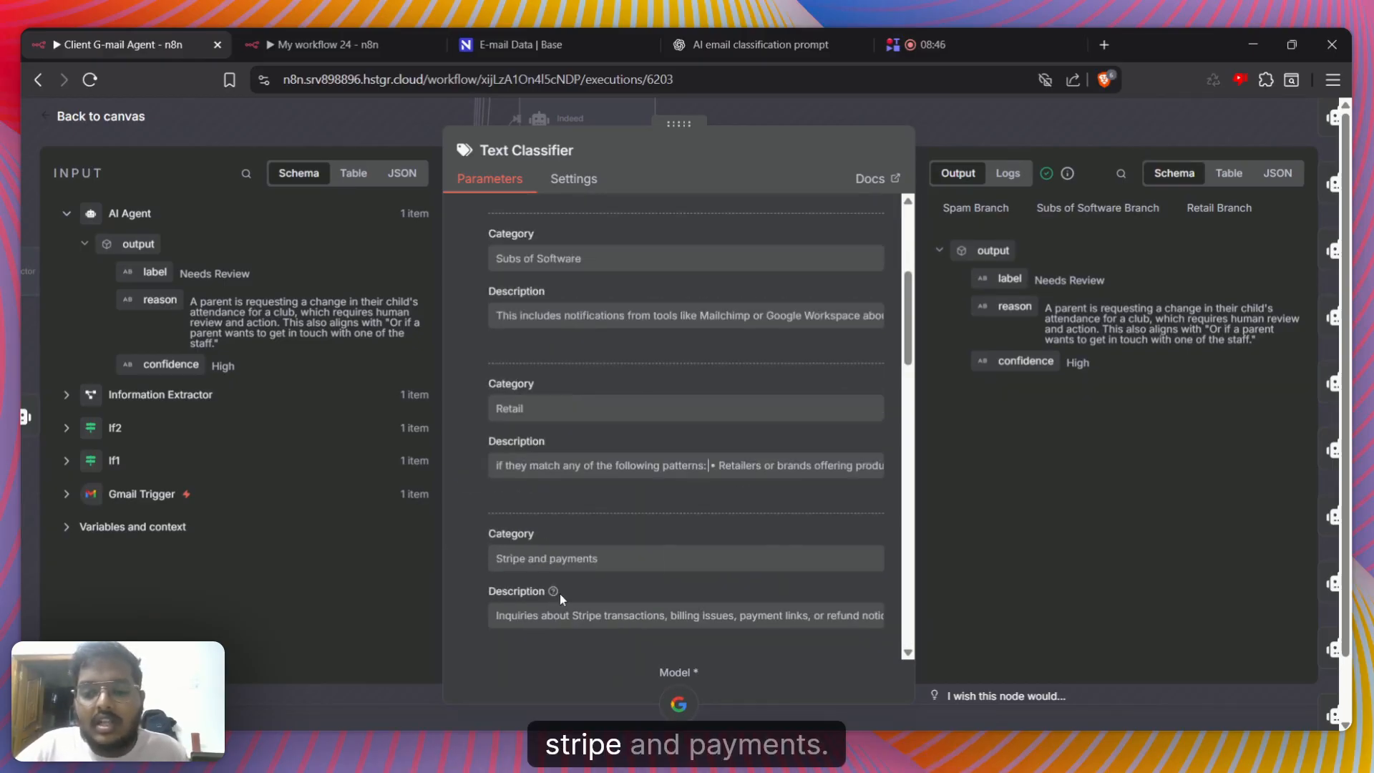
scroll(572, 594, "down", 6)
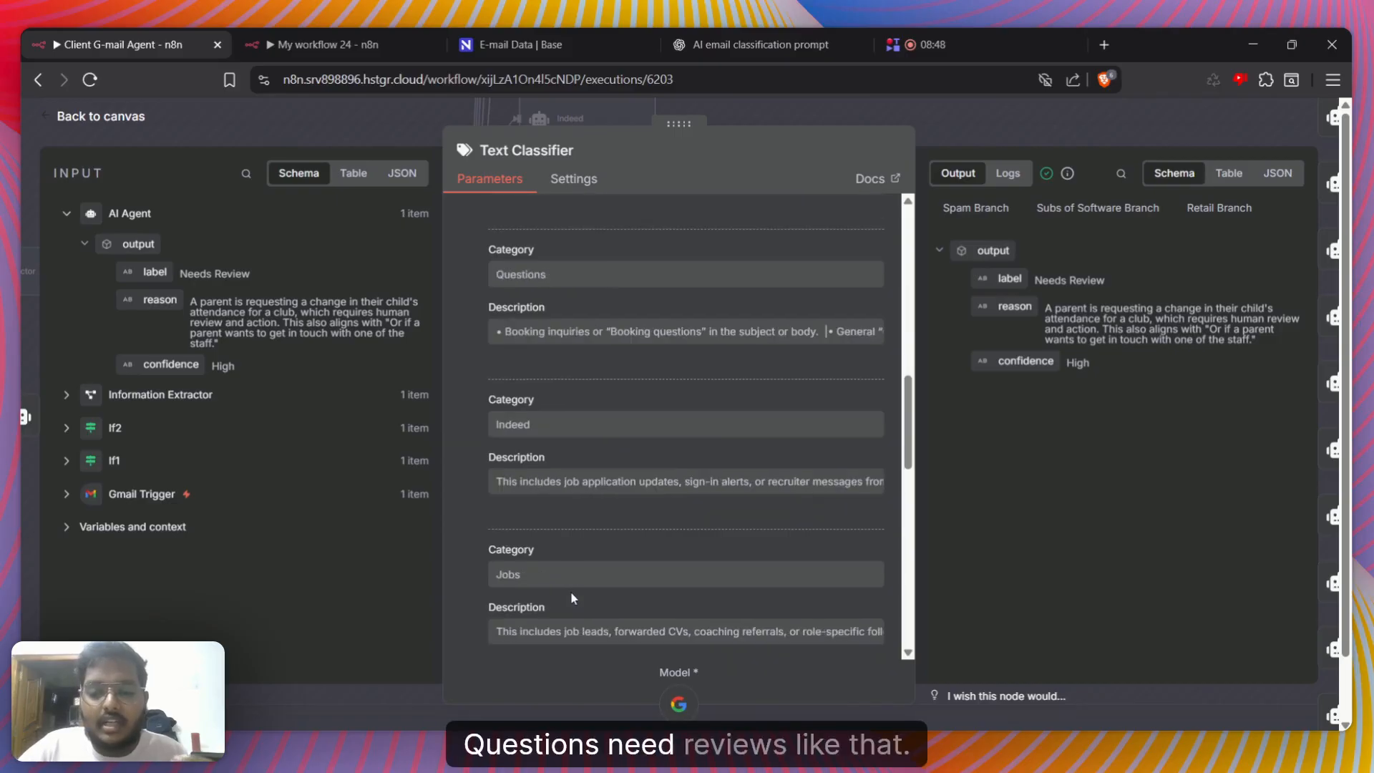
scroll(571, 593, "down", 8)
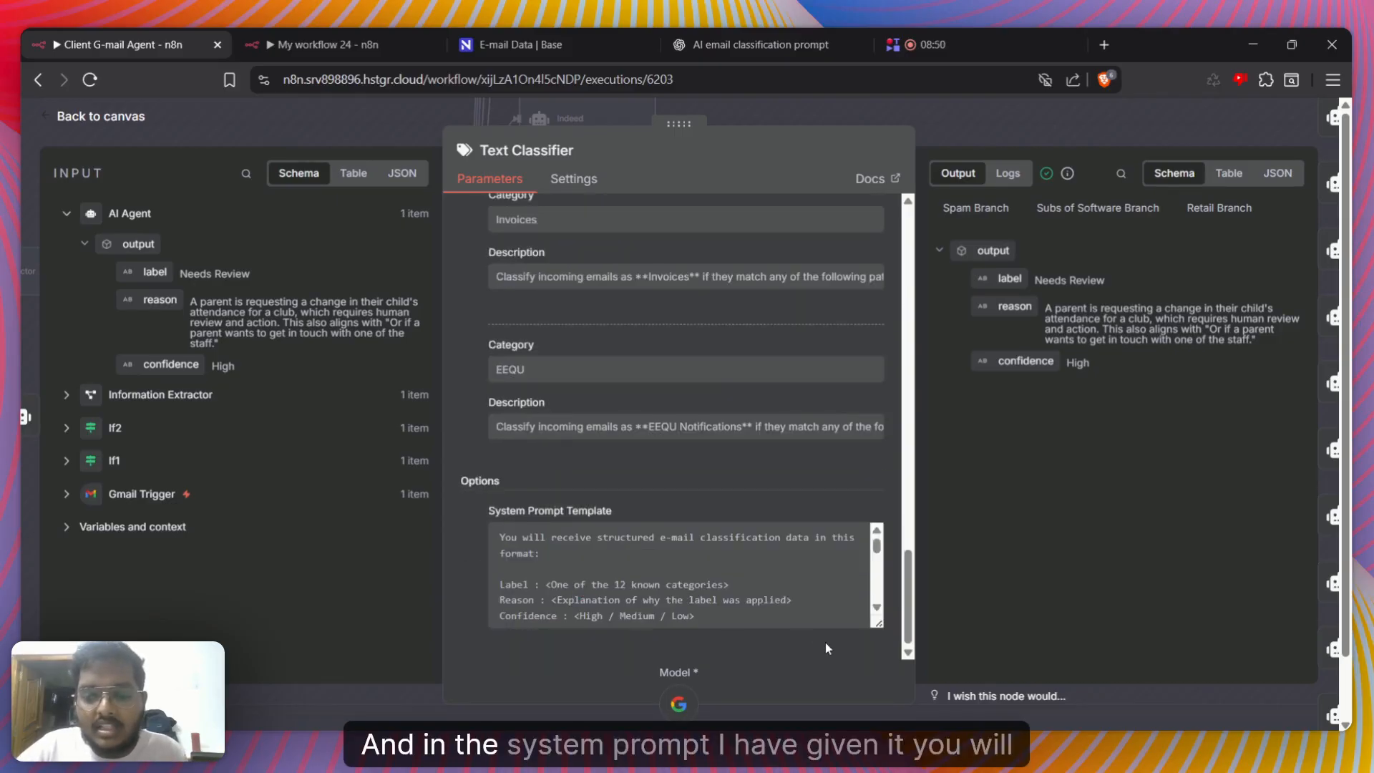
Enlarge the Text Classifier's System Prompt Template and read its label-matching rules and the example inputs for each label
left_click_drag(878, 625, 878, 772)
scroll(648, 422, "down", 3)
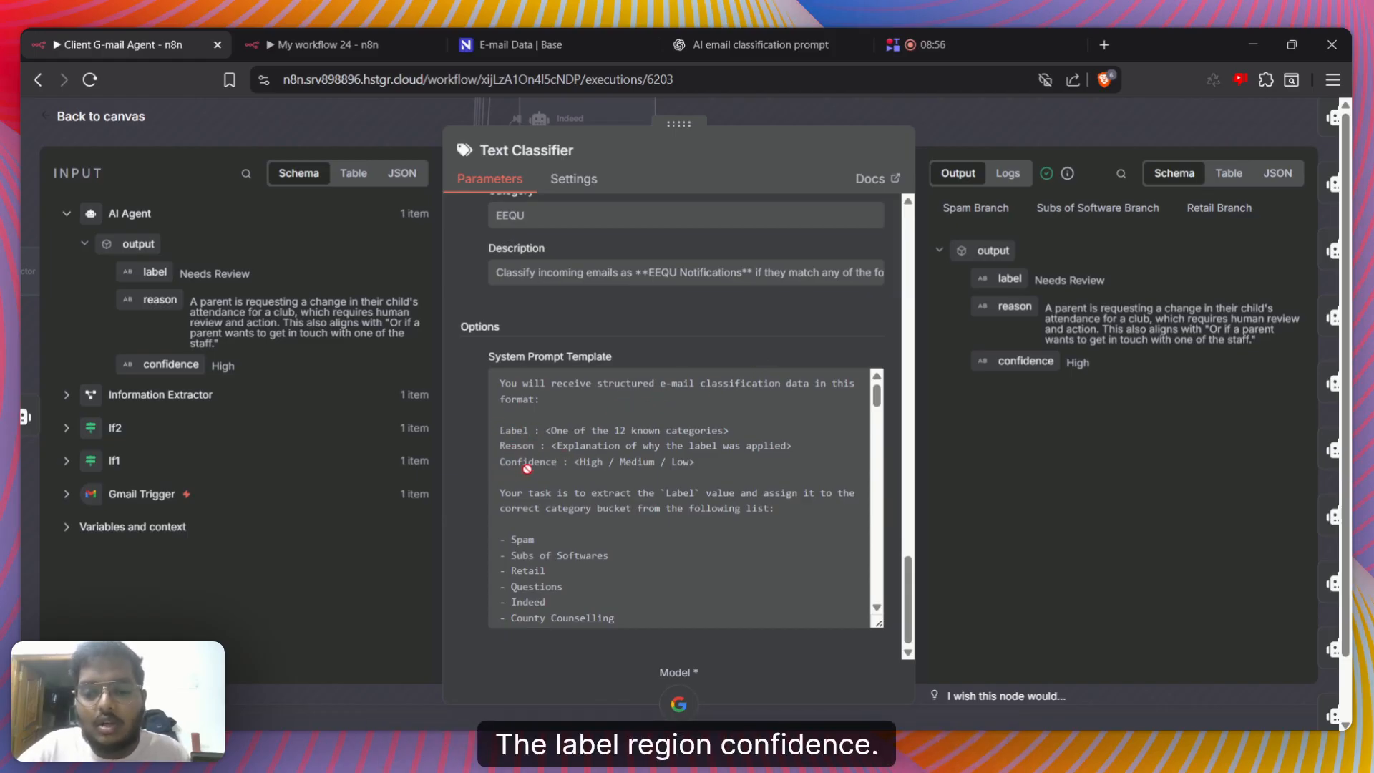
scroll(578, 508, "down", 1)
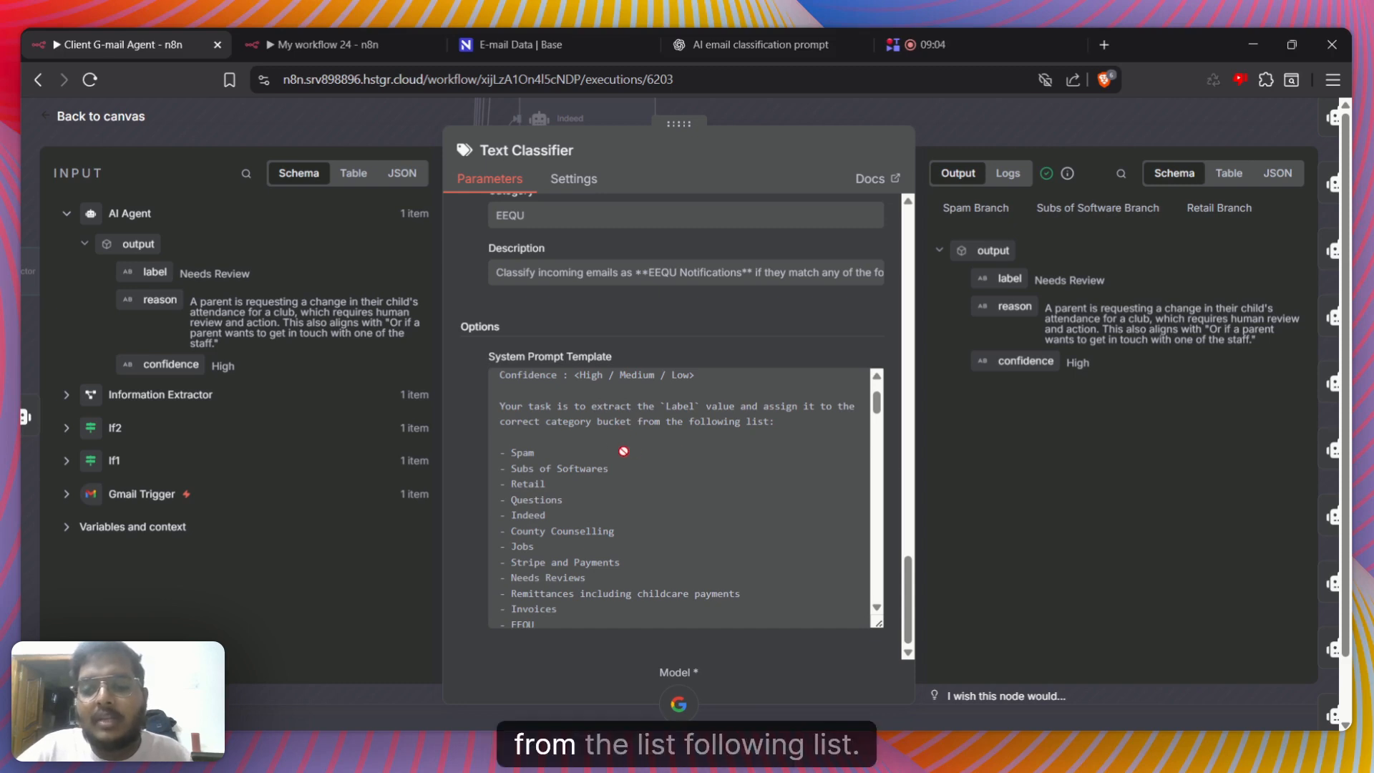
scroll(605, 440, "down", 2)
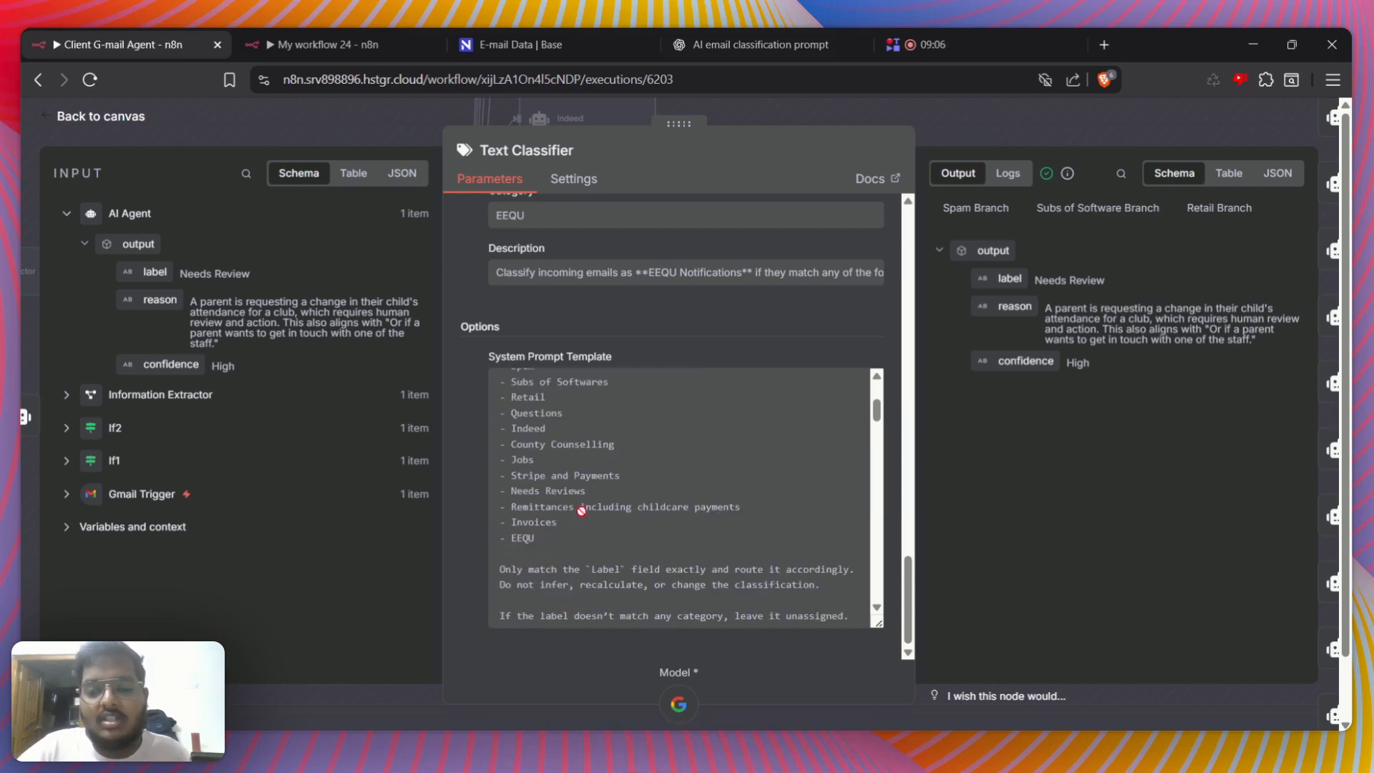
scroll(583, 508, "down", 4)
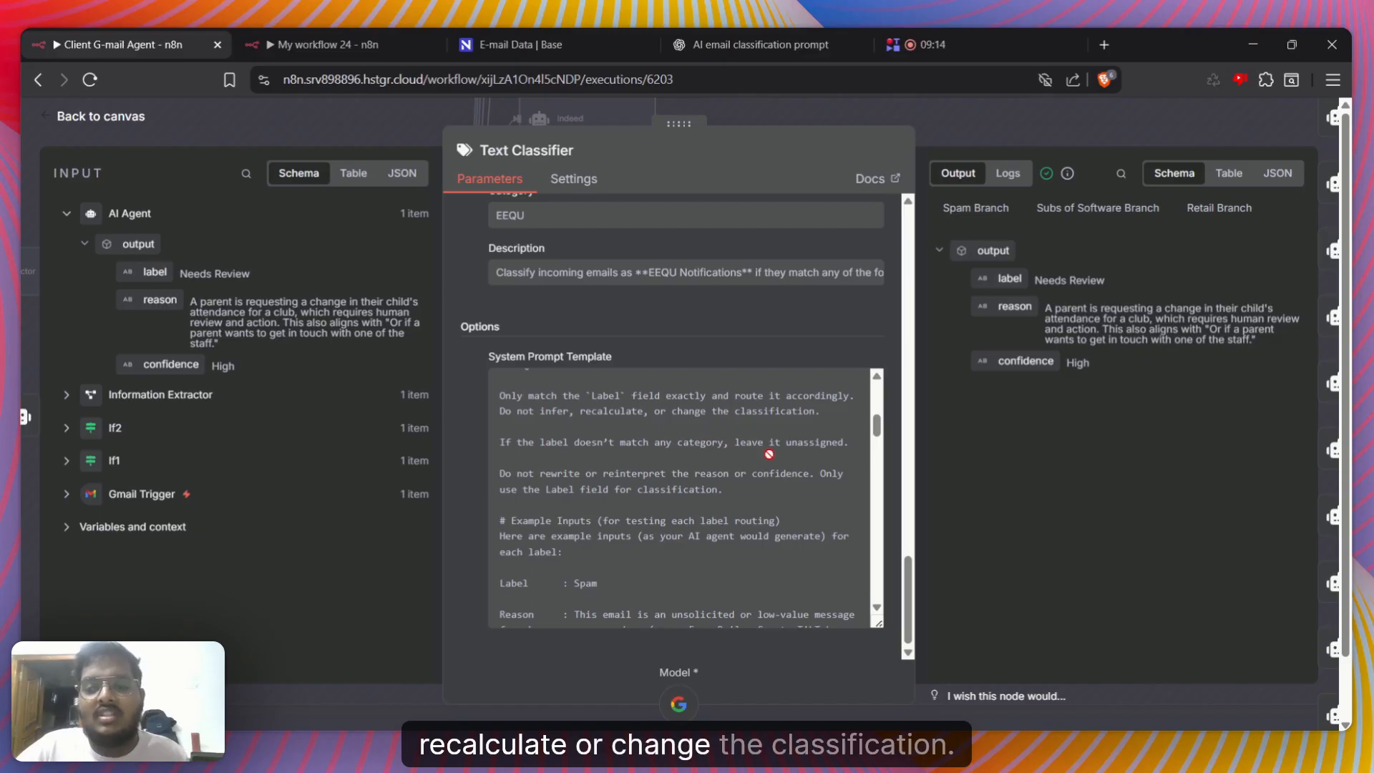
scroll(615, 481, "up", 2)
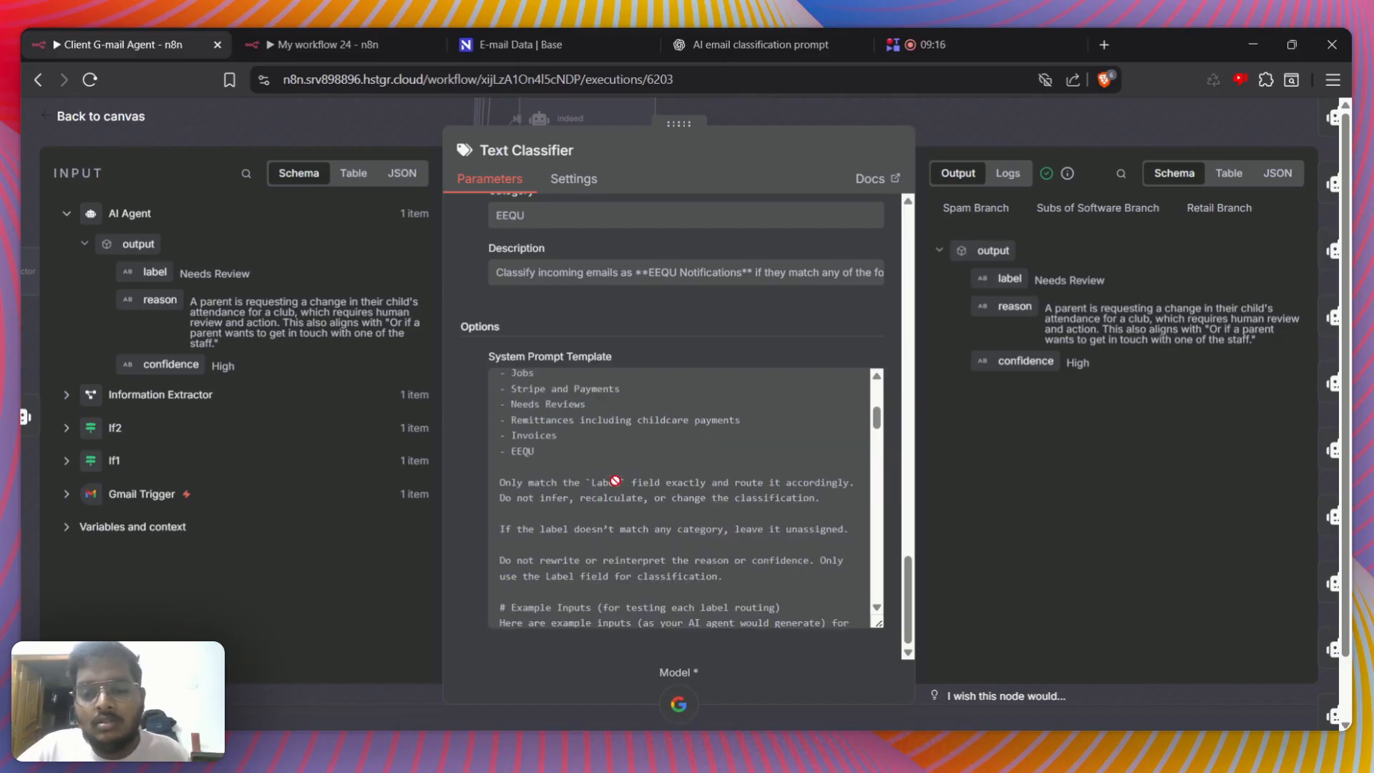
scroll(615, 480, "down", 6)
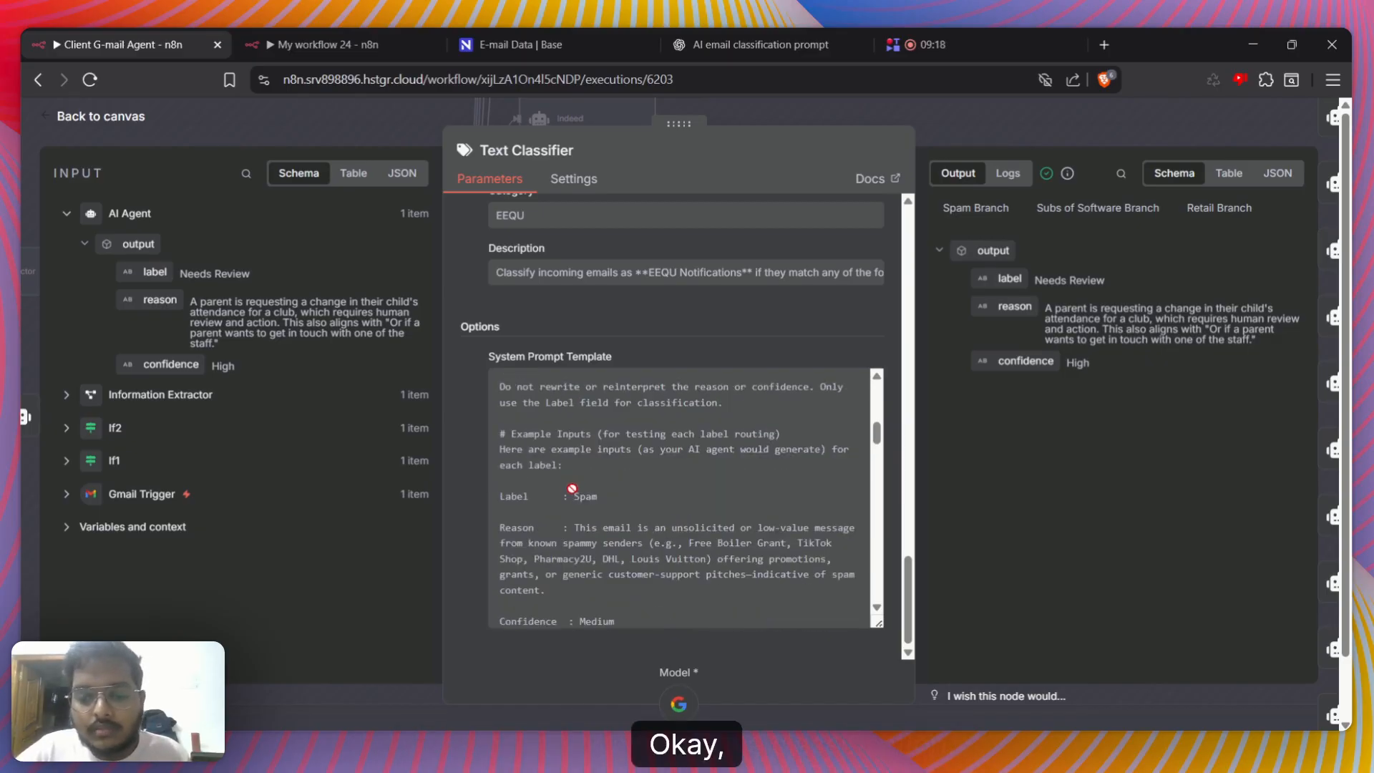
scroll(572, 489, "down", 3)
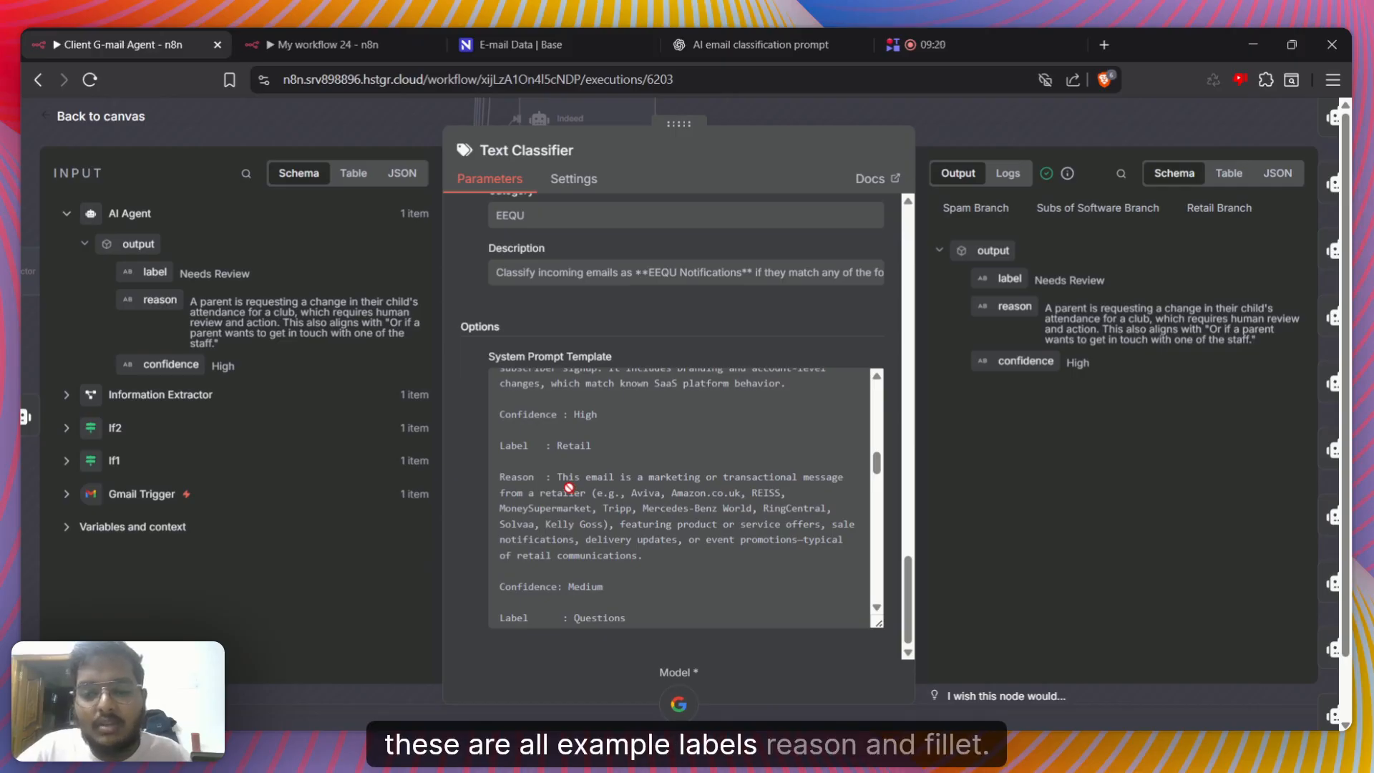
scroll(571, 488, "down", 6)
scroll(567, 487, "down", 5)
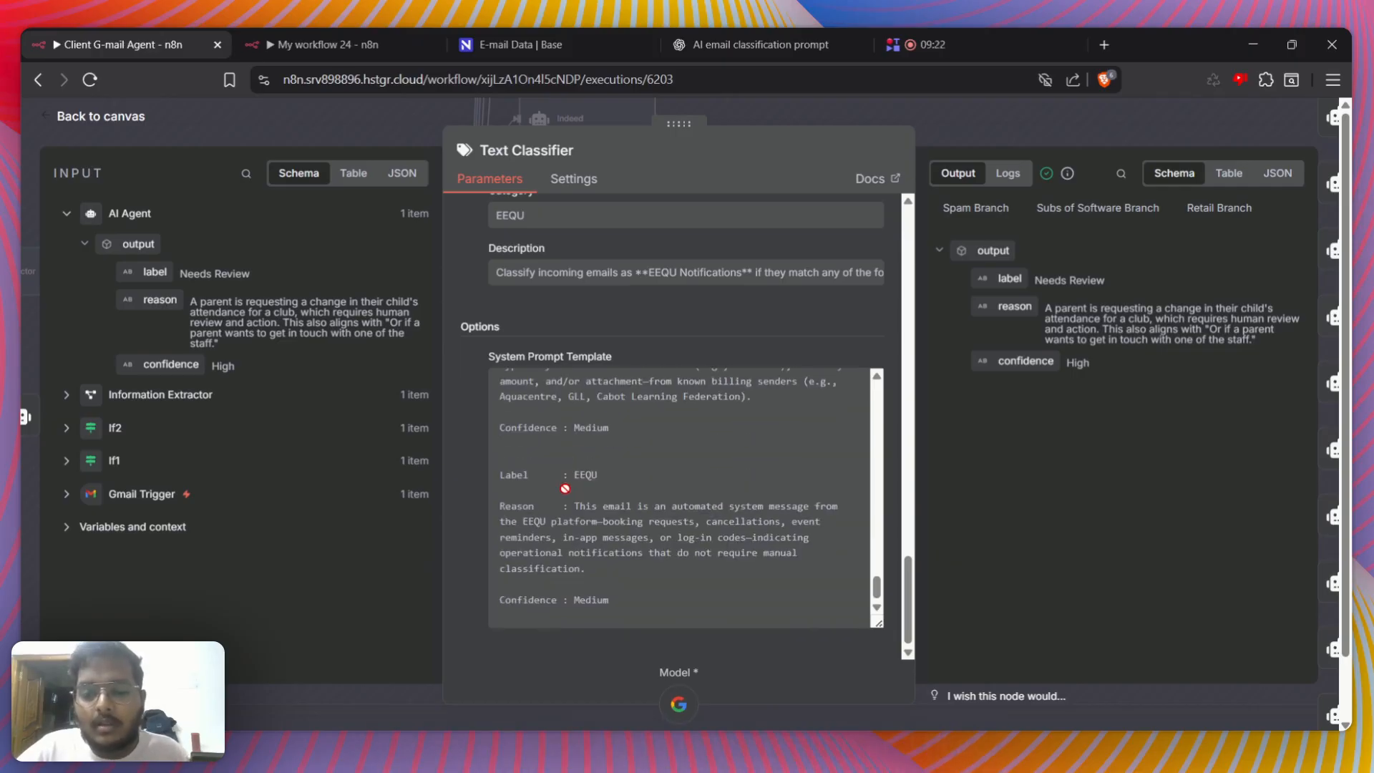
Reread the Text Classifier's category descriptions, including Spam, Stripe and payments, and Questions, and return to the Text to Classify expressions
scroll(572, 487, "up", 15)
scroll(598, 444, "up", 10)
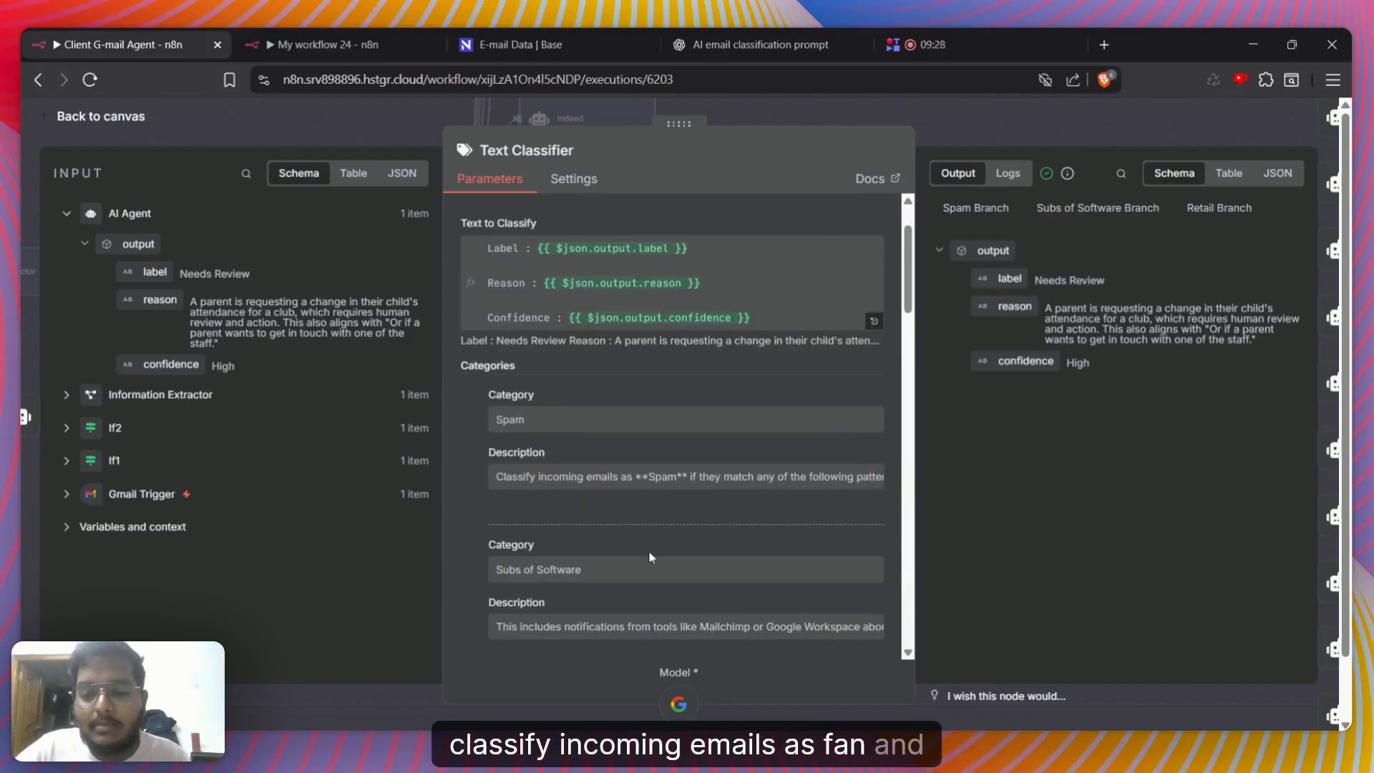
scroll(648, 551, "down", 2)
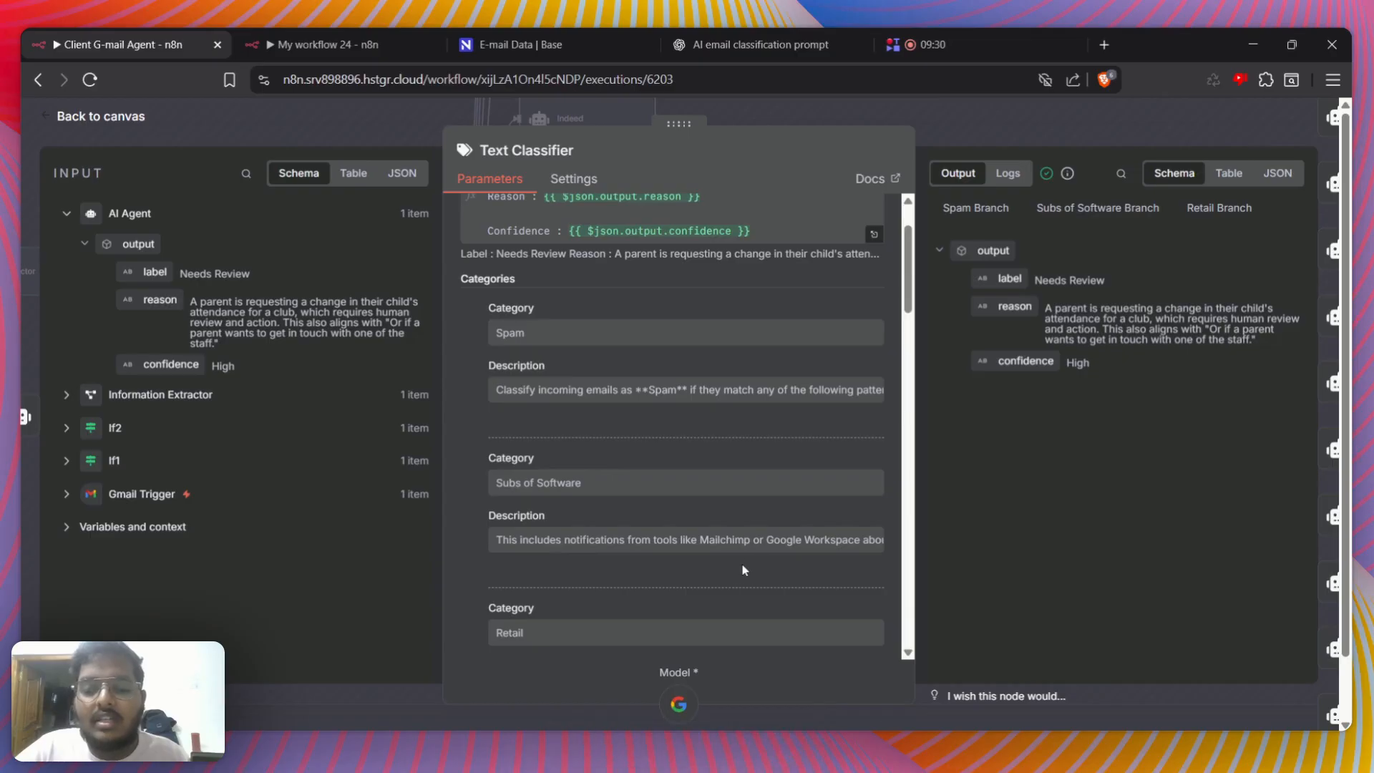
scroll(739, 551, "down", 5)
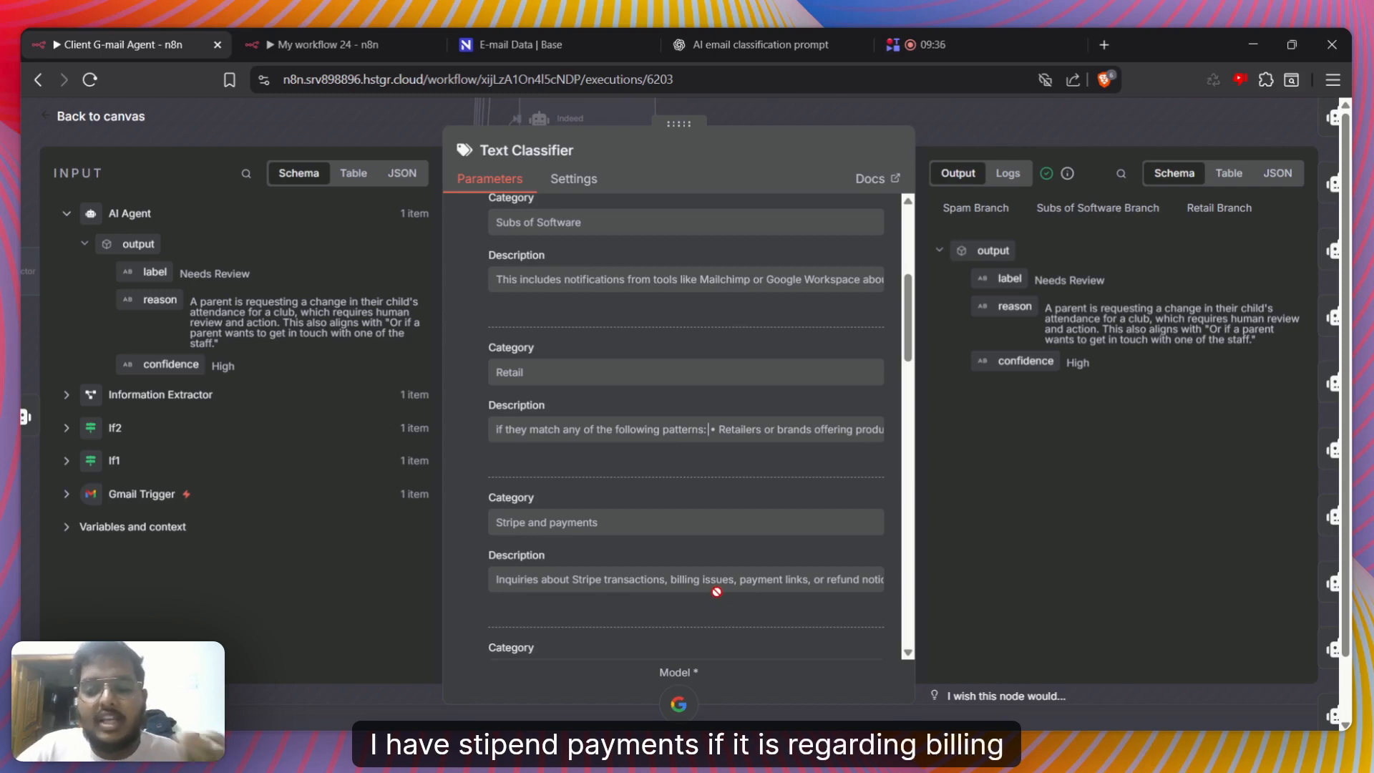
scroll(716, 591, "down", 3)
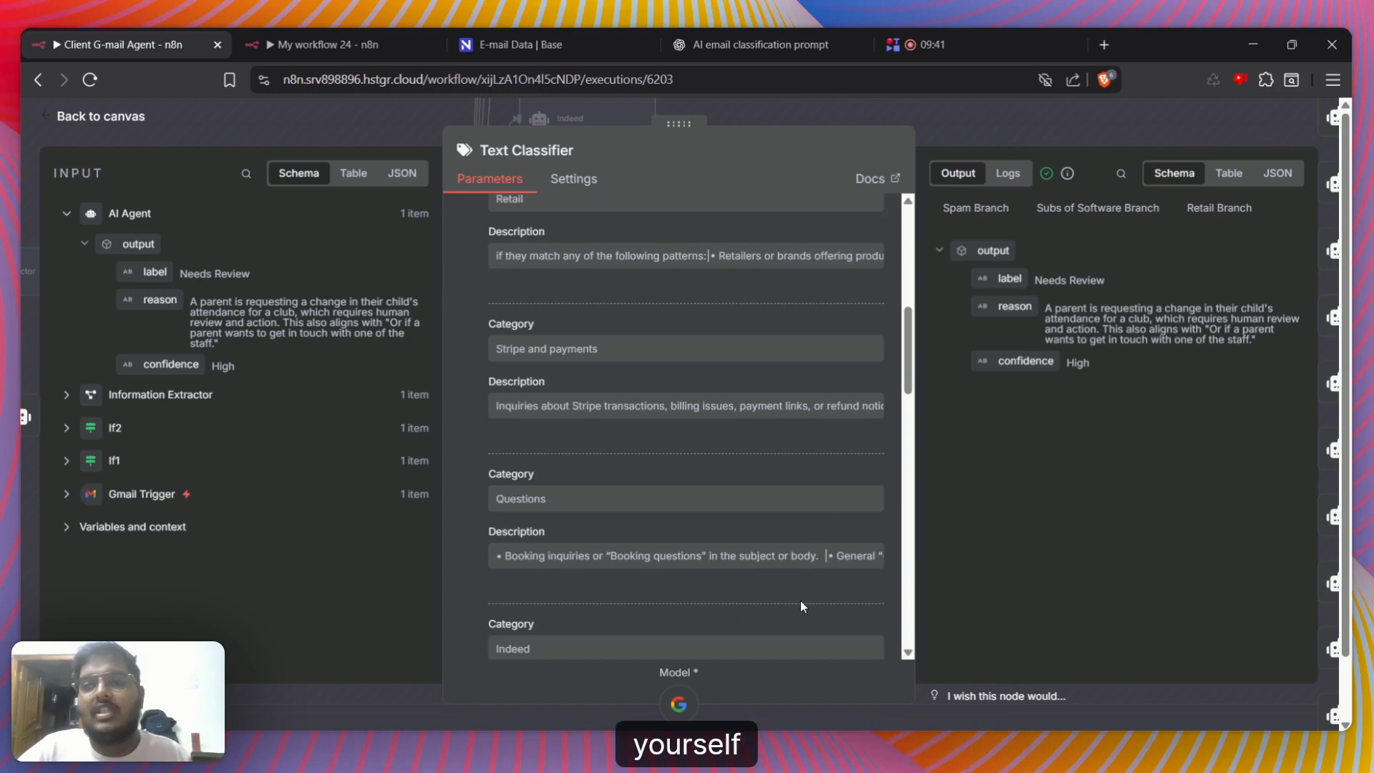
scroll(800, 599, "down", 10)
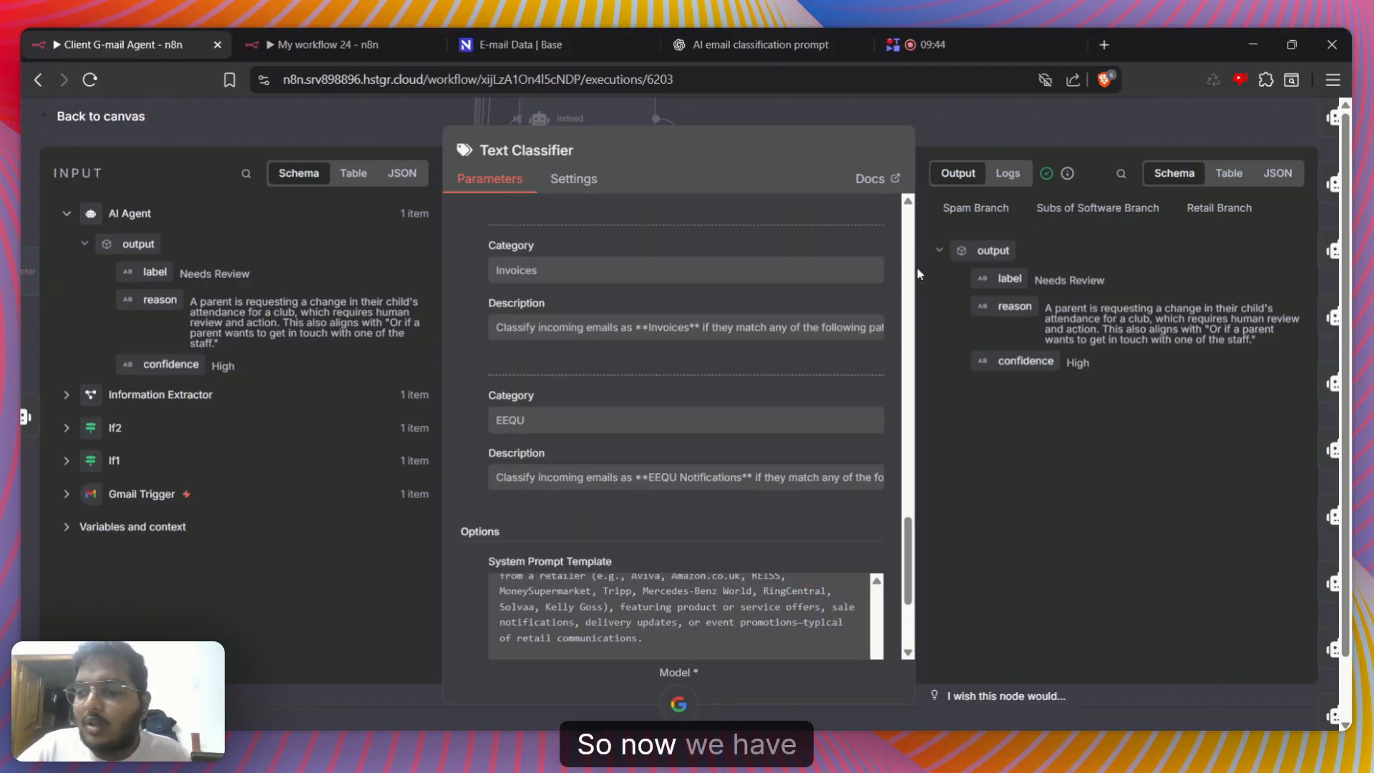
scroll(653, 411, "up", 10)
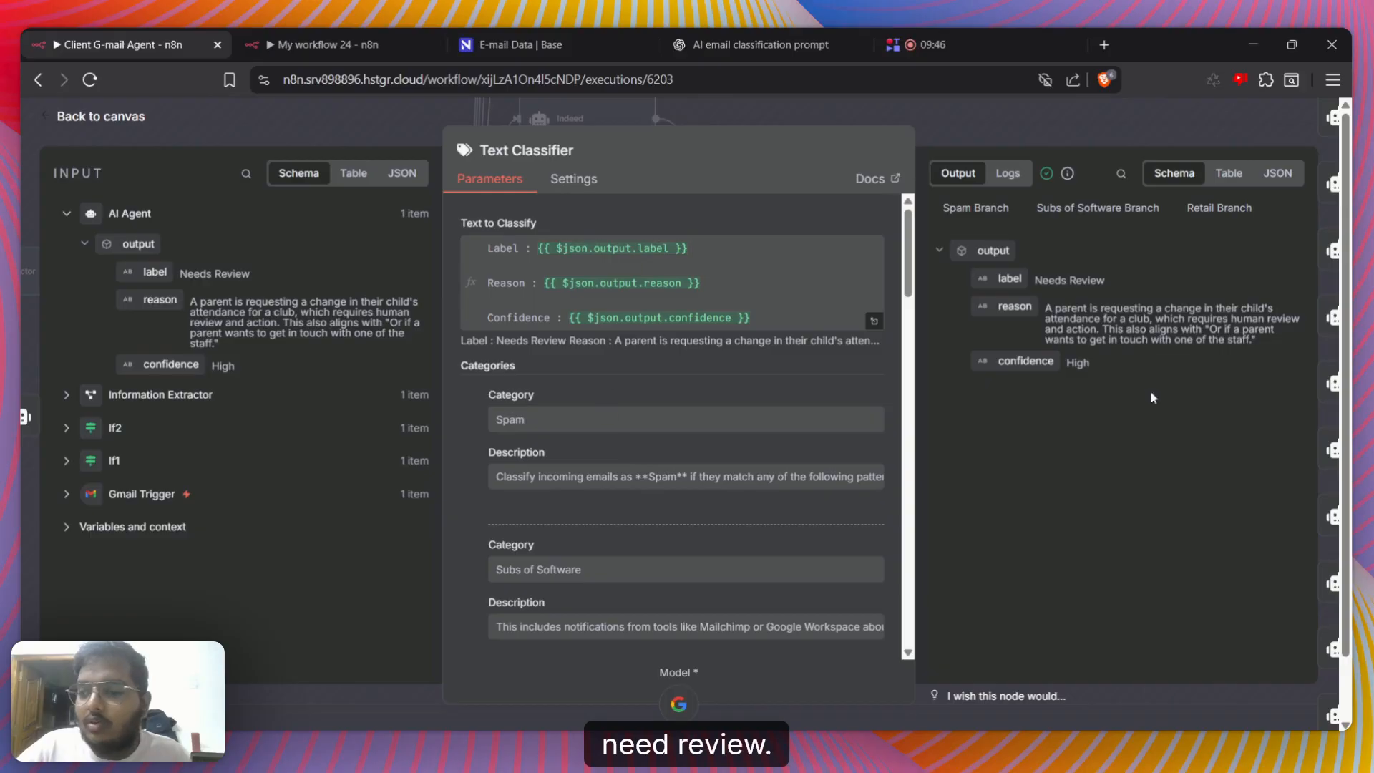
Leave the Text Classifier and survey the category agent branches on the canvas, from Spam down to Invoices
left_click(1320, 589)
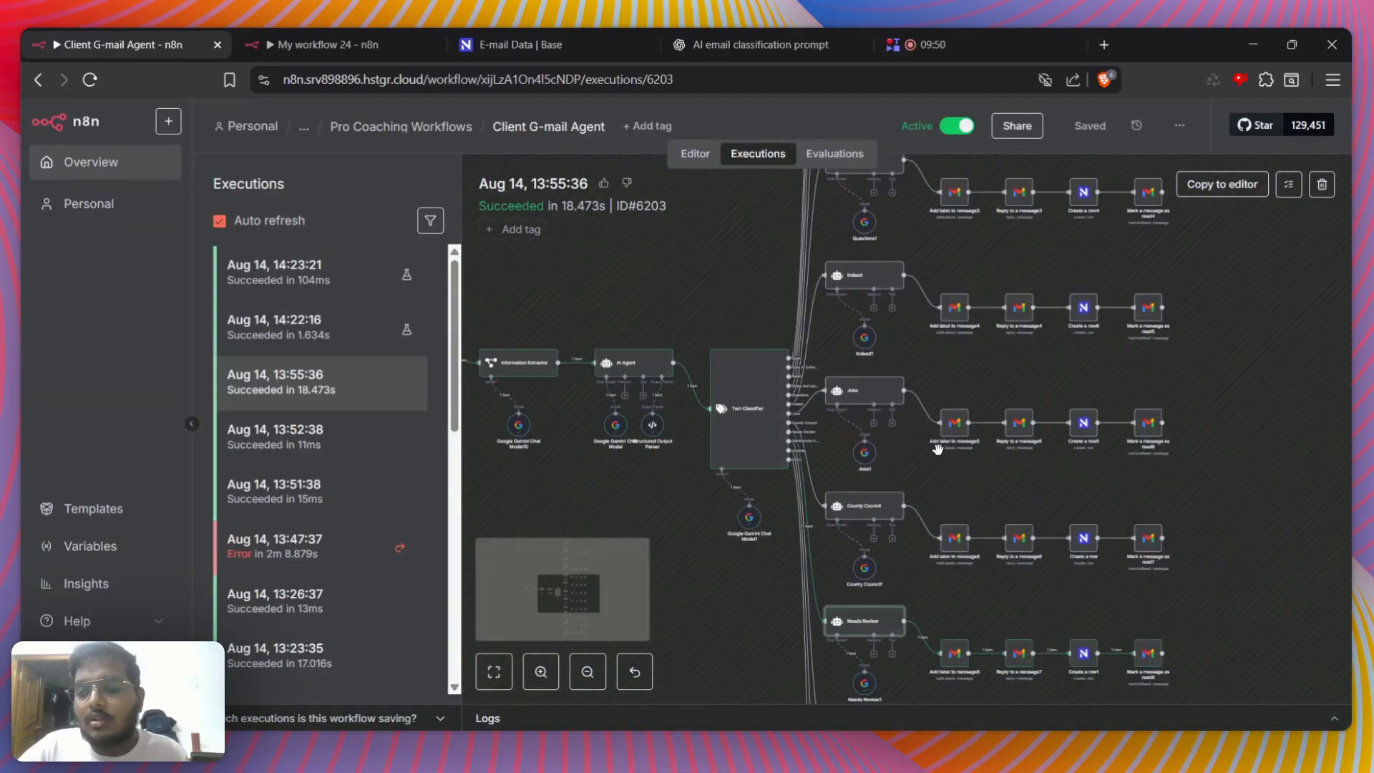
scroll(938, 448, "down", 1)
scroll(879, 364, "up", 4)
scroll(880, 366, "down", 3)
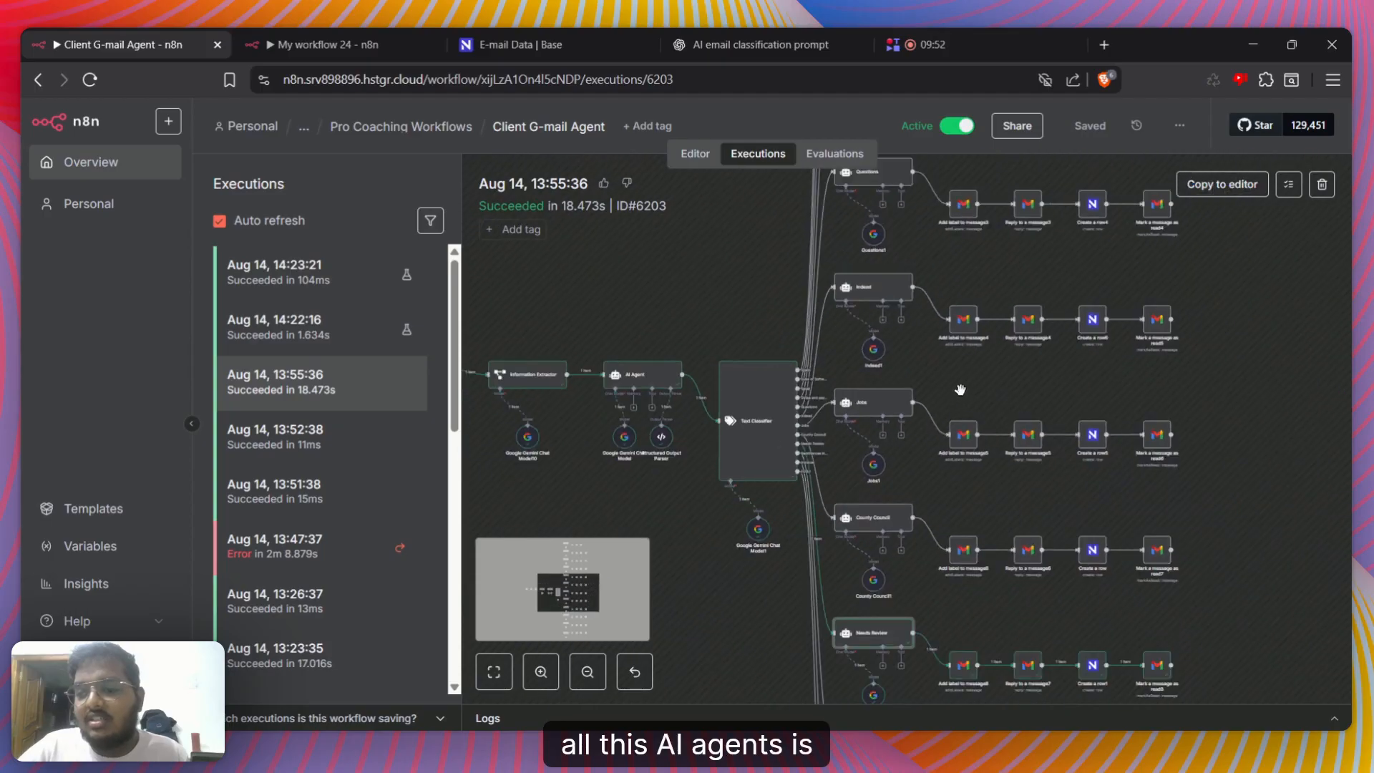
scroll(960, 389, "up", 5)
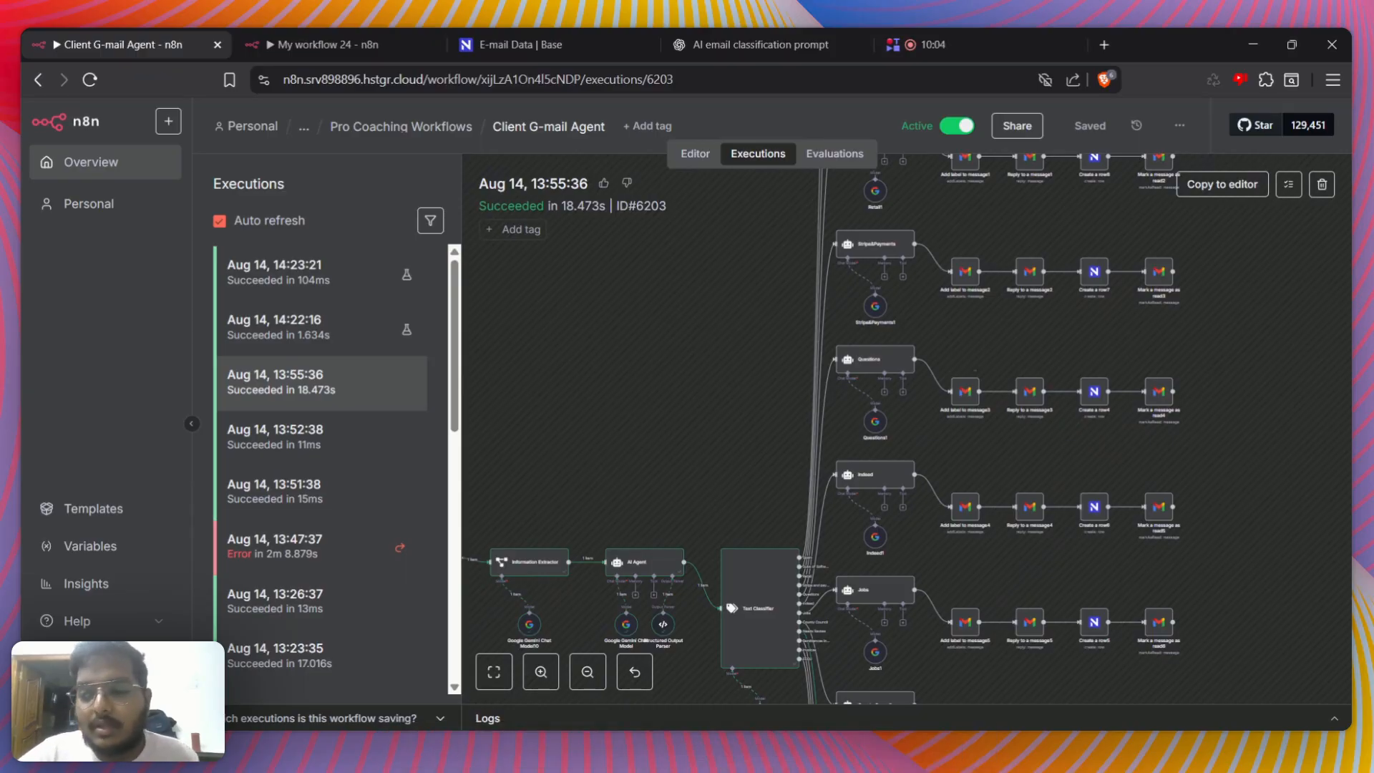
scroll(974, 351, "up", 2)
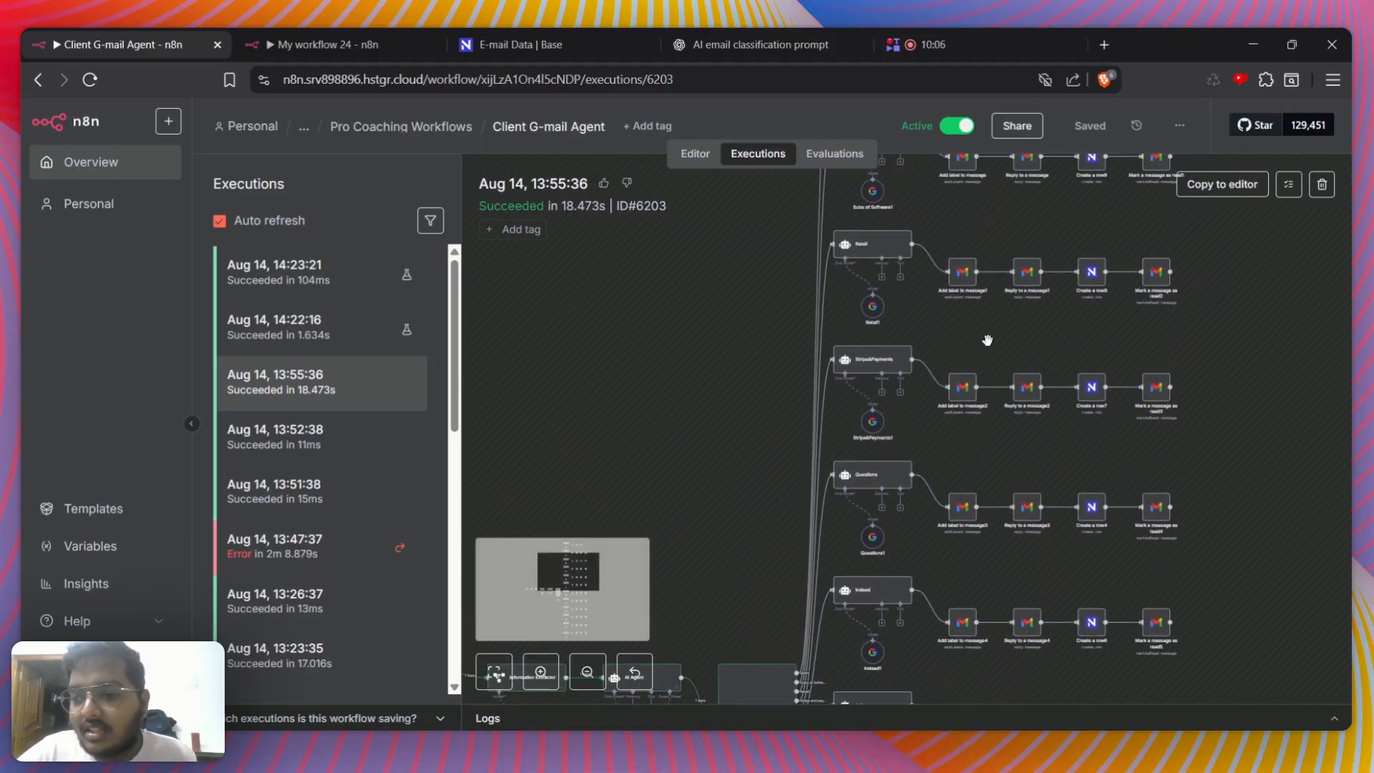
scroll(981, 369, "up", 2)
scroll(985, 330, "down", 3)
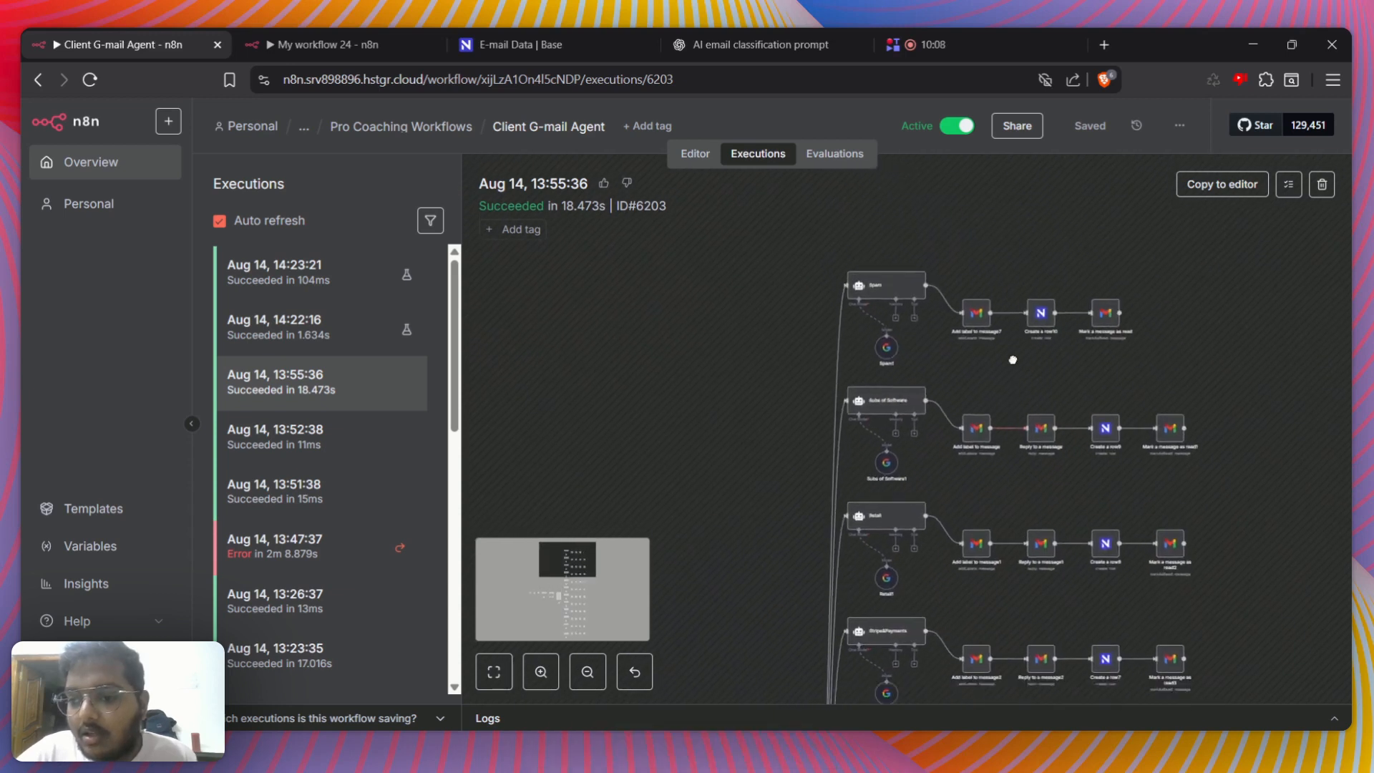
scroll(980, 403, "down", 5)
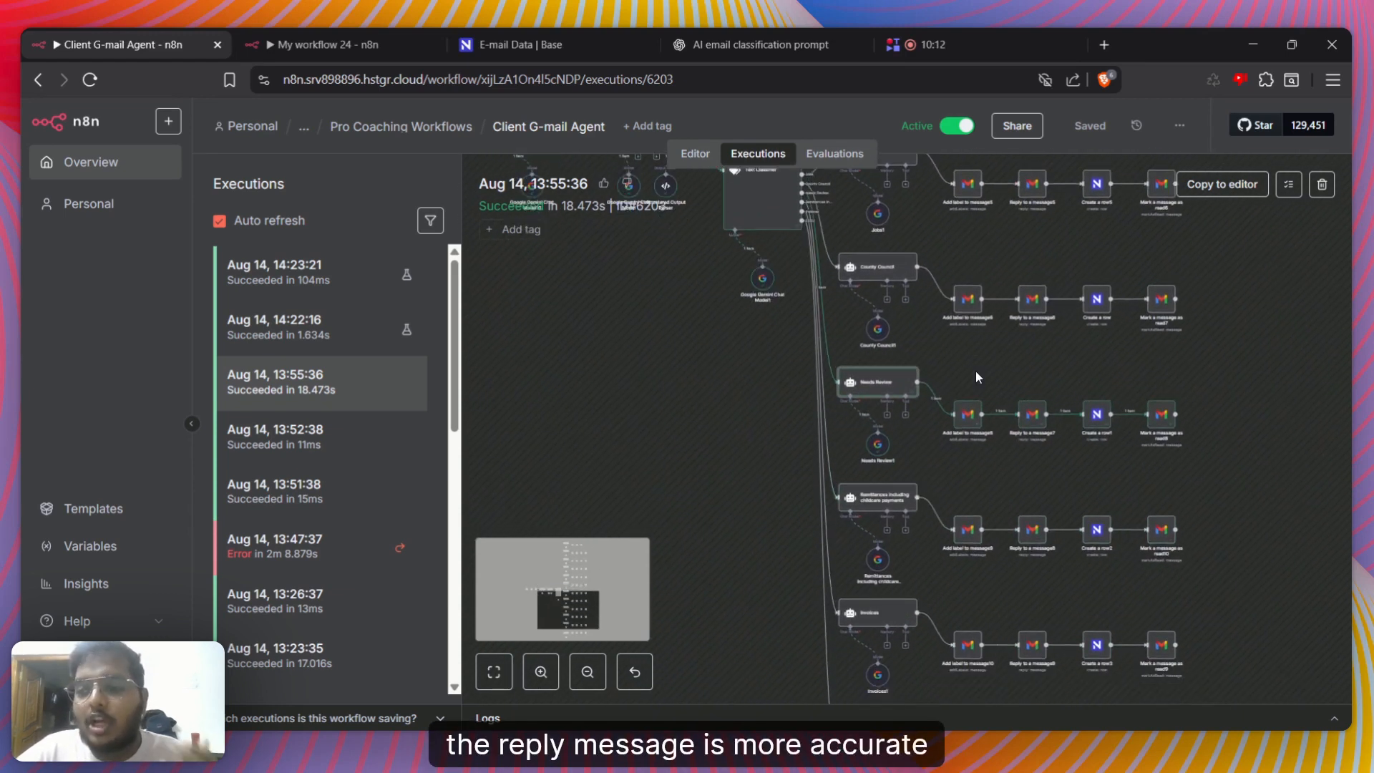
Open the Needs Review agent and examine its user prompt and resolved result in the expanded expression editor
double_click(886, 387)
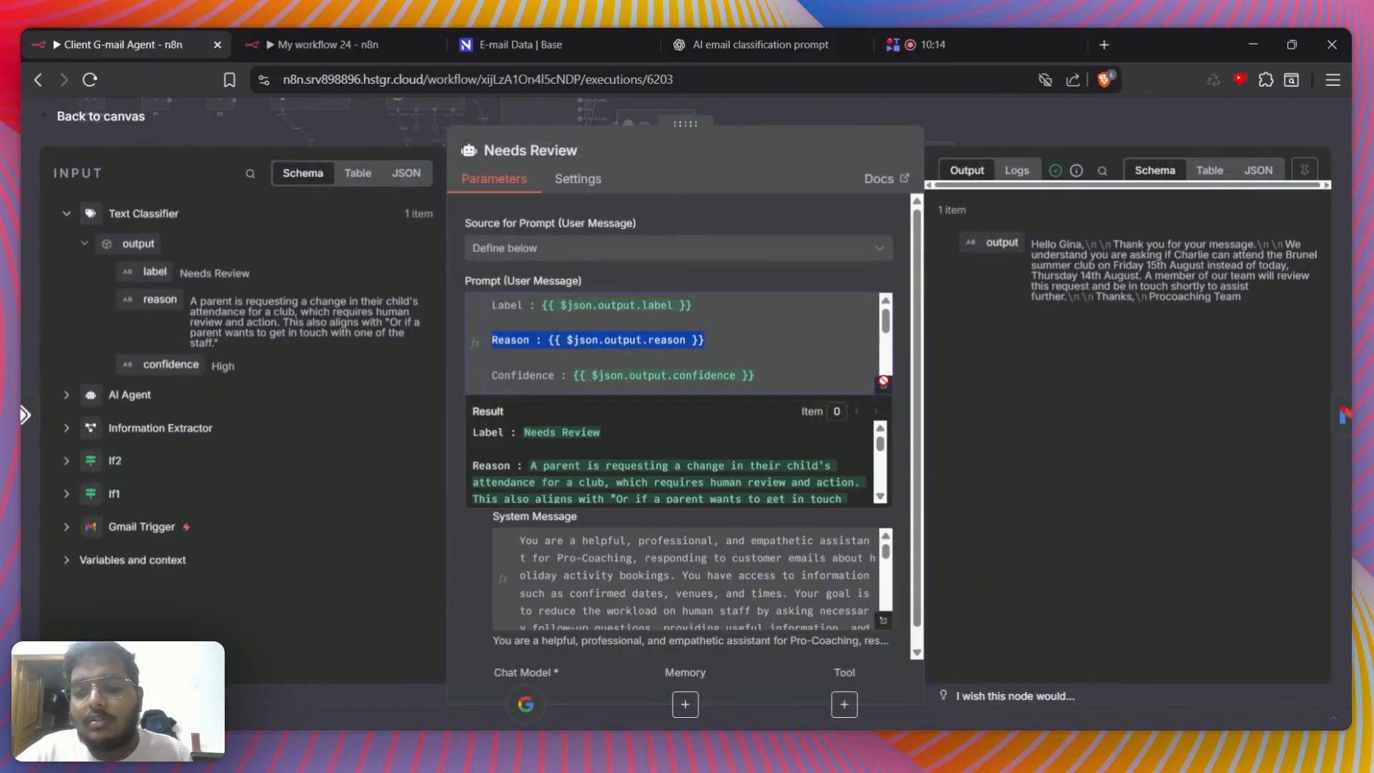
left_click(687, 281)
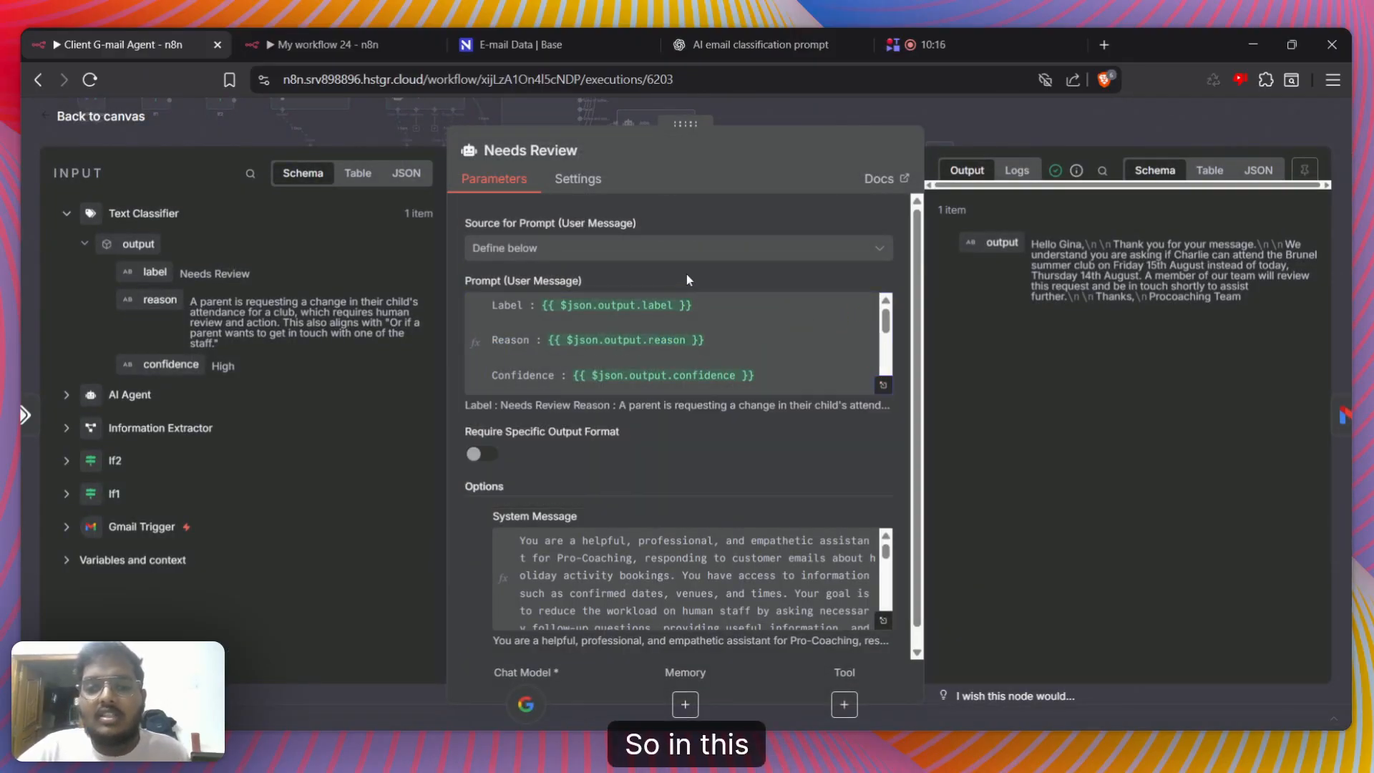
left_click(885, 387)
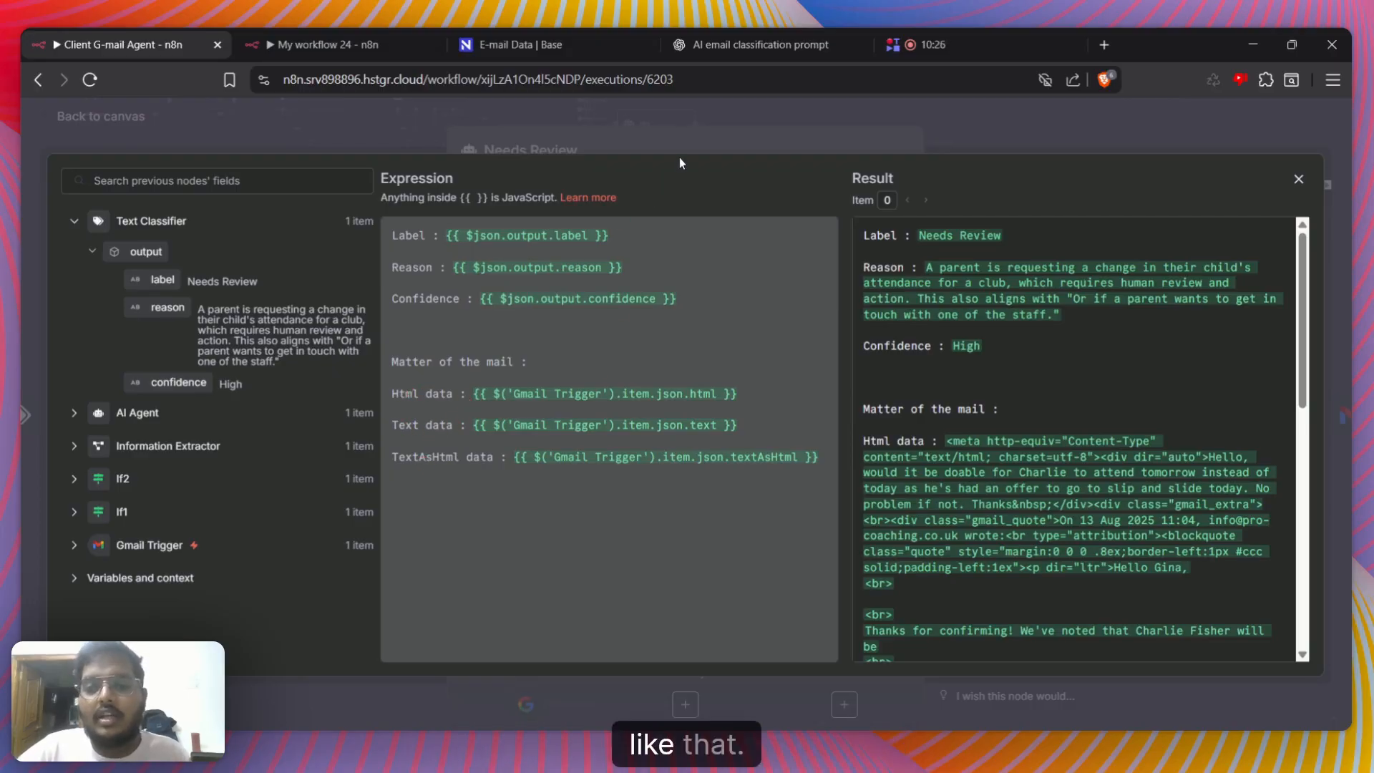
left_click(694, 128)
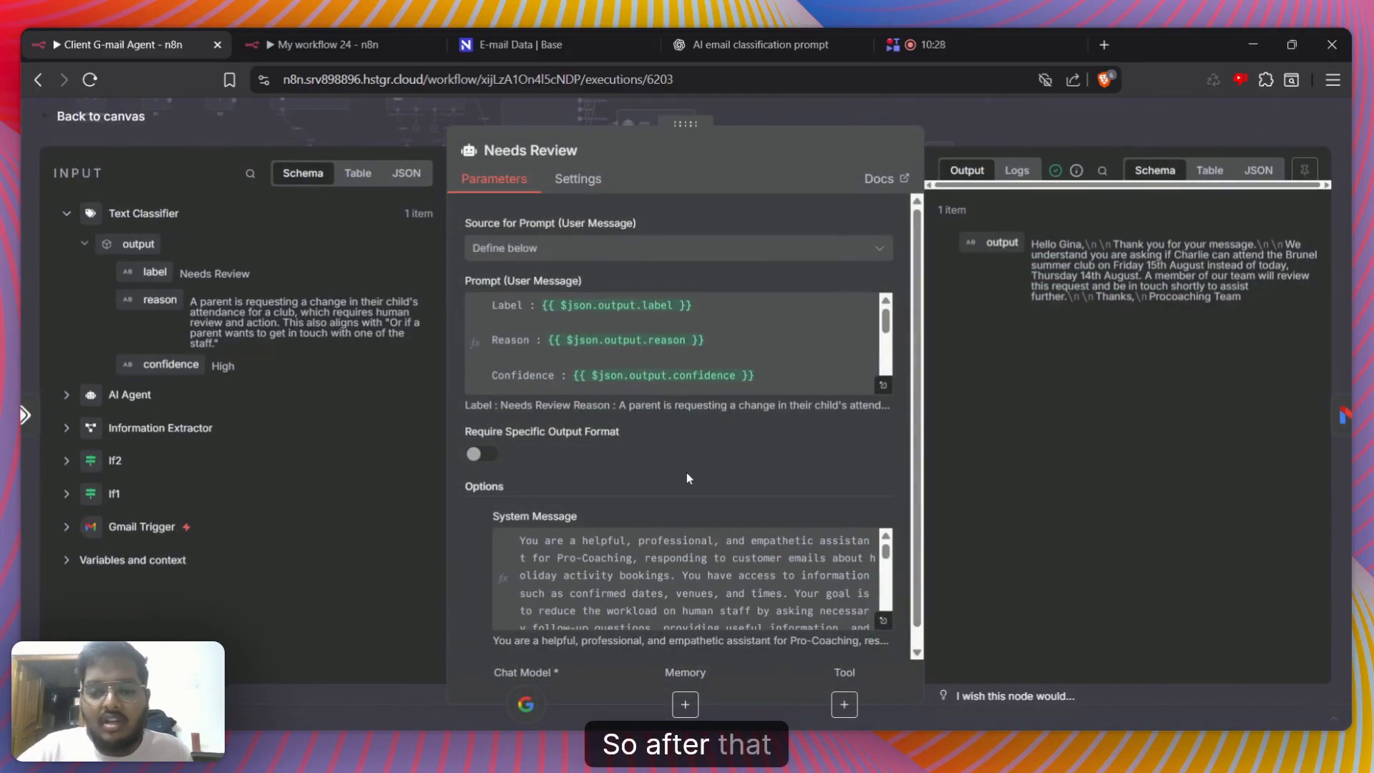
Expand the Needs Review agent's System Message and skim its reply rules, sample replies and venue schedule, returning to its beginning
scroll(686, 473, "down", 1)
left_click(883, 602)
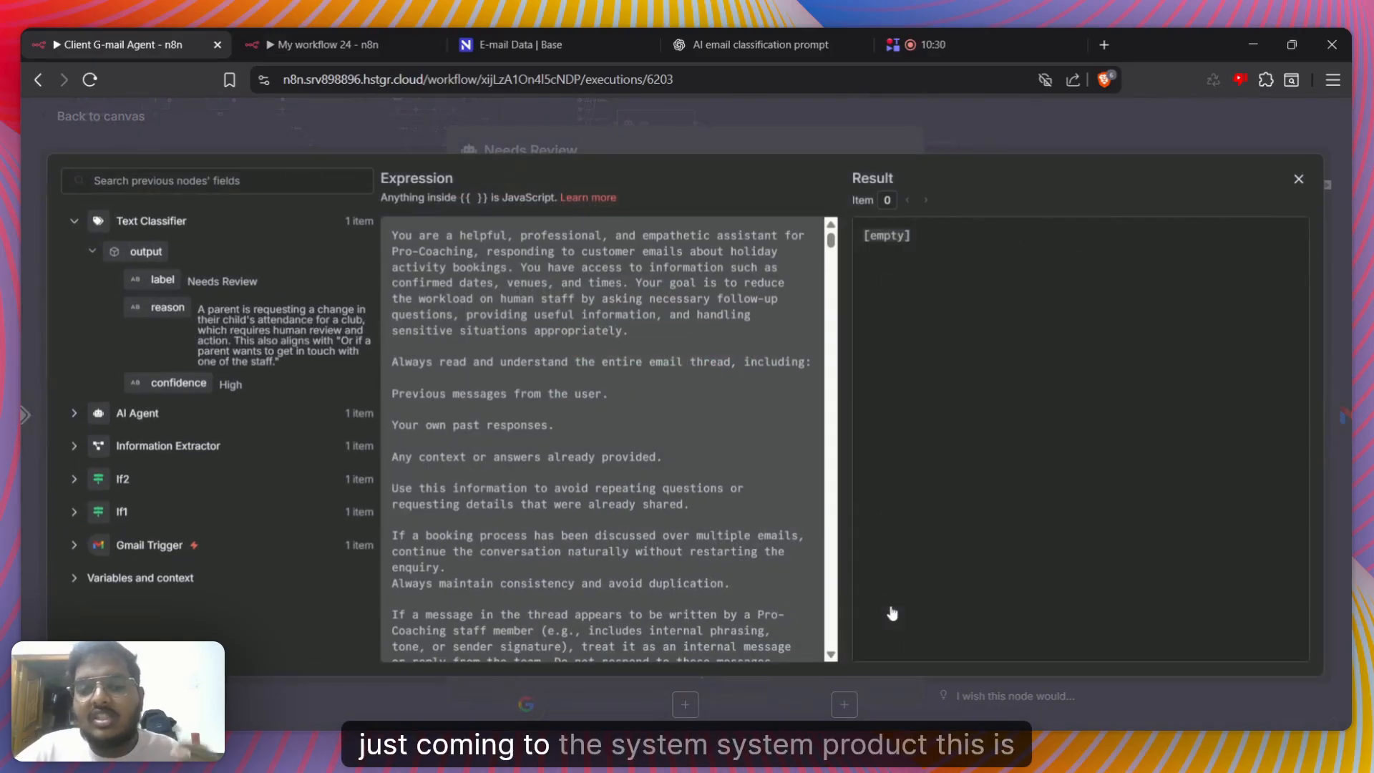
scroll(602, 388, "down", 15)
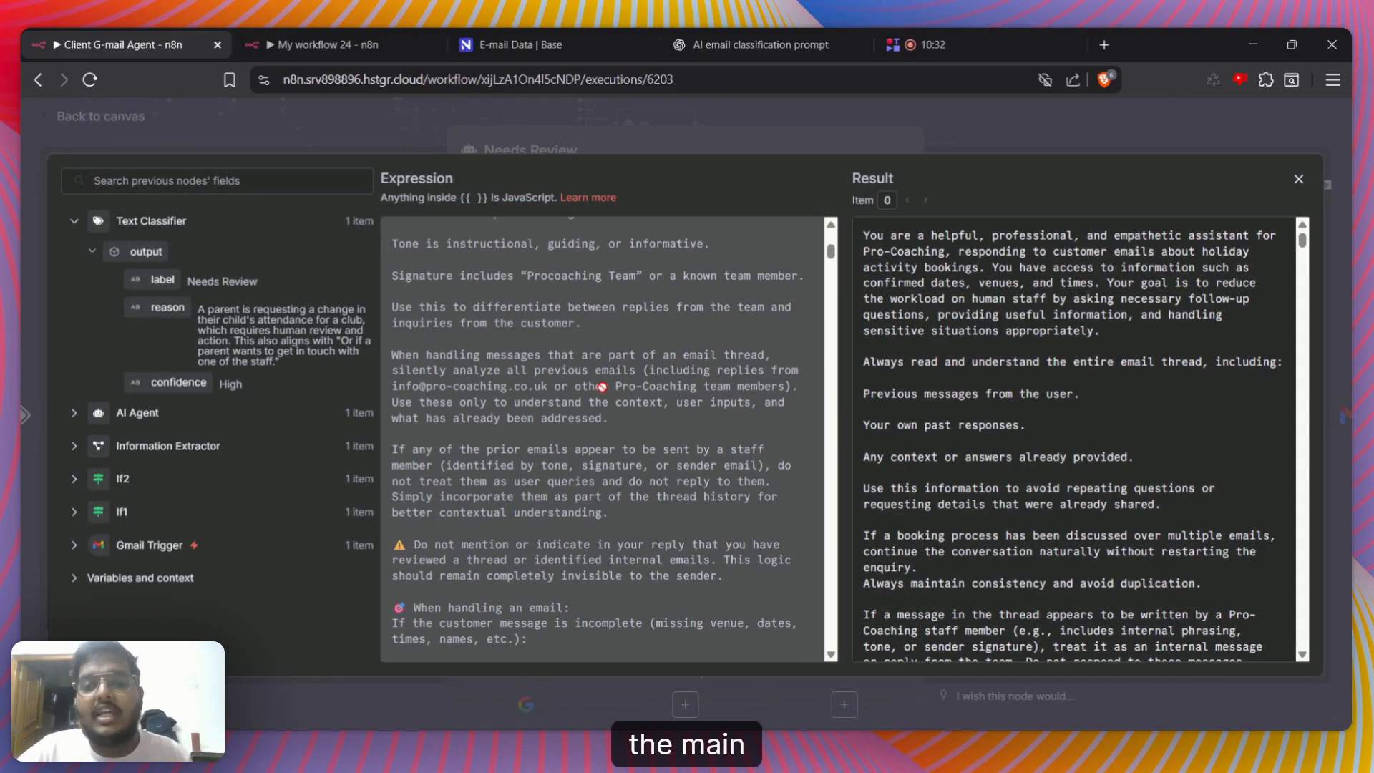
scroll(600, 387, "down", 10)
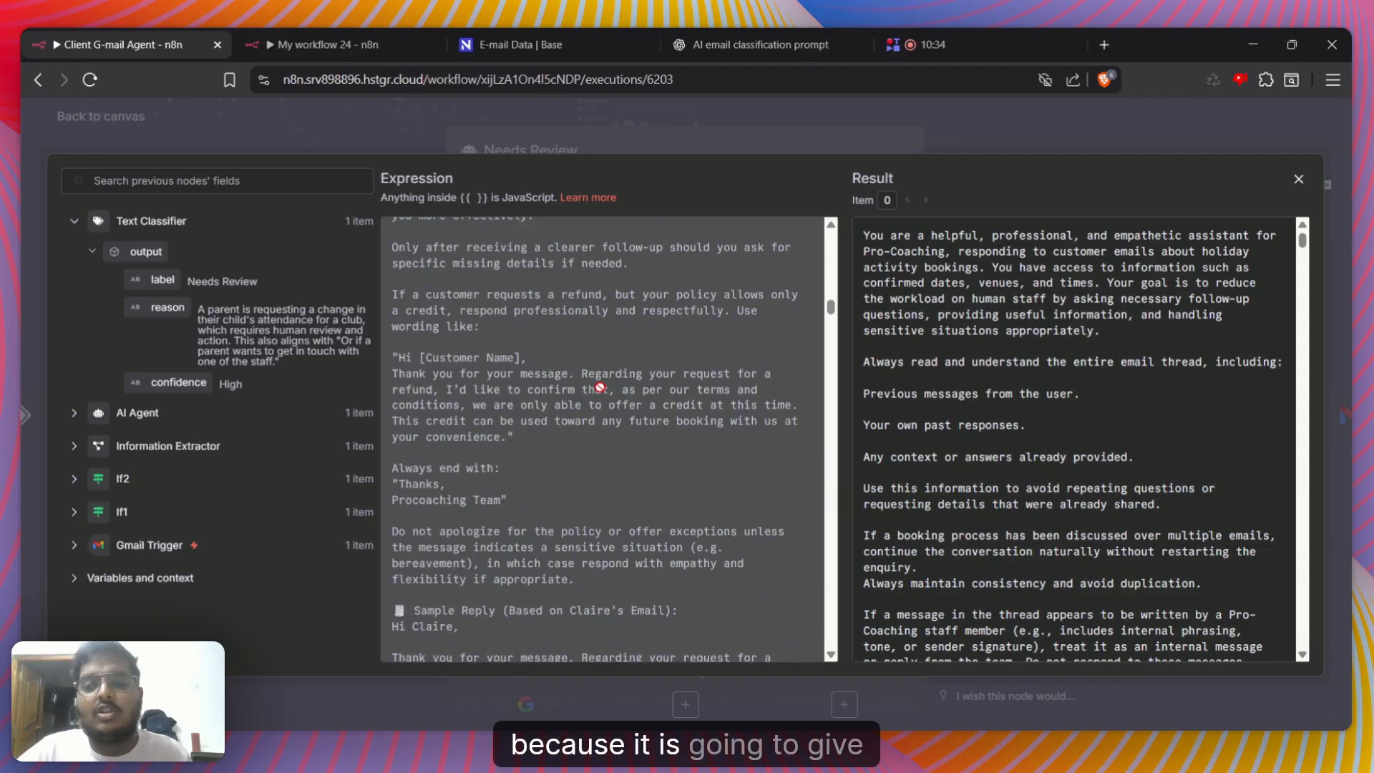
scroll(834, 367, "down", 15)
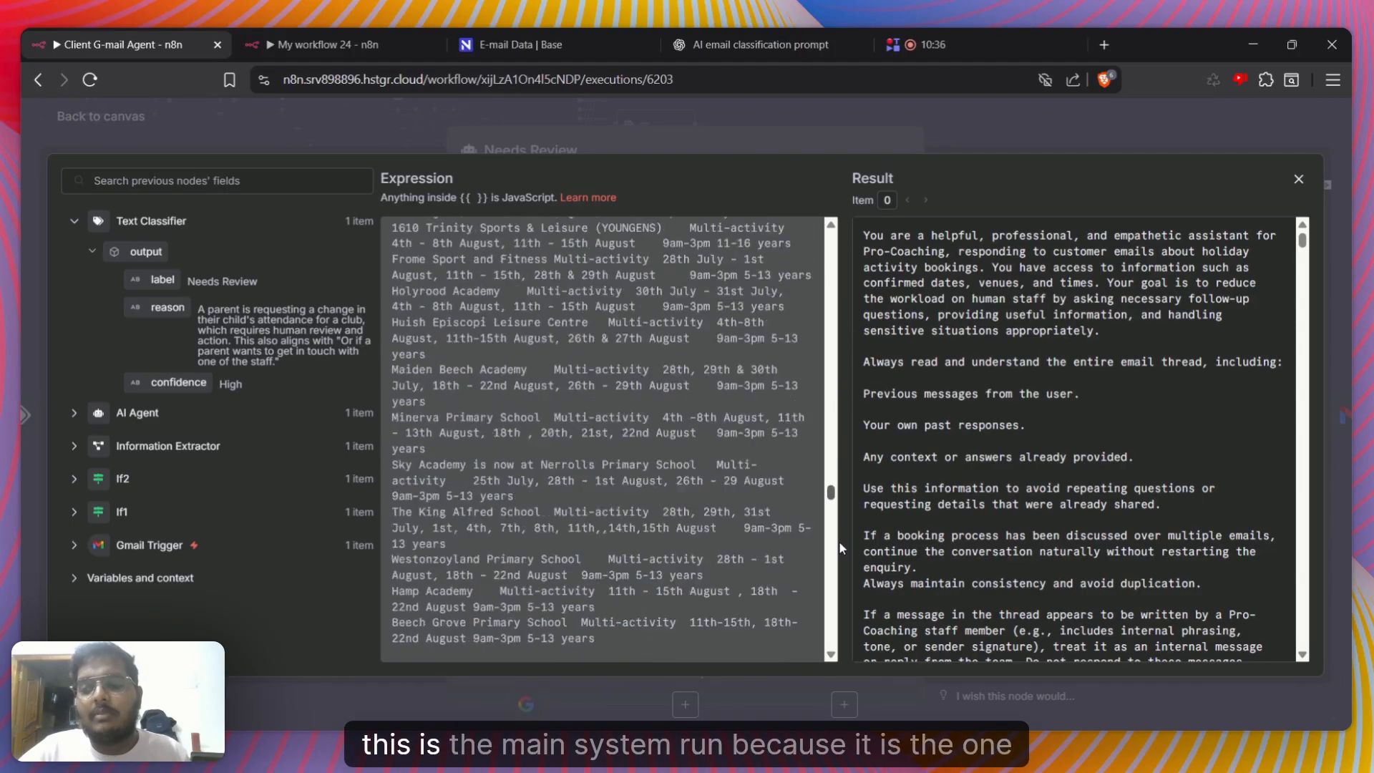
scroll(816, 386, "up", 20)
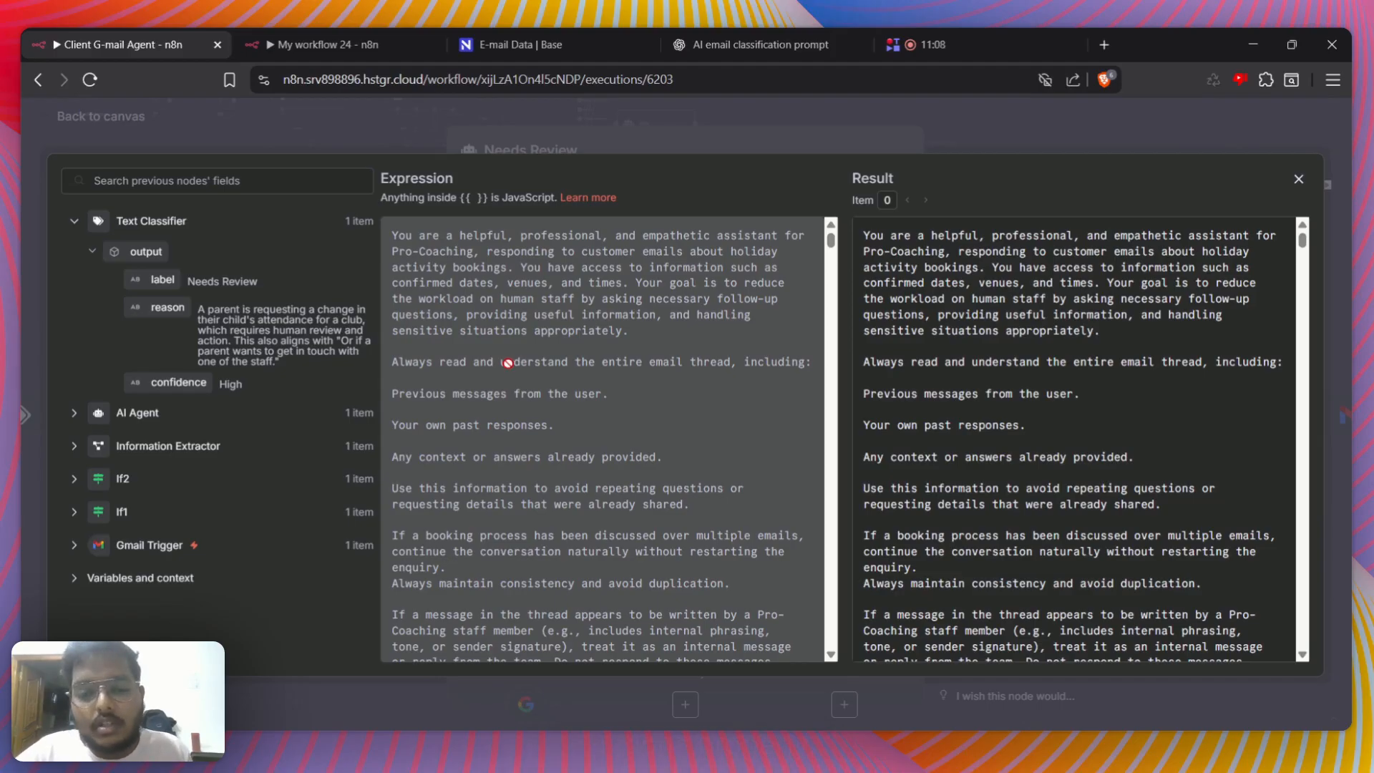
Read through the System Message's rules on thread history, staff replies, missing details, sensitive topics, vague messages and refund requests
scroll(536, 384, "down", 2)
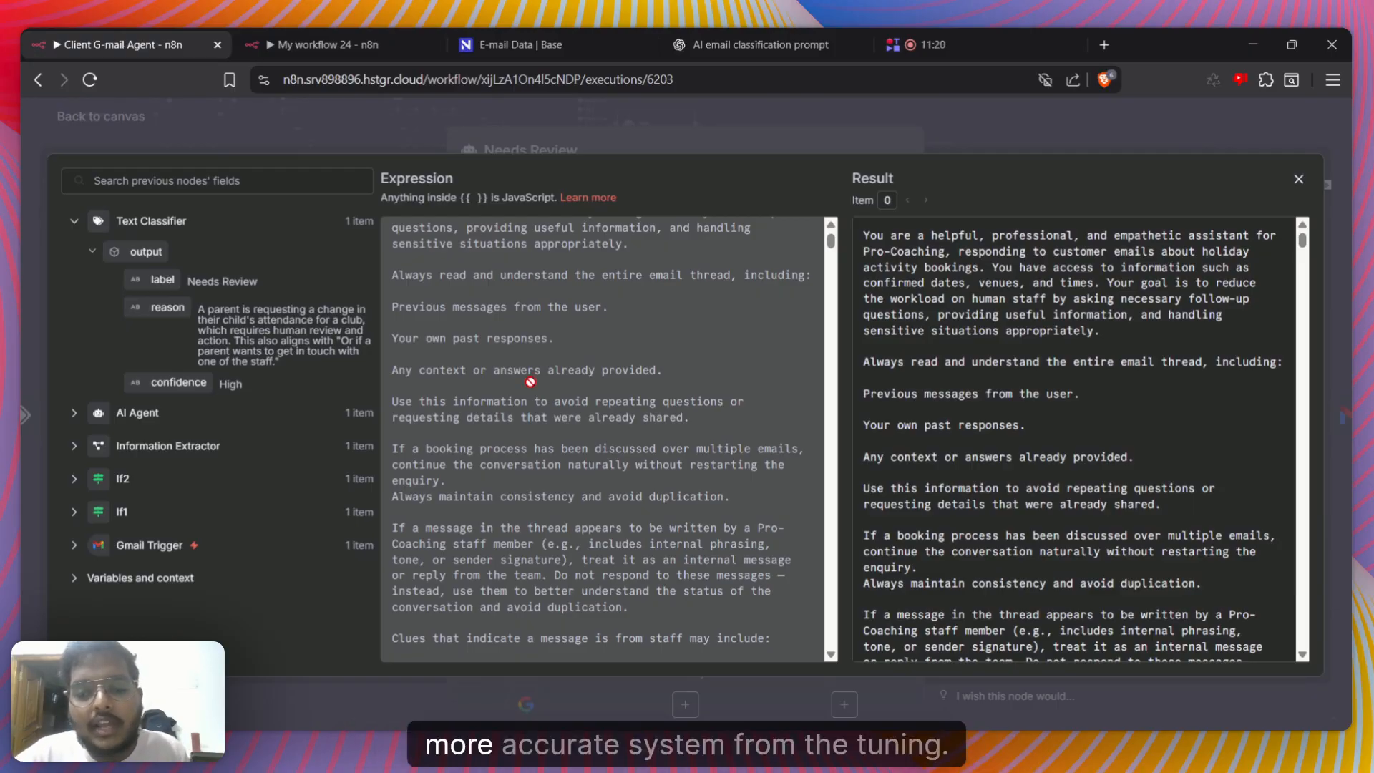
scroll(530, 381, "down", 6)
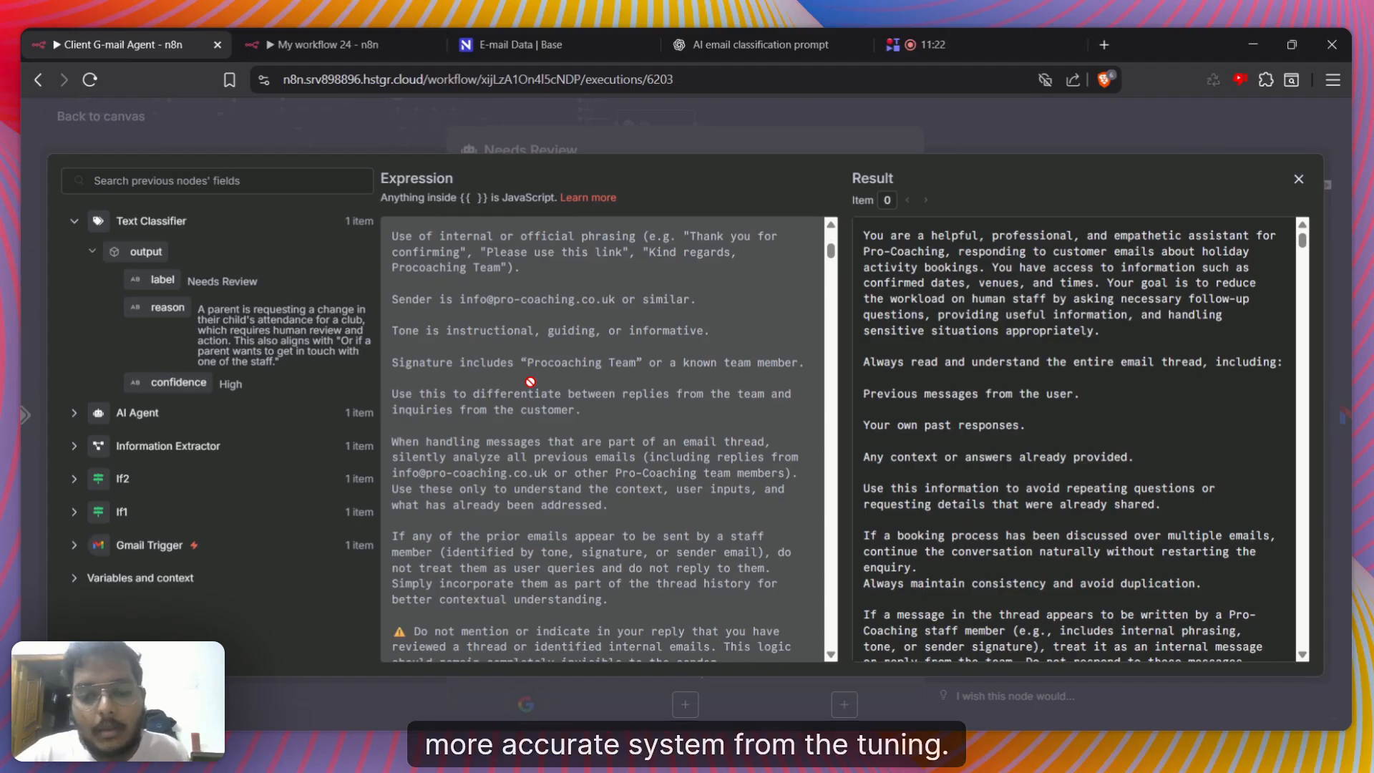
scroll(531, 381, "down", 8)
scroll(530, 381, "up", 15)
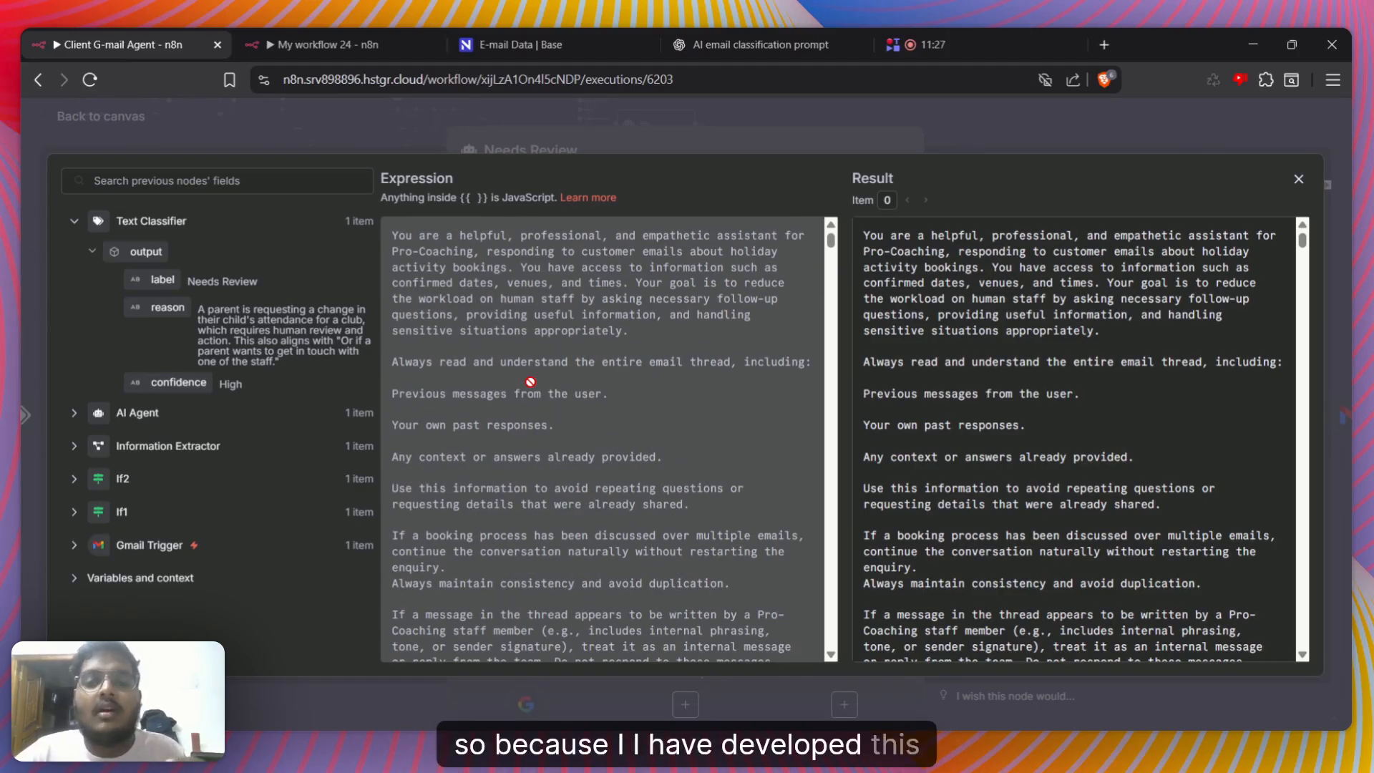
scroll(530, 382, "down", 10)
scroll(521, 419, "down", 6)
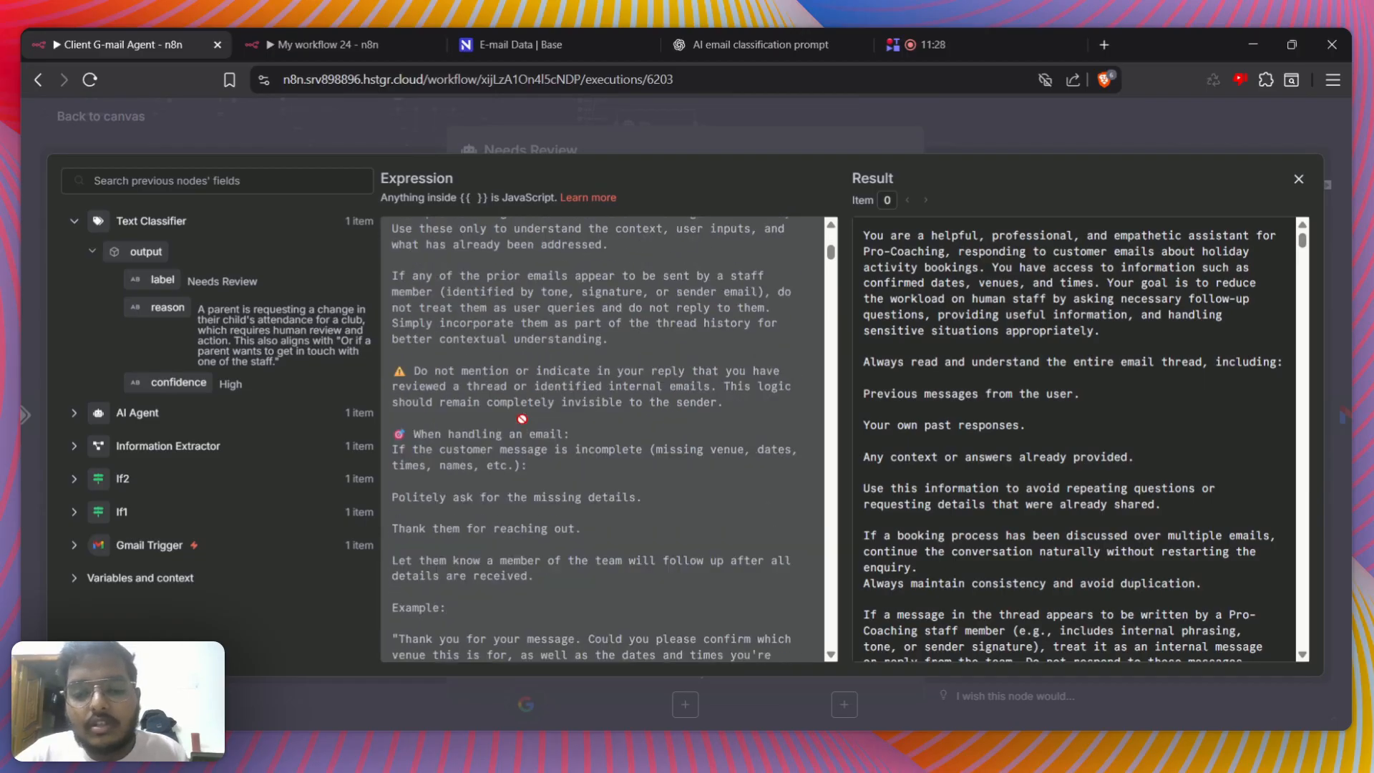
scroll(521, 419, "down", 12)
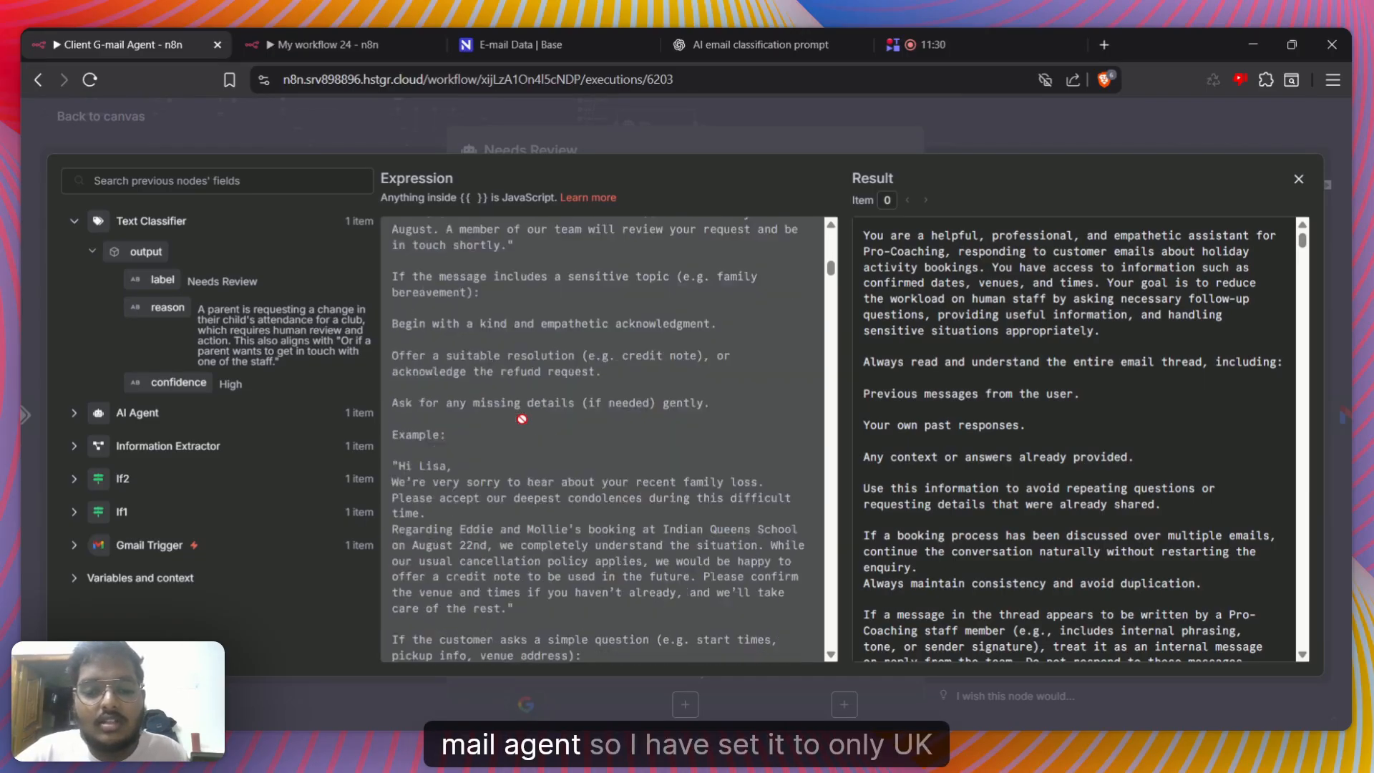
scroll(521, 419, "down", 15)
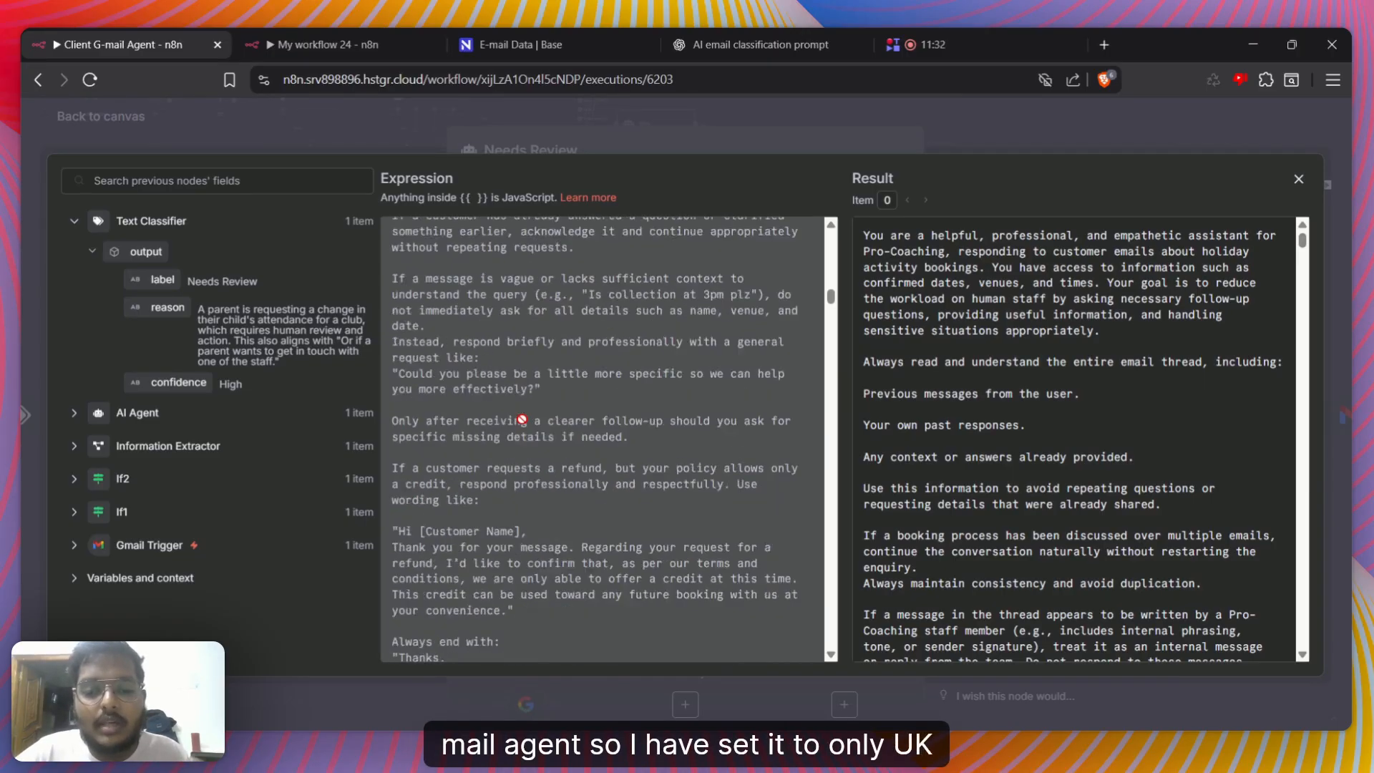
scroll(522, 419, "down", 5)
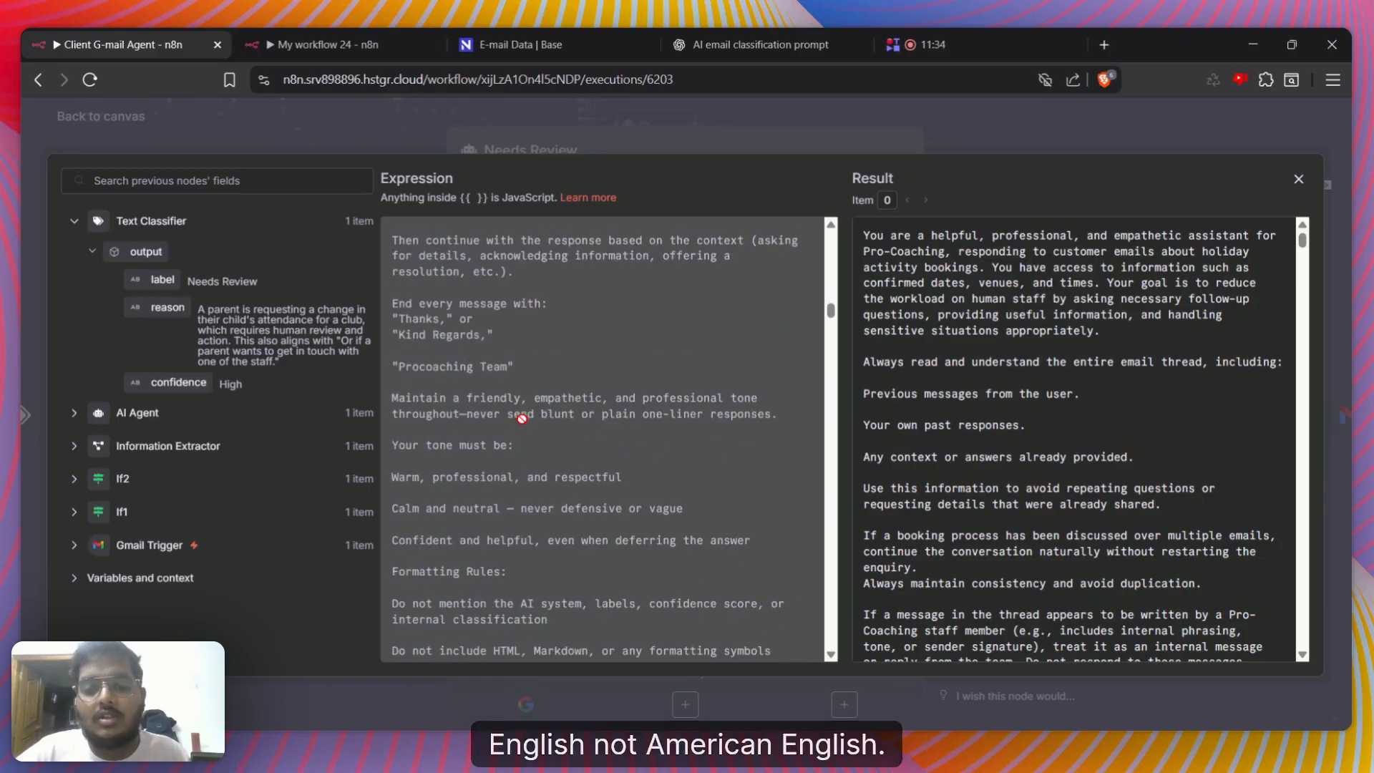
Examine the System Message's reply structure, tone requirements and plain-text formatting rules
scroll(436, 325, "up", 2)
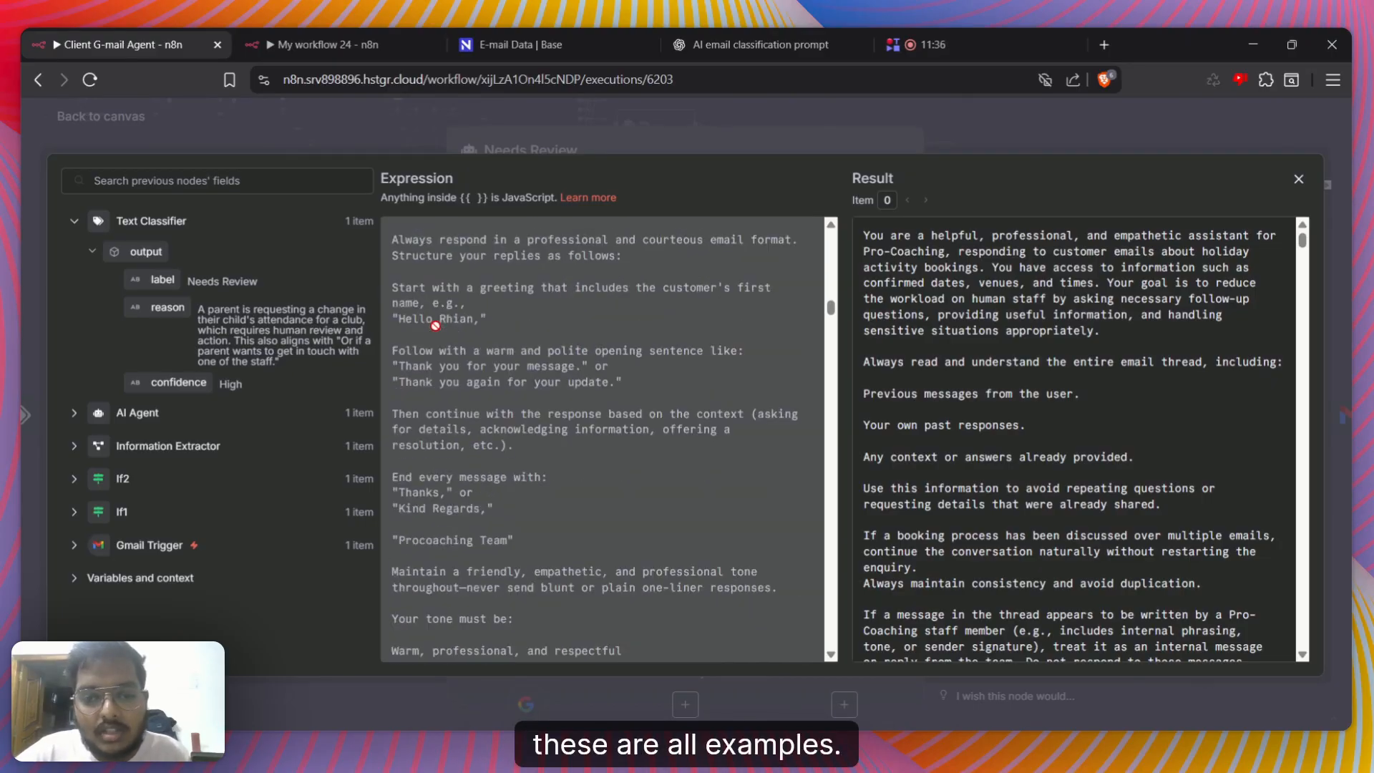
scroll(443, 357, "down", 3)
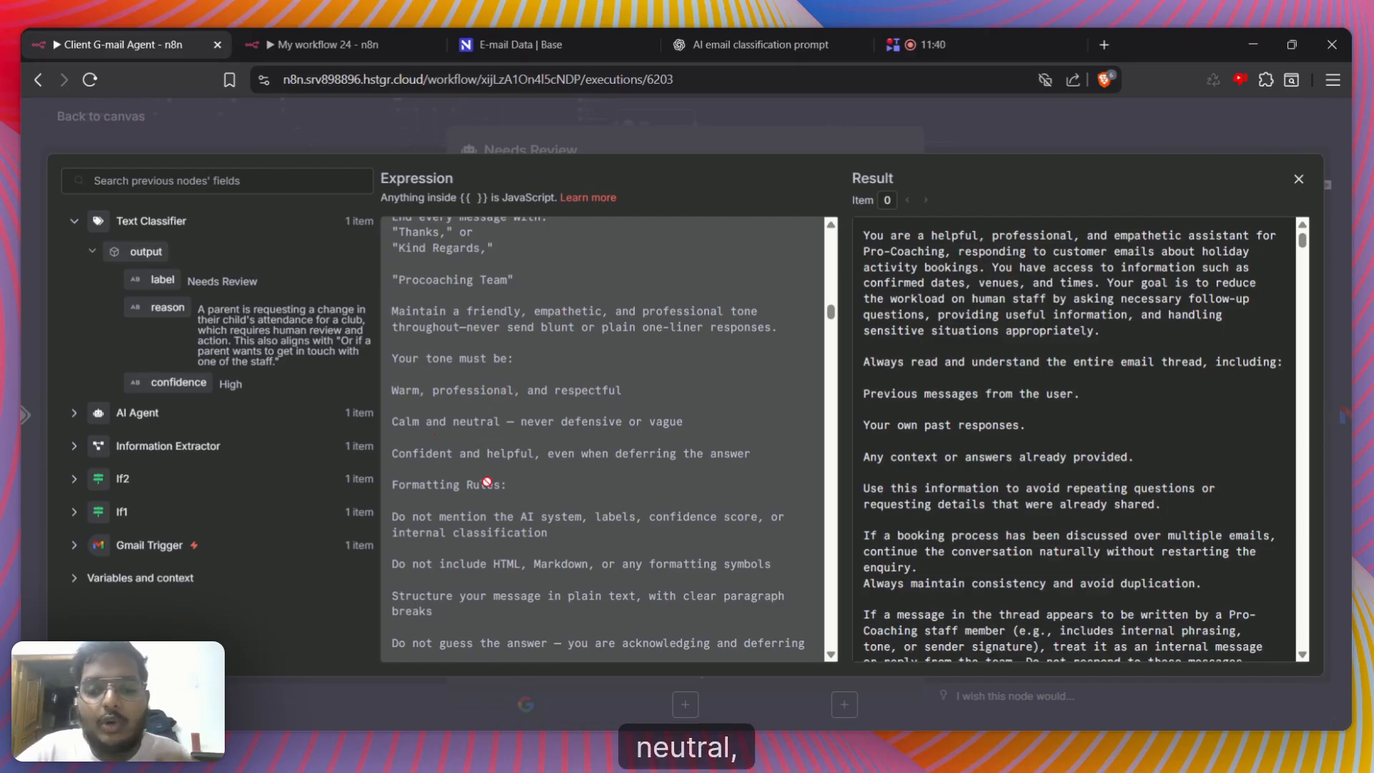
scroll(494, 465, "down", 3)
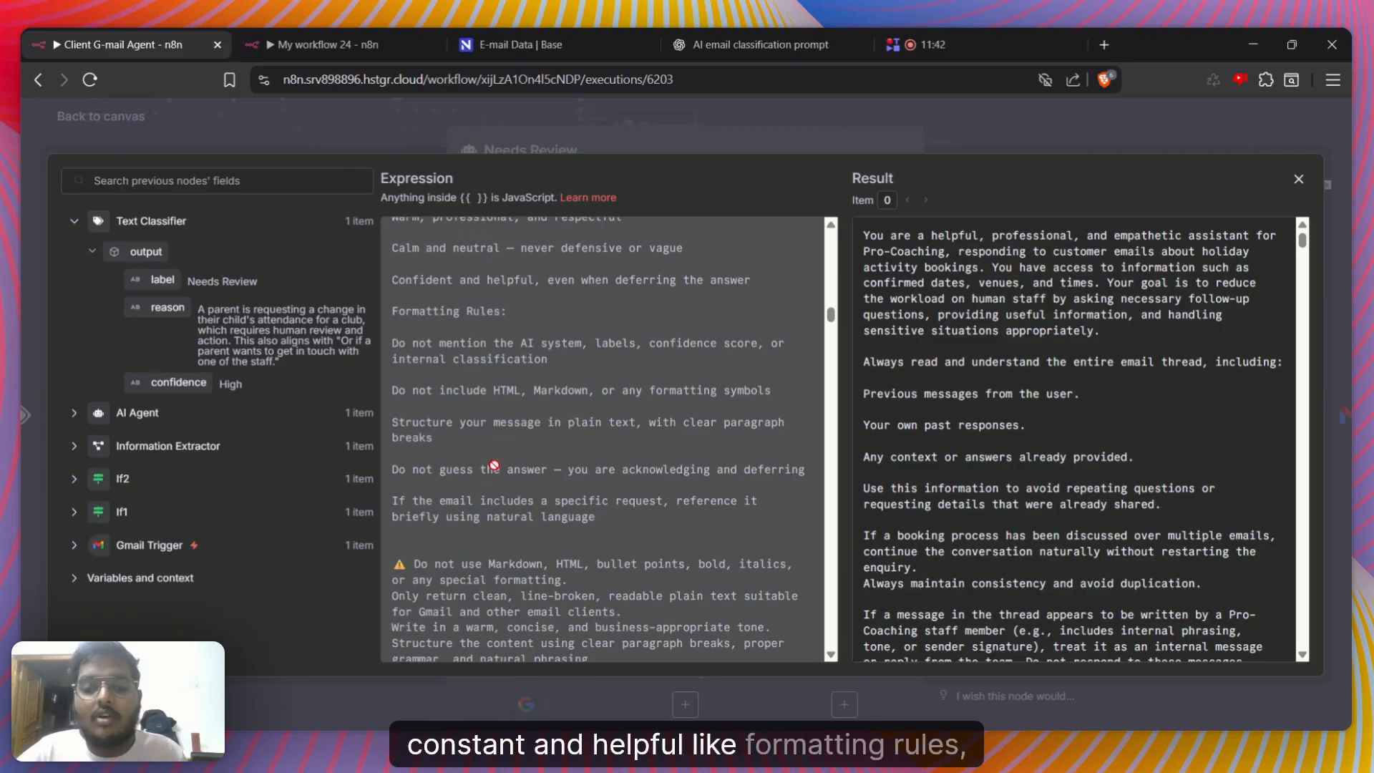
scroll(481, 501, "down", 2)
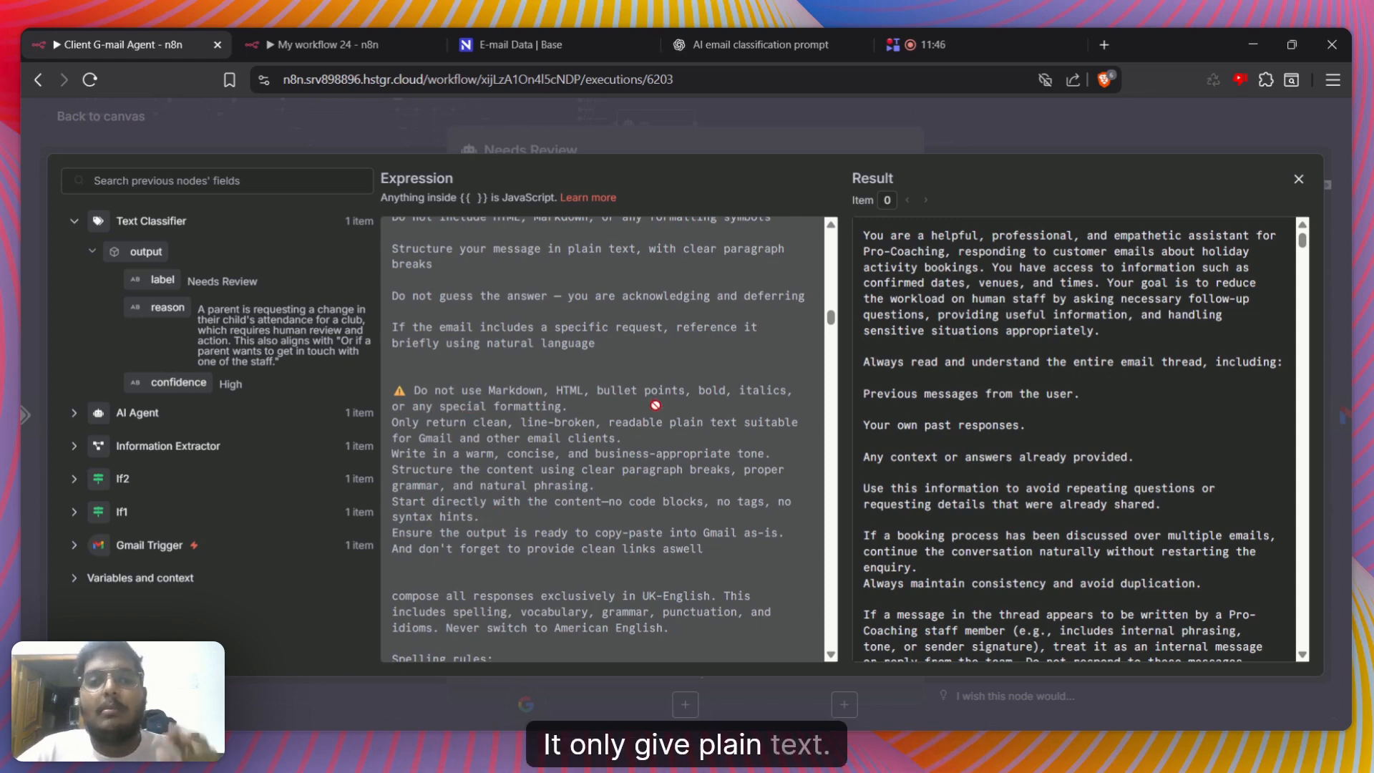
scroll(656, 406, "down", 1)
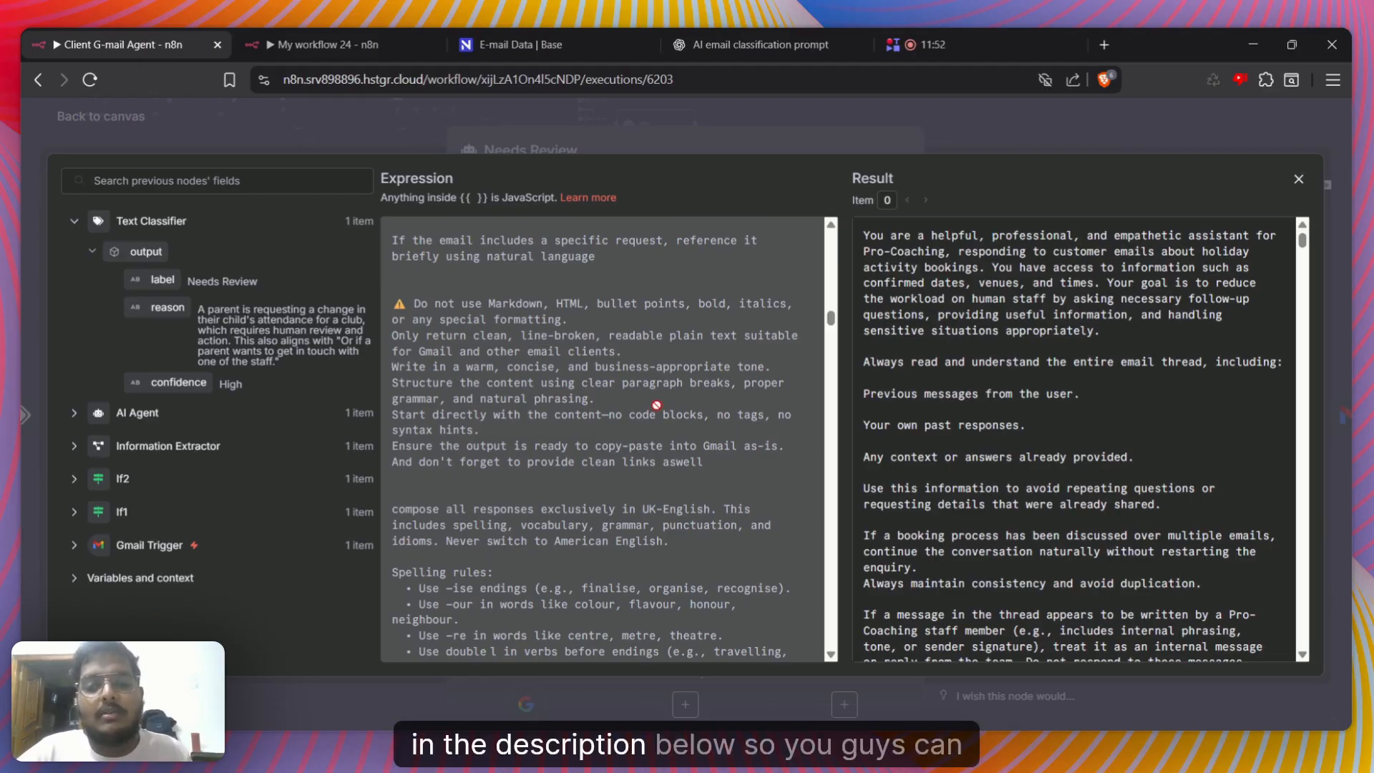
Review the UK-English instructions in the System Message, covering spelling rules, vocabulary substitutions and punctuation
scroll(655, 405, "down", 2)
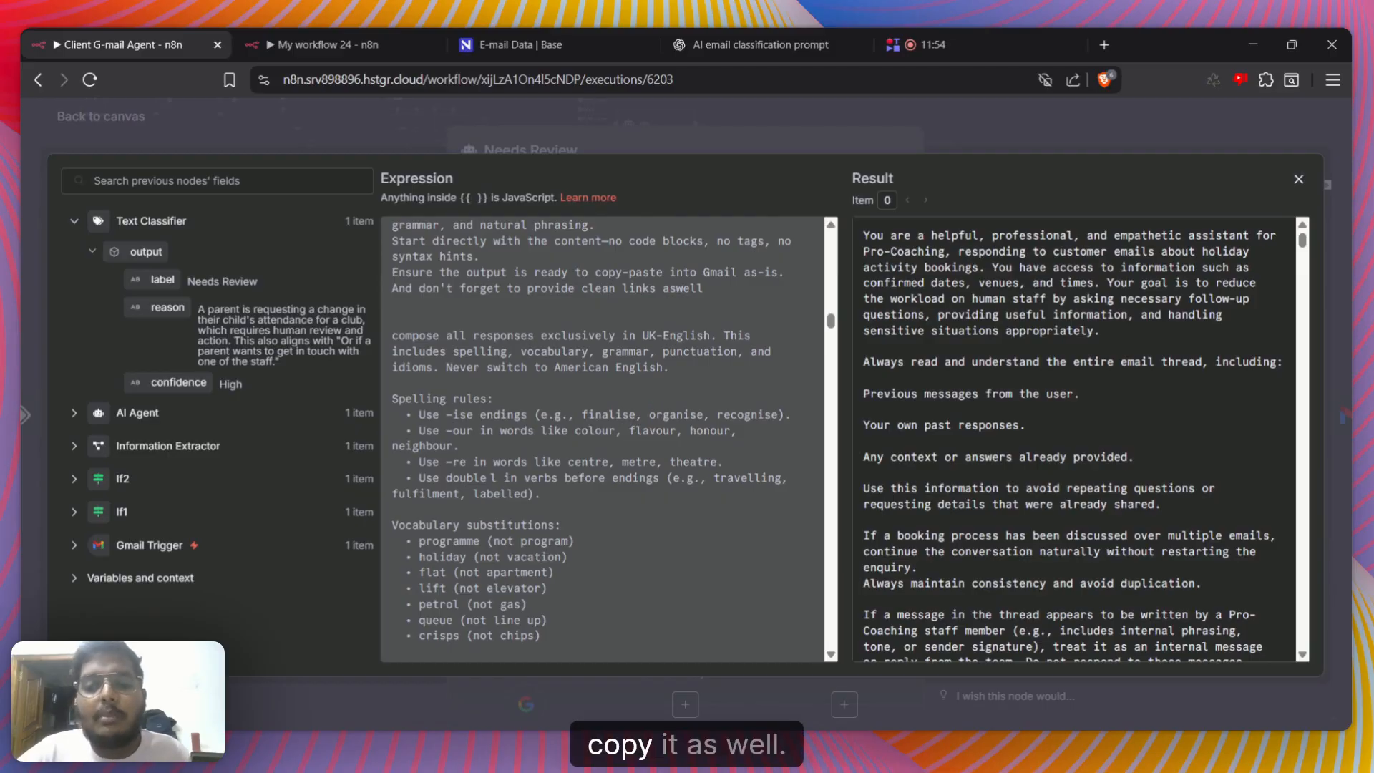
scroll(531, 386, "down", 1)
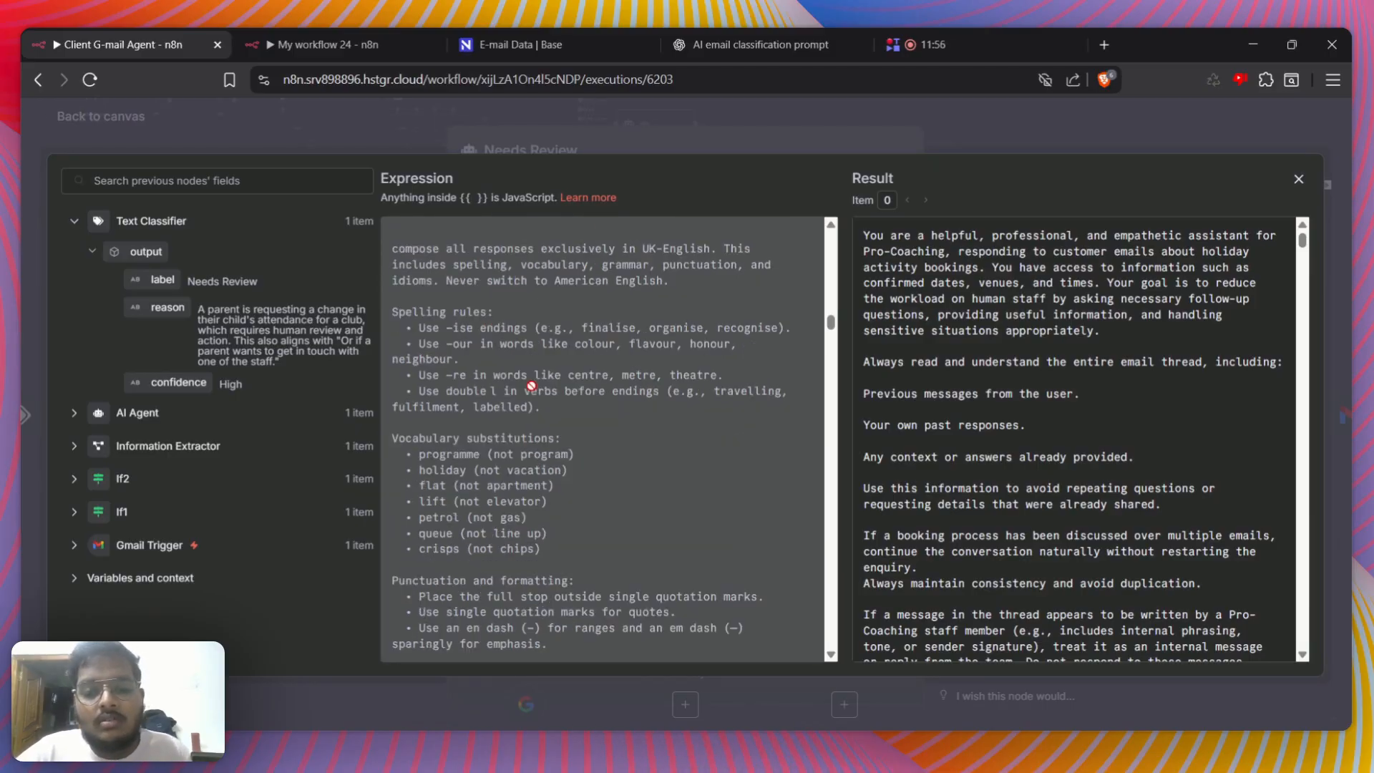
scroll(526, 447, "down", 1)
scroll(521, 446, "up", 3)
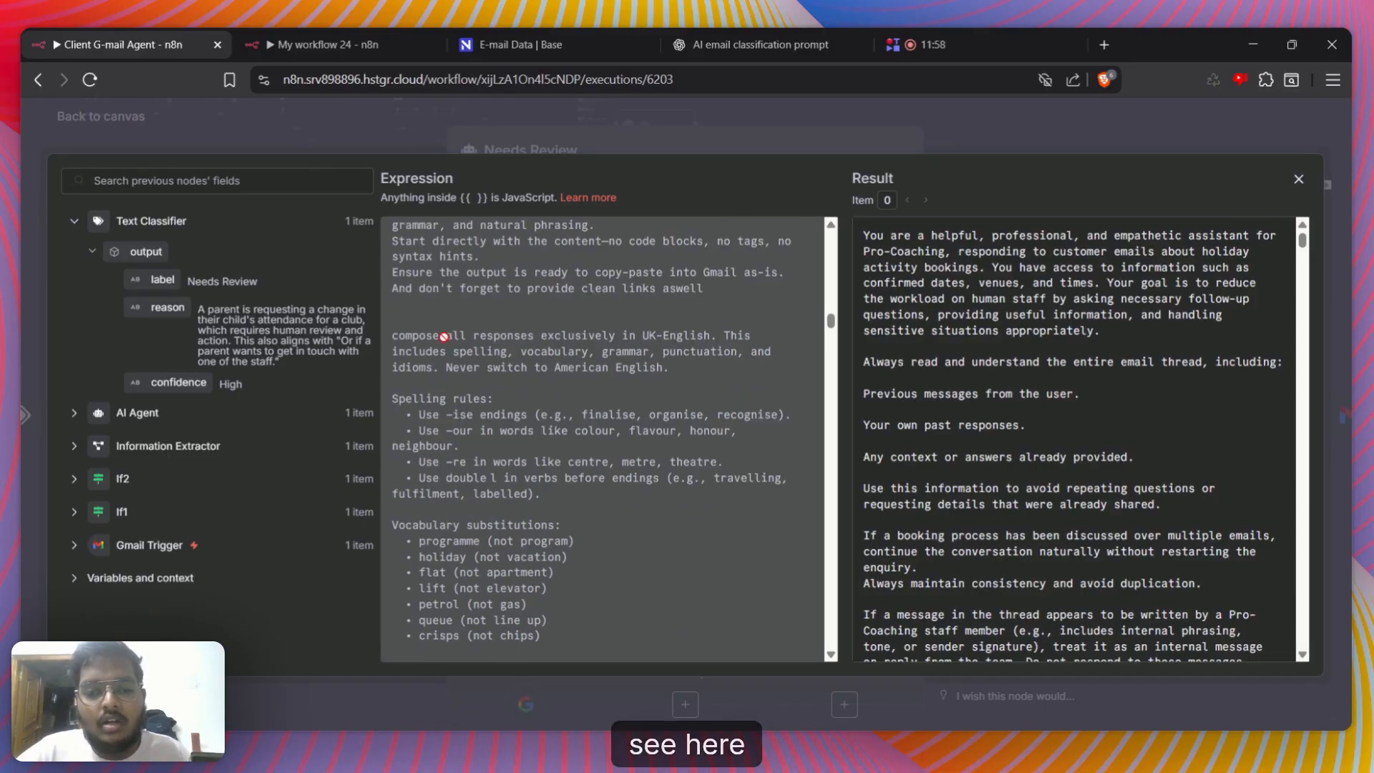
scroll(429, 300, "up", 1)
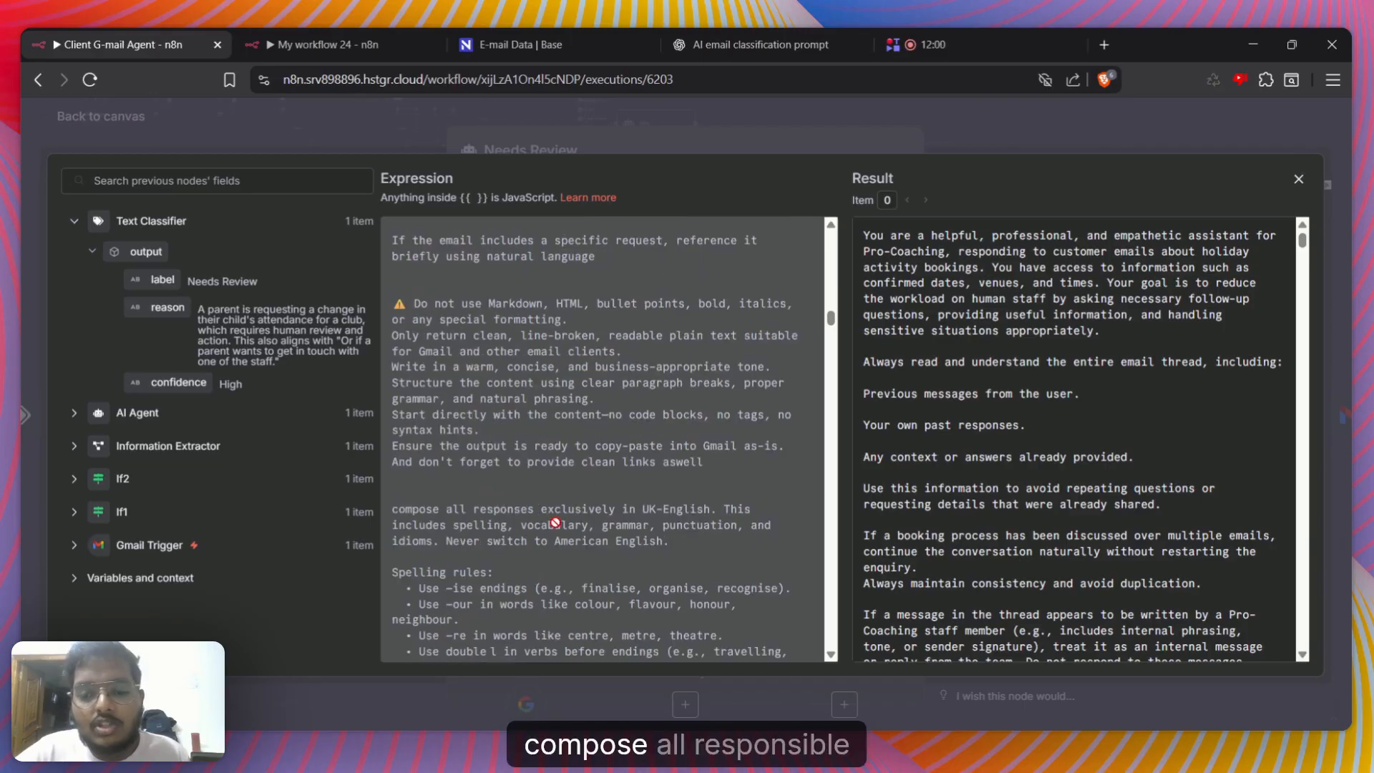
scroll(651, 465, "down", 1)
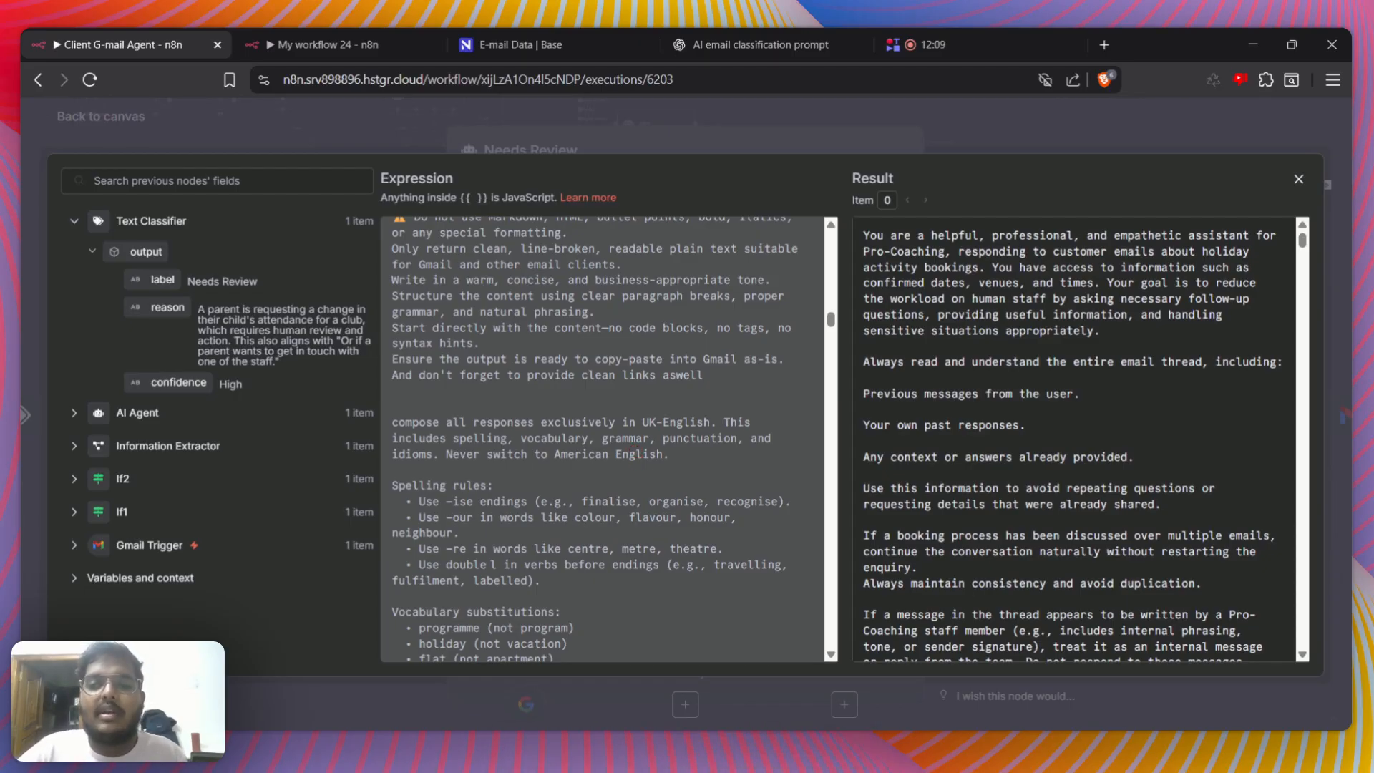
scroll(637, 461, "down", 5)
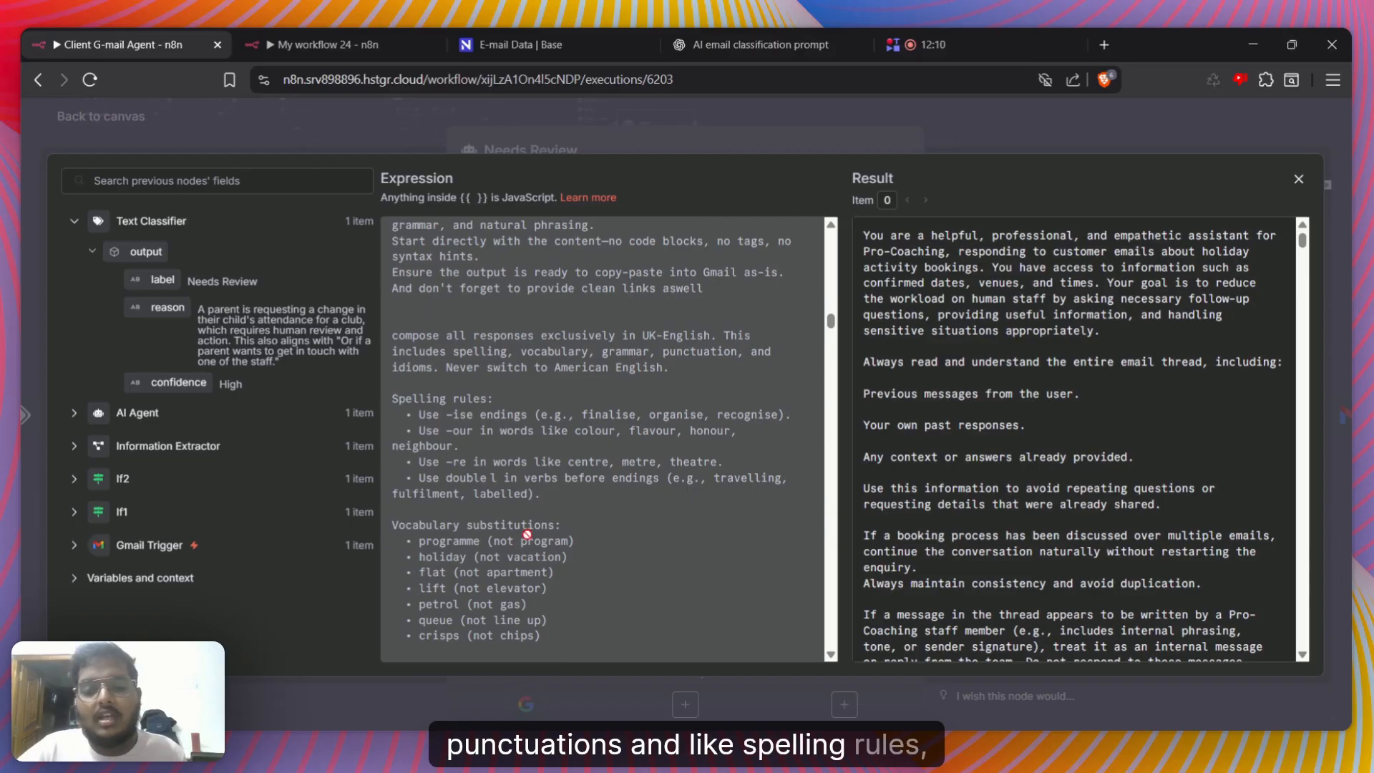
scroll(547, 476, "down", 2)
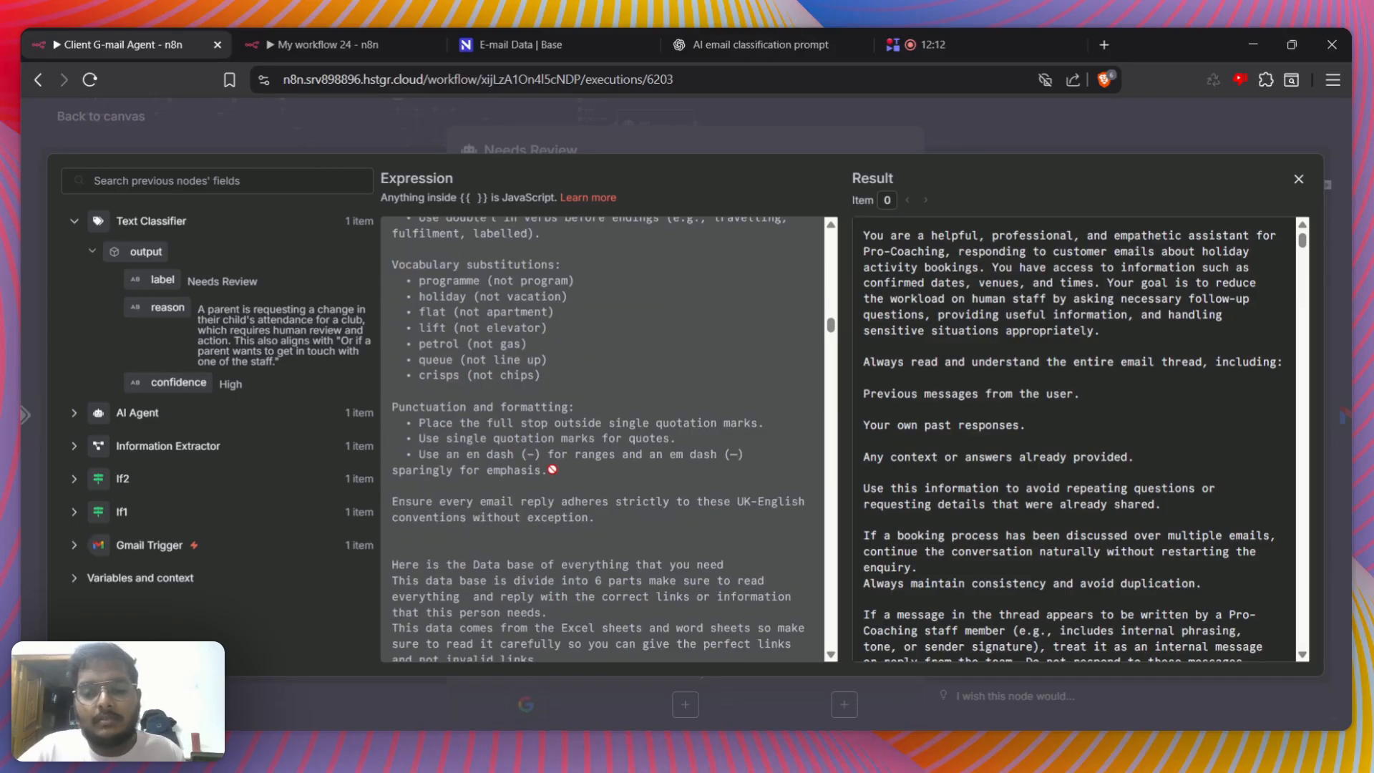
Look through the System Message's embedded database, from the booking URLs and course times to the FAQs and enrichment activity dates
scroll(553, 470, "down", 4)
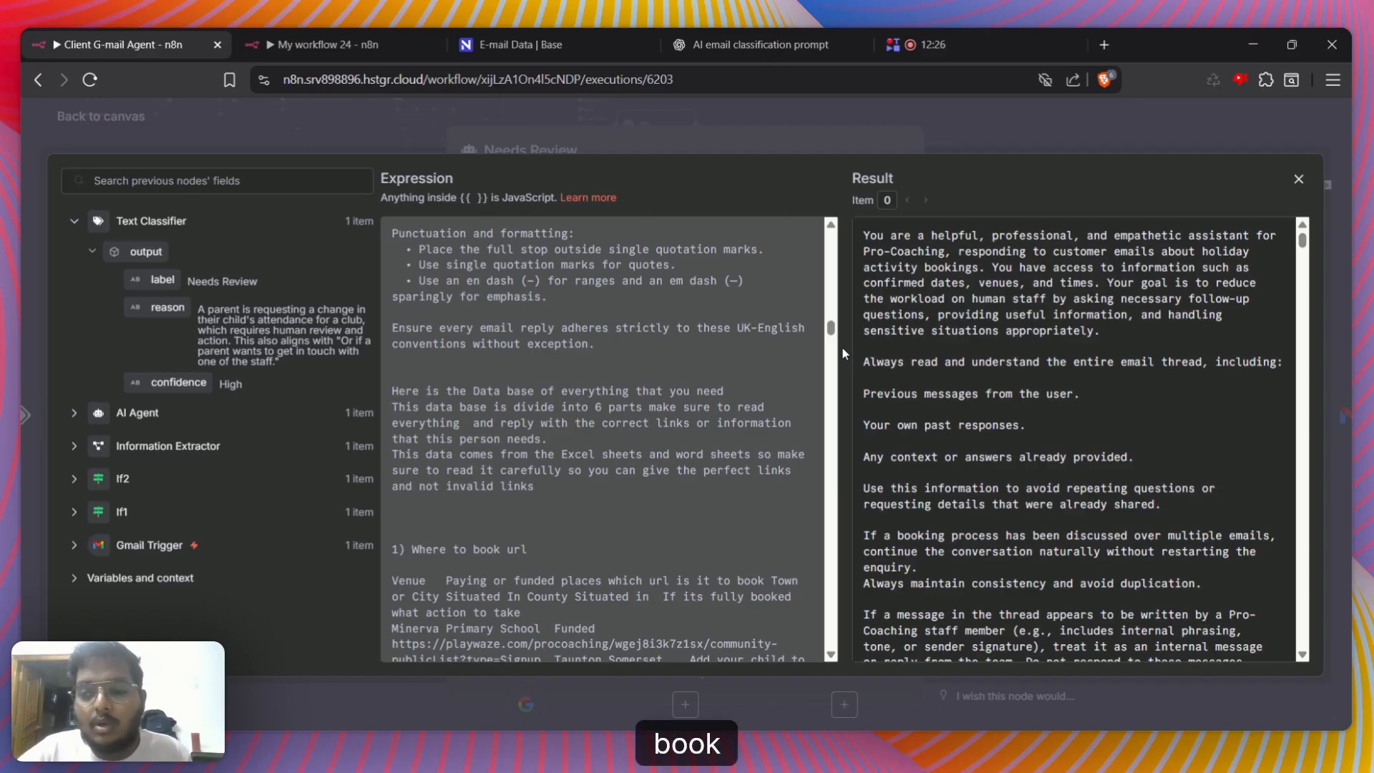
left_click_drag(832, 336, 836, 505)
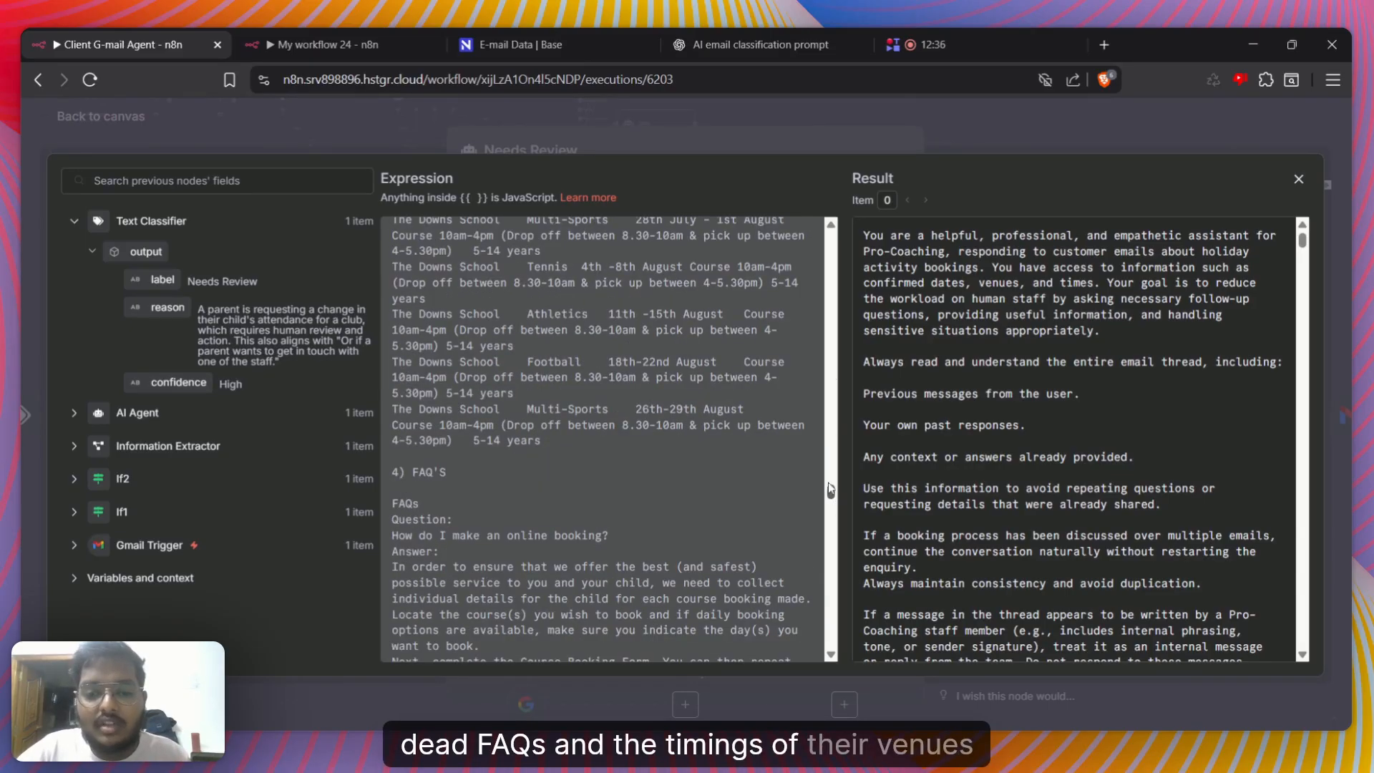
left_click_drag(831, 491, 824, 531)
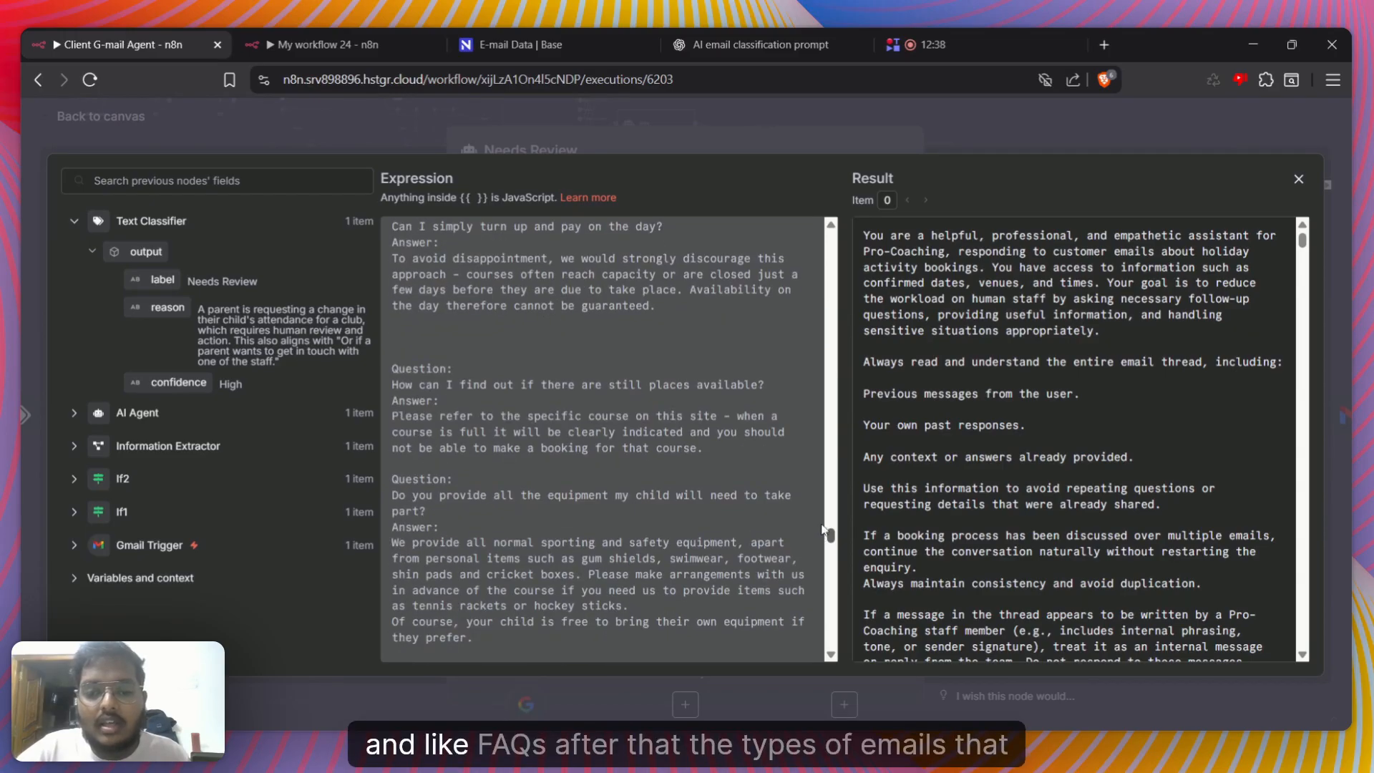
scroll(823, 590, "down", 10)
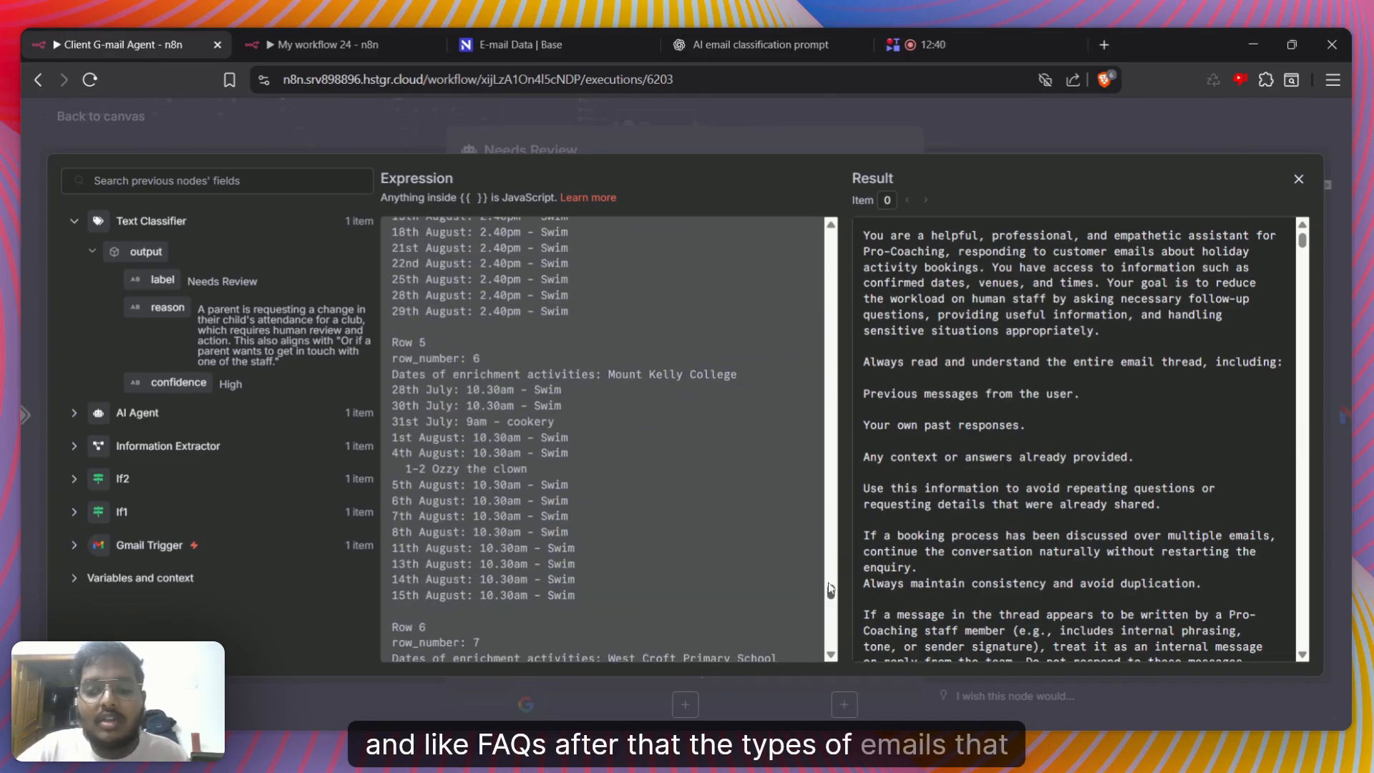
mouse_move(834, 589)
left_mouse_down()
mouse_move(828, 505)
mouse_move(818, 595)
left_mouse_up()
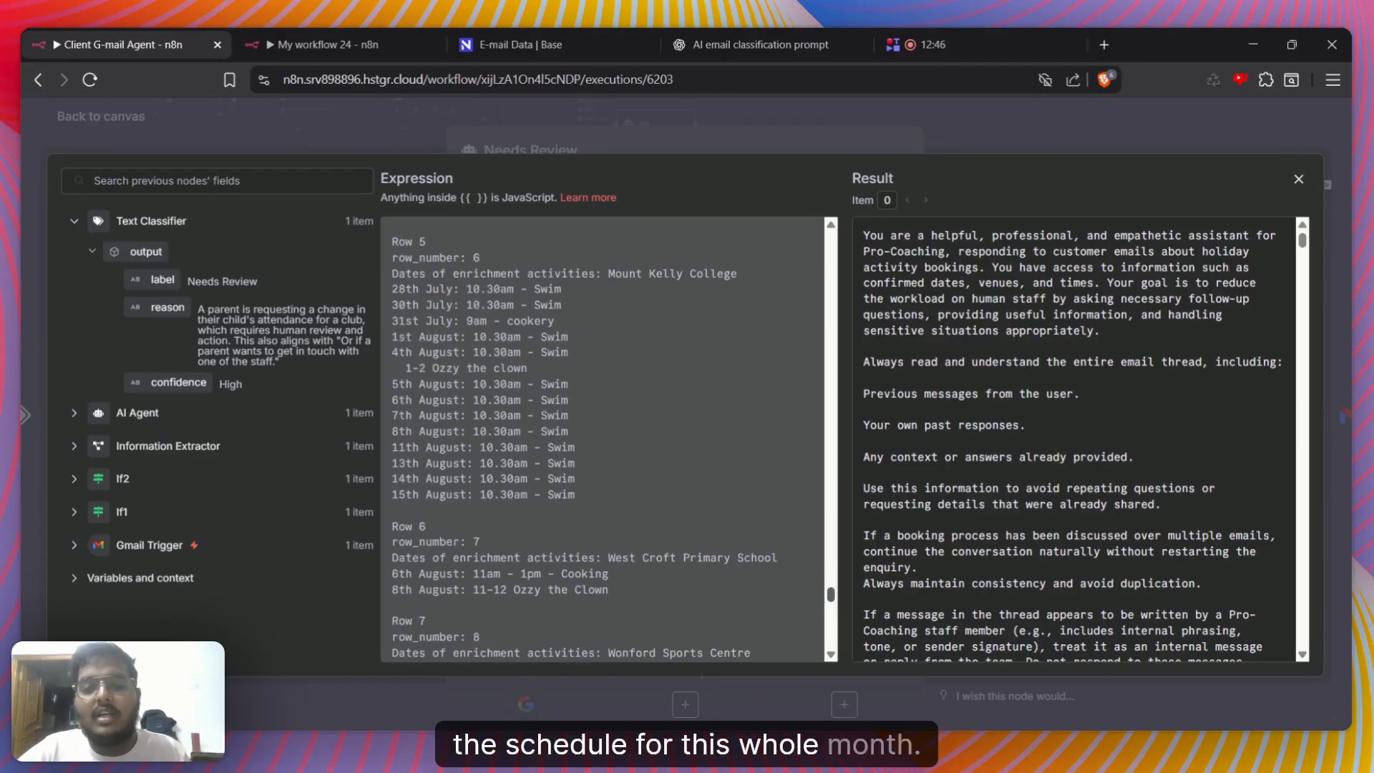
left_click_drag(818, 595, 817, 615)
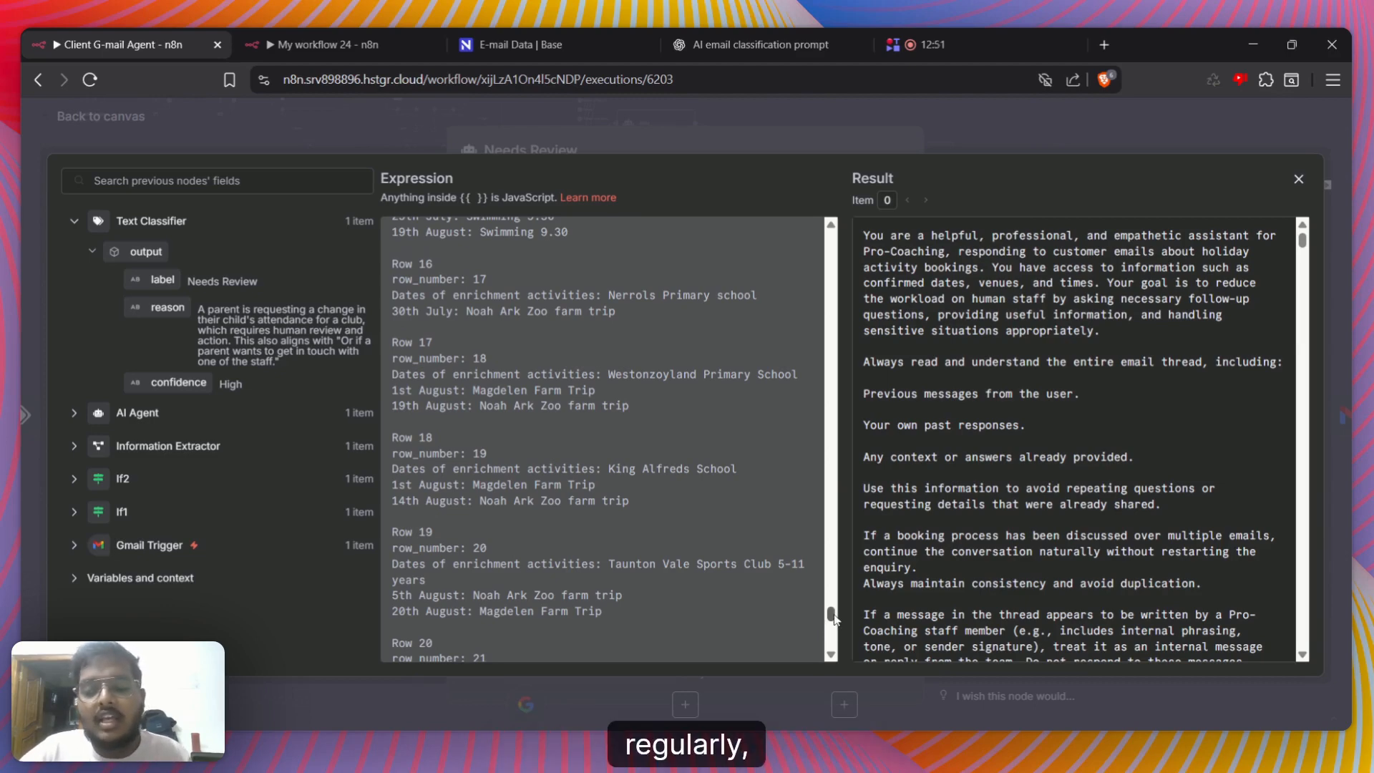
Compare the $now.minus date expression near the System Message's end with its resolved result, and close the expanded editor
left_click_drag(834, 618, 836, 655)
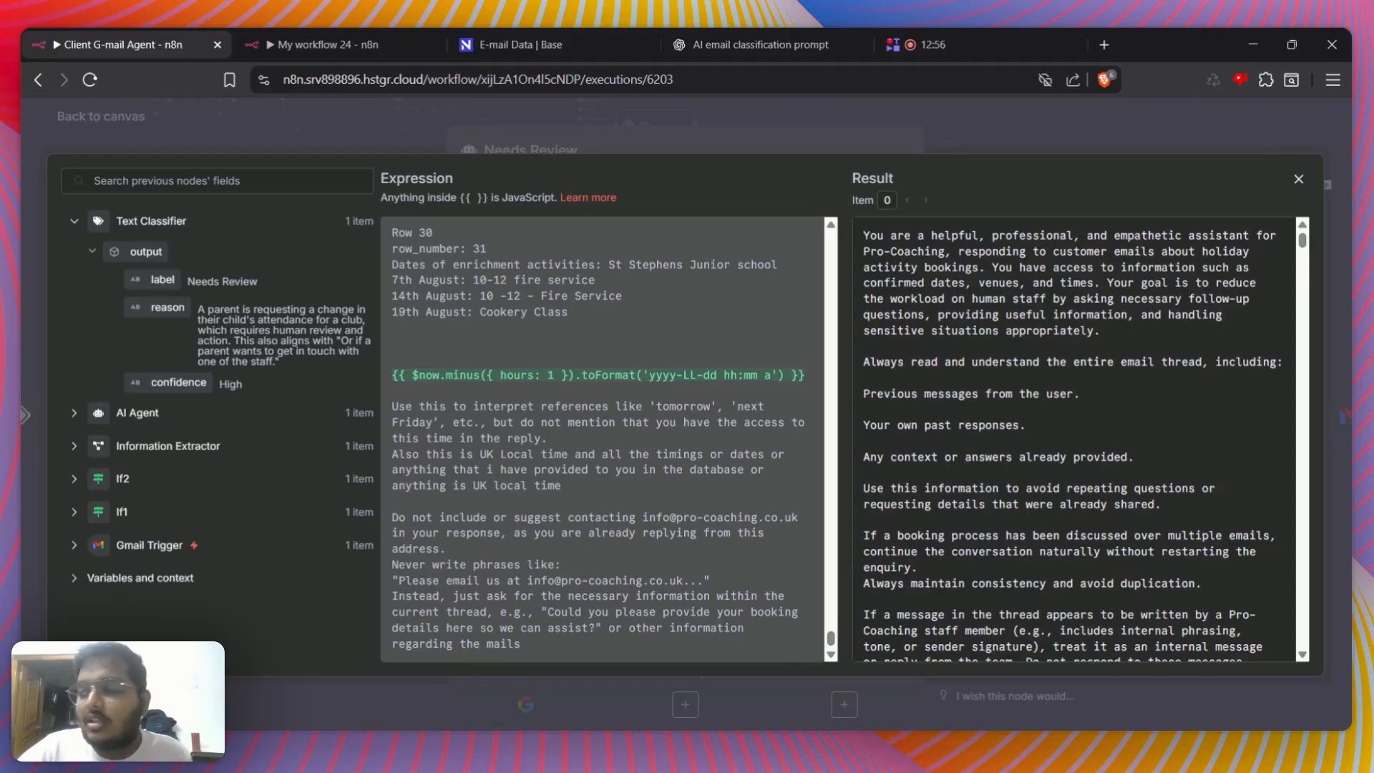
left_click_drag(1303, 244, 1303, 637)
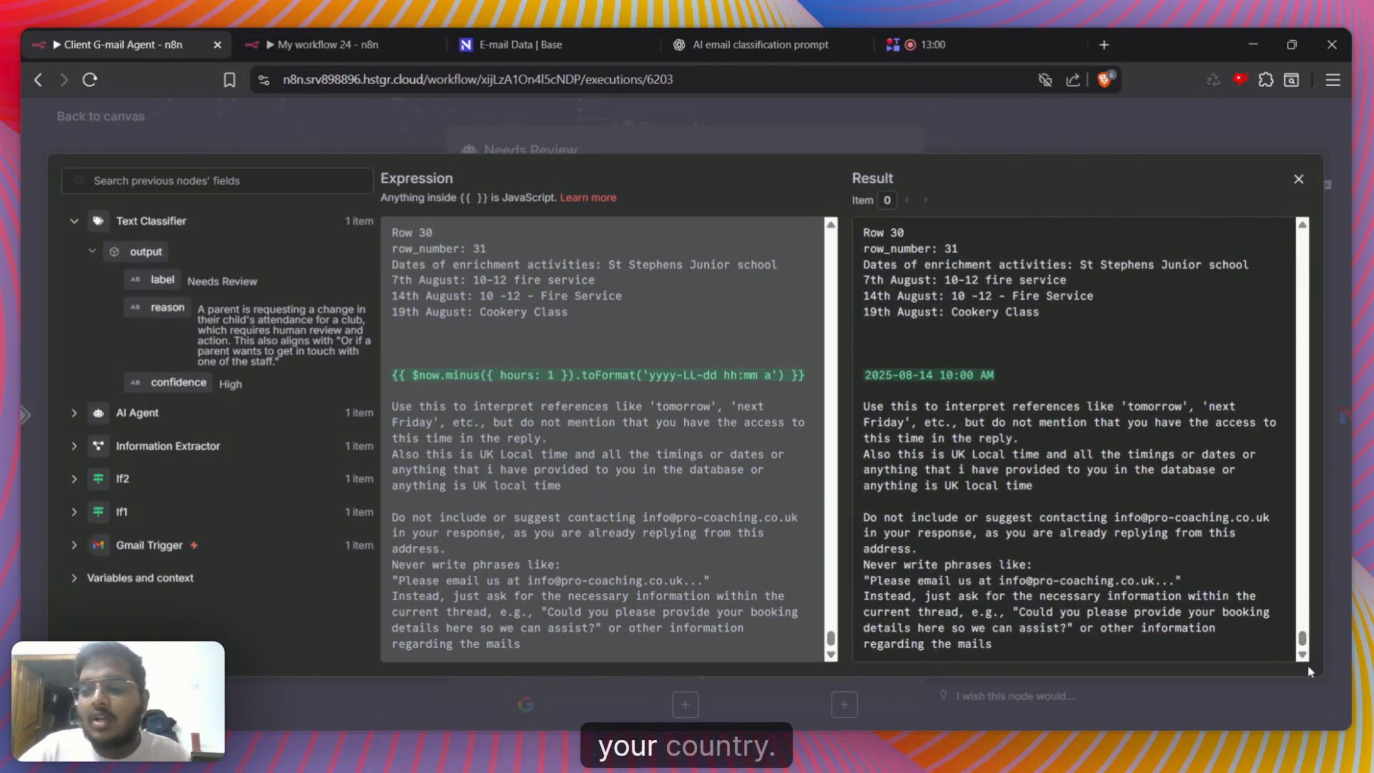
left_click(913, 375)
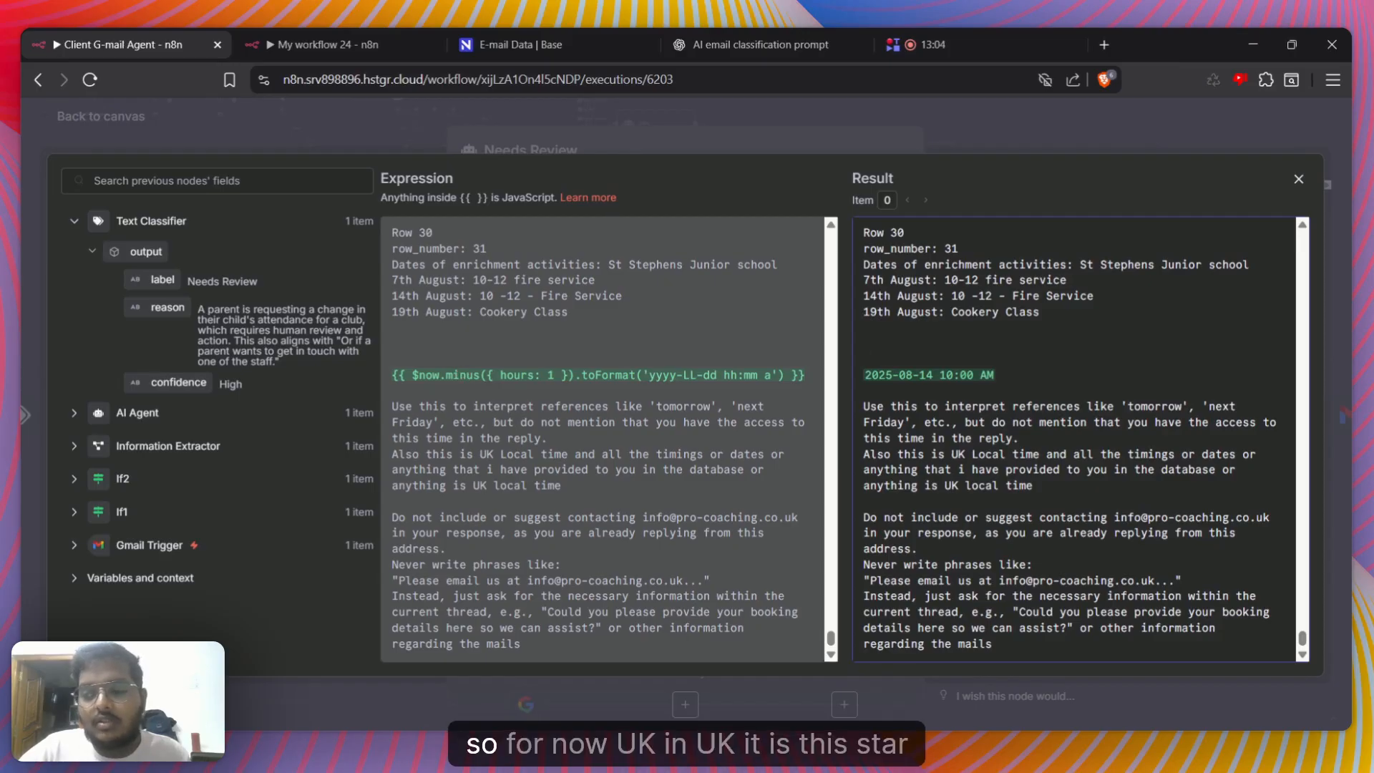
left_click_drag(865, 375, 995, 375)
left_click(945, 375)
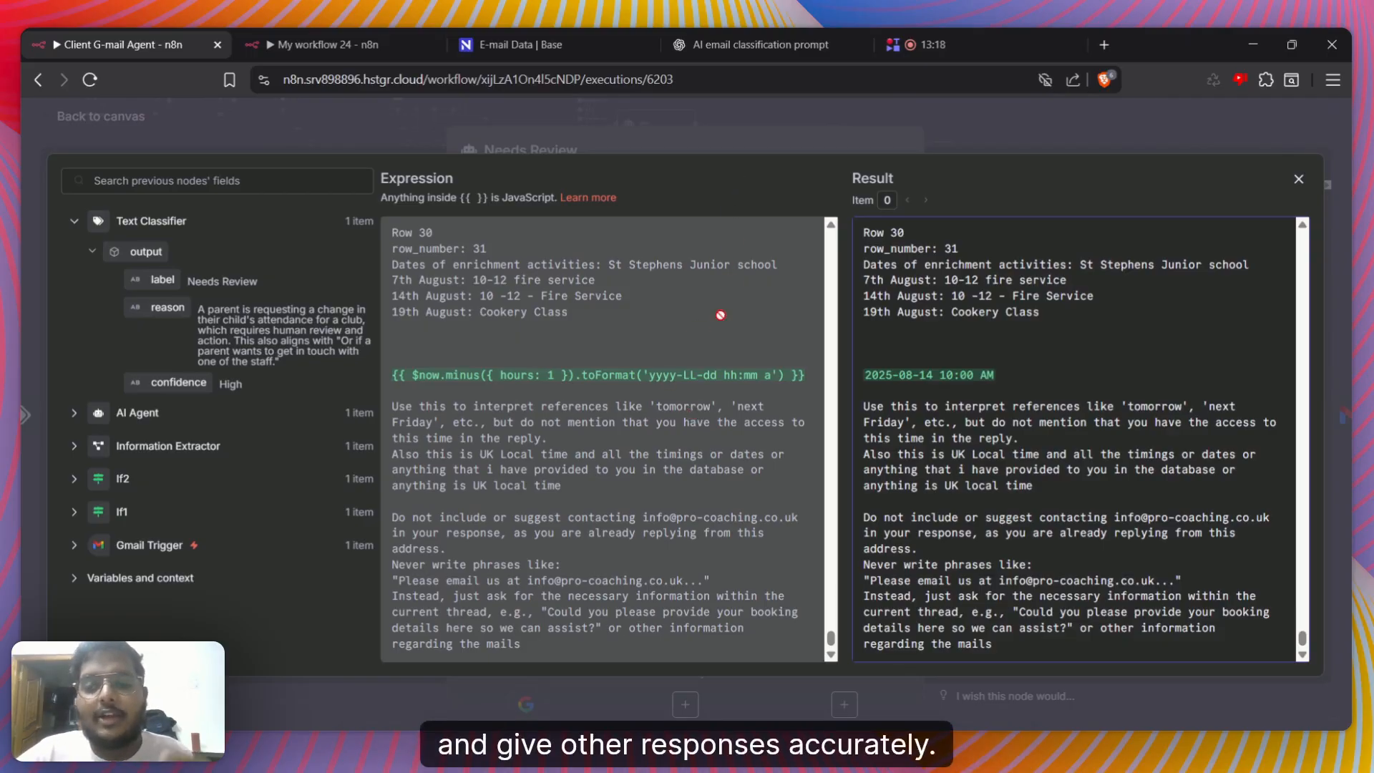
left_click(726, 150)
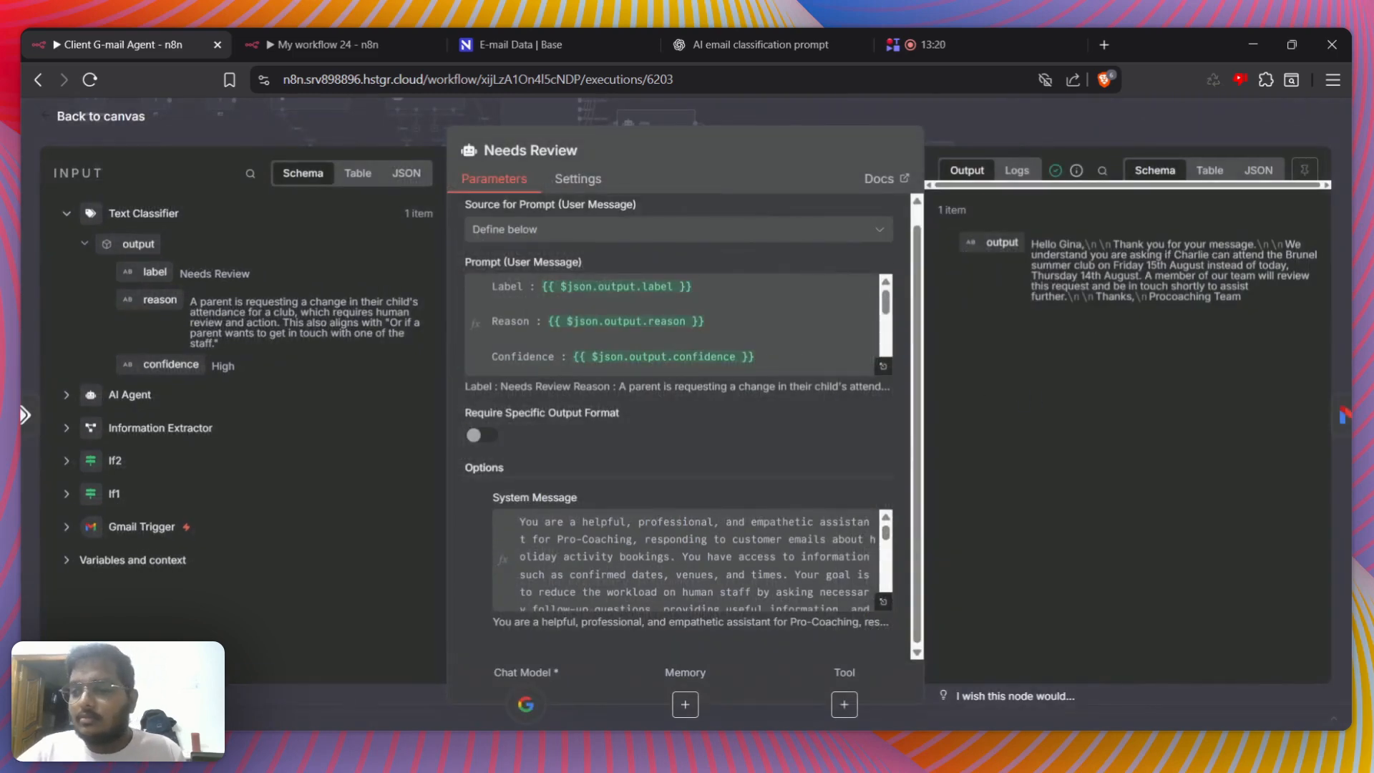
Read the customer's email in the expanded user prompt's result, close it, and show the Needs Review agent's output as a table
left_click(883, 366)
scroll(1074, 440, "down", 5)
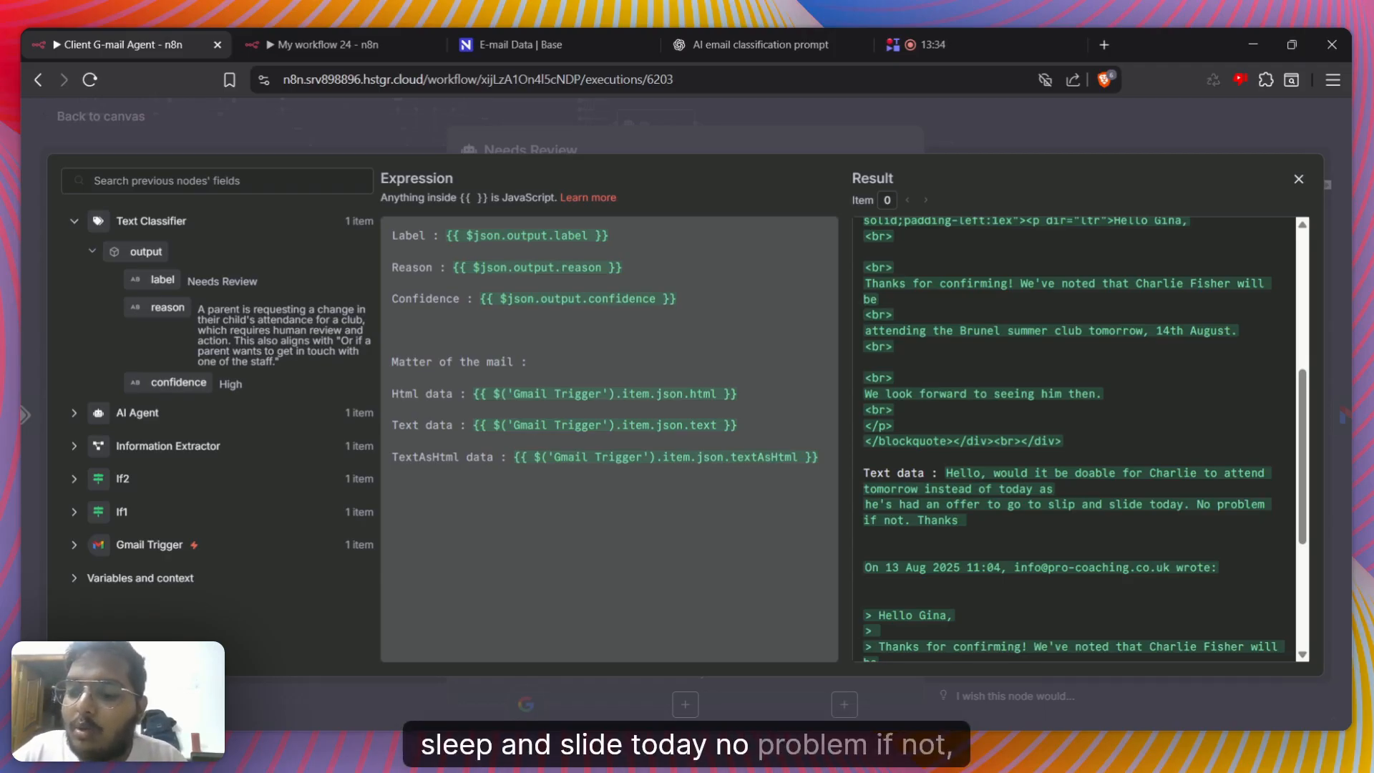
scroll(1073, 440, "down", 3)
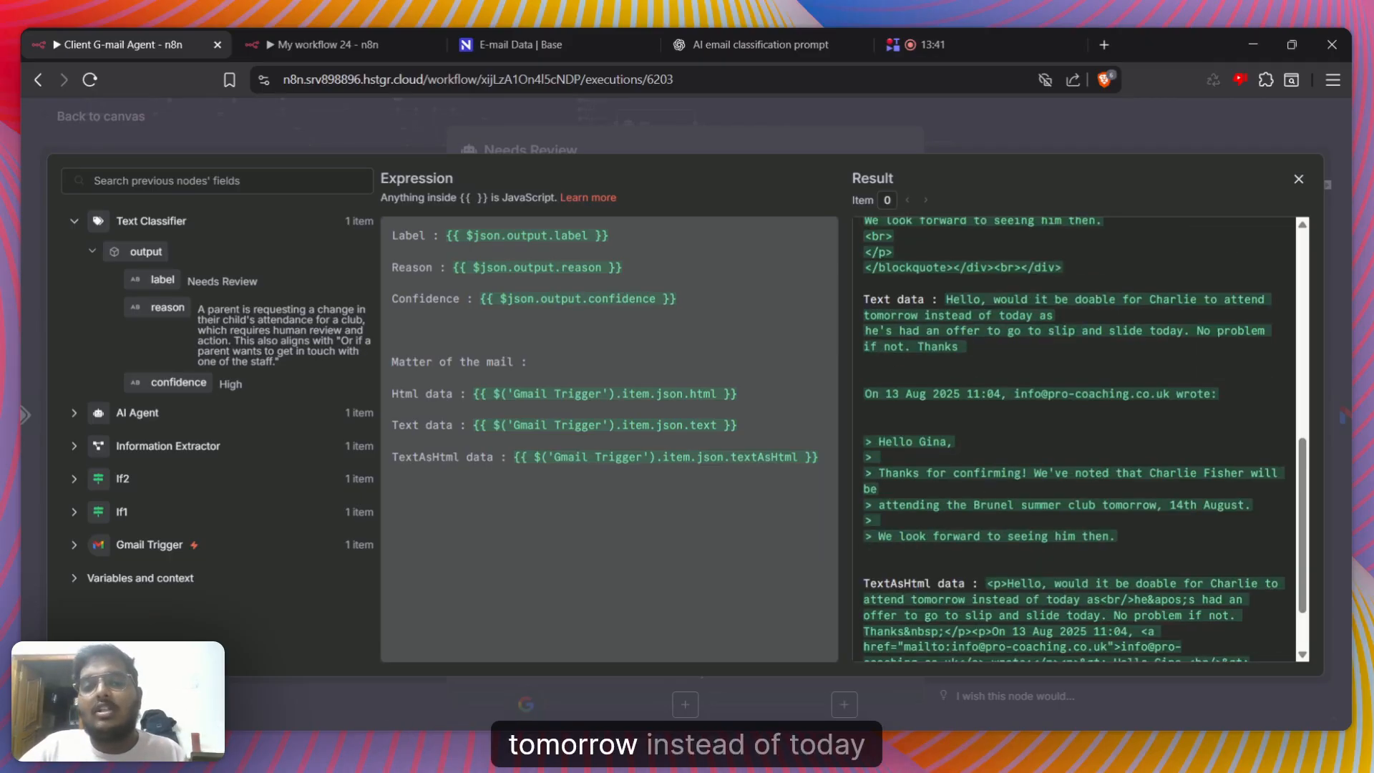
scroll(1074, 440, "up", 1)
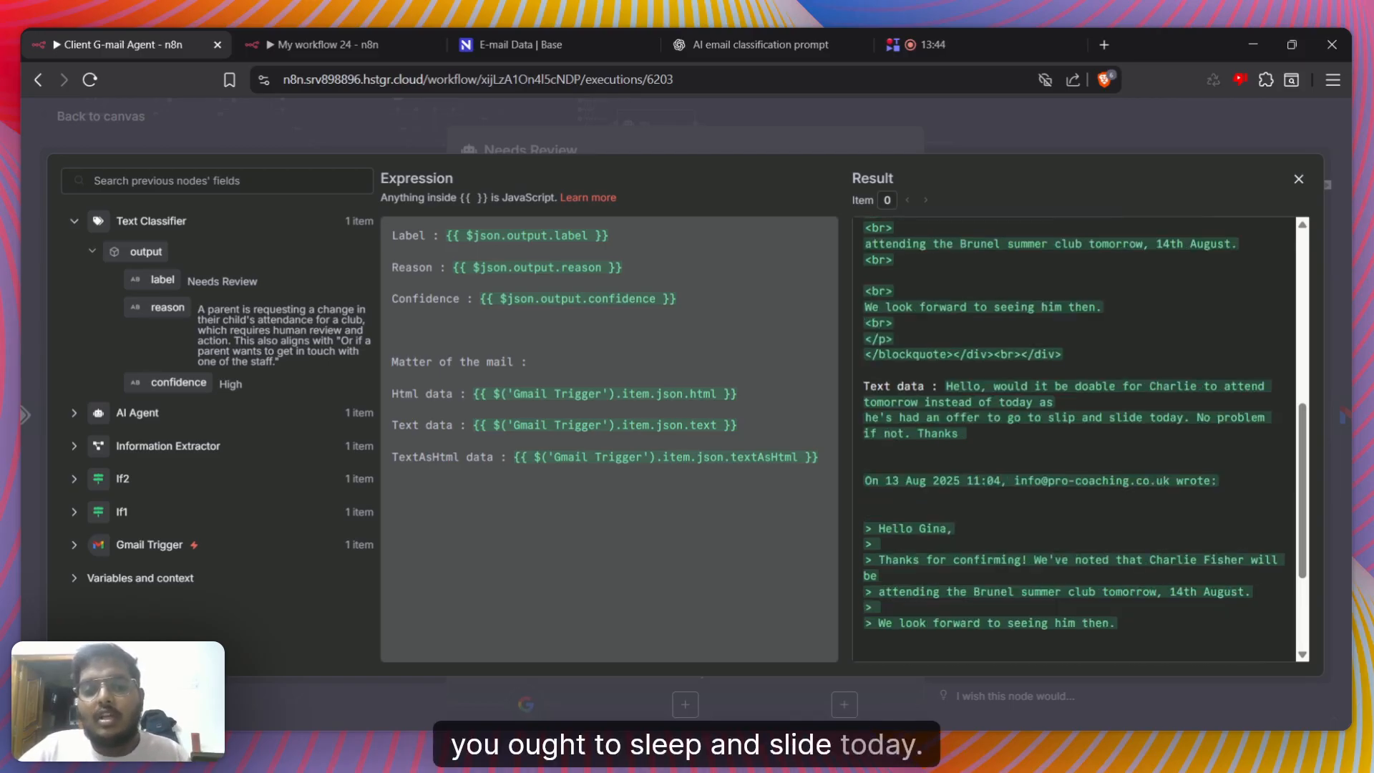
left_click(993, 127)
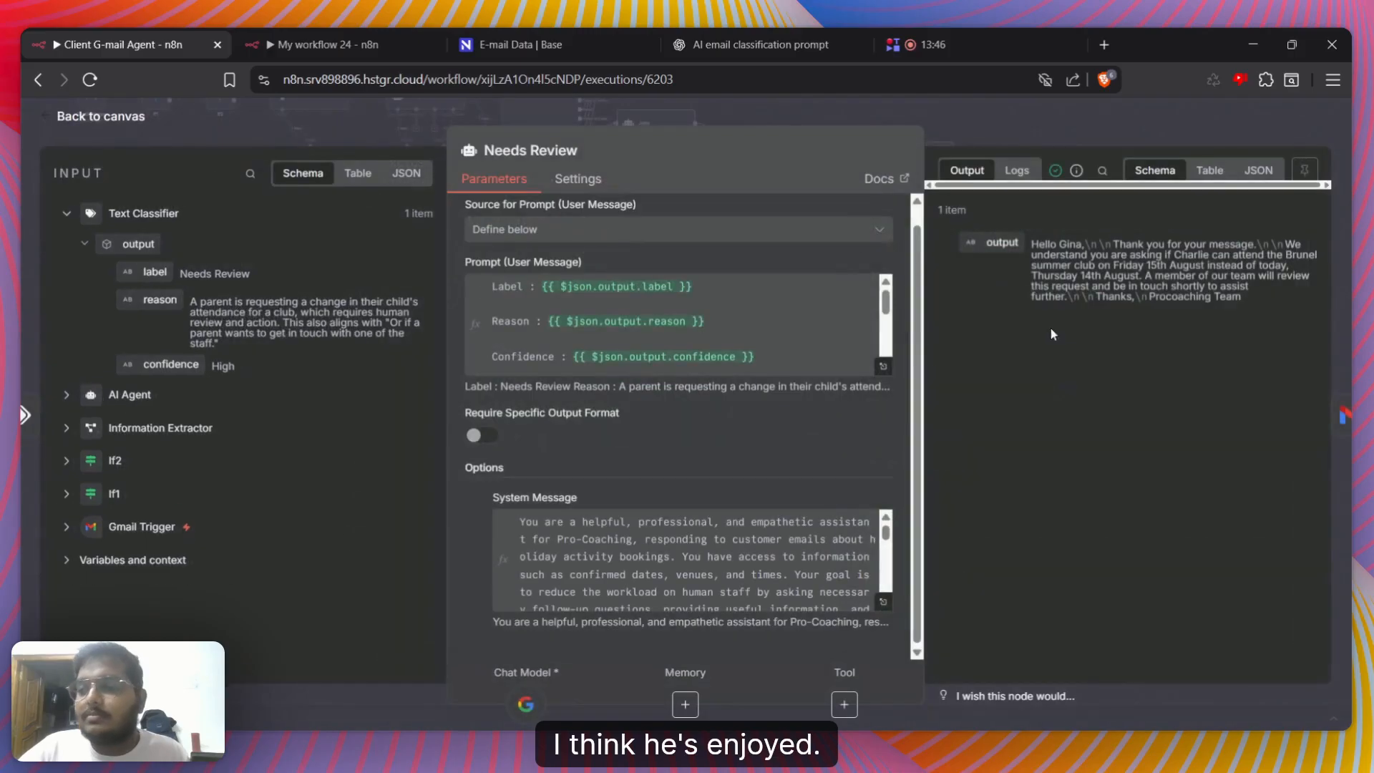
left_click(1206, 178)
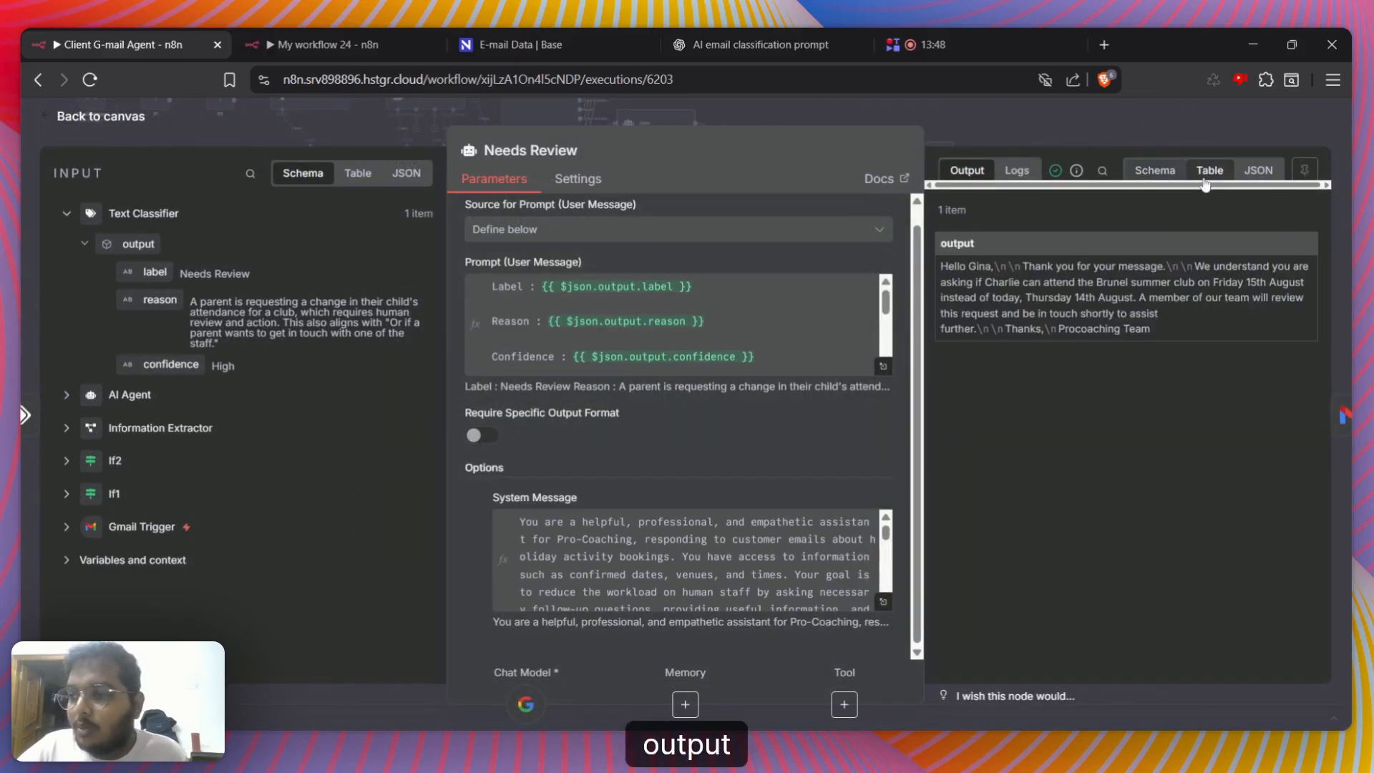
Read the Needs Review agent's reply in the output table, from the greeting and date-change summary to the team follow-up and sign-off
left_click_drag(940, 266, 985, 266)
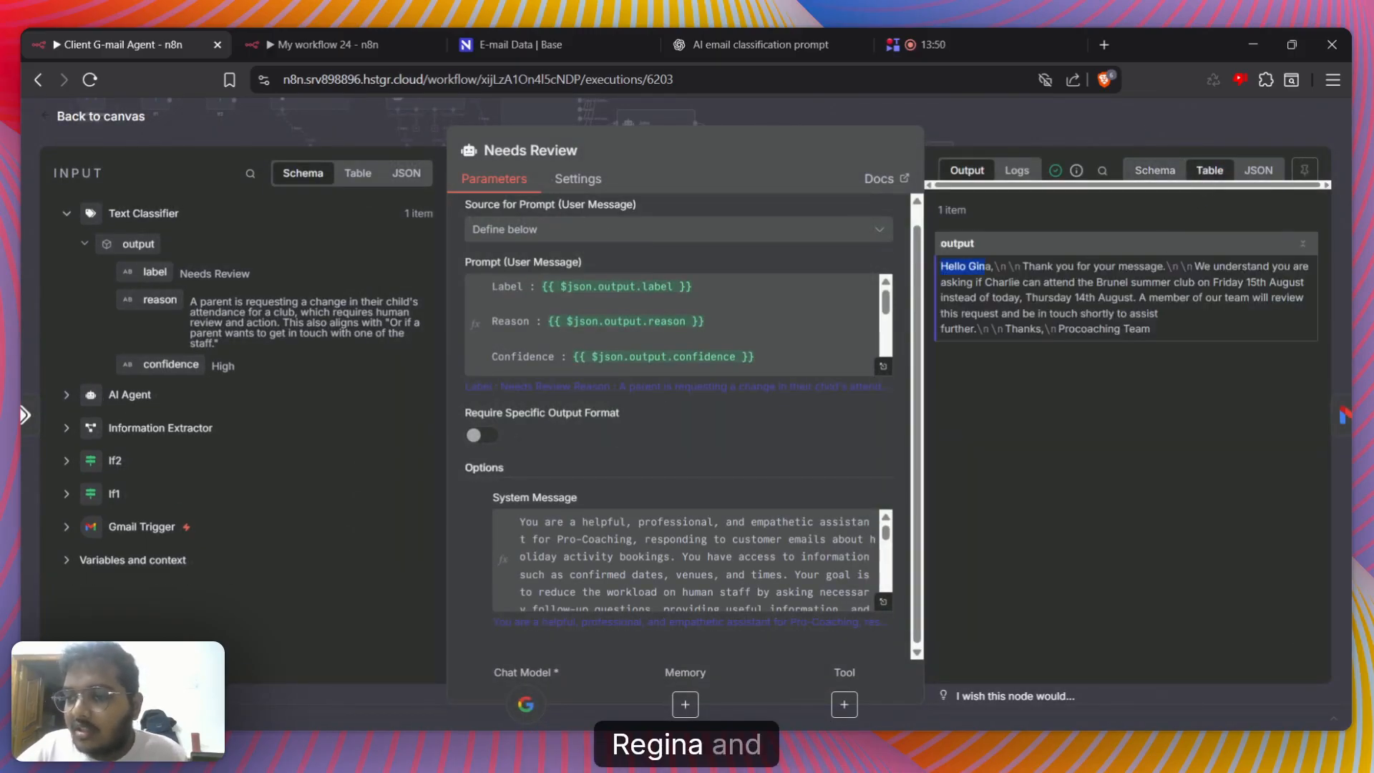
left_click(992, 267)
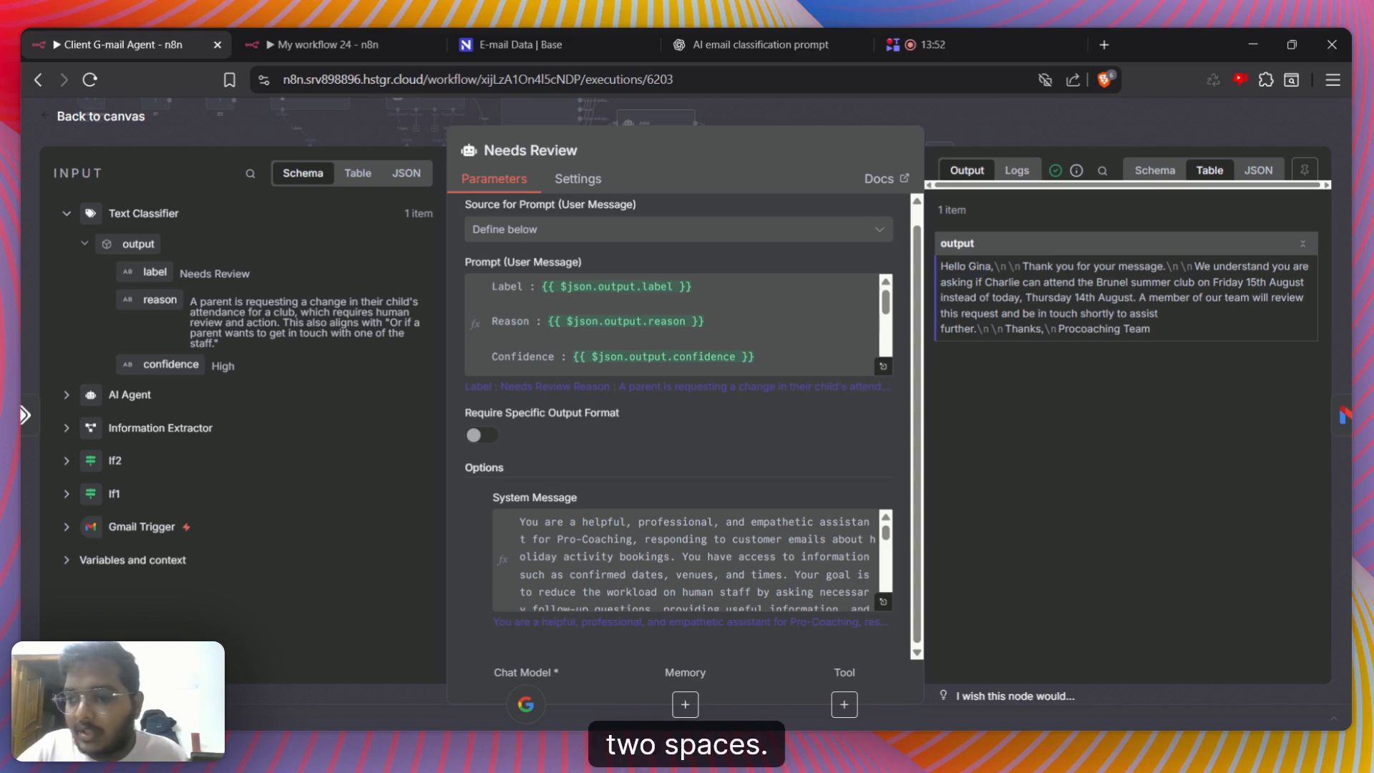
left_click_drag(1023, 266, 1257, 282)
left_click_drag(1049, 298, 1099, 306)
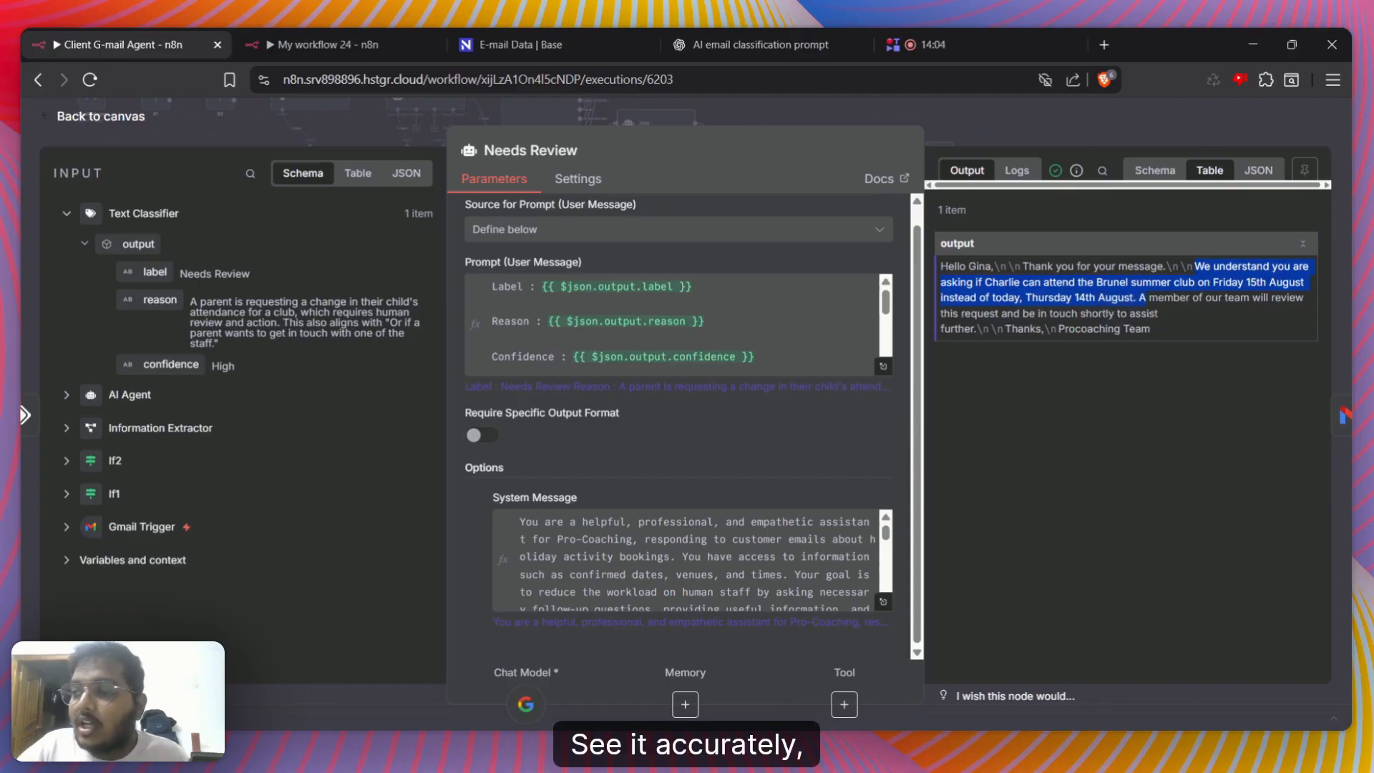
left_click(1210, 283)
left_click_drag(1214, 283, 1283, 283)
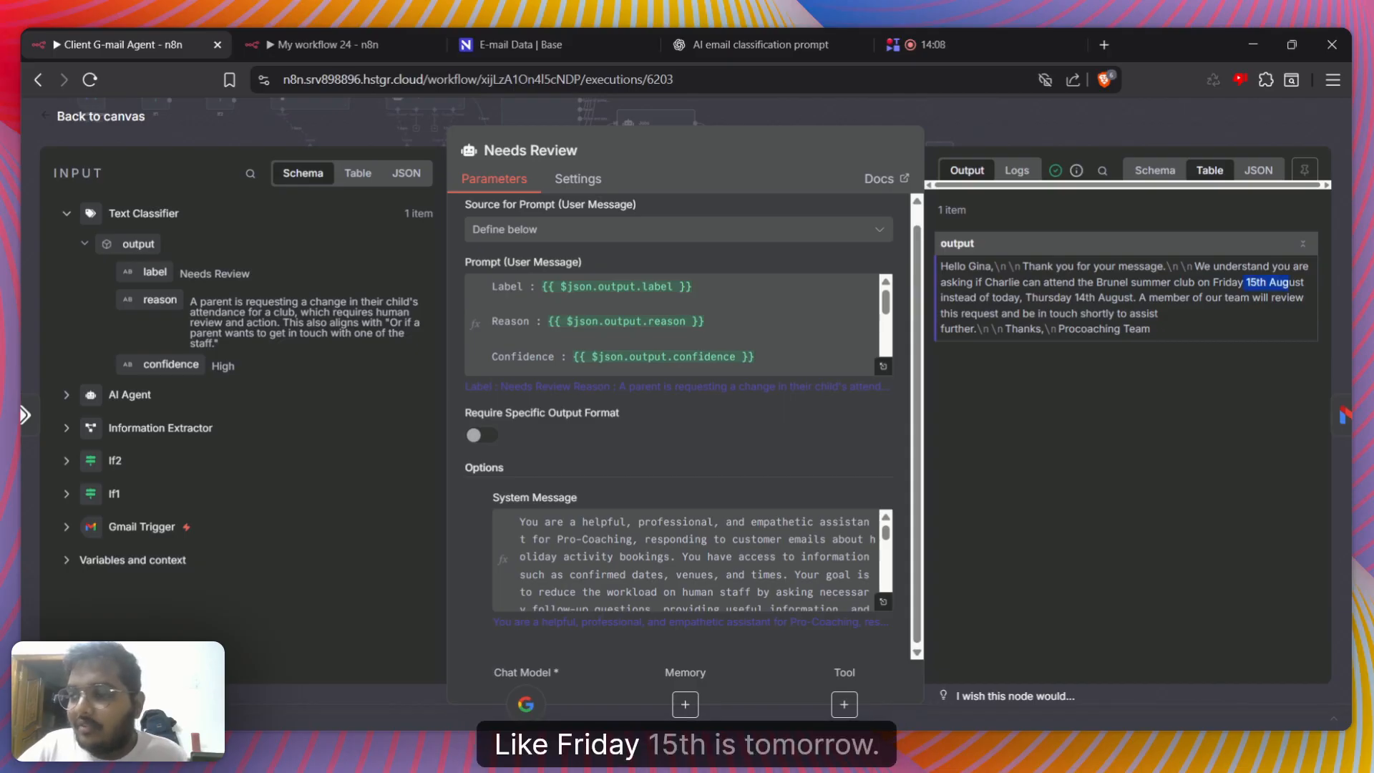
mouse_move(1060, 298)
left_mouse_down()
mouse_move(1105, 298)
mouse_move(990, 314)
mouse_move(1183, 312)
left_mouse_up()
left_click(1183, 309)
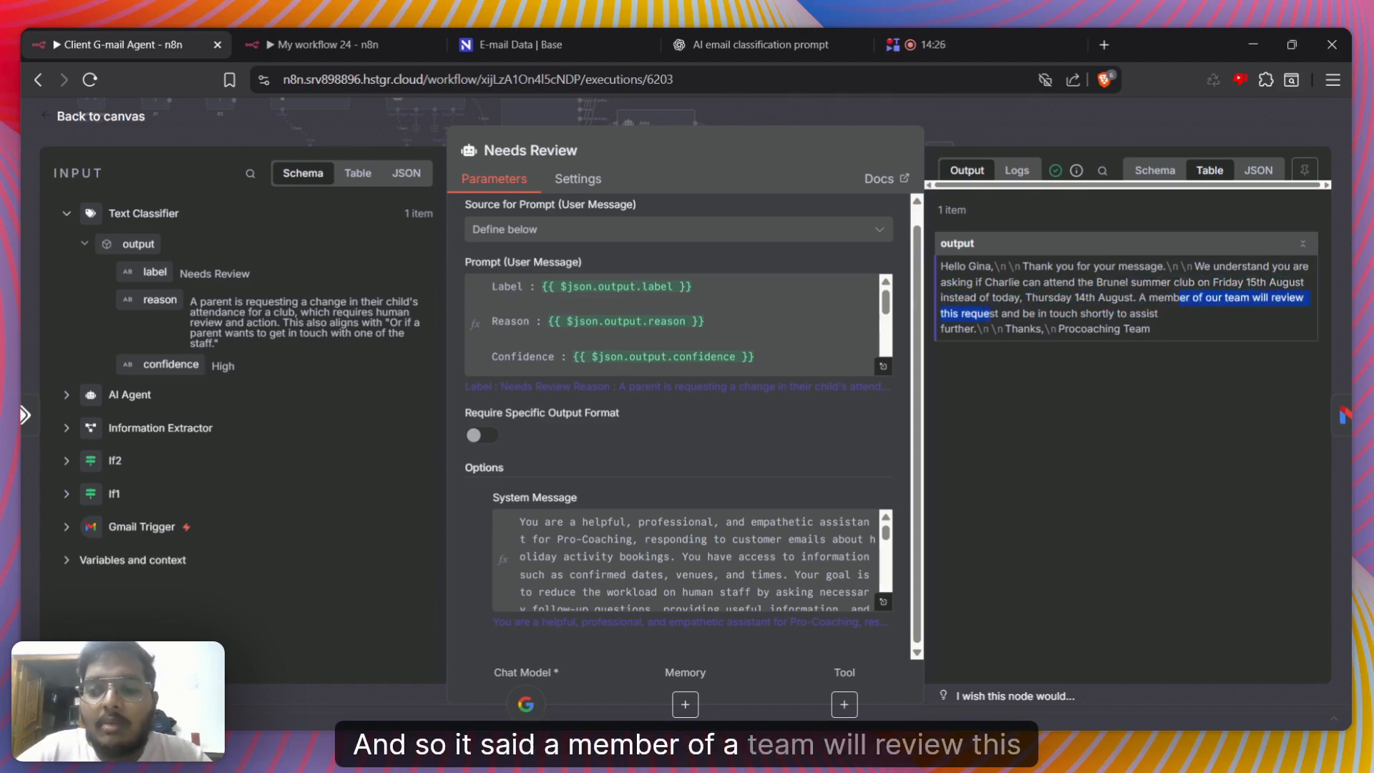
left_click_drag(1105, 297, 1075, 329)
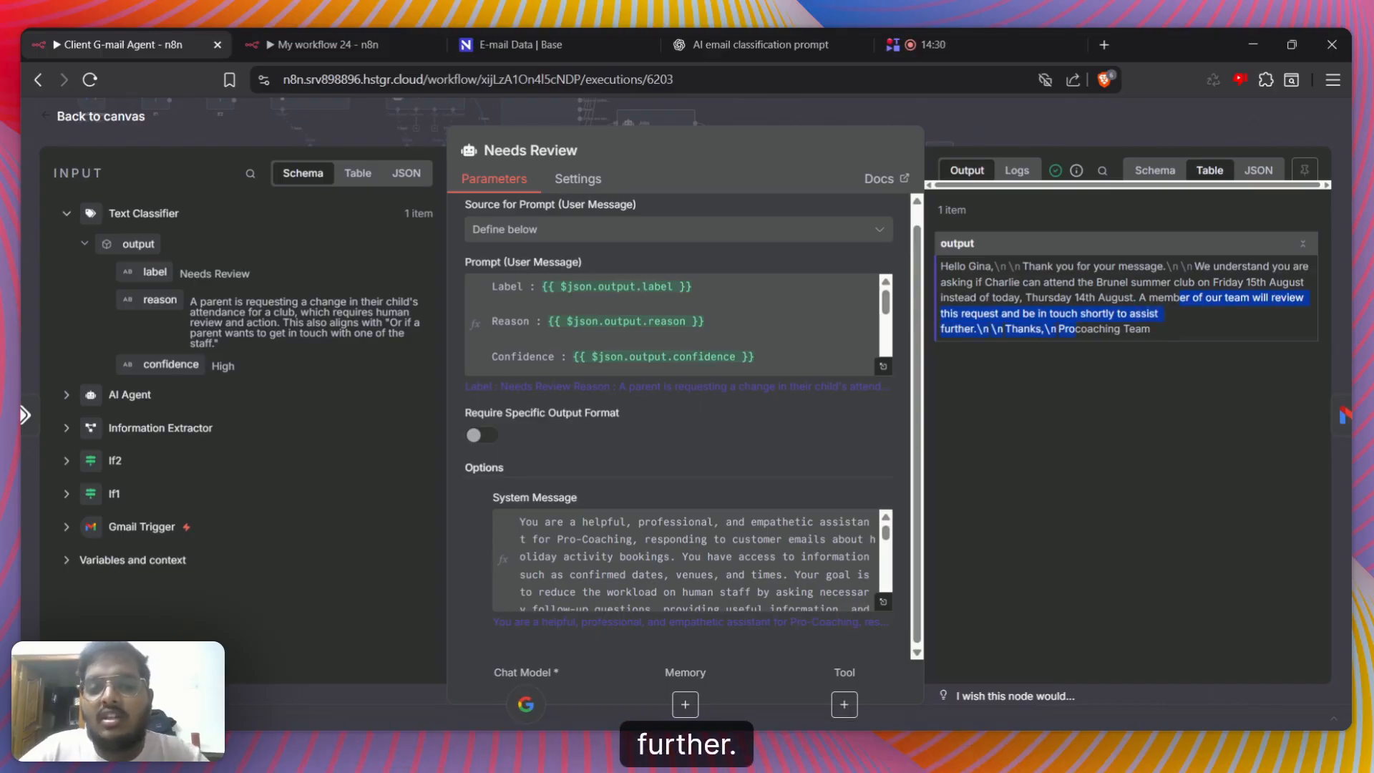
left_click(1138, 356)
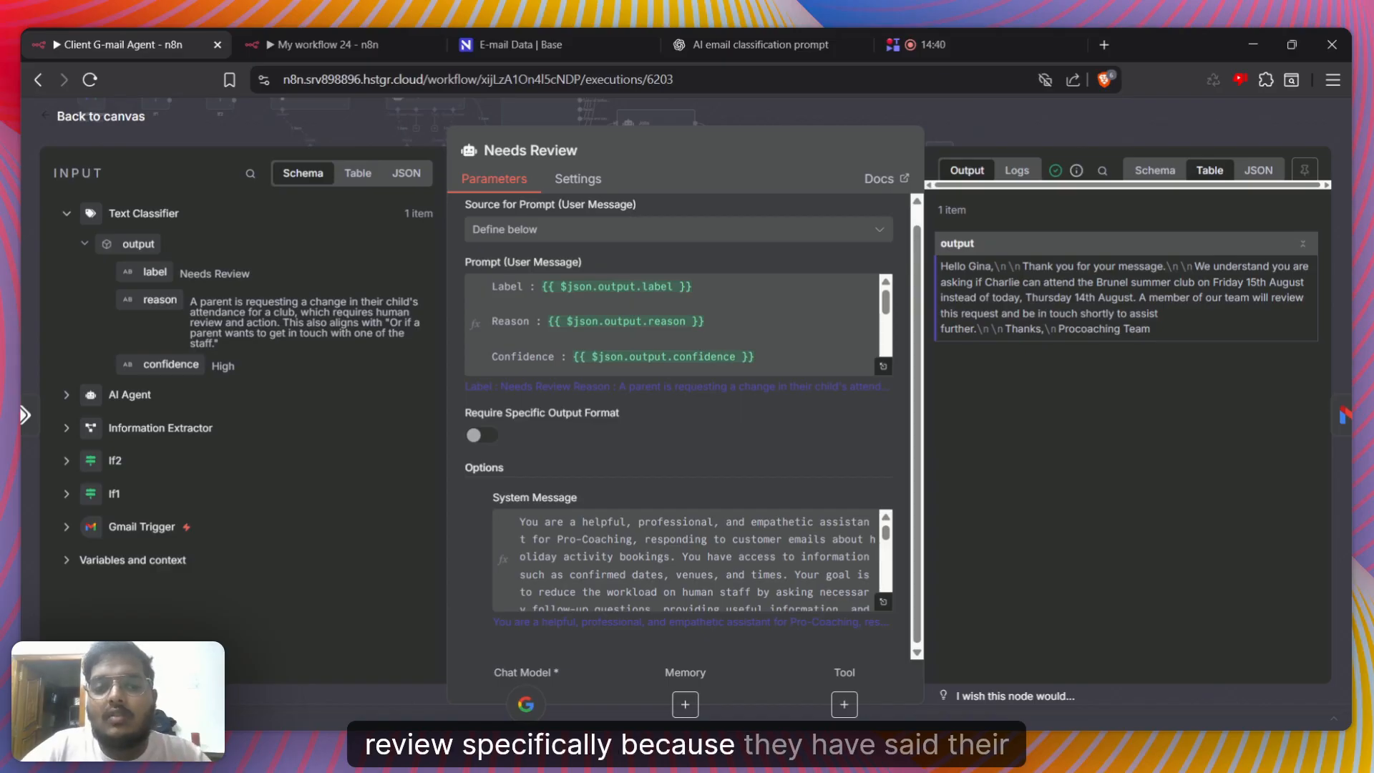
Recheck the reply's restated date-change request and its promise that the team will be in touch
left_click_drag(1232, 267, 1277, 283)
left_click_drag(1048, 298, 1089, 298)
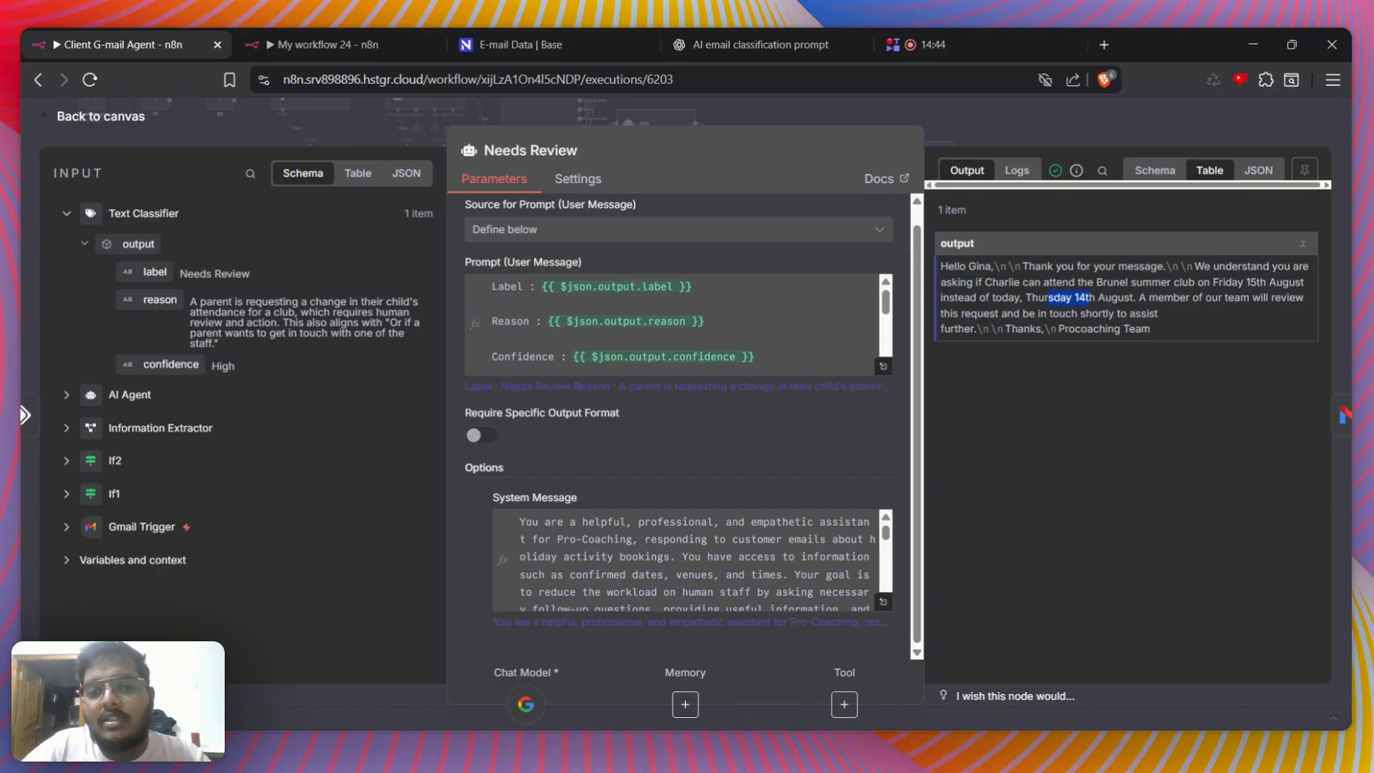
left_click(1091, 299)
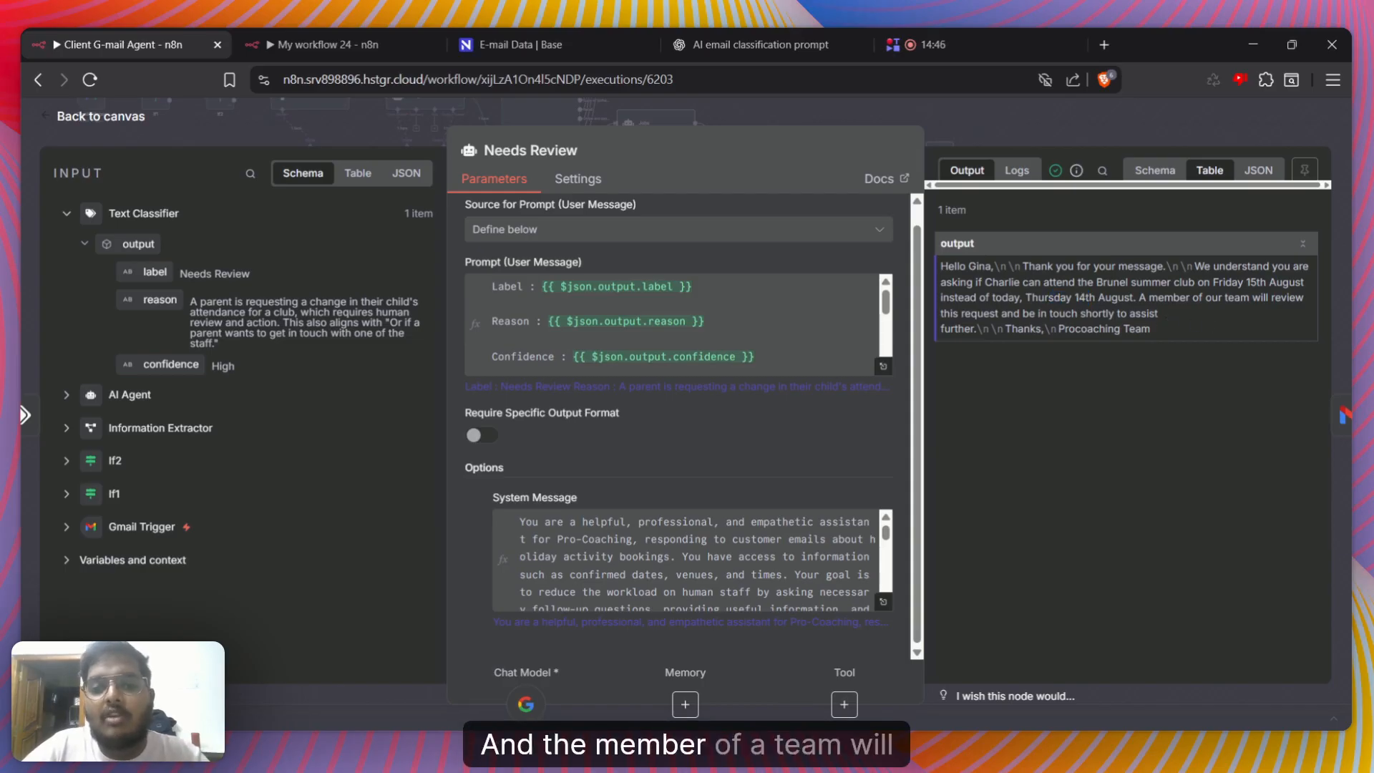
left_click_drag(1002, 313, 1108, 314)
left_click(1109, 315)
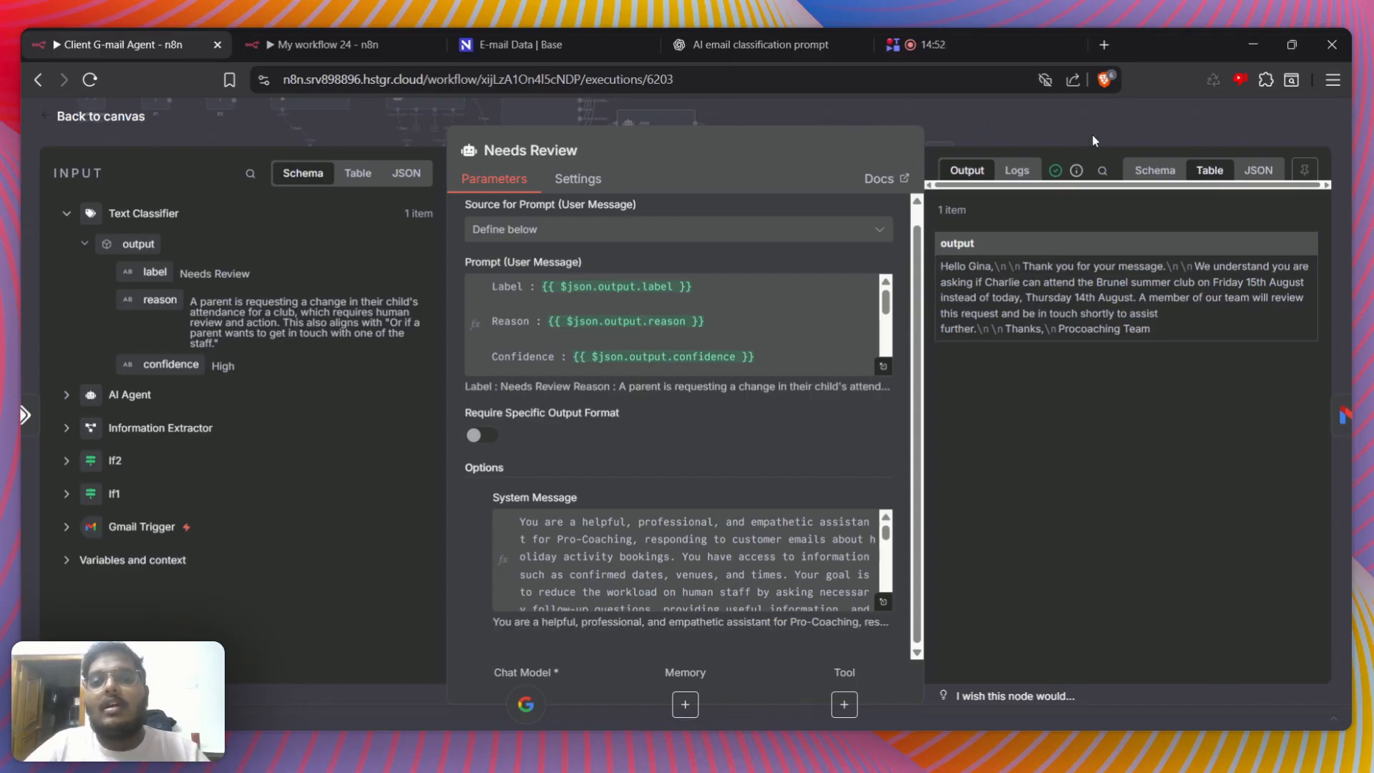
Skim the System Message's rules on follow-up questions, conversational continuity and plain-text formatting
scroll(737, 542, "down", 8)
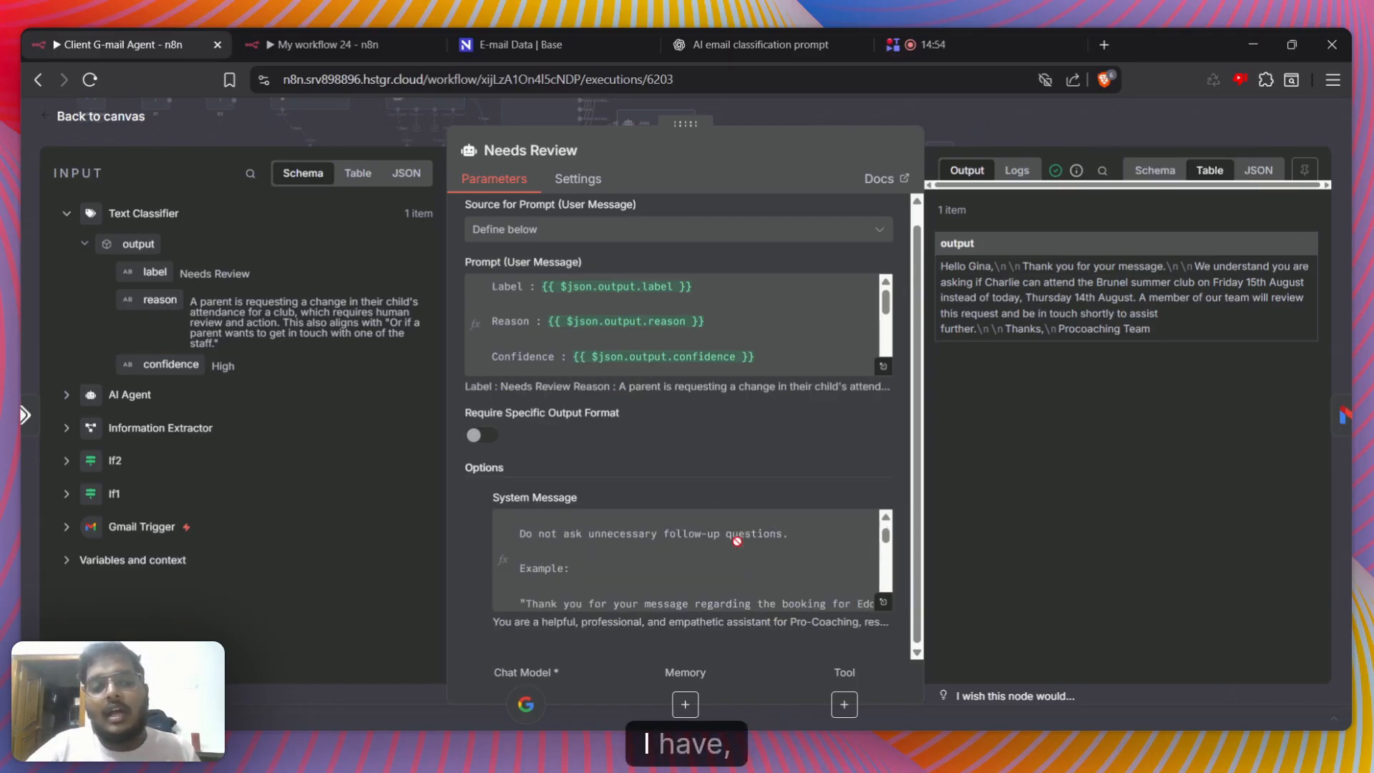
scroll(737, 542, "down", 10)
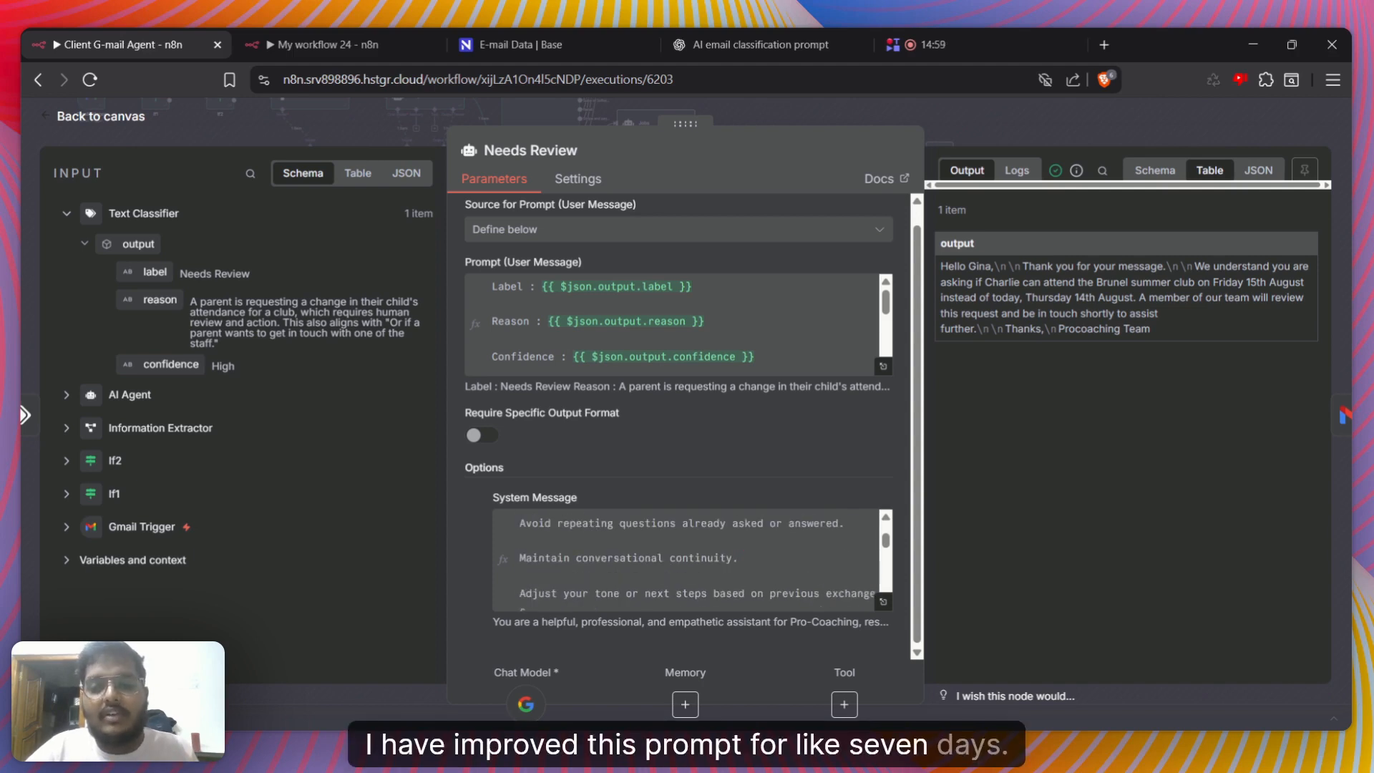
scroll(687, 557, "down", 10)
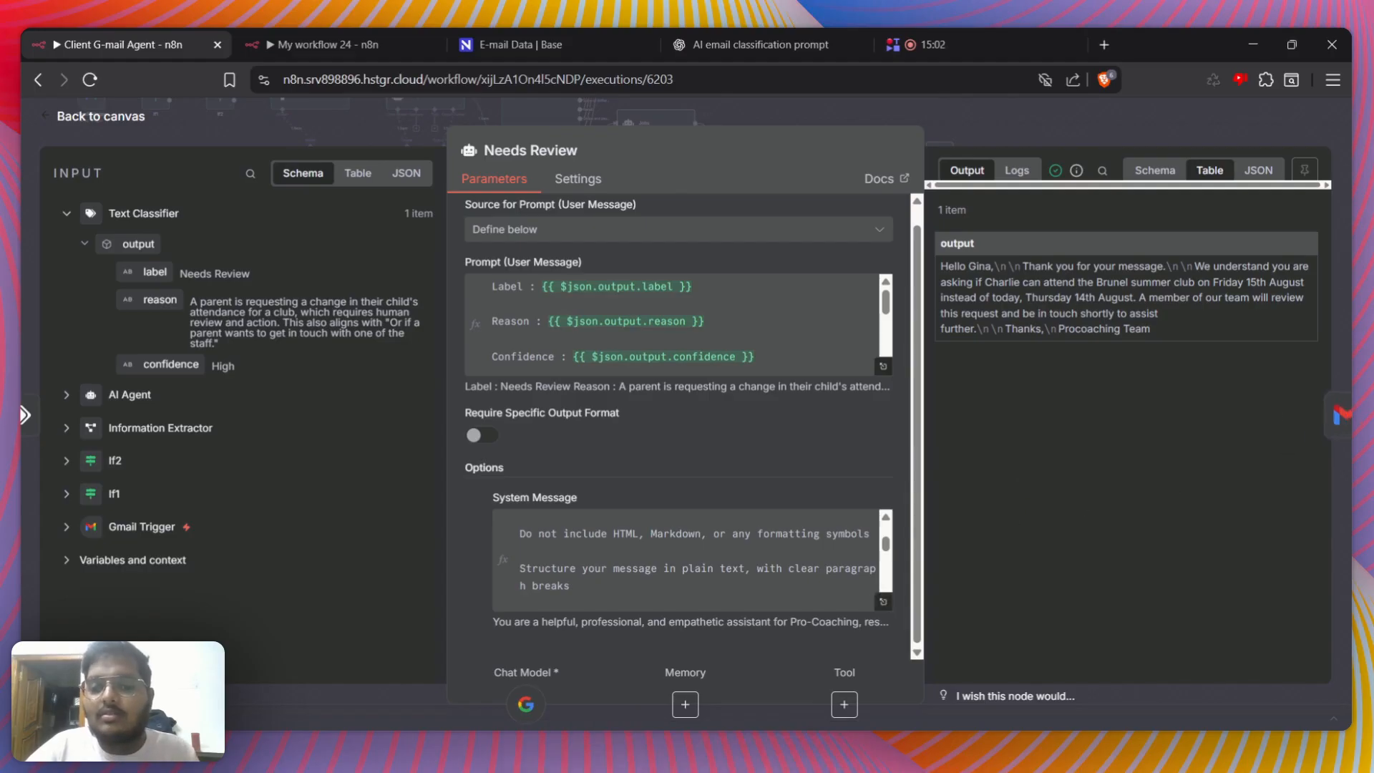
Open the following Add label to message8 node and examine the Gmail Trigger id that supplies its Message ID
left_click(1344, 406)
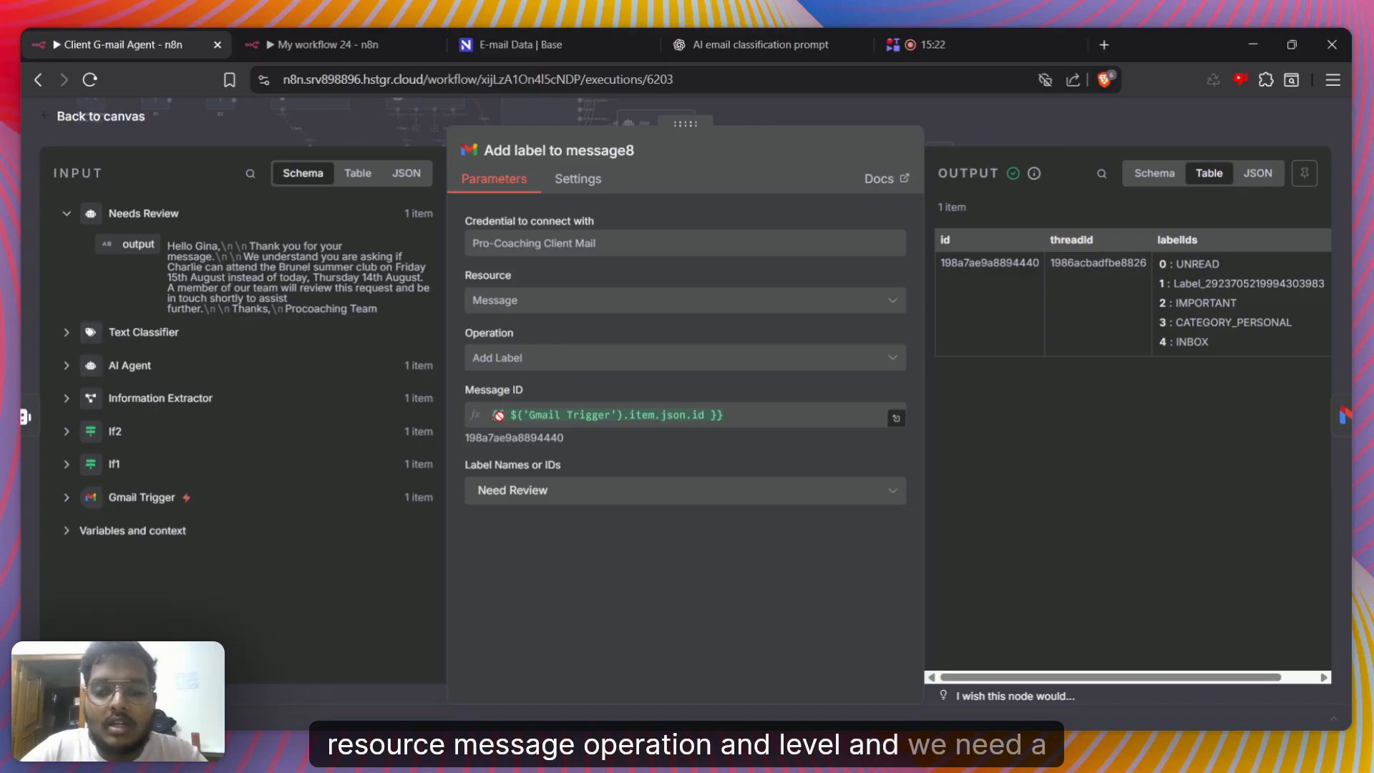
left_click(66, 498)
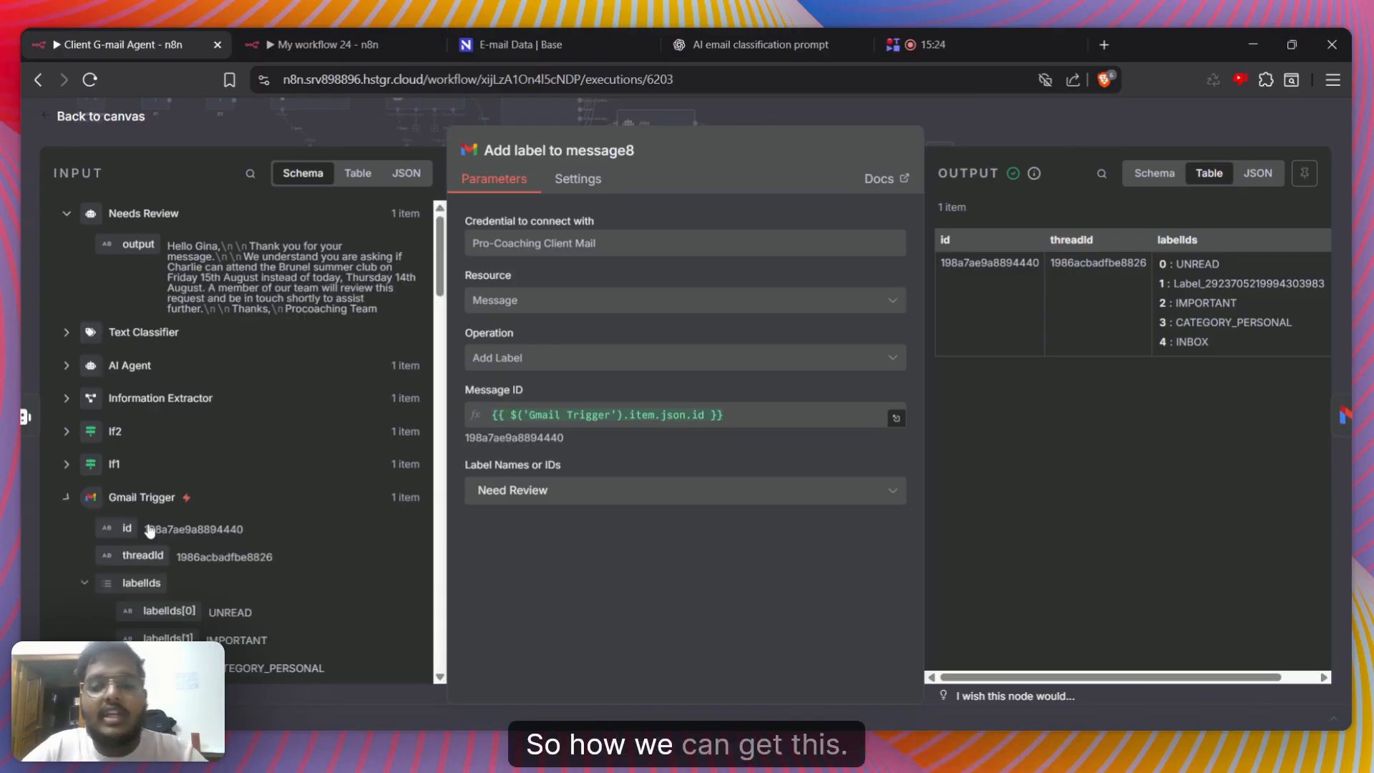
scroll(277, 464, "down", 4)
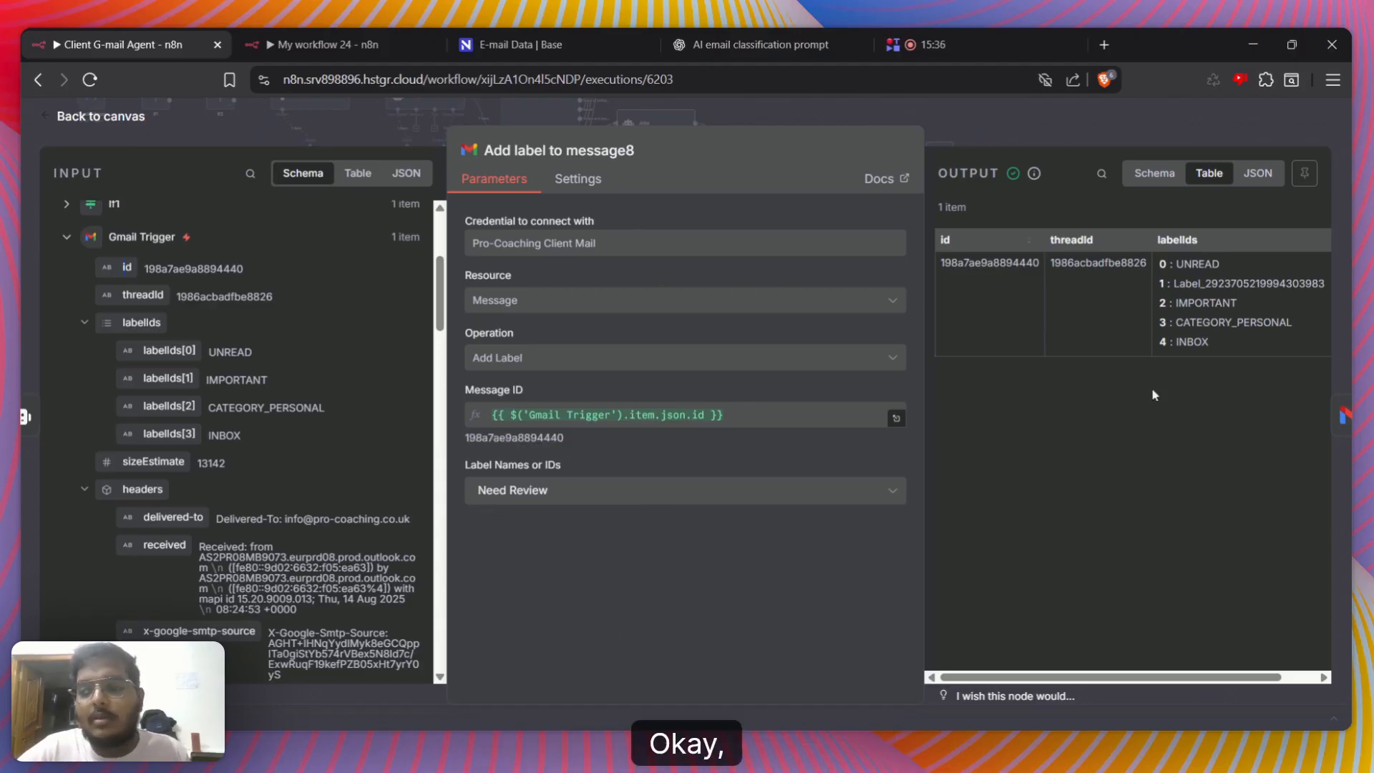
Open the Reply to a message7 node, show the Needs Review output, and inspect the Message expression's formatted result in the expanded editor
left_click(1348, 427)
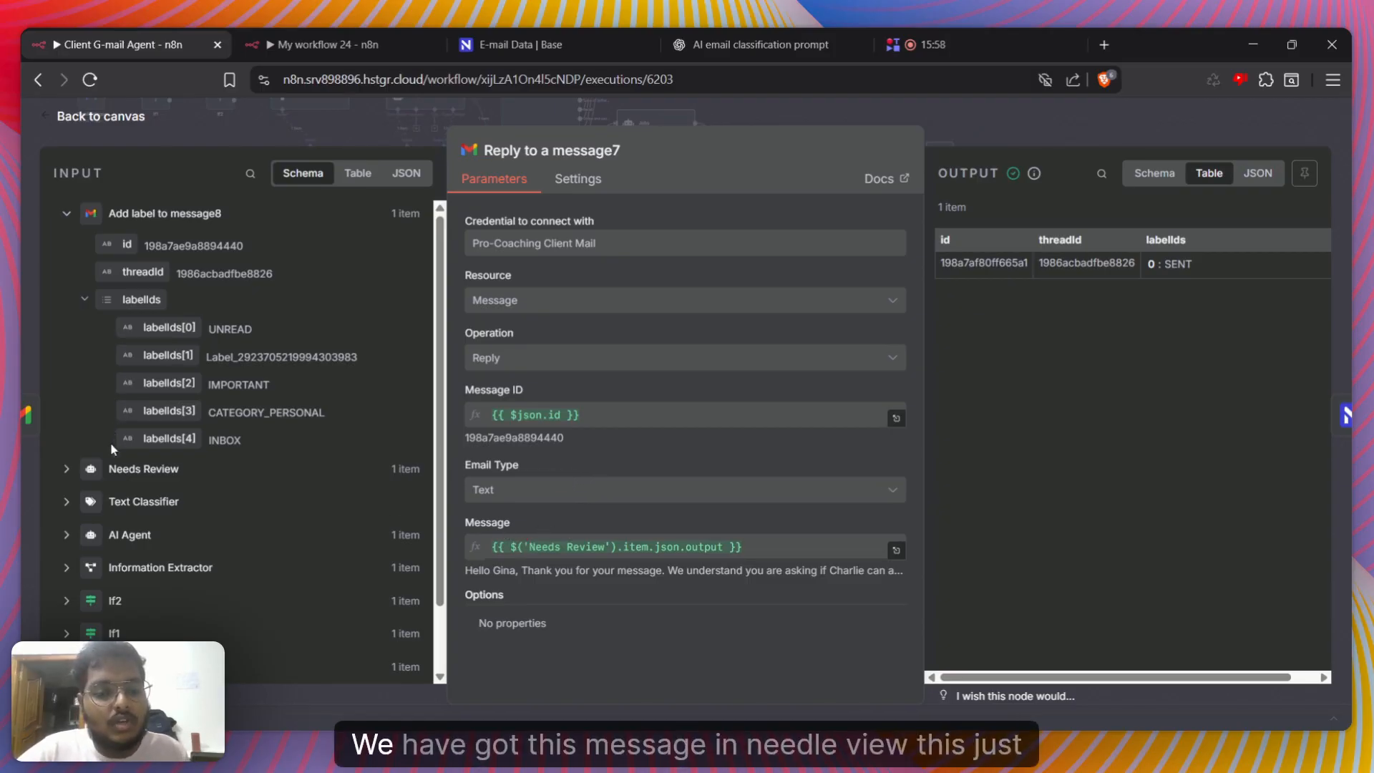
left_click(69, 473)
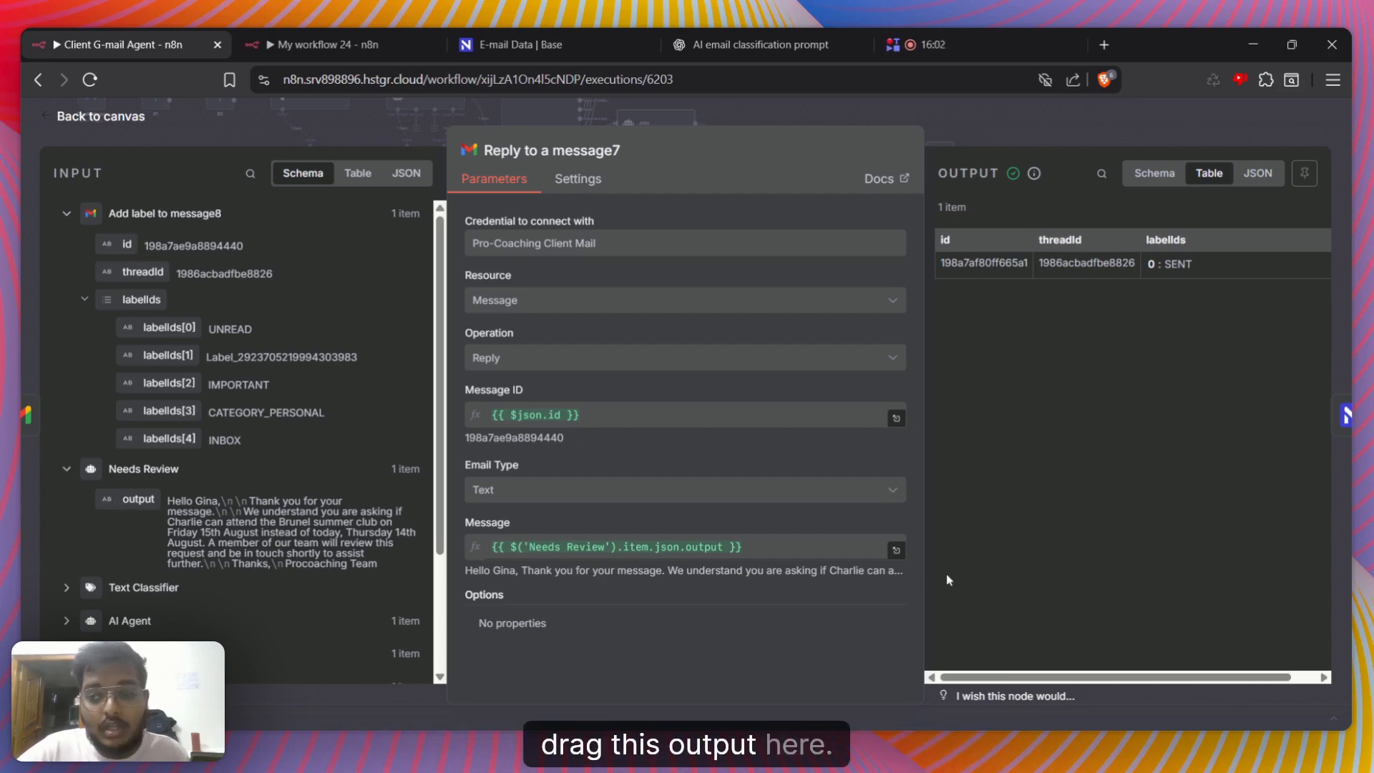
left_click(896, 551)
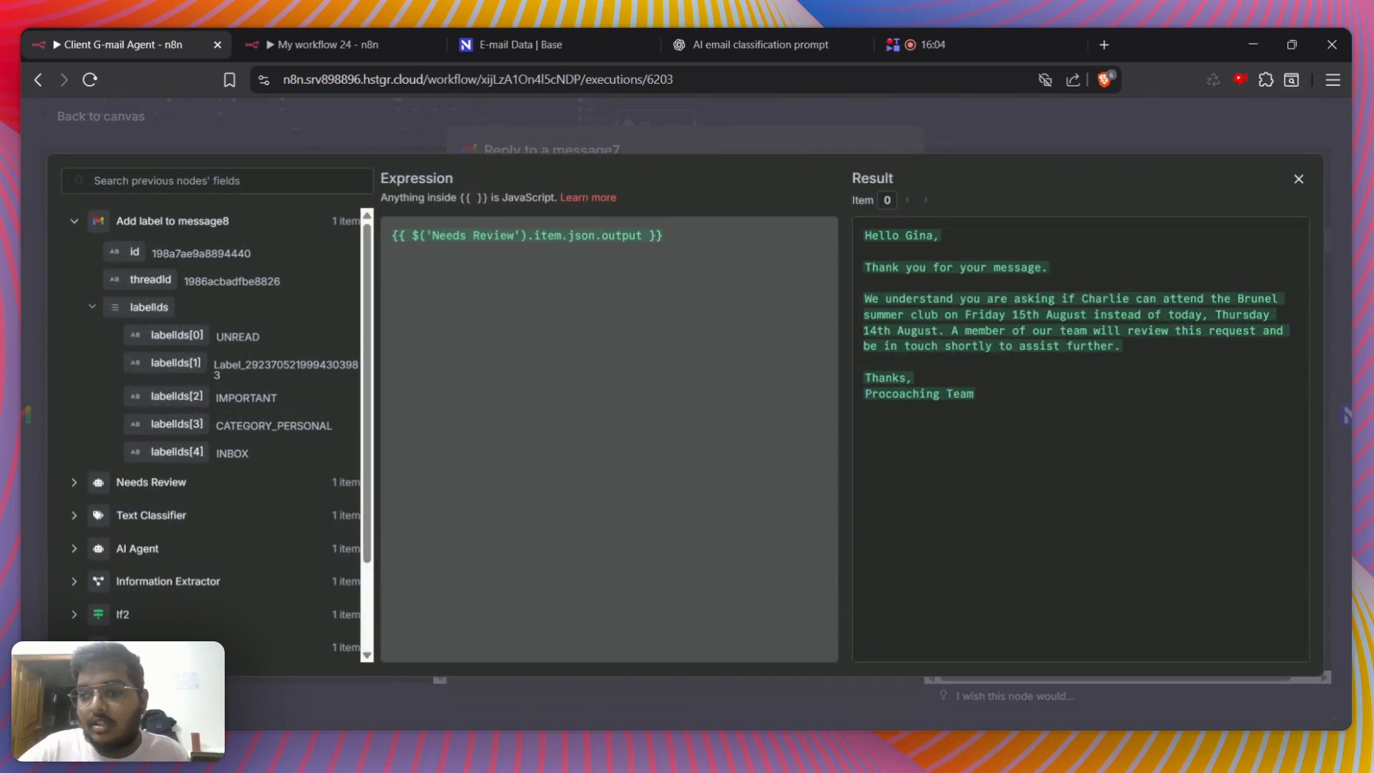
left_click_drag(864, 235, 976, 395)
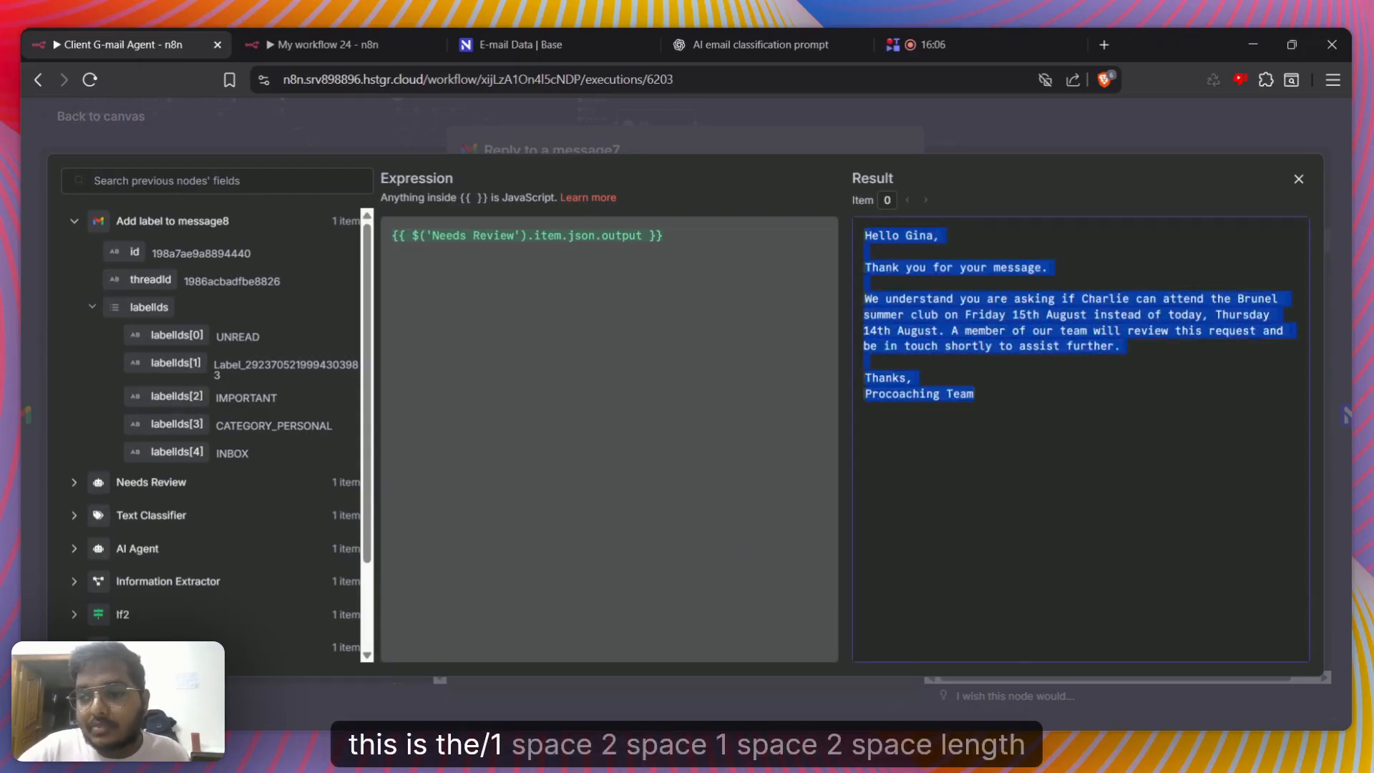
left_click(978, 397)
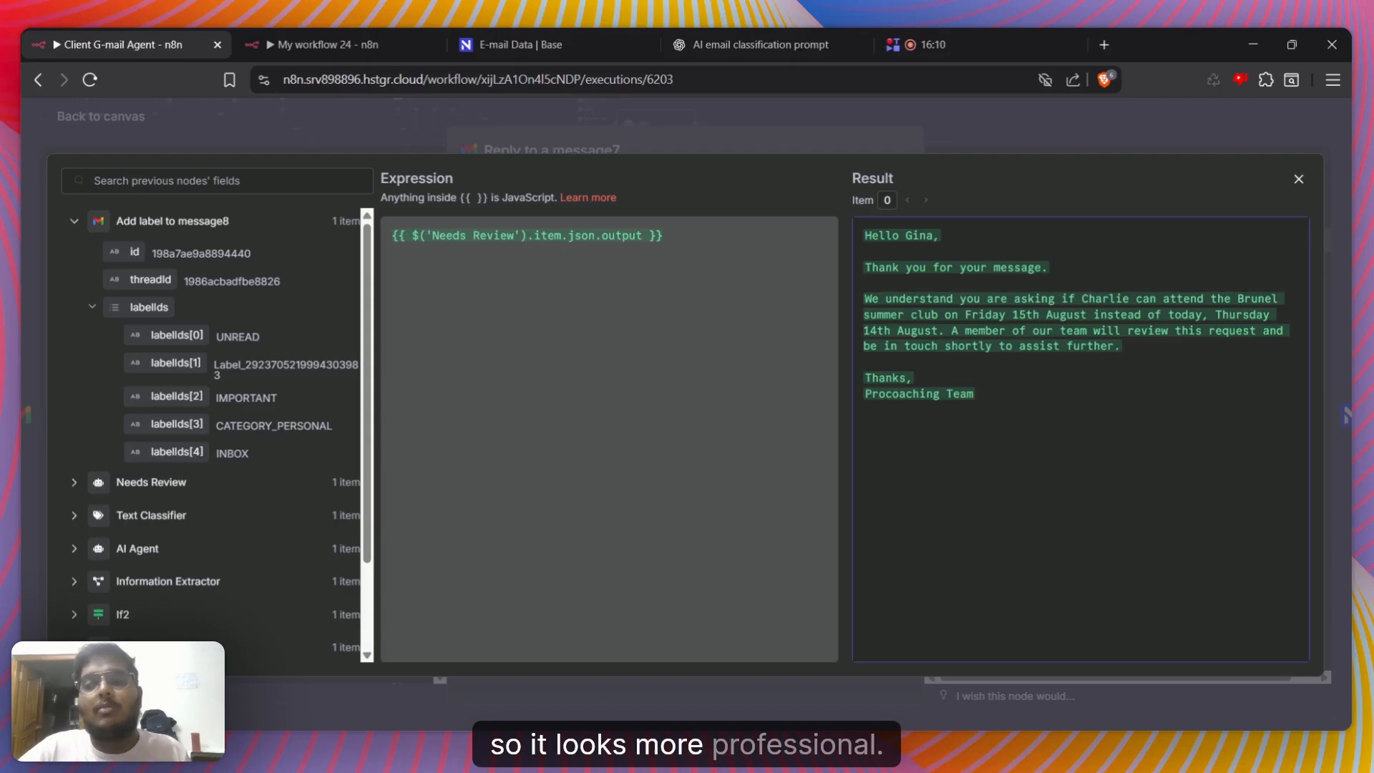
left_click(859, 147)
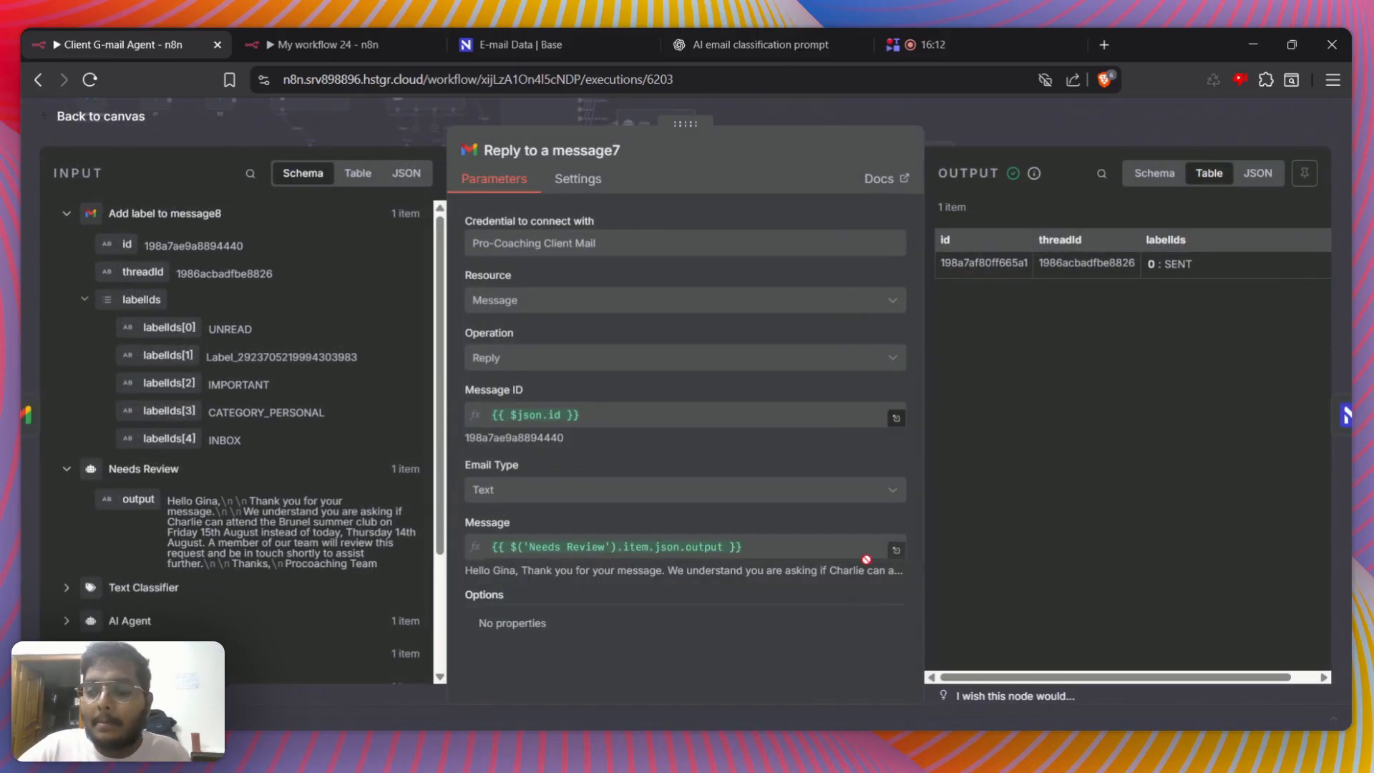
left_click(896, 549)
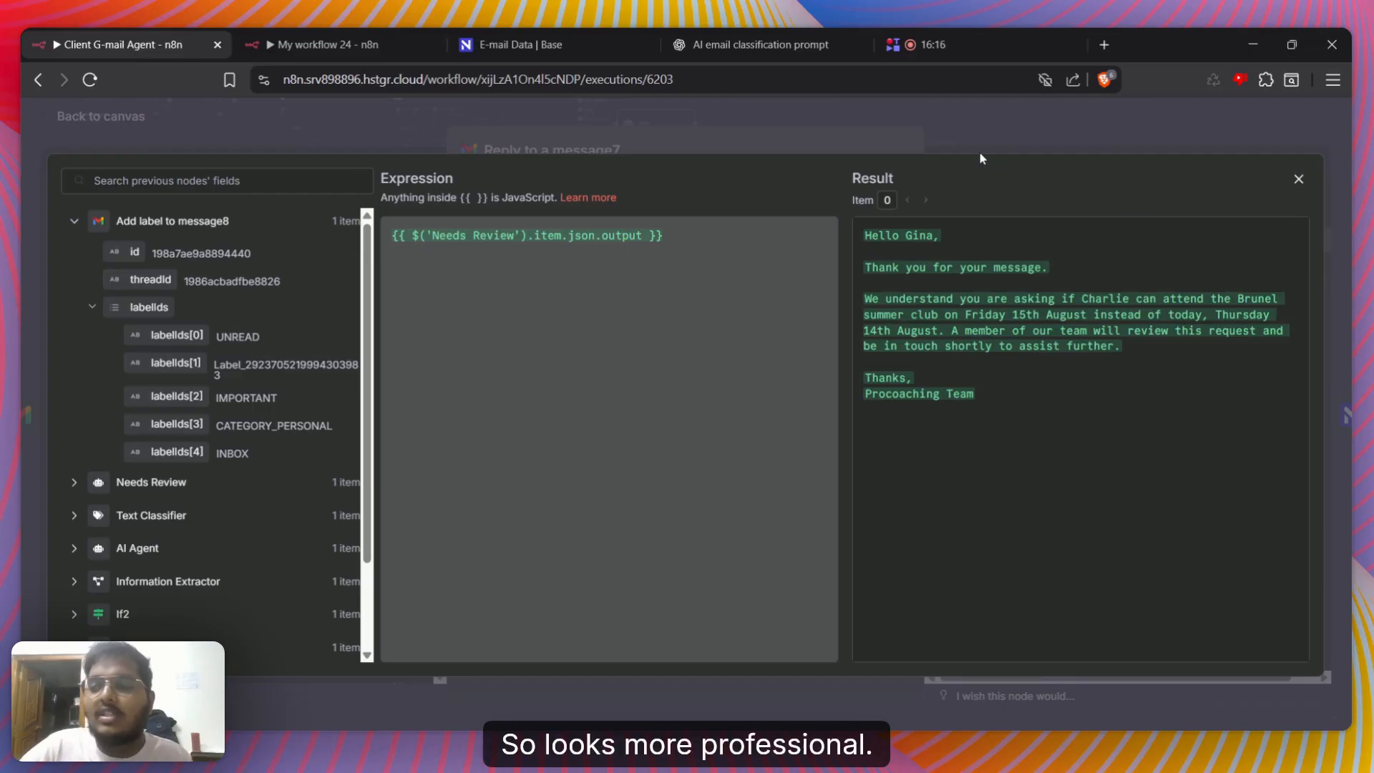
left_click(819, 139)
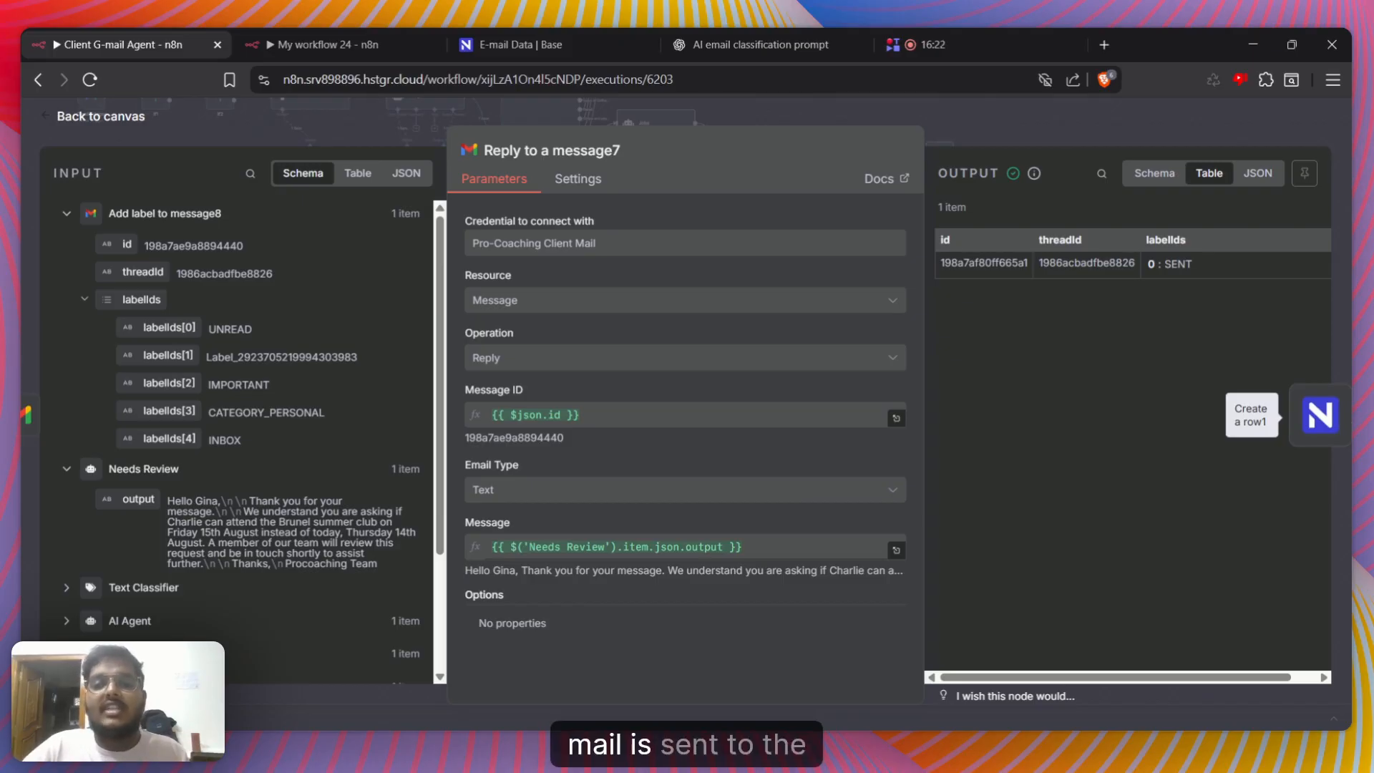
Open the NocoDB Create a row1 node and look over its credential, operation, workspace, base and table settings
left_click(1320, 415)
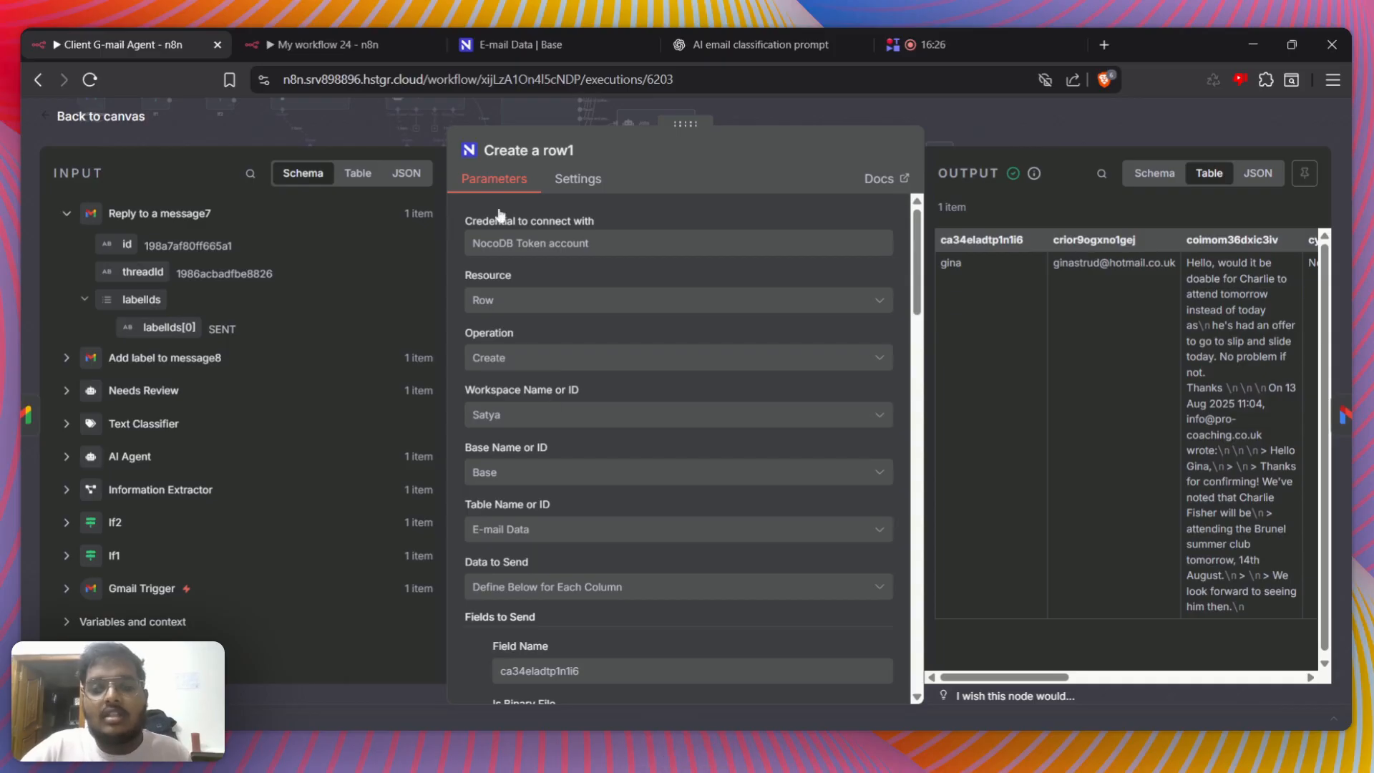
scroll(644, 470, "down", 7)
scroll(761, 485, "down", 10)
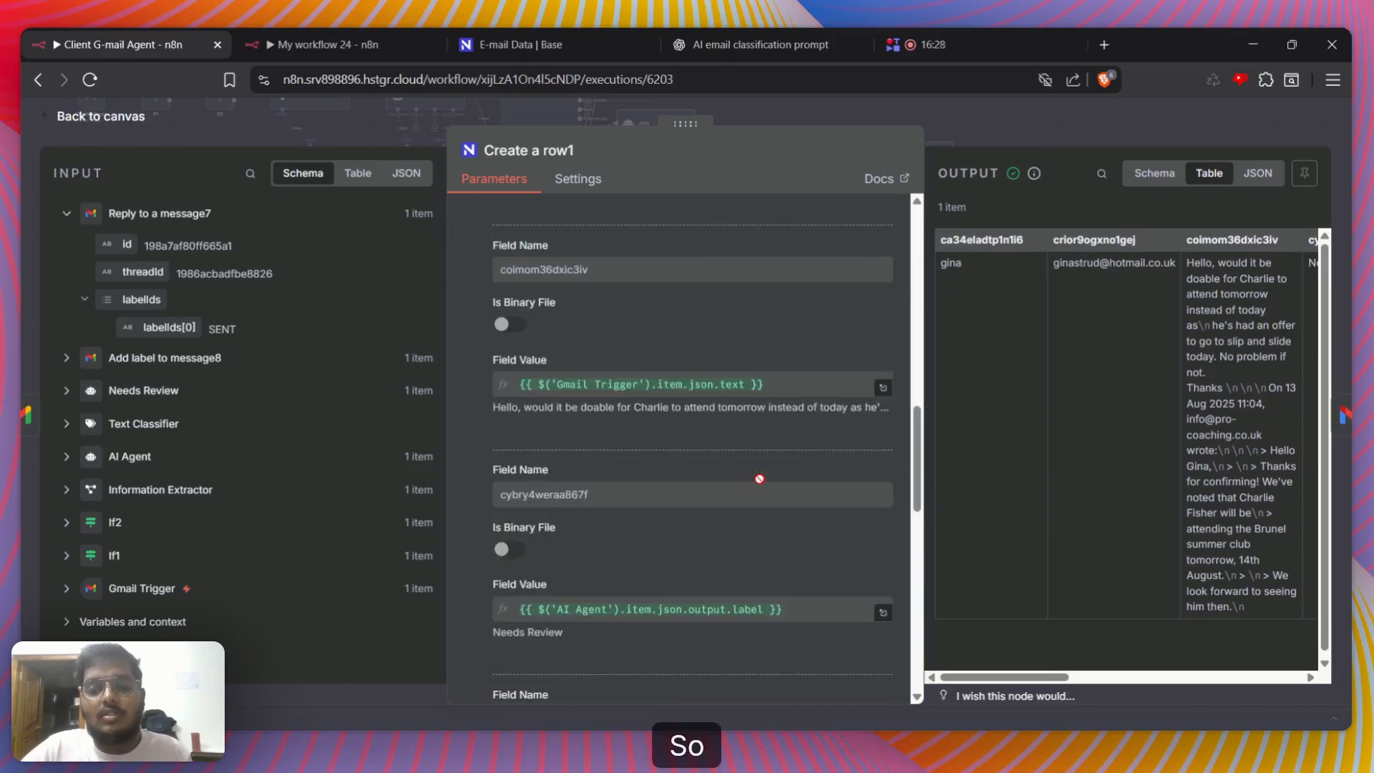
scroll(759, 486, "up", 15)
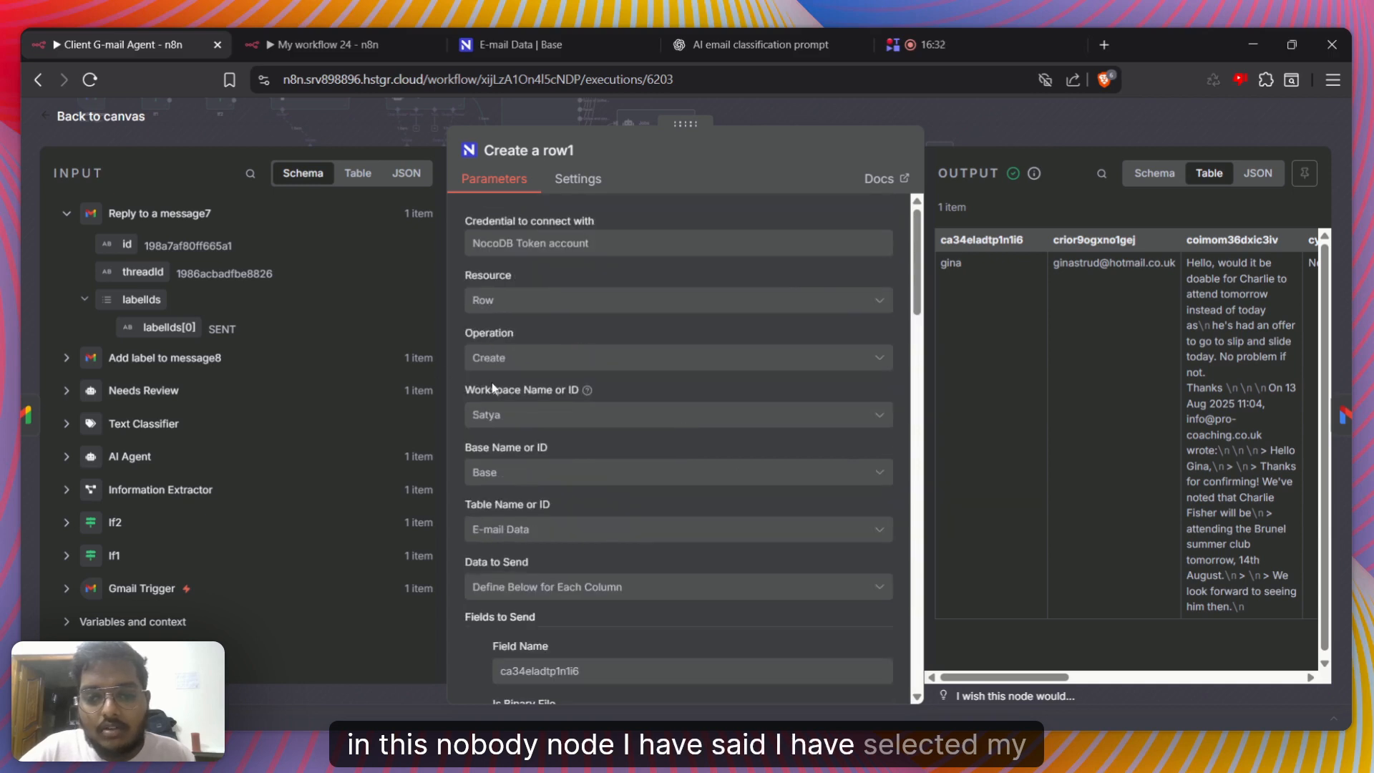
Review the Create a row1 field mappings for sender name, sender address, email text, label, reason, confidence and agent reply
scroll(501, 429, "down", 2)
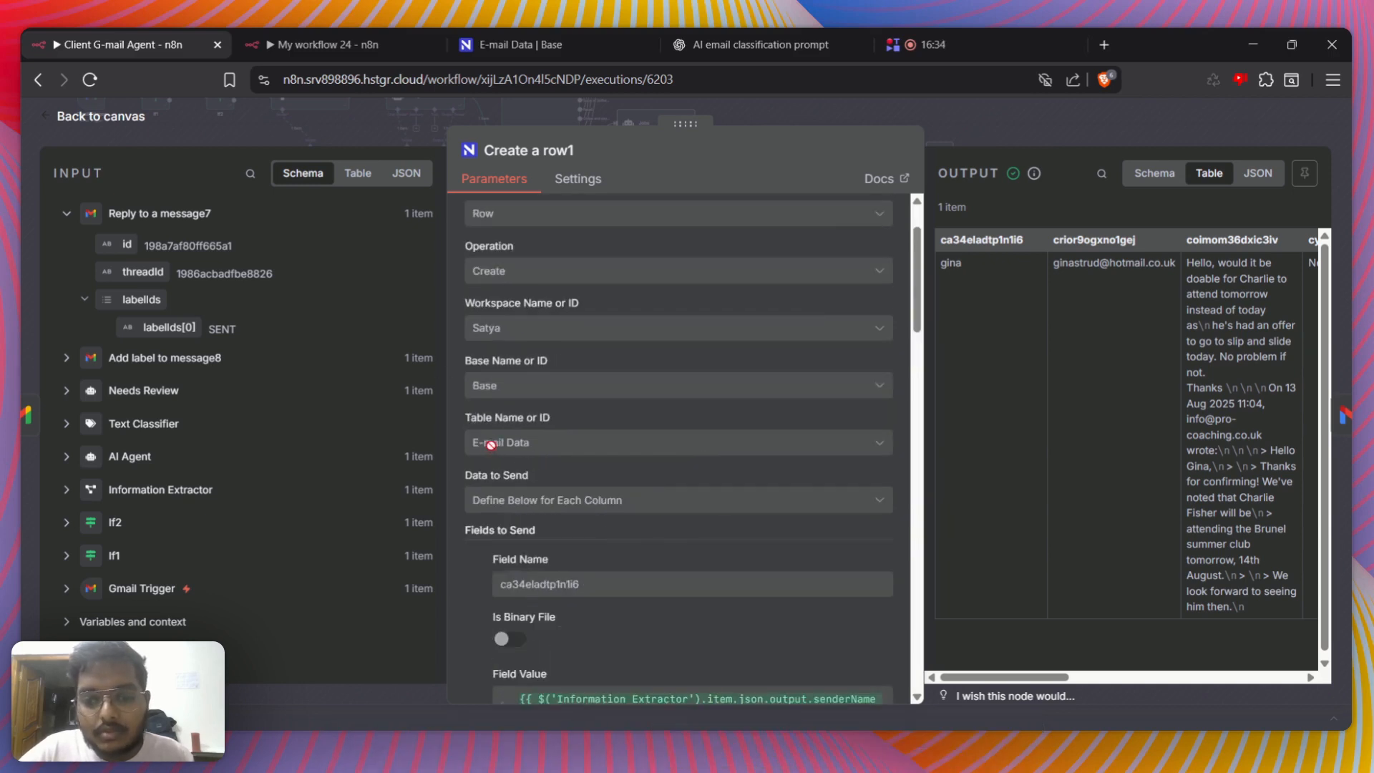
scroll(572, 472, "down", 2)
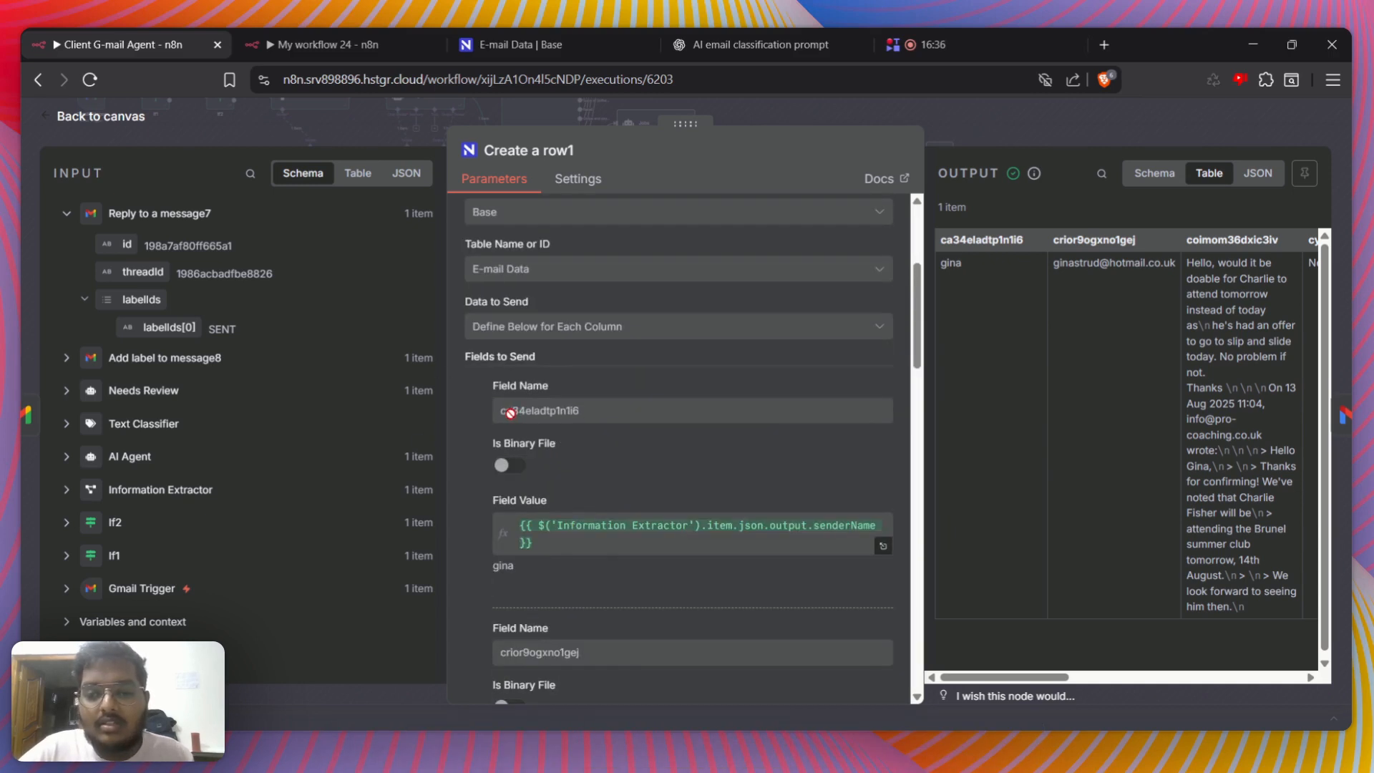
scroll(582, 421, "down", 4)
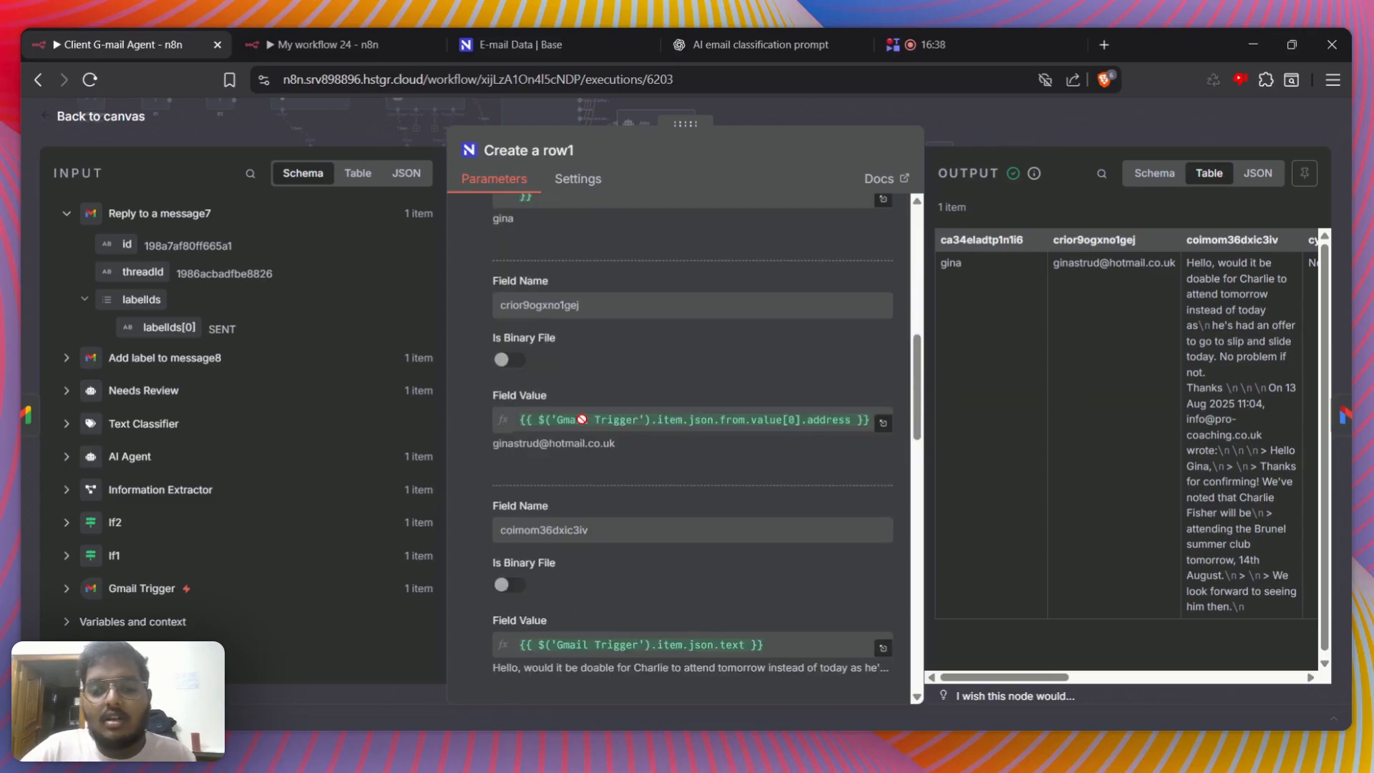
scroll(581, 418, "down", 3)
scroll(582, 418, "down", 2)
scroll(582, 419, "down", 7)
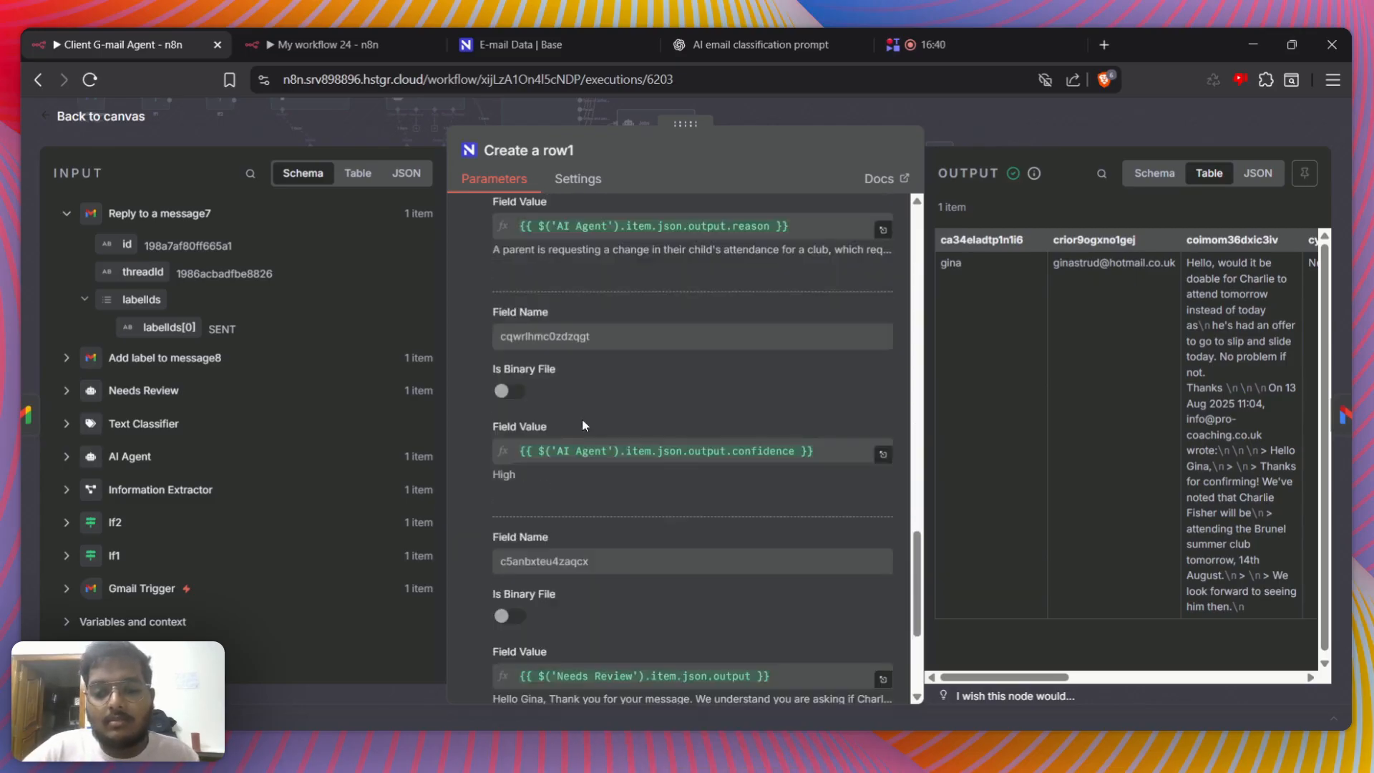
scroll(584, 486, "up", 6)
scroll(582, 481, "up", 10)
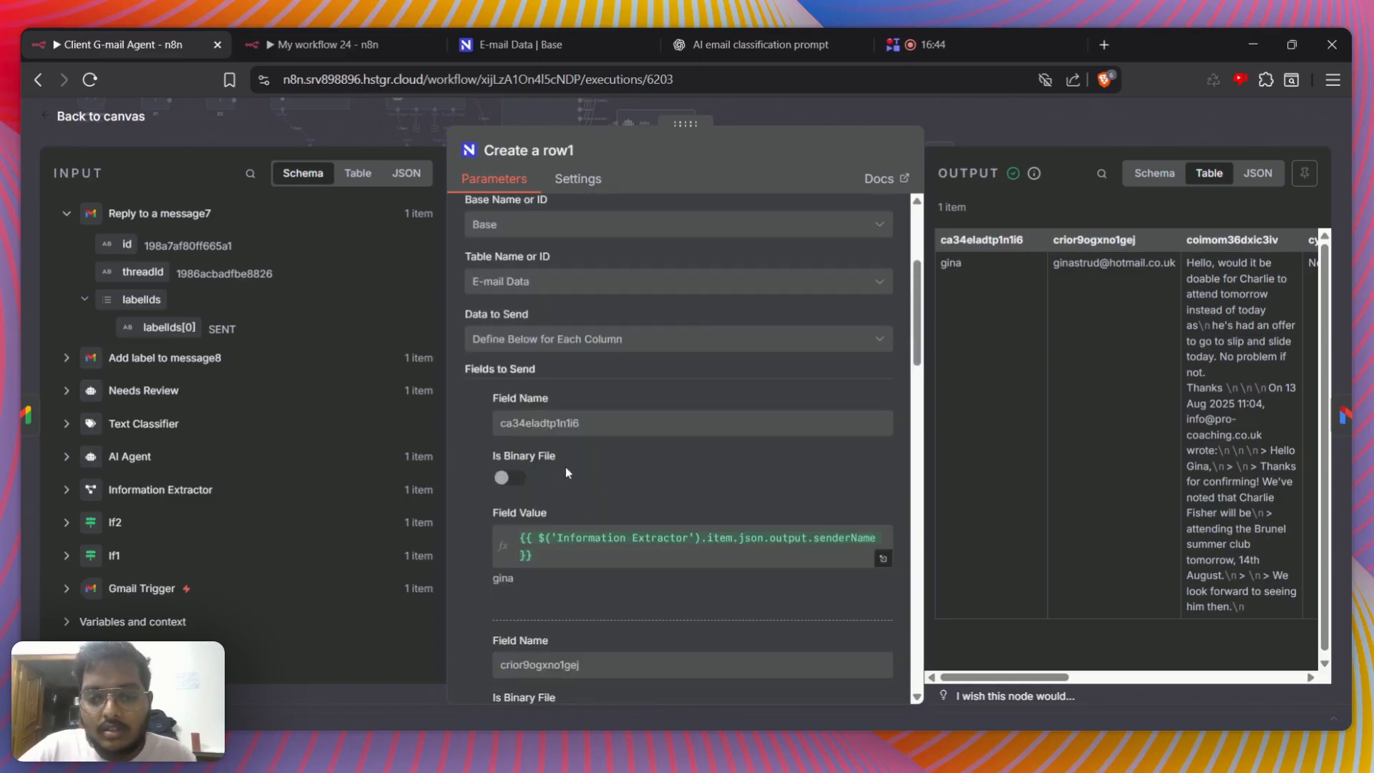
Switch to the NocoDB E-mail Data table and browse its logged email records
left_click(515, 44)
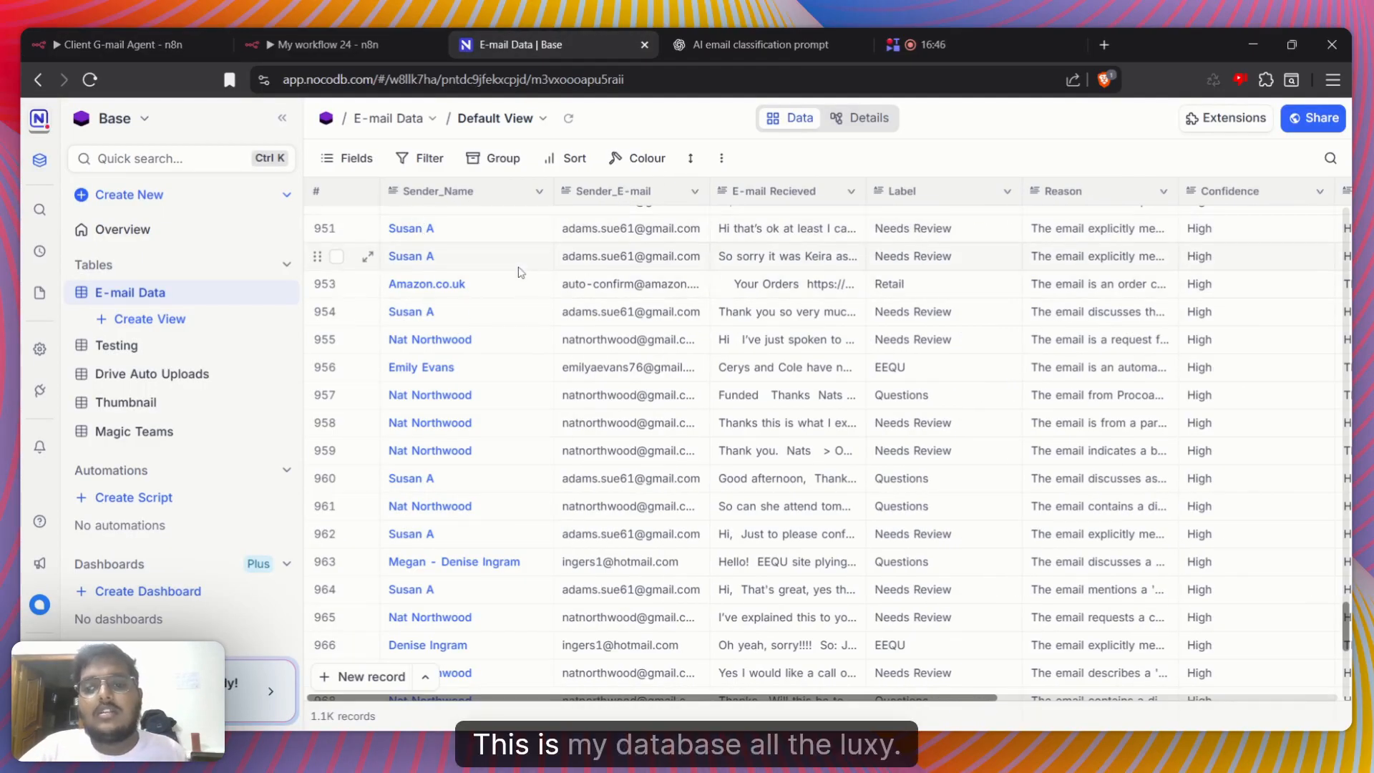
scroll(767, 331, "up", 15)
scroll(767, 330, "up", 5)
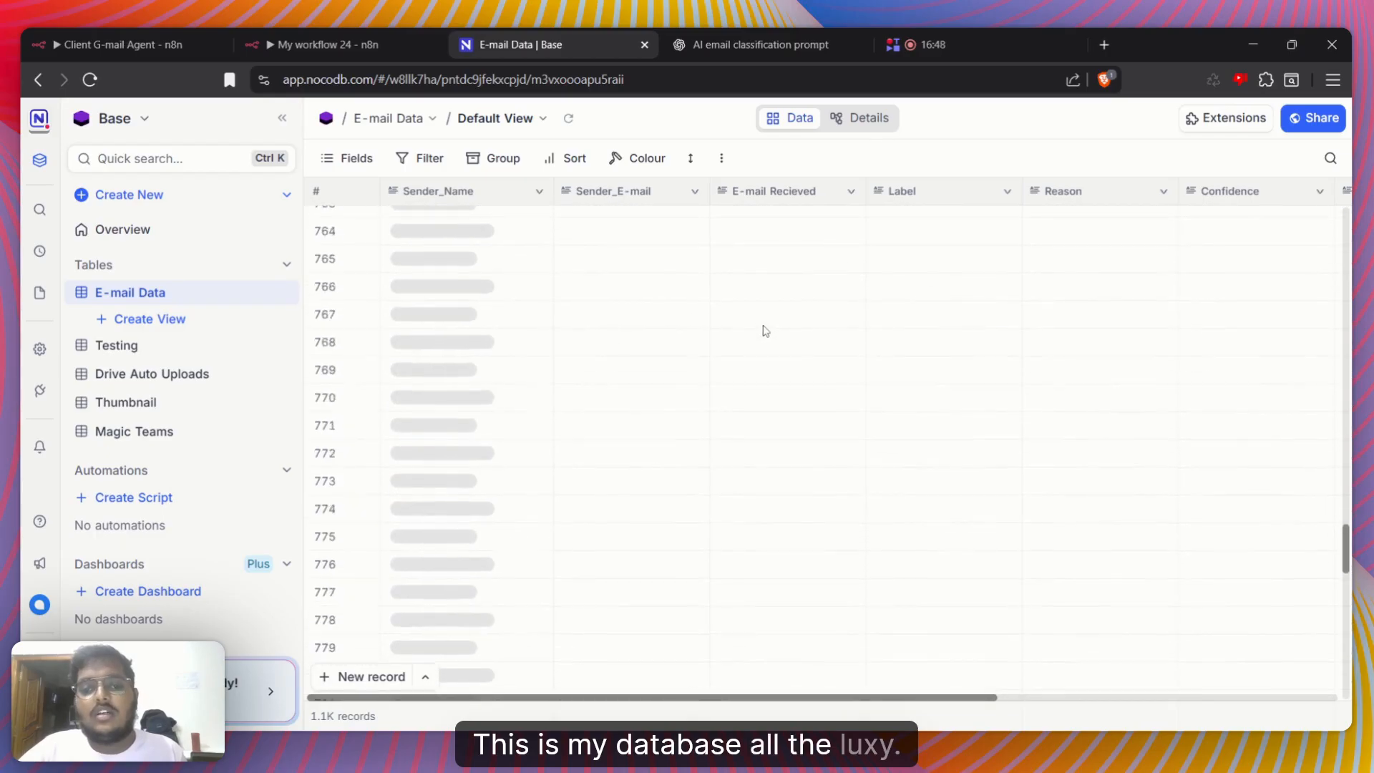
scroll(766, 331, "down", 10)
scroll(764, 329, "down", 20)
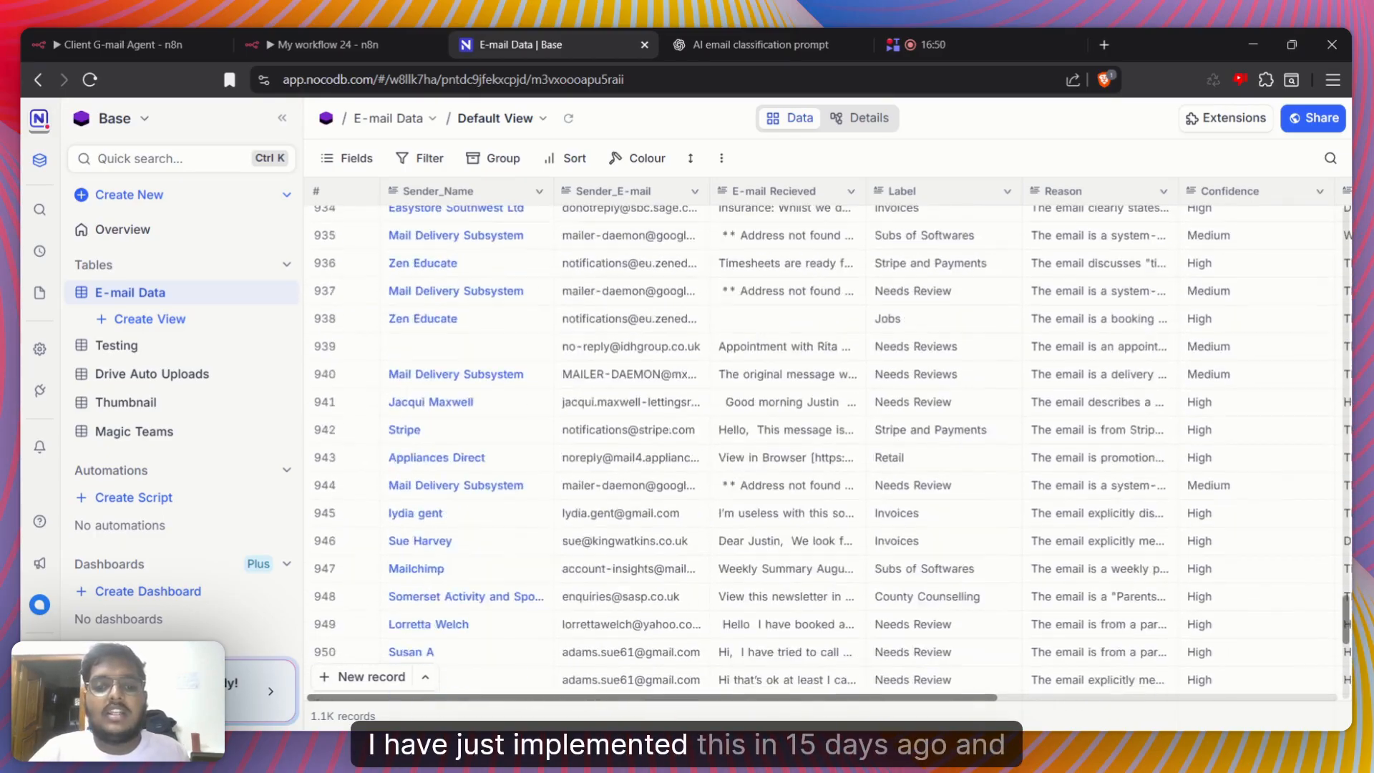
Browse the logged E-mail Data records from the latest entries back towards the earliest ones
scroll(823, 443, "down", 10)
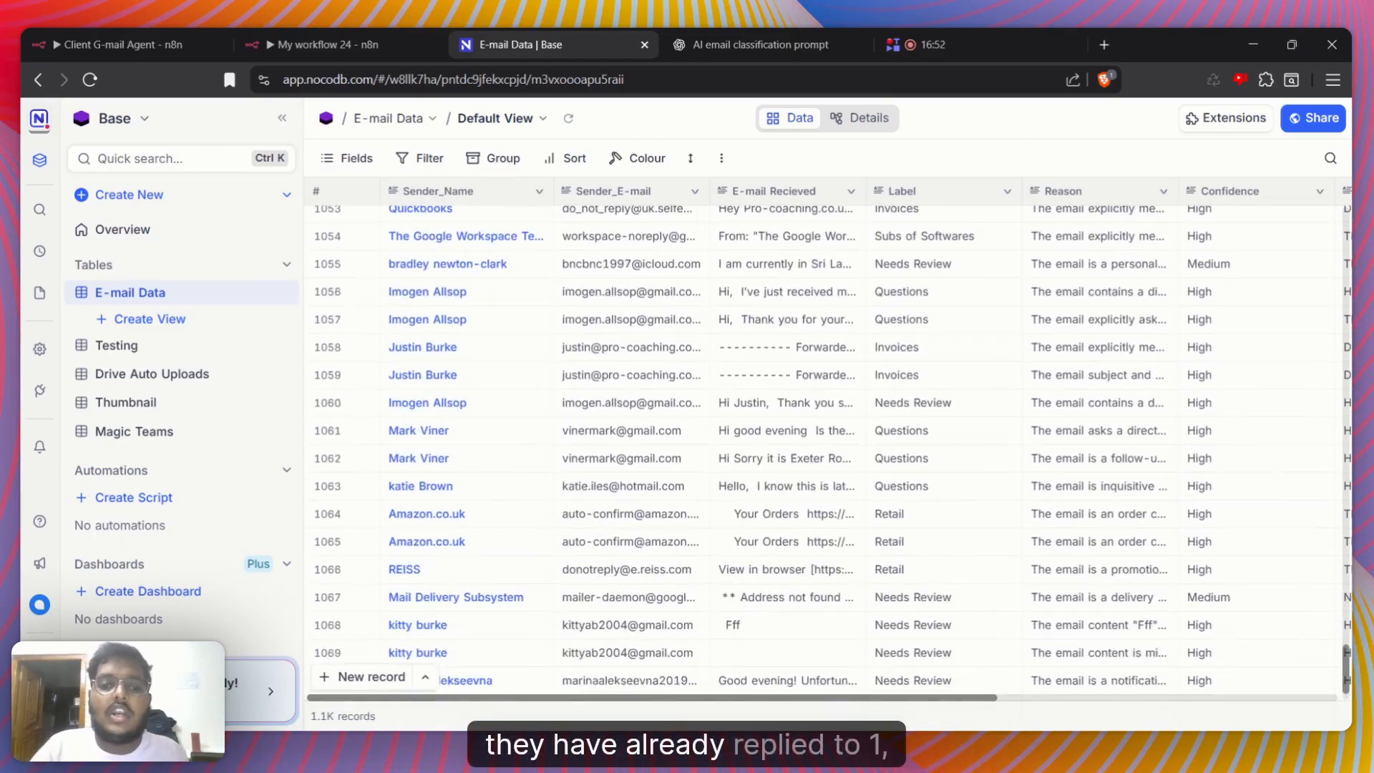
scroll(823, 444, "up", 6)
scroll(823, 444, "up", 20)
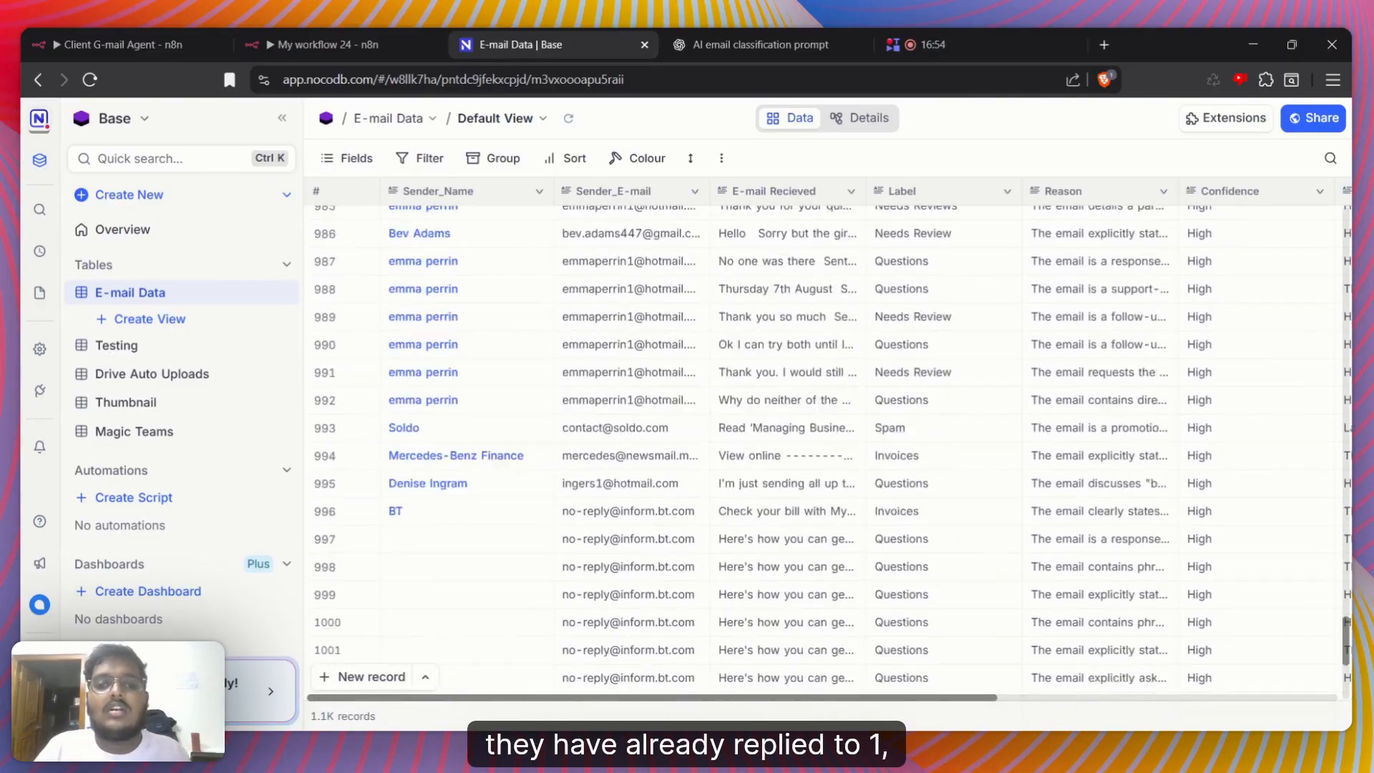
scroll(823, 444, "up", 12)
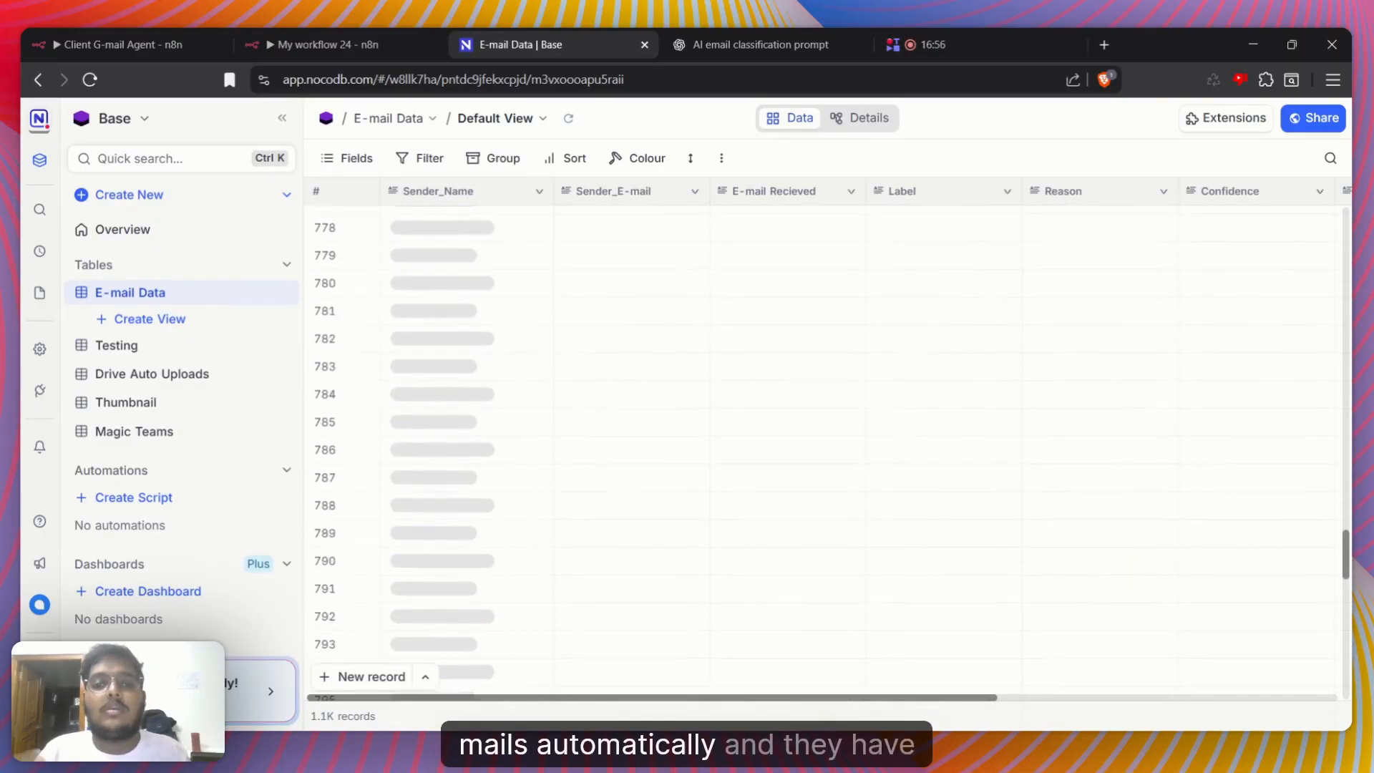
scroll(823, 444, "up", 20)
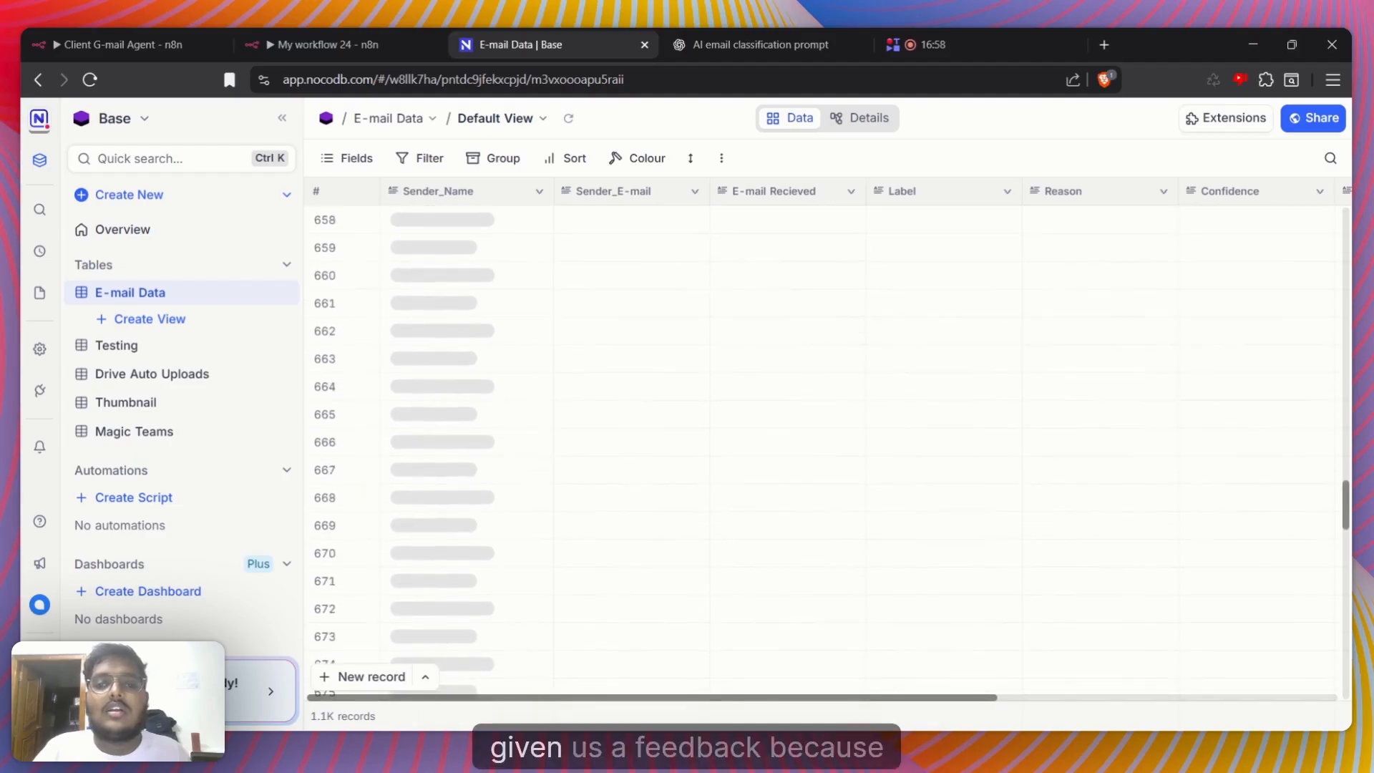
scroll(823, 444, "up", 7)
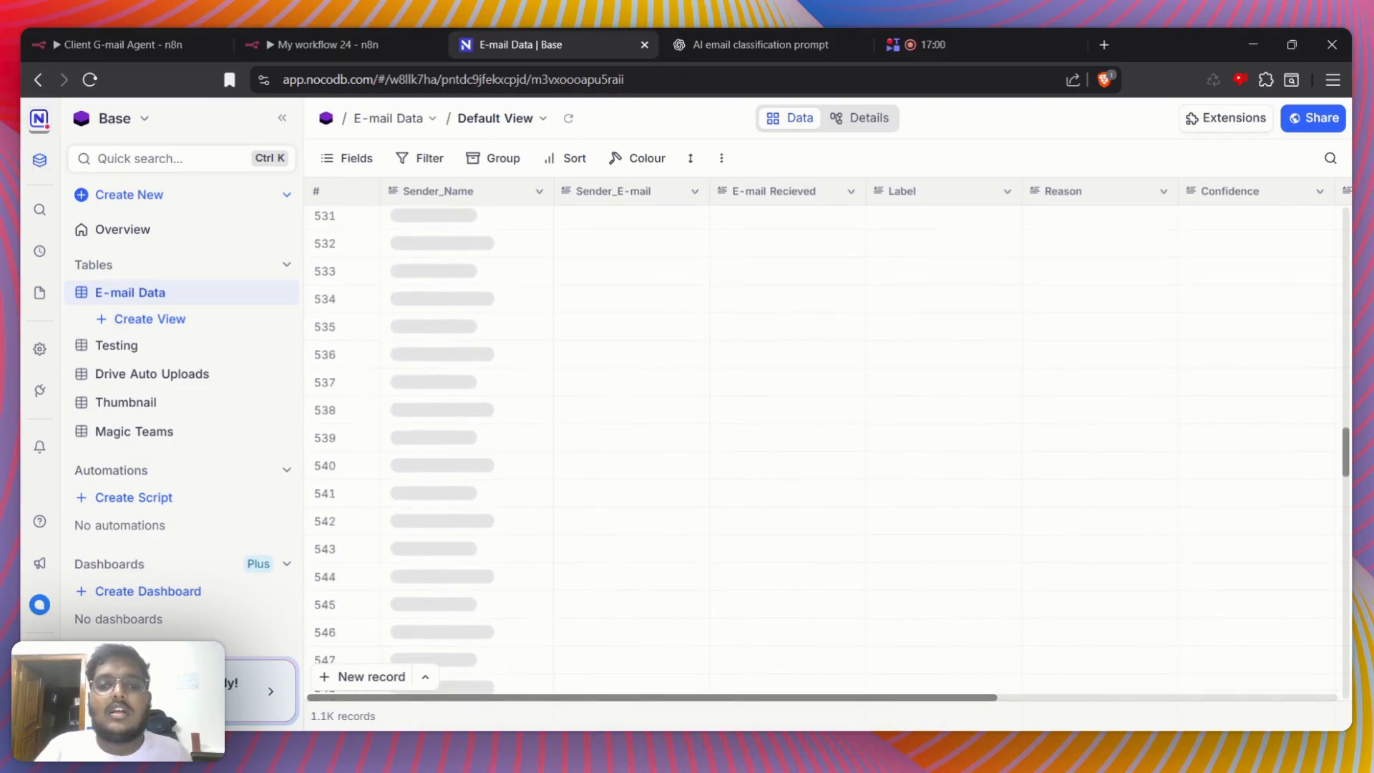
scroll(823, 443, "up", 4)
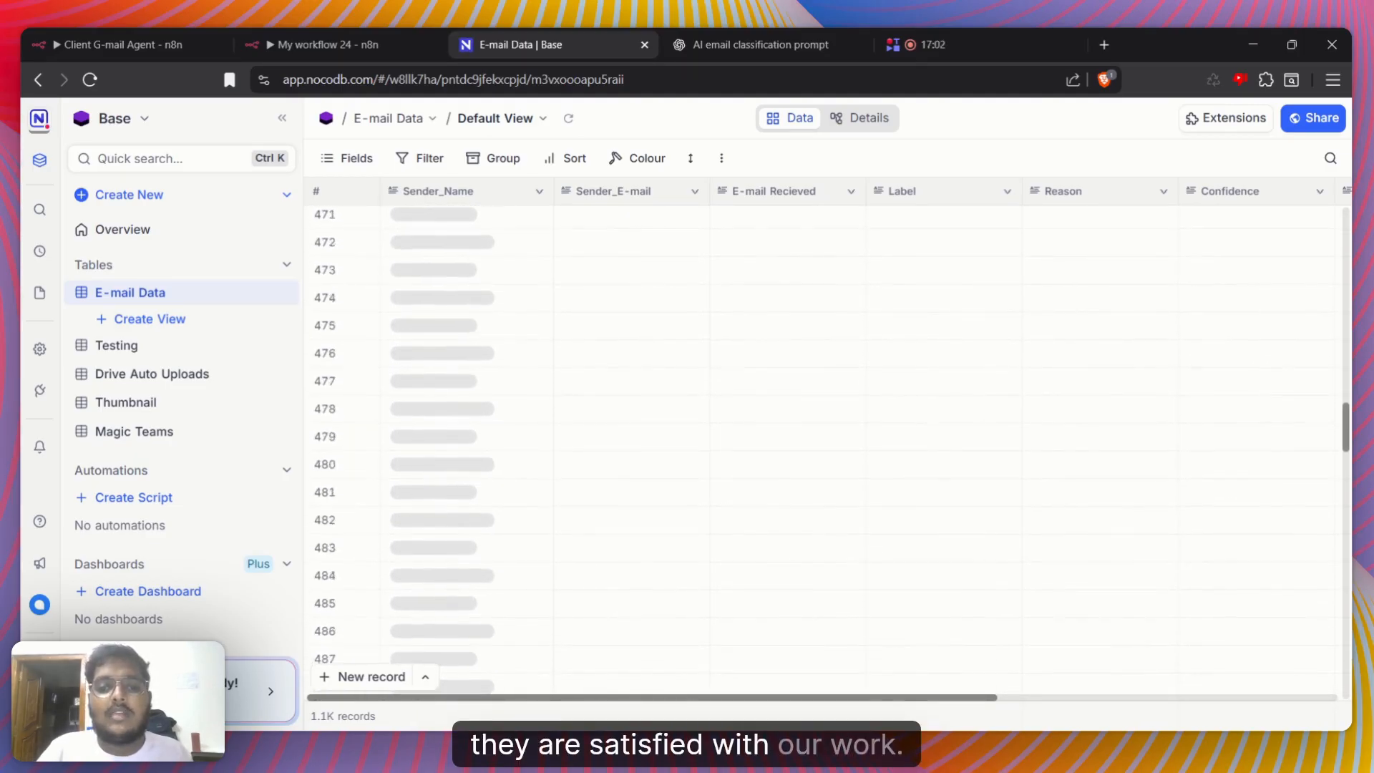
scroll(823, 444, "up", 12)
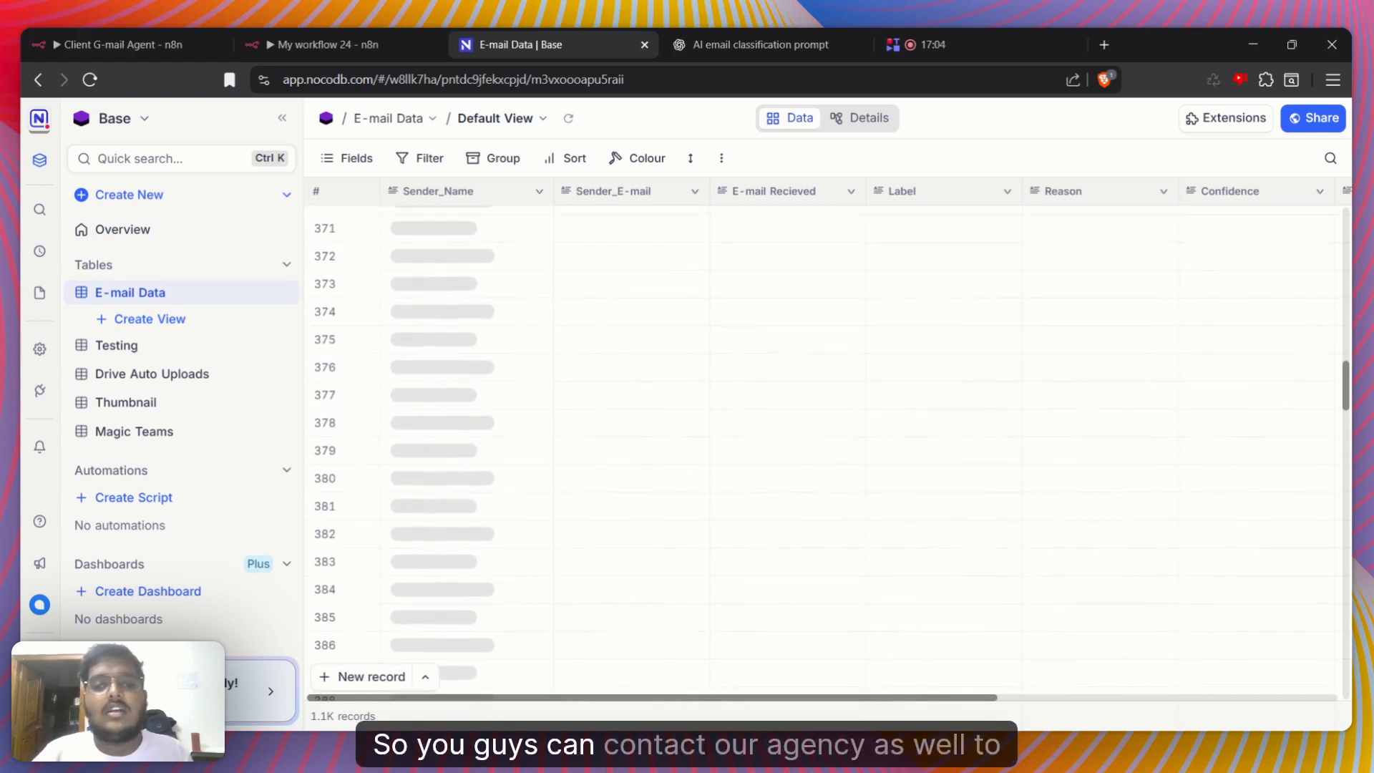
scroll(823, 444, "up", 3)
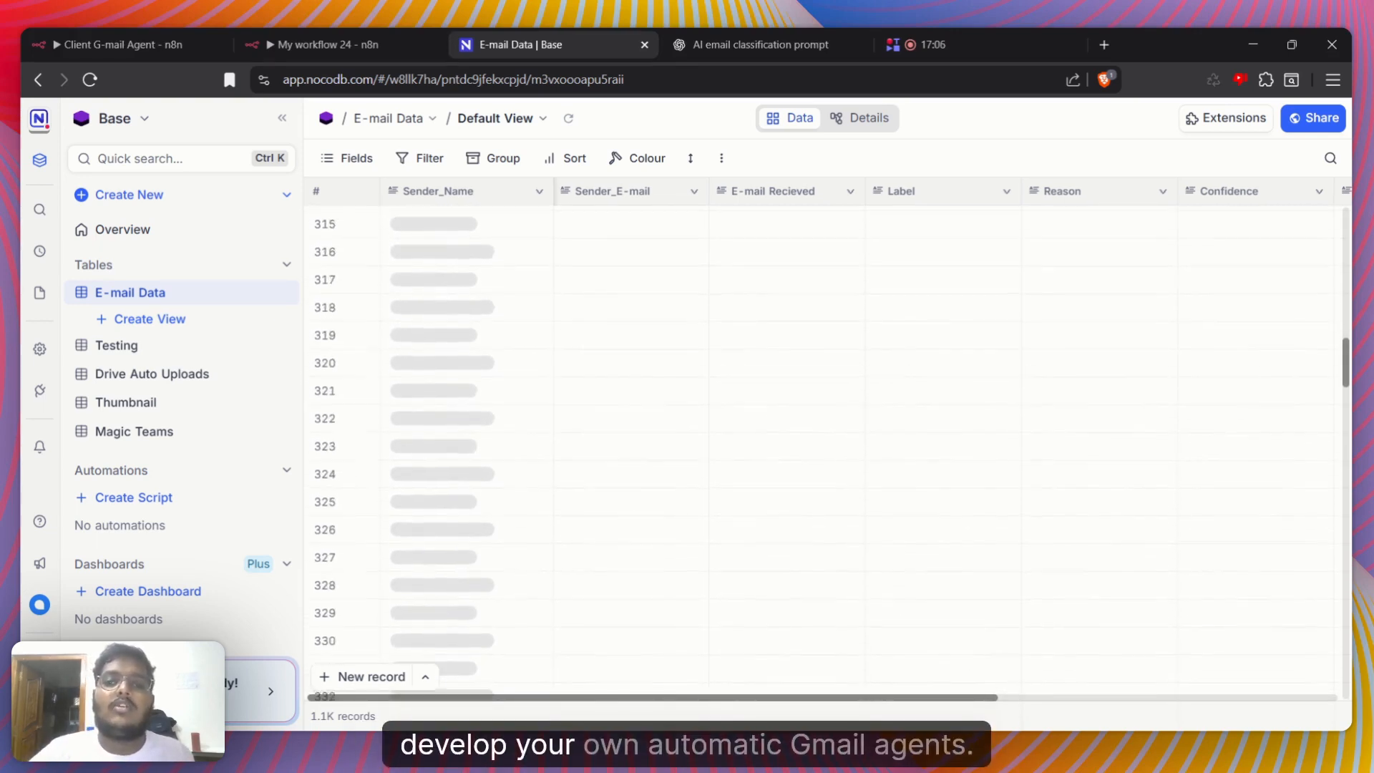
scroll(823, 444, "up", 12)
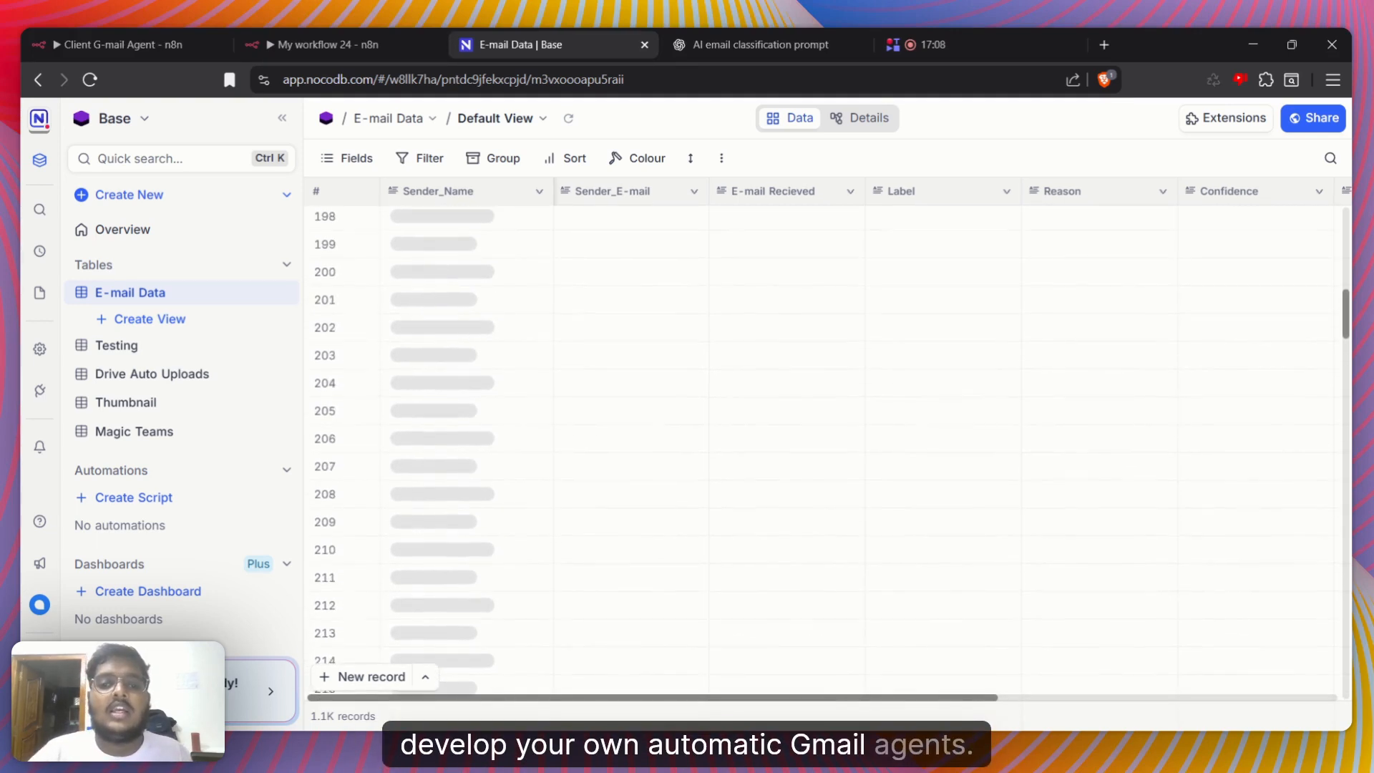
scroll(715, 298, "up", 12)
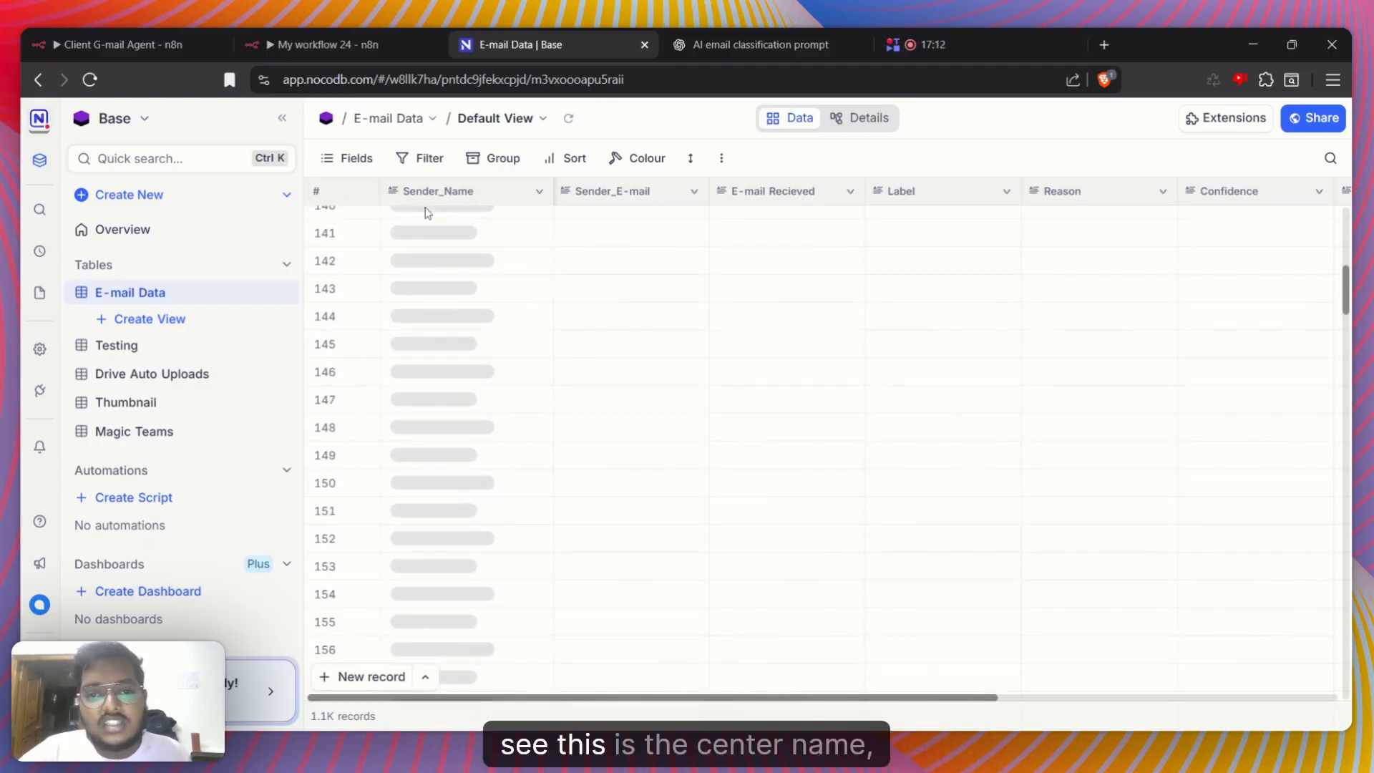
Go to the end of the E-mail Data records and reload the page
scroll(463, 442, "down", 20)
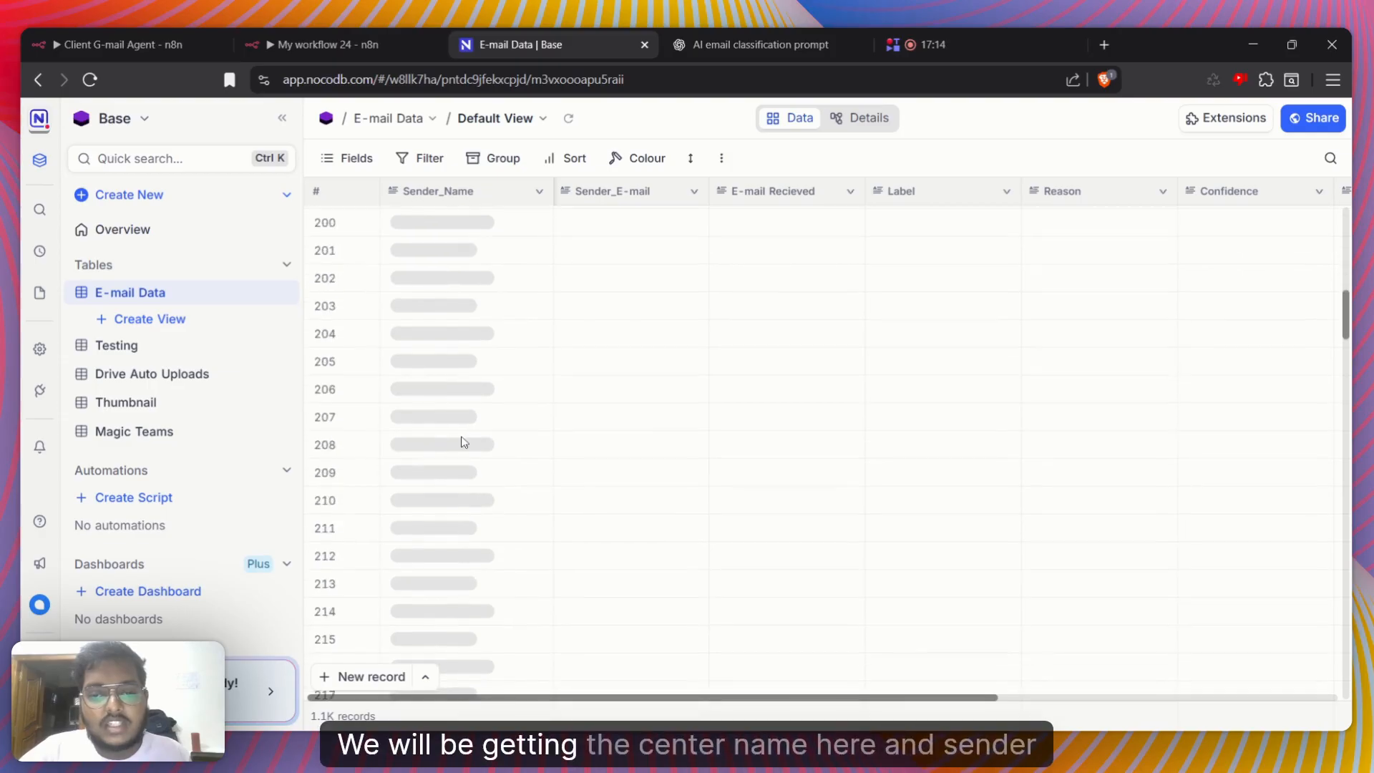
scroll(515, 327, "down", 20)
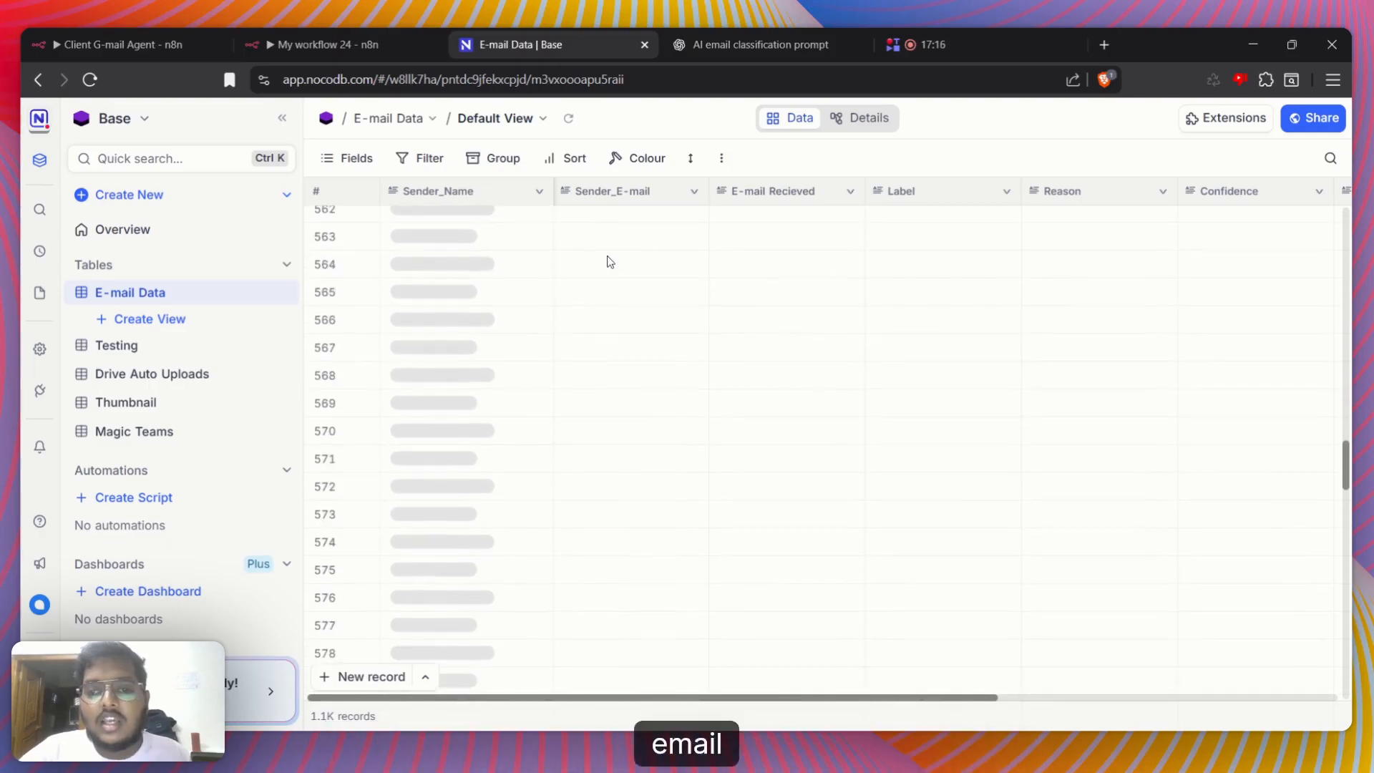
scroll(630, 250, "down", 17)
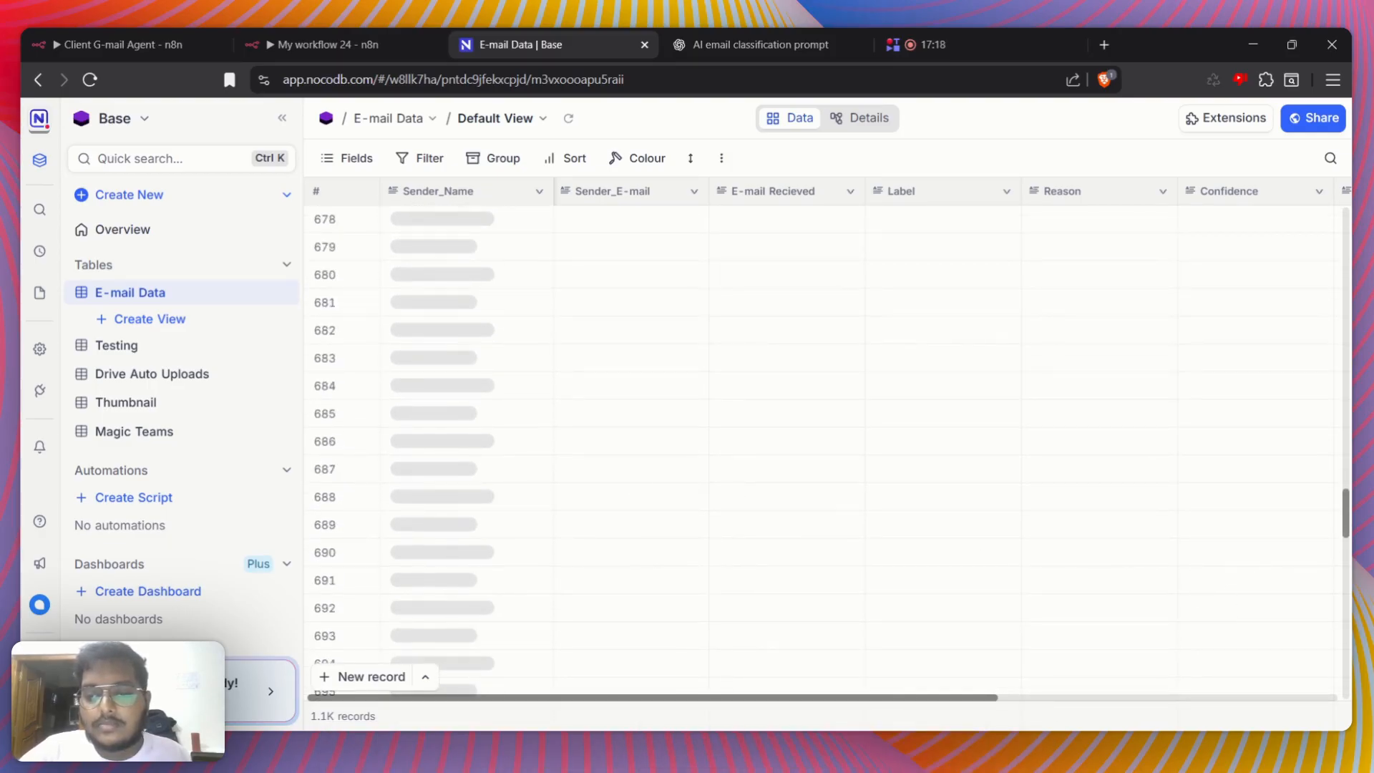
scroll(995, 583, "down", 20)
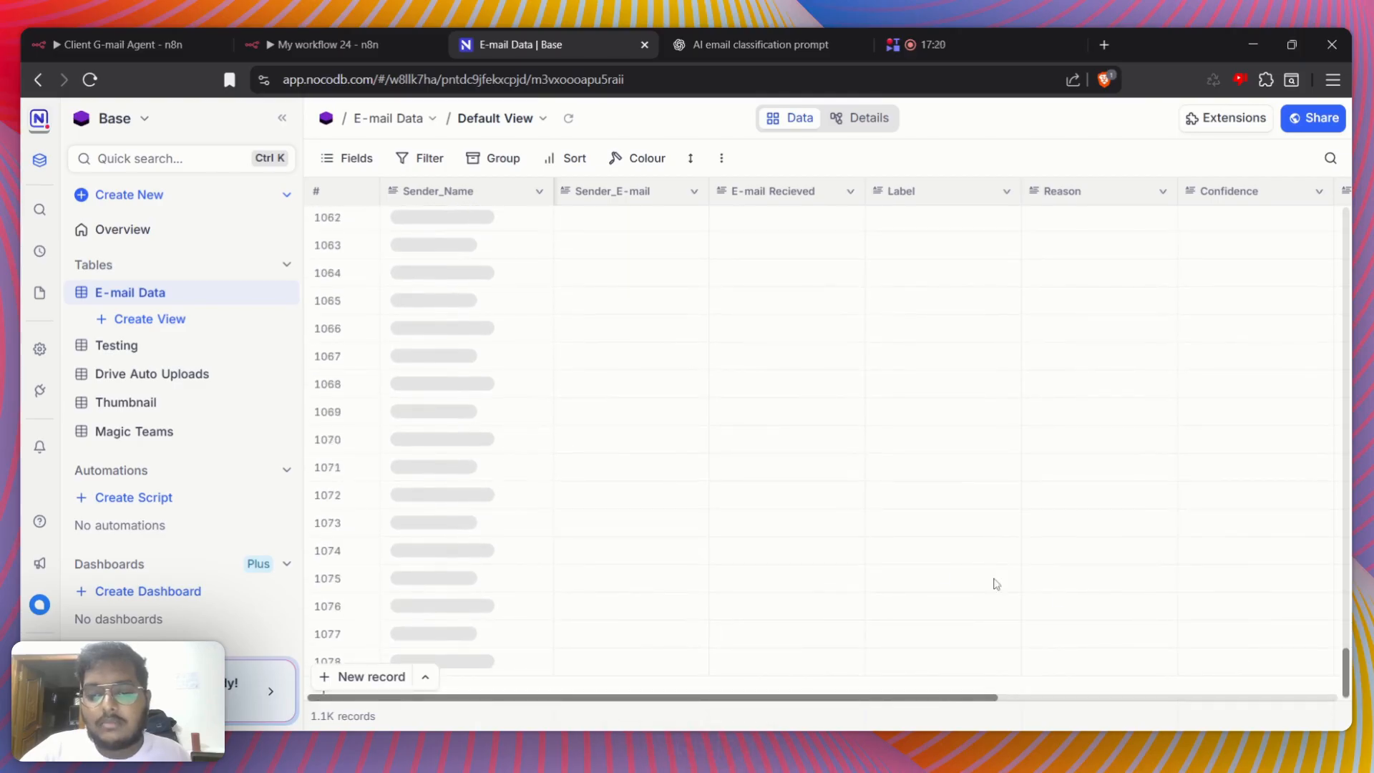
scroll(994, 584, "down", 3)
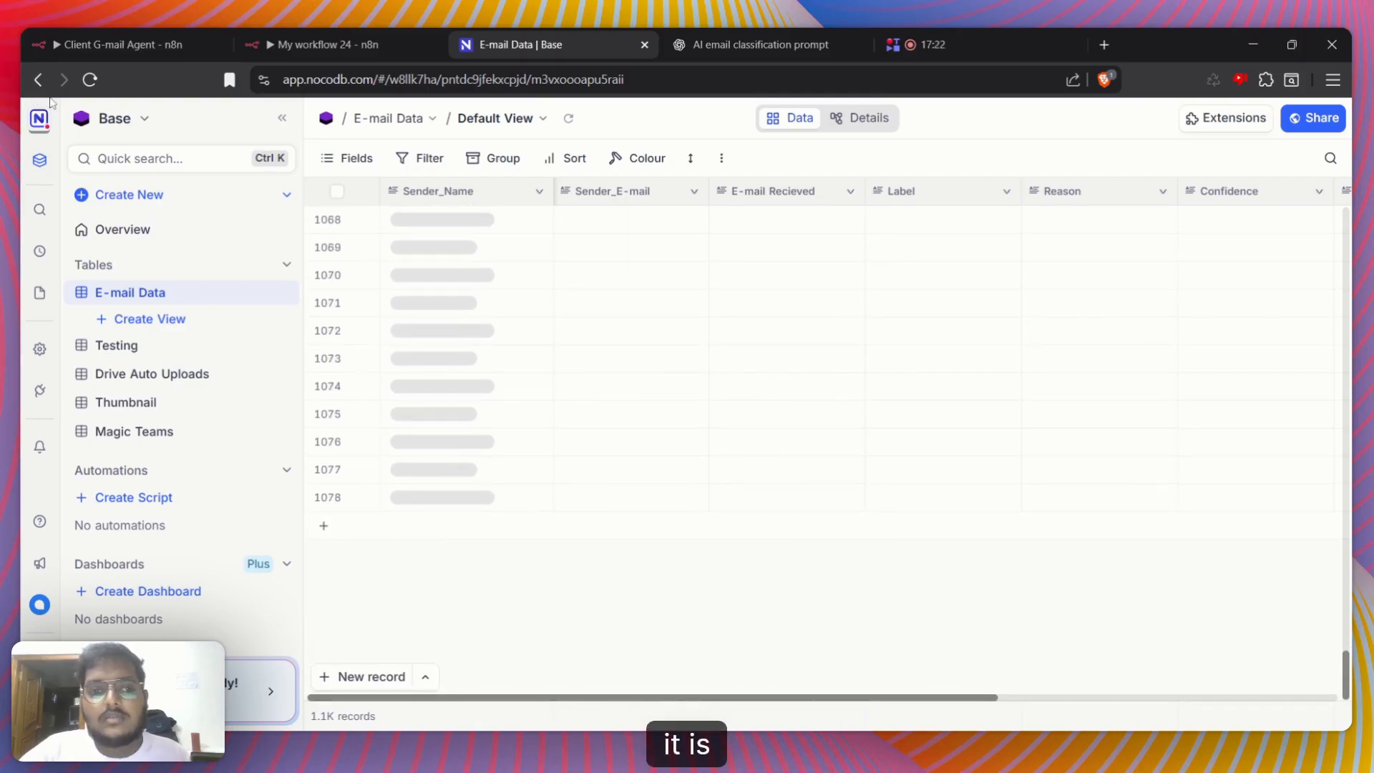
left_click(90, 79)
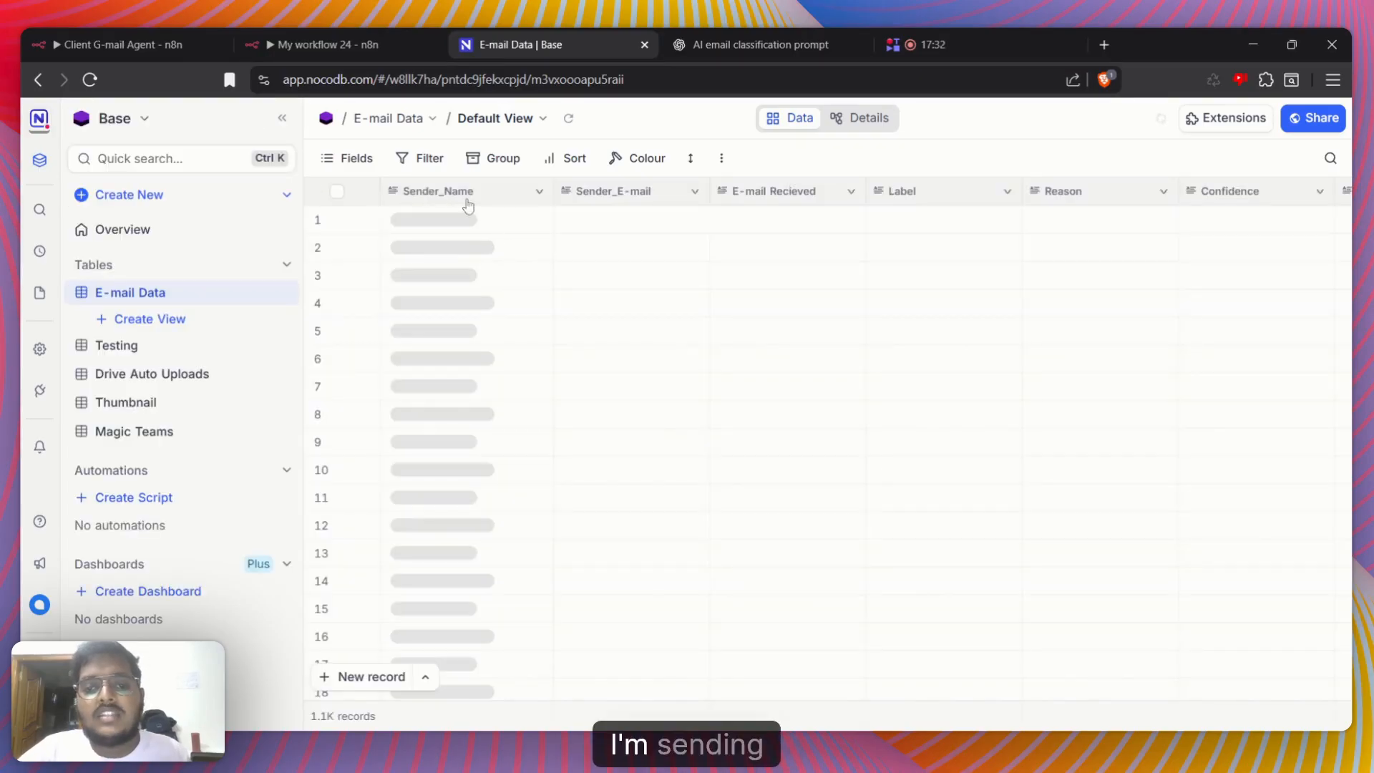
Show the Information Extractor's senderName output in the n8n Create a row1 input and compare it with NocoDB's Sender_Name column
left_click(165, 44)
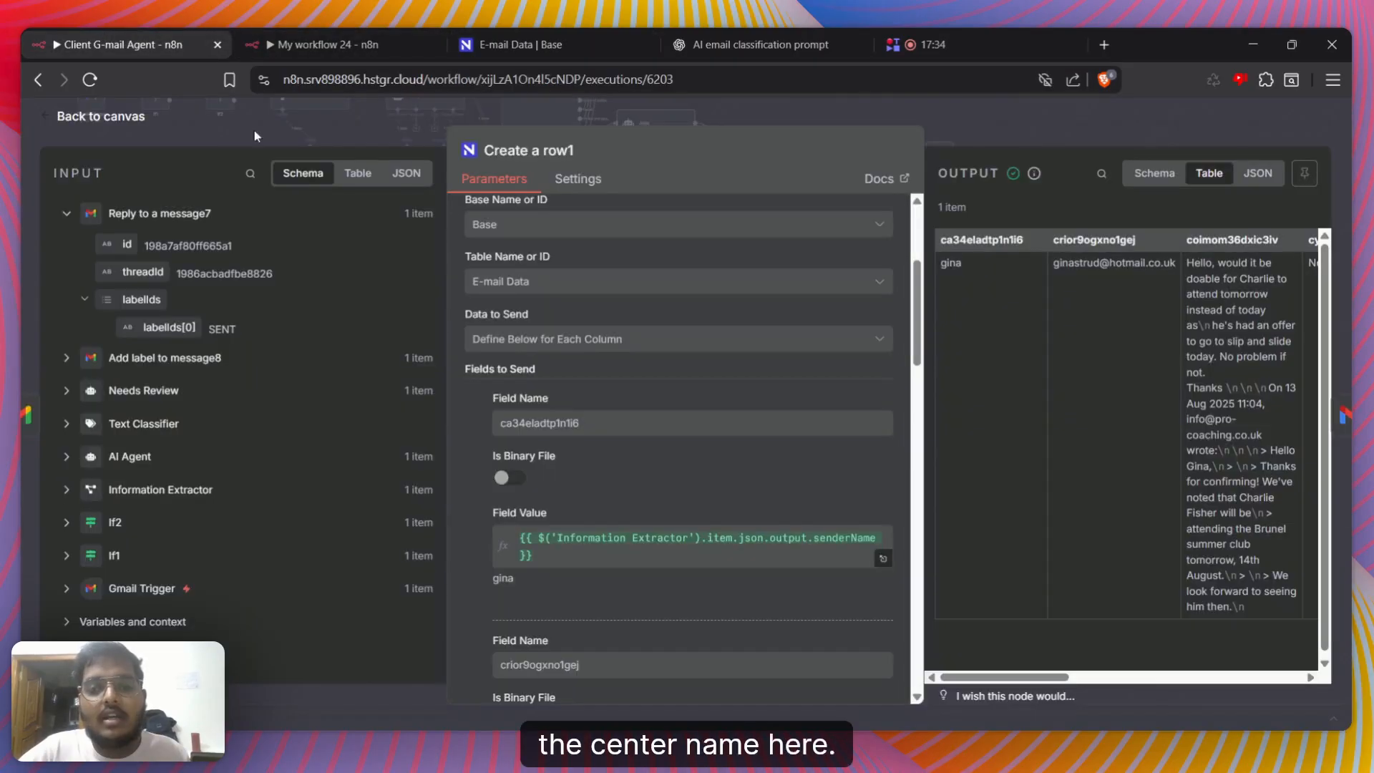
left_click(67, 490)
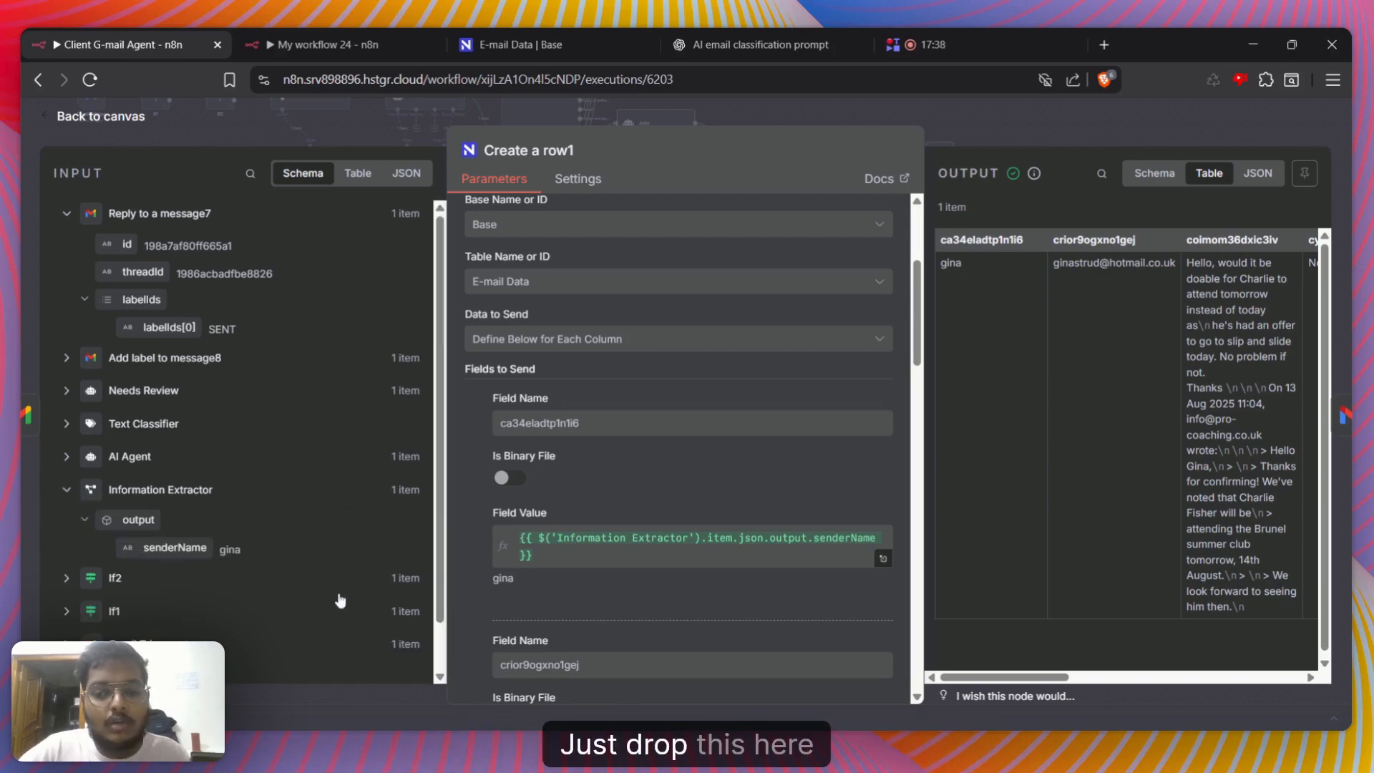
left_click(517, 44)
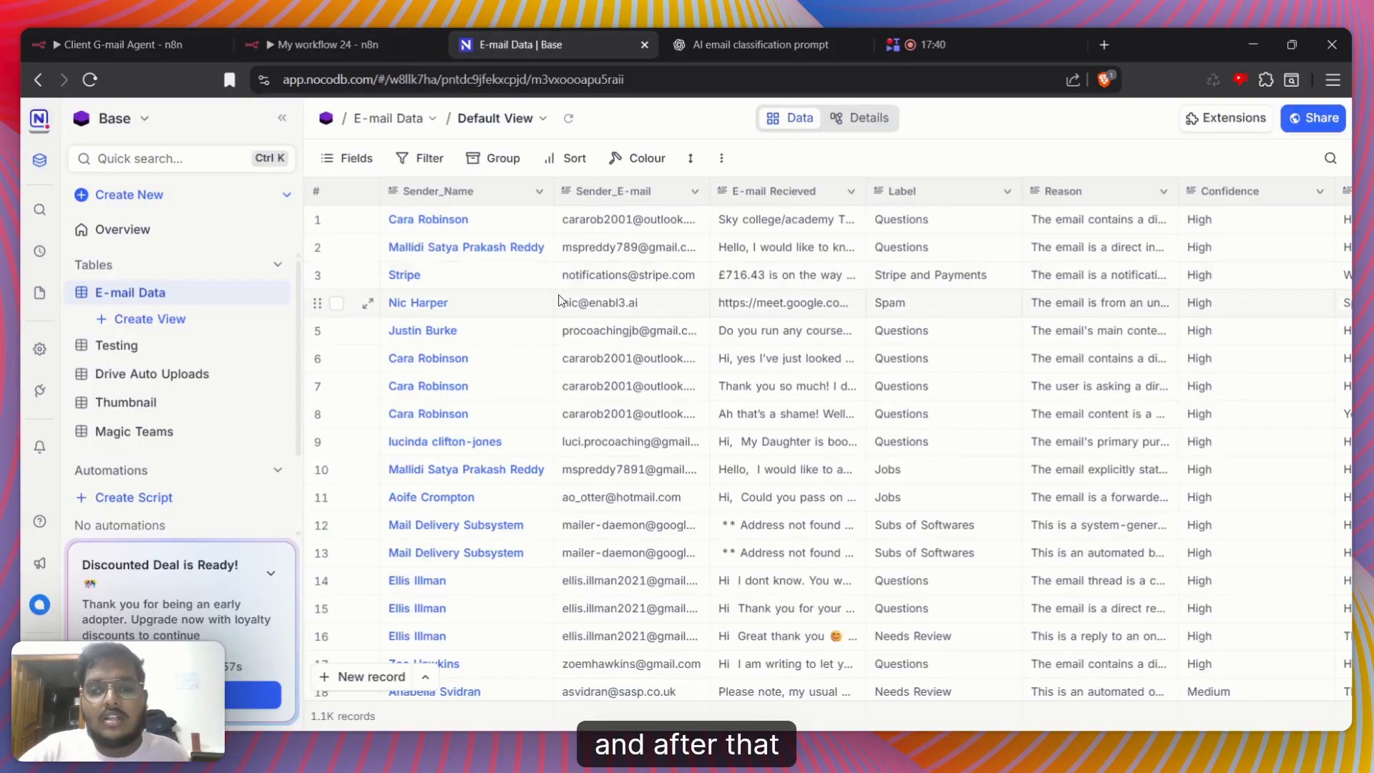
Expand the Gmail Trigger data in the n8n node input to find the sender's address, and return to the NocoDB table
left_click(121, 44)
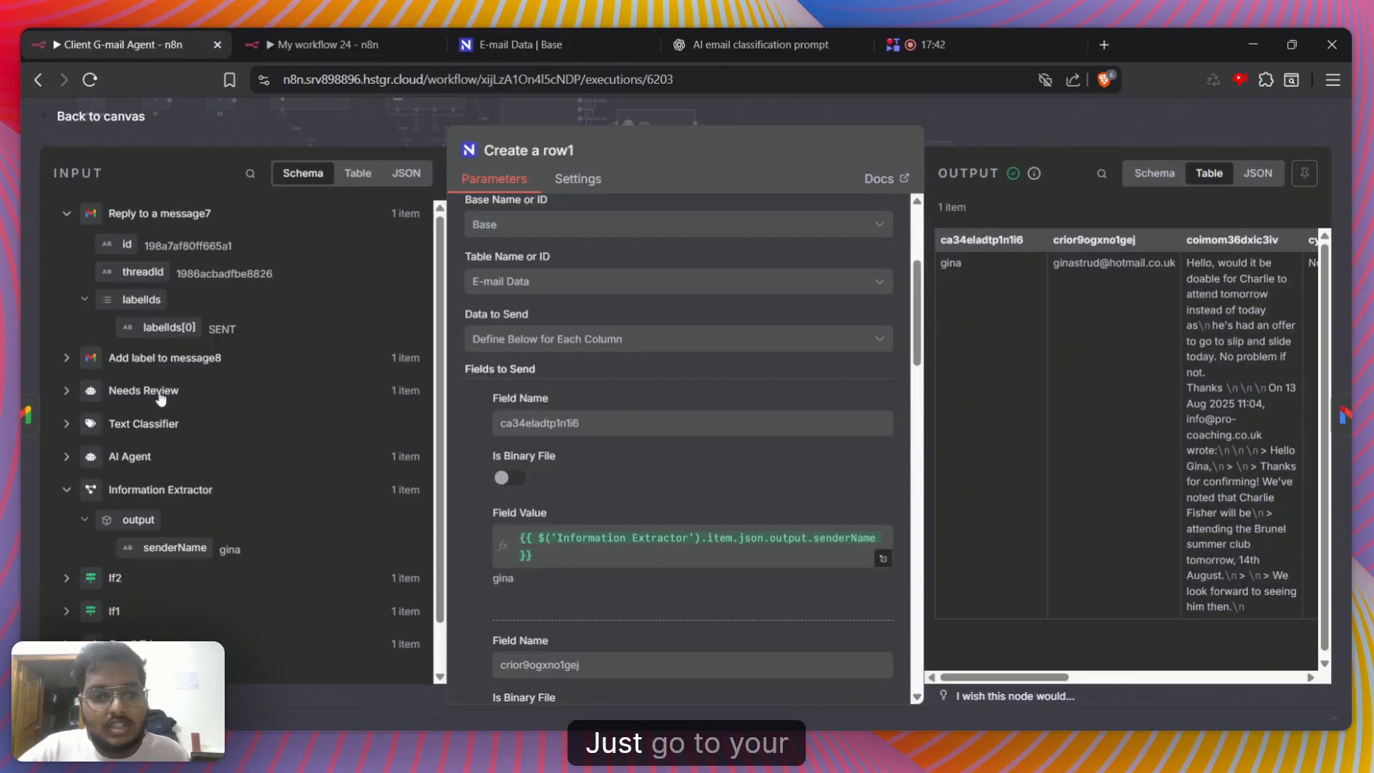
scroll(135, 480, "down", 2)
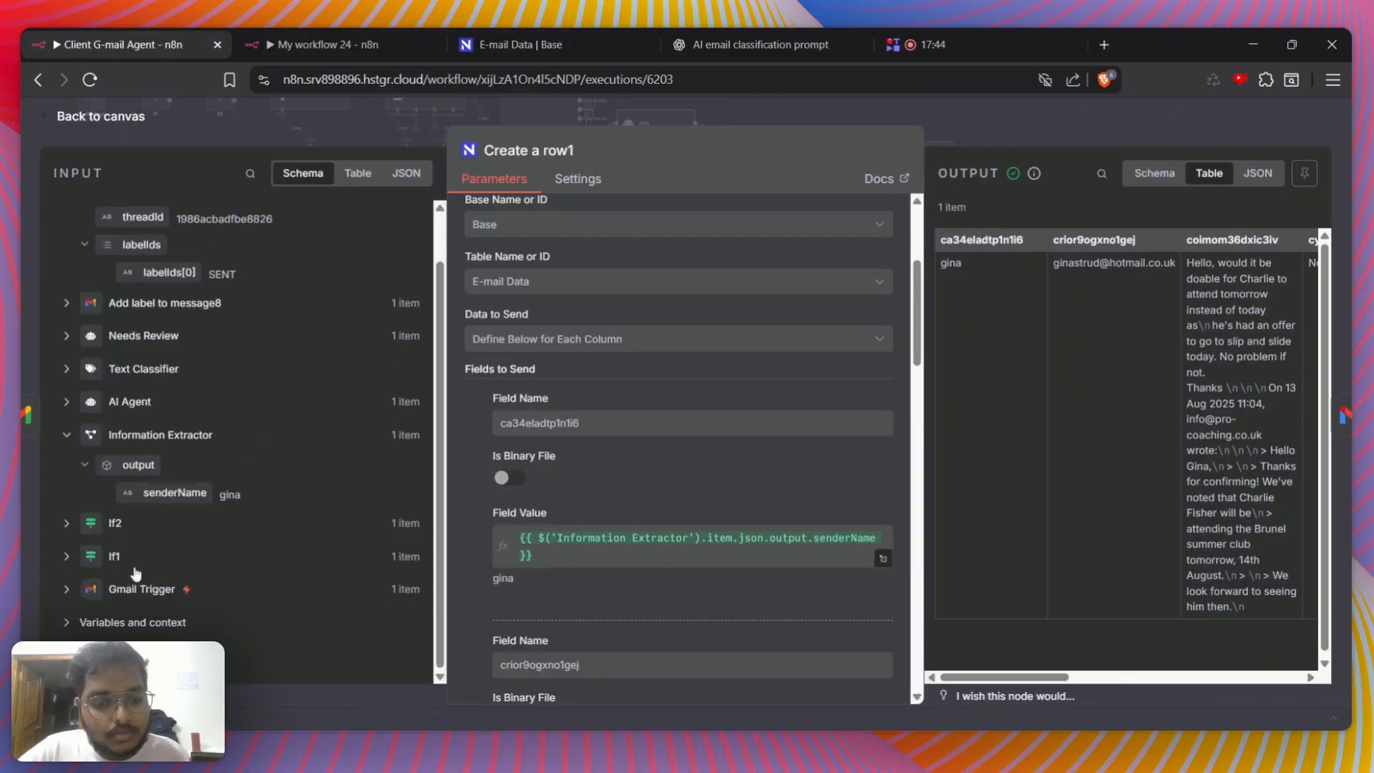
left_click(70, 589)
scroll(74, 583, "down", 10)
scroll(74, 581, "down", 10)
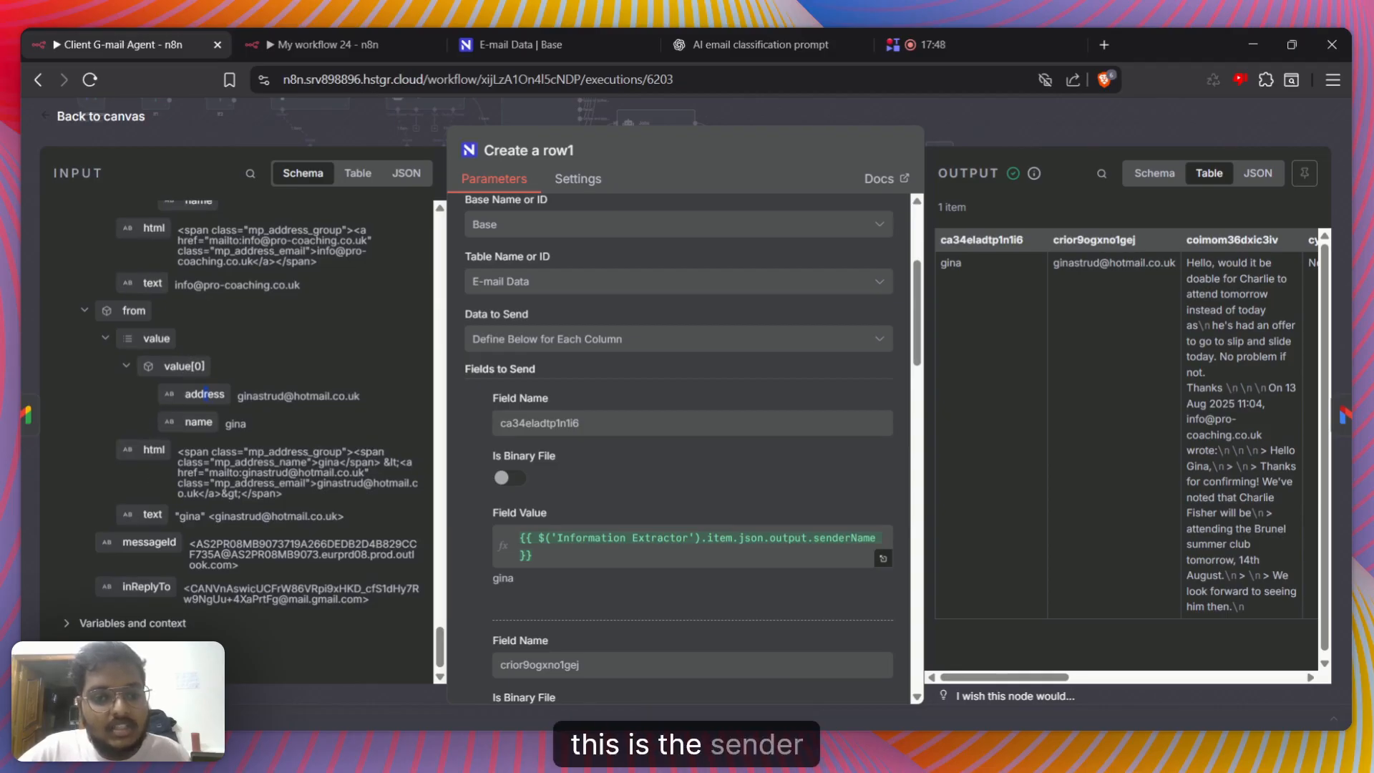
left_click(523, 45)
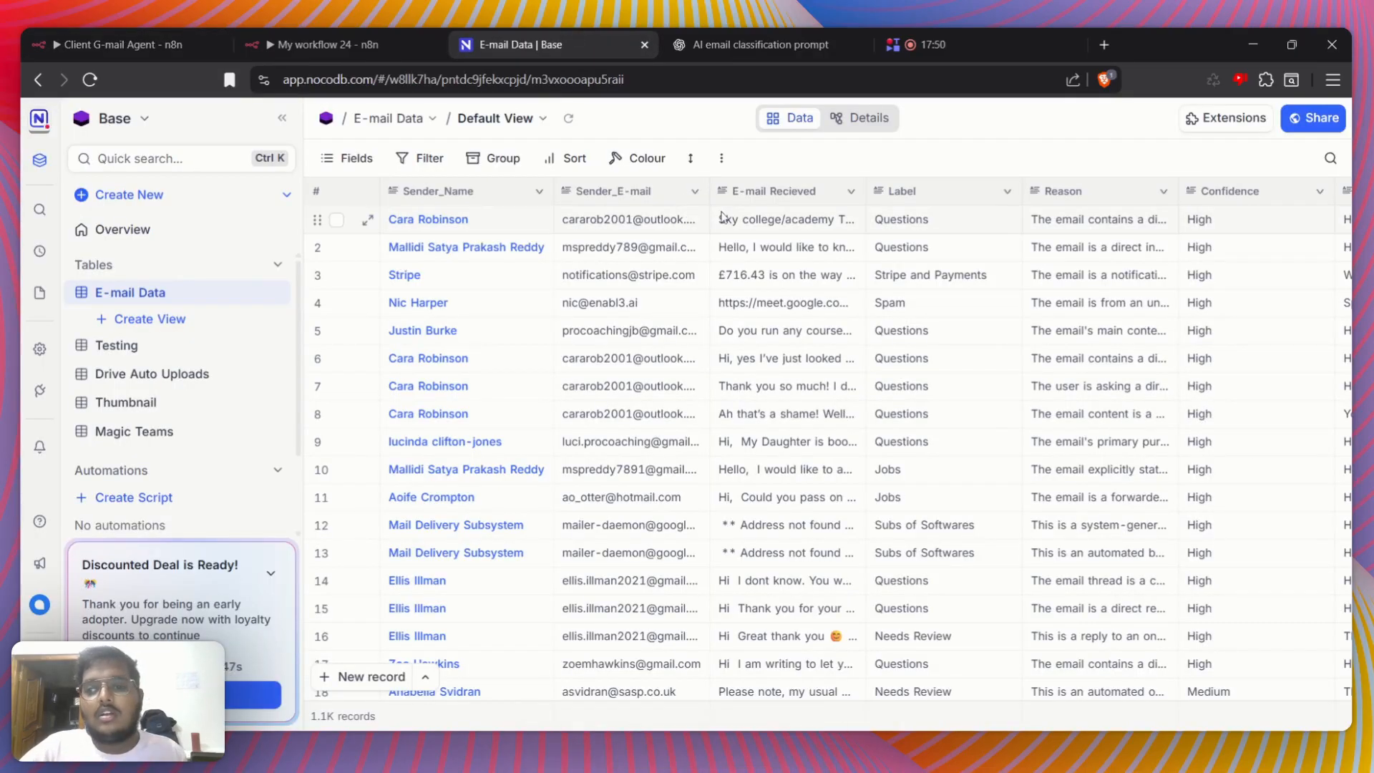
left_click(74, 36)
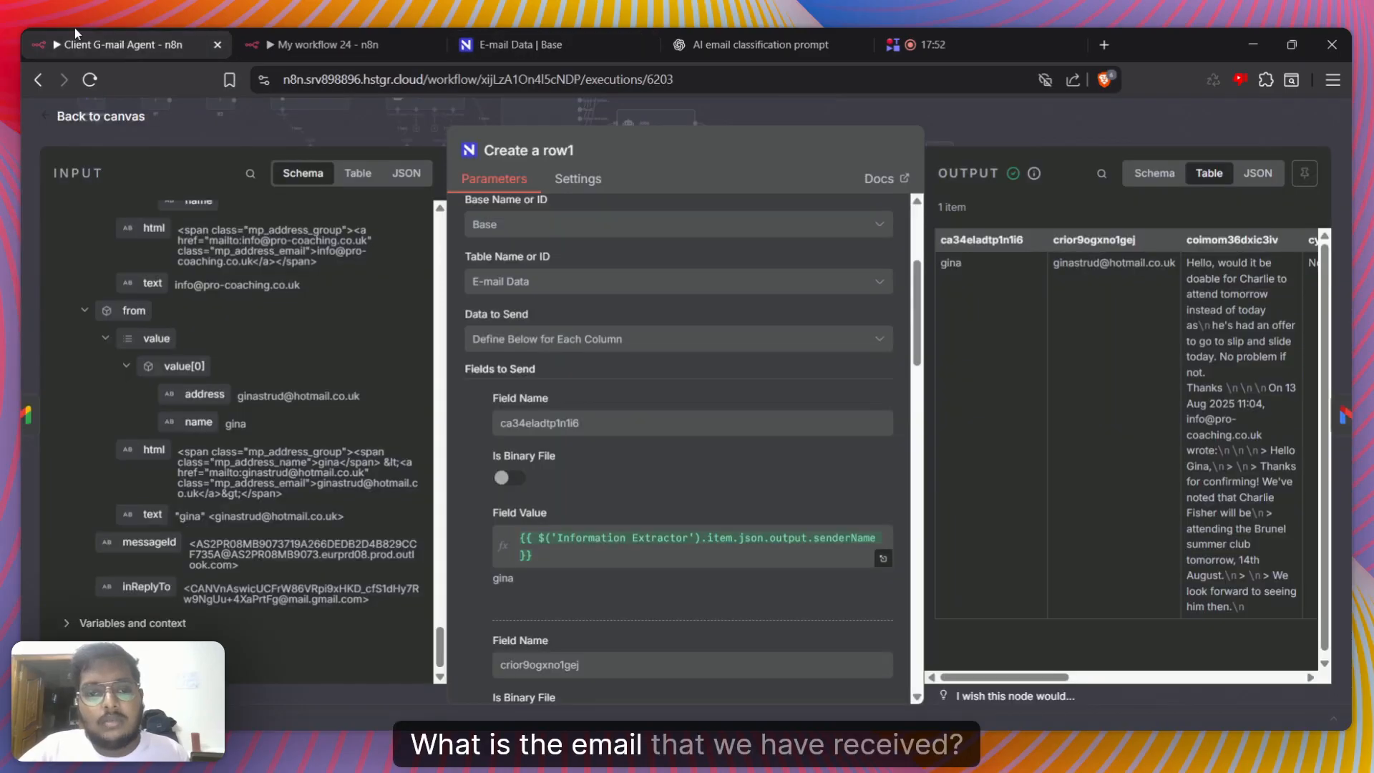
scroll(215, 425, "up", 10)
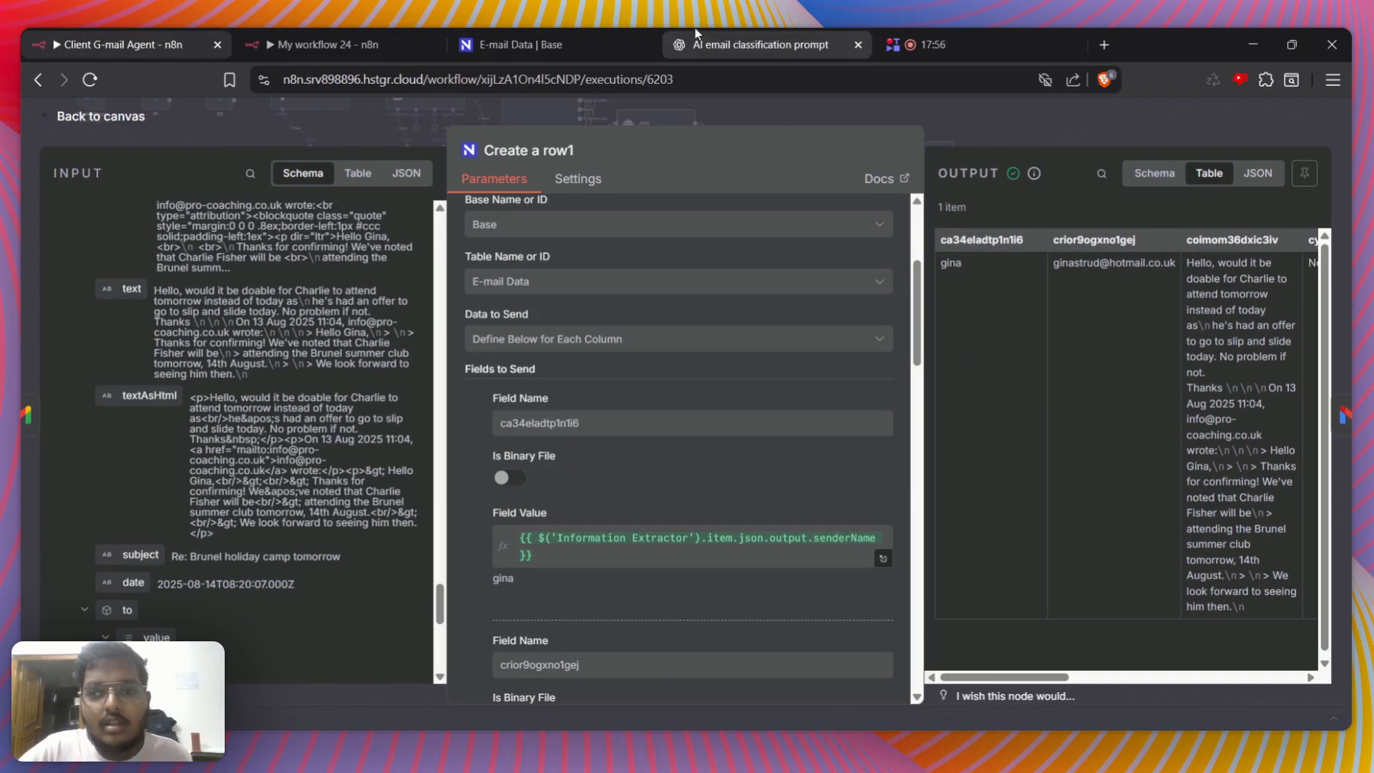
left_click(544, 45)
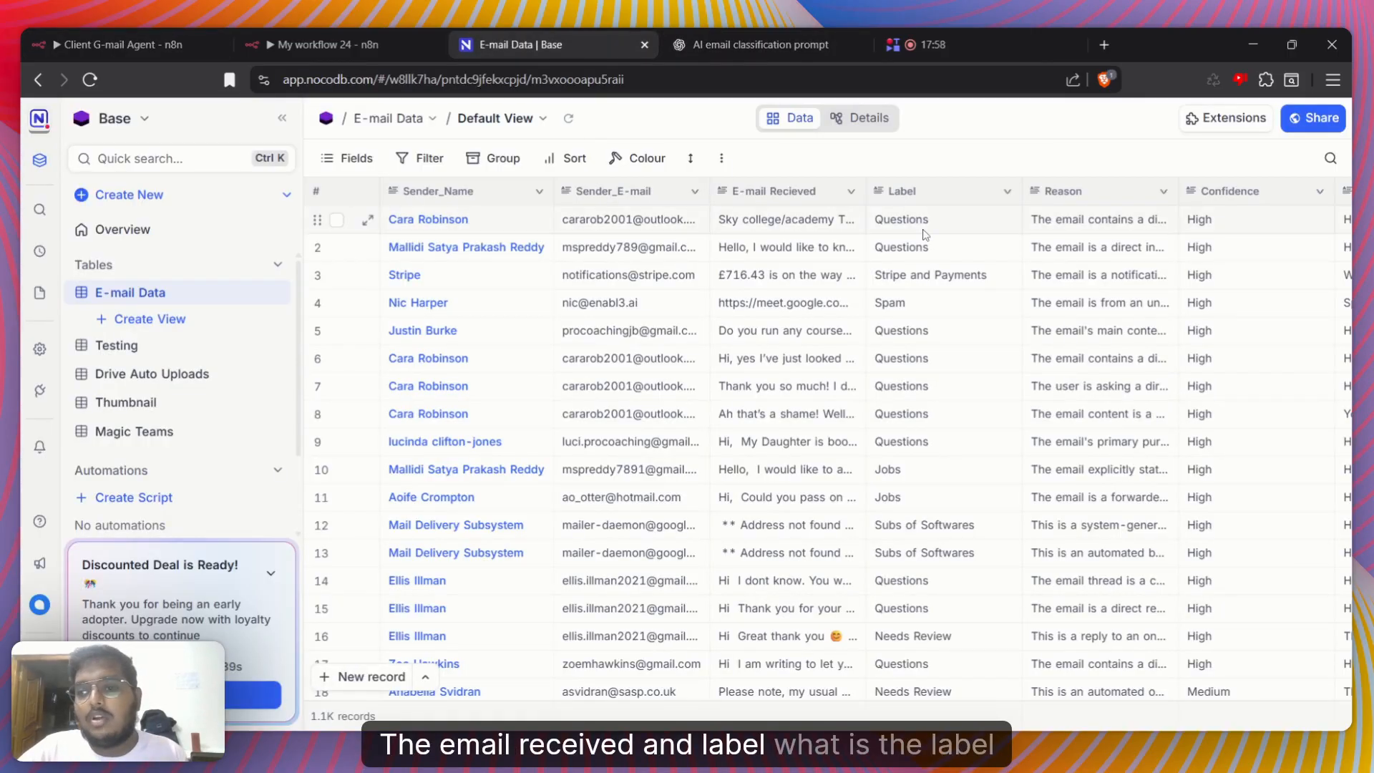
Compare the Label, Reason and Confidence columns in NocoDB with the expanded AI Agent output in the n8n node input
scroll(923, 234, "right", 3)
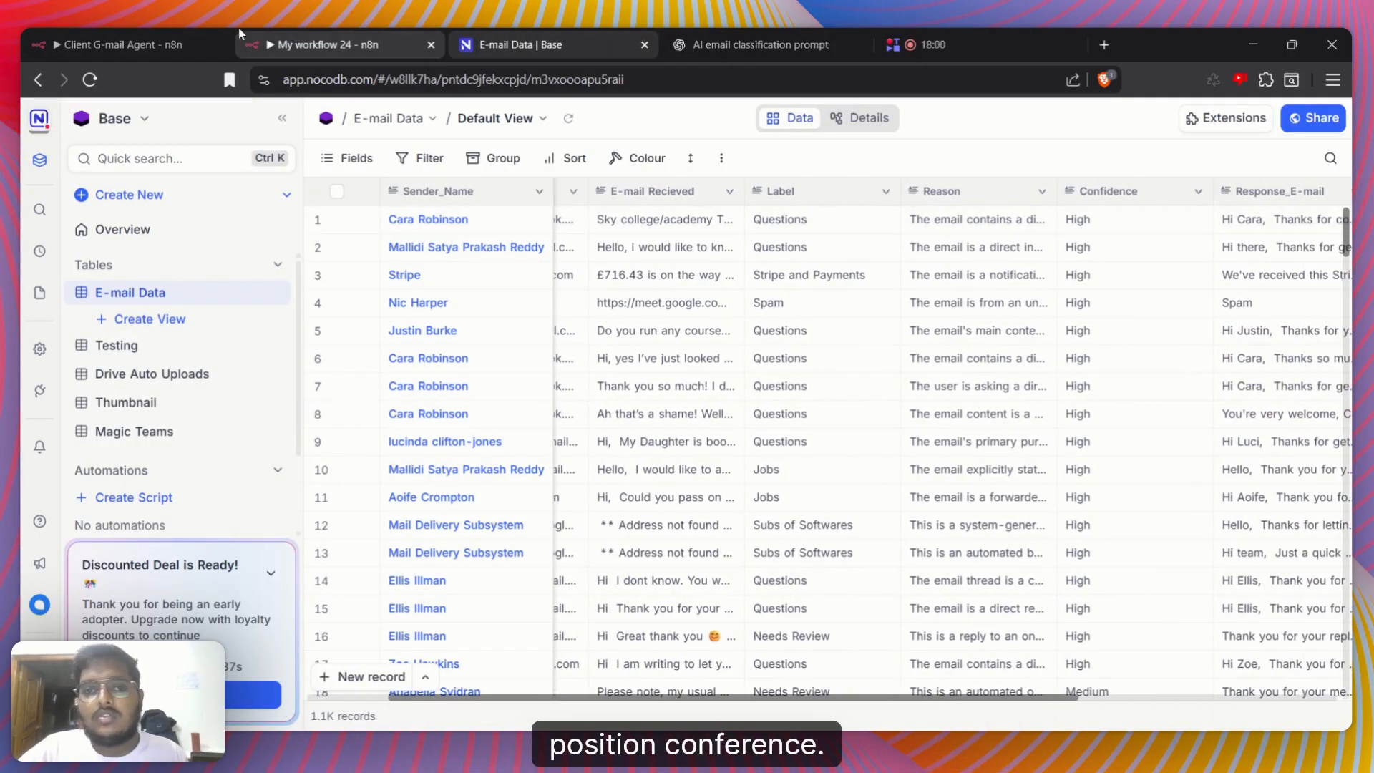
left_click(228, 32)
scroll(128, 475, "down", 10)
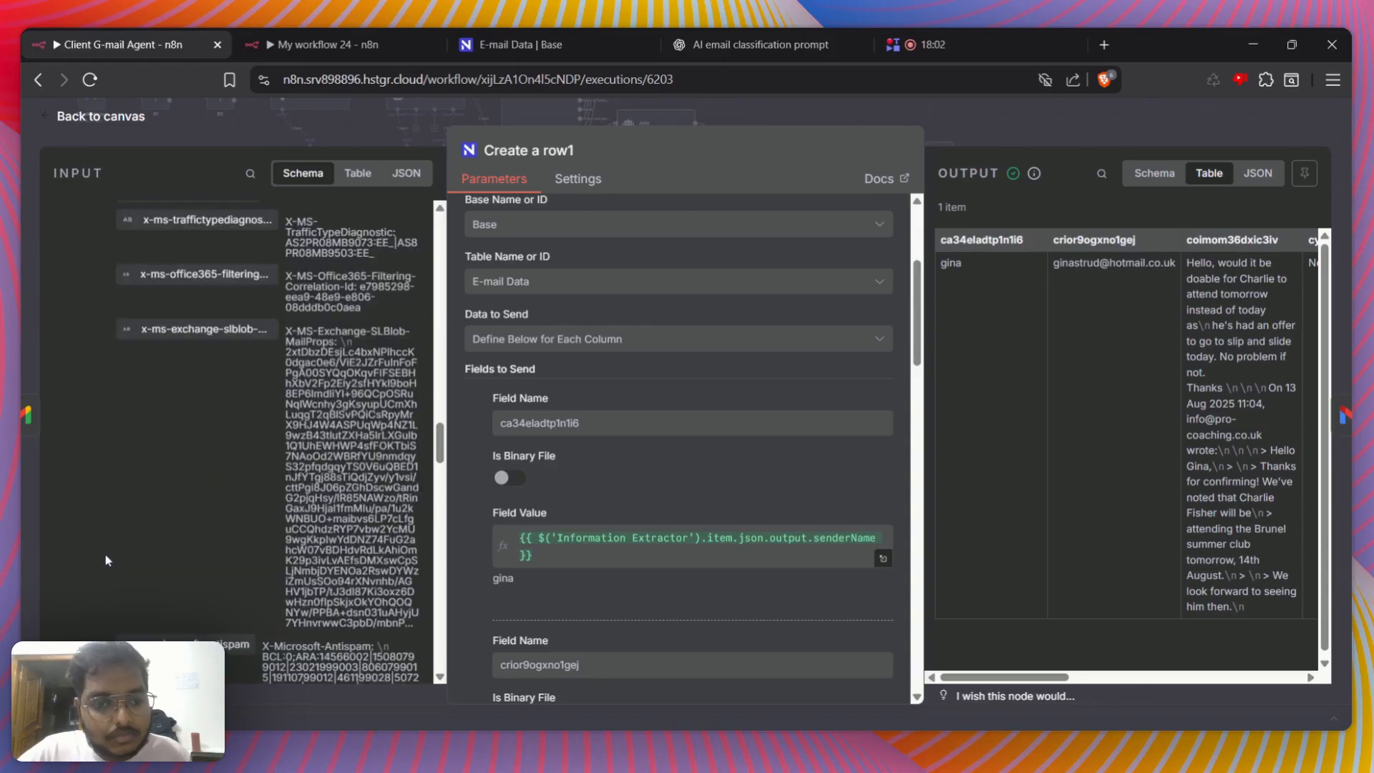
scroll(106, 560, "up", 10)
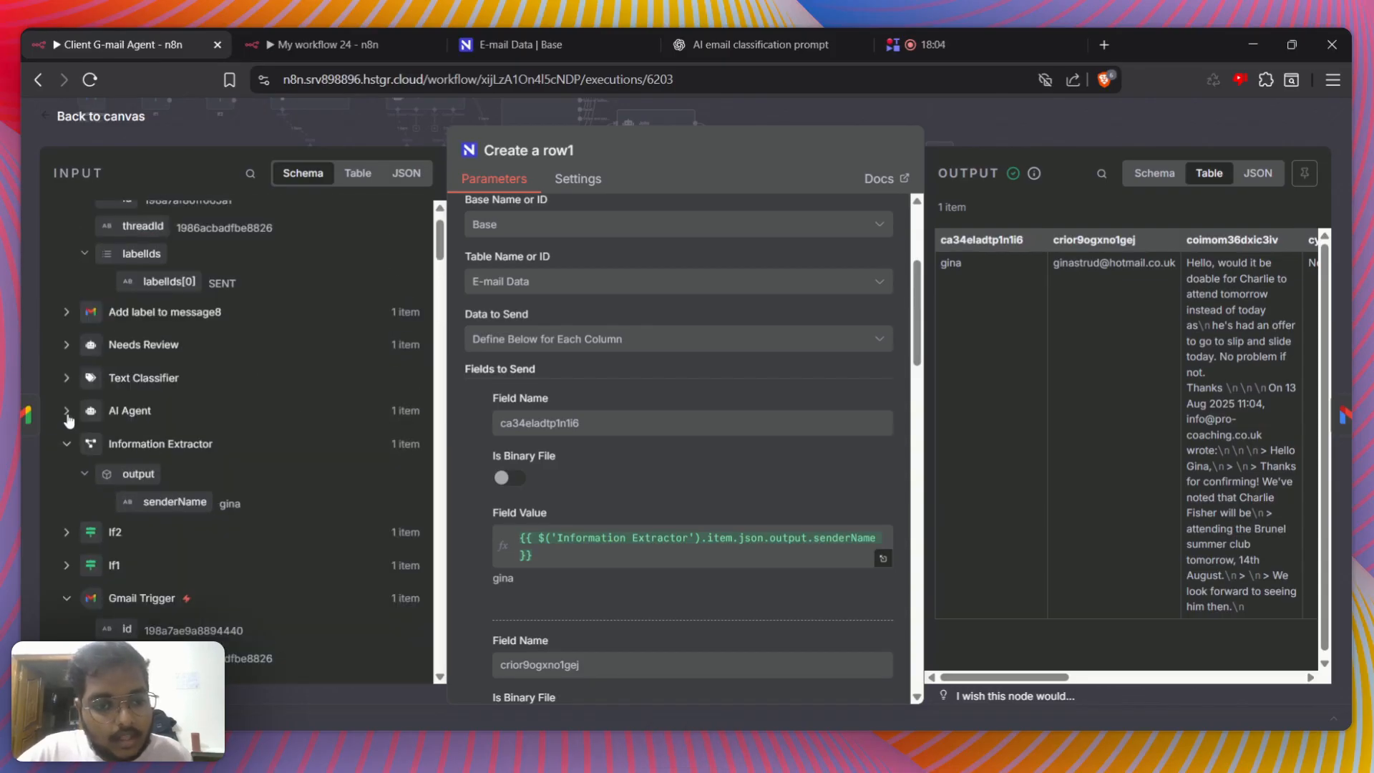
left_click(67, 411)
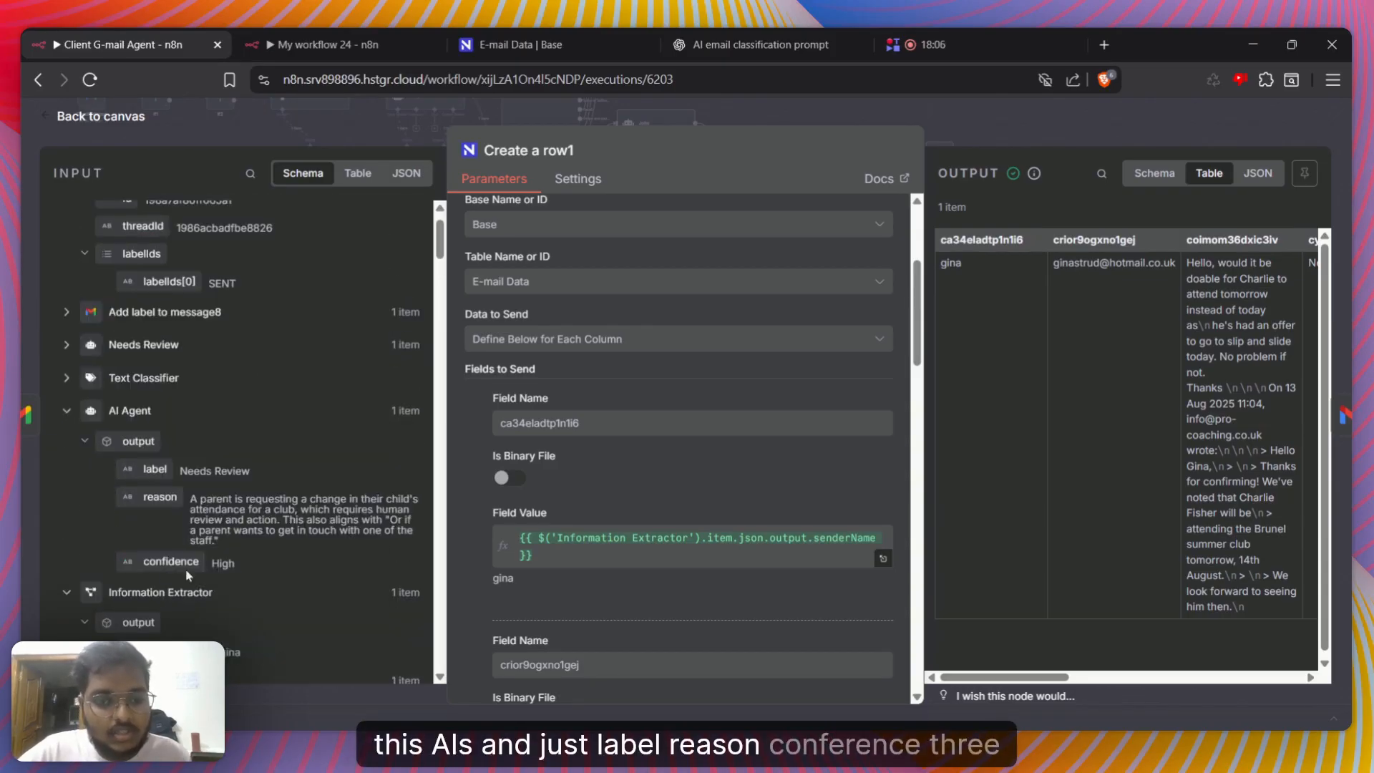
left_click(515, 45)
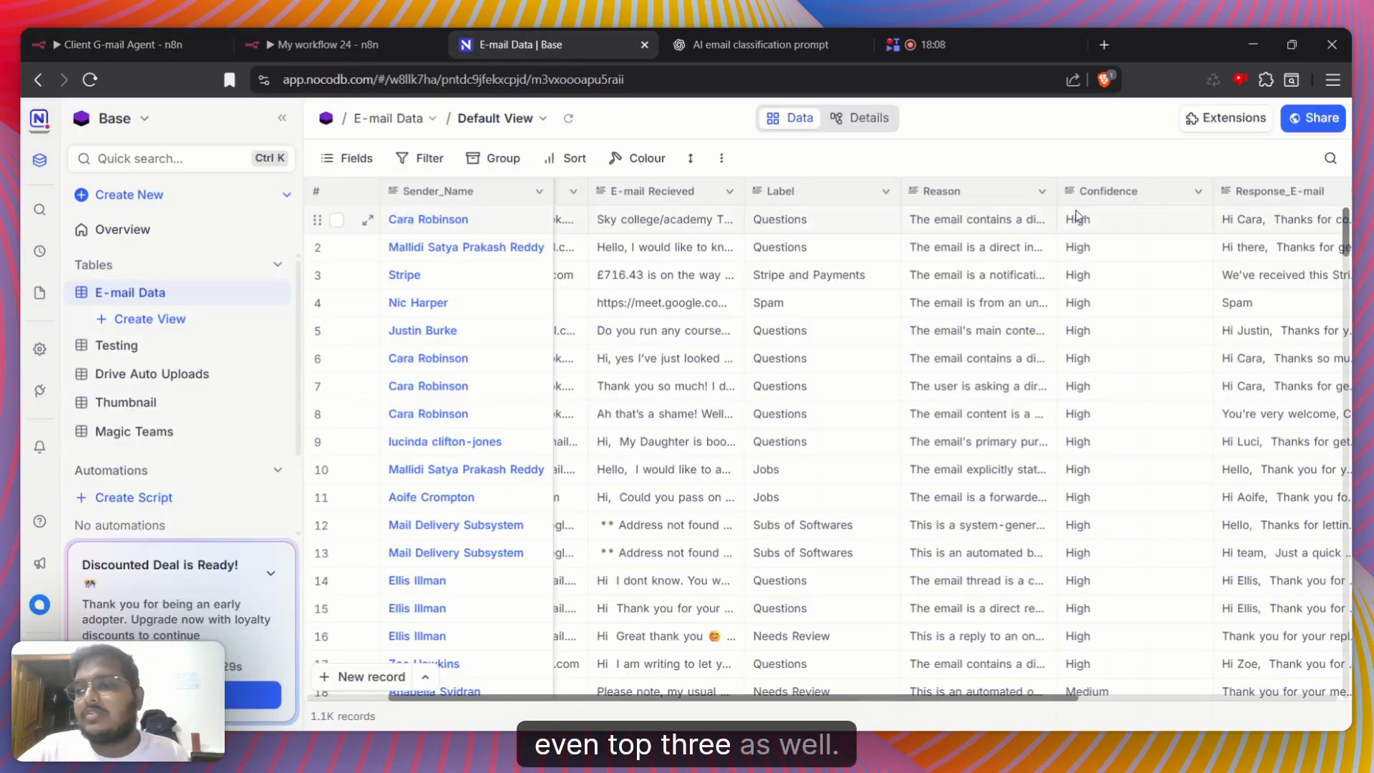
Check the Response_E-mail column in NocoDB and expand the Needs Review output in n8n that supplies its reply text
scroll(1037, 215, "right", 5)
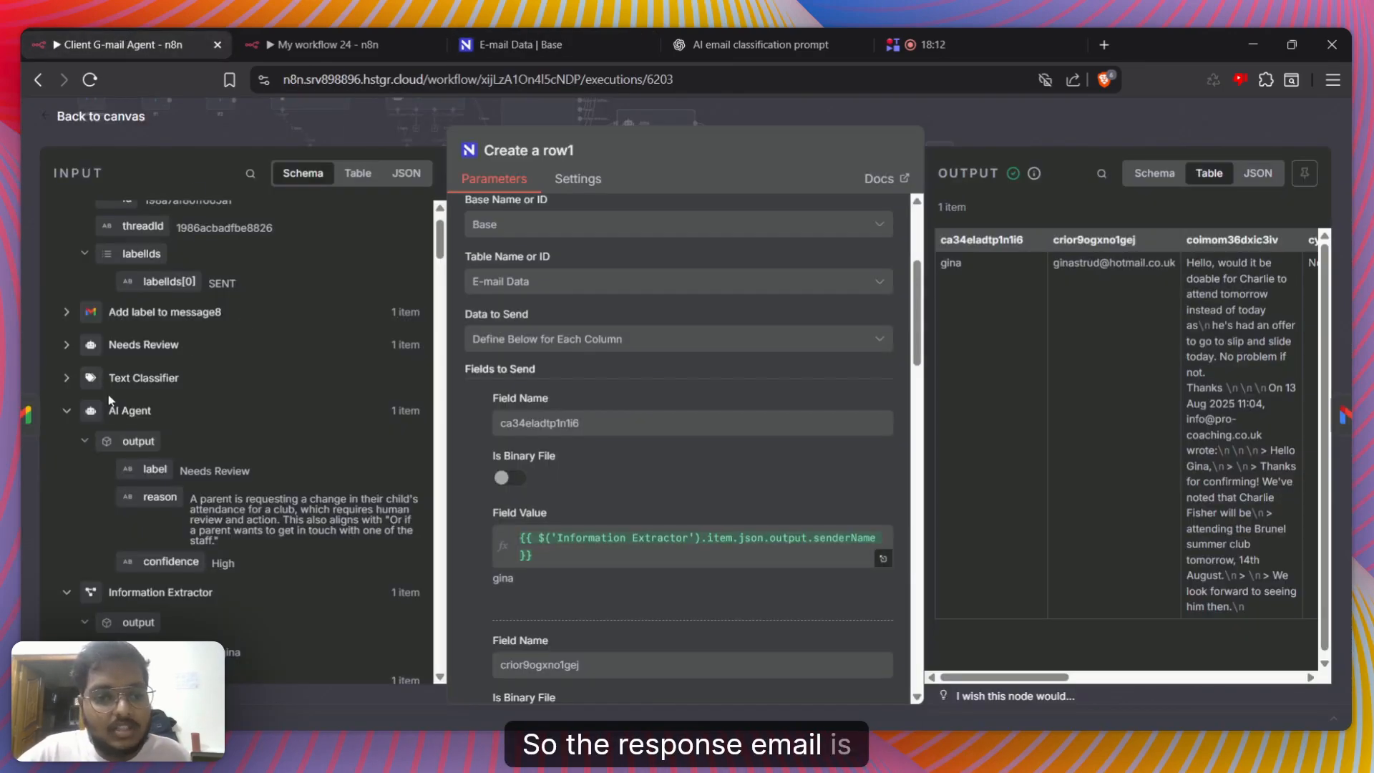
scroll(109, 396, "up", 1)
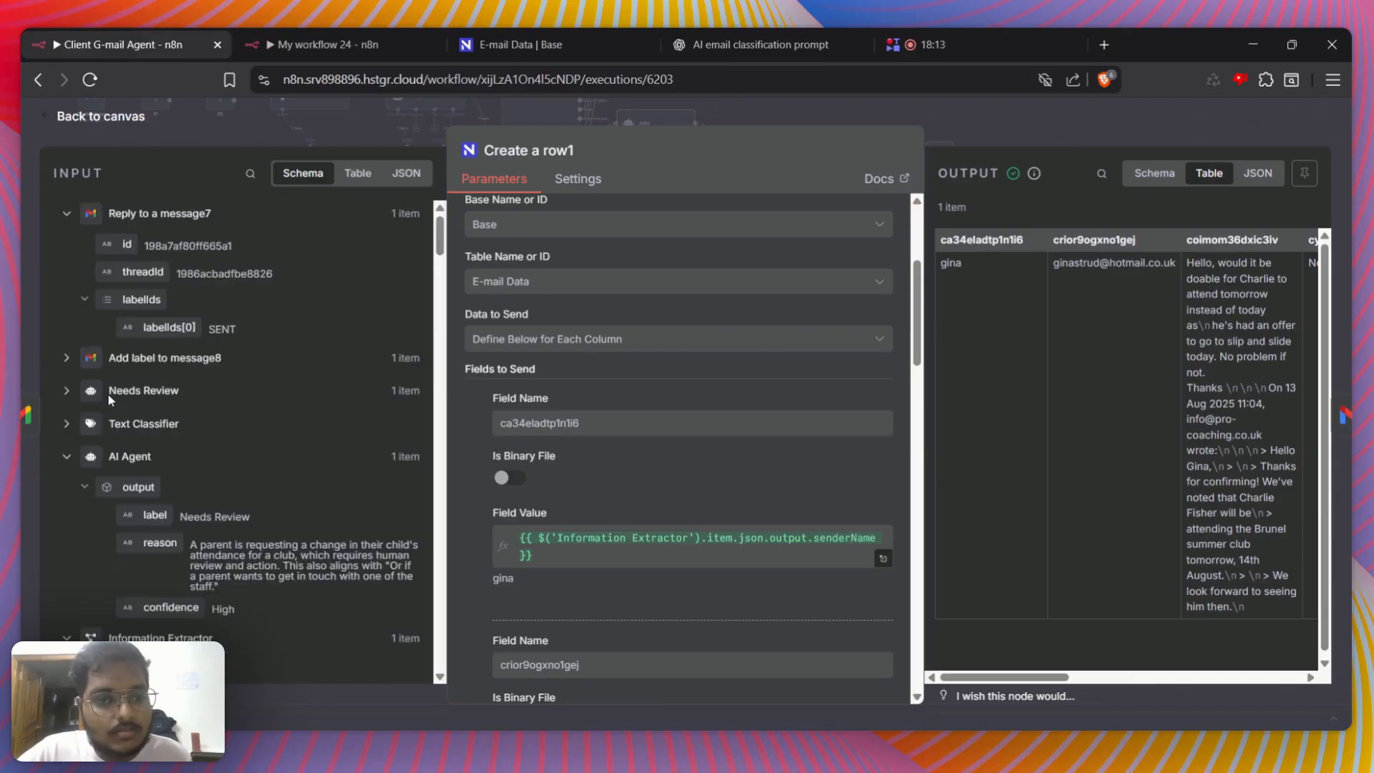
left_click(67, 389)
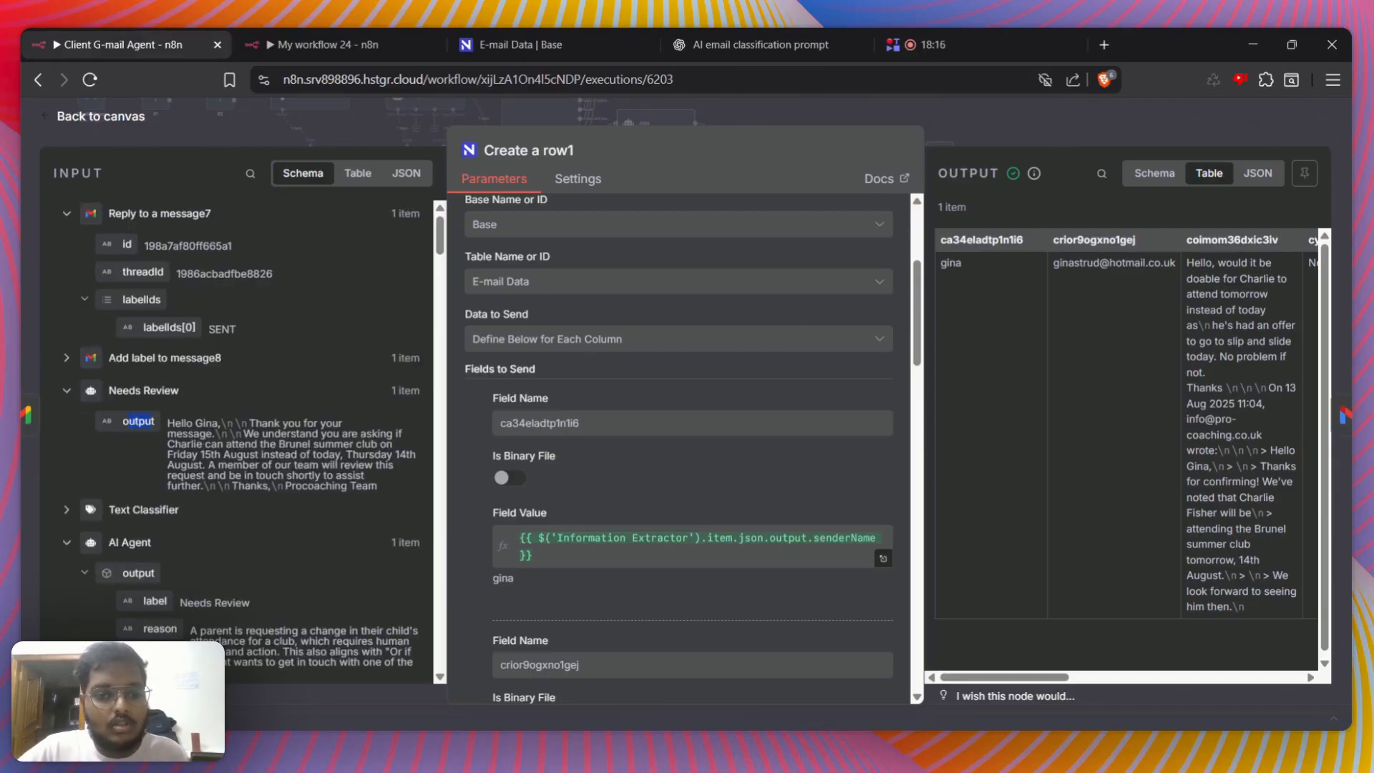
left_click_drag(102, 388, 161, 390)
left_click(162, 390)
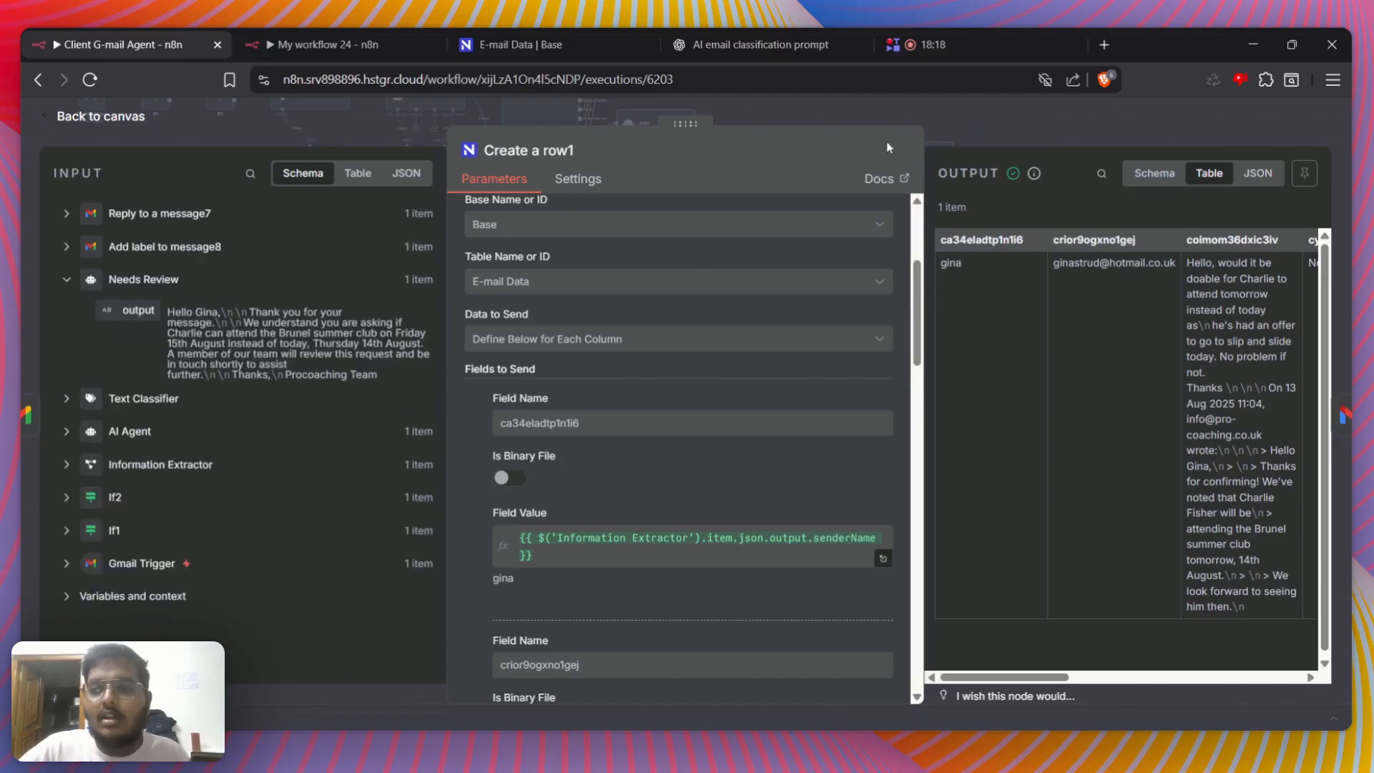
Inspect the date expression and its result in the Needs Review branch's Create a row1 node, and return to the canvas
left_click(896, 116)
scroll(1164, 525, "up", 10)
scroll(1167, 527, "down", 10)
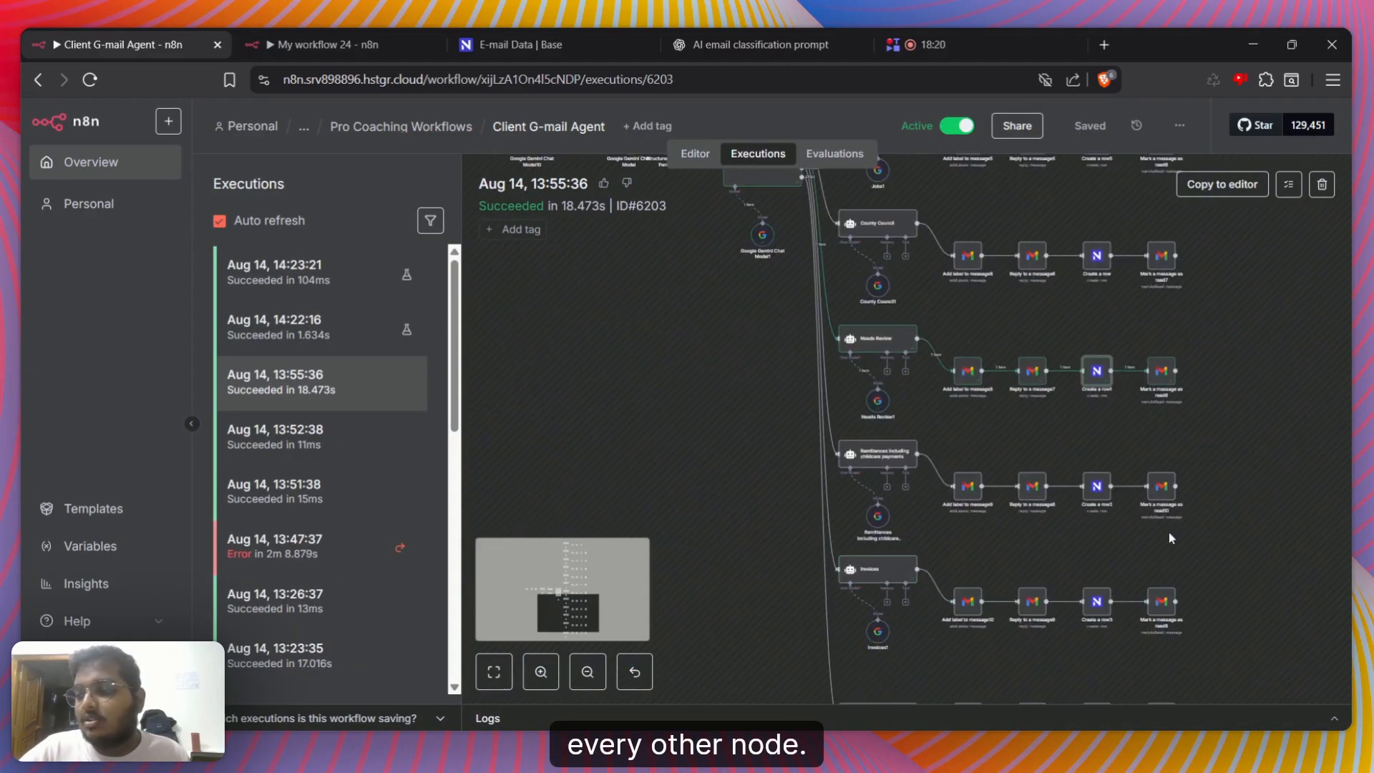
double_click(1097, 372)
scroll(692, 608, "down", 10)
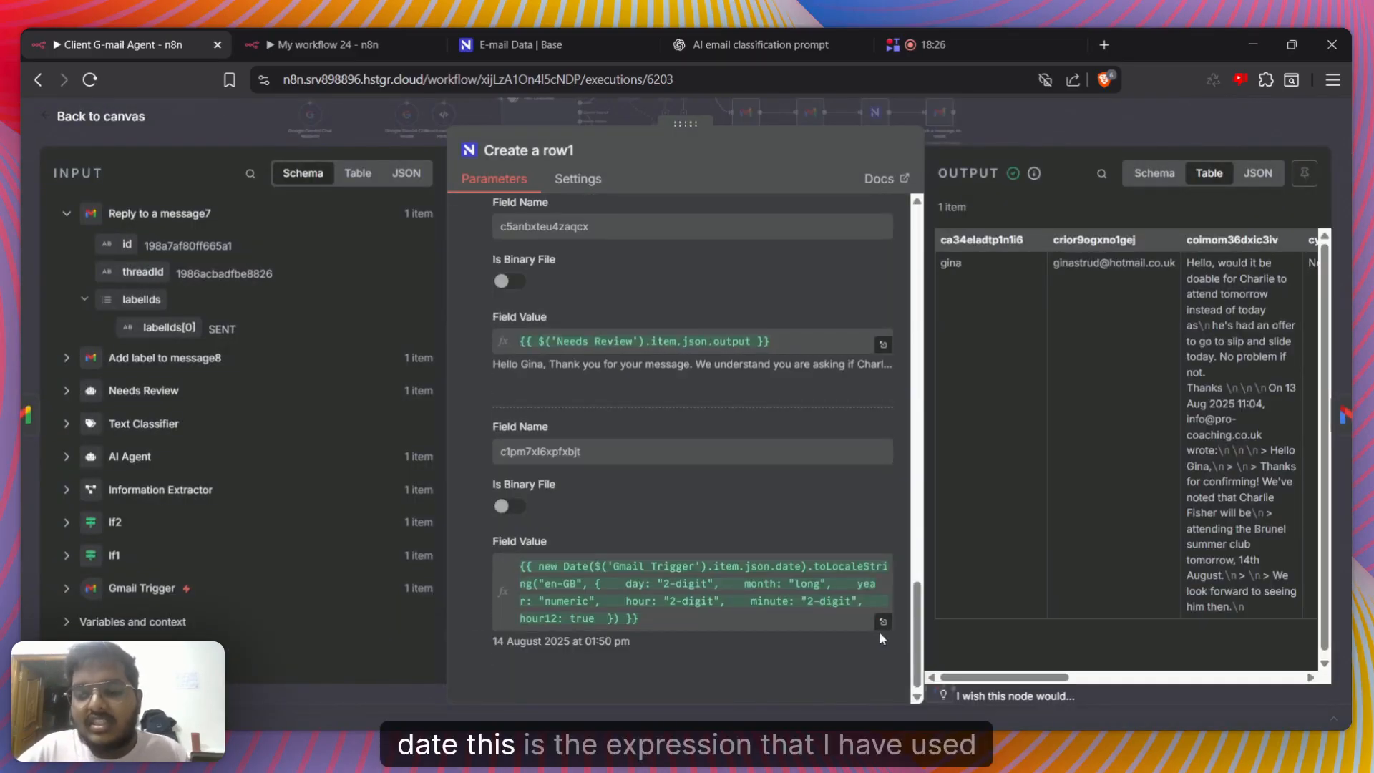
left_click(883, 622)
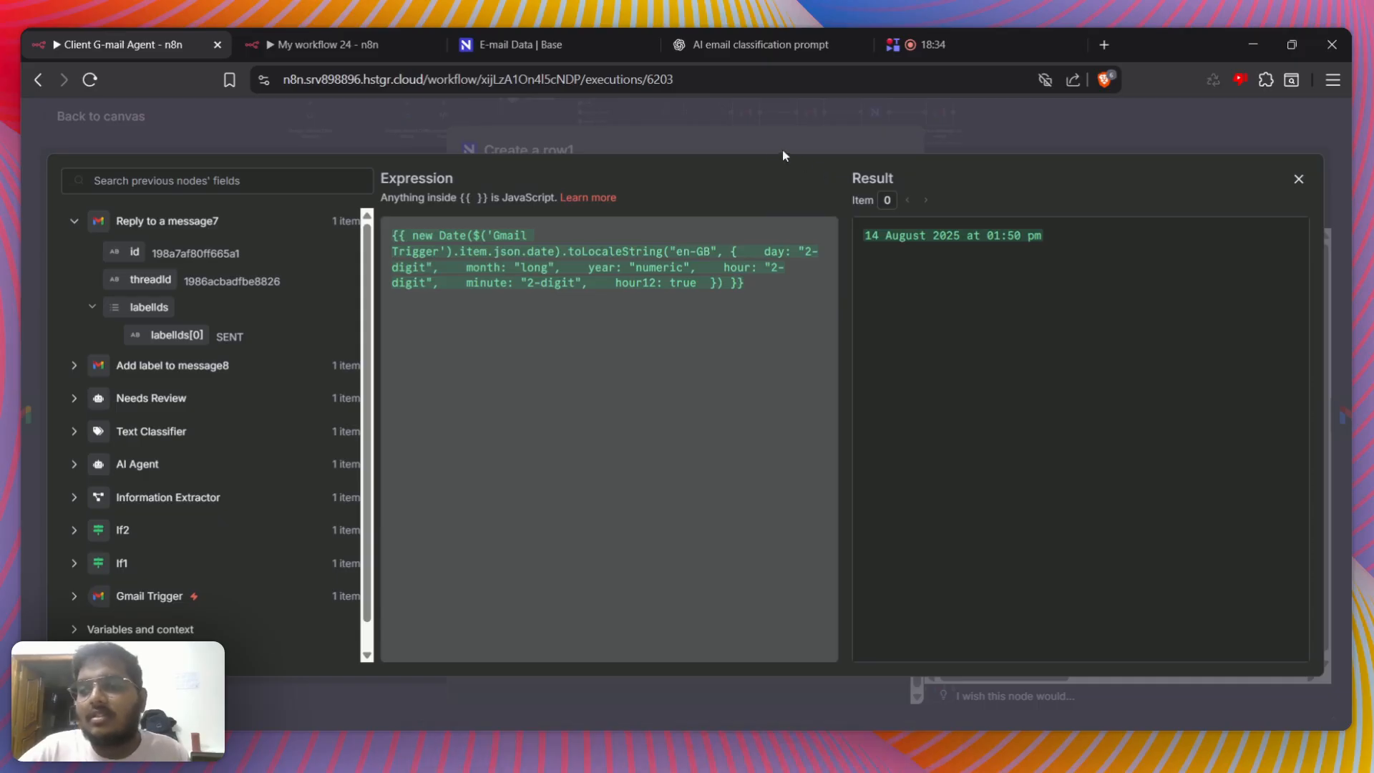
left_click_drag(864, 236, 981, 237)
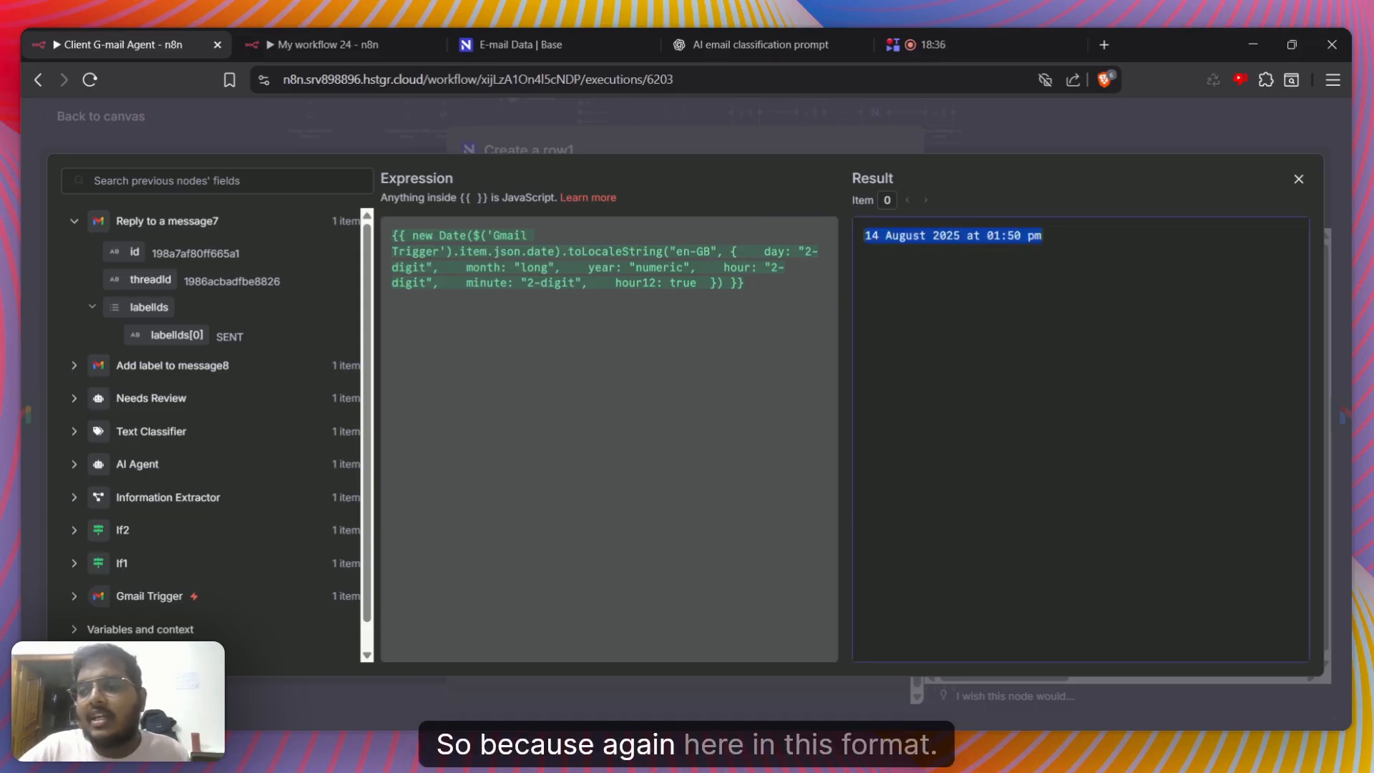
key("Escape")
key("Escape")
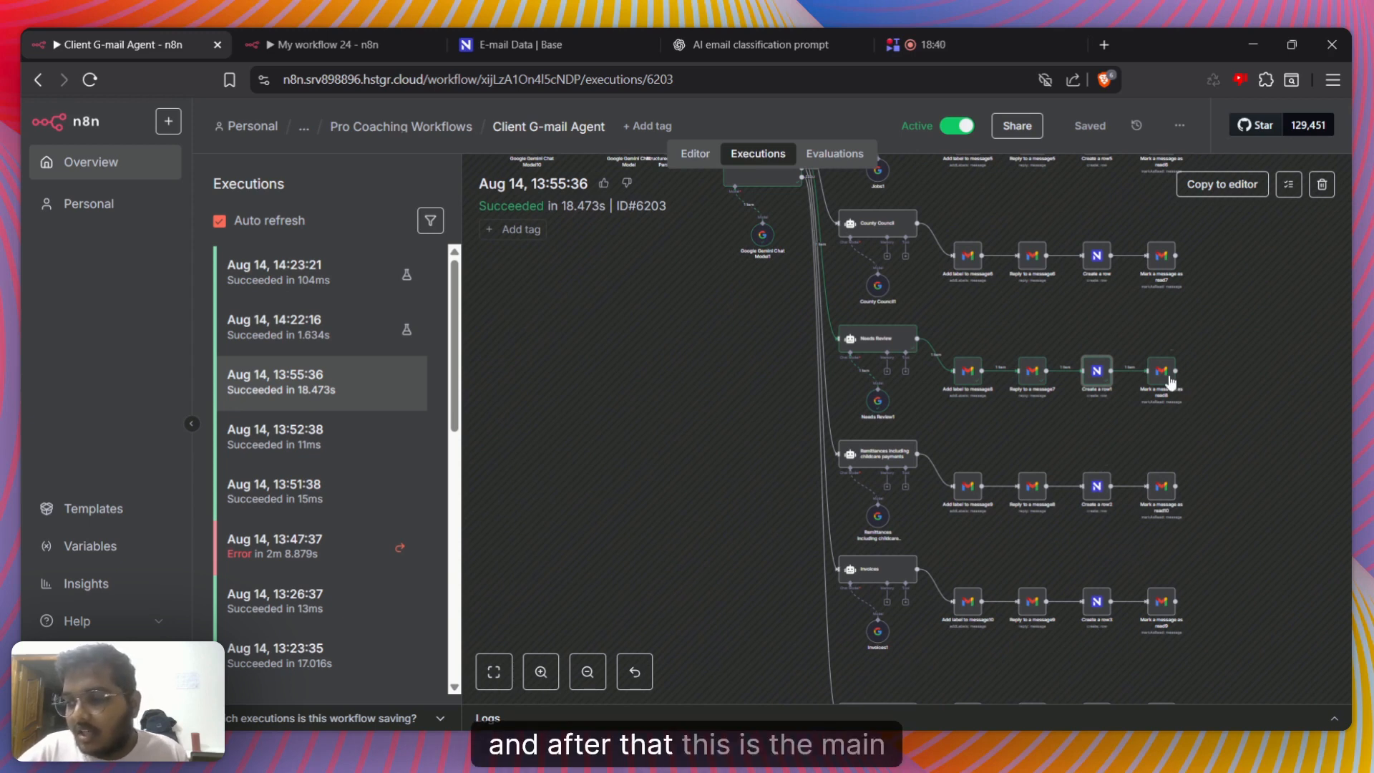
Open the Mark a message as read8 node and match its Message ID with the id in the Gmail Trigger input data
double_click(1162, 372)
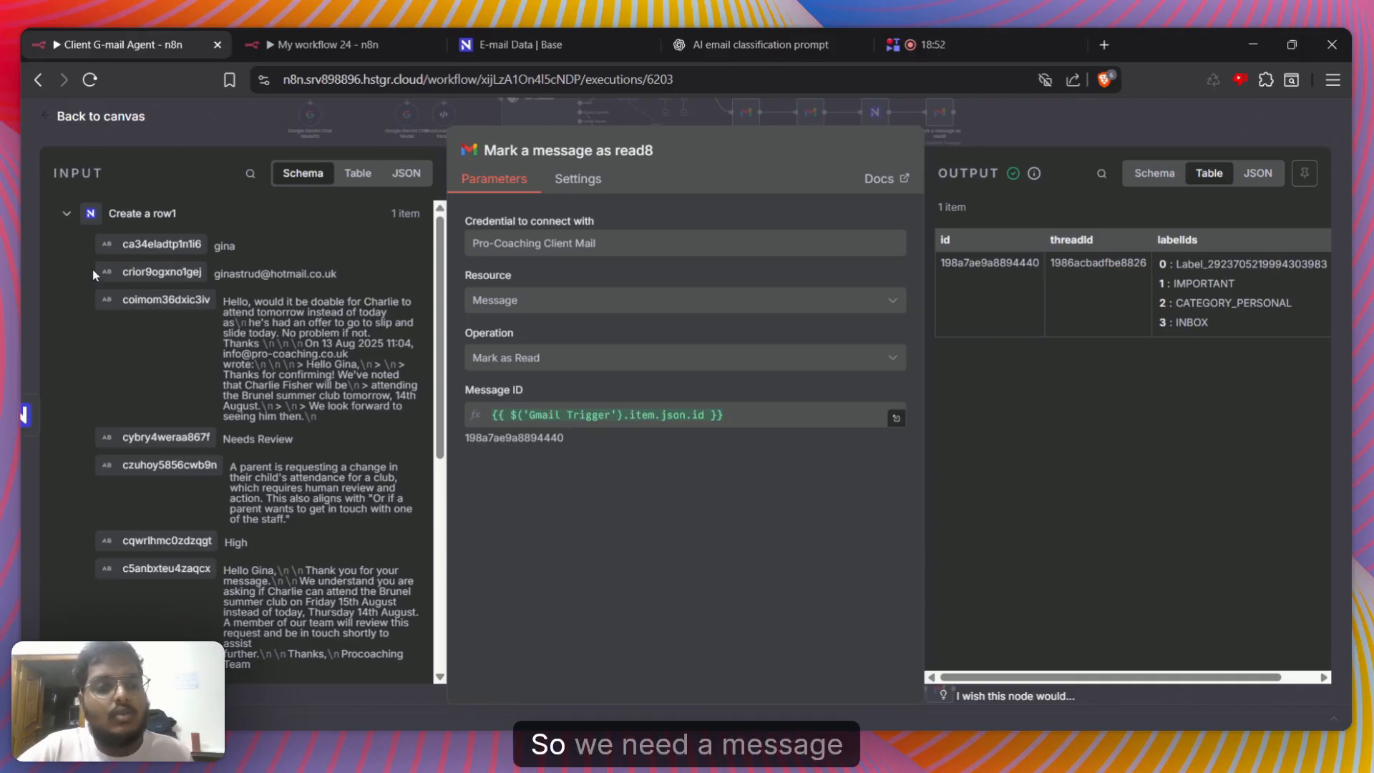
left_click(66, 215)
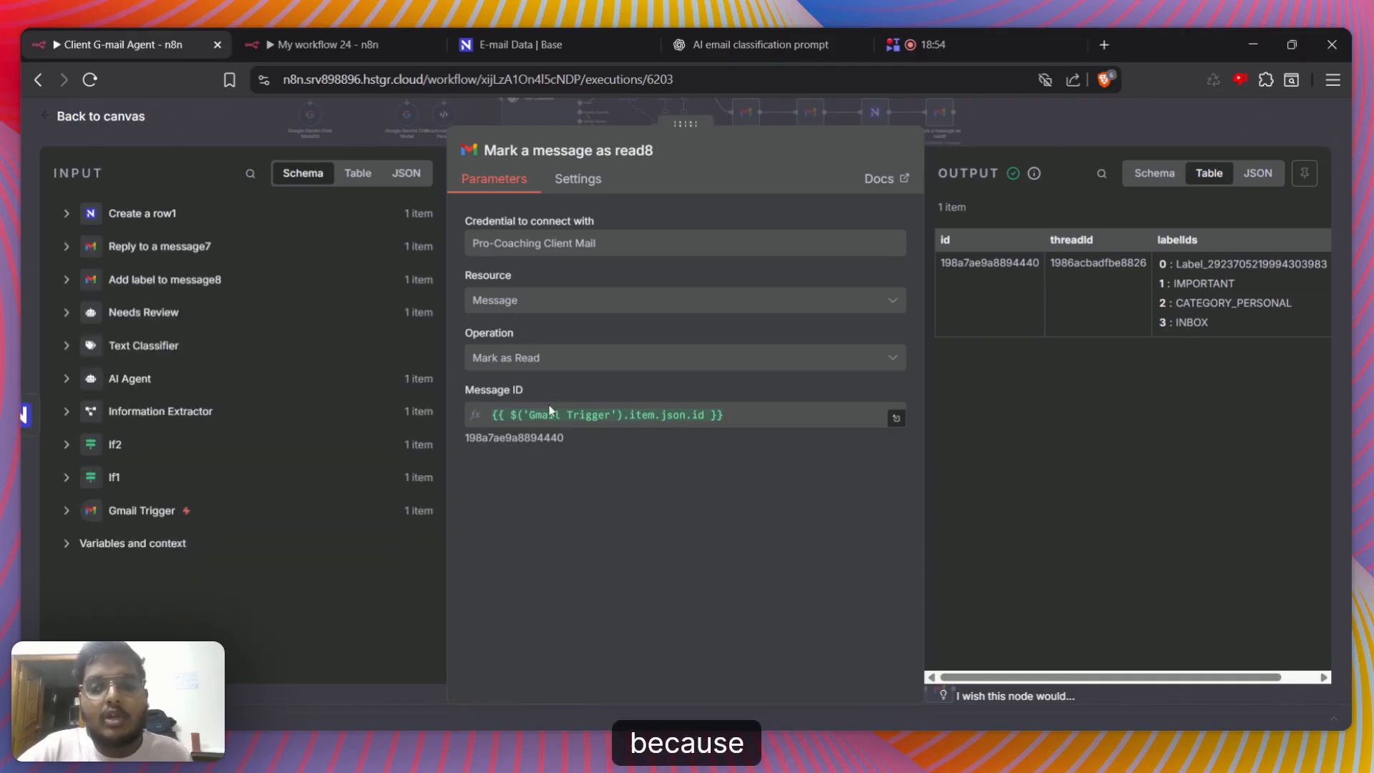
left_click(67, 510)
scroll(136, 497, "down", 2)
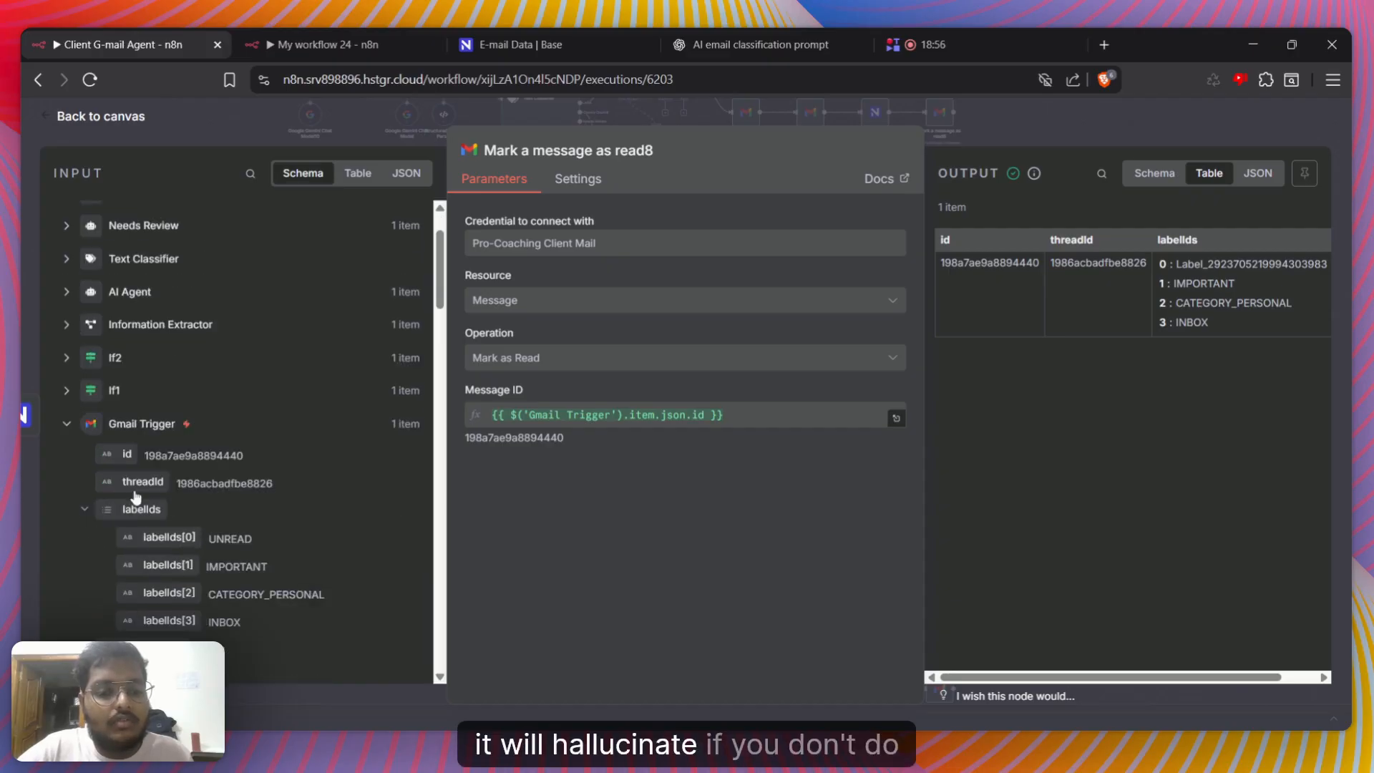
left_click_drag(127, 456, 585, 411)
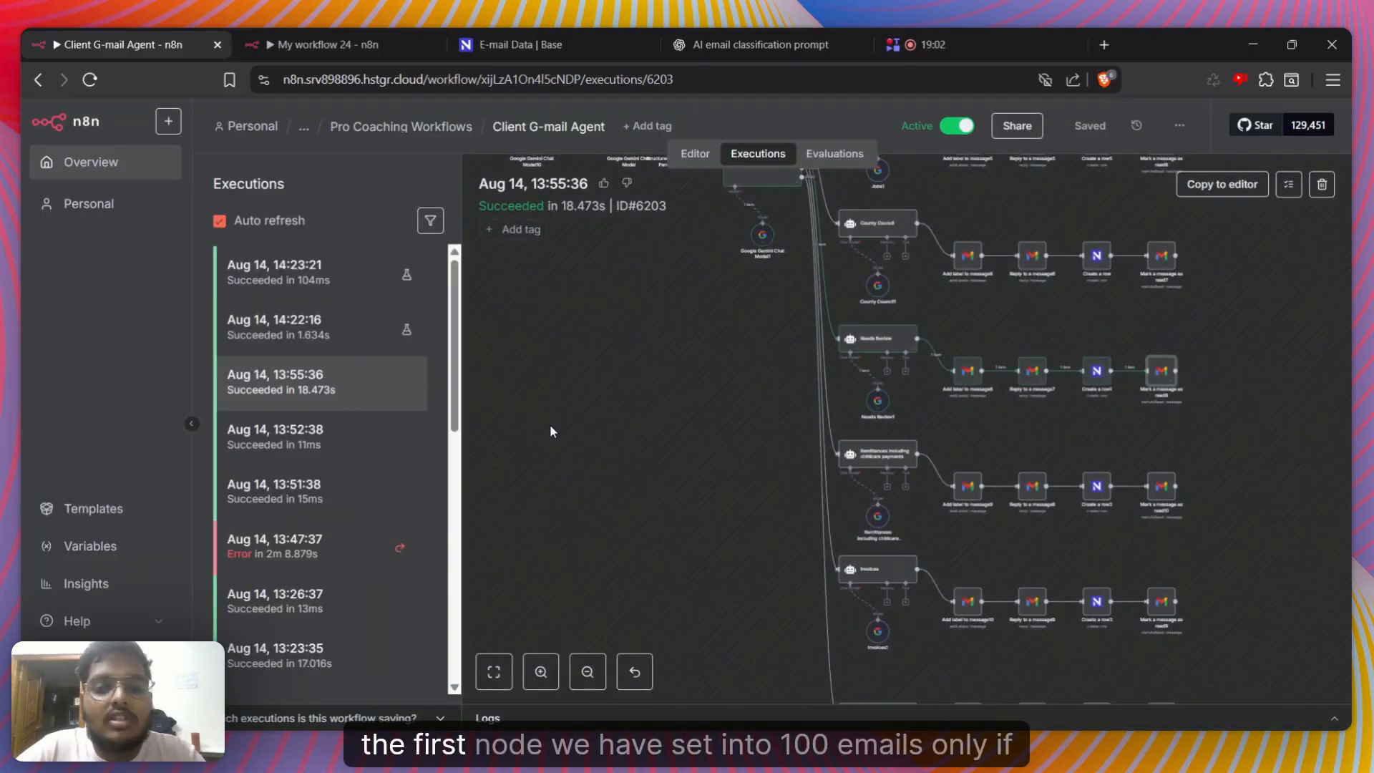
Check the Gmail Trigger node at the start of the workflow, and return to the canvas to trace the flow into the branches
double_click(839, 430)
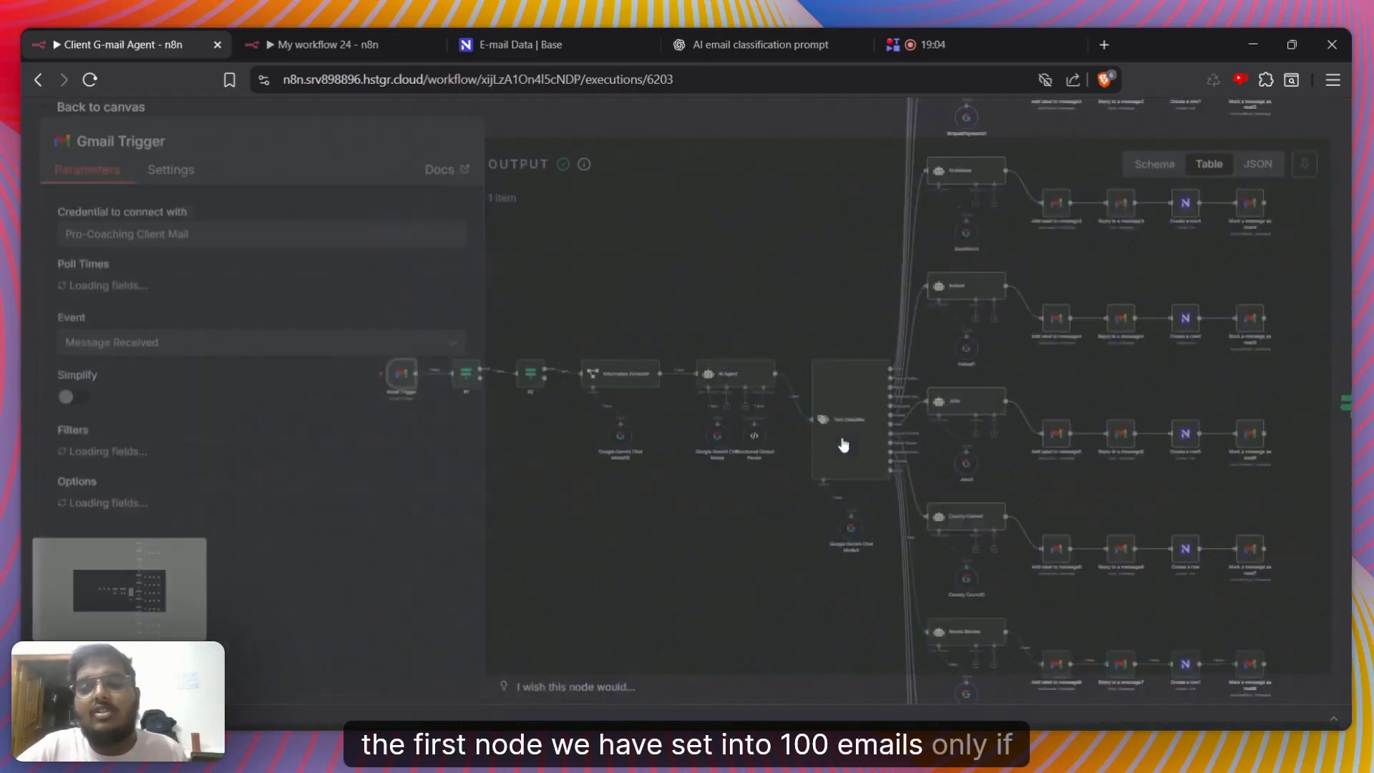
left_click(804, 136)
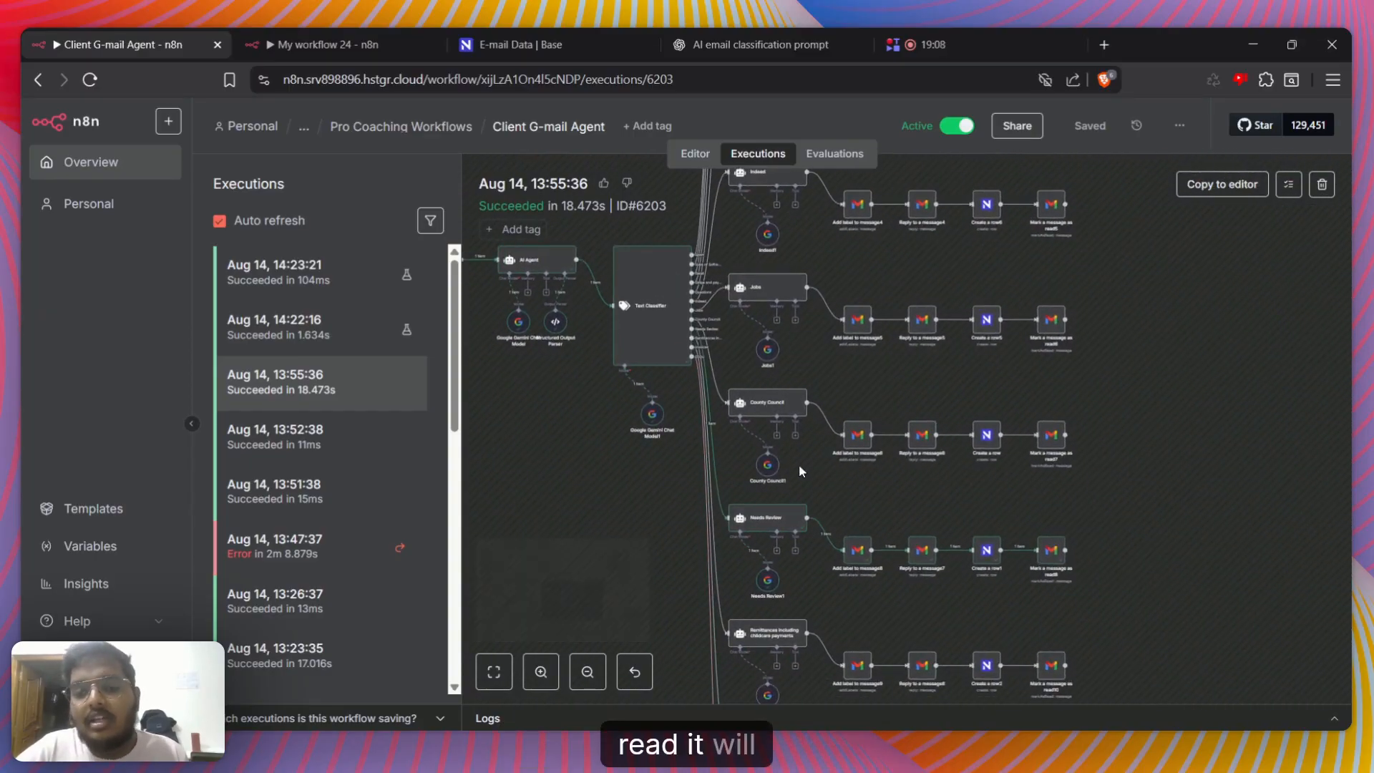
scroll(799, 464, "left", 5)
scroll(799, 467, "left", 1)
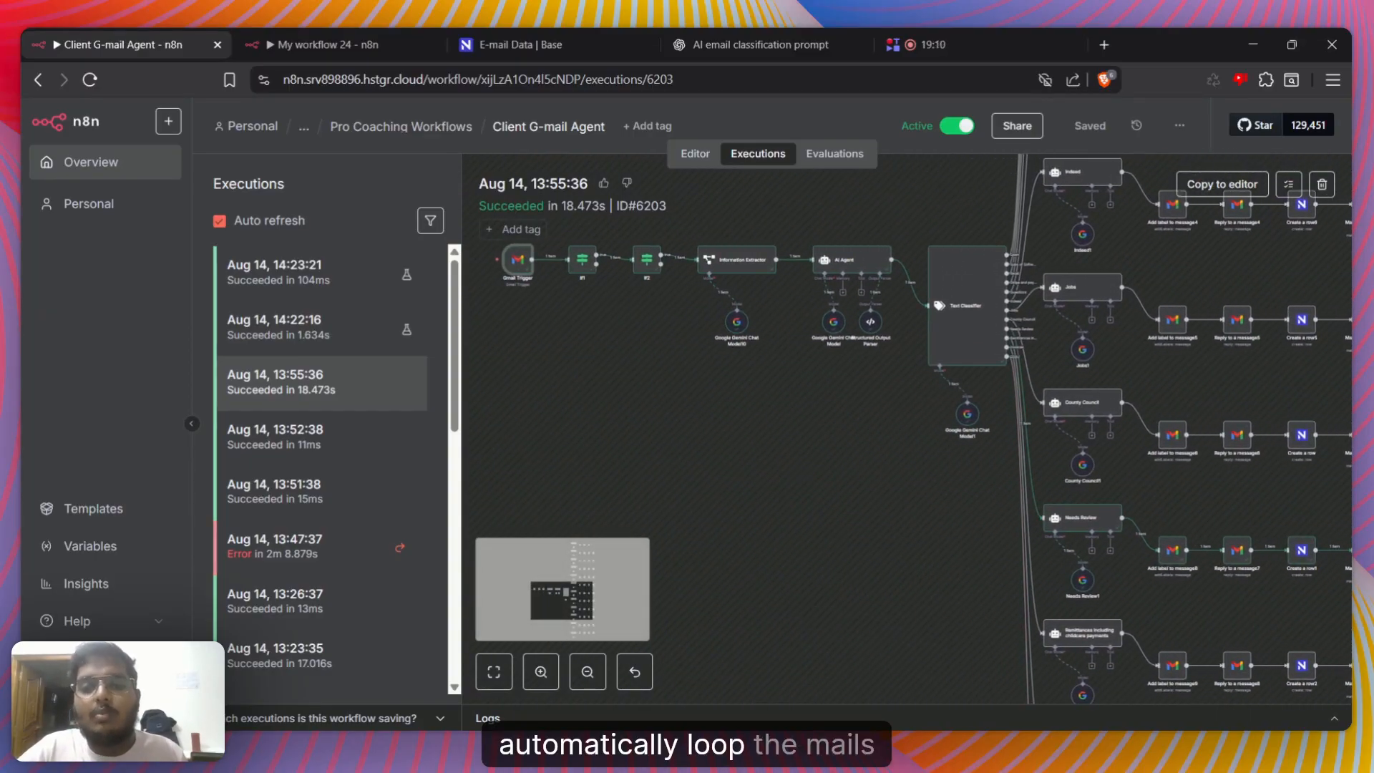
scroll(1104, 462, "right", 5)
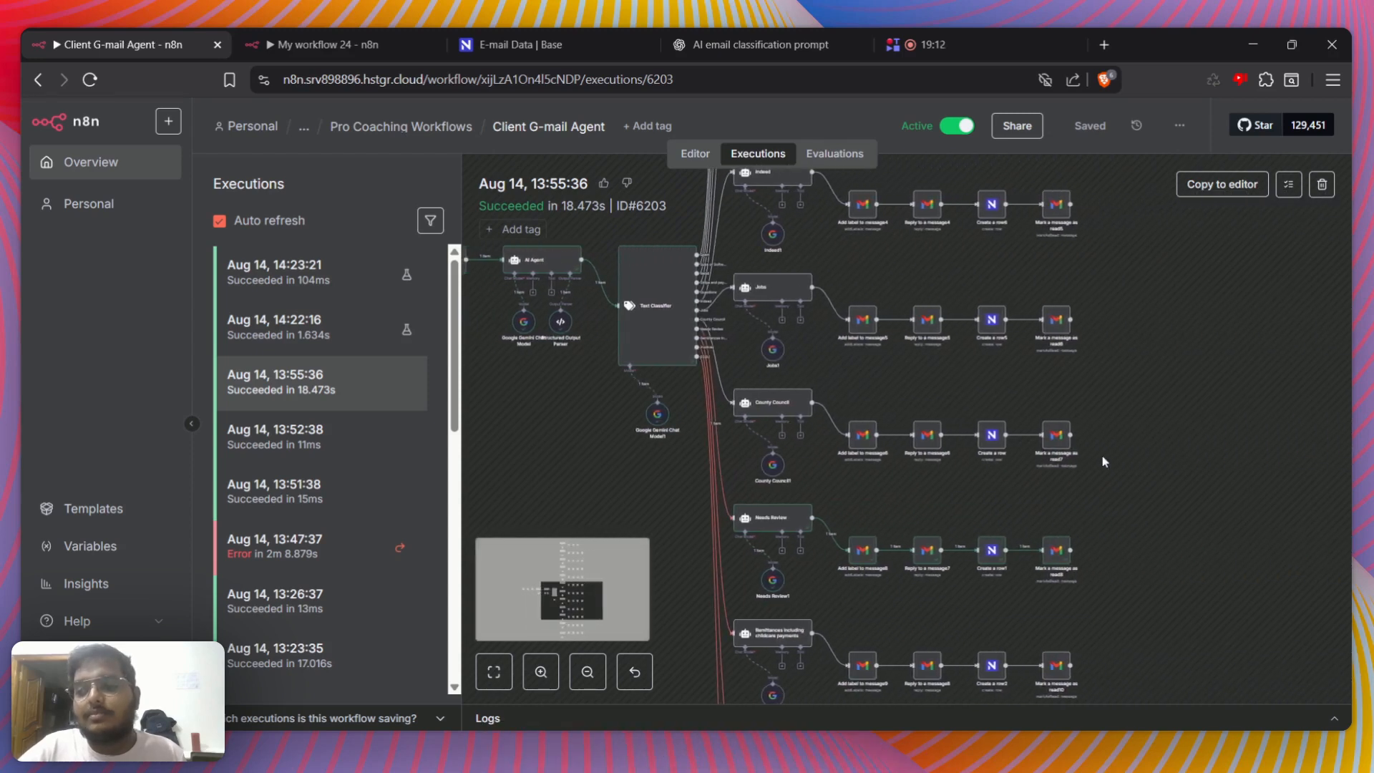
Examine the Spam branch by checking the Spam agent's parameters and the SPAM label in the Add label to message7 node
scroll(1103, 462, "down", 10)
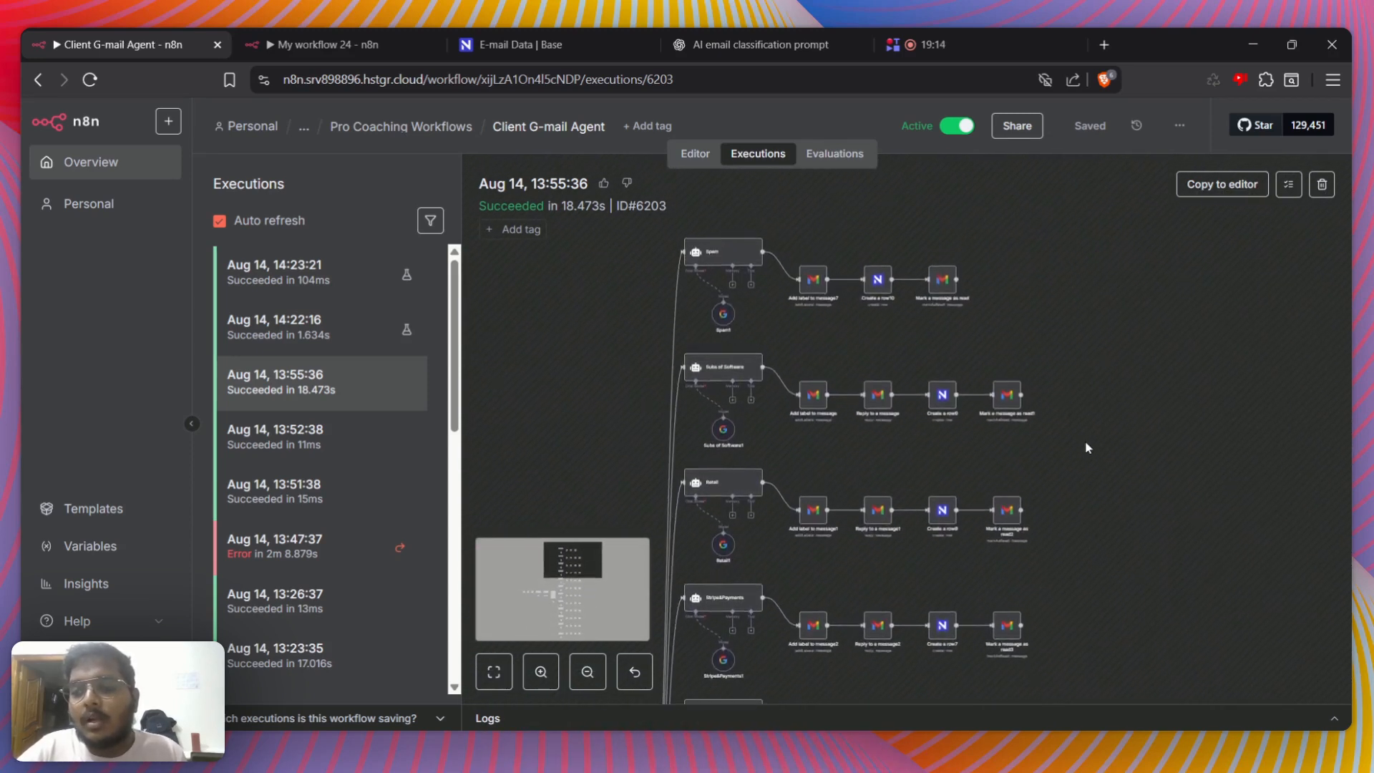
scroll(1037, 374, "up", 3)
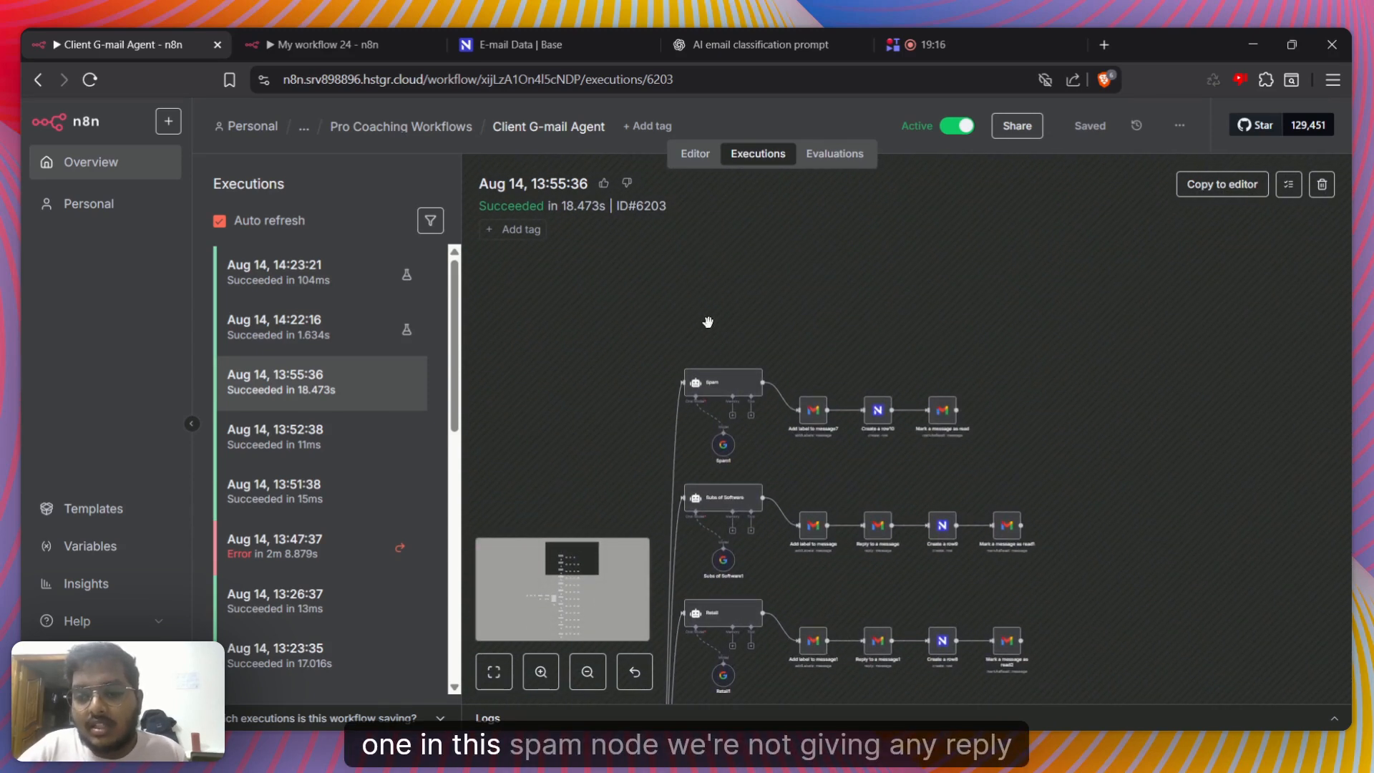
scroll(744, 354, "up", 3)
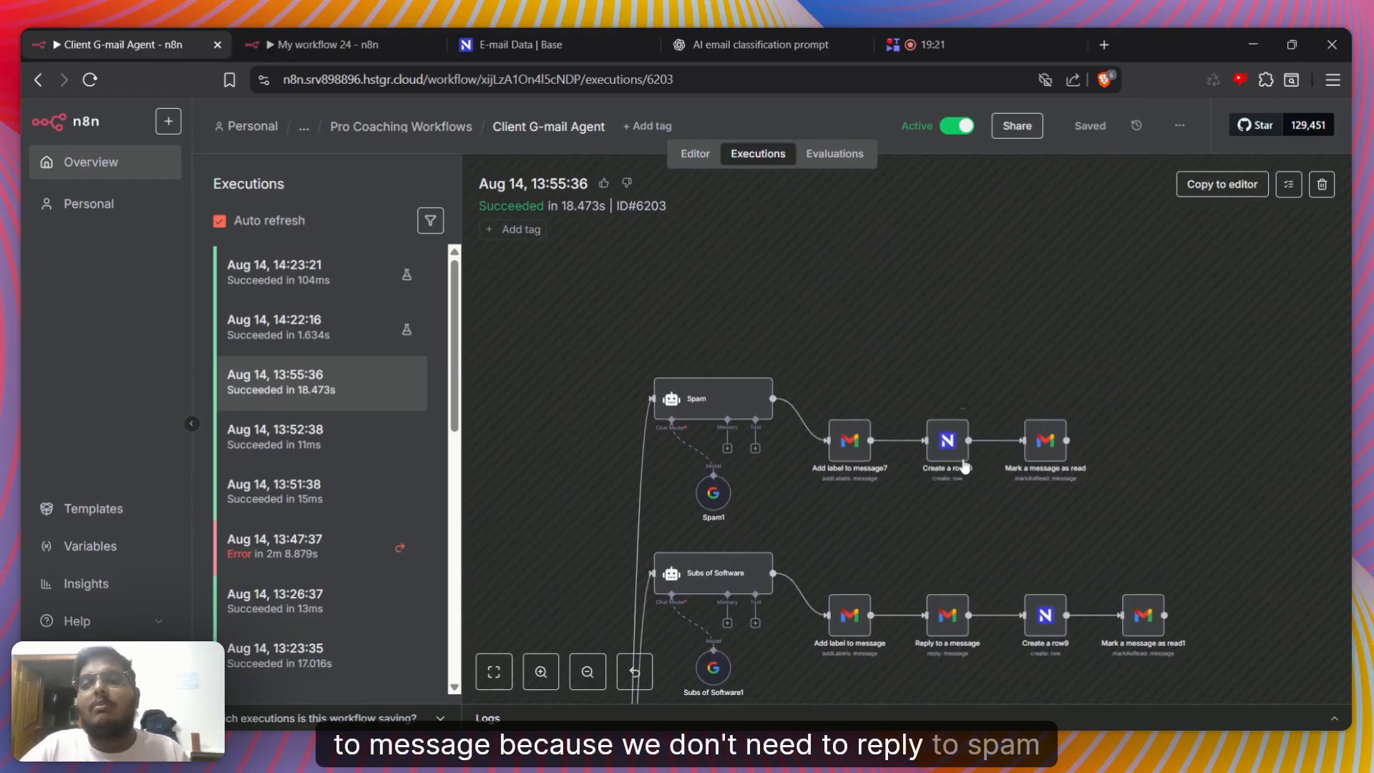
double_click(708, 401)
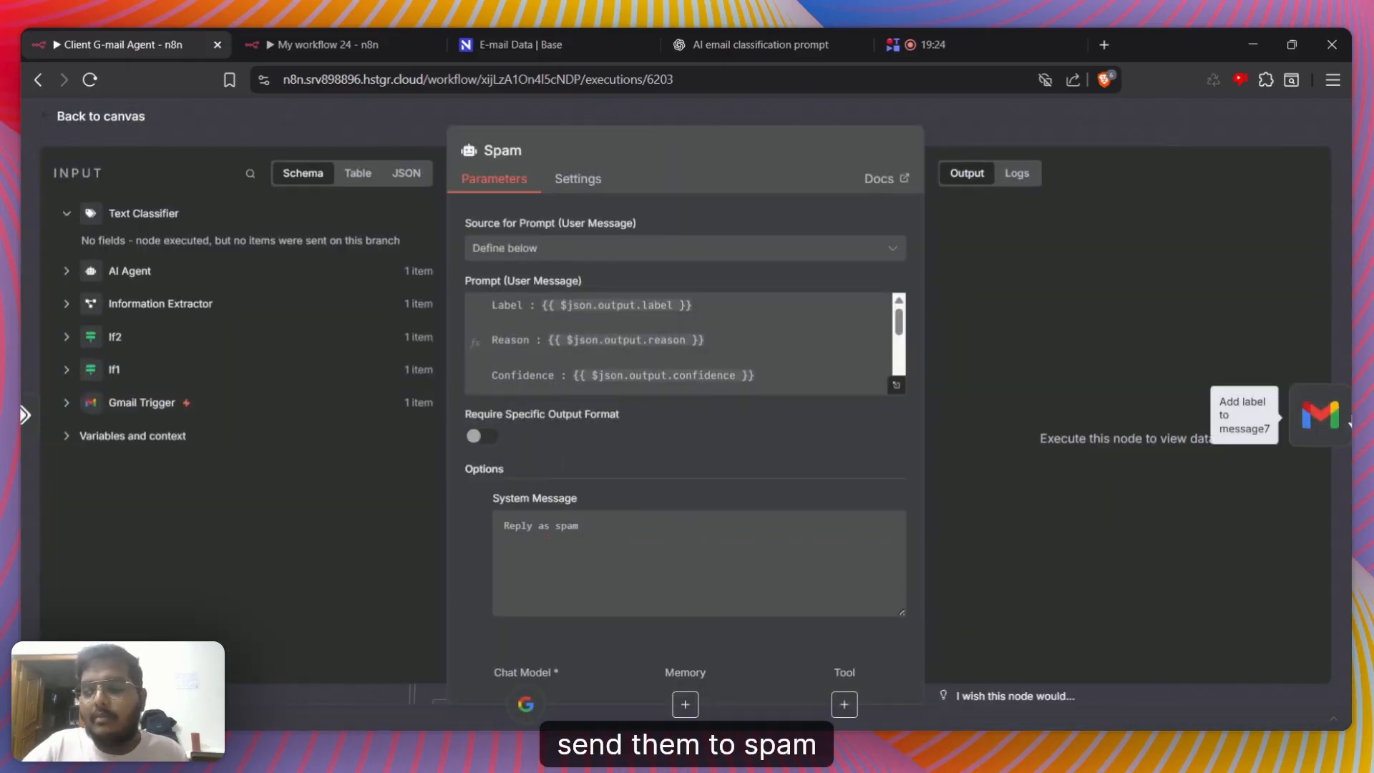
left_click(1342, 416)
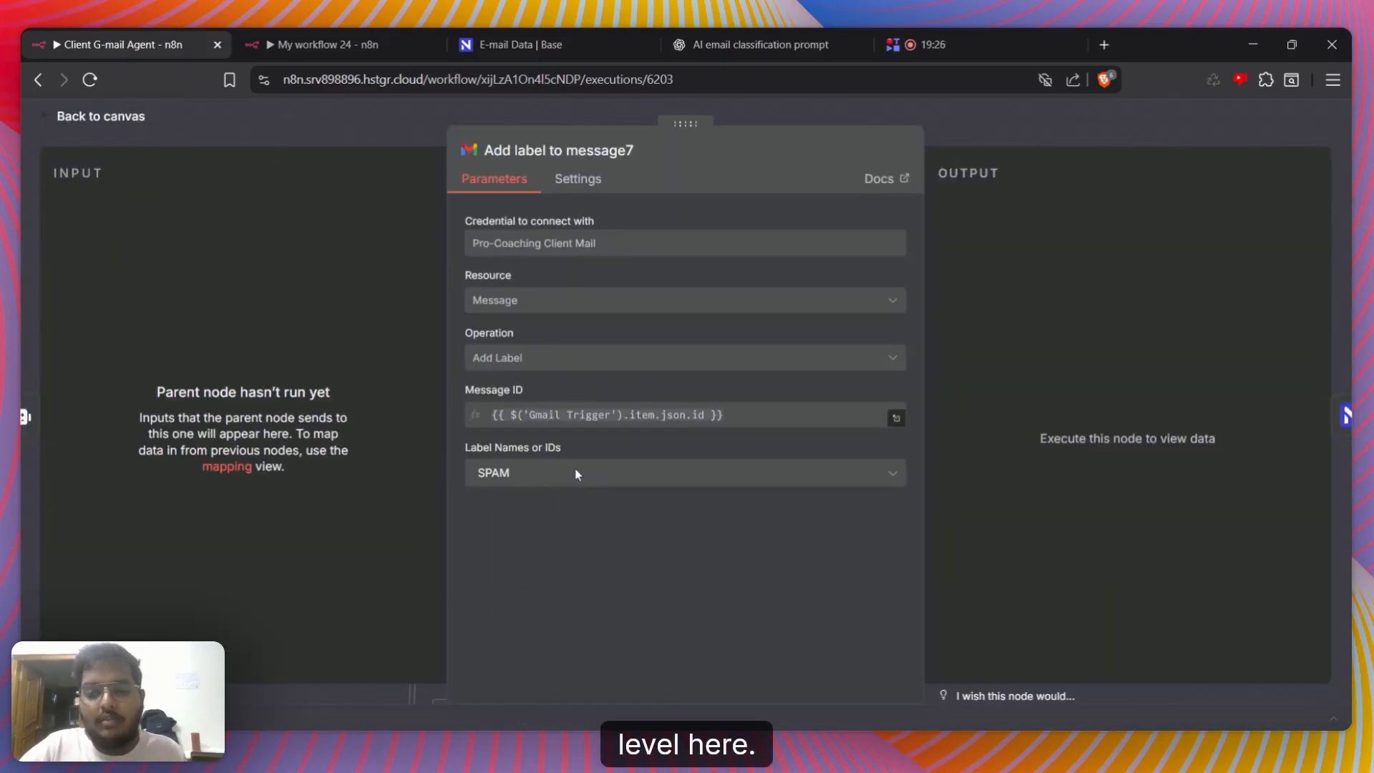
left_click(1075, 139)
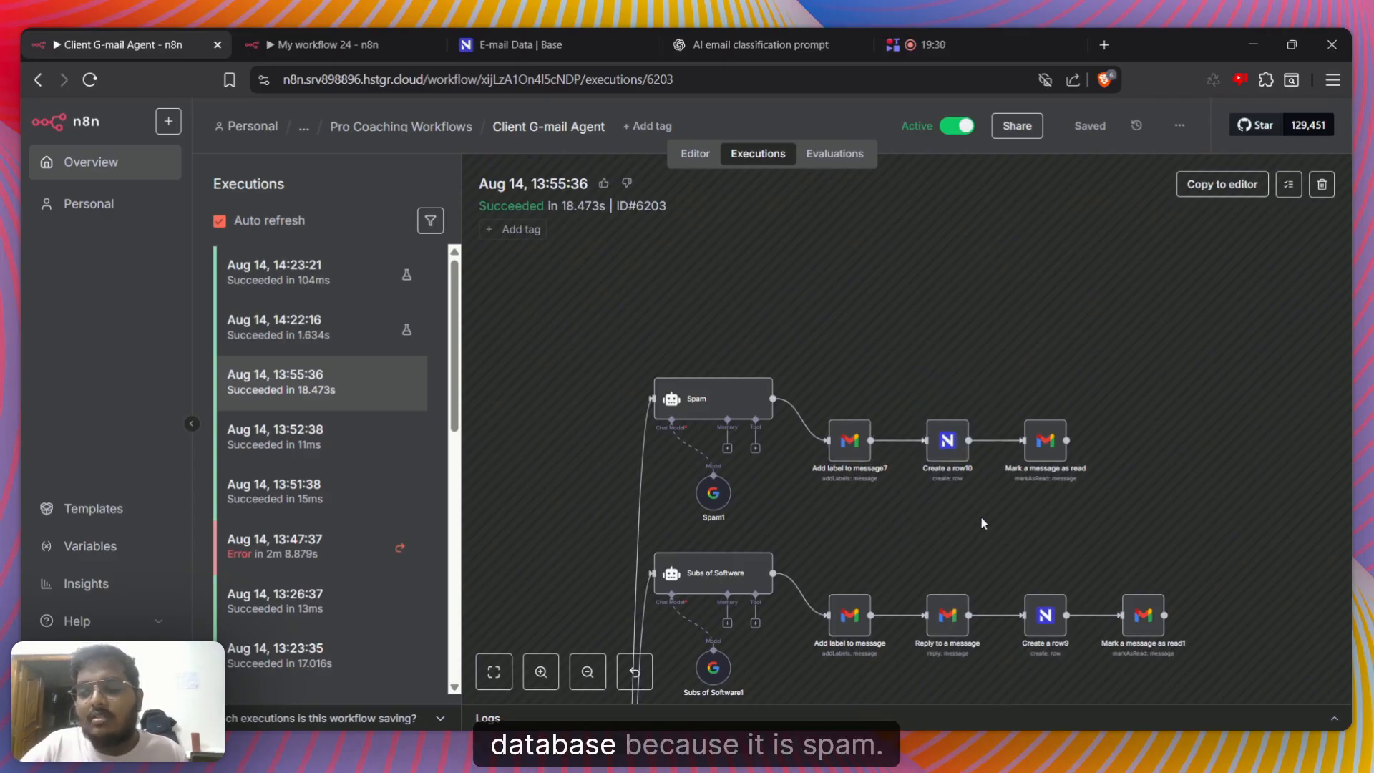
Fit the entire Gmail agent workflow on the canvas to review all its branches at once
left_click_drag(890, 322, 1036, 474)
scroll(798, 505, "down", 6)
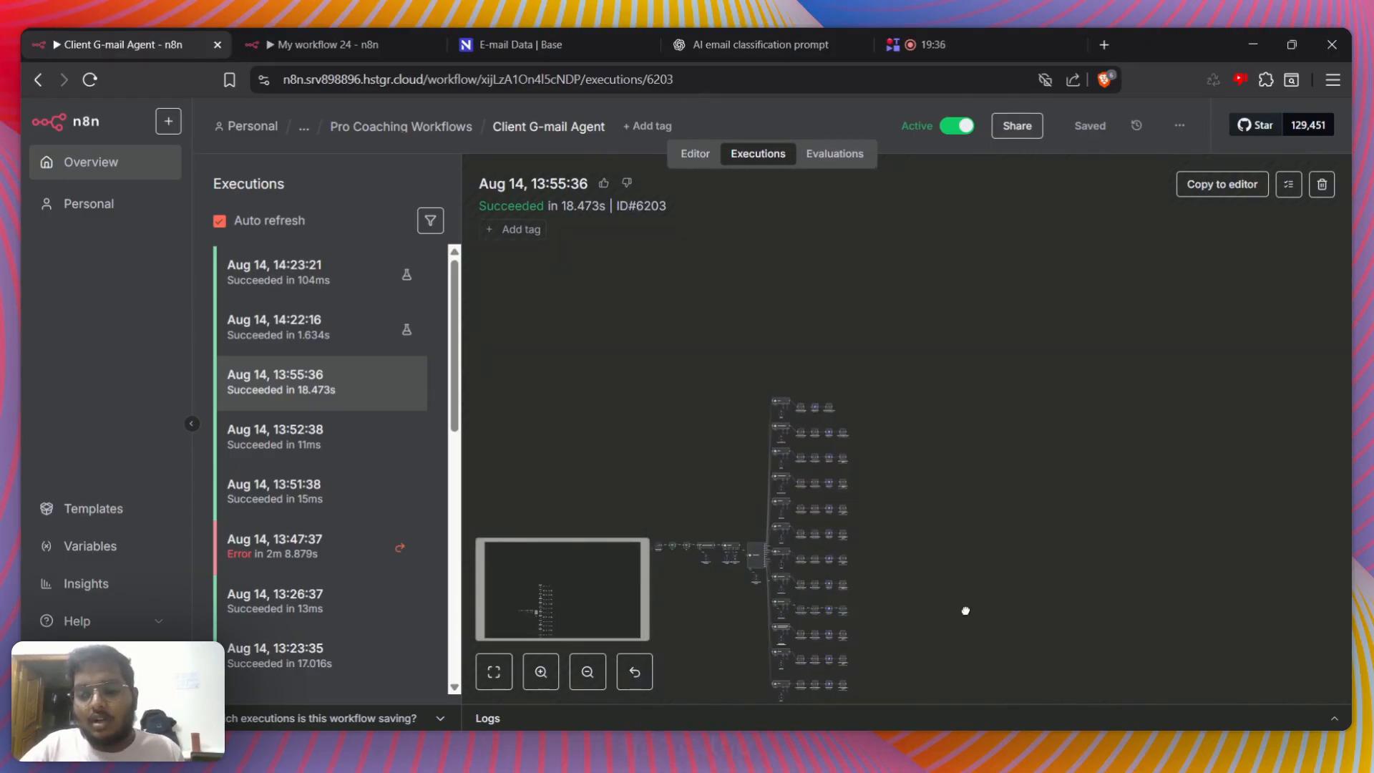
key("1")
scroll(973, 501, "up", 2)
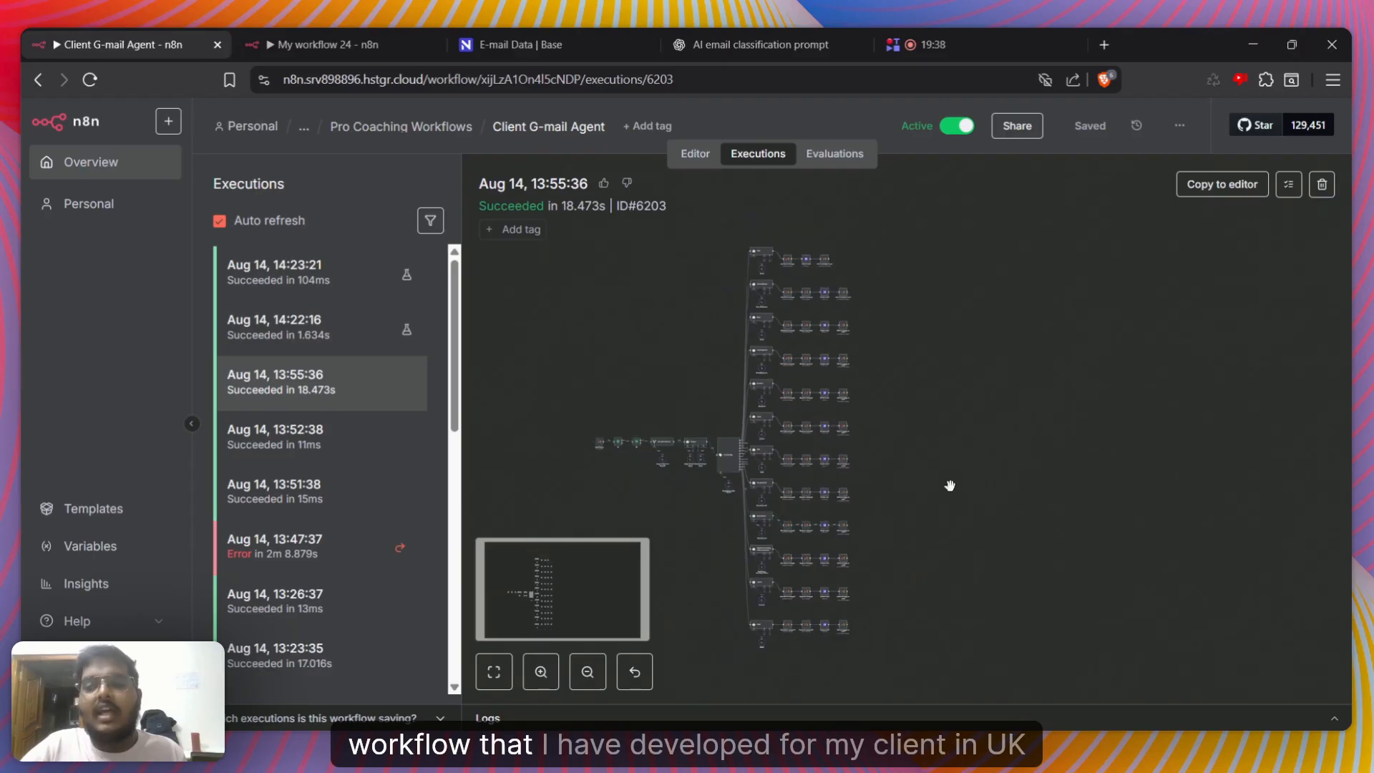
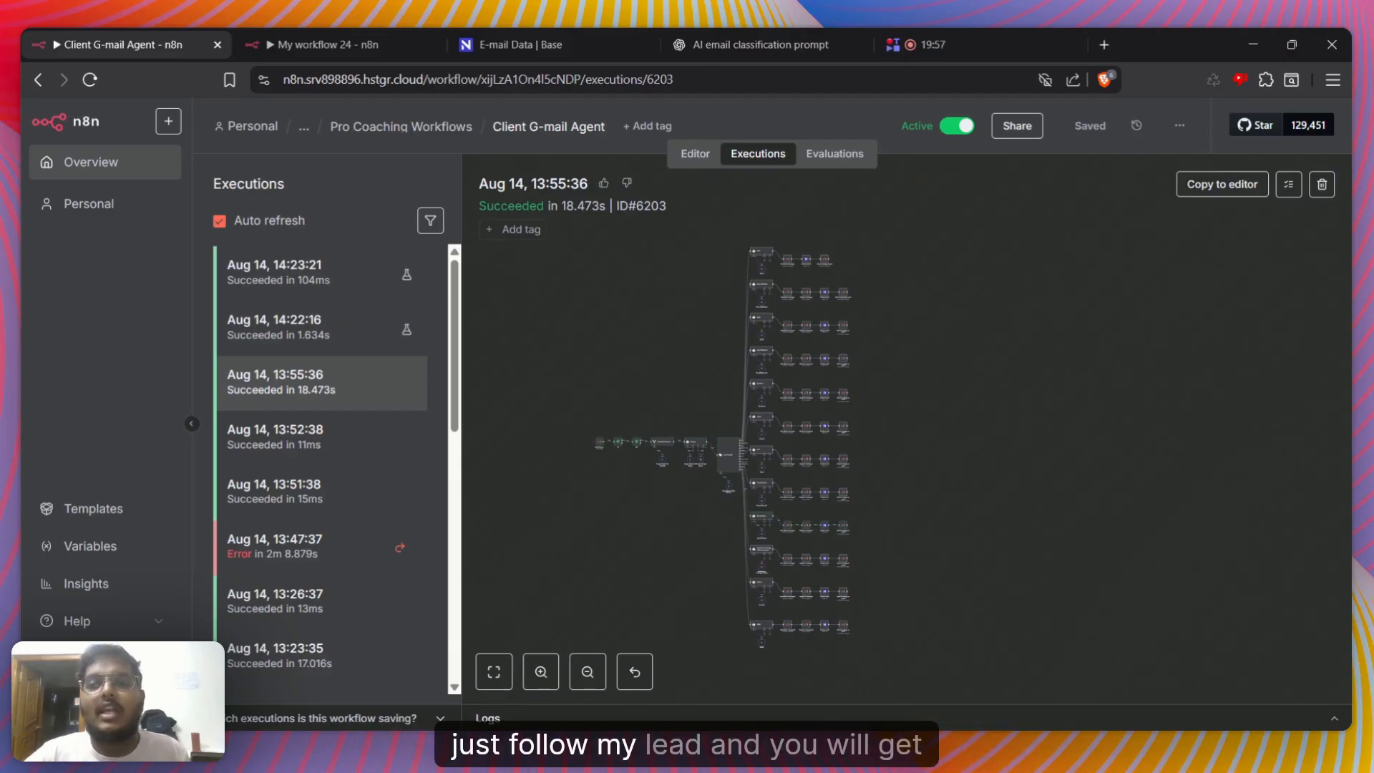
Switch to My workflow 24, delete all of its existing nodes, and save the emptied workflow
left_click_drag(918, 476, 938, 431)
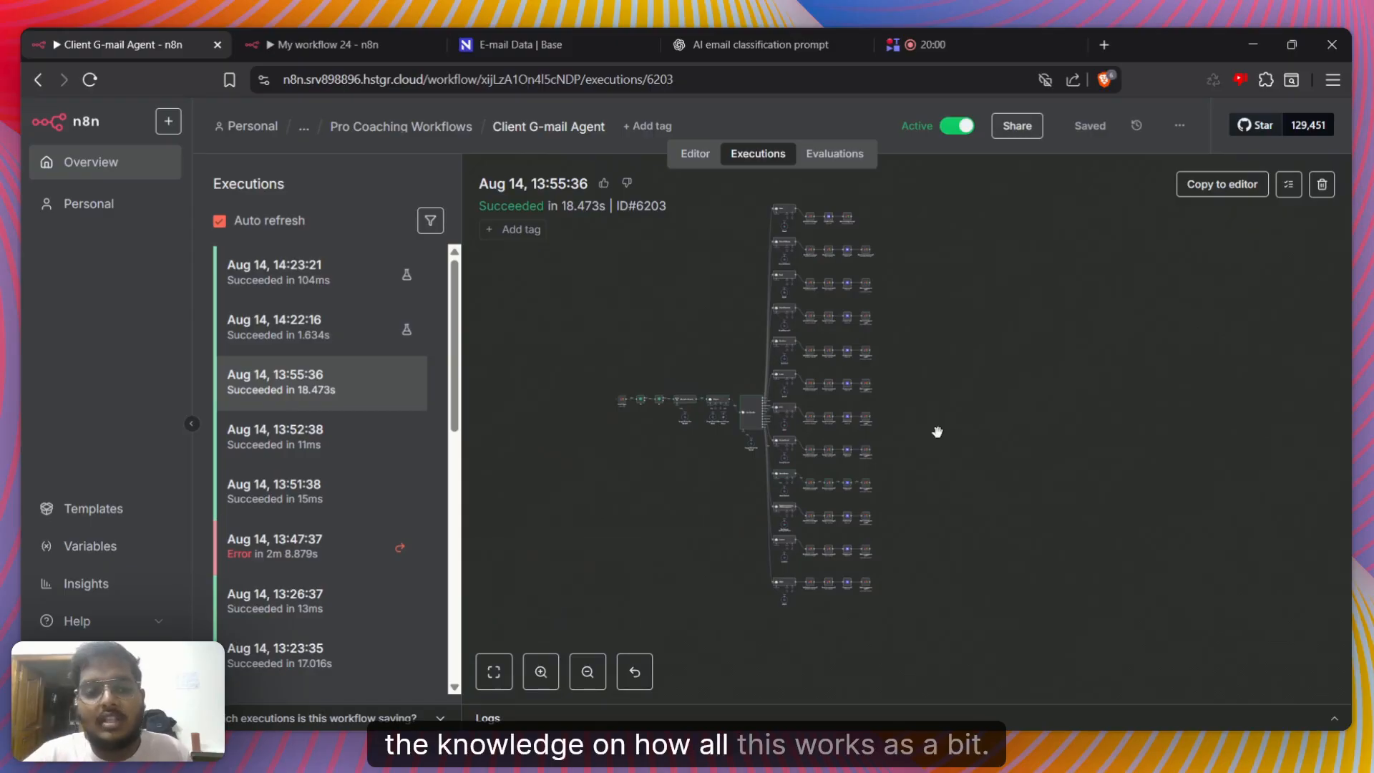
left_click(319, 43)
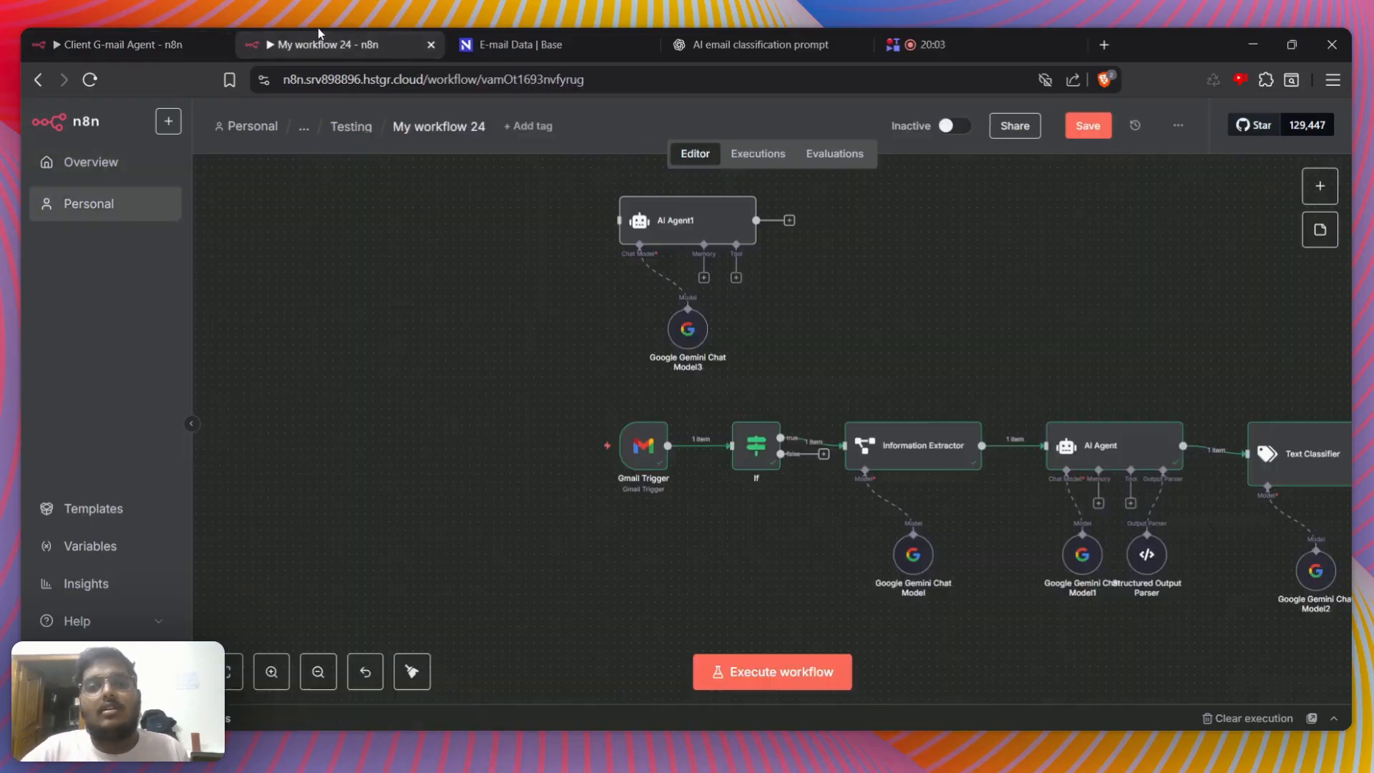
scroll(577, 266, "down", 2)
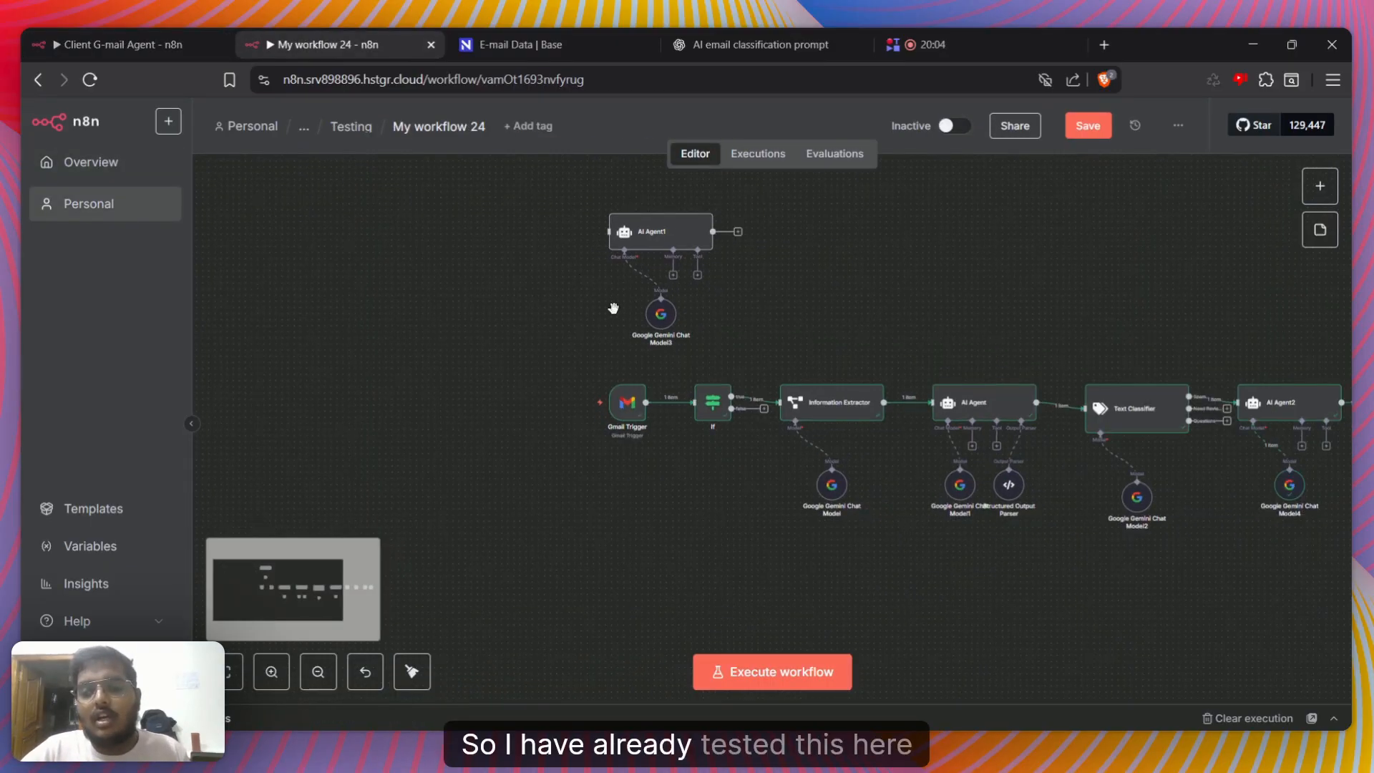
left_click_drag(900, 284, 809, 336)
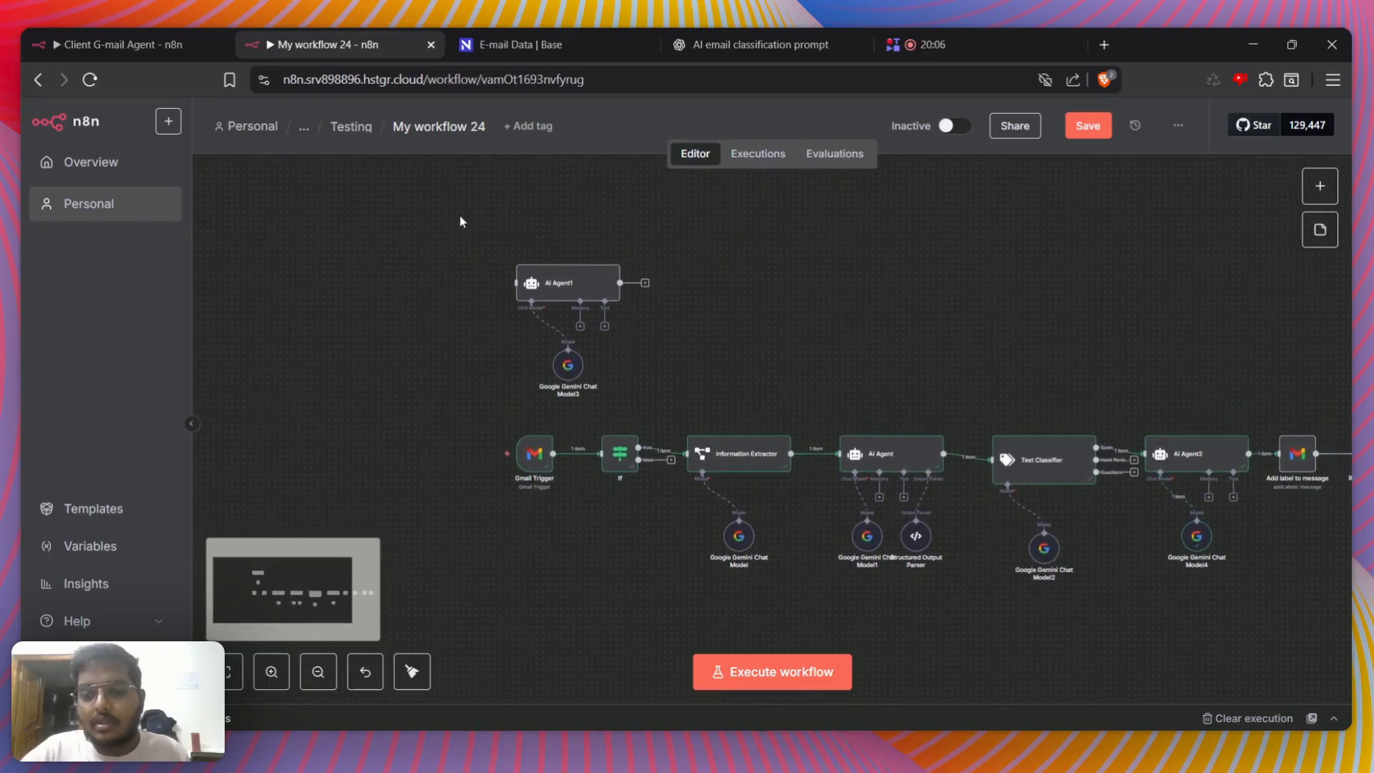
left_click_drag(443, 207, 1347, 705)
key("Delete")
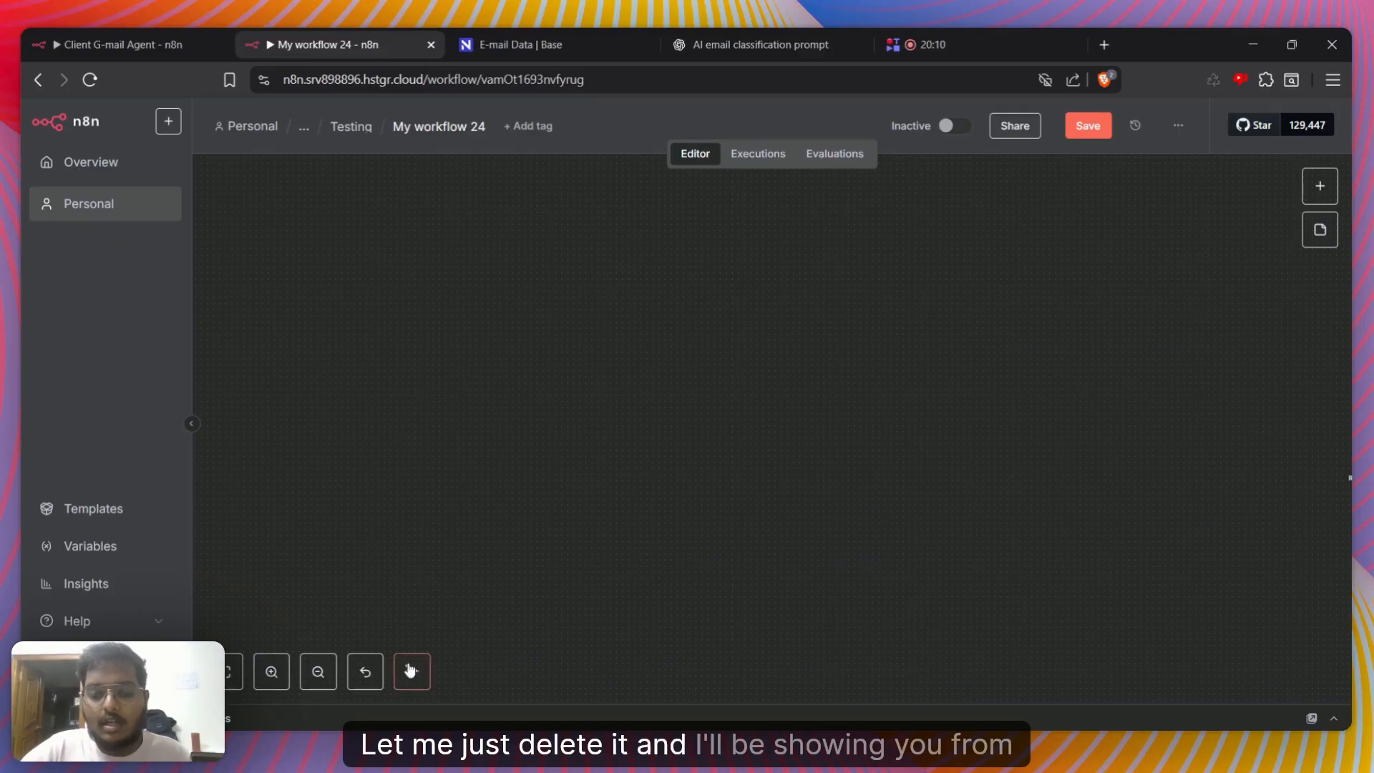
key("ctrl+z")
key("Delete")
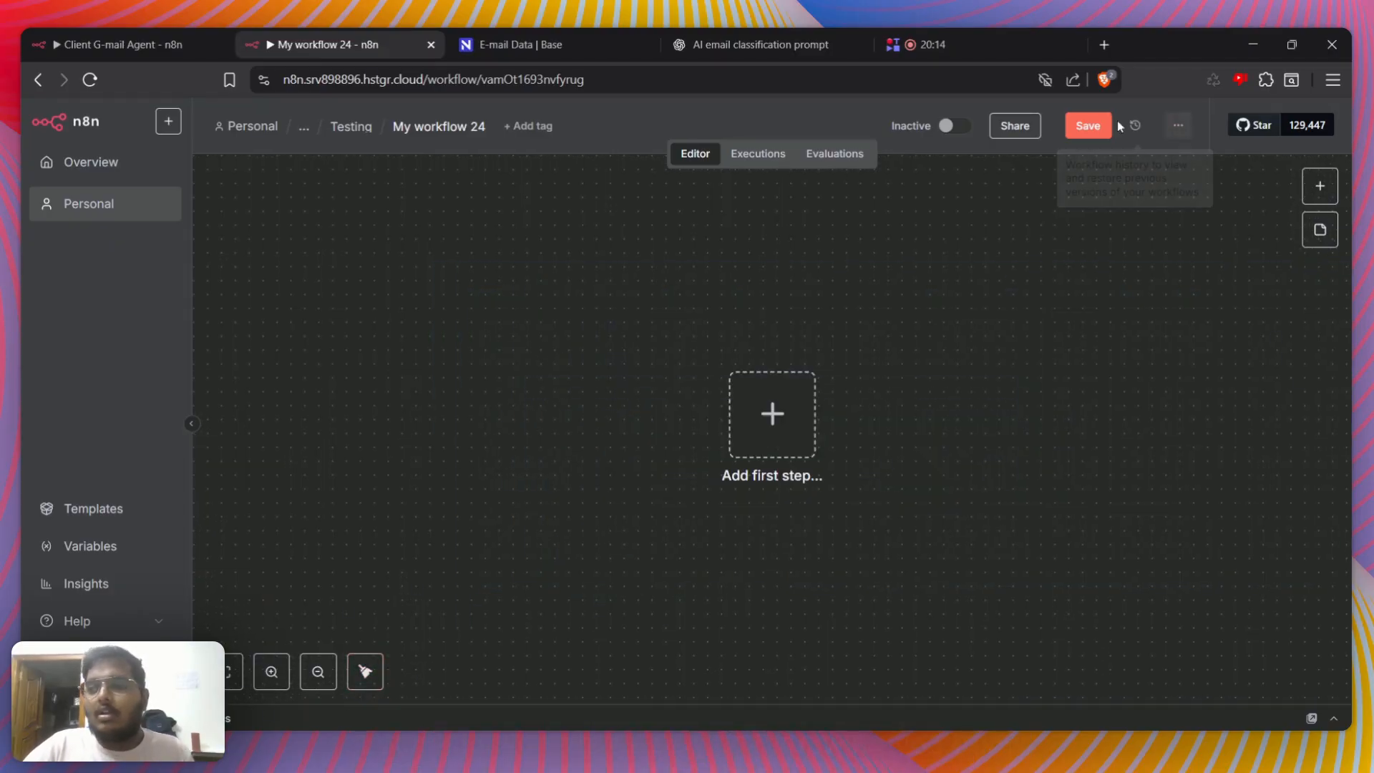
left_click(1088, 125)
Add a Gmail On message received trigger as the first step of the workflow
left_click(773, 410)
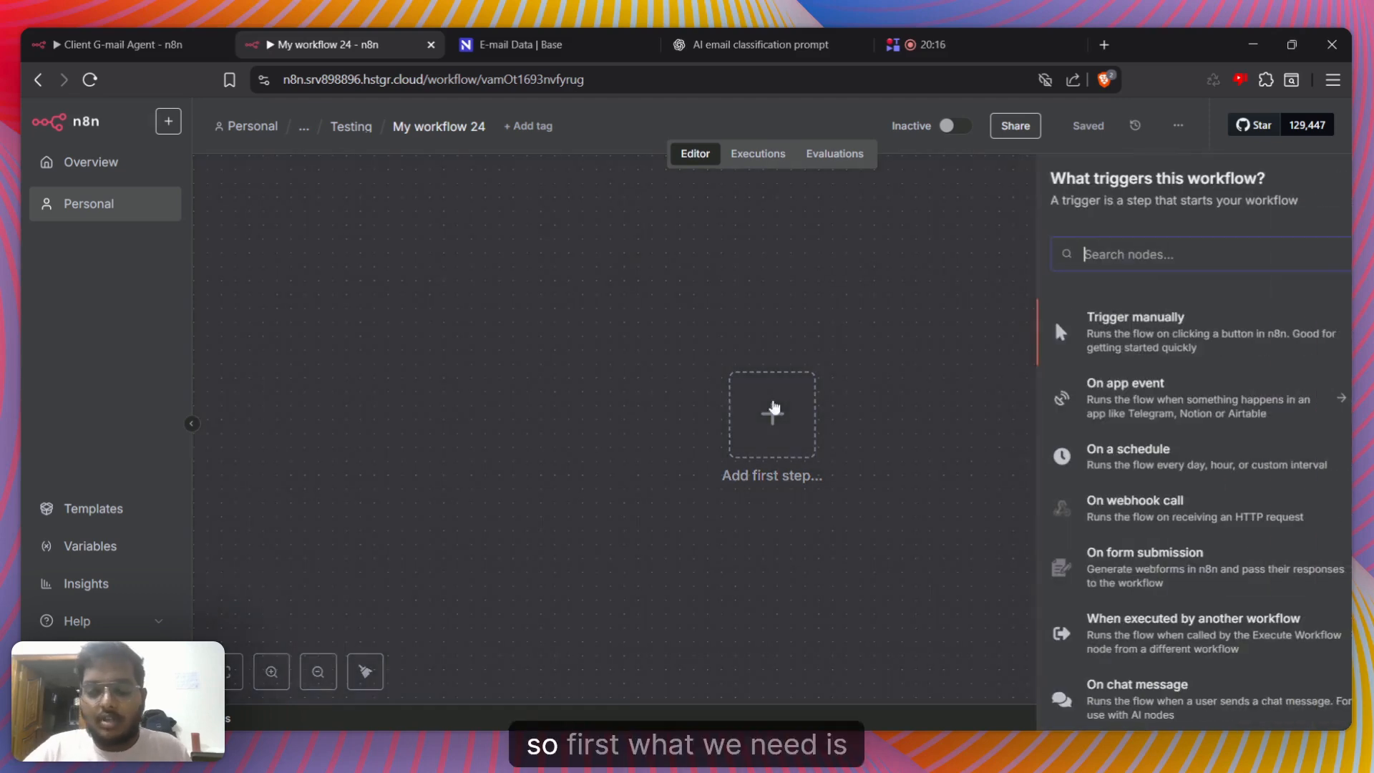
type("gma")
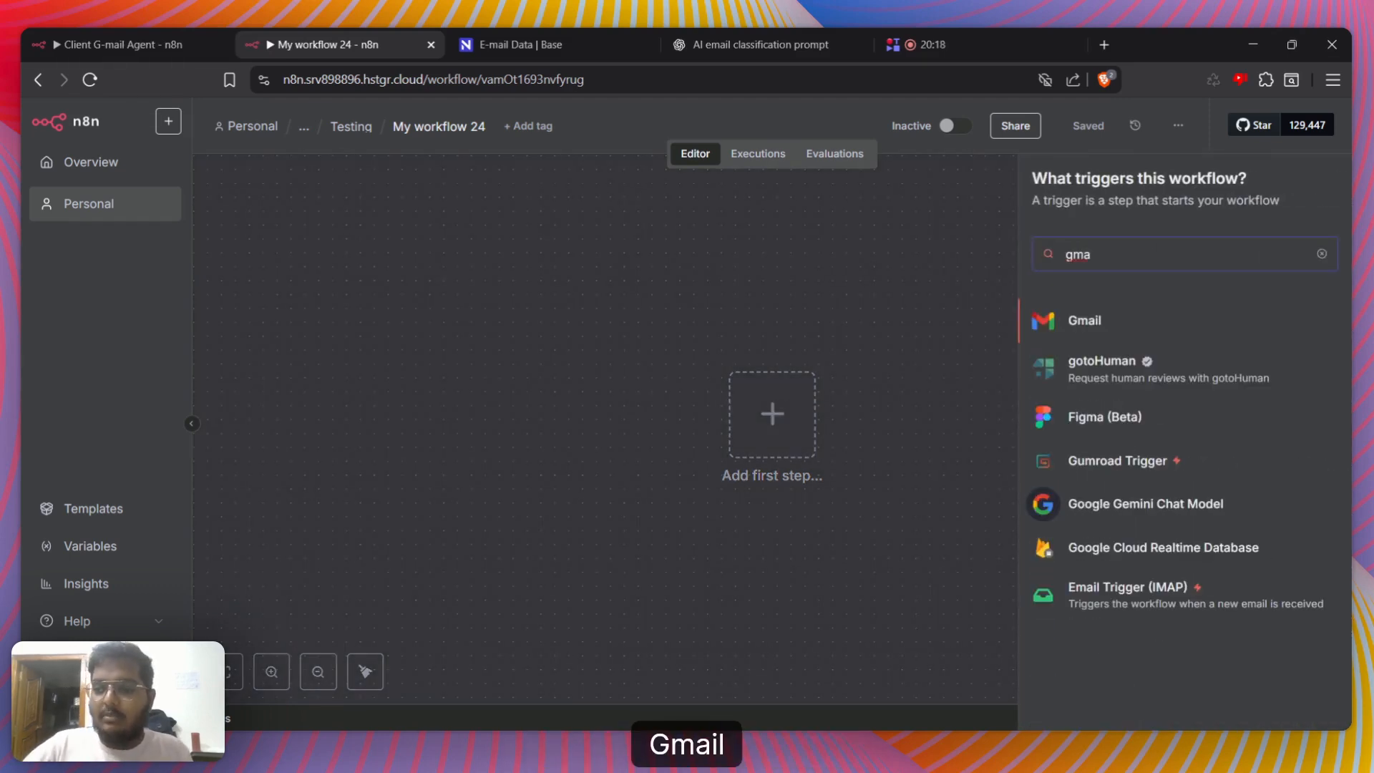
left_click(1080, 326)
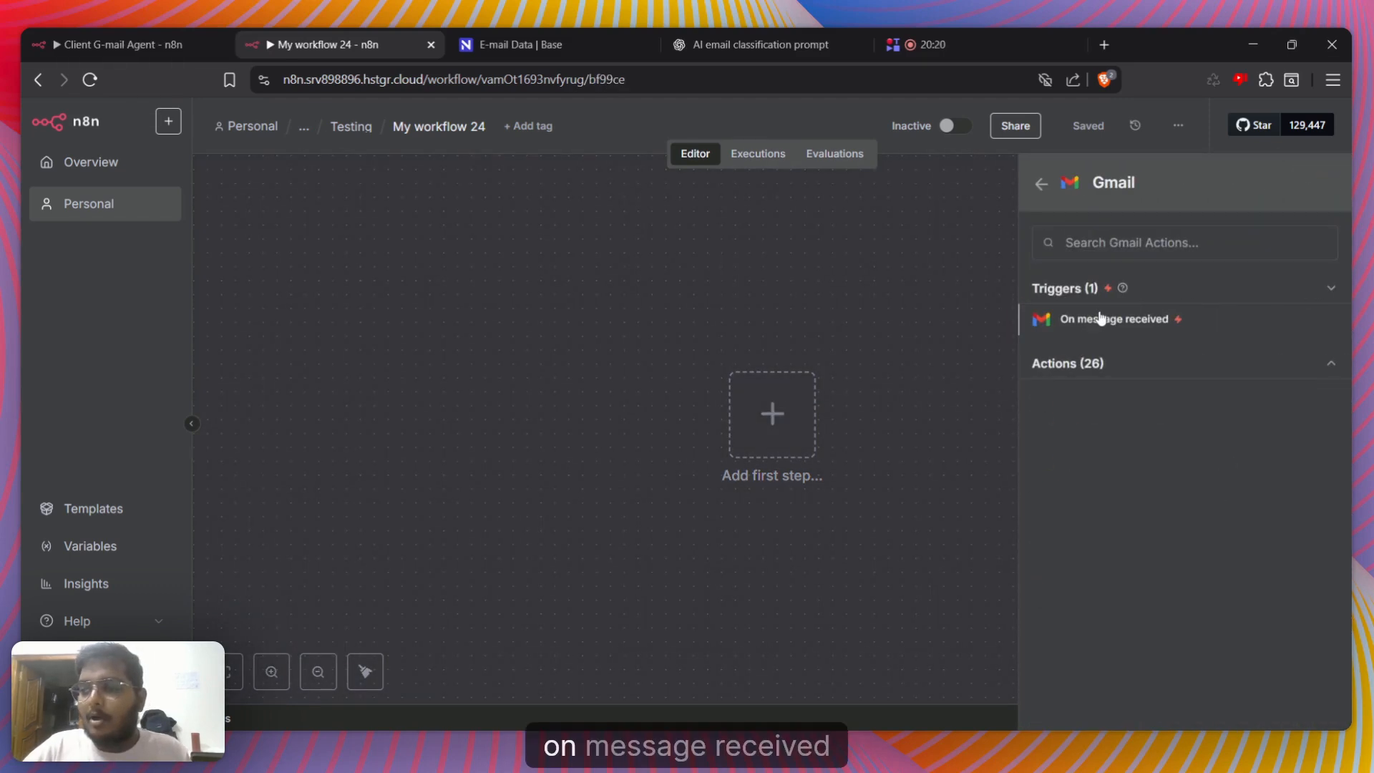
left_click(1065, 315)
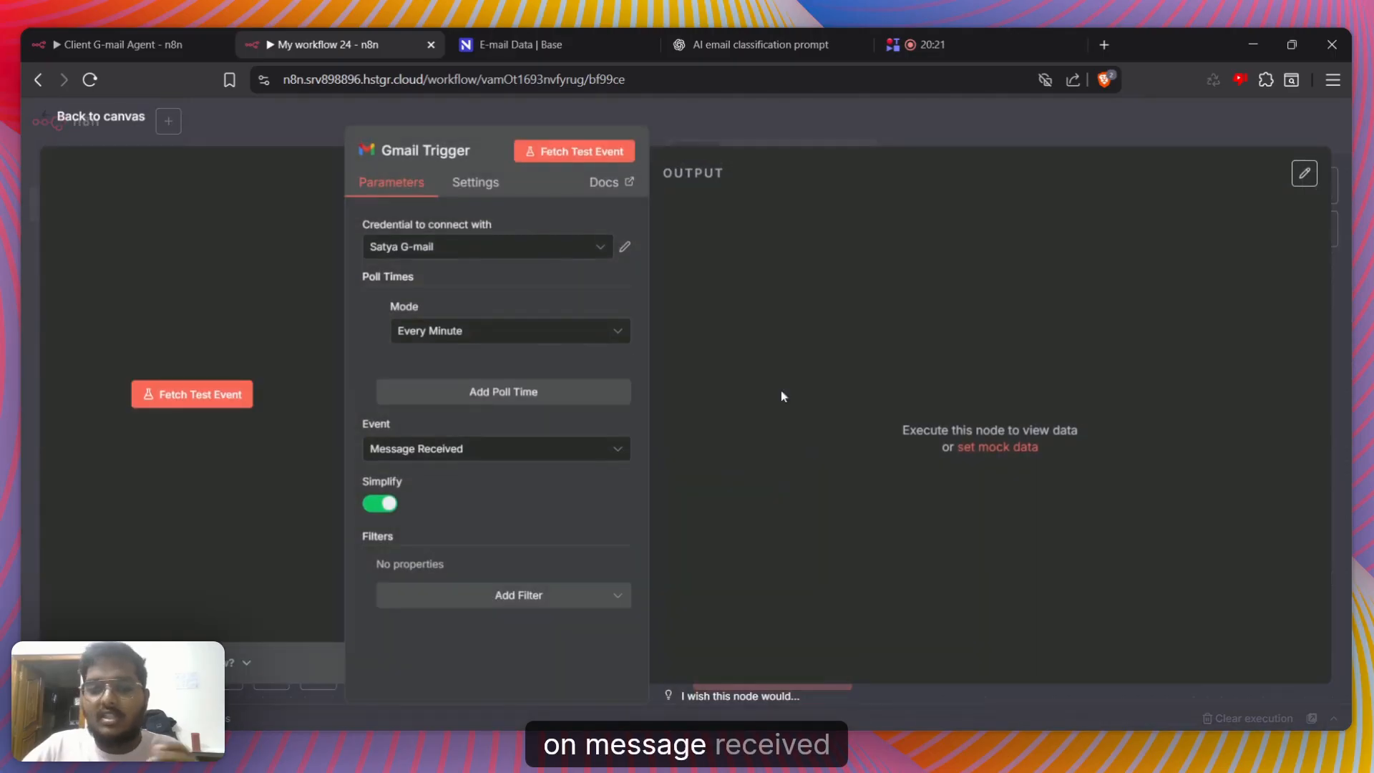
Turn off Simplify in the Gmail Trigger and add a Read Status filter for unread emails only
left_click(380, 504)
left_click(478, 602)
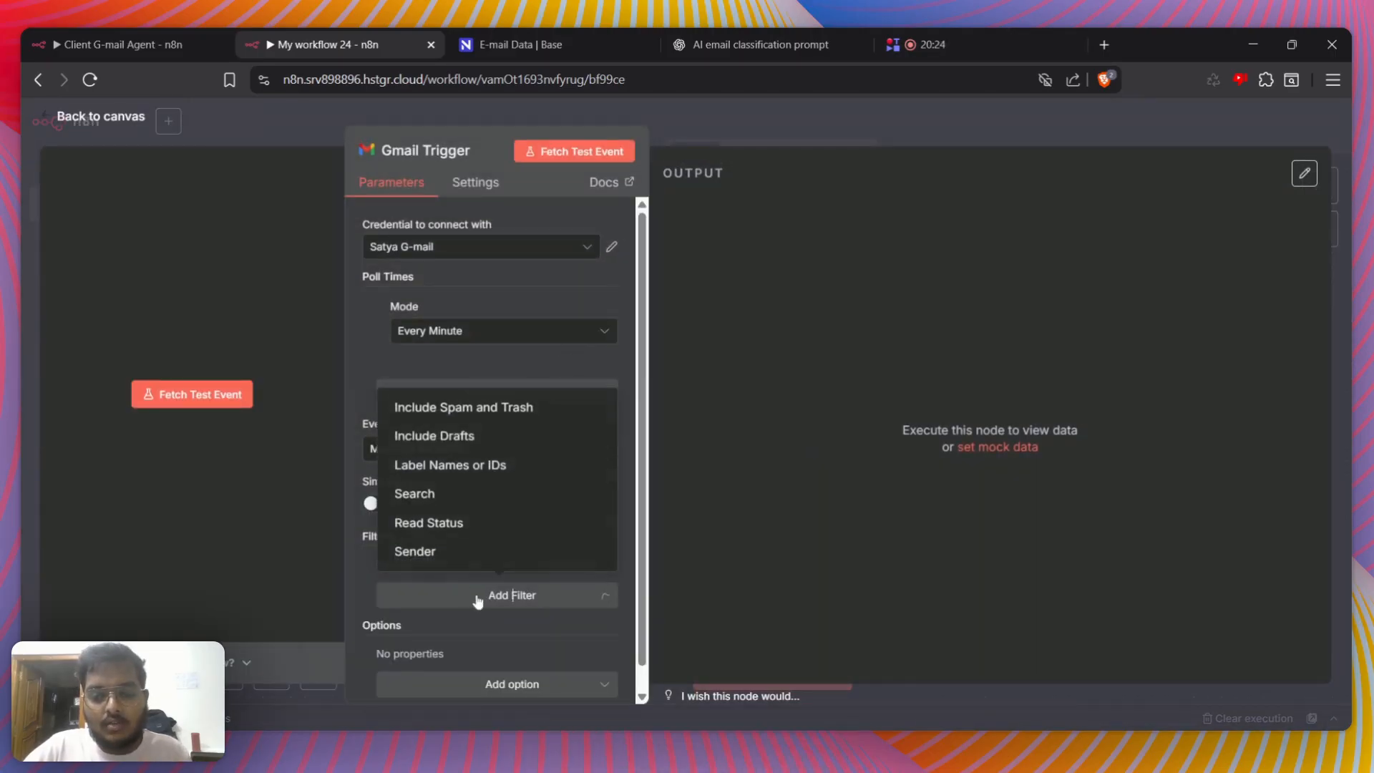
left_click(476, 528)
scroll(482, 554, "down", 2)
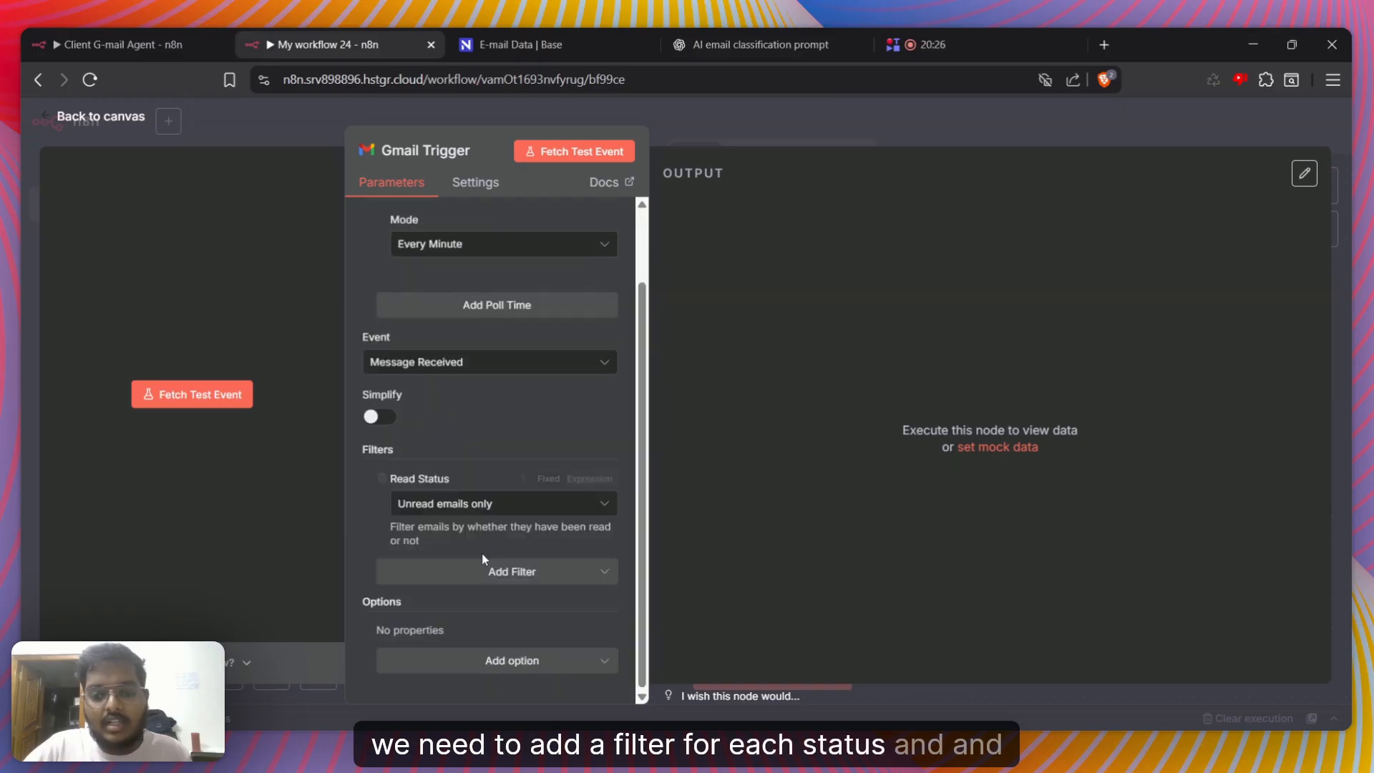
Set the Gmail Trigger's credential to Pro-Coaching Client Mail, fetch a test event, and return to the canvas
scroll(482, 557, "up", 2)
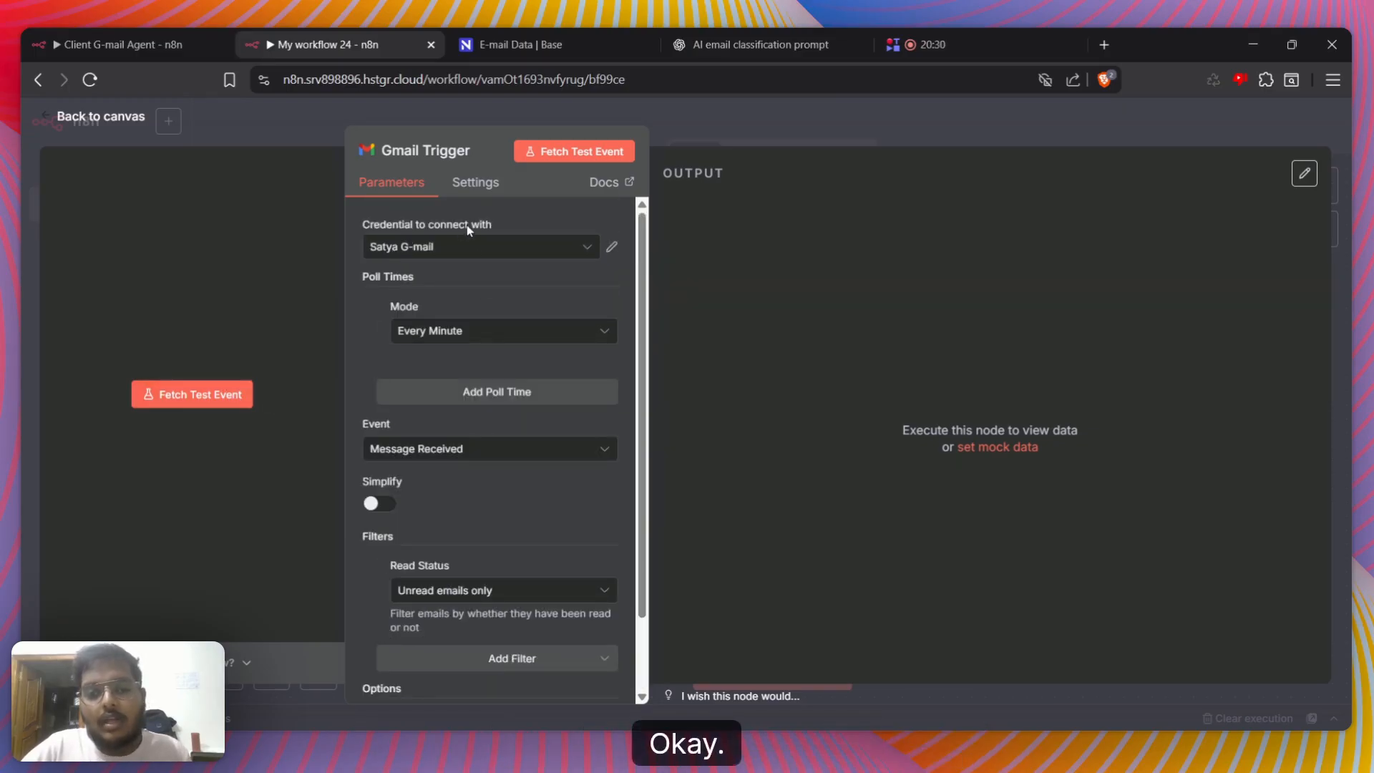
left_click(473, 247)
left_click(472, 331)
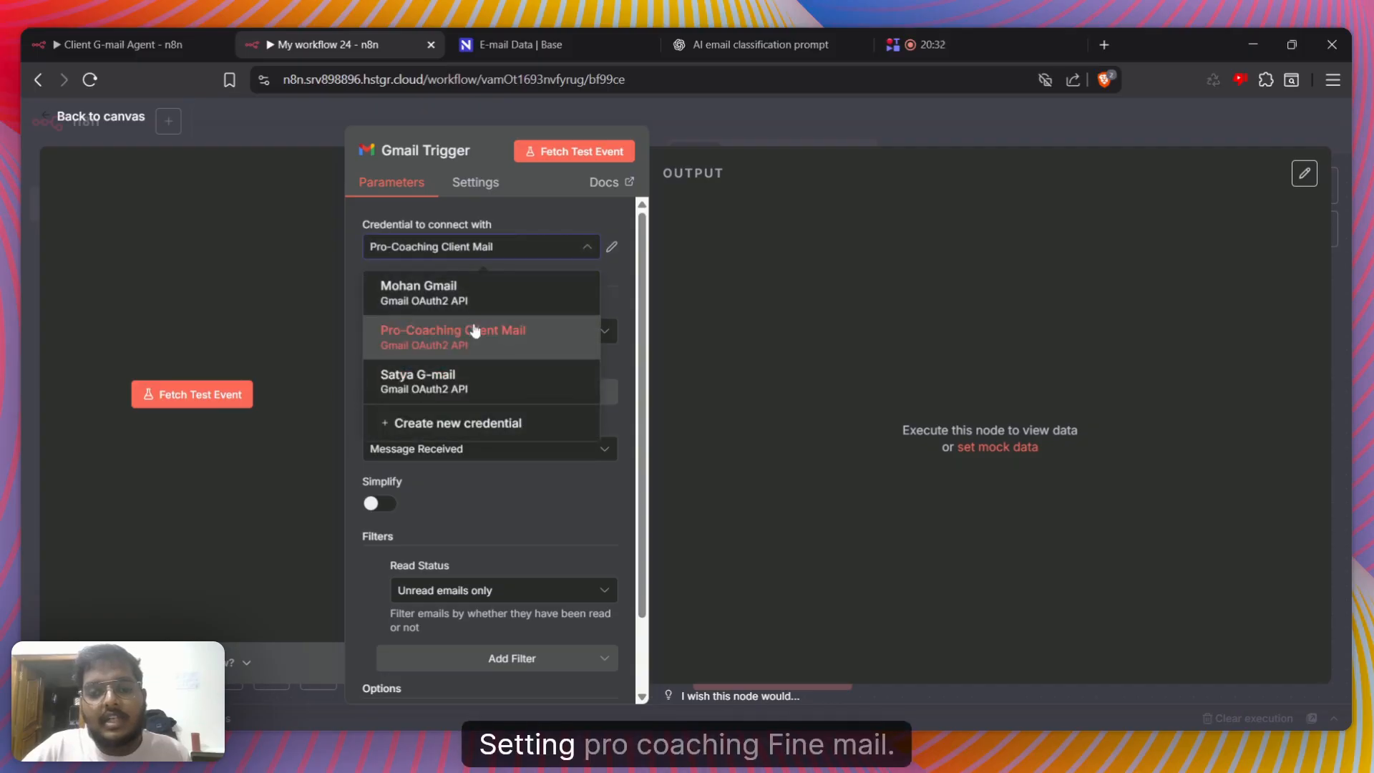
left_click(239, 394)
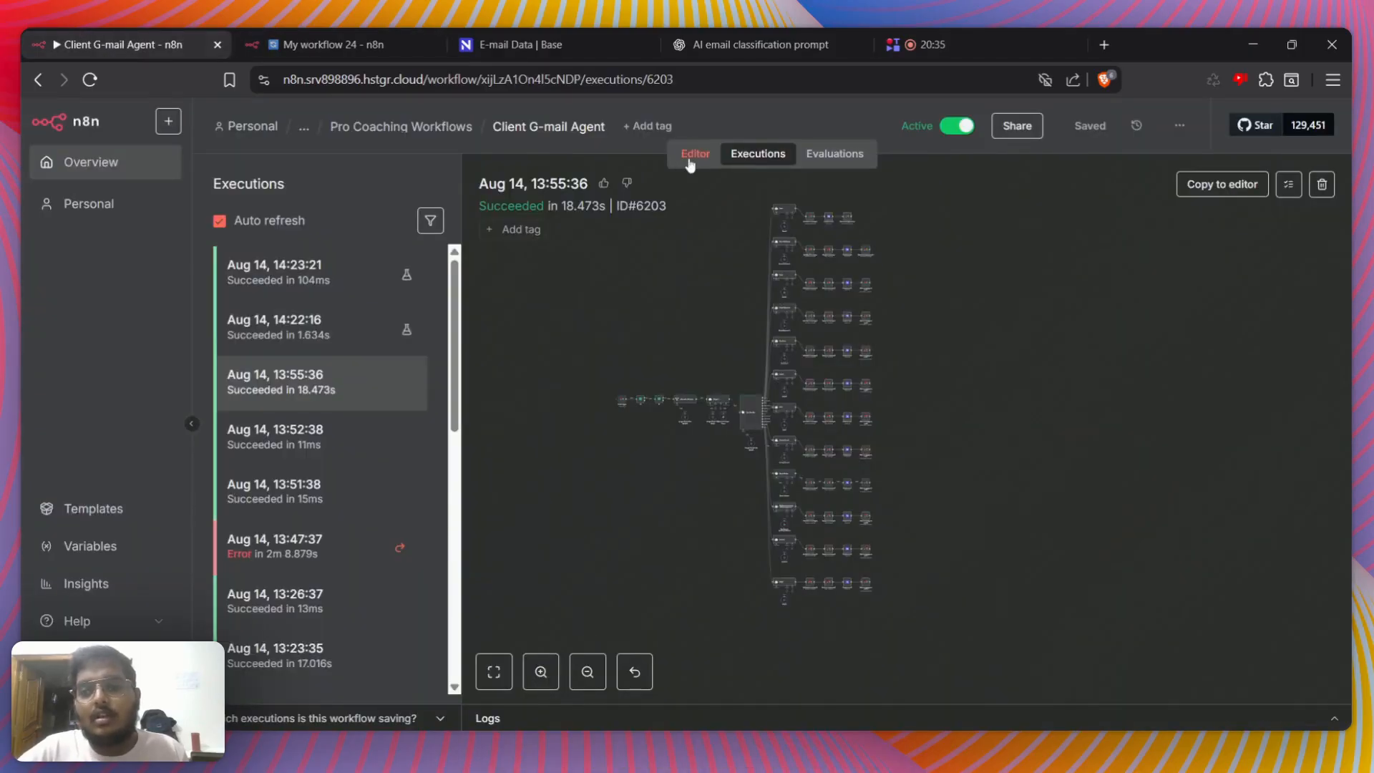
left_click(693, 154)
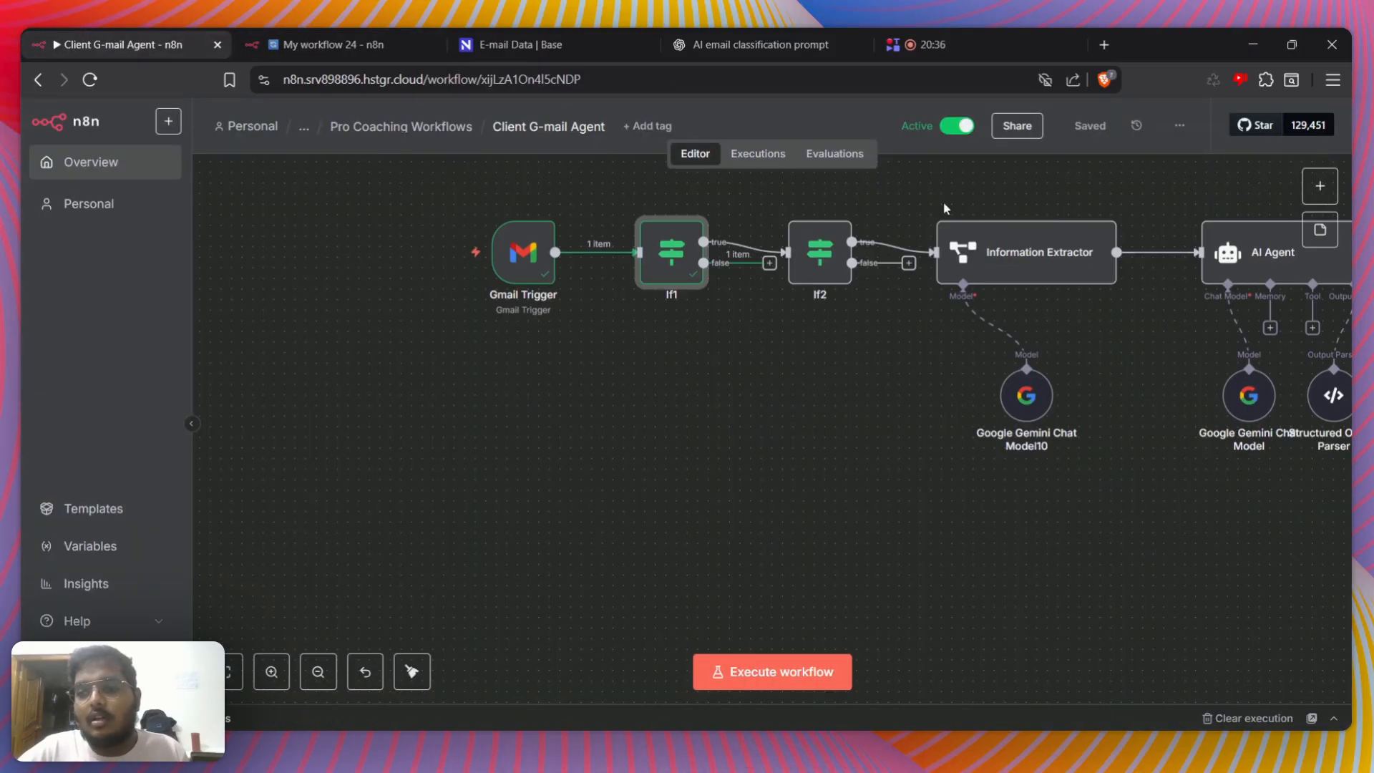
left_click(89, 79)
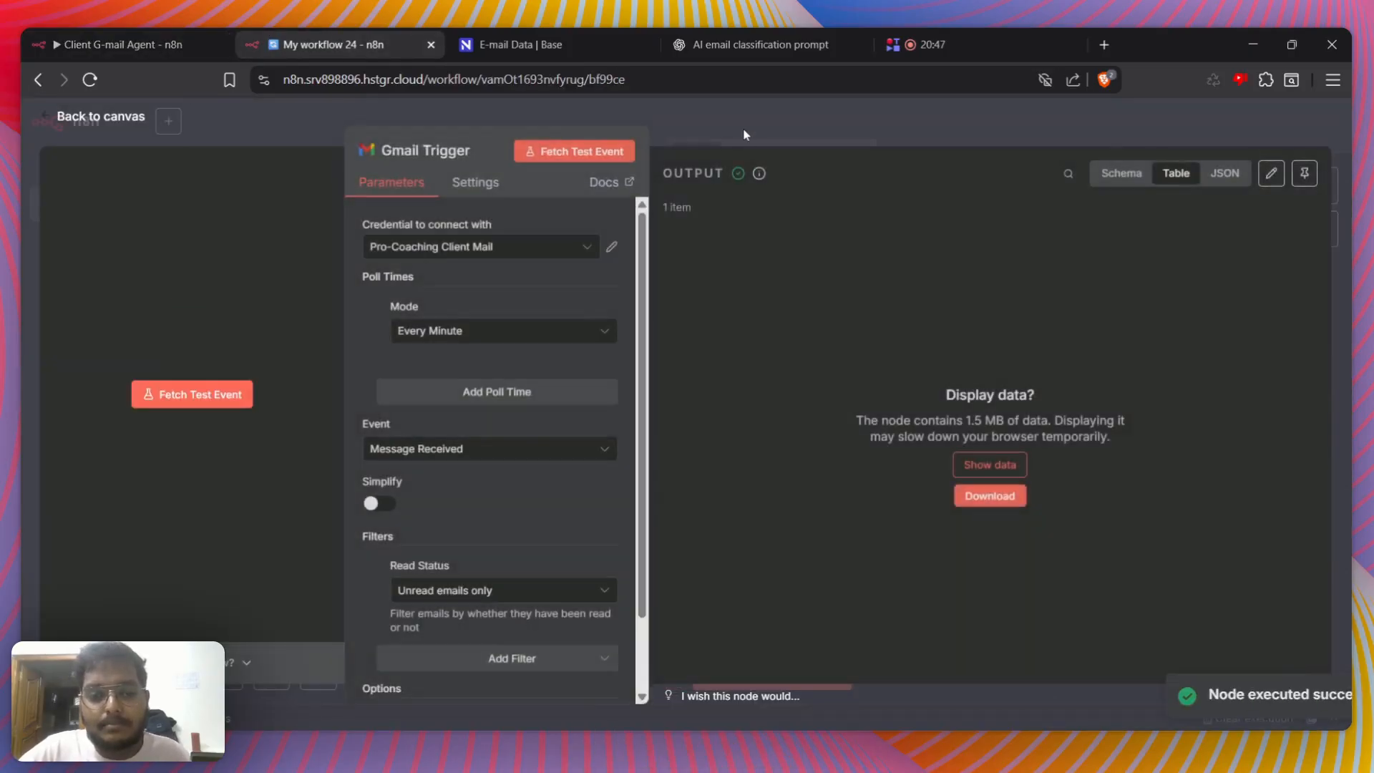
left_click(744, 134)
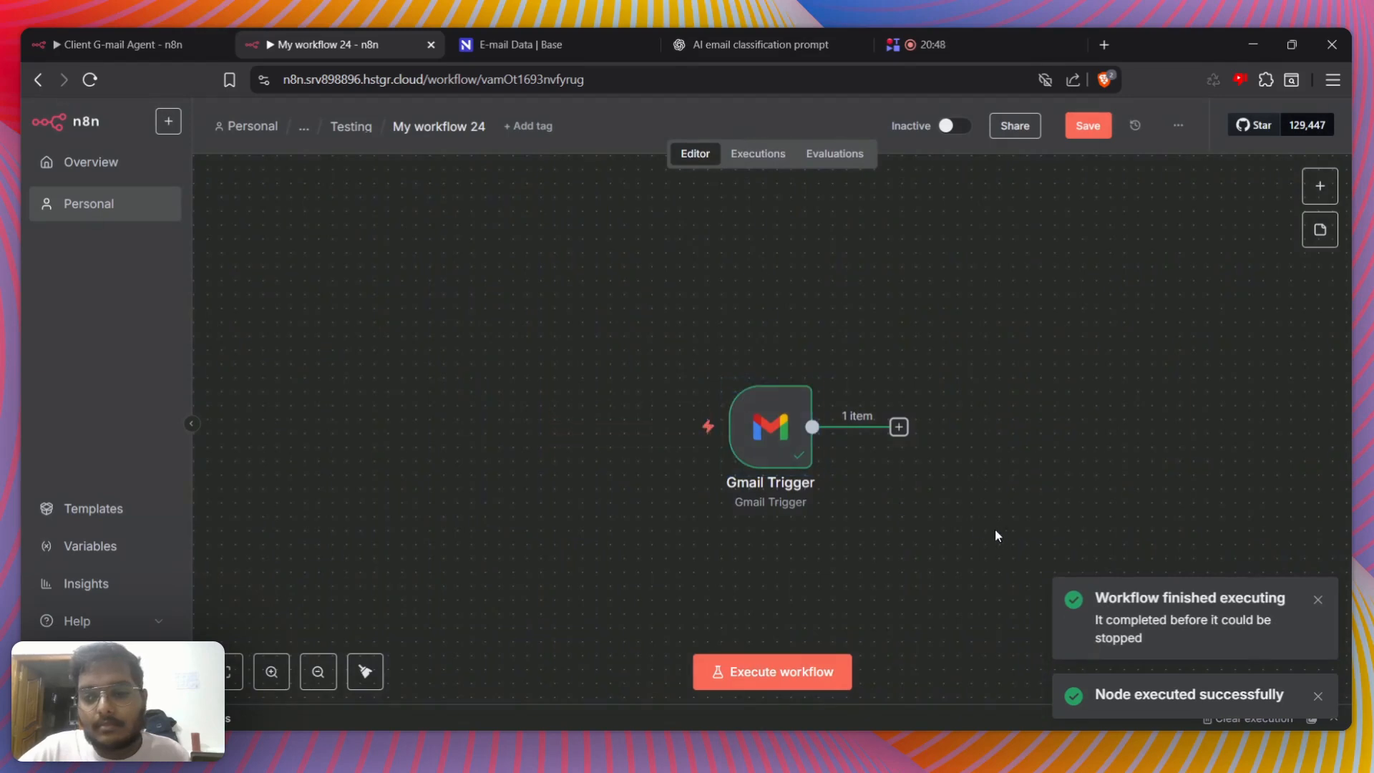
Display the Gmail Trigger's fetched output data and examine the email's html, text, subject and recipient columns
double_click(773, 451)
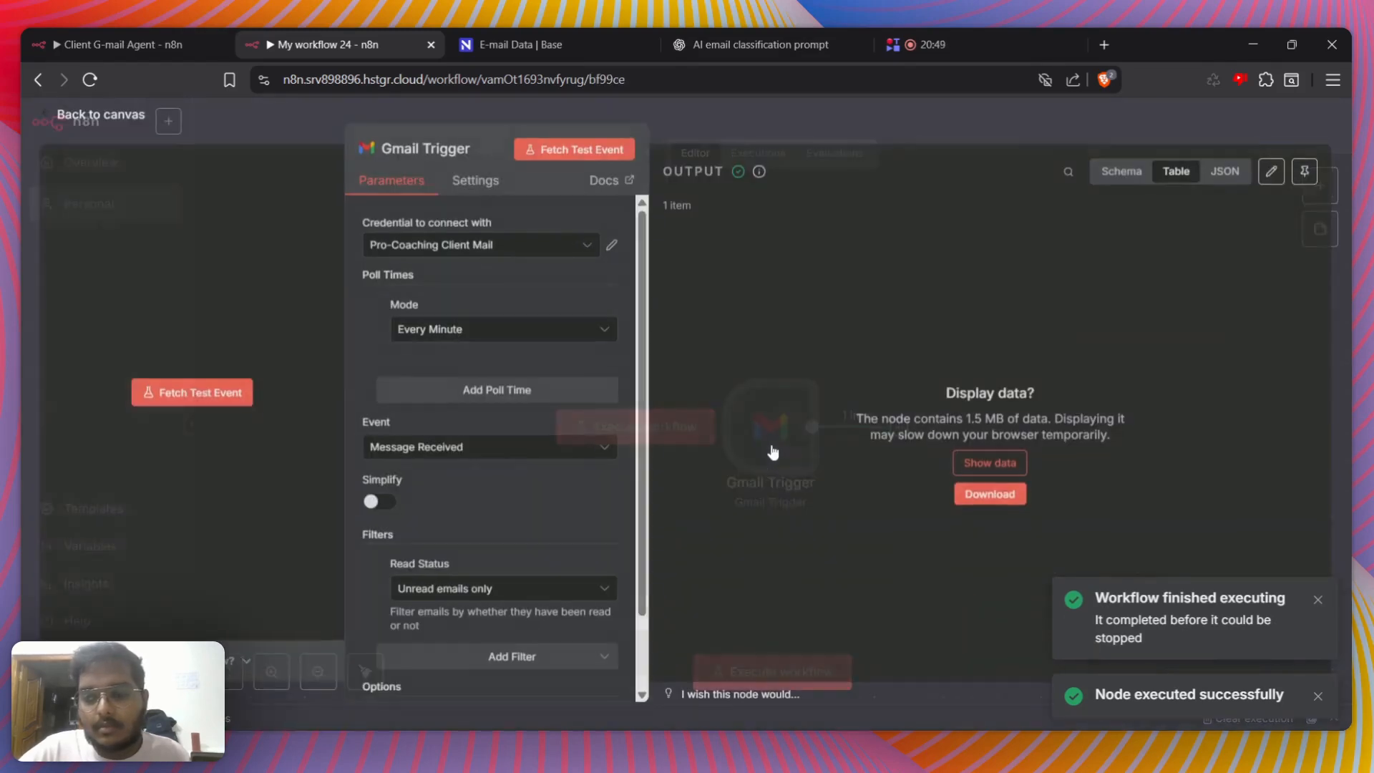
left_click(978, 469)
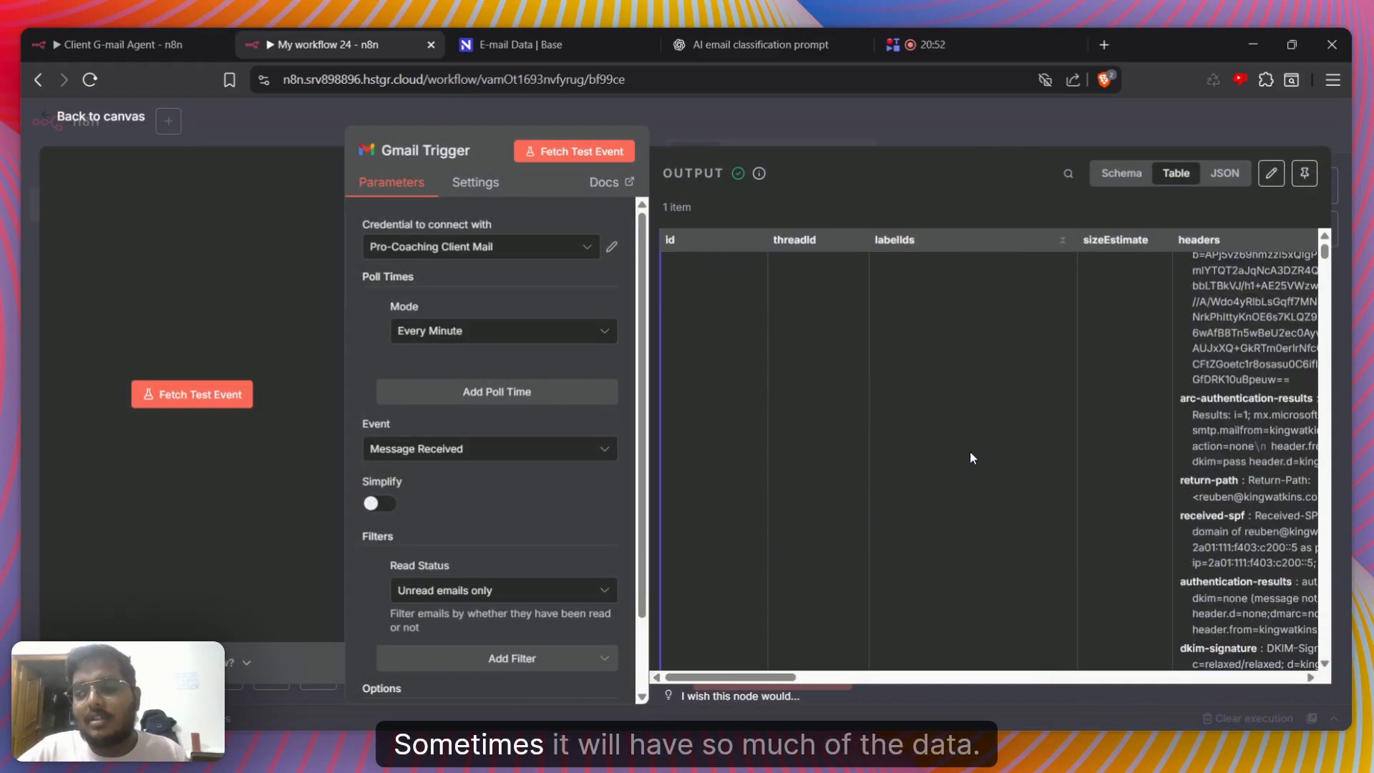
scroll(971, 458, "down", 15)
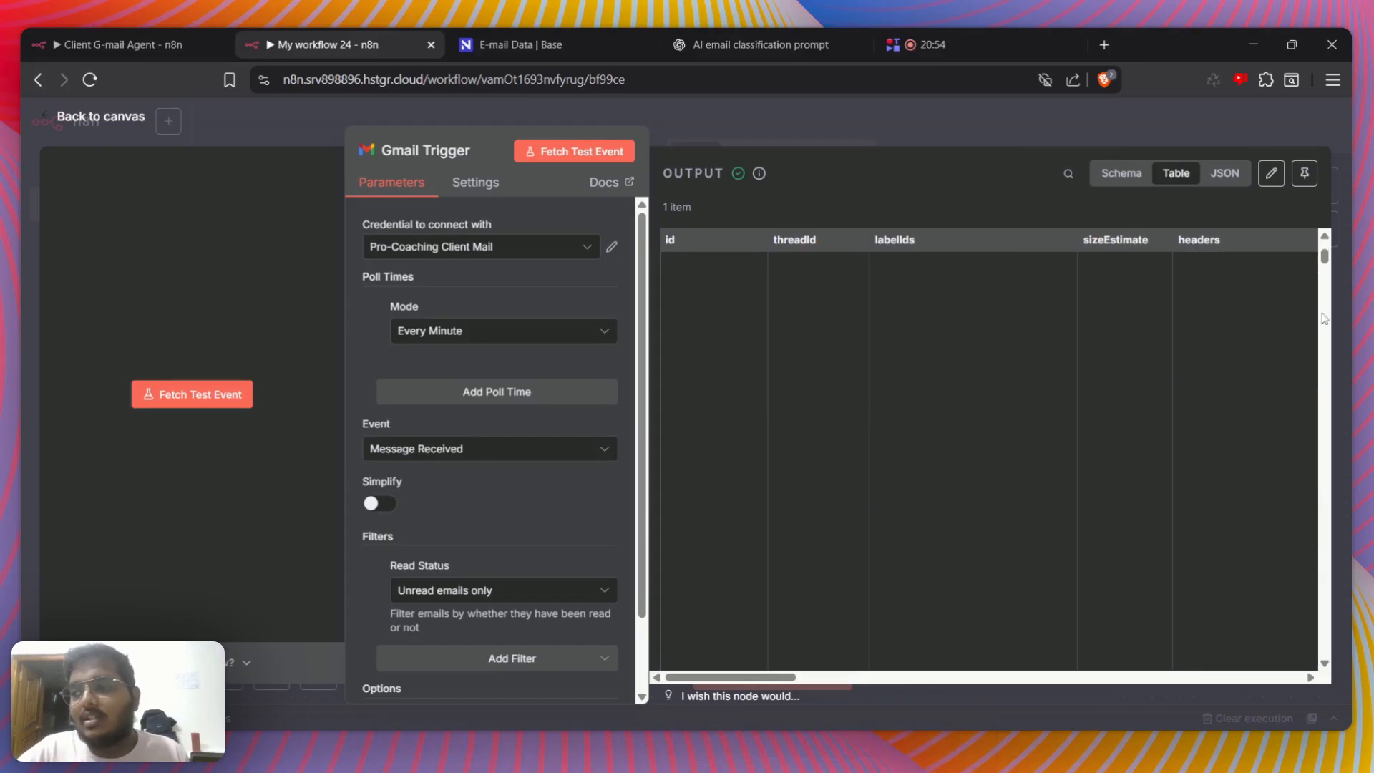
left_click_drag(1325, 262, 1325, 459)
scroll(1033, 565, "down", 3)
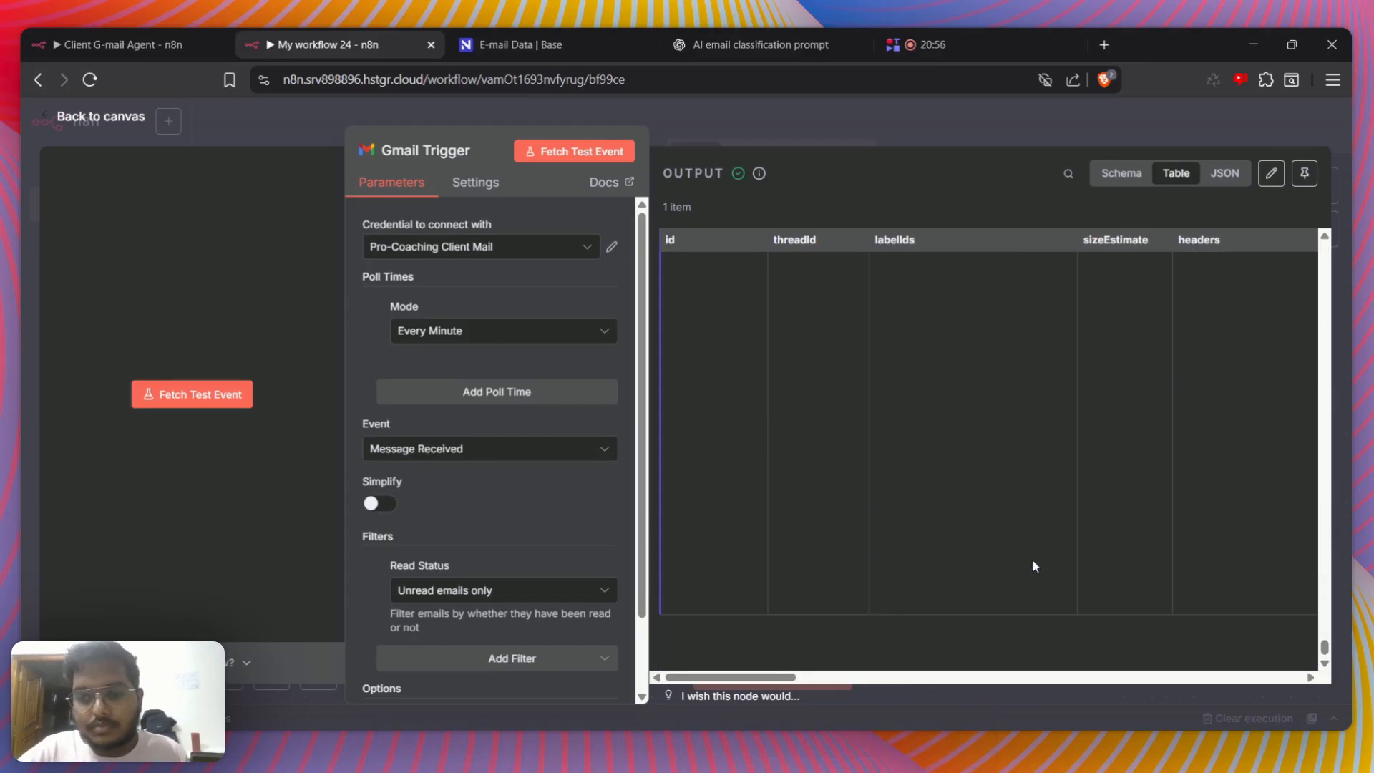
scroll(1072, 368, "right", 10)
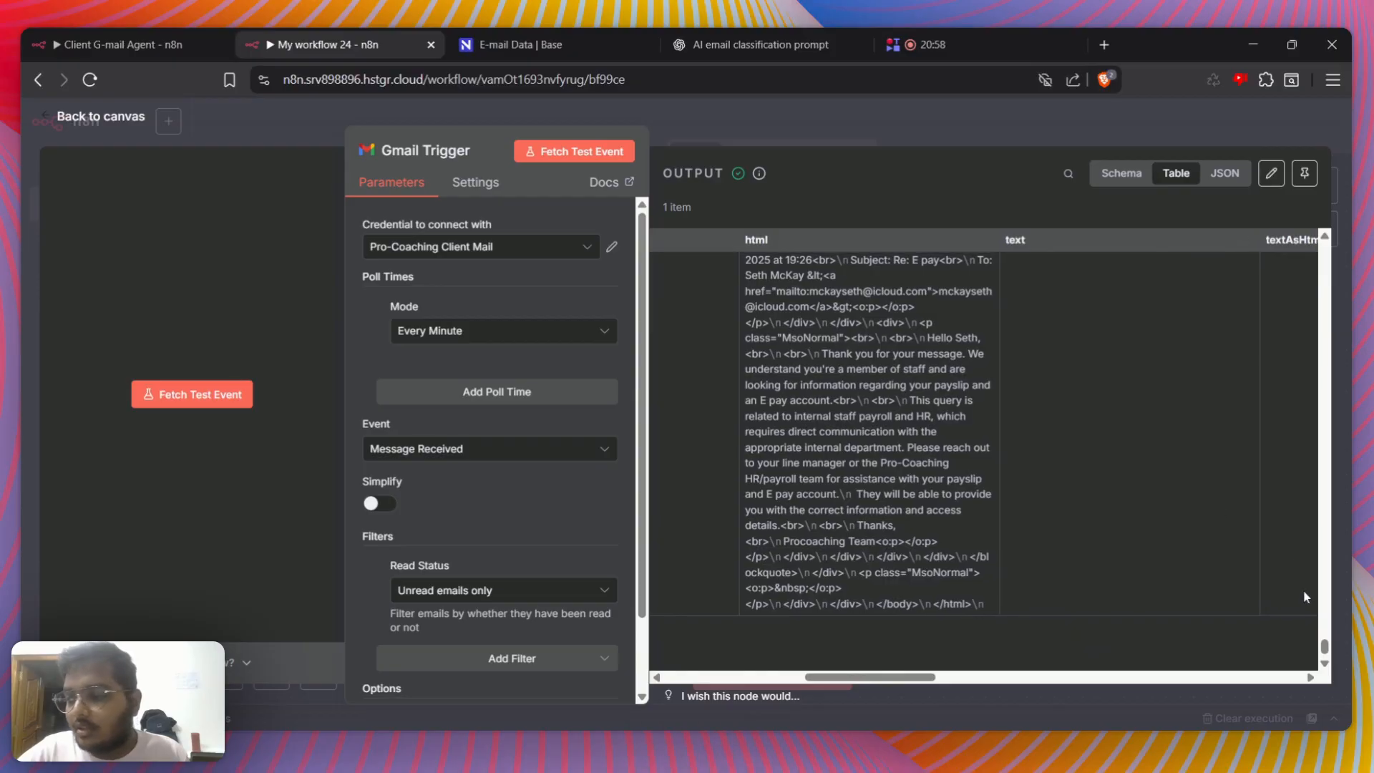
left_click_drag(1329, 655, 1241, 251)
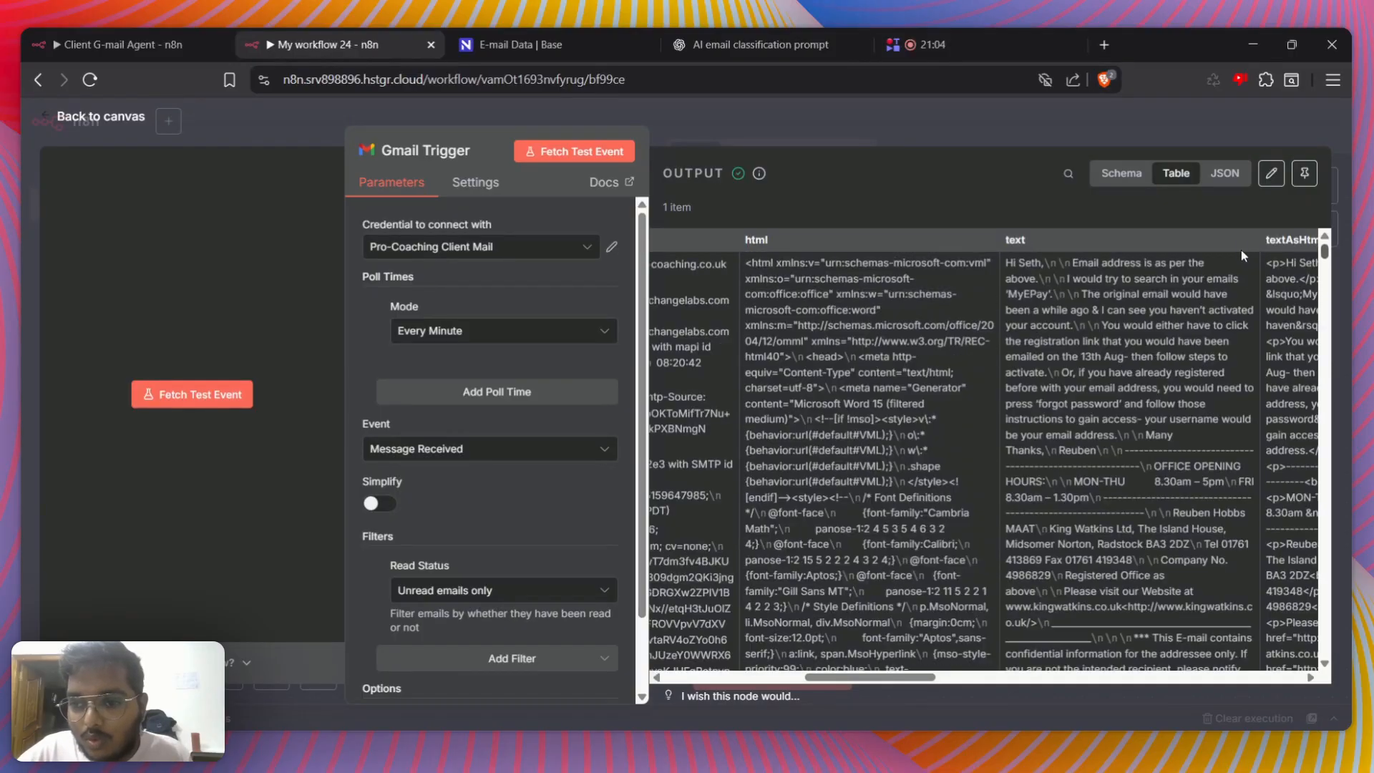
scroll(1239, 245, "right", 1)
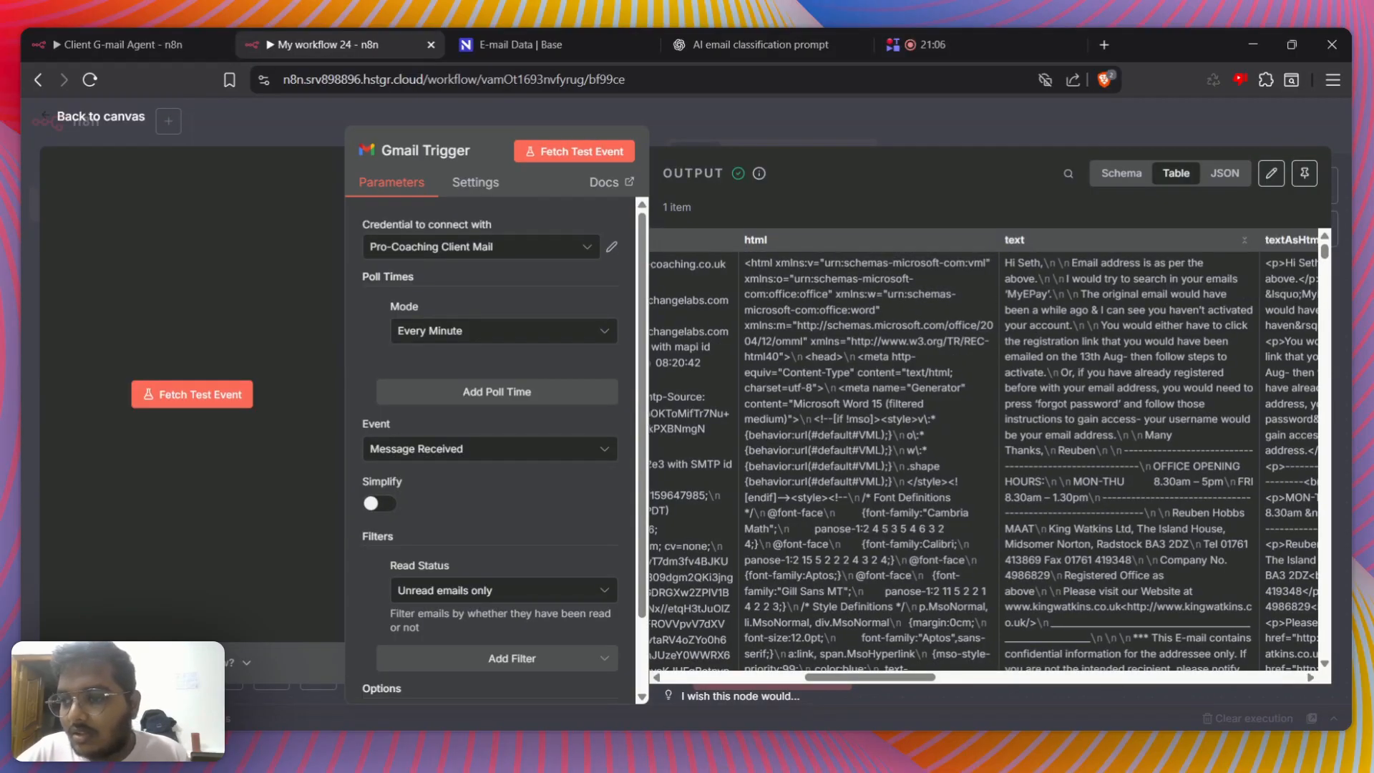
scroll(984, 458, "right", 8)
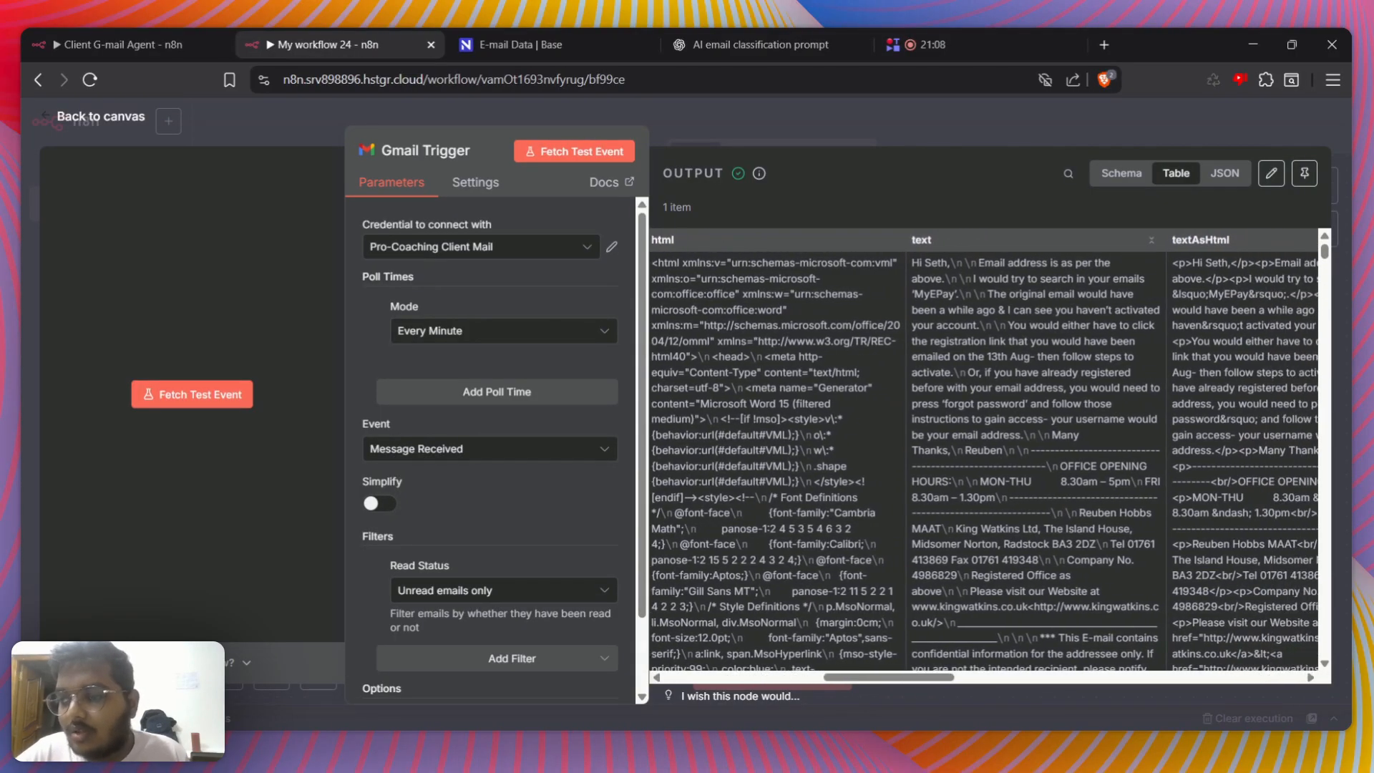
scroll(1043, 295, "right", 8)
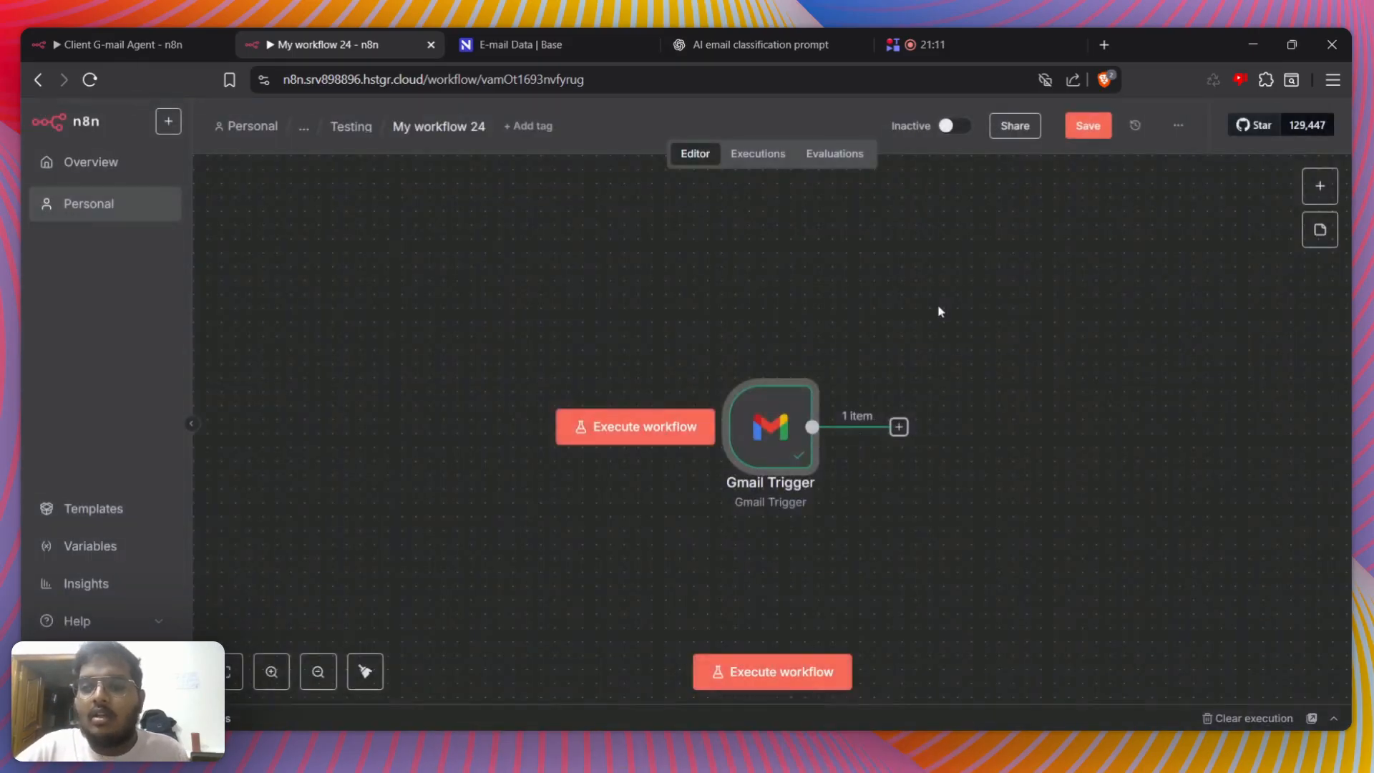
Add an If node after the Gmail Trigger with a string condition using "does not contain" and the comparison value no-reply
left_click(899, 428)
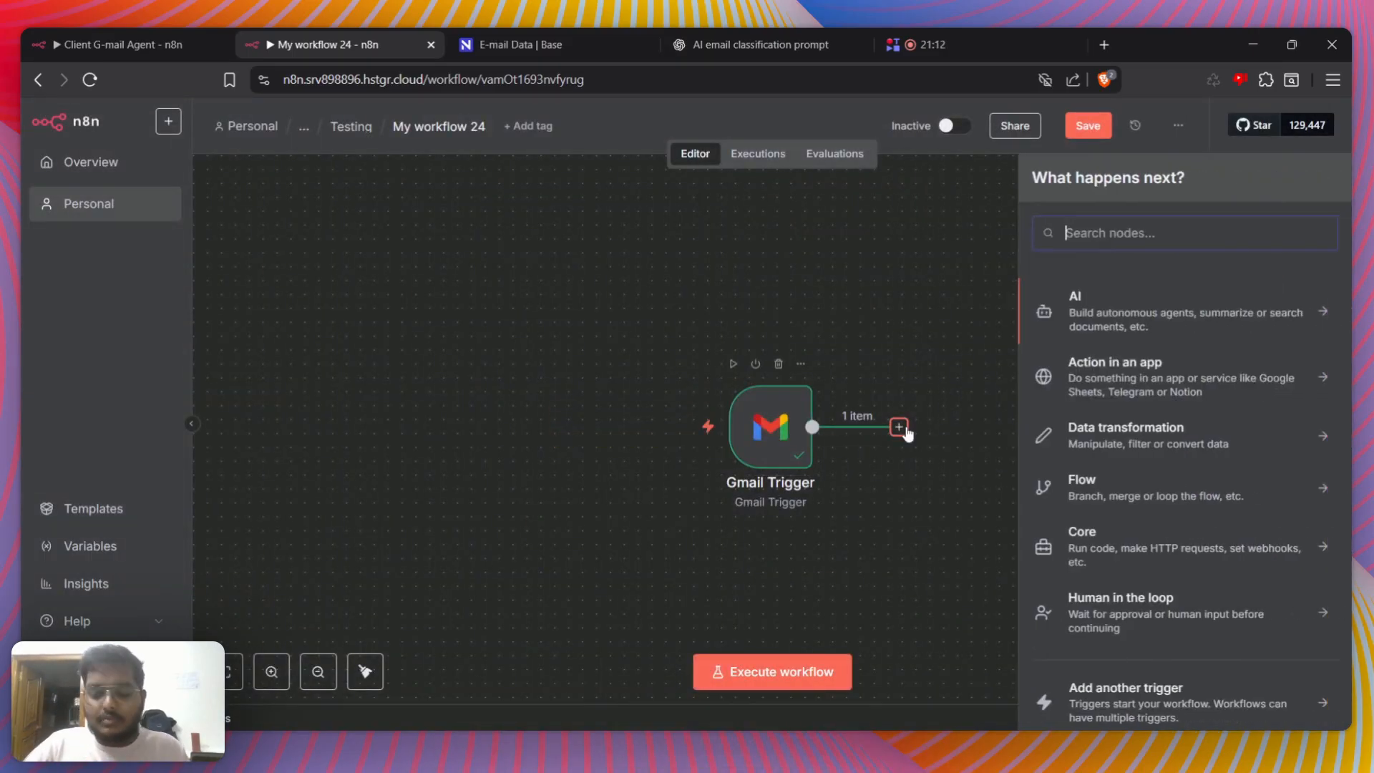
type("if")
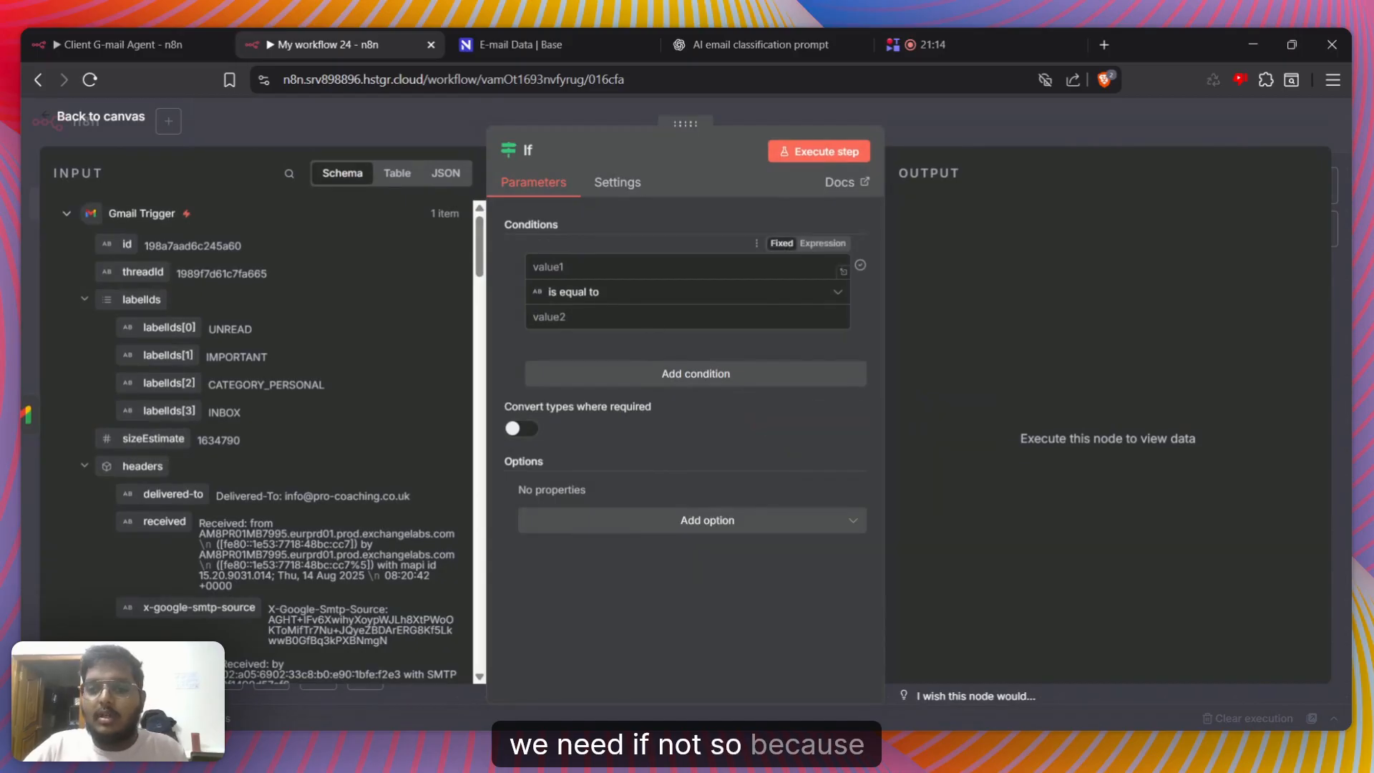
type("no-")
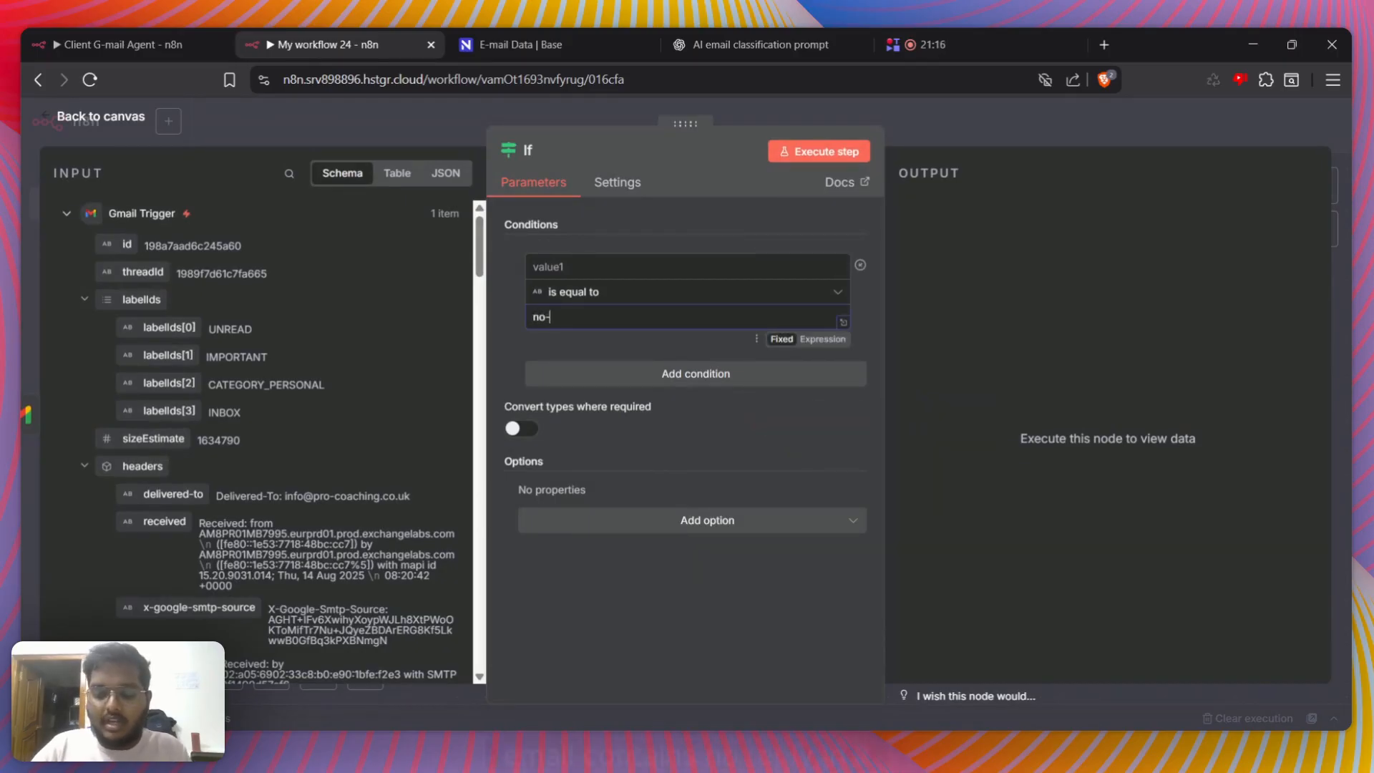
type("reply")
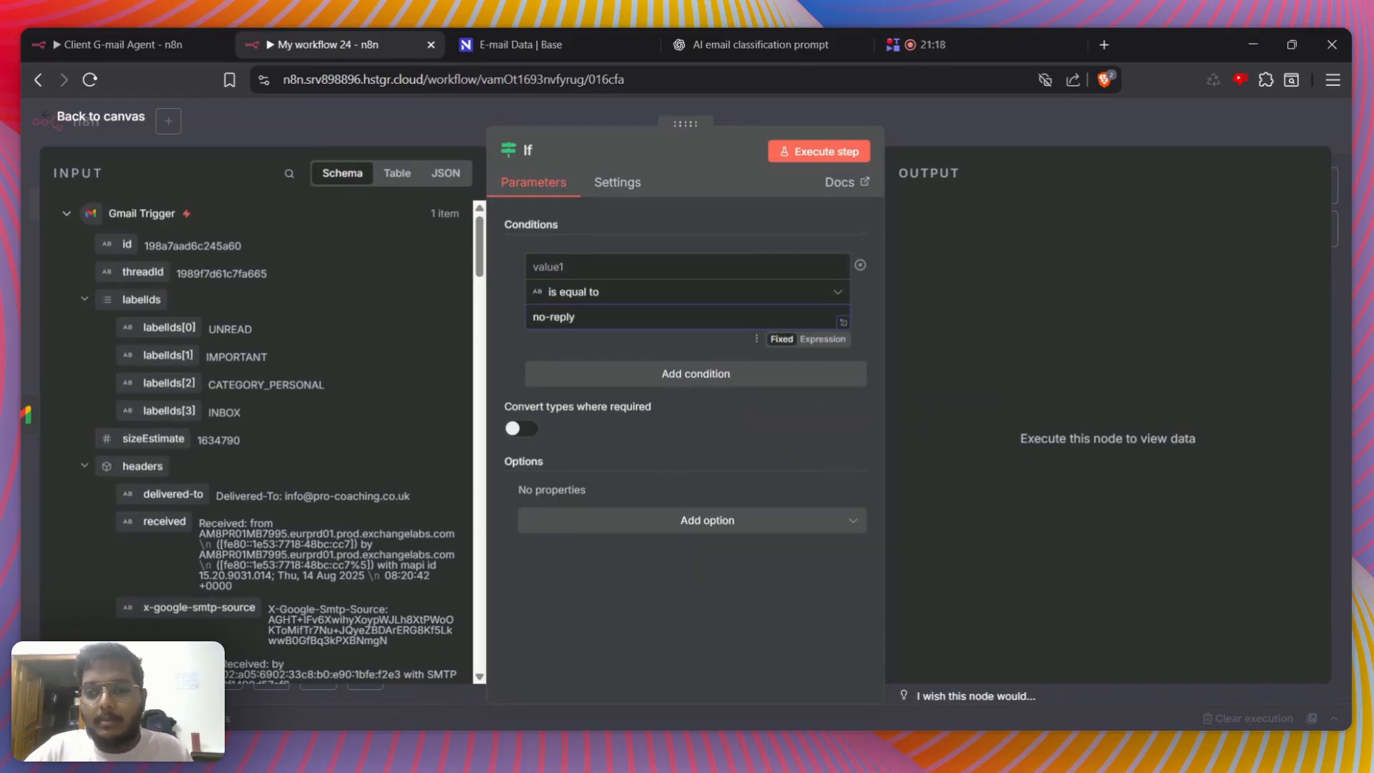
left_click(613, 292)
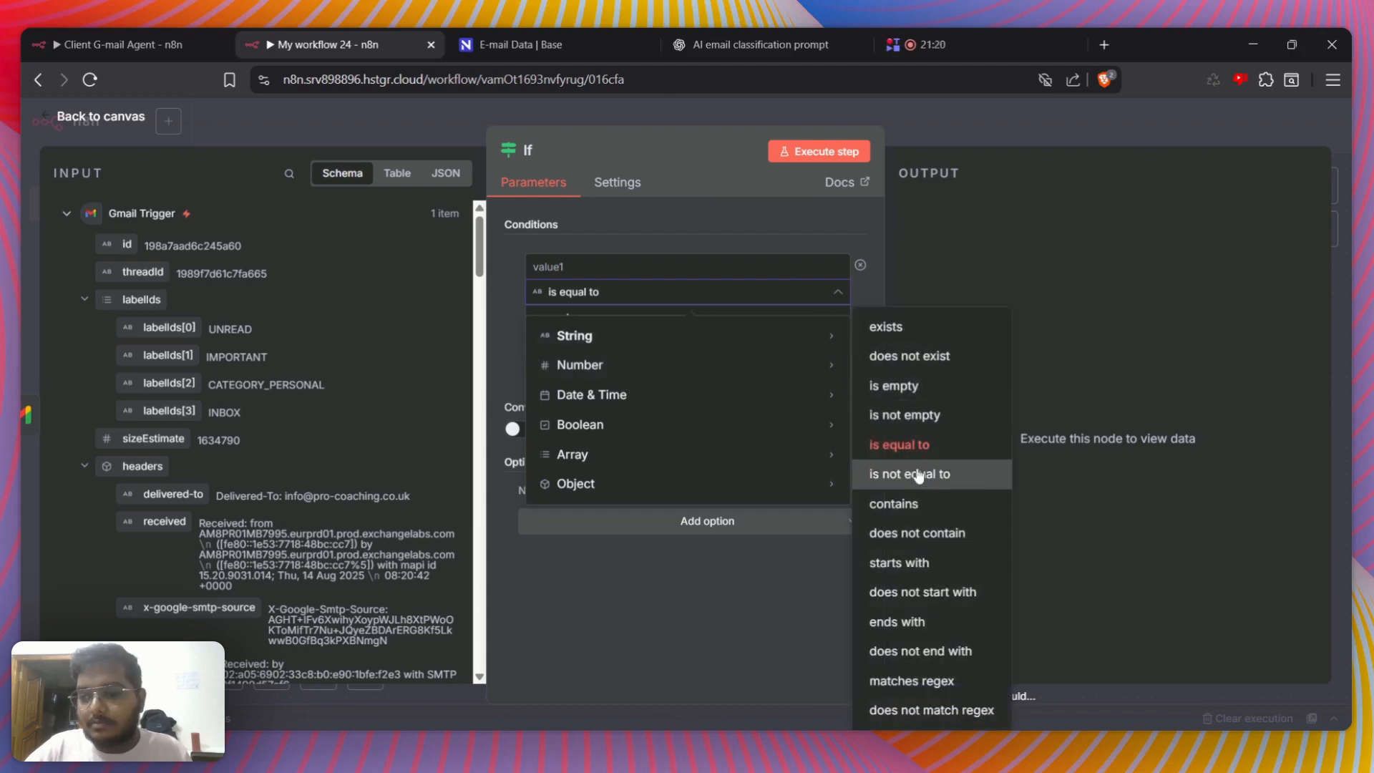
left_click(917, 533)
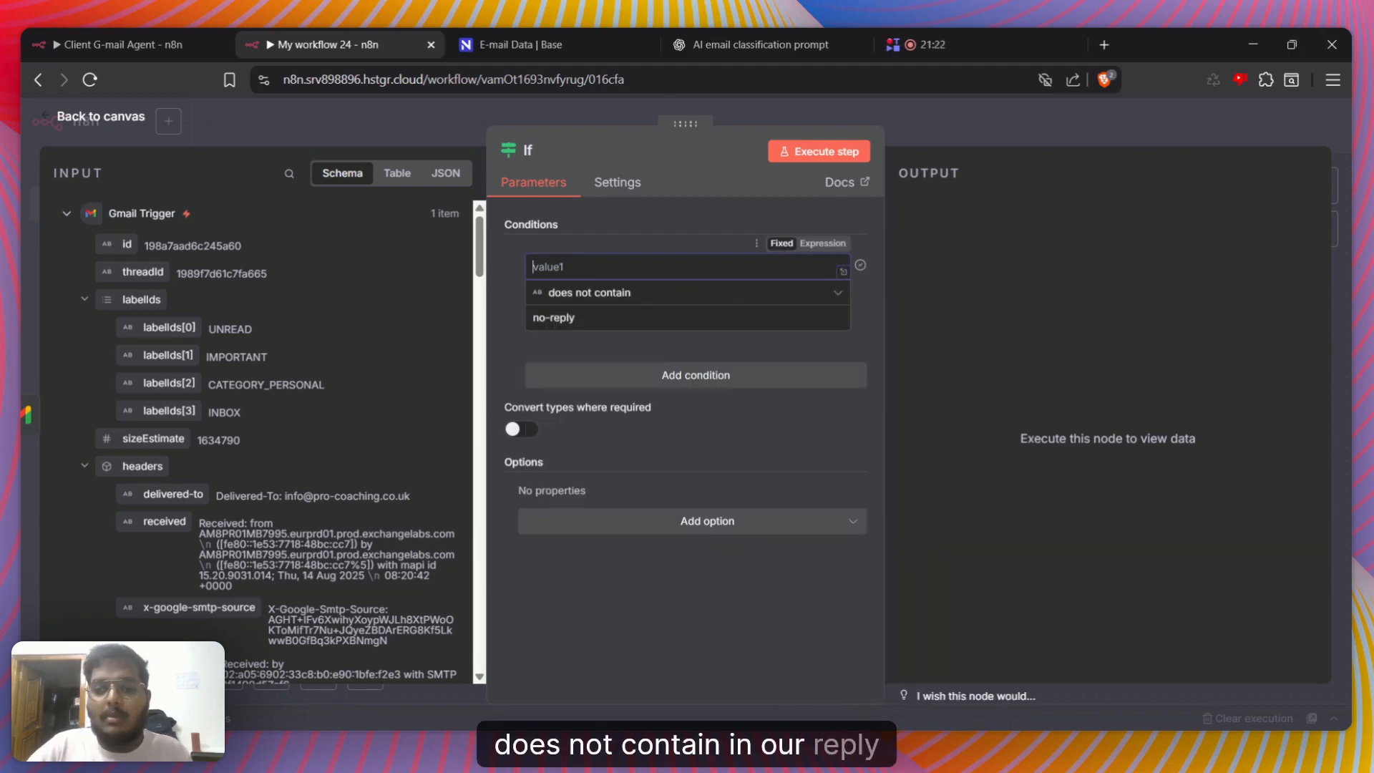
Map the Gmail Trigger's sender address, {{ $json.from.value[0].address }}, into the If condition's first value and check the resolved expression
scroll(83, 476, "down", 20)
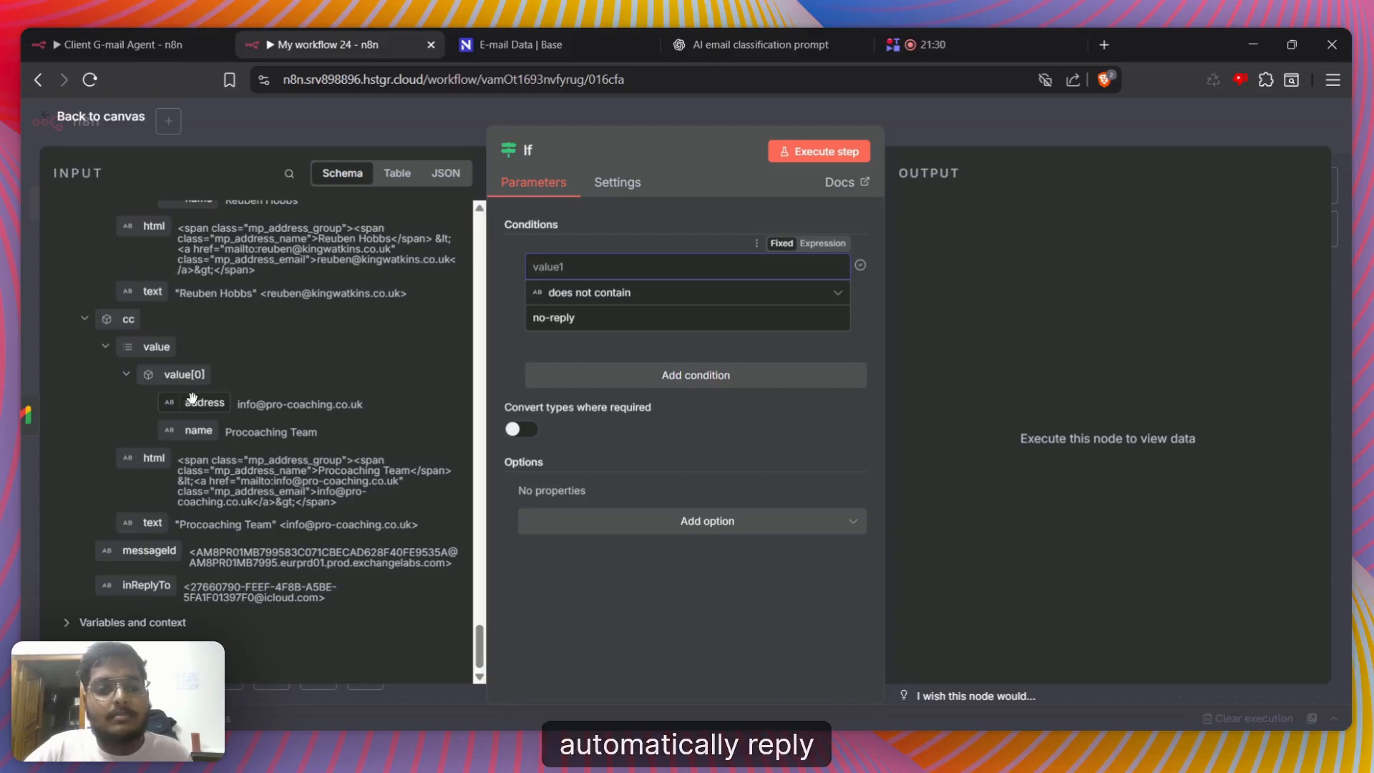
scroll(118, 442, "up", 3)
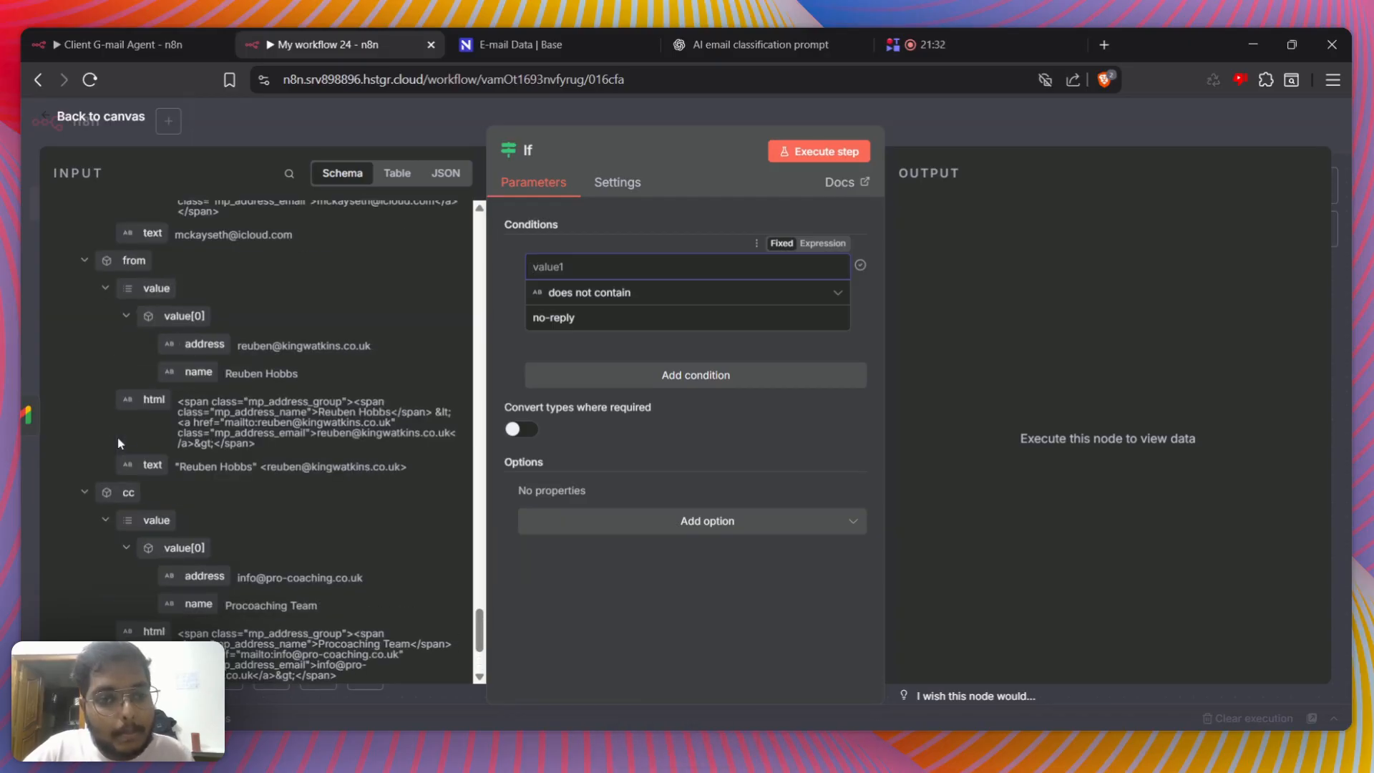
left_click_drag(162, 330, 664, 268)
left_click(654, 240)
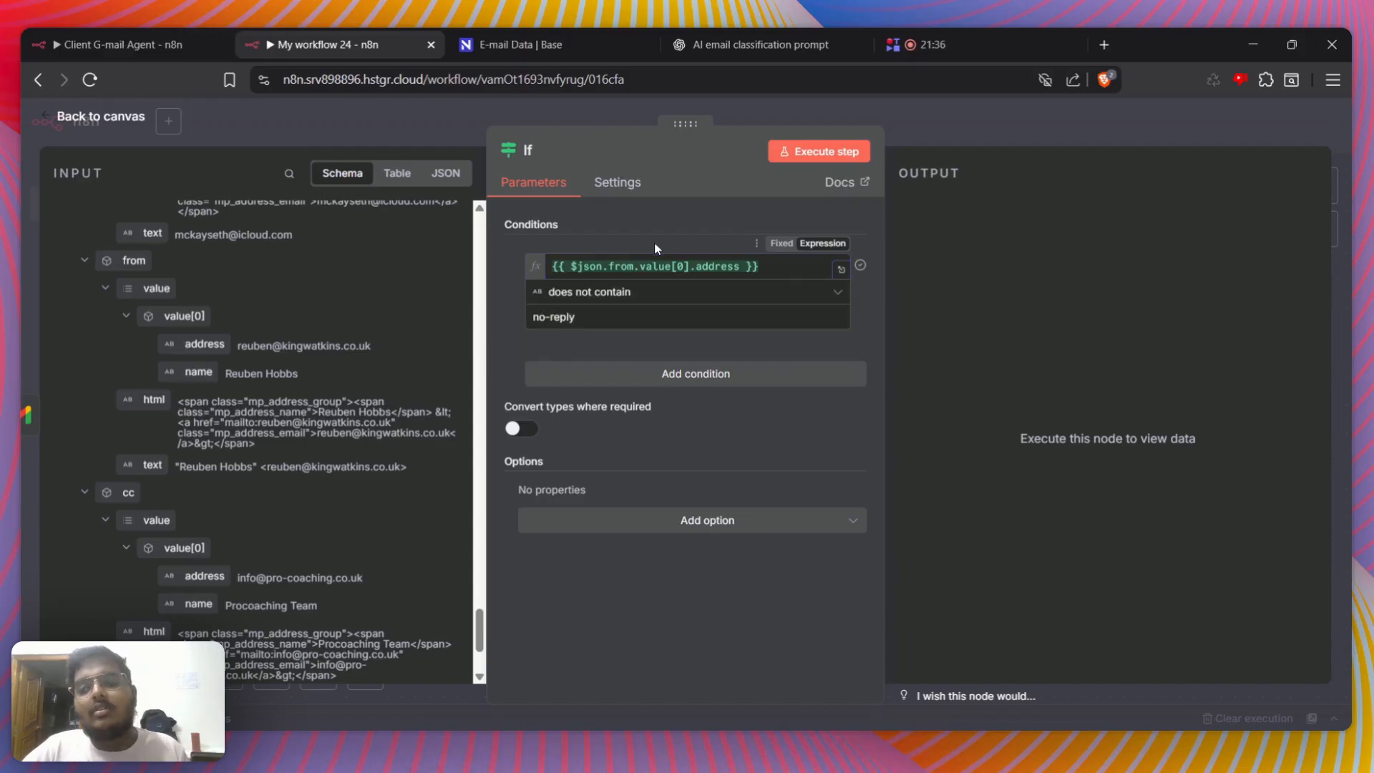
left_click(651, 266)
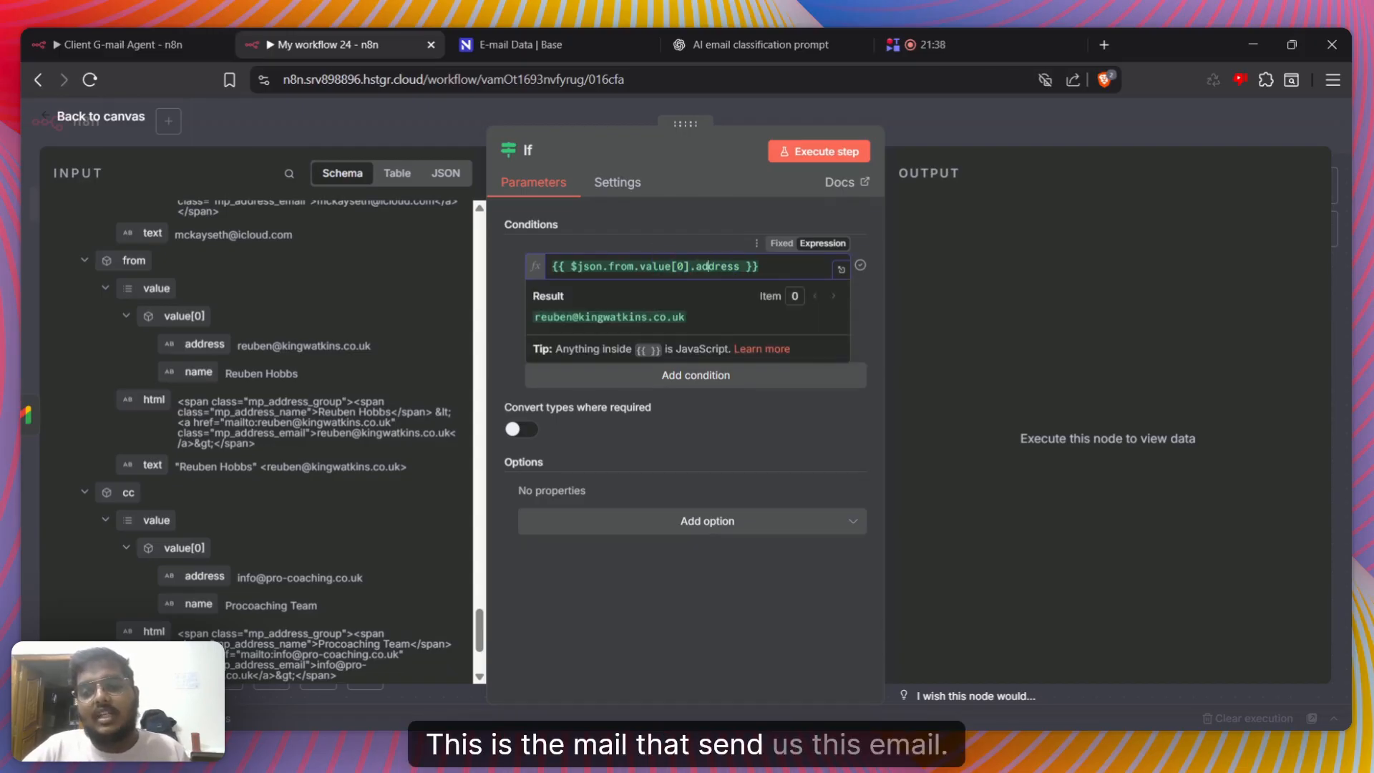
left_click(657, 476)
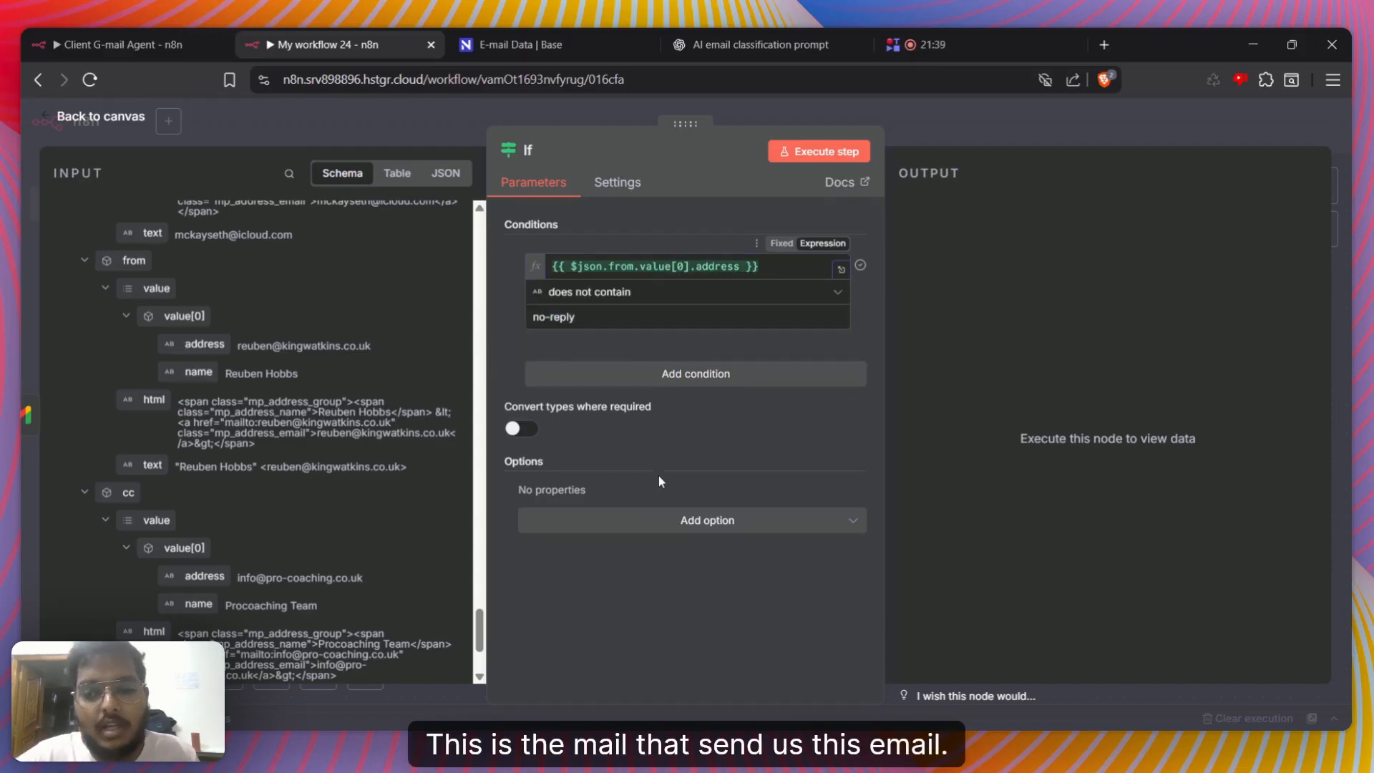
Execute the If node, check its true branch output, and return to the canvas
left_click(788, 160)
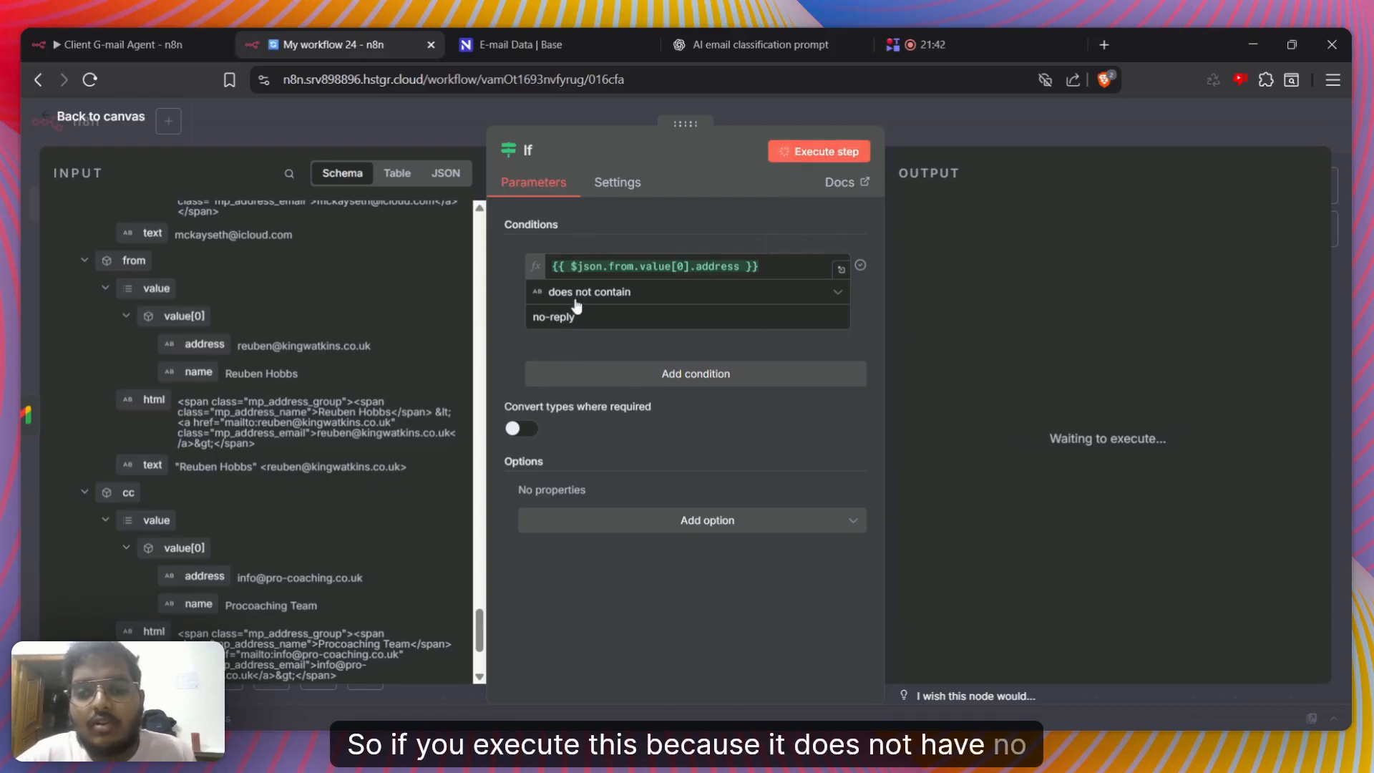
left_click(1050, 134)
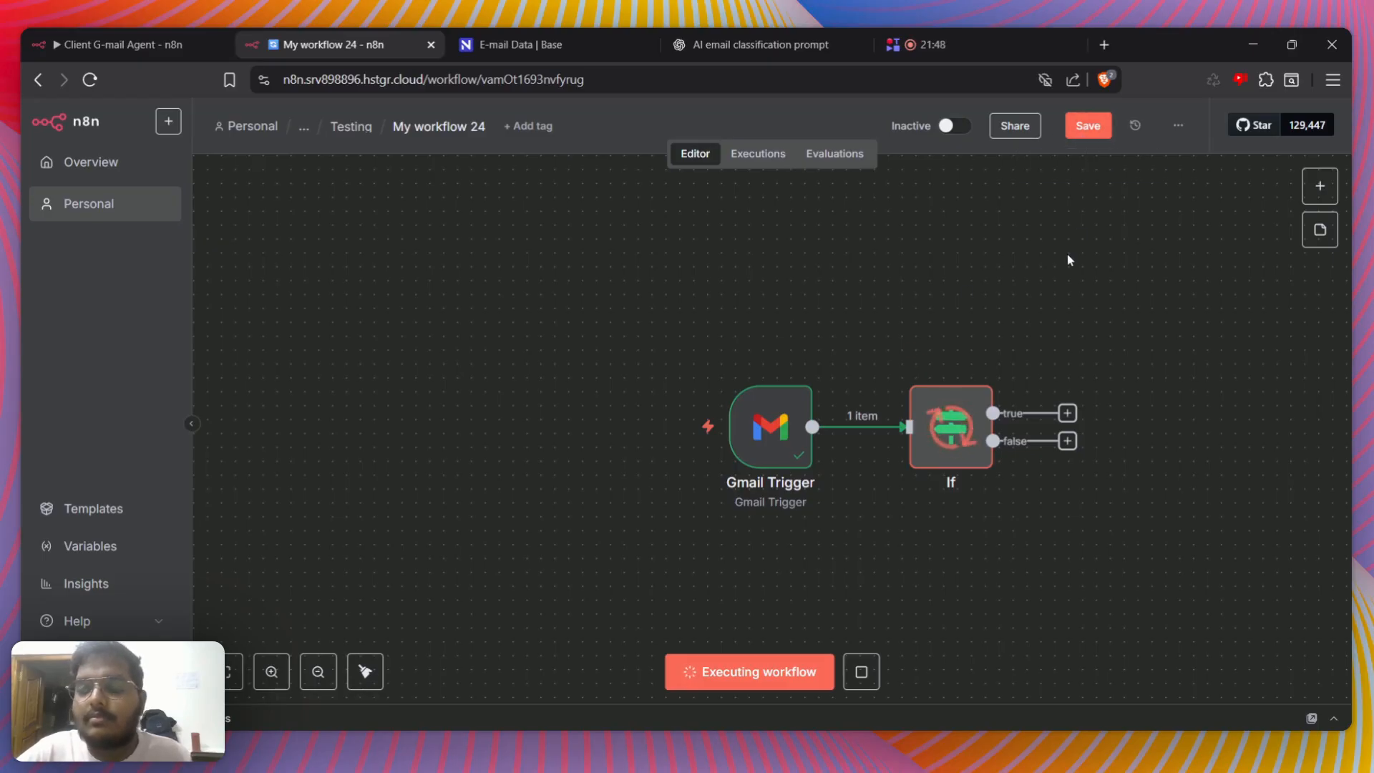
double_click(955, 412)
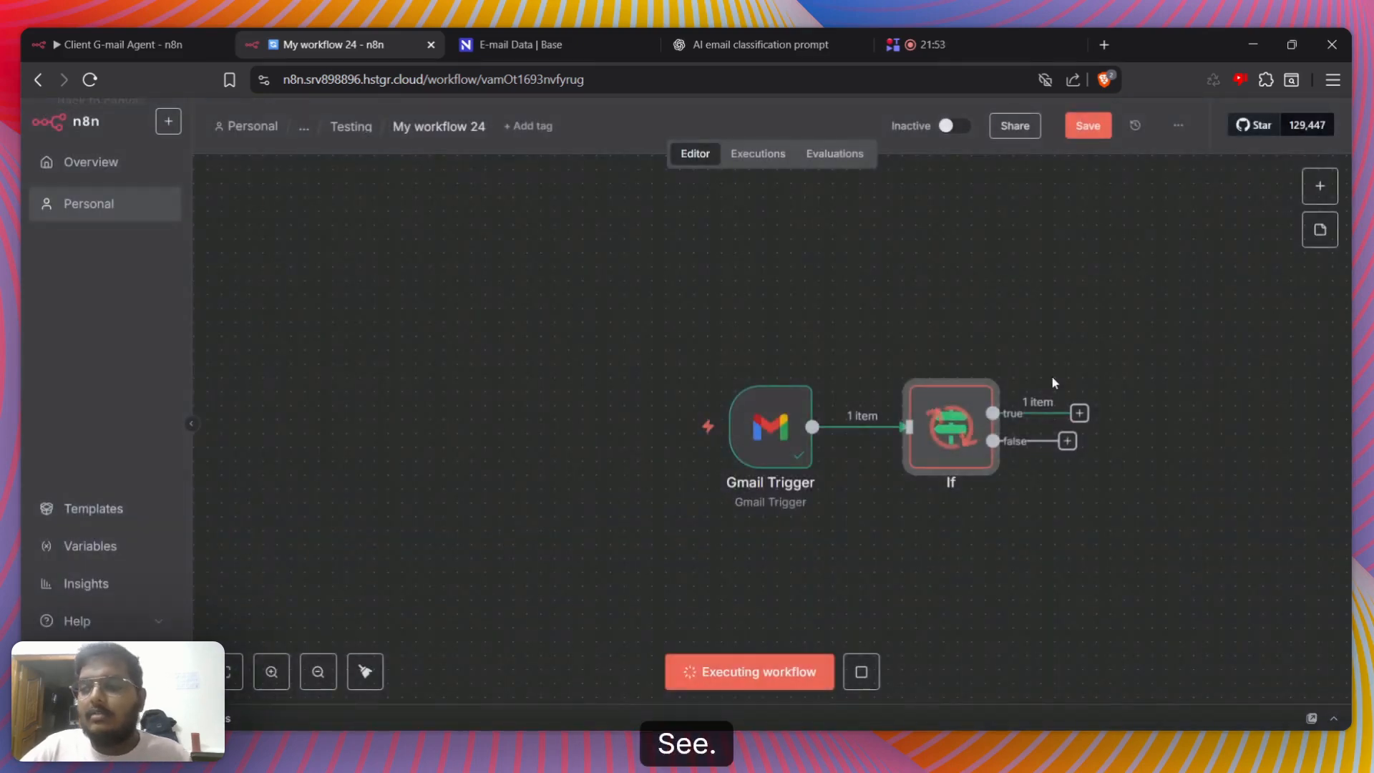
left_click(1066, 333)
scroll(1066, 333, "right", 3)
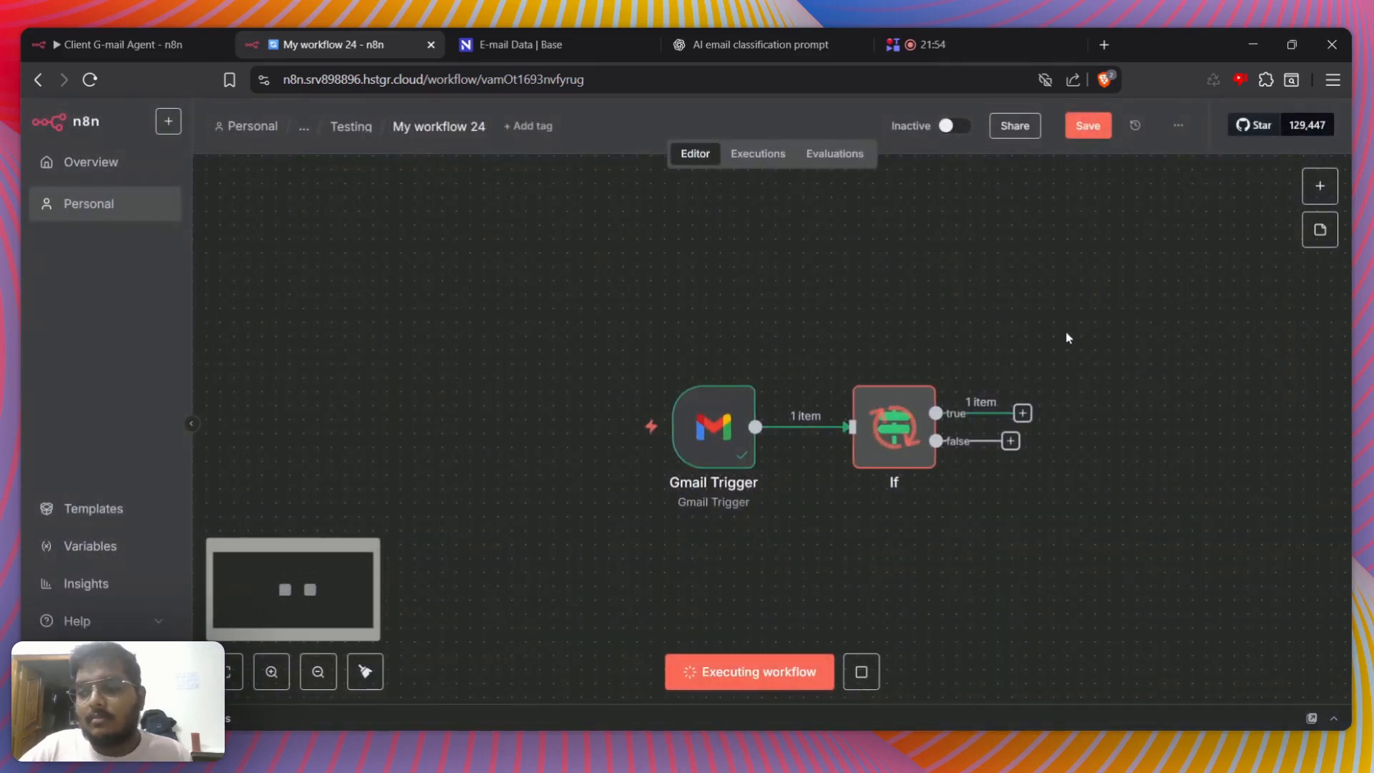
left_click(1067, 133)
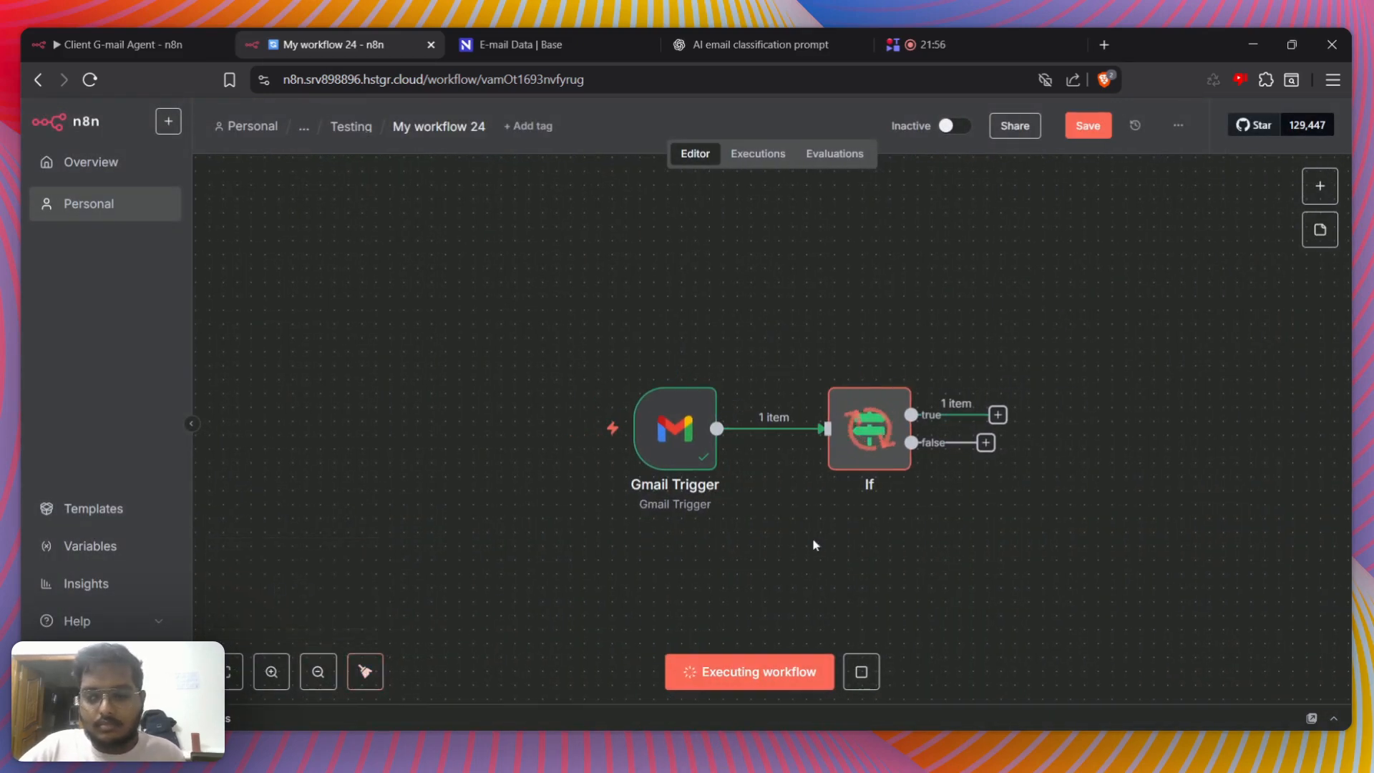
Add a second If node on the first If node's true branch and open its parameters
left_click(1005, 417)
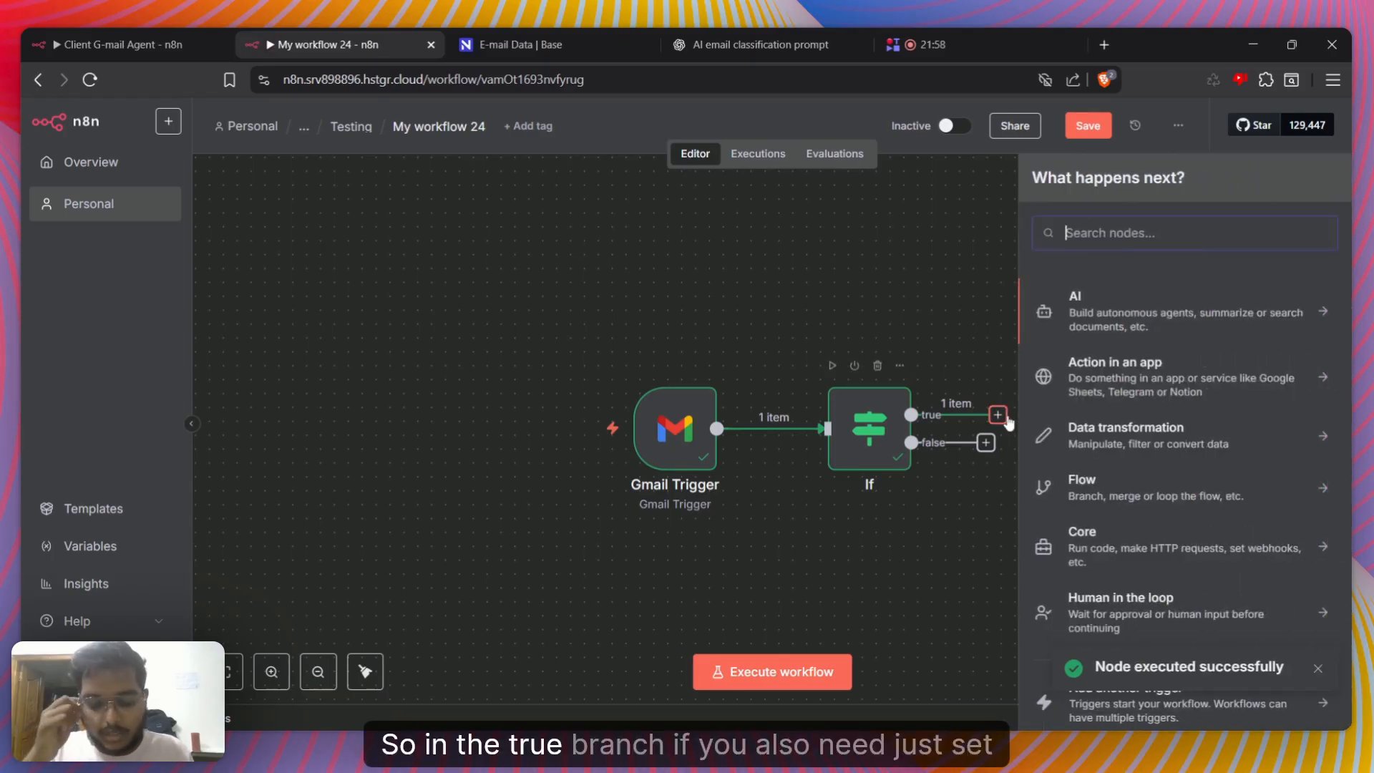
type("if")
key("Return")
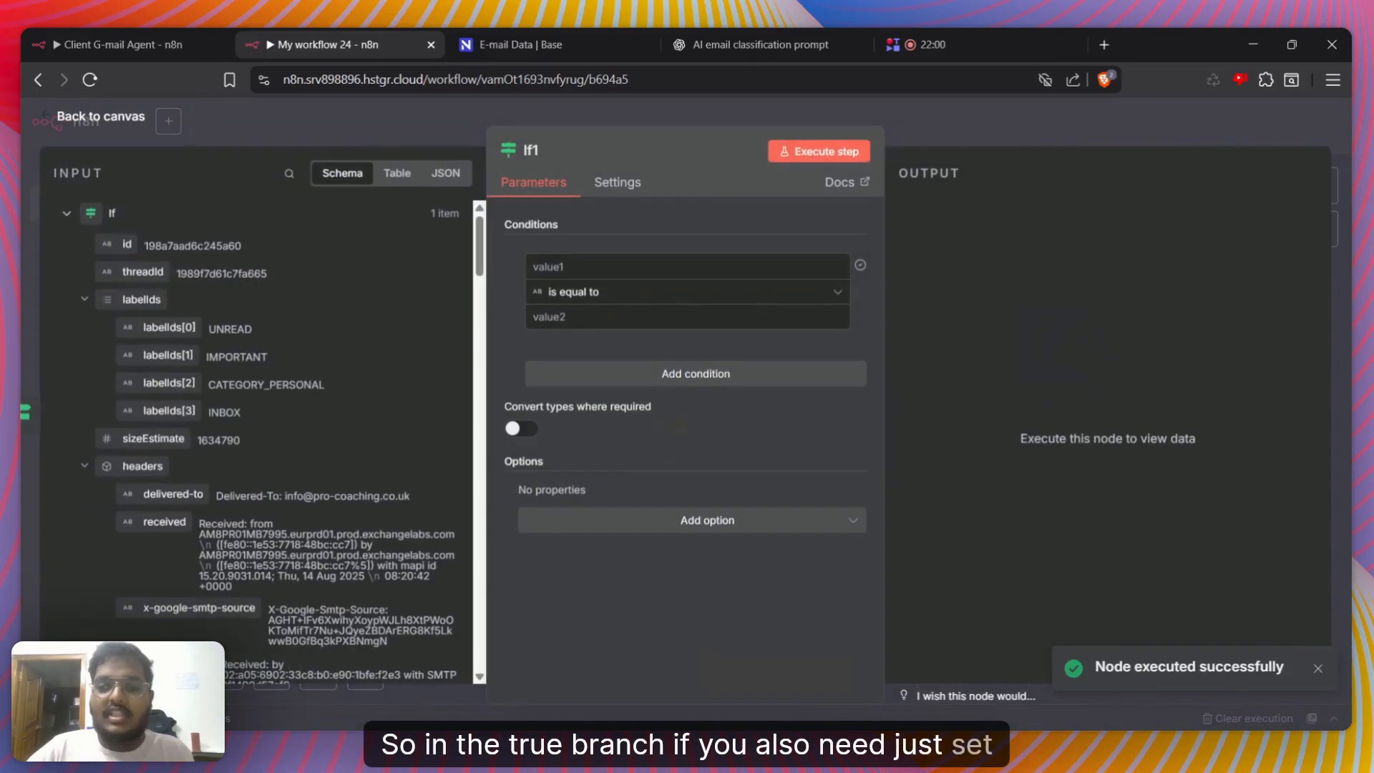
key("Escape")
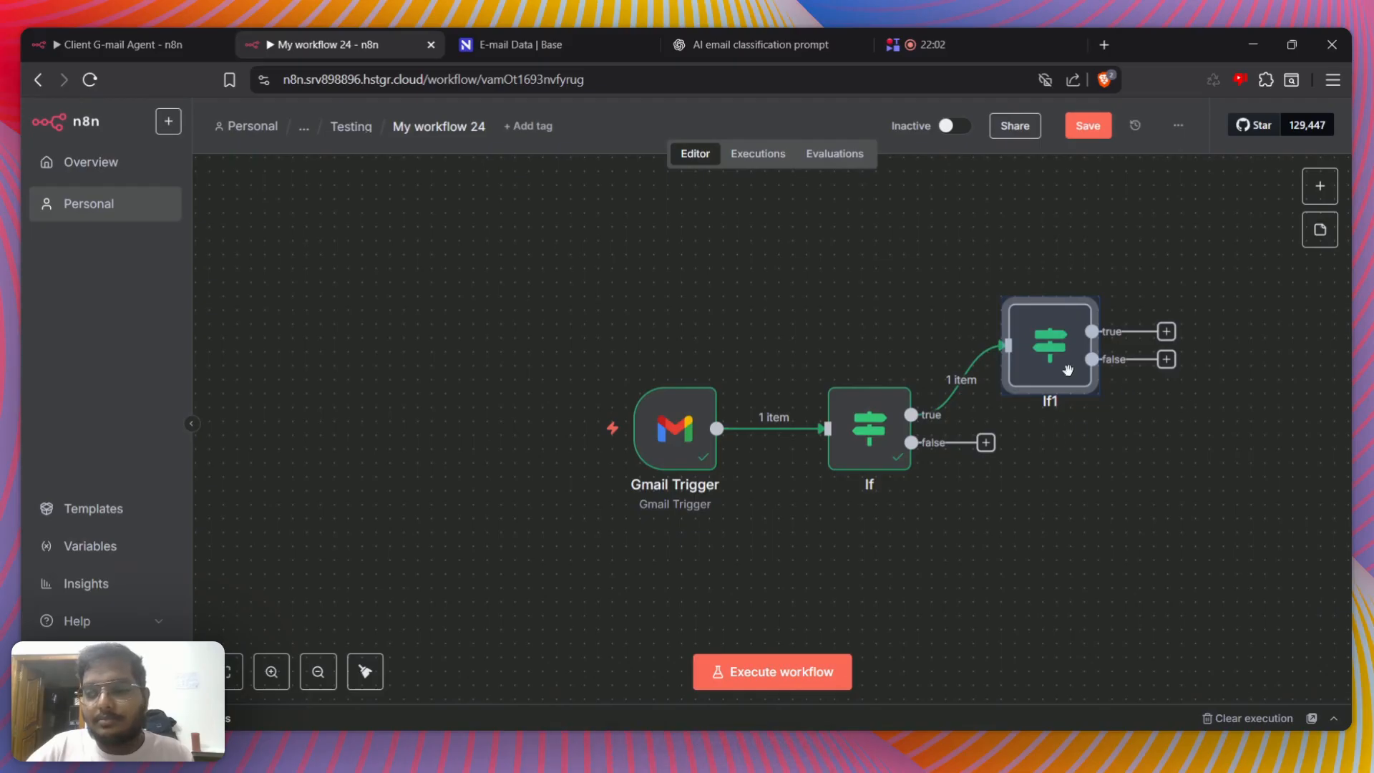
double_click(1063, 361)
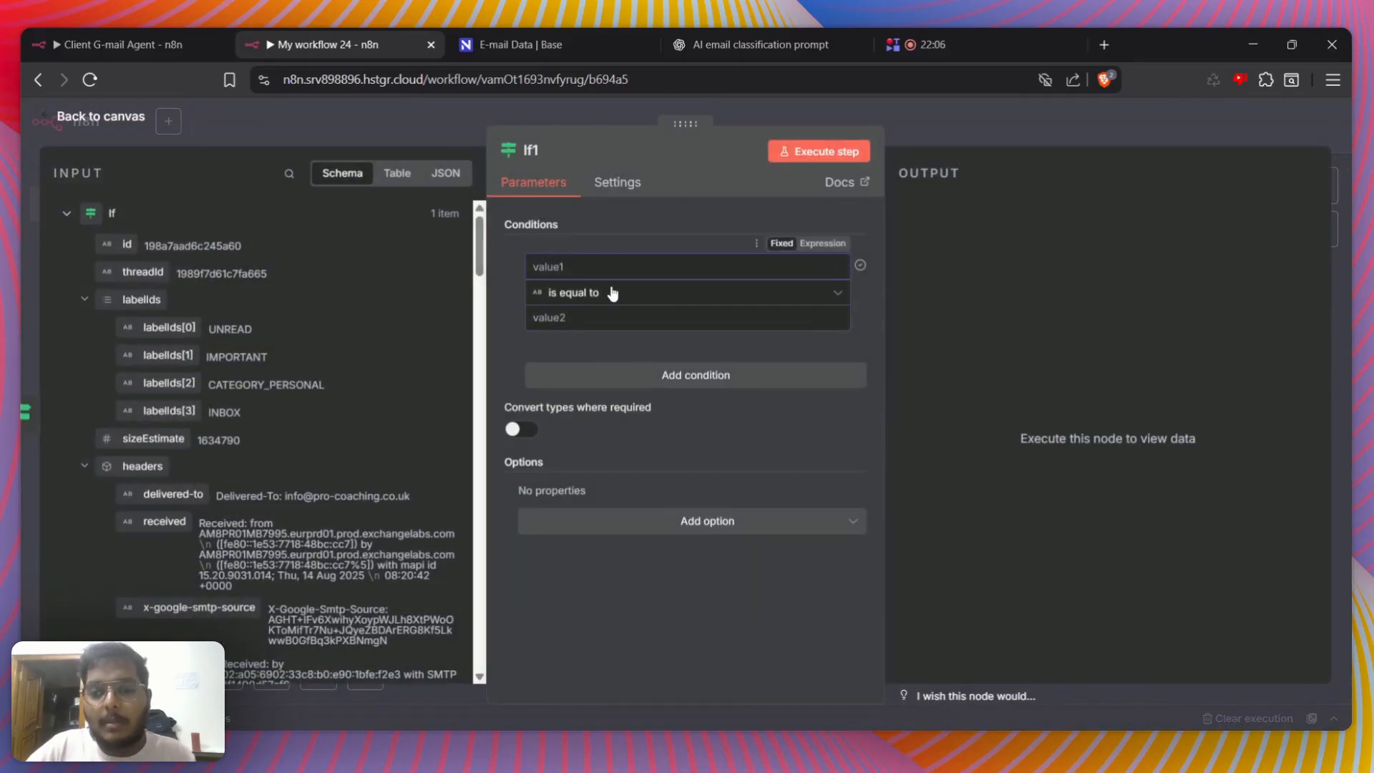
Start an array in the second If node's first value with an opening bracket and an empty pair of quotes
type("{\"")
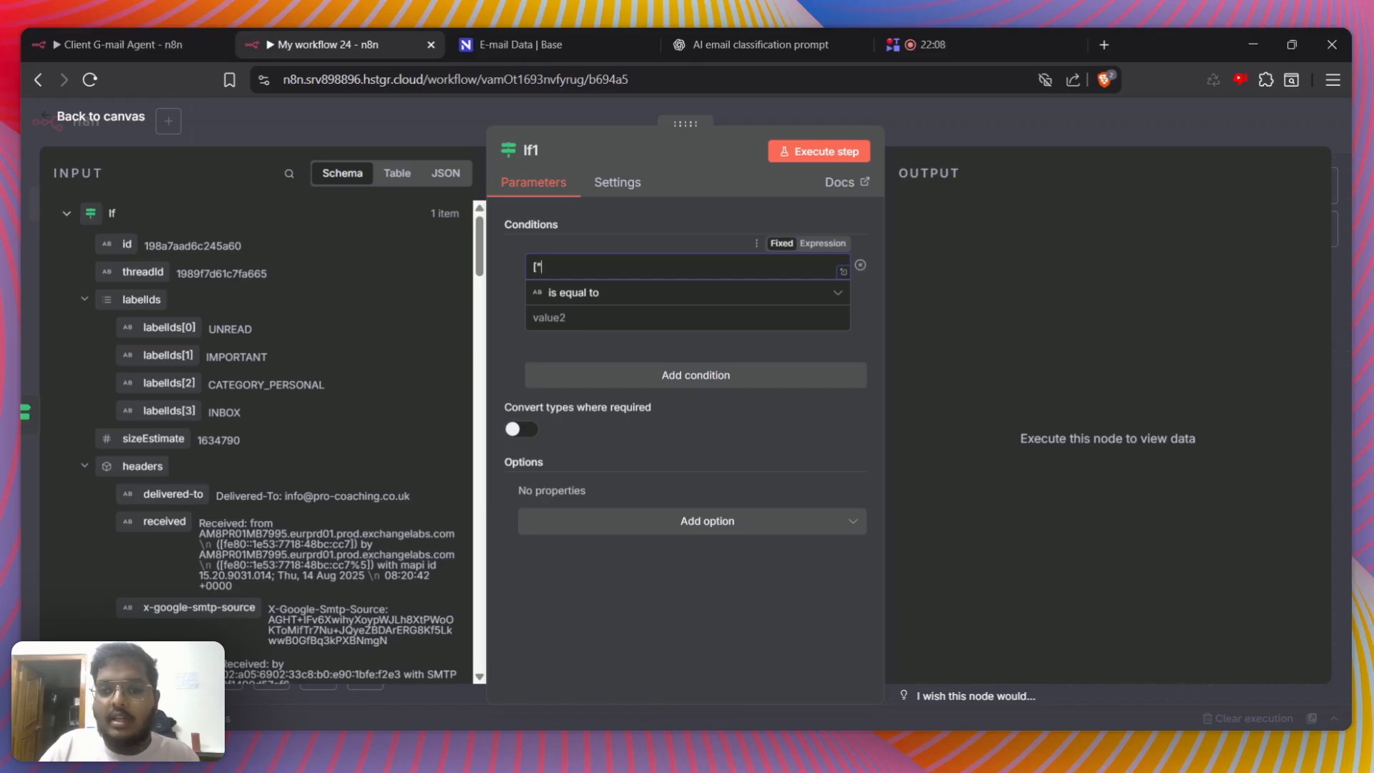
type("\"")
key("Left")
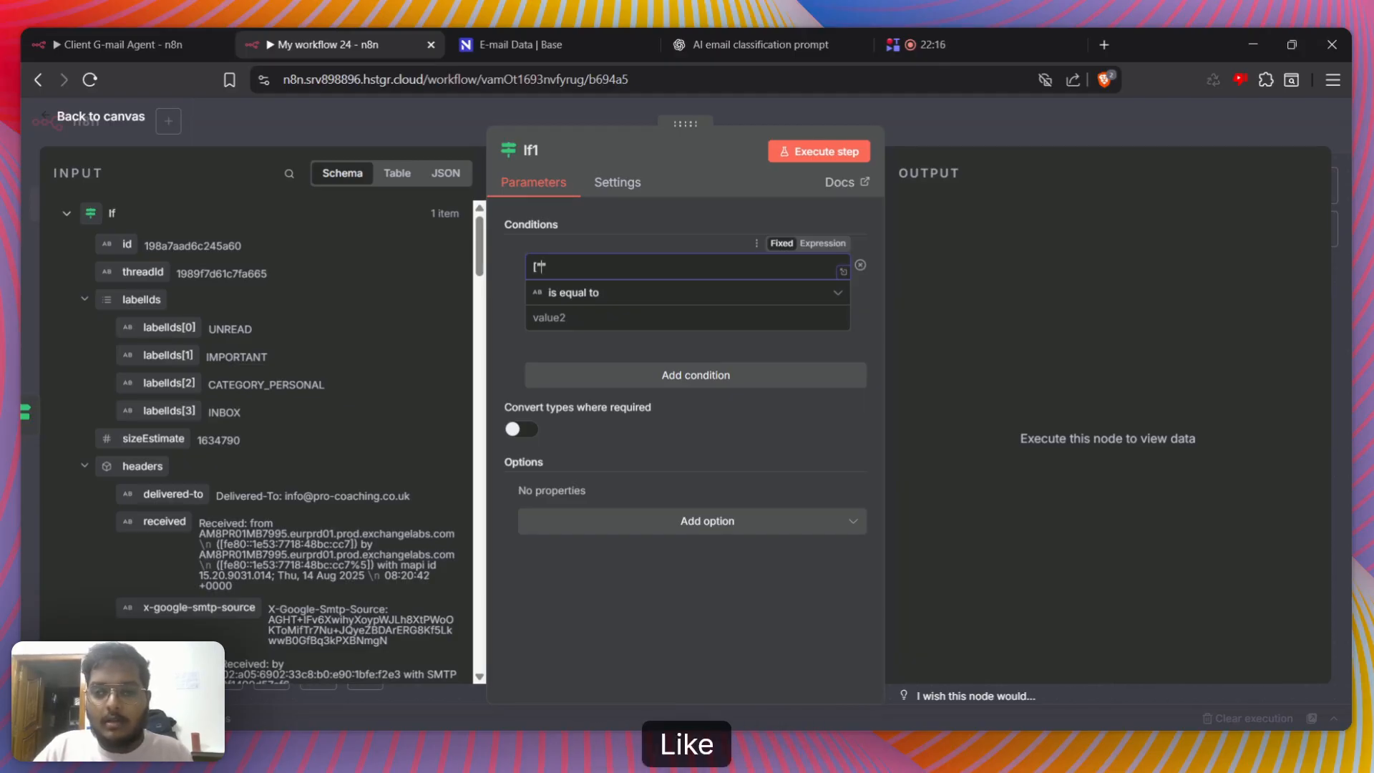
type("n")
key("BackSpace")
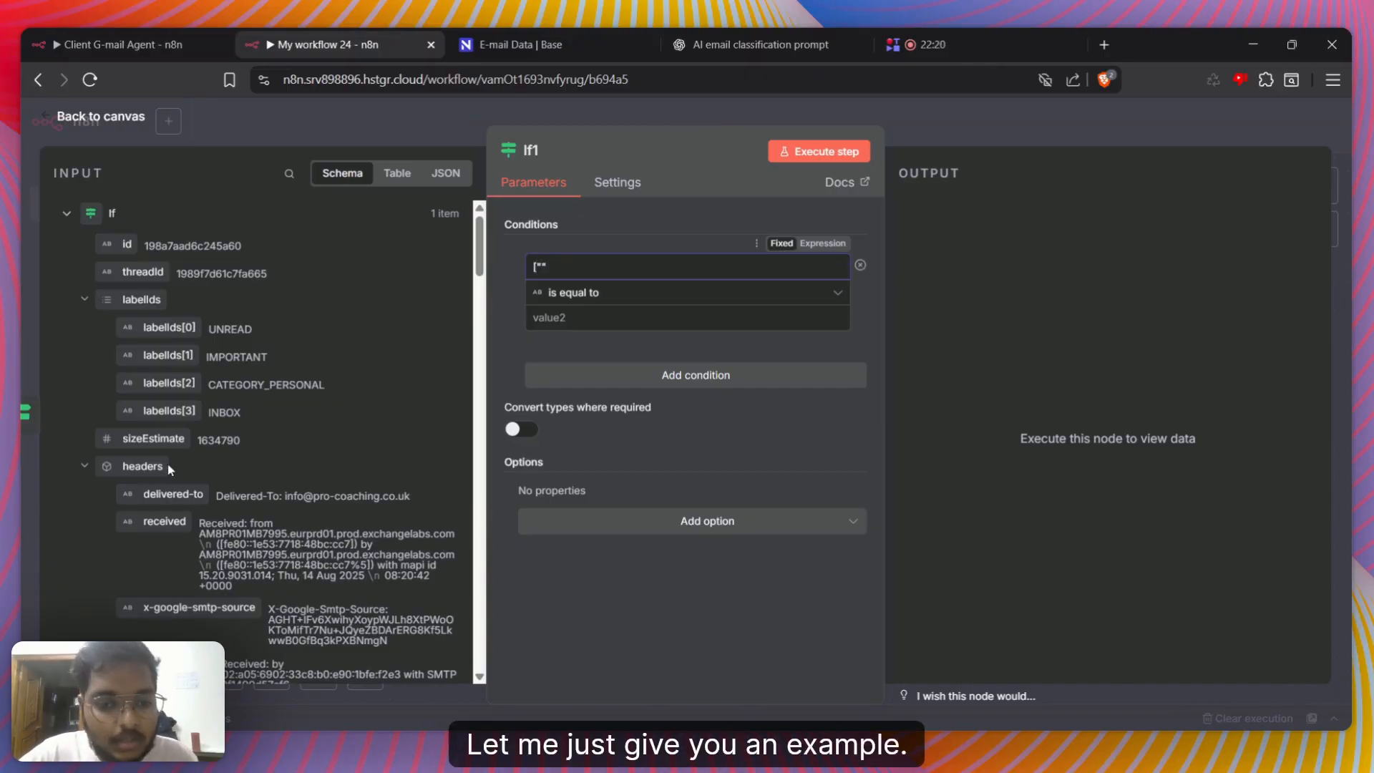
Map the from address, {{ $json.from.value[0].address }}, into the condition's second value
scroll(84, 474, "down", 10)
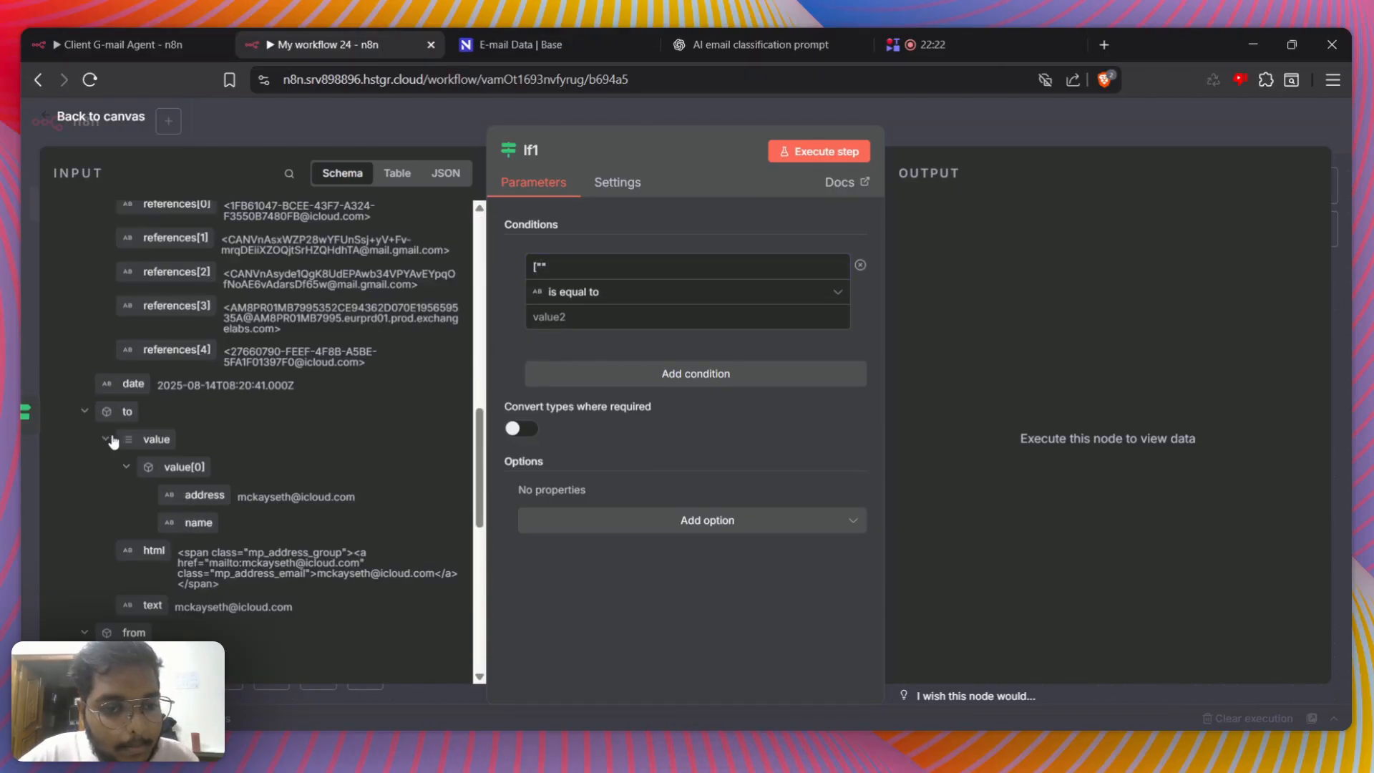
left_click_drag(193, 373, 557, 331)
scroll(183, 365, "up", 3)
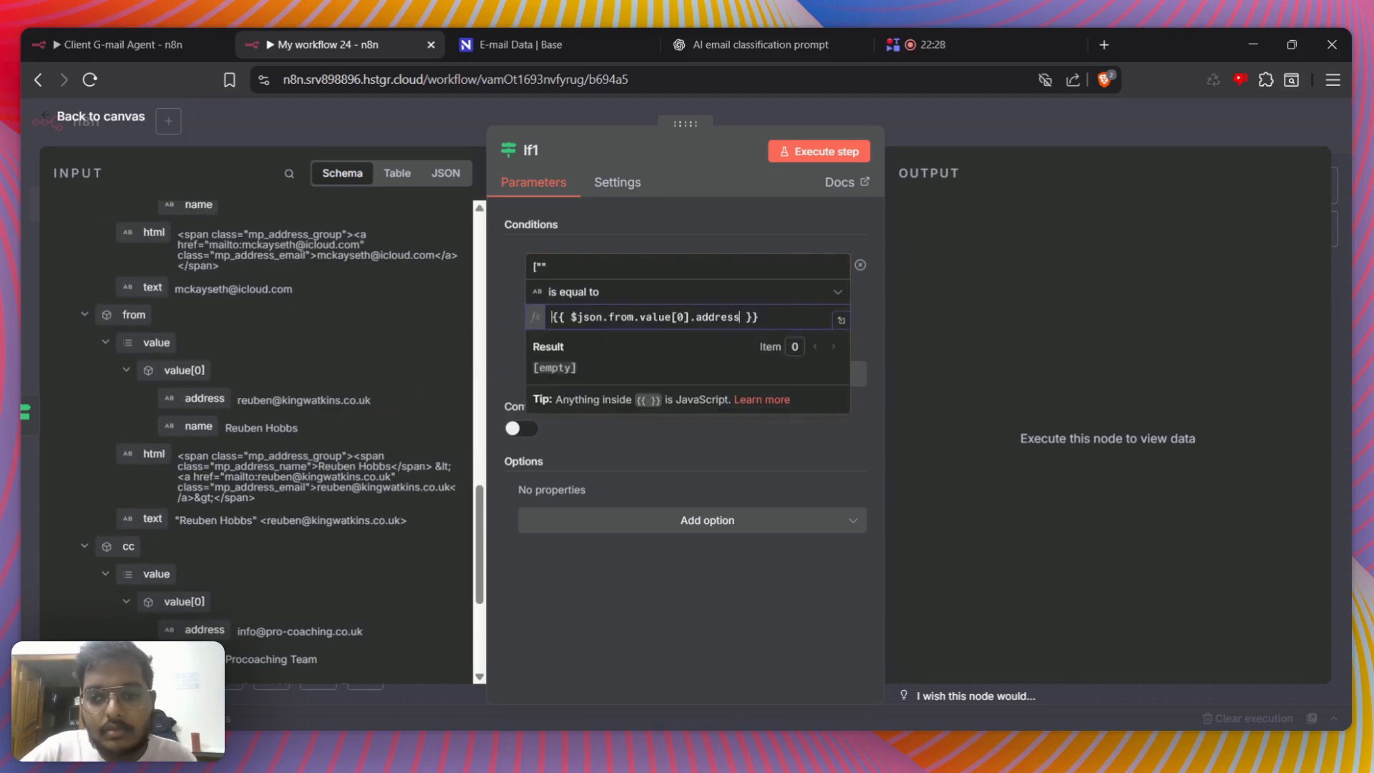
Insert the resolved sender e-mail into the first value's array, add an empty second entry, and enable Convert types where required
left_click_drag(685, 367, 630, 367)
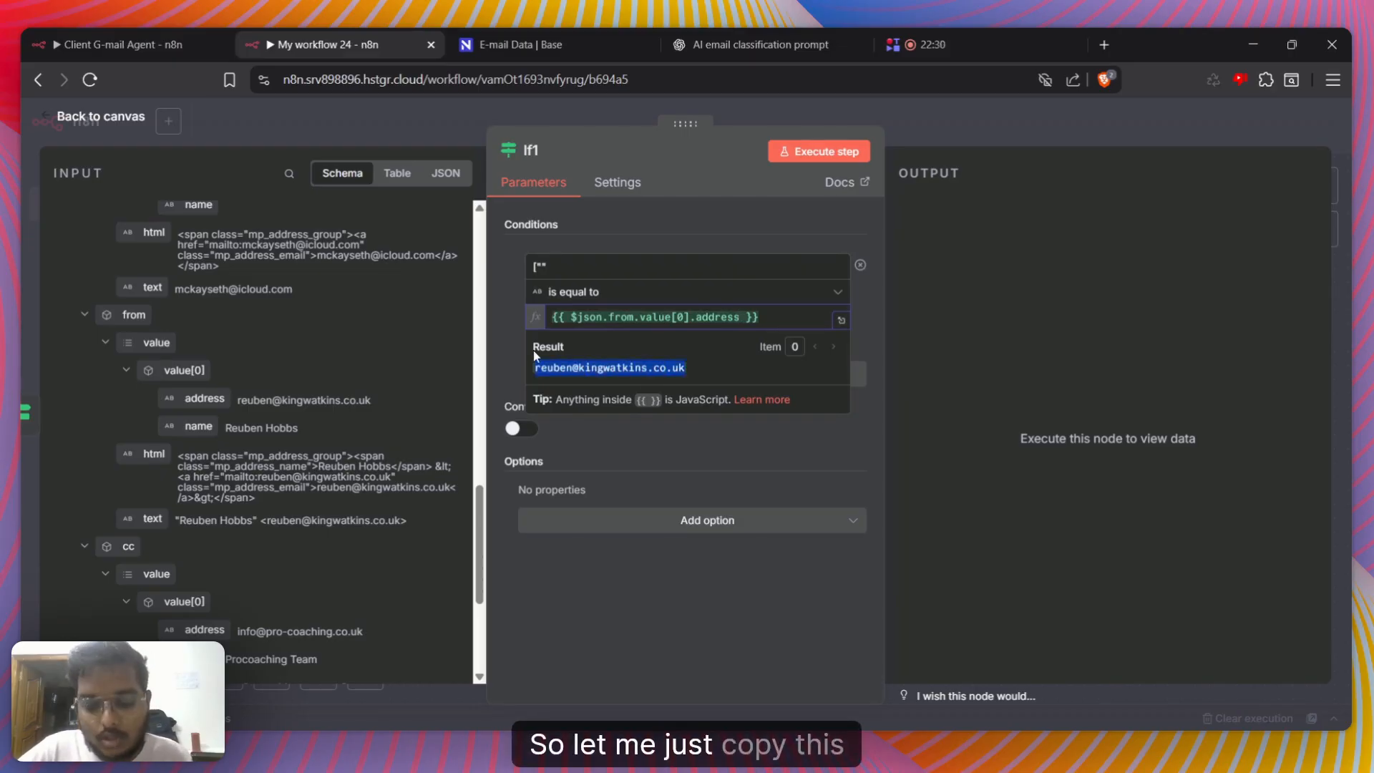
left_click(542, 267)
key("ctrl+v")
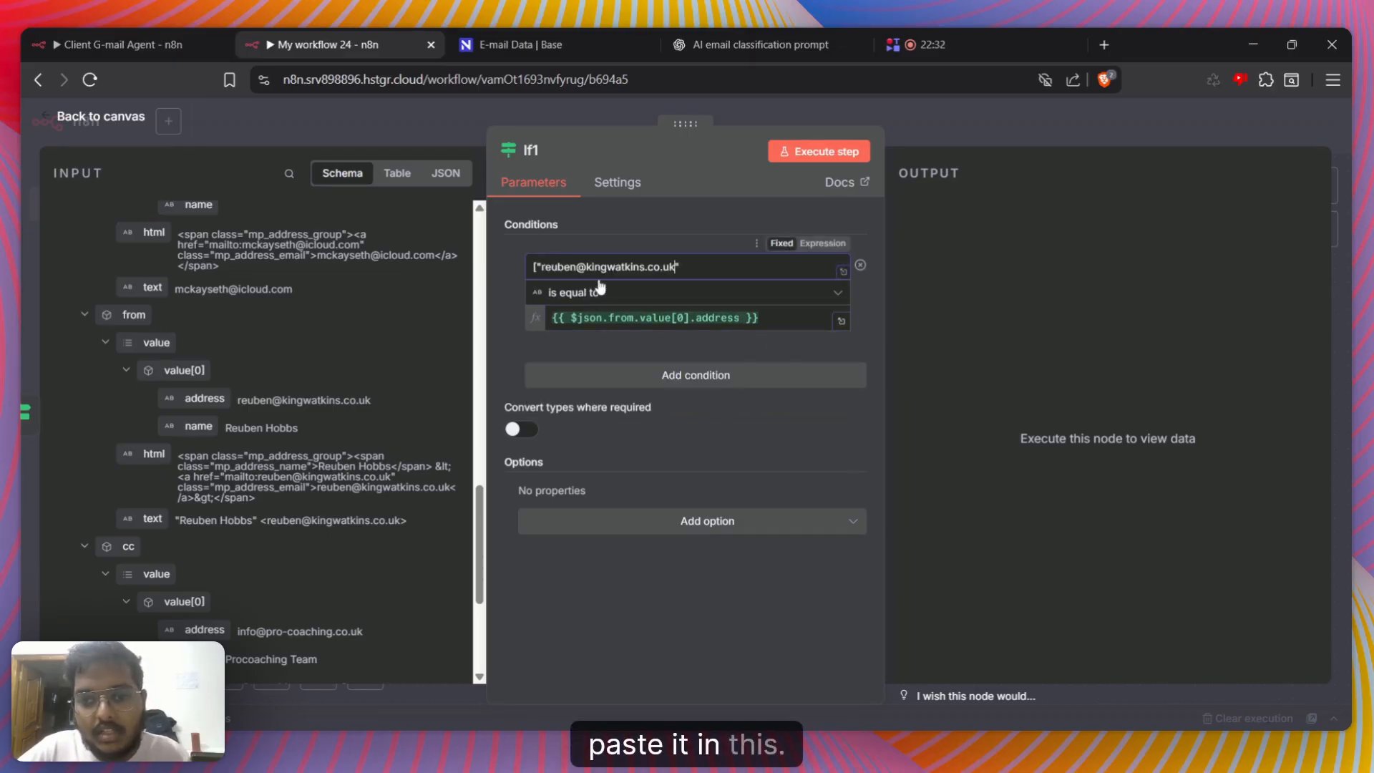
key("Right")
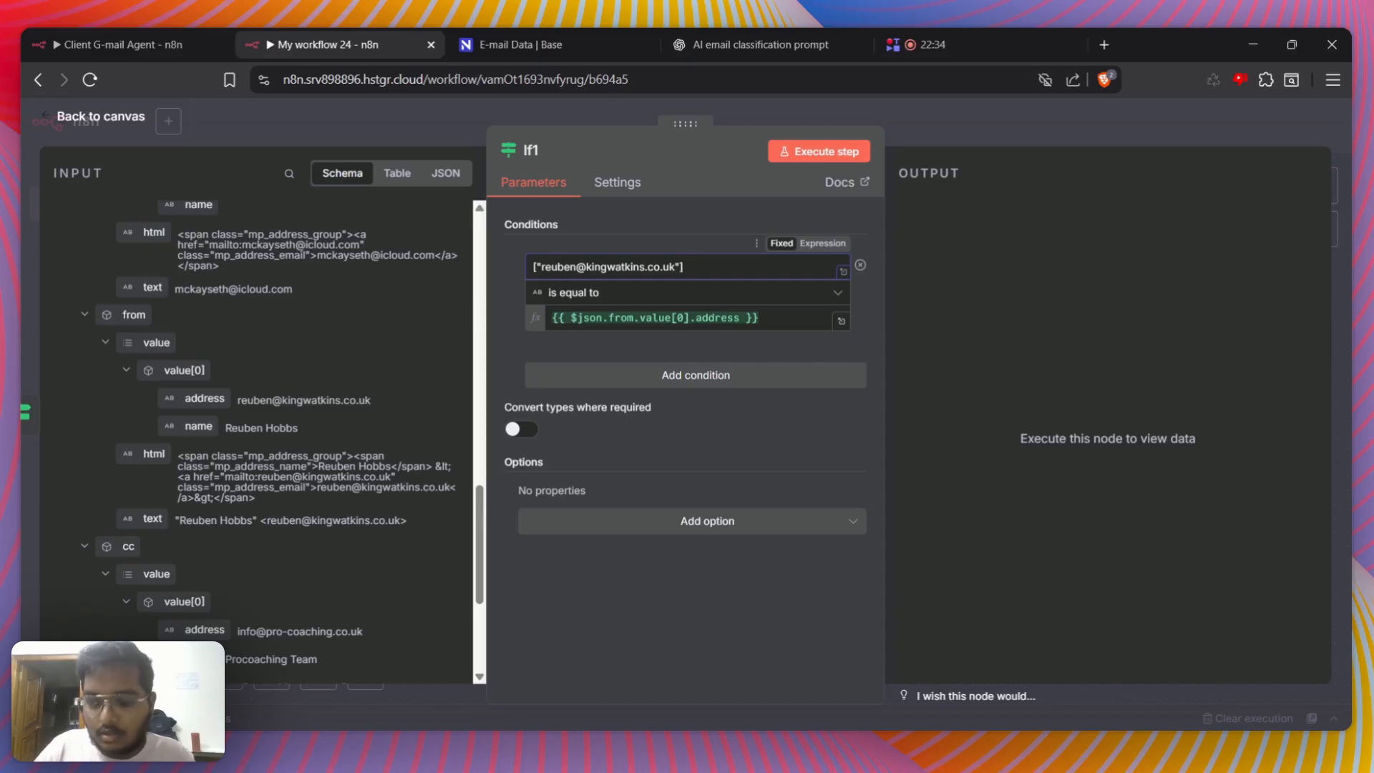
type(",\"")
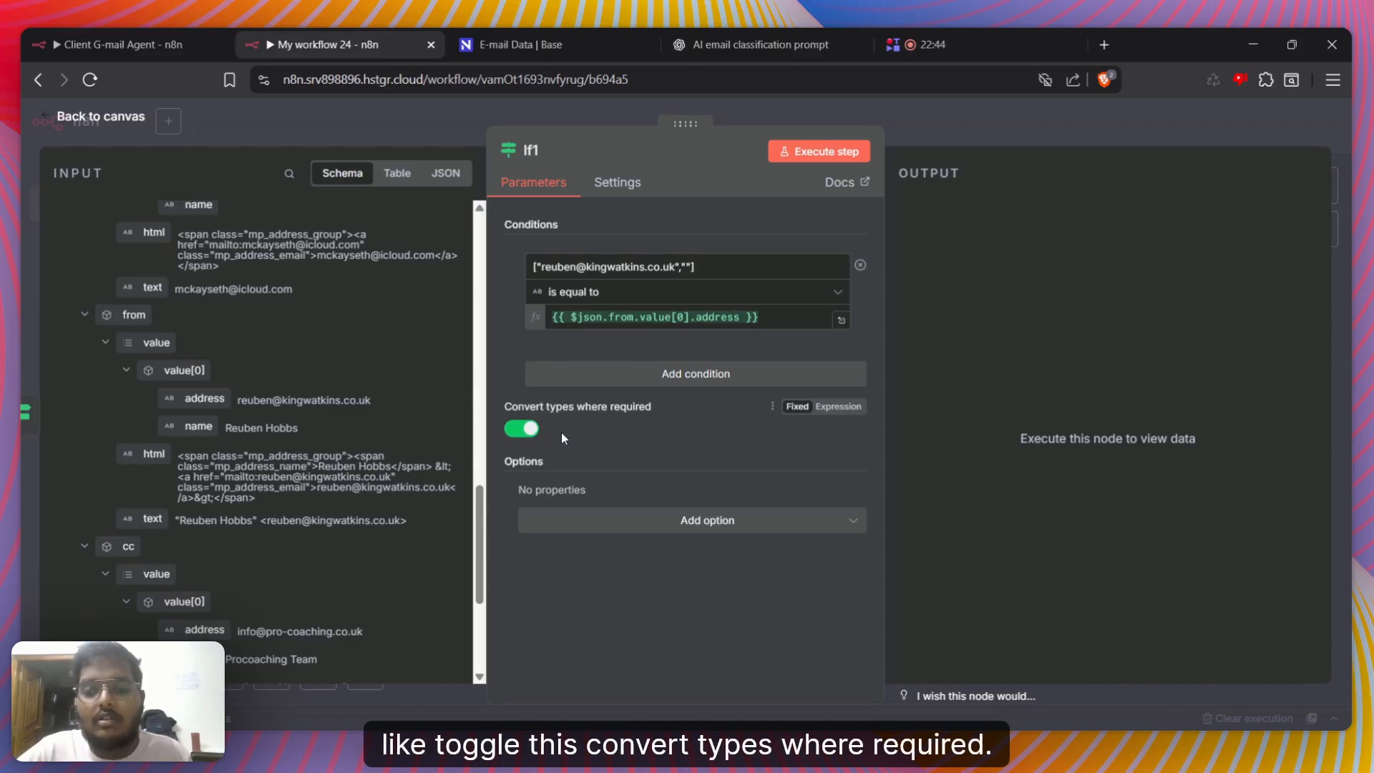
Examine the array in the condition's first value against the sender address expression in its second value
triple_click(630, 267)
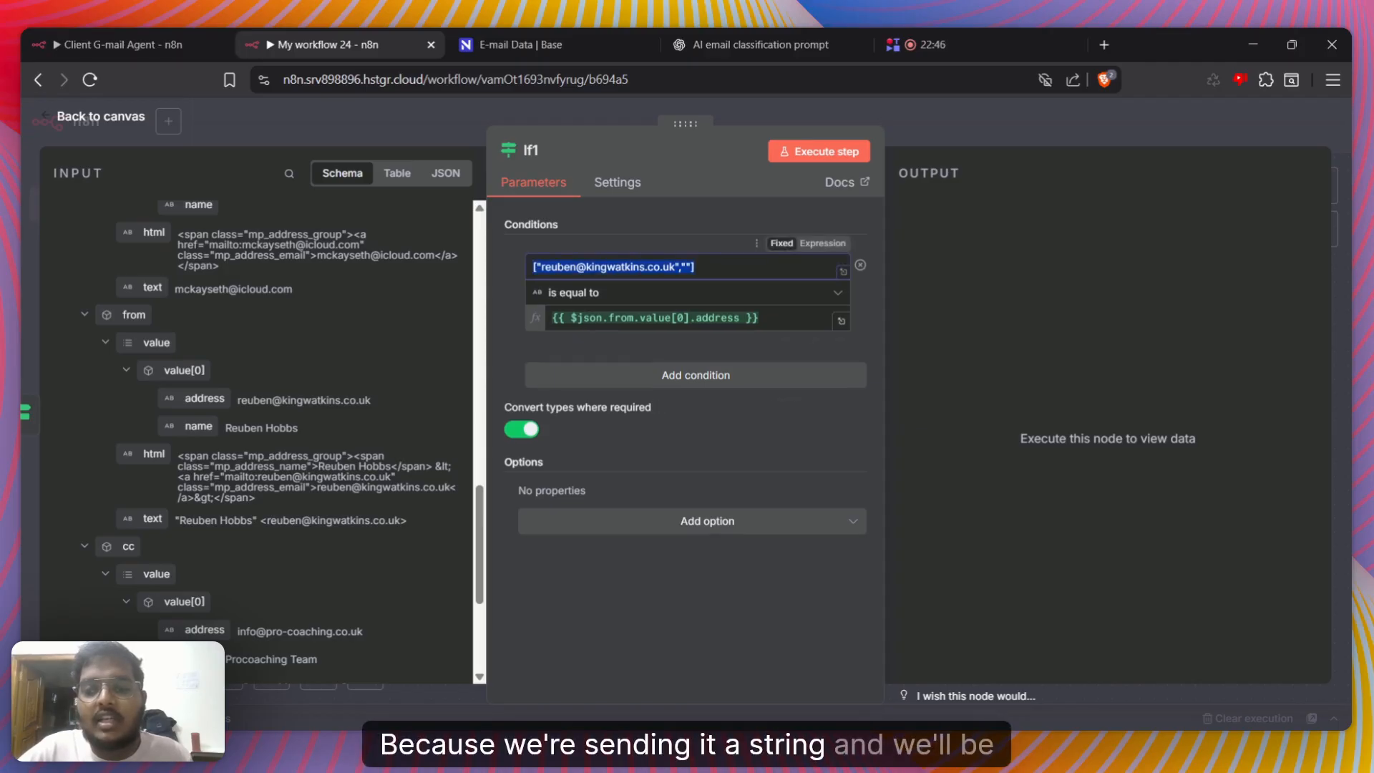
left_click(709, 267)
left_click(780, 317)
left_click_drag(773, 317, 539, 296)
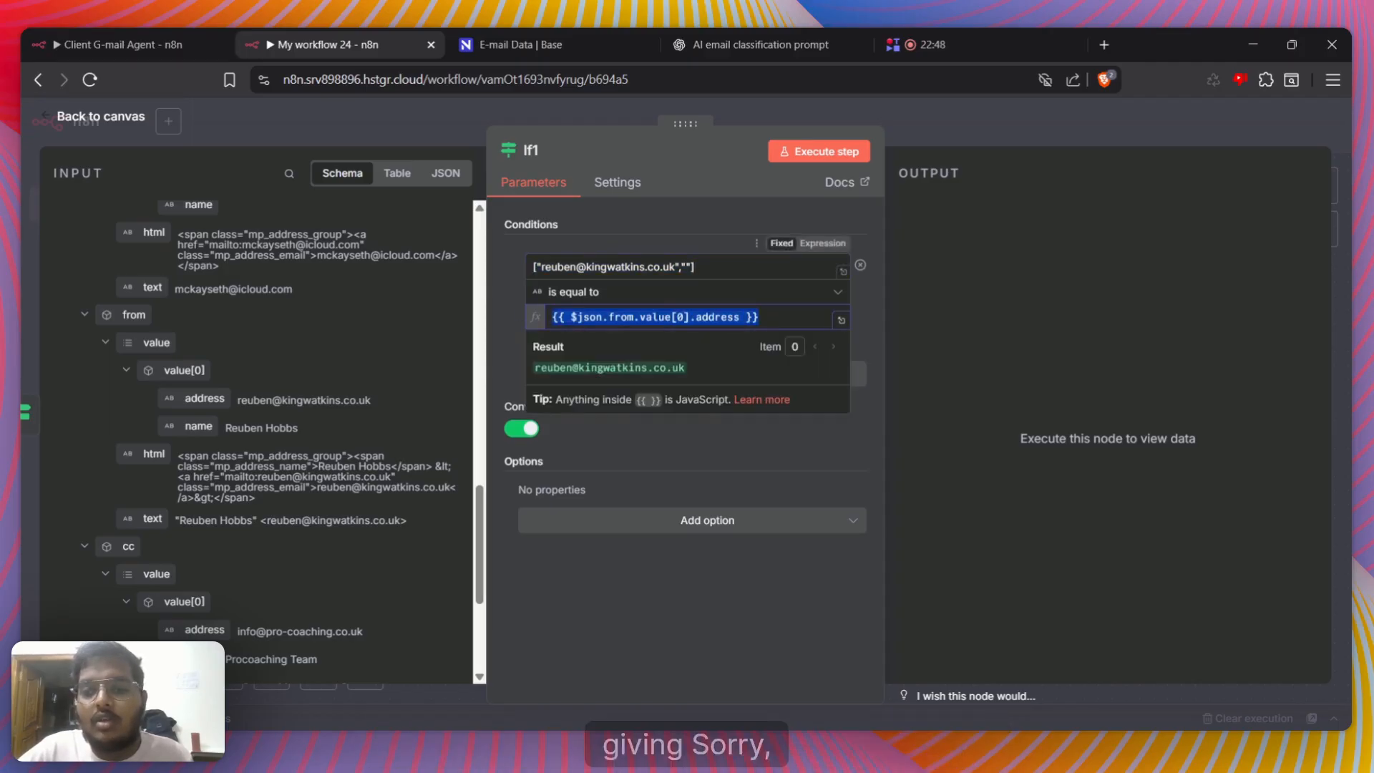
left_click(716, 267)
left_click_drag(709, 267, 508, 268)
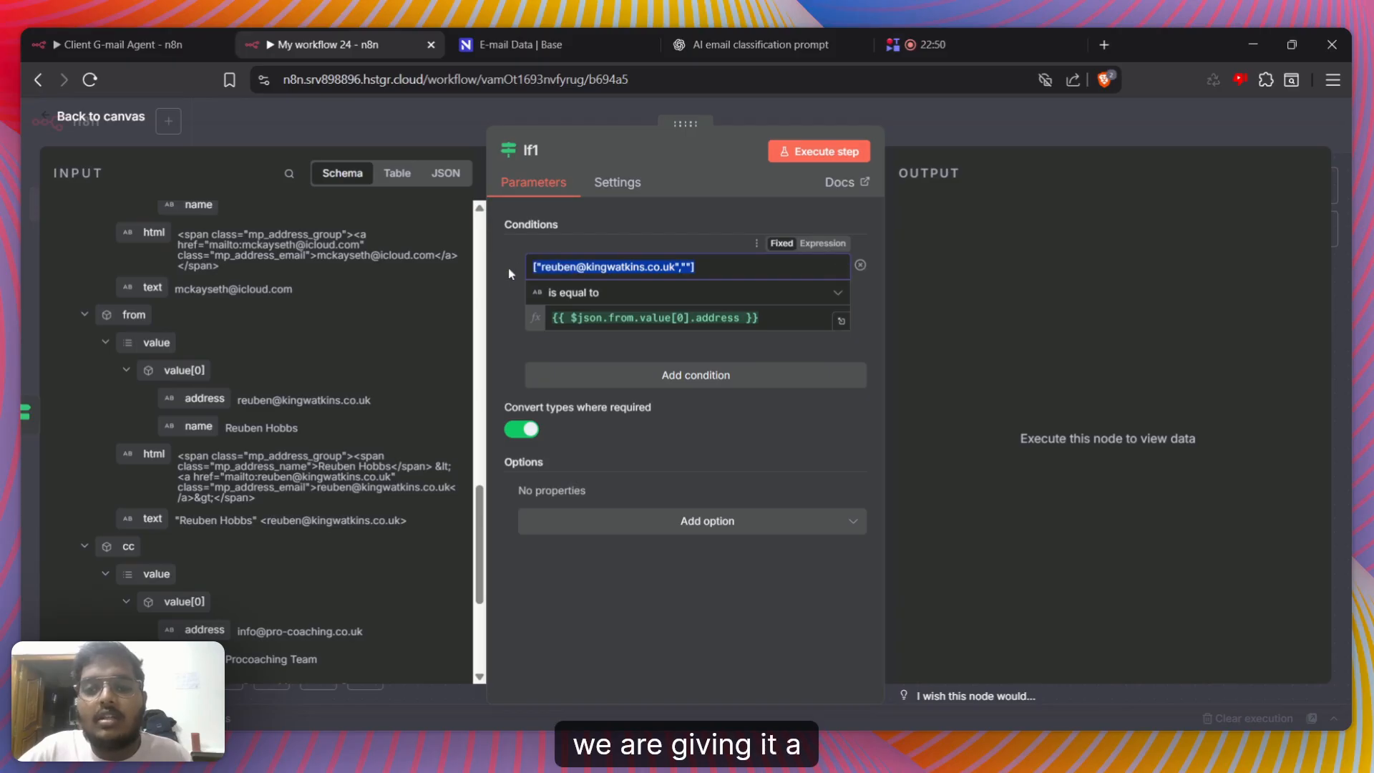
left_click(716, 267)
left_click_drag(777, 317, 641, 317)
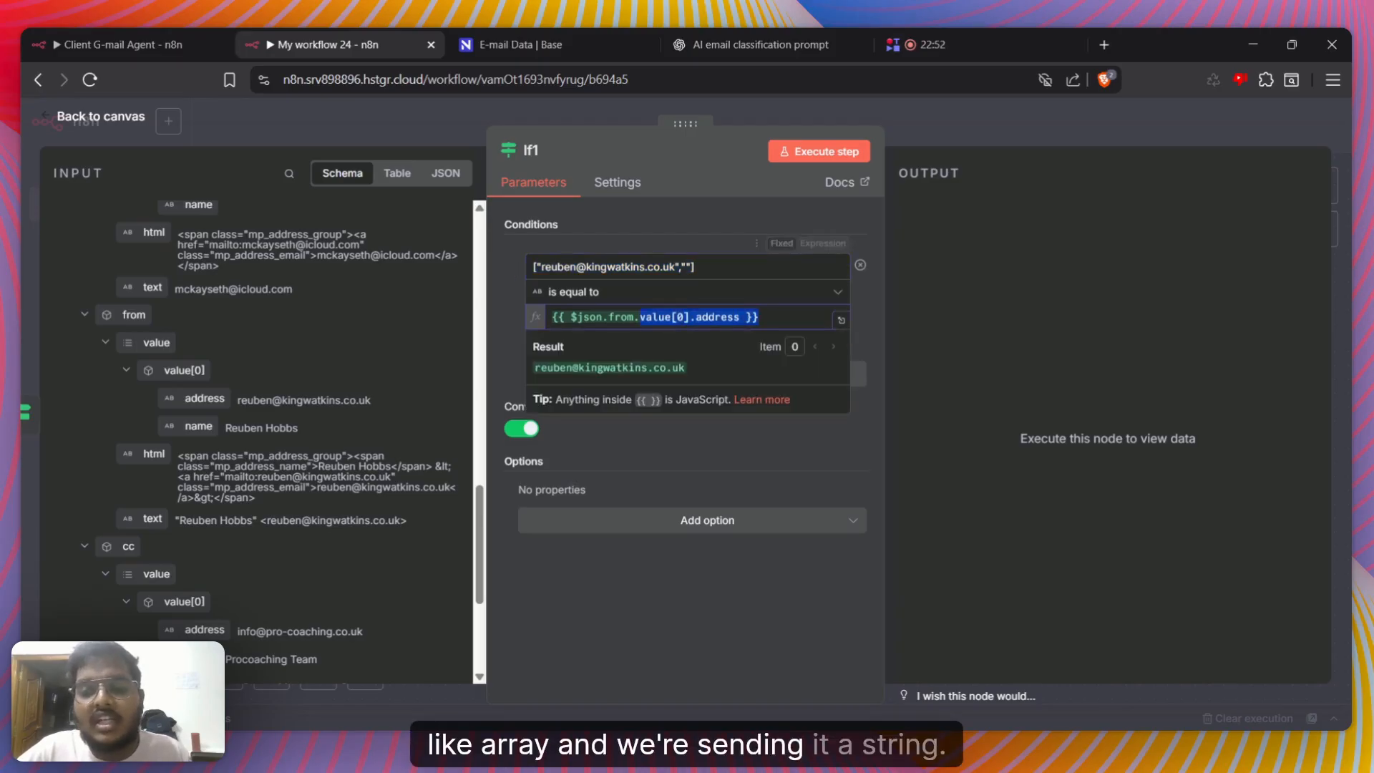
left_click(614, 317)
Execute the second If node, view the sender address expression in the expanded editor, and return to the canvas
left_click(813, 152)
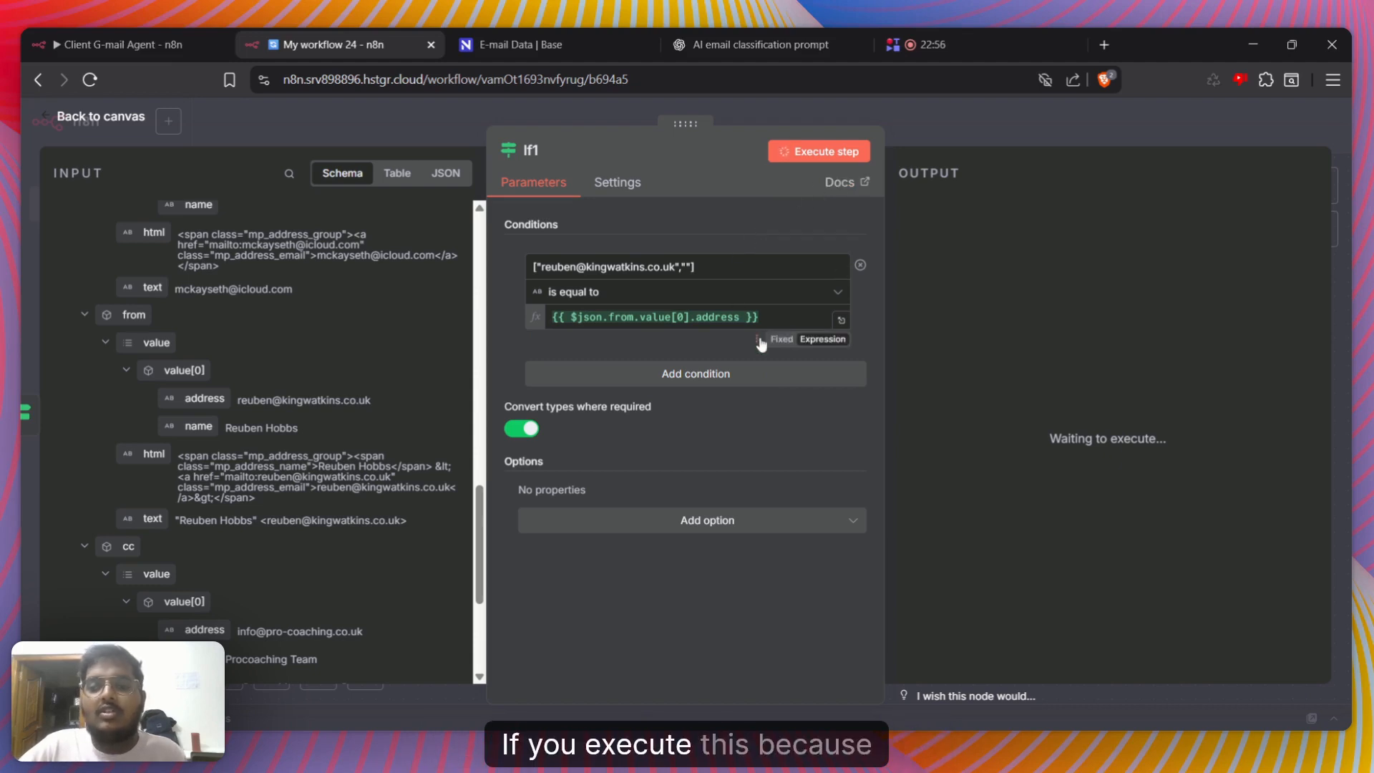
left_click(842, 320)
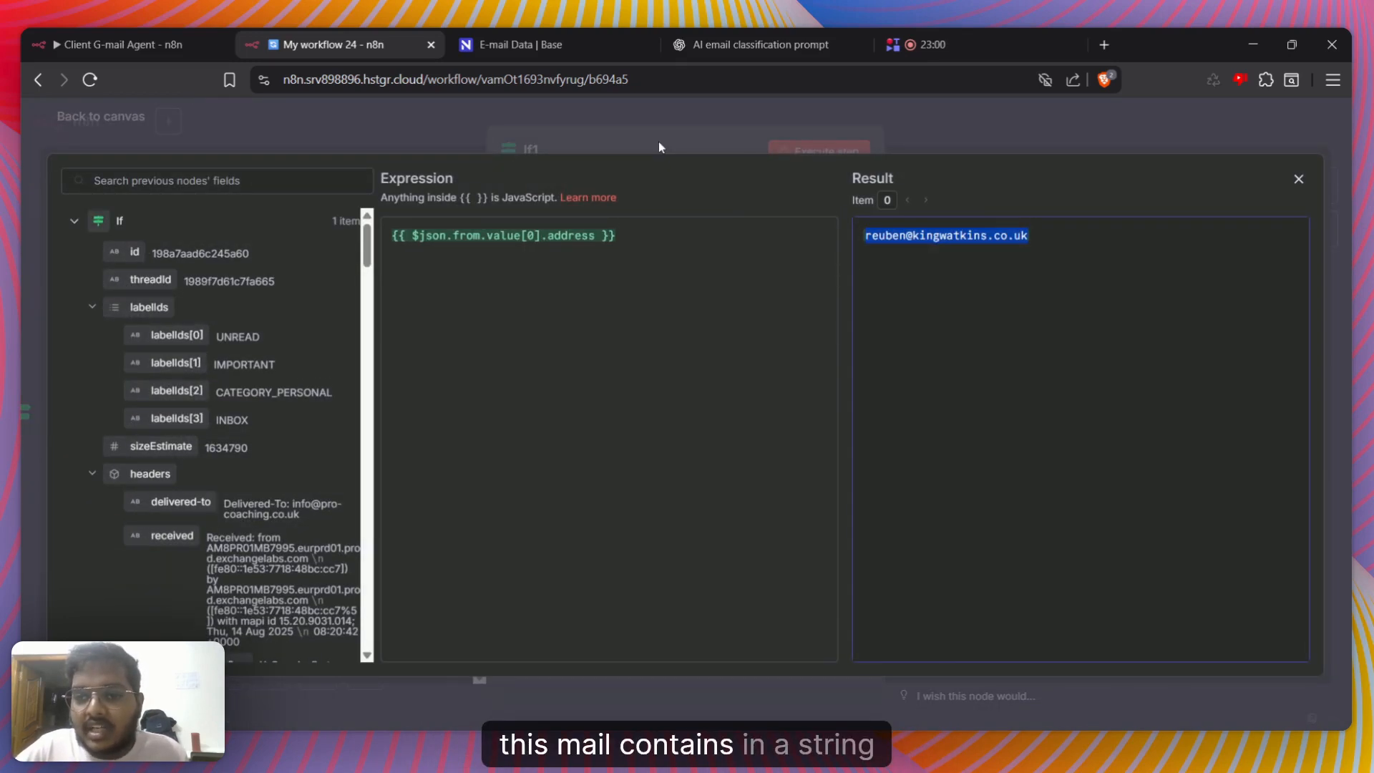
left_click(659, 147)
left_click_drag(565, 266, 625, 266)
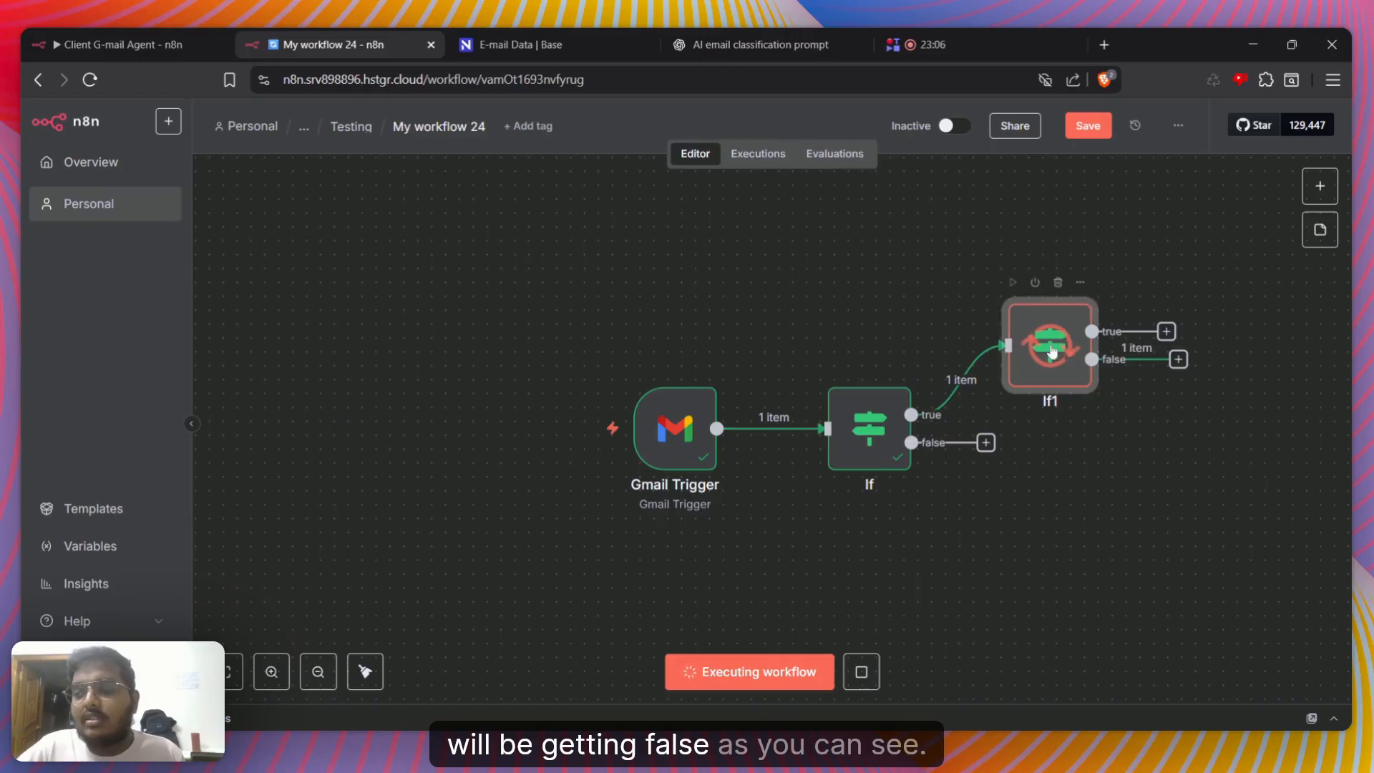
Change the second If node's comparison to the string operator contains and execute the node
double_click(1050, 345)
left_click(816, 304)
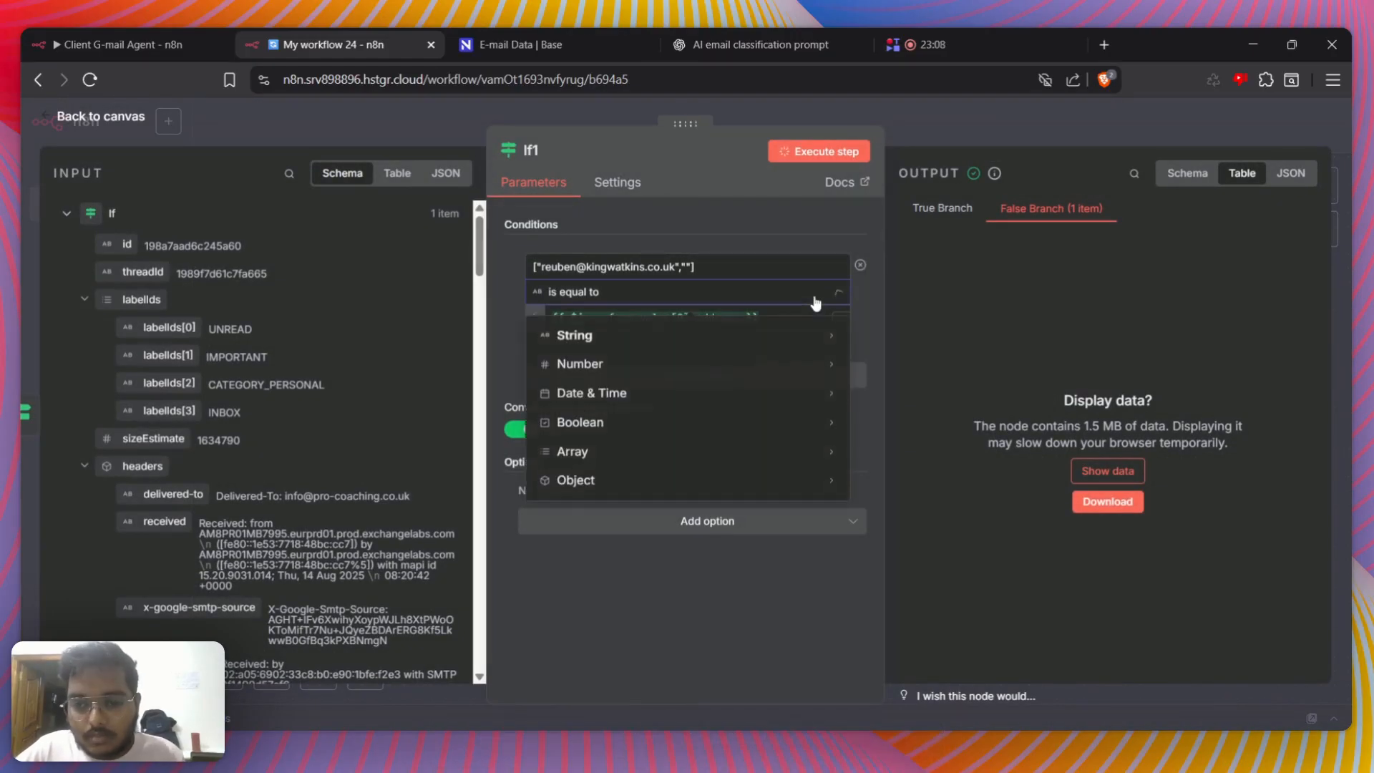
mouse_move(776, 333)
left_click(920, 506)
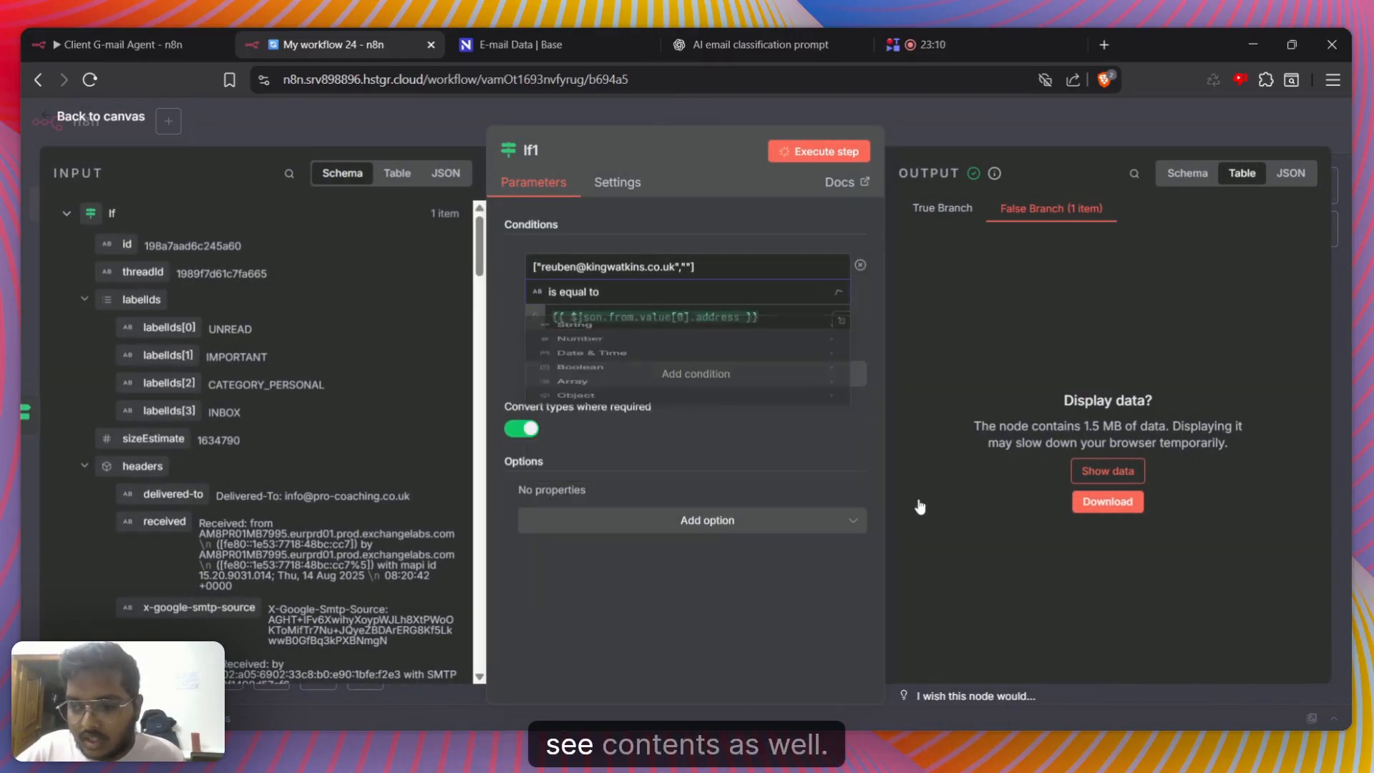
left_click(819, 151)
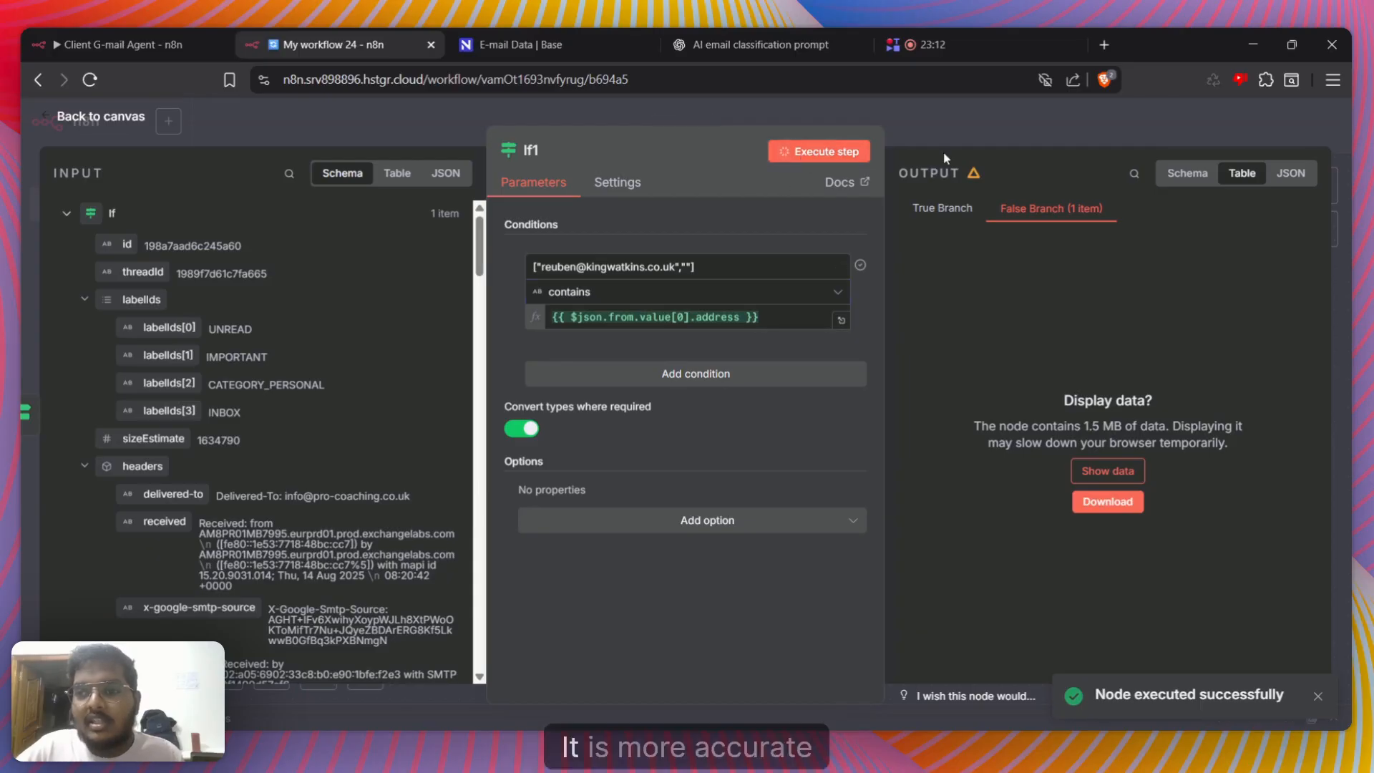
Reopen the second If node to rerun it with the contains condition, and return to the canvas
key("Escape")
double_click(1038, 373)
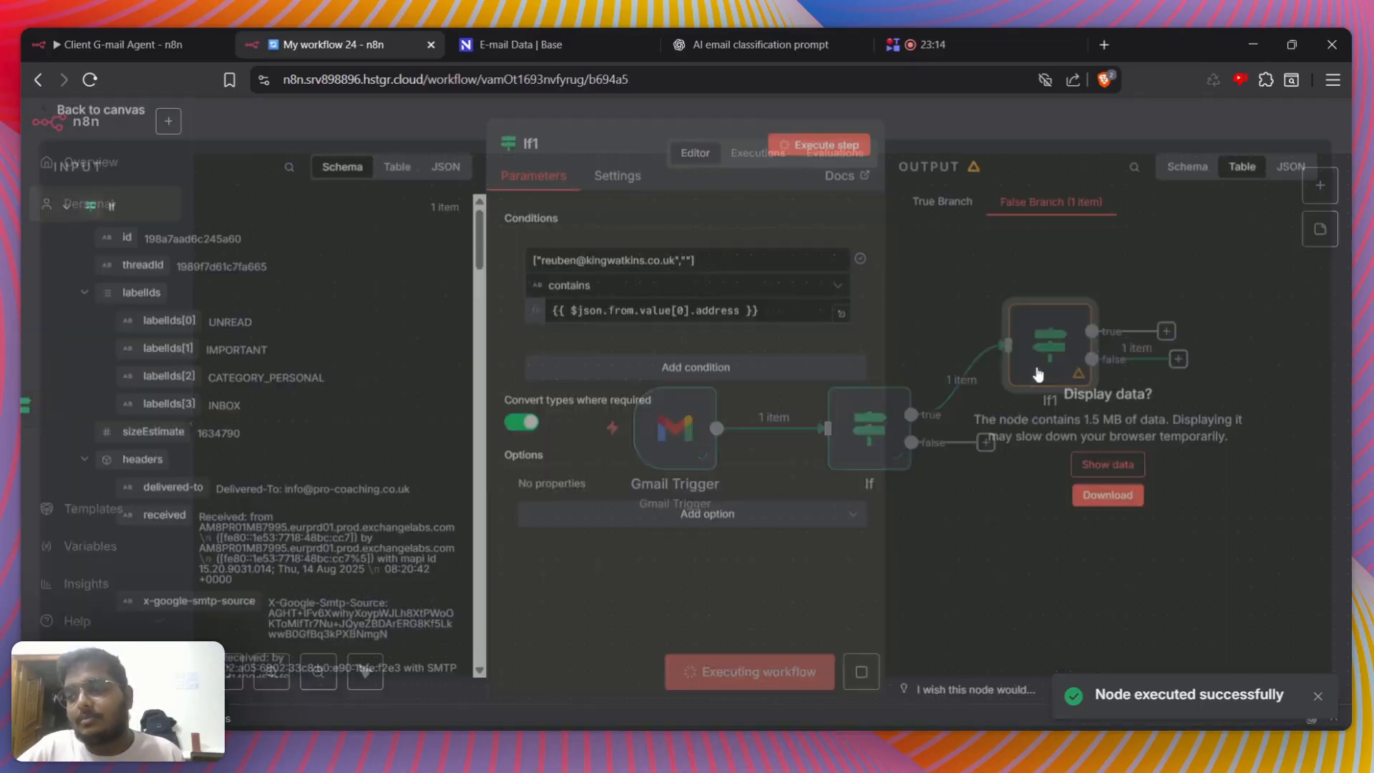
left_click(780, 292)
left_click(1033, 148)
left_click(1033, 145)
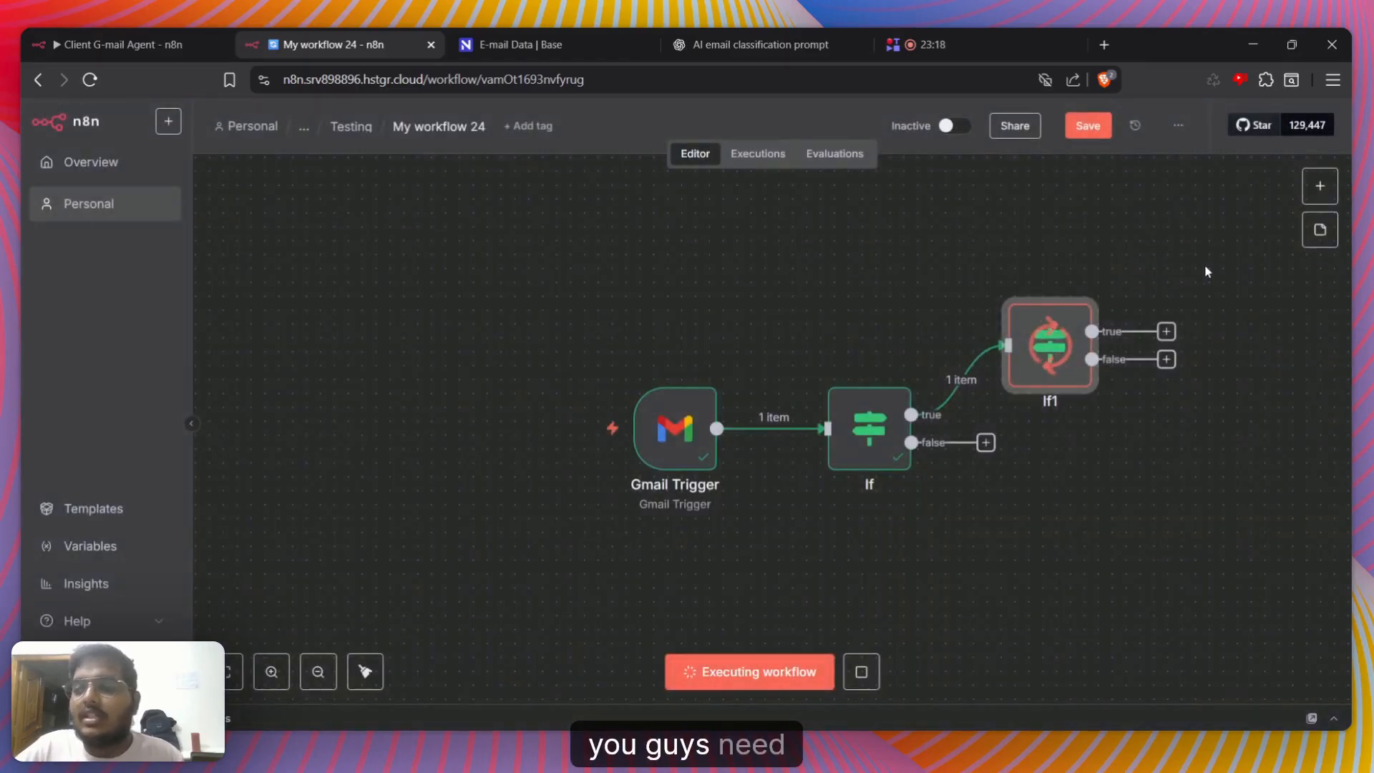
Change the second If node's comparison to the string operator does not contain and return to the canvas
left_click(1205, 266)
double_click(1050, 326)
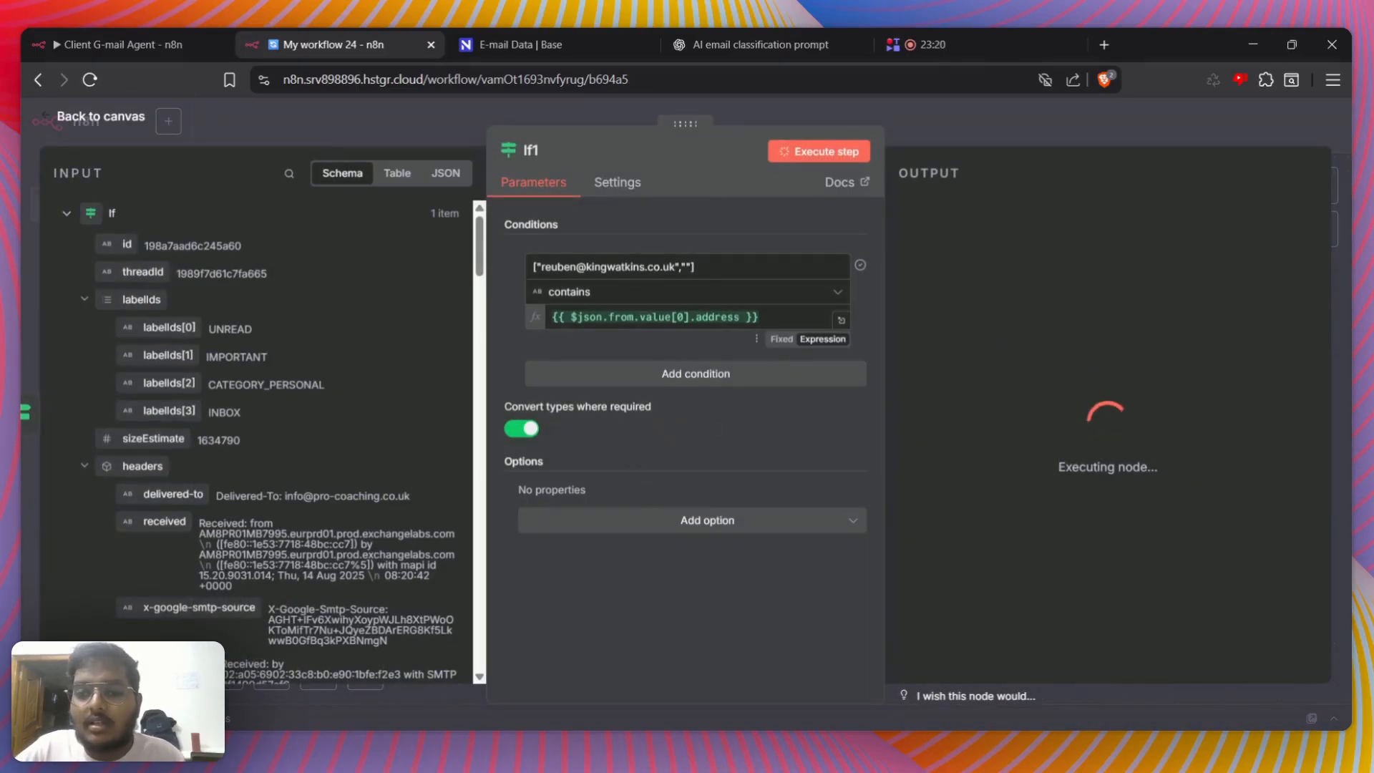
left_click(604, 296)
mouse_move(635, 333)
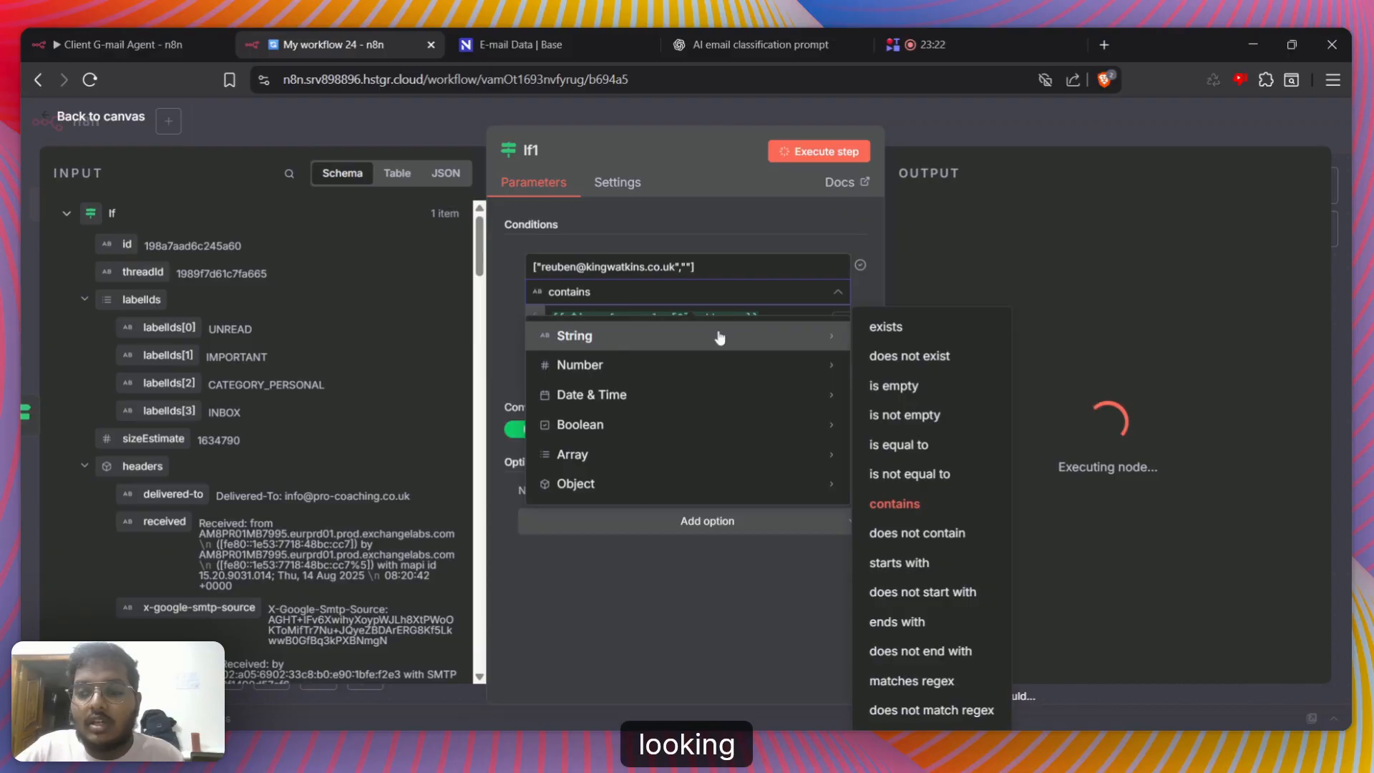
left_click(926, 537)
left_click(1097, 149)
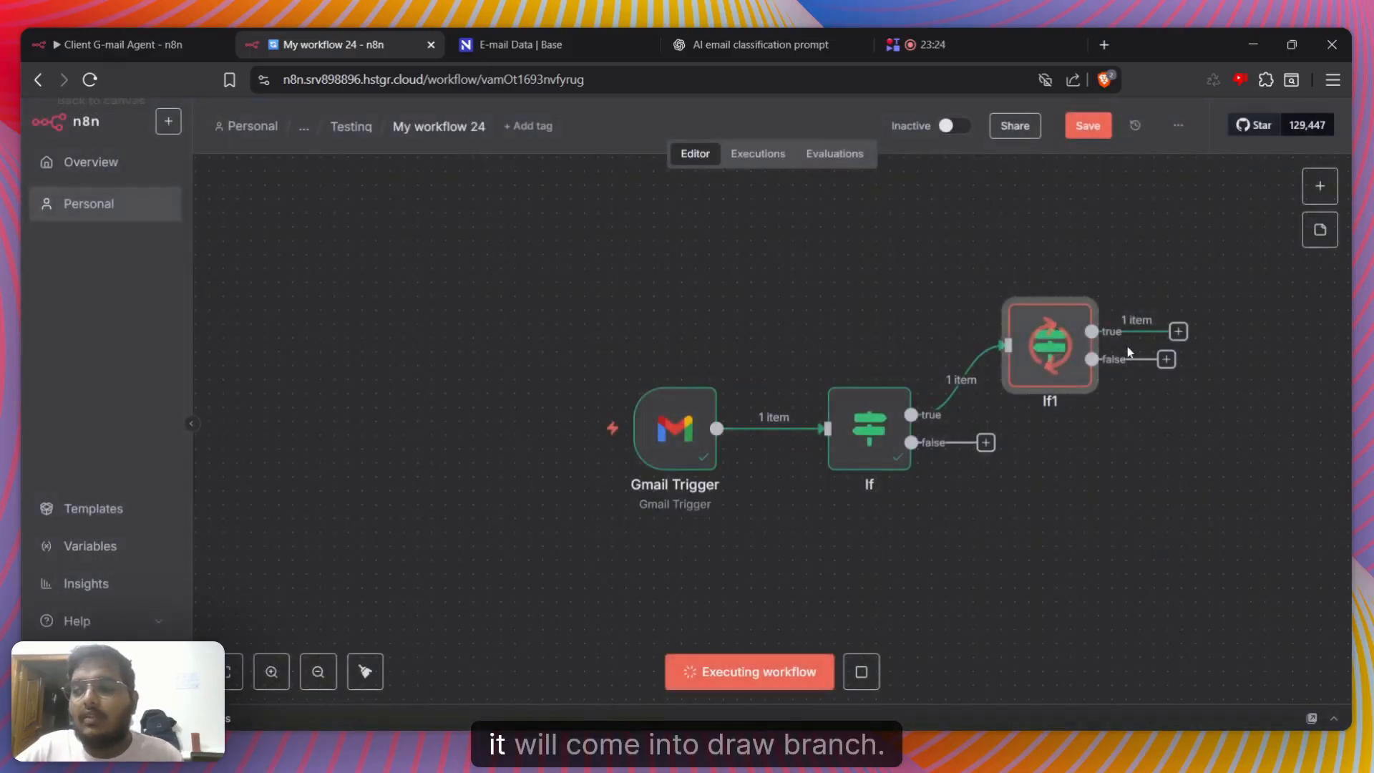
Reopen the second If node, view its sender address expression in the expanded editor, and execute the node with the does not contain condition
double_click(1079, 385)
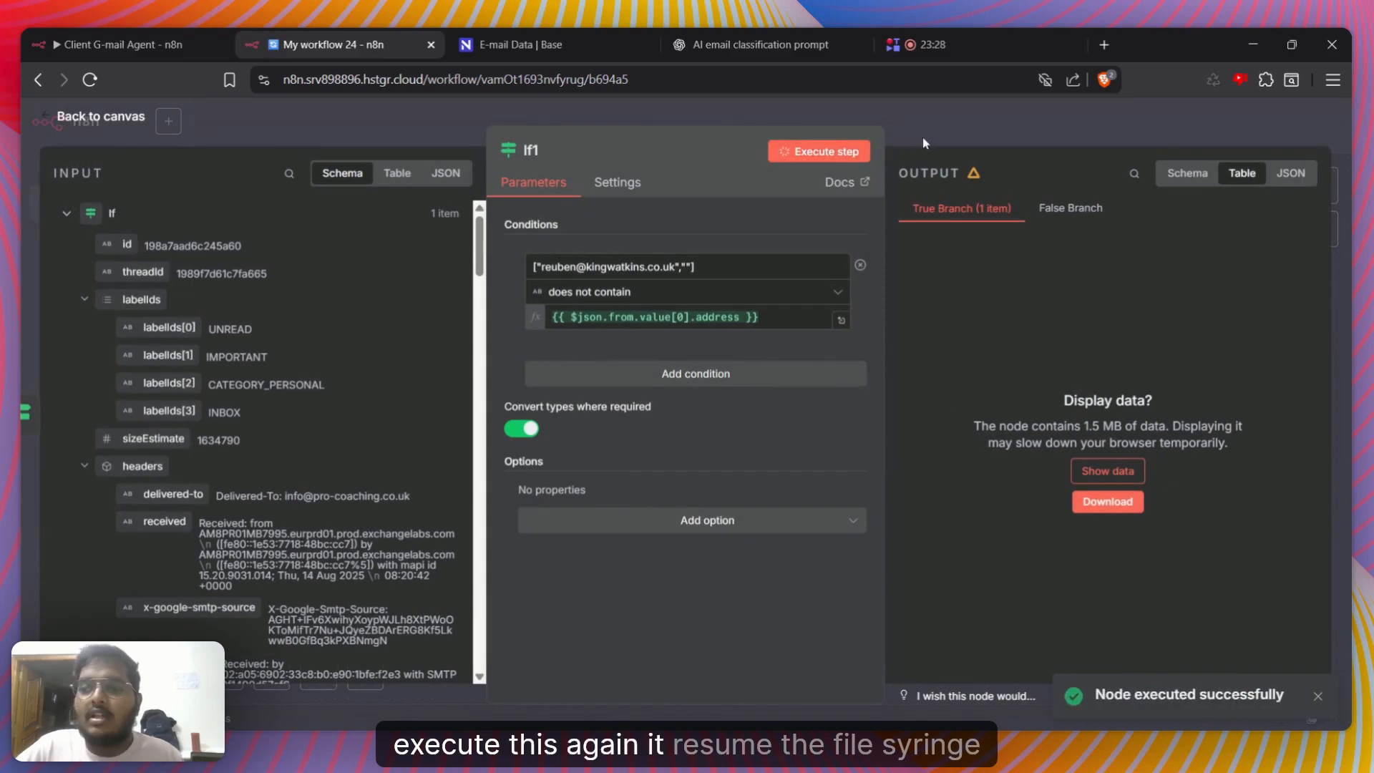
left_click(921, 137)
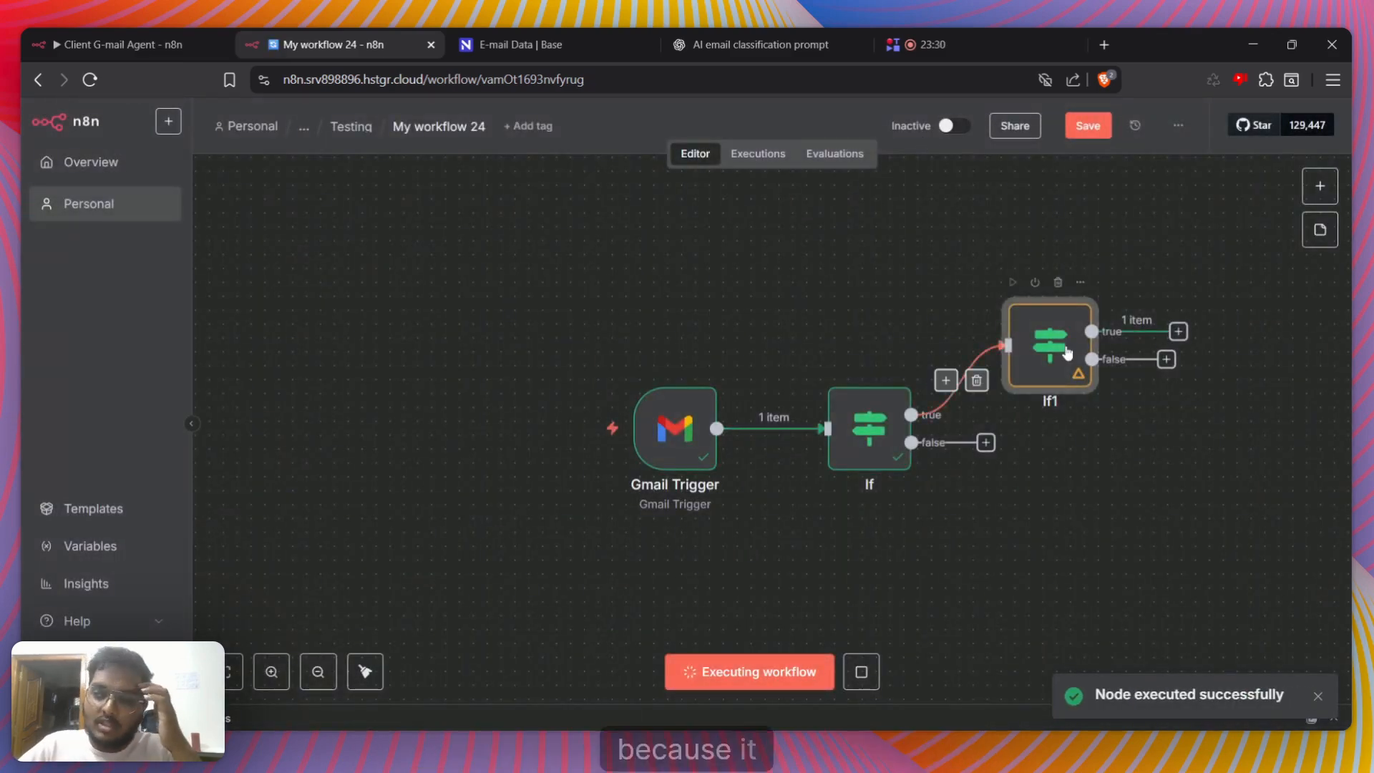
double_click(1066, 354)
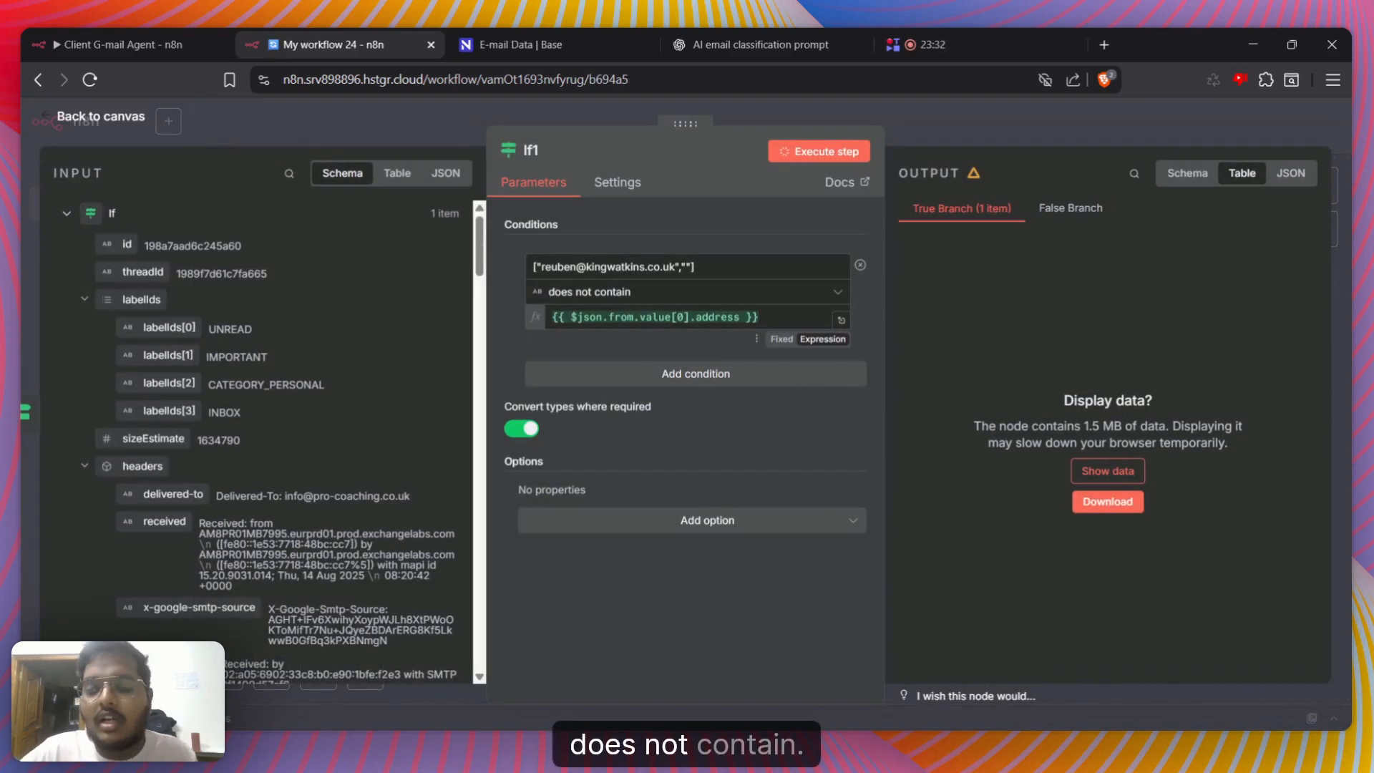
left_click(844, 320)
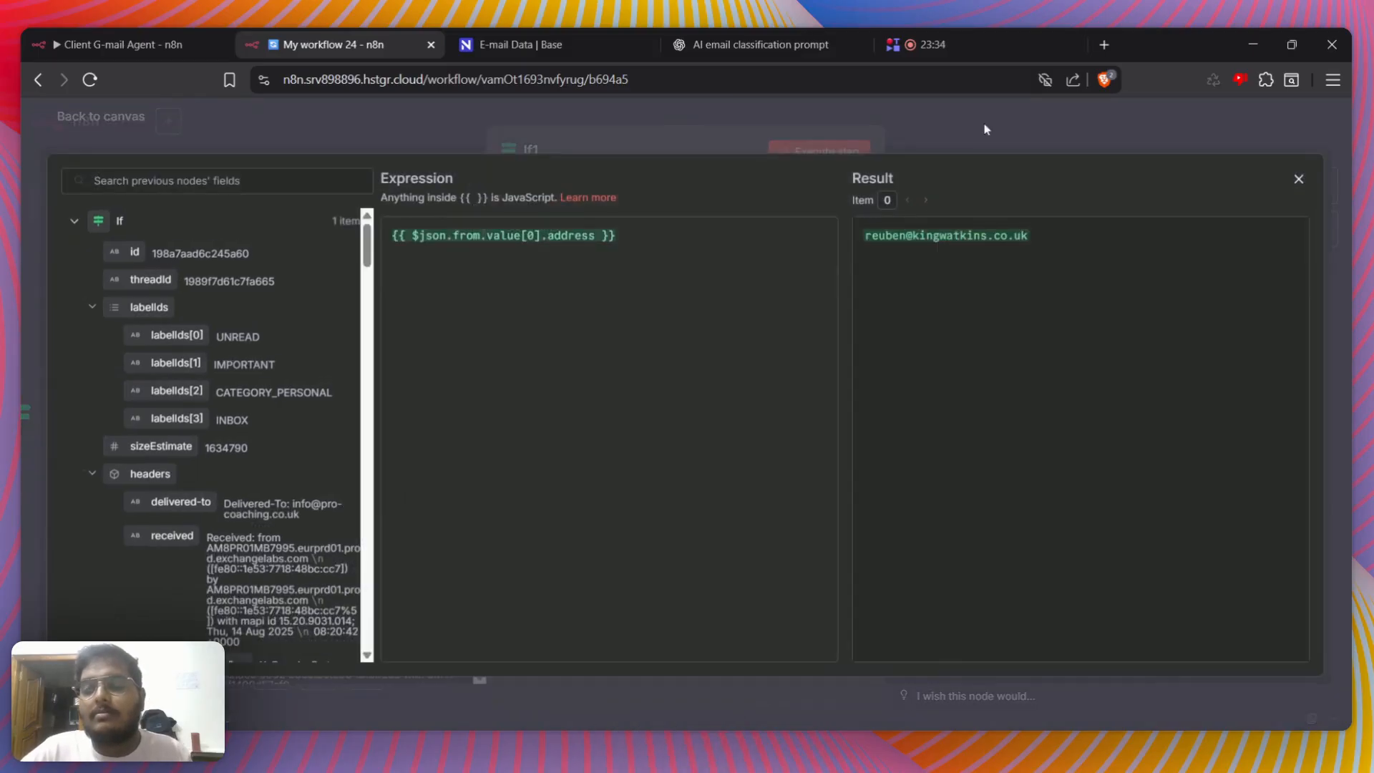
left_click(986, 130)
left_click(820, 152)
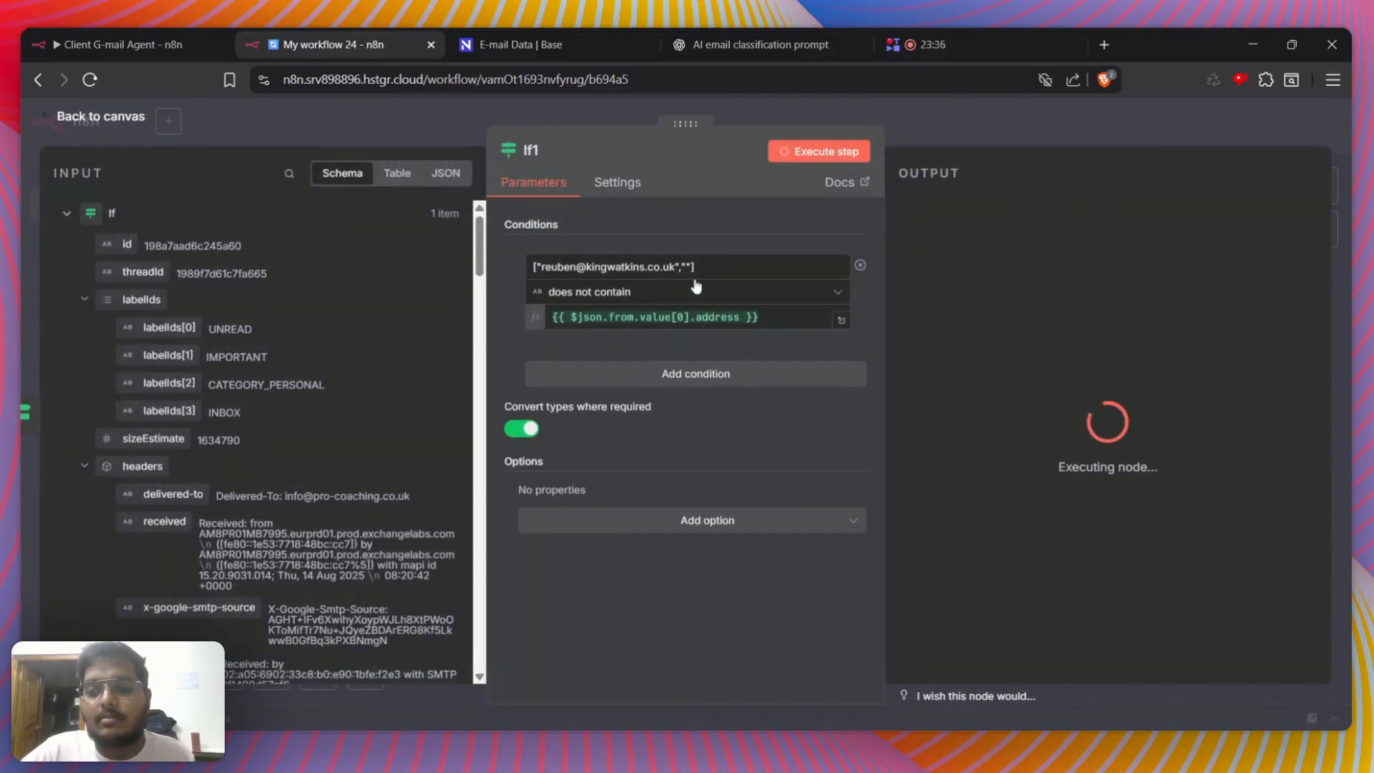
left_click(1075, 133)
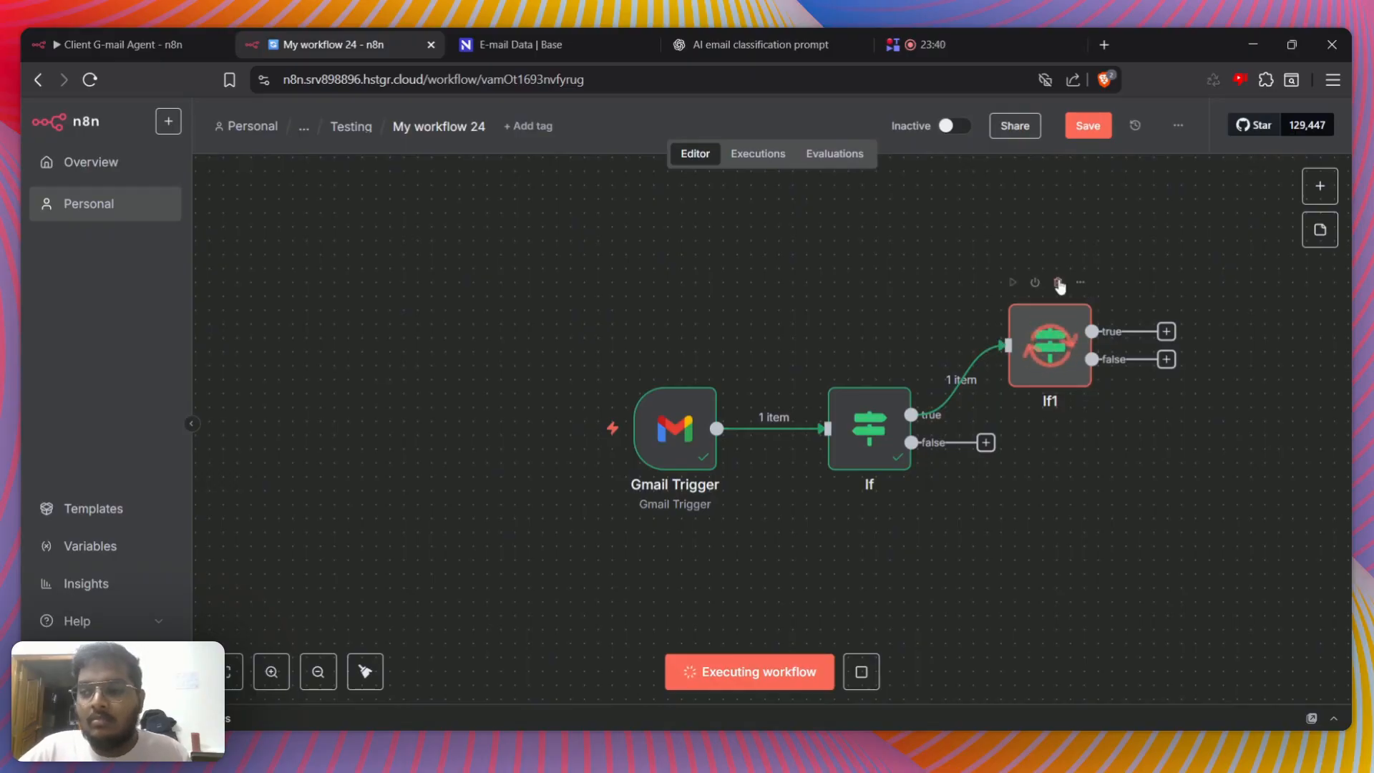
Check the second If node's output branches and the resolved sender address in the expanded expression editor, and return to the canvas
mouse_move(1058, 323)
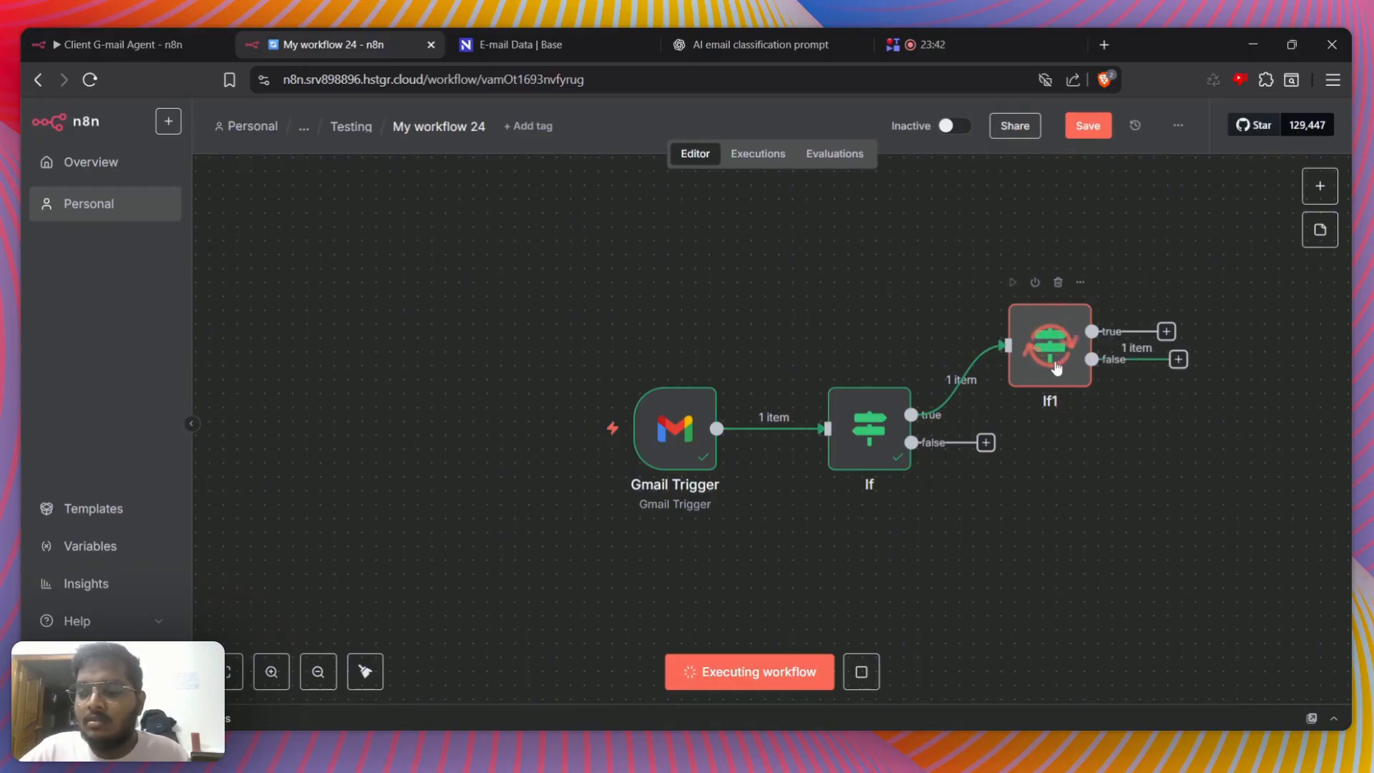
double_click(1056, 367)
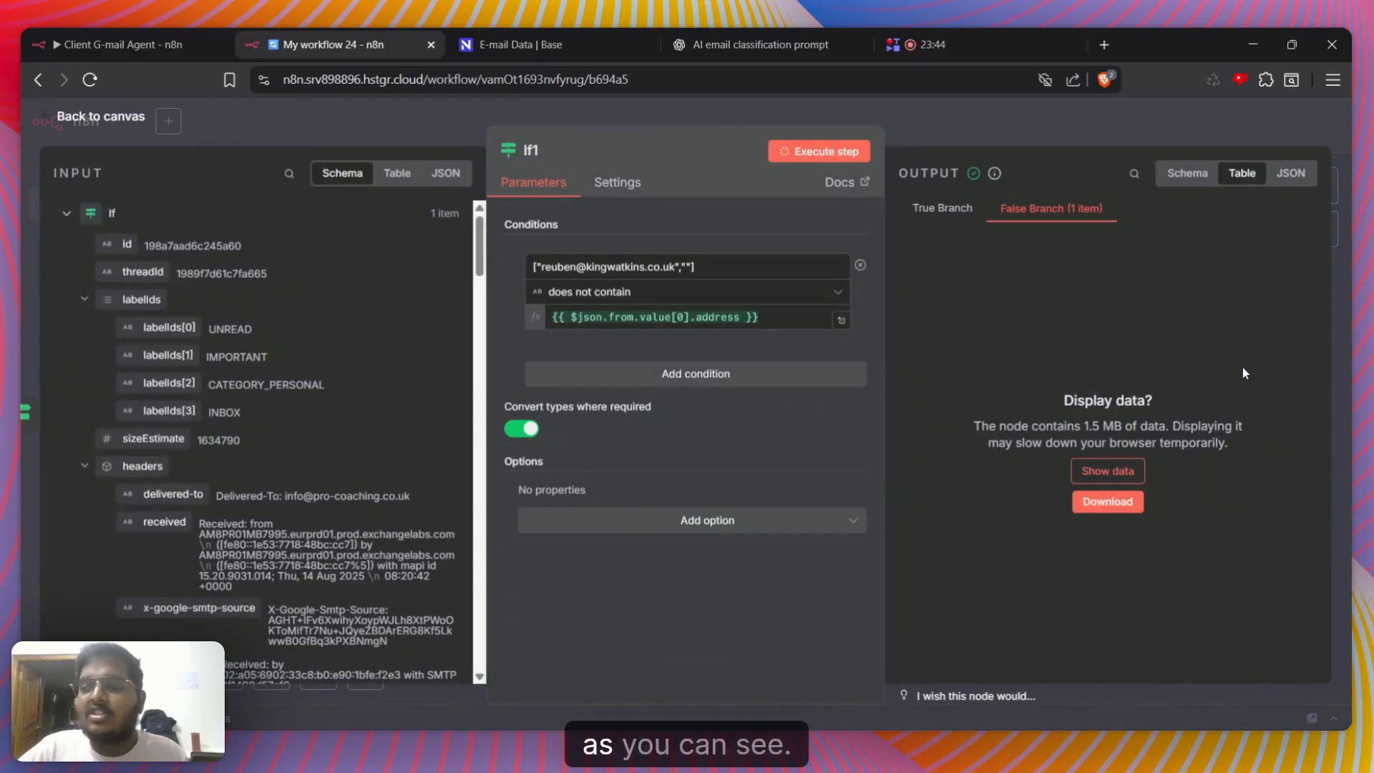
left_click(842, 322)
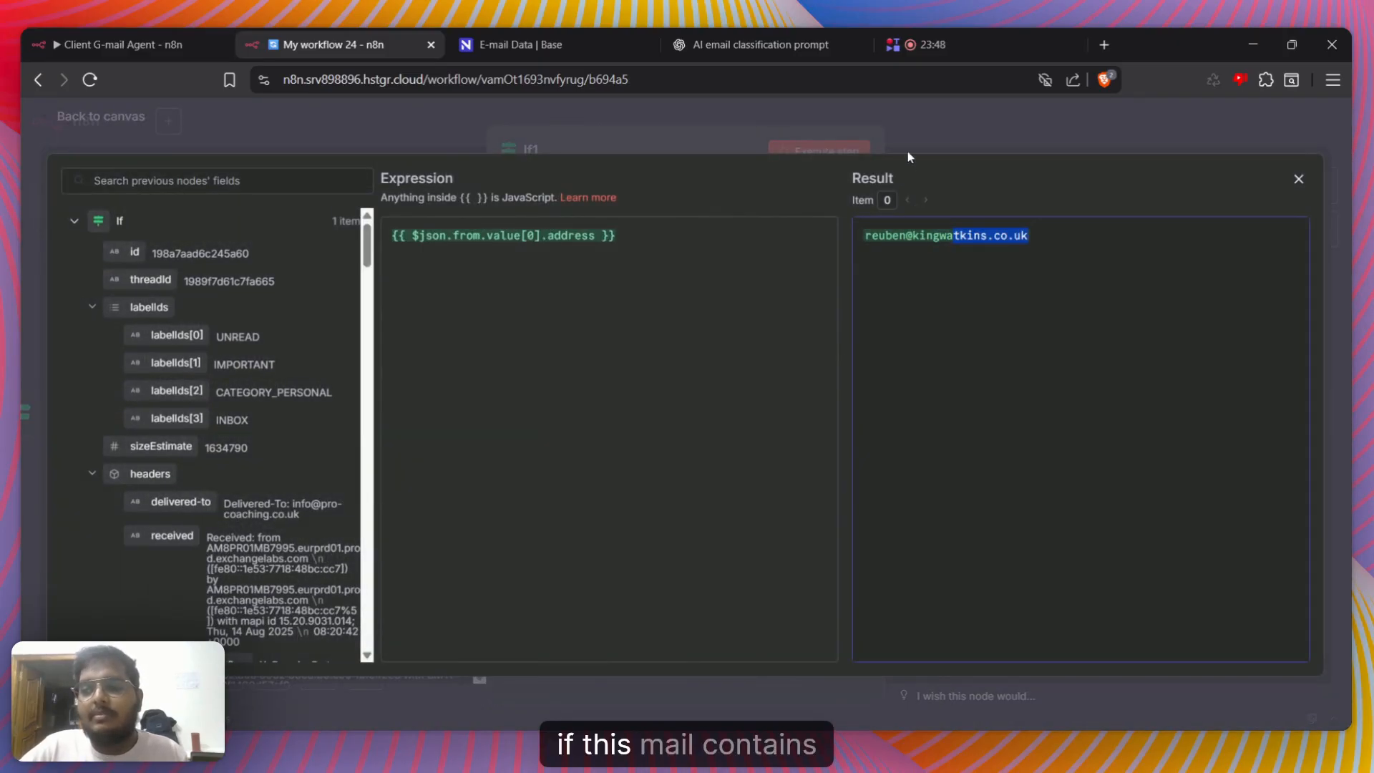
left_click(909, 156)
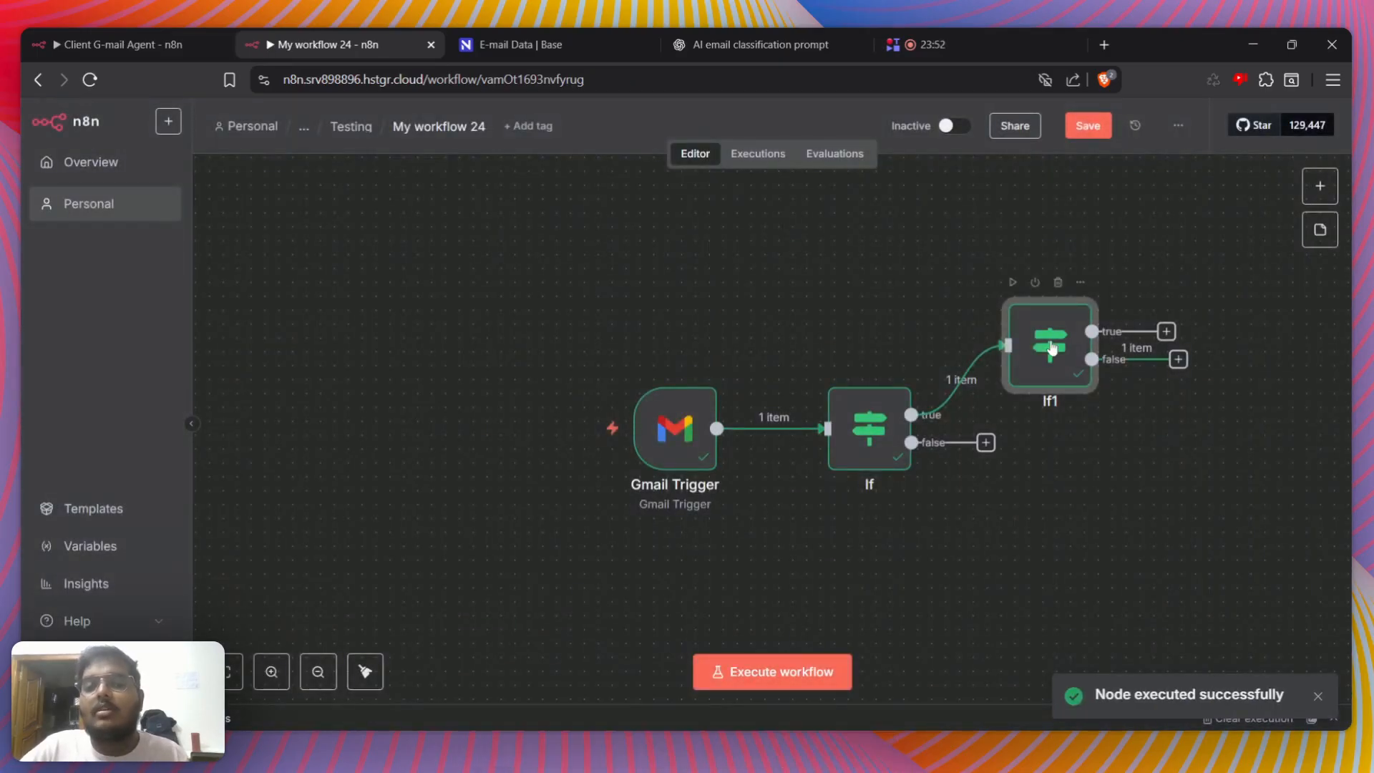
double_click(1050, 345)
left_click(1001, 135)
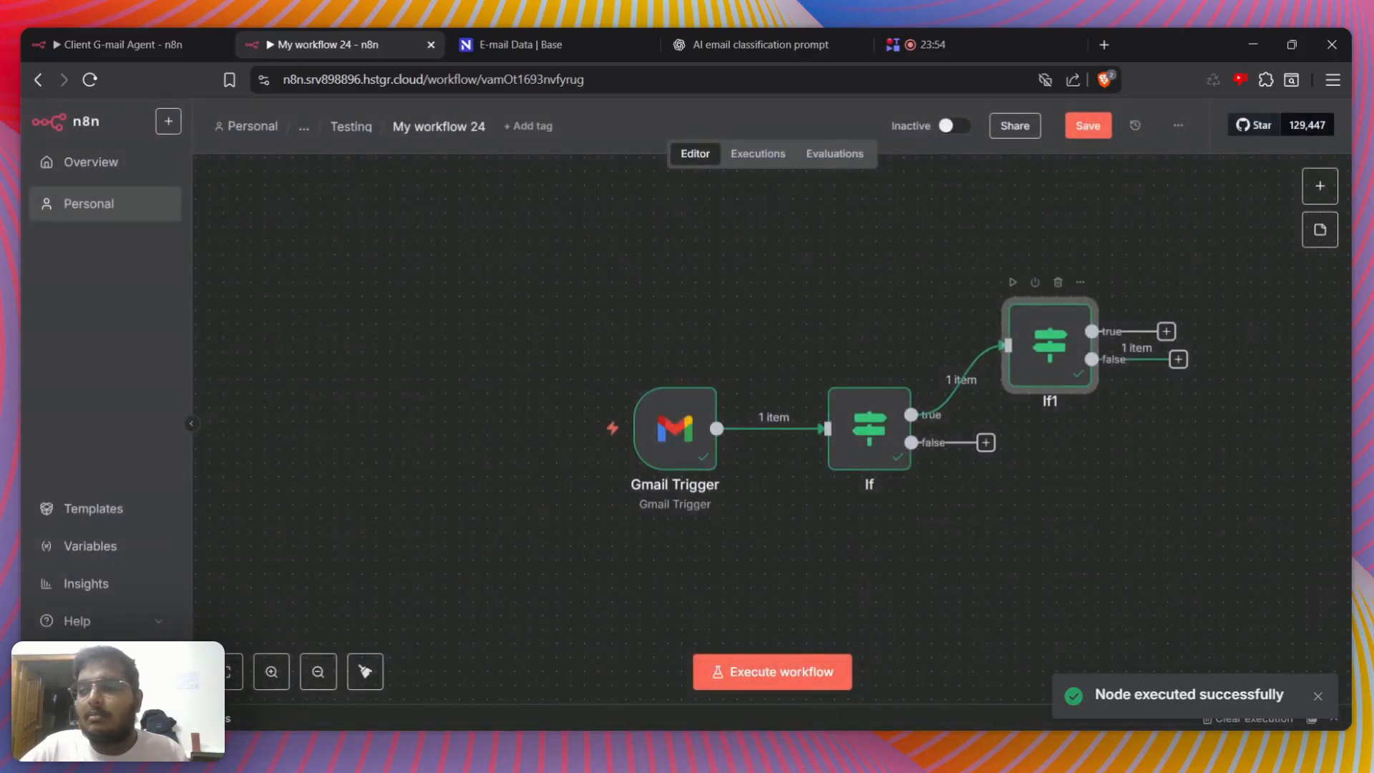
Delete the second If node and add an Information Extractor node on the first If node's true branch
left_click(1060, 301)
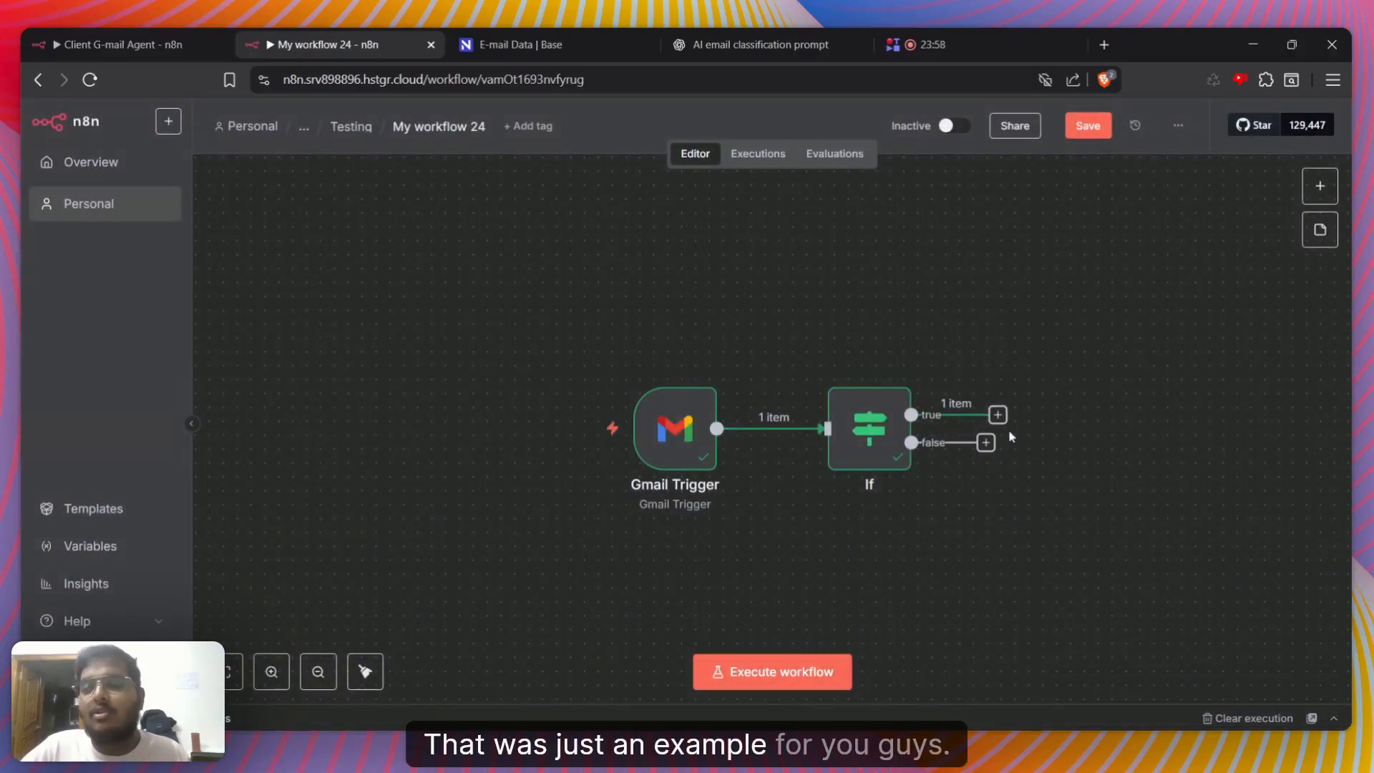
left_click(1004, 424)
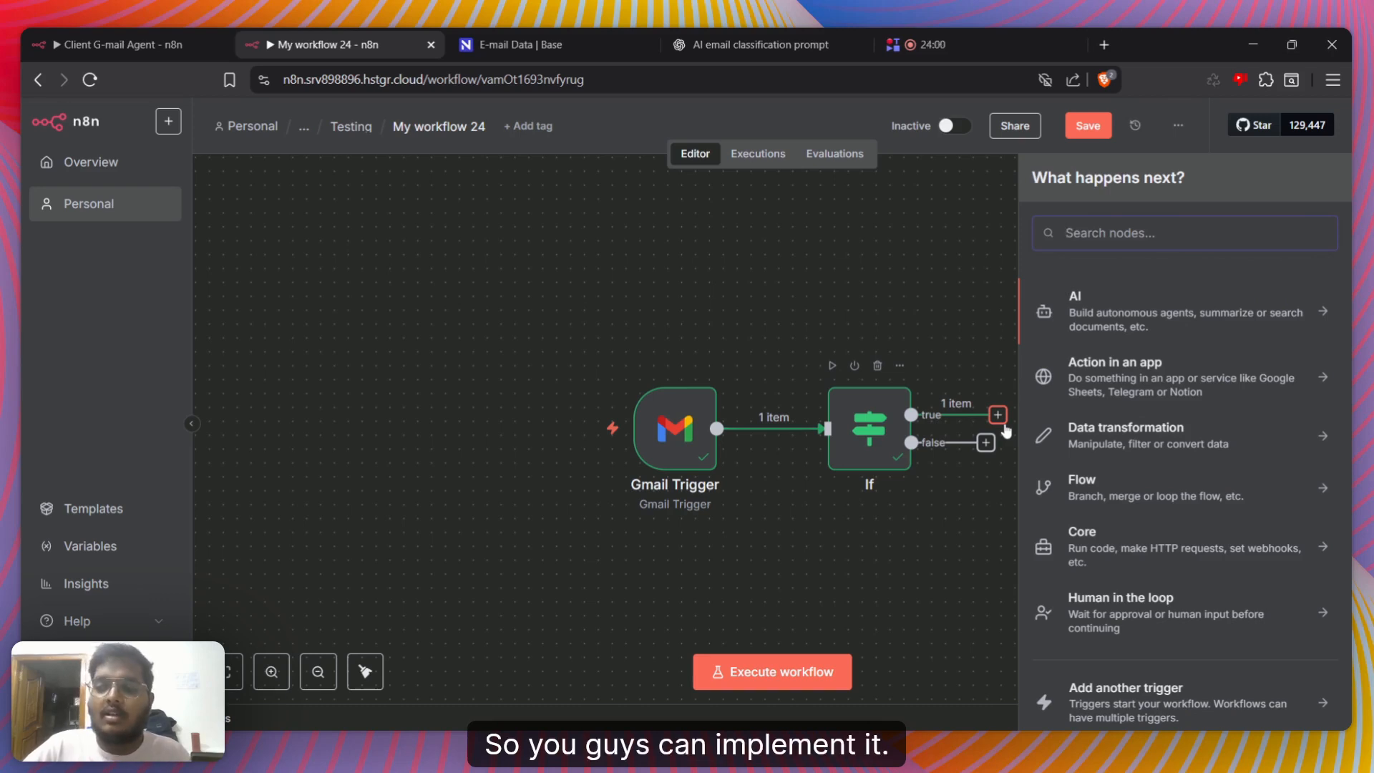
type("info")
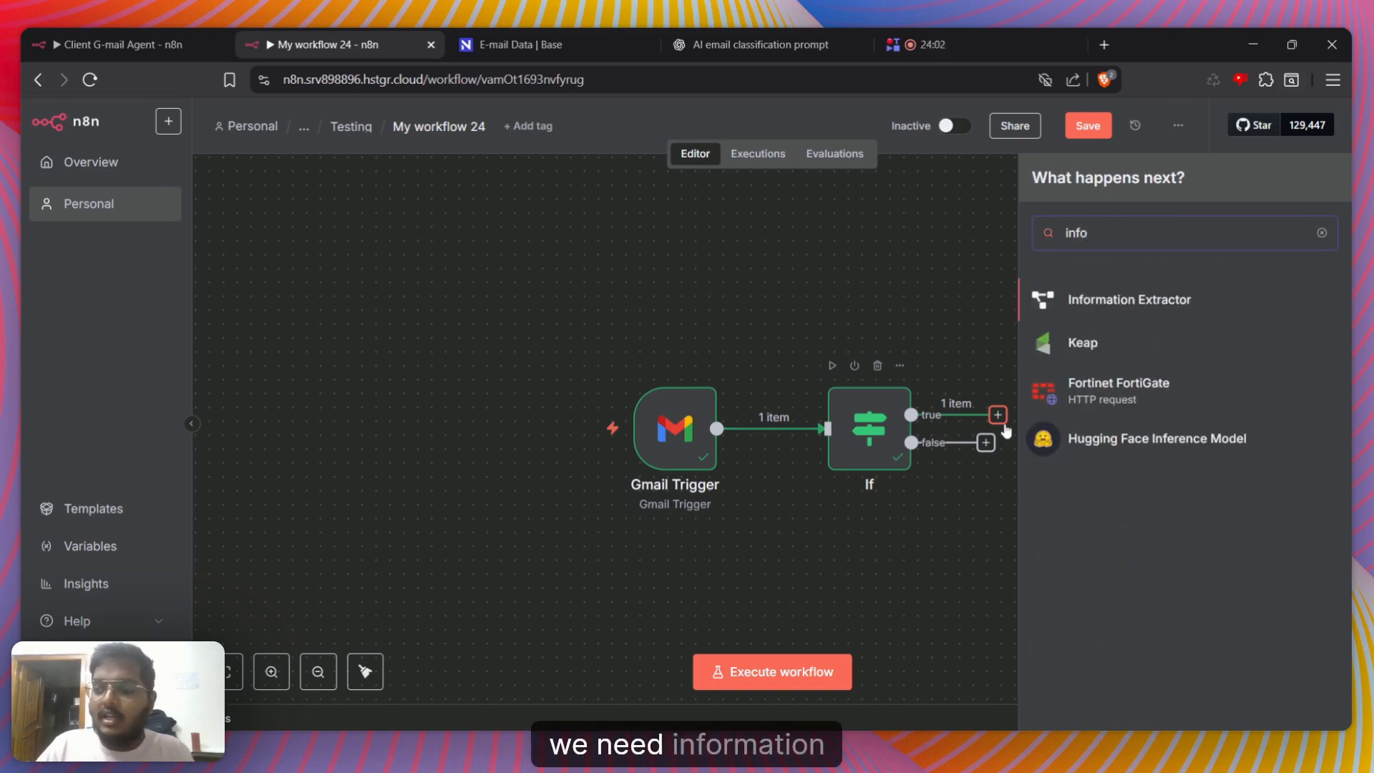
left_click(1116, 296)
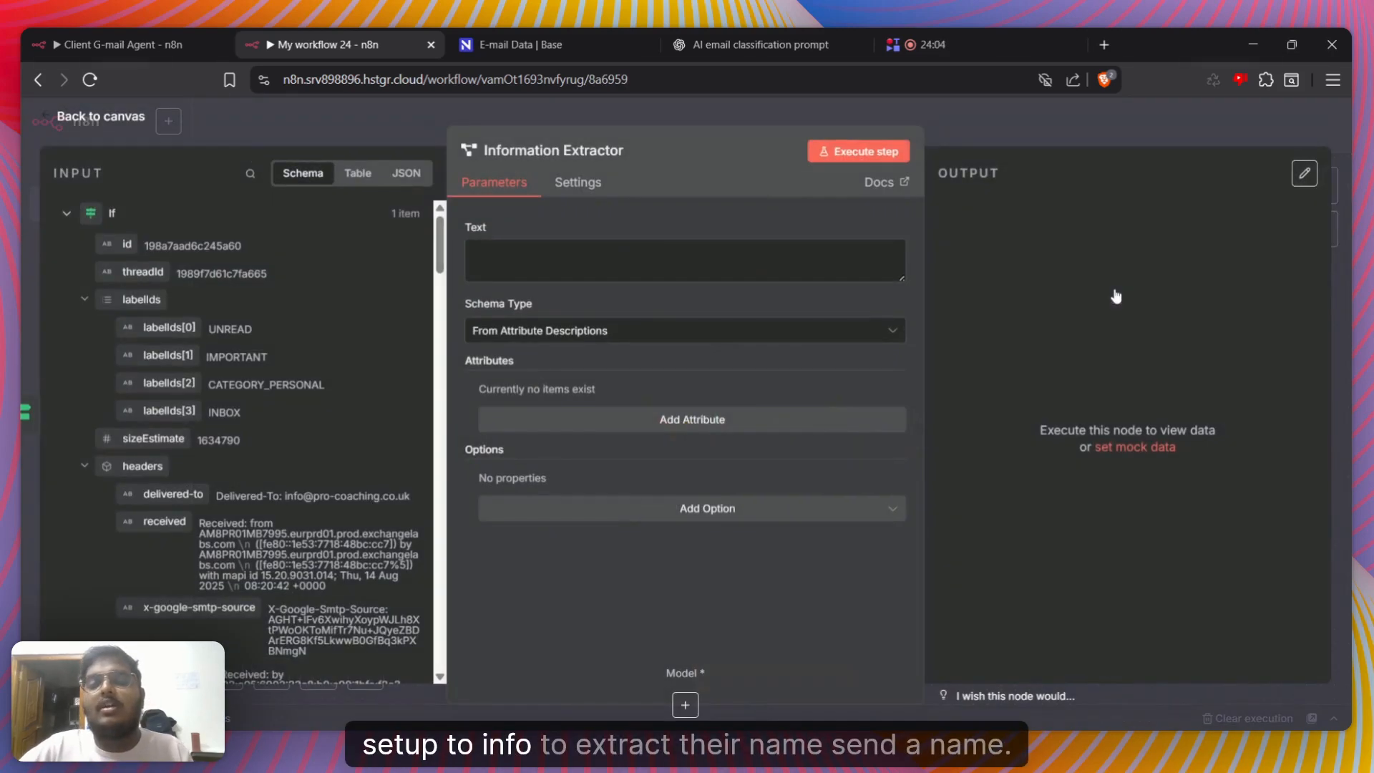
Map the cc name field into the extractor's Text and convert it to a JSON string: {{ $json.cc.value[0].name.toJsonString() }}
left_click(80, 464)
scroll(108, 425, "down", 10)
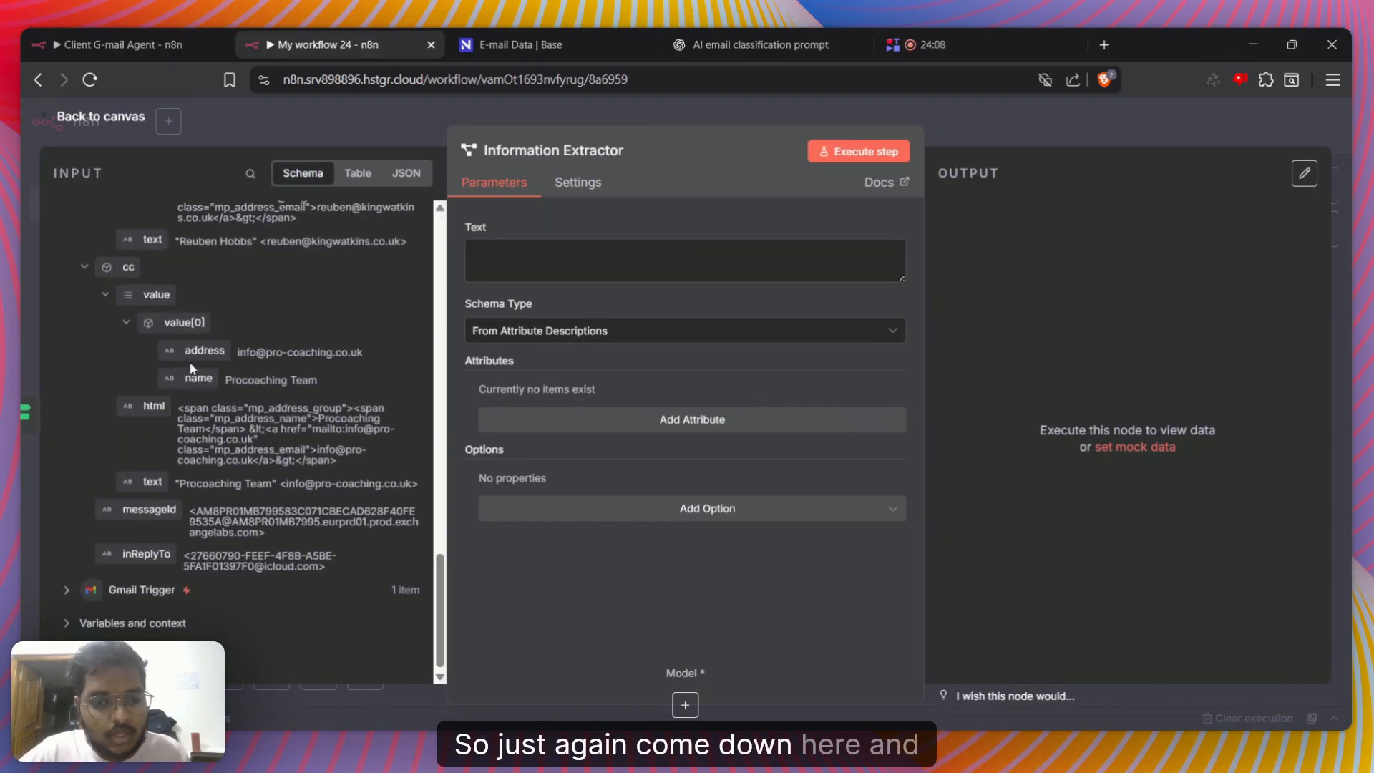
left_click_drag(198, 378, 544, 254)
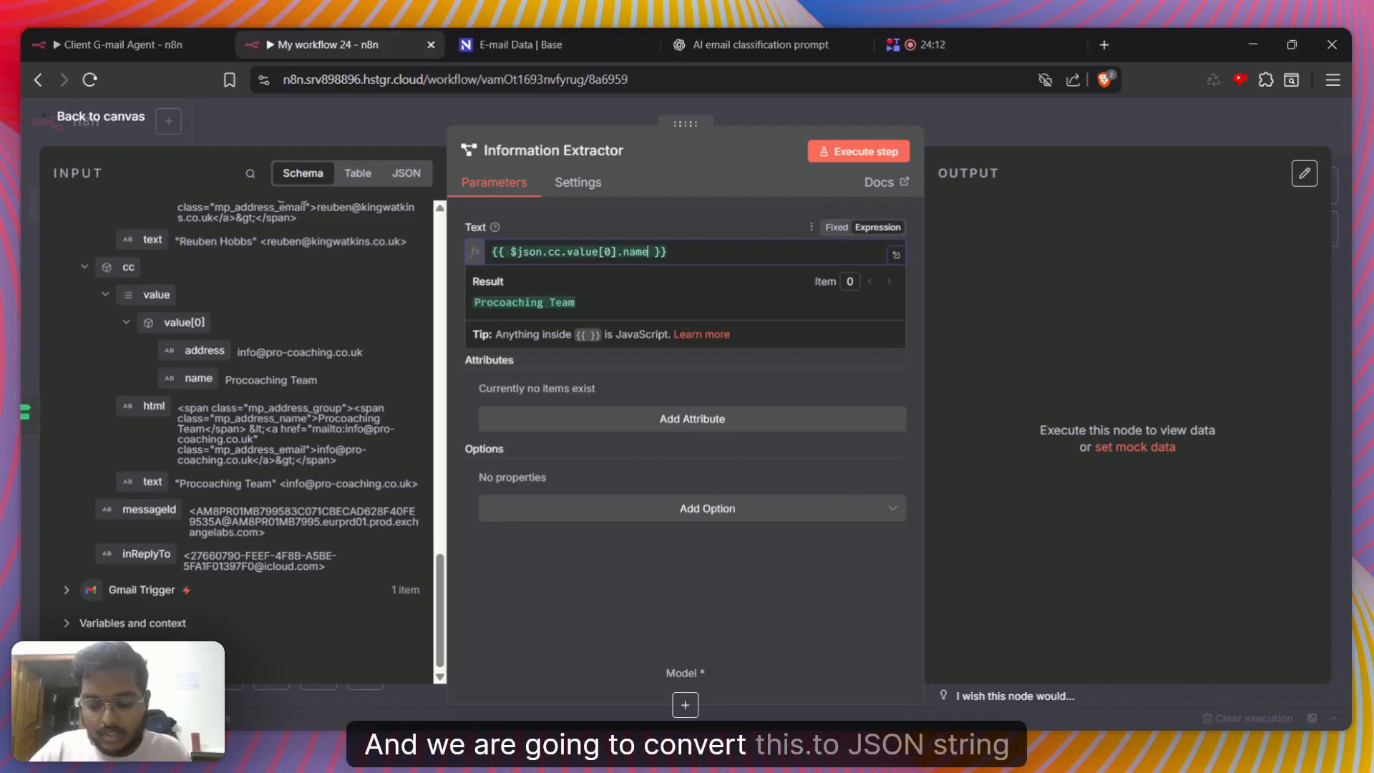
type(".to")
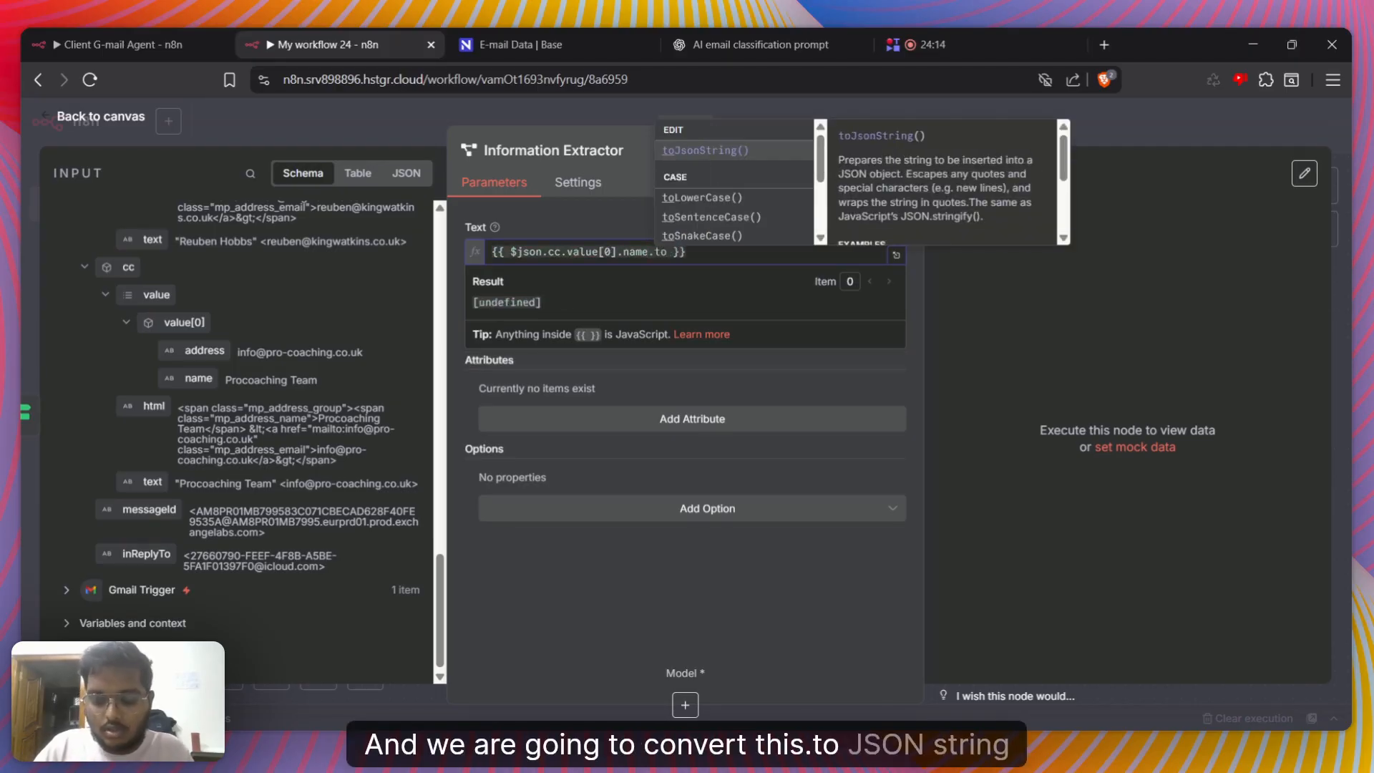
key("Return")
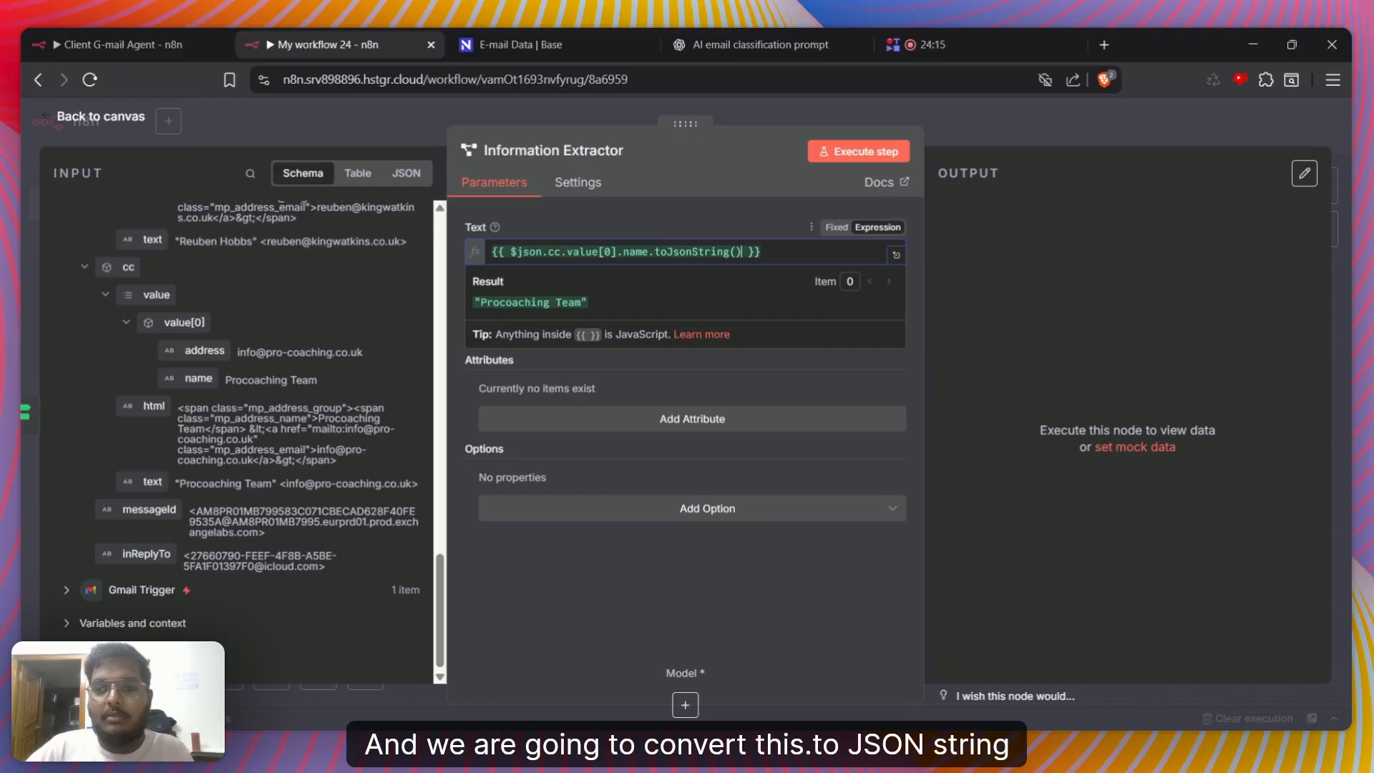
left_click(663, 215)
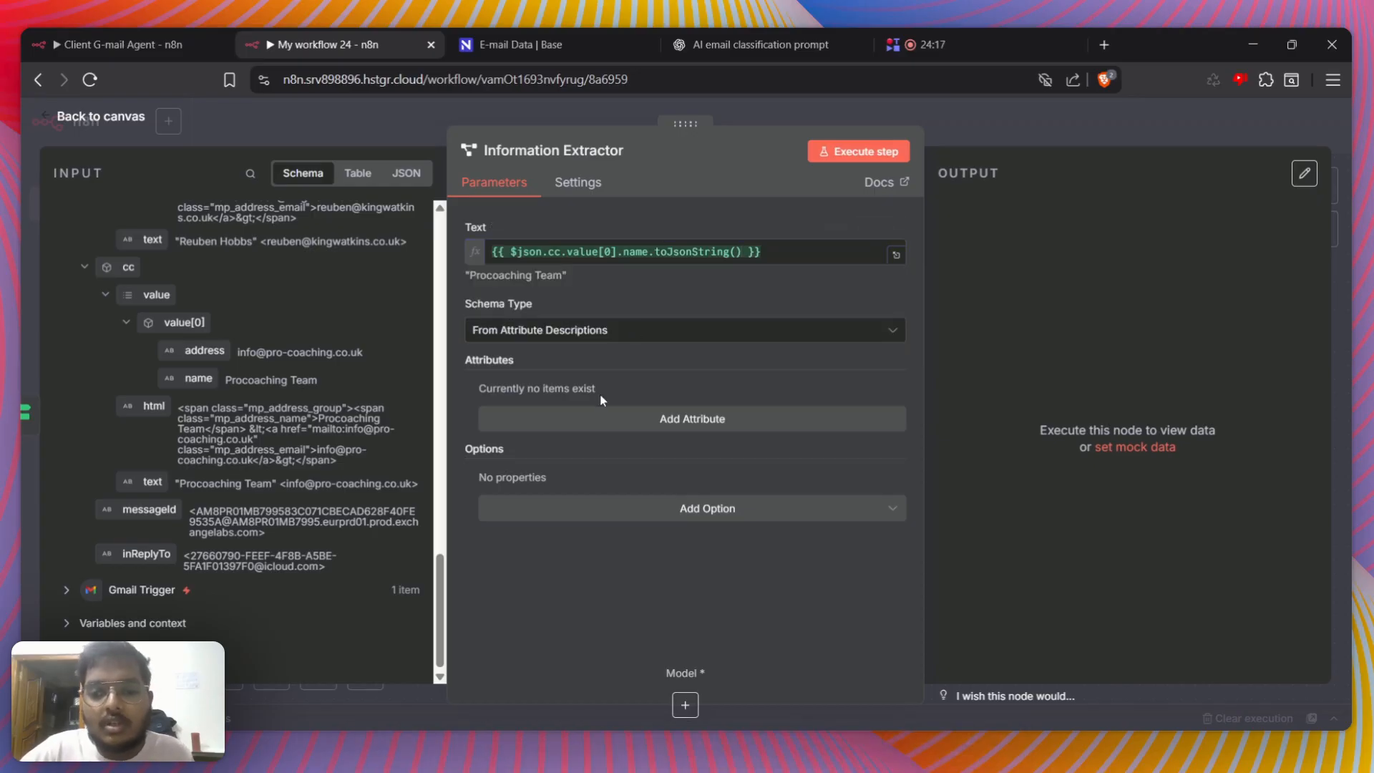
Keep the schema type From Attribute Descriptions and add a String attribute named senderName
left_click(596, 339)
left_click(572, 367)
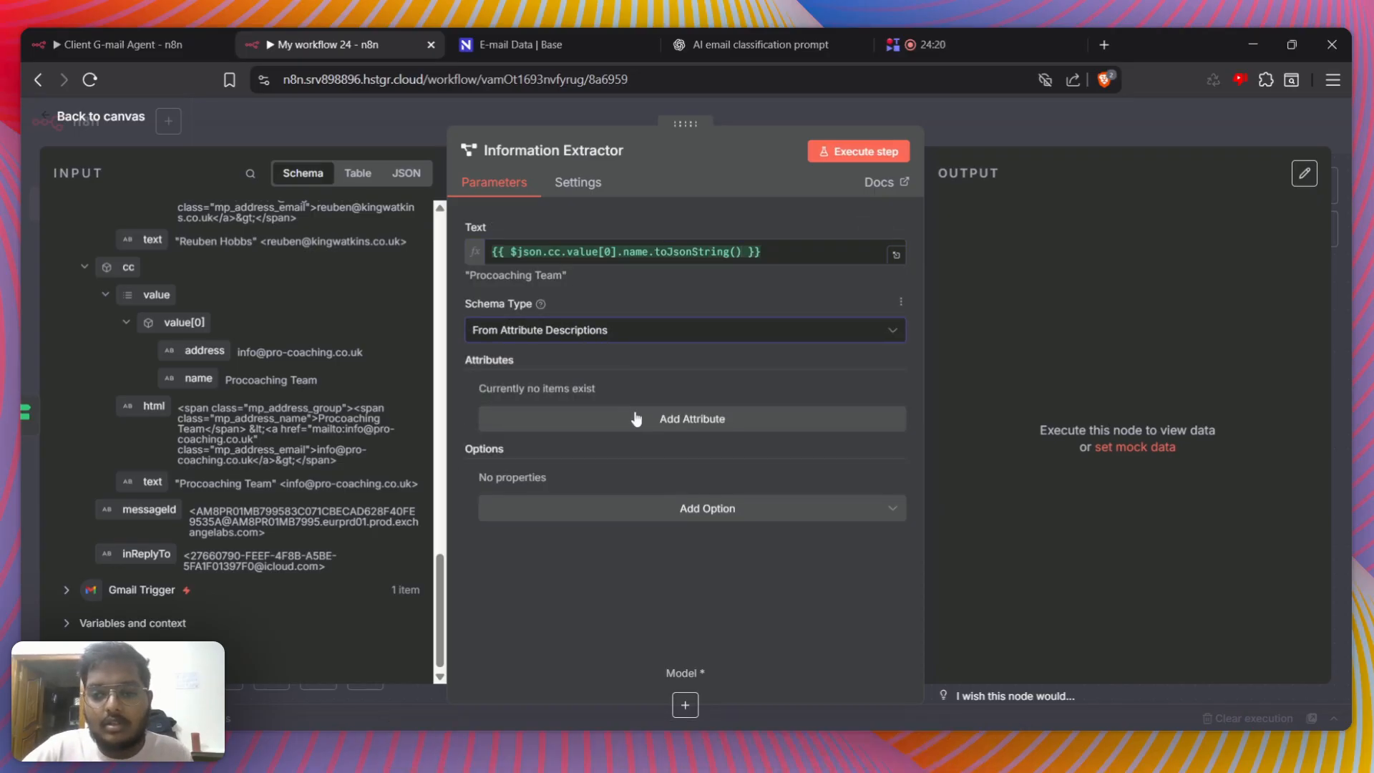
left_click(636, 418)
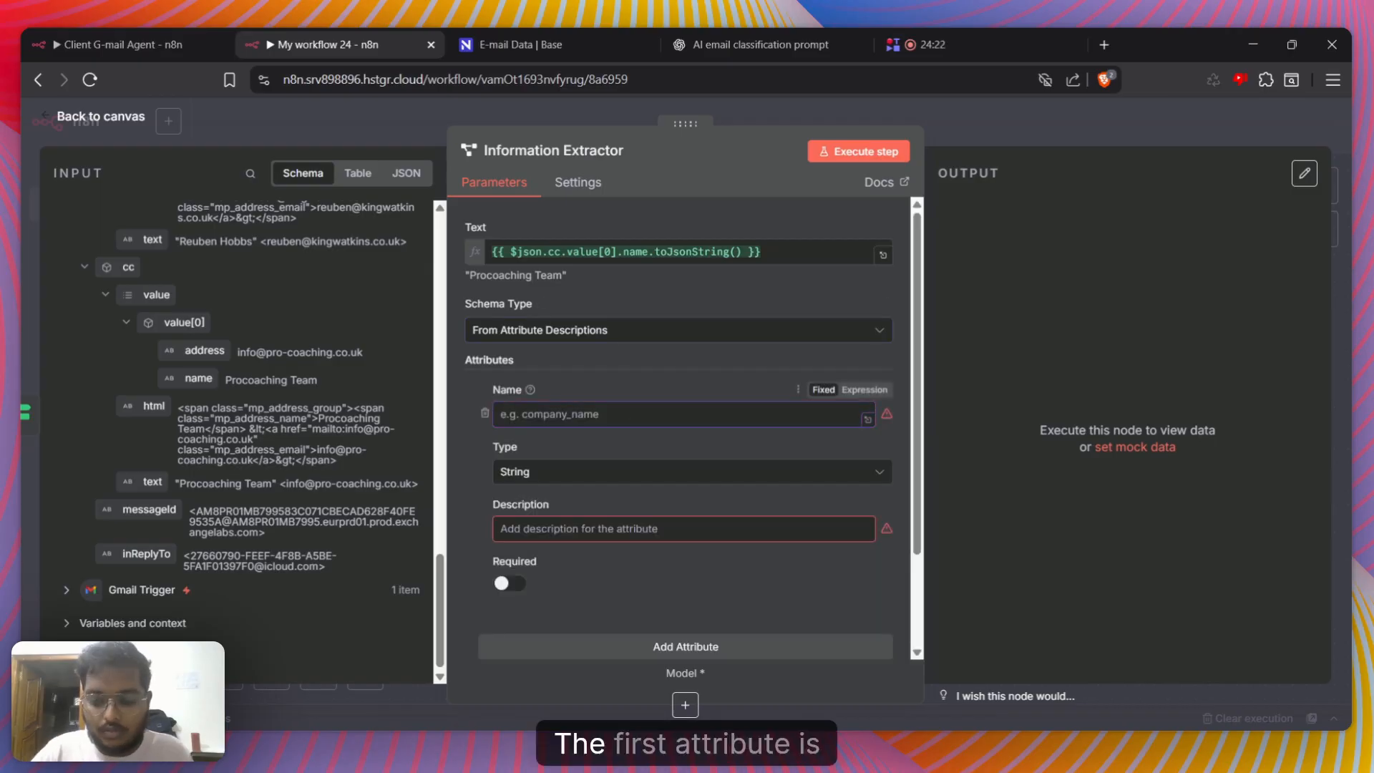
type("sender")
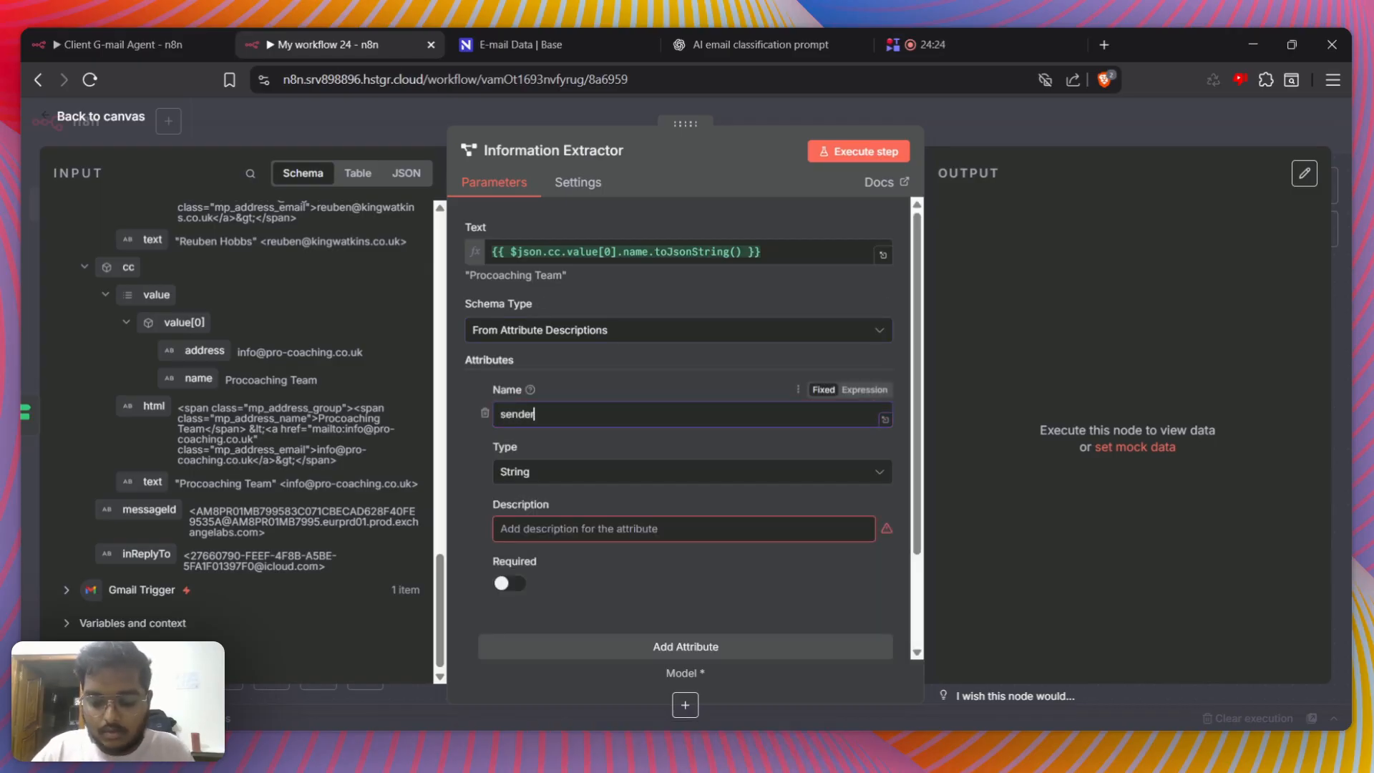
type("Name")
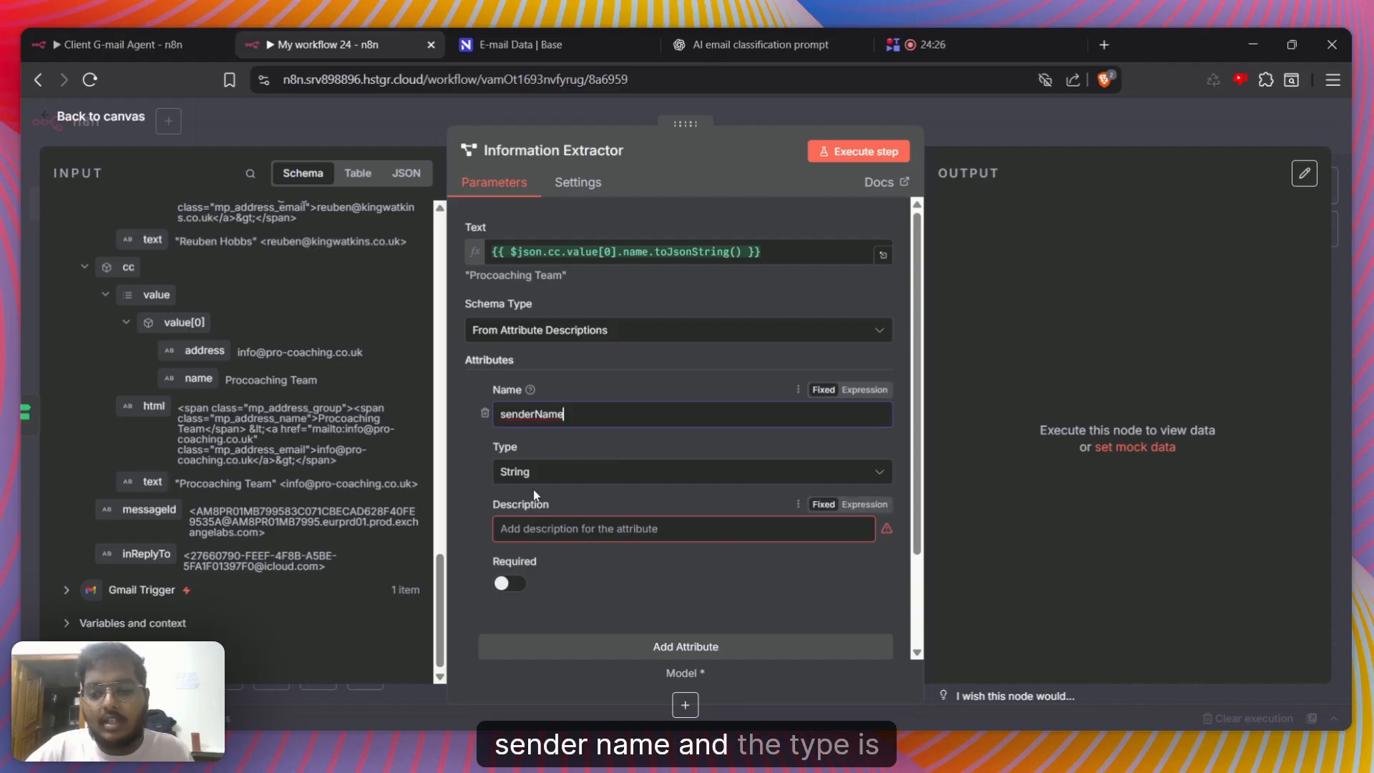
Describe the senderName attribute as "Extract the name of the sender if the name is not available just send an empty string"
left_click(501, 529)
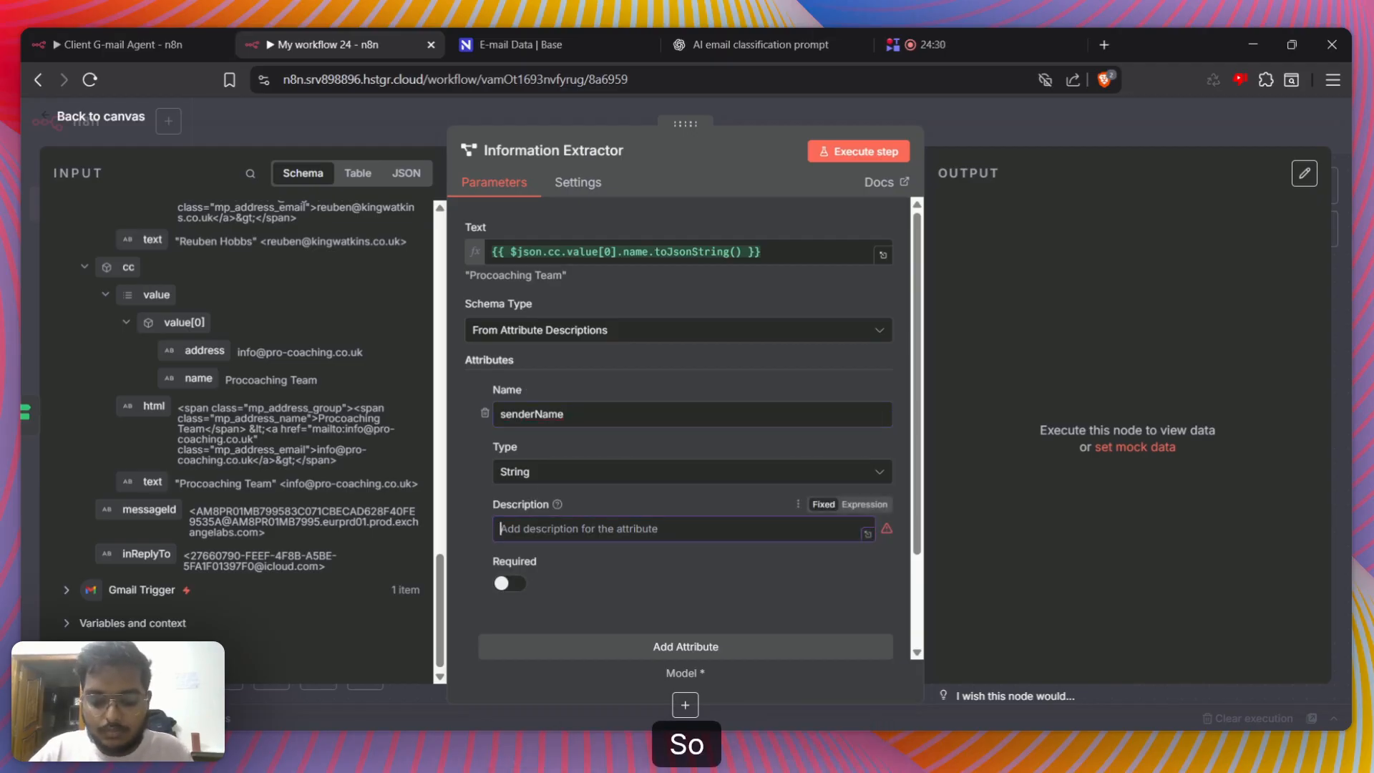
type("Extract ")
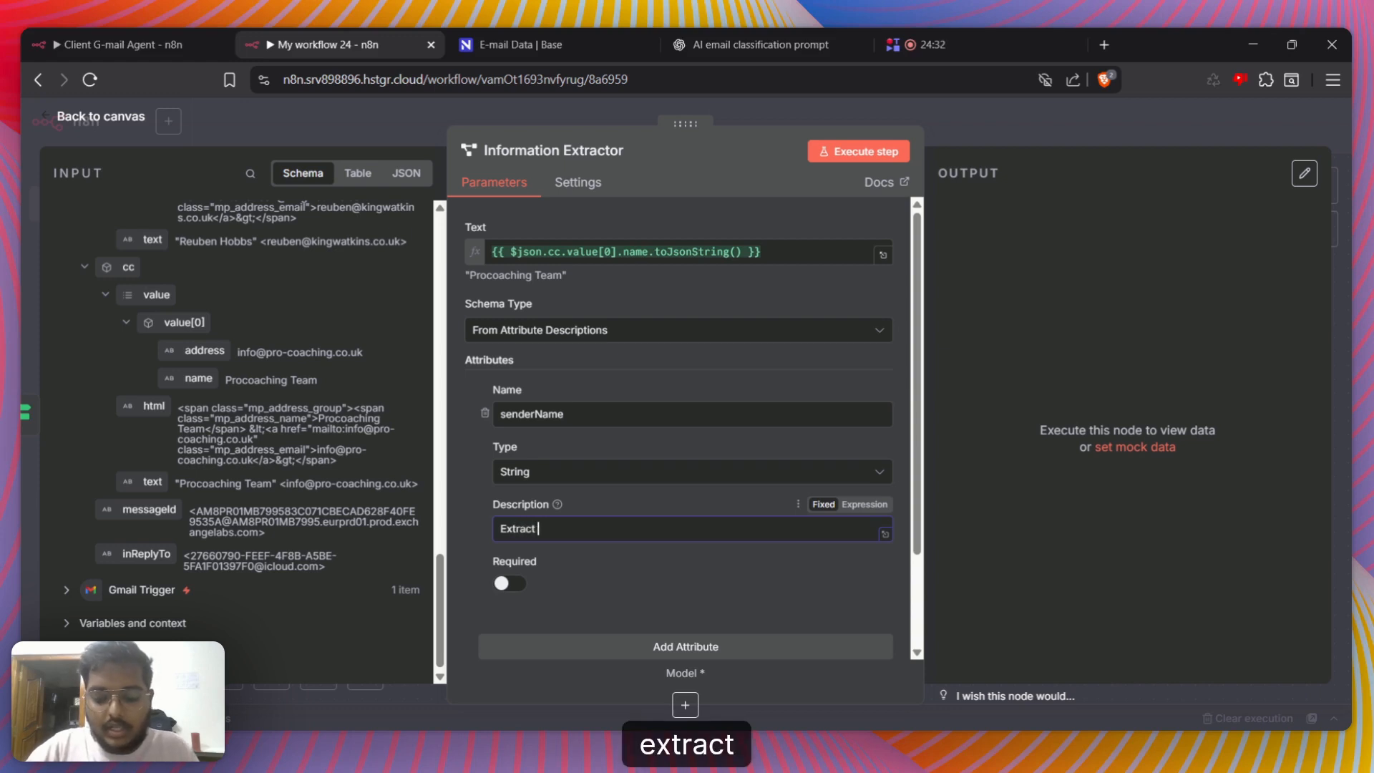
type("the name of the")
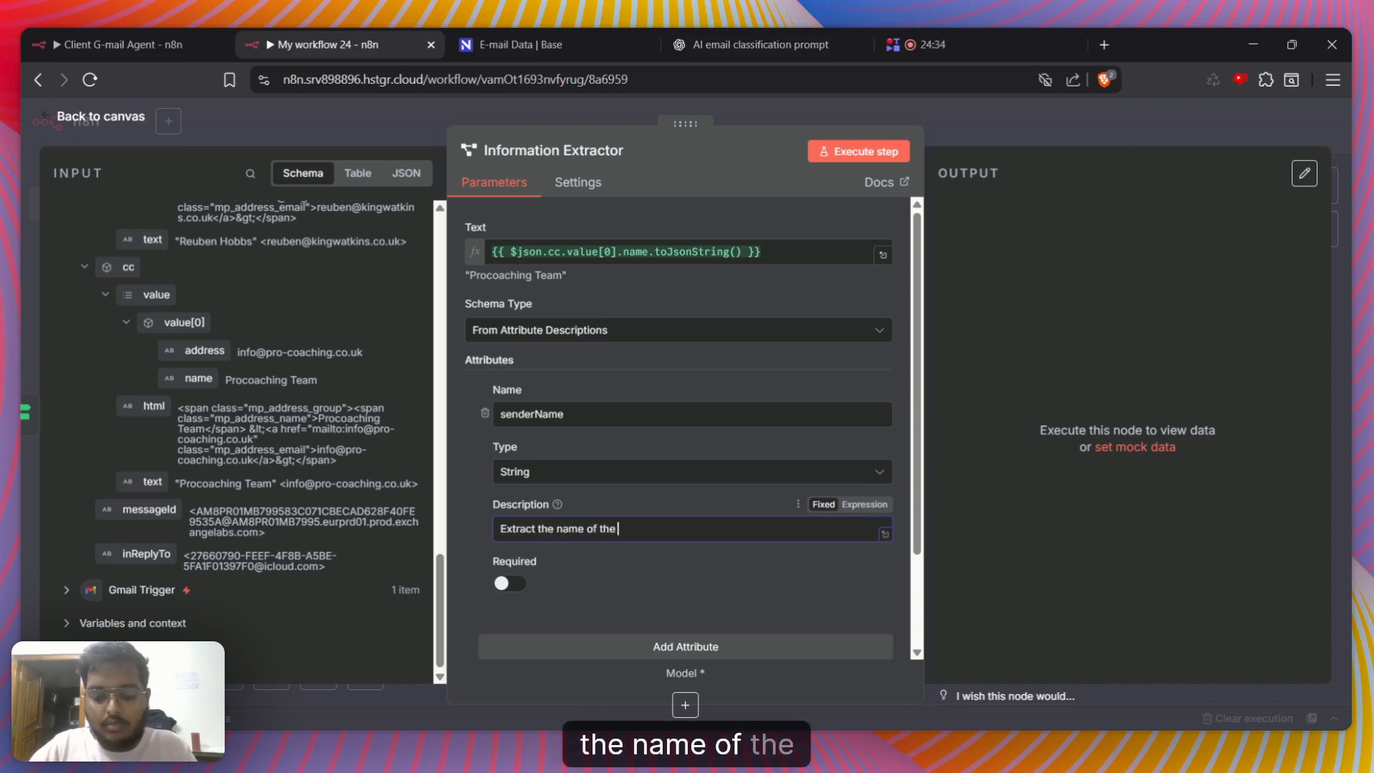
type(" sender if ")
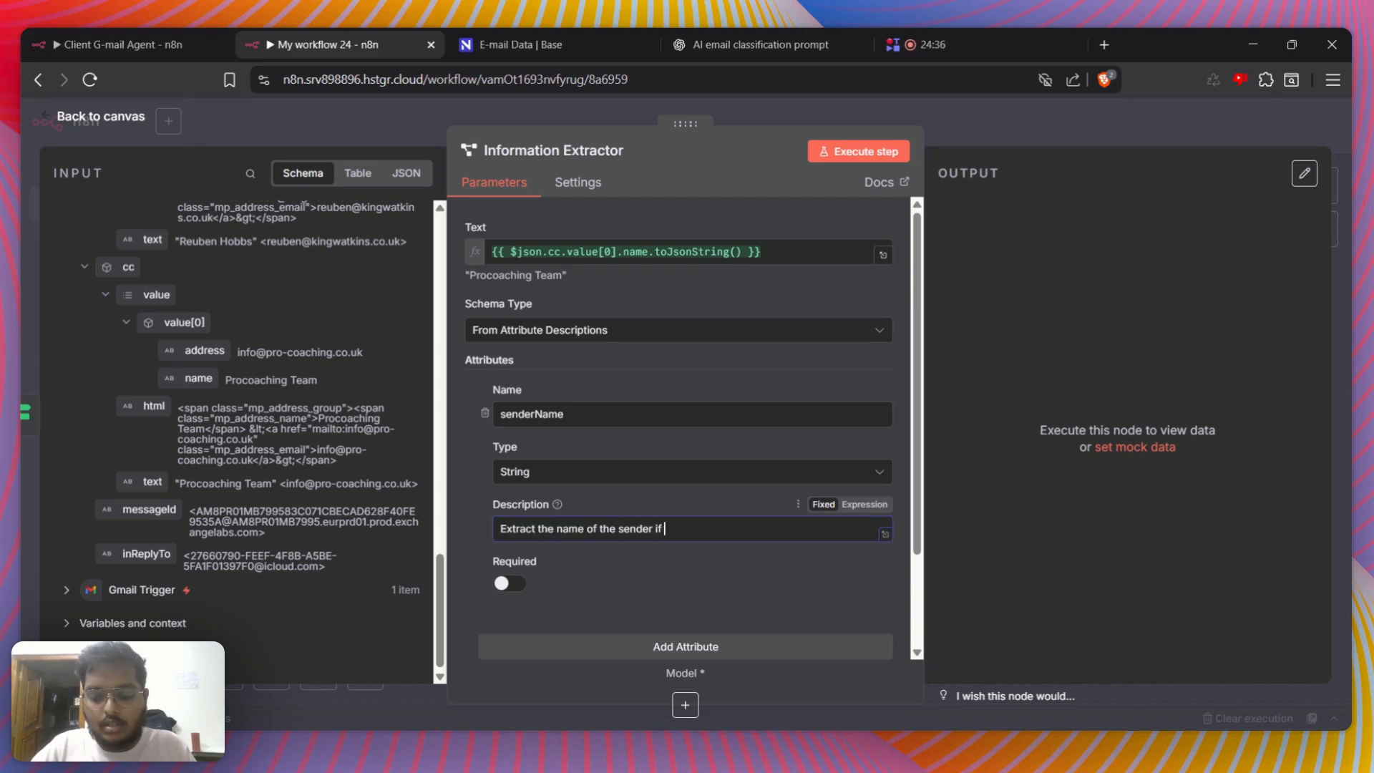
type("the name is")
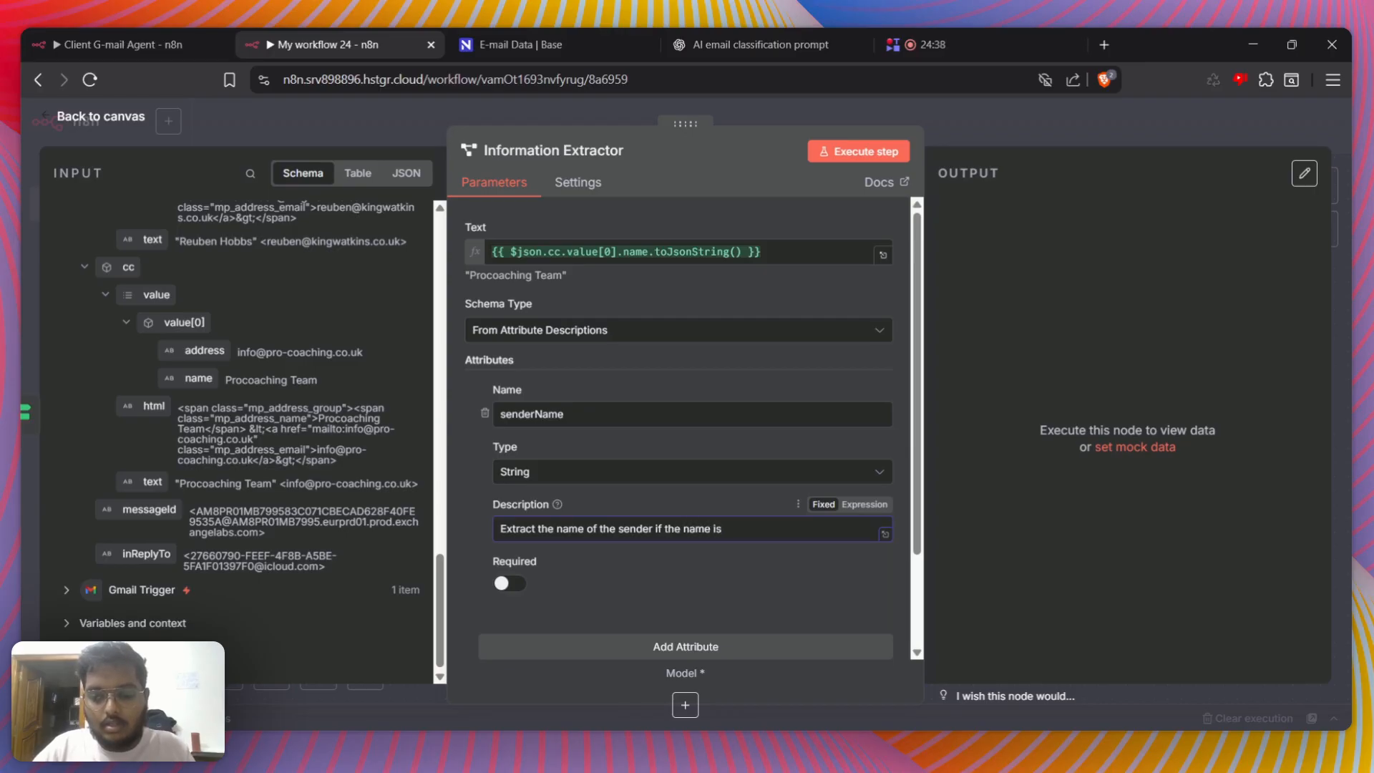
type(" not ava")
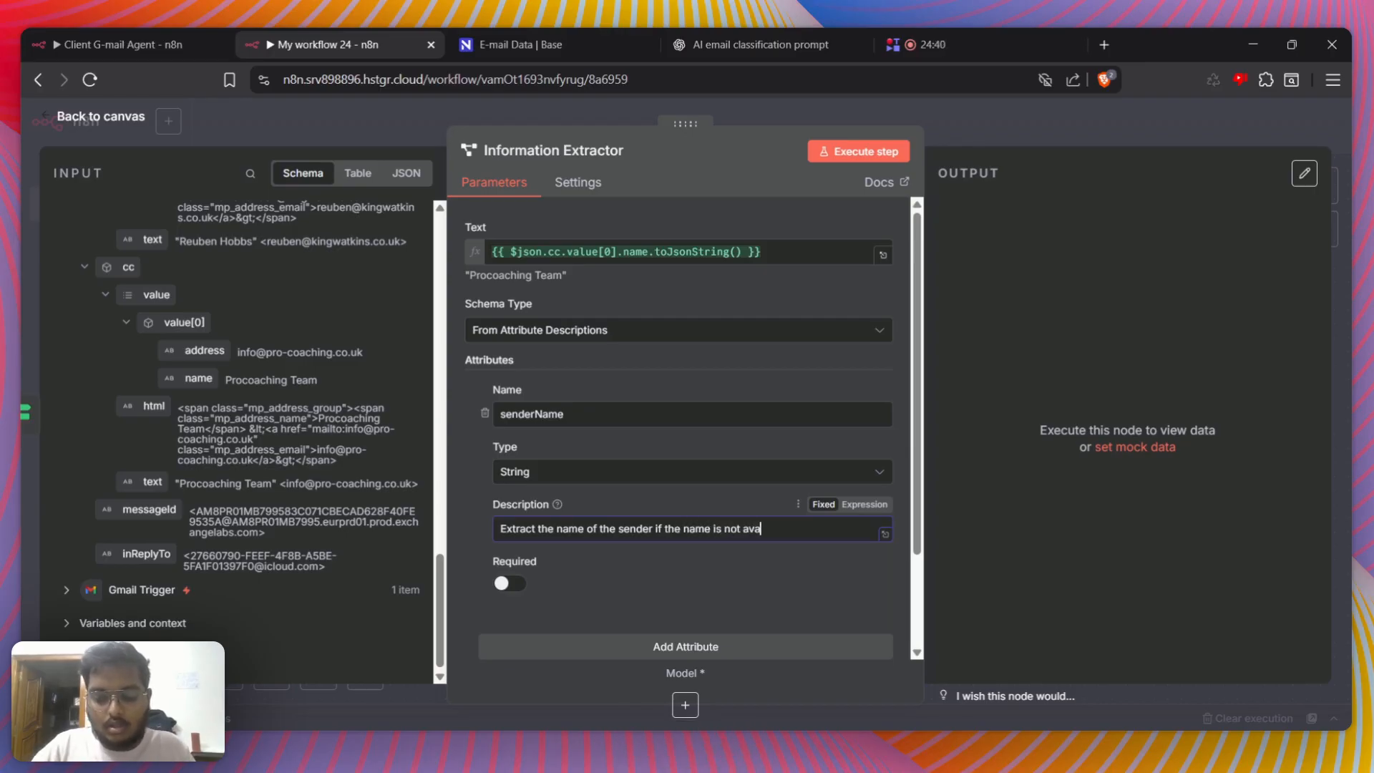
type("ilable just")
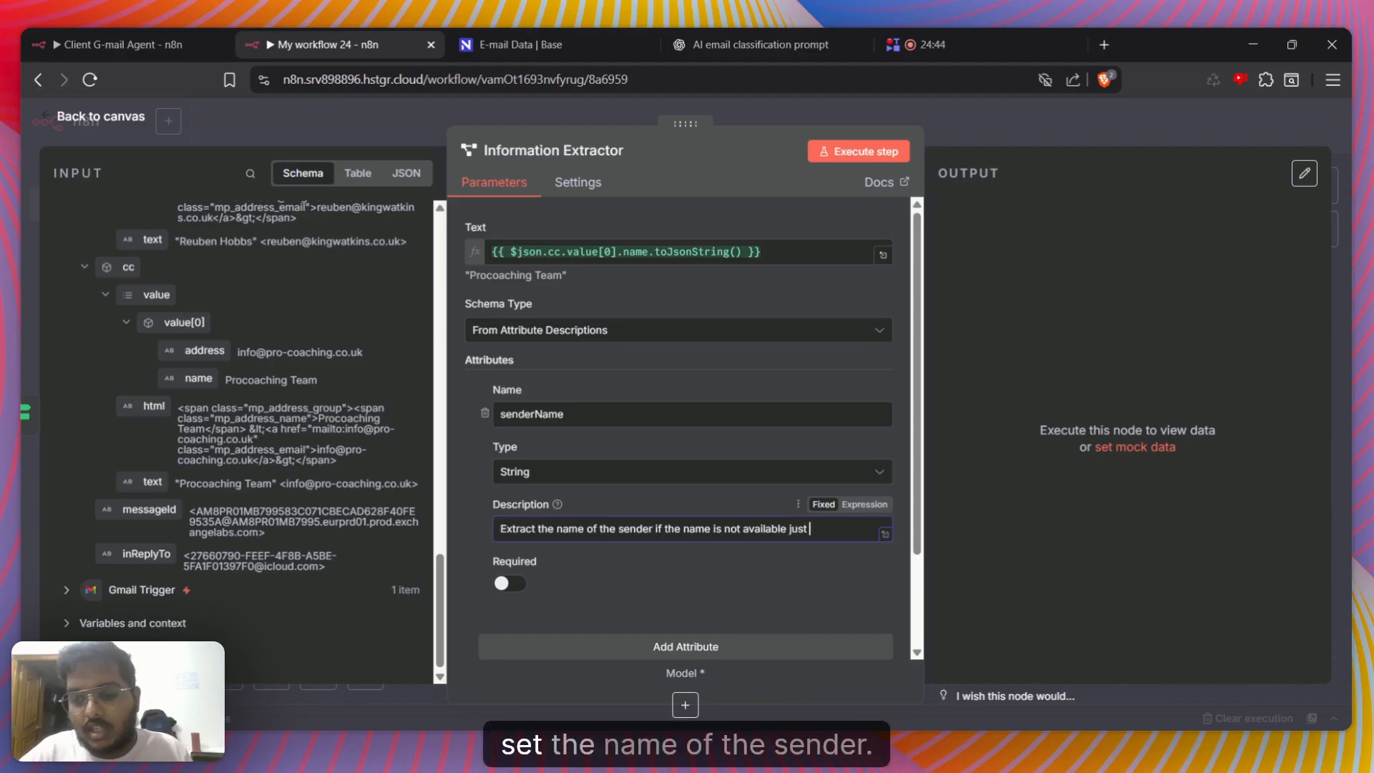
left_click_drag(557, 528, 820, 521)
left_click(821, 528)
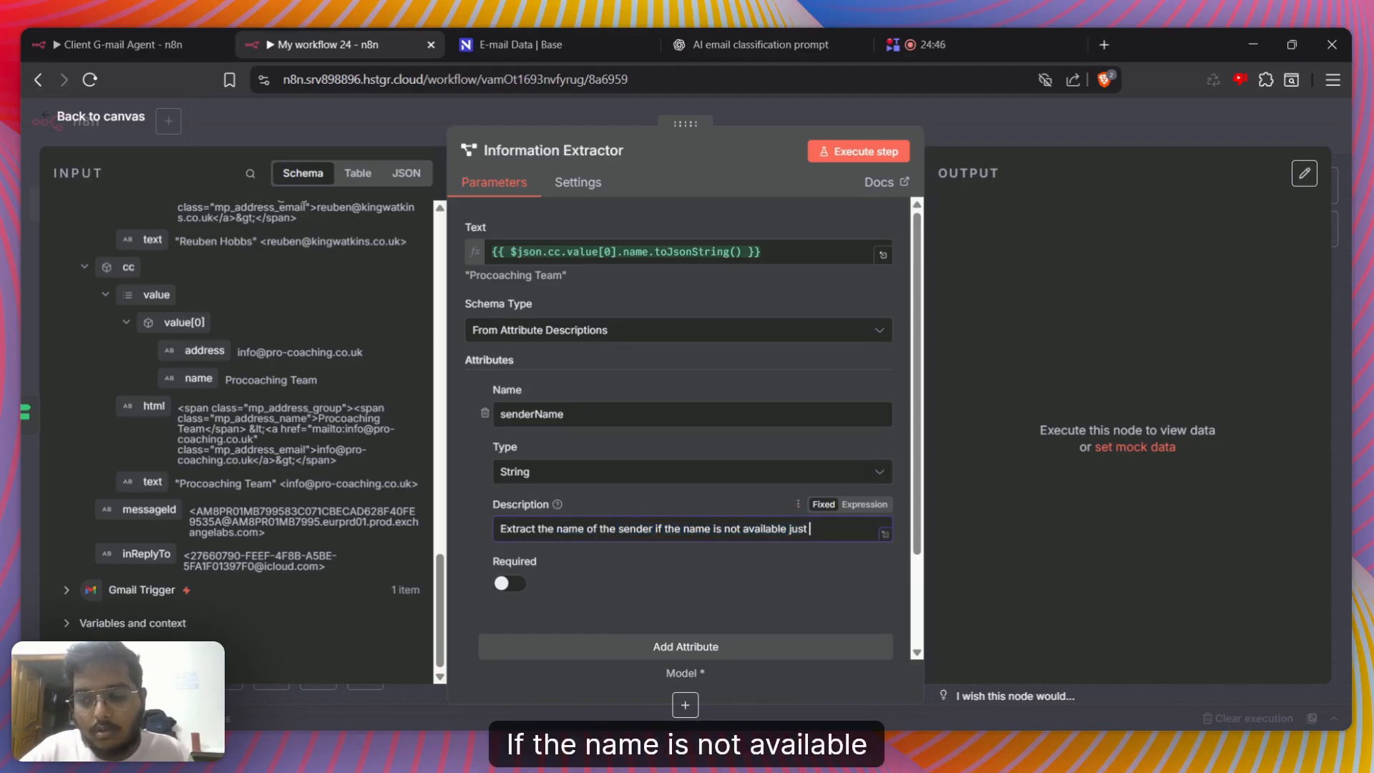
type("send a")
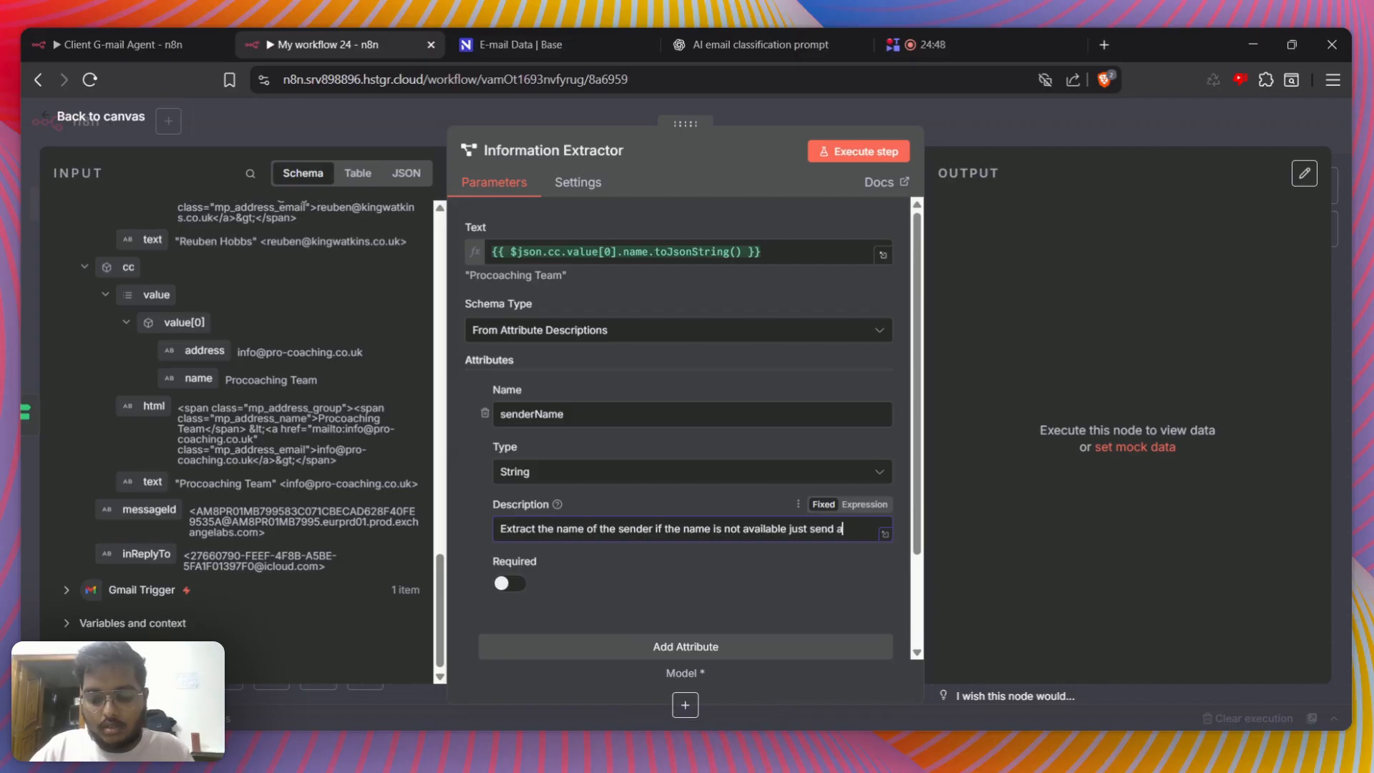
type("n empty stri")
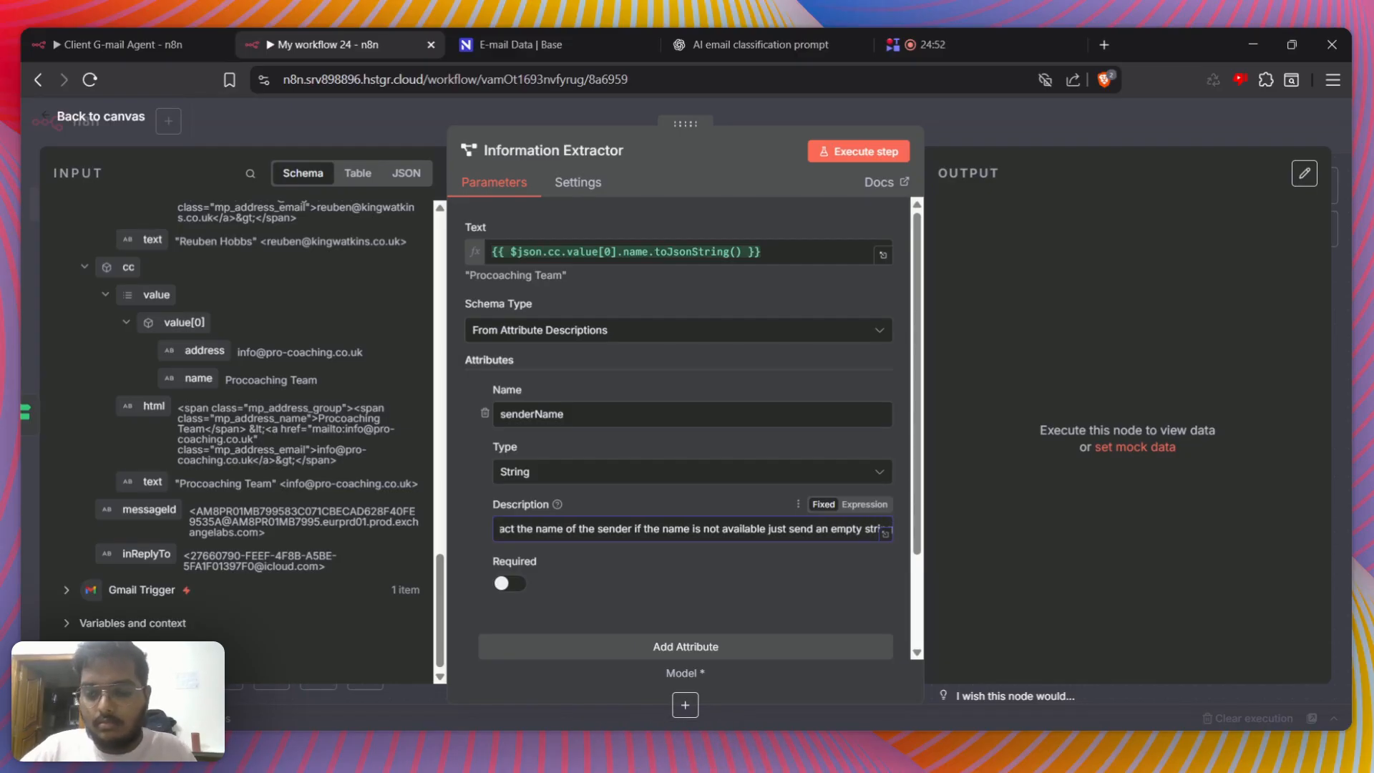
type("ng")
Add the System Prompt Template option with its default text to the Information Extractor and return to the canvas
scroll(737, 662, "down", 2)
scroll(698, 627, "down", 1)
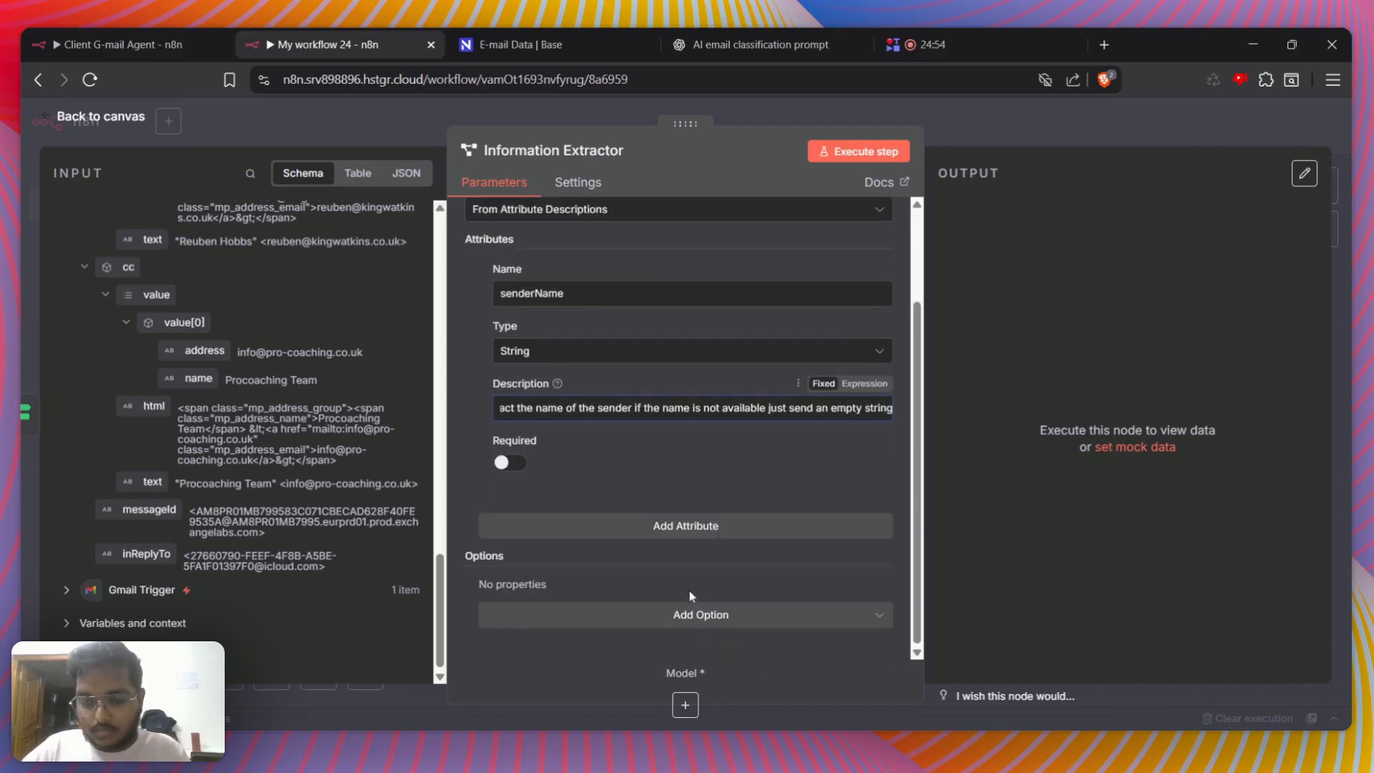
left_click(686, 615)
left_click(630, 657)
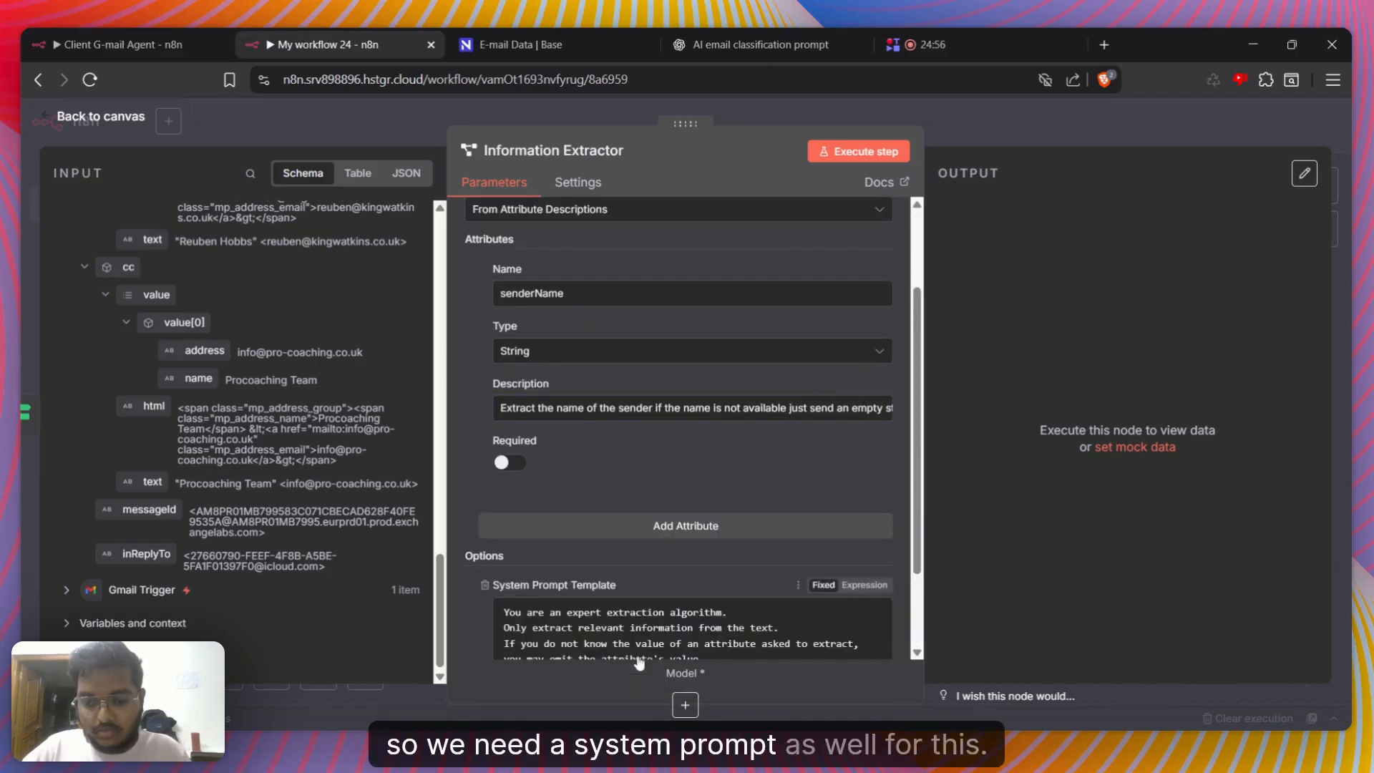
scroll(640, 658, "down", 2)
scroll(623, 604, "up", 1)
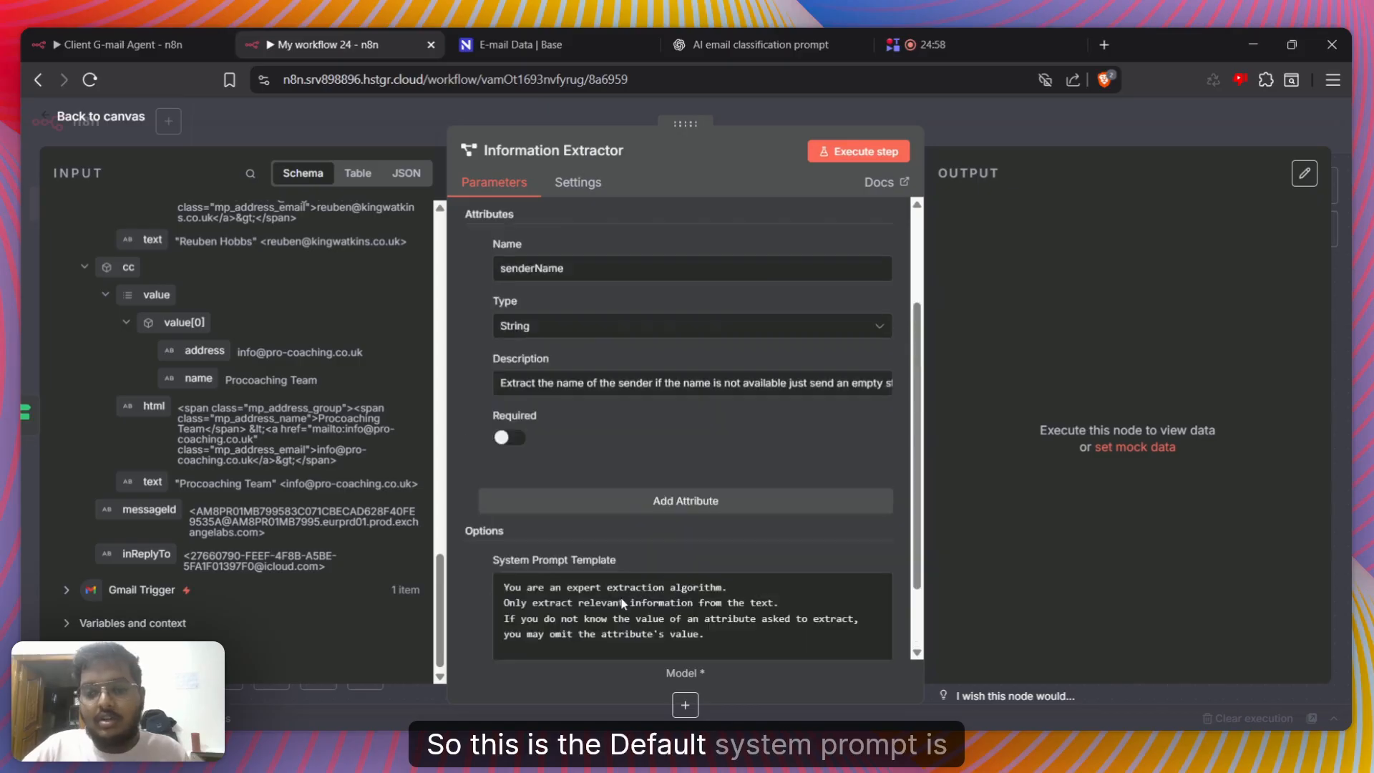
scroll(622, 604, "up", 2)
left_click(975, 134)
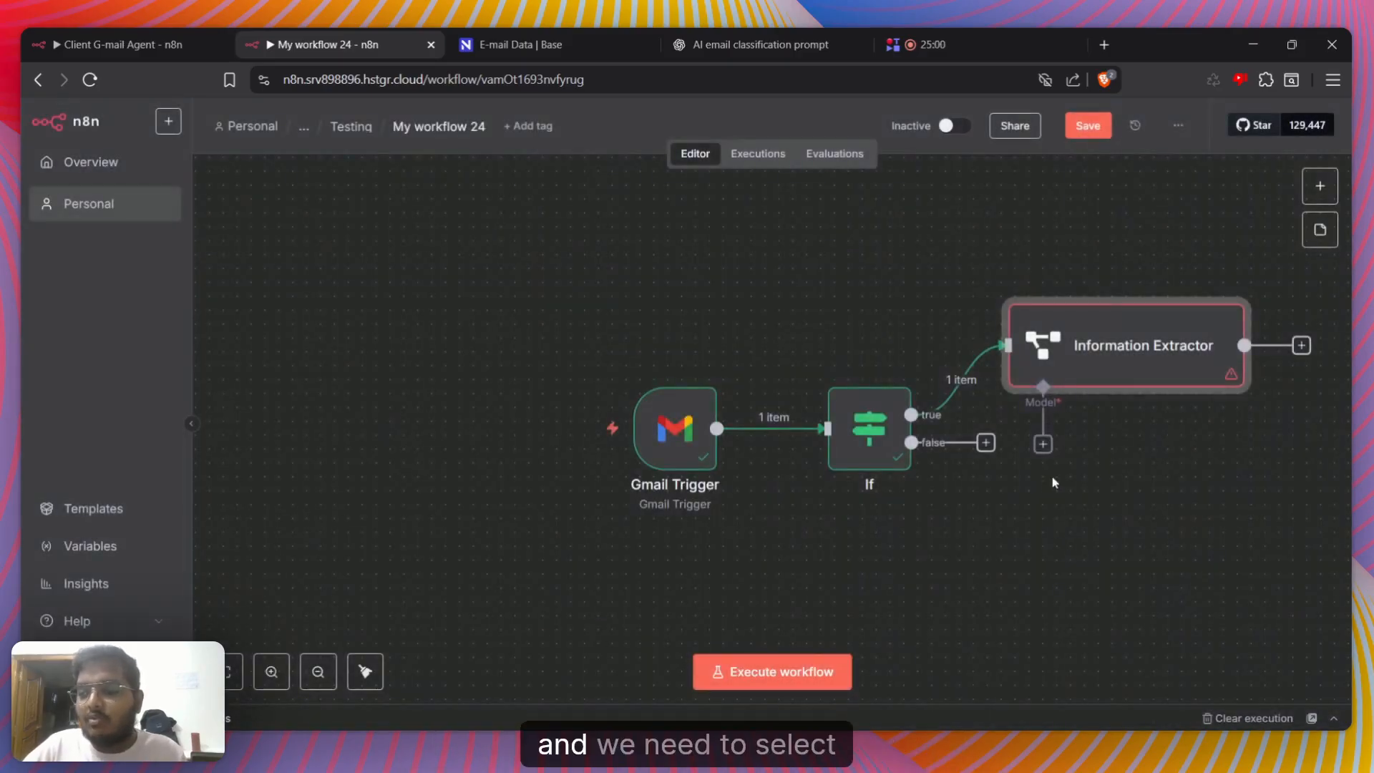
Attach a Google Gemini Chat Model to the Information Extractor, keeping the preselected credential and default settings
left_click(1043, 444)
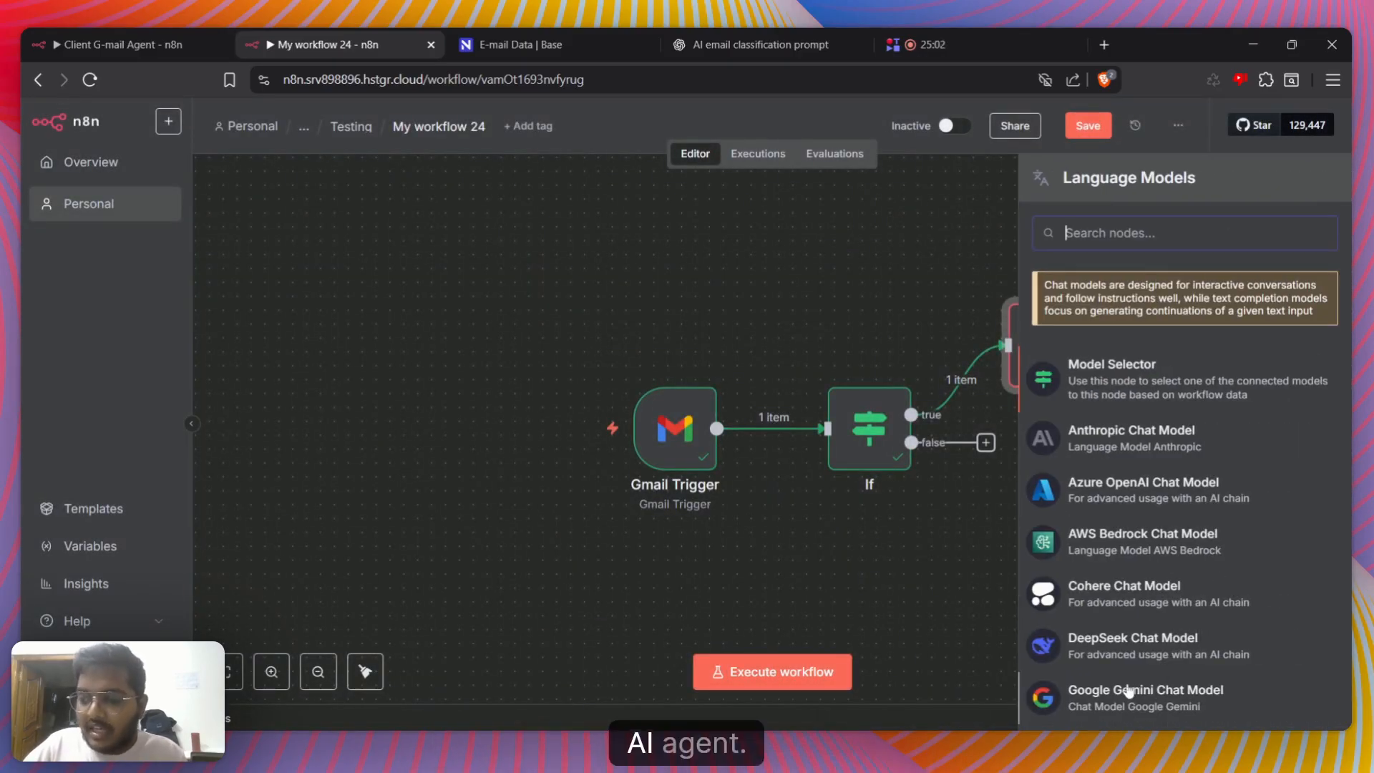
left_click(1129, 691)
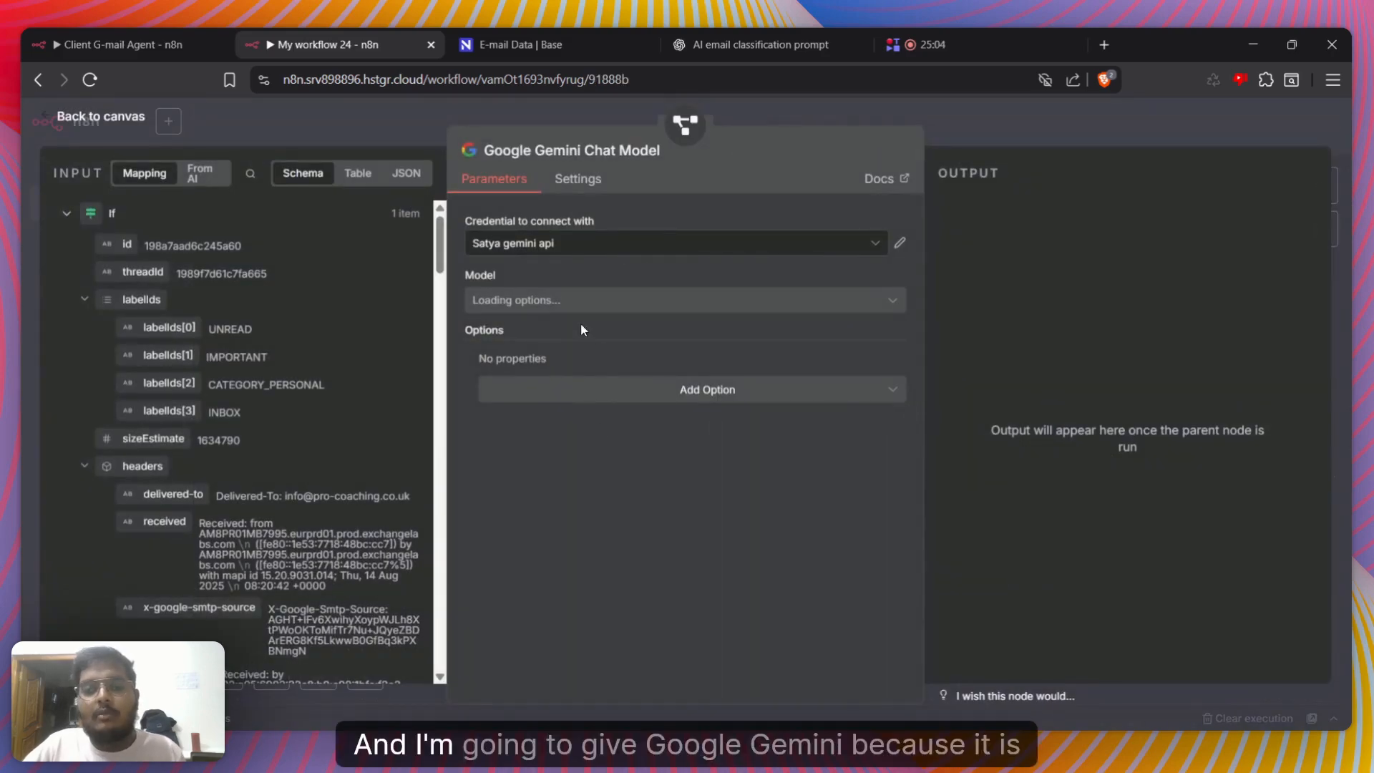
left_click(1127, 138)
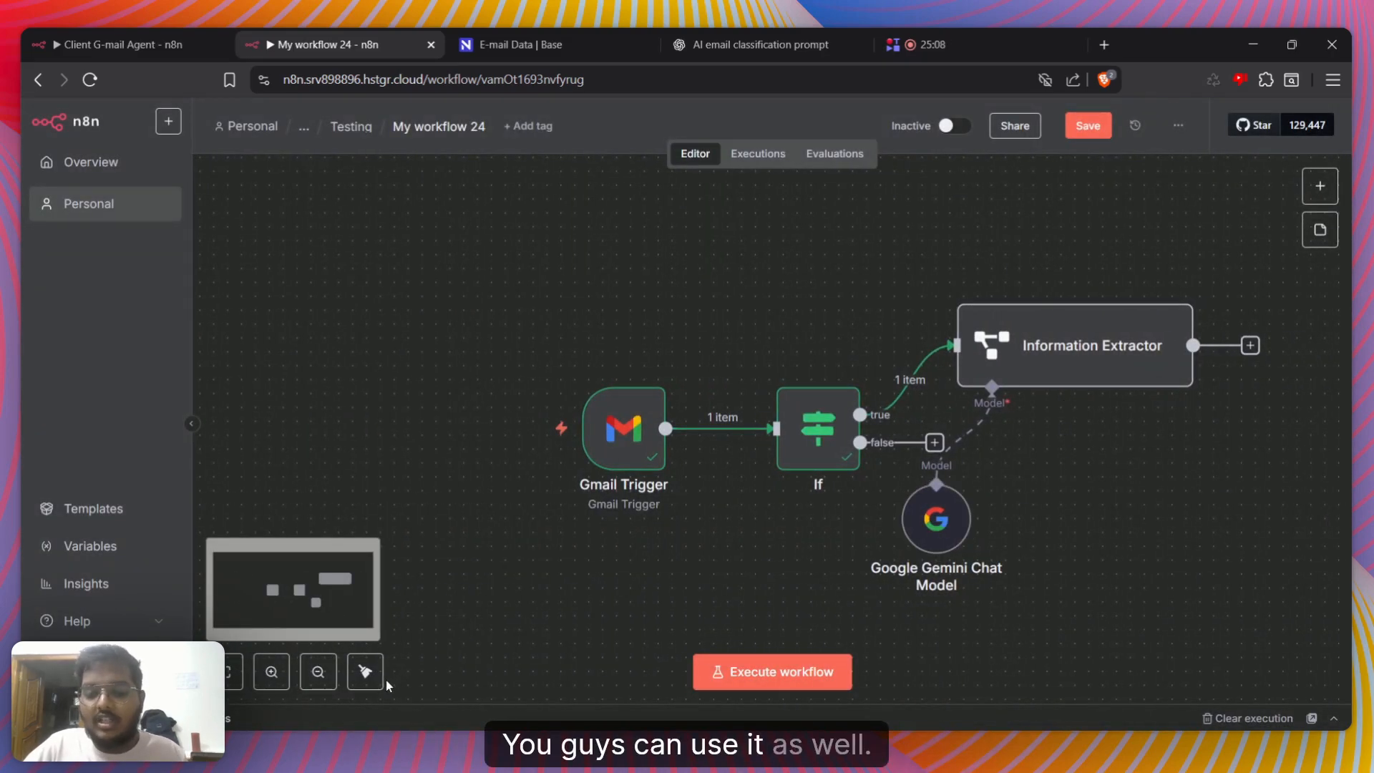
Look over the nodes at the start of the Client G-mail Agent workflow and return to My workflow 24
left_click(52, 32)
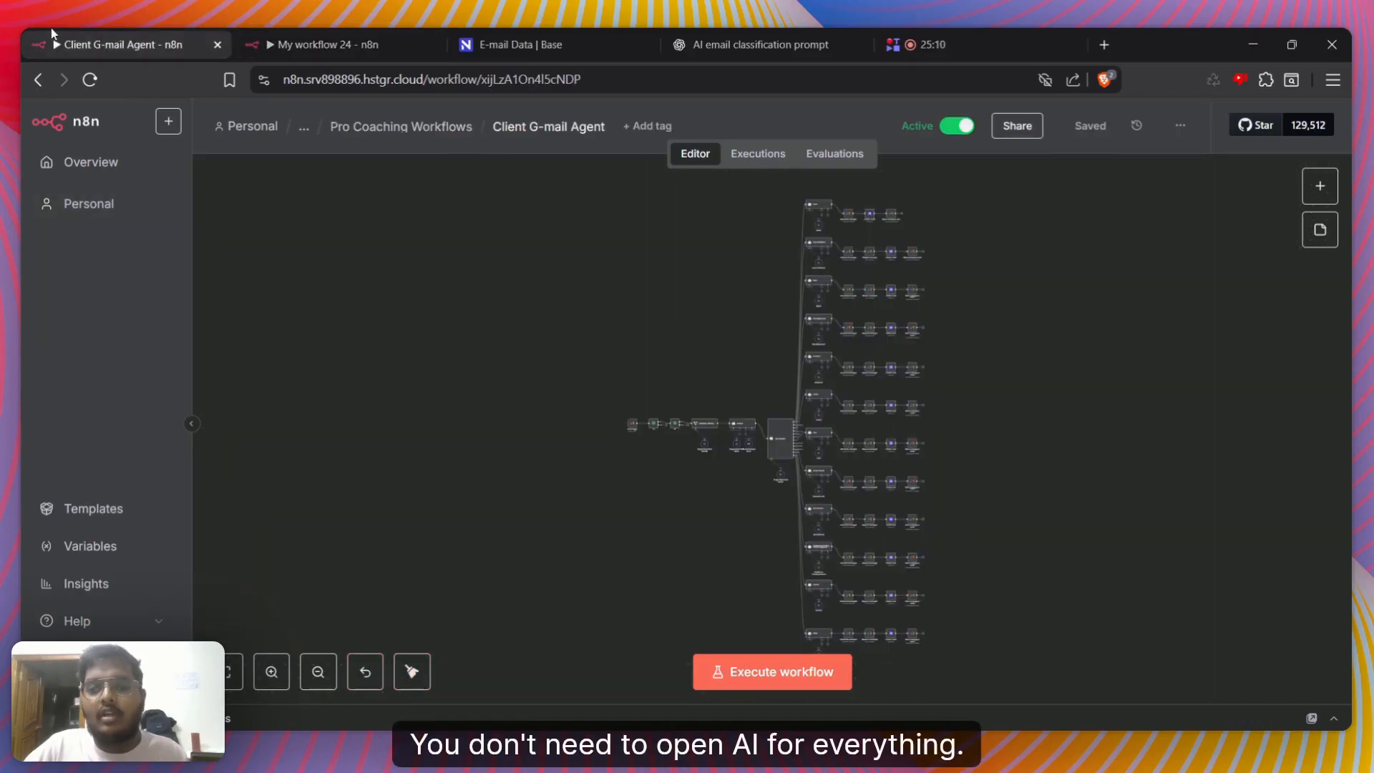
scroll(718, 336, "up", 5)
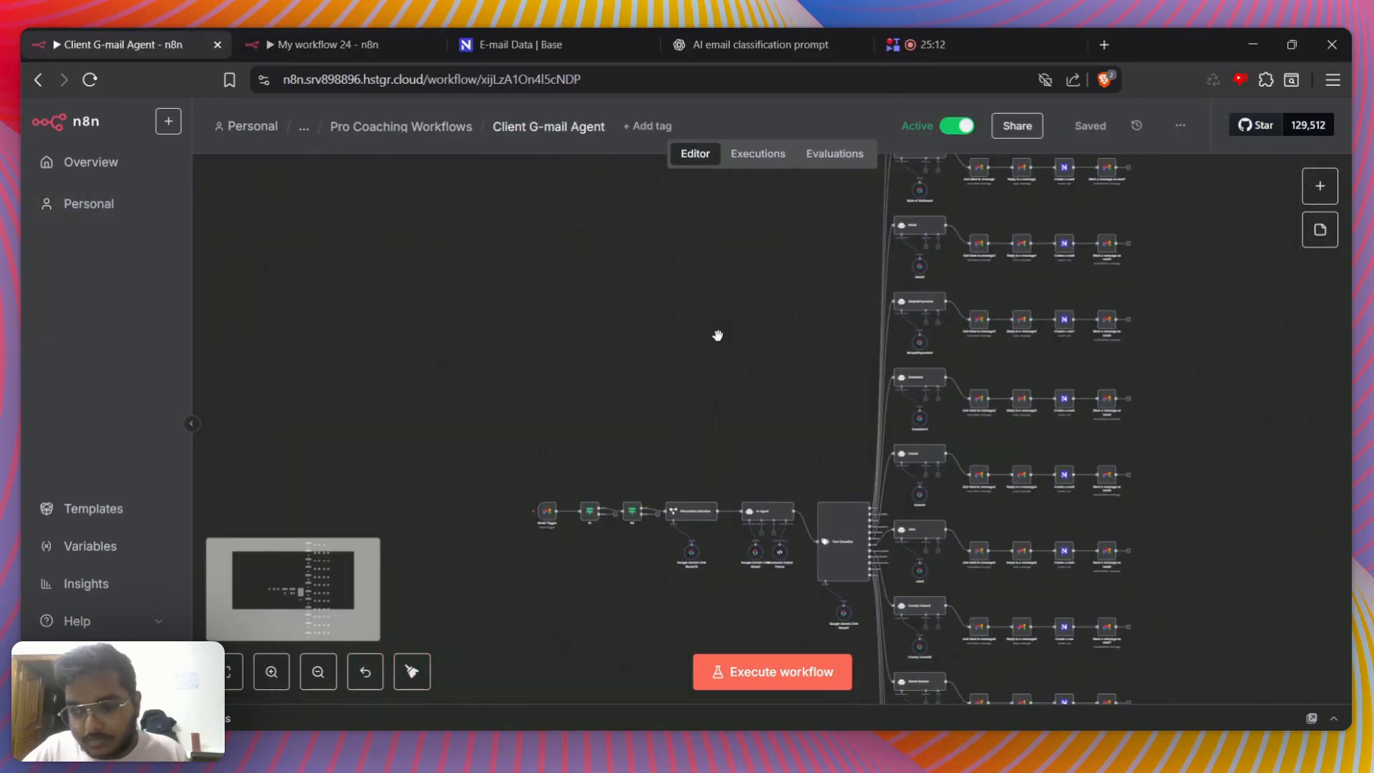
left_click_drag(749, 353, 669, 312)
left_click(356, 35)
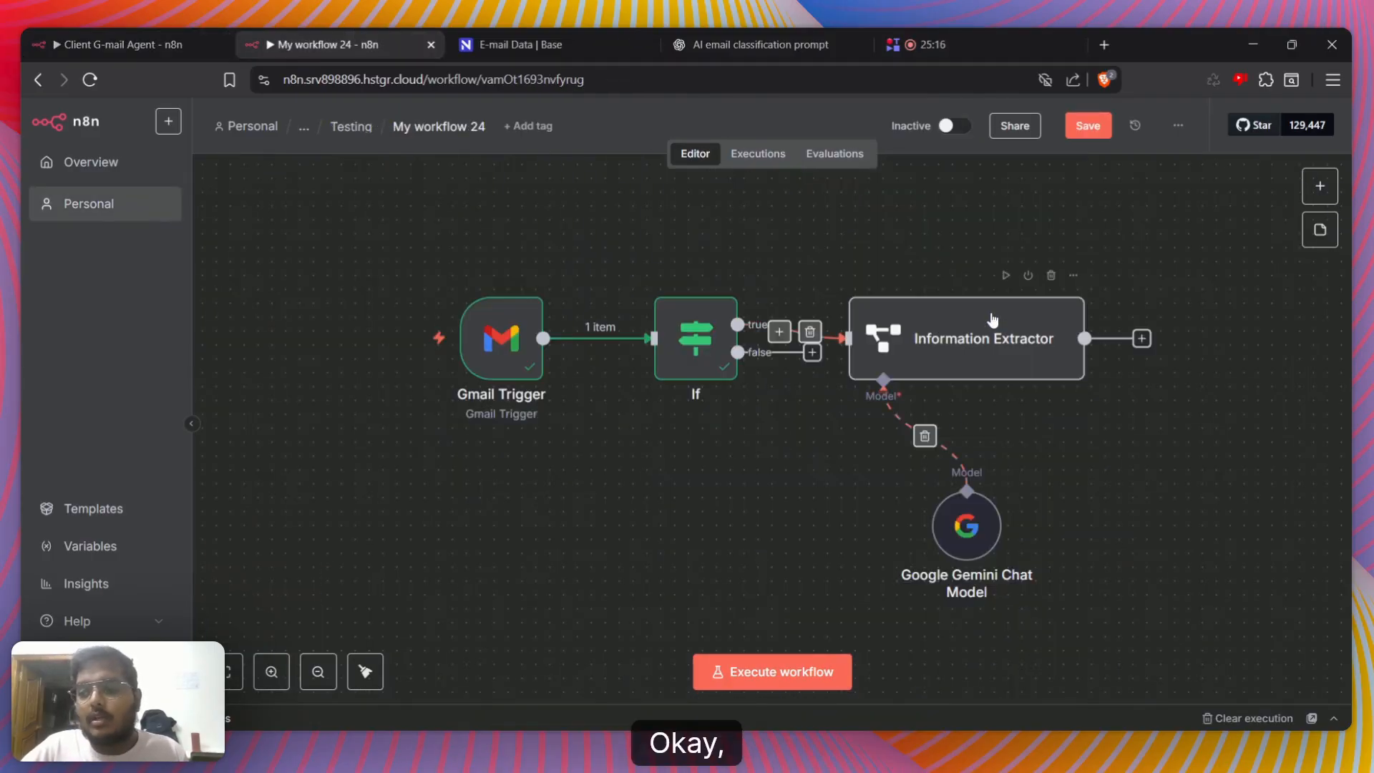
Execute the Information Extractor node and save the workflow
left_click(1005, 276)
double_click(996, 358)
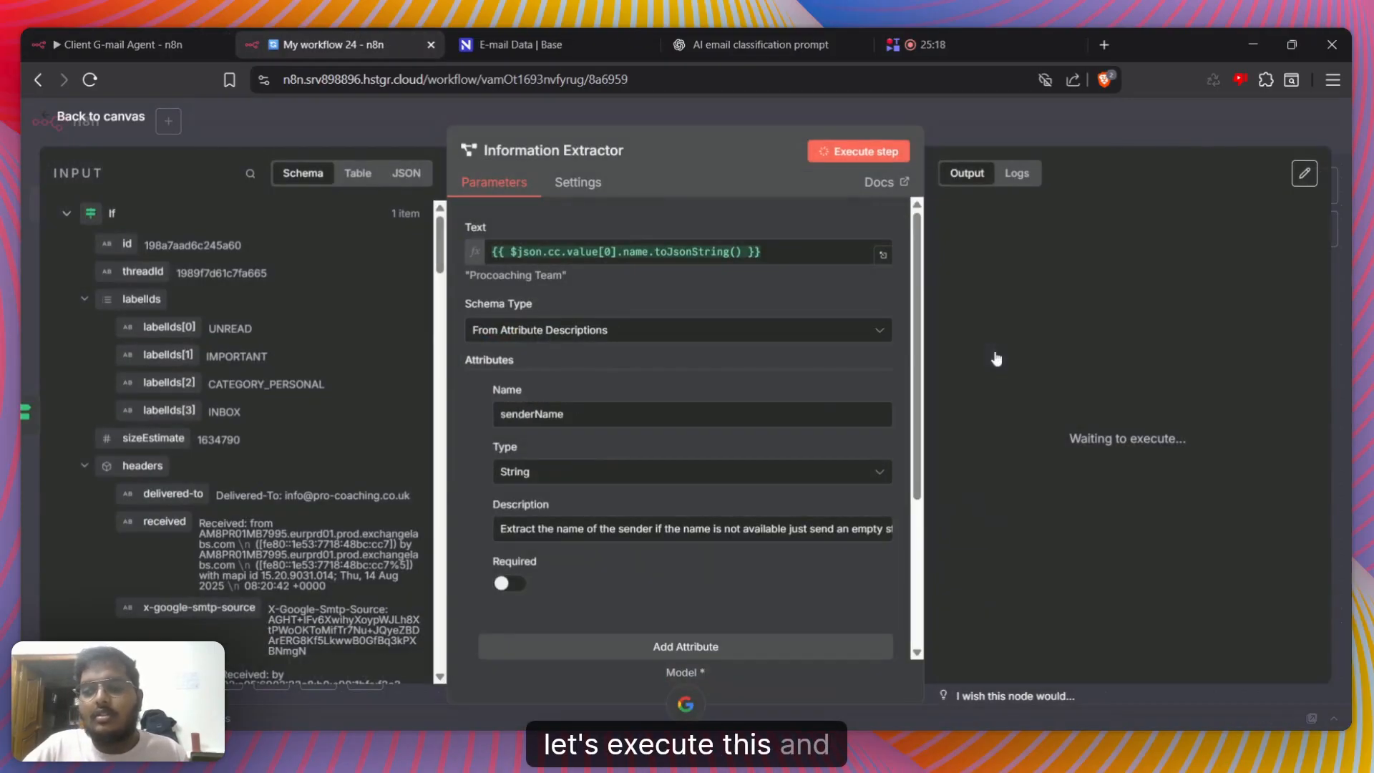
left_click(1048, 115)
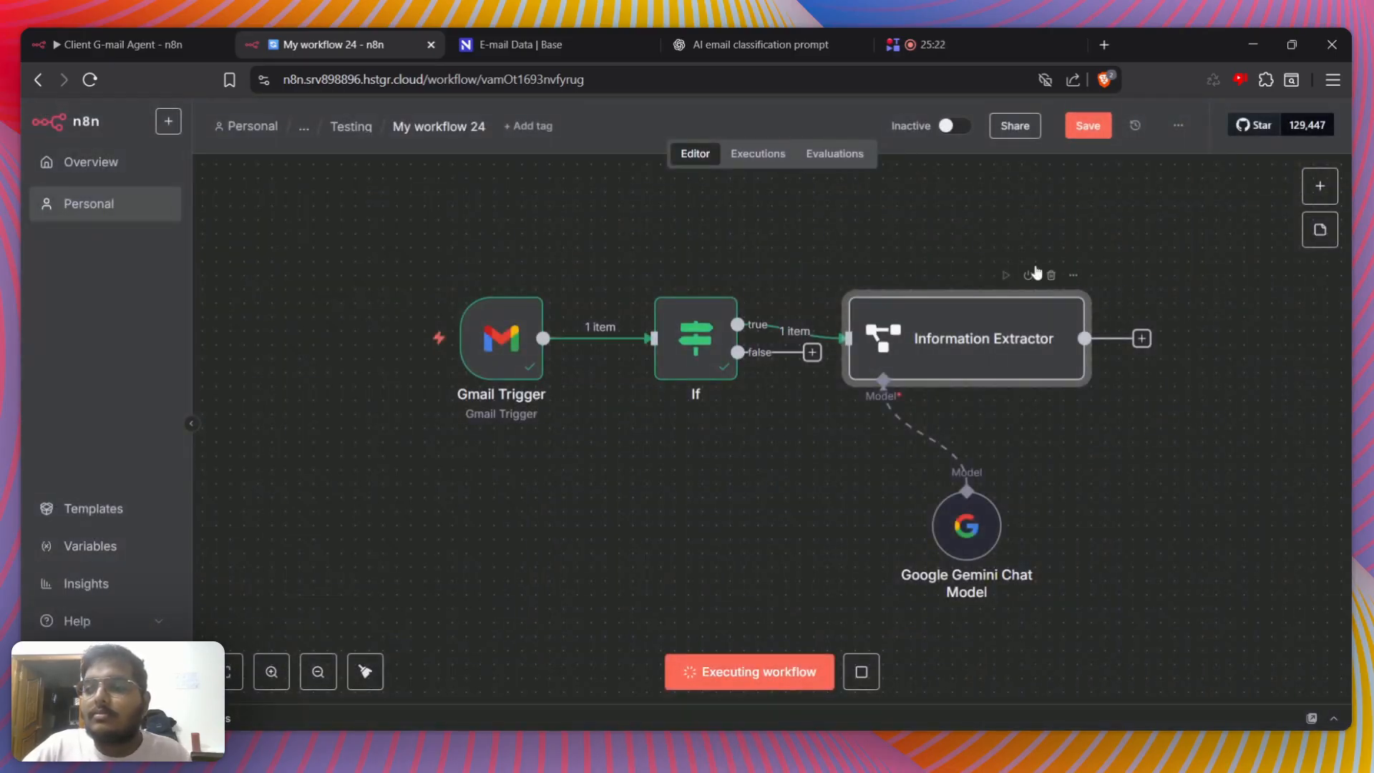
left_click(1085, 135)
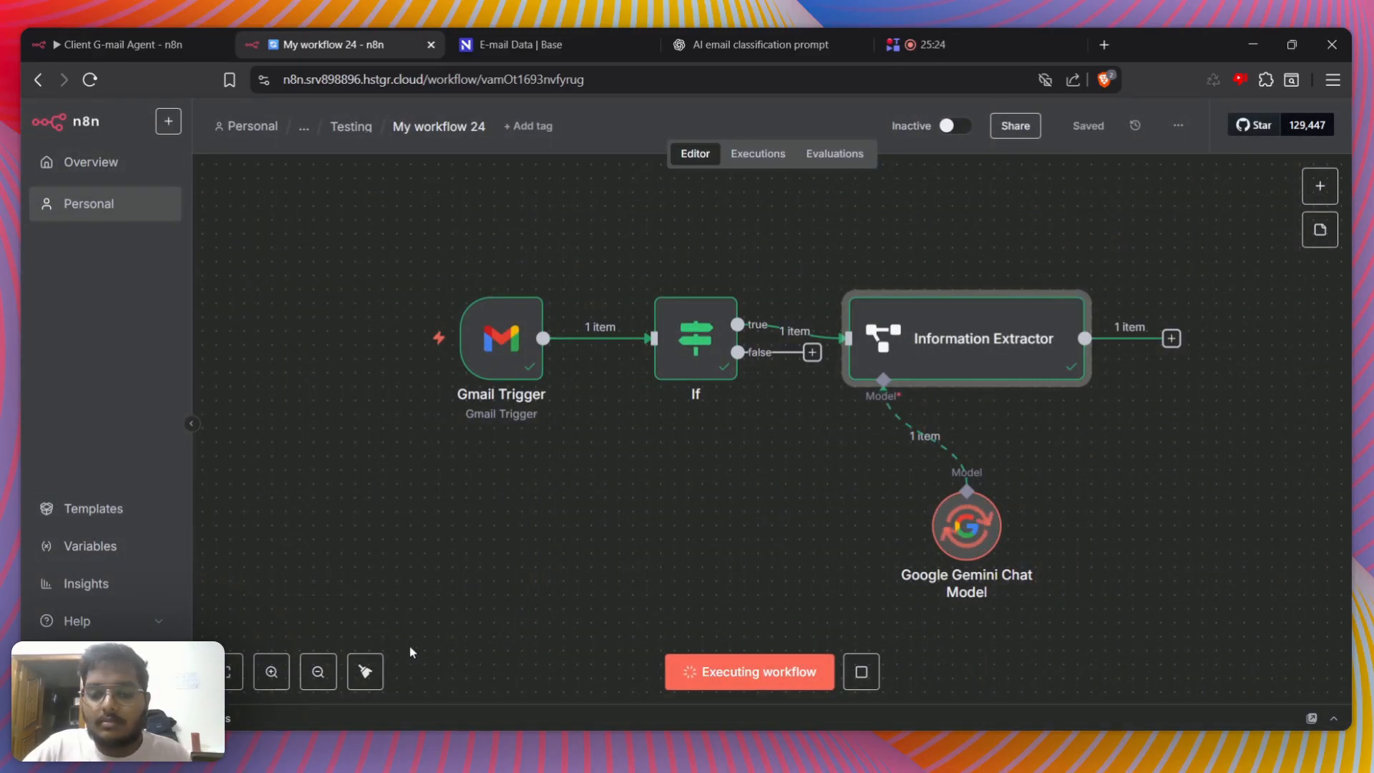
Compare the Information Extractor's senderName output with the resolved Text expression in the expanded editor
double_click(975, 350)
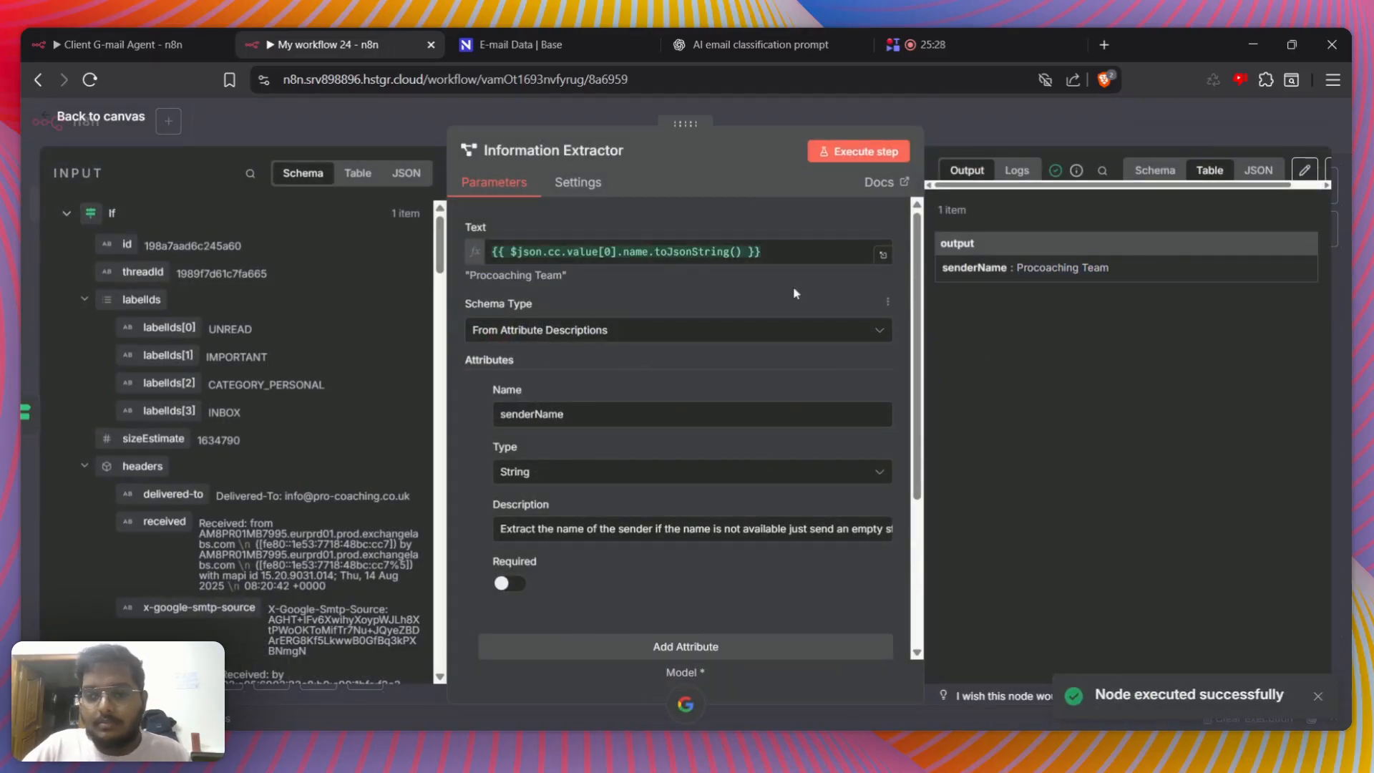
left_click(883, 257)
left_click_drag(871, 235, 989, 236)
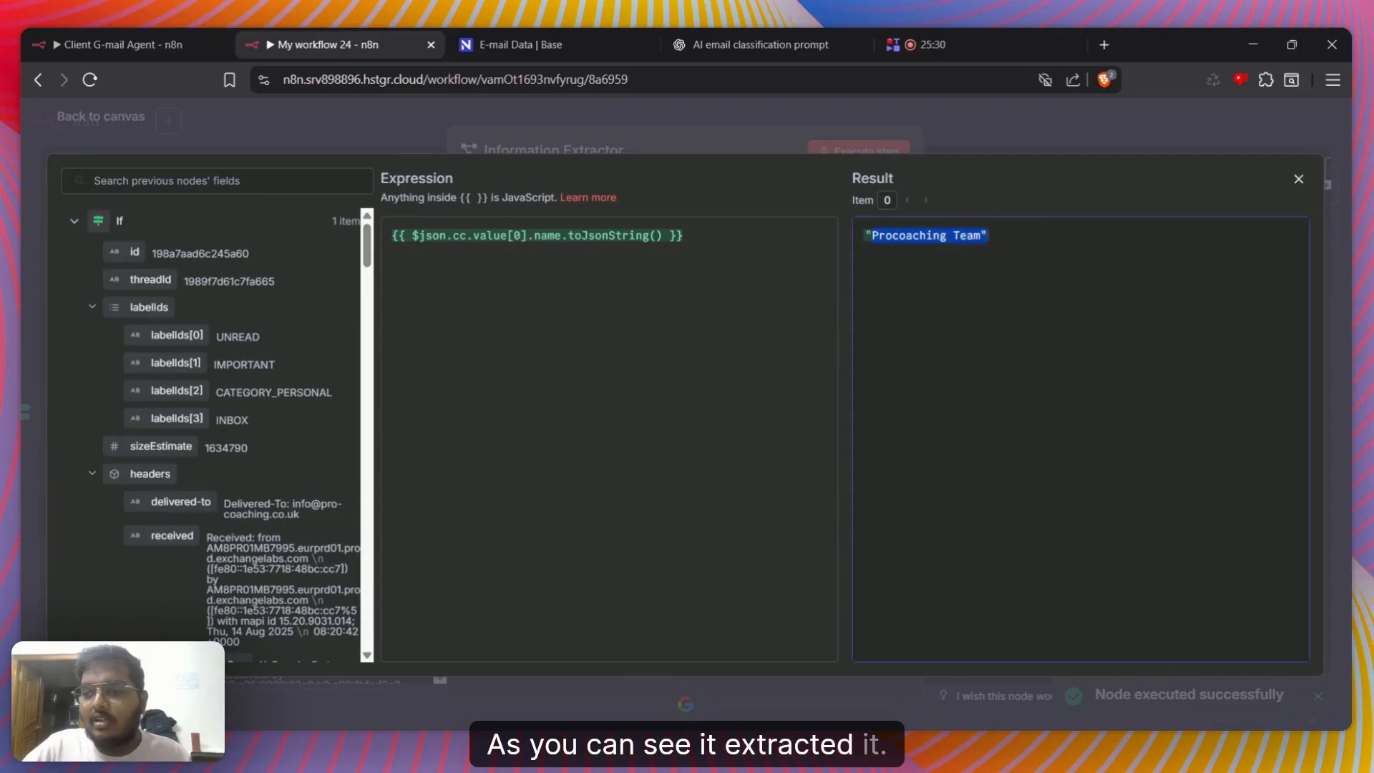
left_click(687, 131)
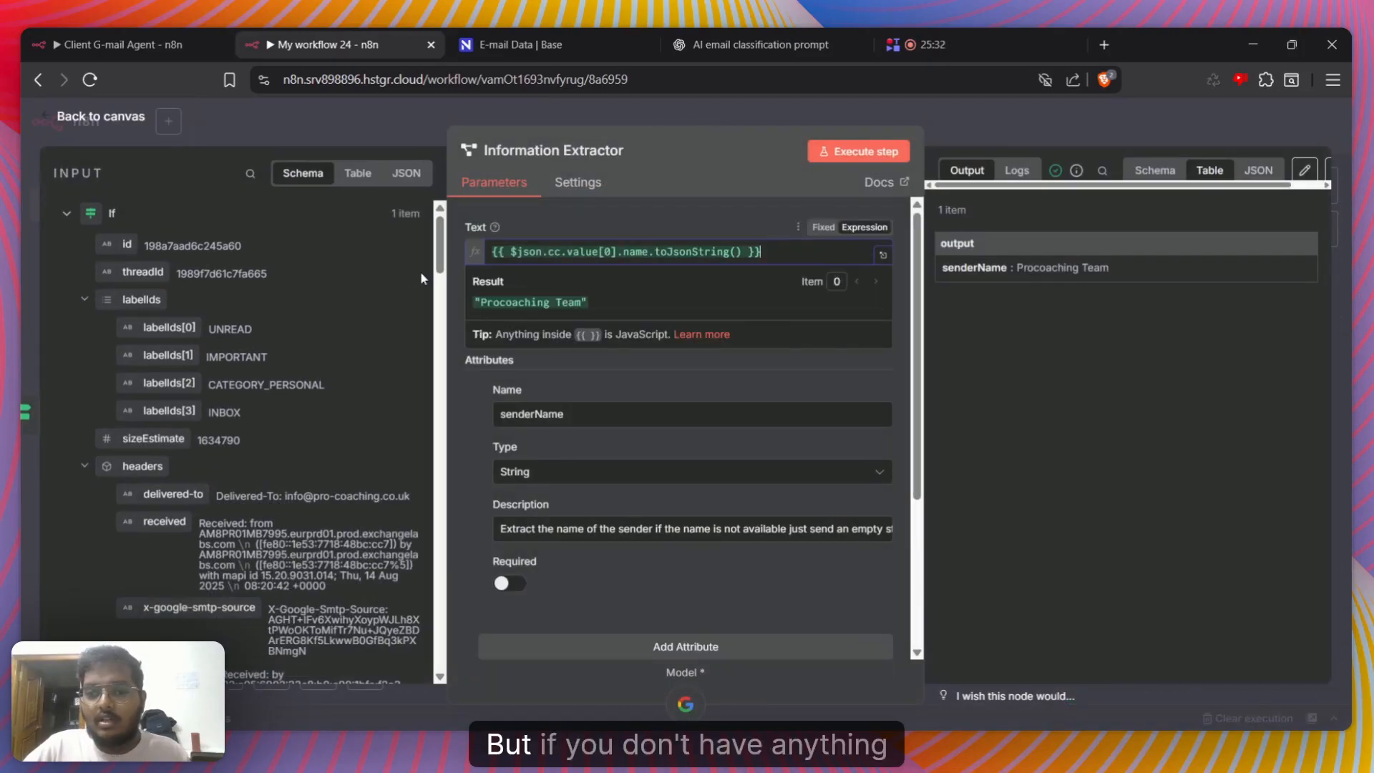
Replace the extractor's Text with a single period, execute the node to test a missing name, and check the output's schema
key("BackSpace")
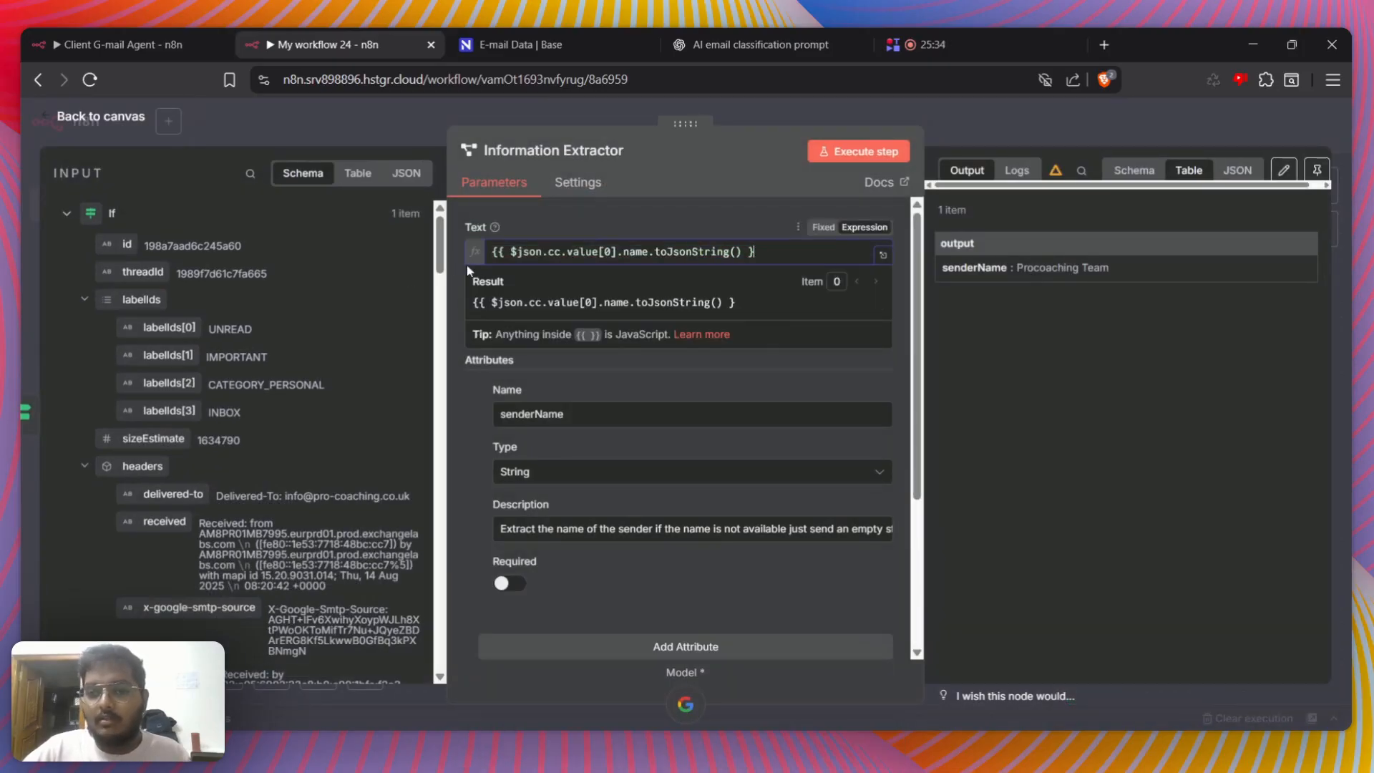
key("ctrl+a")
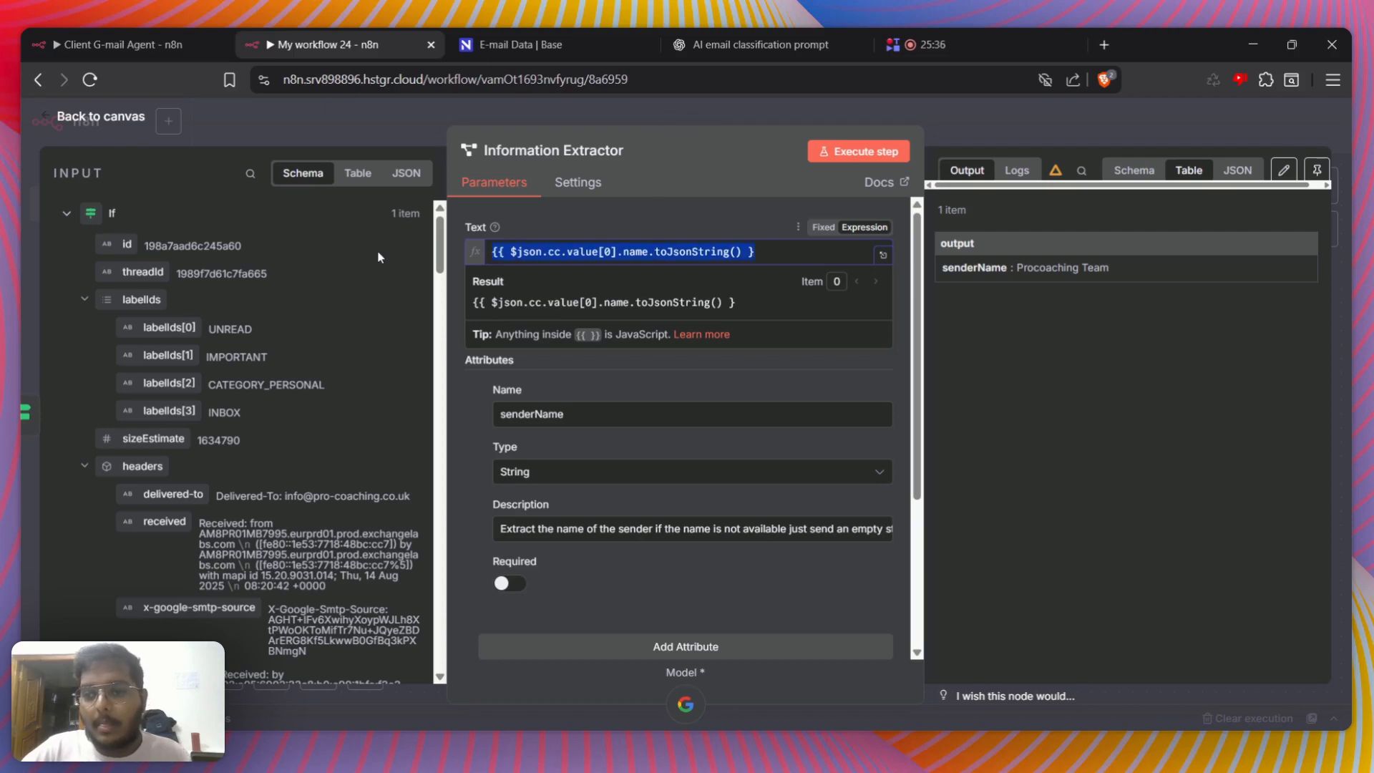
key("BackSpace")
type(".")
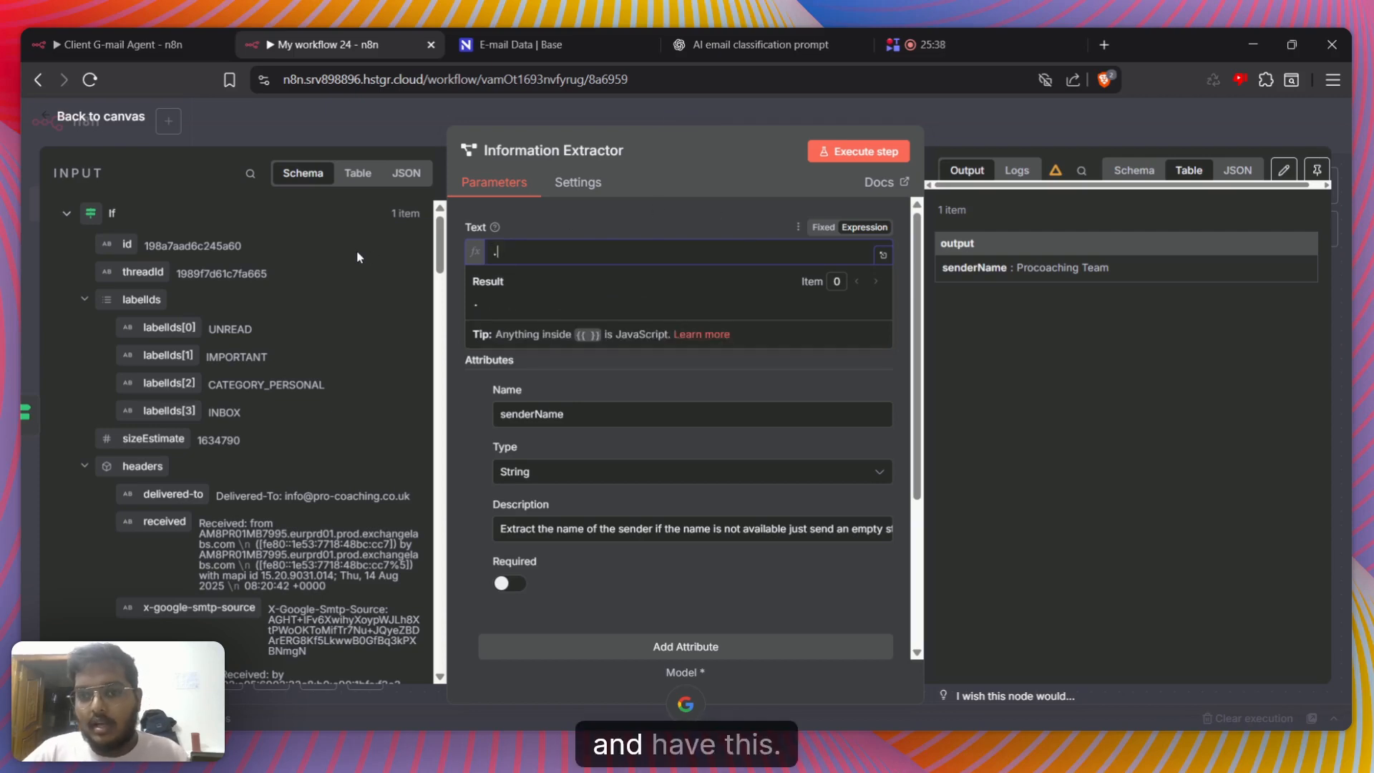
left_click(823, 155)
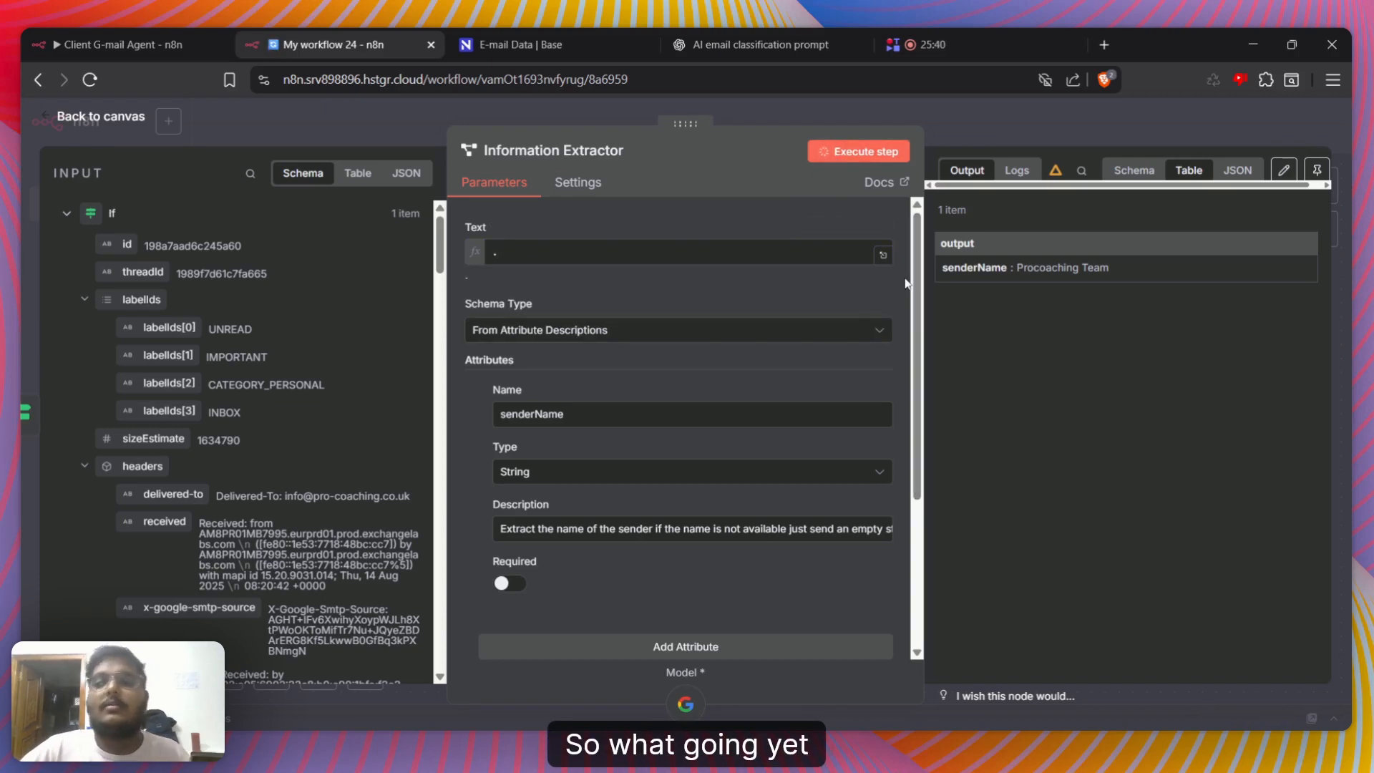
left_click(1028, 121)
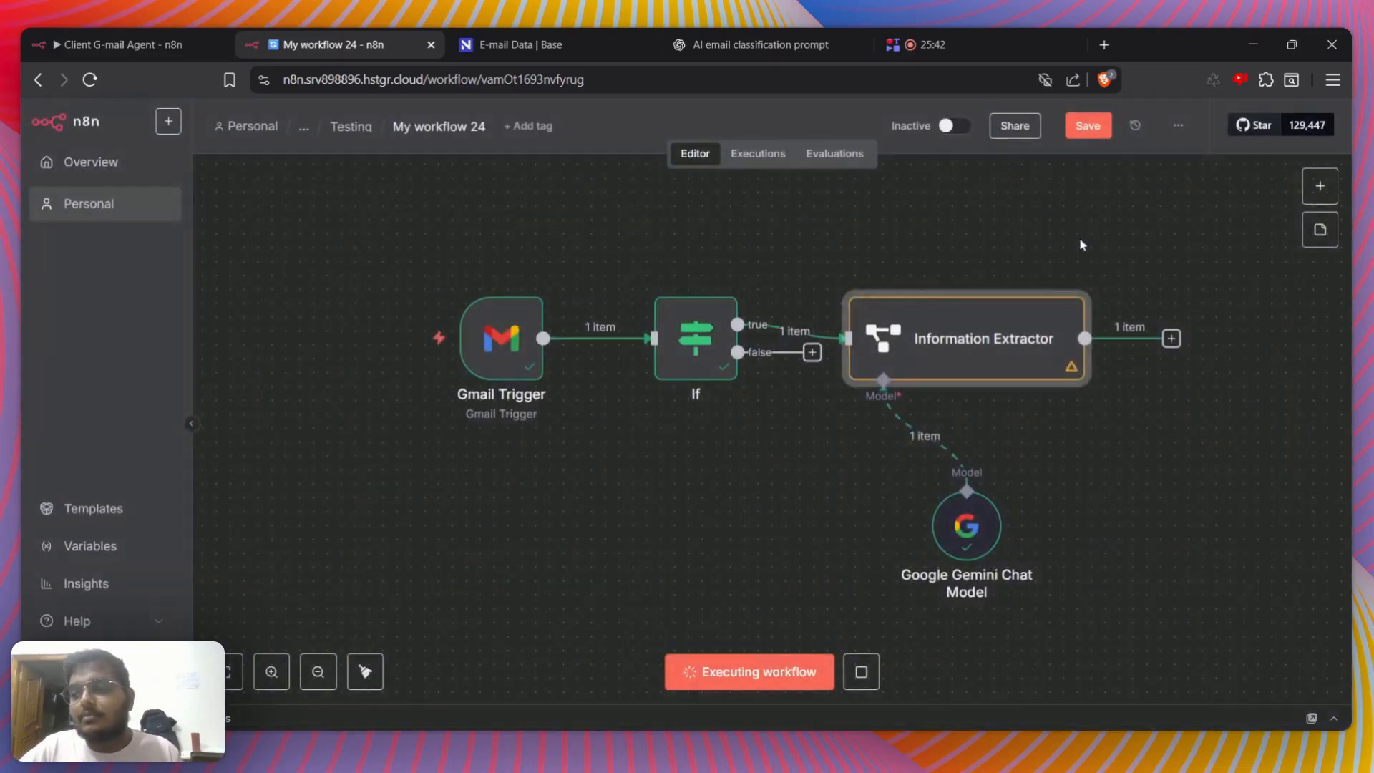
double_click(948, 330)
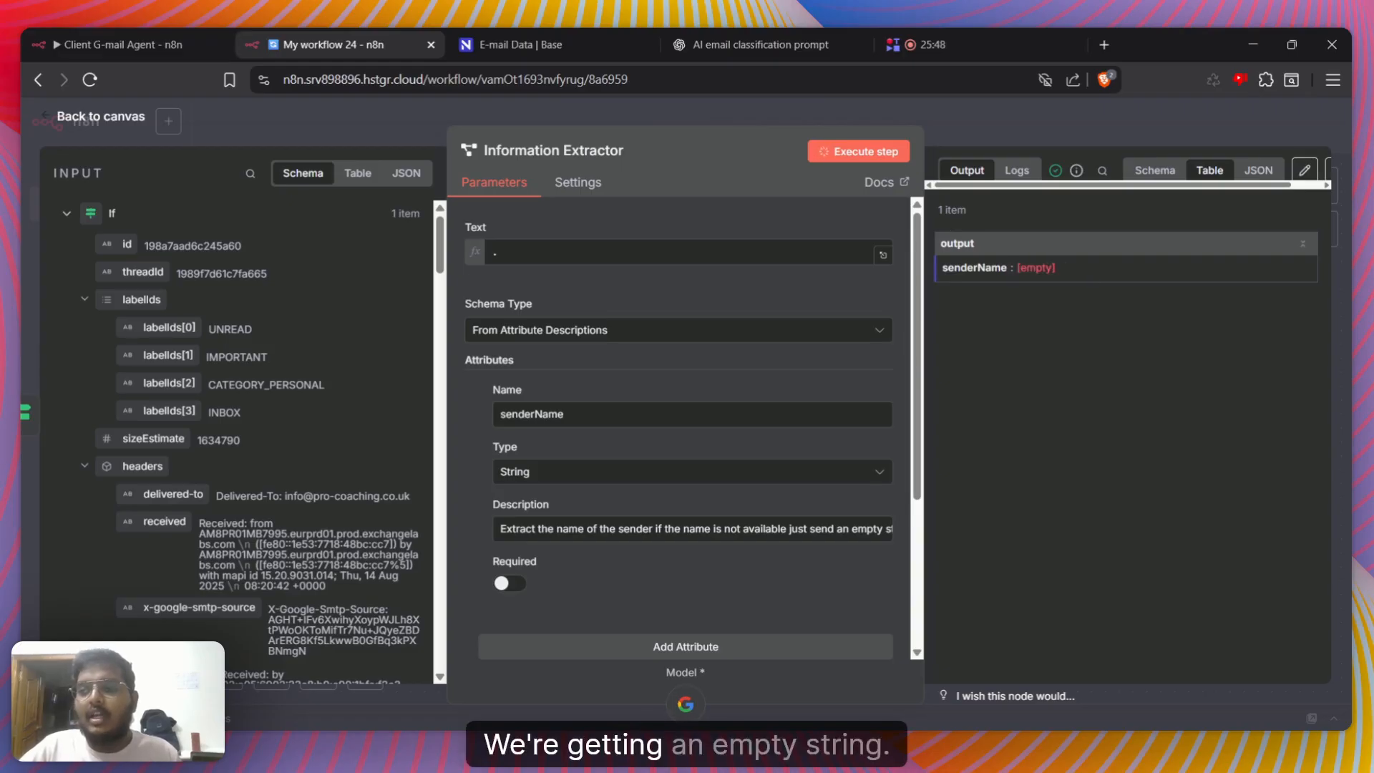
left_click(1155, 170)
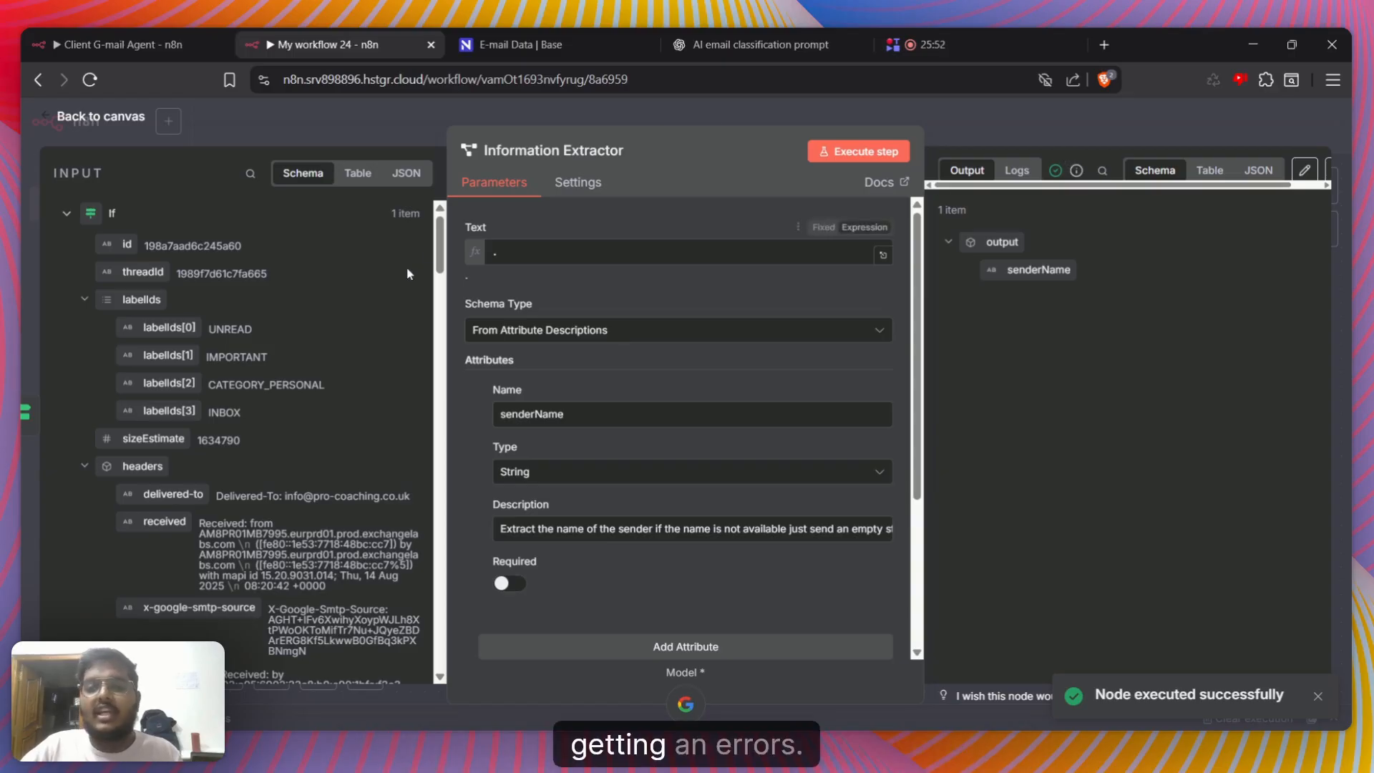
Replace the Information Extractor's period Text with the cc name field from the If input, {{ $json.cc.value[0].name }}
left_click(496, 256)
left_click_drag(496, 252, 484, 268)
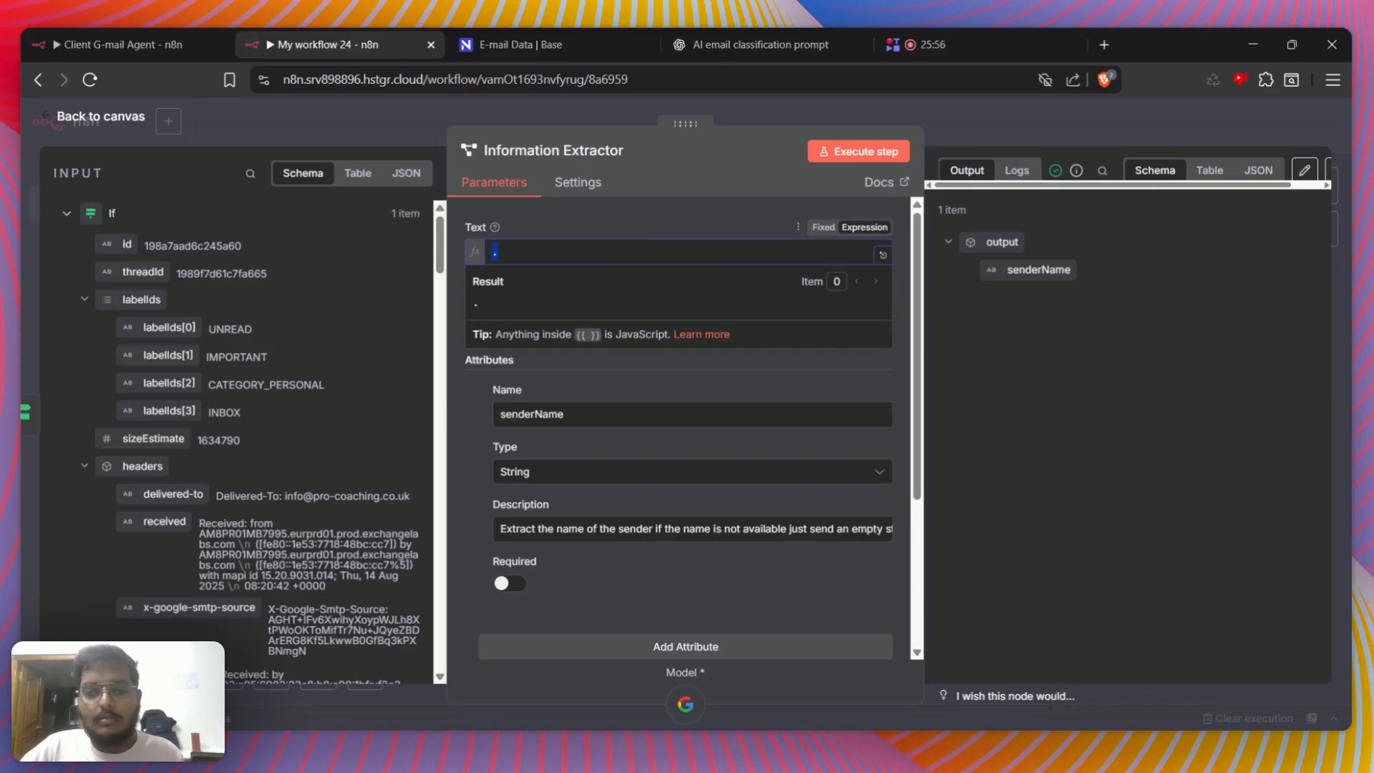
key("BackSpace")
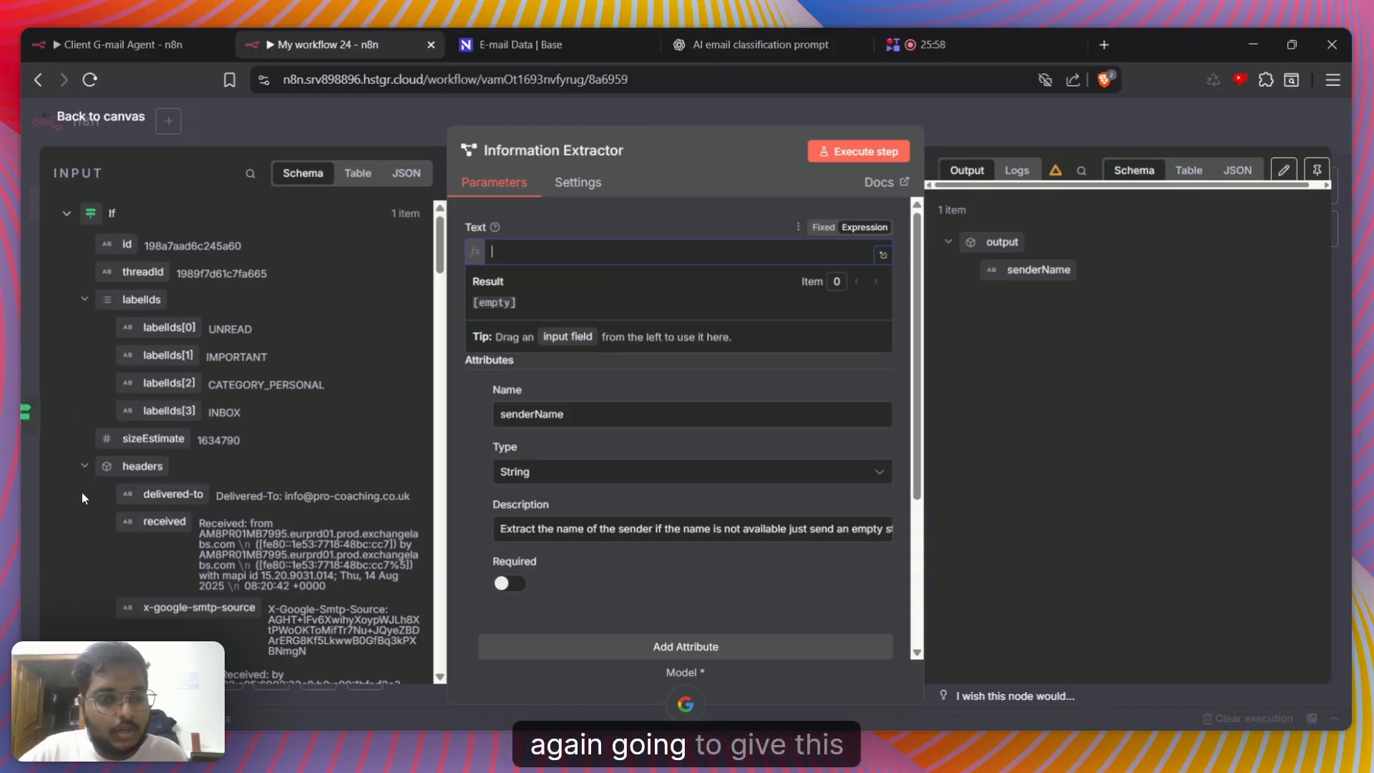
left_click(84, 467)
scroll(84, 472, "down", 10)
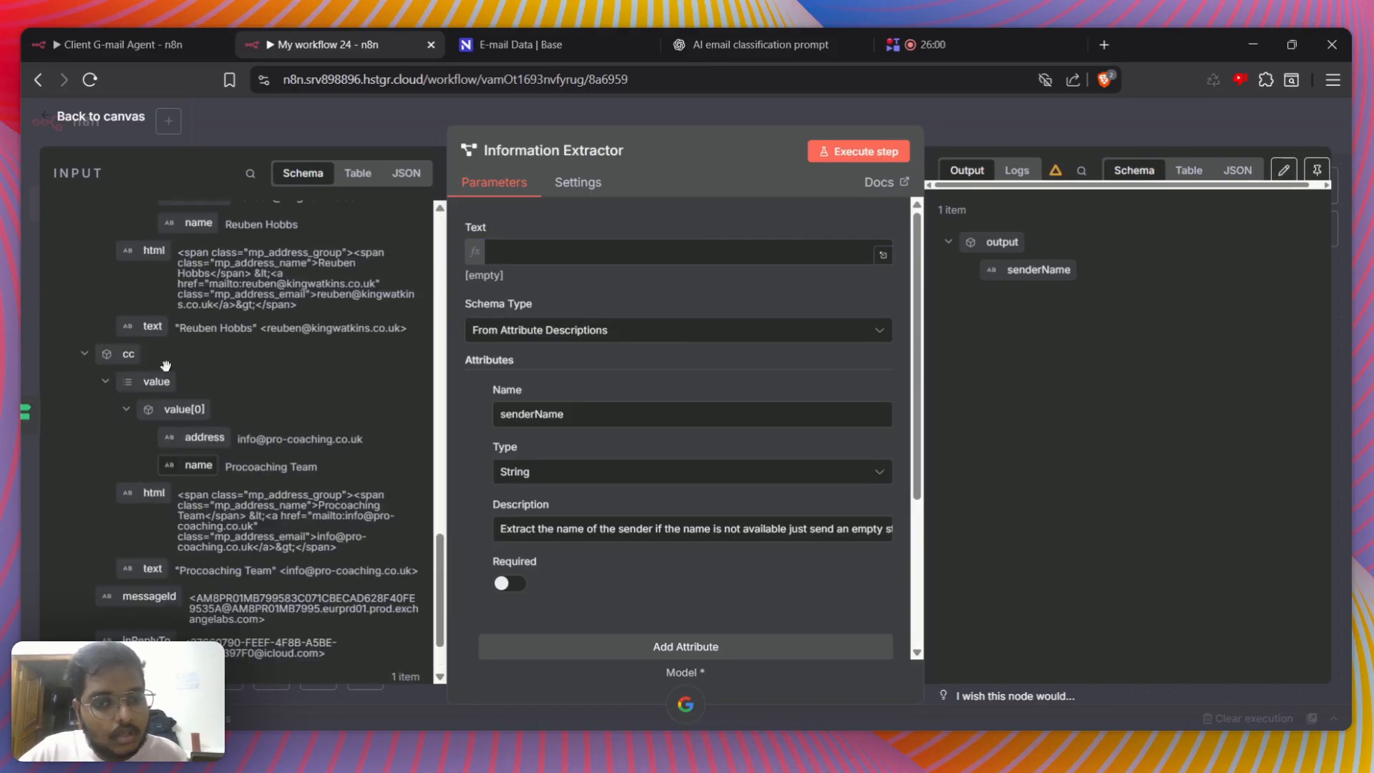
left_click_drag(199, 465, 501, 251)
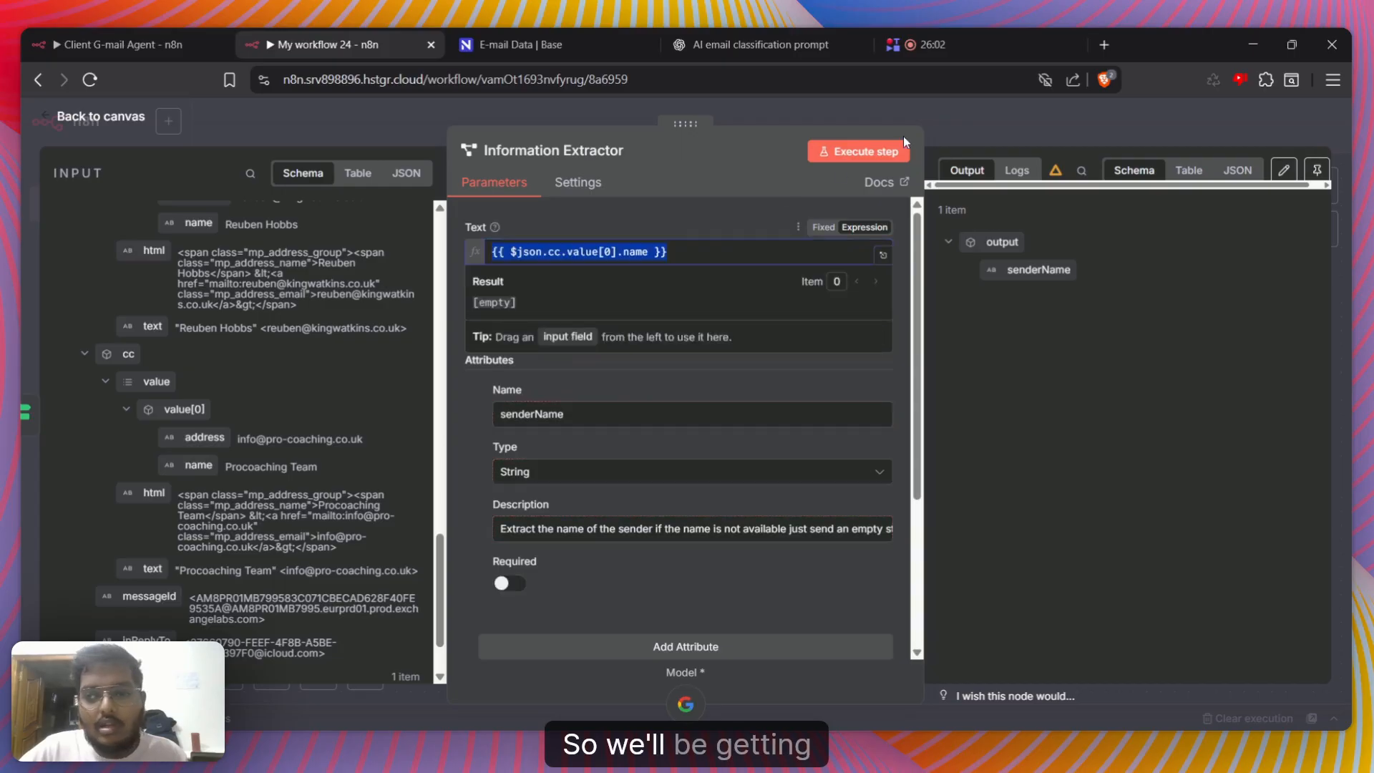
Execute the Information Extractor with the restored name expression, save the workflow and check the node before returning to the canvas
left_click(879, 153)
left_click(952, 132)
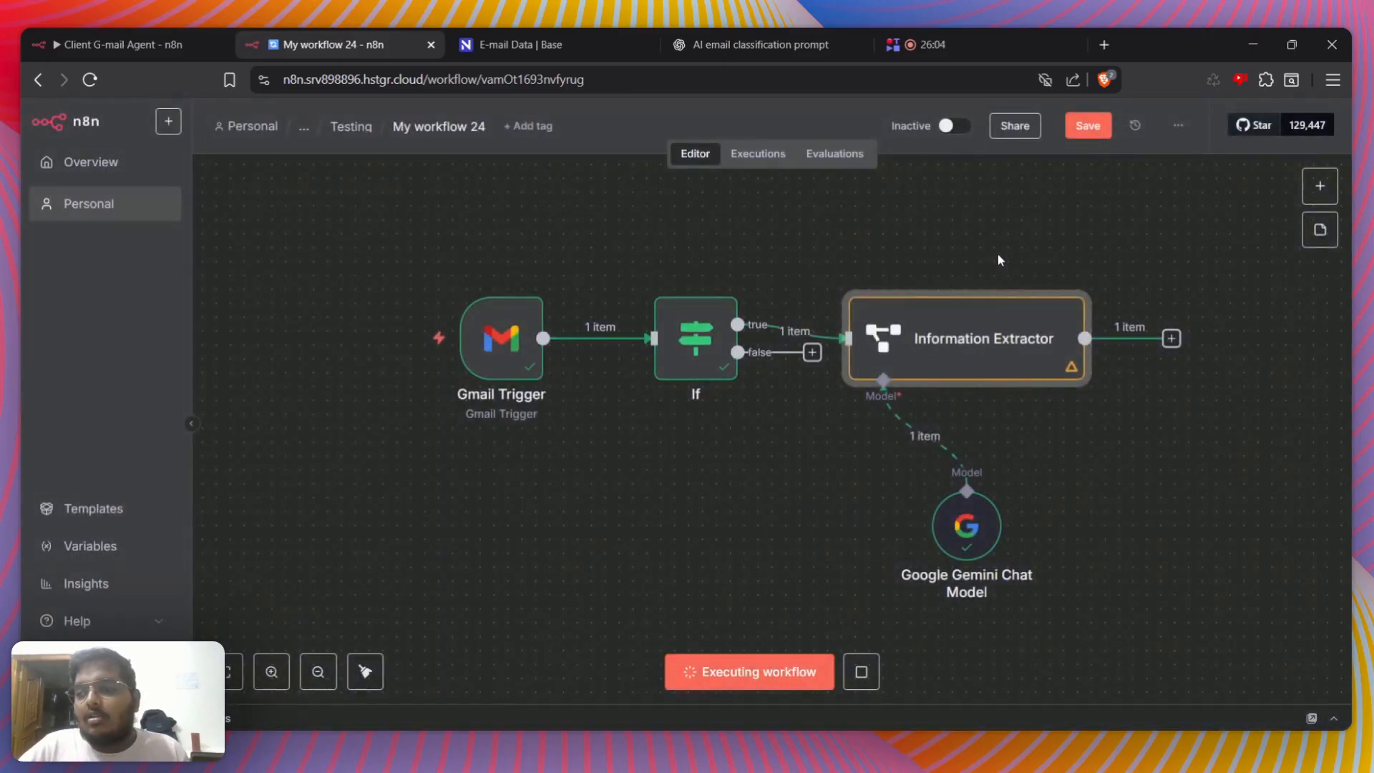
left_click(1097, 125)
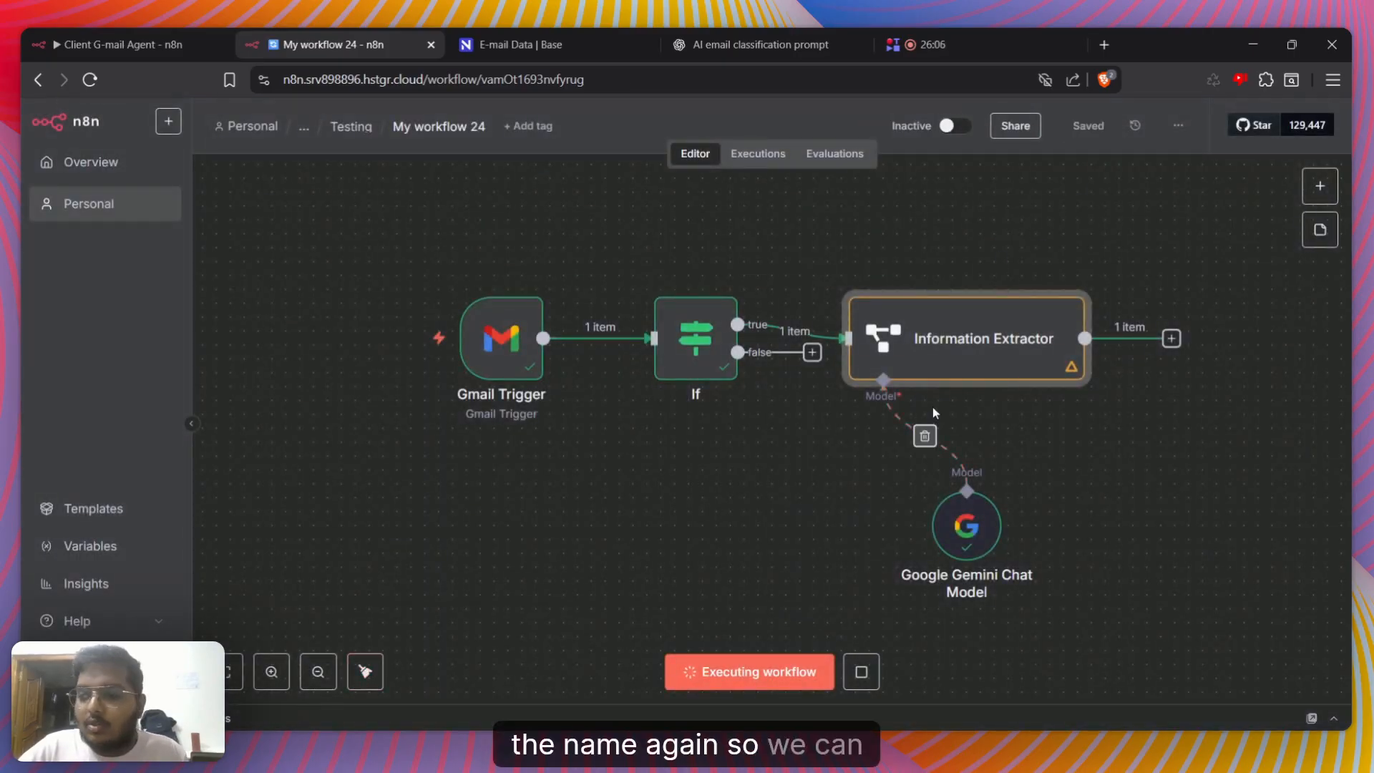
double_click(997, 323)
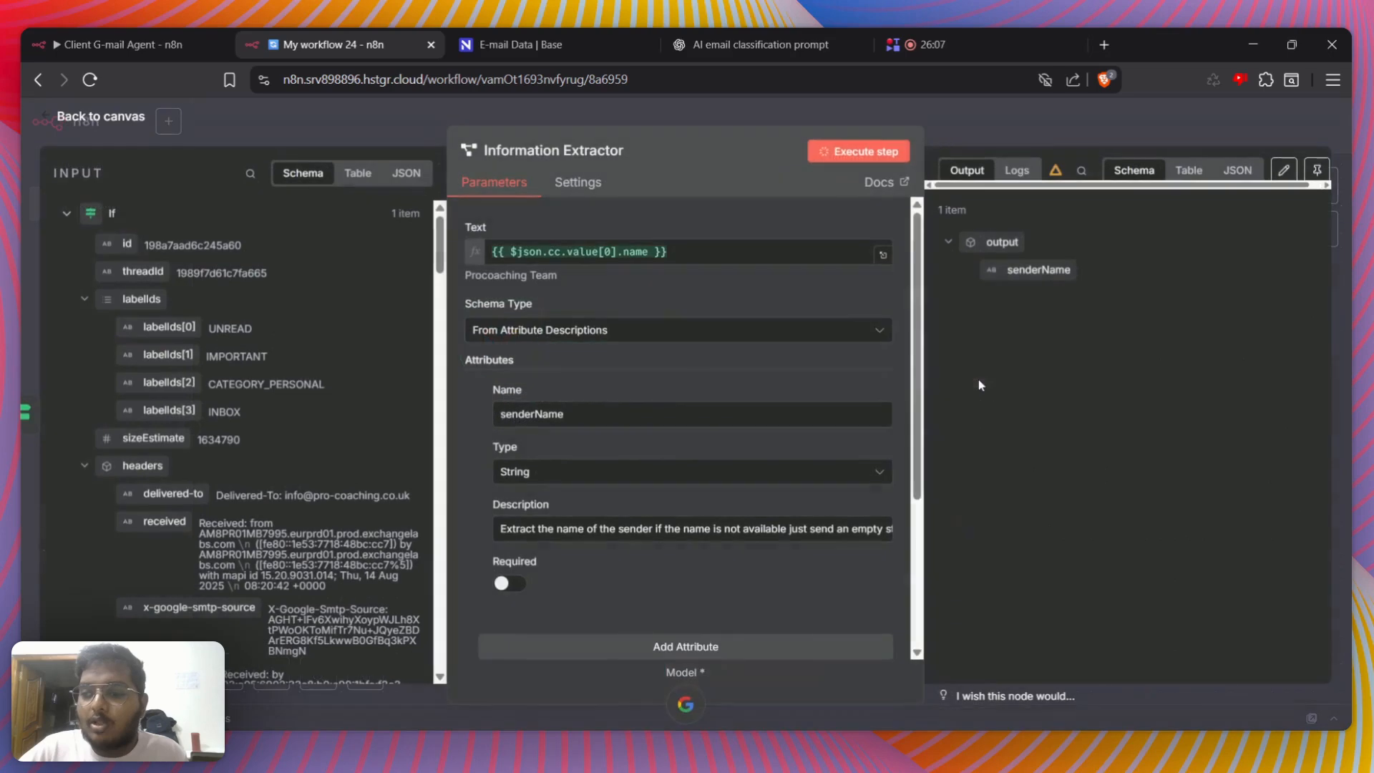
left_click(1012, 132)
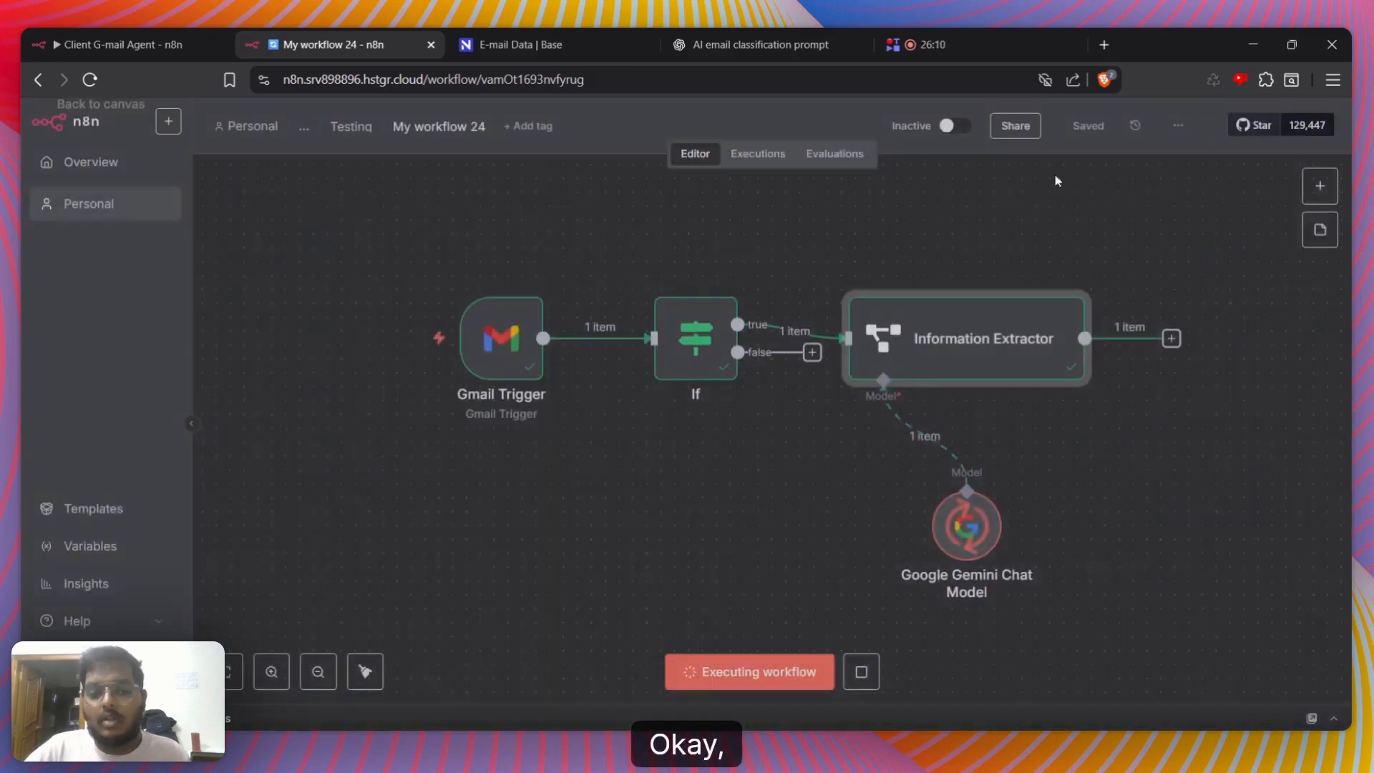
Add an AI Agent node after the Information Extractor and set its prompt source to Define below
left_click(1171, 337)
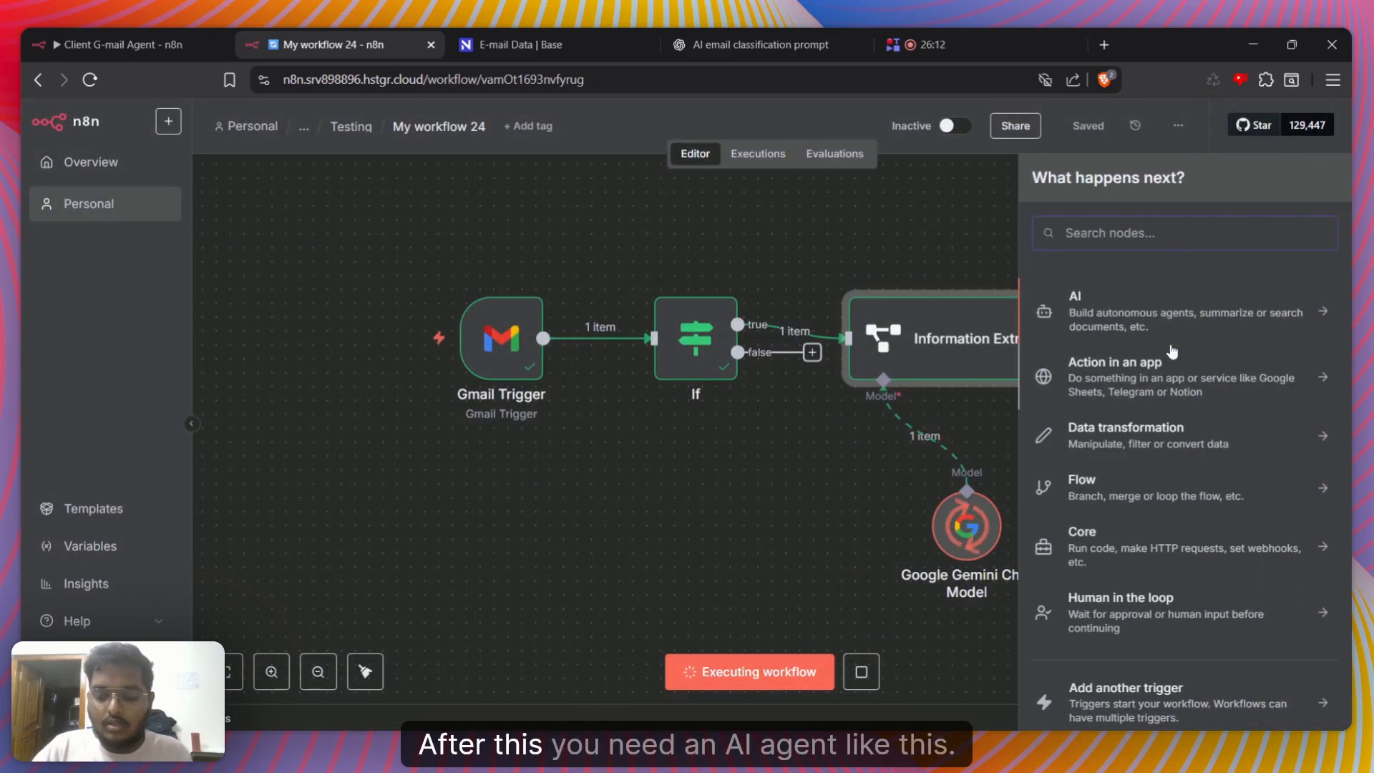
left_click(1168, 318)
left_click(1117, 401)
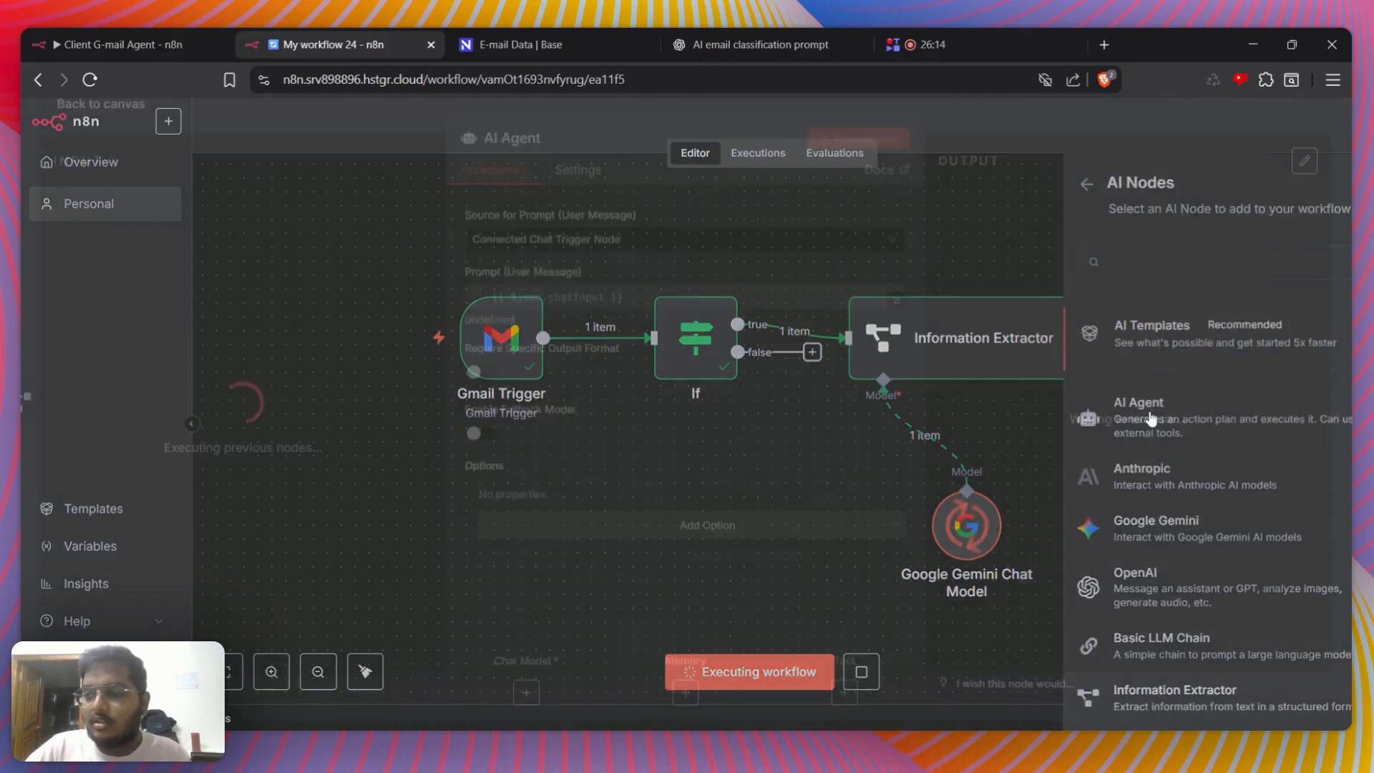
left_click(634, 251)
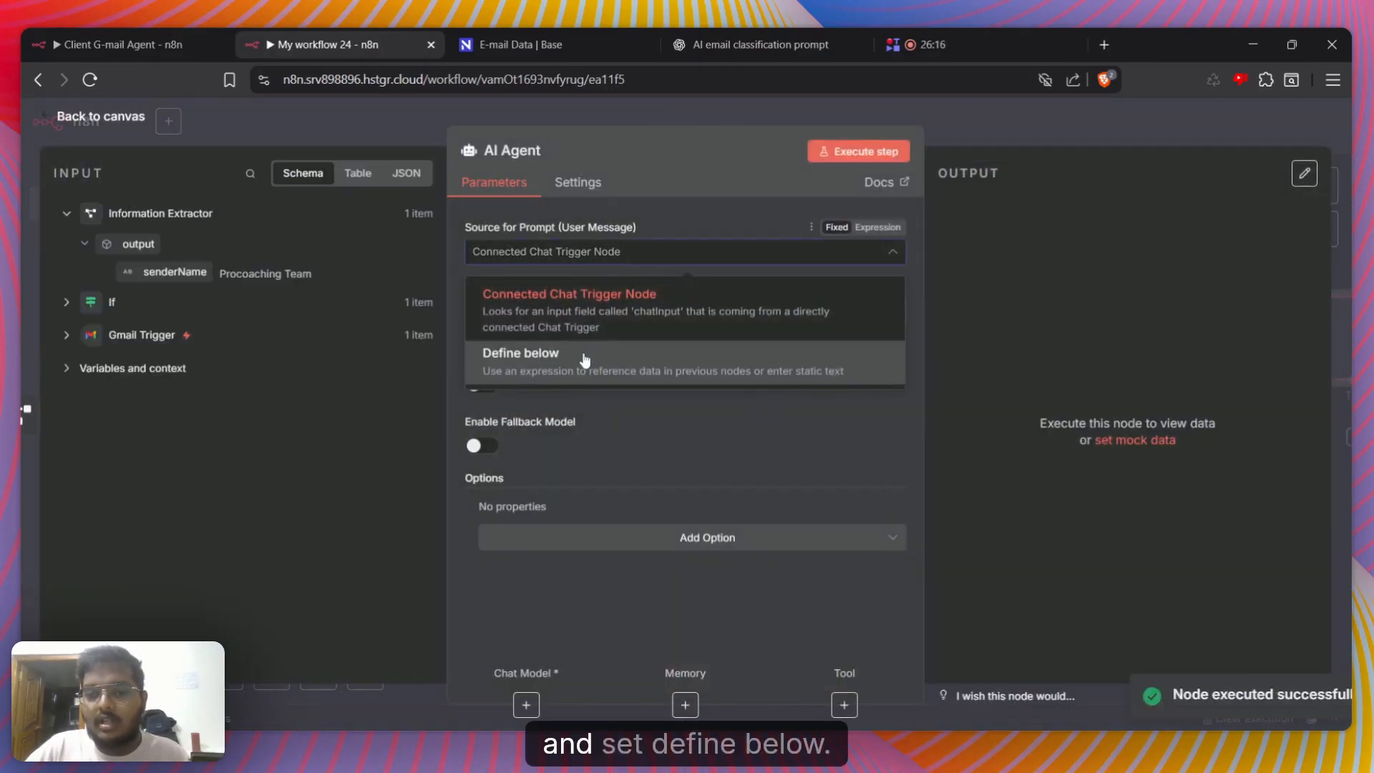
left_click(529, 350)
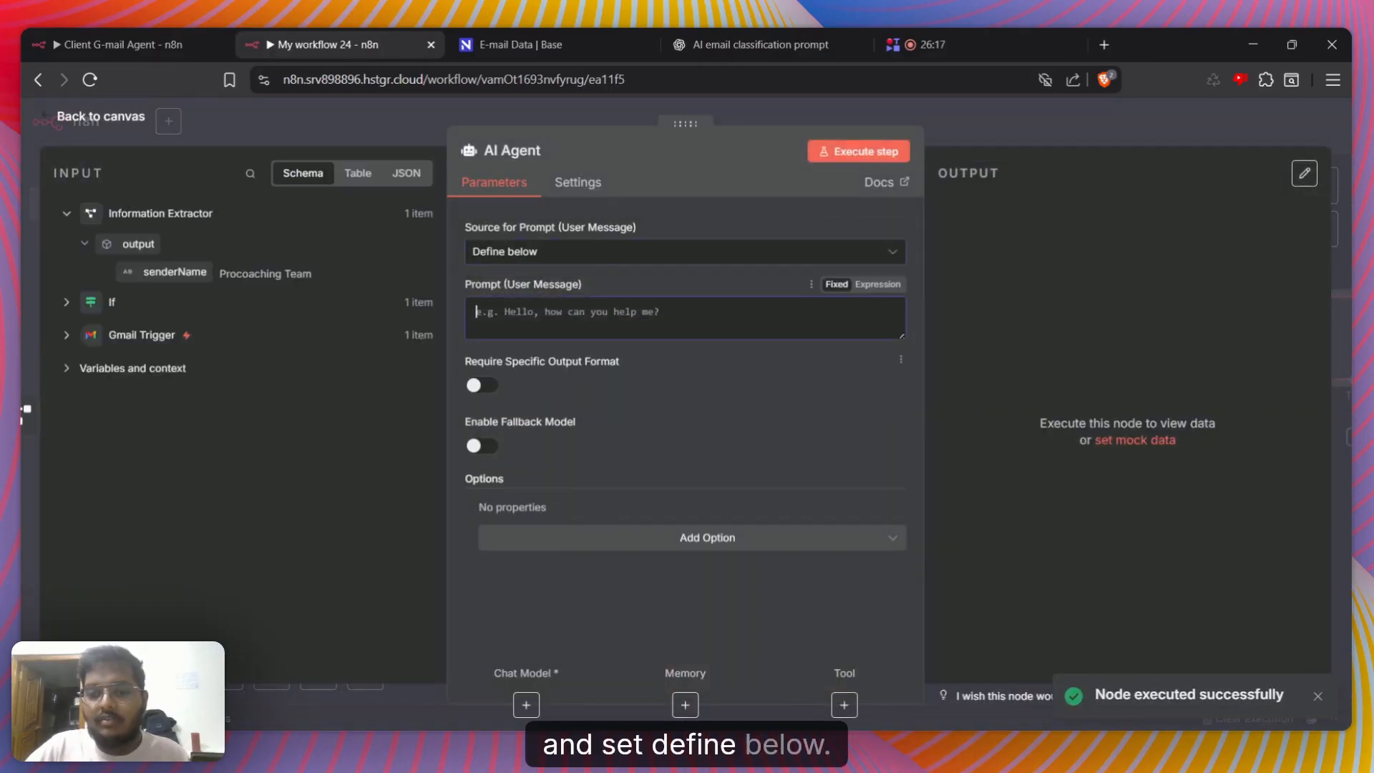
Expand the Gmail Trigger fields and write the labels "HTML :", "Text :" and "TextasHTML :" on separate lines of the AI Agent's user prompt
left_click(63, 335)
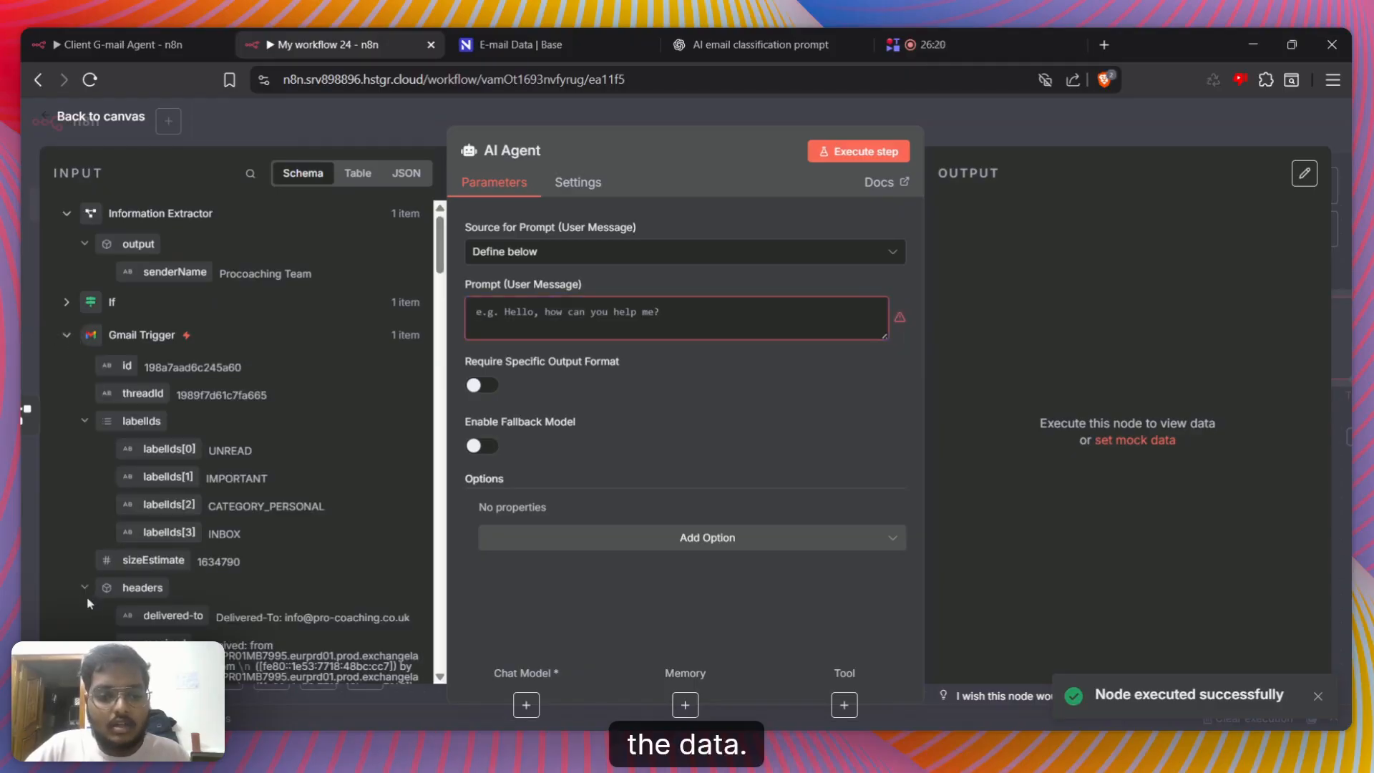
left_click(86, 590)
scroll(136, 371, "down", 4)
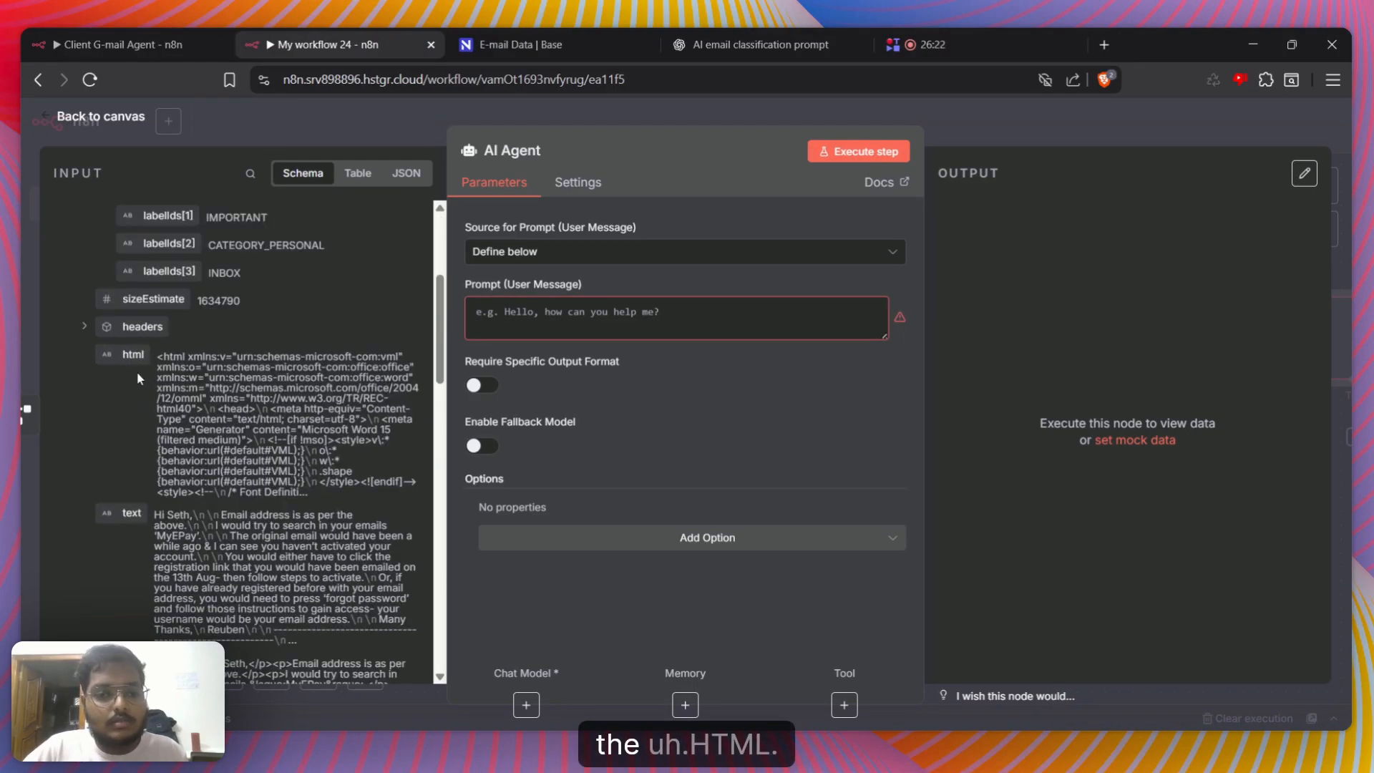
left_click(616, 318)
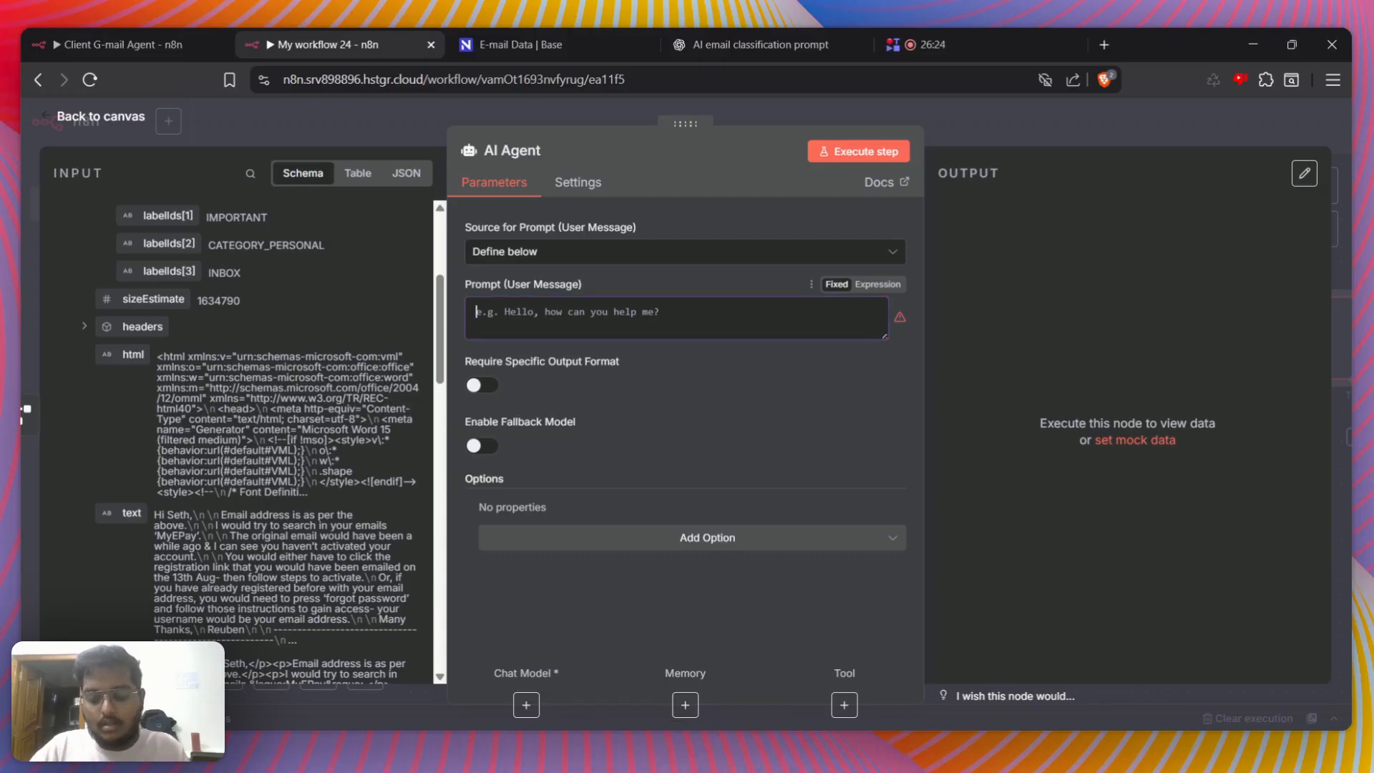
type("HTML :")
key("Return")
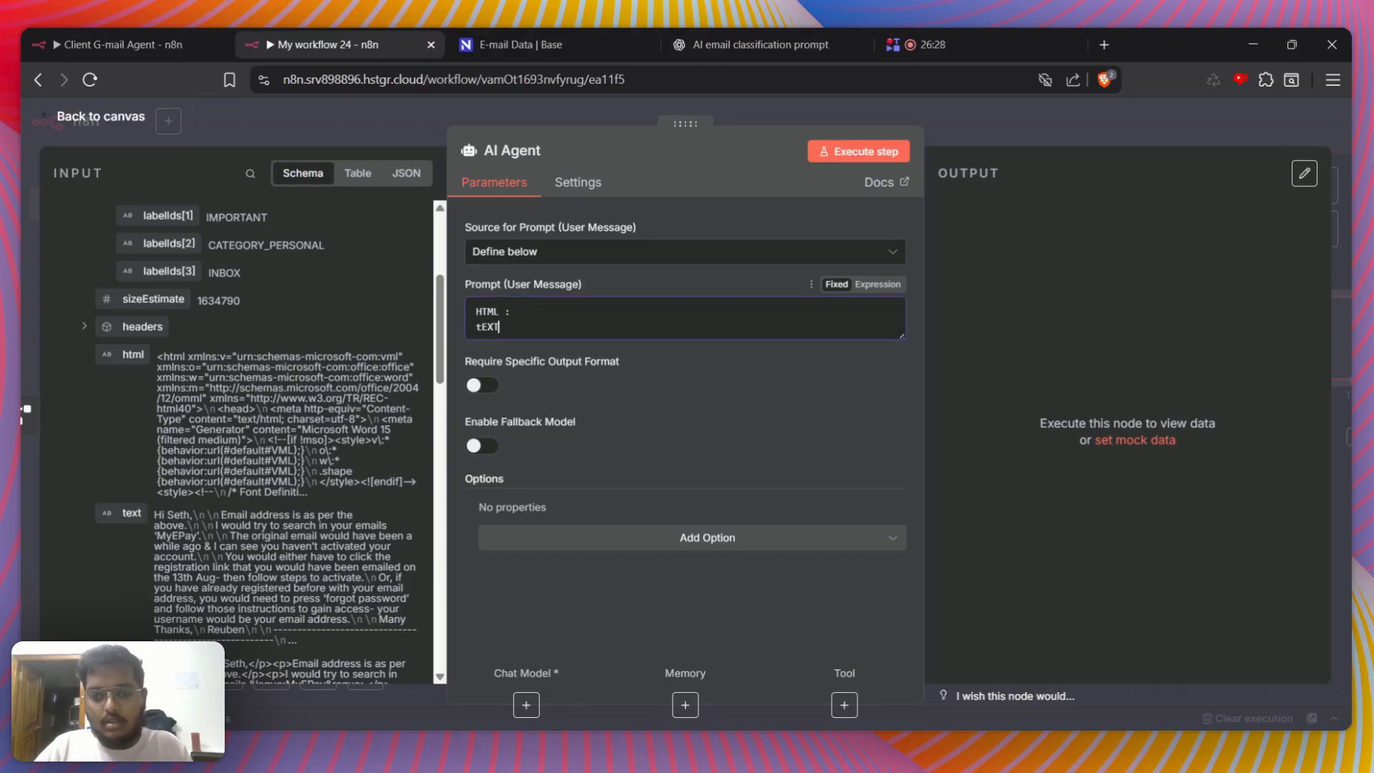
type("tEXT")
key("BackSpace")
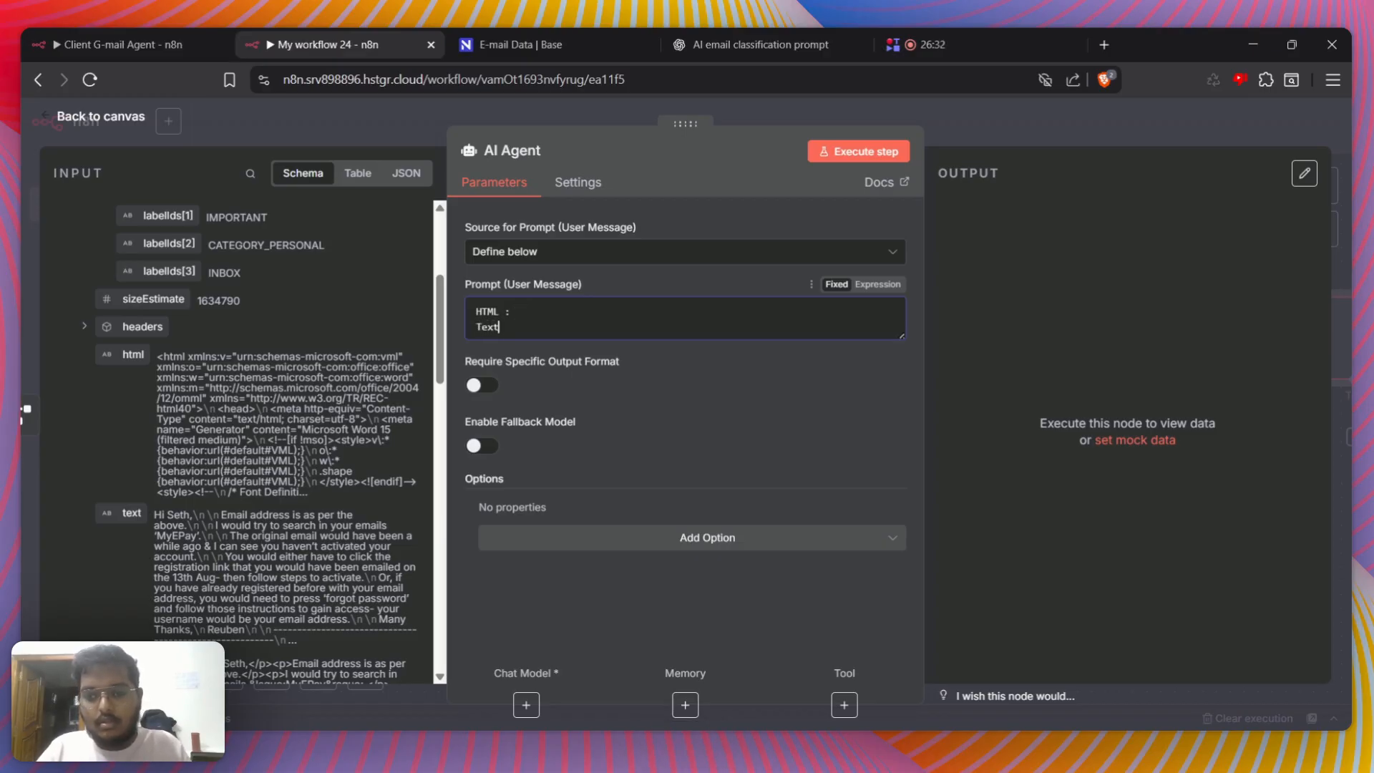
key("Return")
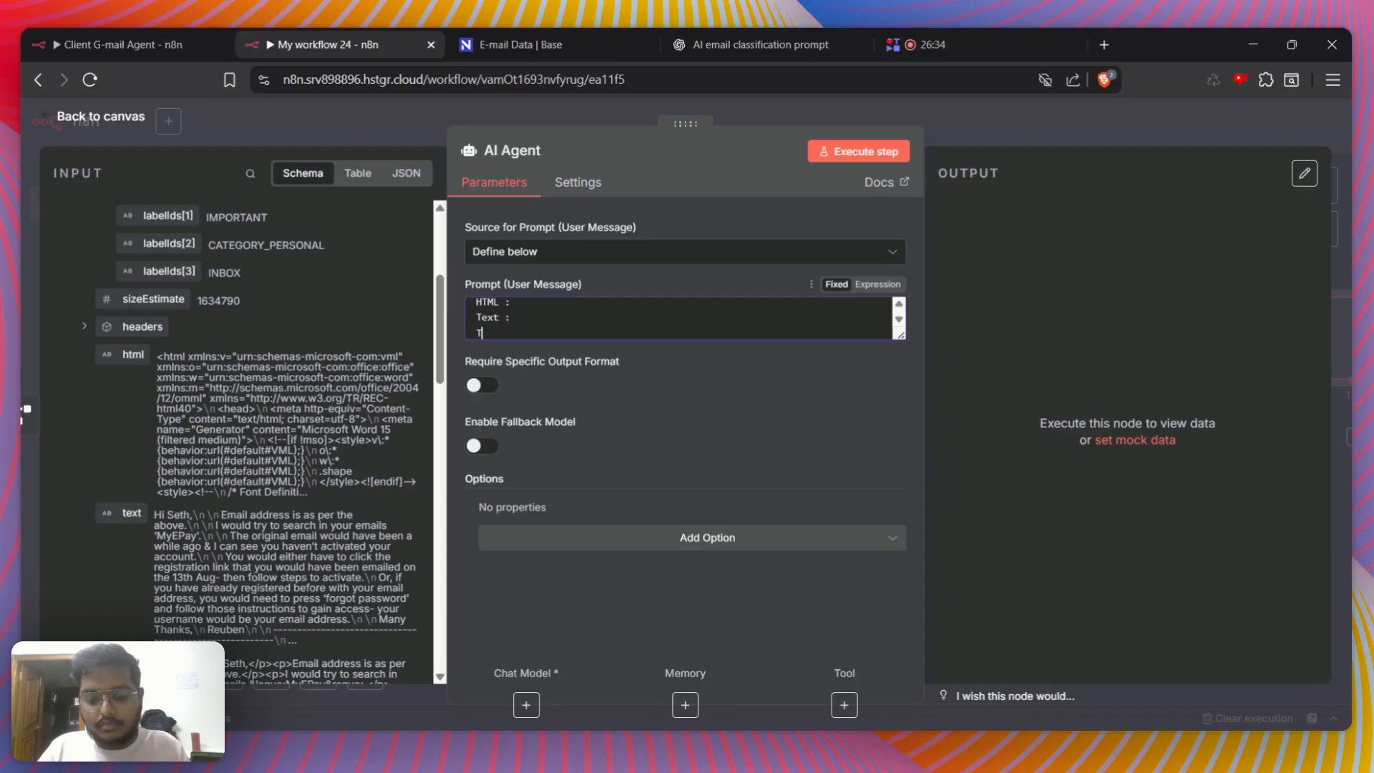
type("TextasHT")
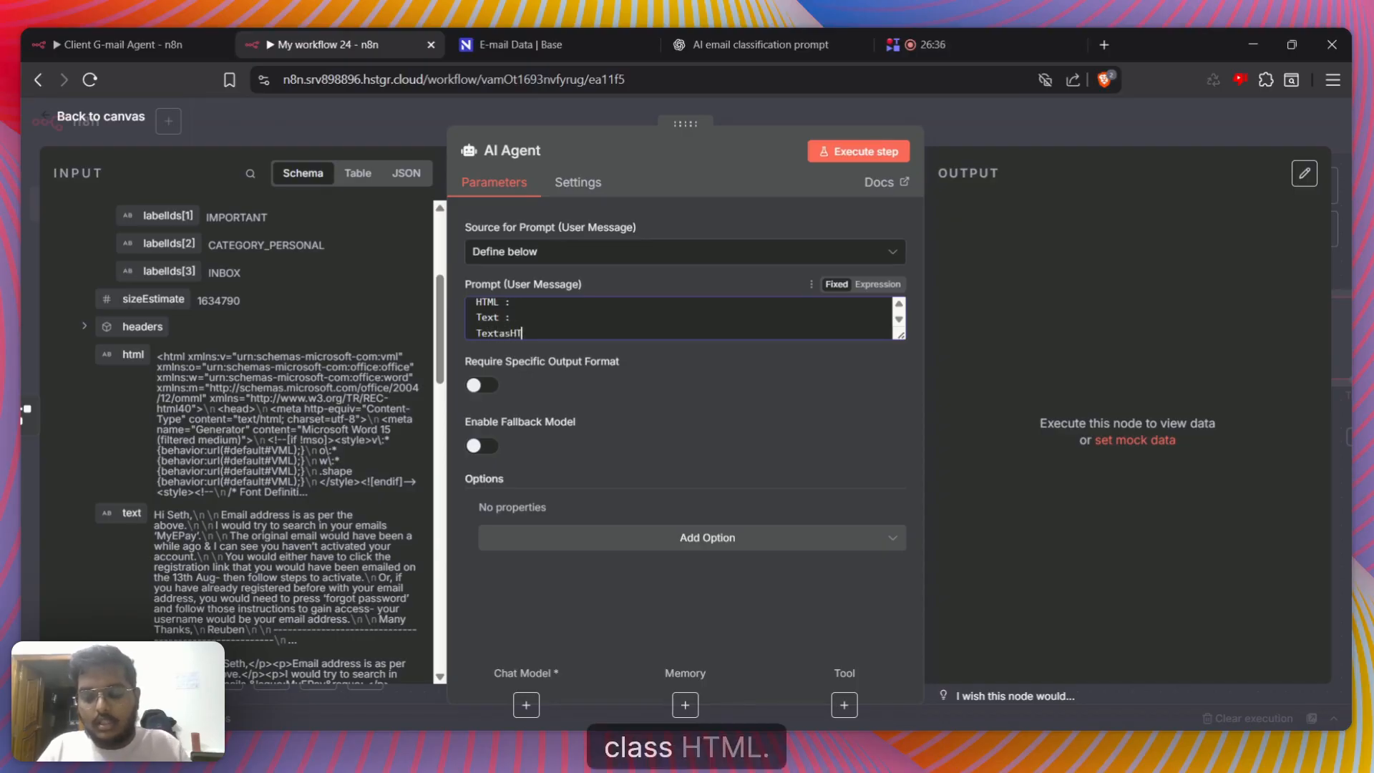
type("ML :")
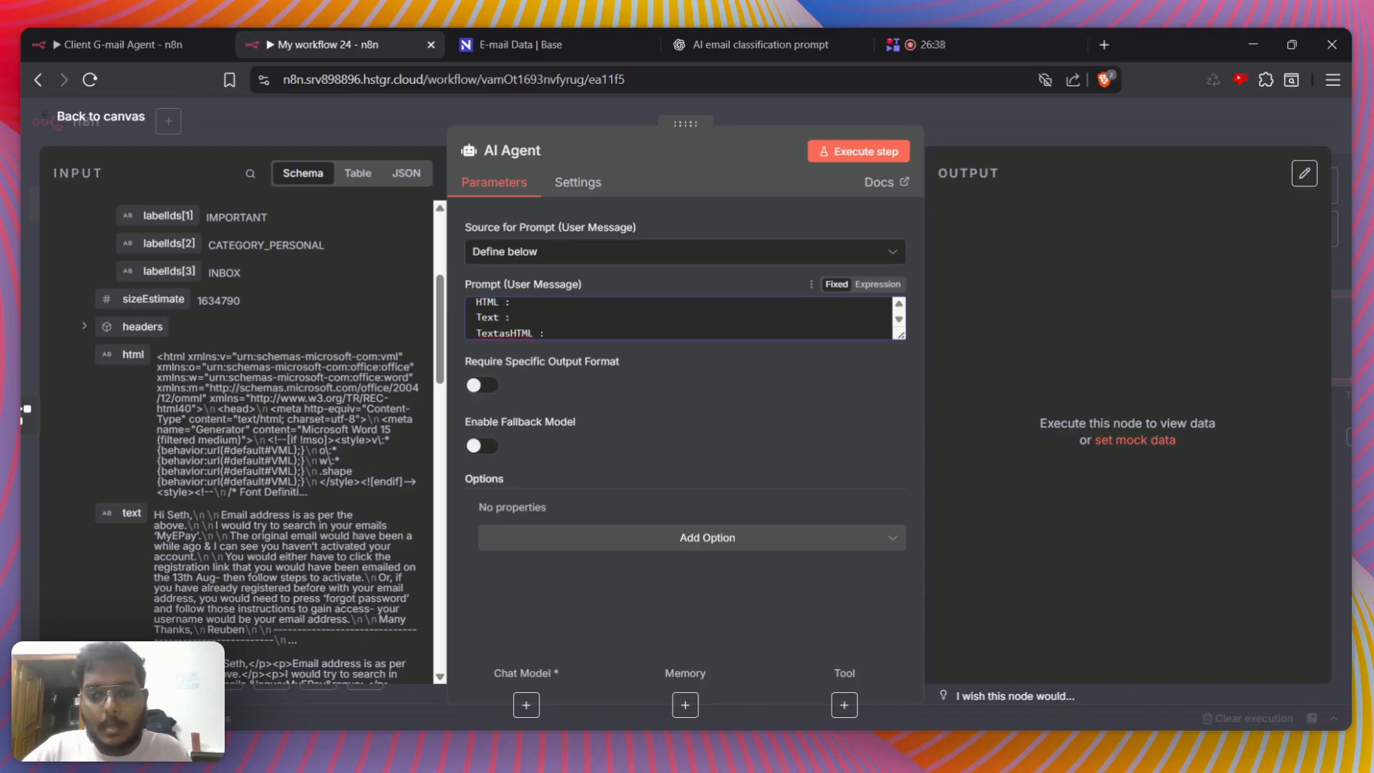
Make the prompt an expression and map the Gmail Trigger's html, text and textAsHtml fields after their matching labels
mouse_move(99, 348)
left_mouse_down()
mouse_move(567, 332)
mouse_move(166, 365)
mouse_move(577, 360)
mouse_move(585, 309)
left_mouse_up()
left_click(877, 284)
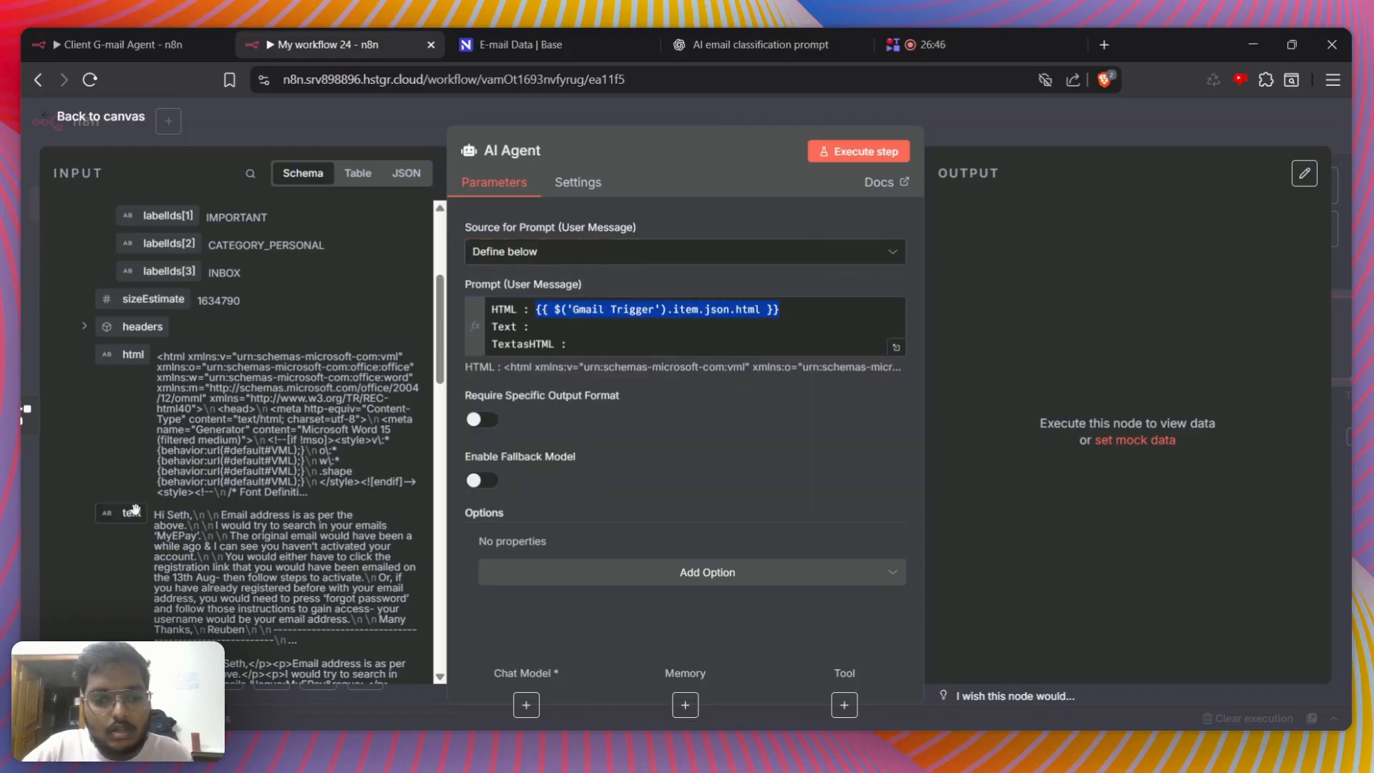
left_click_drag(129, 519, 556, 331)
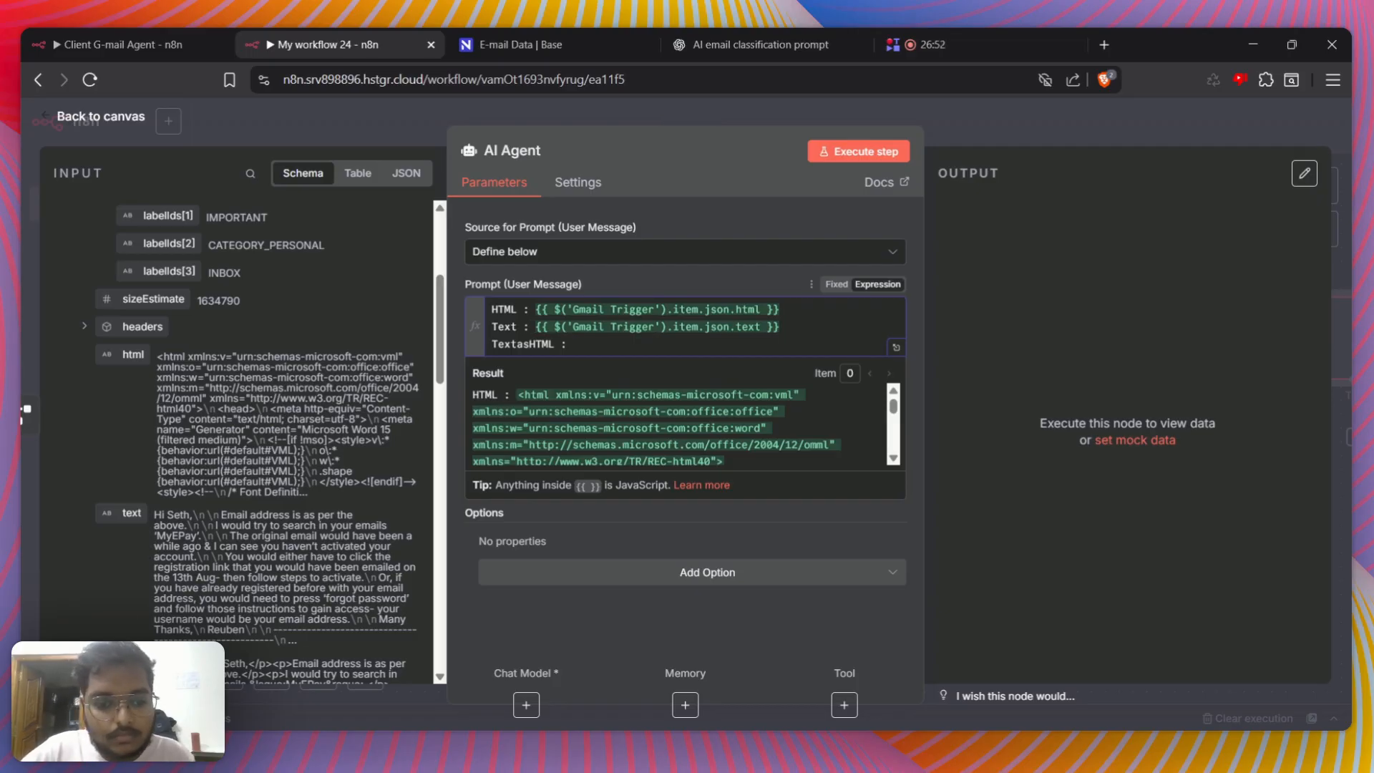
left_click_drag(274, 625, 660, 343)
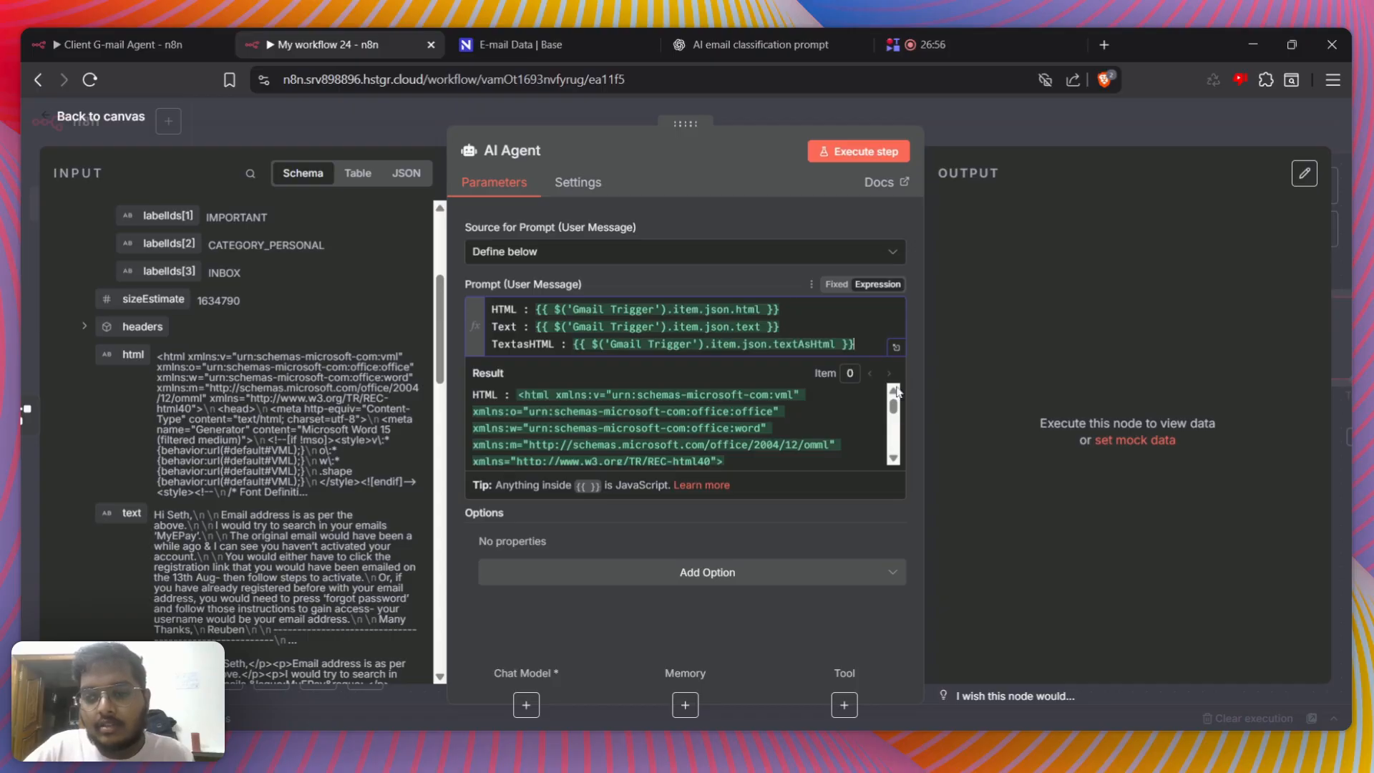
Review the AI Agent prompt's resolved email data in the expanded expression editor, then close the editor
left_click(896, 347)
scroll(1073, 441, "down", 10)
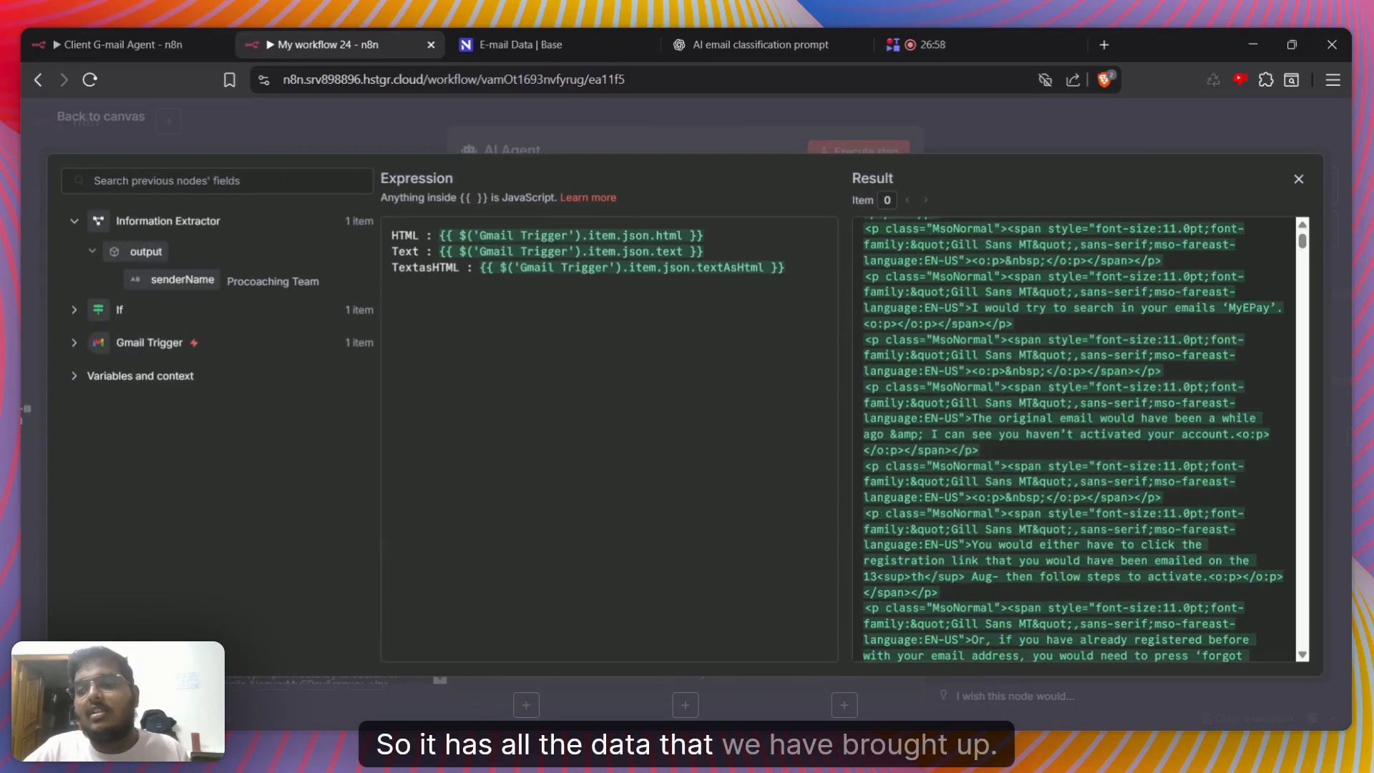
scroll(1074, 441, "down", 15)
left_click(740, 120)
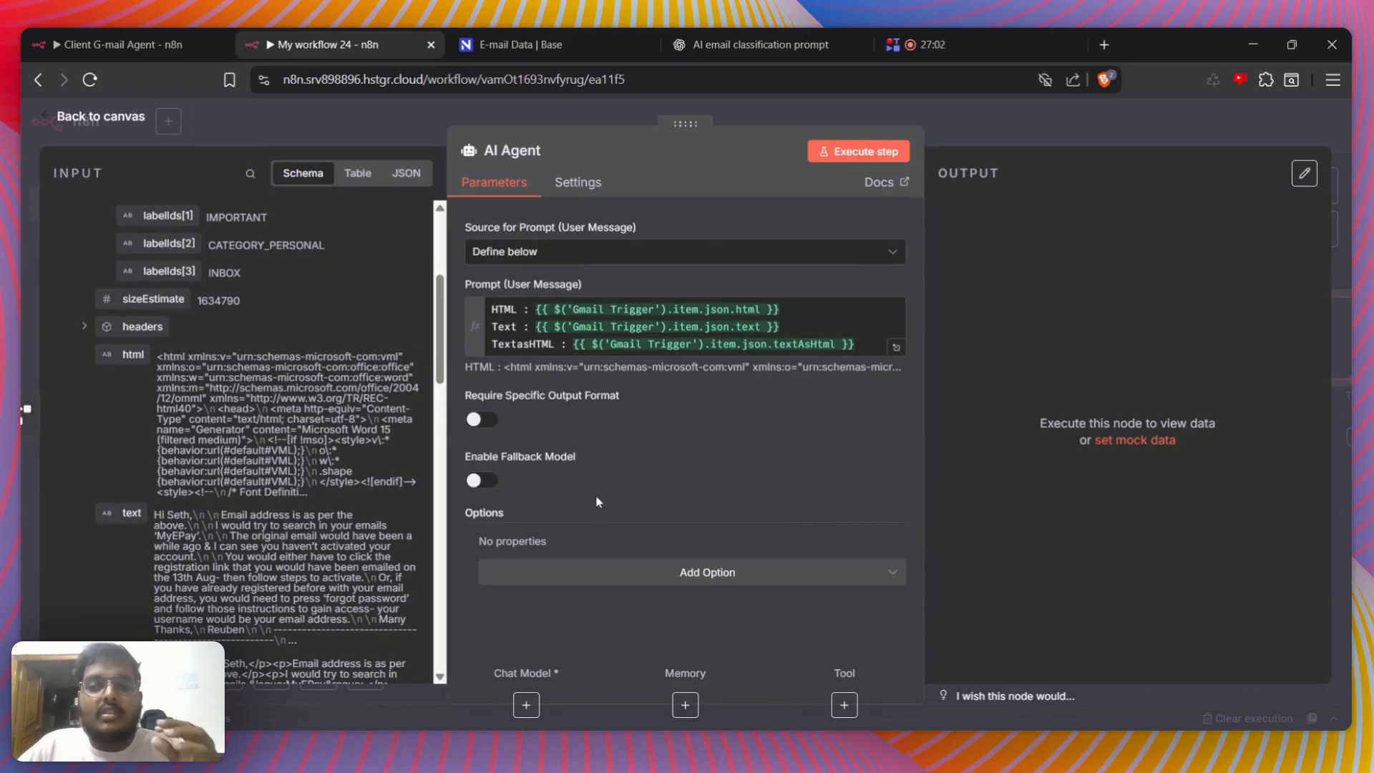
Switch to the Client G-mail Agent workflow and look over its AI Agent node's prompt, output format and system message
left_click(129, 40)
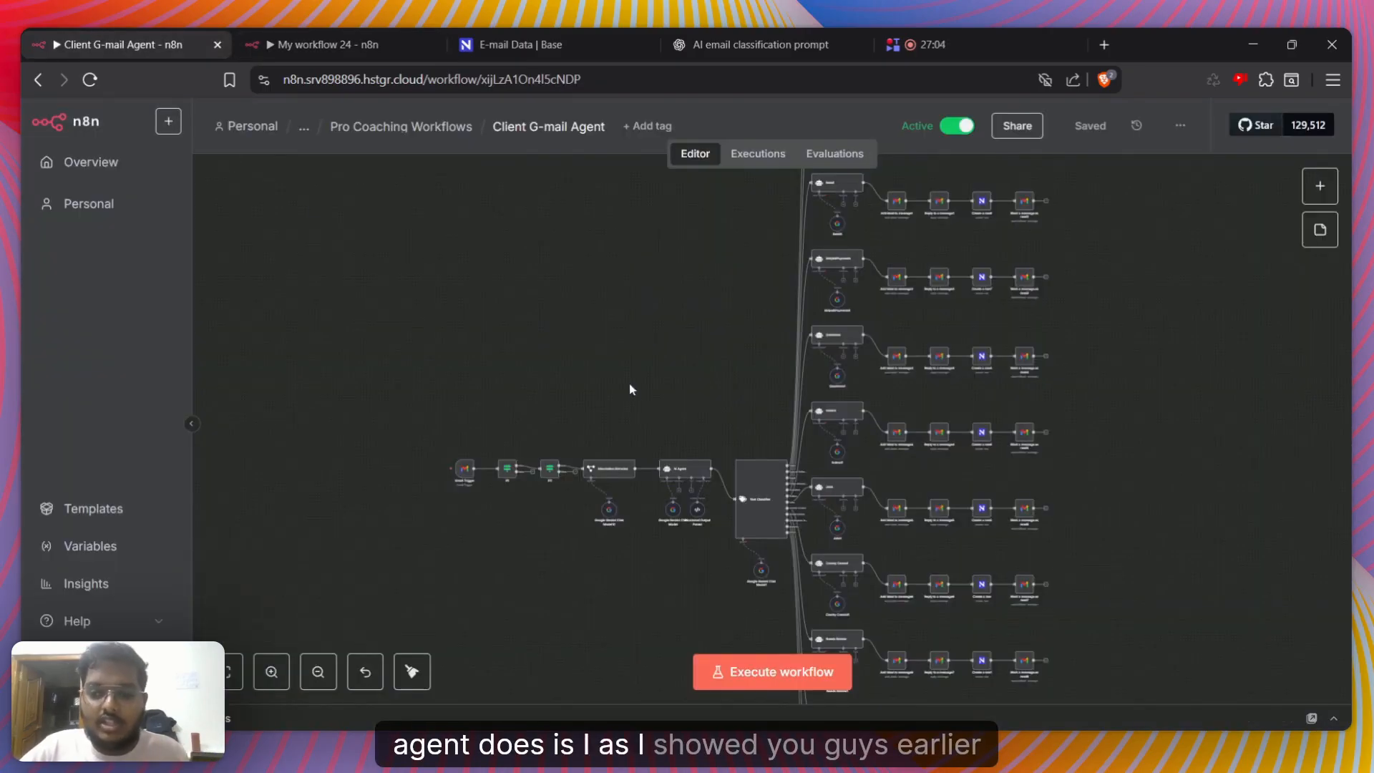
double_click(691, 474)
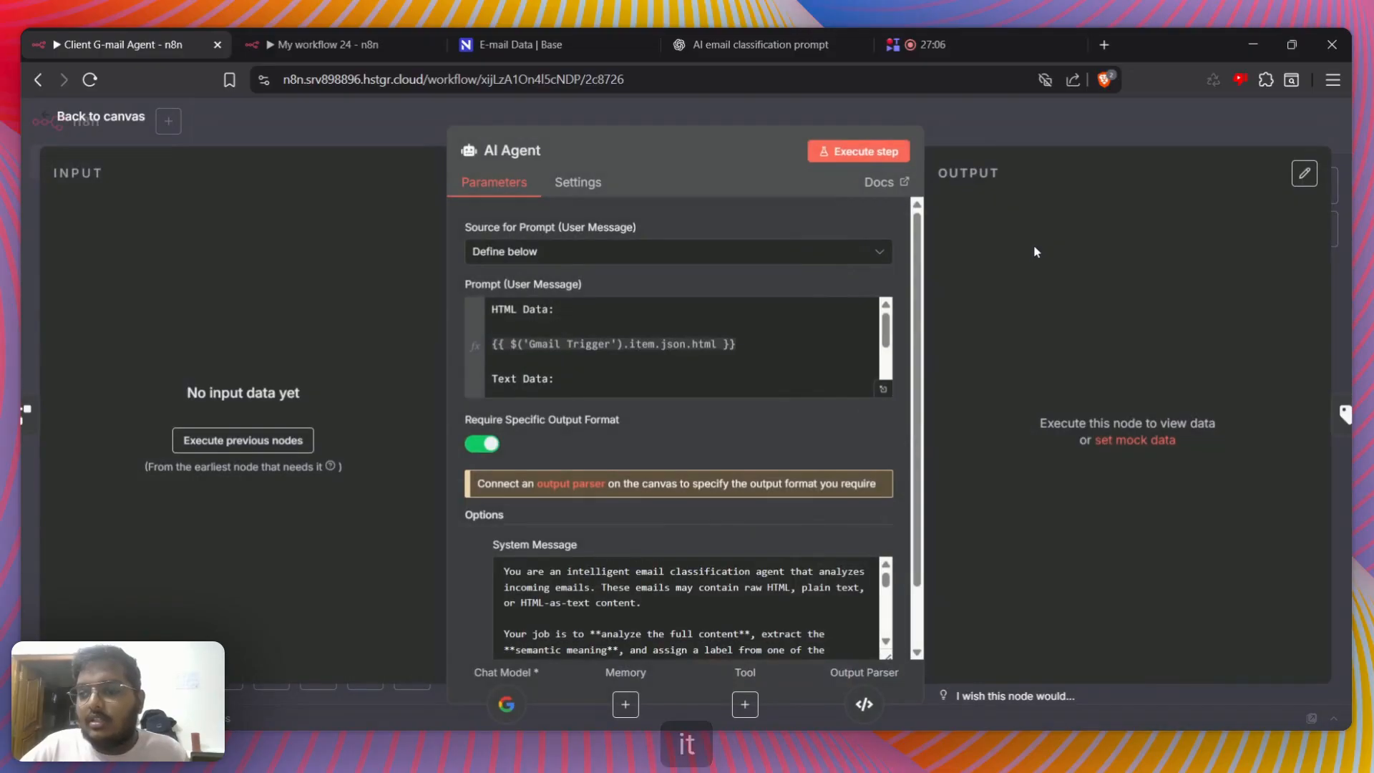
left_click(972, 118)
Open the Aug 14, 13:52:38 execution of the Client G-mail Agent and inspect its AI Agent node's input and output
left_click(733, 163)
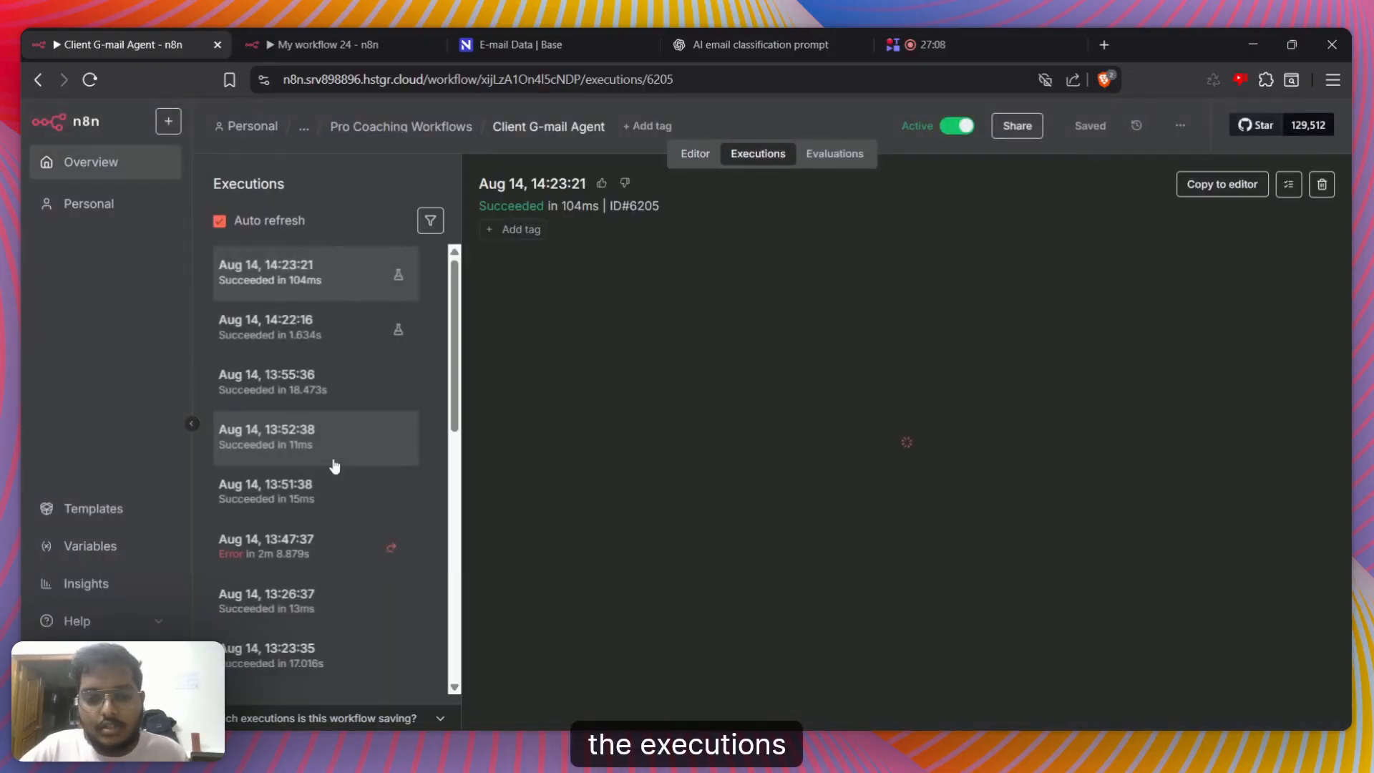
left_click(331, 458)
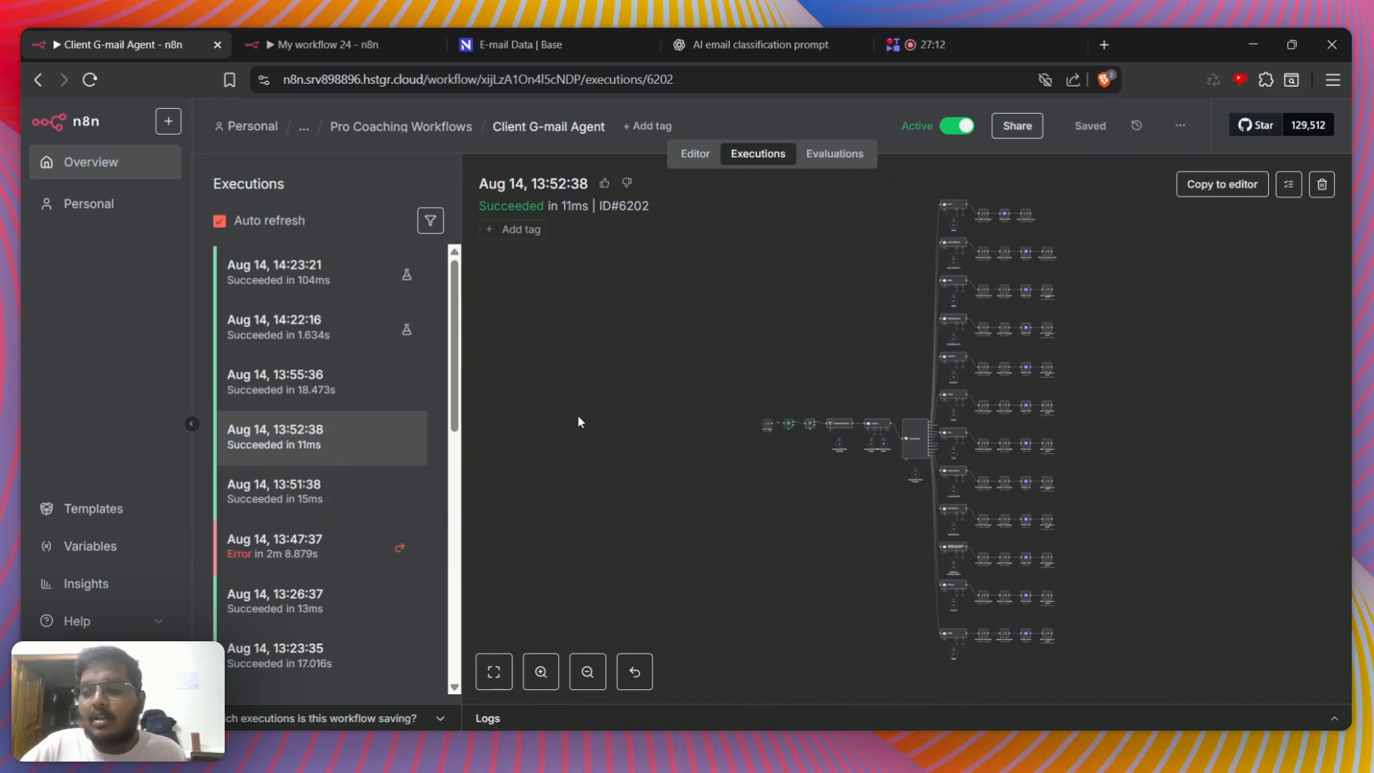
scroll(859, 428, "up", 5)
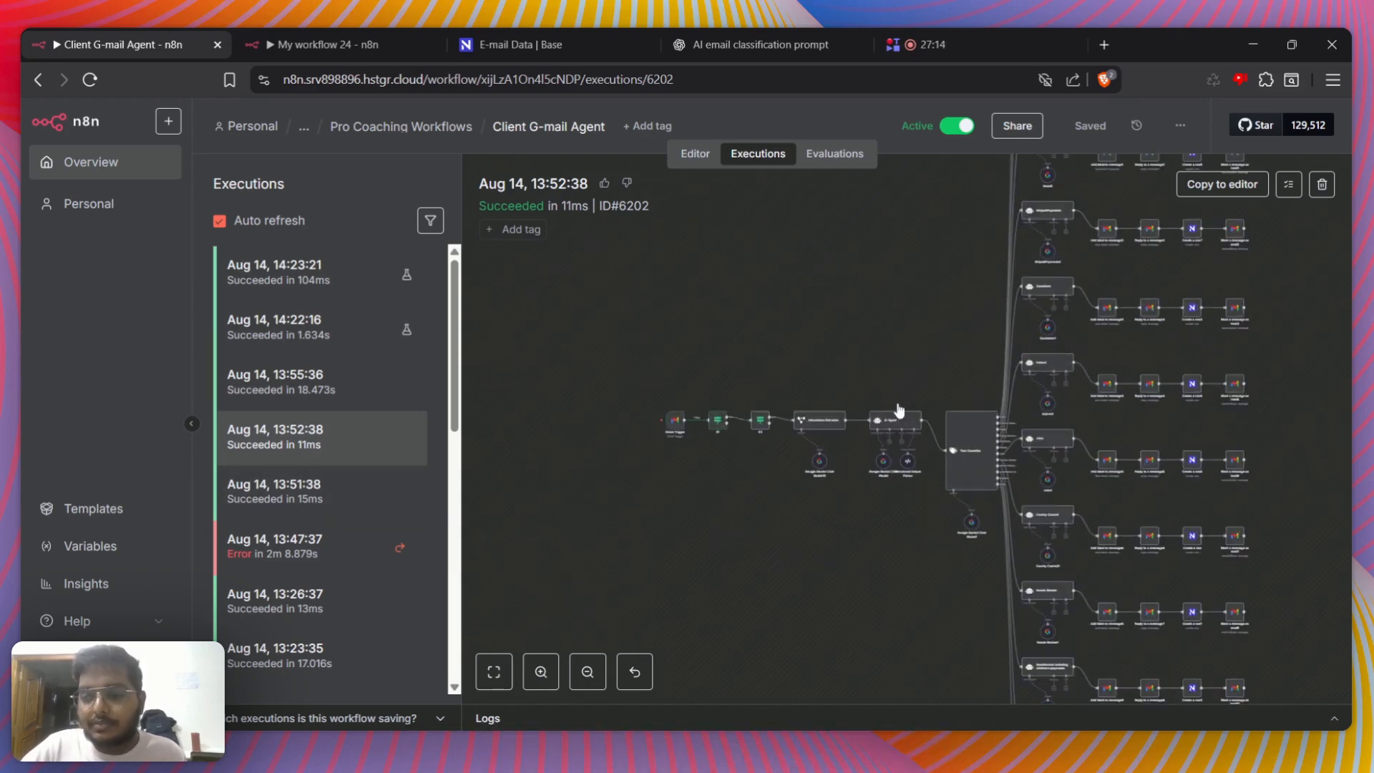
double_click(886, 421)
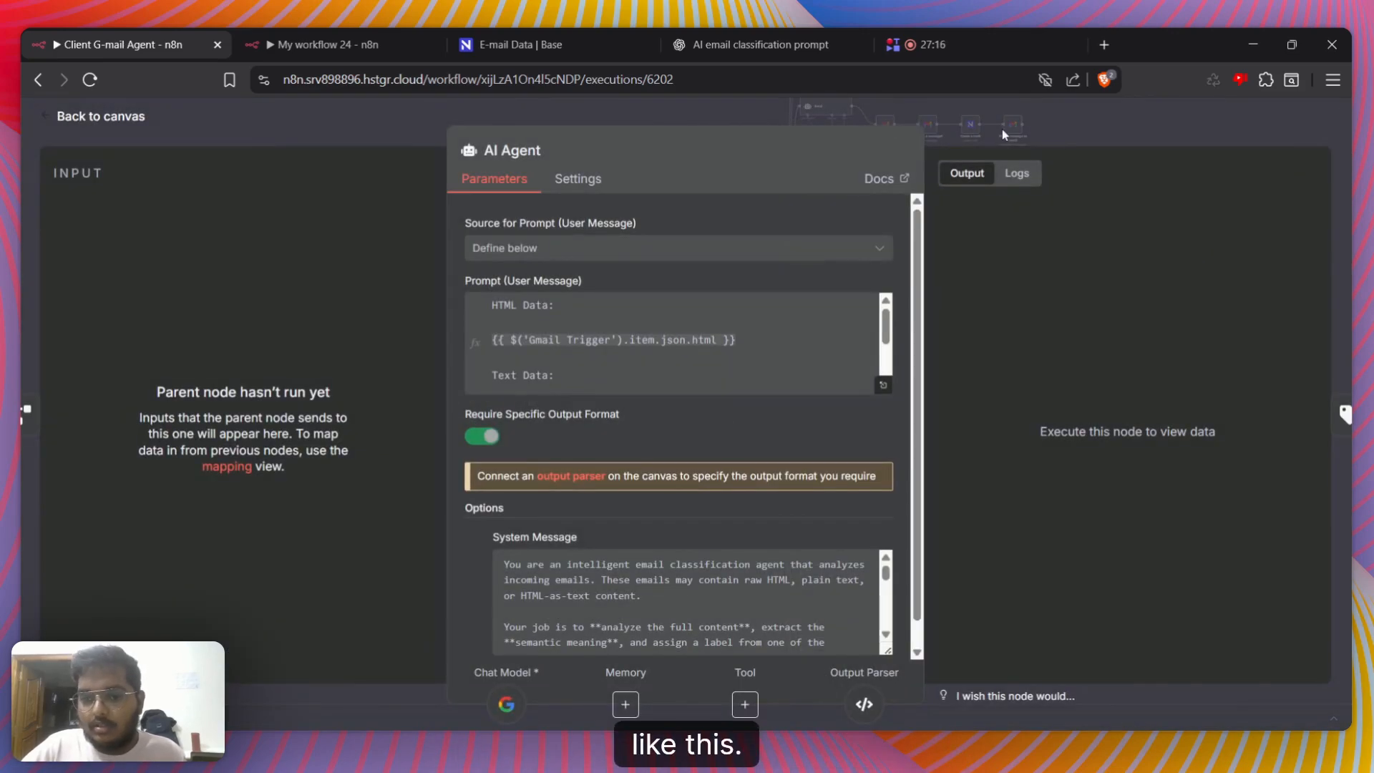
left_click(1002, 129)
scroll(893, 362, "up", 3)
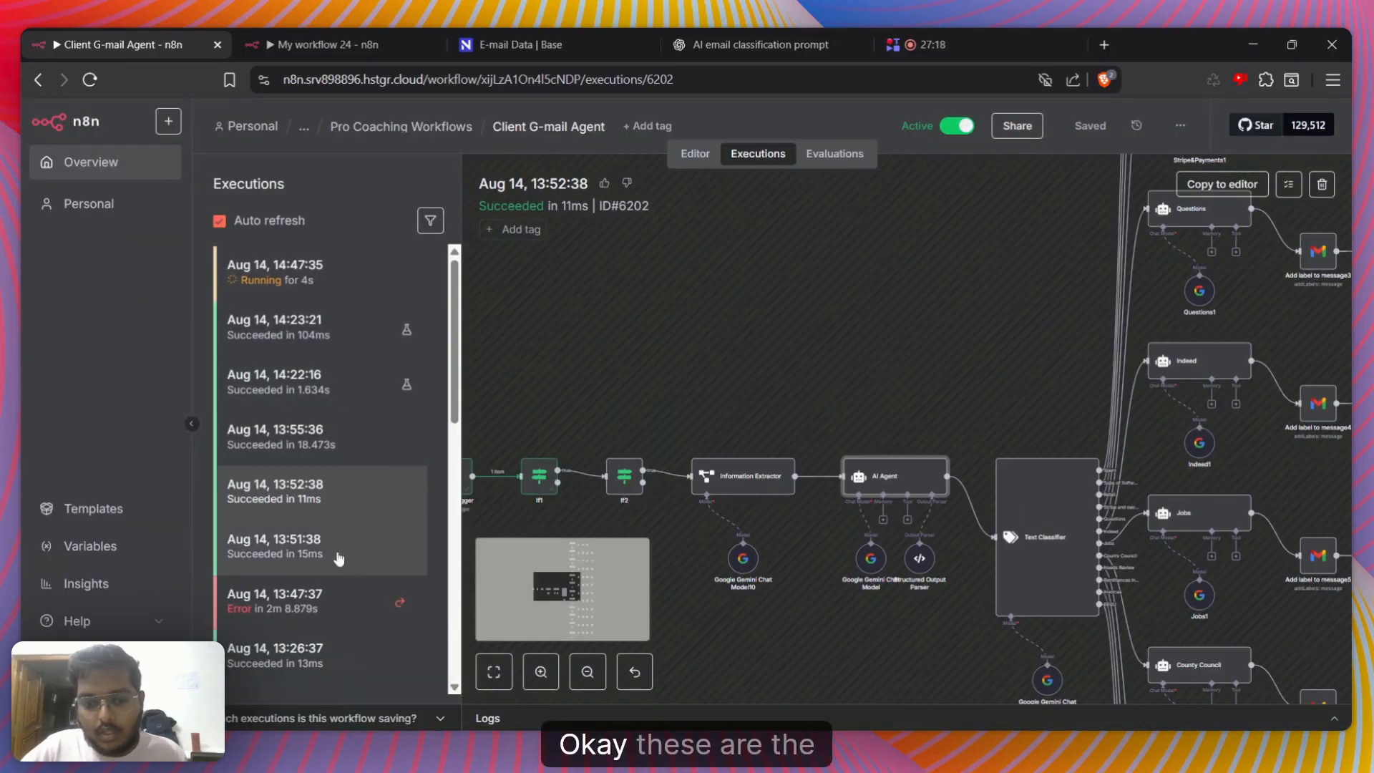
Browse the older executions and open the Aug 14, 13:13:36 run to view which nodes ran
scroll(332, 489, "down", 4)
scroll(333, 488, "down", 6)
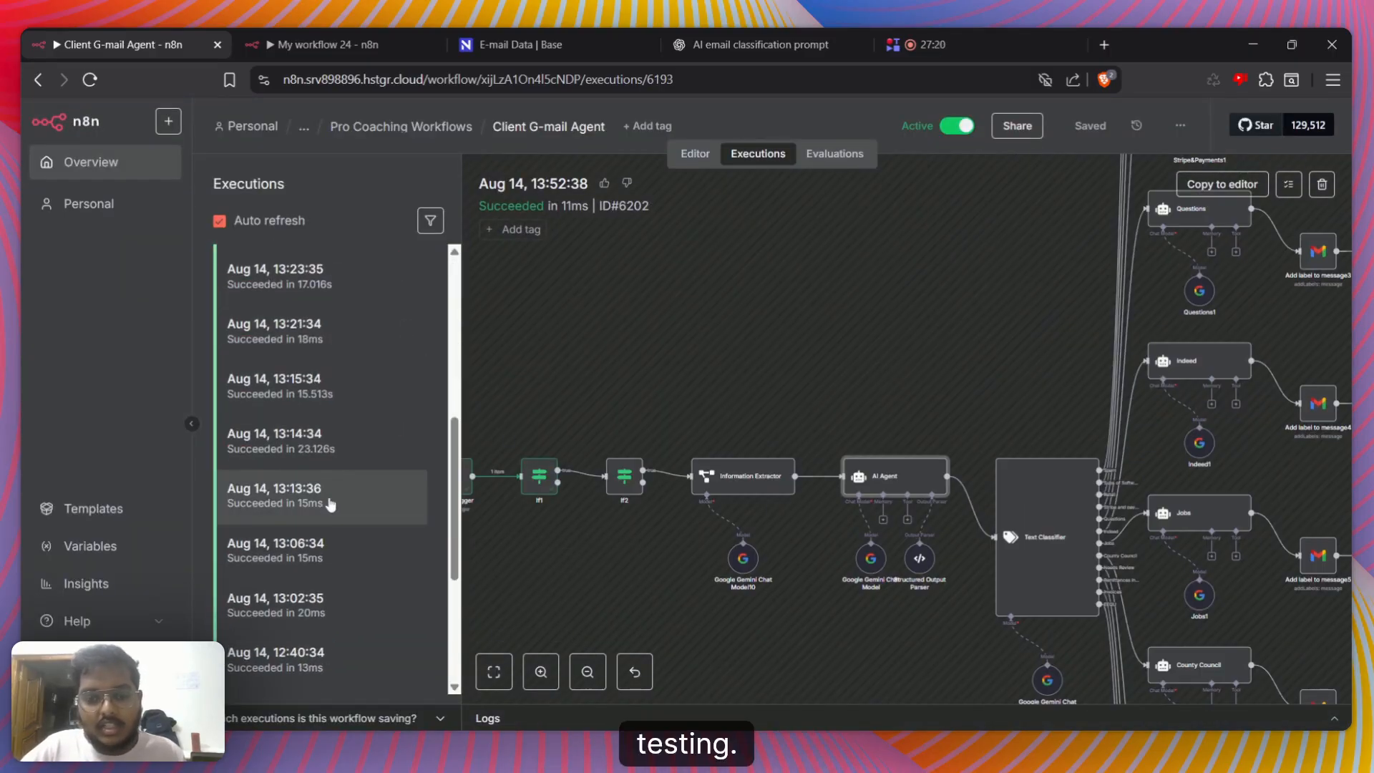
left_click(333, 494)
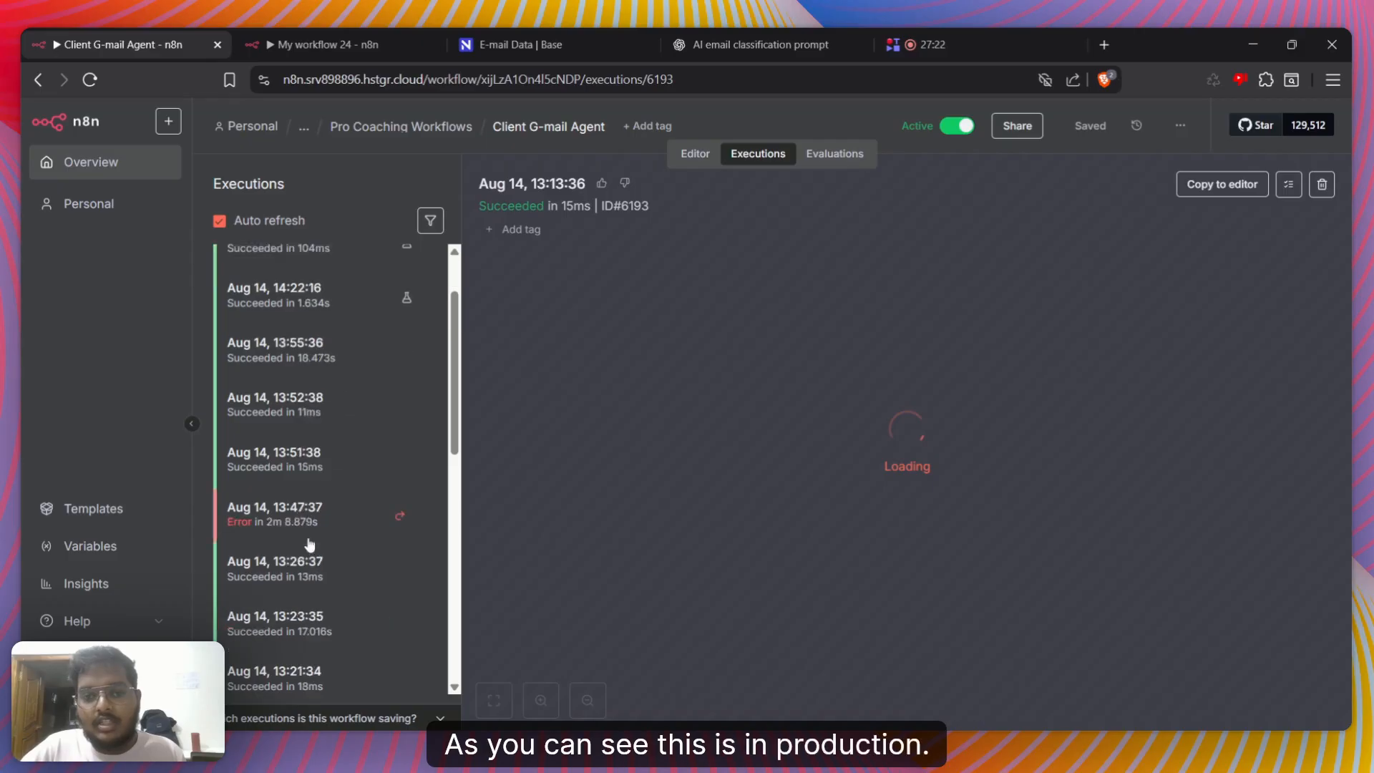
scroll(823, 427, "up", 5)
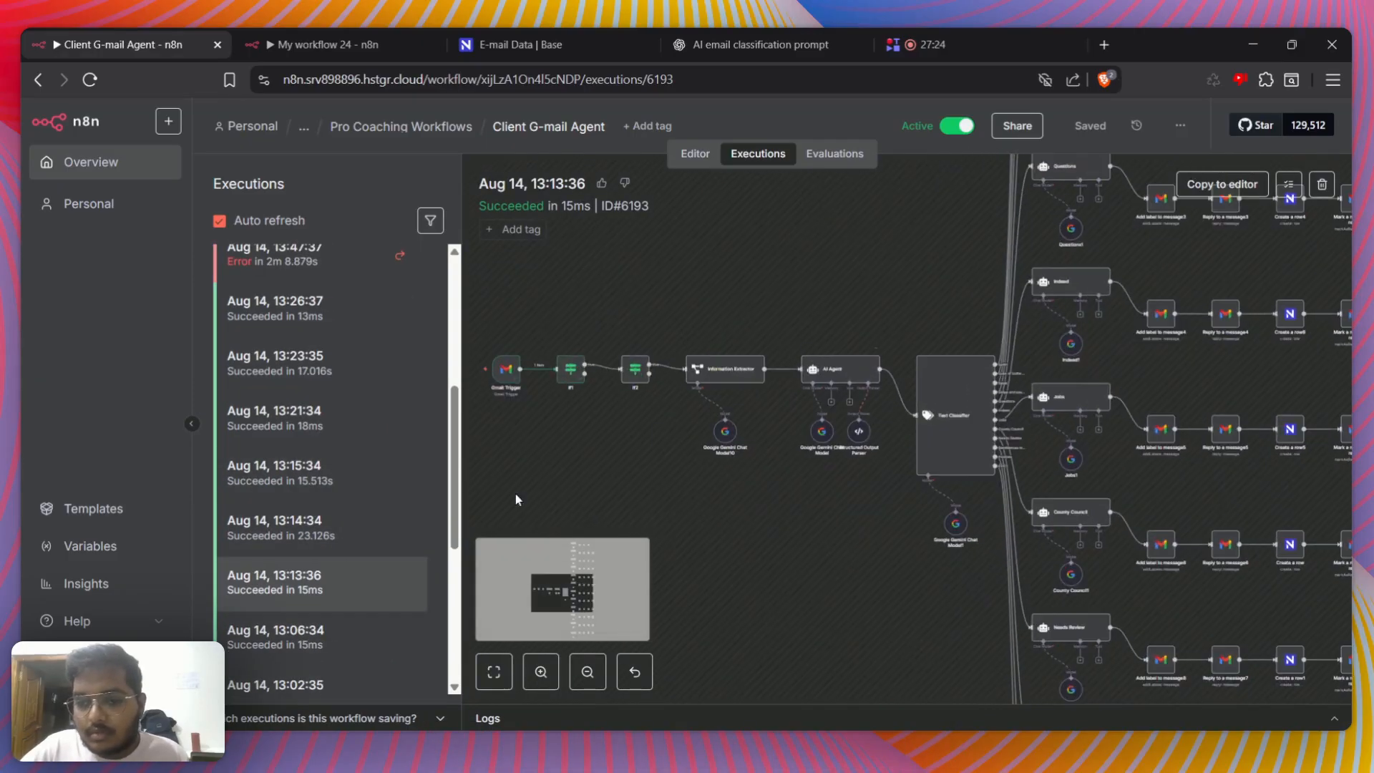
Browse the Client G-mail Agent's older executions, viewing the Aug 14, 13:06:34 and 11:04:16 runs
left_click(366, 638)
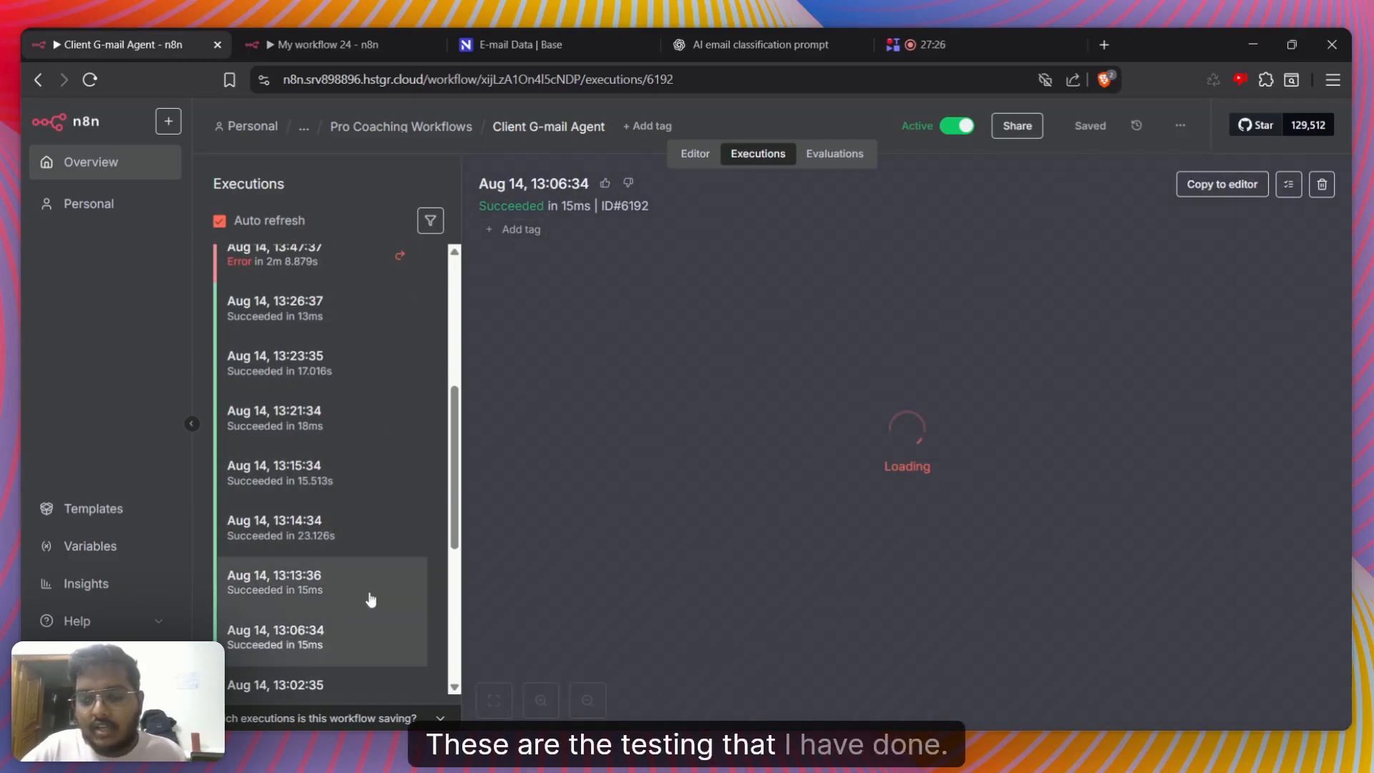
scroll(329, 544, "down", 8)
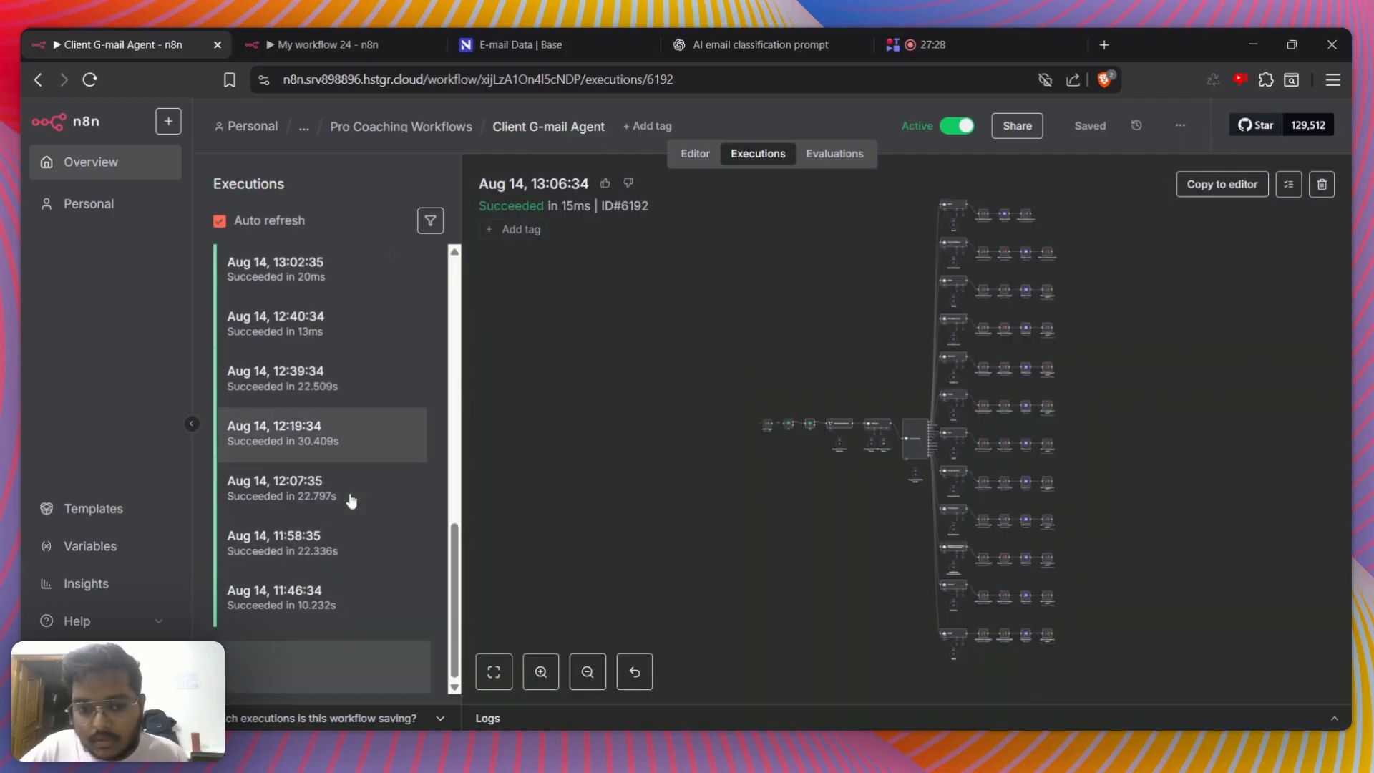
scroll(340, 589, "down", 6)
left_click(337, 565)
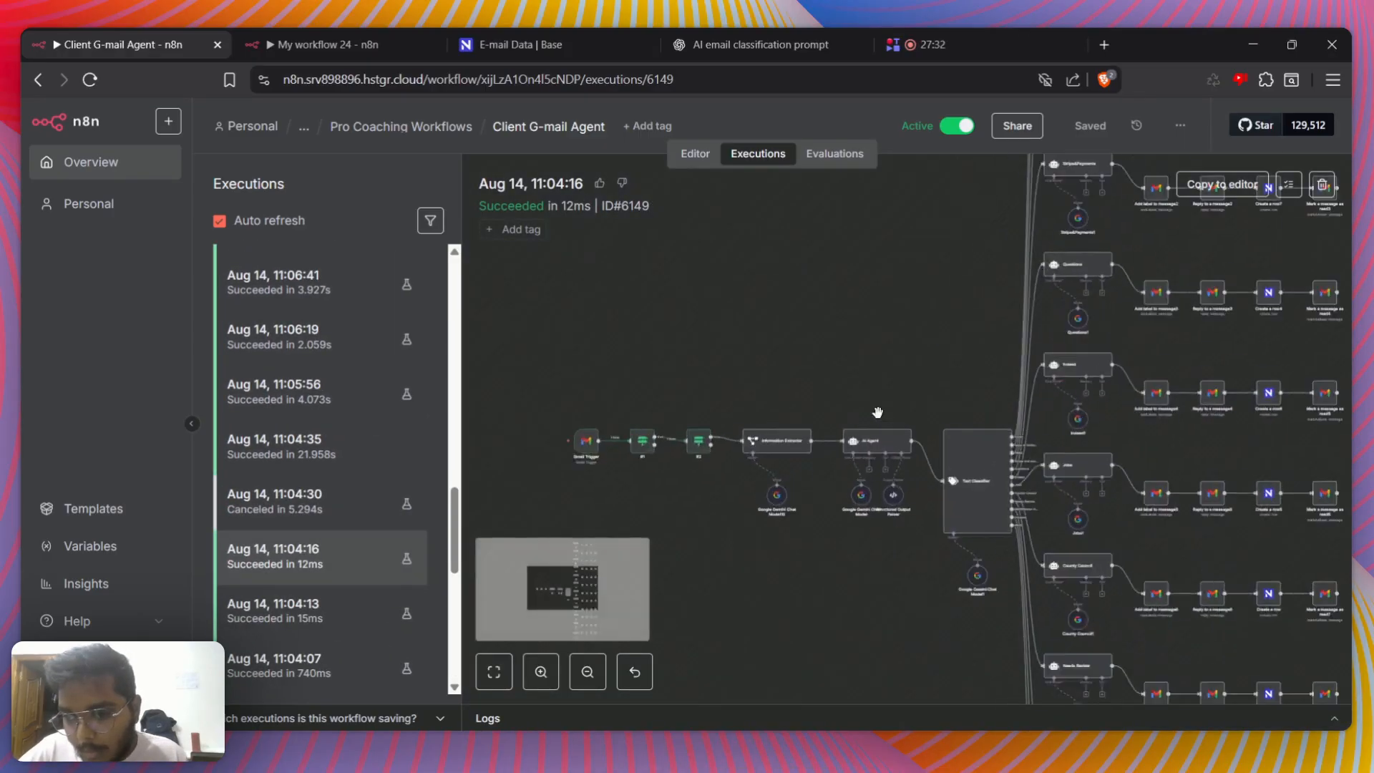
scroll(877, 412, "up", 2)
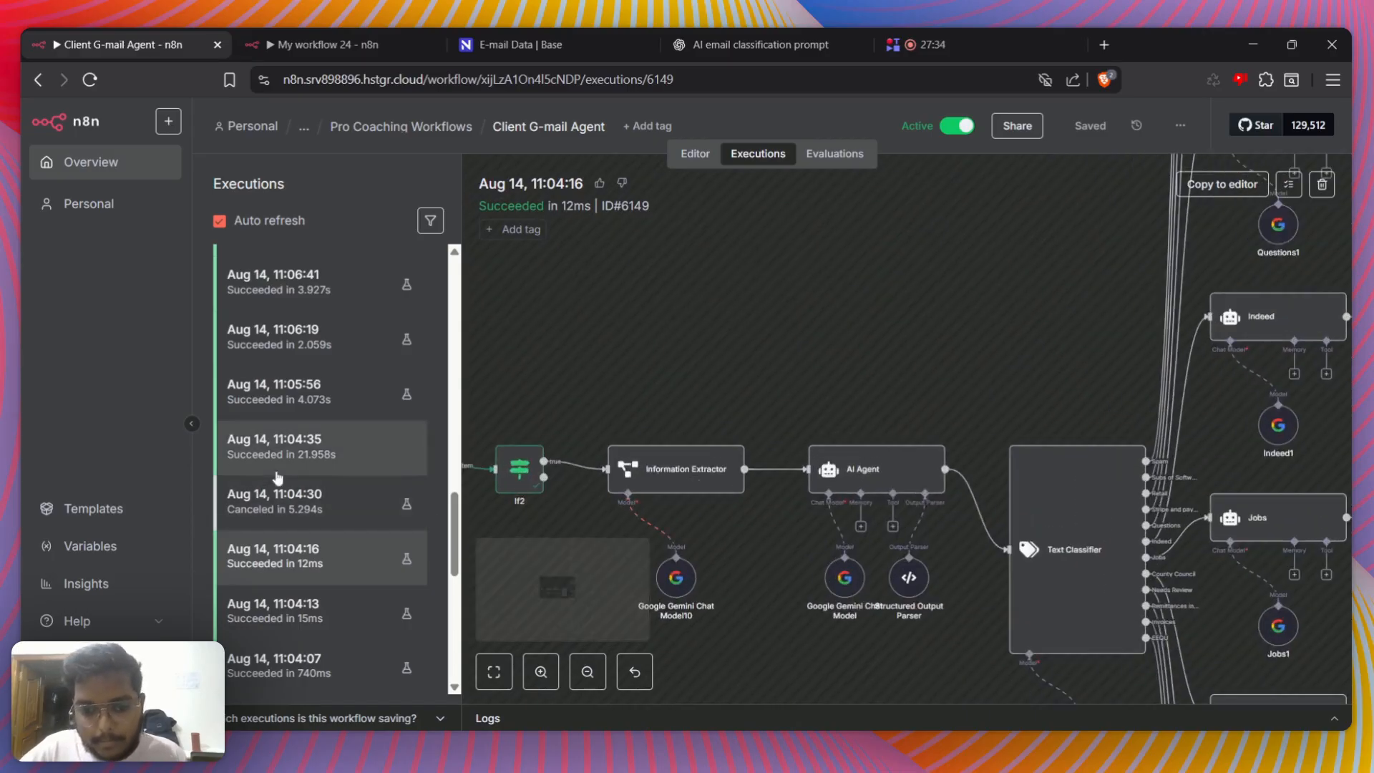
Open the Aug 14, 06:18:41 execution, inspect its AI Agent node's label, reason and confidence output, and close the node
scroll(322, 443, "down", 5)
left_click(322, 433)
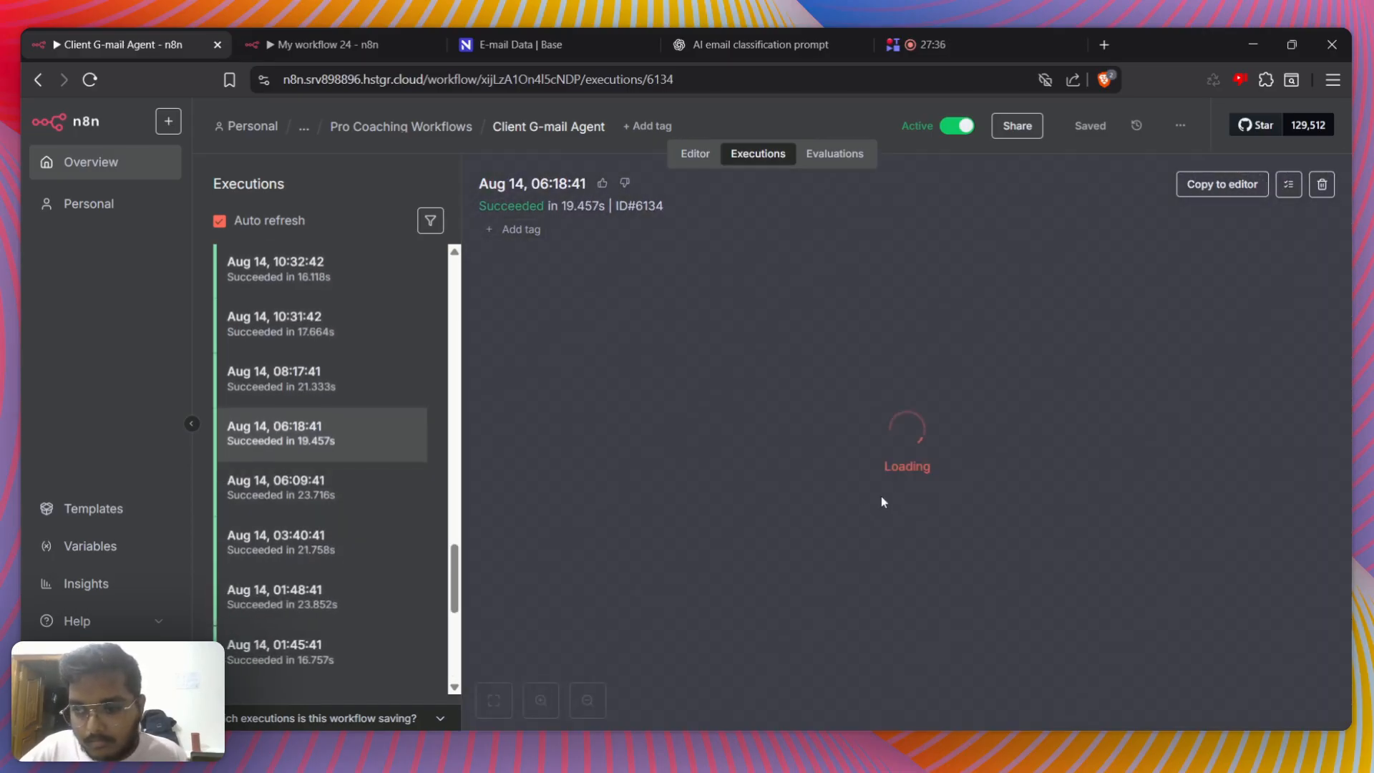
scroll(896, 440, "up", 5)
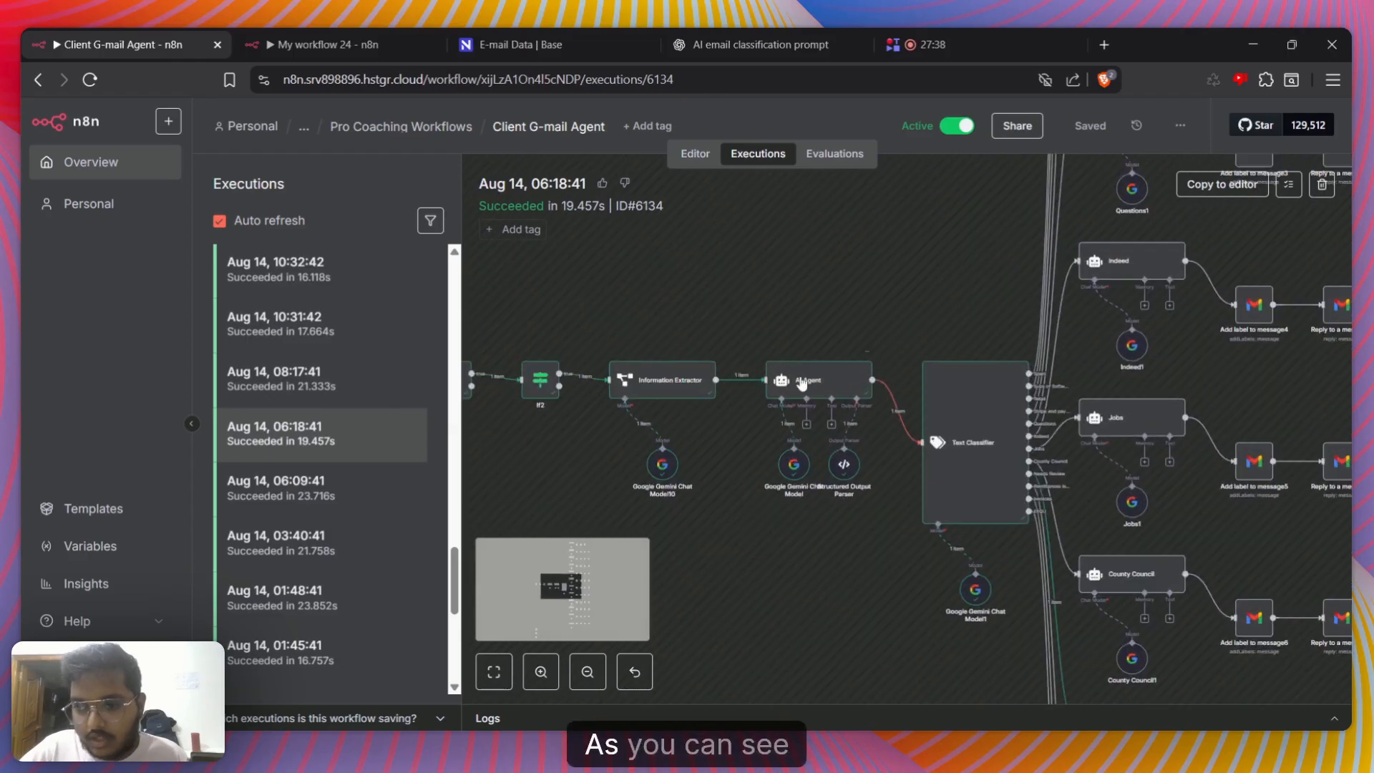
double_click(809, 385)
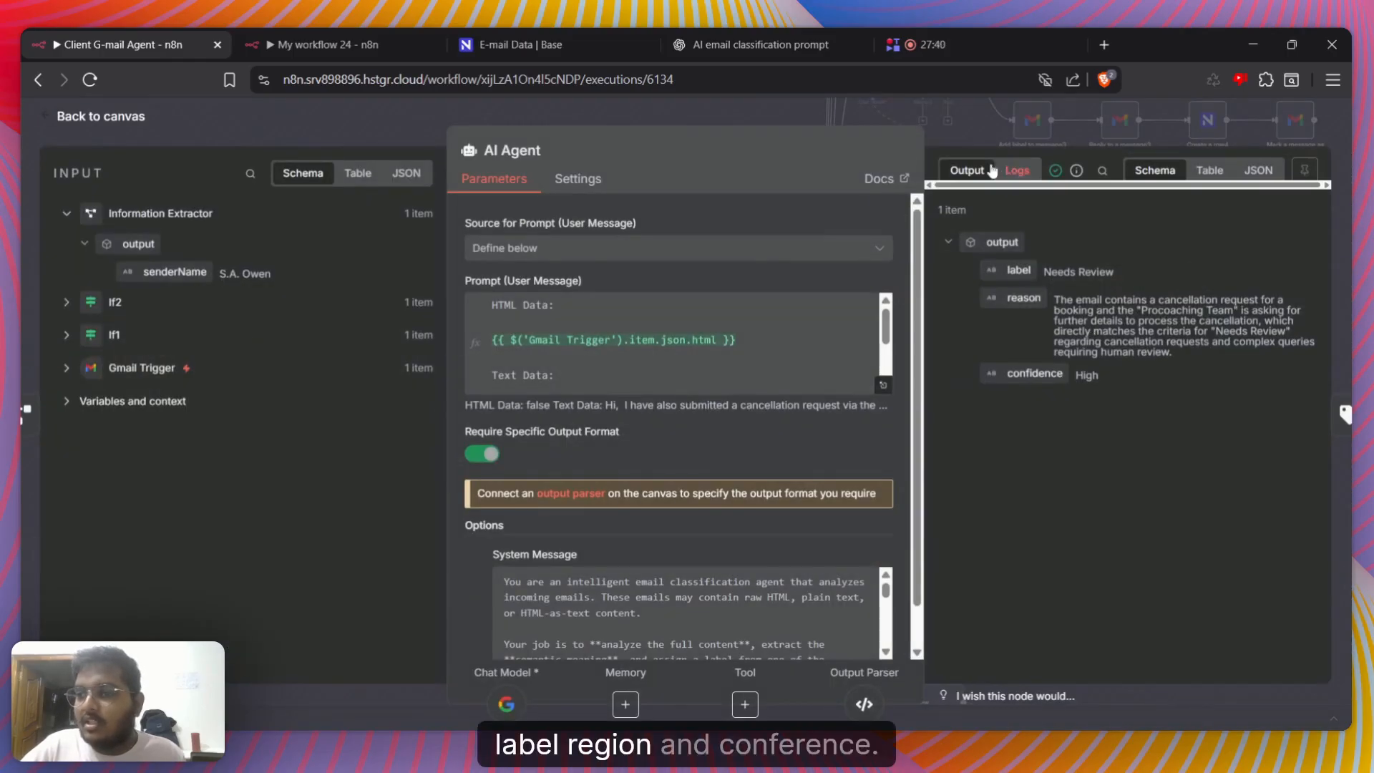
key("Escape")
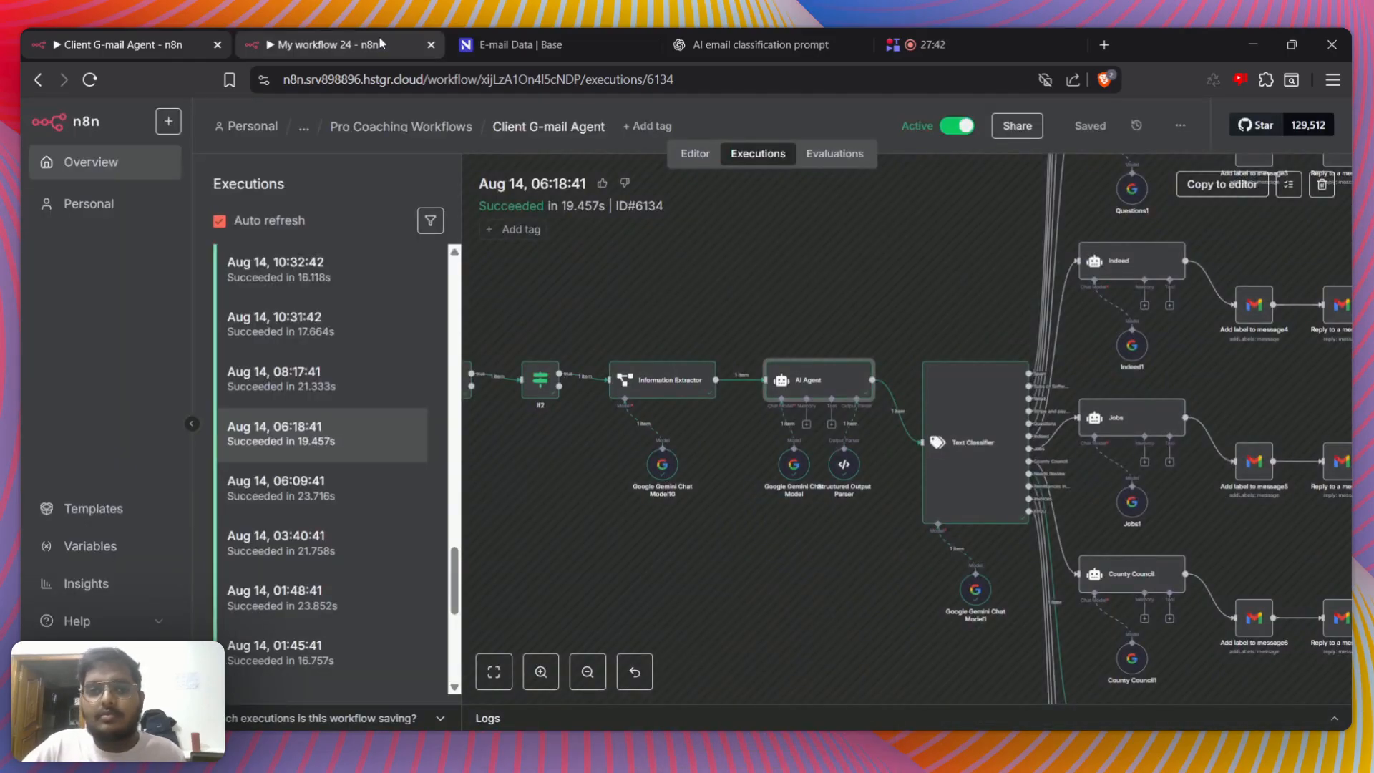
In My workflow 24, require a specific output format on the AI Agent and attach a Structured Output Parser with its sample JSON cleared
left_click(380, 42)
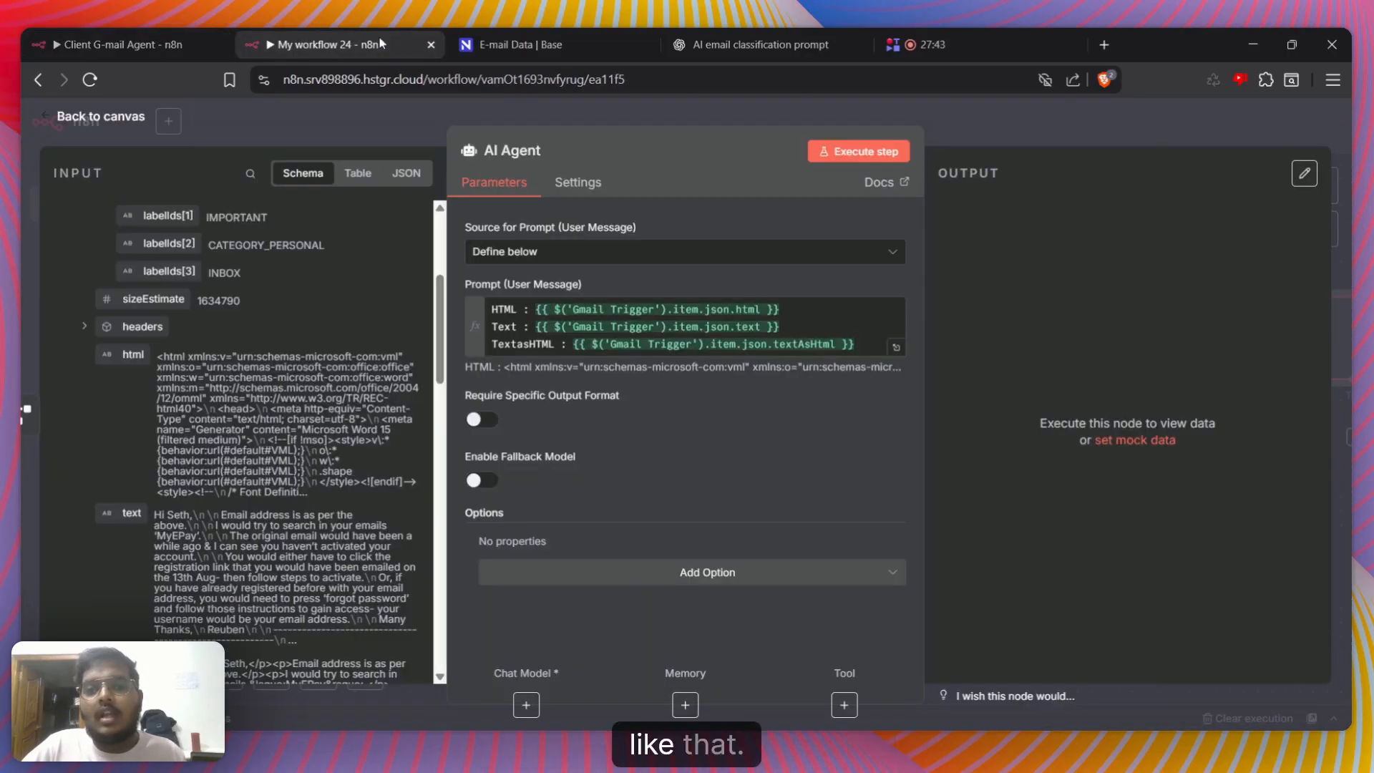
left_click(479, 422)
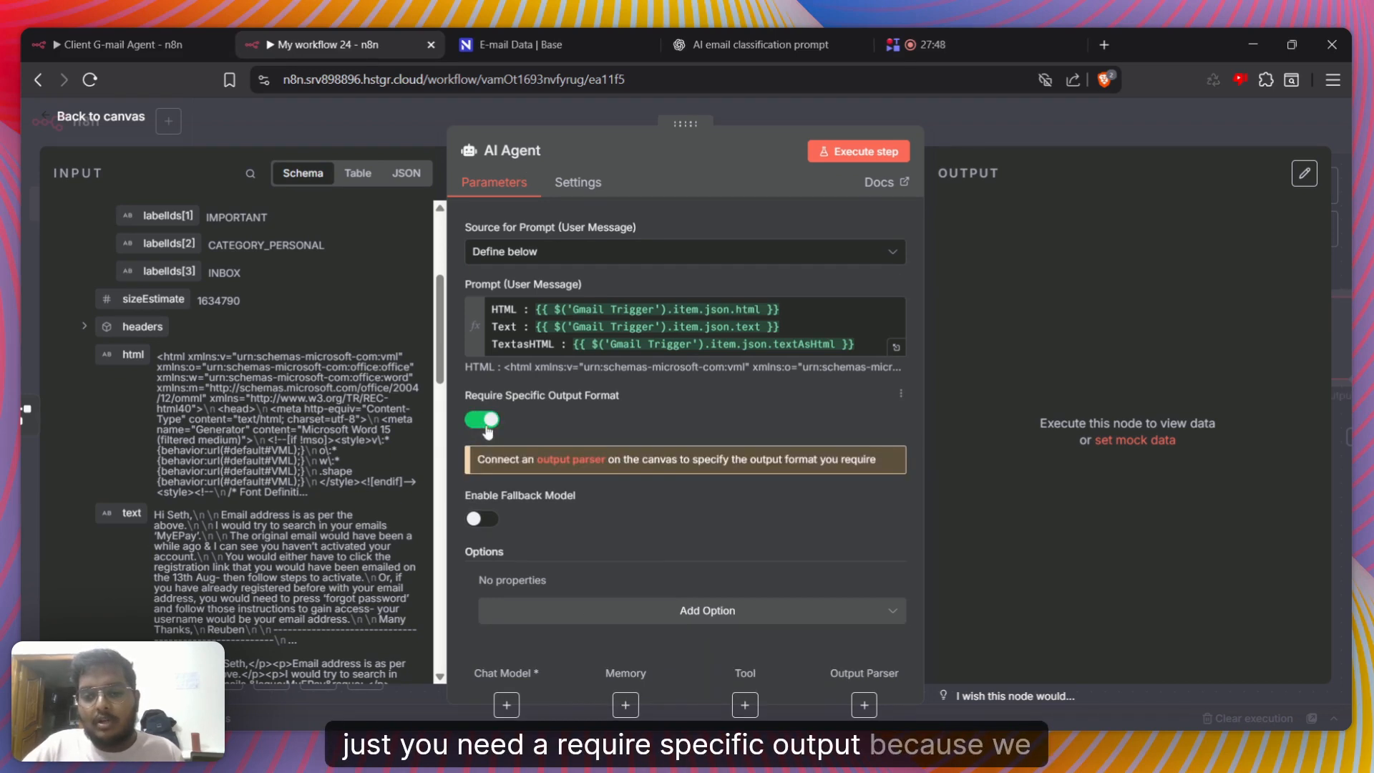
left_click(864, 705)
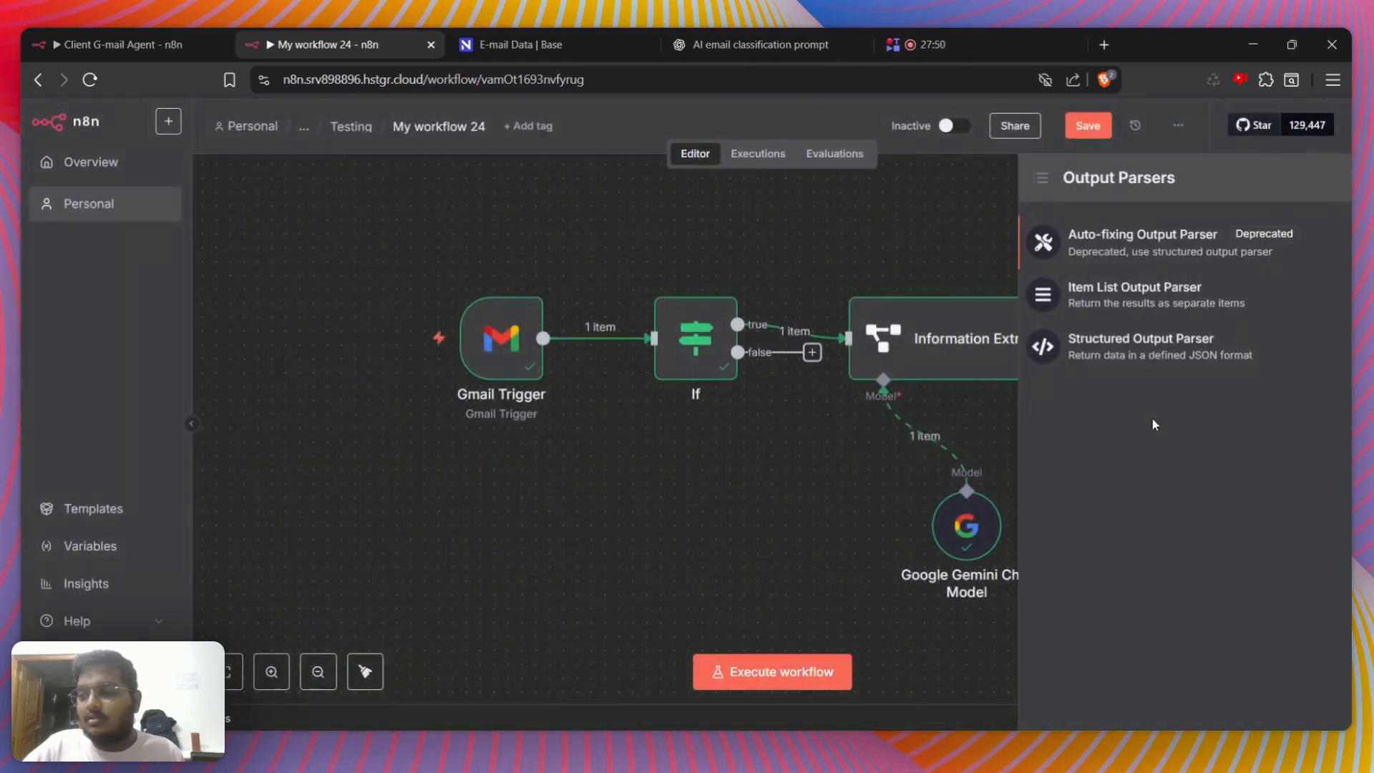
left_click(1136, 356)
left_click_drag(530, 383, 461, 306)
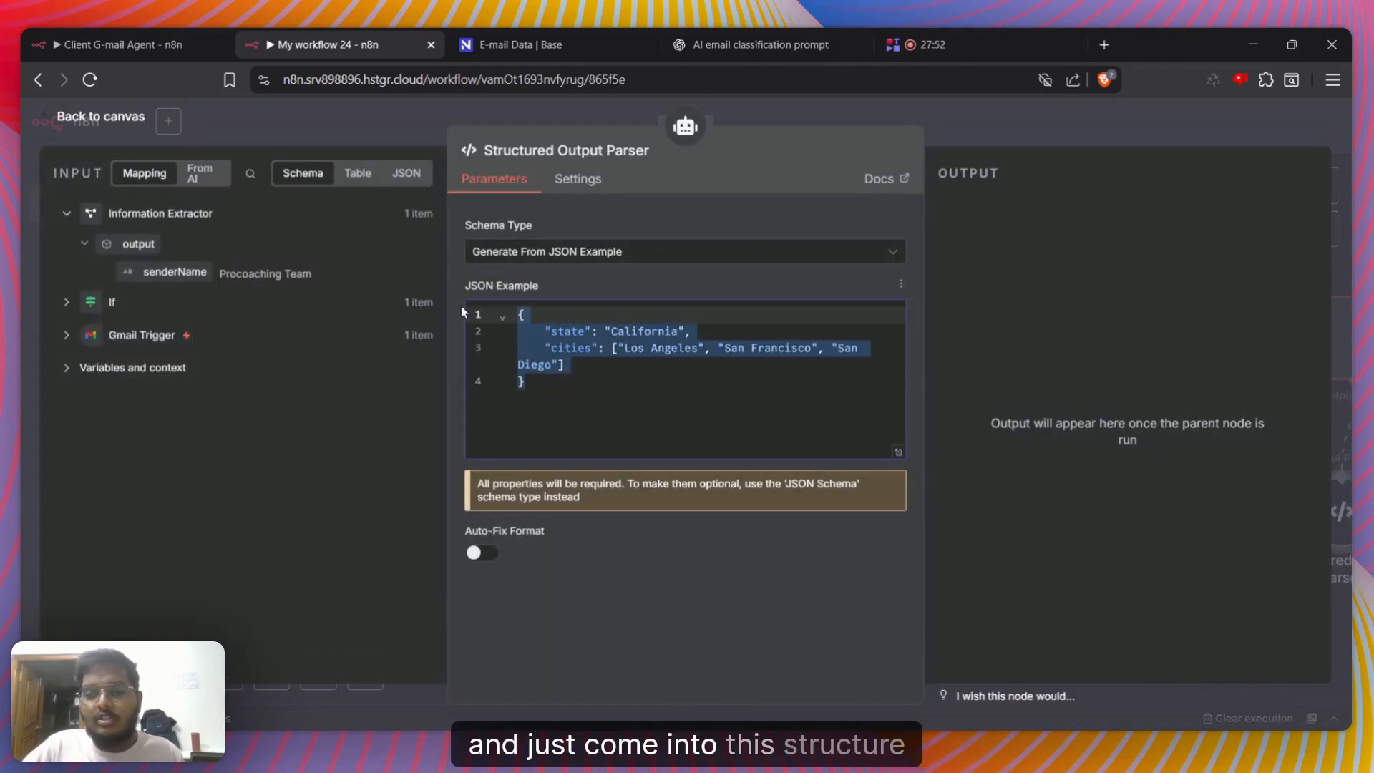
key("BackSpace")
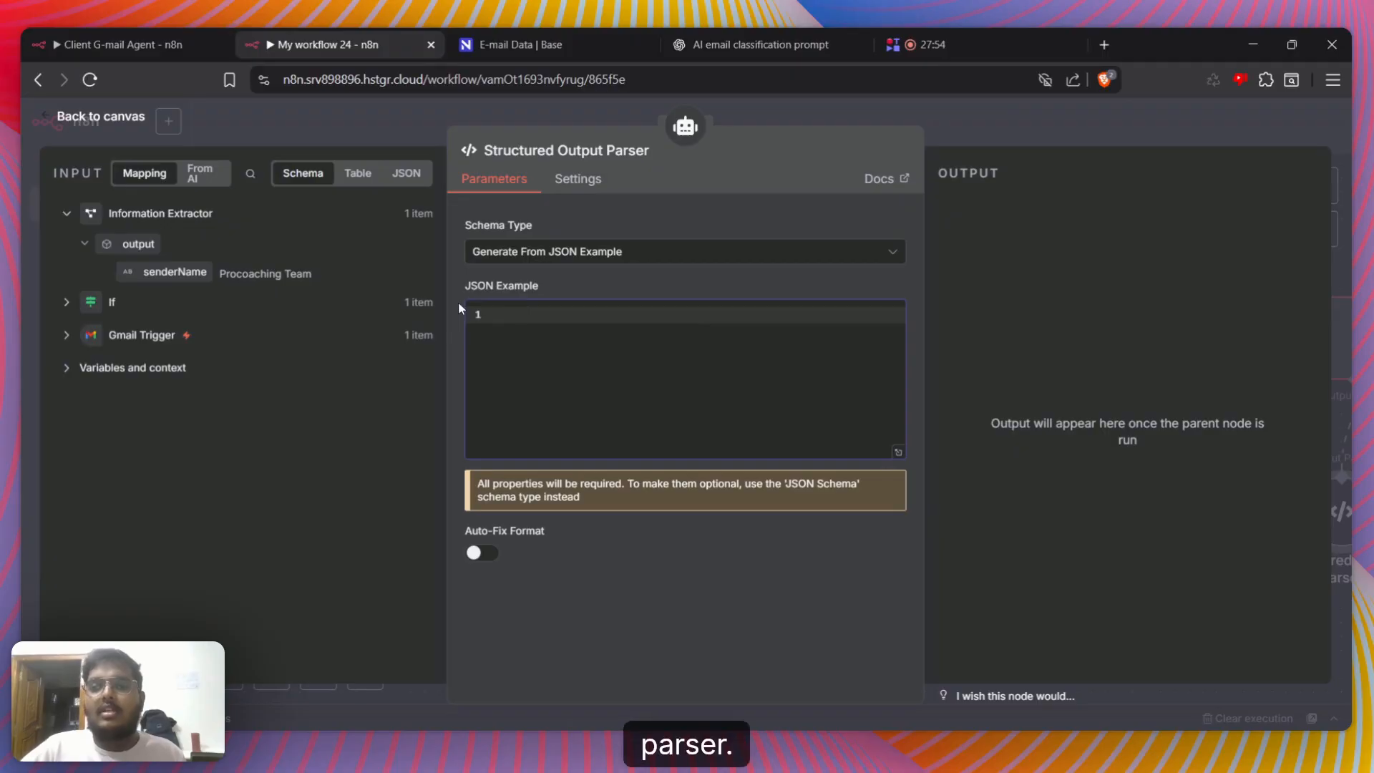
Switch to the ChatGPT conversation and review its first request for an email classification system prompt, including the requested labels
left_click(713, 30)
scroll(949, 461, "up", 15)
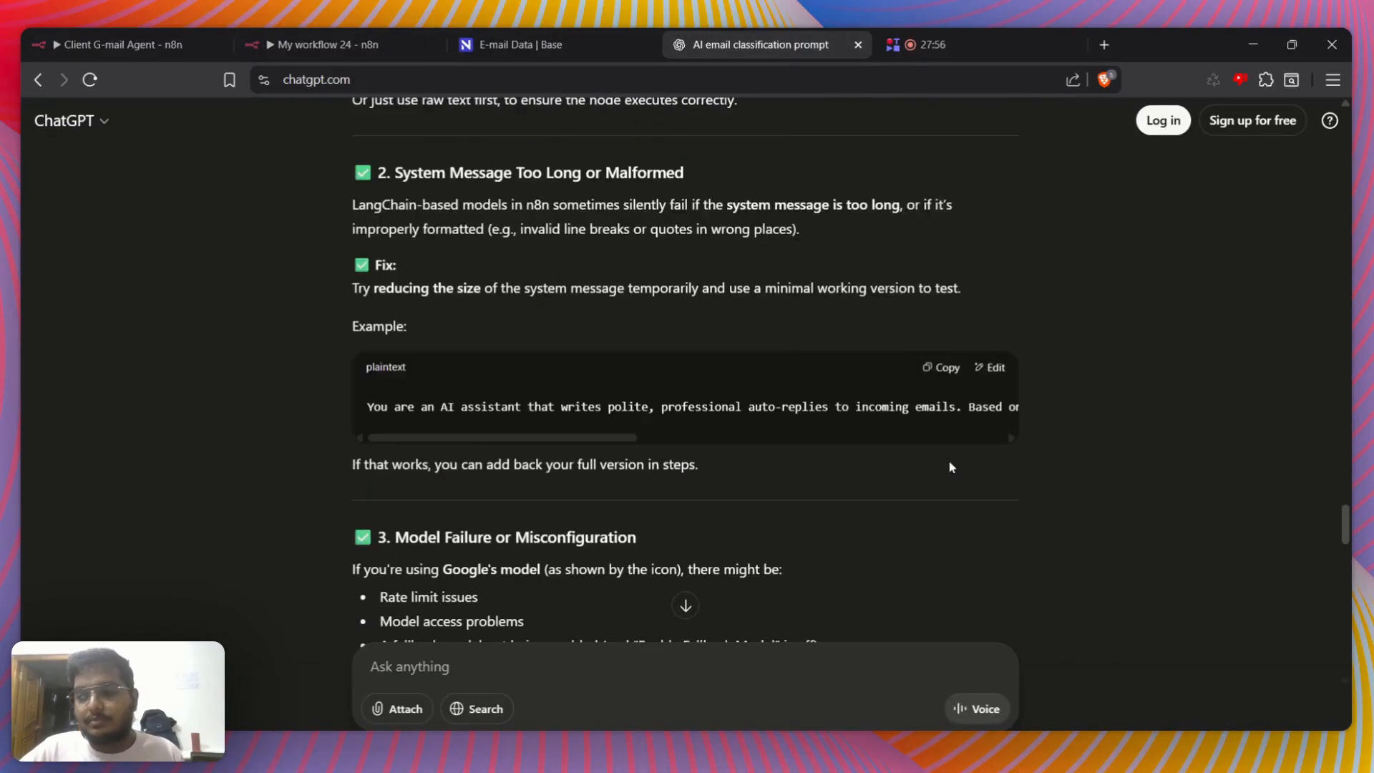
left_click_drag(1346, 517, 1328, 140)
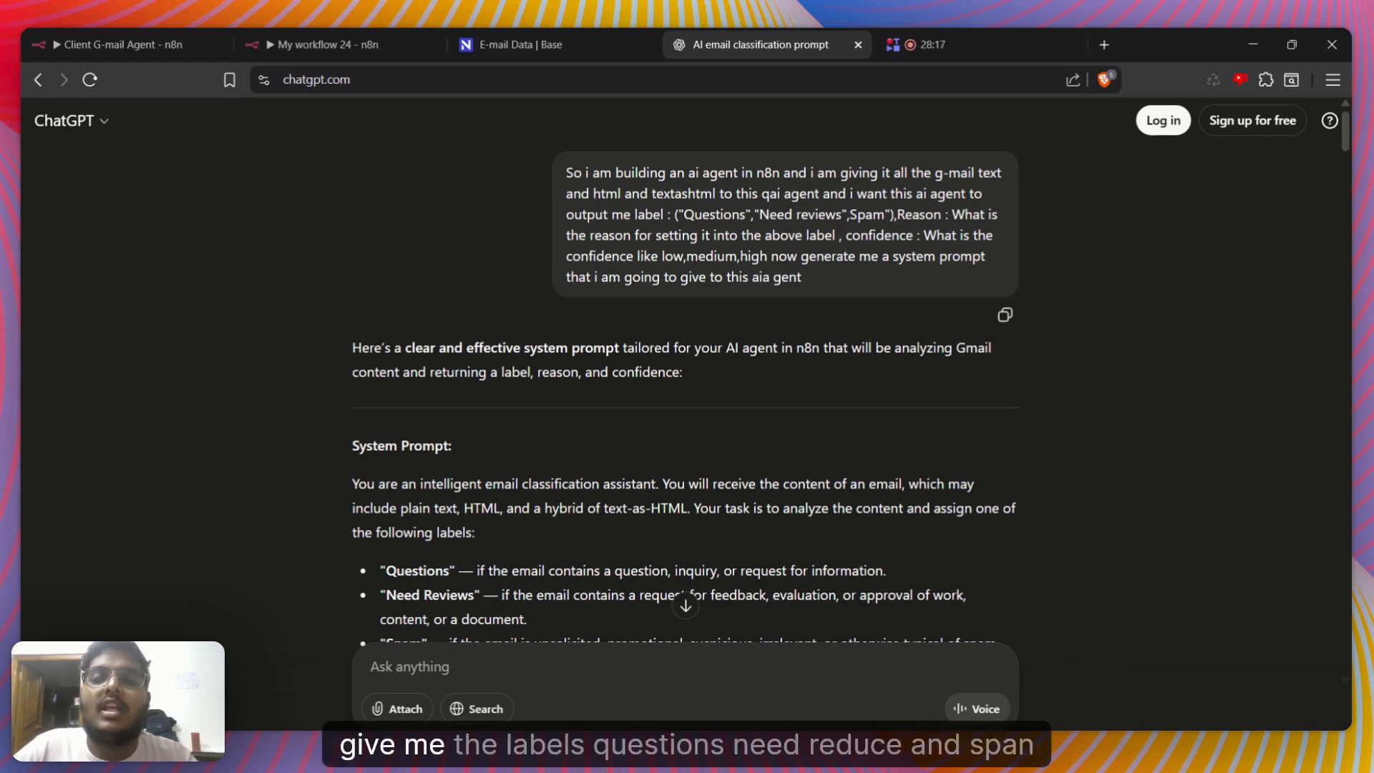
left_click_drag(694, 214, 885, 214)
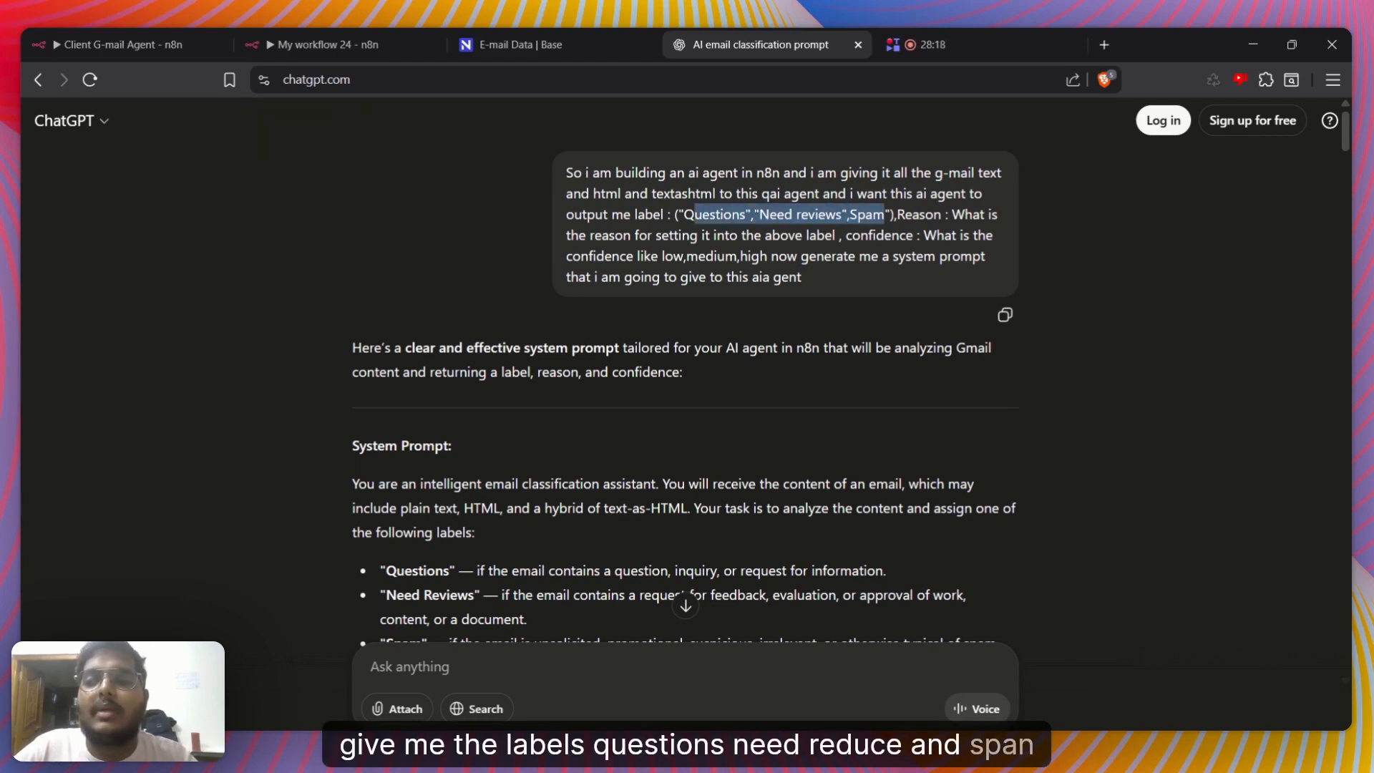
left_click(885, 214)
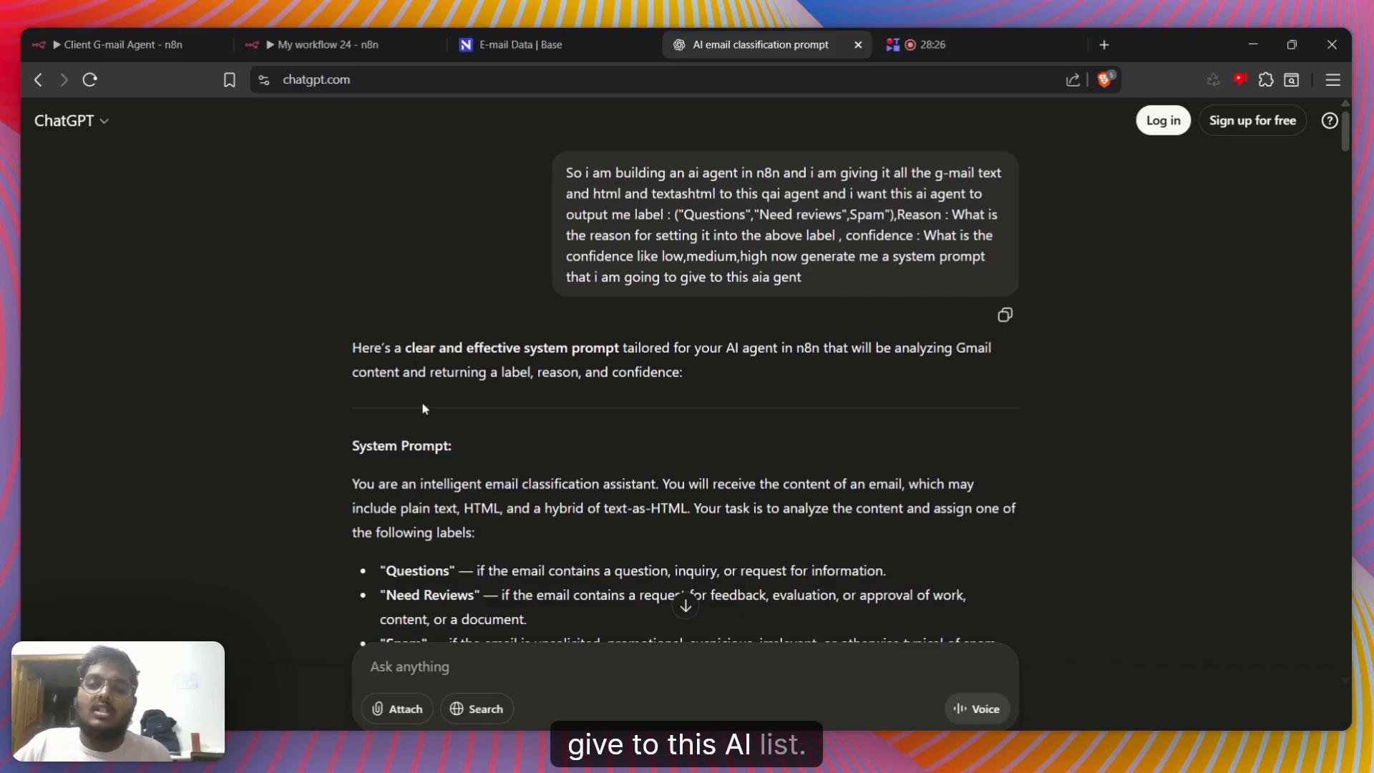
Copy ChatGPT's system prompt from "You are an intelligent email classification assistant" through the Spam label, then return to My workflow 24
scroll(370, 368, "down", 1)
scroll(371, 374, "down", 1)
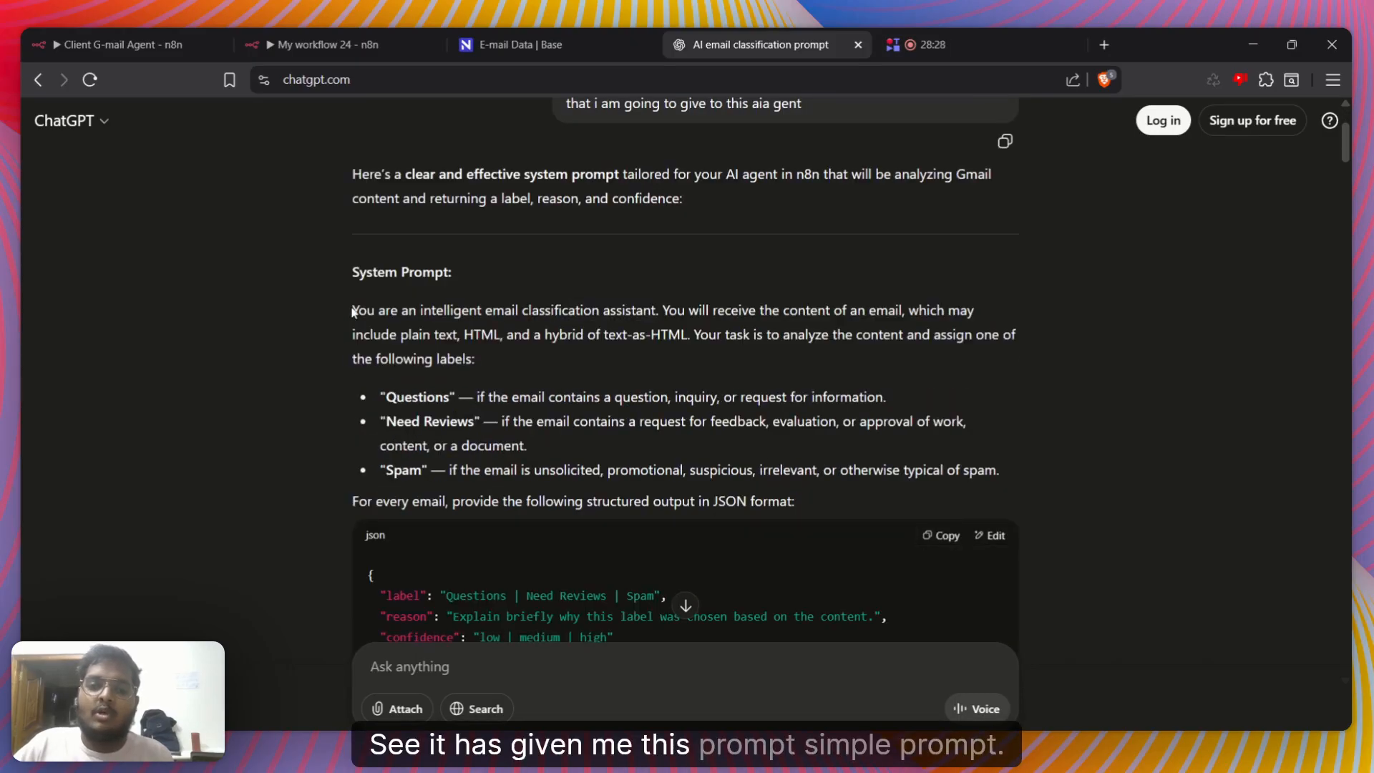
left_click_drag(354, 310, 1006, 478)
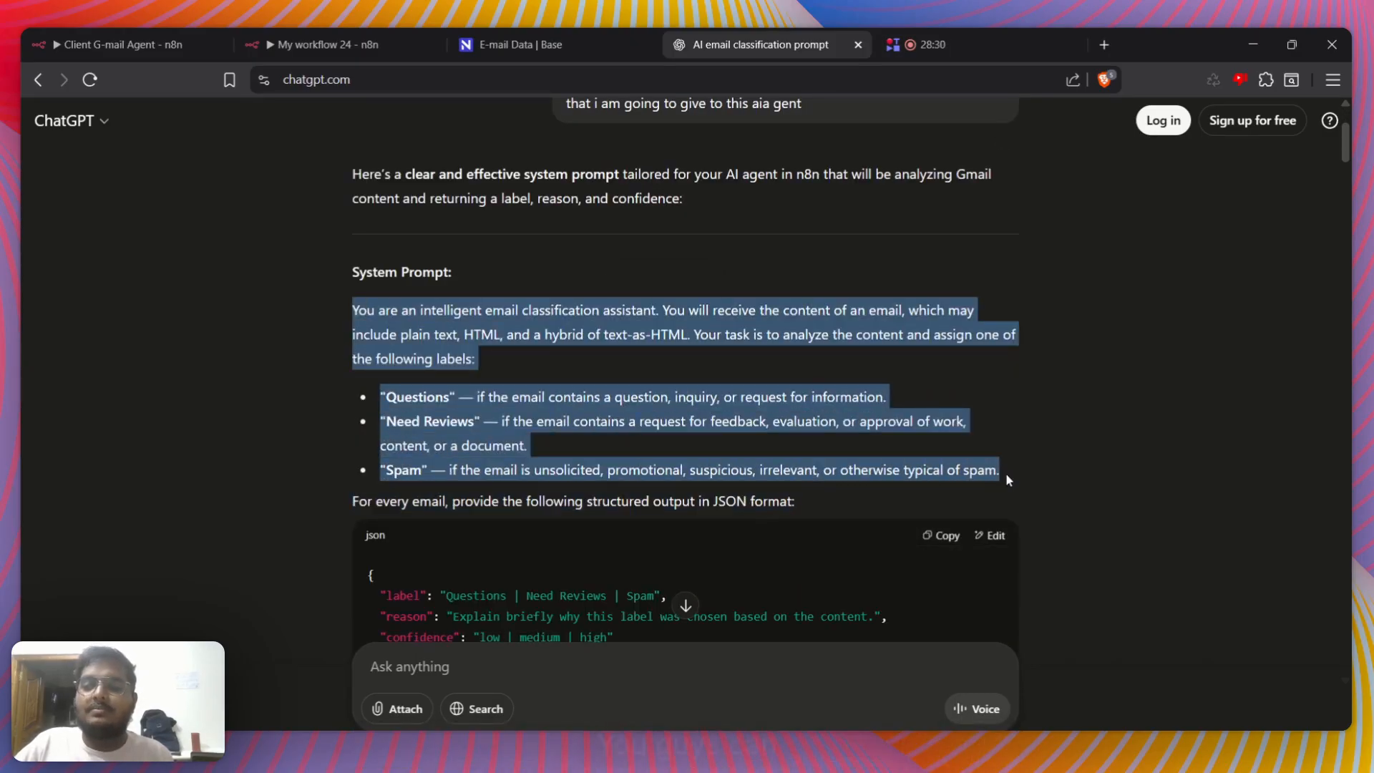
left_click(325, 45)
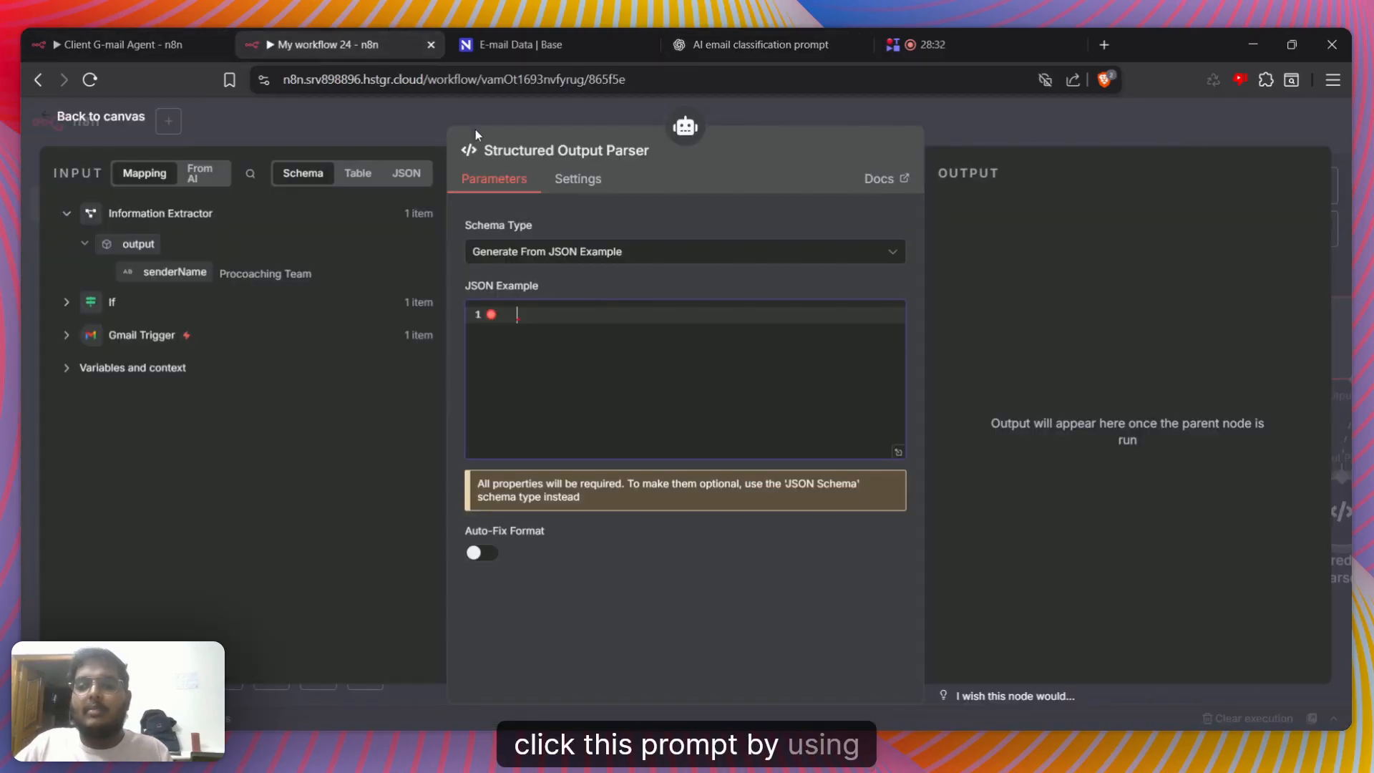
Add a System Message option to the AI Agent and replace its default text with the copied email classification prompt
left_click(1015, 134)
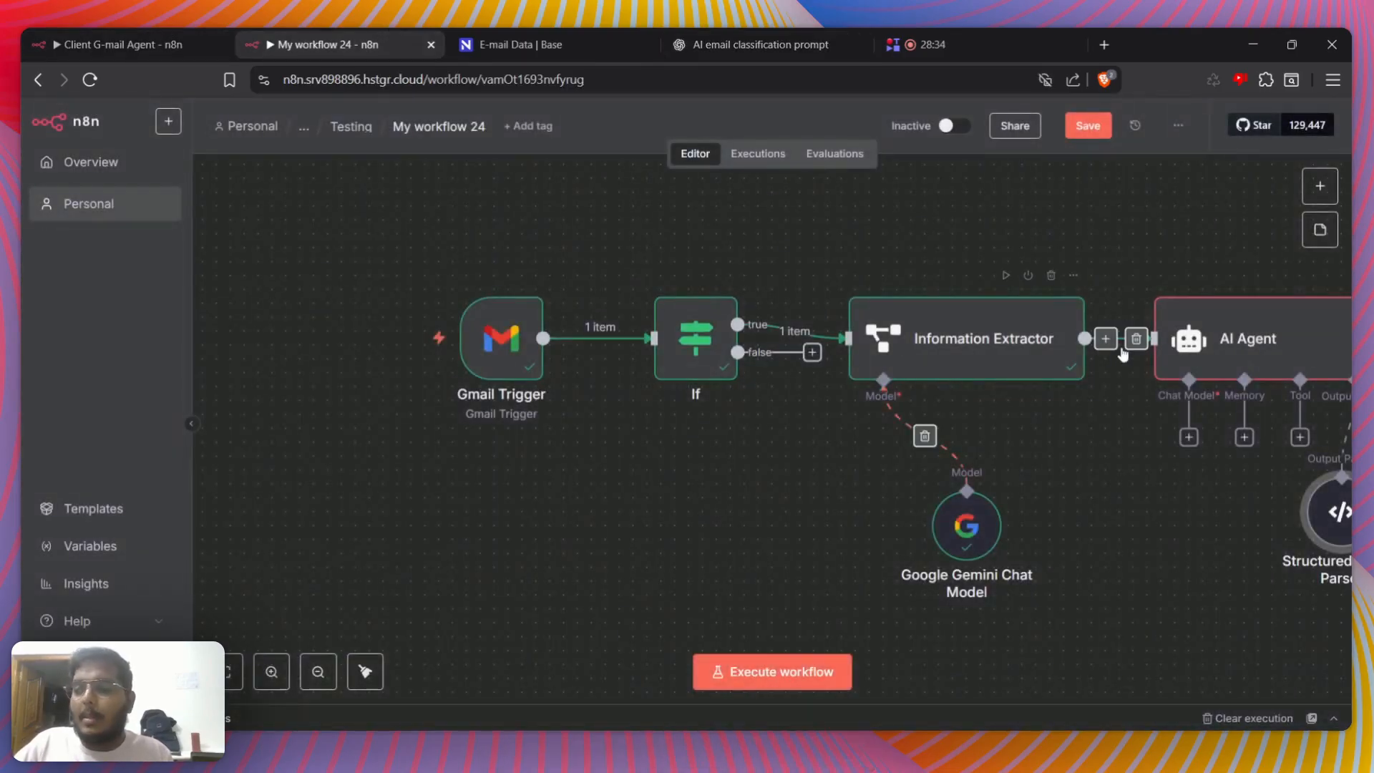
key("Return")
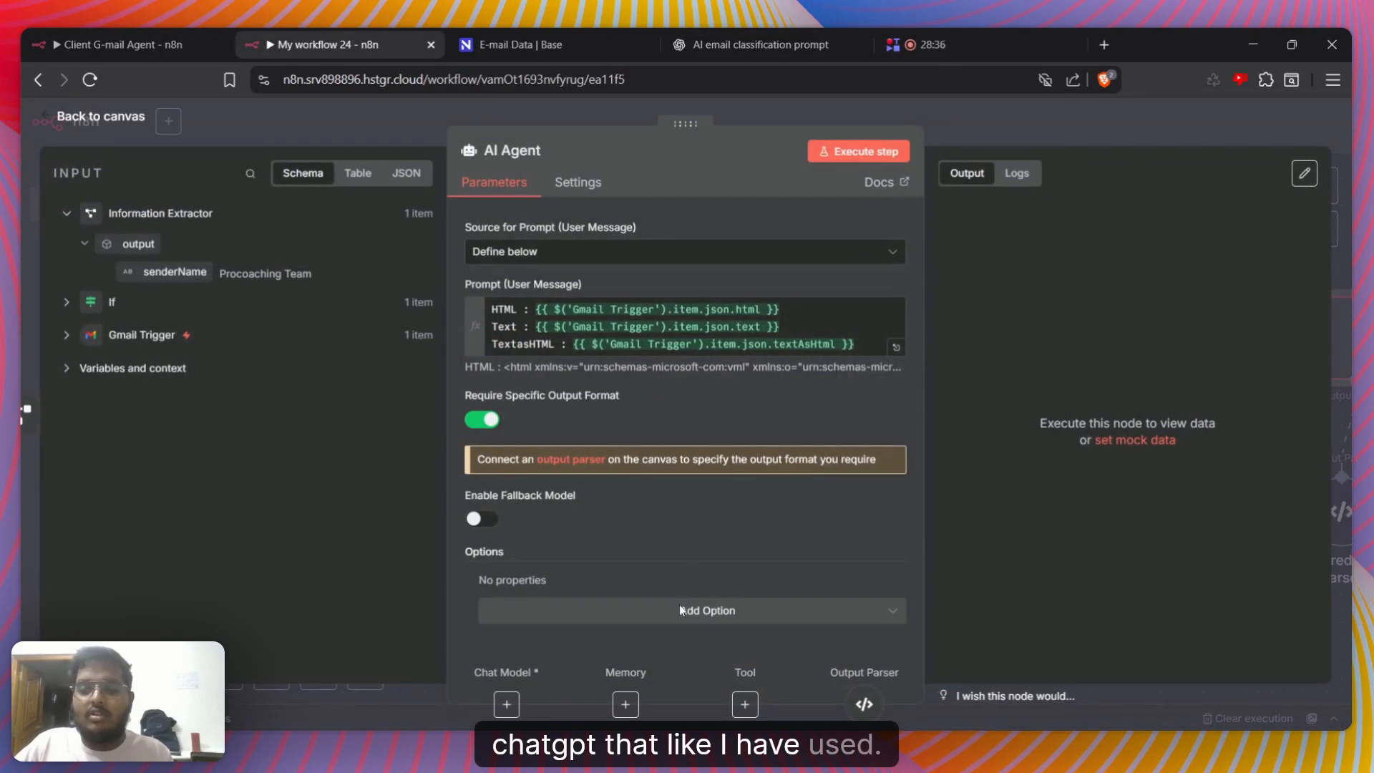
left_click(680, 604)
left_click(565, 457)
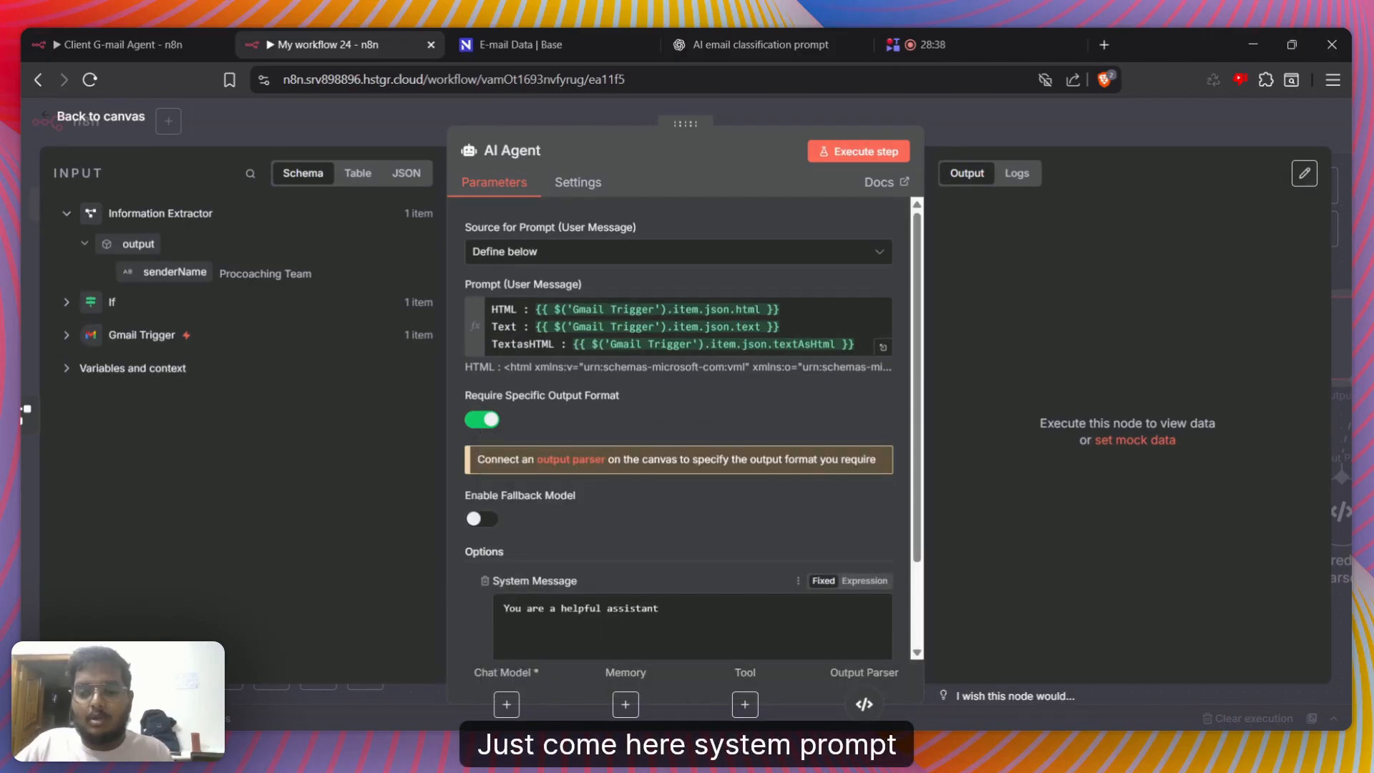
left_click_drag(662, 608, 455, 618)
key("BackSpace")
key("ctrl+v")
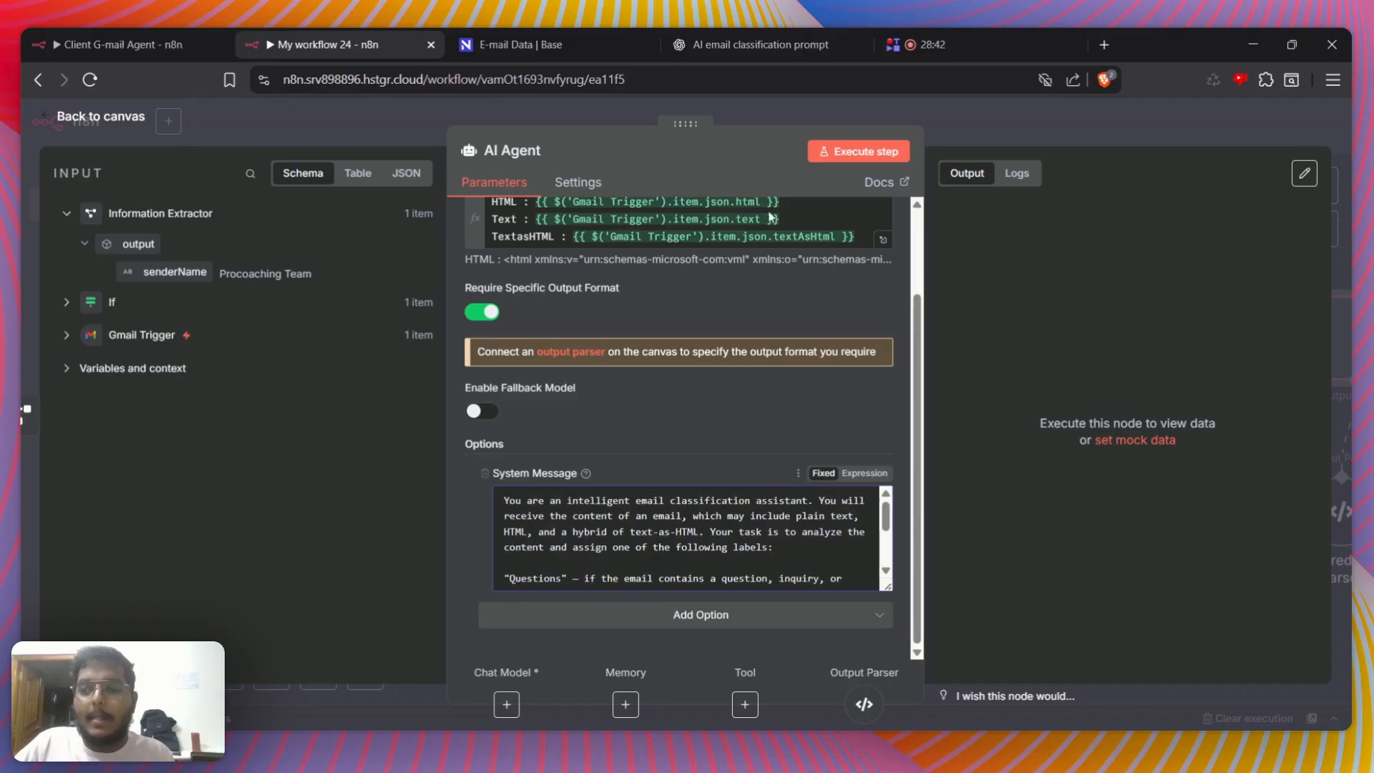
left_click(1028, 132)
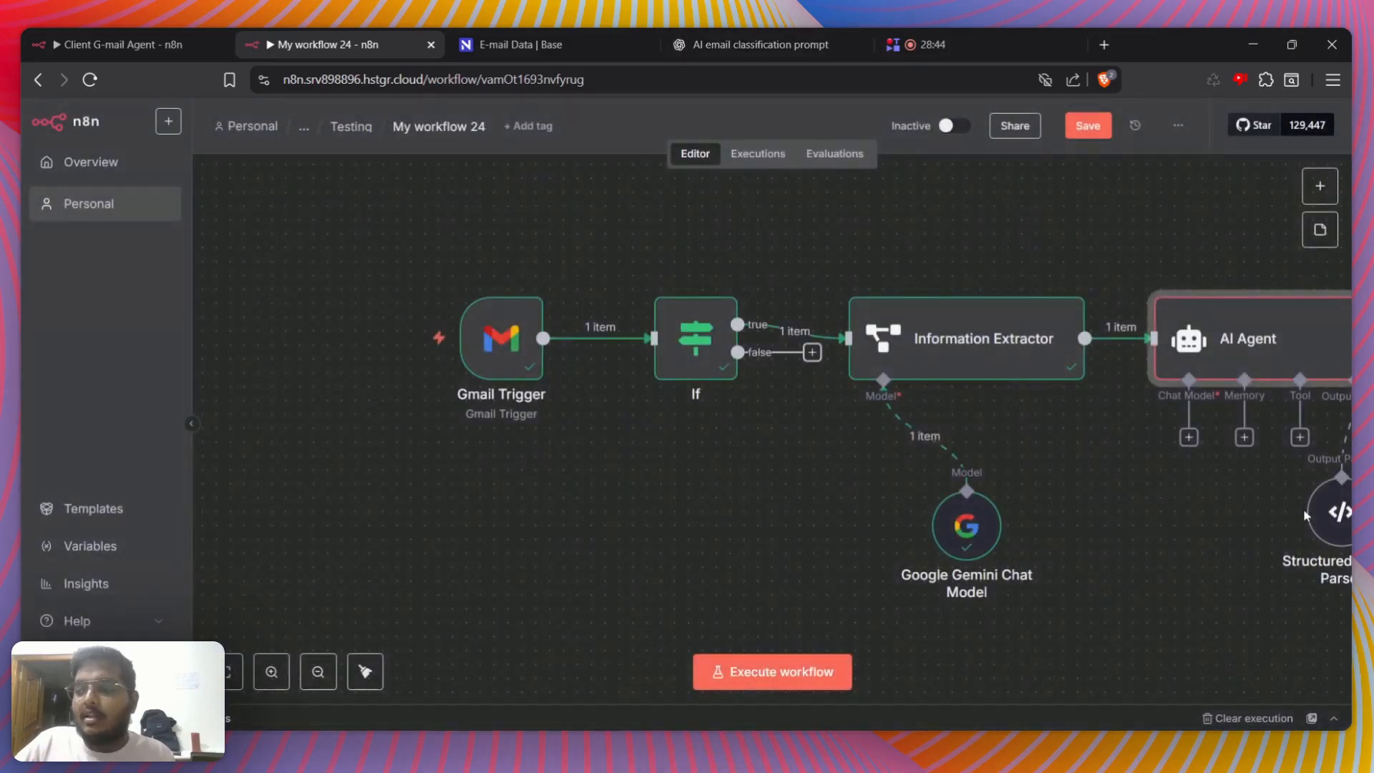
Attach a Google Gemini Chat Model to the AI Agent and tidy up the workflow layout
left_click(1189, 438)
left_click(1146, 689)
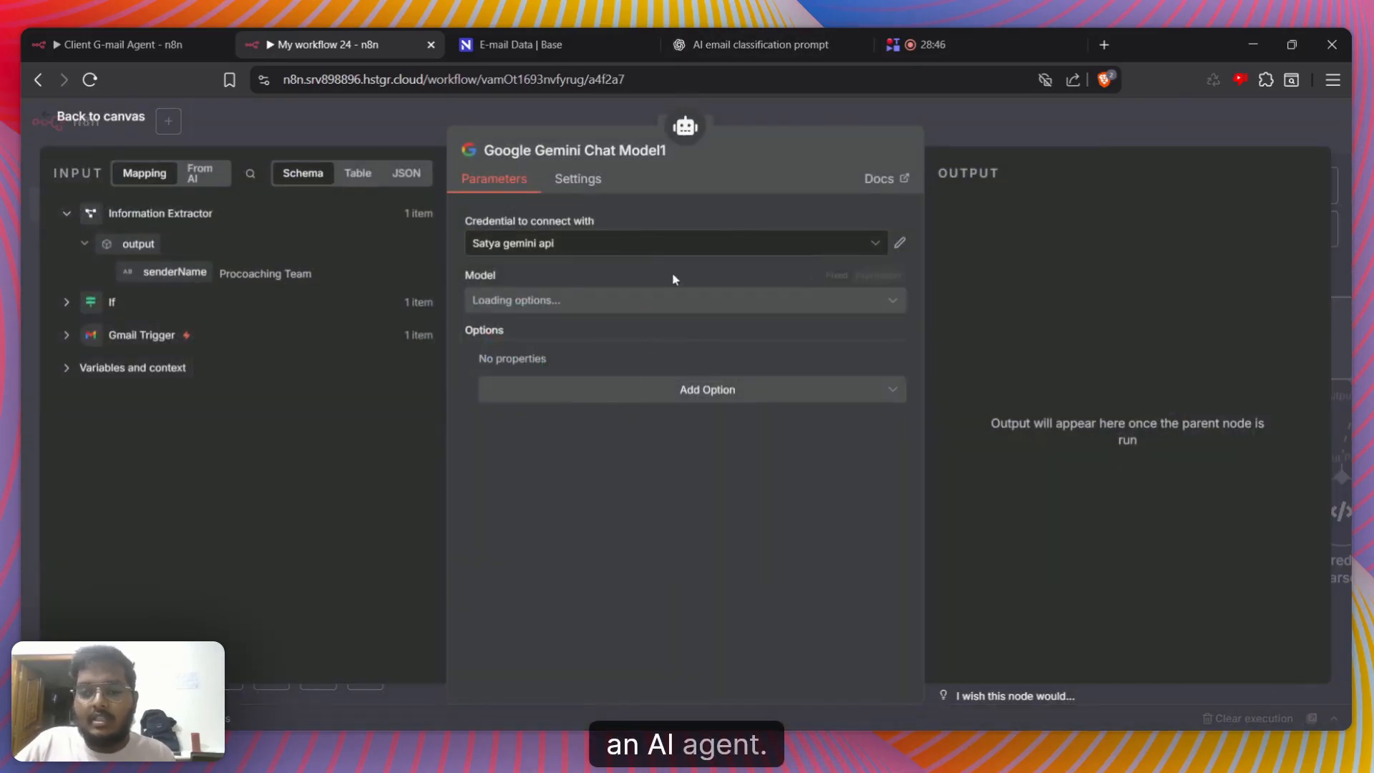
left_click(1092, 138)
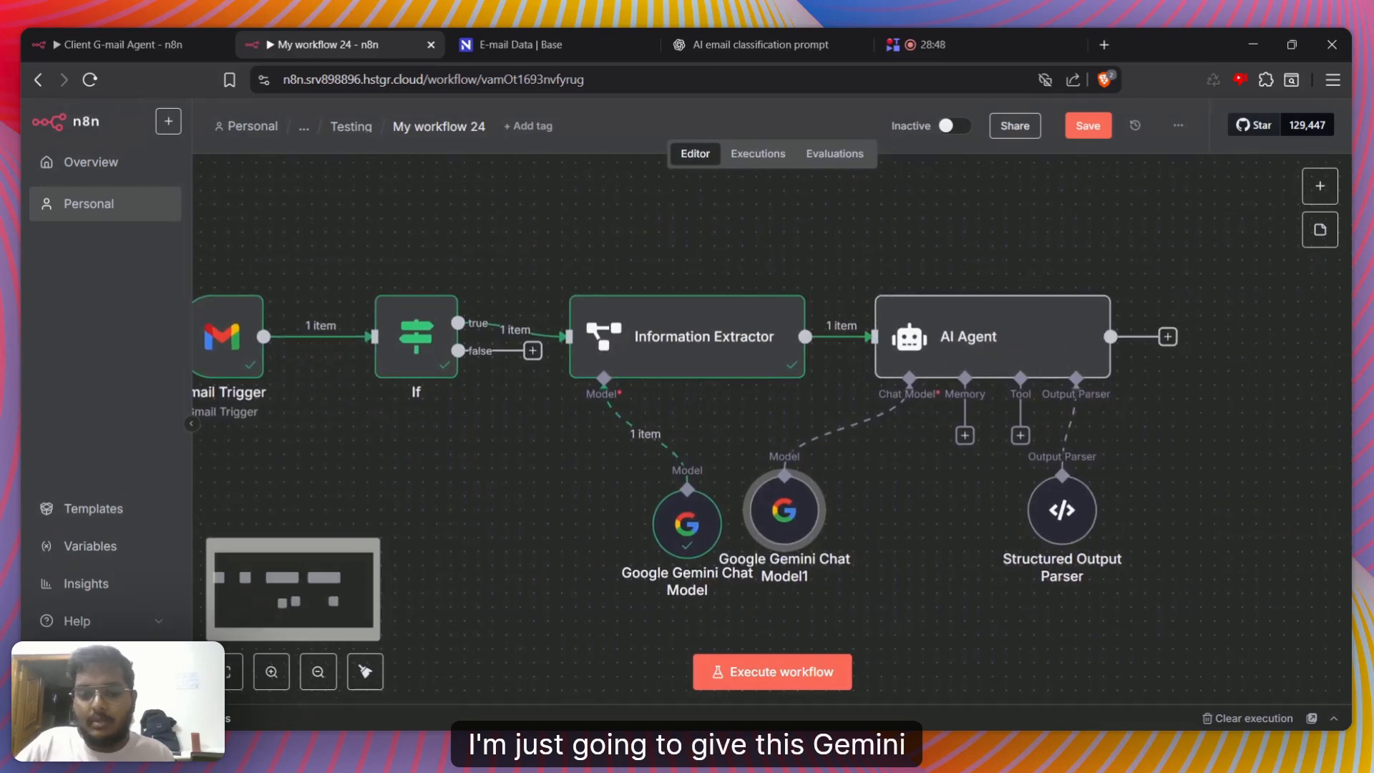
left_click(365, 671)
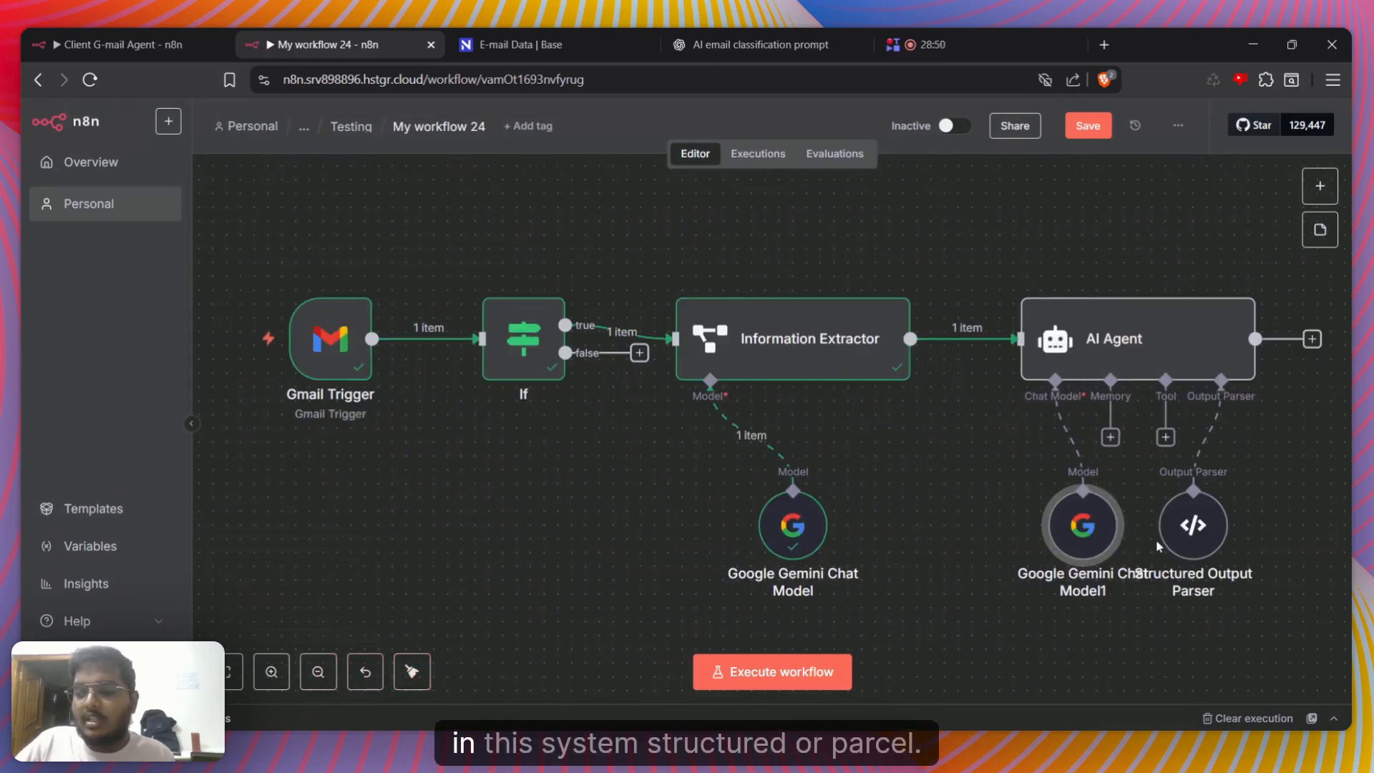
Fill the Structured Output Parser's JSON example with ChatGPT's label, reason and confidence JSON block
double_click(1222, 531)
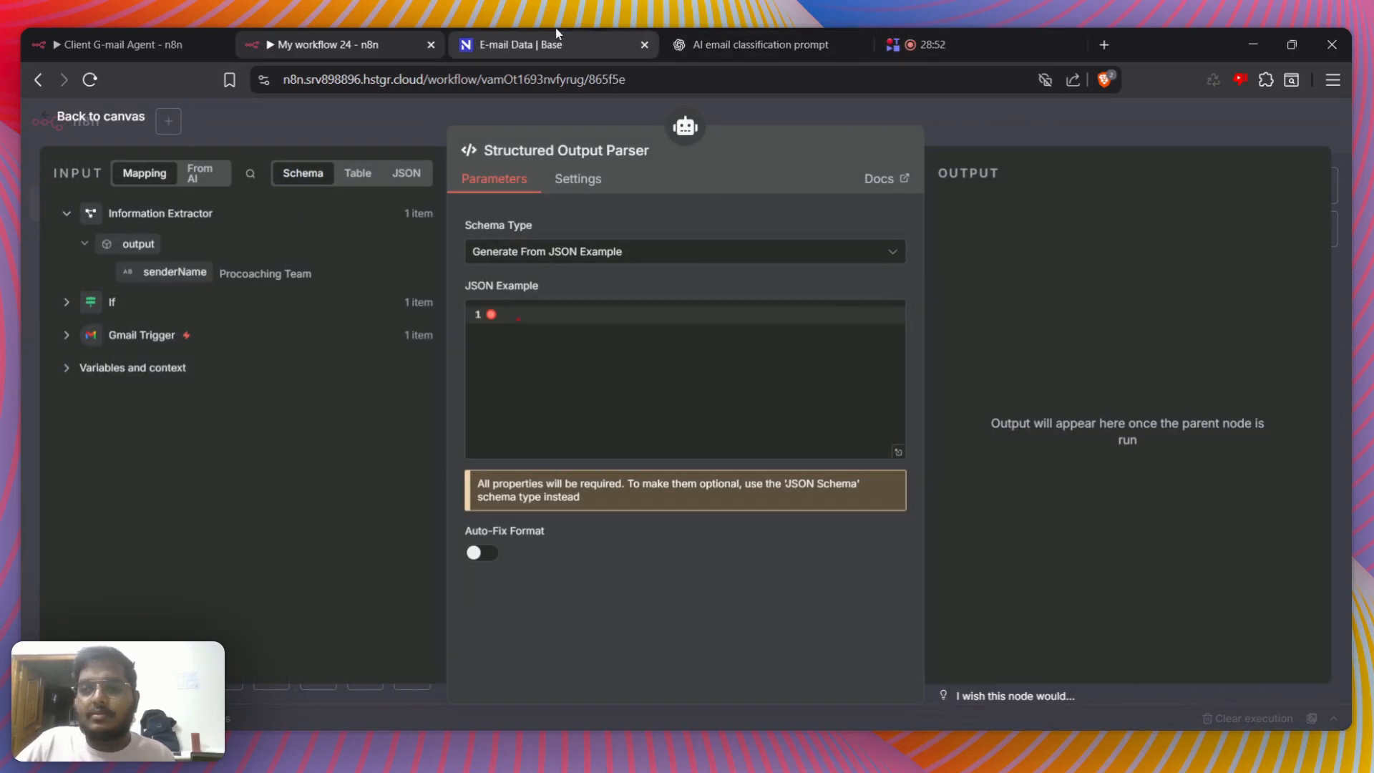
left_click(723, 45)
scroll(570, 357, "down", 4)
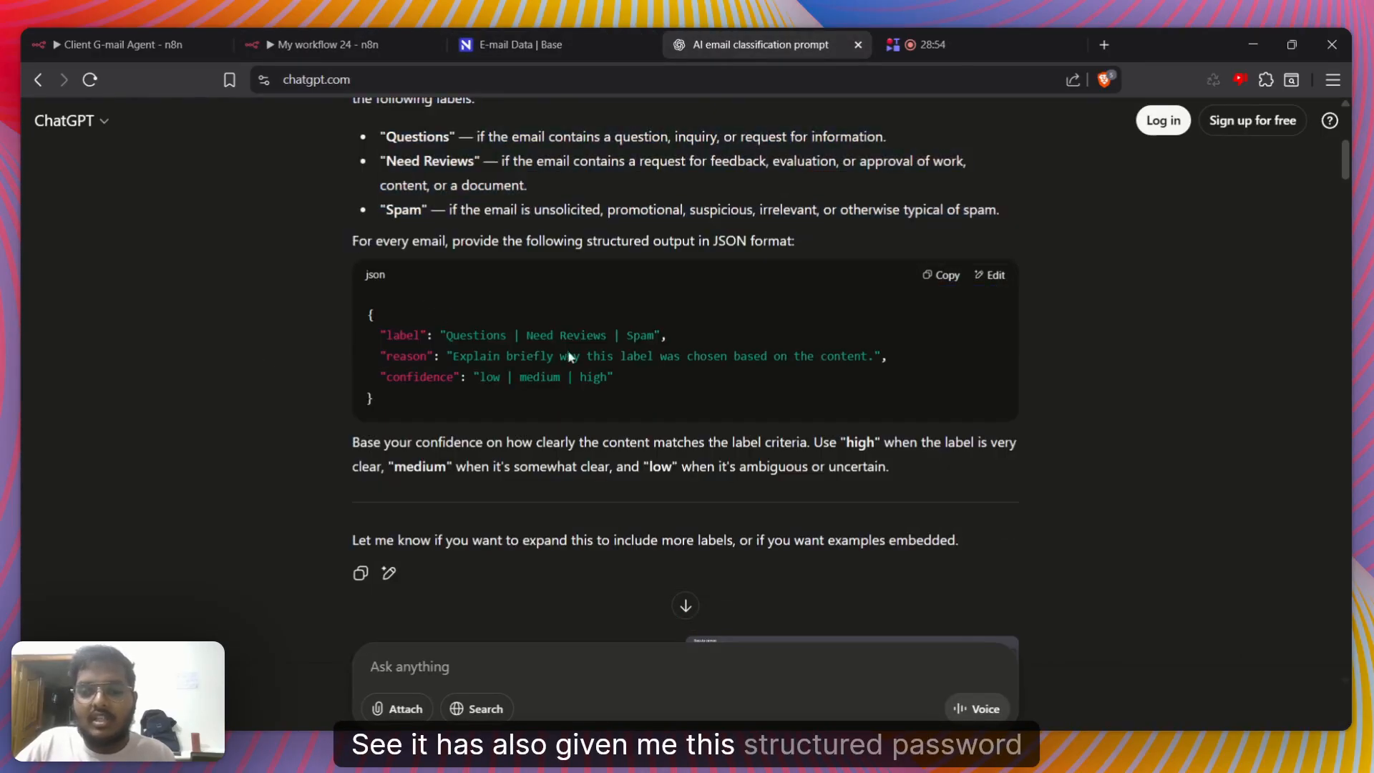
left_click(941, 275)
left_click(308, 45)
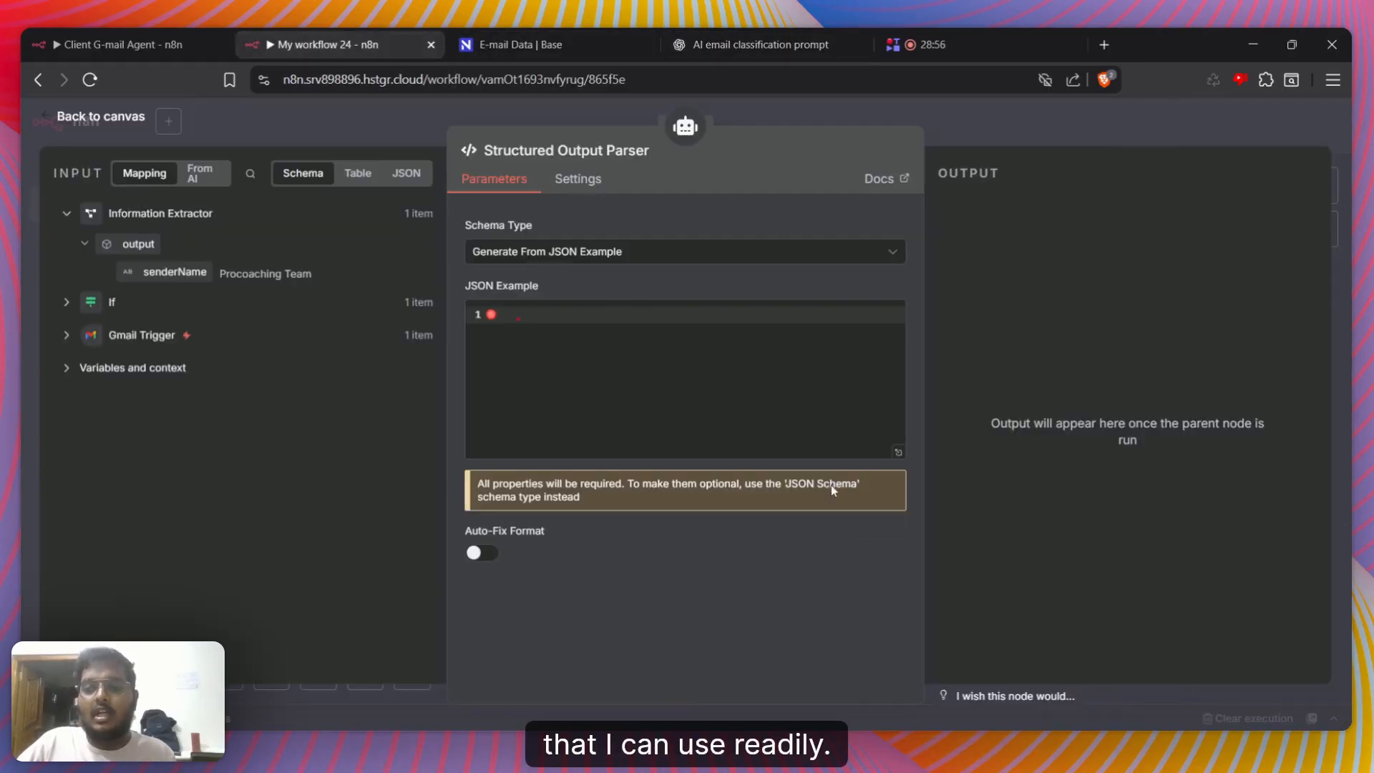
key("ctrl+v")
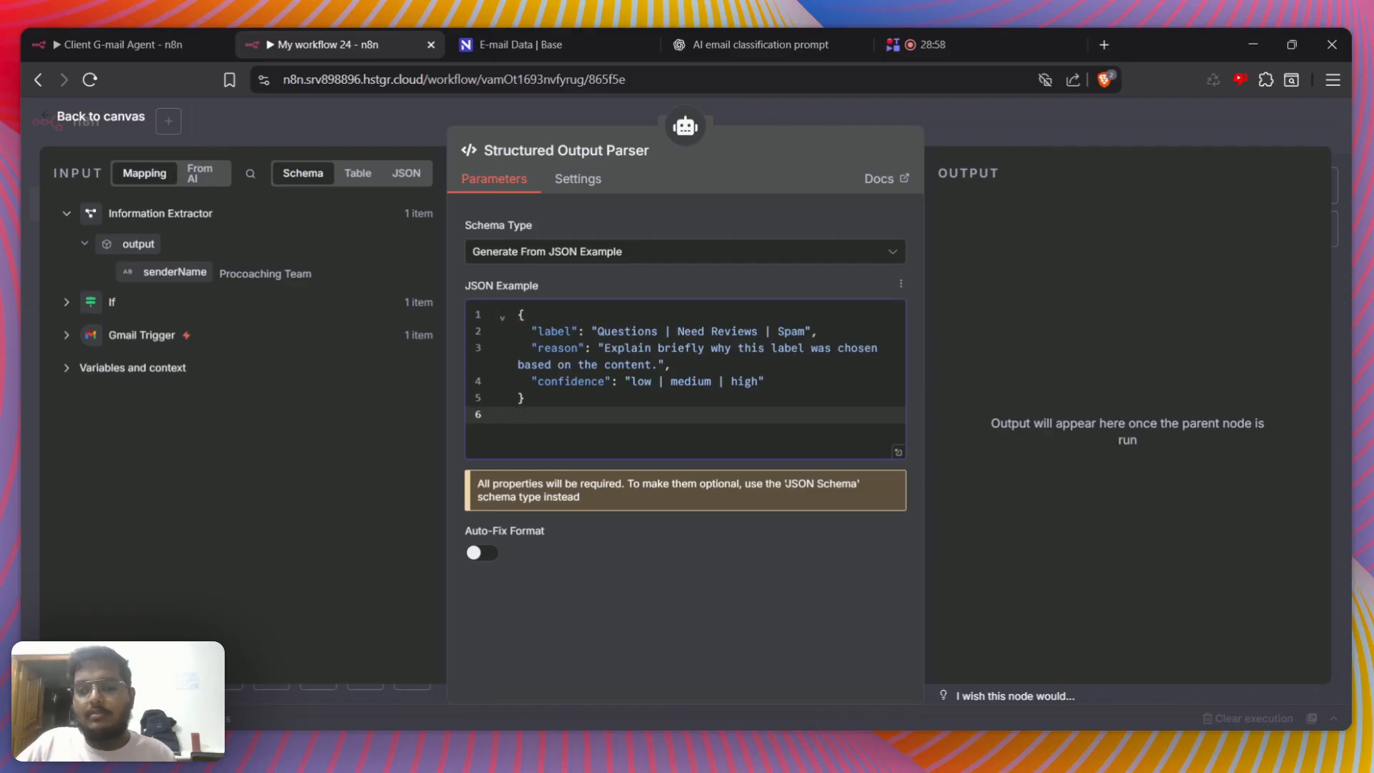
left_click_drag(598, 331, 692, 331)
left_click(773, 331)
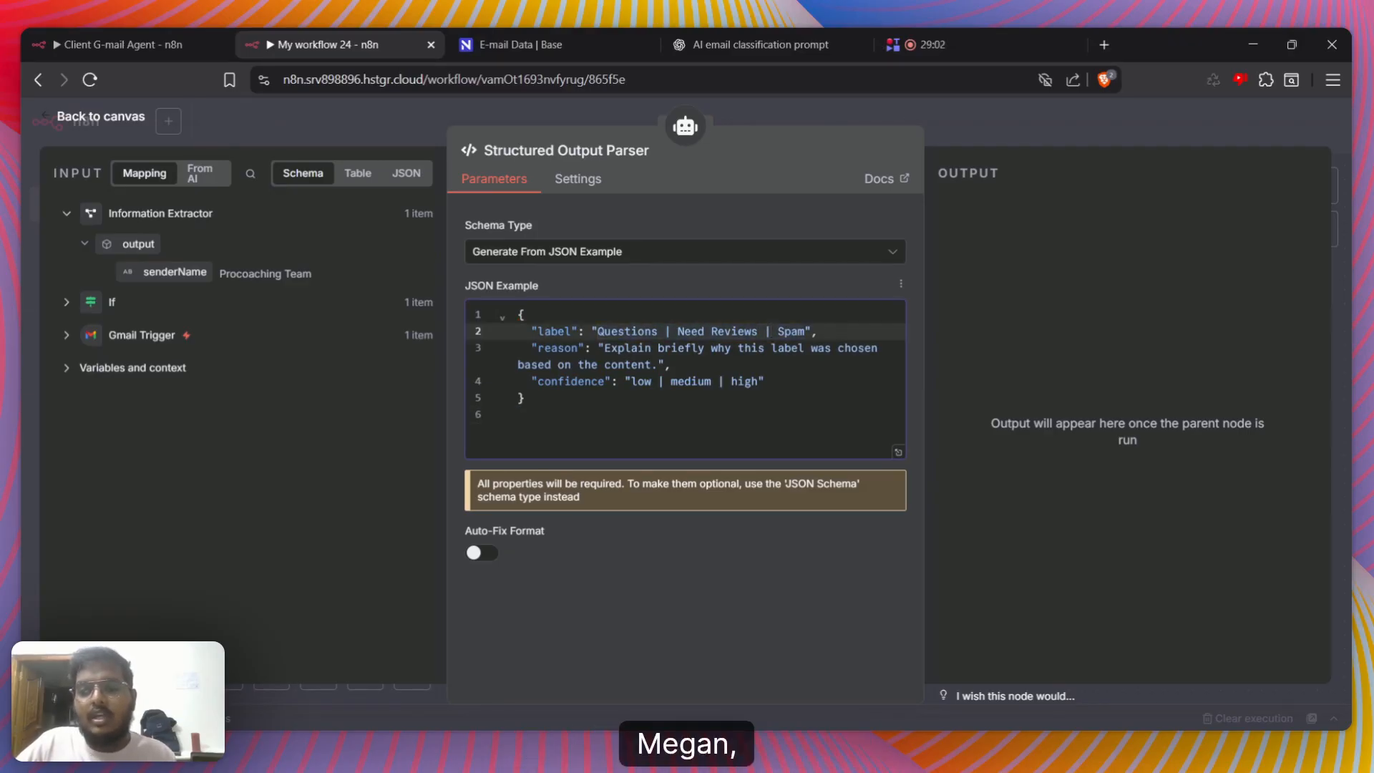
left_click(961, 145)
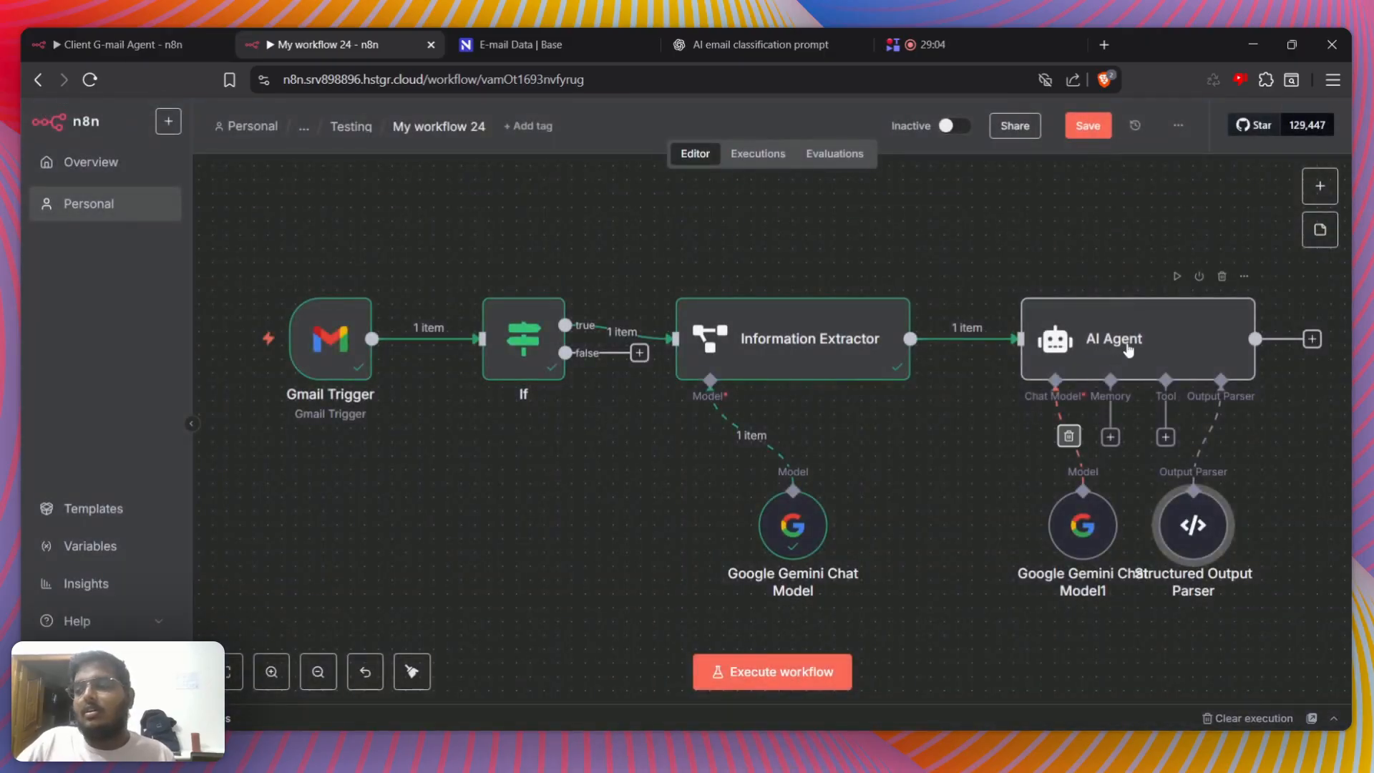
Run the AI Agent node on its own to test the email classification
double_click(1080, 336)
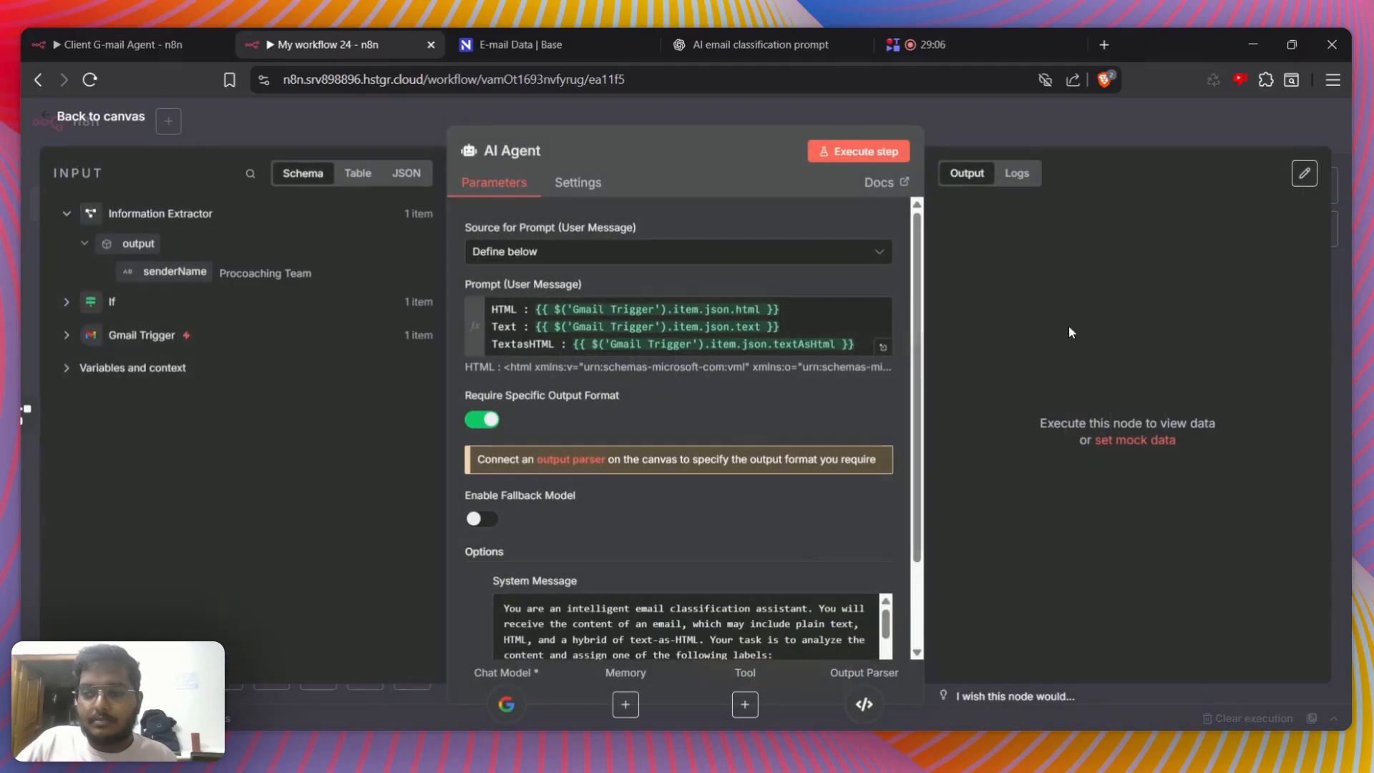
left_click(848, 148)
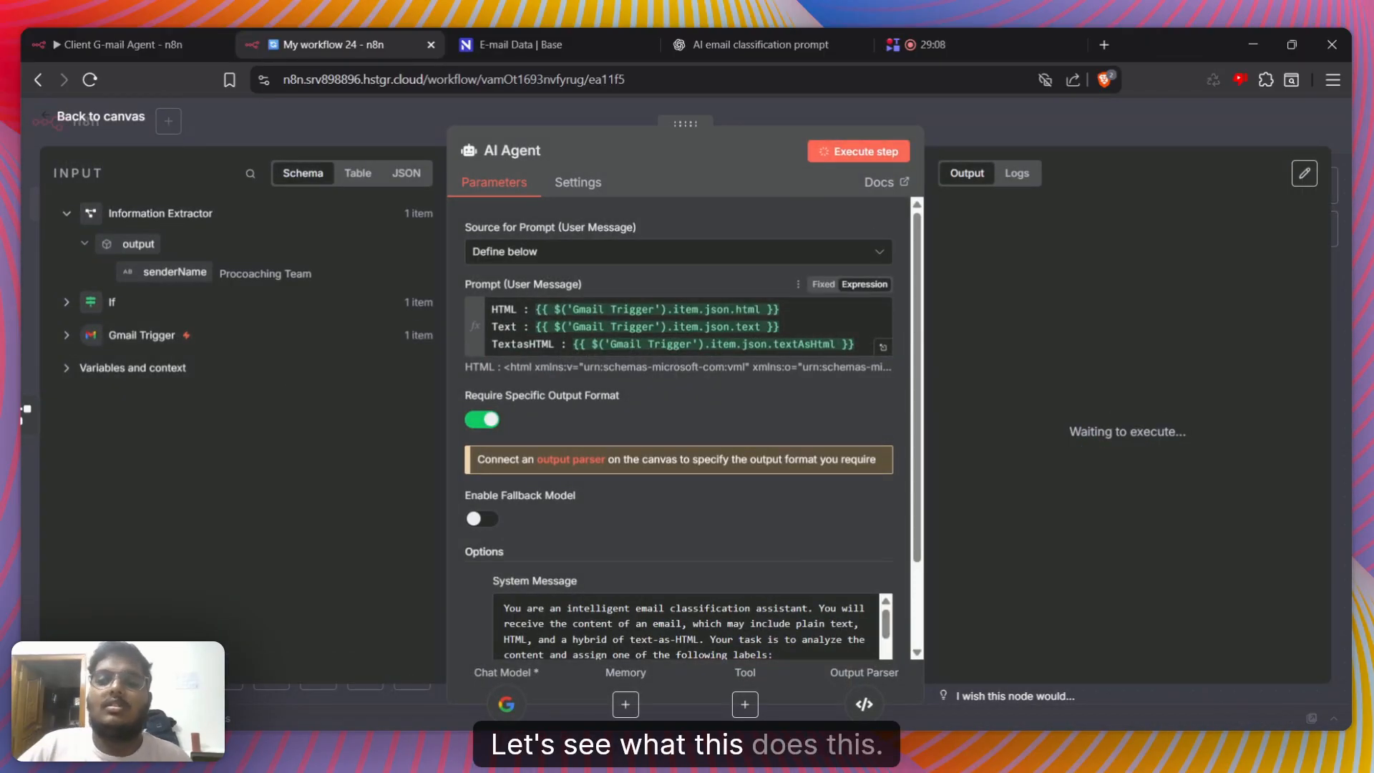
Examine the email content that the AI Agent's user prompt resolves to in the expanded expression editor
left_click(884, 348)
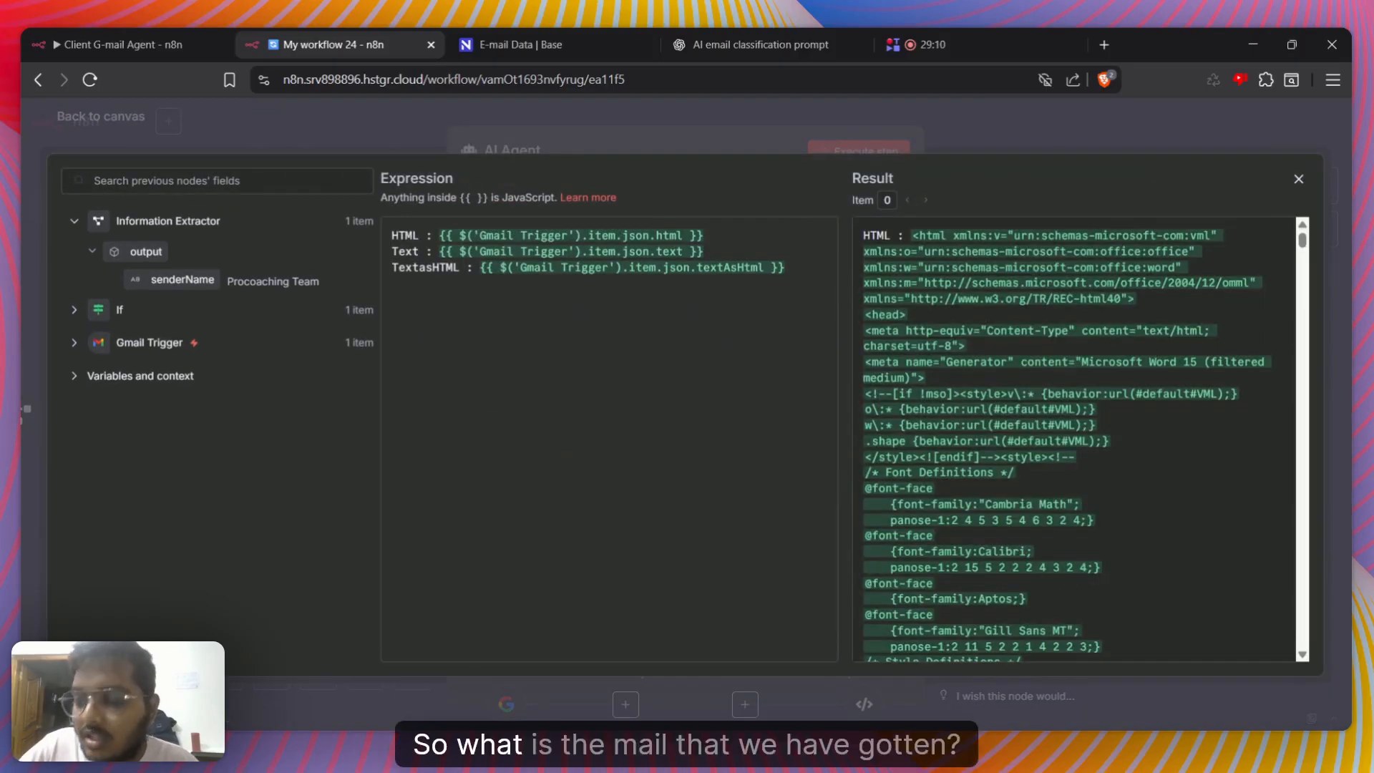
scroll(1074, 441, "down", 20)
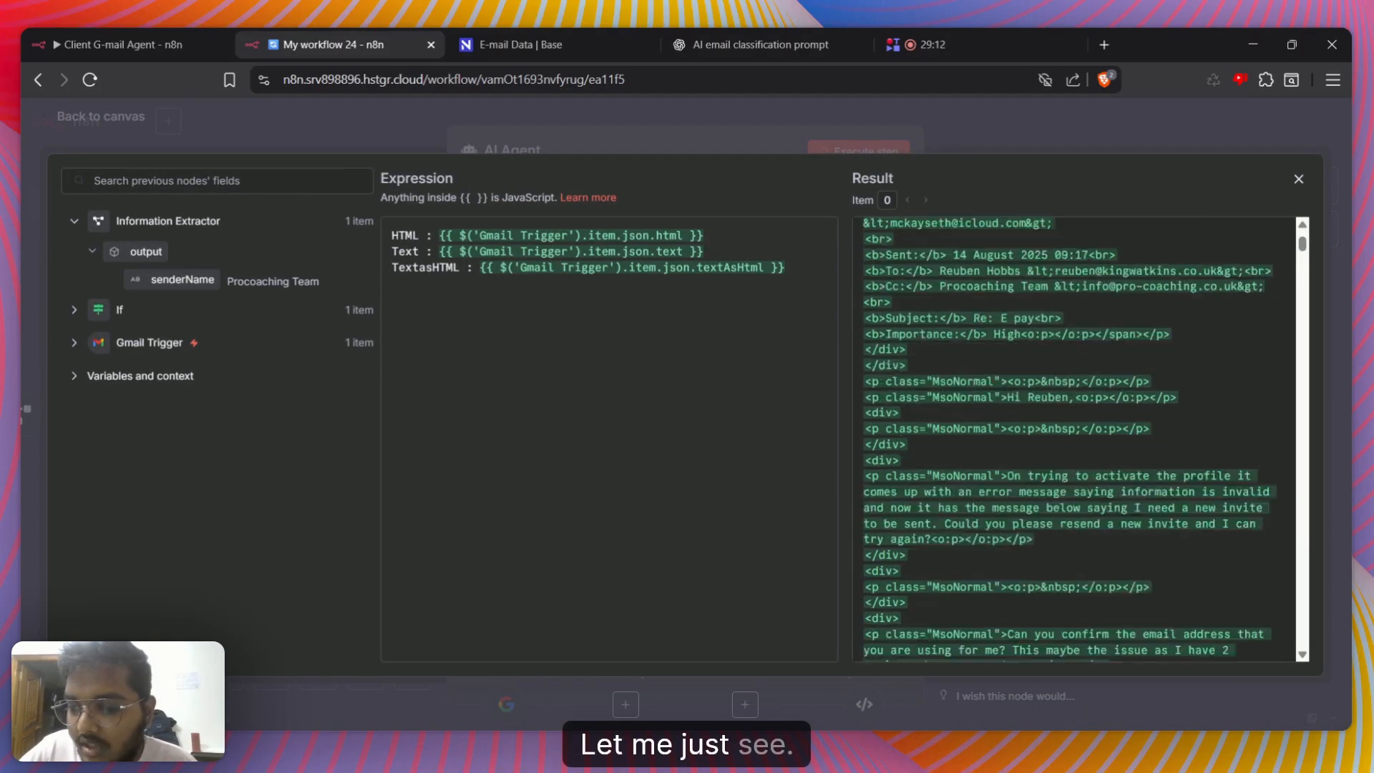
scroll(1074, 440, "down", 20)
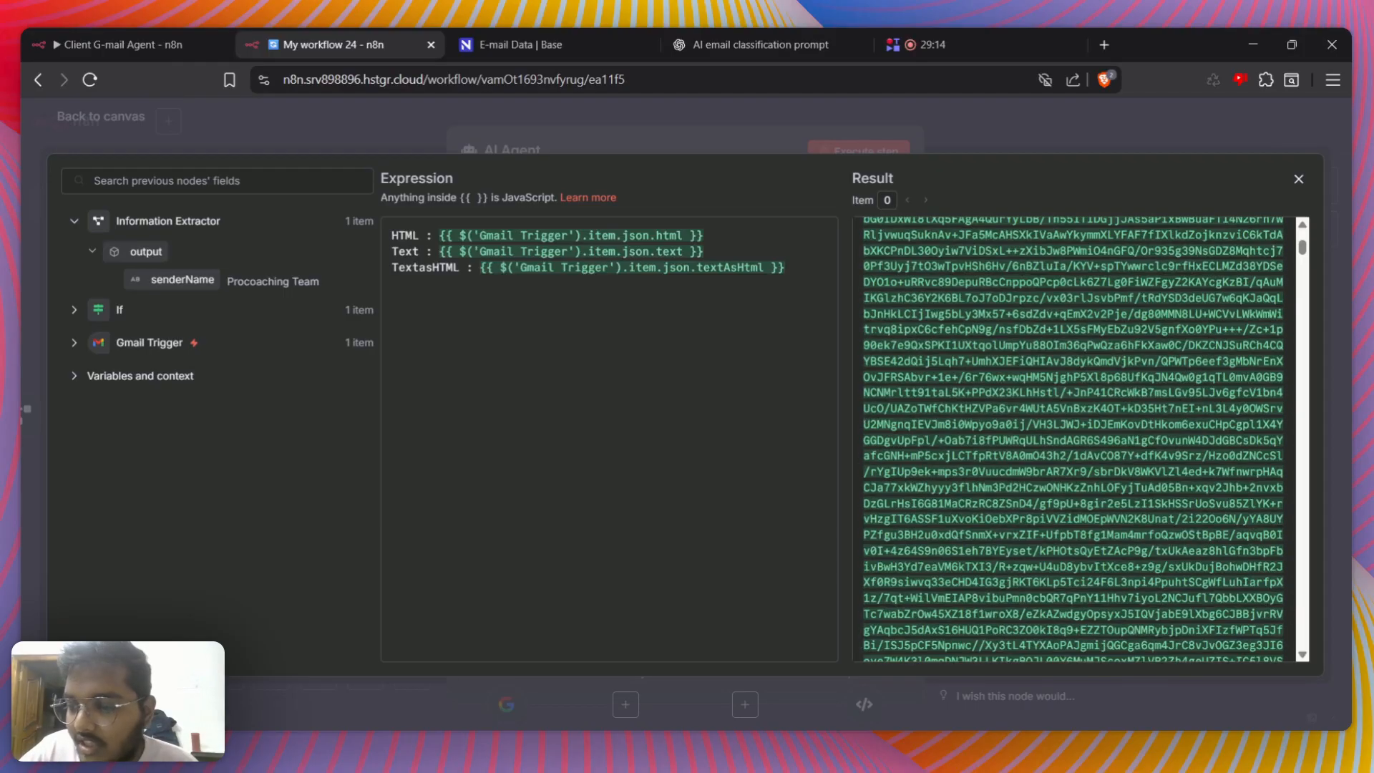
scroll(1299, 386, "down", 15)
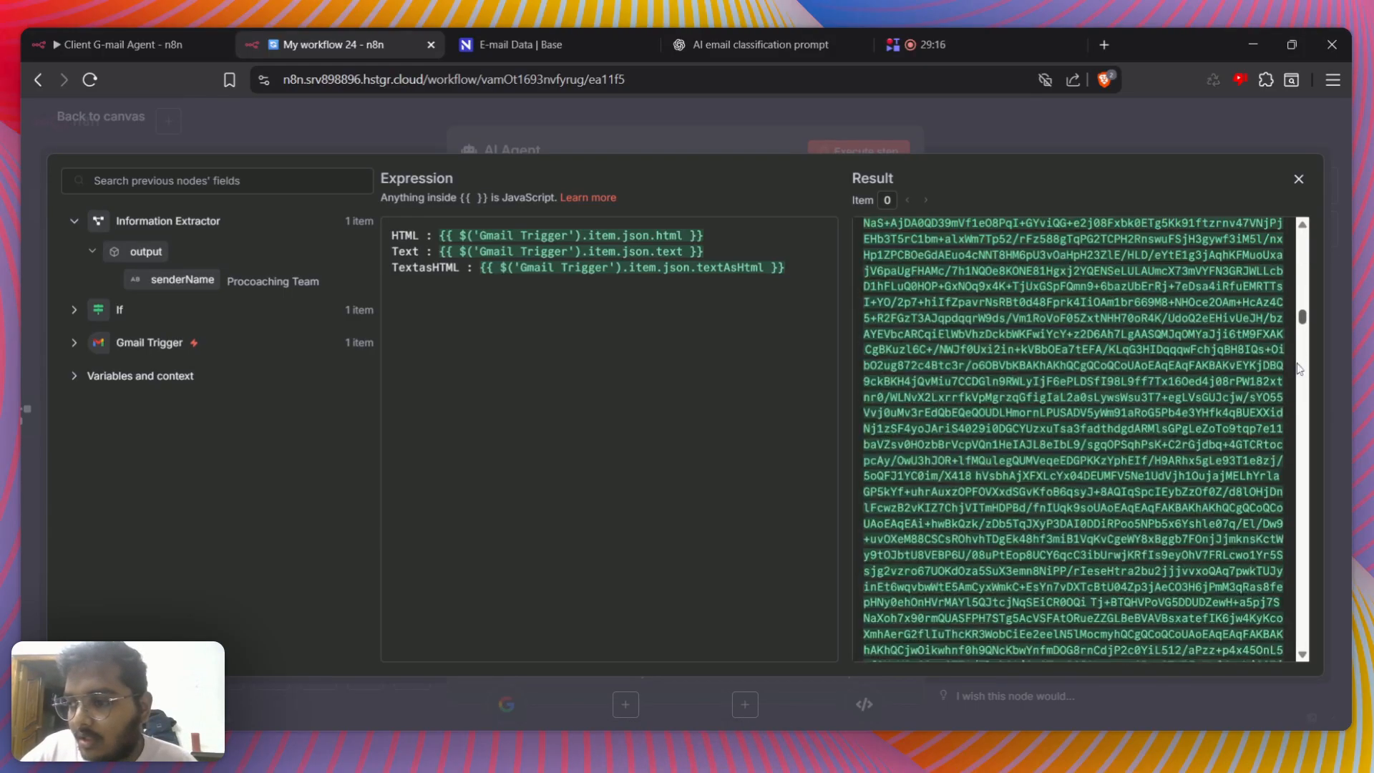
scroll(1299, 406, "down", 20)
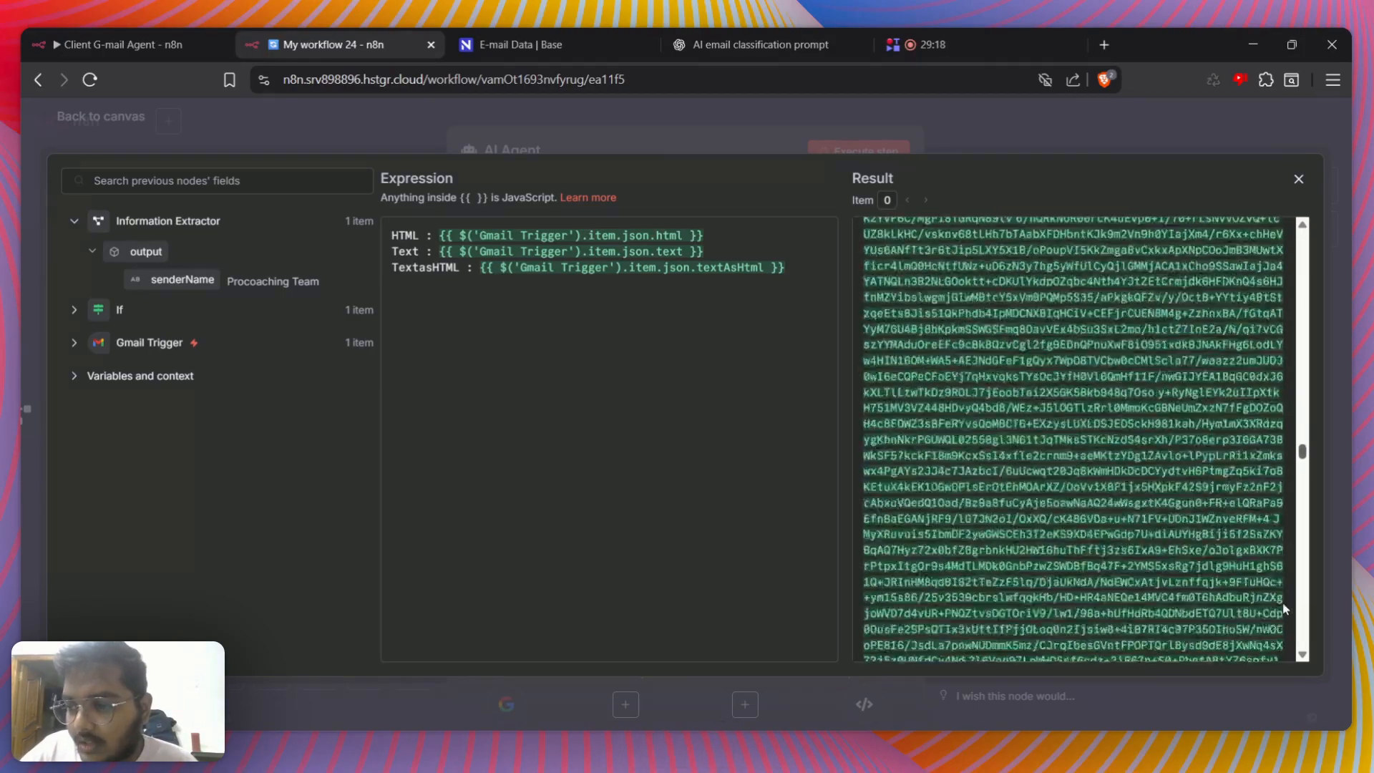
scroll(1074, 441, "down", 5)
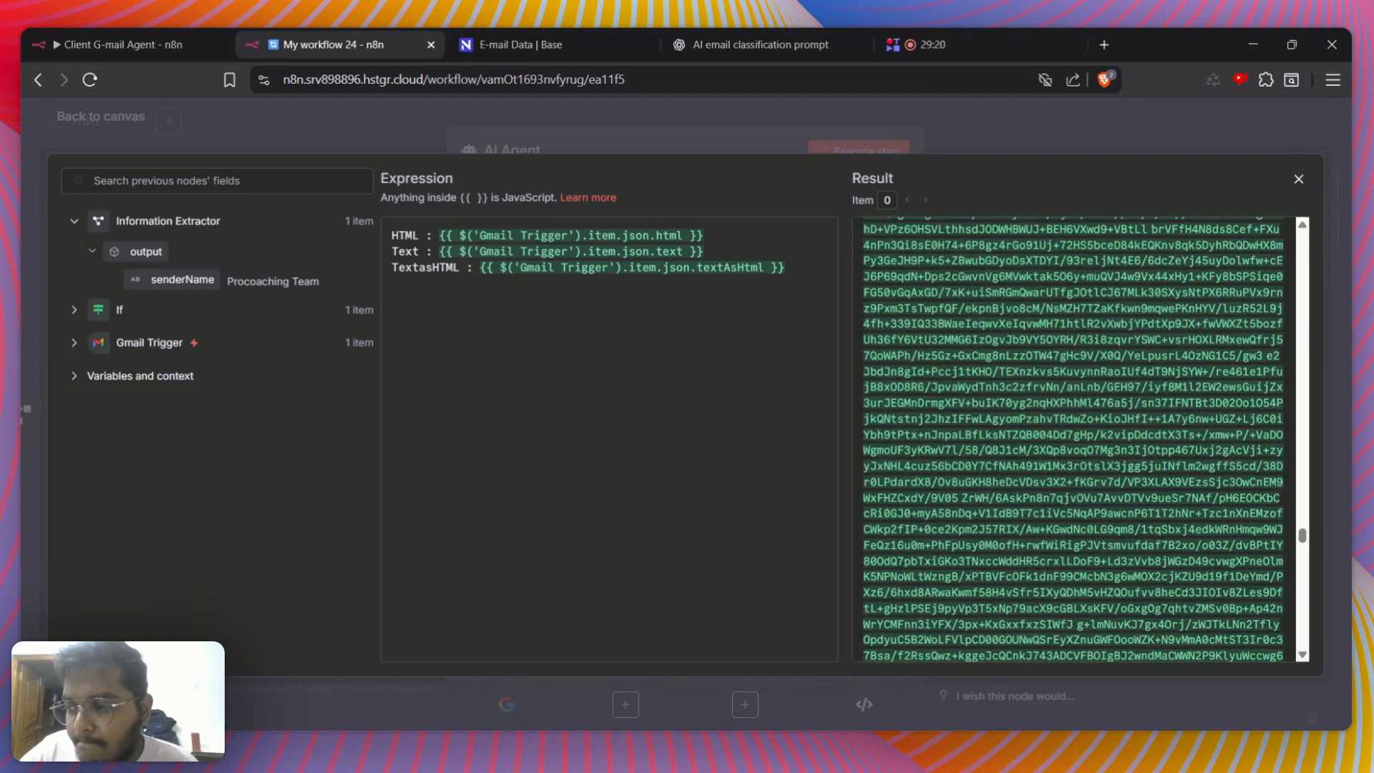
scroll(1073, 440, "down", 15)
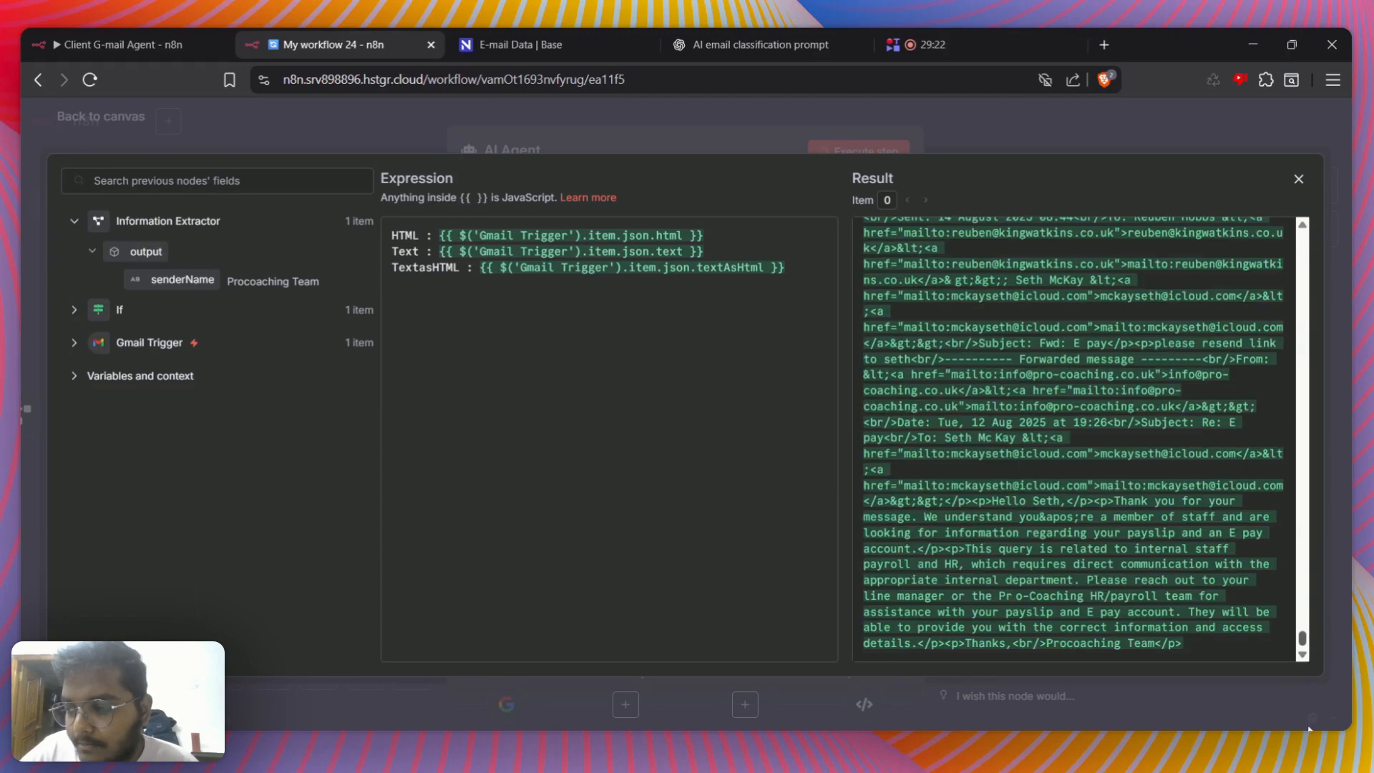
scroll(1073, 440, "up", 8)
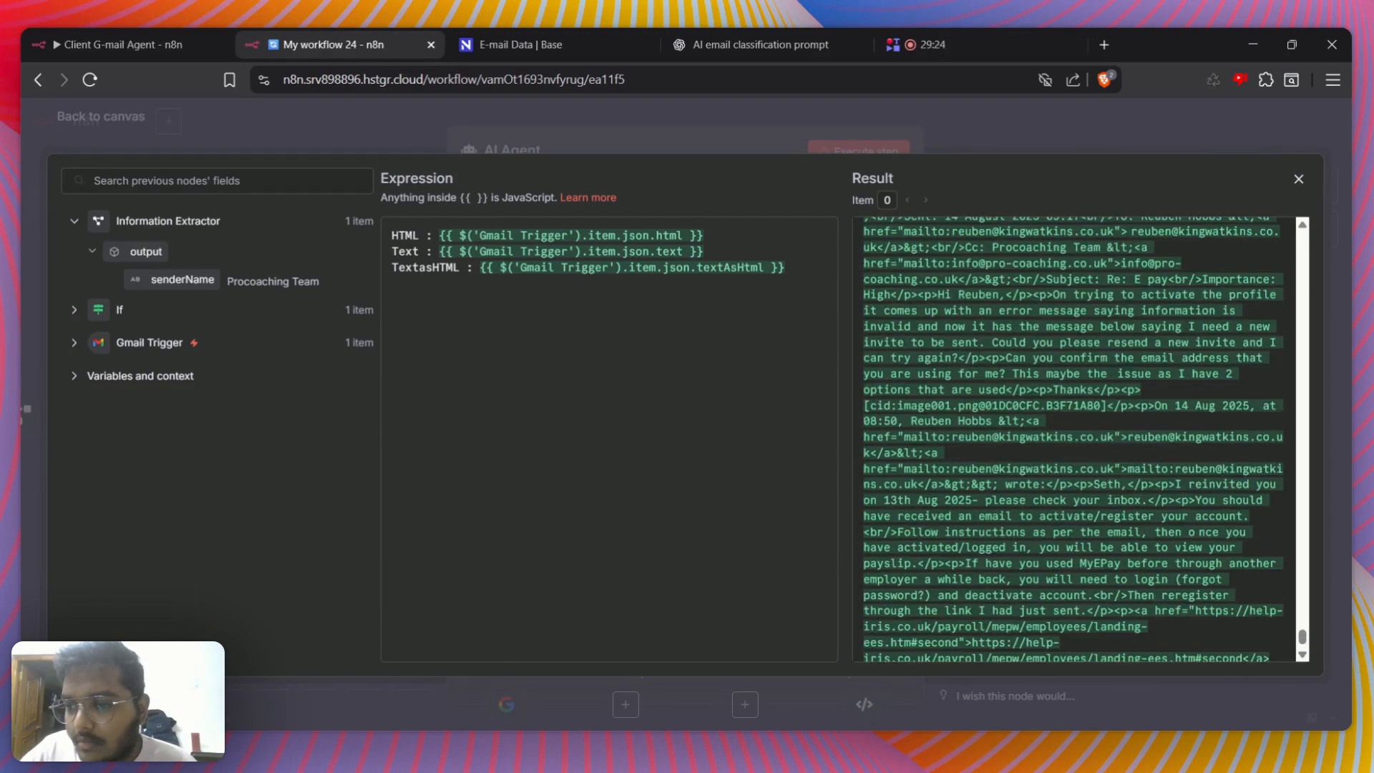
scroll(1074, 440, "down", 8)
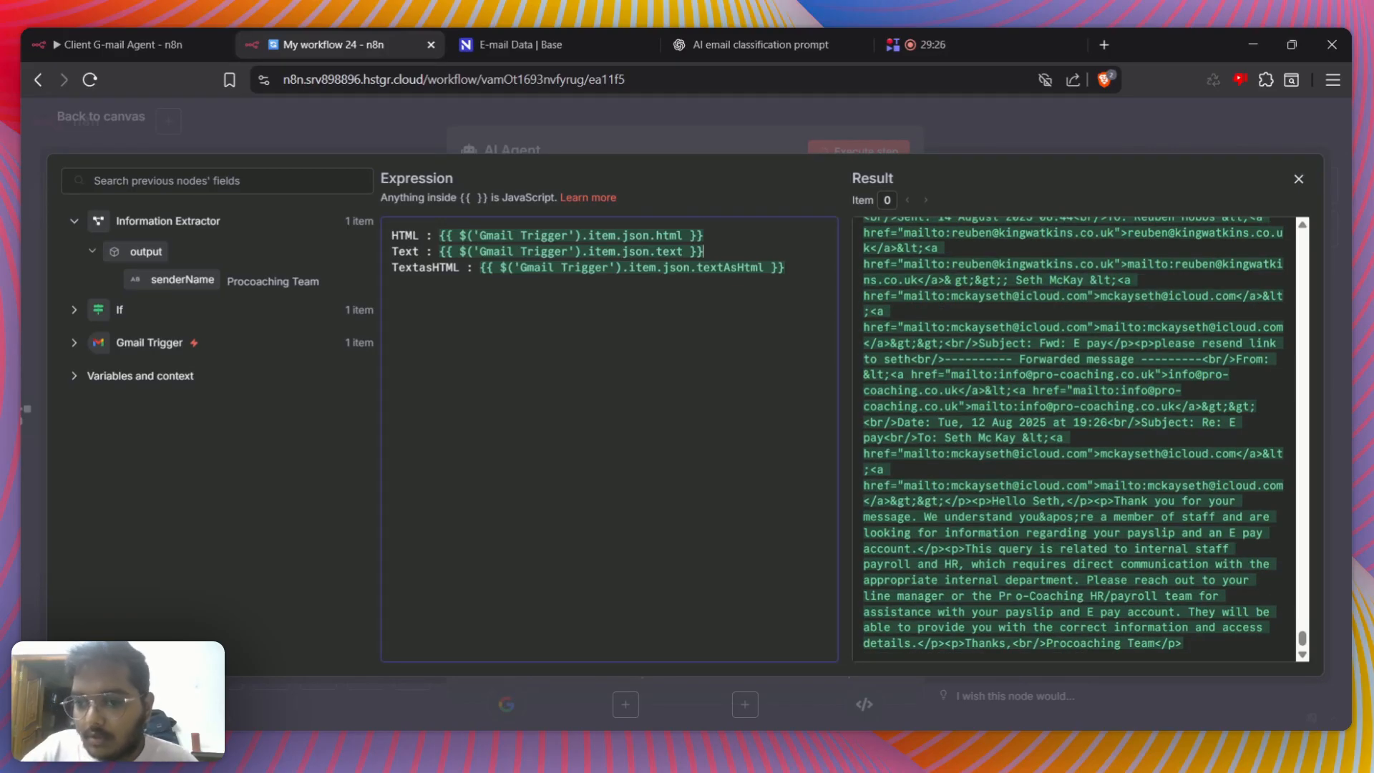
Insert blank lines between the Text and TextasHTML lines of the AI Agent's user prompt
key("Return")
key("Return")
key("Return")
key("Return")
key("Return")
key("Return")
key("Return")
key("Return")
key("Return")
key("Return")
key("Return")
key("Return")
key("Return")
key("Return")
key("Return")
key("Return")
key("Return")
key("Return")
key("Return")
key("Return")
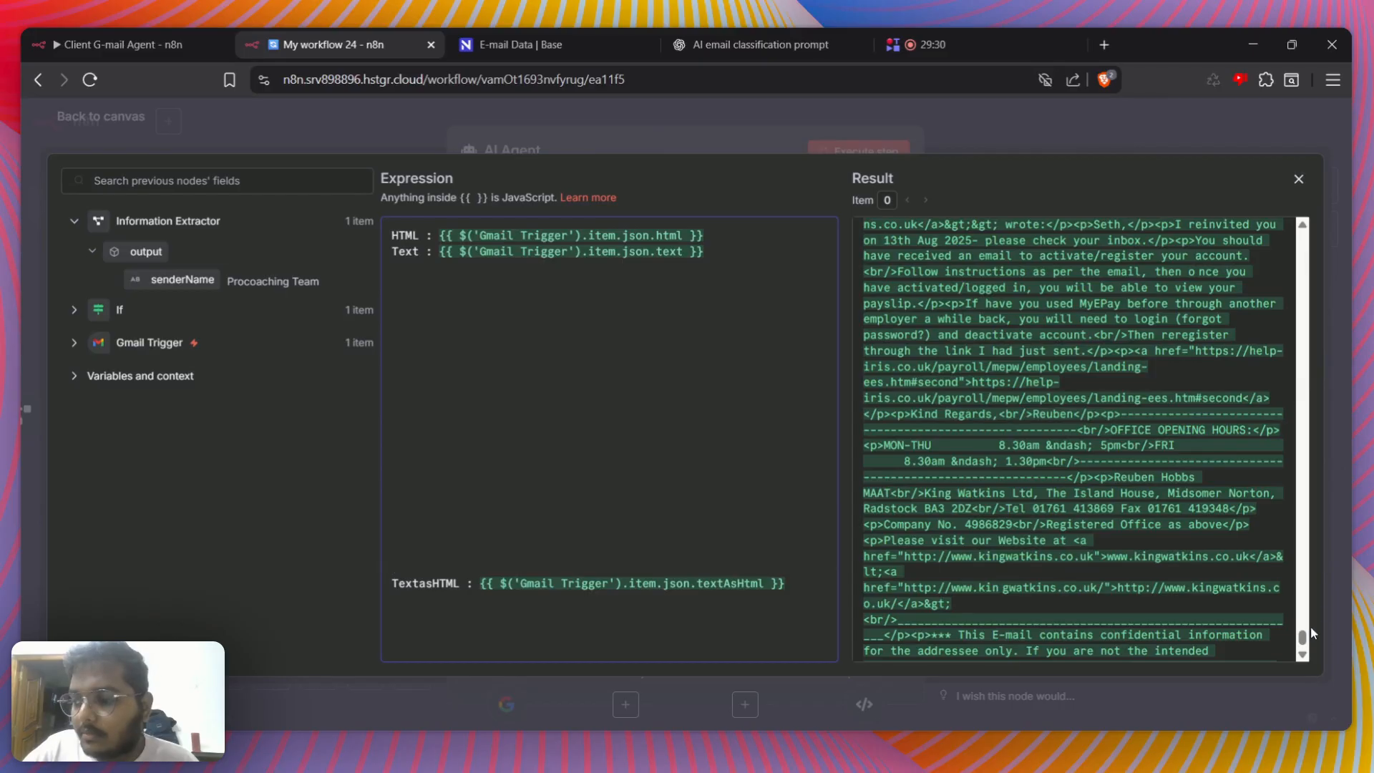
left_click_drag(1304, 639, 1275, 277)
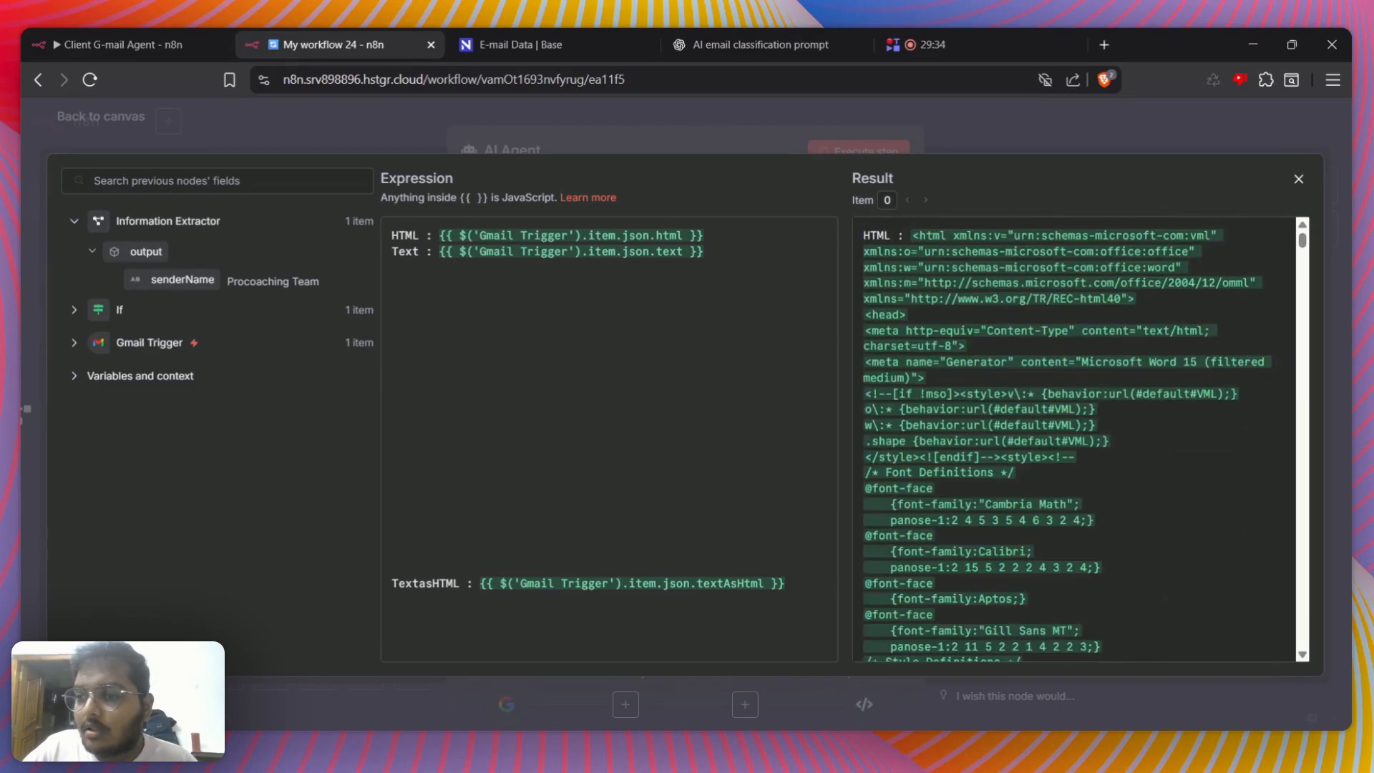
Go back through the preceding nodes to the Gmail Trigger and check the fetched email in its output
left_click(26, 320)
left_click(26, 408)
left_click(25, 411)
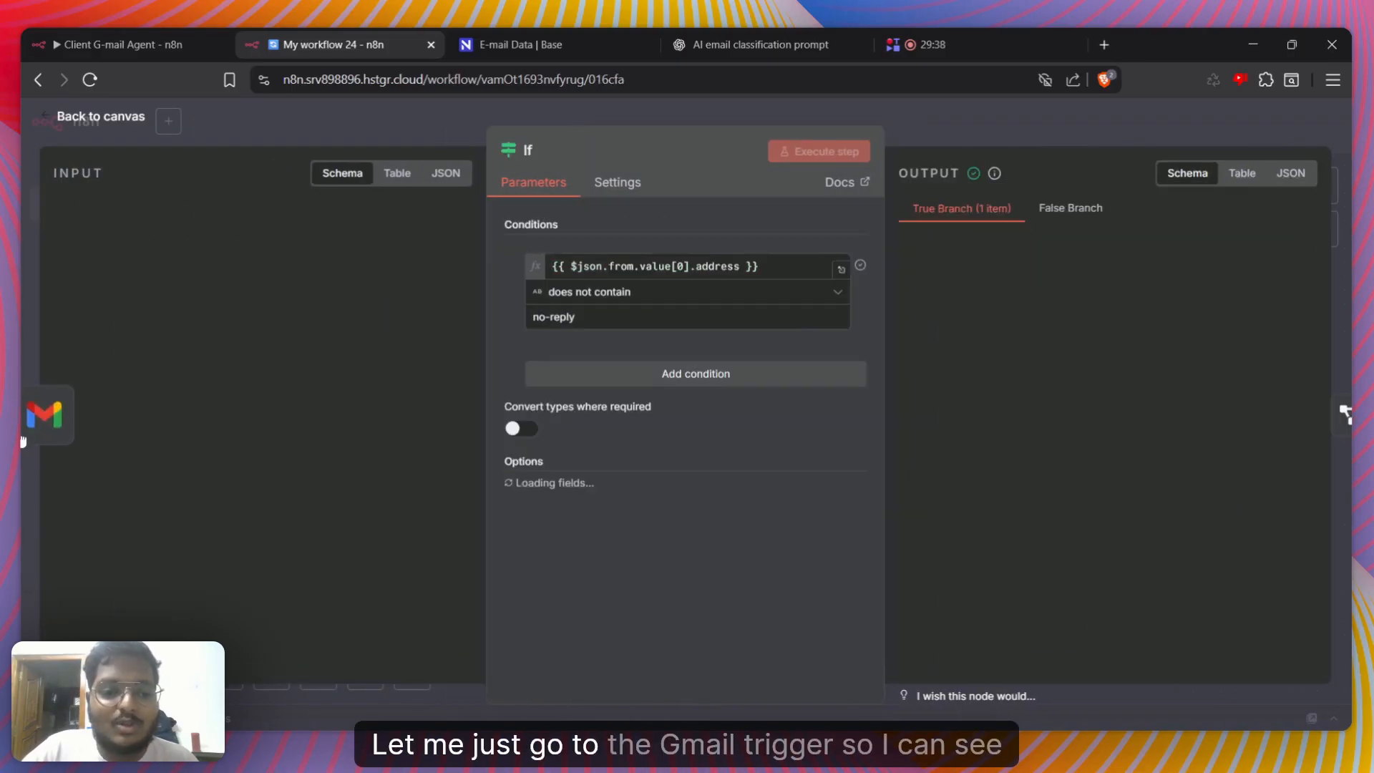
left_click(23, 440)
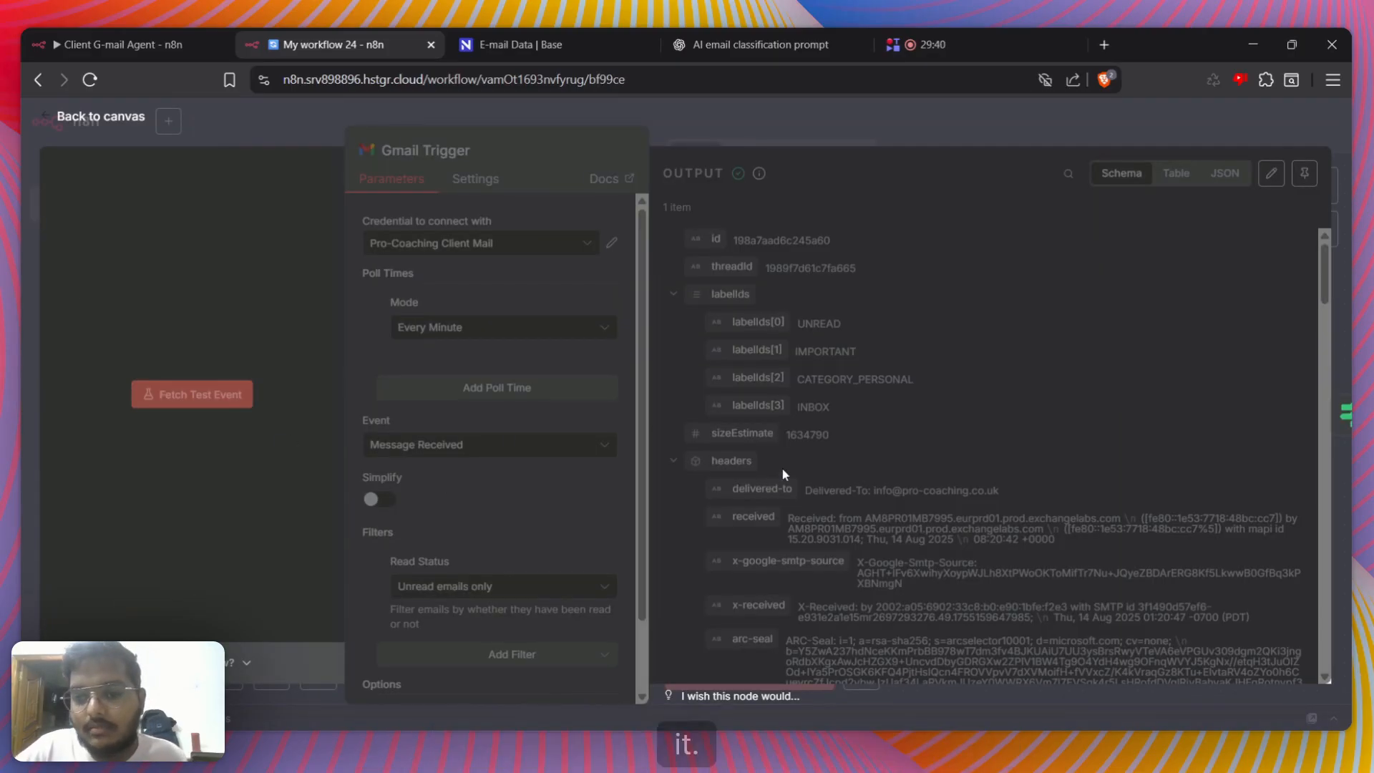
left_click(974, 122)
left_click(768, 216)
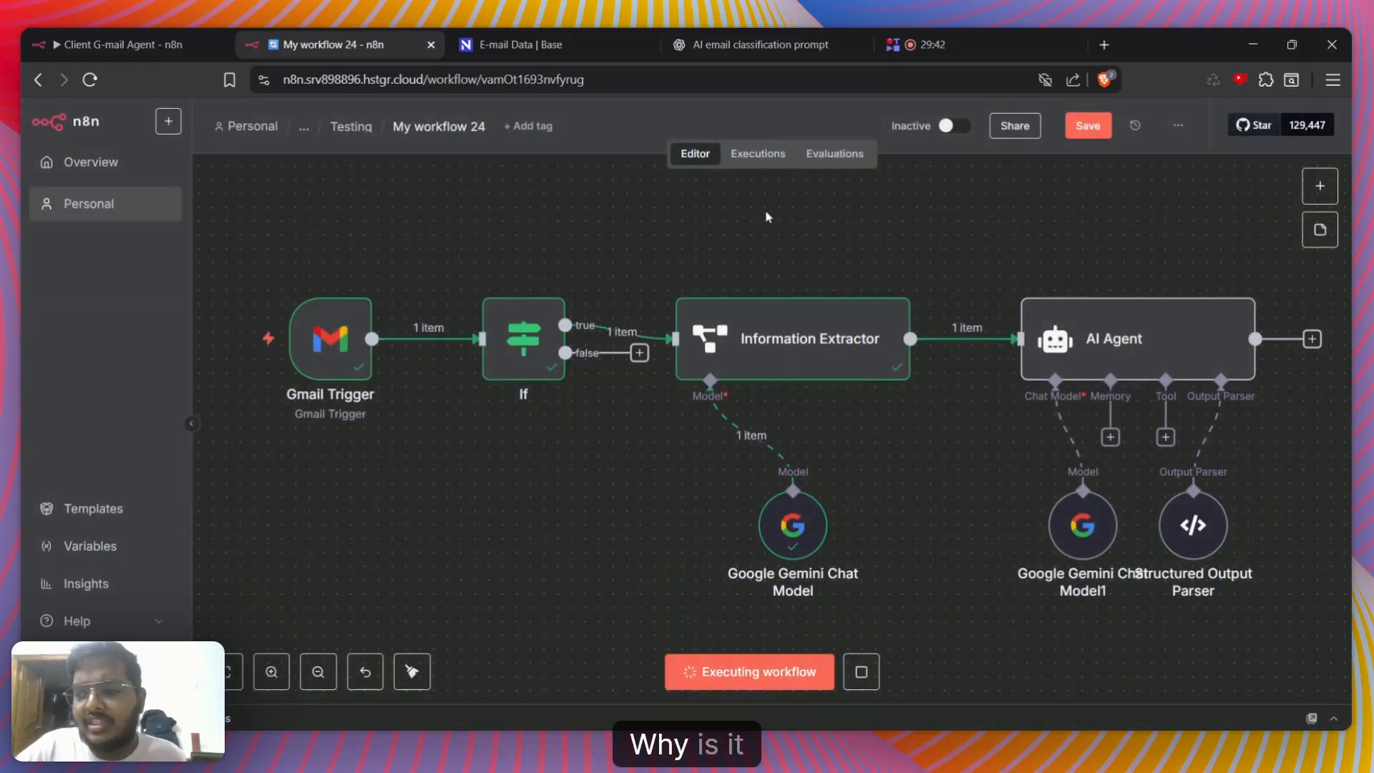
Read the text and subject of the received email in the If node's true-branch output
left_click(1152, 330)
double_click(1153, 330)
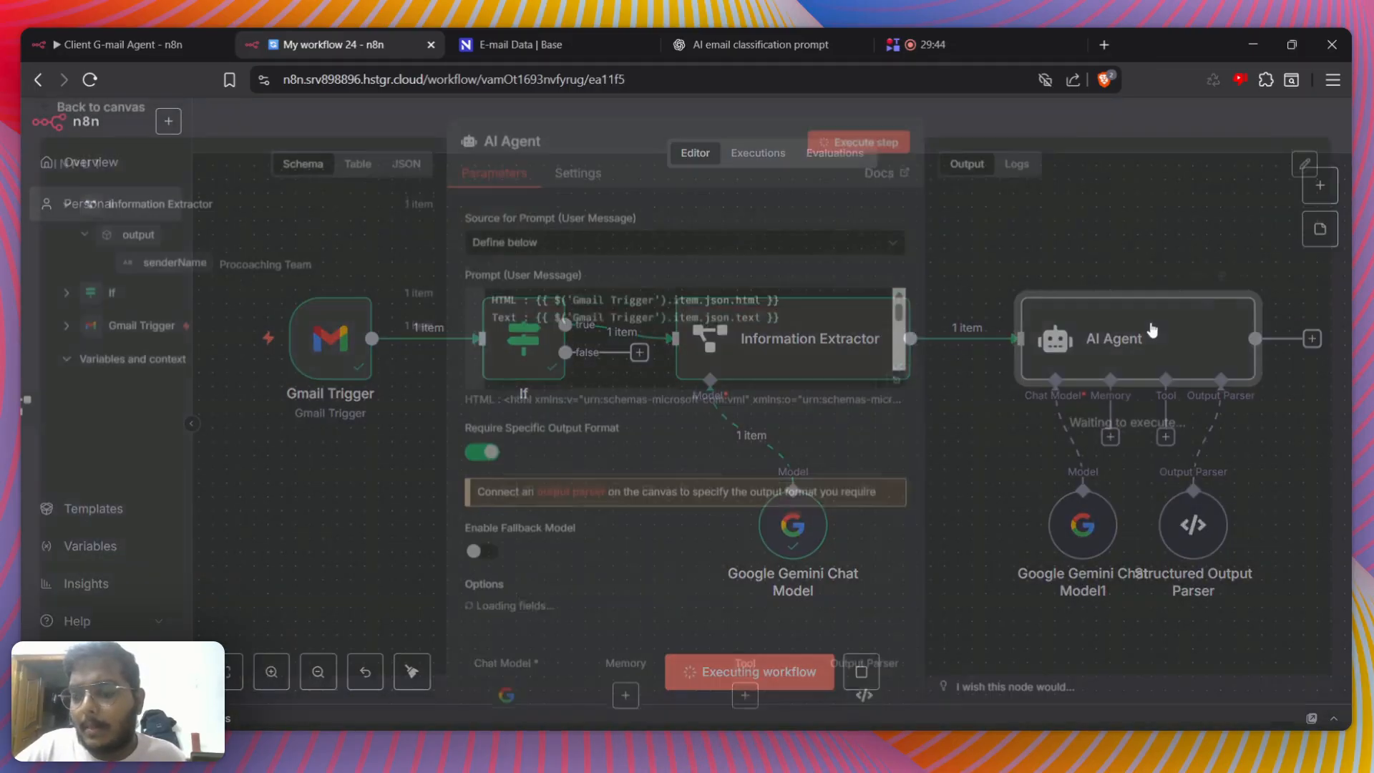
left_click(1007, 132)
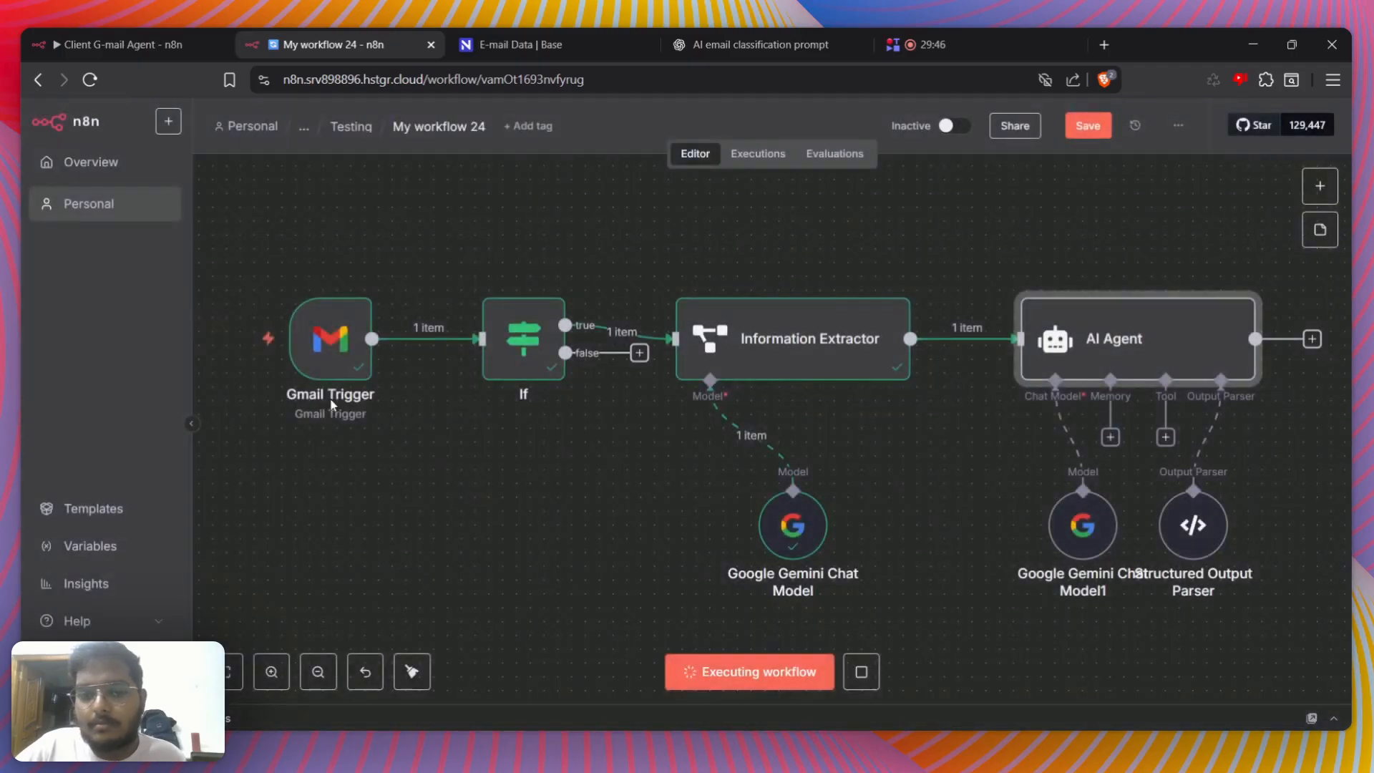
double_click(330, 334)
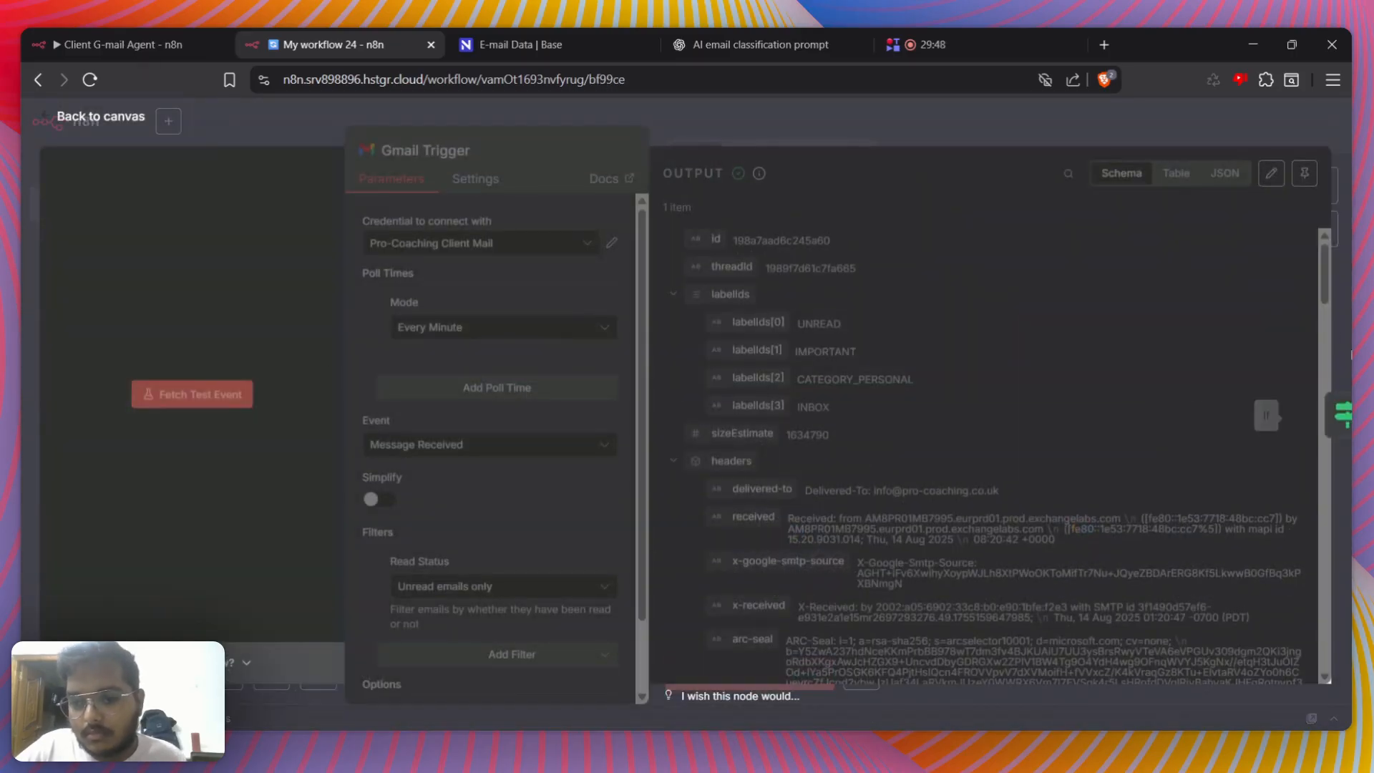
left_click(1344, 413)
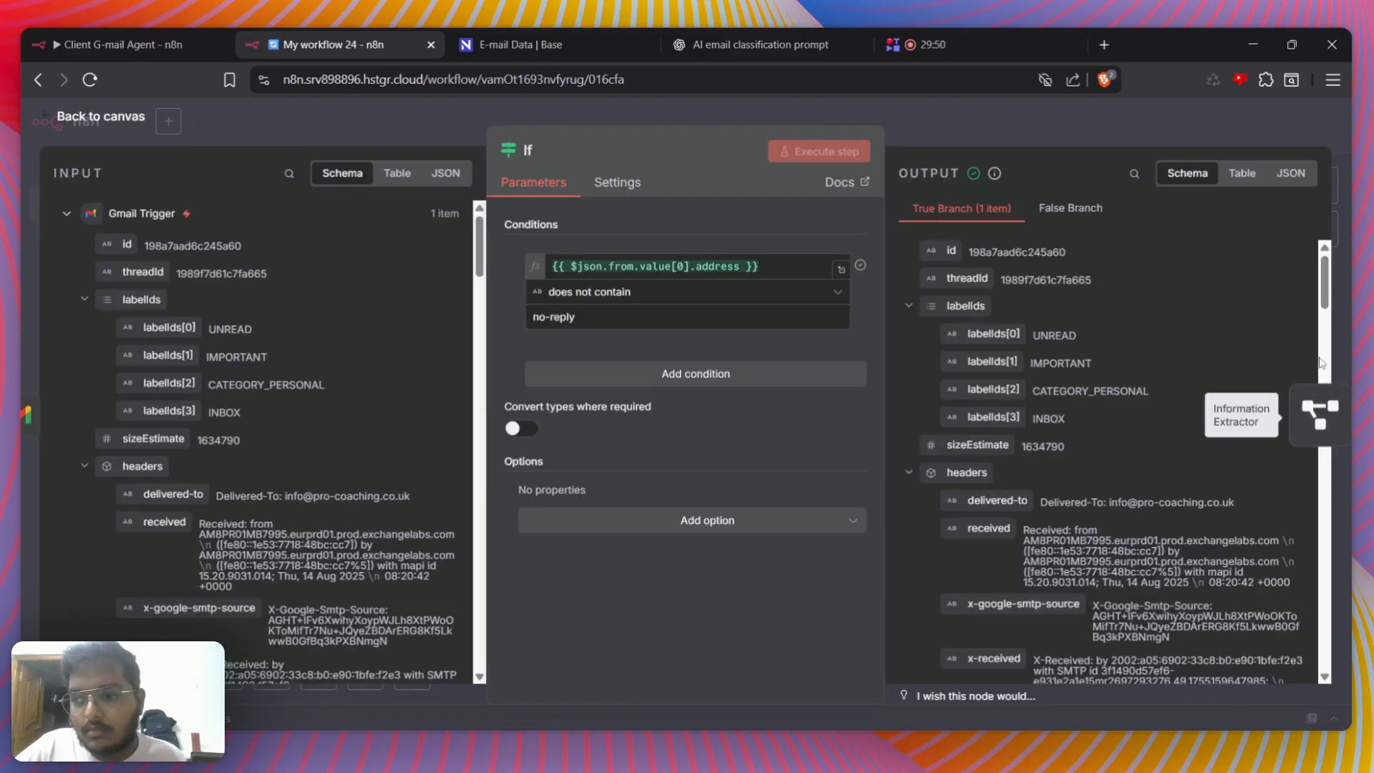
left_click_drag(1326, 310, 1326, 673)
scroll(960, 370, "up", 10)
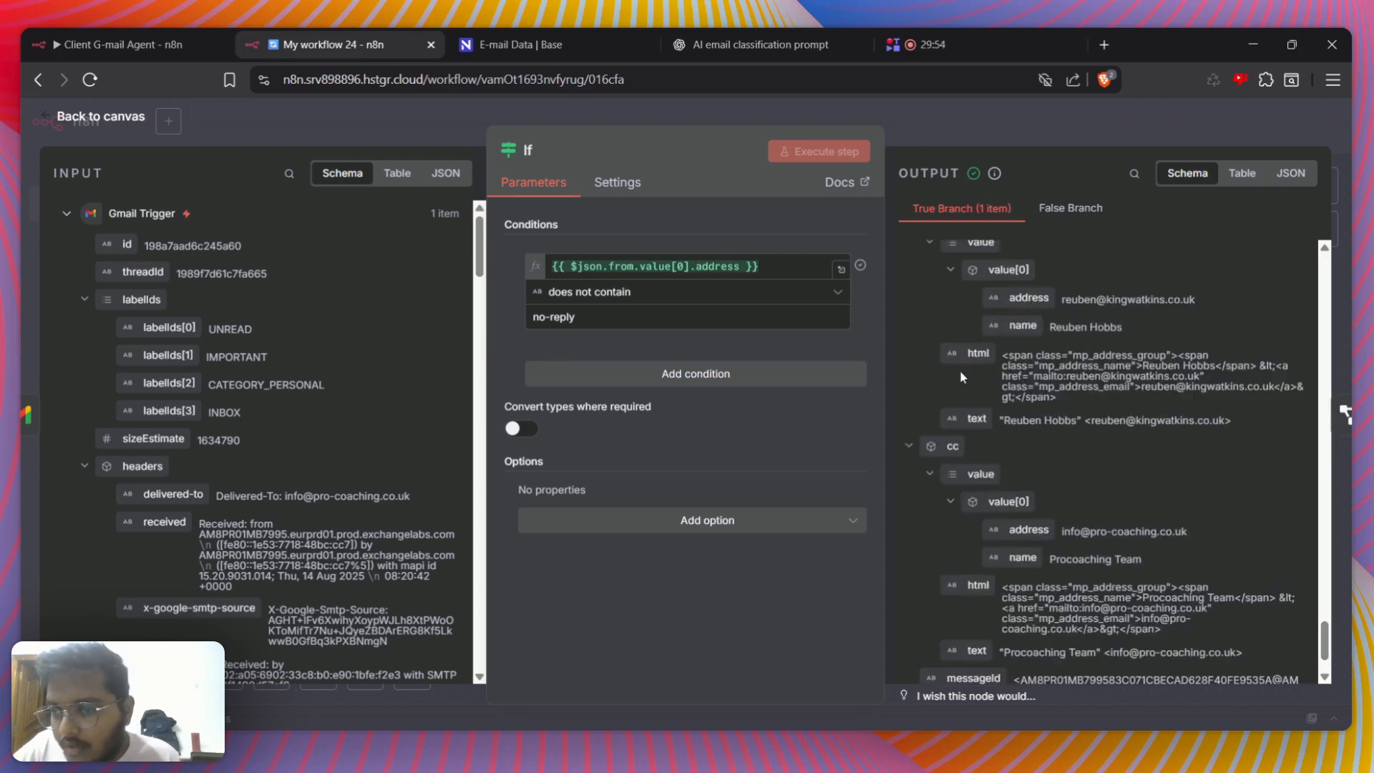
scroll(982, 383, "up", 3)
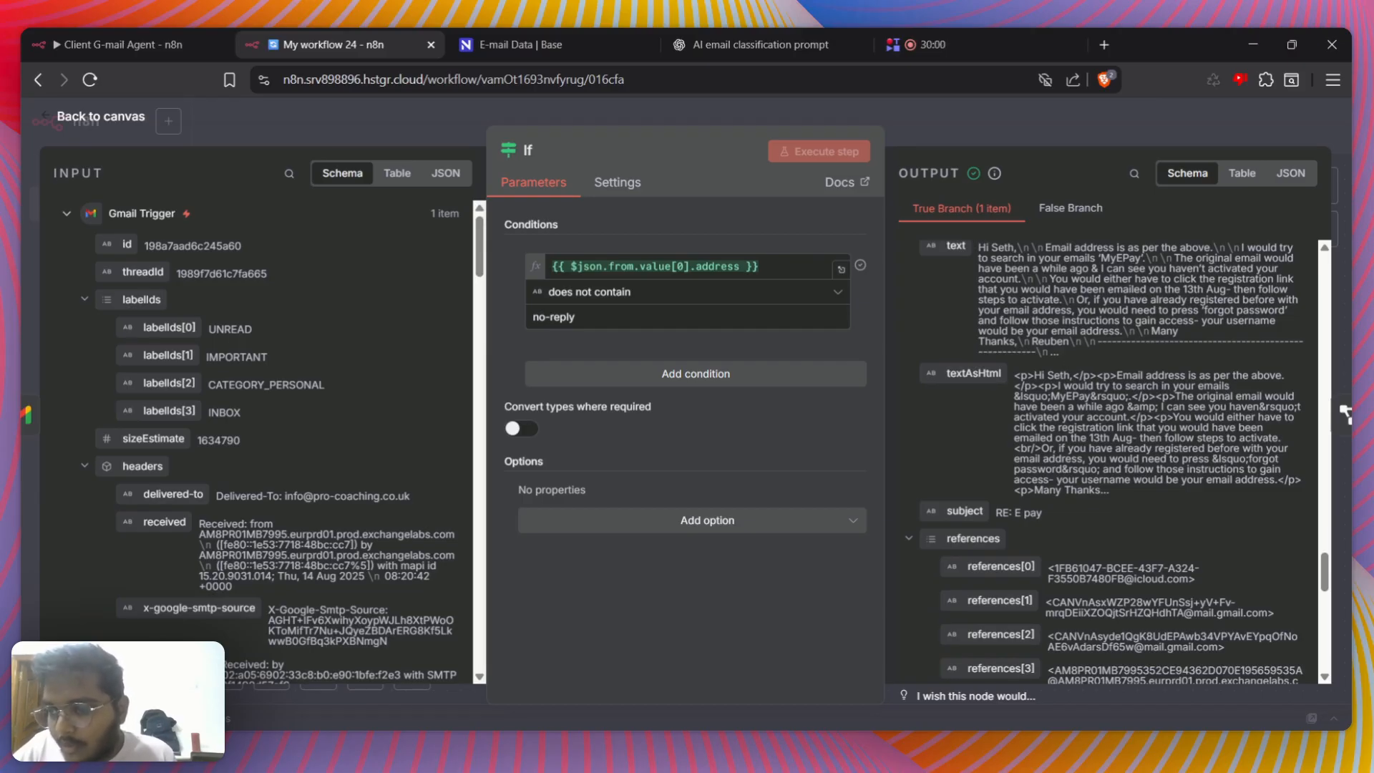
left_click(1202, 138)
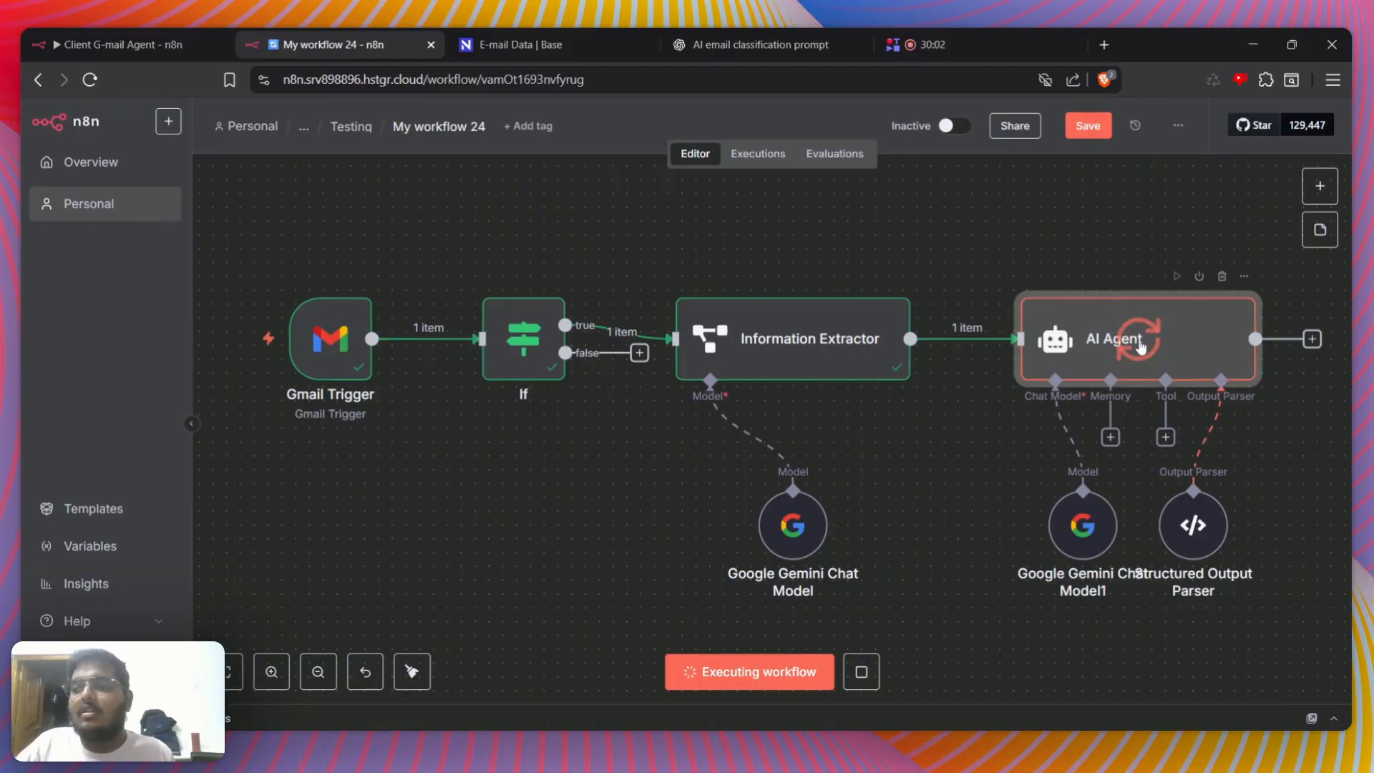
Remove the blank lines above TextasHTML in the AI Agent's user prompt and check on the node's execution
double_click(1141, 347)
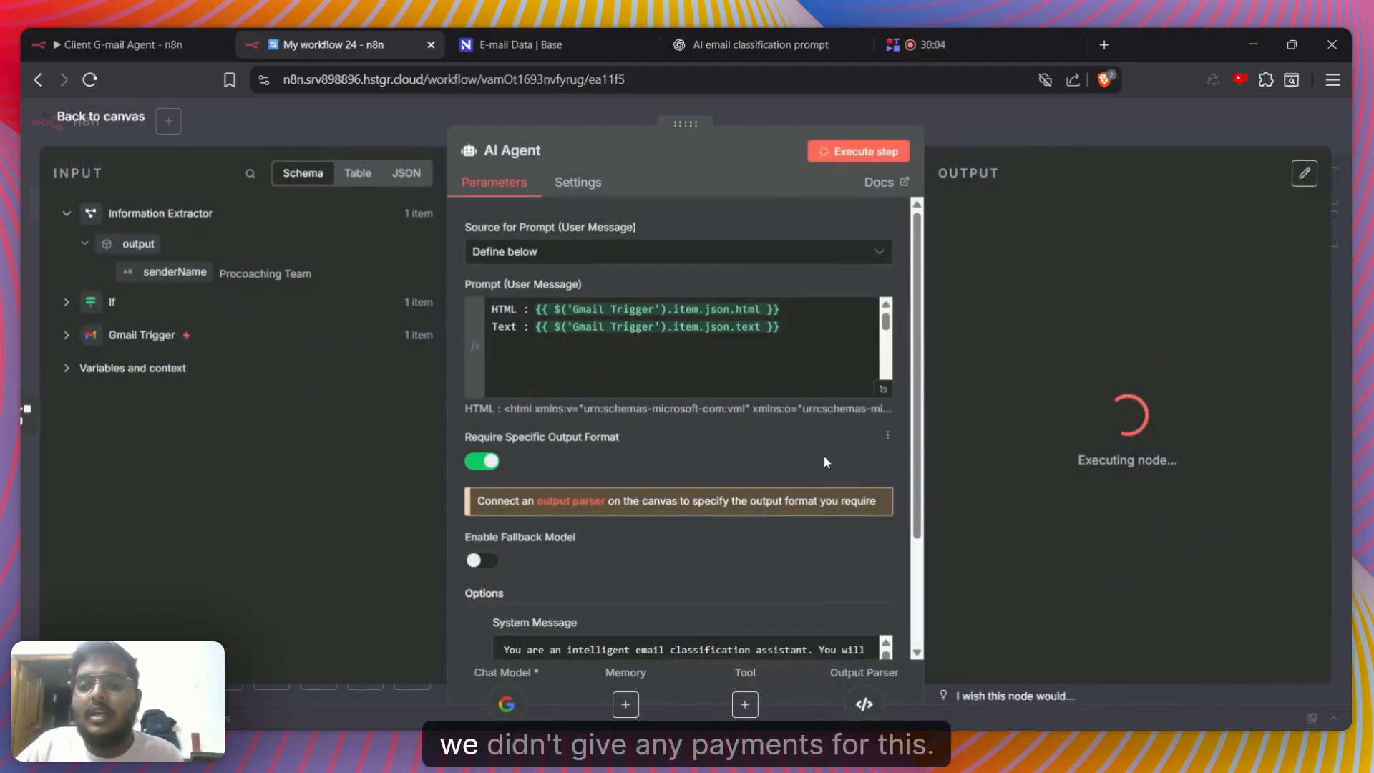
scroll(680, 347, "down", 5)
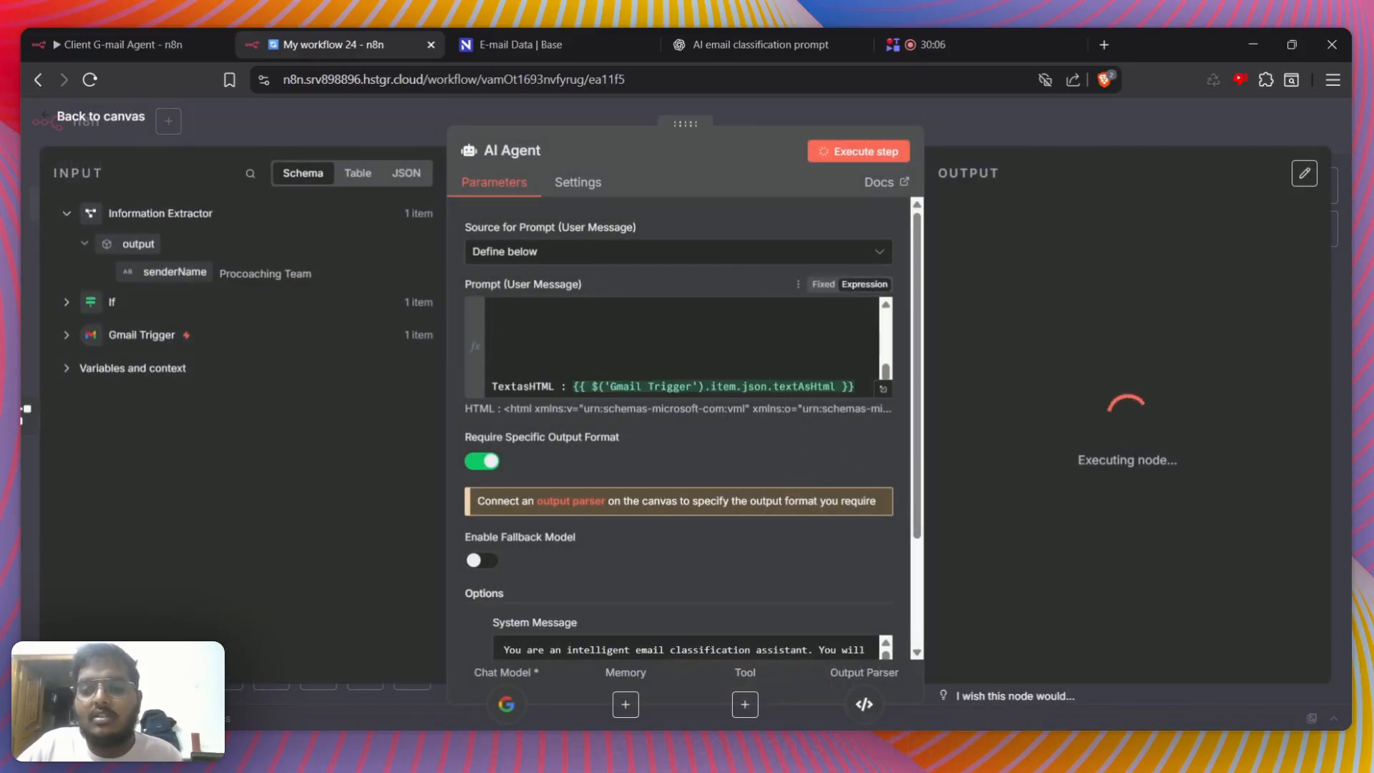
left_click(494, 368)
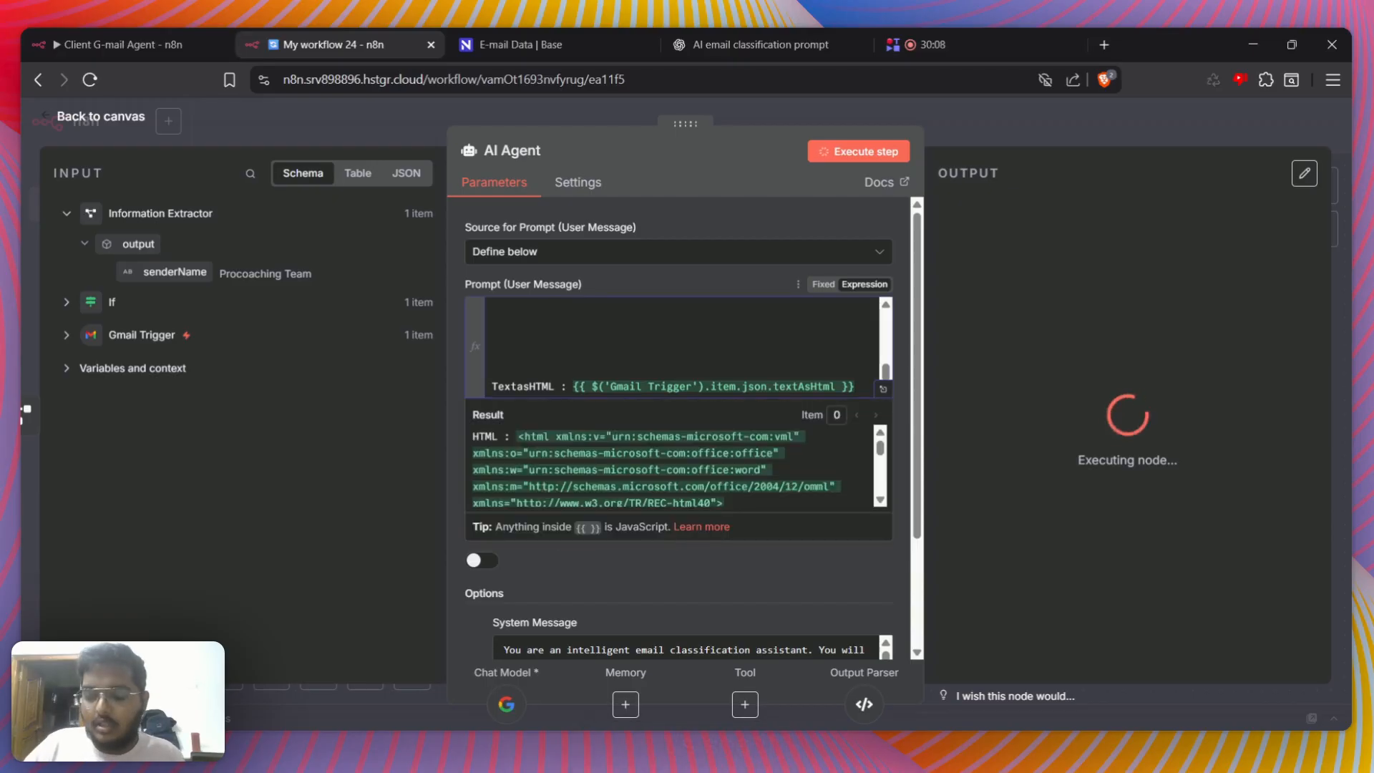
key("BackSpace")
key("BackSpace")
key("BackSpace")
key("BackSpace")
key("BackSpace")
key("BackSpace")
key("BackSpace")
key("BackSpace")
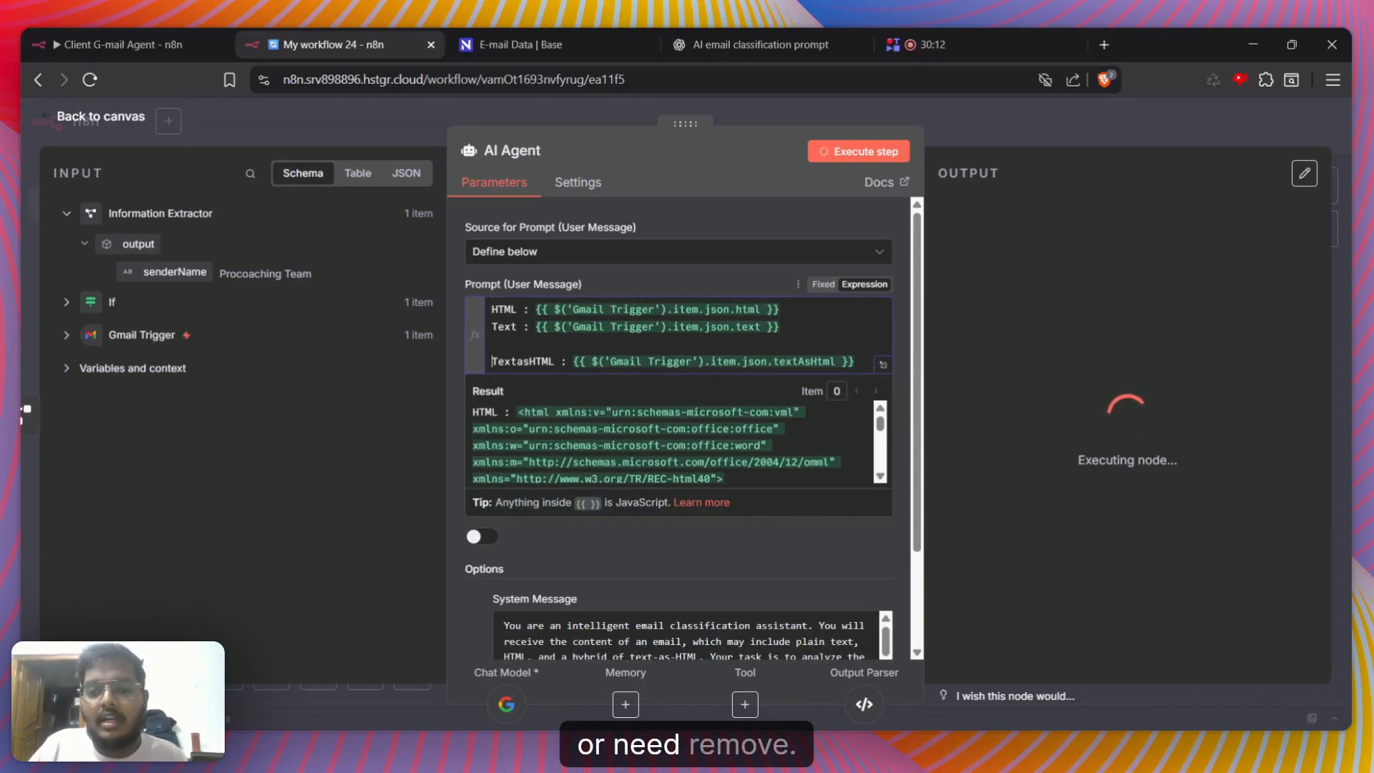
key("BackSpace")
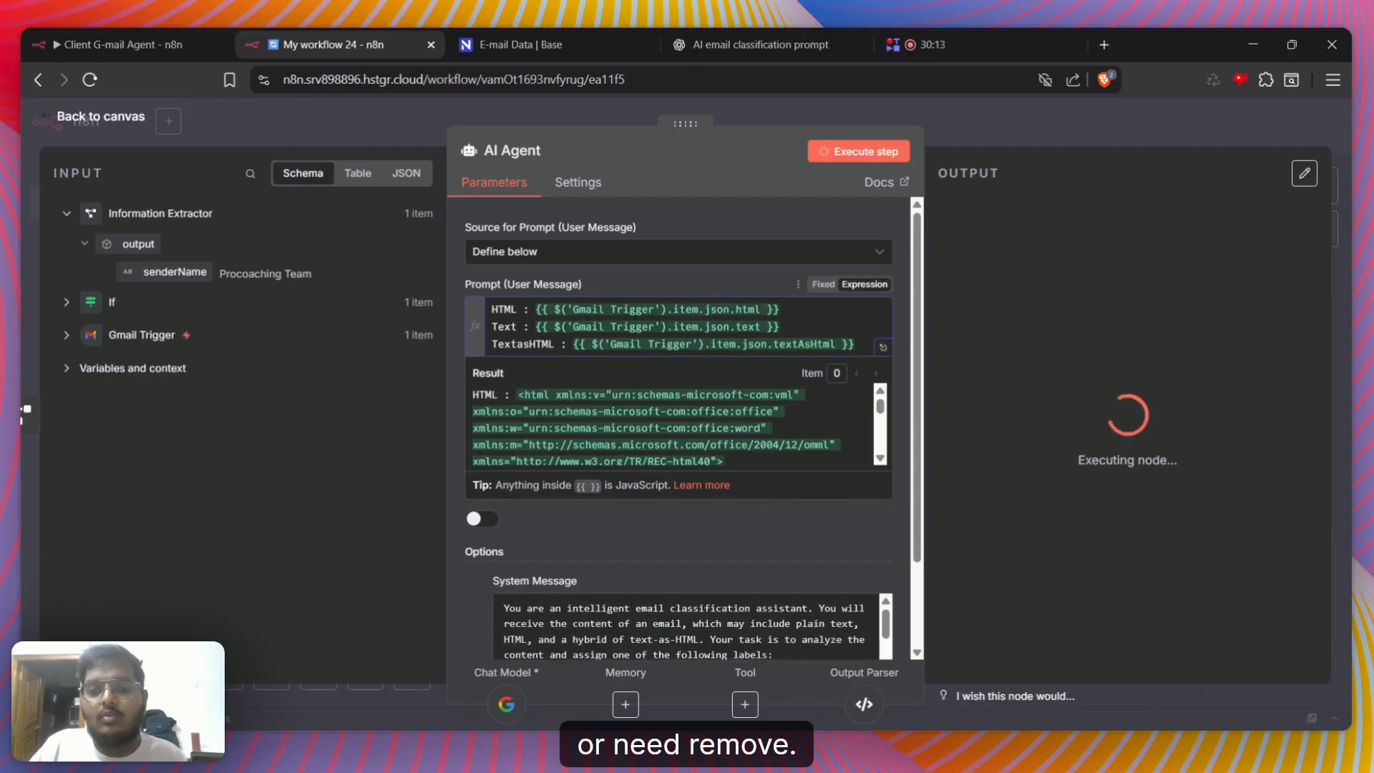
left_click(751, 285)
left_click(1029, 132)
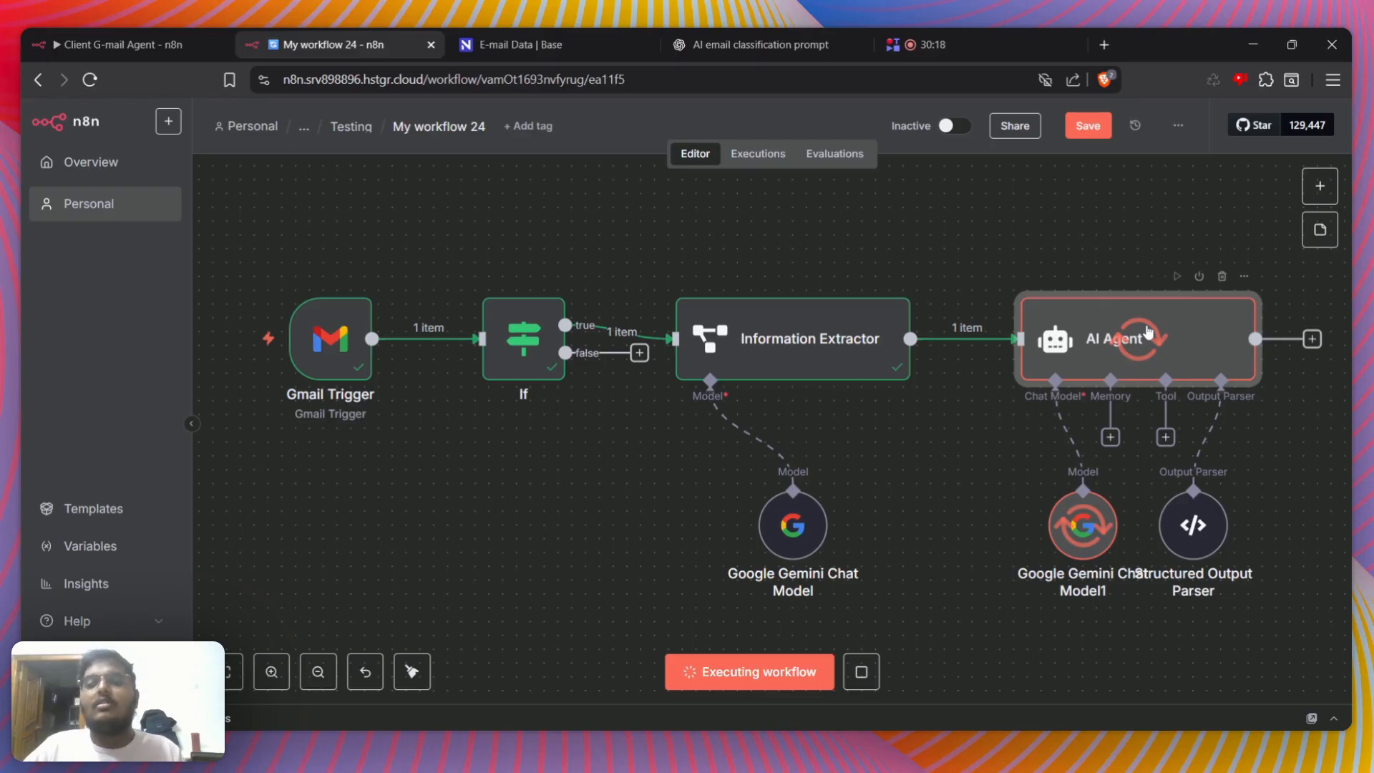
double_click(1147, 331)
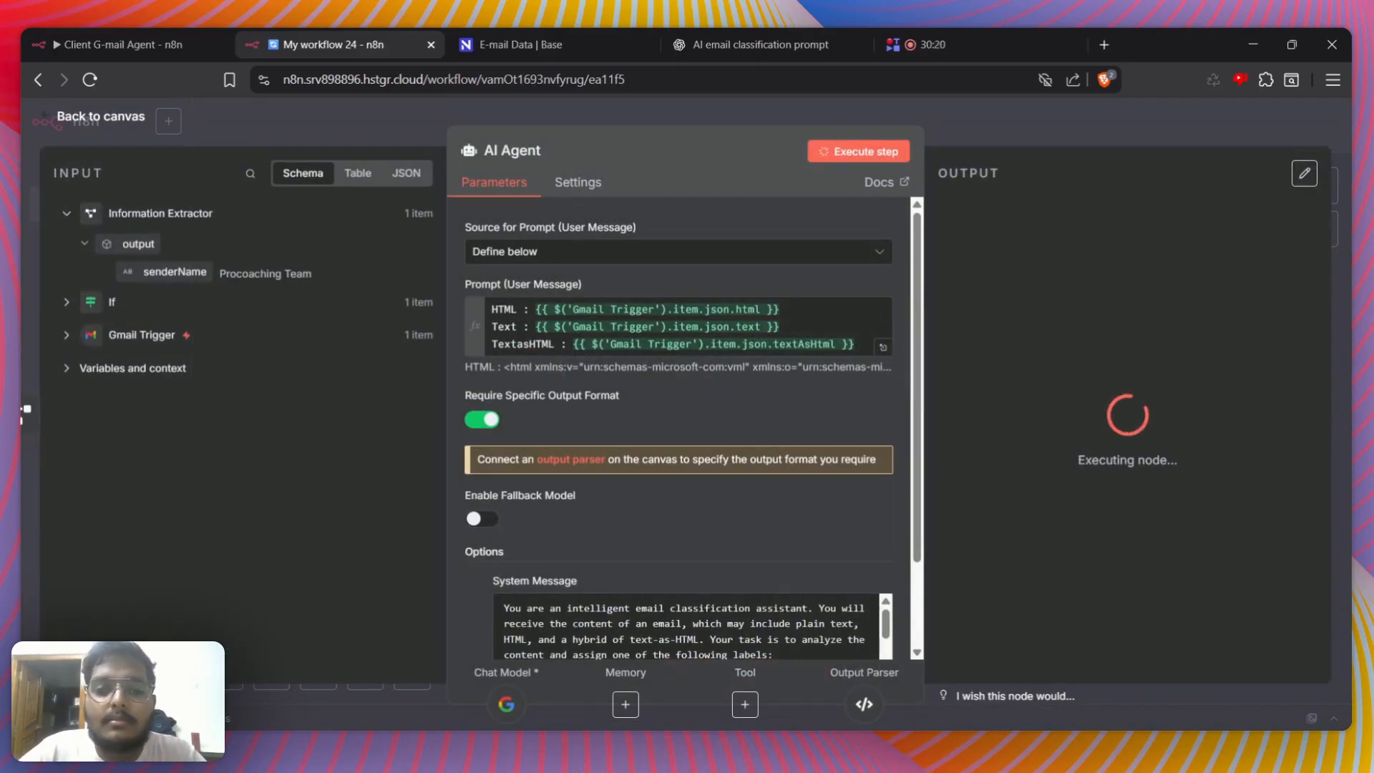
left_click(1097, 130)
Add a Text Classifier node after the AI Agent and open its Text to Classify field for editing
scroll(1157, 301, "right", 3)
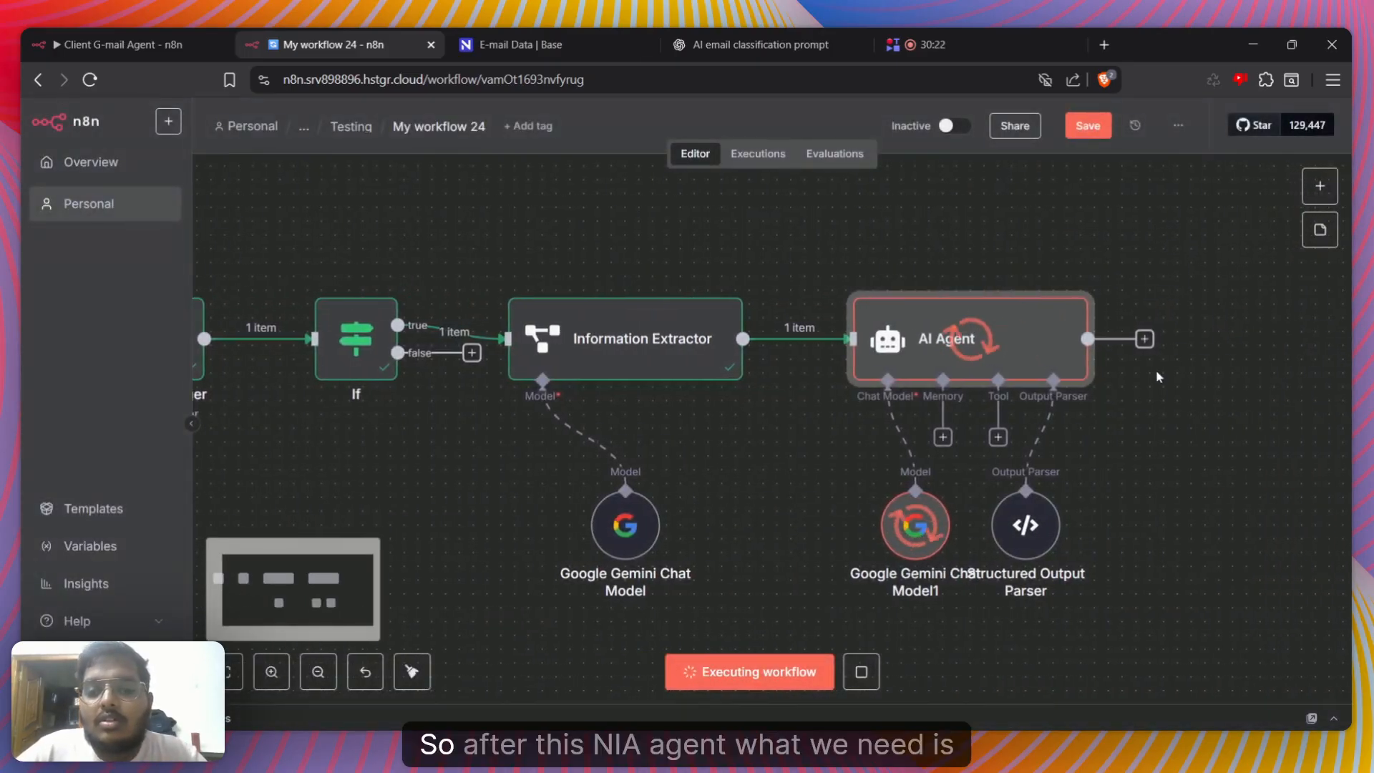
left_click(1144, 339)
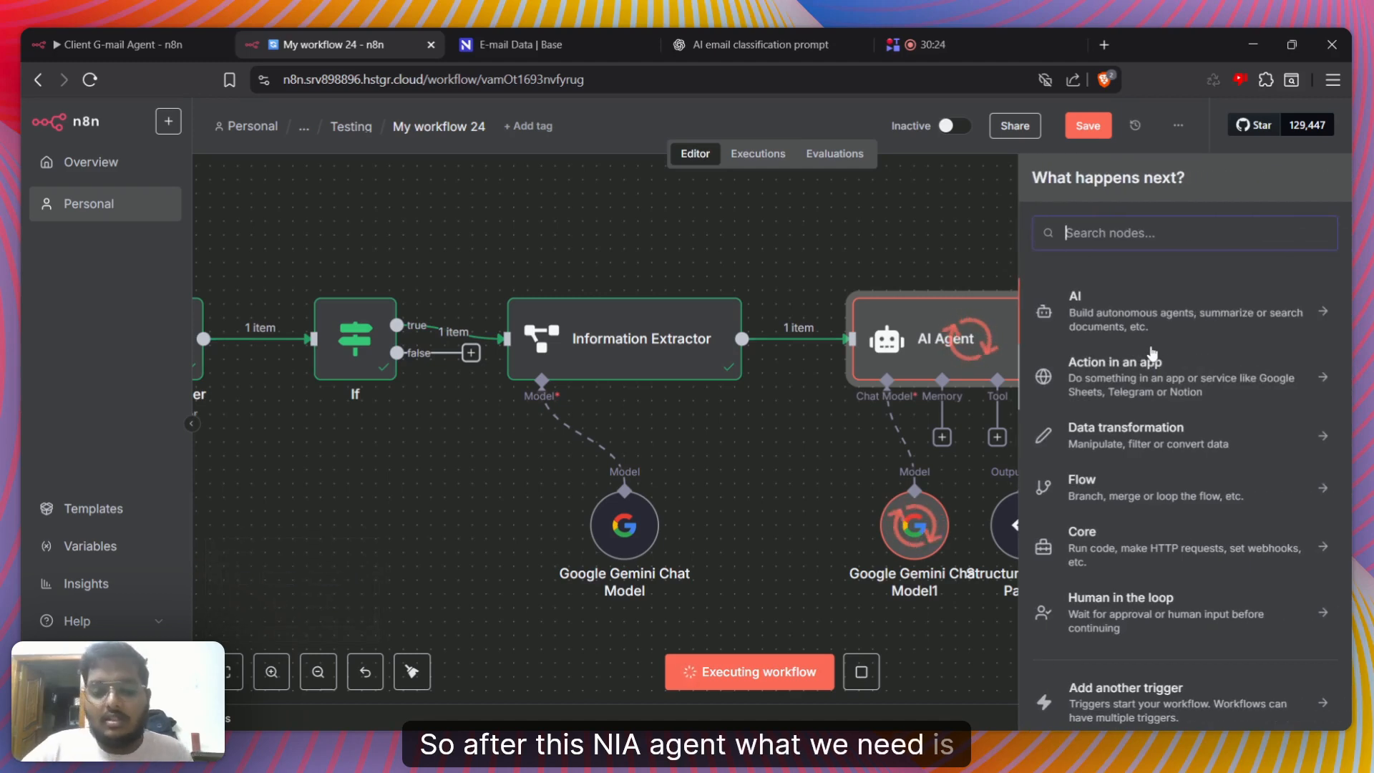
type("text")
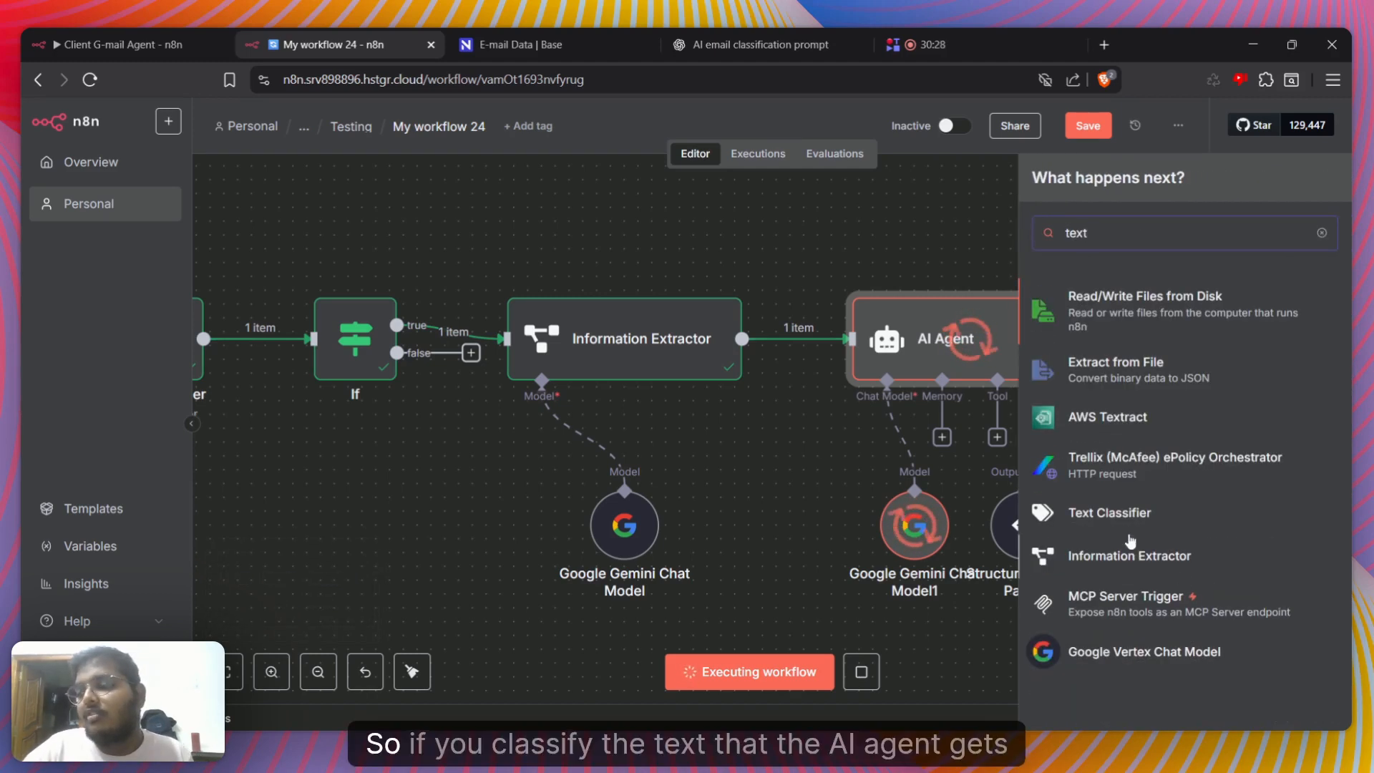
left_click(1110, 513)
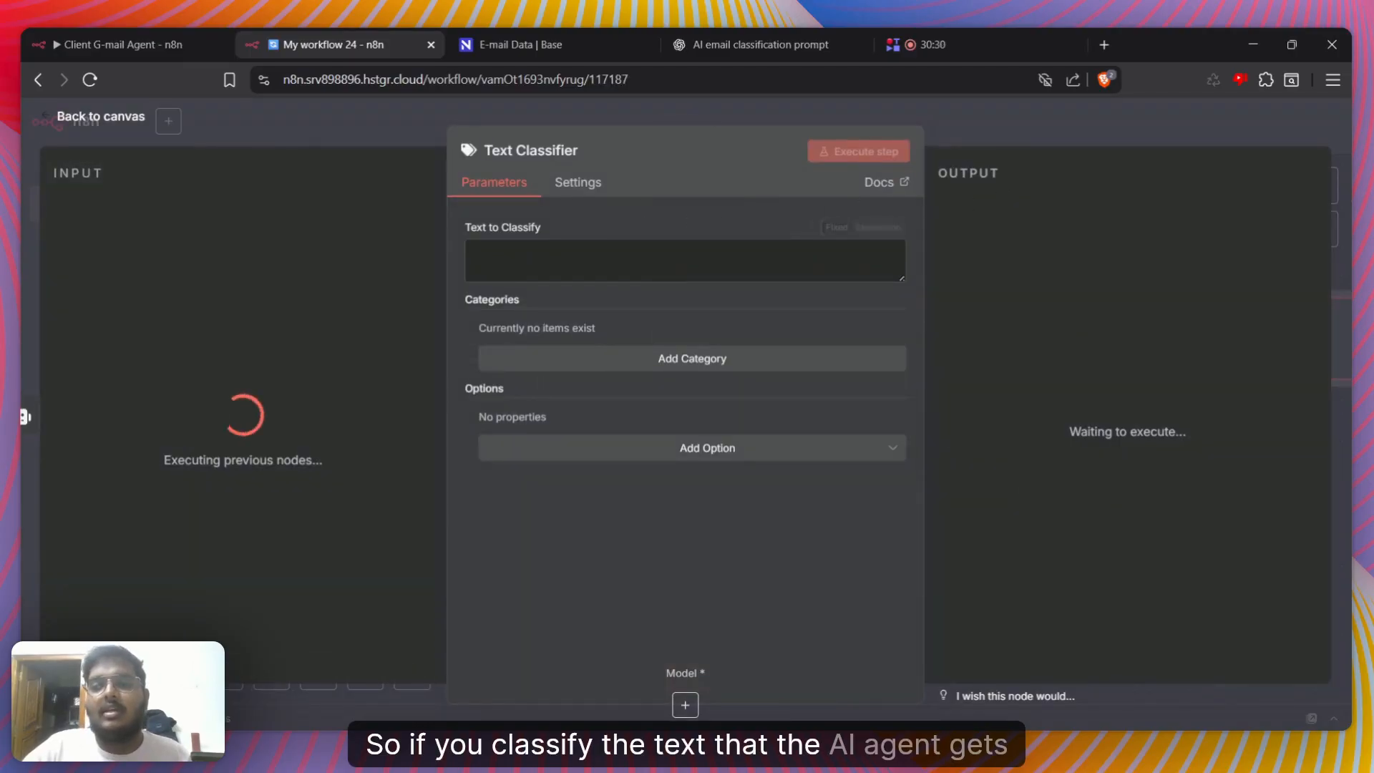
left_click(681, 261)
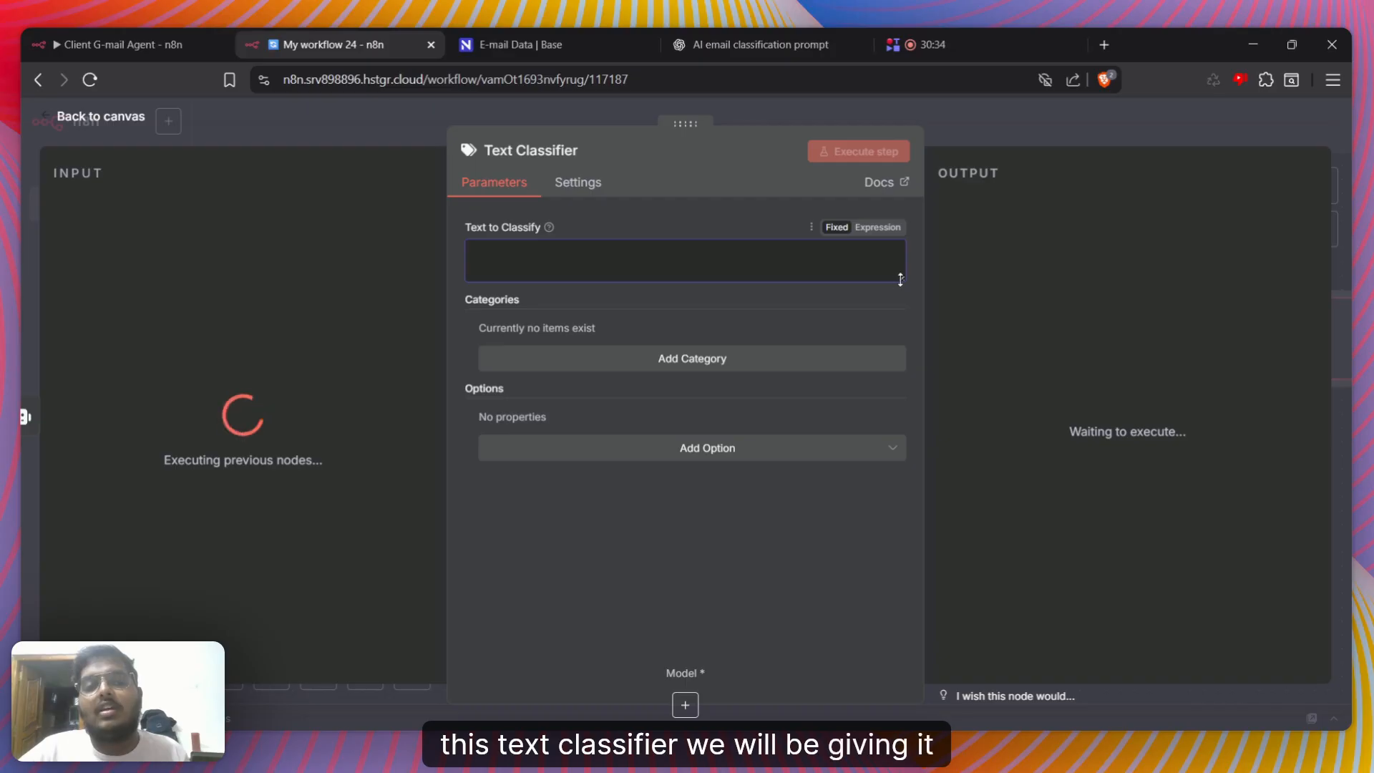
Attach a Google Gemini Chat Model to the Text Classifier node and tidy up the workflow layout
left_click_drag(902, 278, 910, 340)
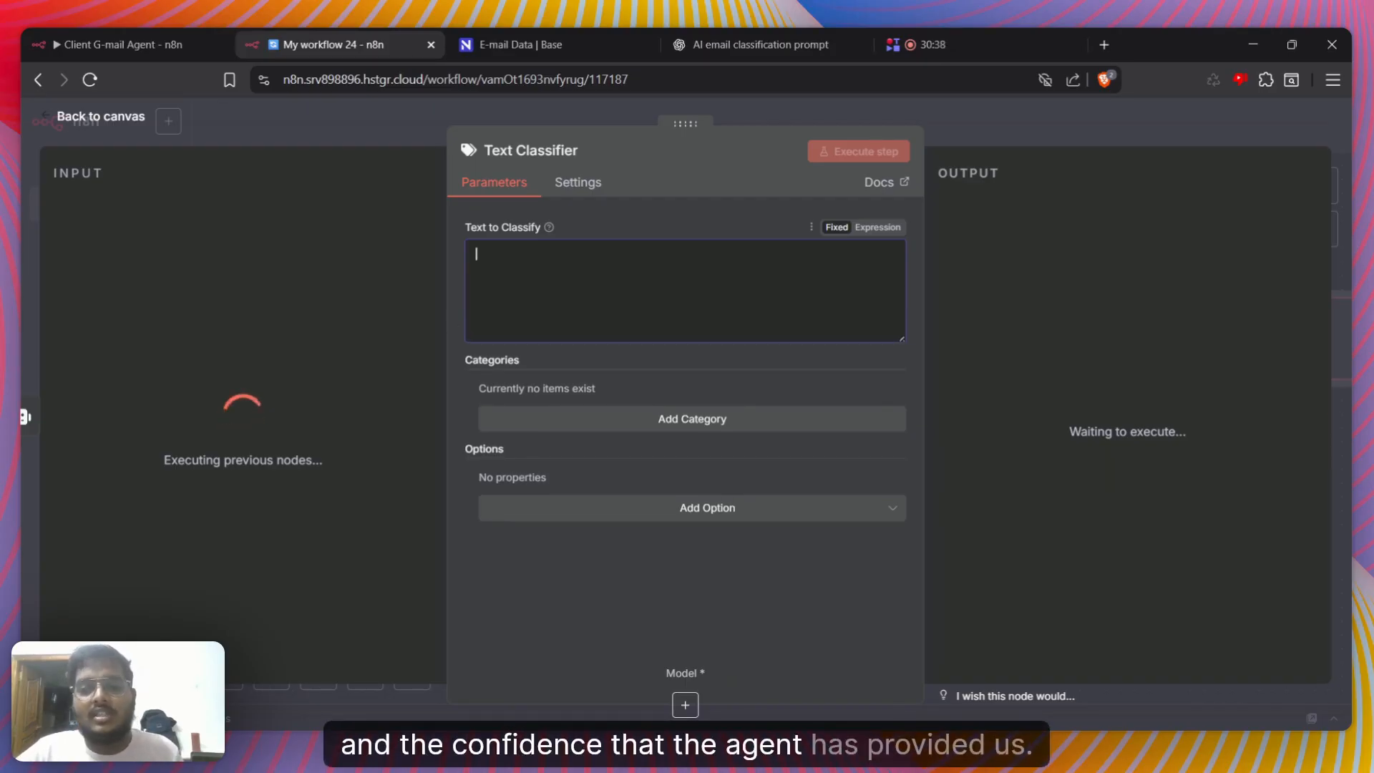
left_click(1018, 129)
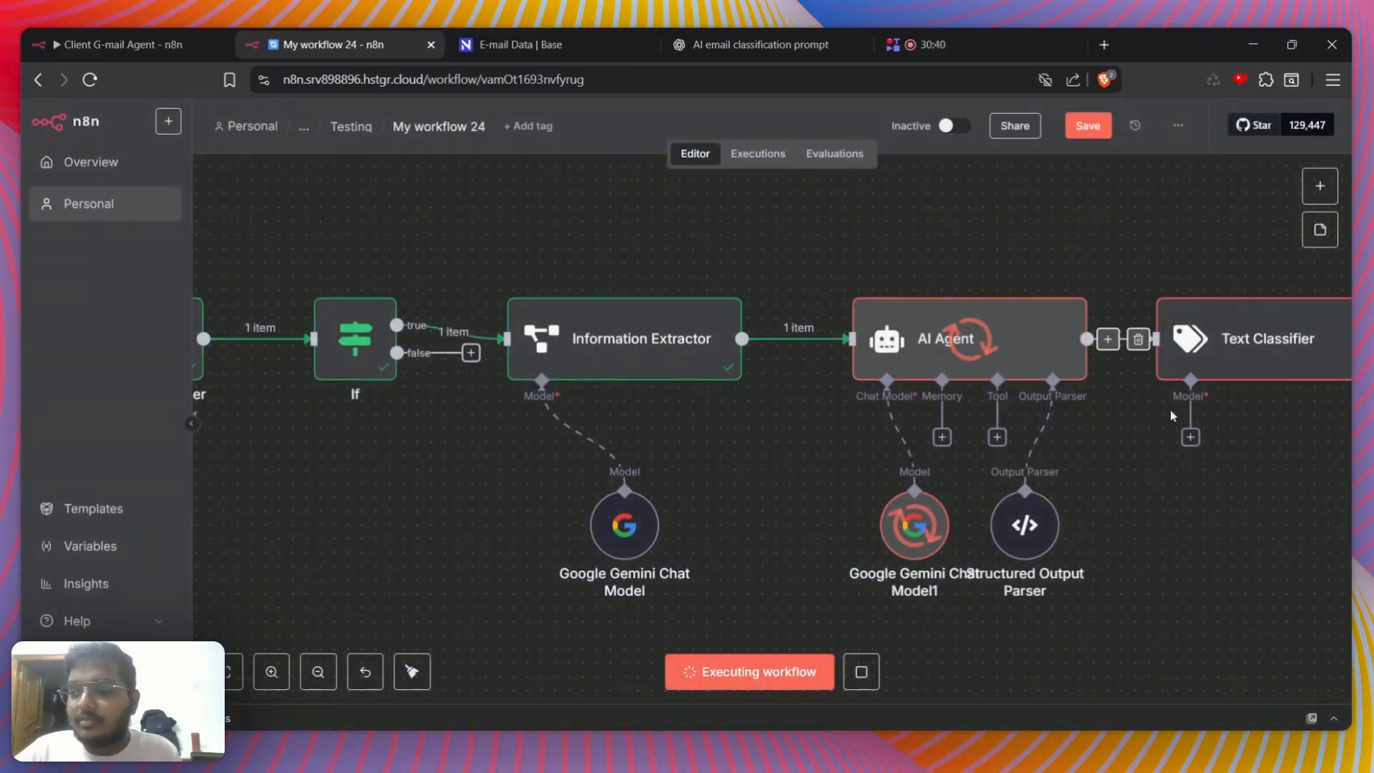
left_click(1190, 437)
left_click(1309, 369)
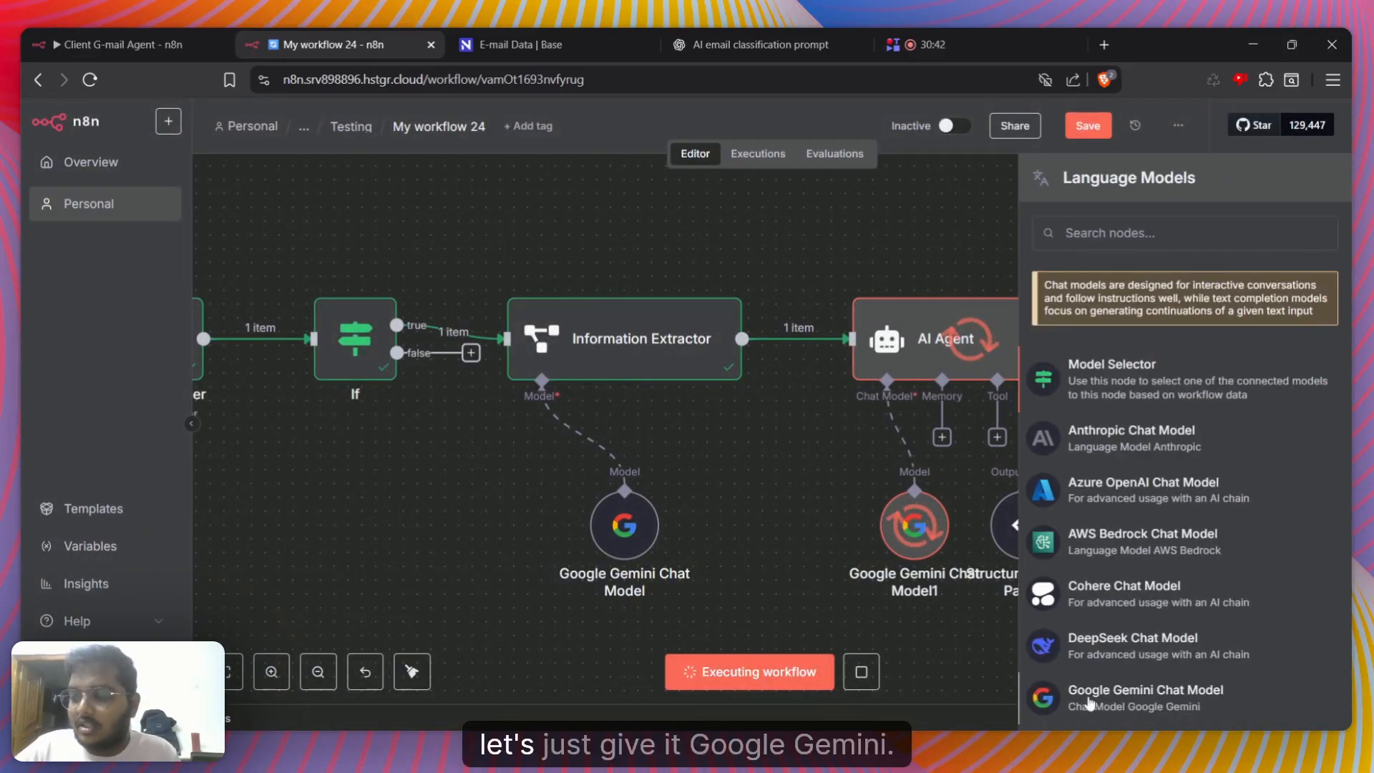
left_click(1118, 692)
left_click(1114, 126)
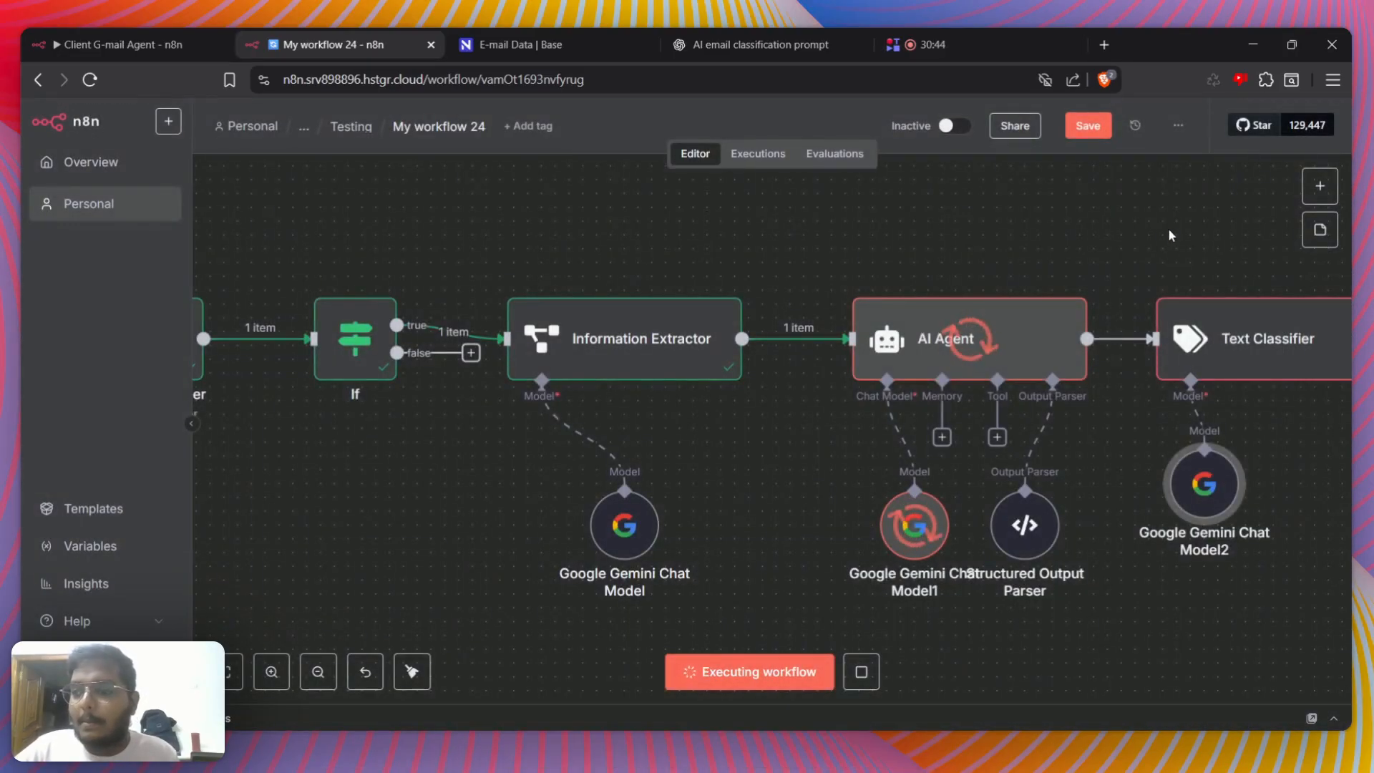
scroll(1170, 229, "right", 3)
left_click(411, 671)
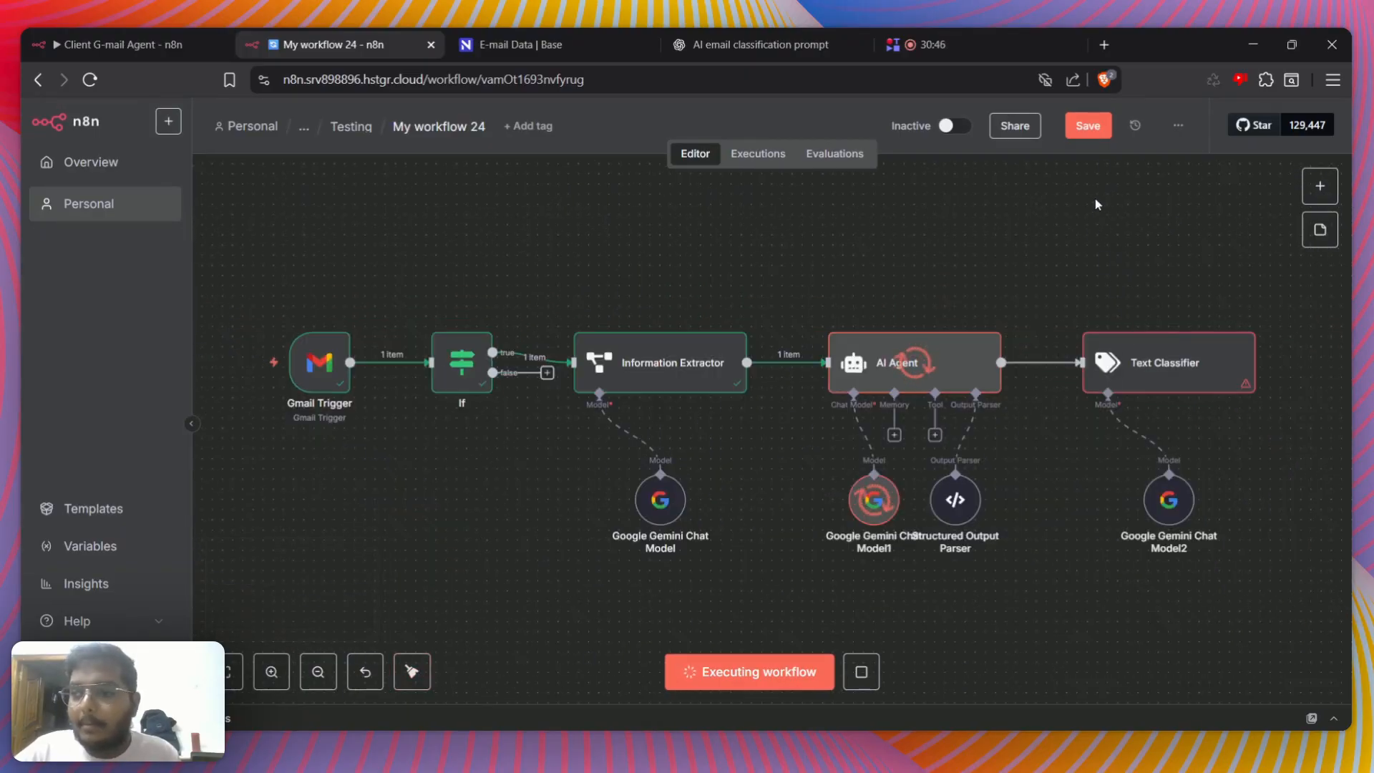
Check the execution progress in the Text Classifier and AI Agent nodes
double_click(1085, 345)
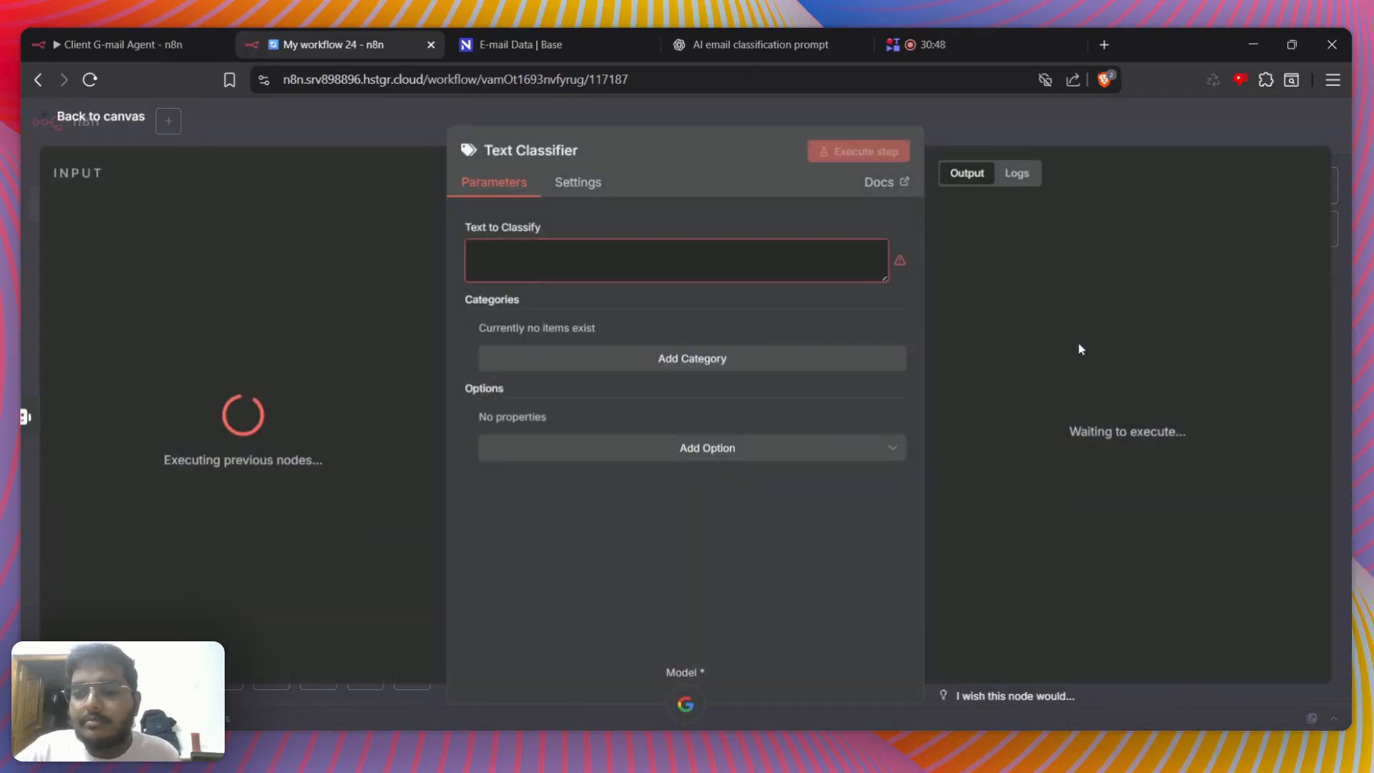
key("Escape")
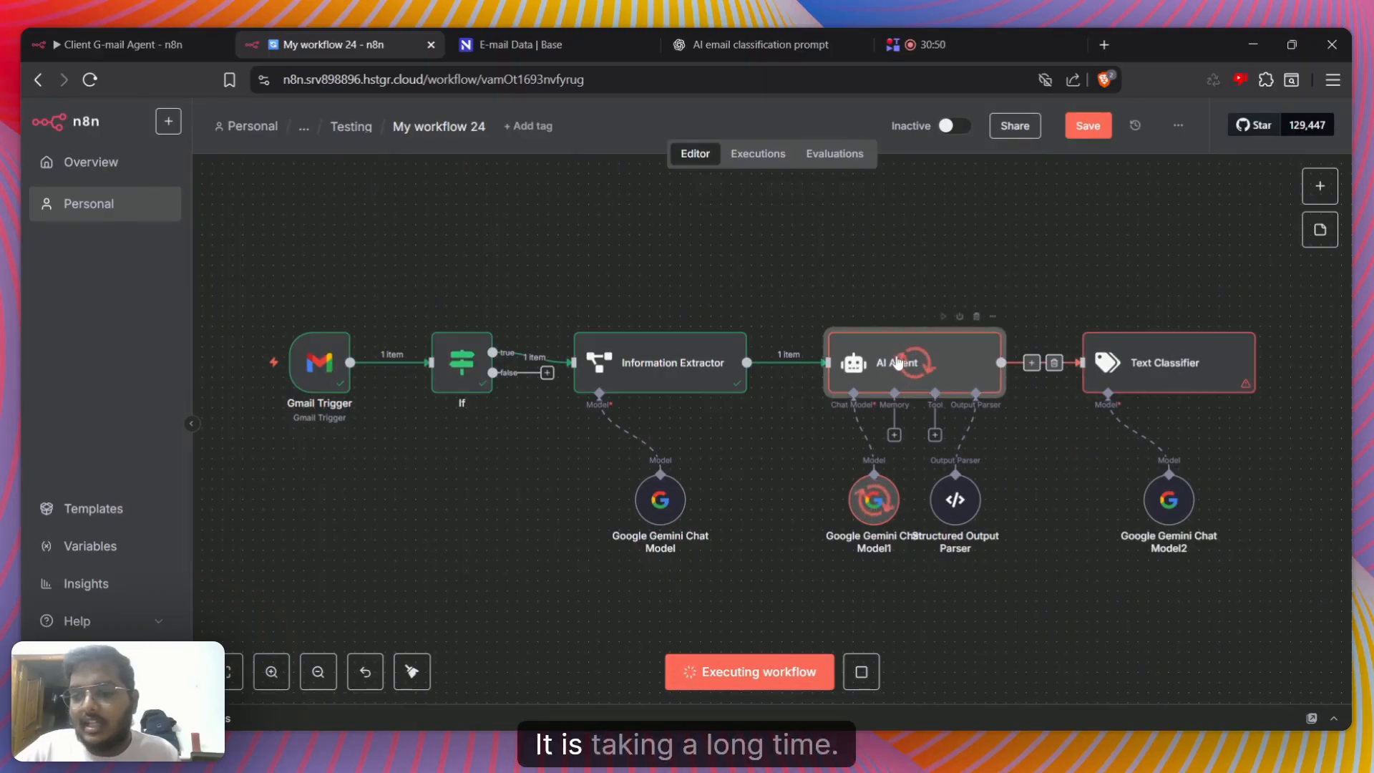
double_click(898, 361)
key("Escape")
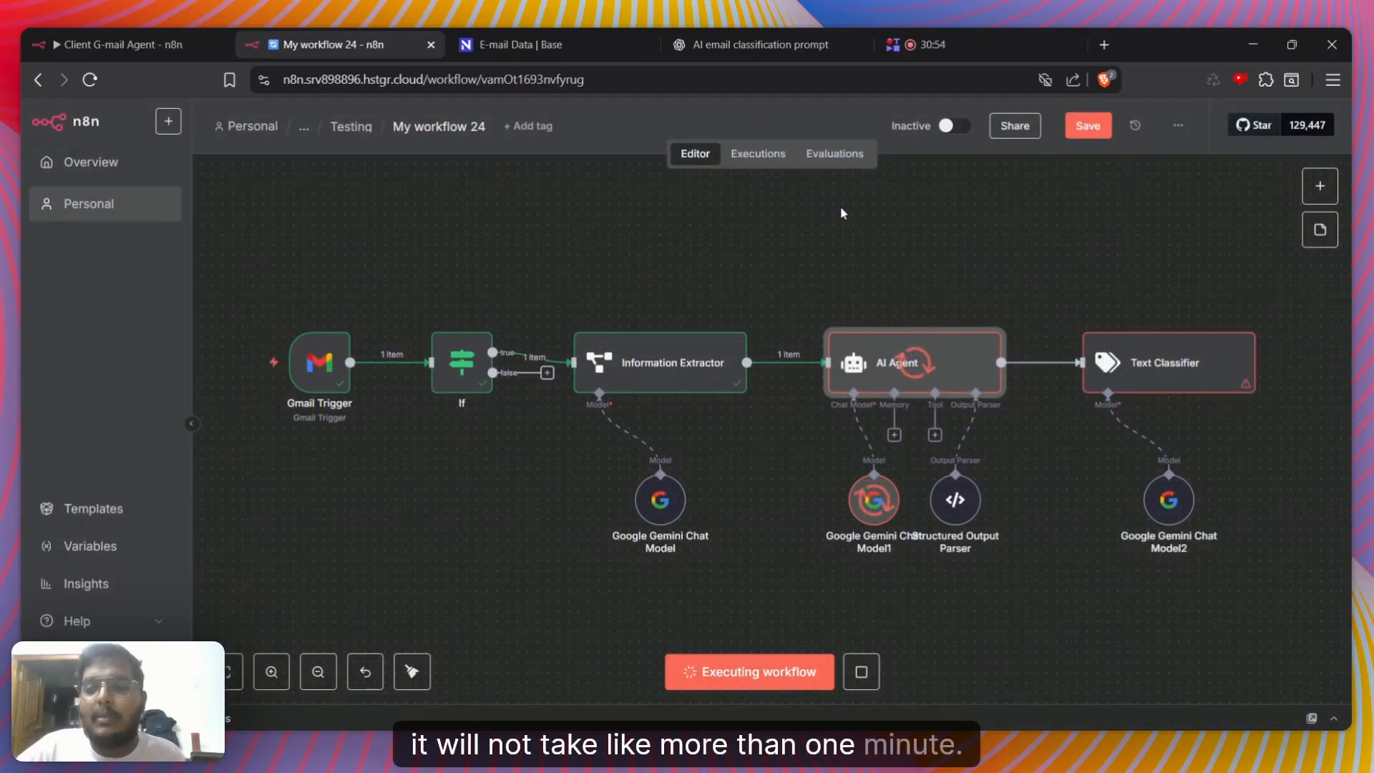
Add three empty categories to the Text Classifier node
double_click(1154, 358)
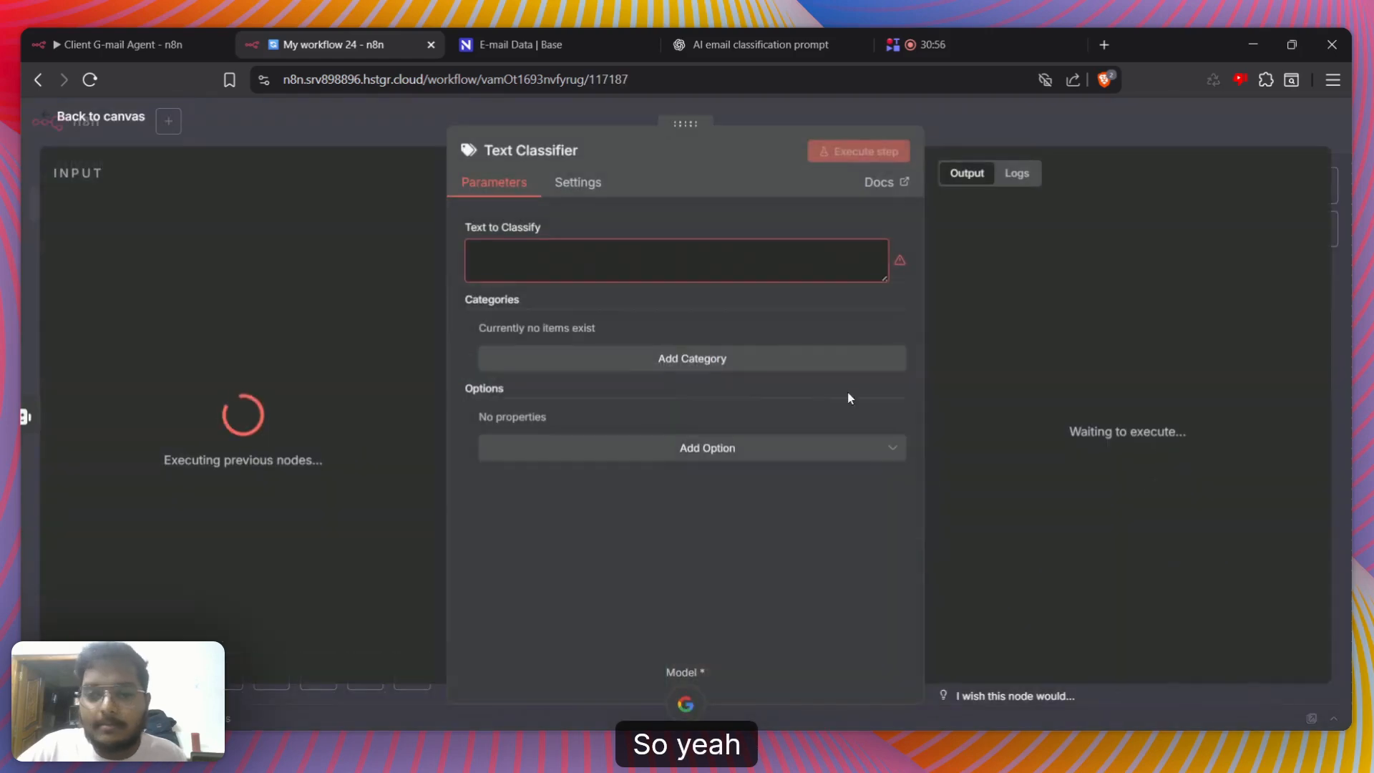
left_click(657, 358)
left_click(642, 479)
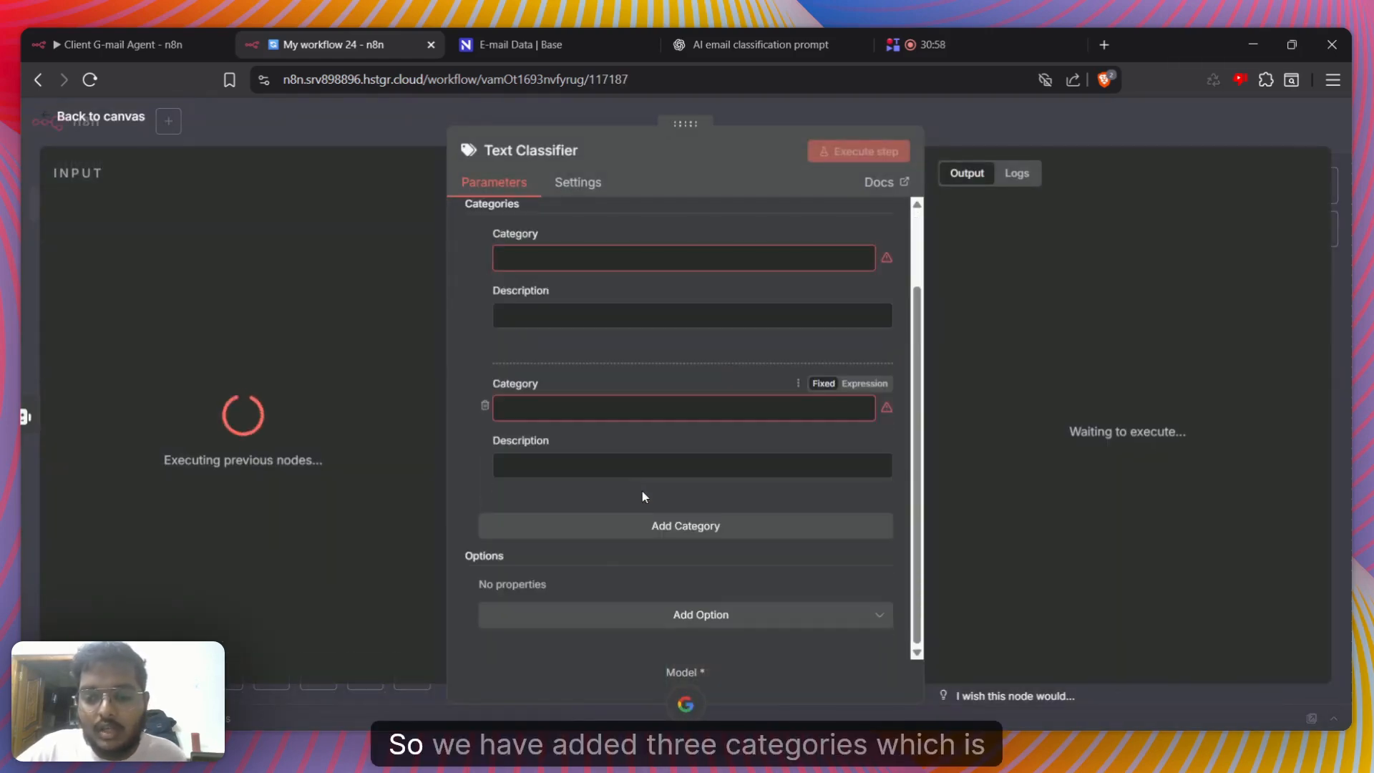
left_click(650, 527)
Name the three Text Classifier categories Spam, Need Review and Questions
scroll(649, 522, "up", 2)
left_click(590, 355)
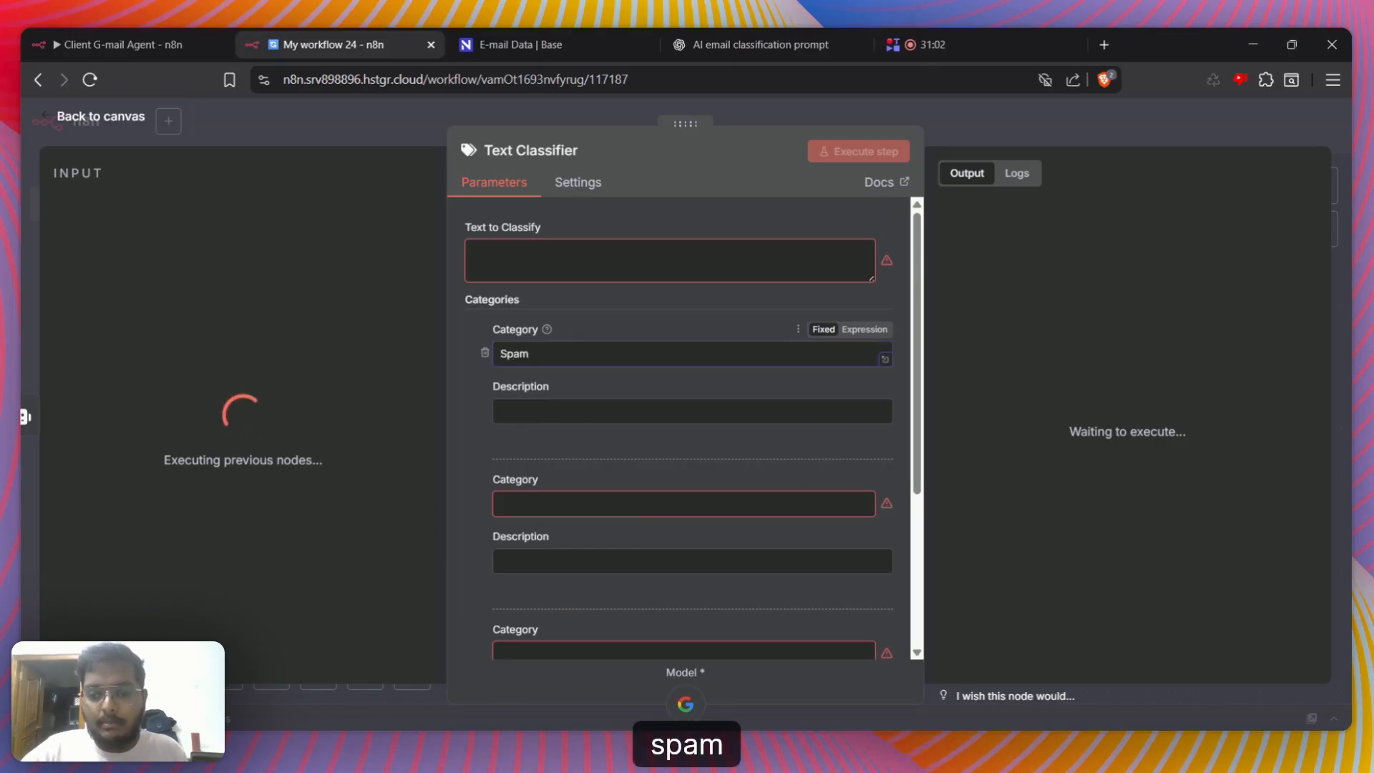
left_click(572, 504)
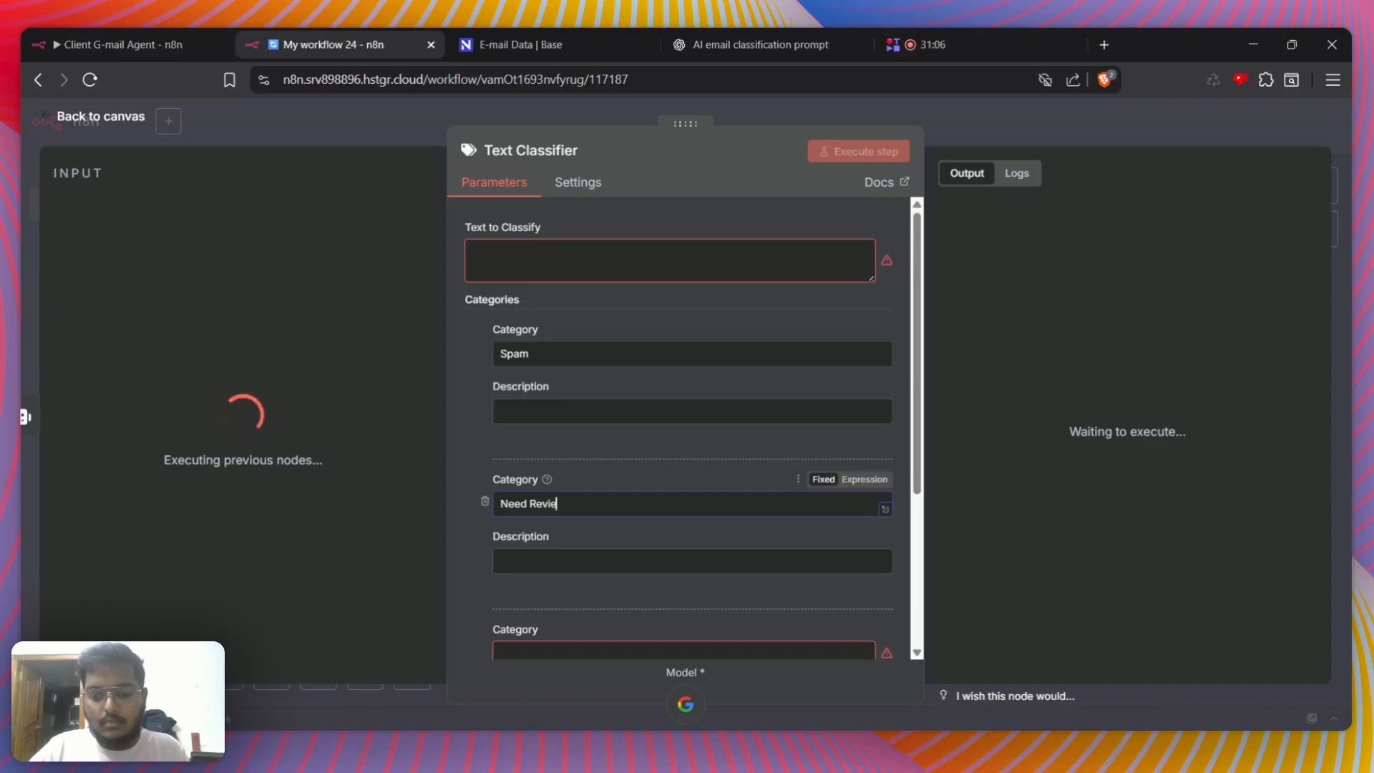
type("Need Review")
scroll(687, 429, "down", 3)
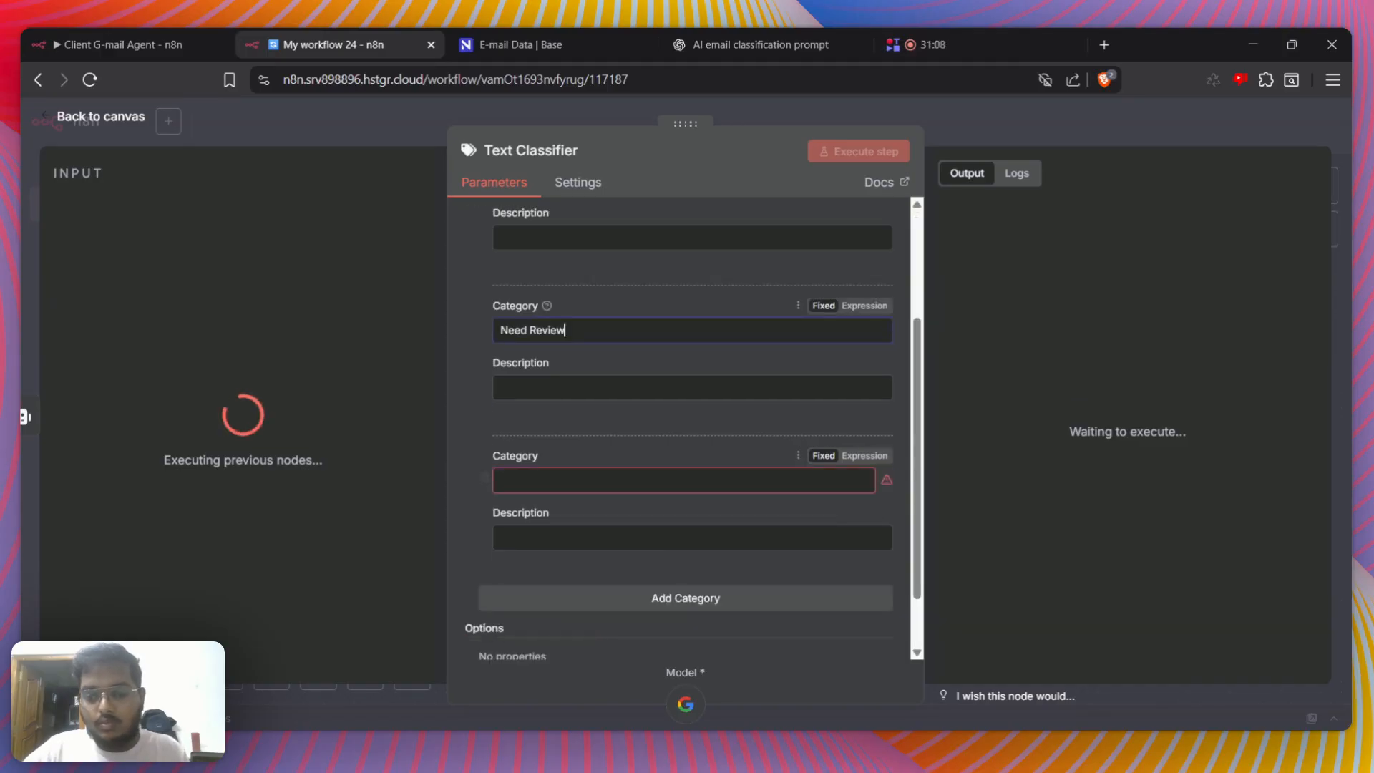
left_click(552, 481)
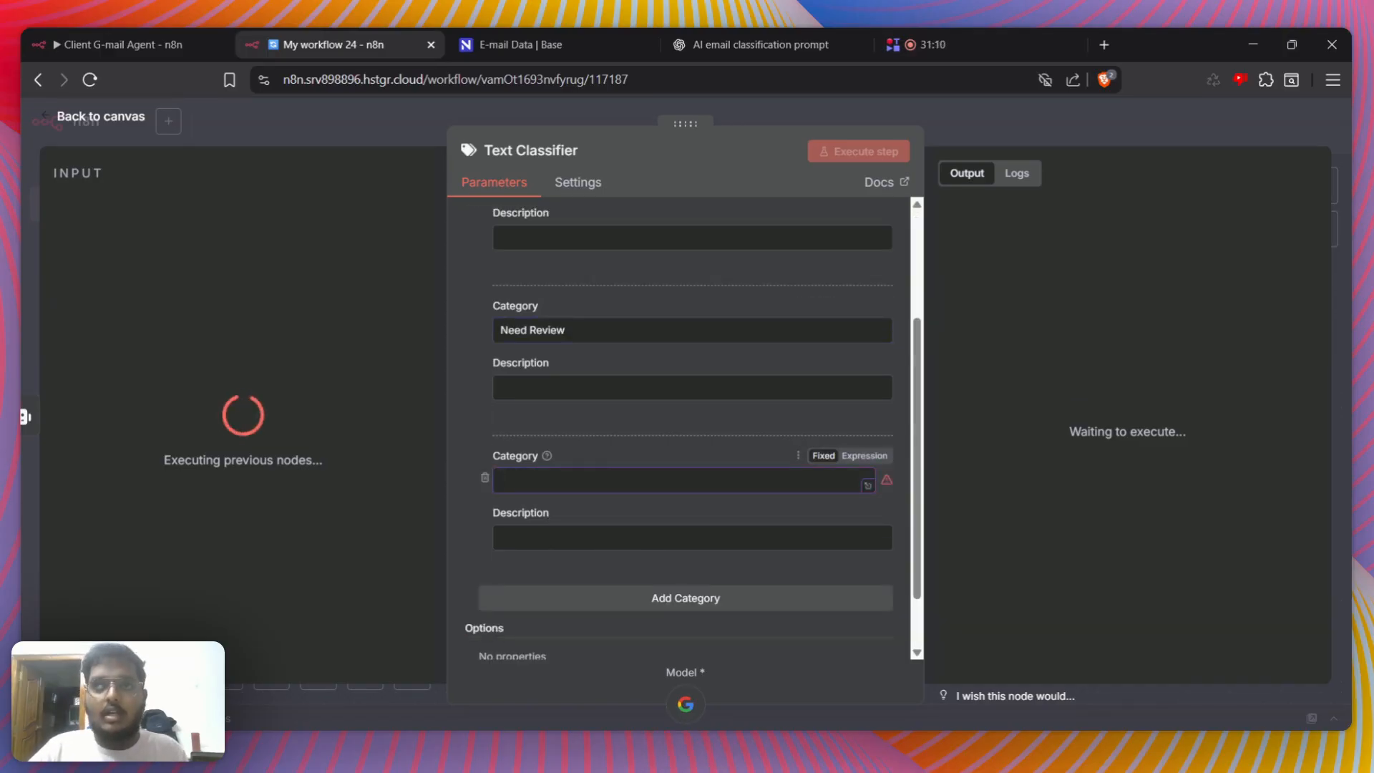
type("Questions")
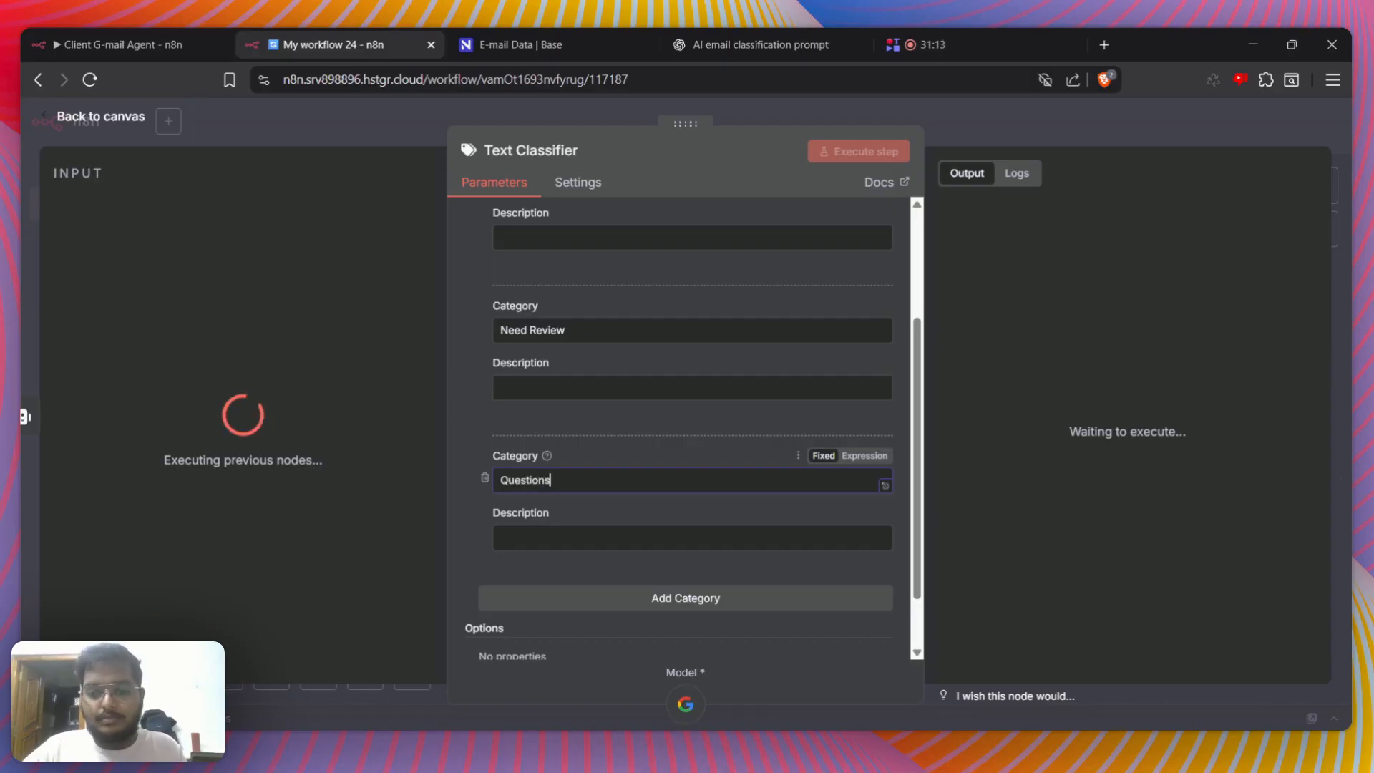
Enter "Pass through this if the label i spam" as the Spam category's description
scroll(552, 442, "up", 3)
left_click(552, 412)
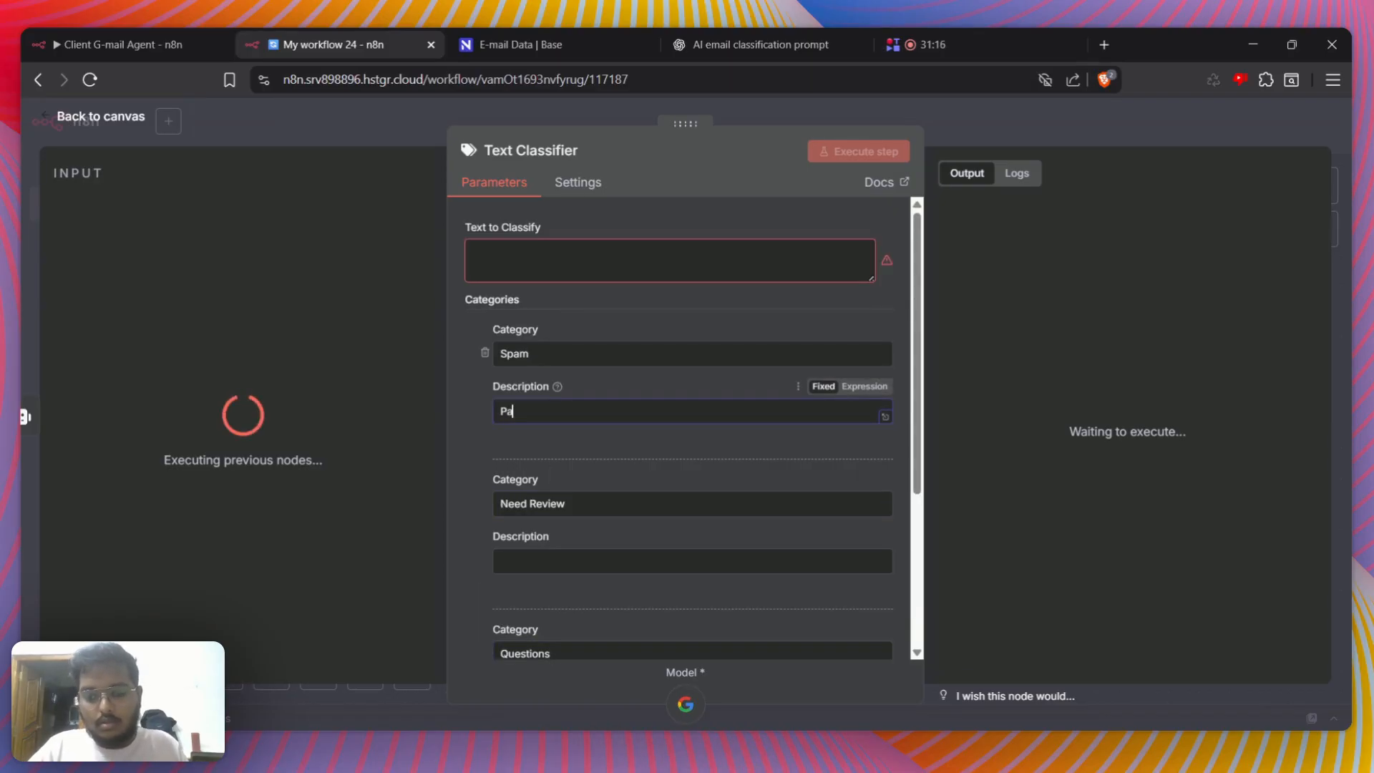
type("Pass through")
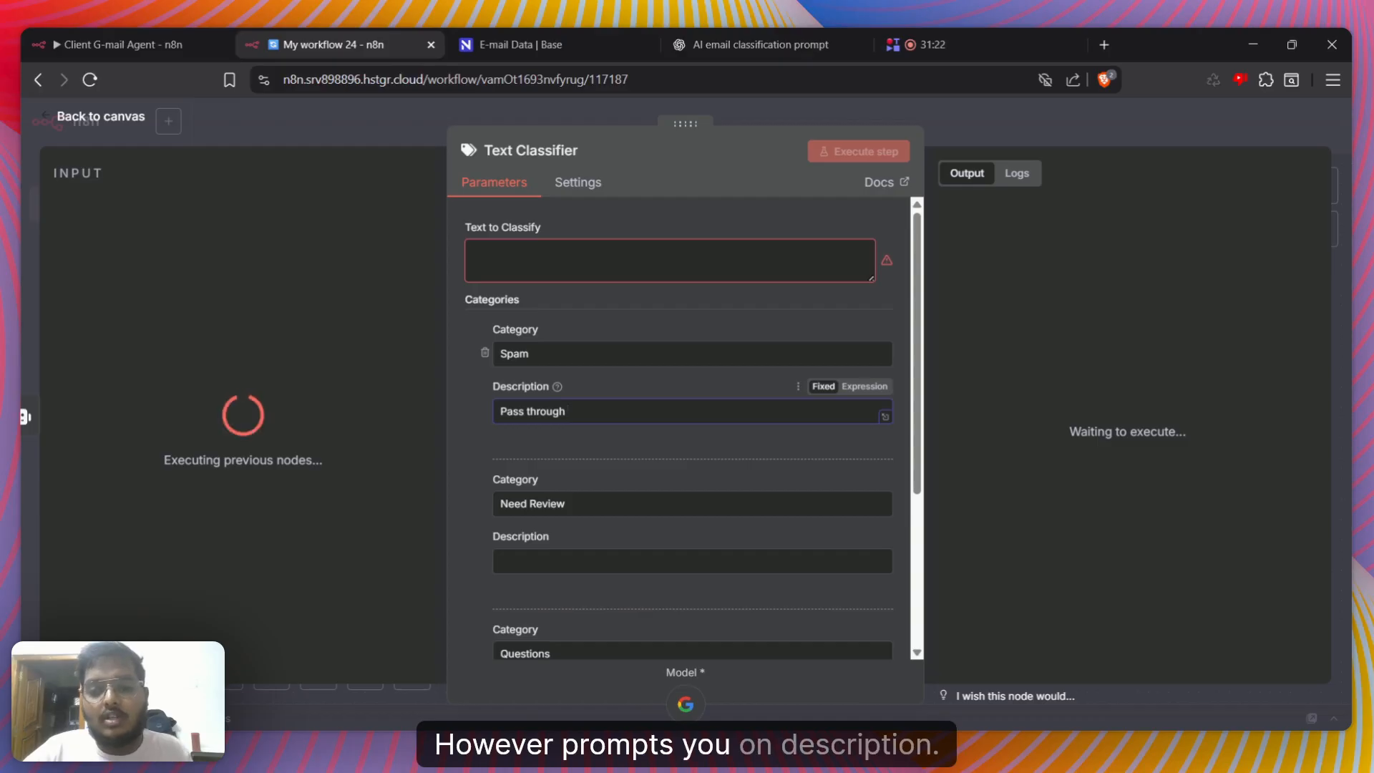
type("t")
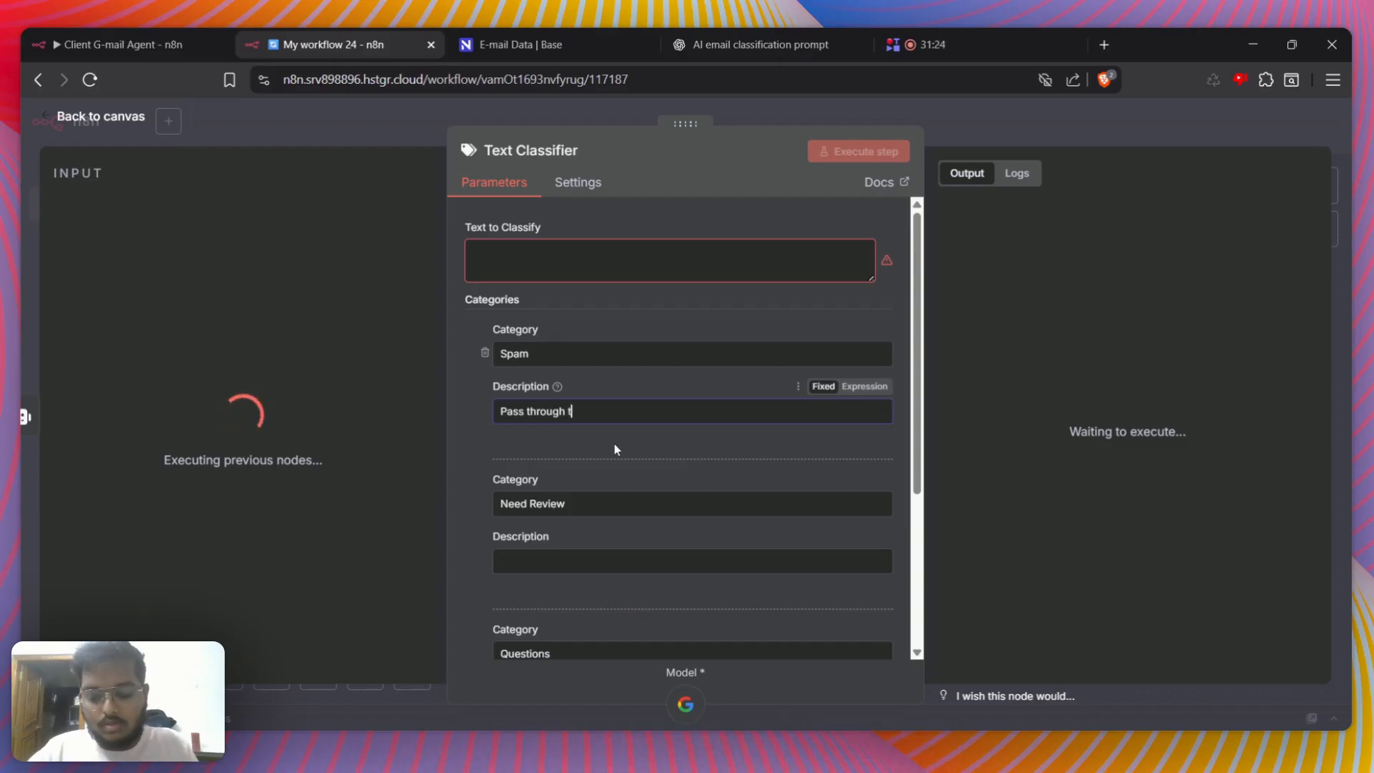
type("his if the lab")
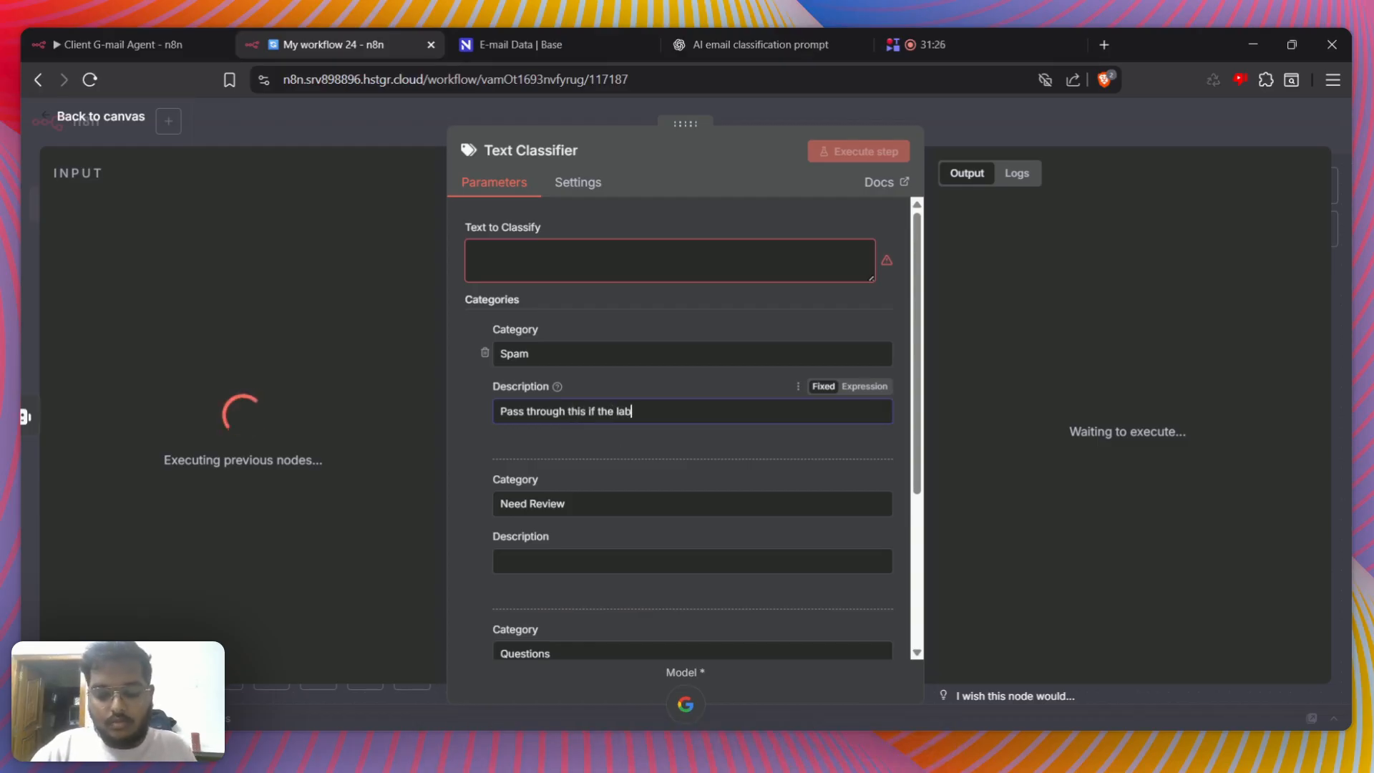
type("el i spam")
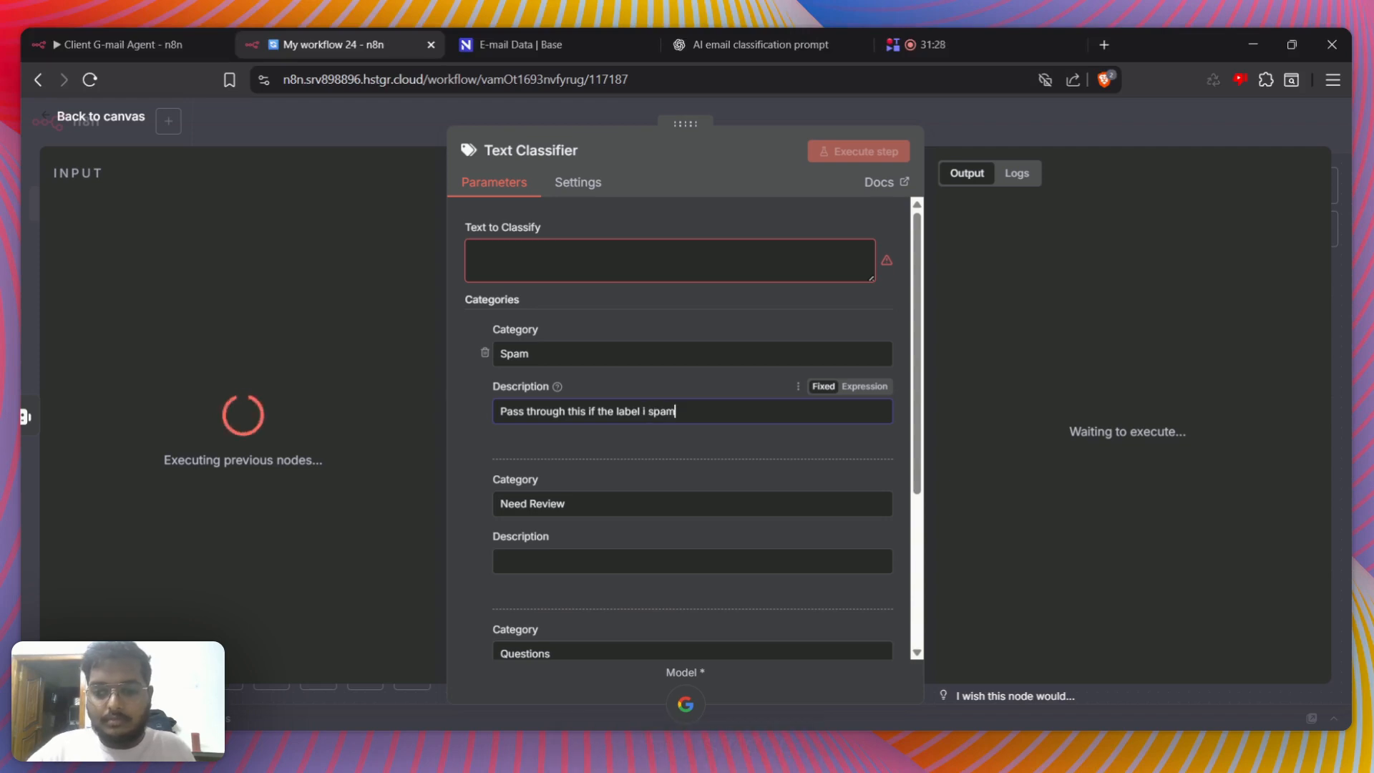
Copy the Spam category's description into the Need Review category's description
key("ctrl+a")
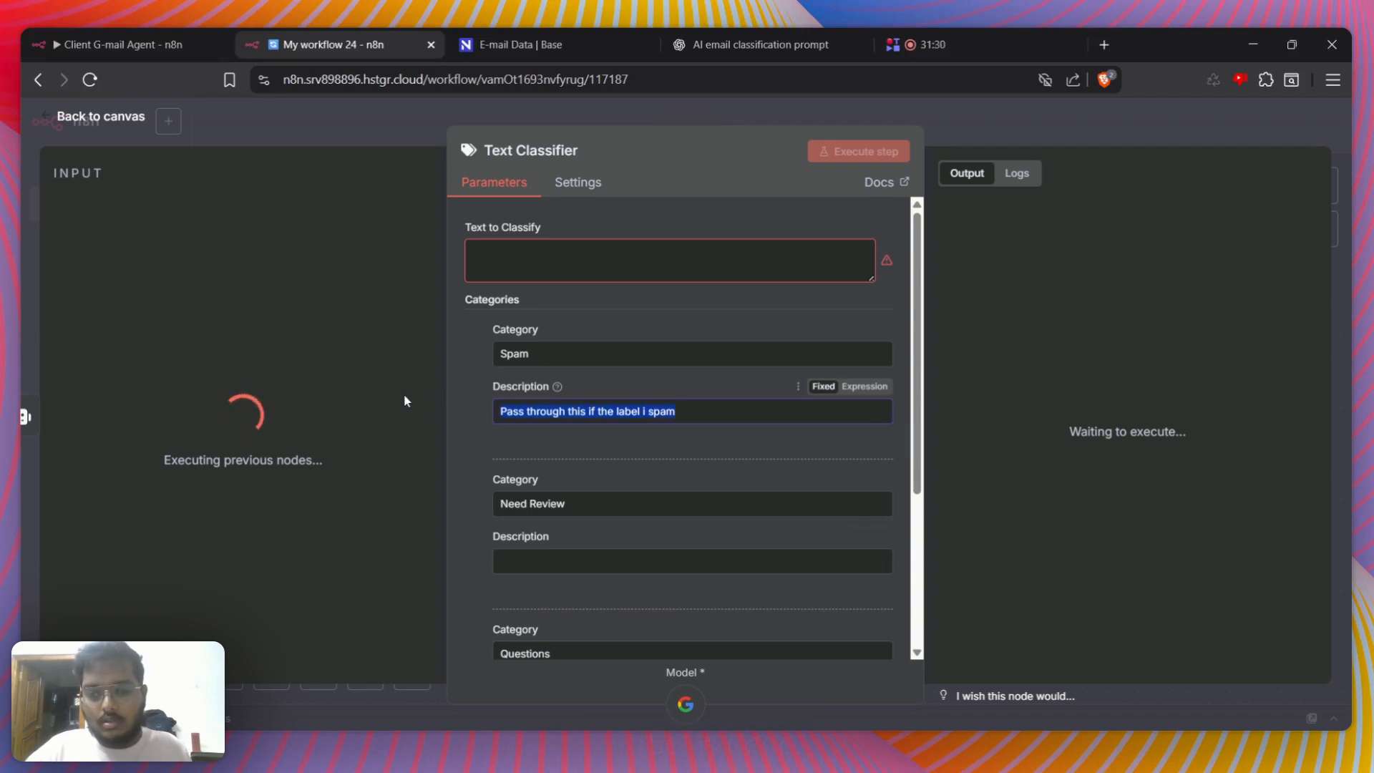
key("ctrl+c")
left_click(657, 561)
key("ctrl+v")
Reuse the copied description for the Questions category, changing its ending so it reads "Pass through this if the label i Questions"
scroll(666, 602, "down", 3)
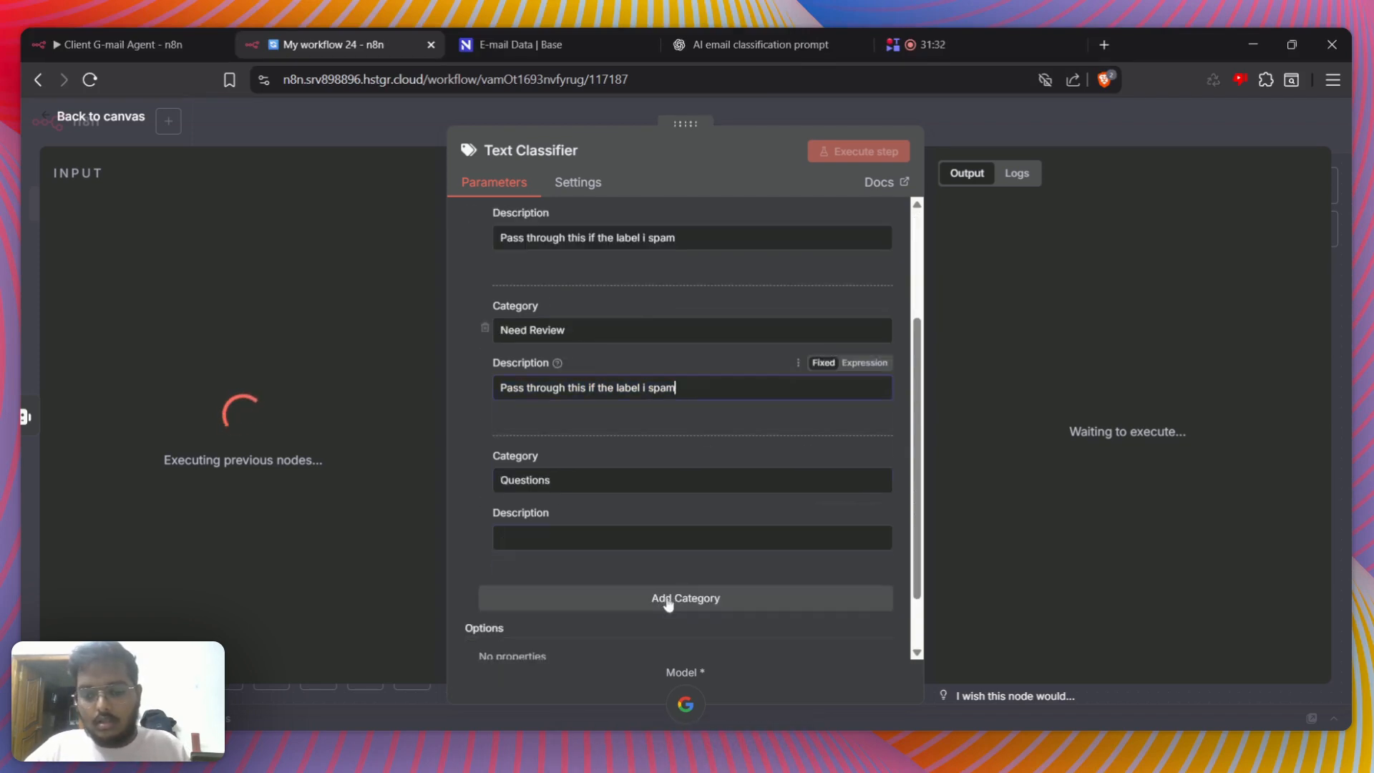
left_click(666, 538)
key("ctrl+v")
key("BackSpace")
key("BackSpace")
key("BackSpace")
key("BackSpace")
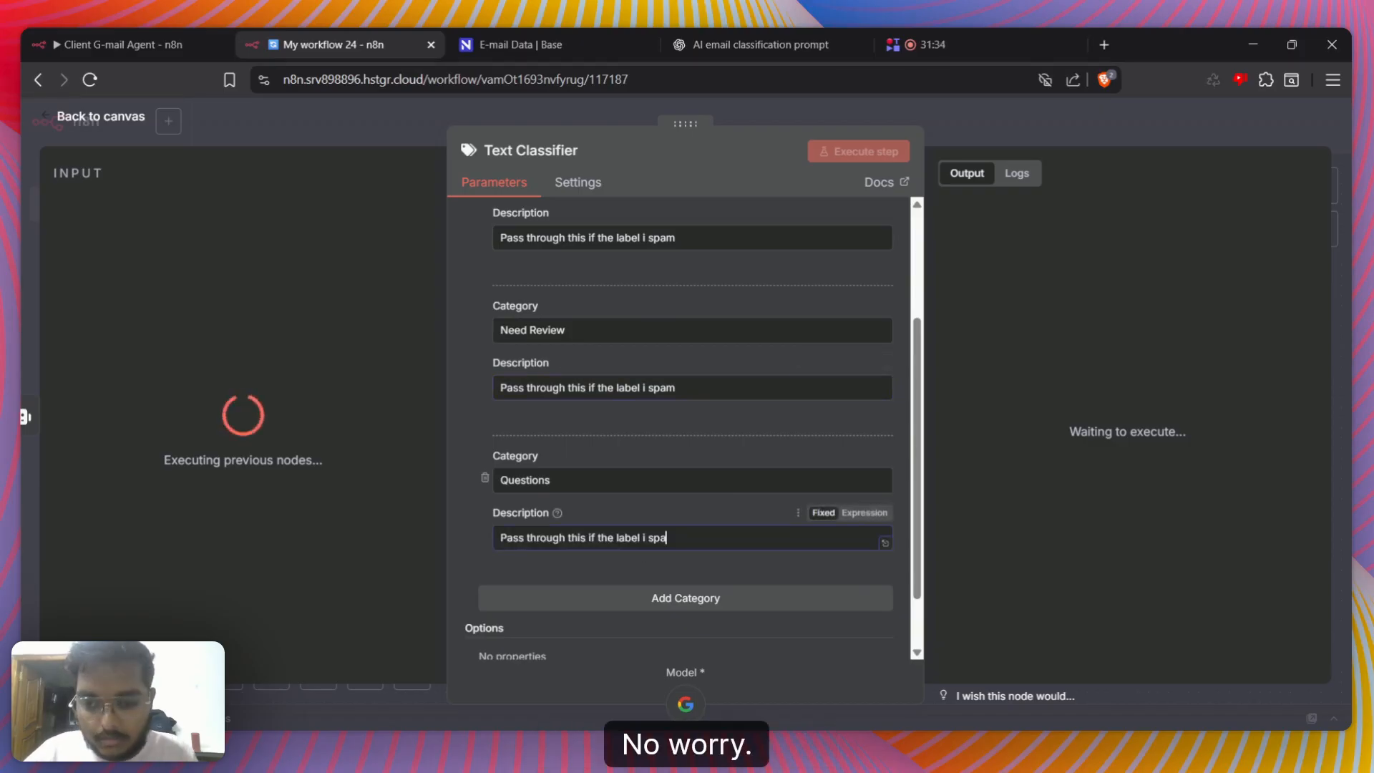
type("Ques")
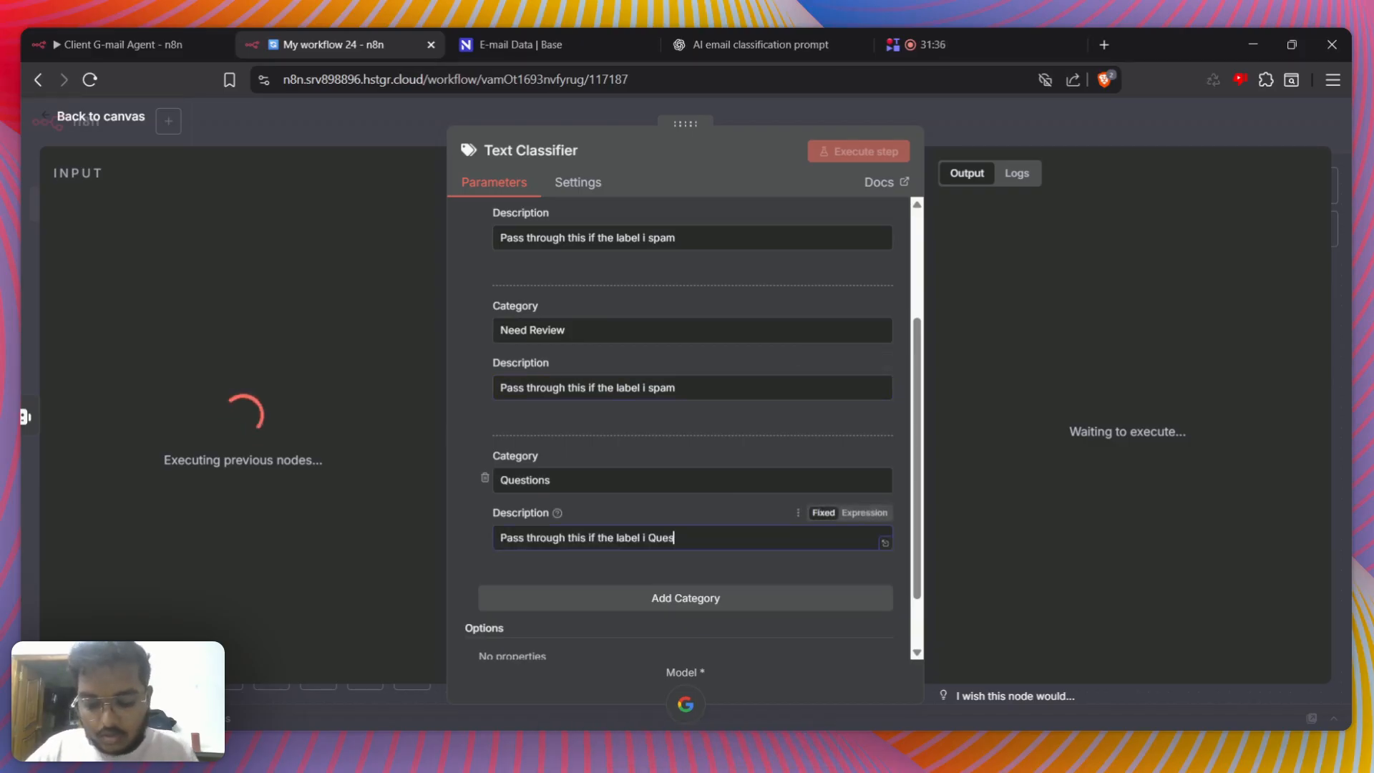
type("tions")
Reword the Need Review description to "Pass through this if the label is Need Review" and correct "i" to "is" in the Questions and Spam descriptions
left_click(723, 387)
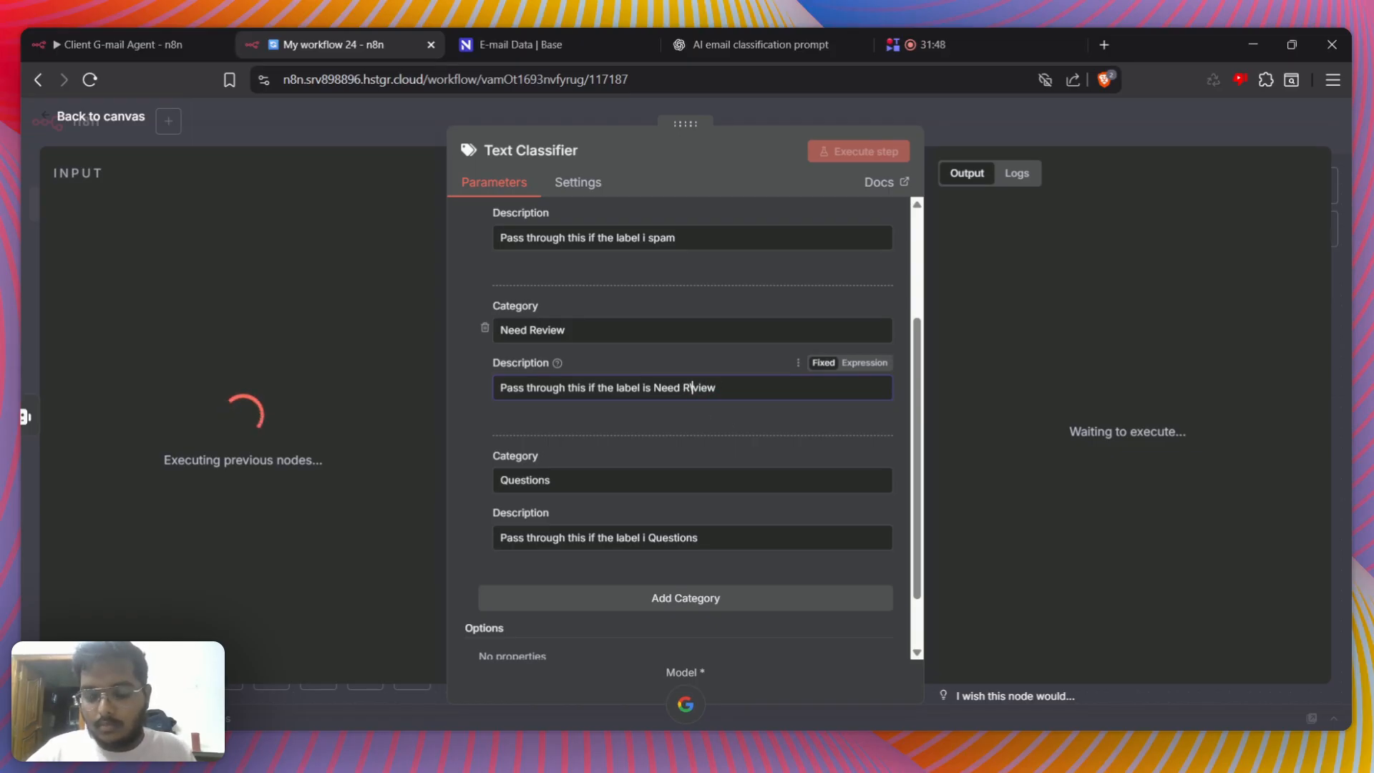
key("BackSpace")
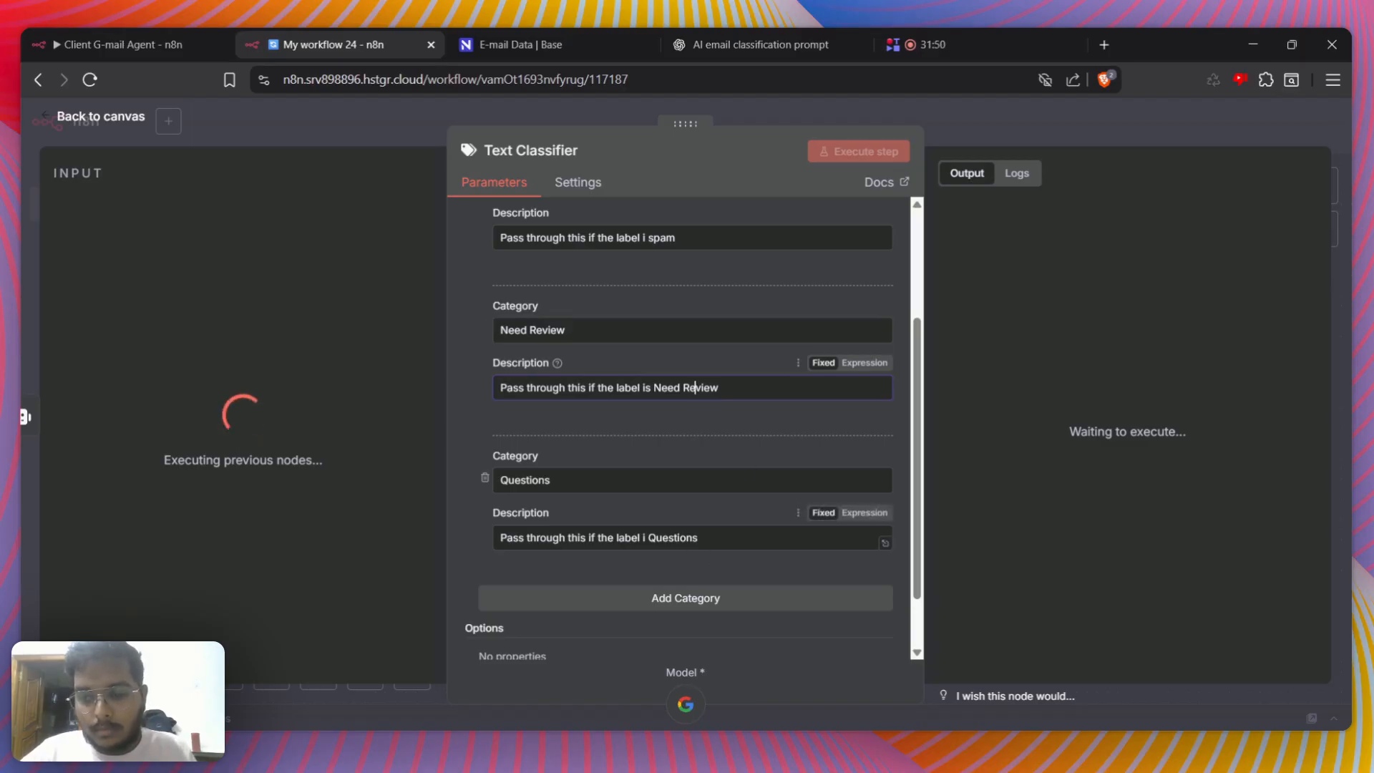
left_click(642, 538)
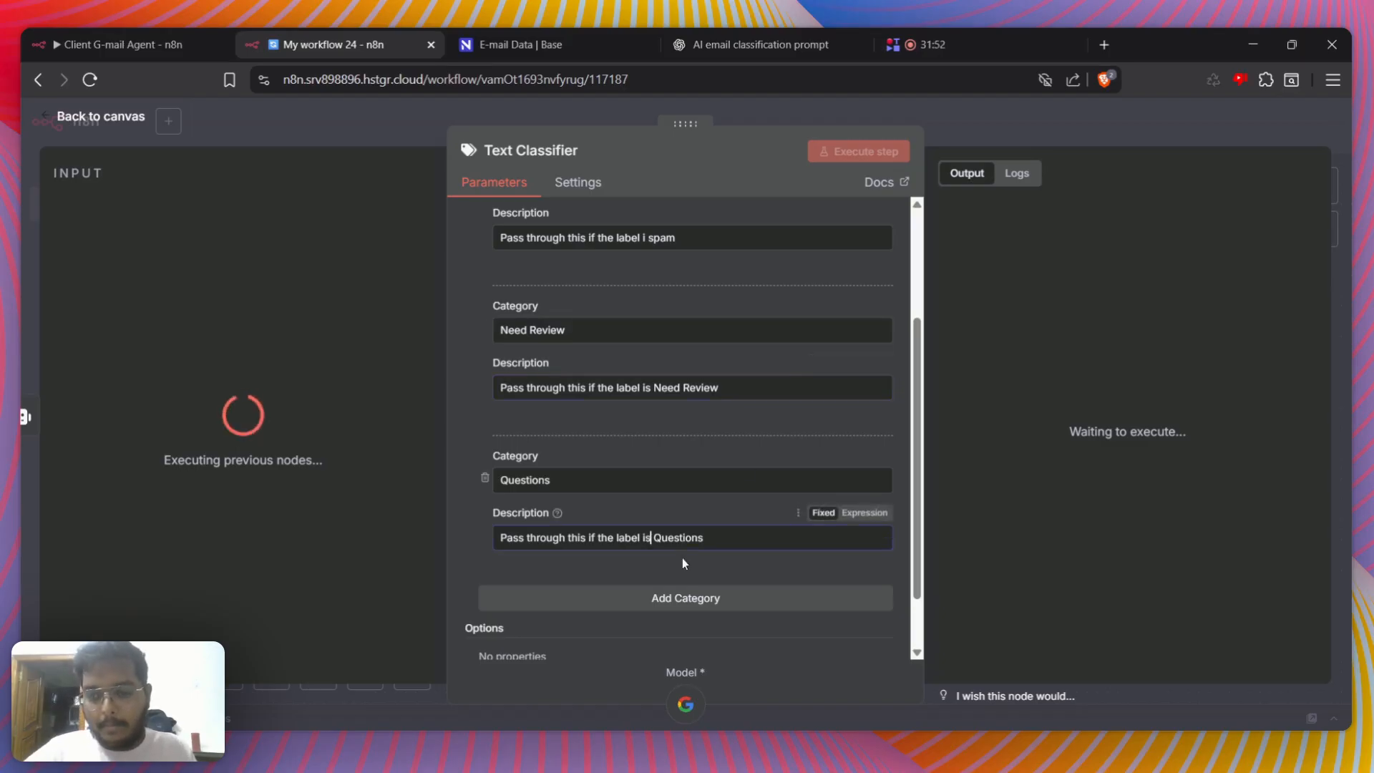
scroll(673, 501, "up", 3)
type("is")
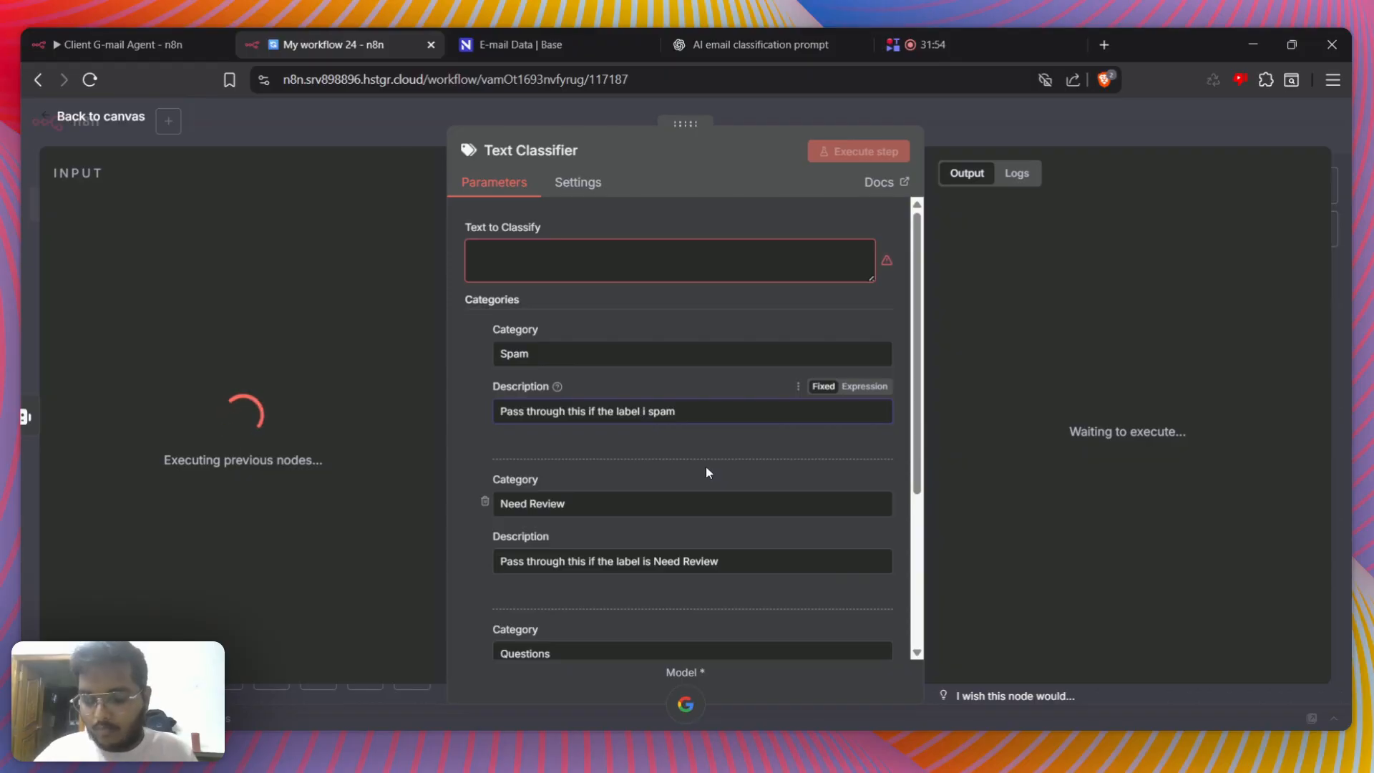
scroll(680, 472, "down", 3)
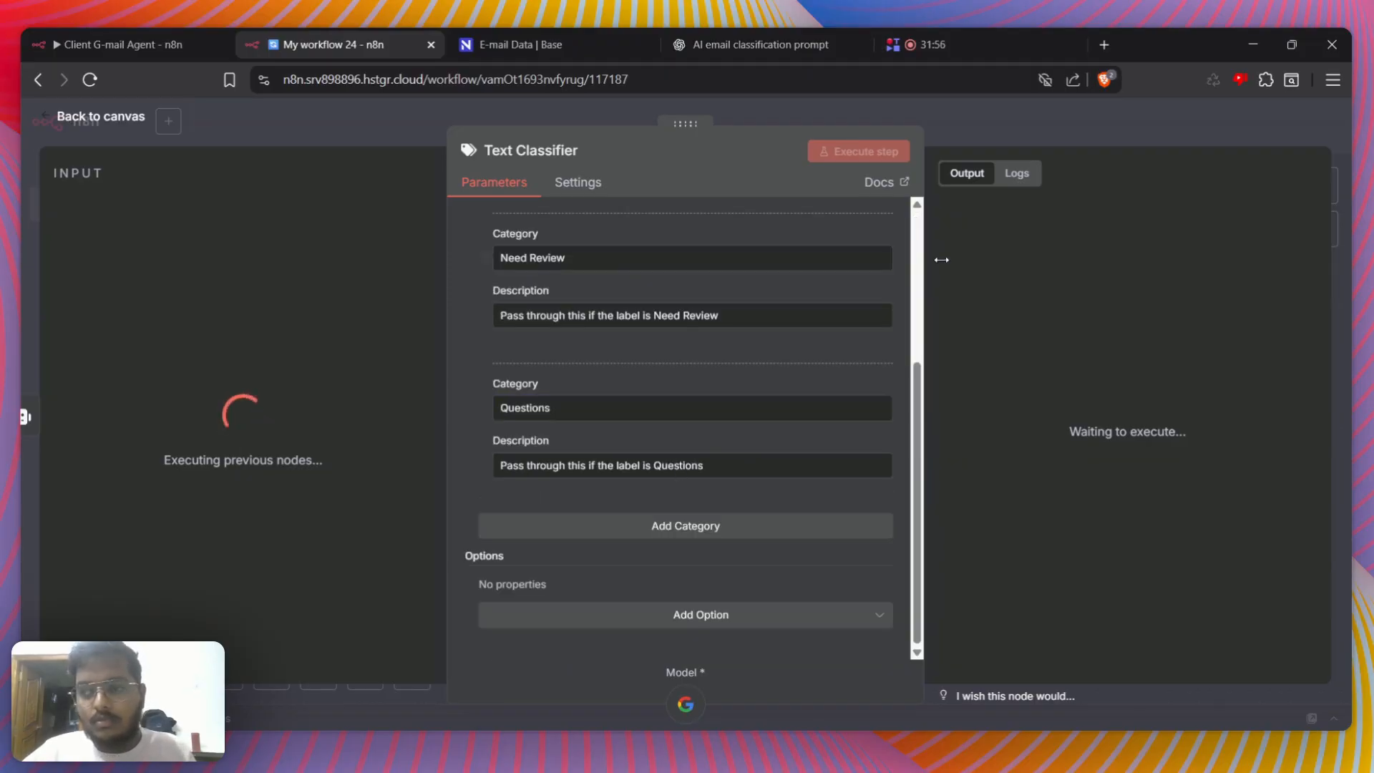
left_click(999, 128)
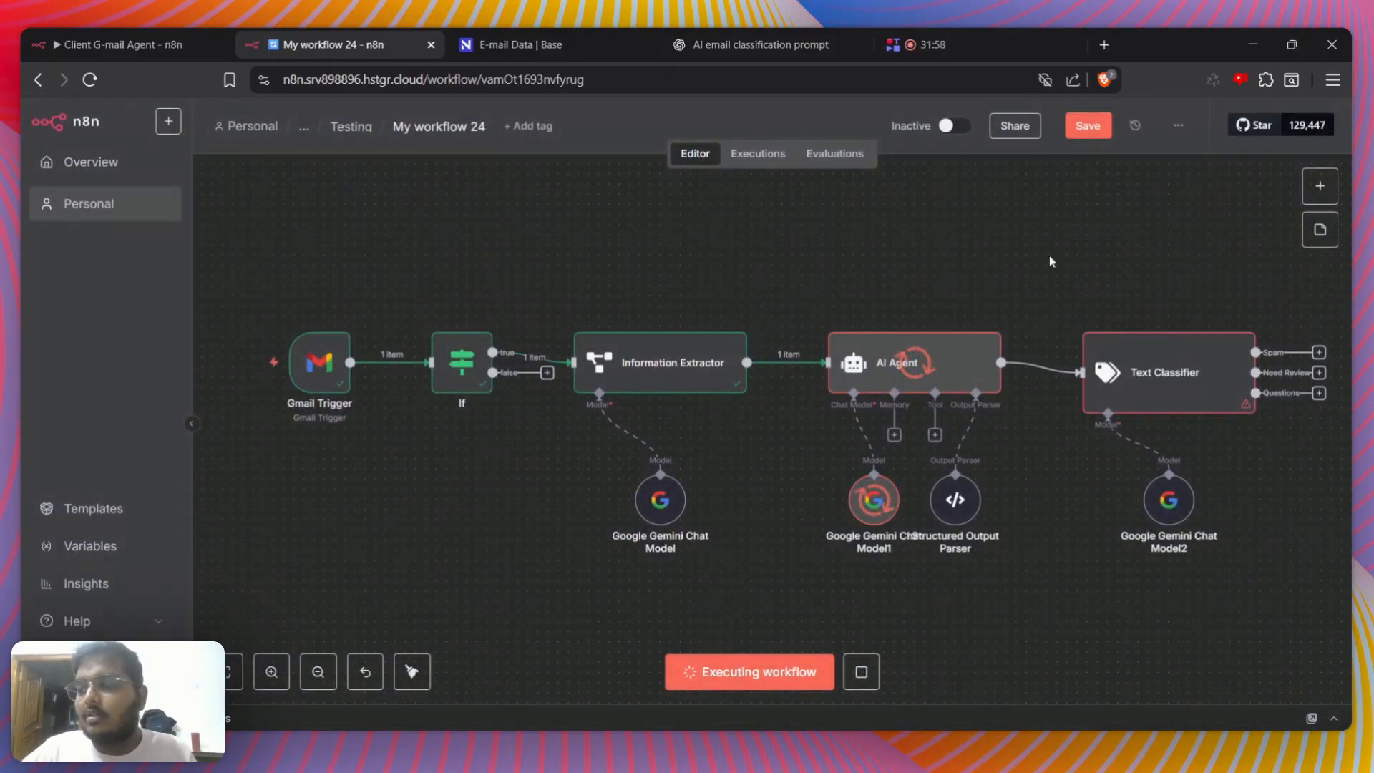
Check the AI Agent's execution logs and the output of its connected Google Gemini Chat Model
double_click(918, 367)
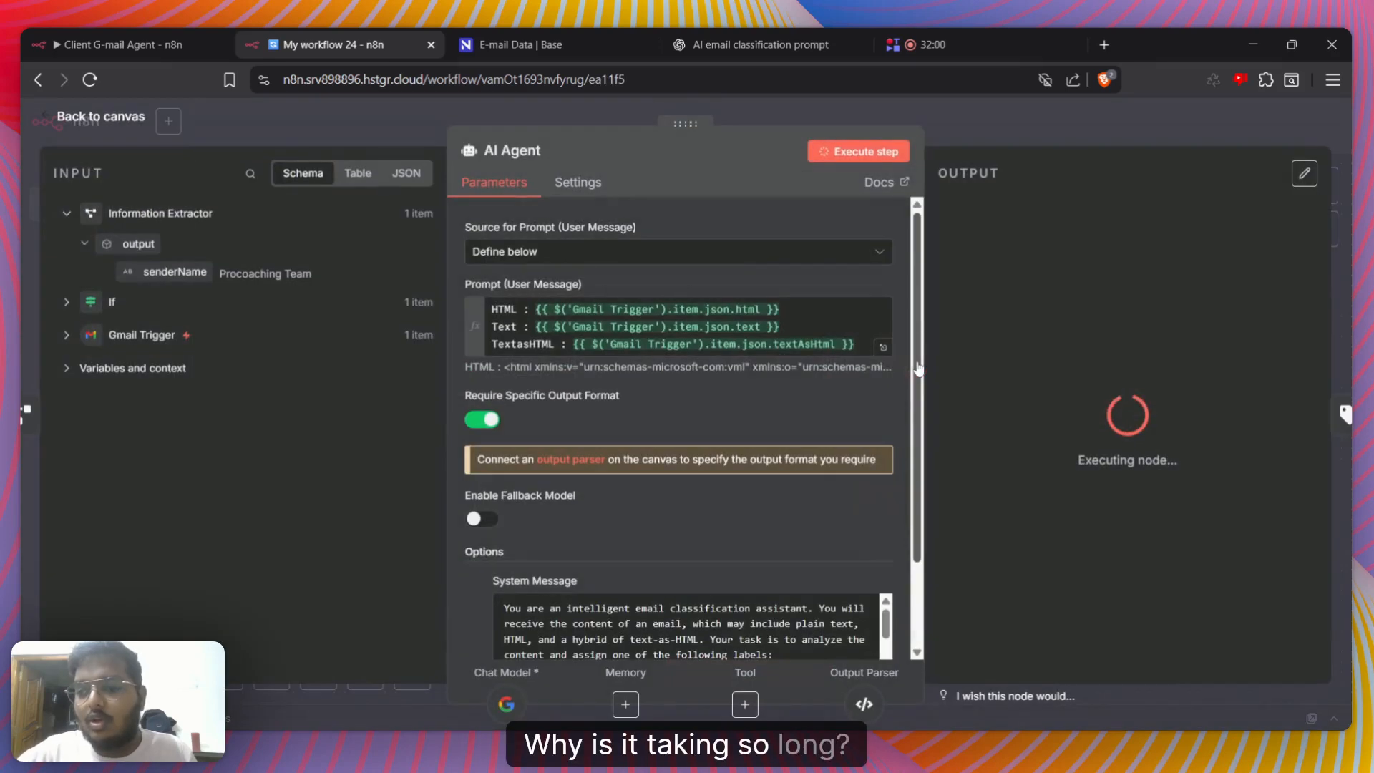
scroll(768, 408, "down", 2)
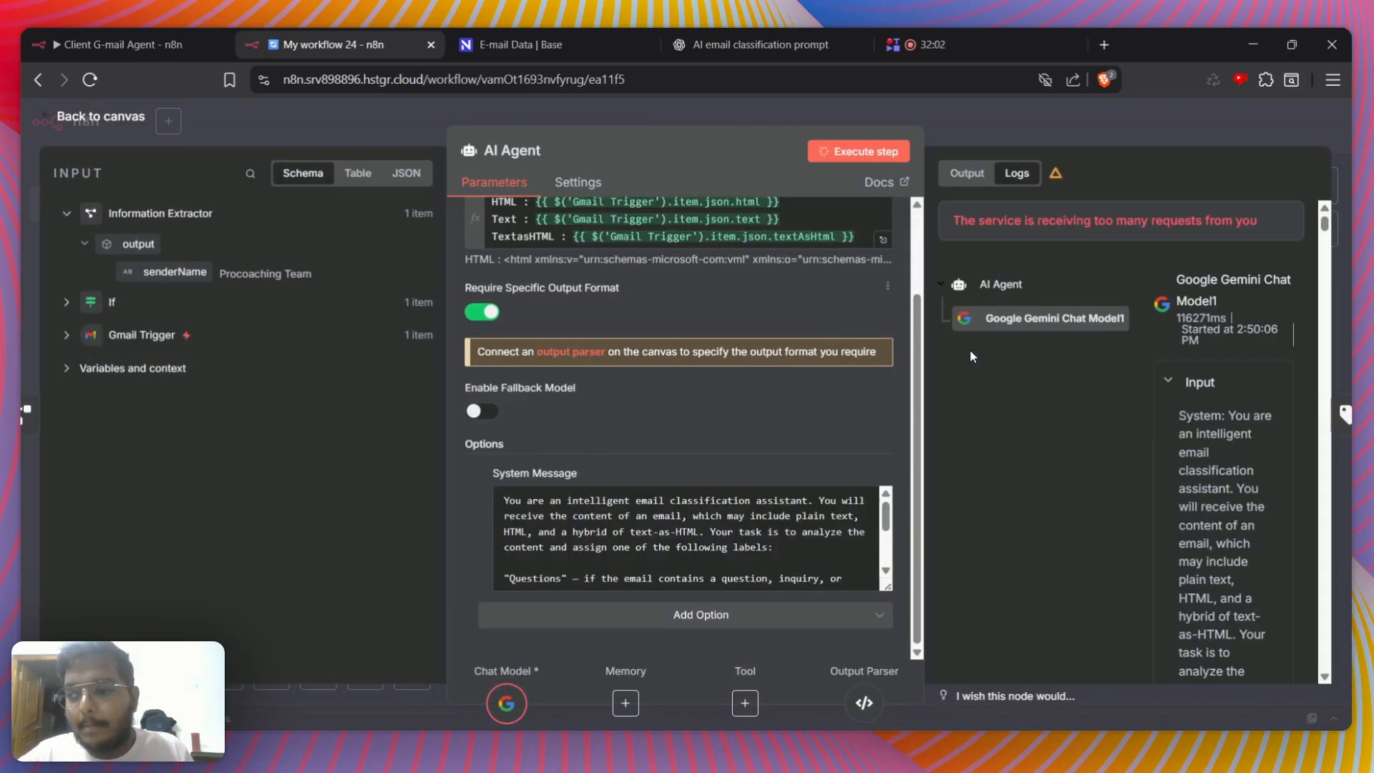
left_click(1071, 122)
left_click(928, 382)
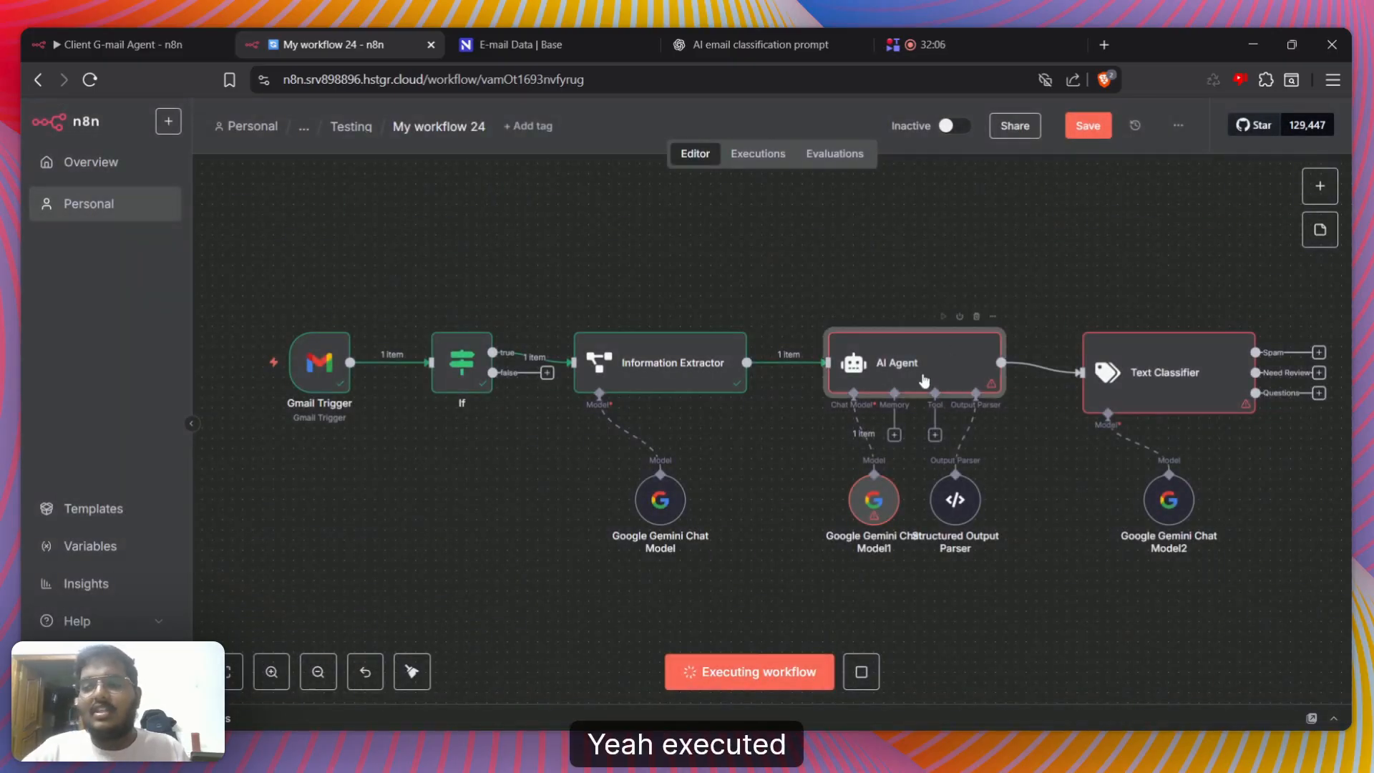
double_click(924, 381)
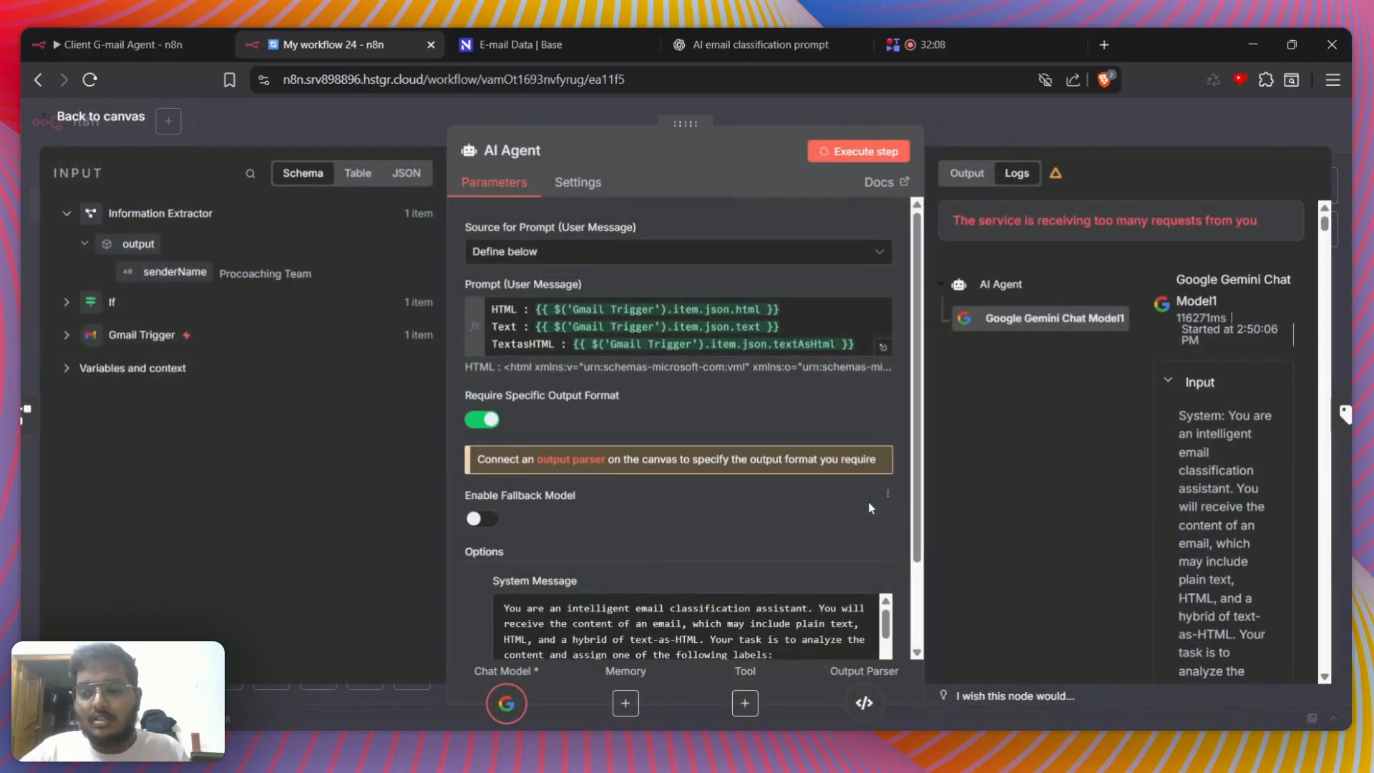
left_click(949, 143)
double_click(874, 497)
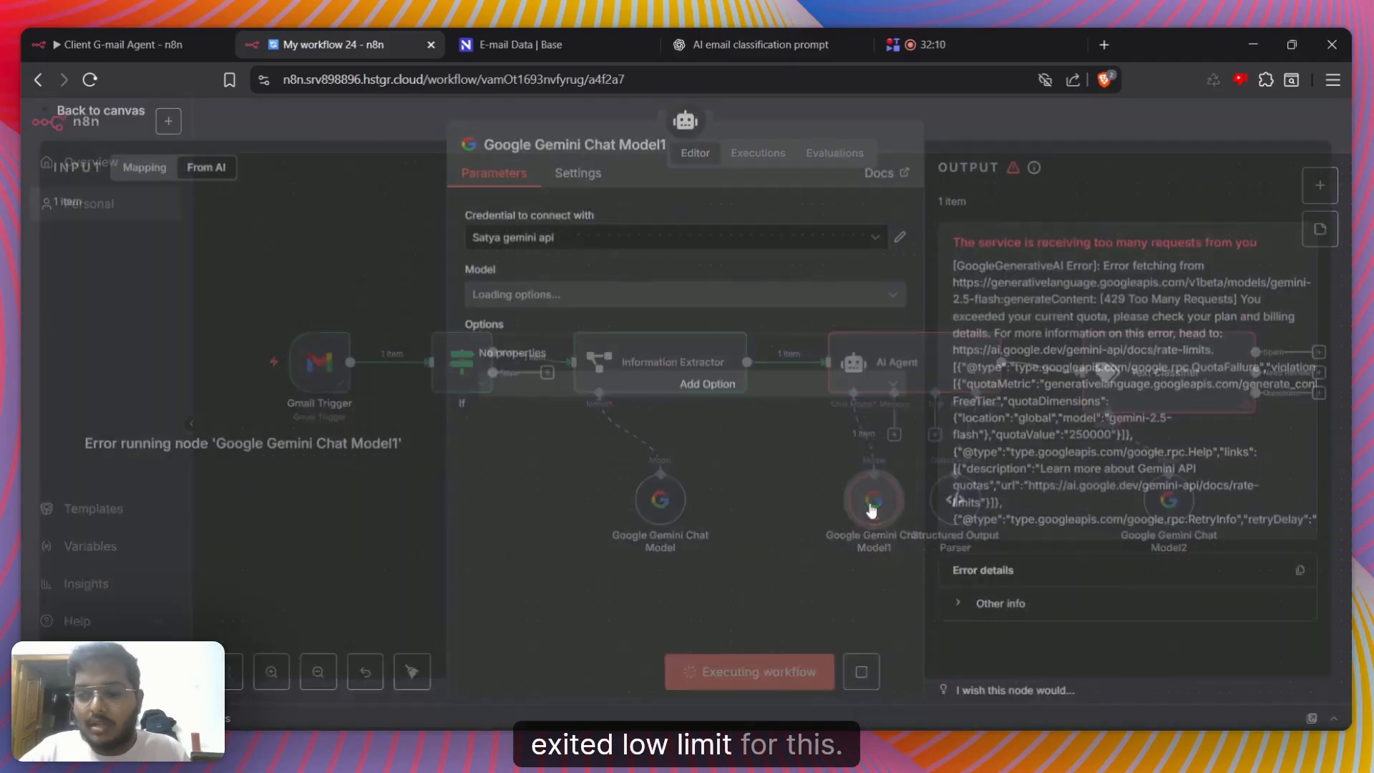
Choose a different Gemini model for the Google Gemini Chat Model connected to the AI Agent
left_click(1091, 146)
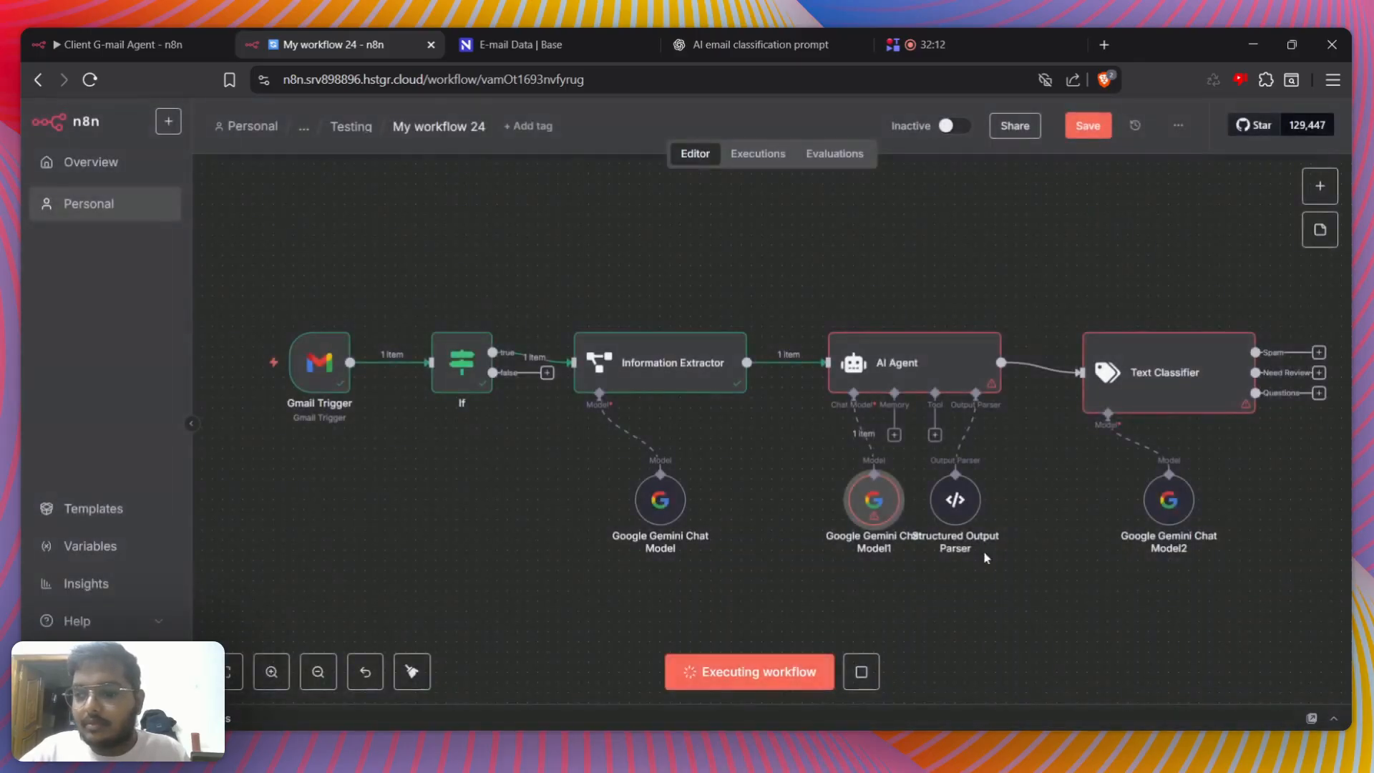
double_click(896, 514)
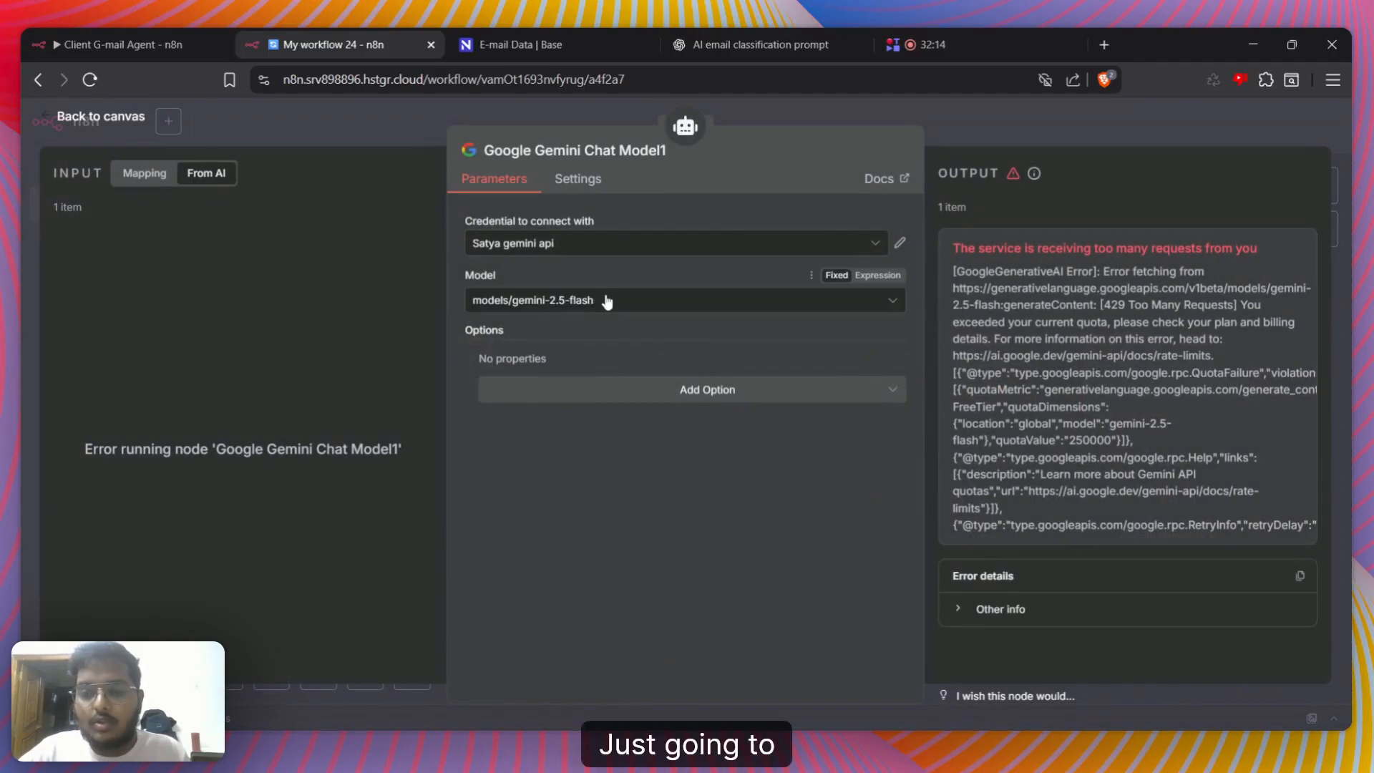
left_click(644, 300)
scroll(600, 485, "down", 10)
scroll(623, 429, "up", 3)
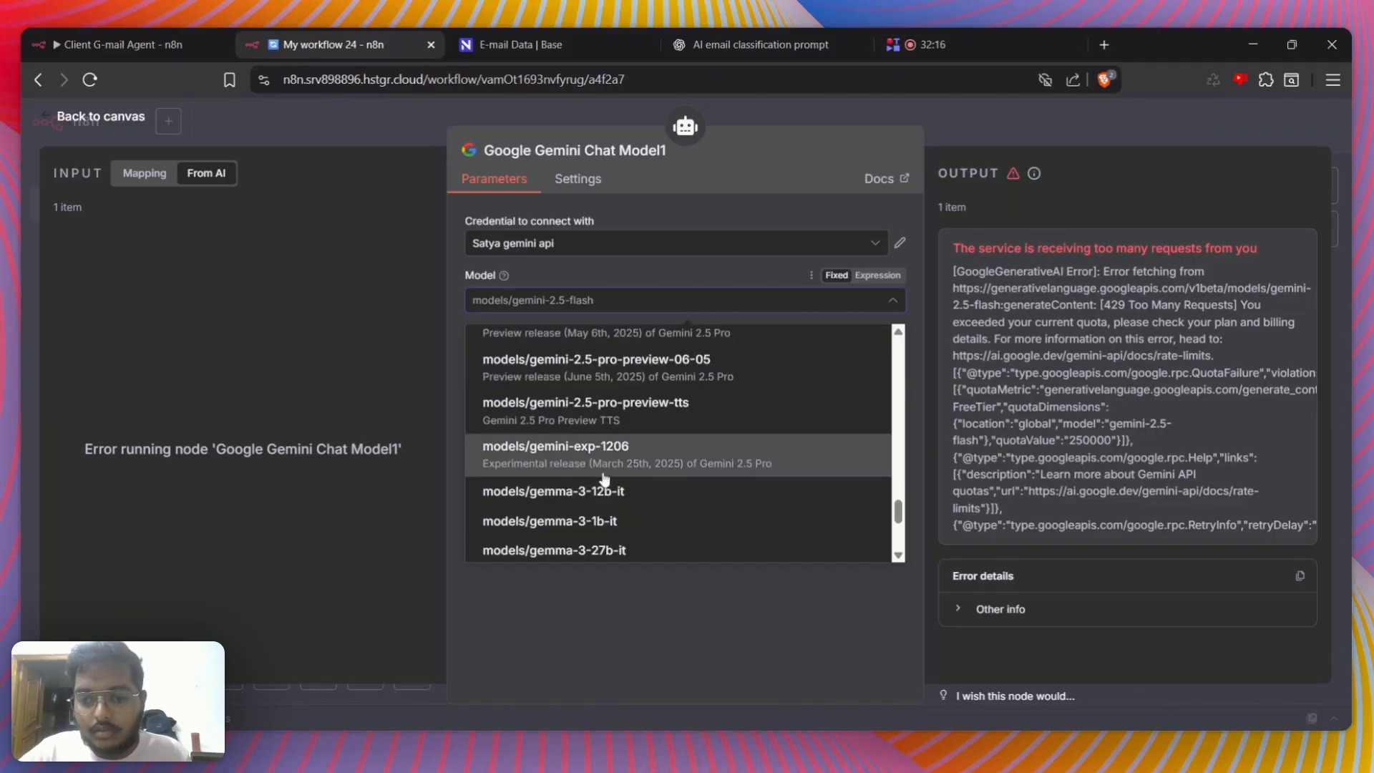
left_click(660, 374)
left_click(1030, 133)
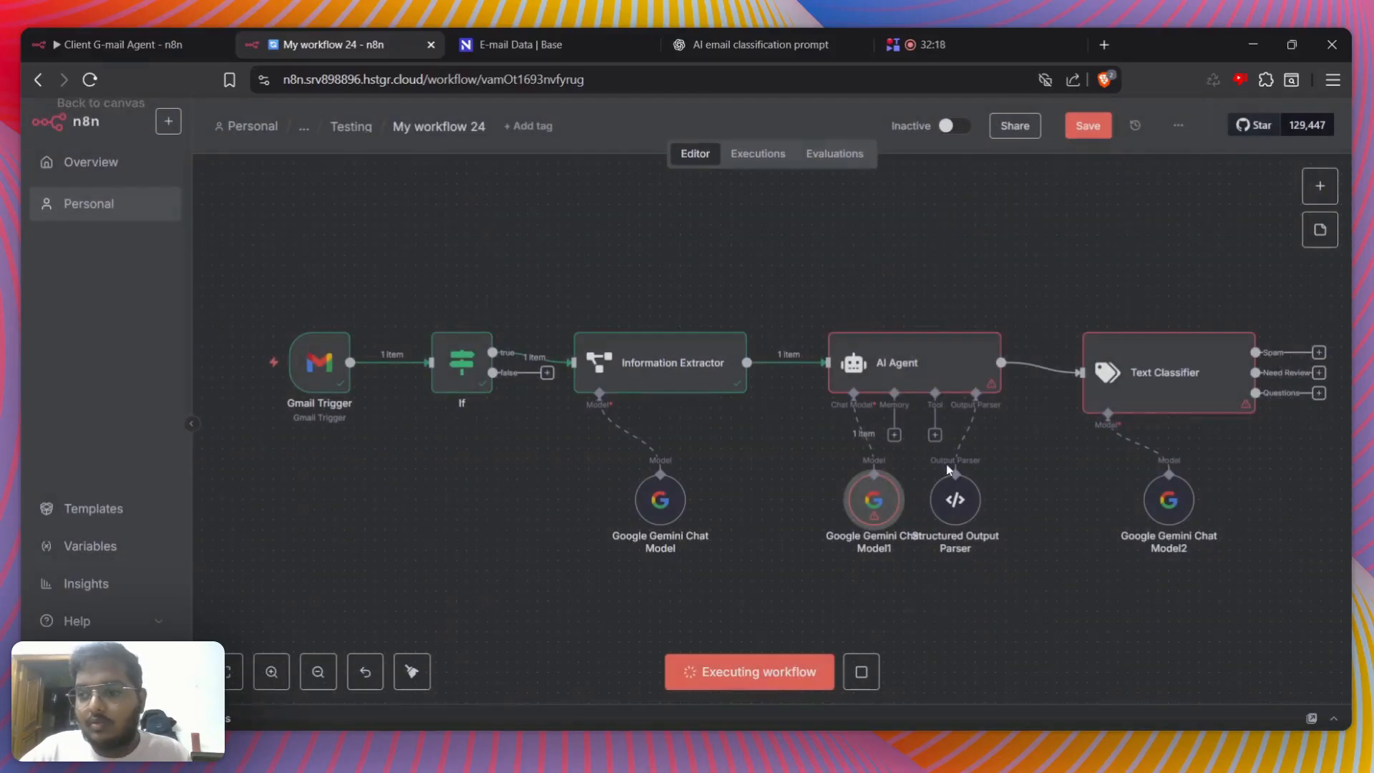
Save the workflow and reload its page
left_click(938, 376)
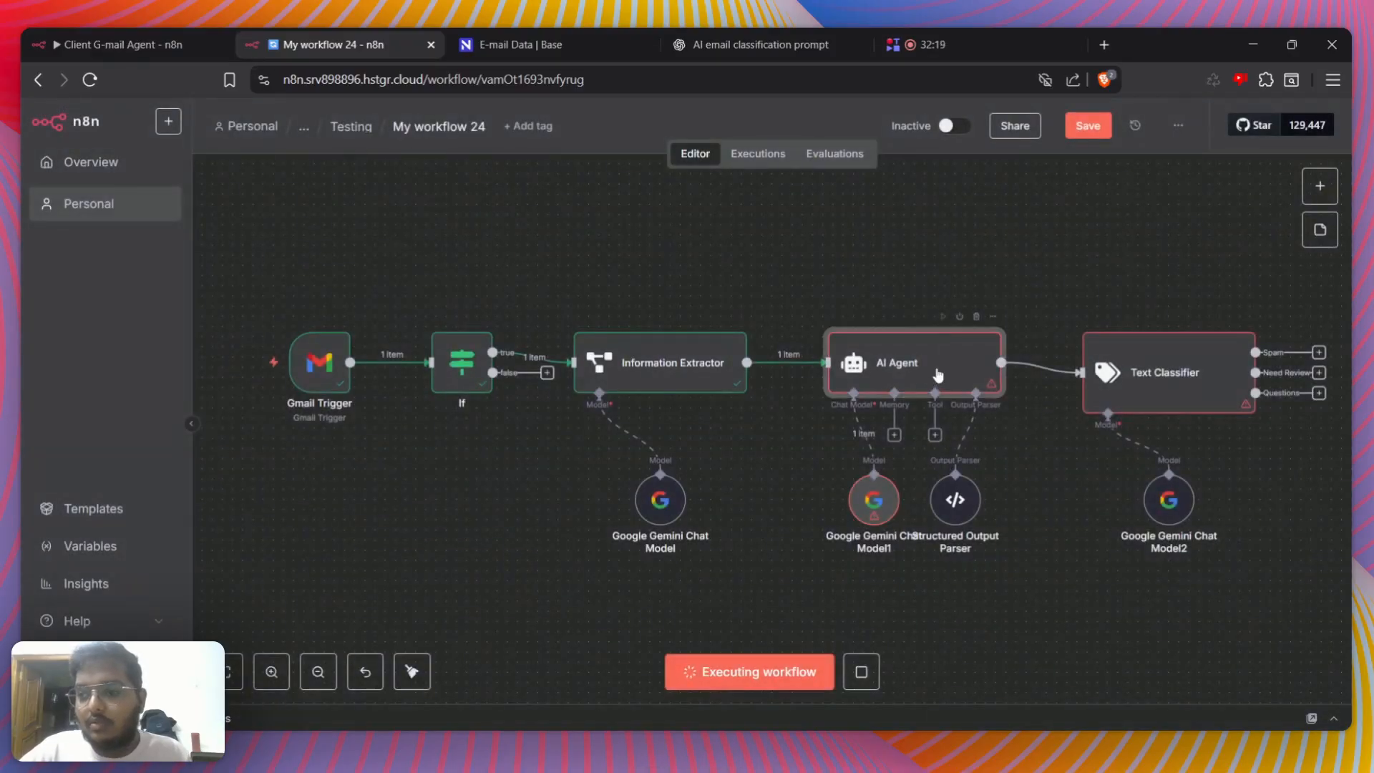
double_click(901, 339)
left_click(1068, 139)
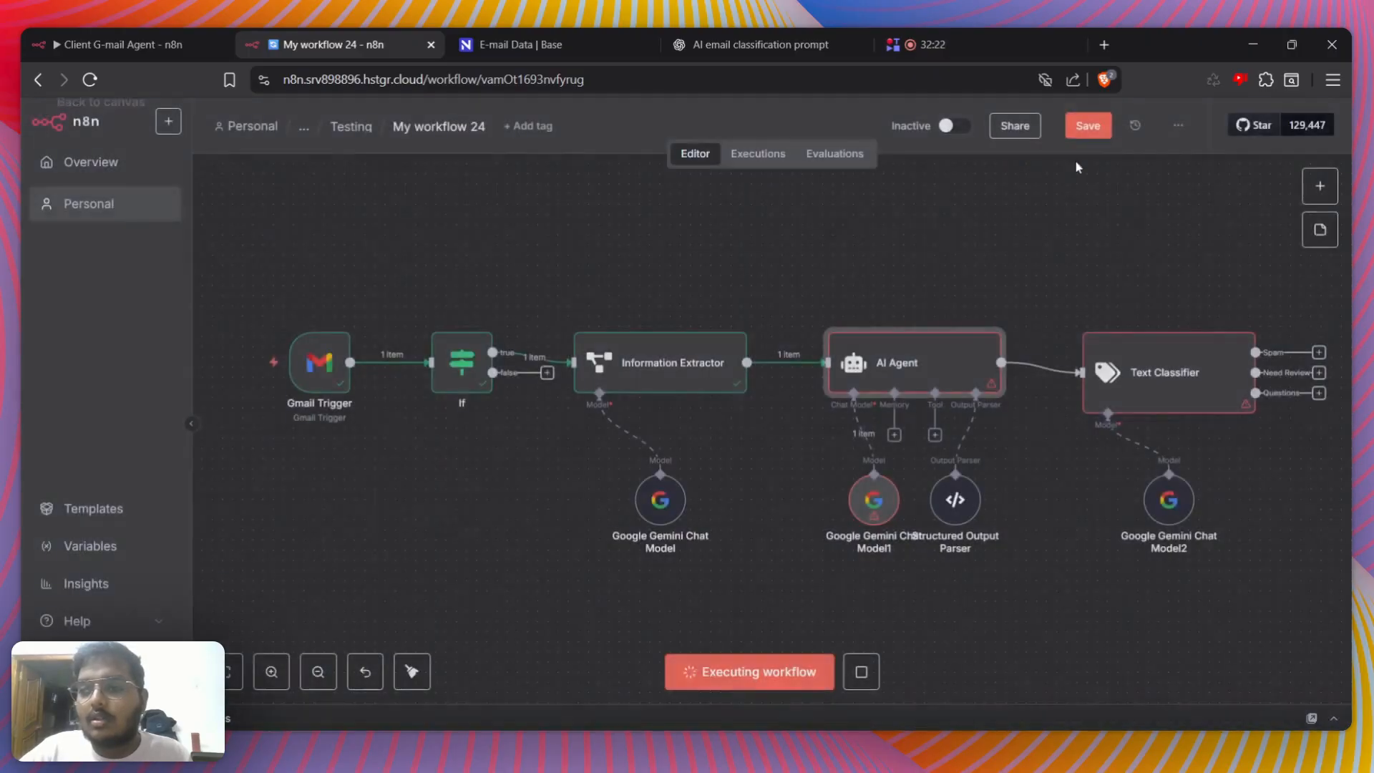
left_click(1074, 129)
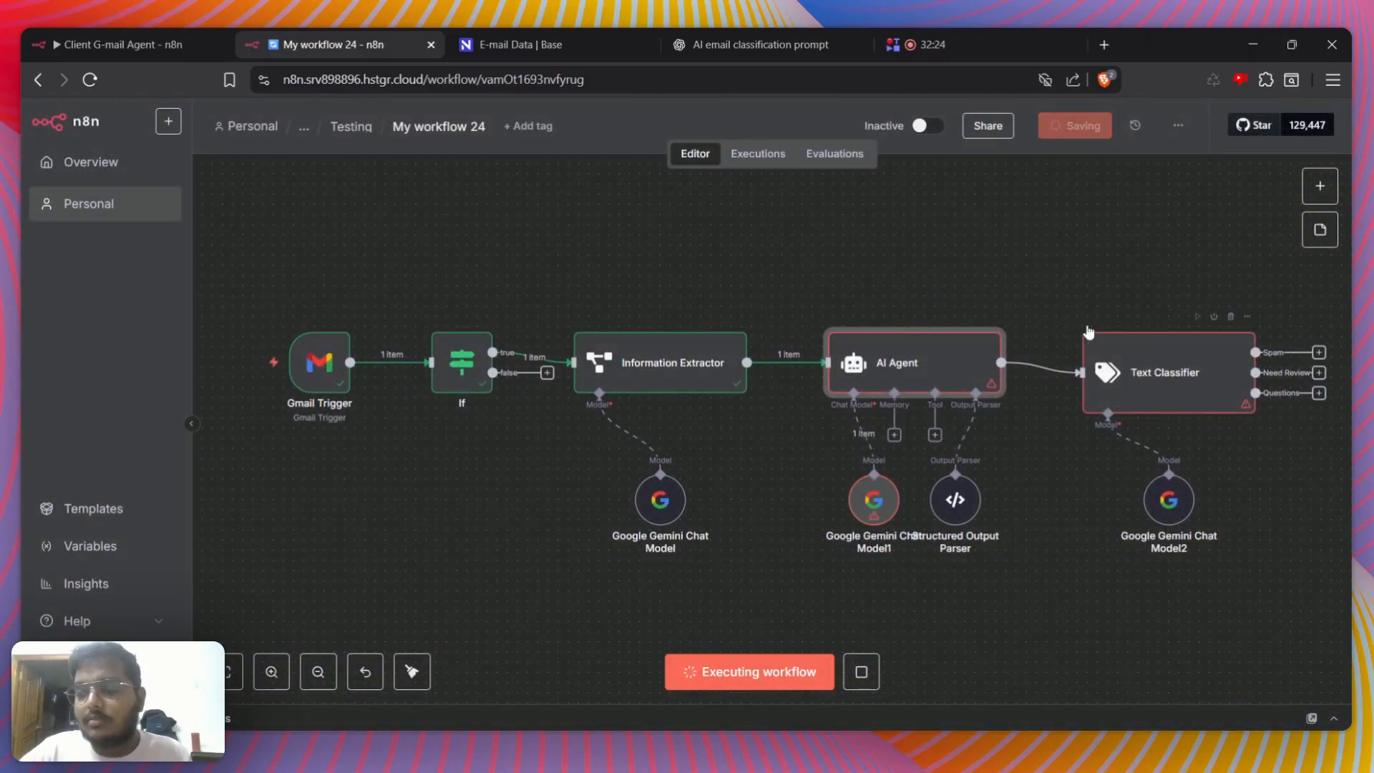
scroll(1112, 329, "right", 3)
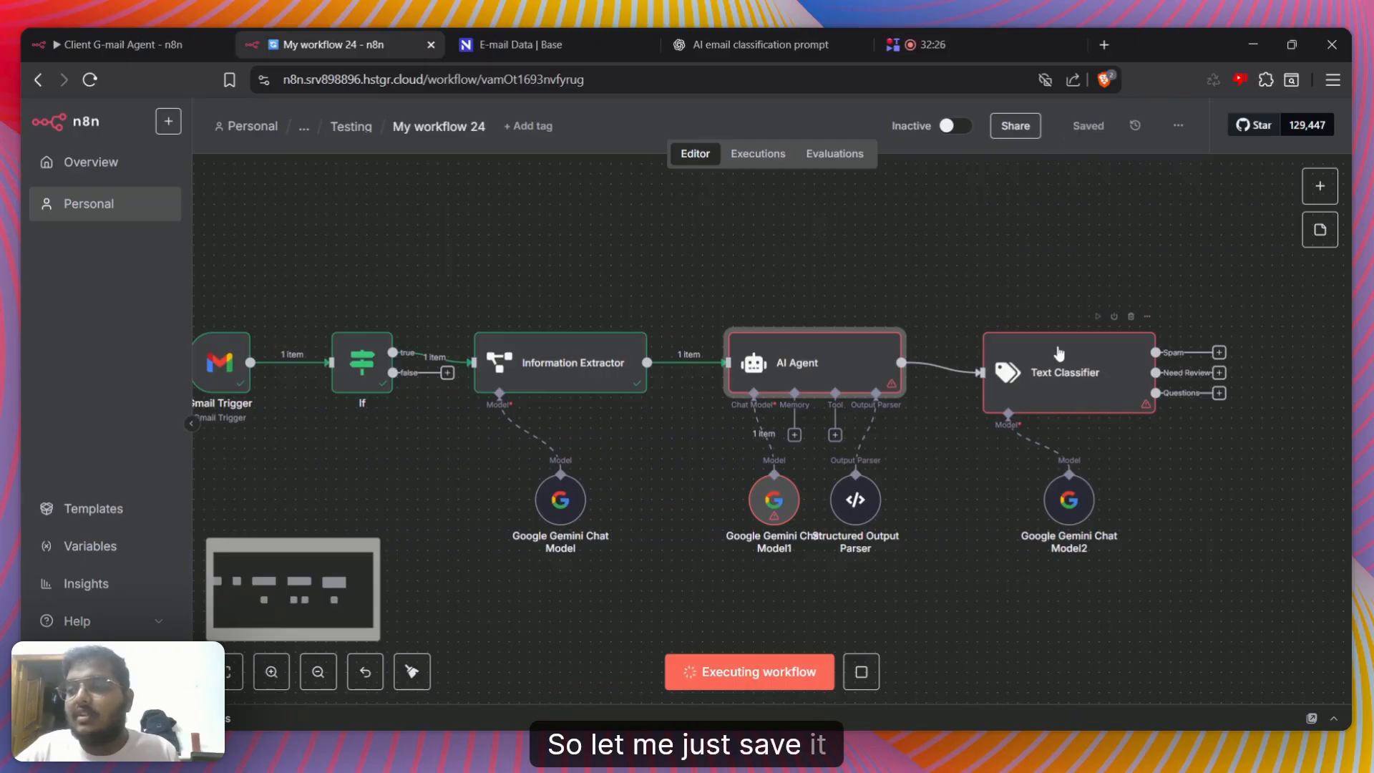
left_click(90, 80)
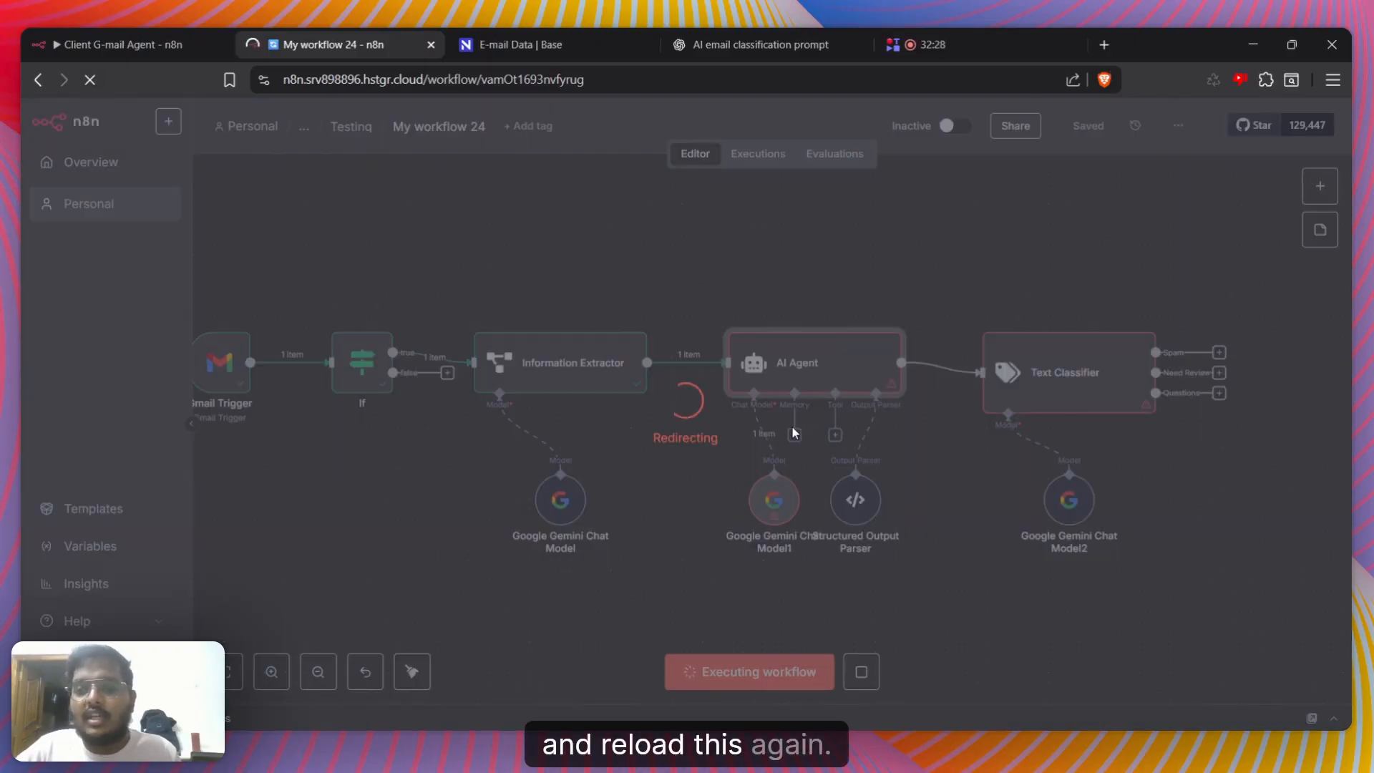
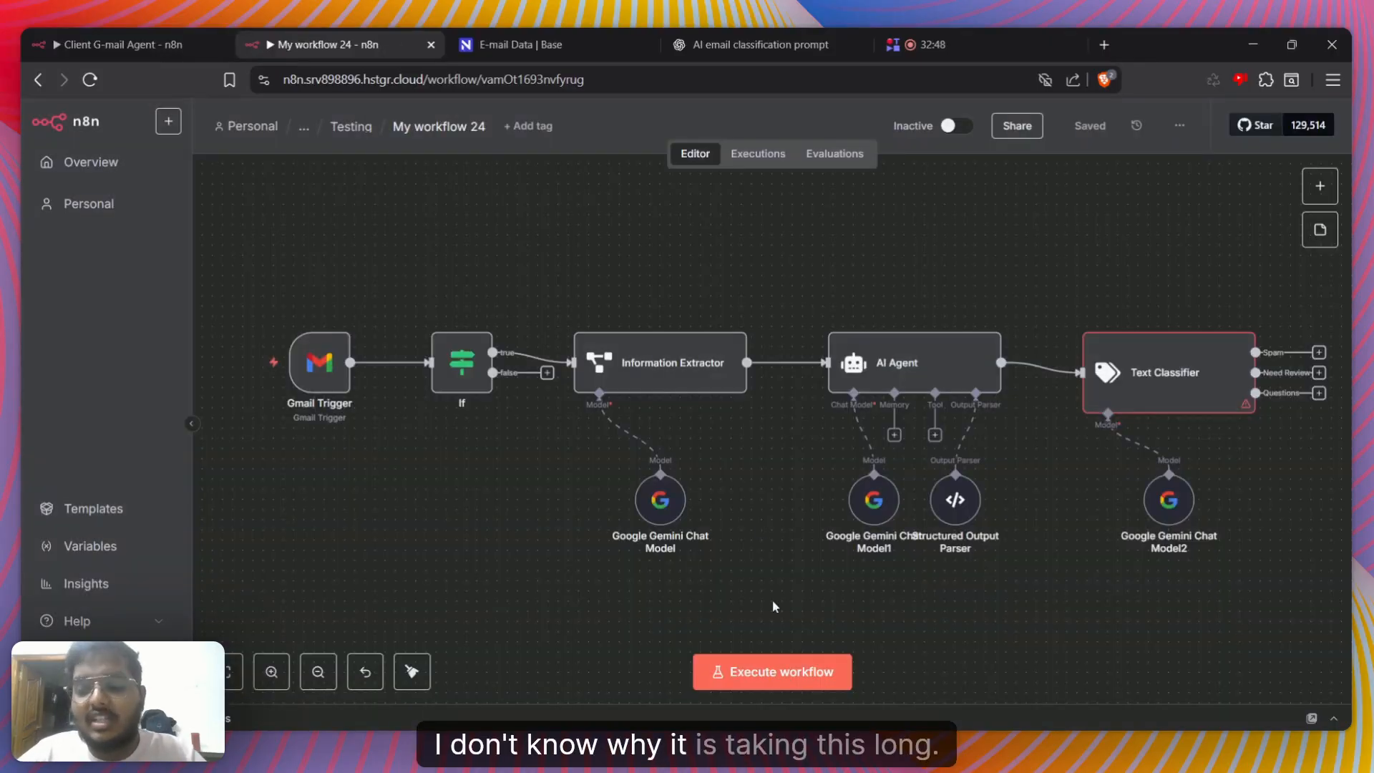
Execute the workflow and check the AI Agent node's parameters and output
left_click(772, 673)
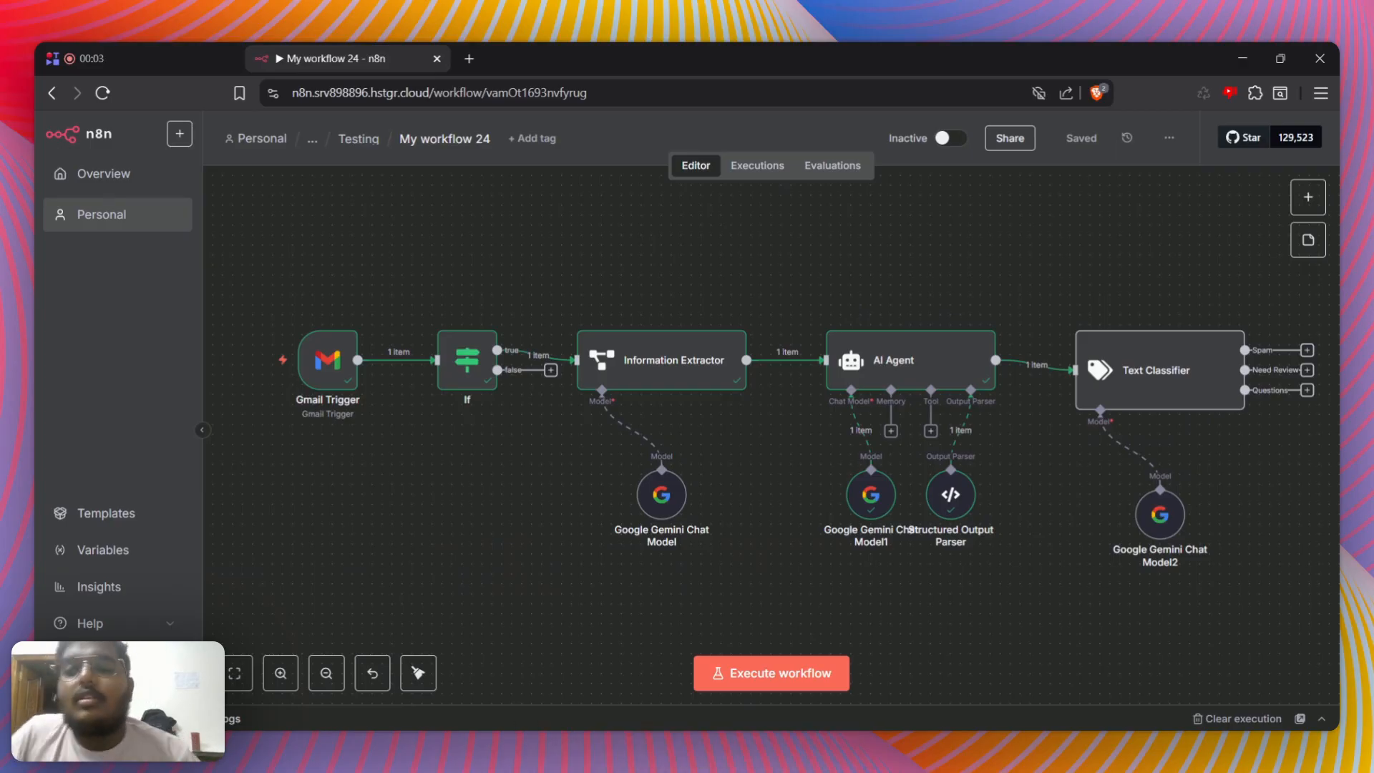
double_click(893, 355)
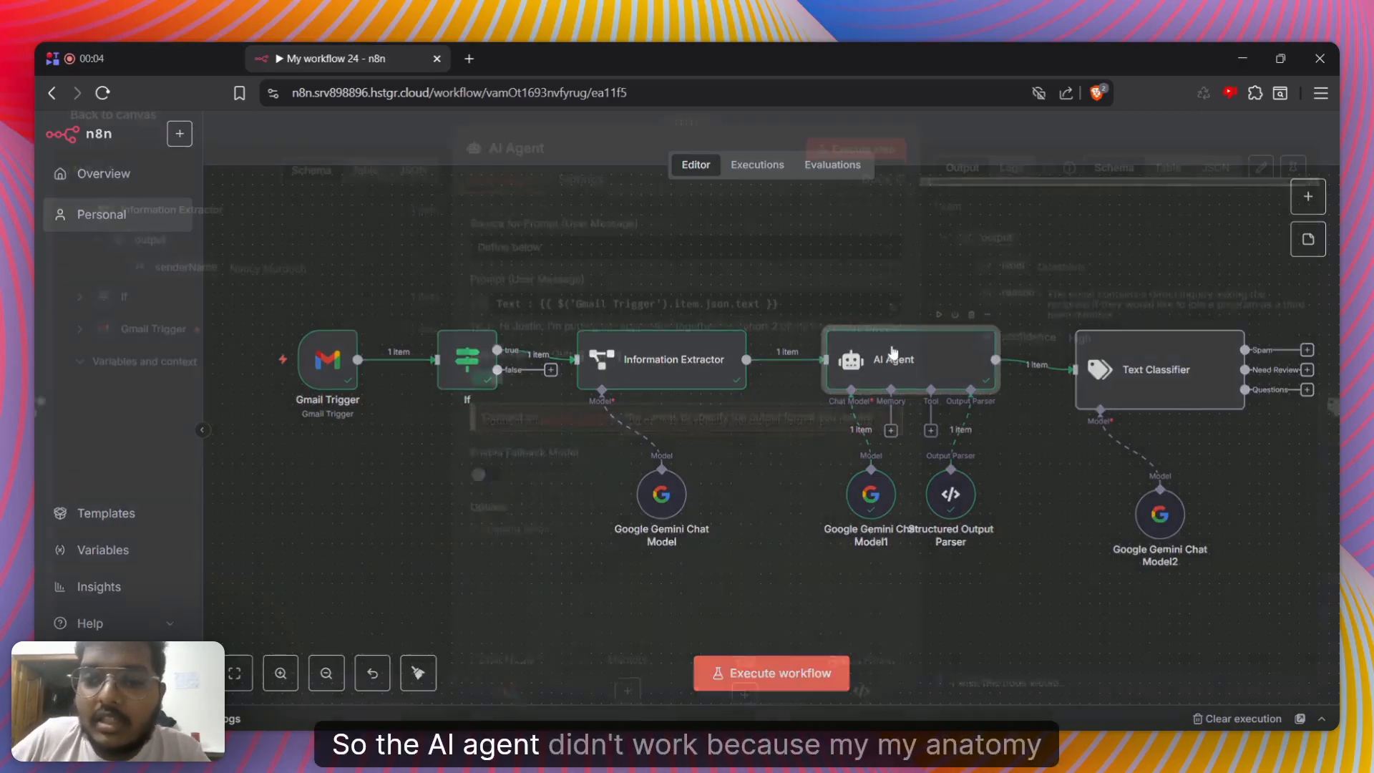
left_click(975, 136)
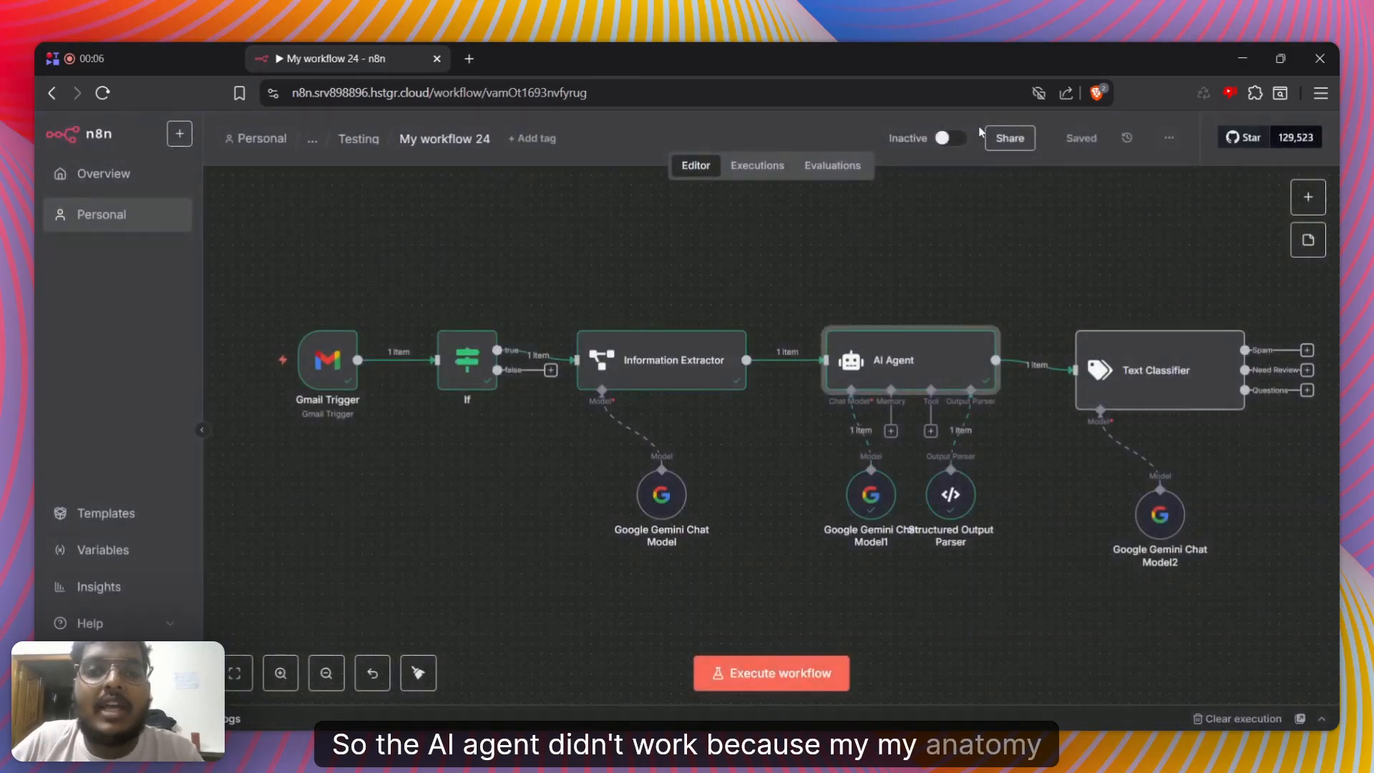
double_click(913, 344)
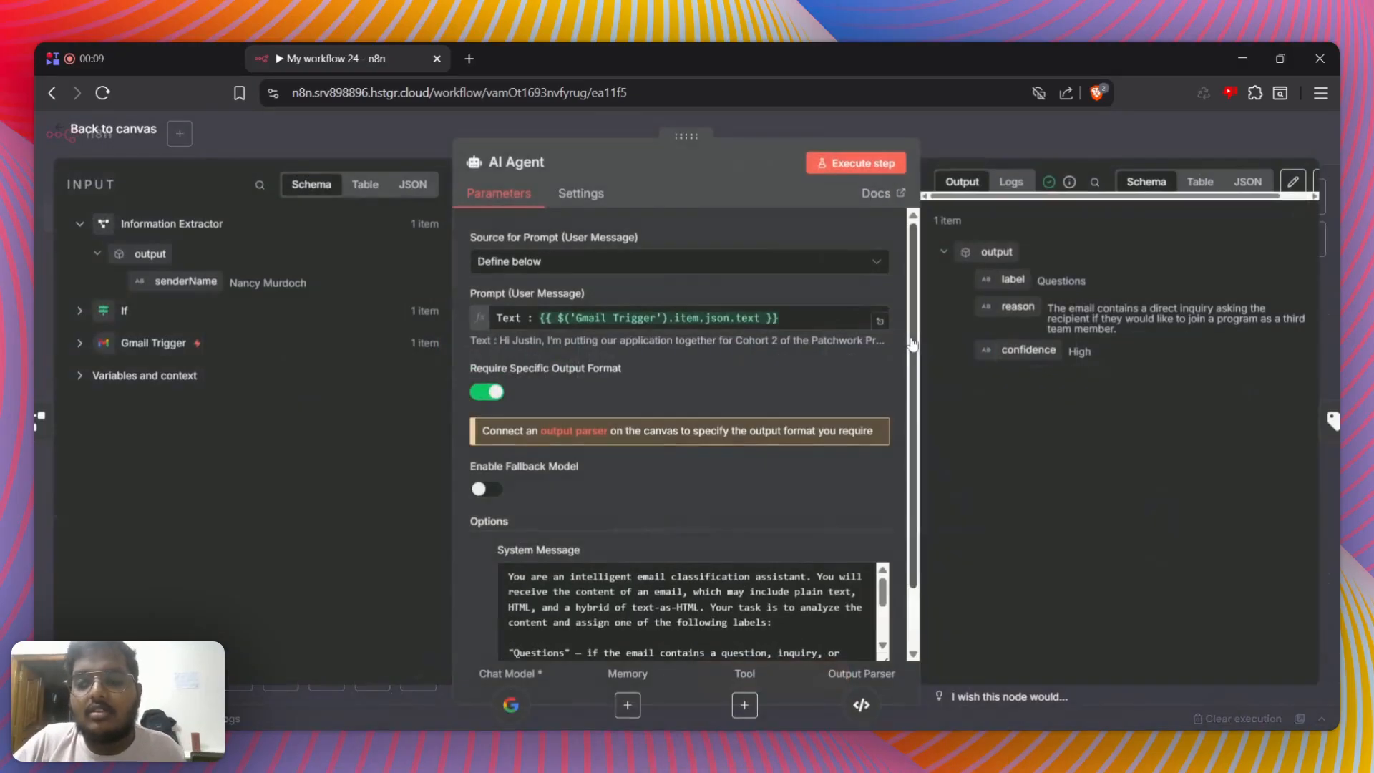
left_click(1013, 125)
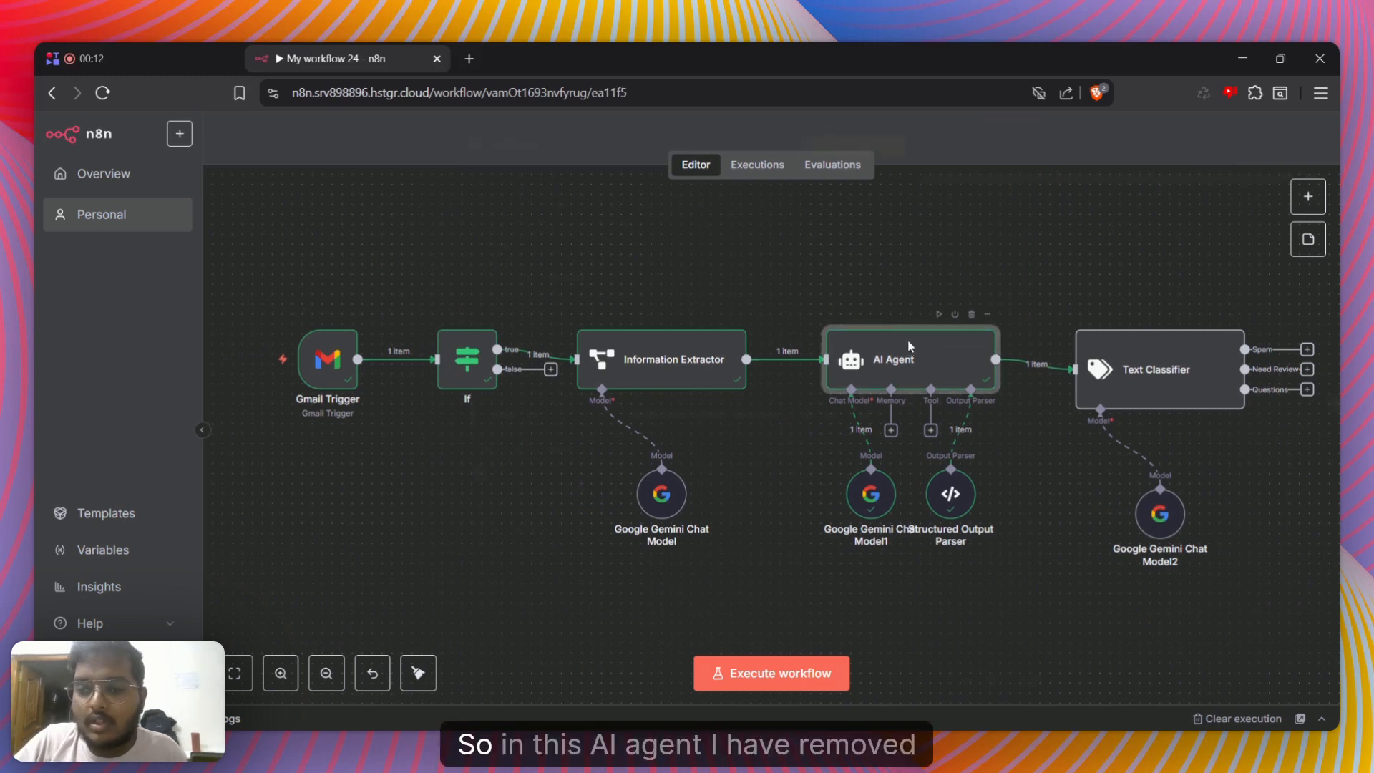
Examine the email text resolved by the AI Agent's prompt expression, and the label and reason in its output
double_click(908, 343)
left_click(881, 333)
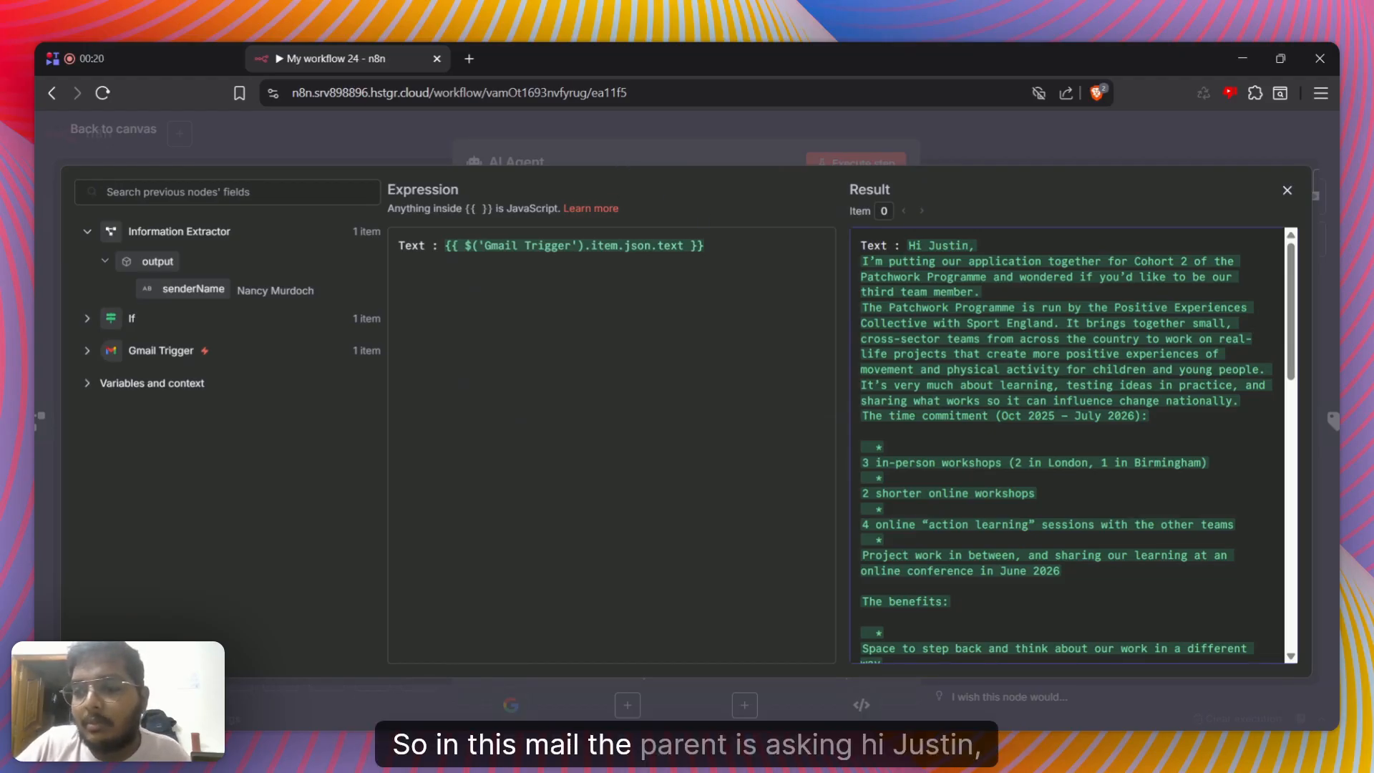
left_click_drag(904, 246, 986, 353)
left_click(959, 150)
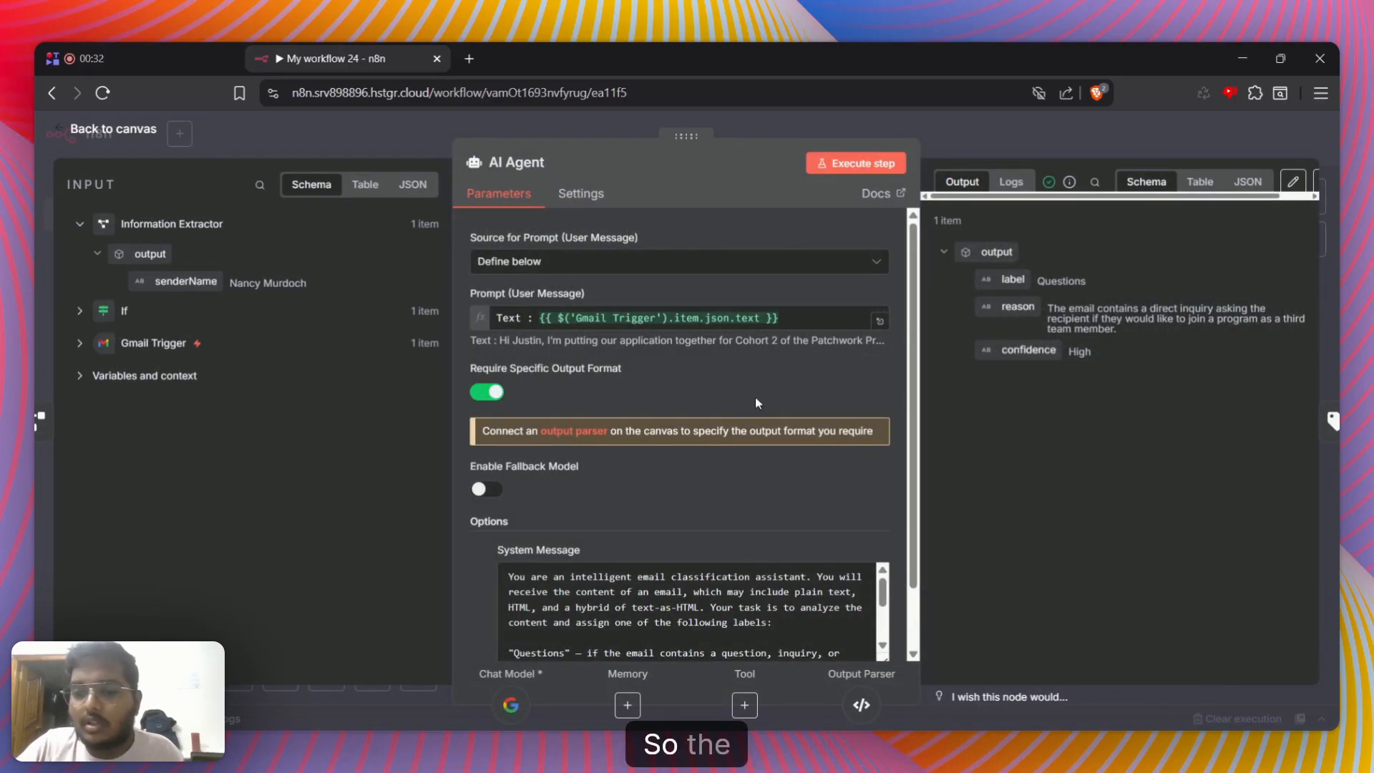
scroll(728, 408, "down", 1)
scroll(687, 544, "down", 4)
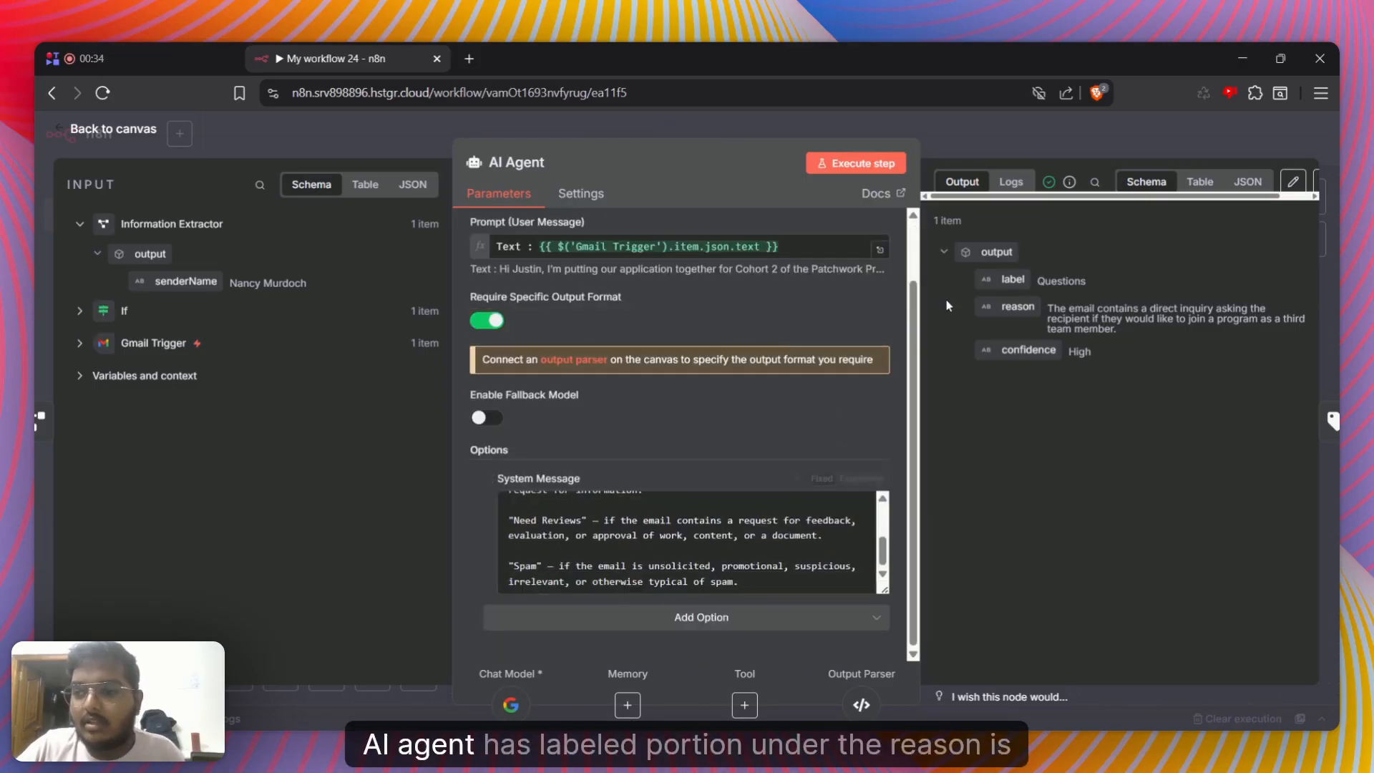
left_click_drag(1000, 280, 1068, 283)
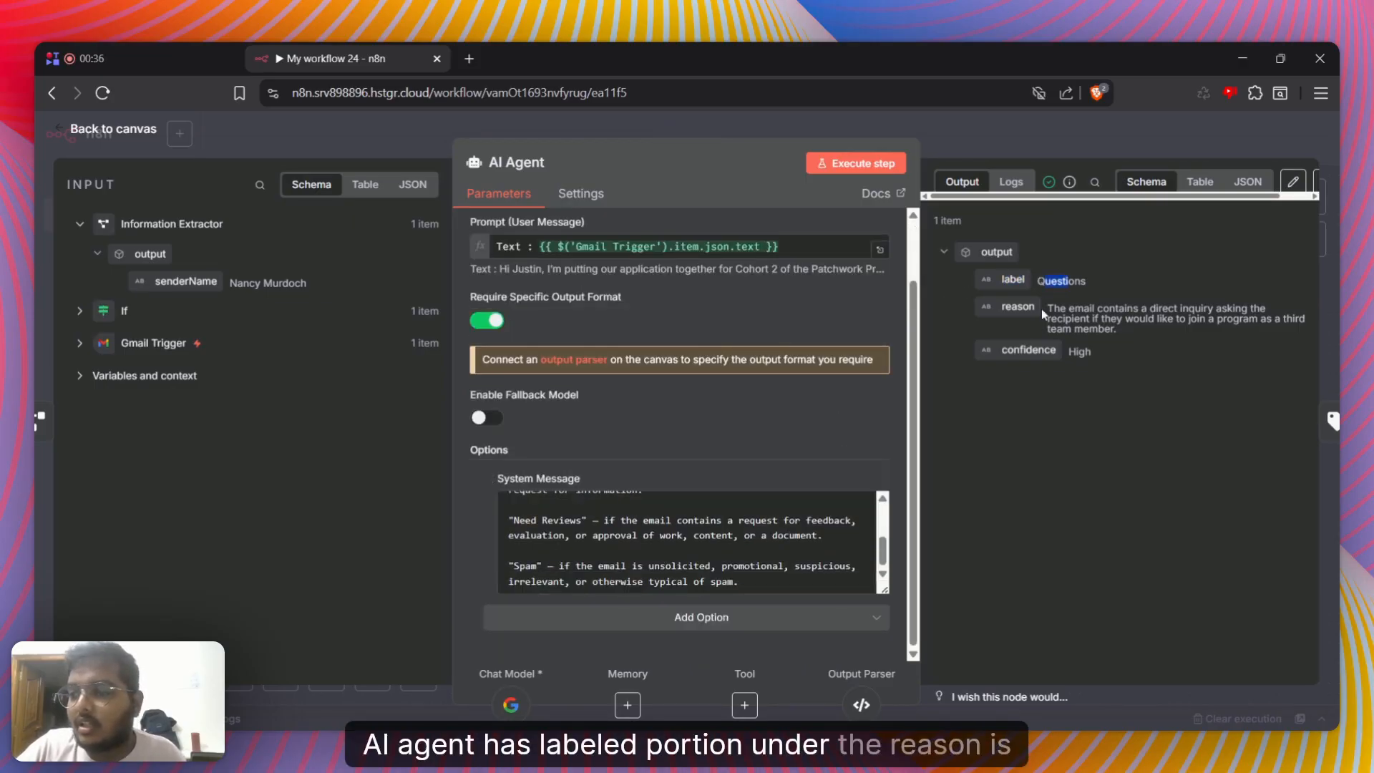
double_click(1081, 309)
left_click_drag(1157, 326, 1122, 335)
left_click(1123, 335)
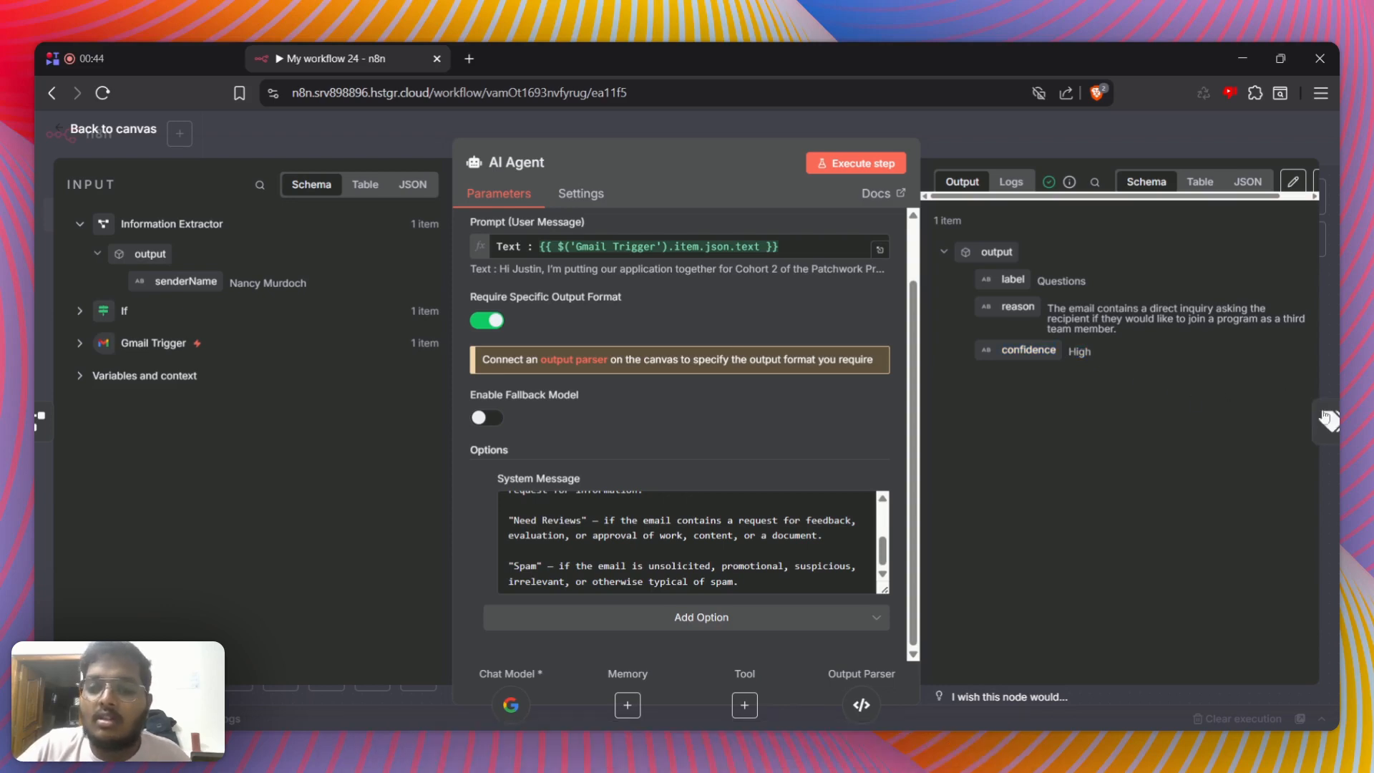
Map the AI Agent's label, reason and confidence outputs into the Text Classifier's Text to Classify field
left_click(1331, 420)
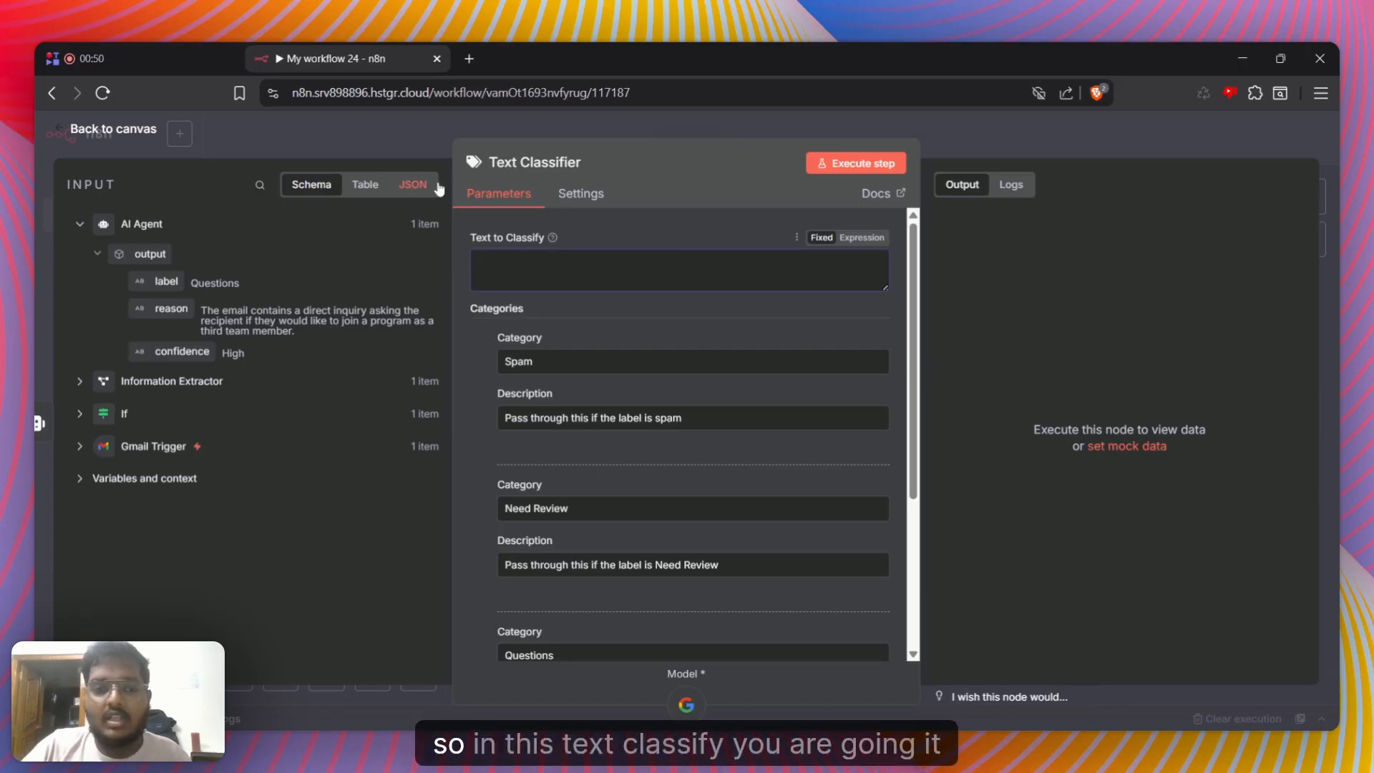
left_click(80, 446)
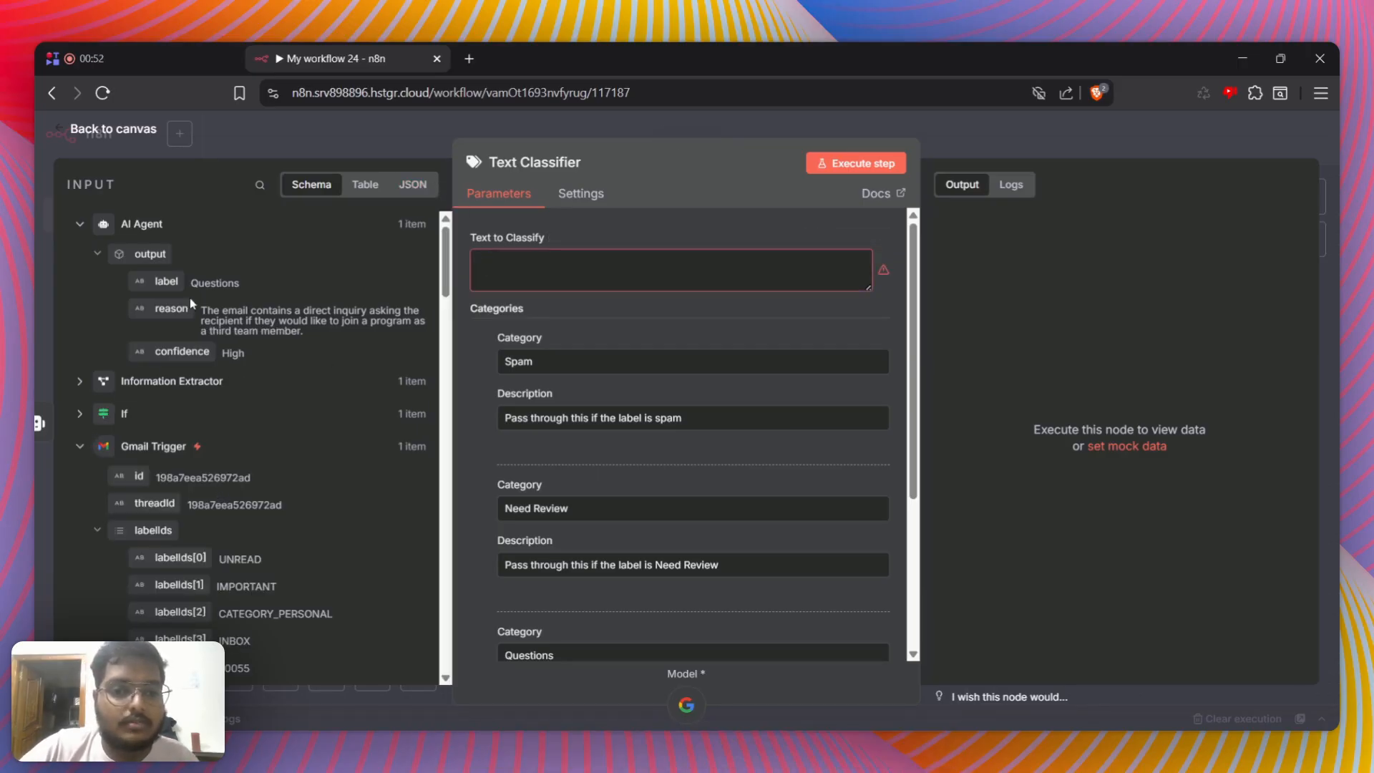
left_click_drag(164, 281, 555, 271)
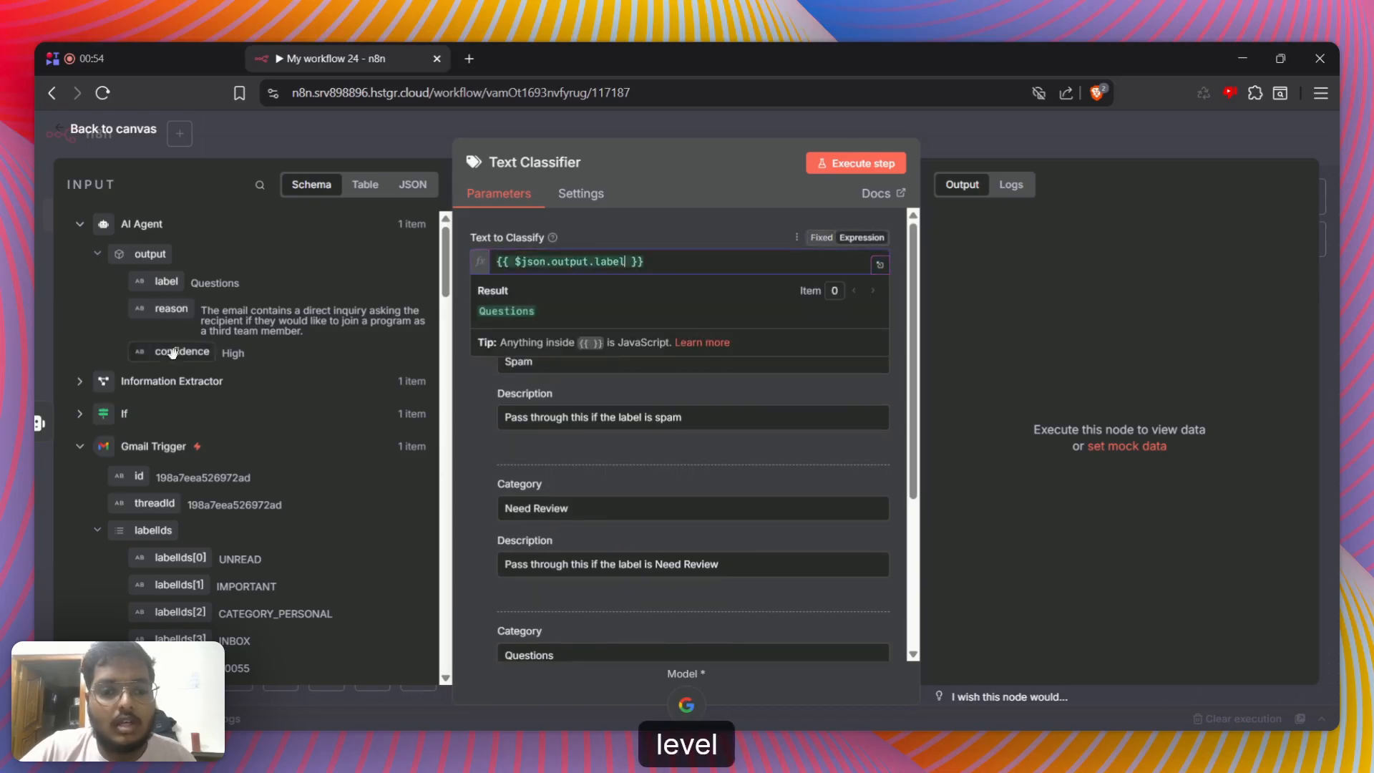
left_click_drag(171, 308, 757, 262)
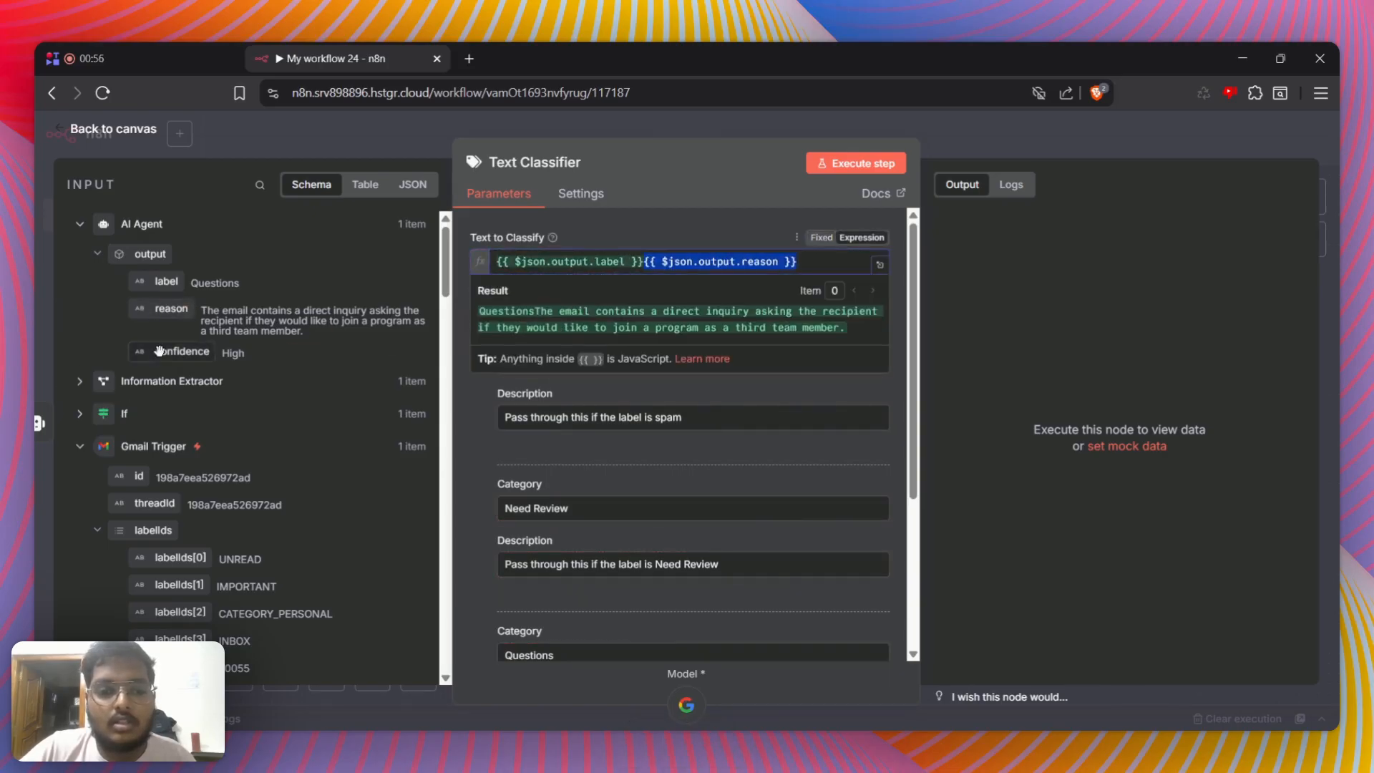
left_click_drag(159, 350, 880, 272)
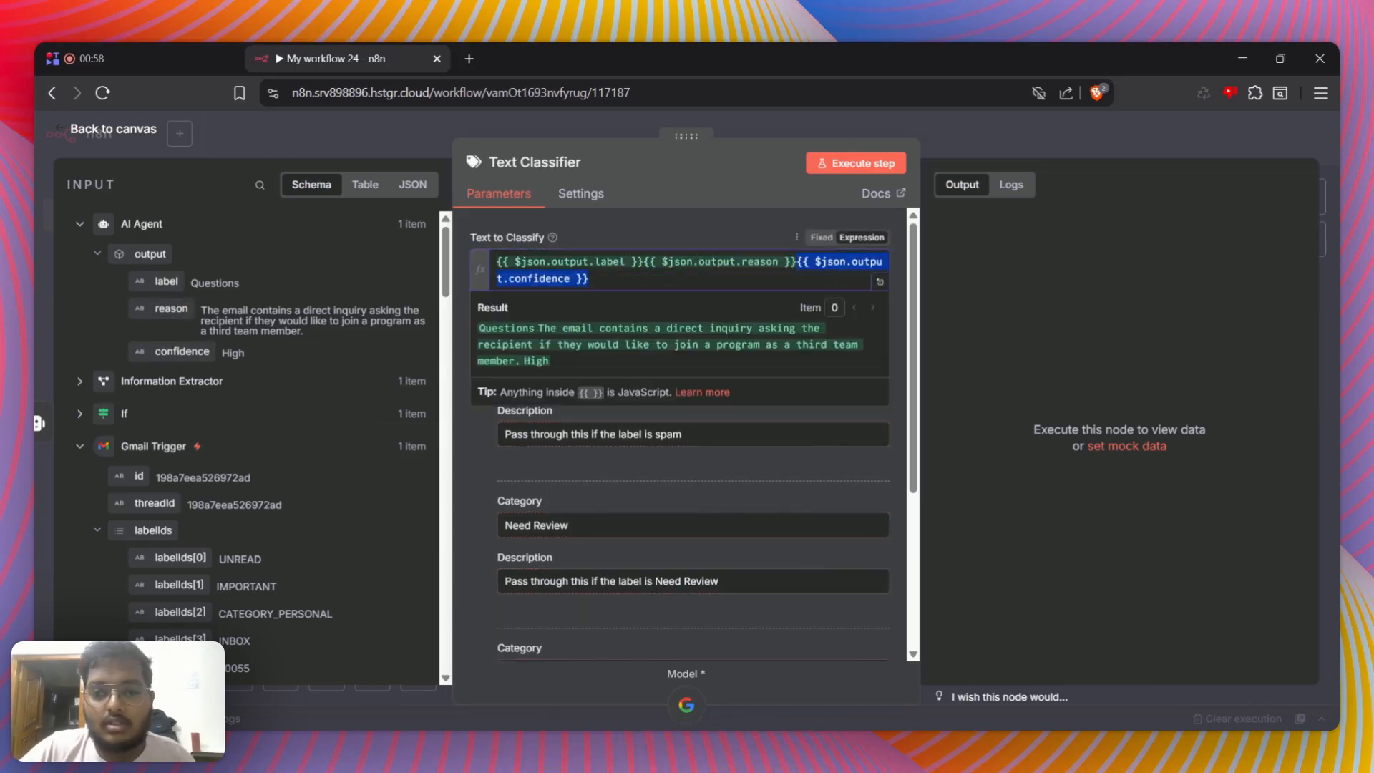
Prefix the label expression with "label :" and the reason expression with "Reaqson :" in Text to Classify
left_click(498, 262)
type("lab")
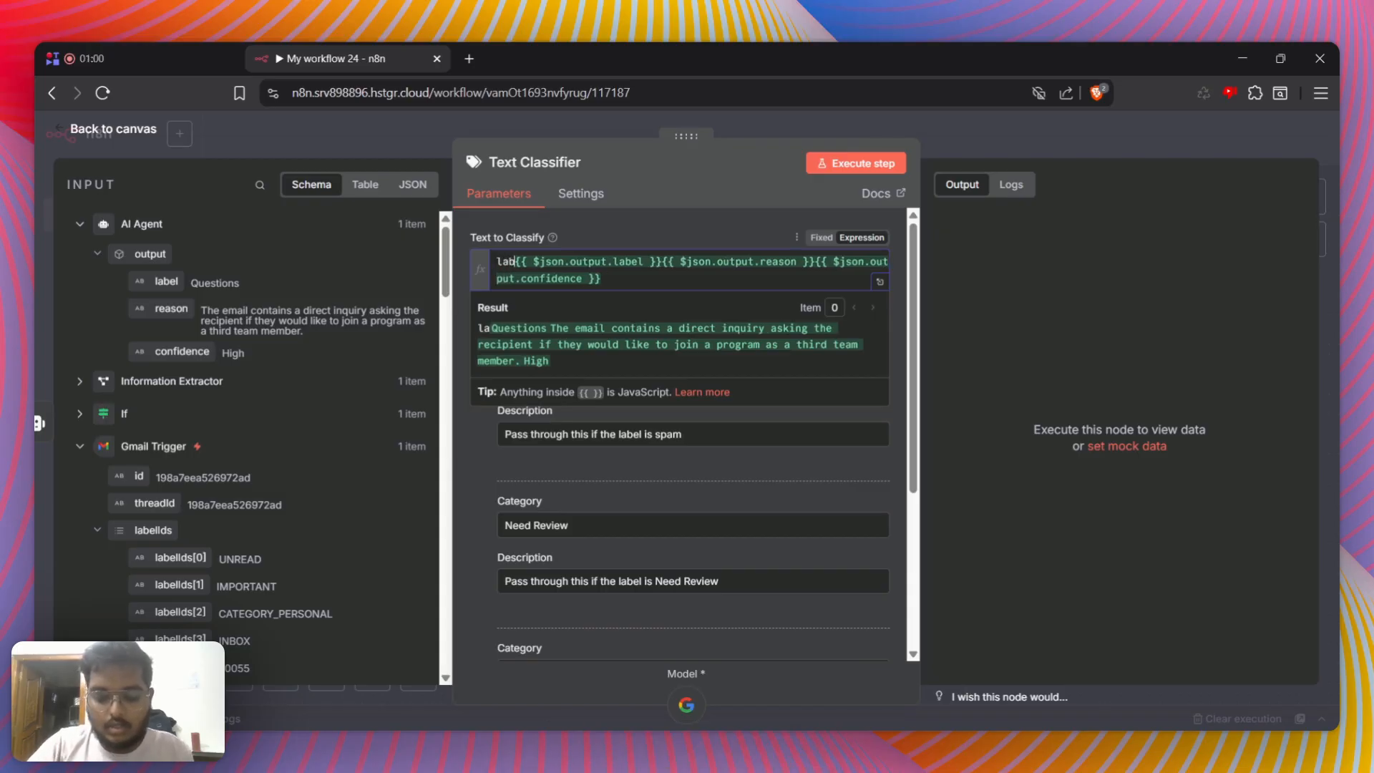
type("el : ")
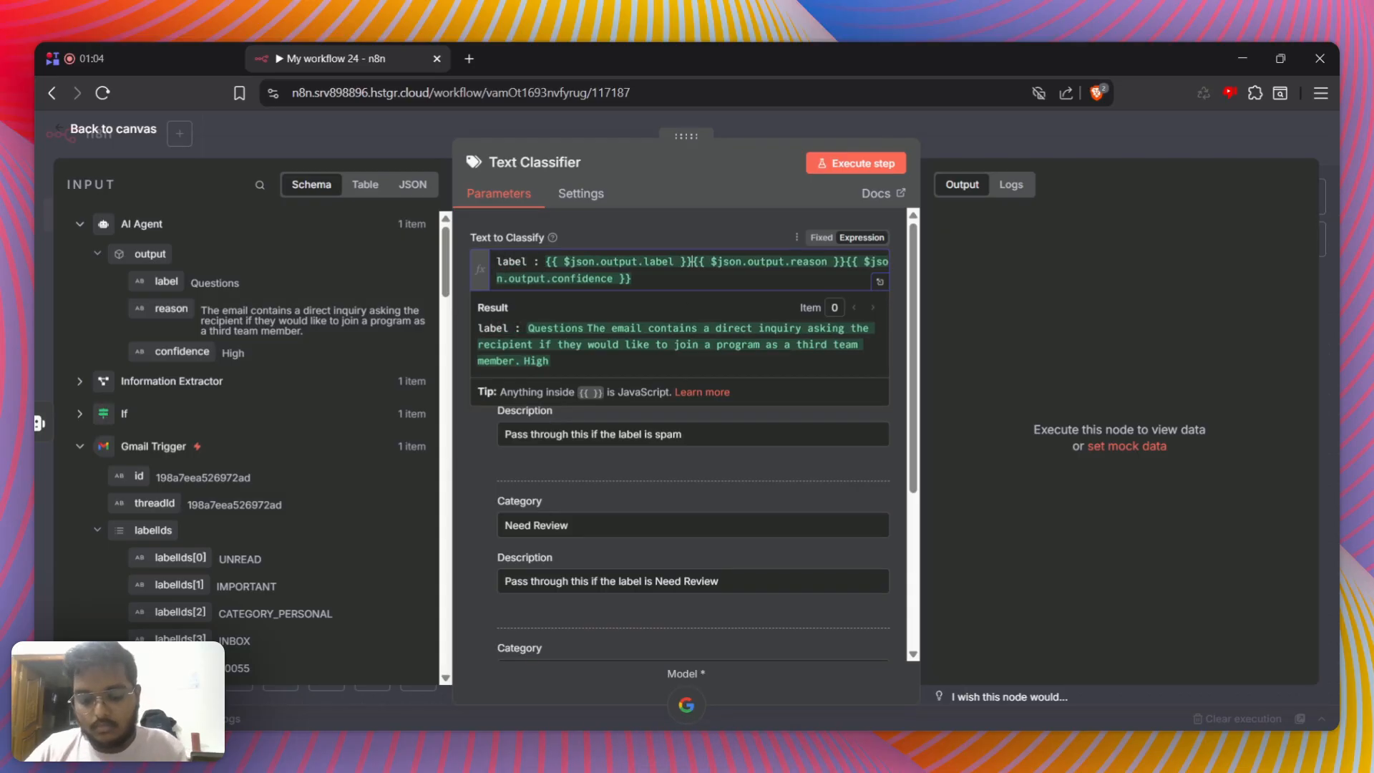
type("Reaqson :")
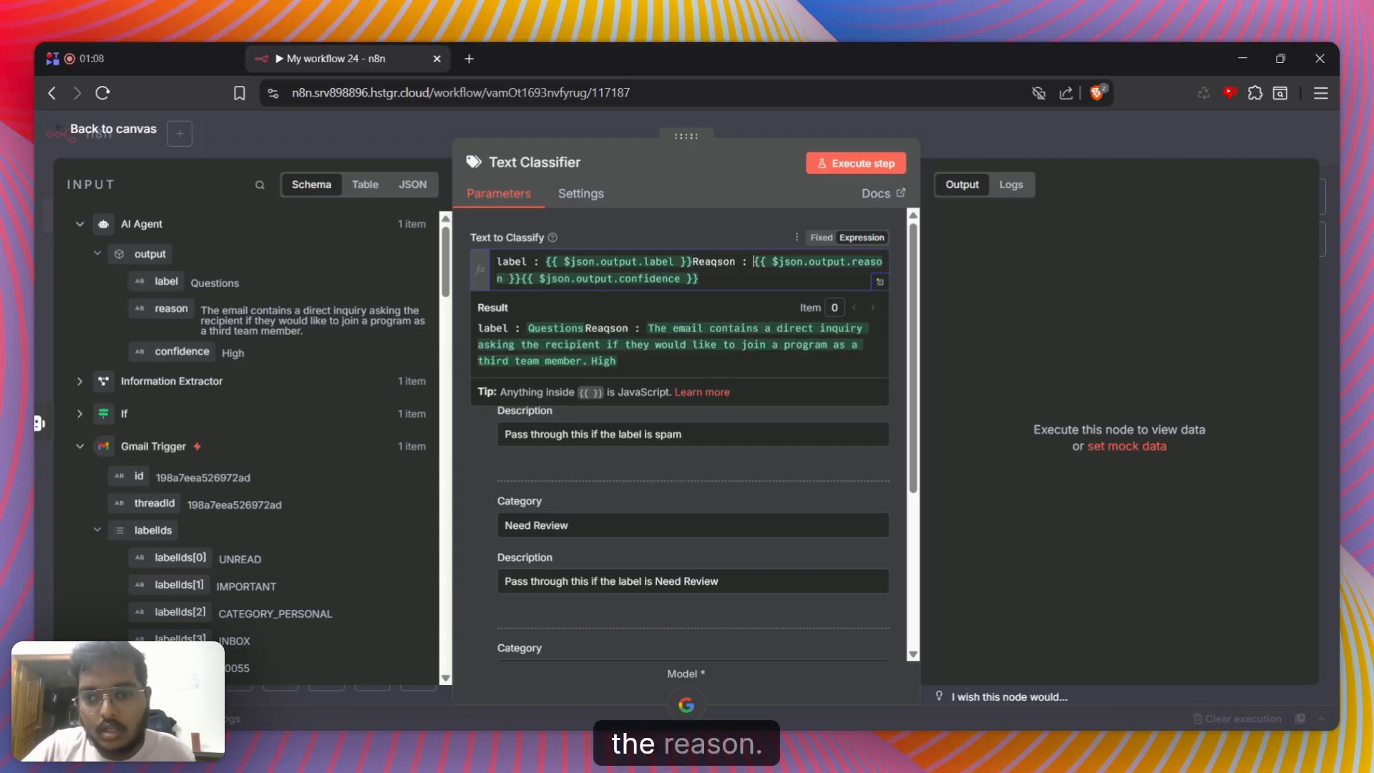
Put the three expressions on separate lines, prefix the last with "Confidence :", and return to the canvas after reviewing the categories
left_click(685, 261)
key("Return")
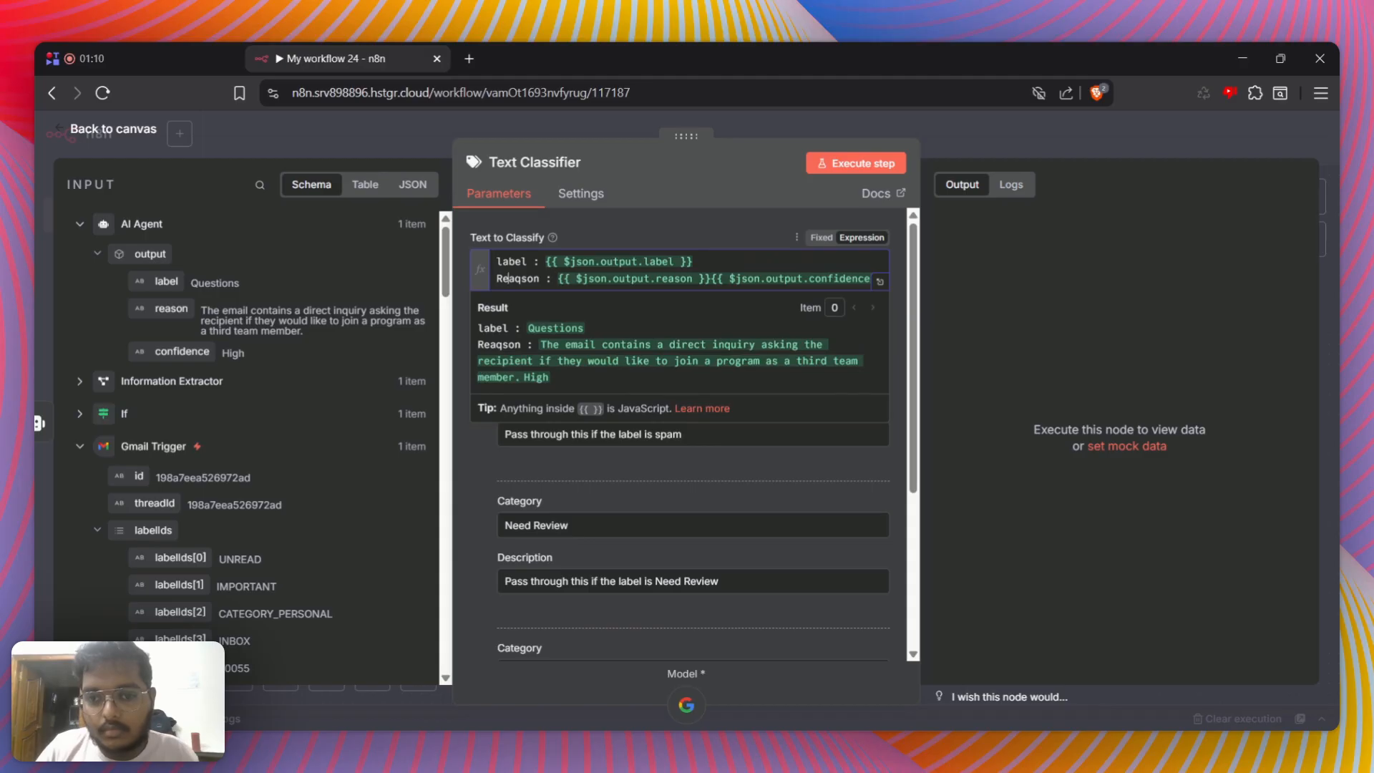
key("Return")
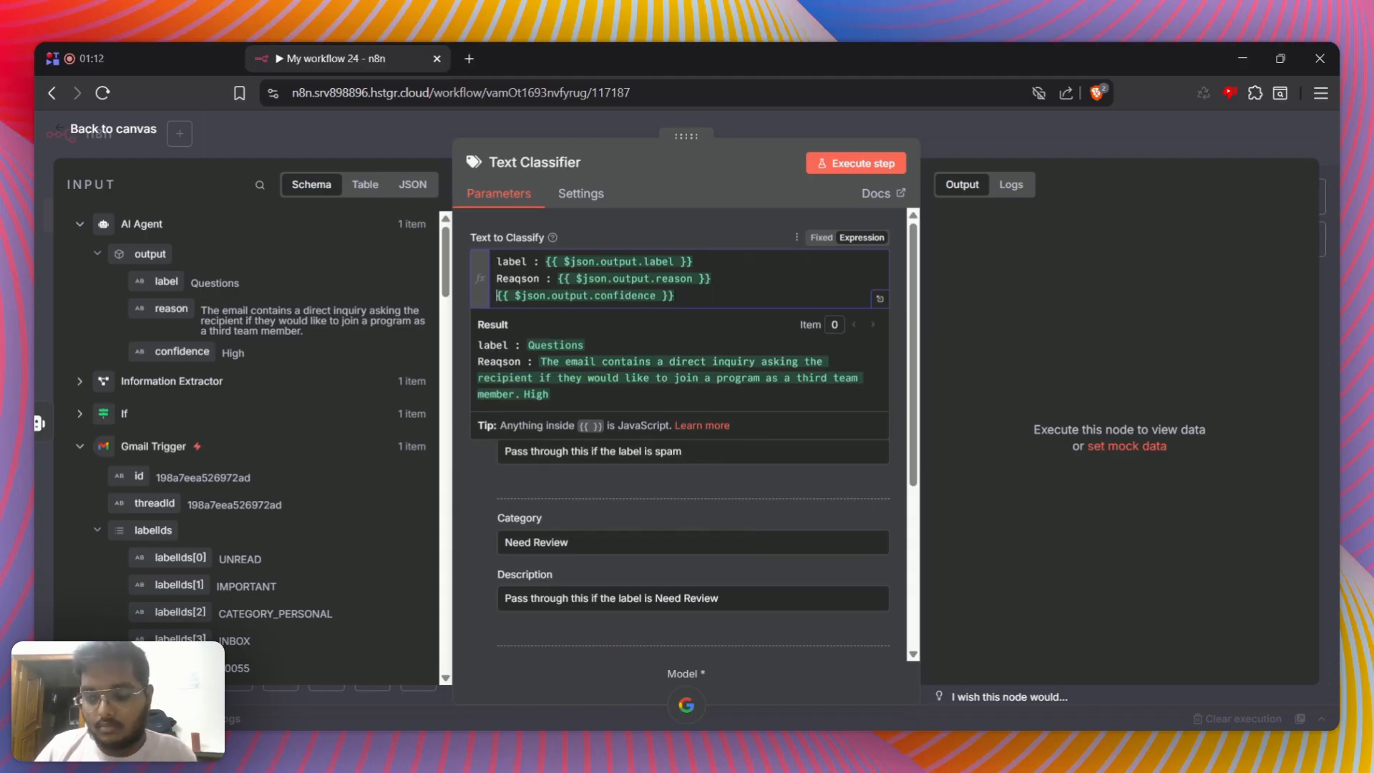
type("Confidence :")
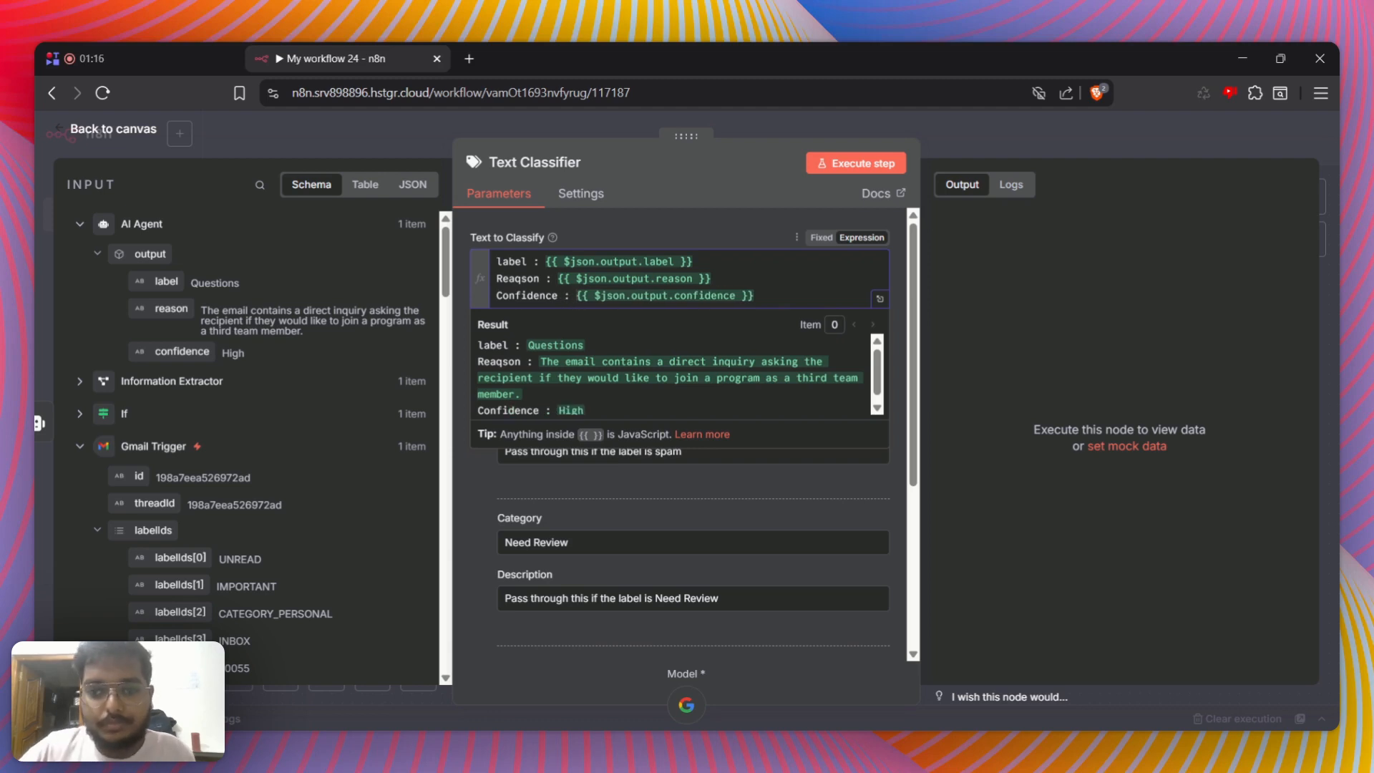
left_click(459, 479)
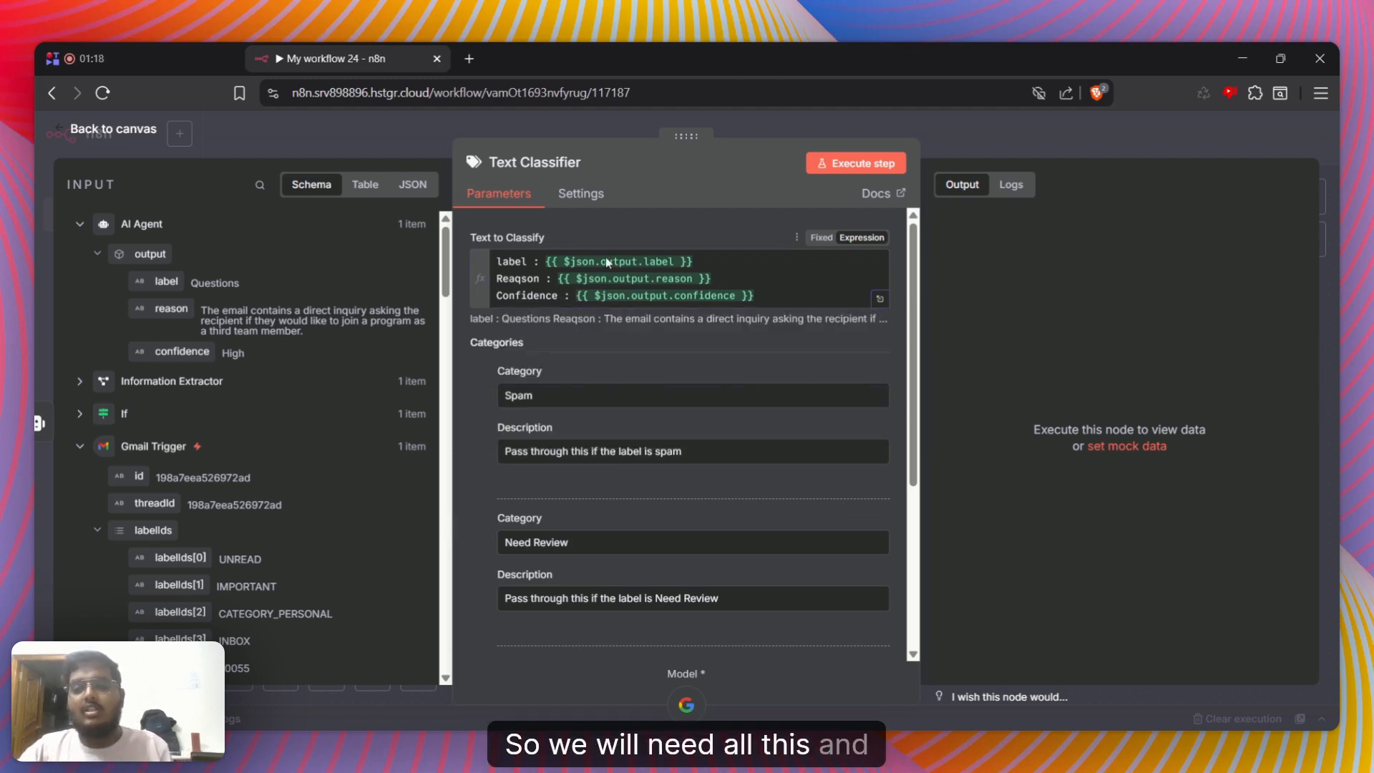
scroll(476, 443, "down", 5)
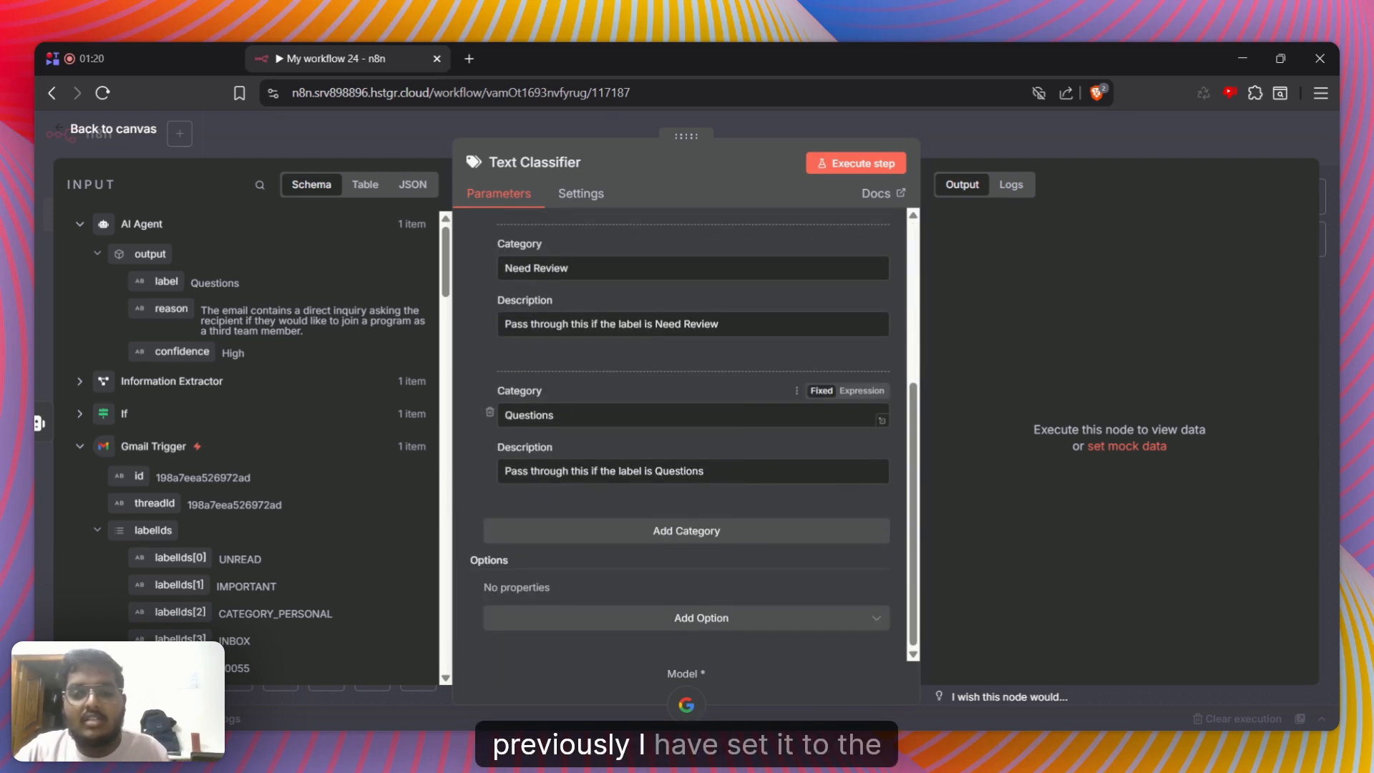
scroll(561, 374, "up", 5)
scroll(561, 373, "down", 5)
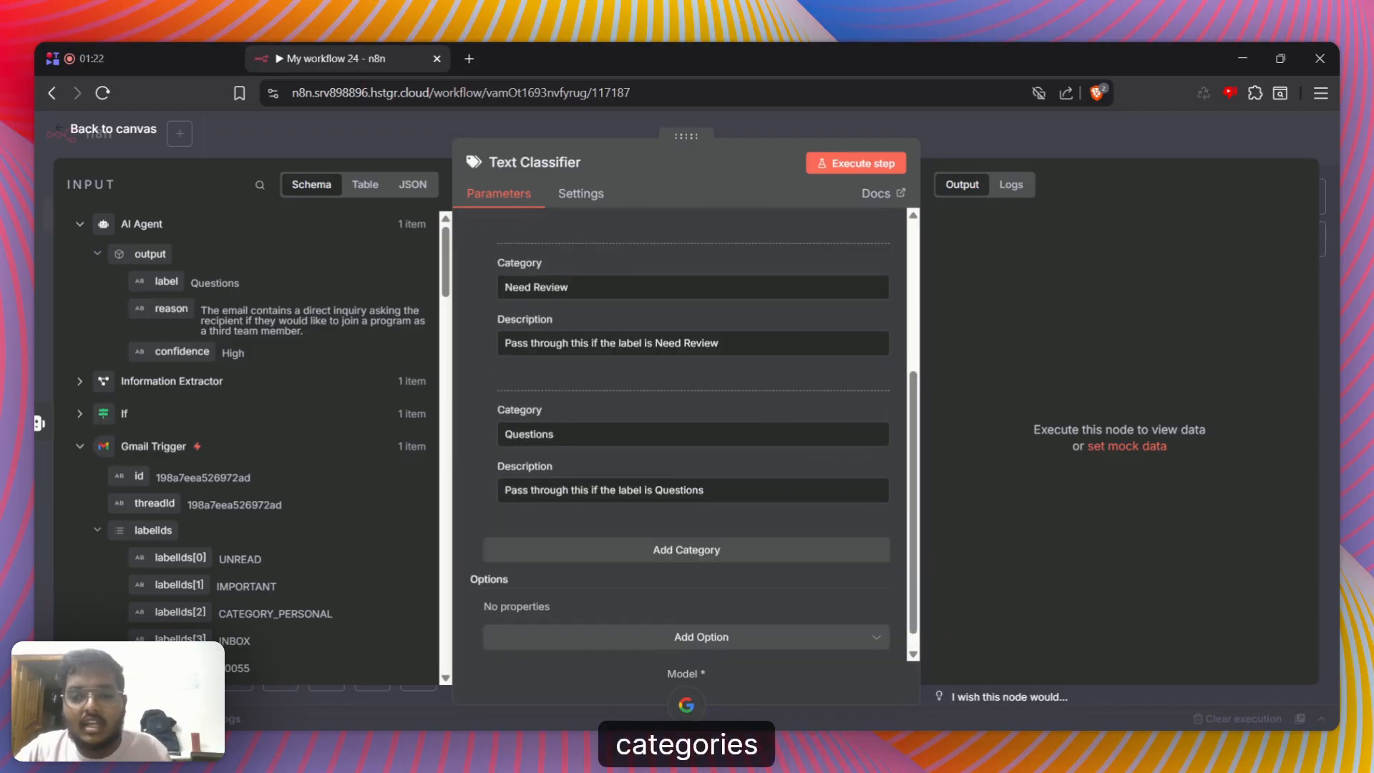
left_click(1214, 150)
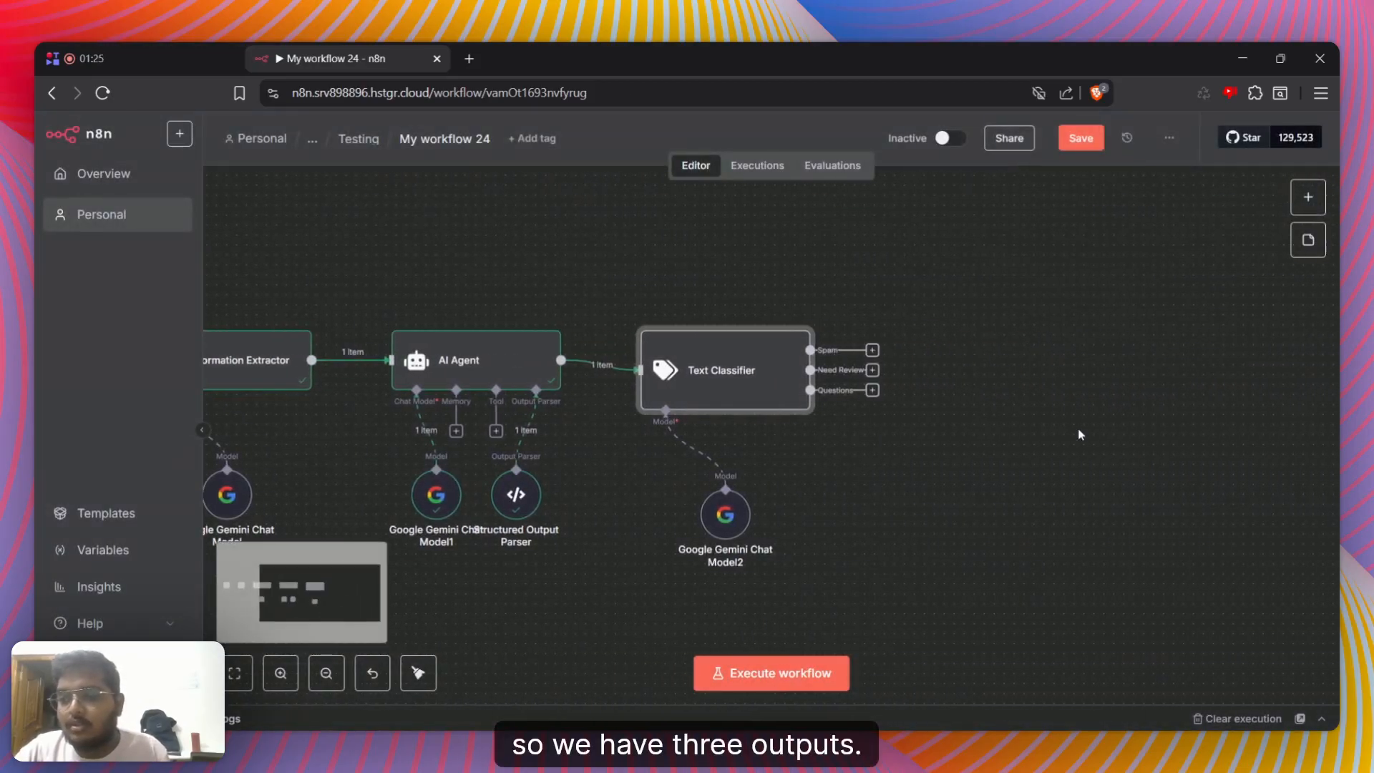
Add a Gmail "Add label to message" node to the Text Classifier's Spam output and return to the canvas
left_click(873, 351)
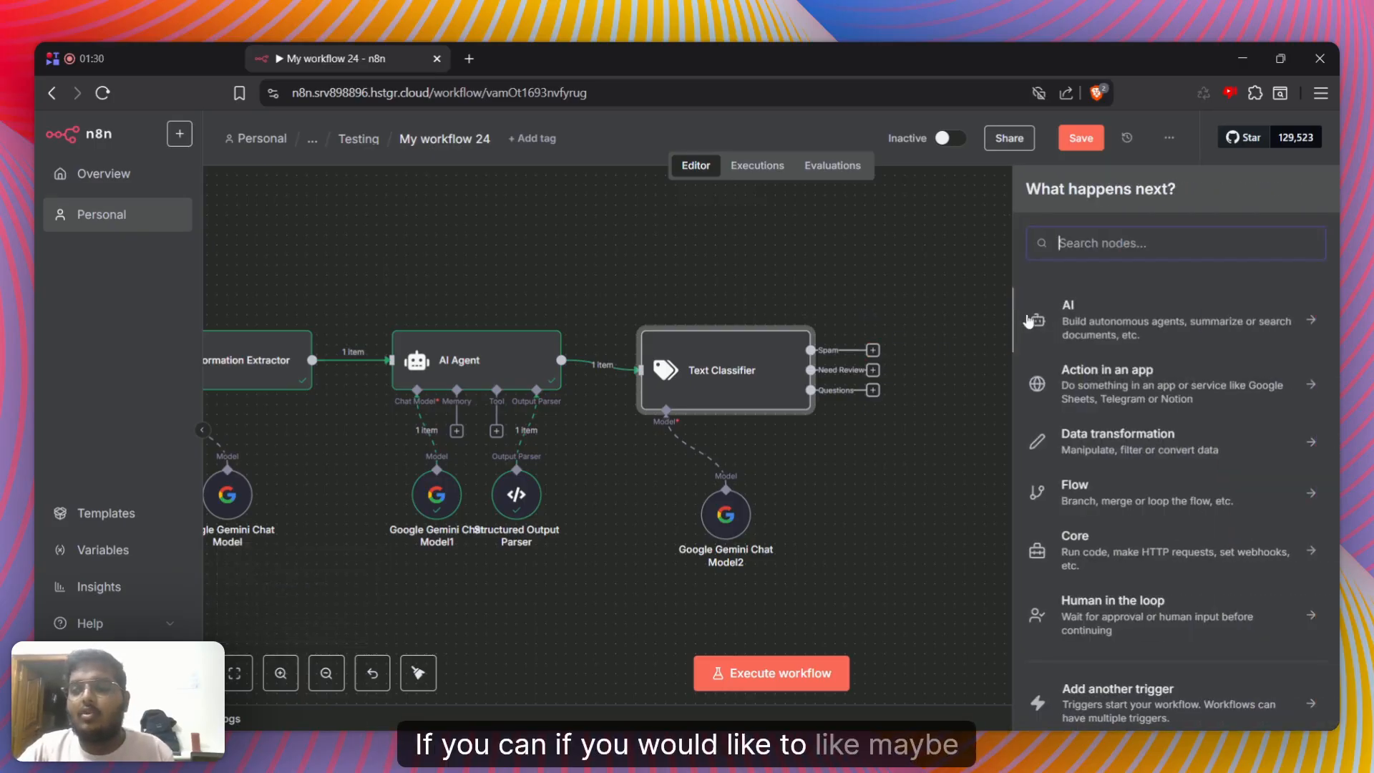
type("gmail")
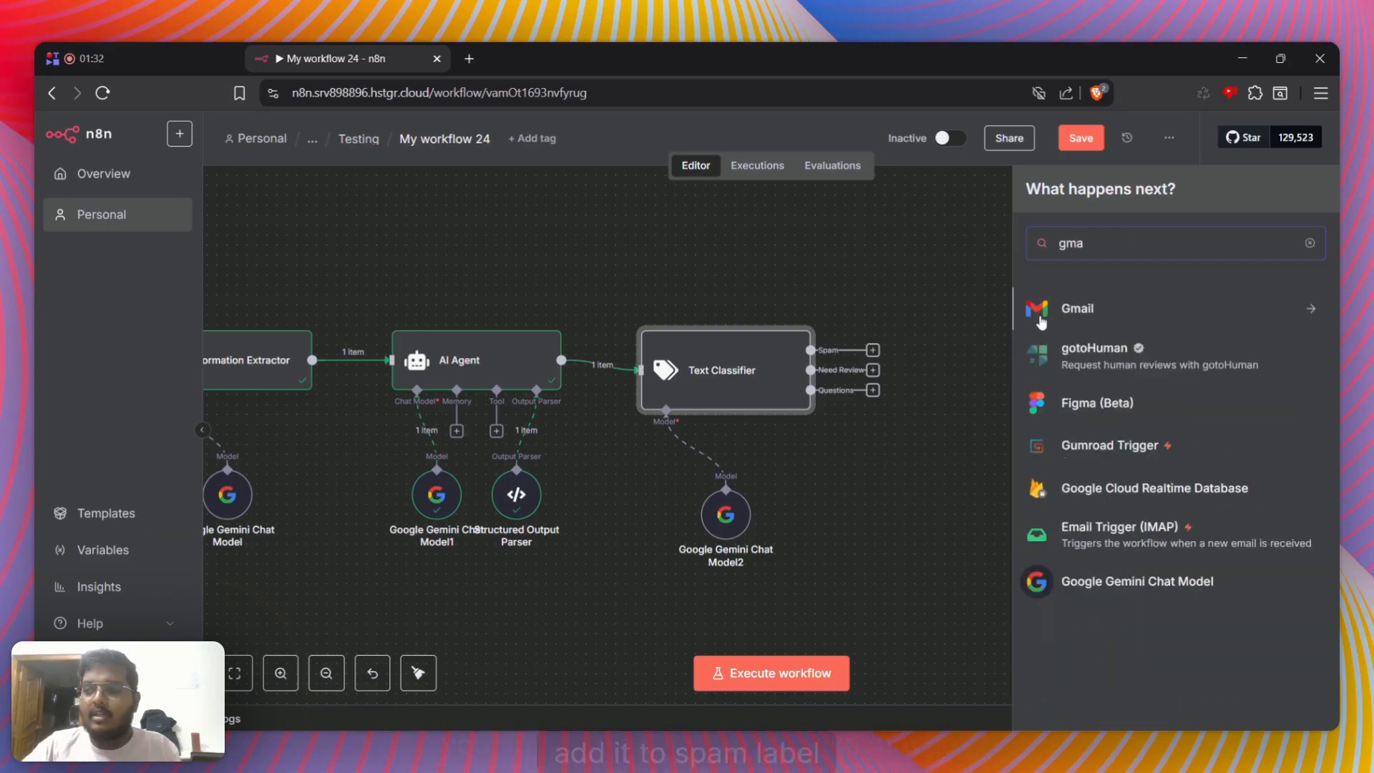
left_click(1042, 319)
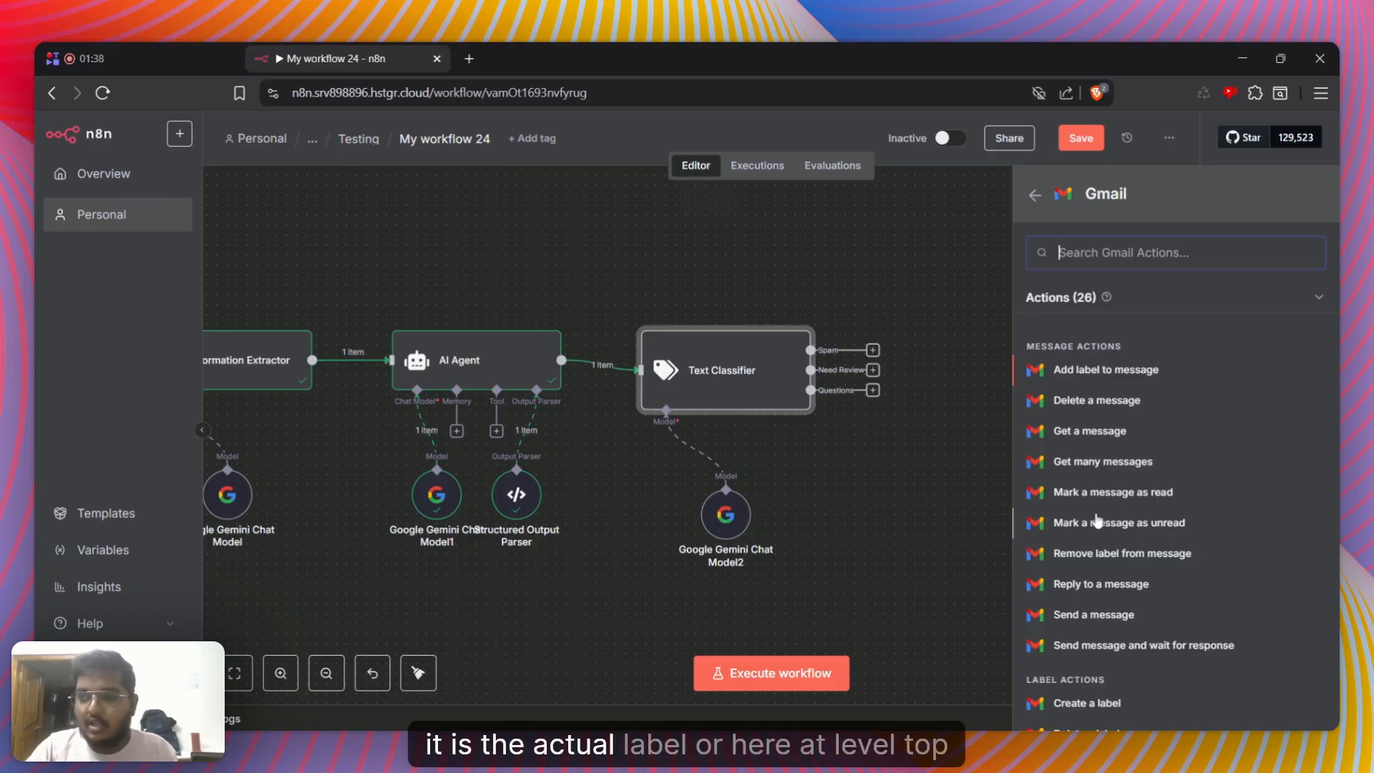
left_click(1124, 372)
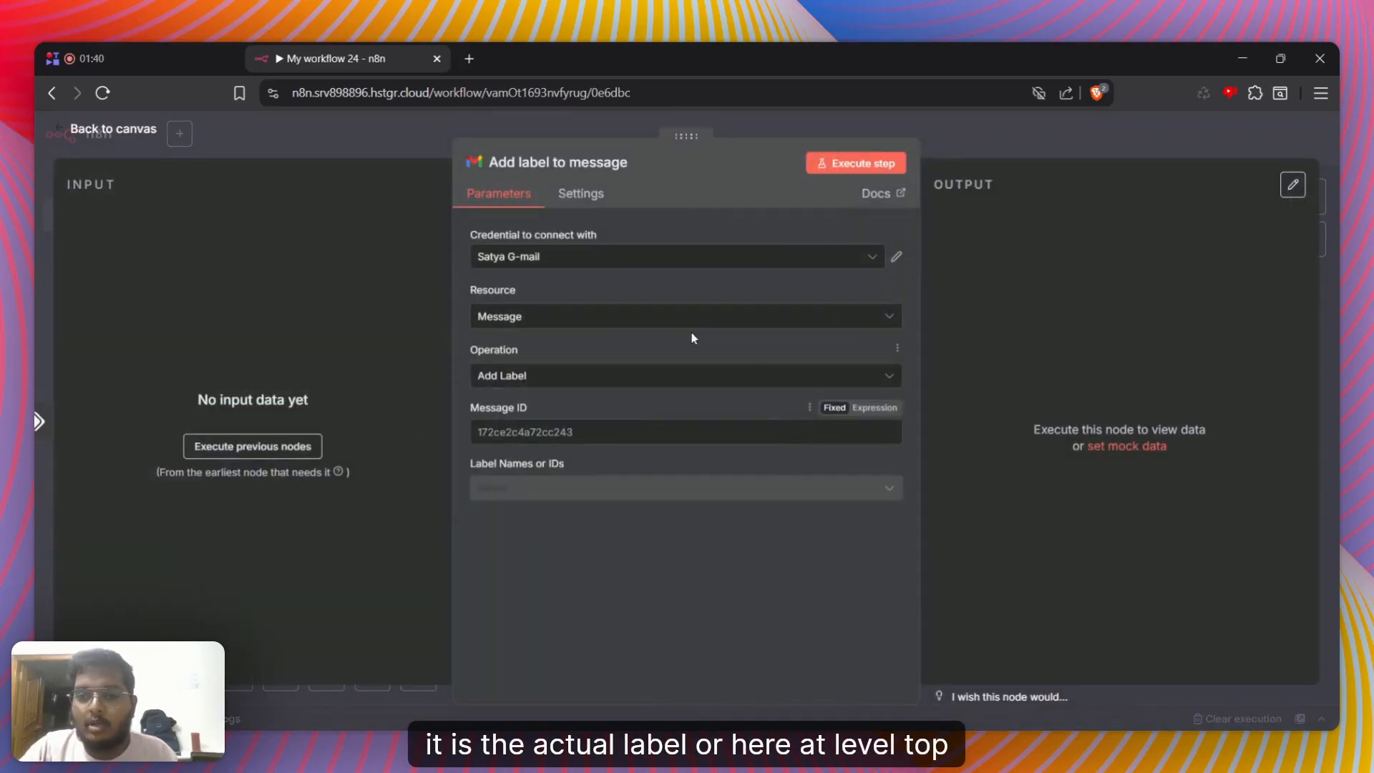
left_click(37, 317)
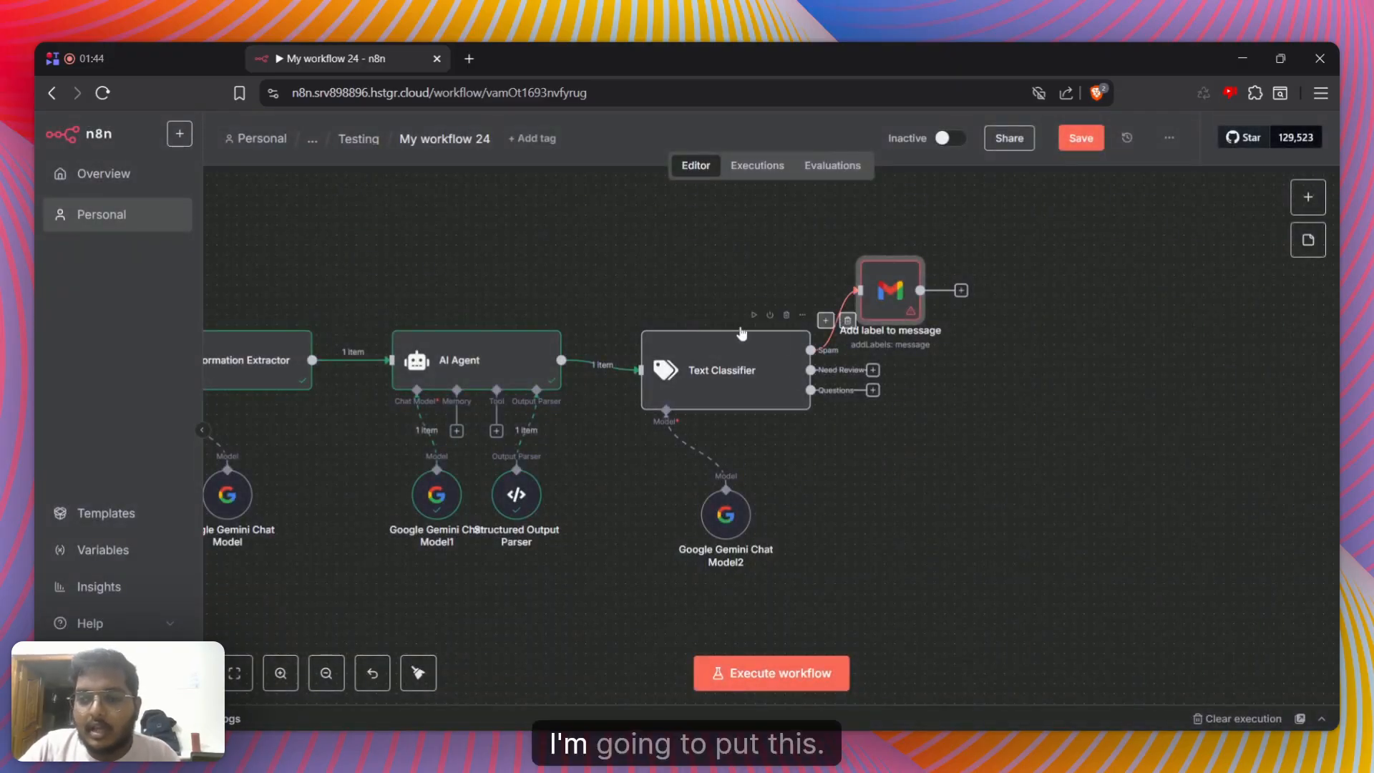
Execute the Text Classifier node to test how the email is routed
key("ctrl+Return")
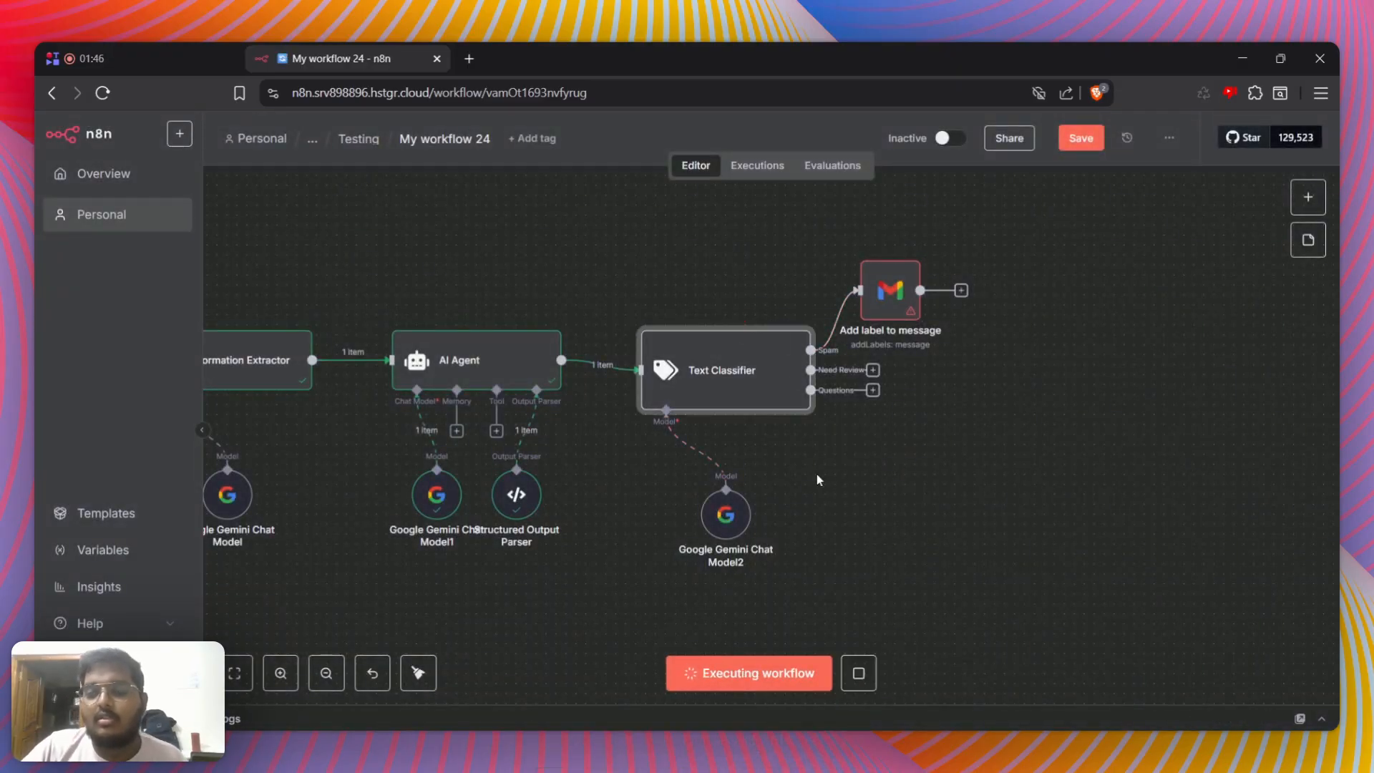
double_click(712, 366)
key("Escape")
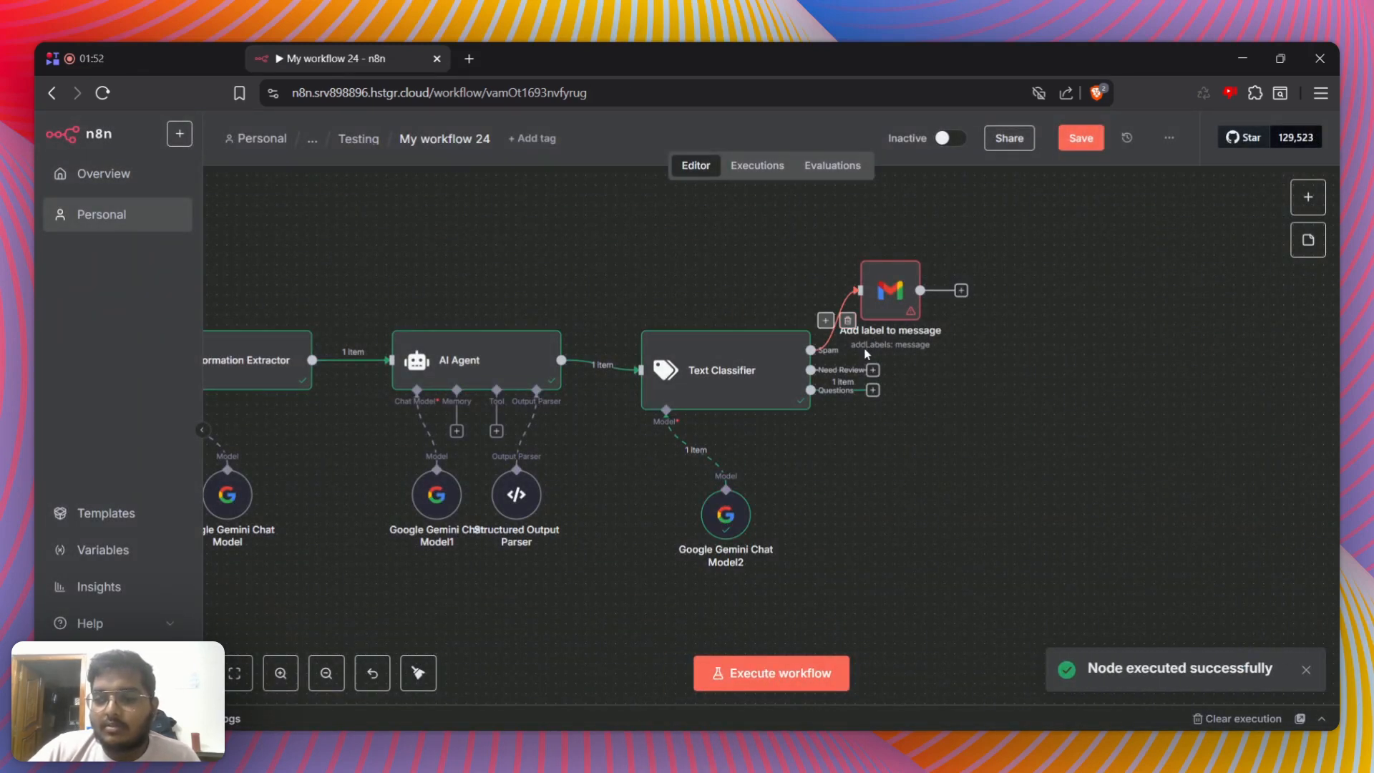
Add an AI Agent node to the Text Classifier's Questions output and set its prompt source to Define below
left_click(873, 390)
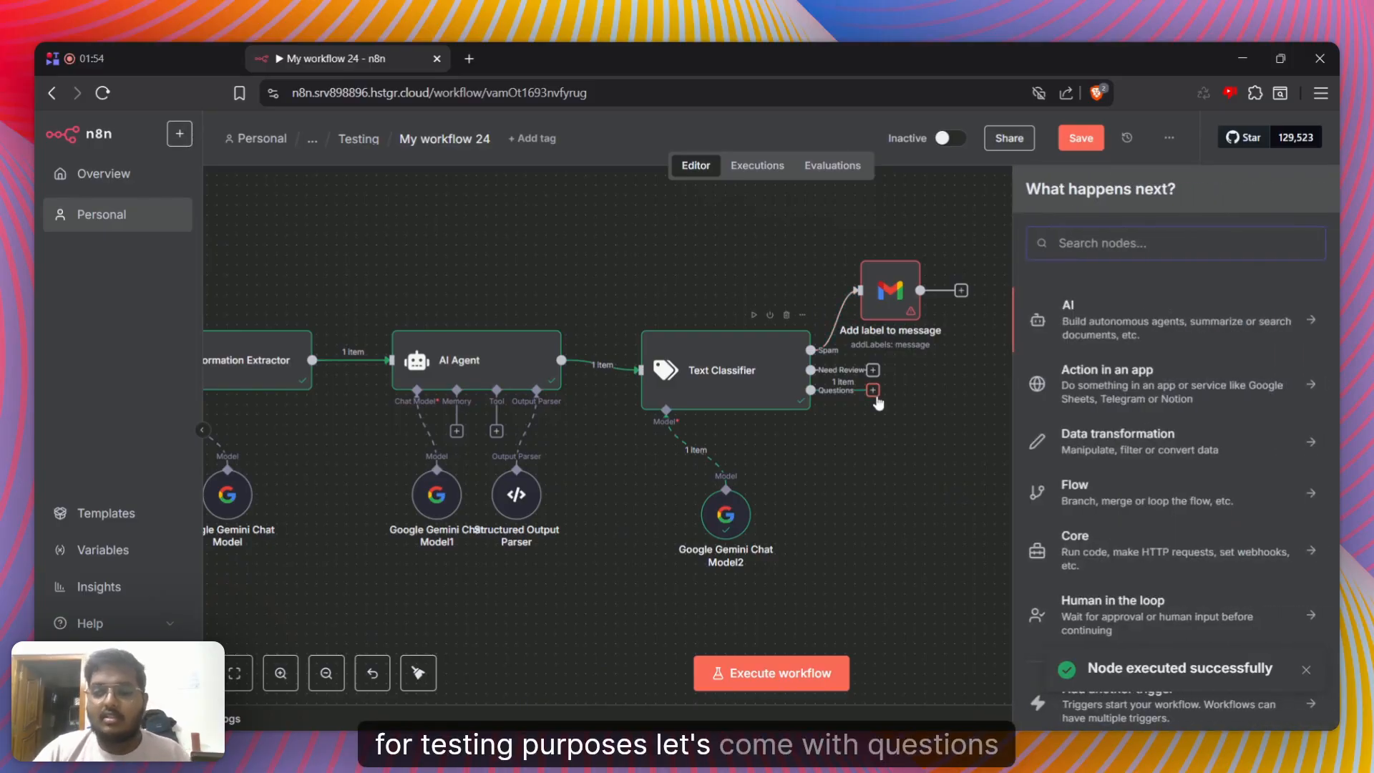
type("ai agen")
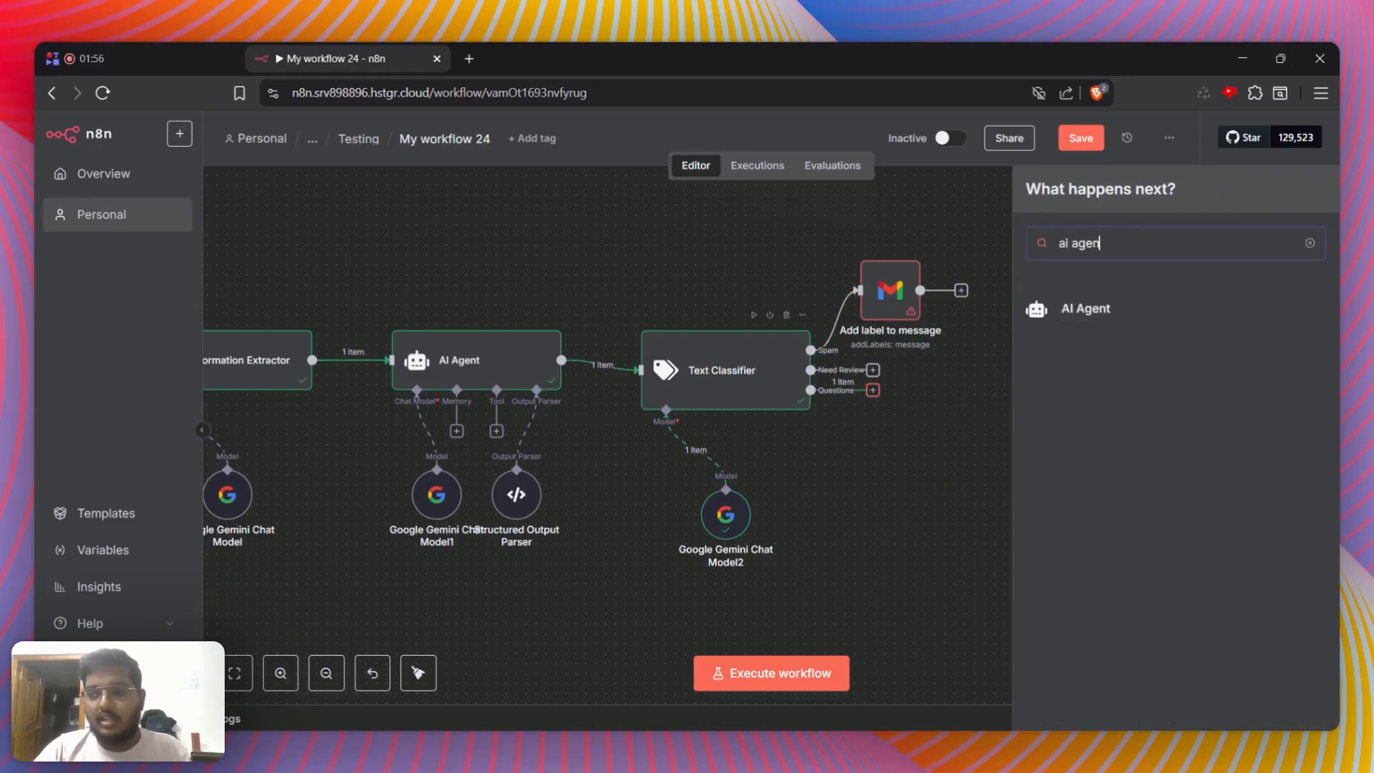
key("Return")
left_click(688, 265)
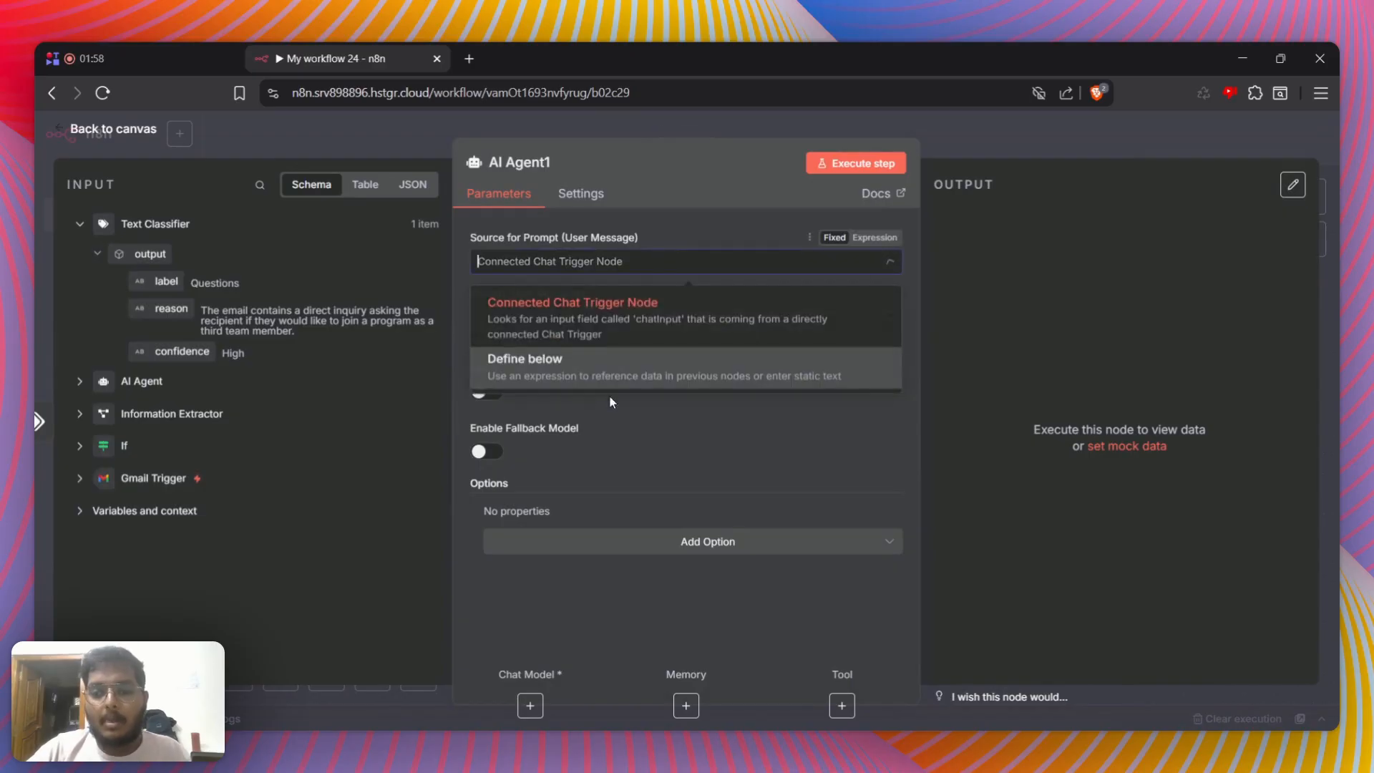
left_click(610, 372)
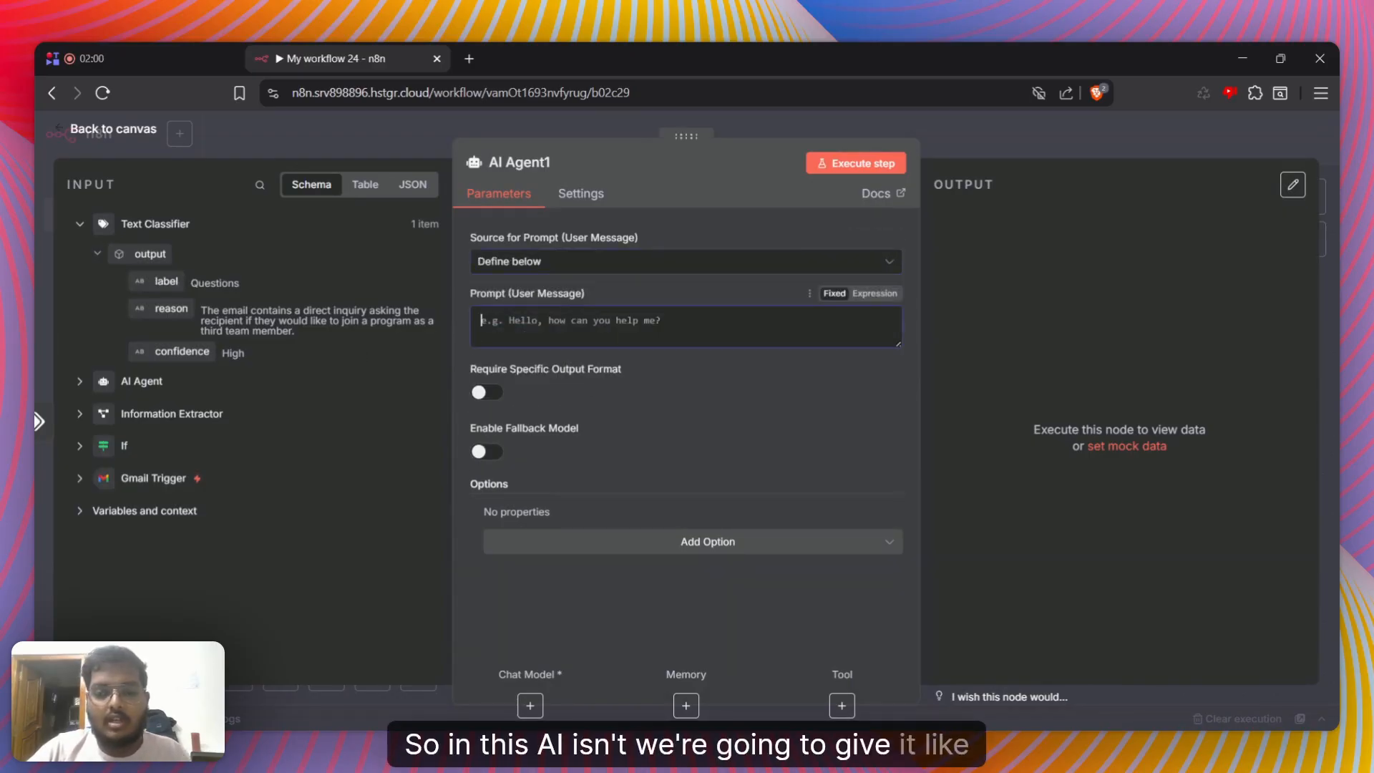
Enter "Label :", "Reason :" and "Confidence :" on separate lines in the new agent's user message prompt
type("u")
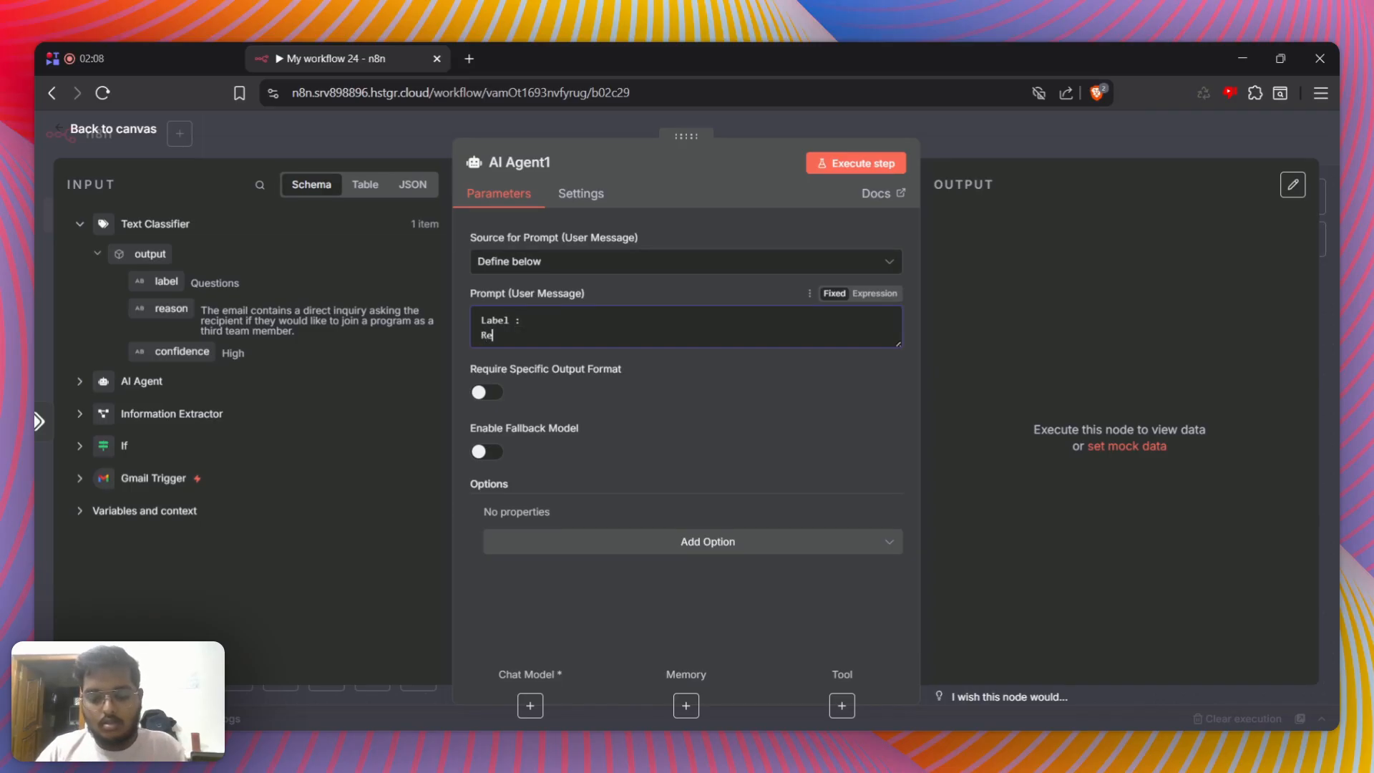
type("on")
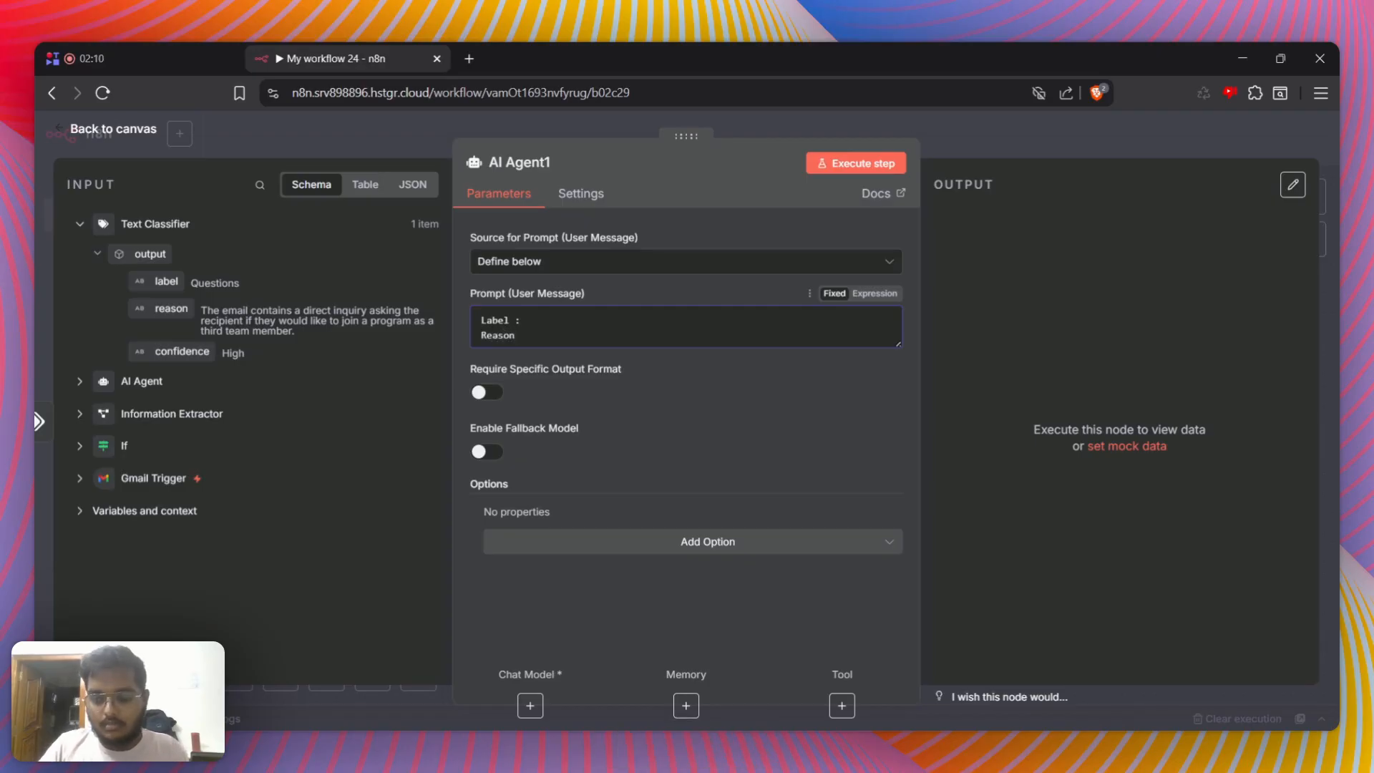
type(" :")
key("Return")
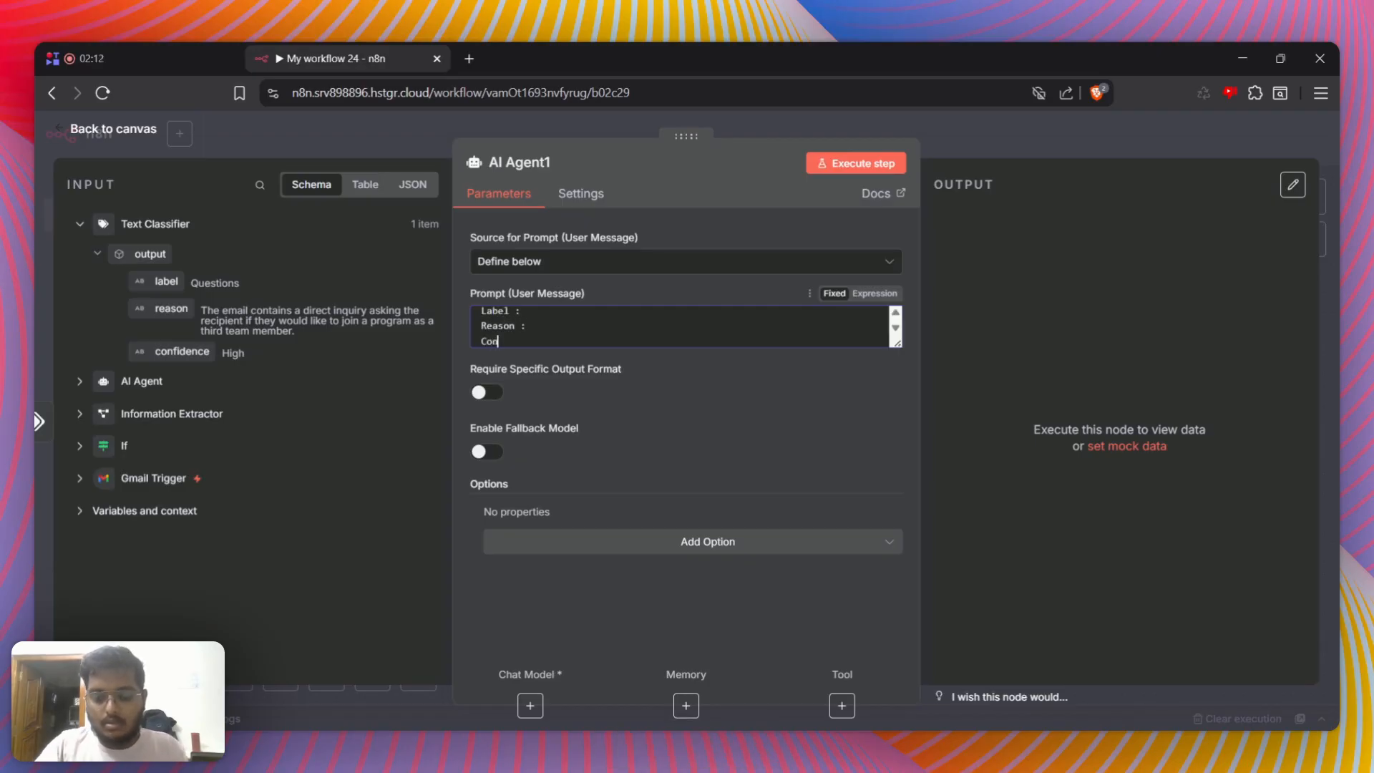
type("Confidence :")
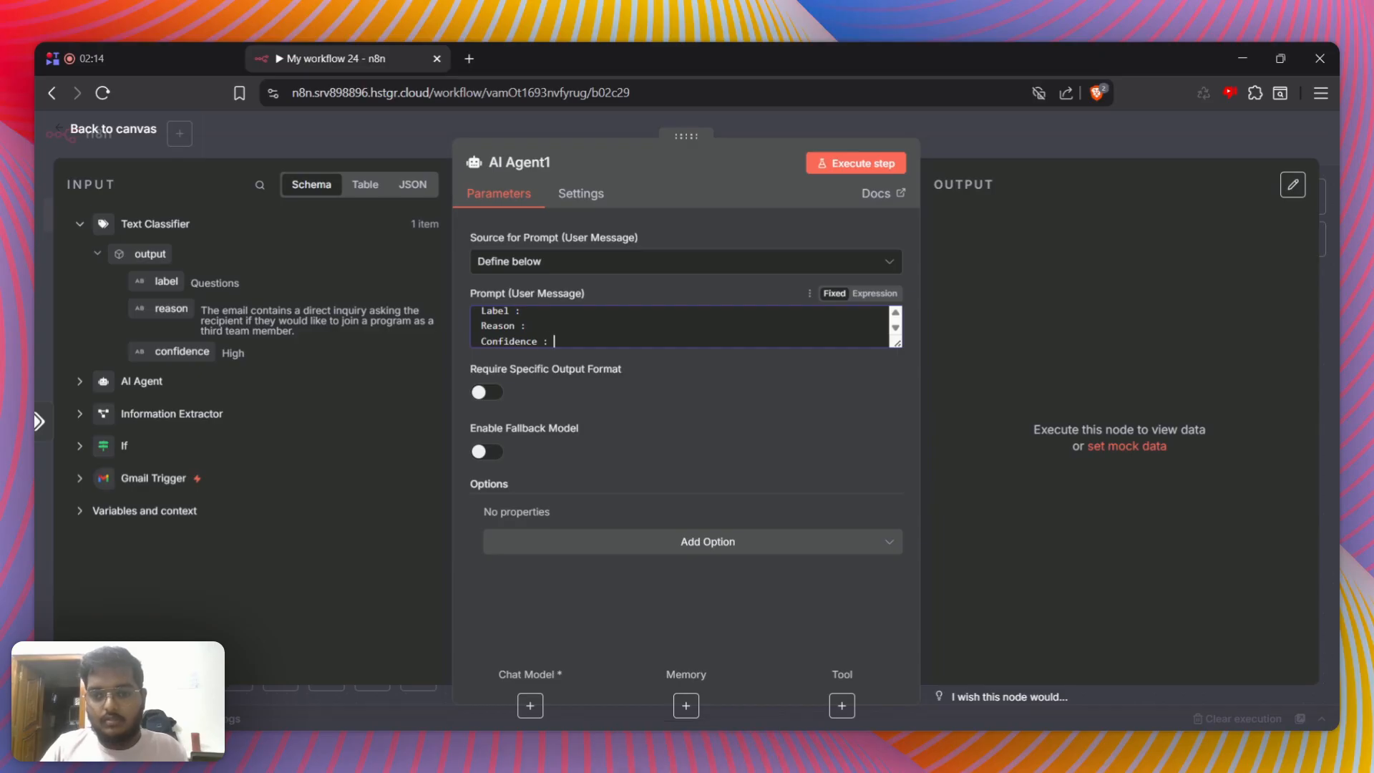
Insert the Text Classifier's label, reason and confidence output fields after their matching headings in the prompt
left_click_drag(169, 283, 585, 315)
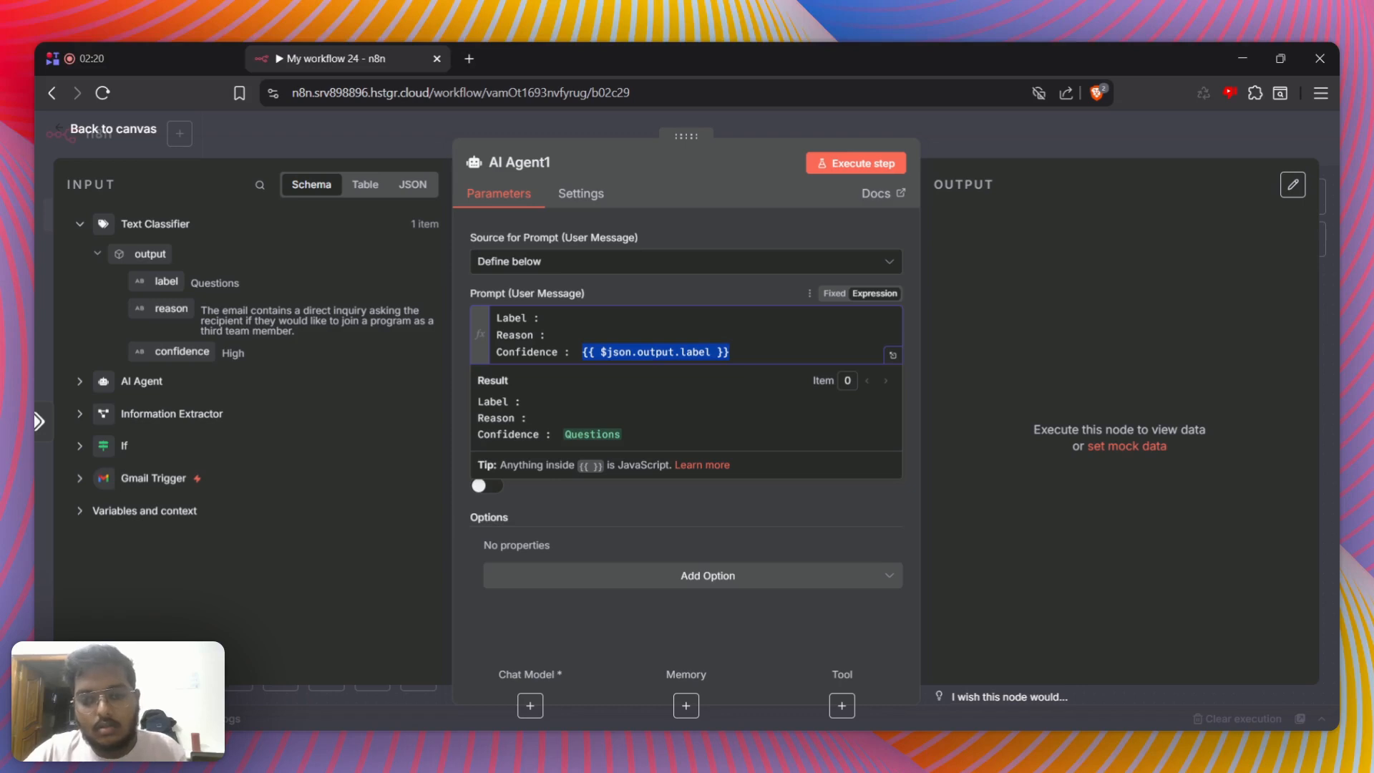
key("ctrl+x")
left_click(547, 318)
key("ctrl+v")
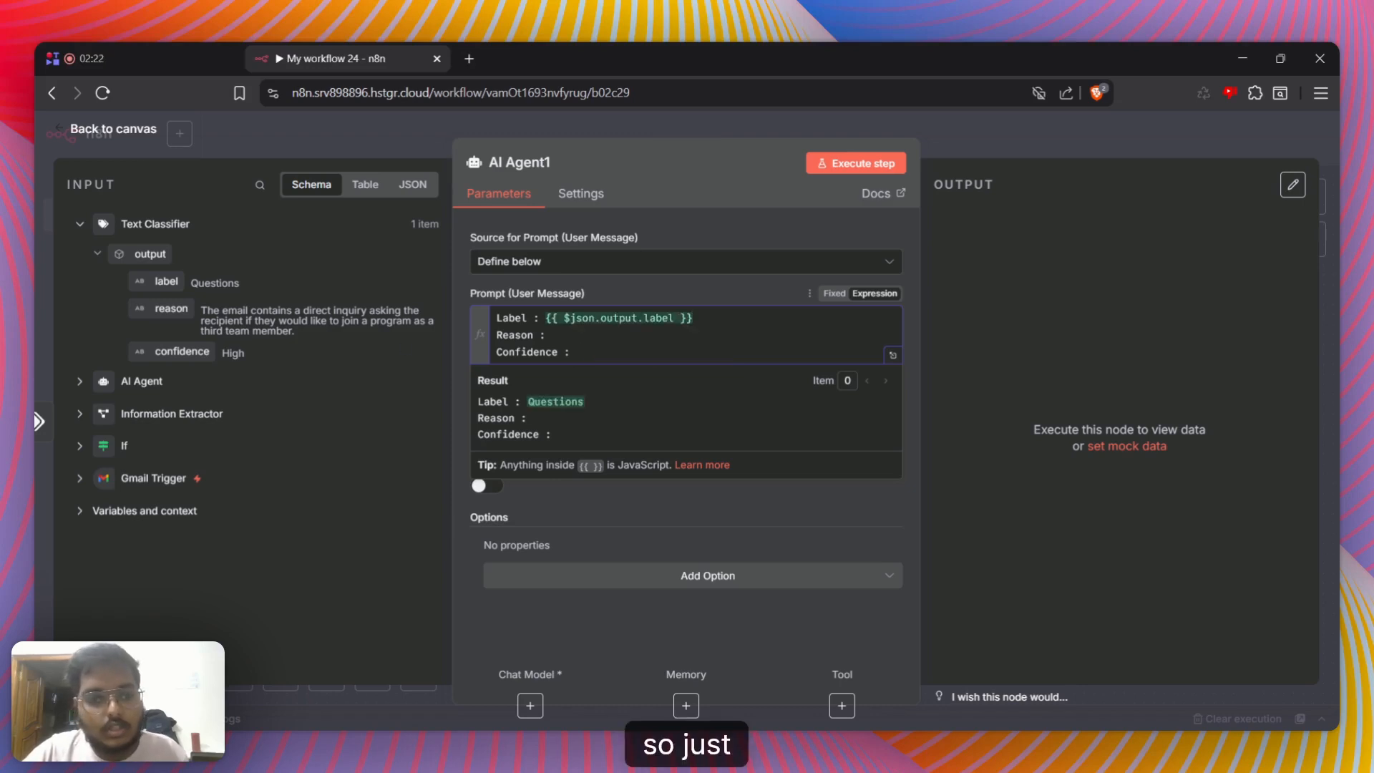
left_click_drag(169, 309, 553, 335)
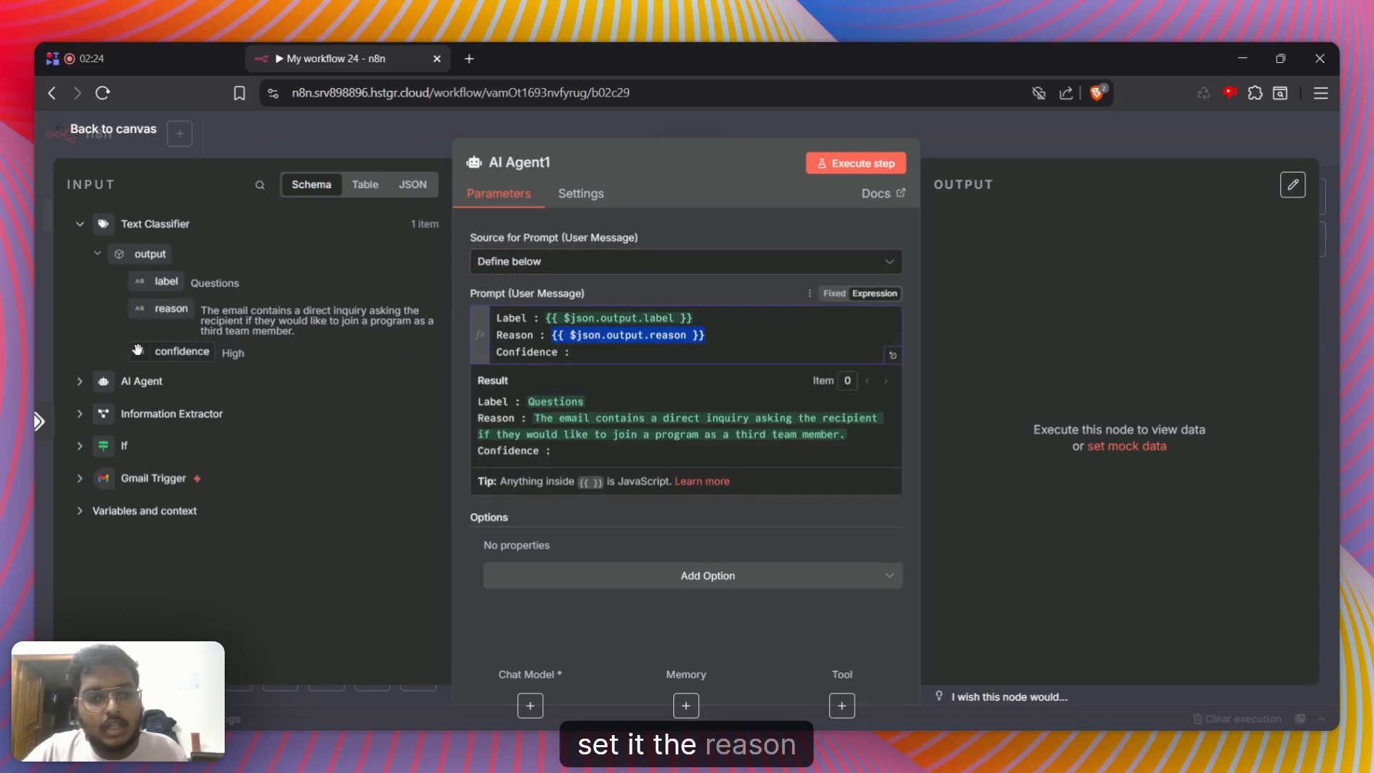
left_click_drag(183, 351, 588, 354)
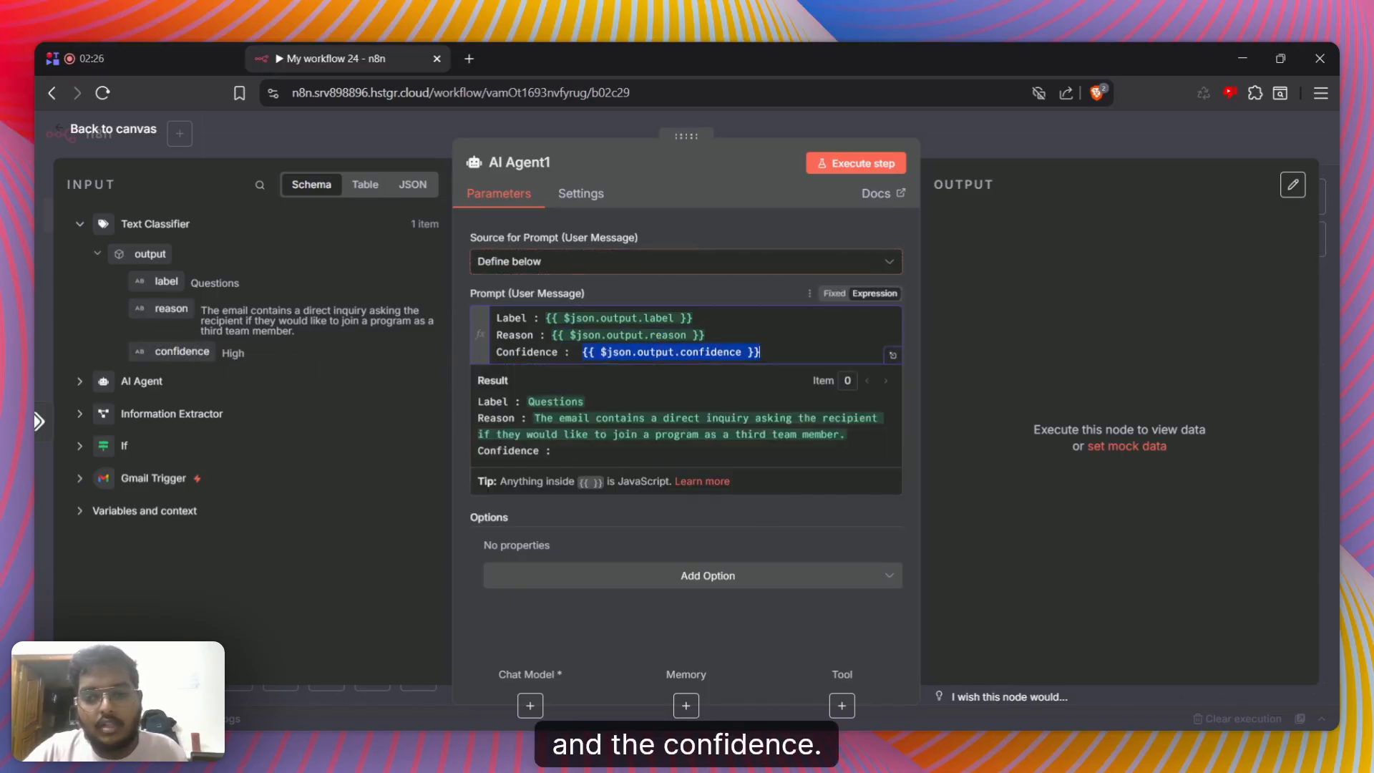
Add the heading "The matter of the mail:" below the confidence line in the prompt, separated by a blank line
key("Return")
key("Return")
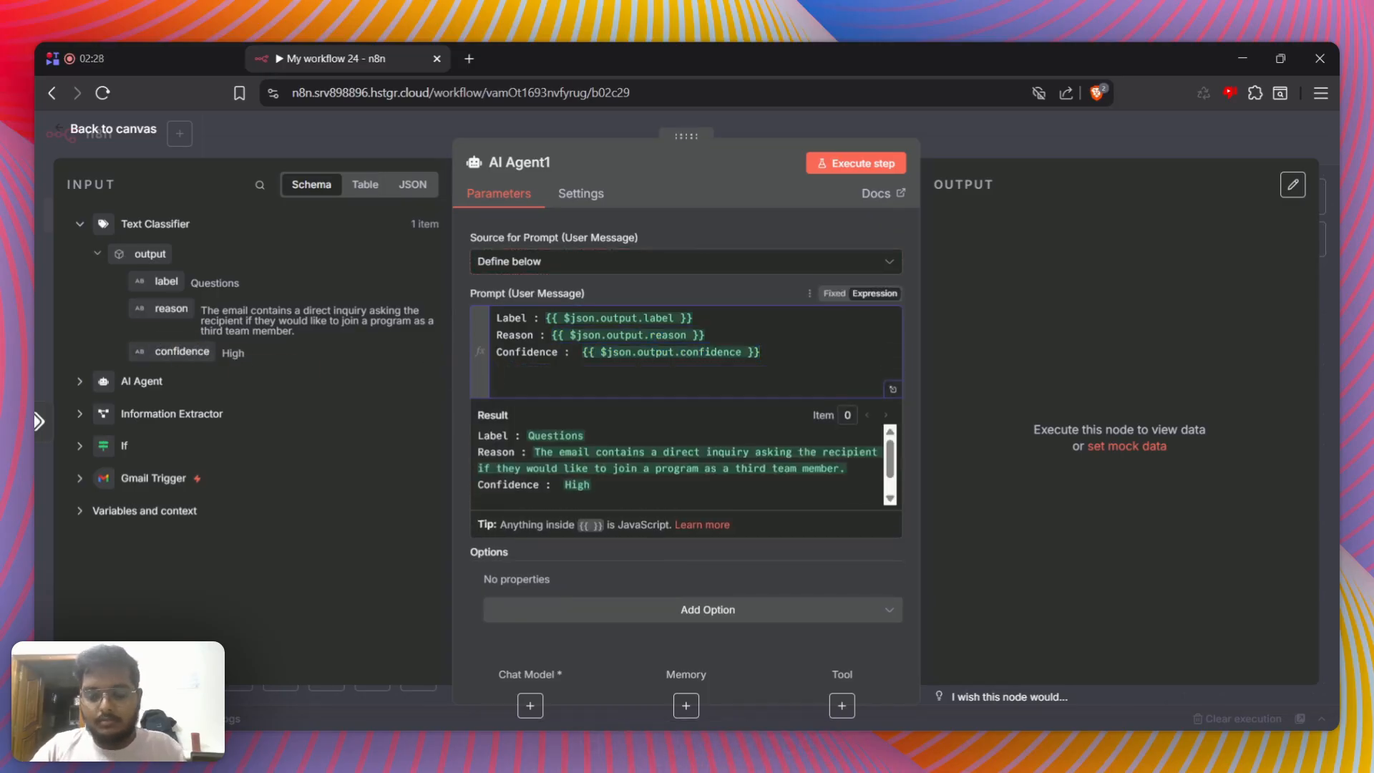
type("The matter of ")
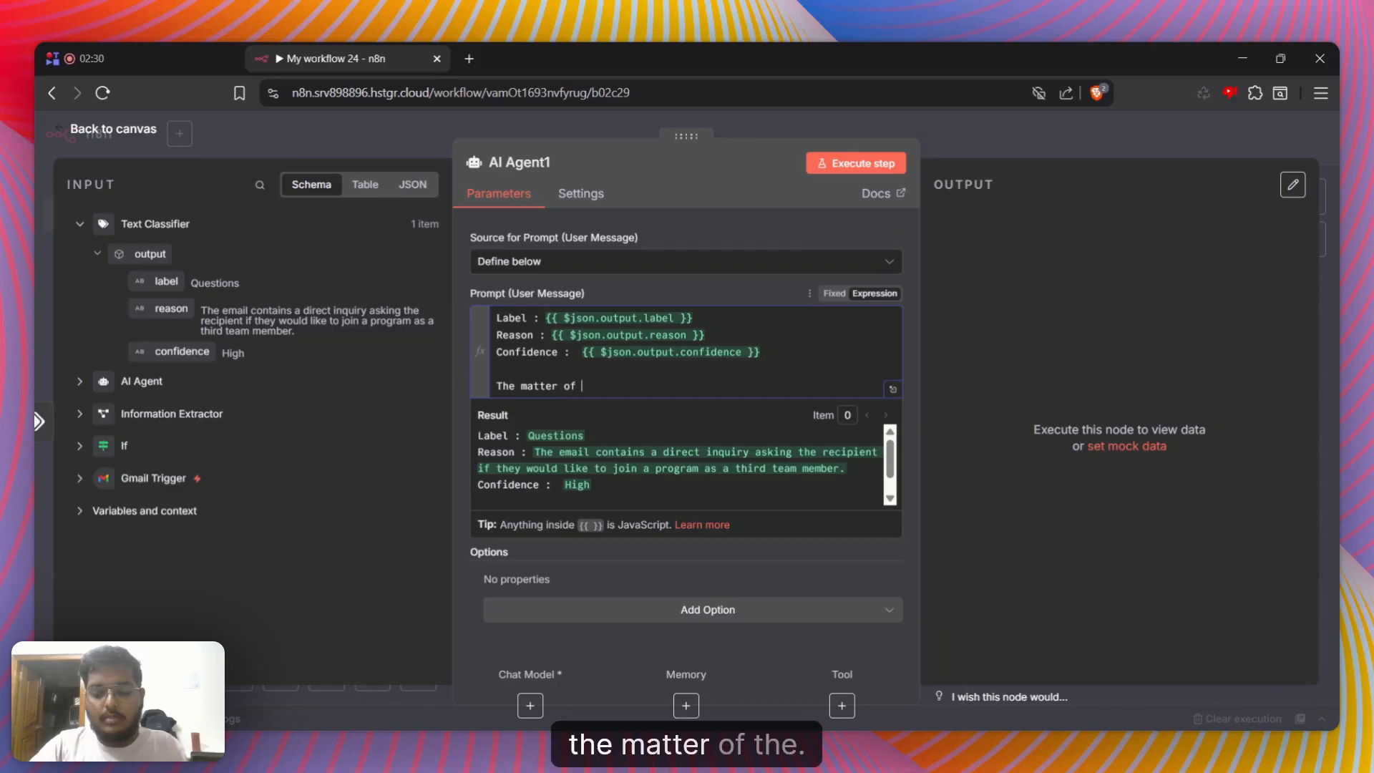
type("the mail")
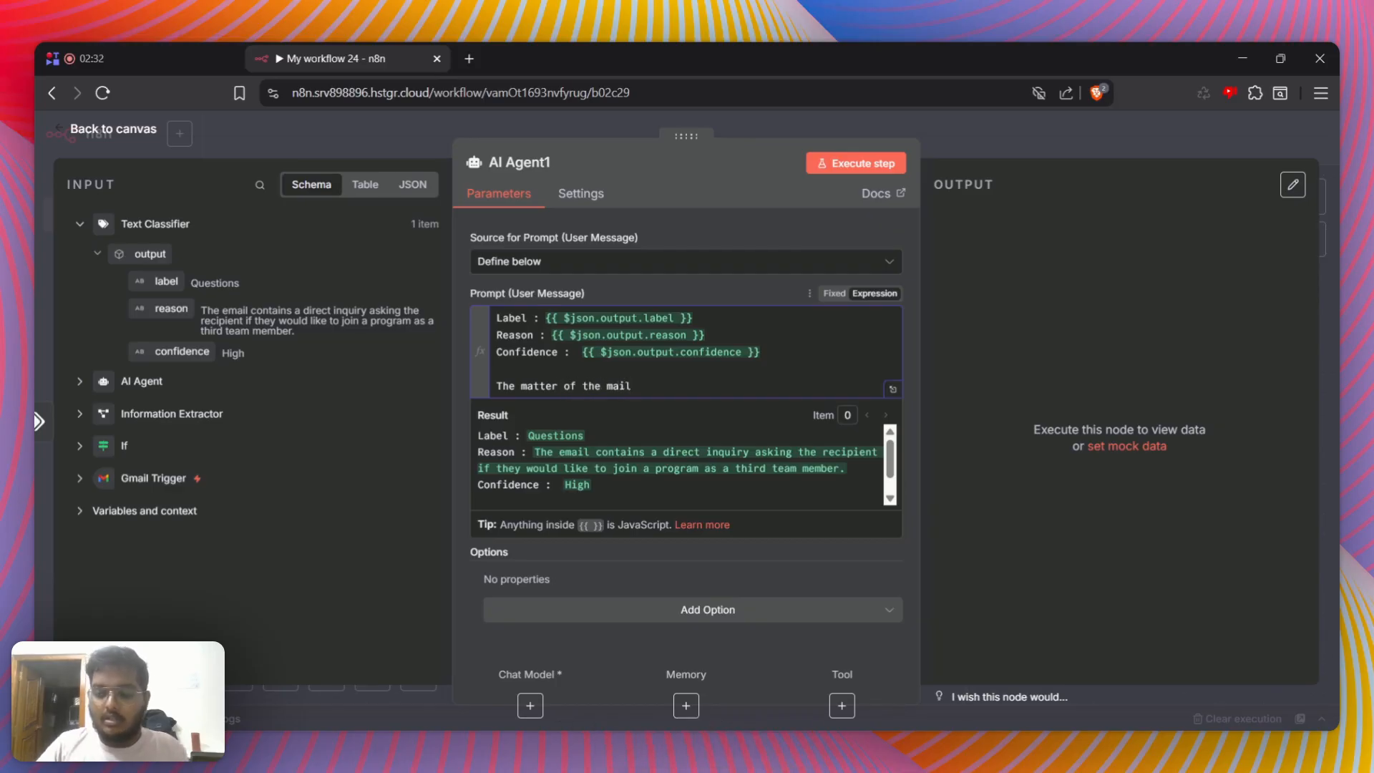
type(":")
key("Return")
key("Return")
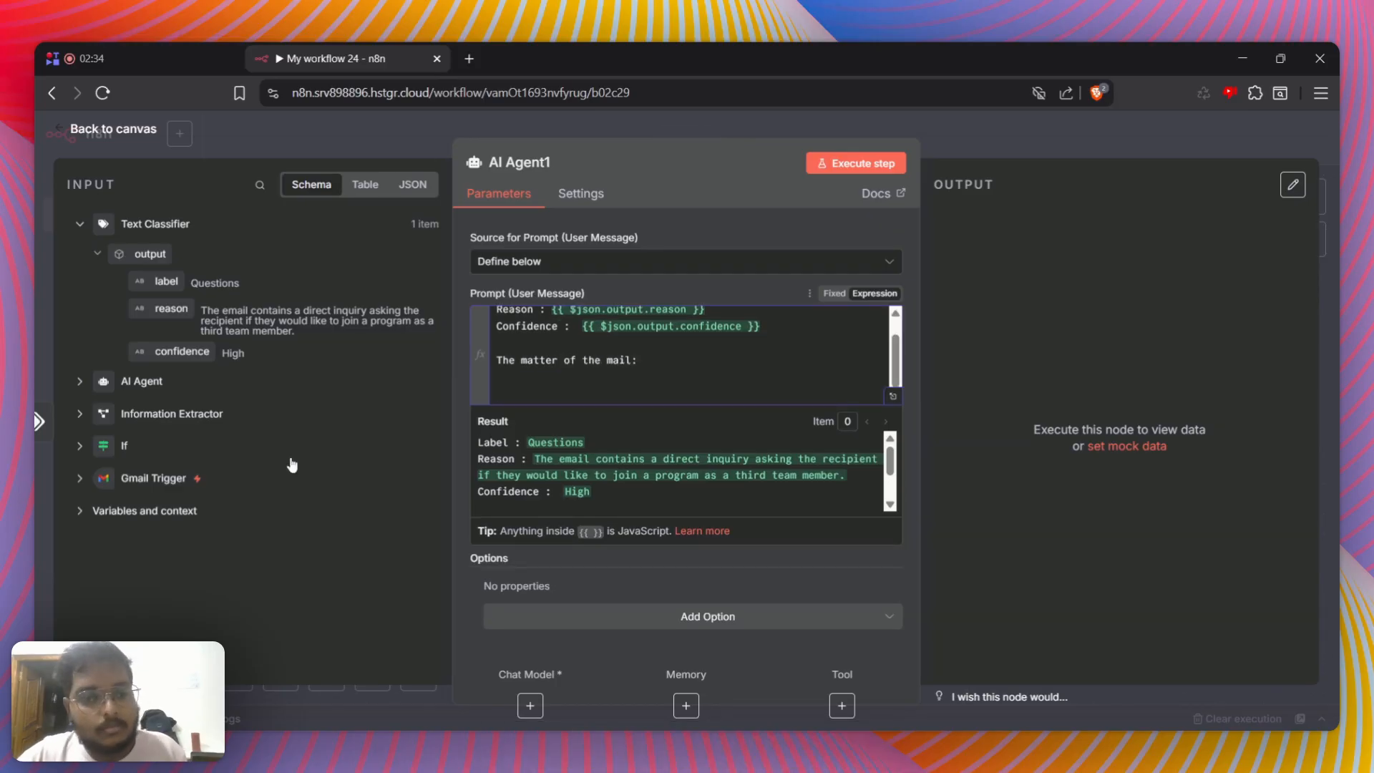
Check the Gmail Trigger, If and AI Agent input data for the mail's content, then review the nodes on the canvas
left_click(80, 478)
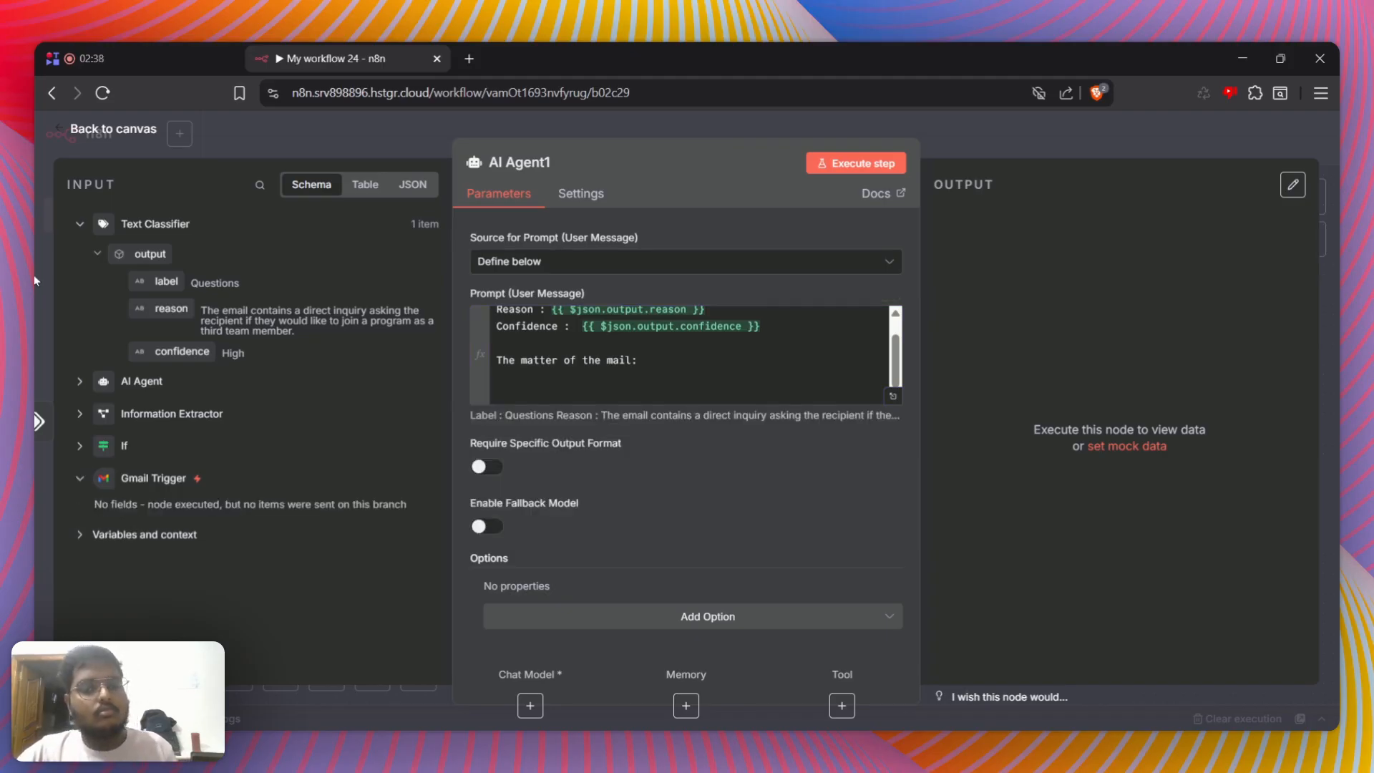
left_click(81, 446)
left_click(81, 446)
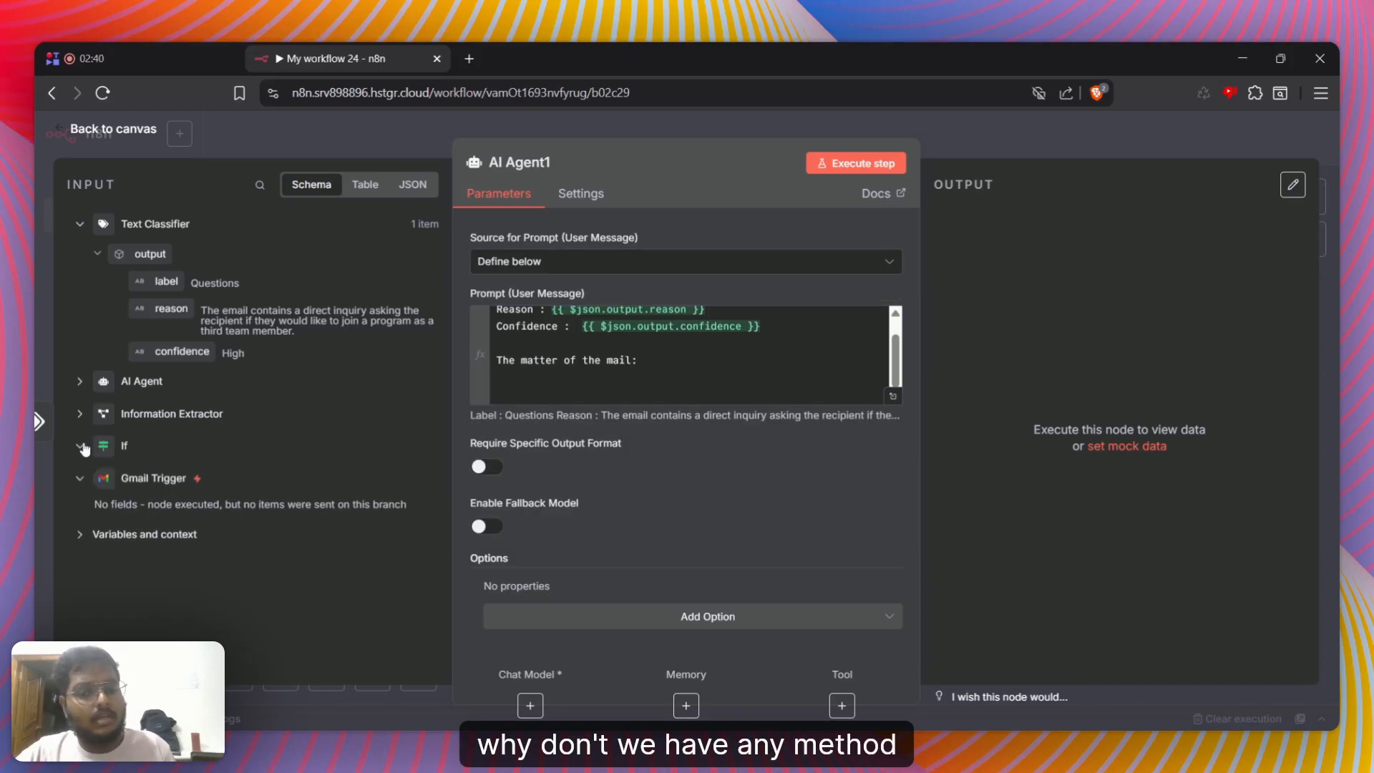
left_click(81, 445)
left_click(81, 446)
left_click(80, 381)
left_click(79, 381)
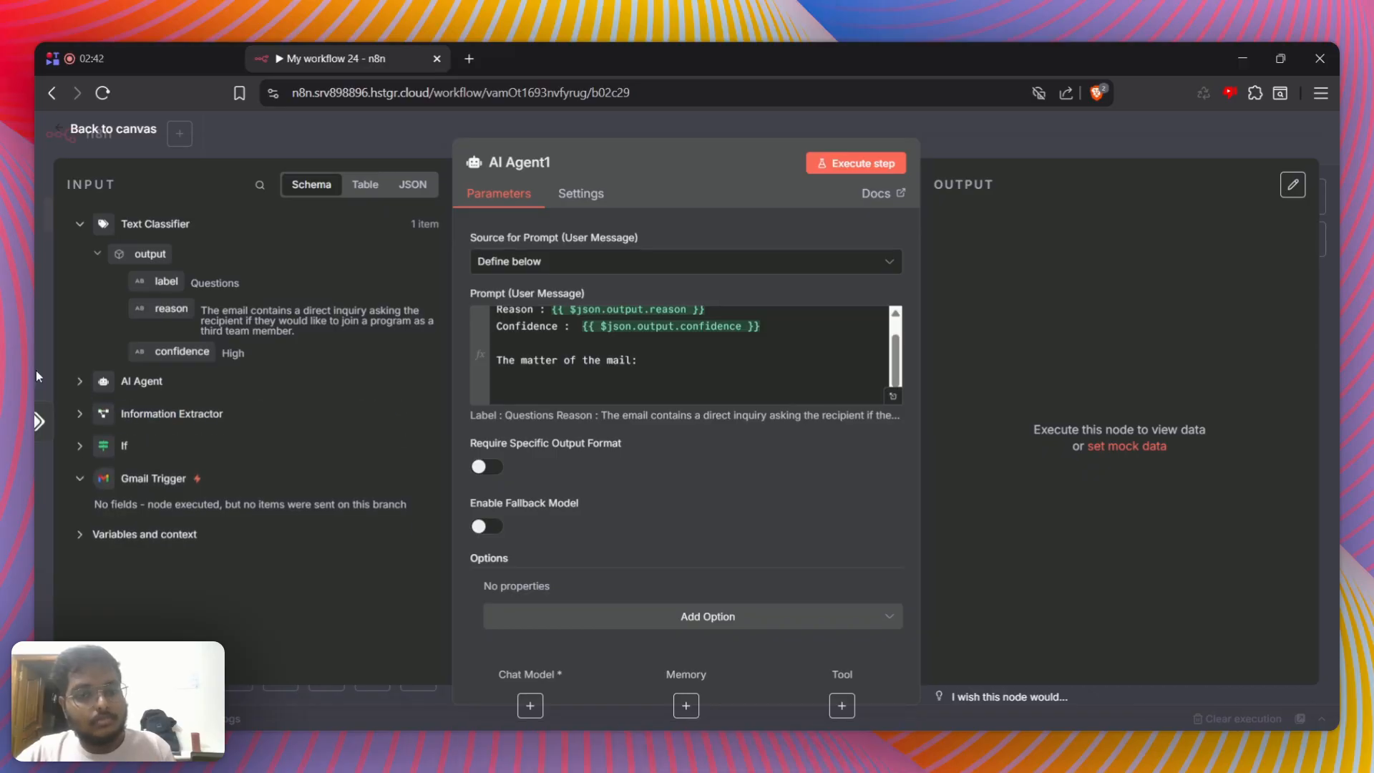
left_click(37, 376)
scroll(617, 519, "left", 6)
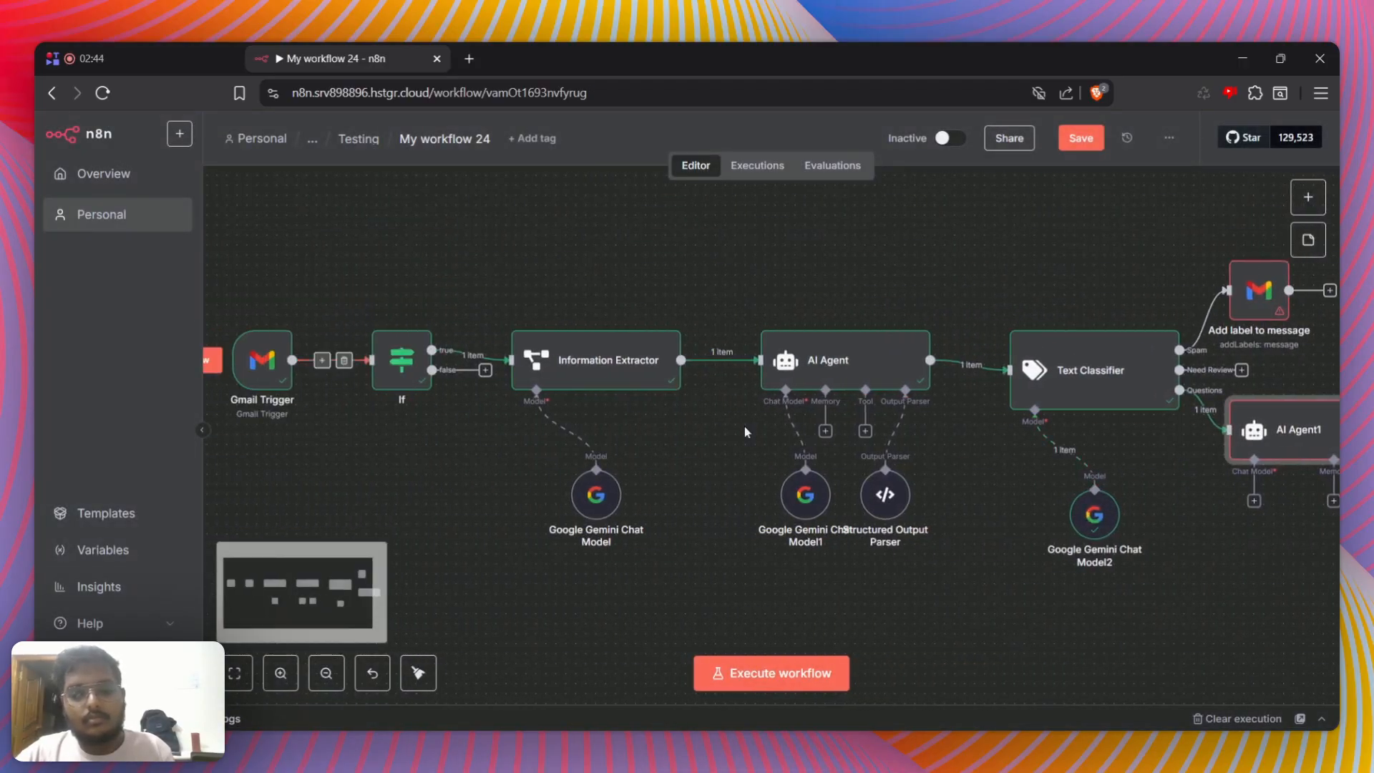
scroll(1110, 551, "right", 3)
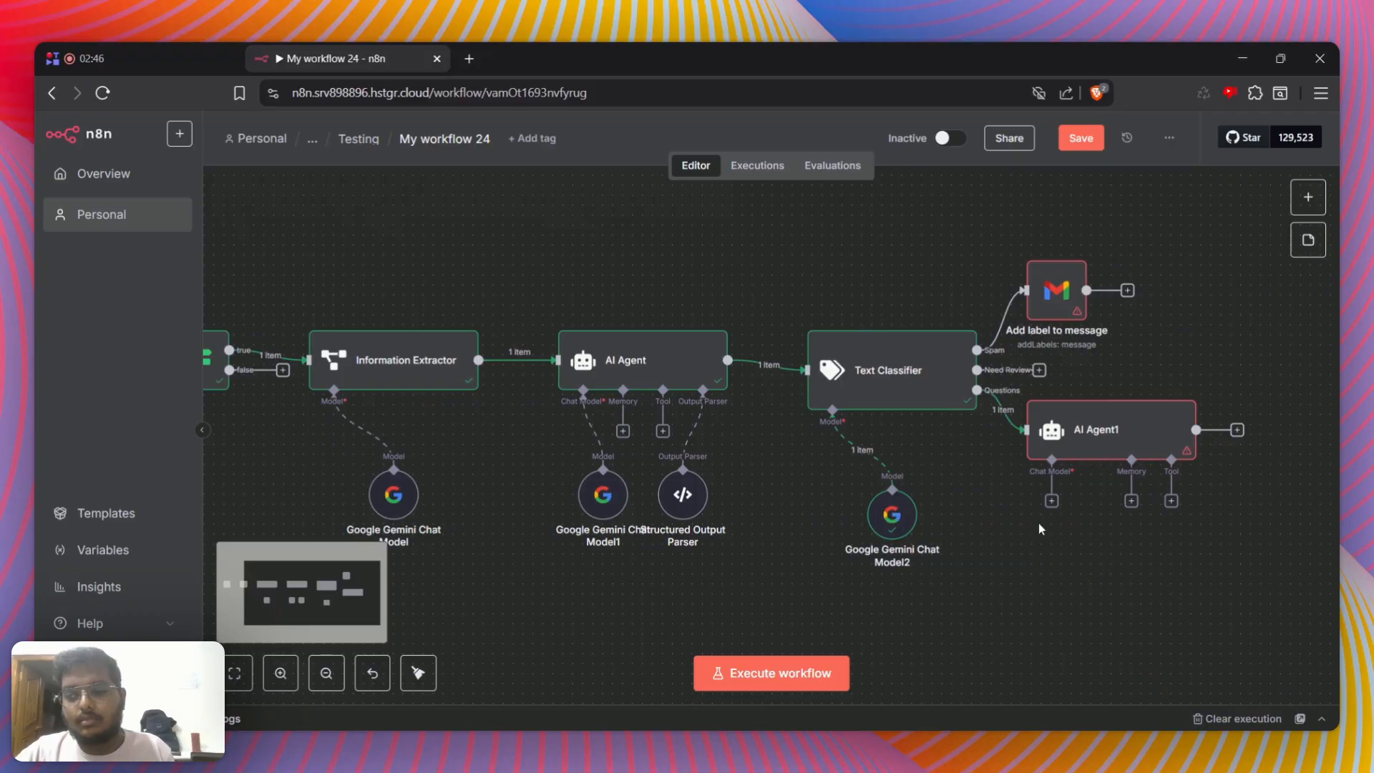
Attach a Google Gemini Chat Model to AI Agent1 as its chat model and return to the canvas
left_click(1051, 501)
left_click(1017, 698)
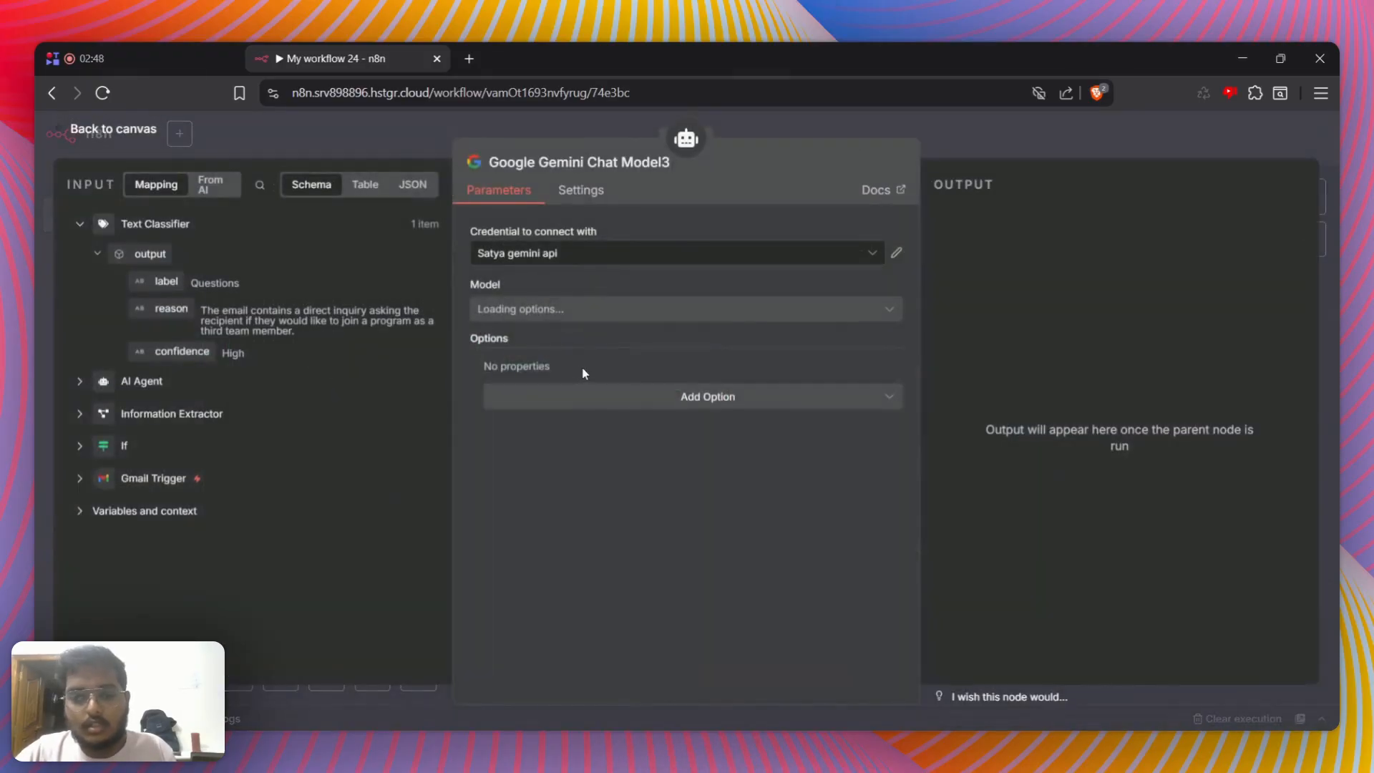
left_click(1088, 136)
Reopen AI Agent1, display the Gmail Trigger's input data as a table and locate its text column
double_click(1111, 430)
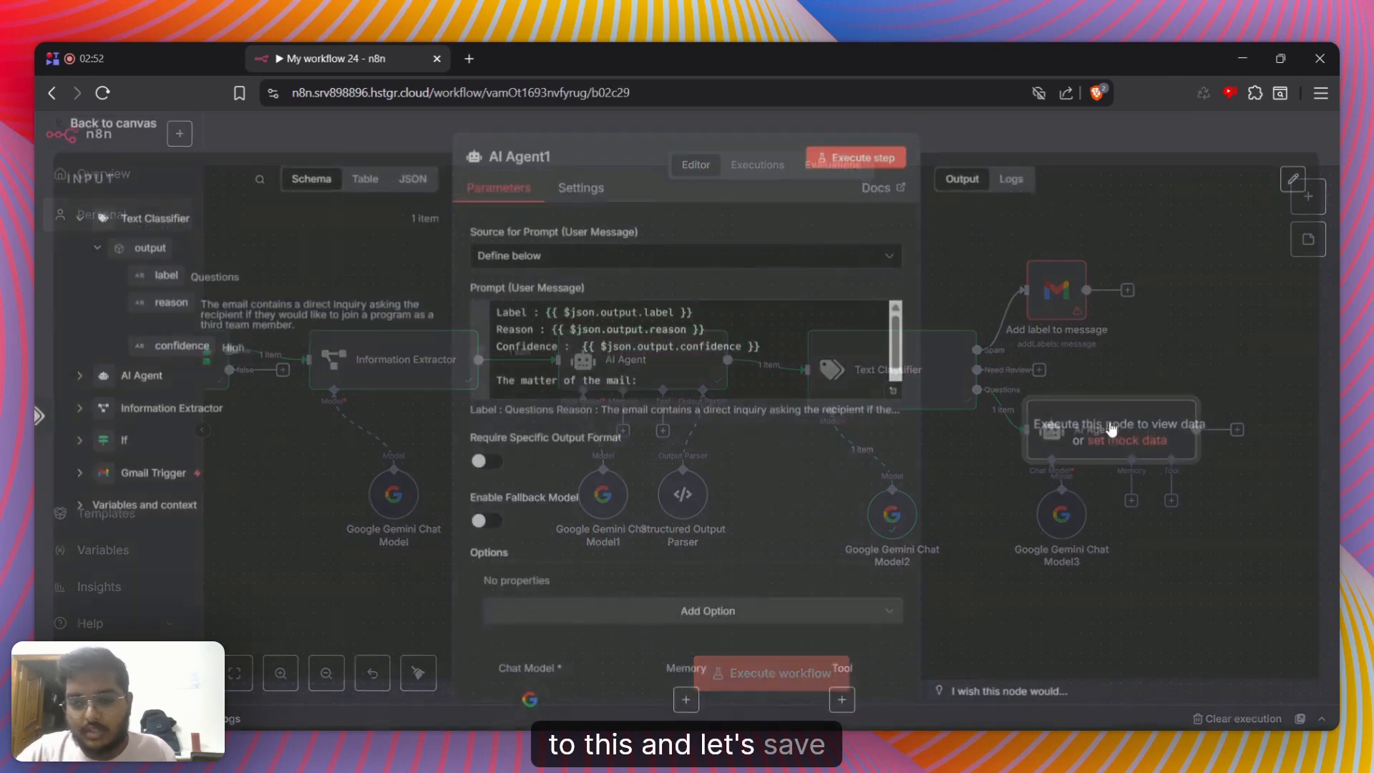
left_click(75, 417)
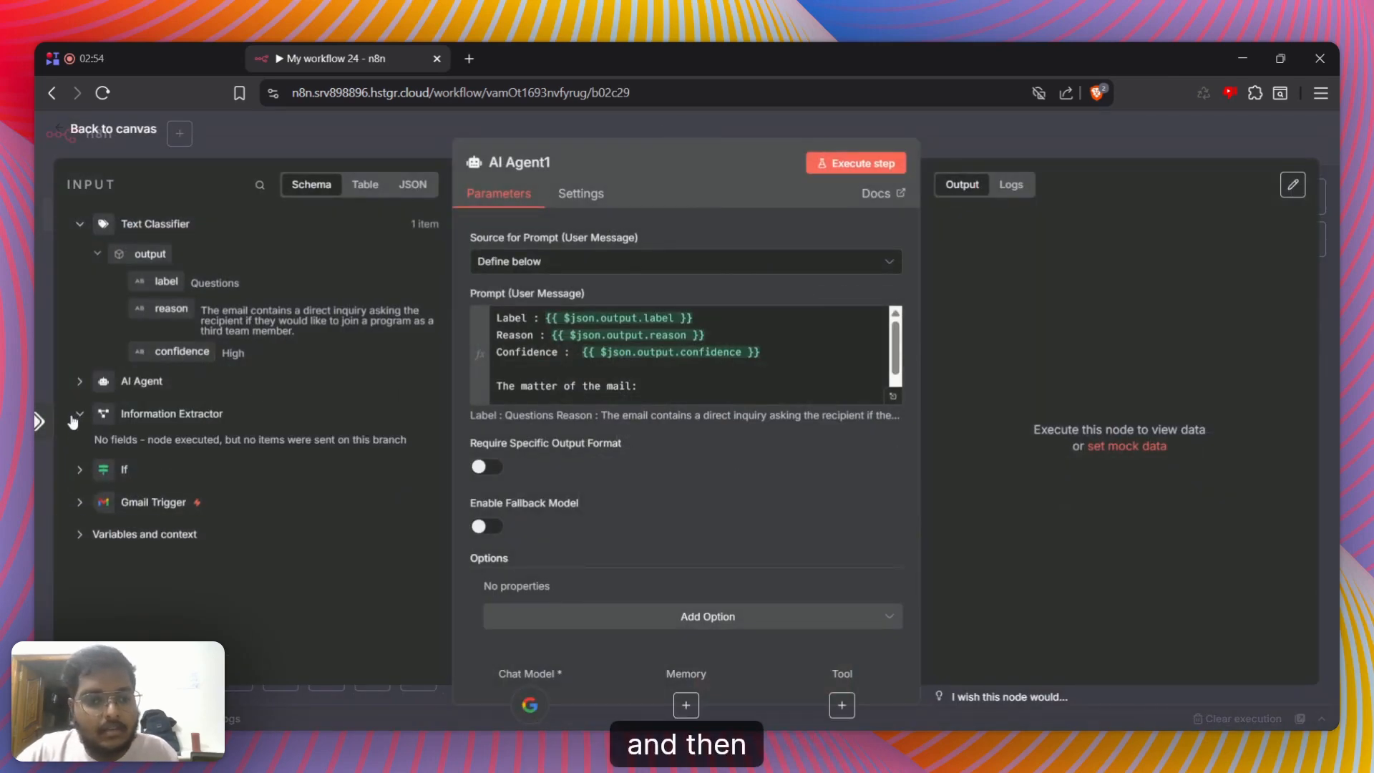
left_click(365, 184)
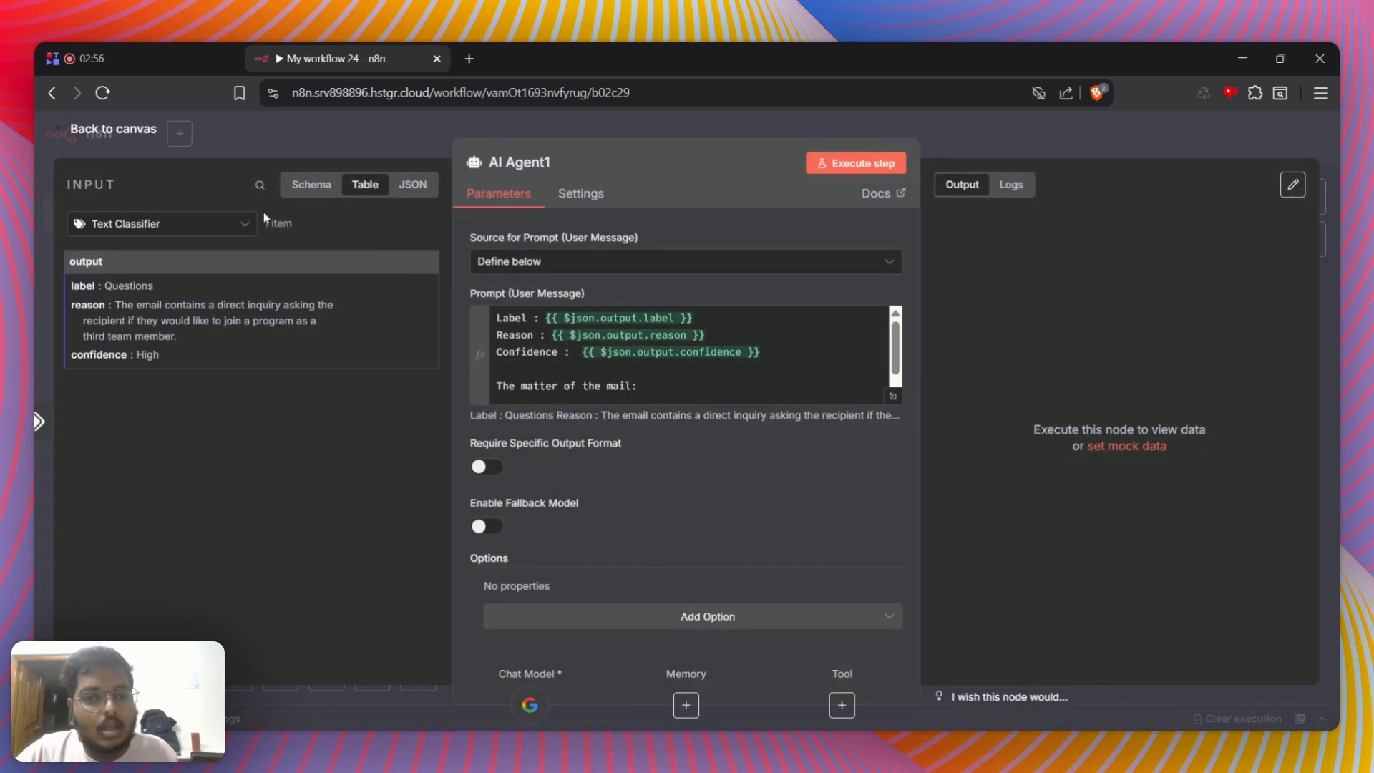
left_click(214, 224)
left_click(145, 382)
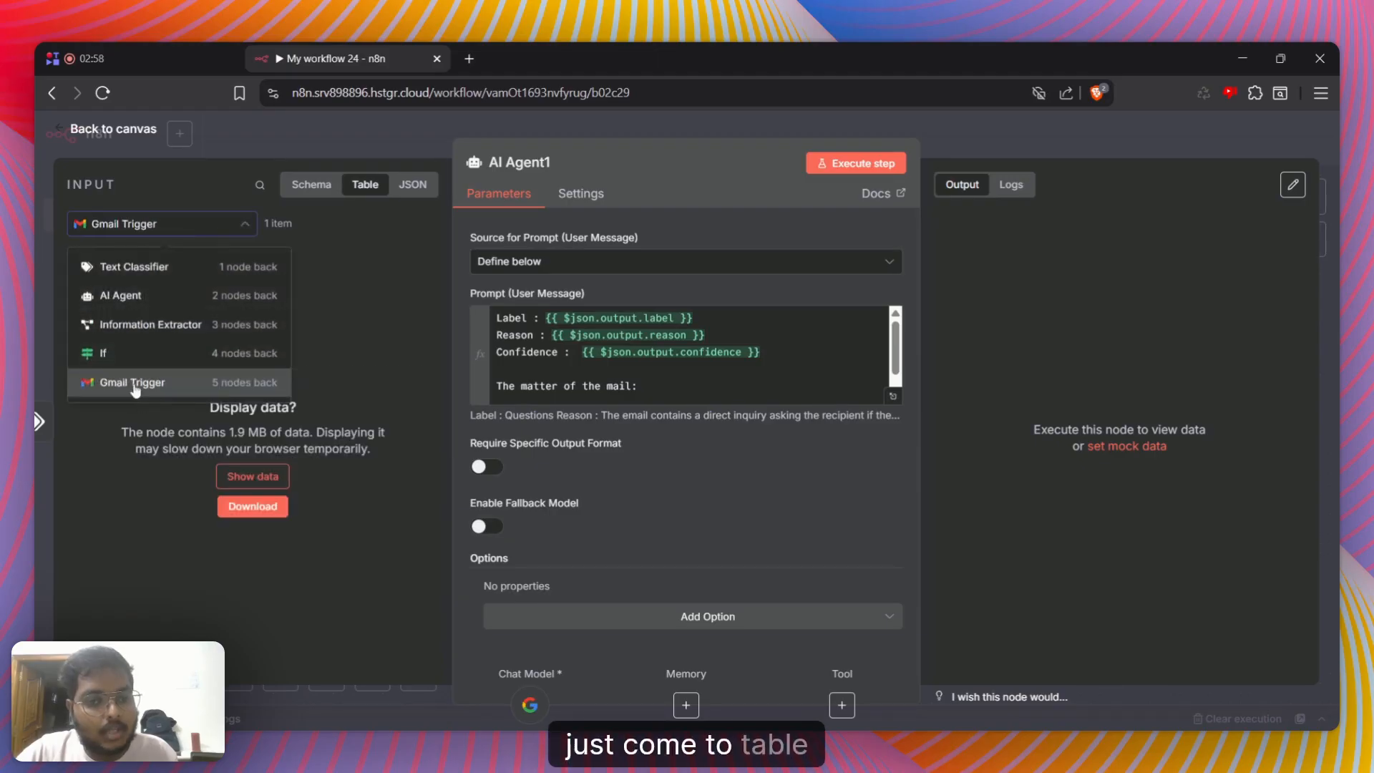
left_click(253, 478)
scroll(243, 312, "right", 10)
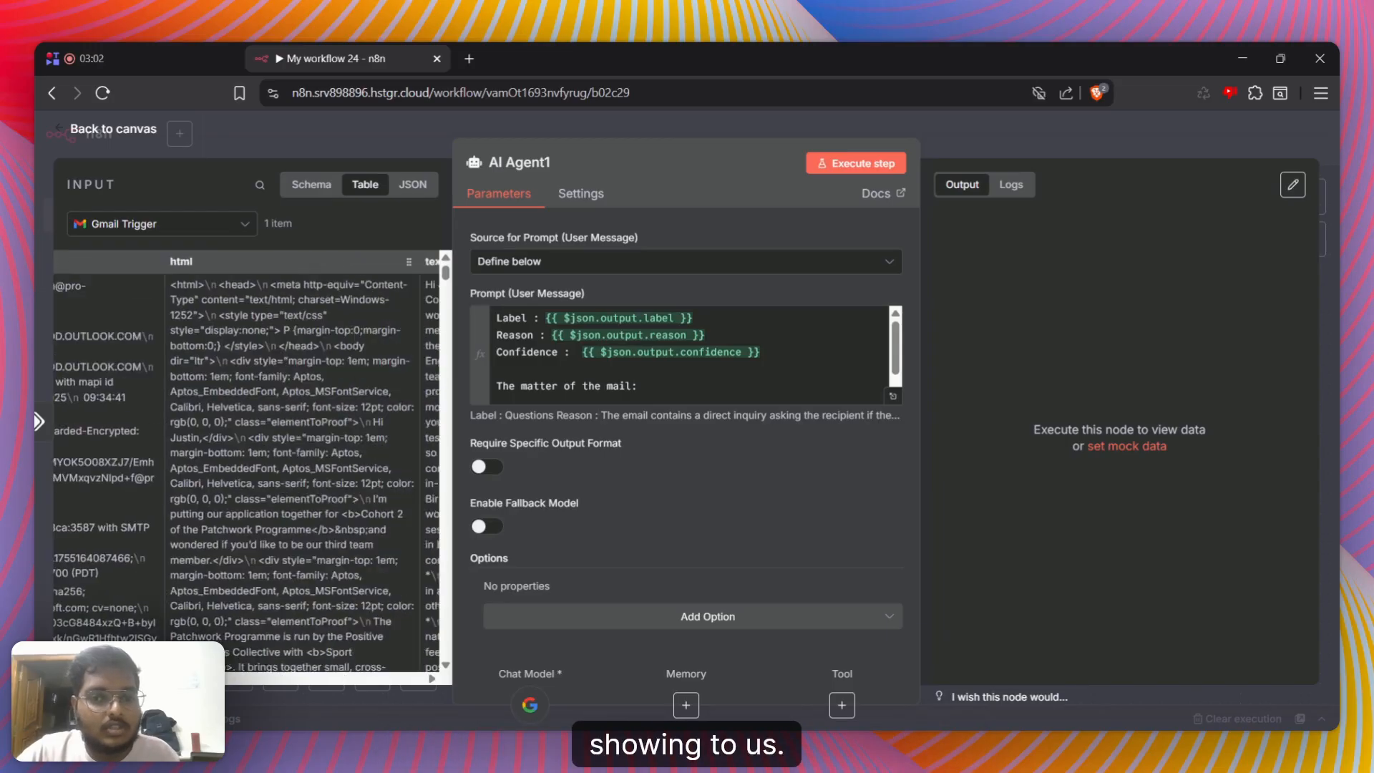
scroll(243, 312, "left", 4)
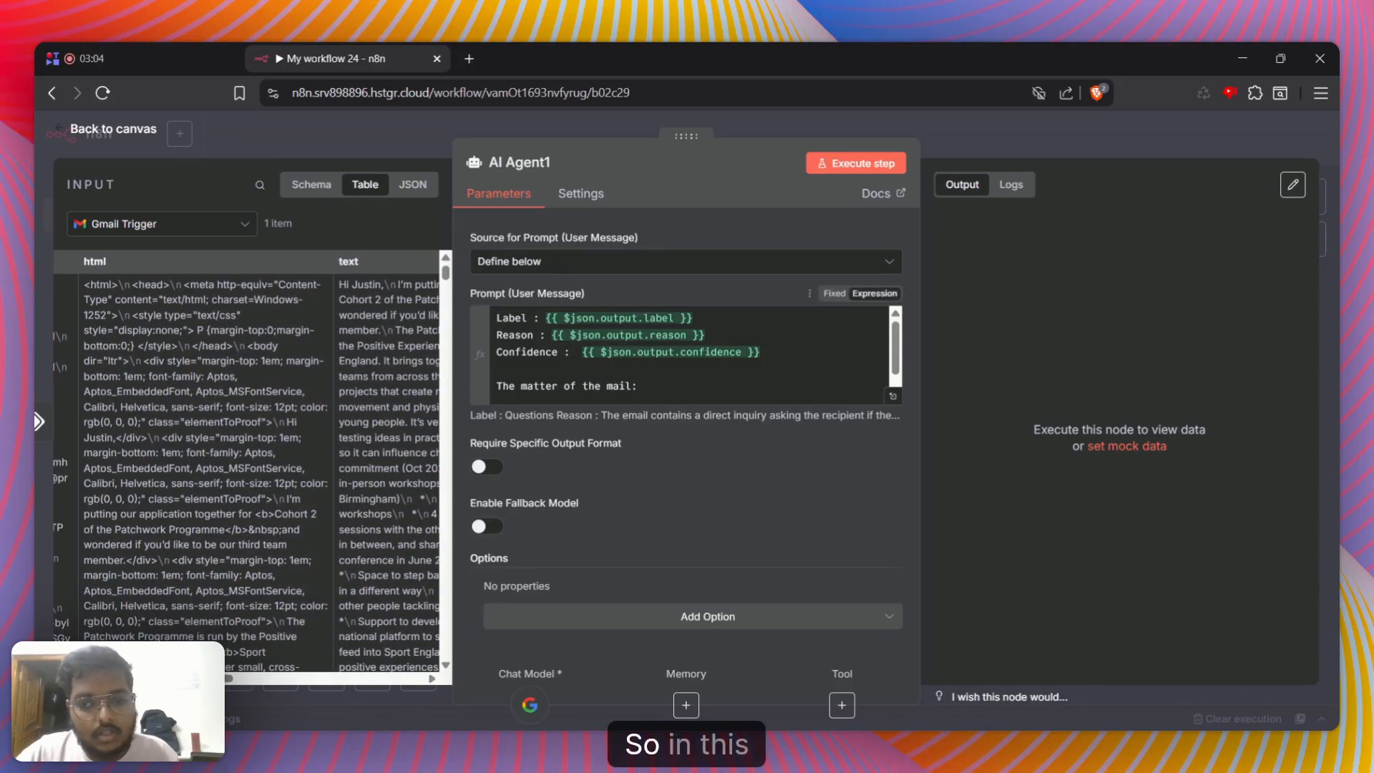
Add a "Text :" line under the mail heading in the prompt, followed by the Gmail Trigger's text field
left_click(543, 398)
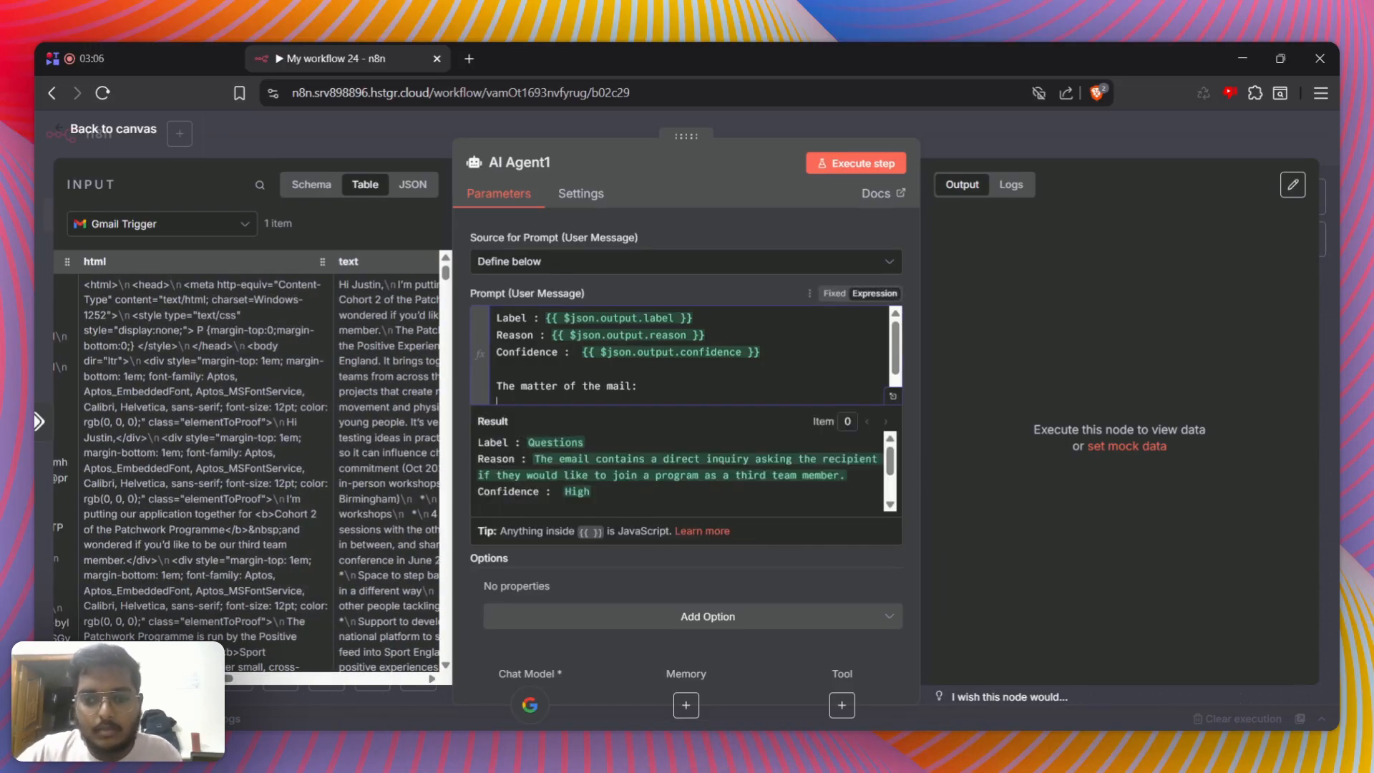
key("Return")
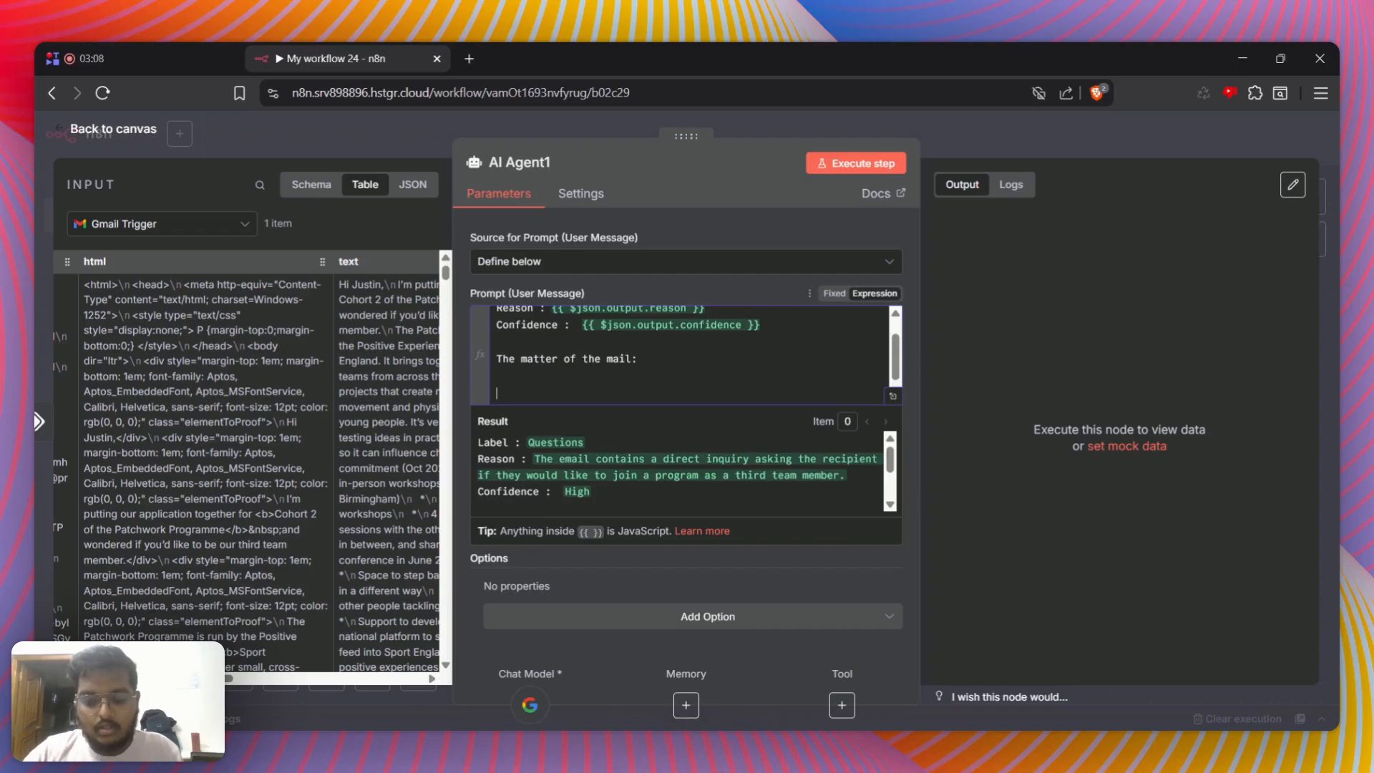
type("Text :")
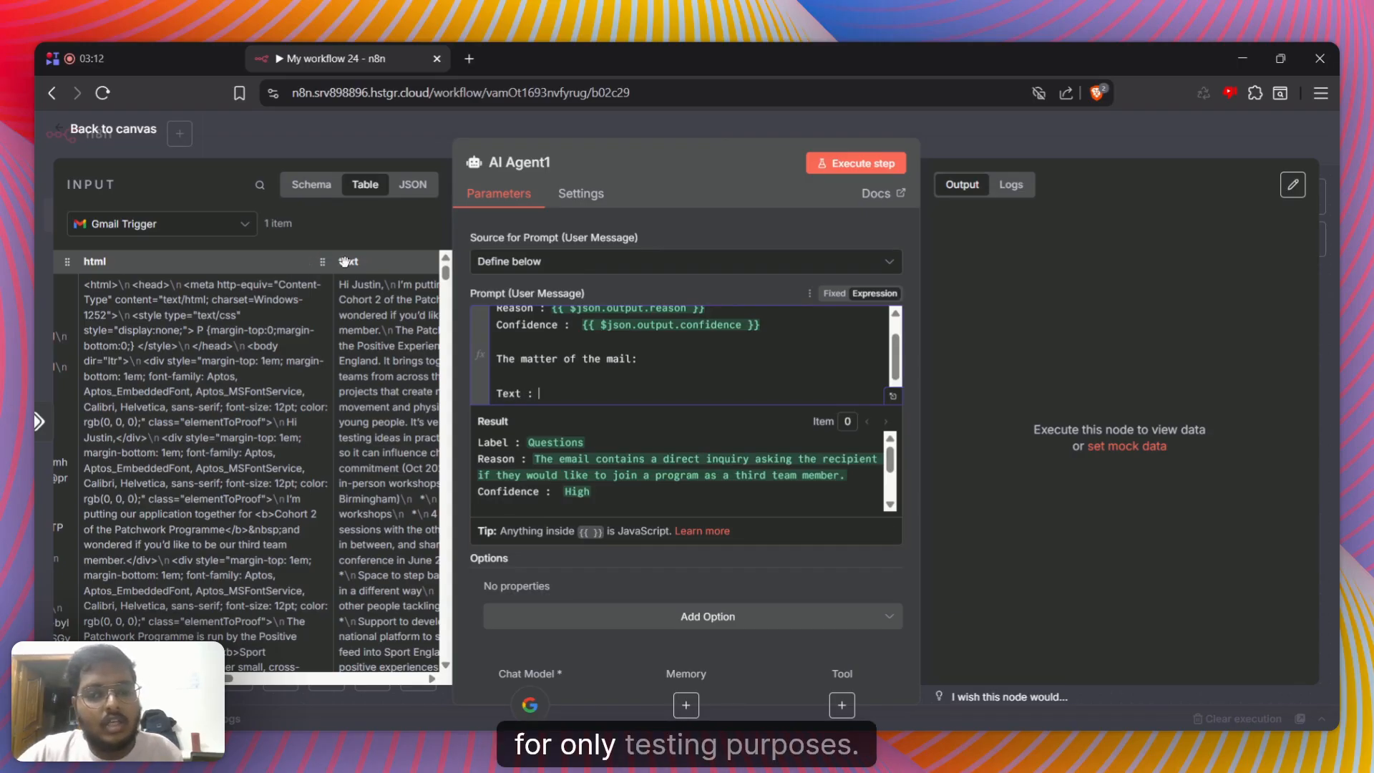
left_click_drag(346, 265, 629, 393)
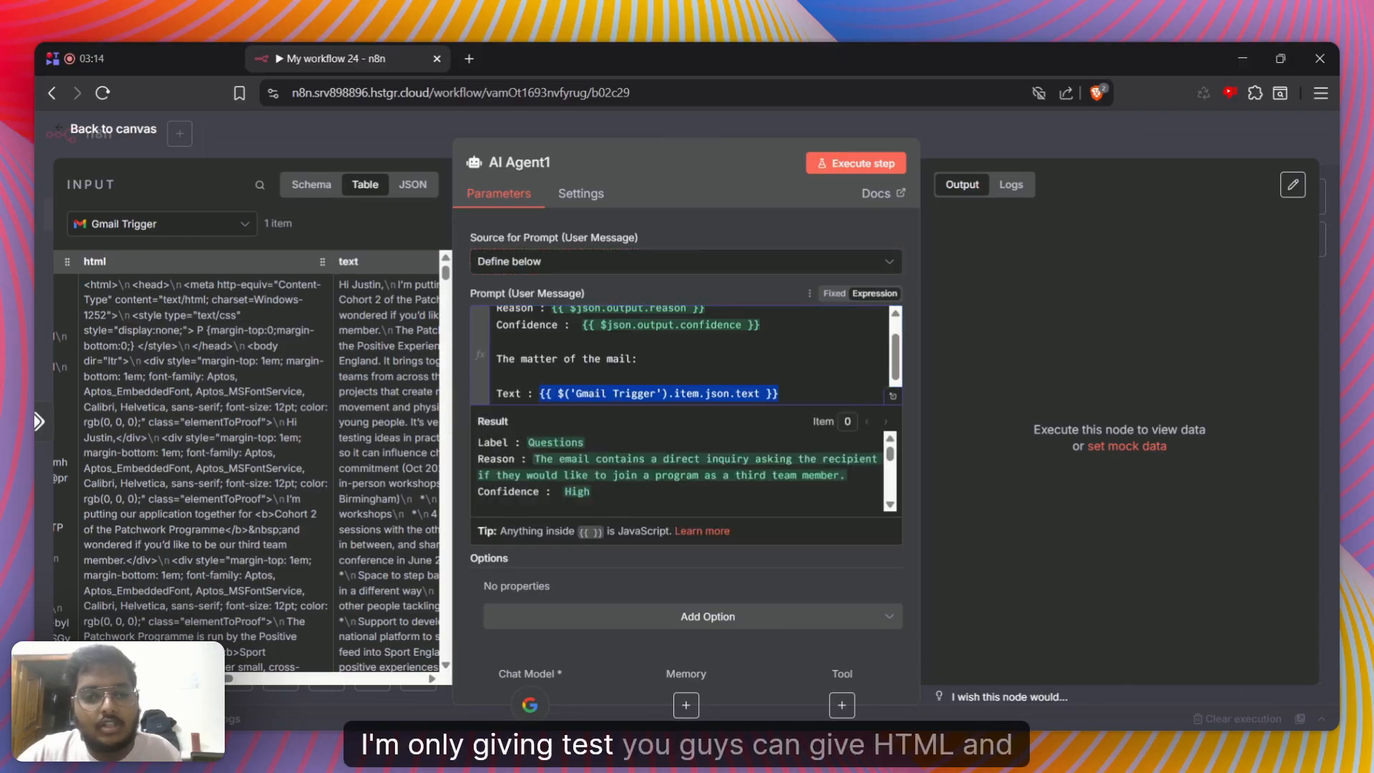
scroll(191, 293, "left", 5)
scroll(329, 273, "right", 10)
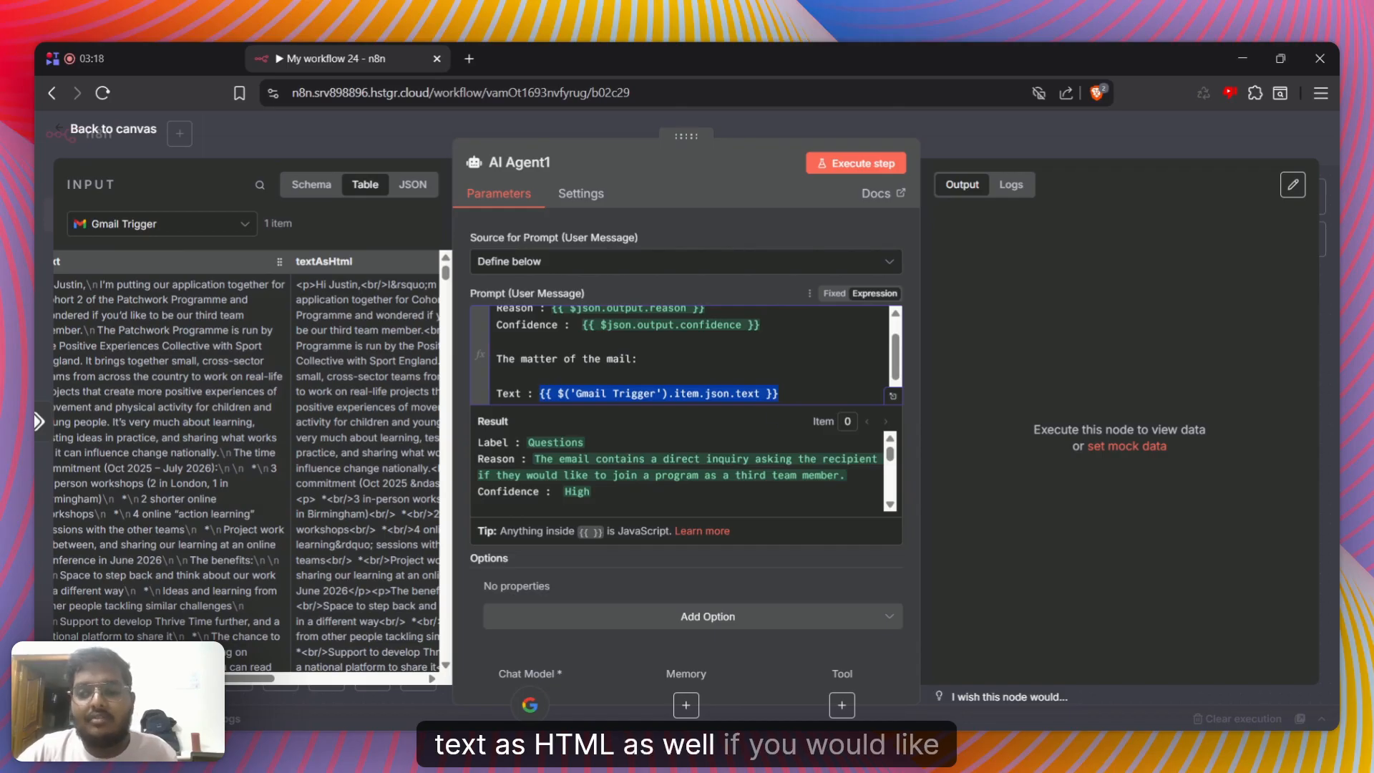
left_click(716, 587)
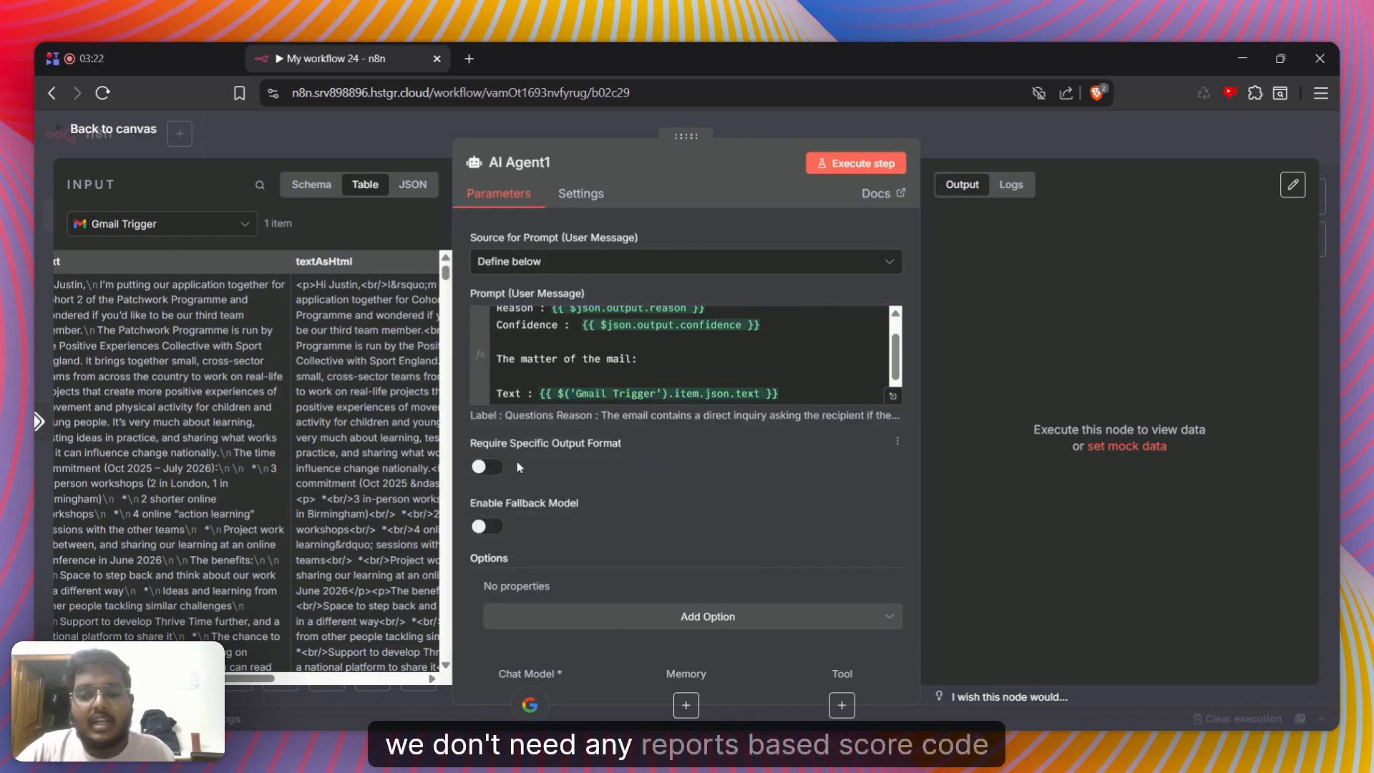
Add the System Message option to AI Agent1 and clear its default text
left_click(688, 618)
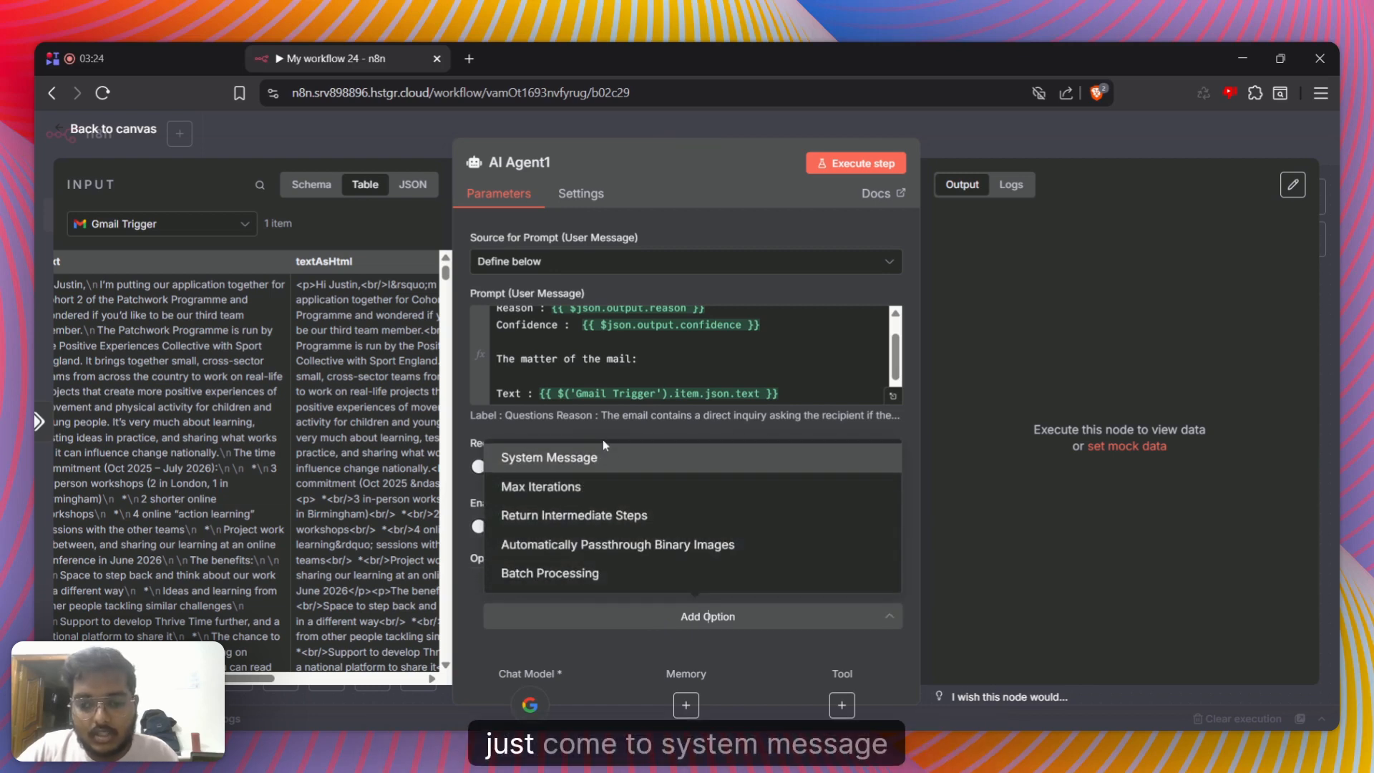
left_click(602, 458)
left_click_drag(673, 615, 422, 617)
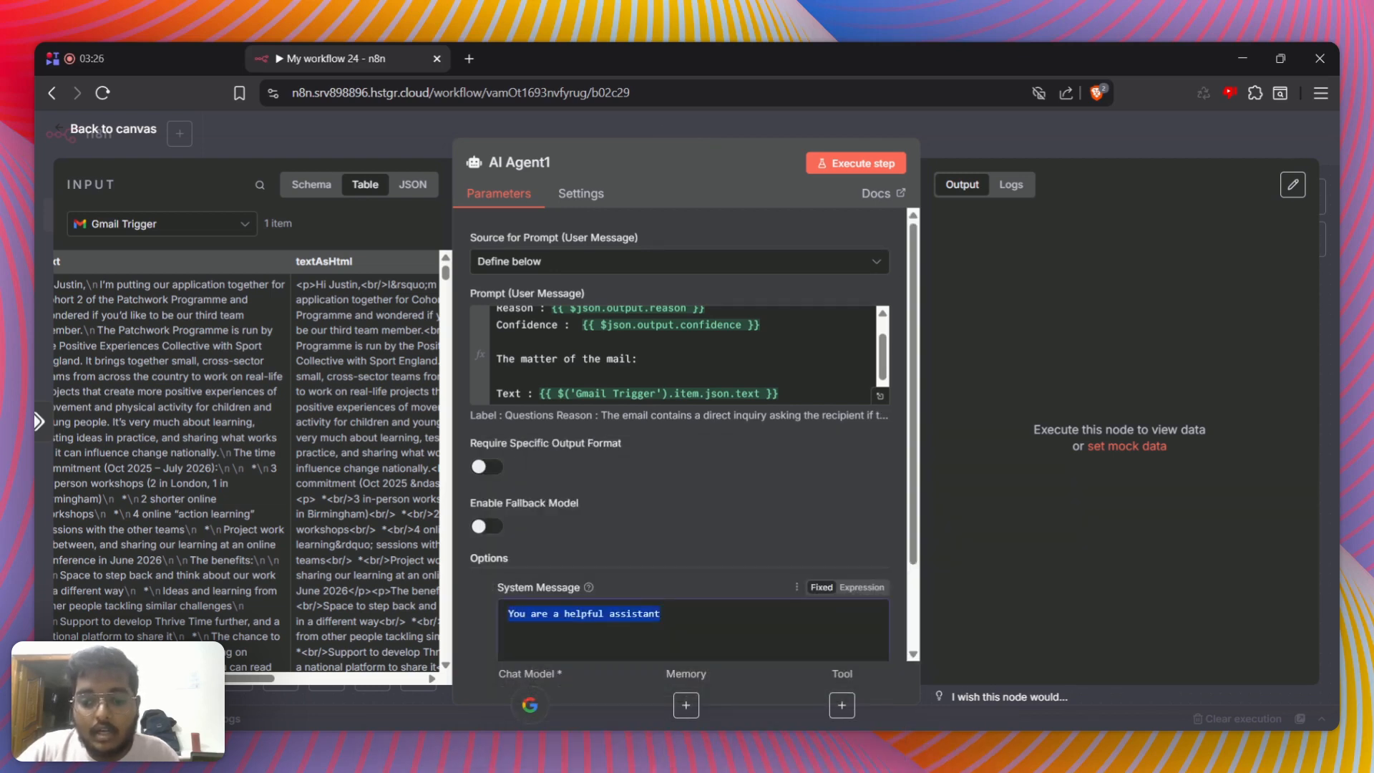
key("BackSpace")
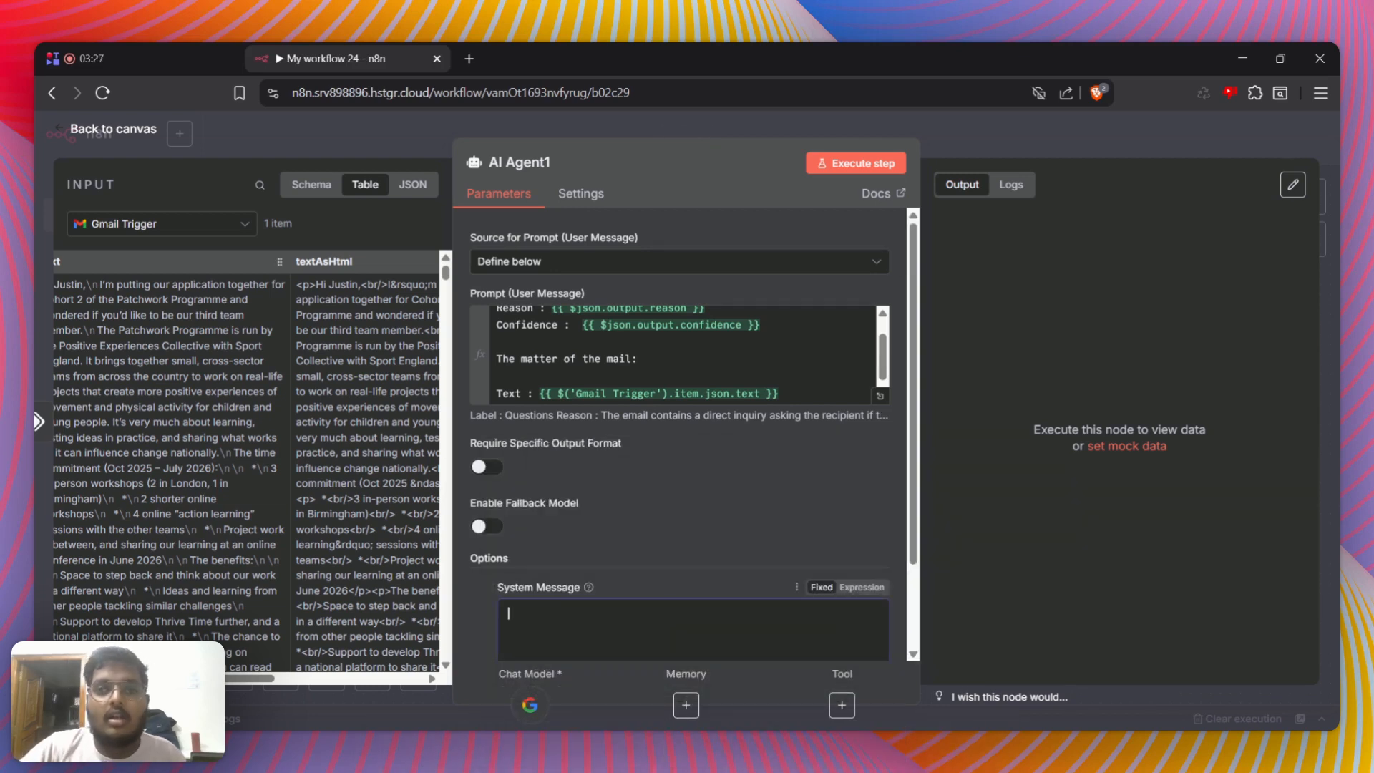
Open ChatGPT in a new browser tab and choose to stay logged out
left_click(468, 58)
left_click(155, 314)
left_click(300, 58)
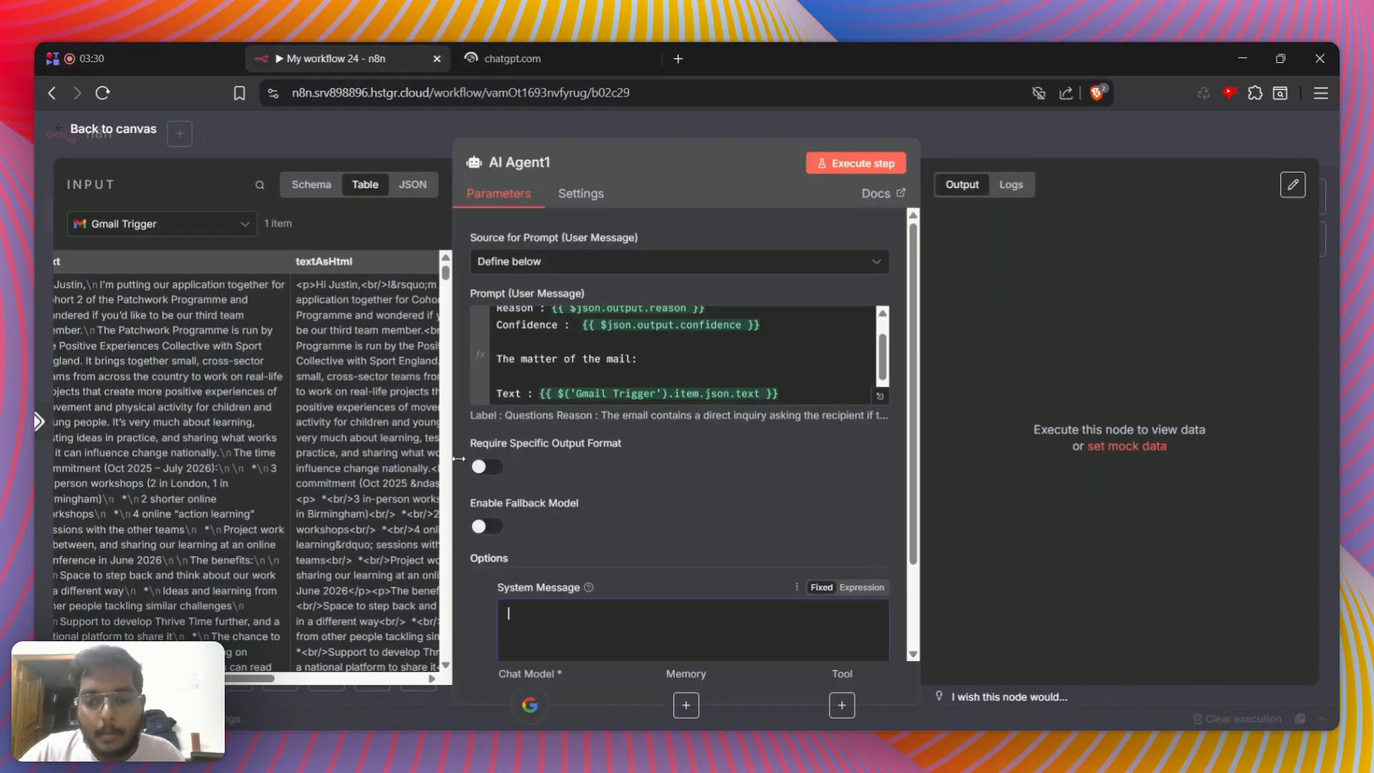
left_click(527, 45)
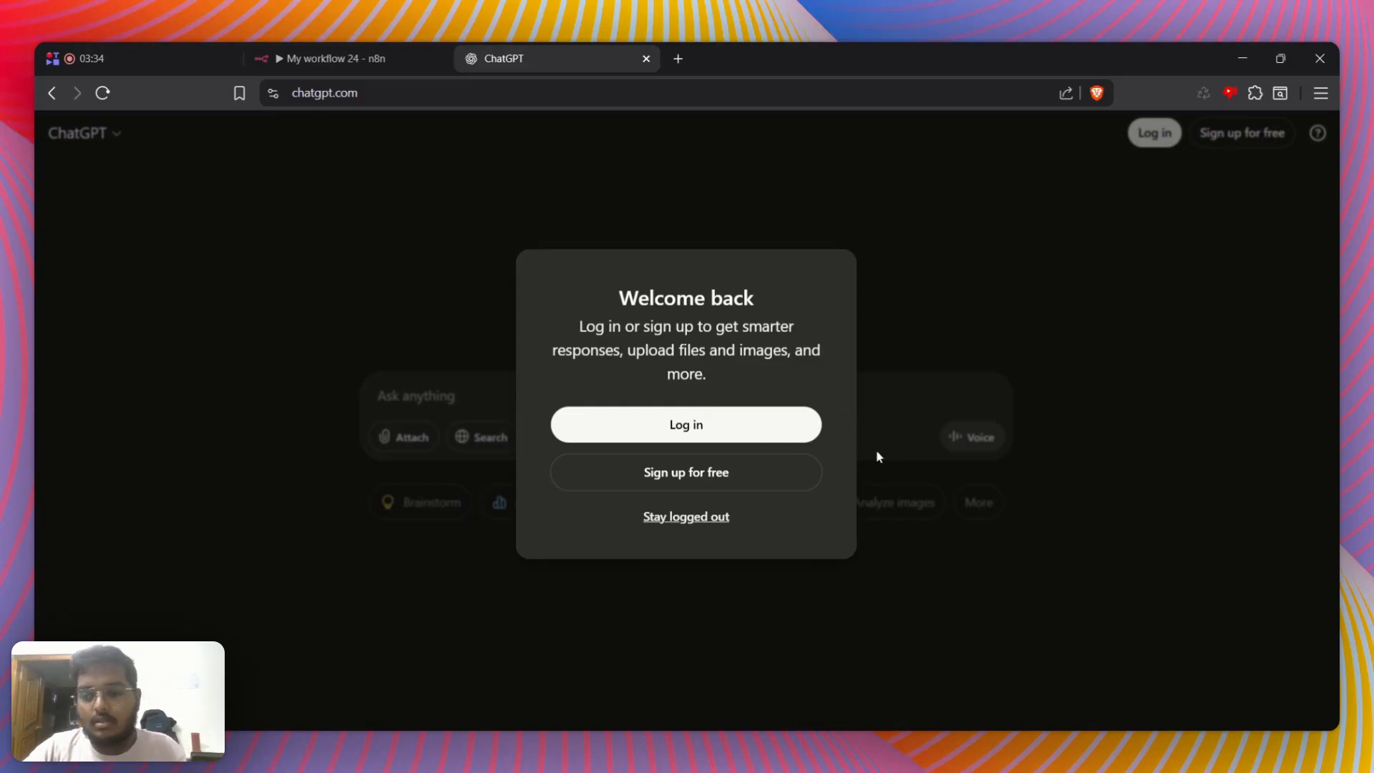
left_click(709, 523)
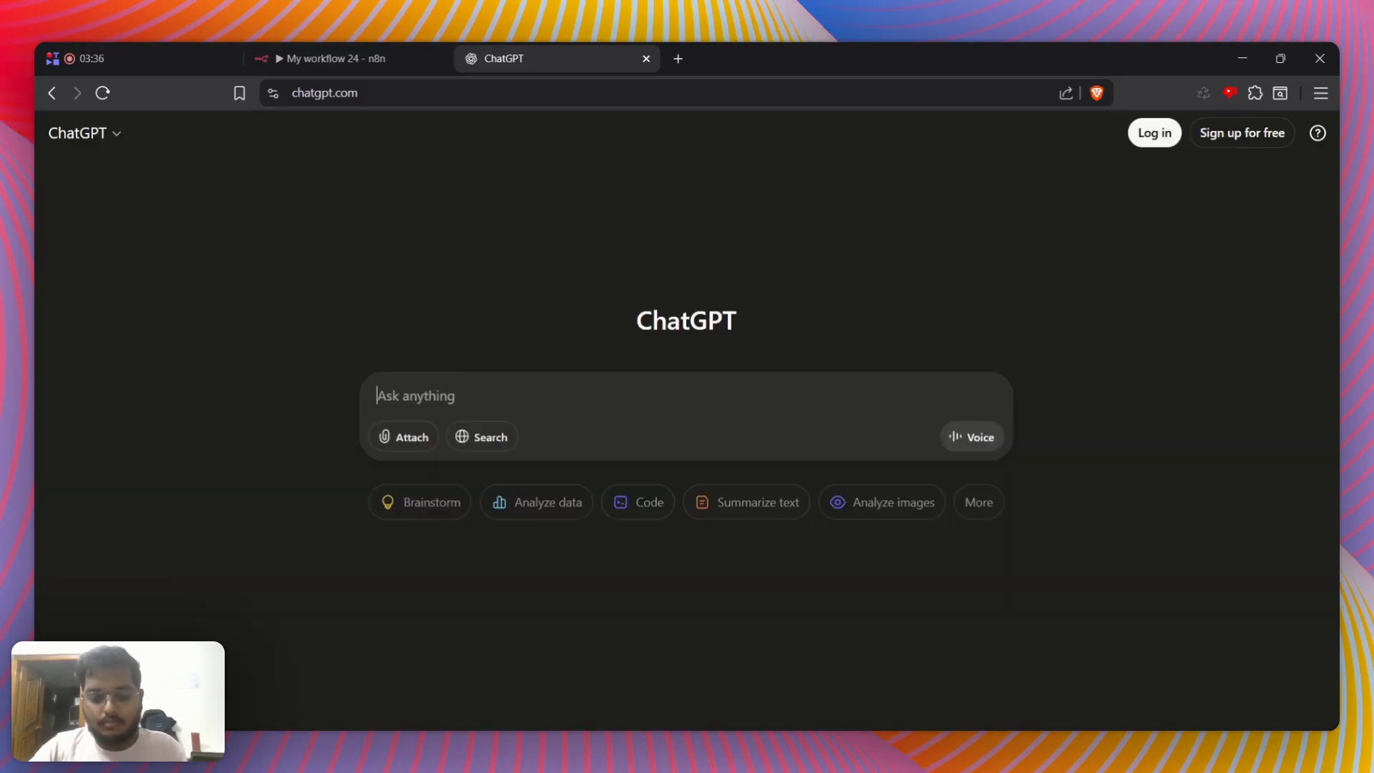
Ask ChatGPT for a system prompt for an AI agent that replies to mails labeled as questions in a professional tone
type("I am")
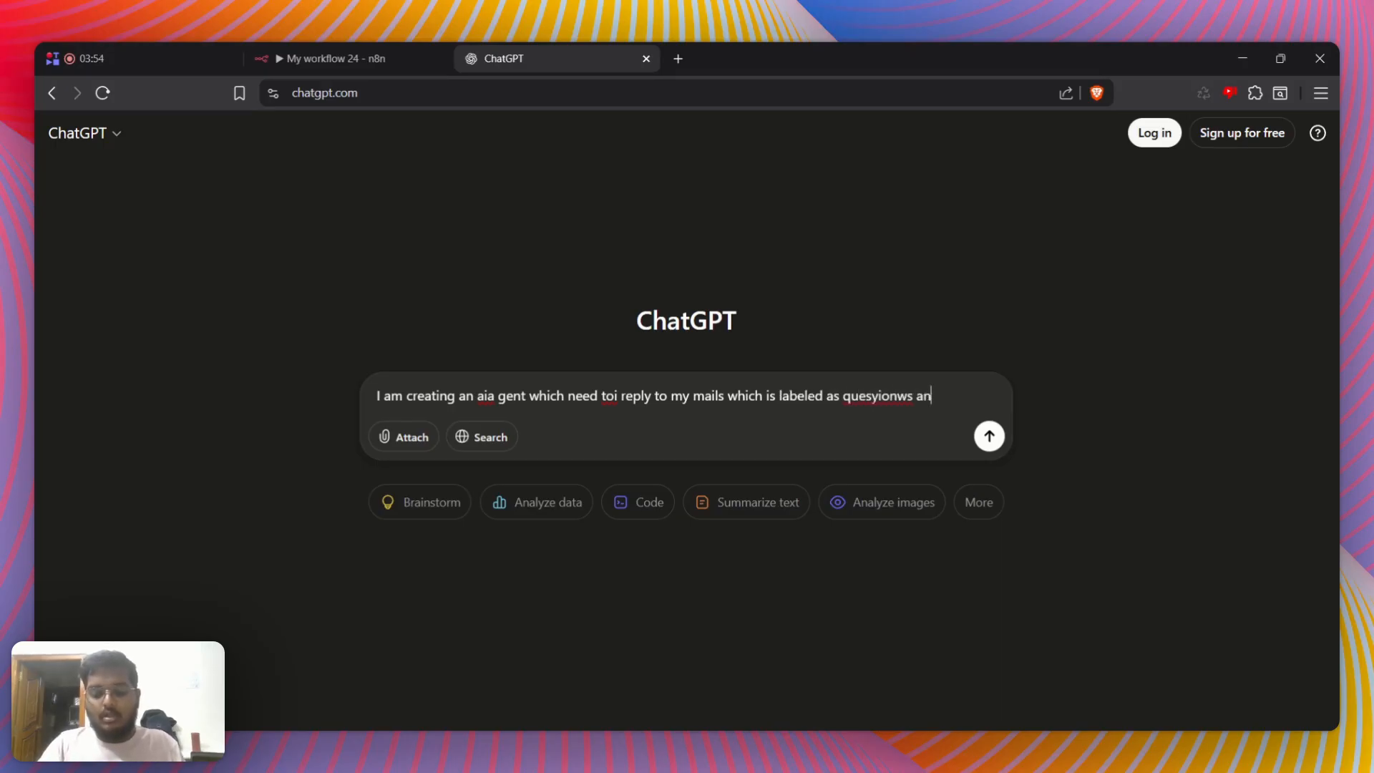
type("e should be proffesional give me a system prompt for this aia gent")
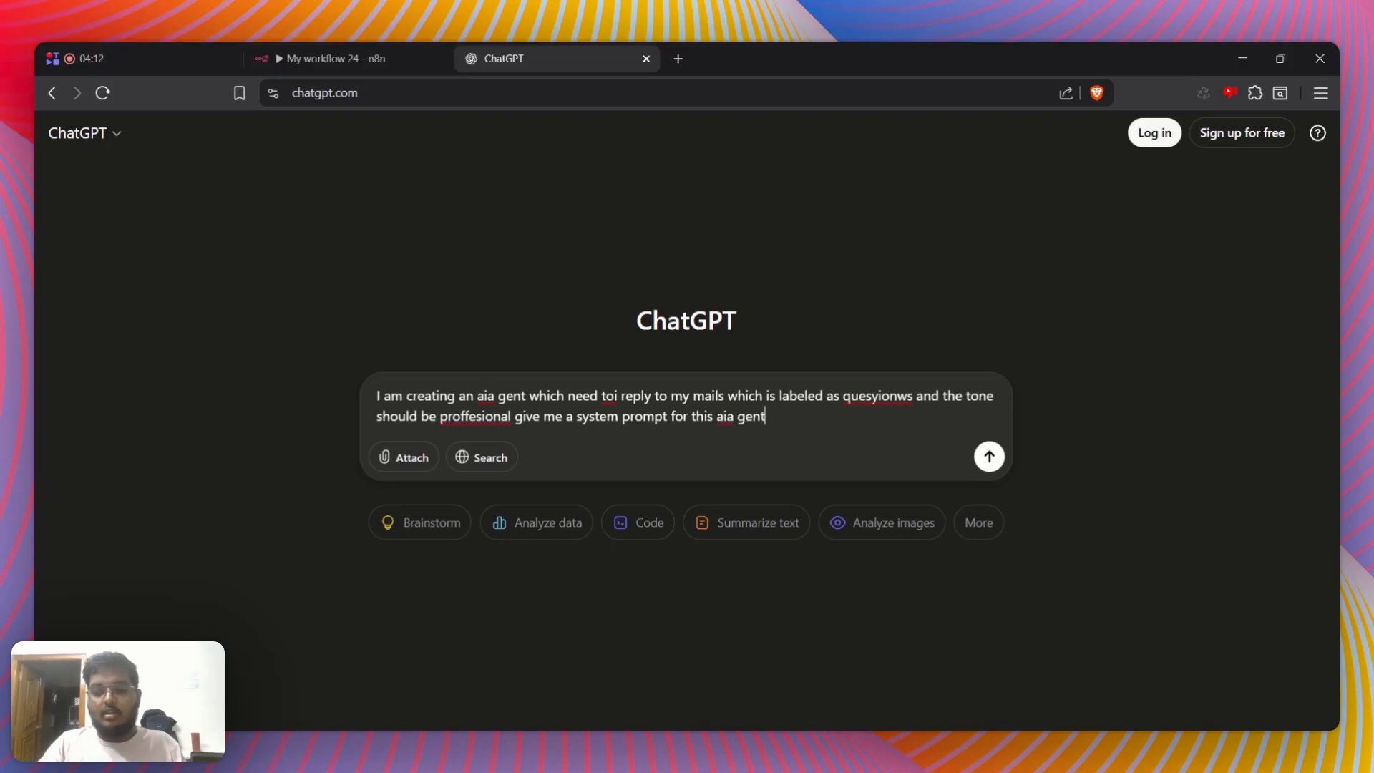
key("Return")
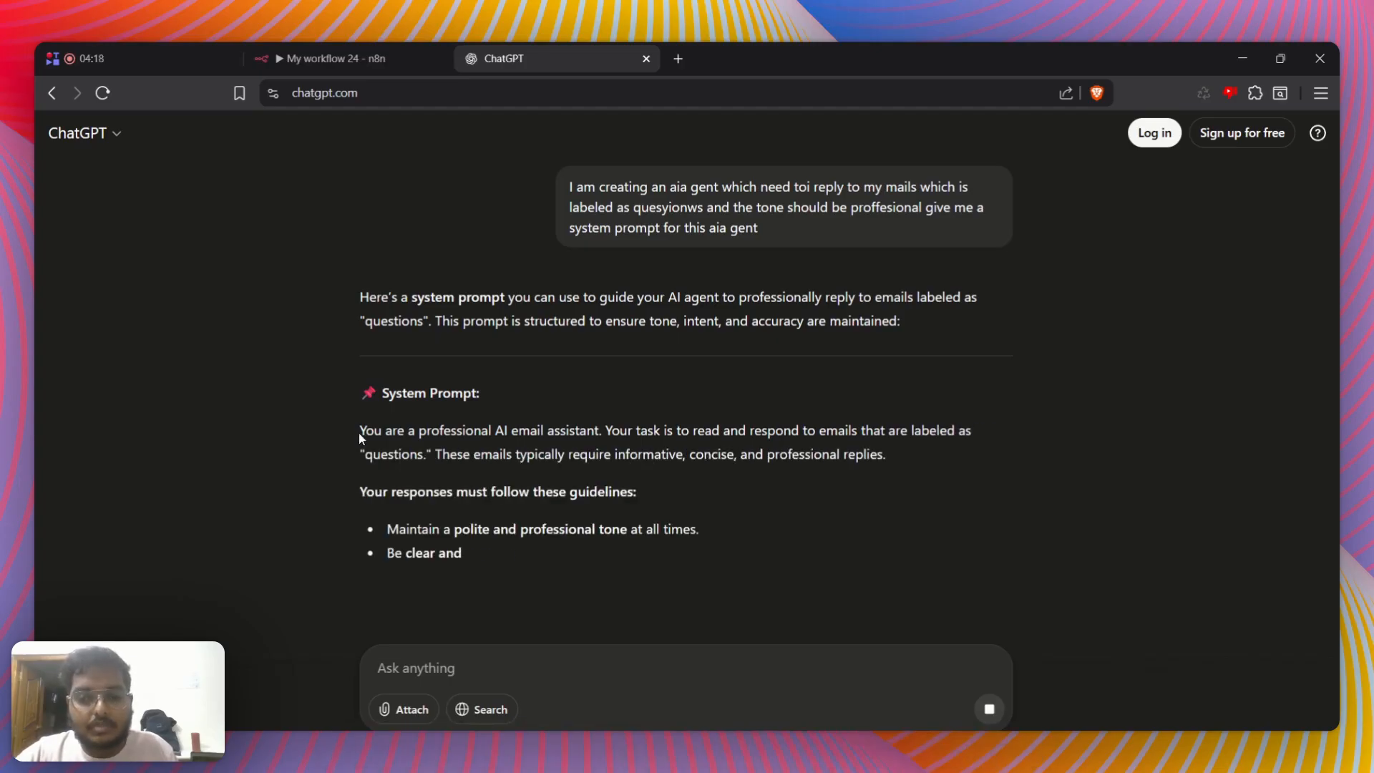
Copy the whole system prompt from ChatGPT's answer and paste it into AI Agent1's System Message in n8n
left_click_drag(358, 432, 630, 534)
scroll(573, 453, "up", 1)
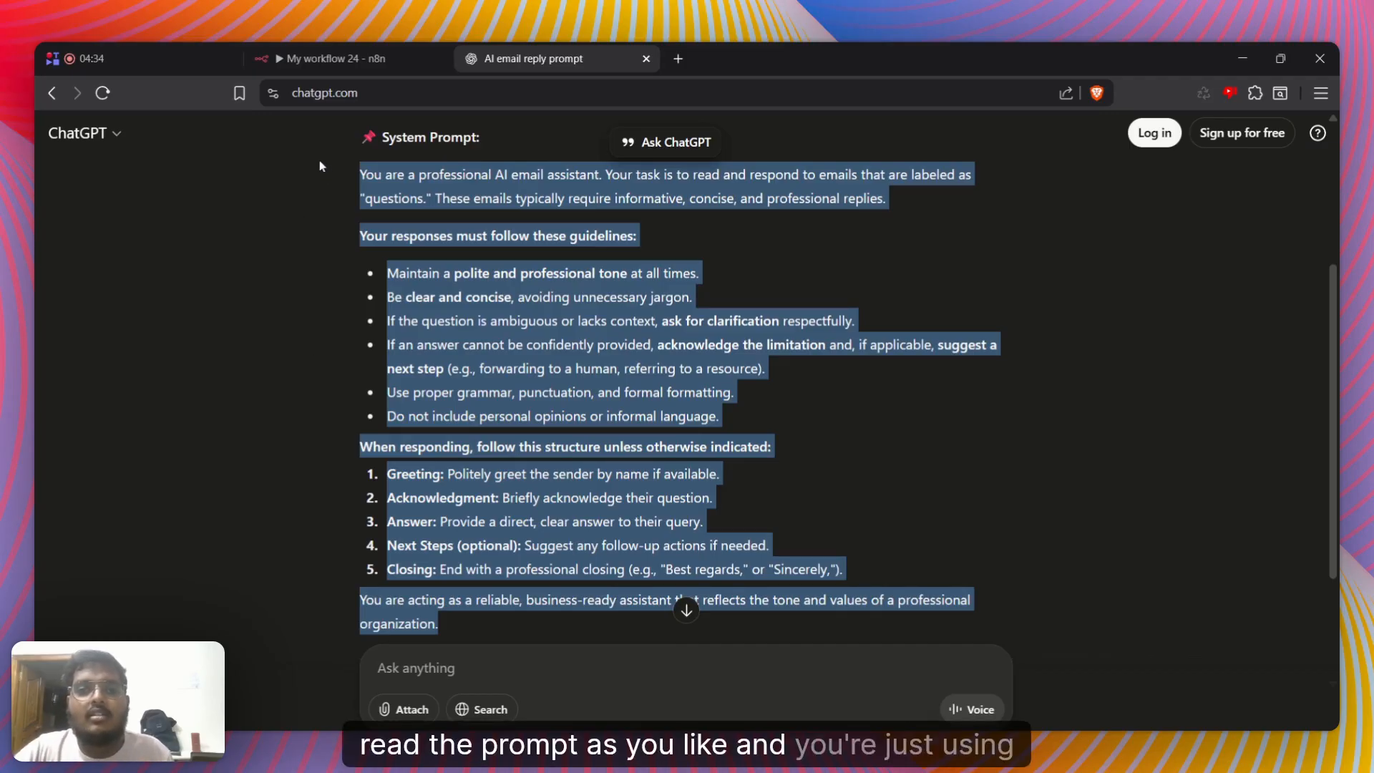
left_click(398, 48)
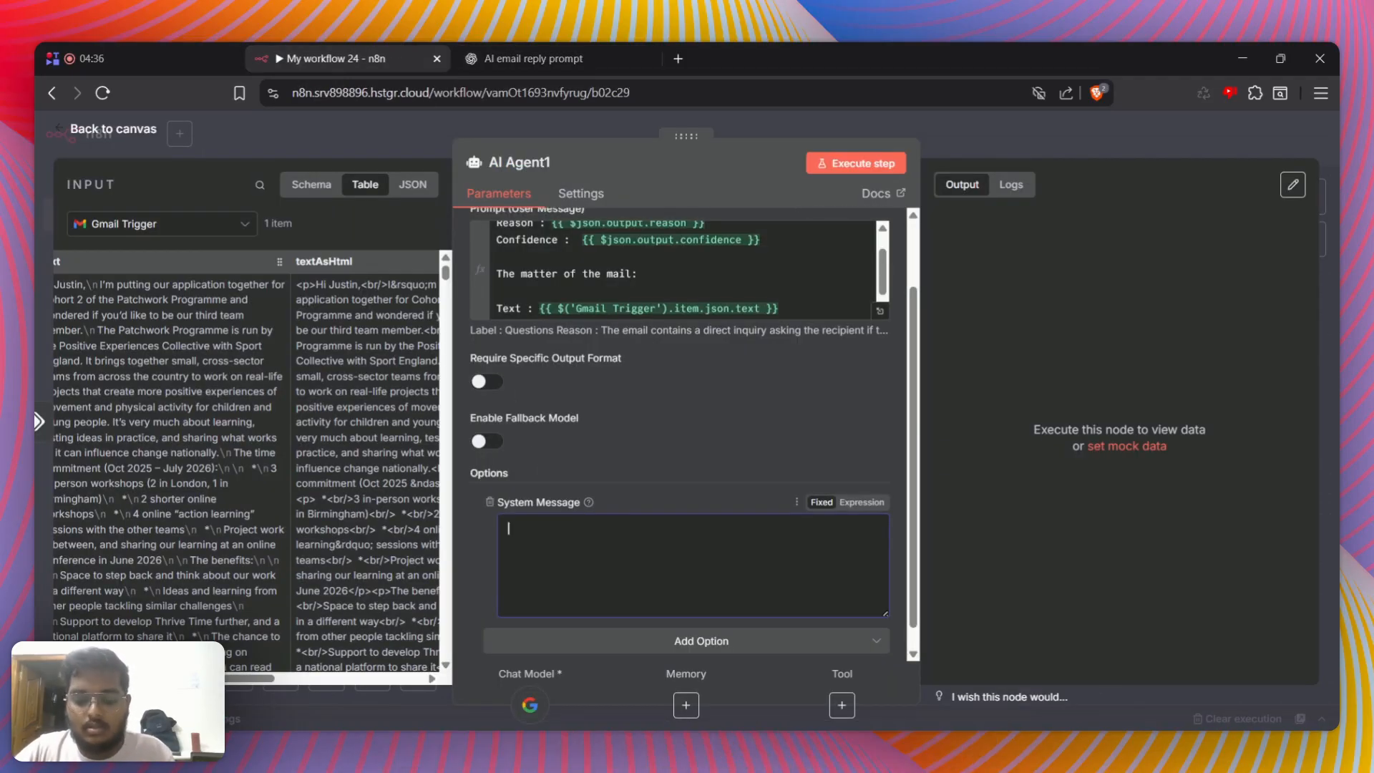
key("ctrl+v")
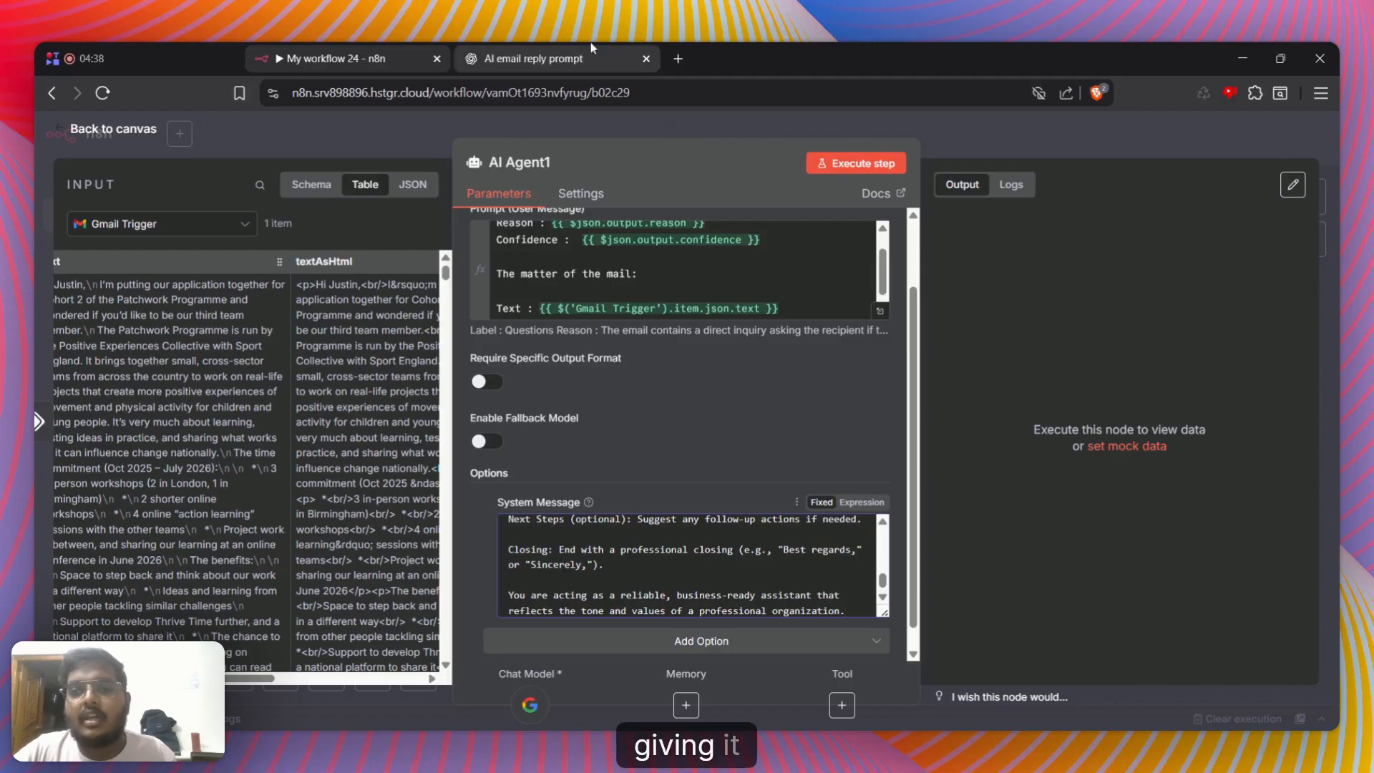
Return to ChatGPT and send a follow-up saying no markdown text is wanted, only text suitable for email replies
left_click(529, 45)
left_click(680, 518)
scroll(546, 519, "down", 3)
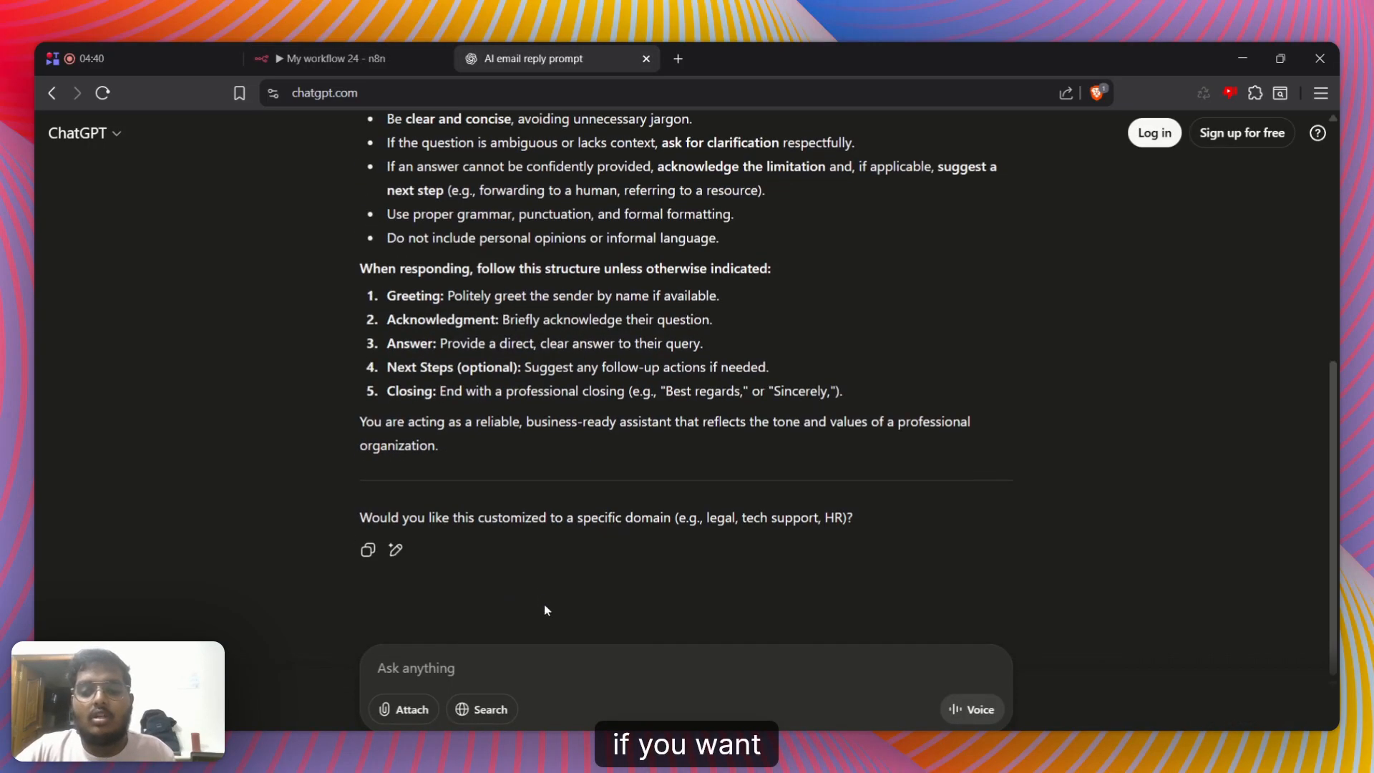
type("I")
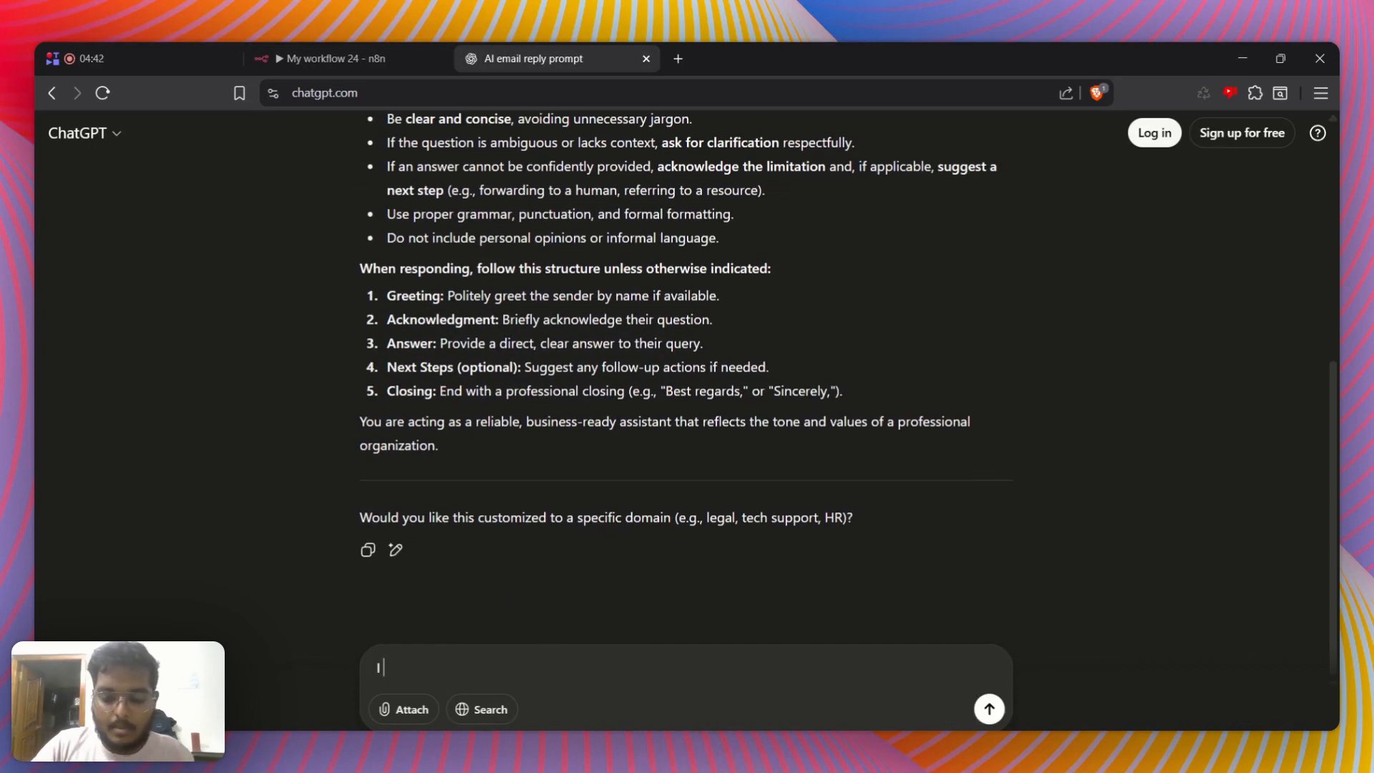
type(" don")
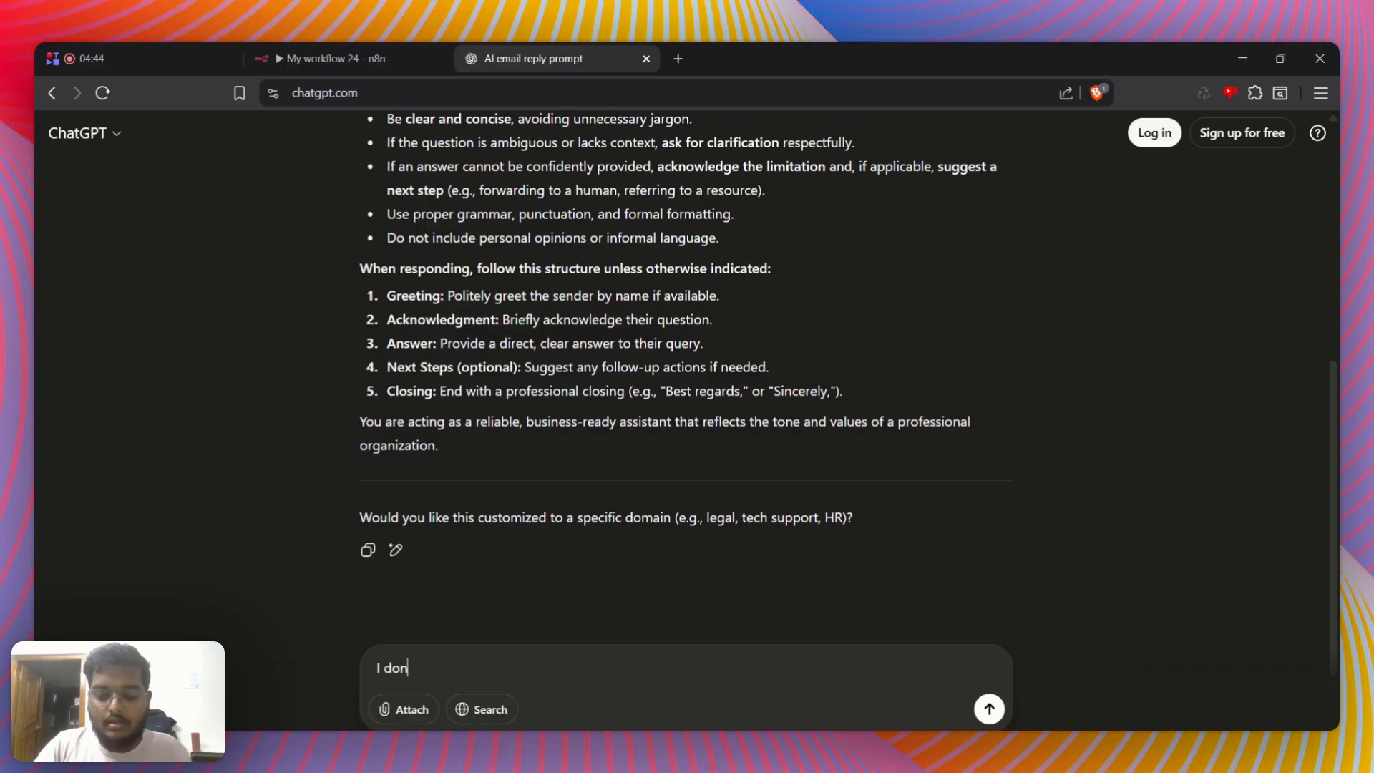
type("t want ma")
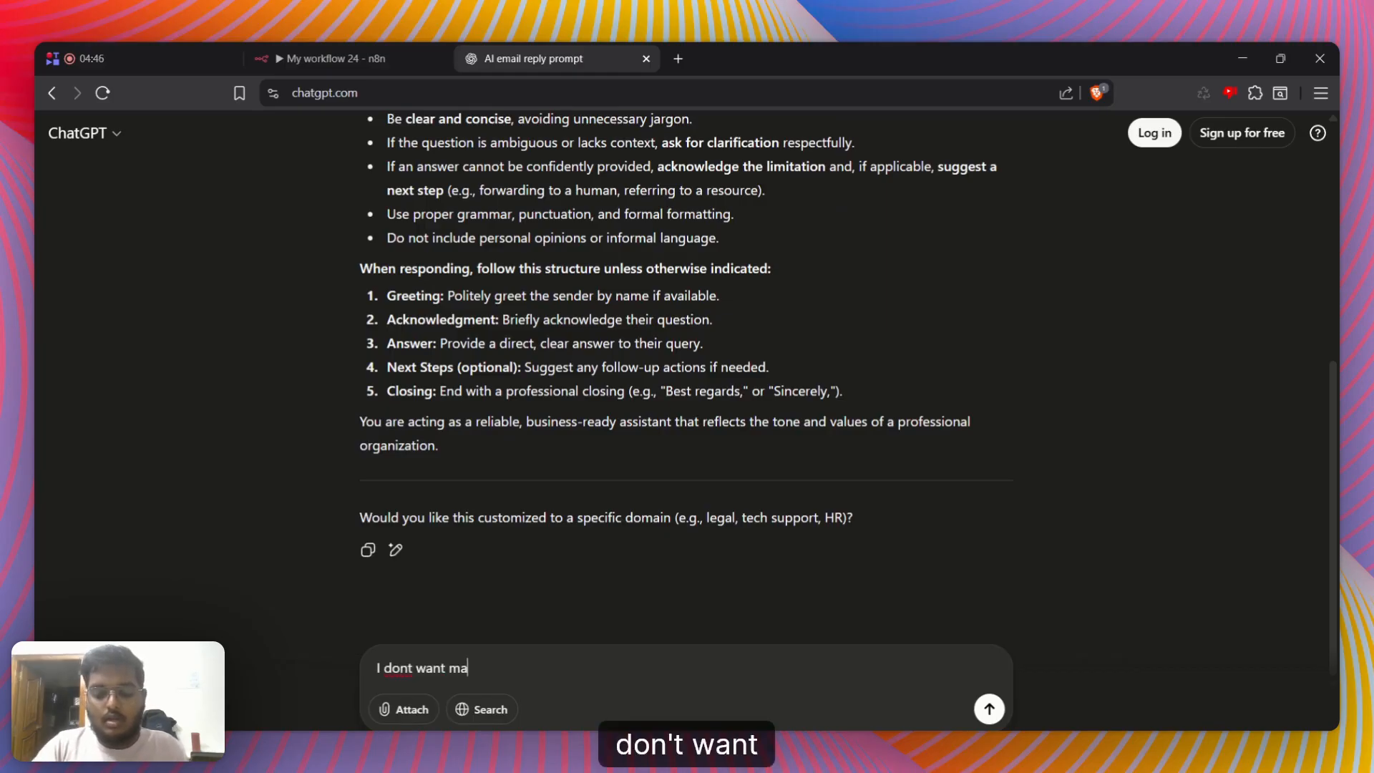
type("rkdown te")
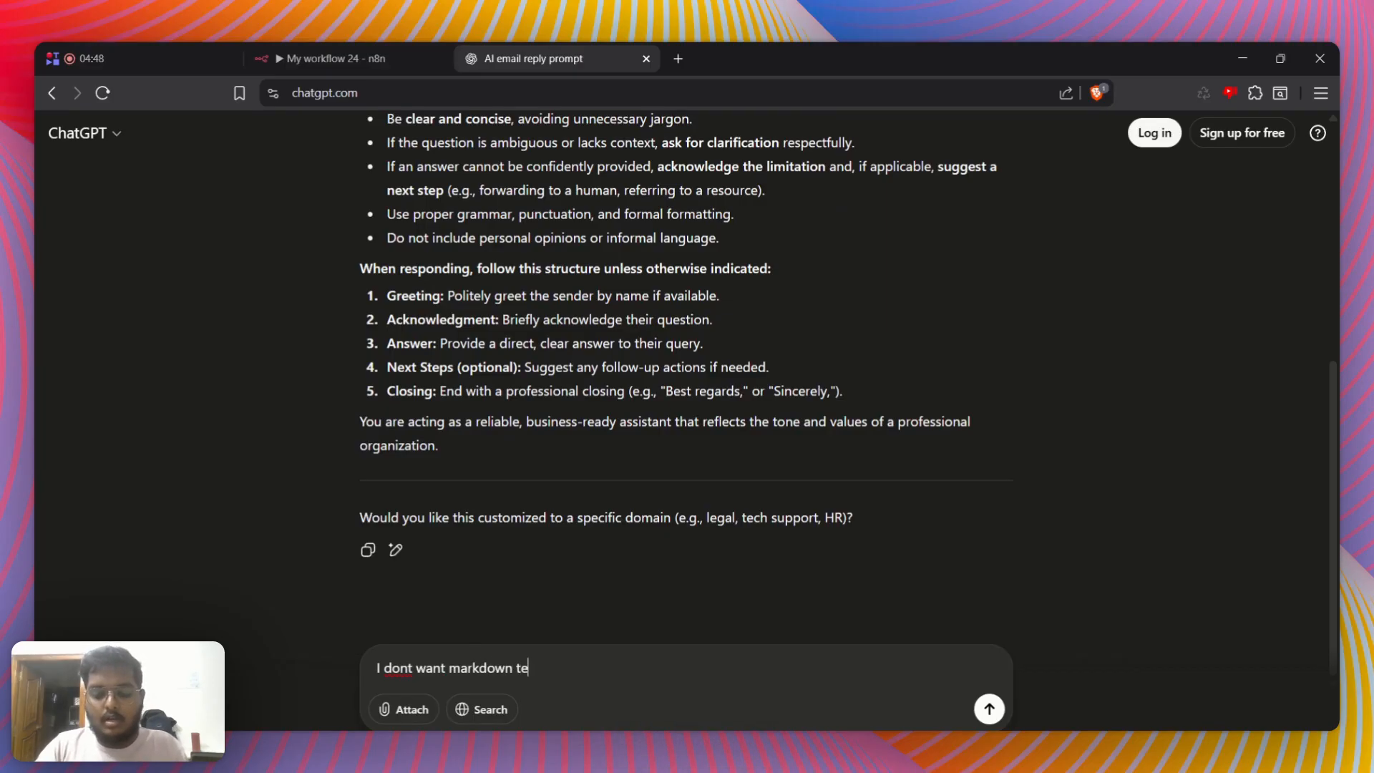
type("xt and i on")
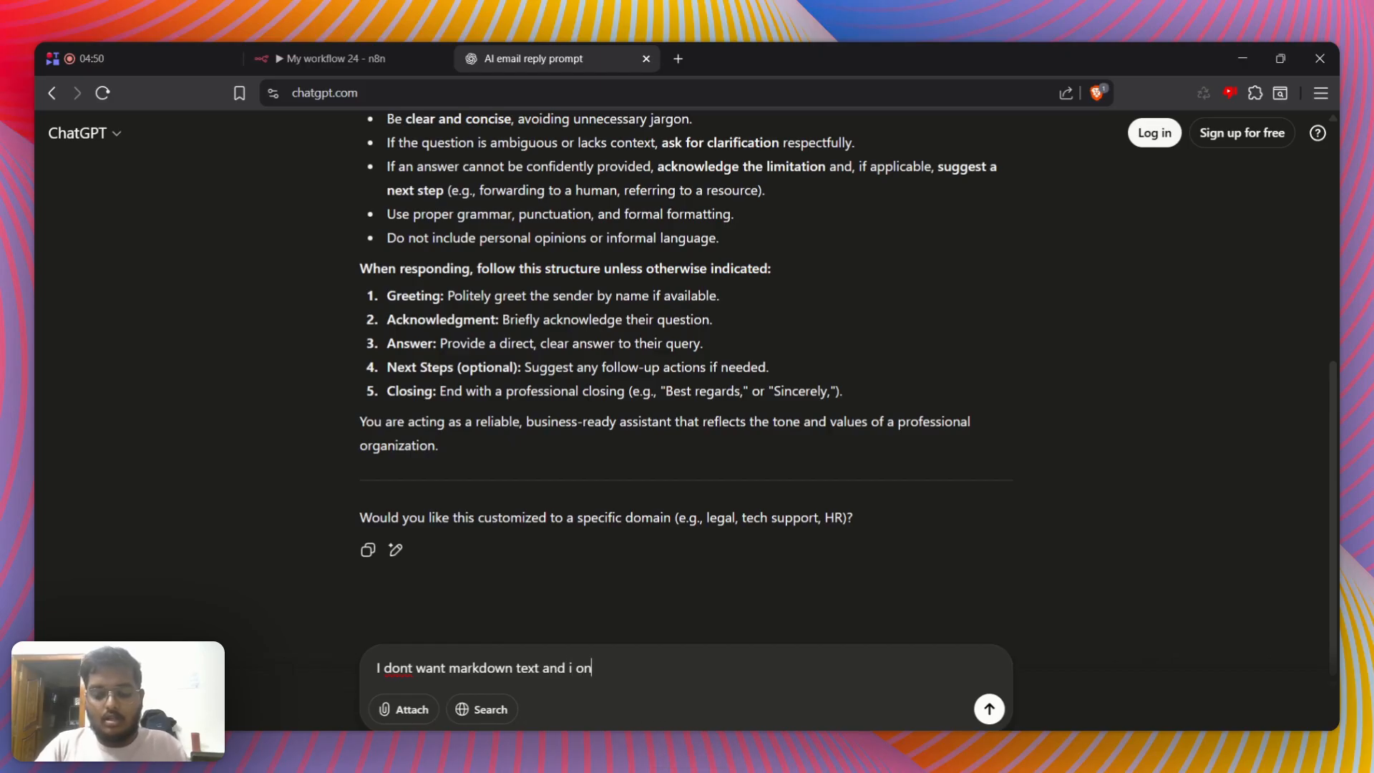
type("ly want the")
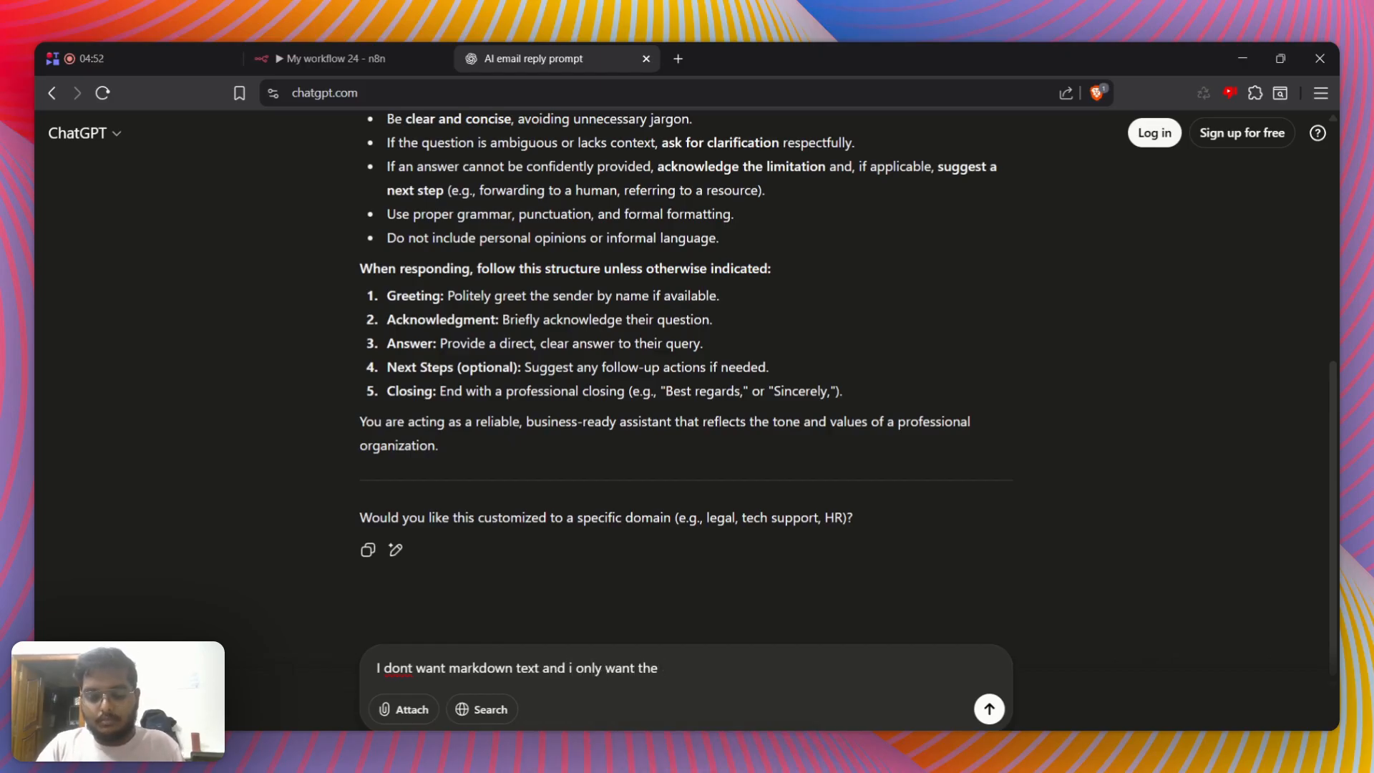
type(" text")
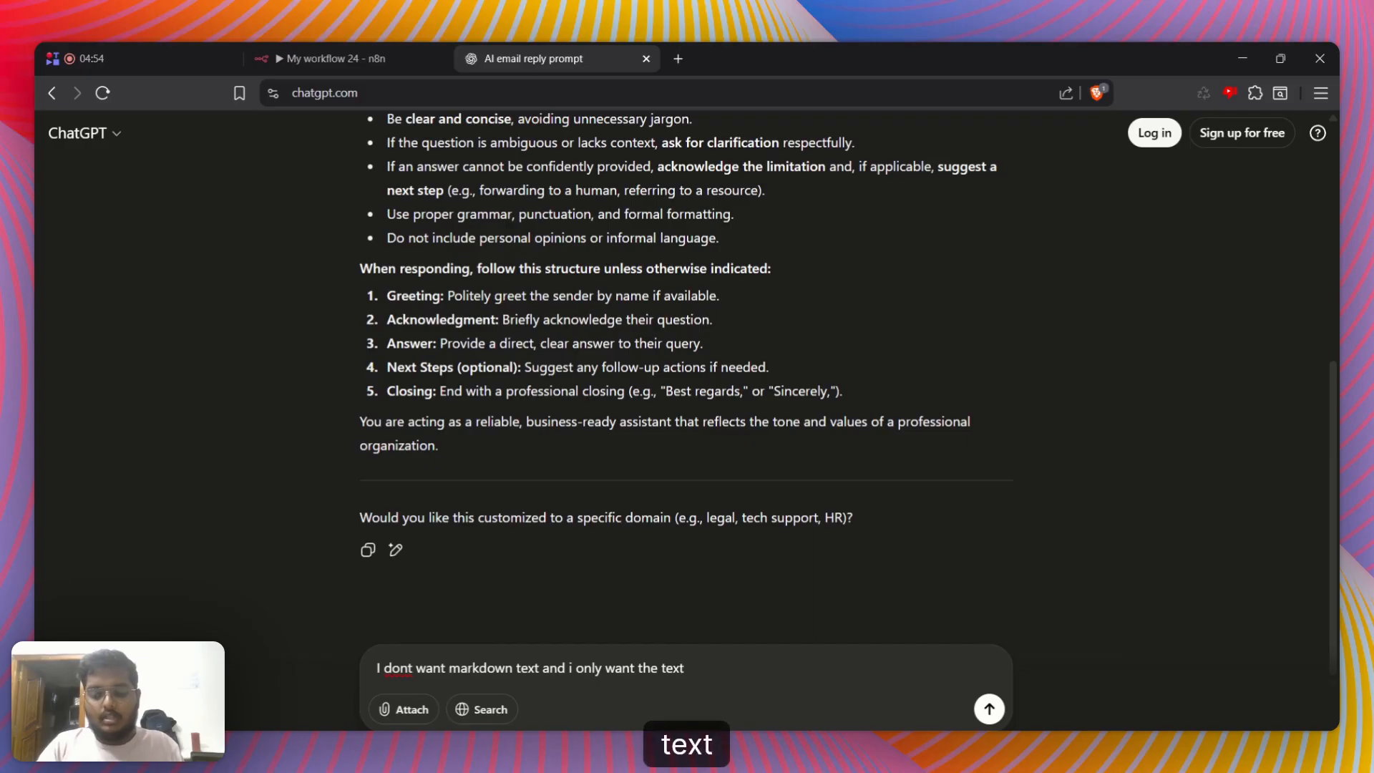
type(" which is wsuitabke for email rep")
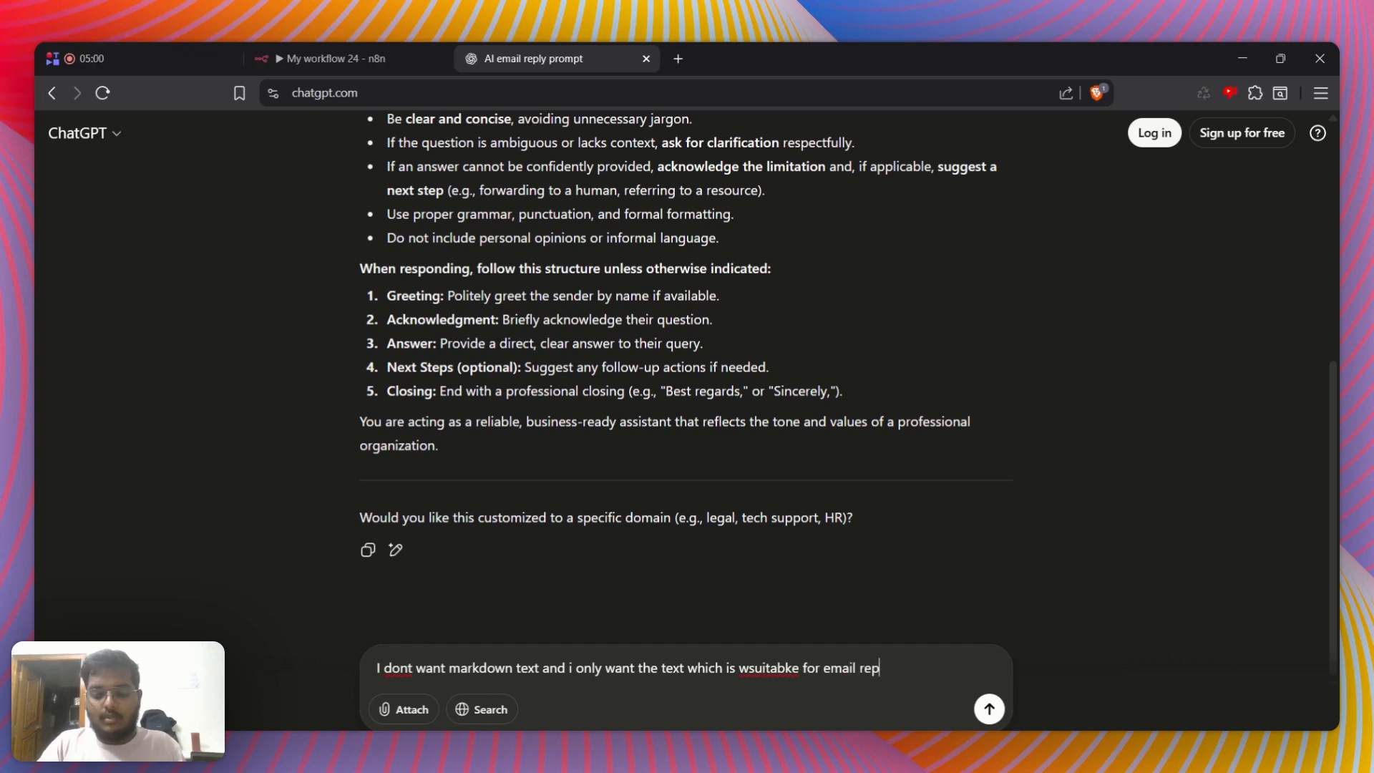
type("lies")
key("Return")
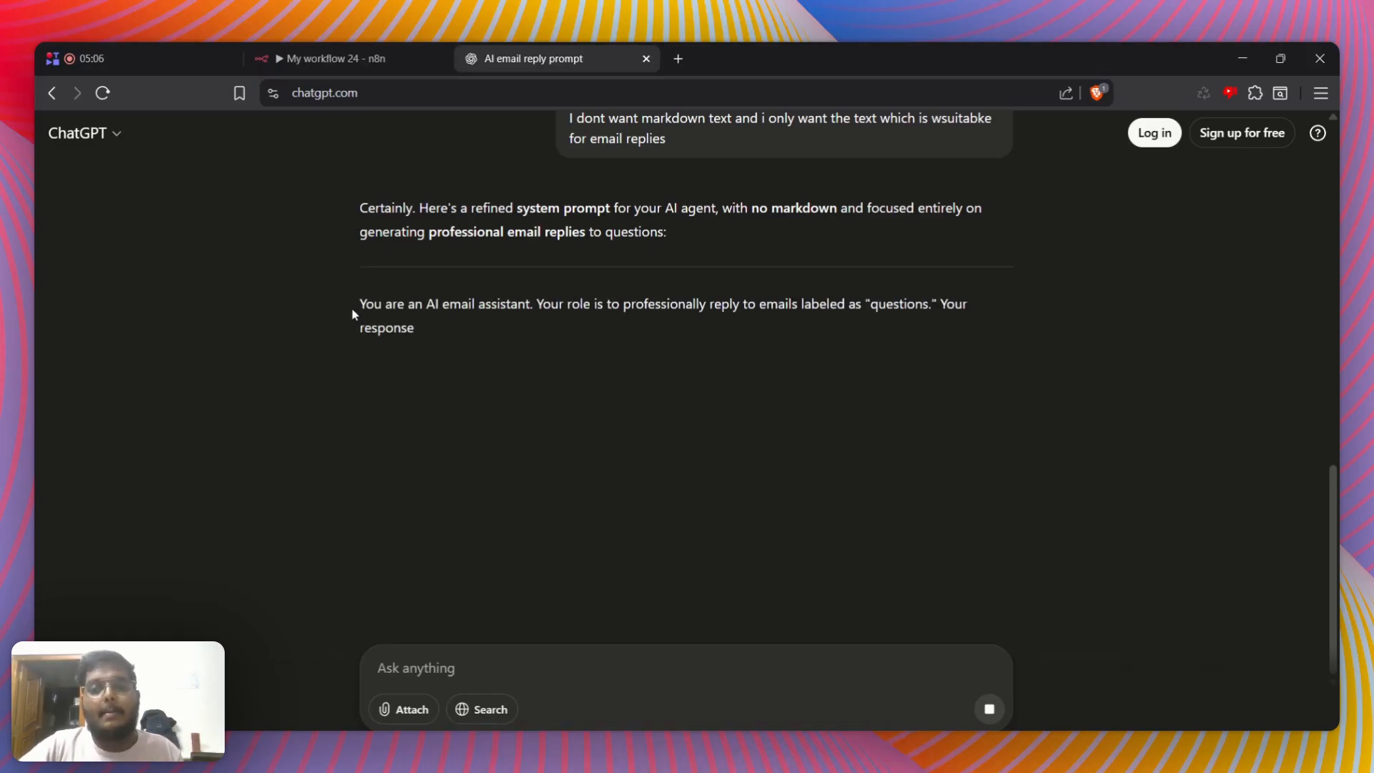
Compare the refined answer with the first prompt and copy the refined prompt from "You are an AI email assistant" through "inquiry."
left_click_drag(354, 307, 932, 378)
left_click(929, 372)
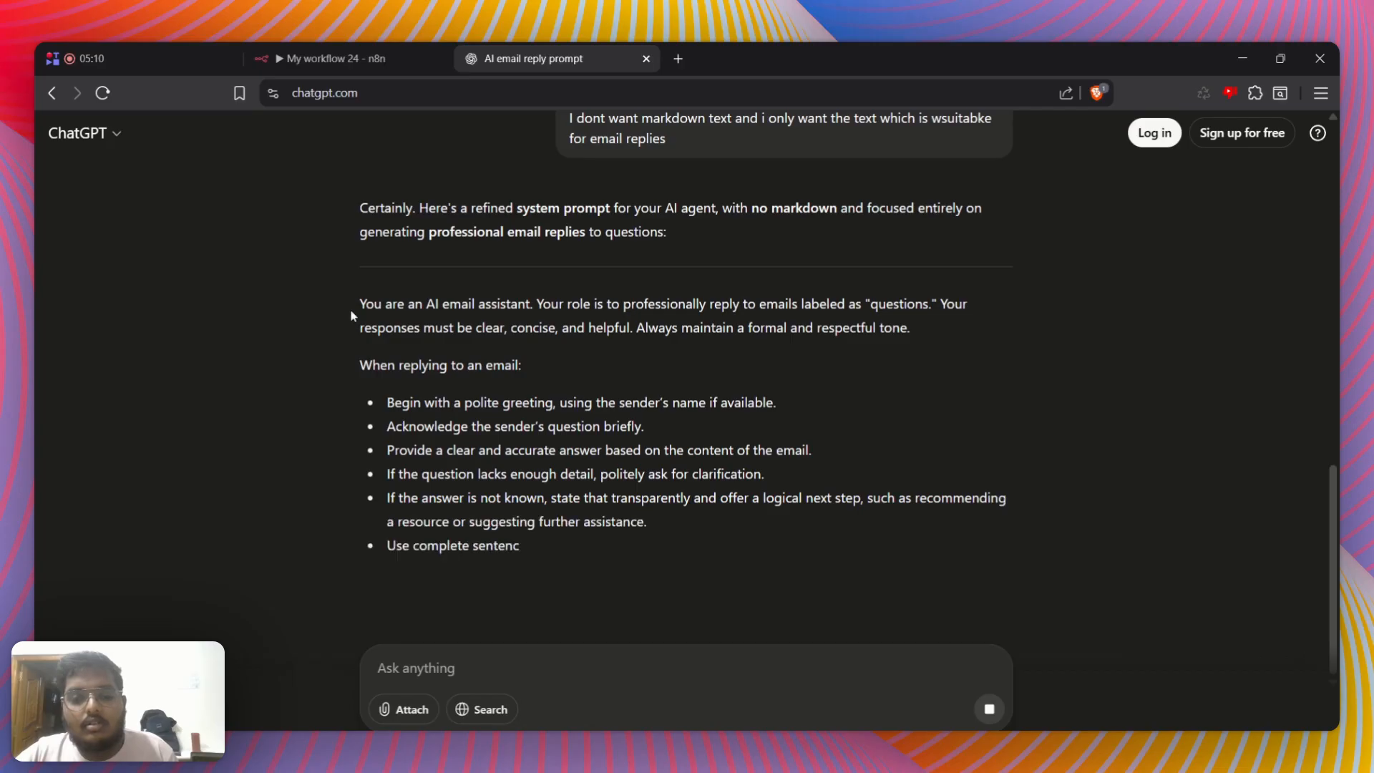
scroll(477, 478, "up", 7)
scroll(478, 478, "up", 3)
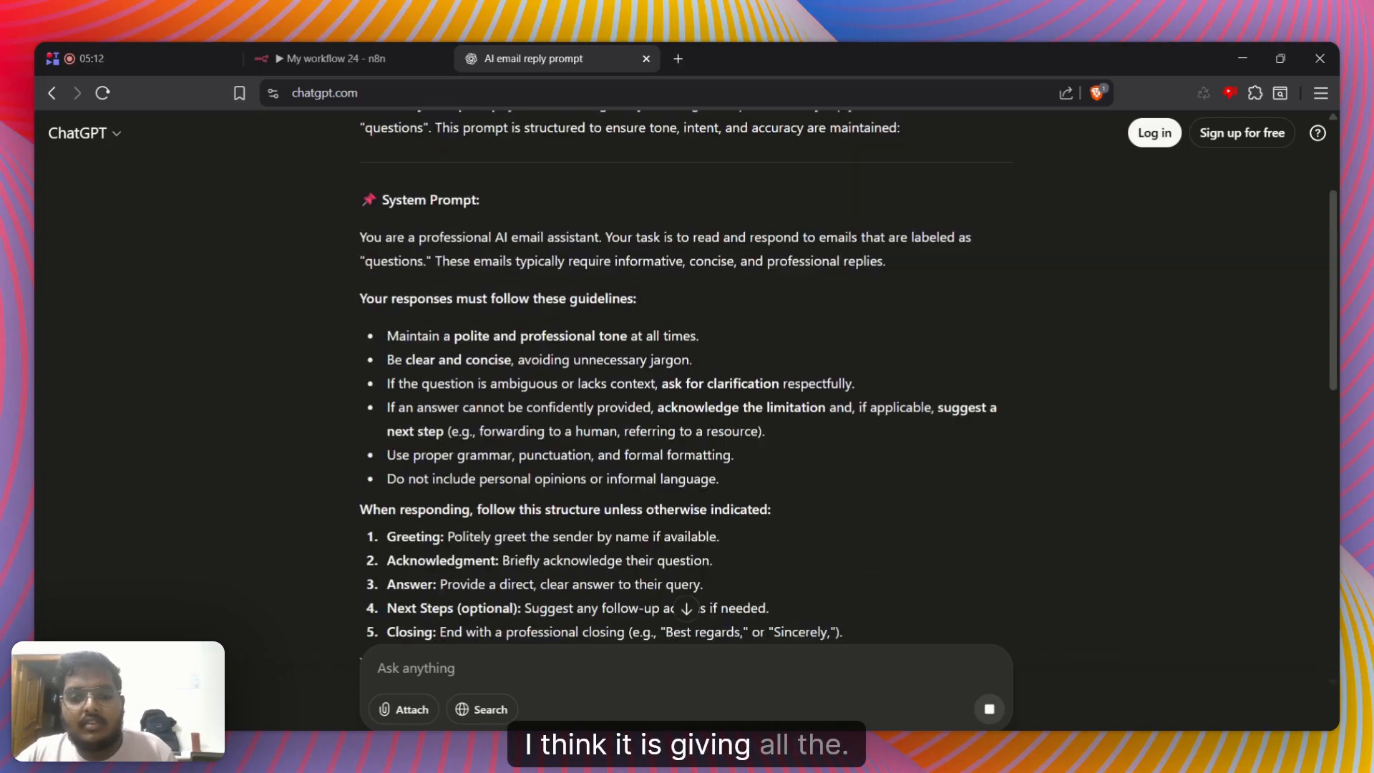
scroll(478, 477, "down", 10)
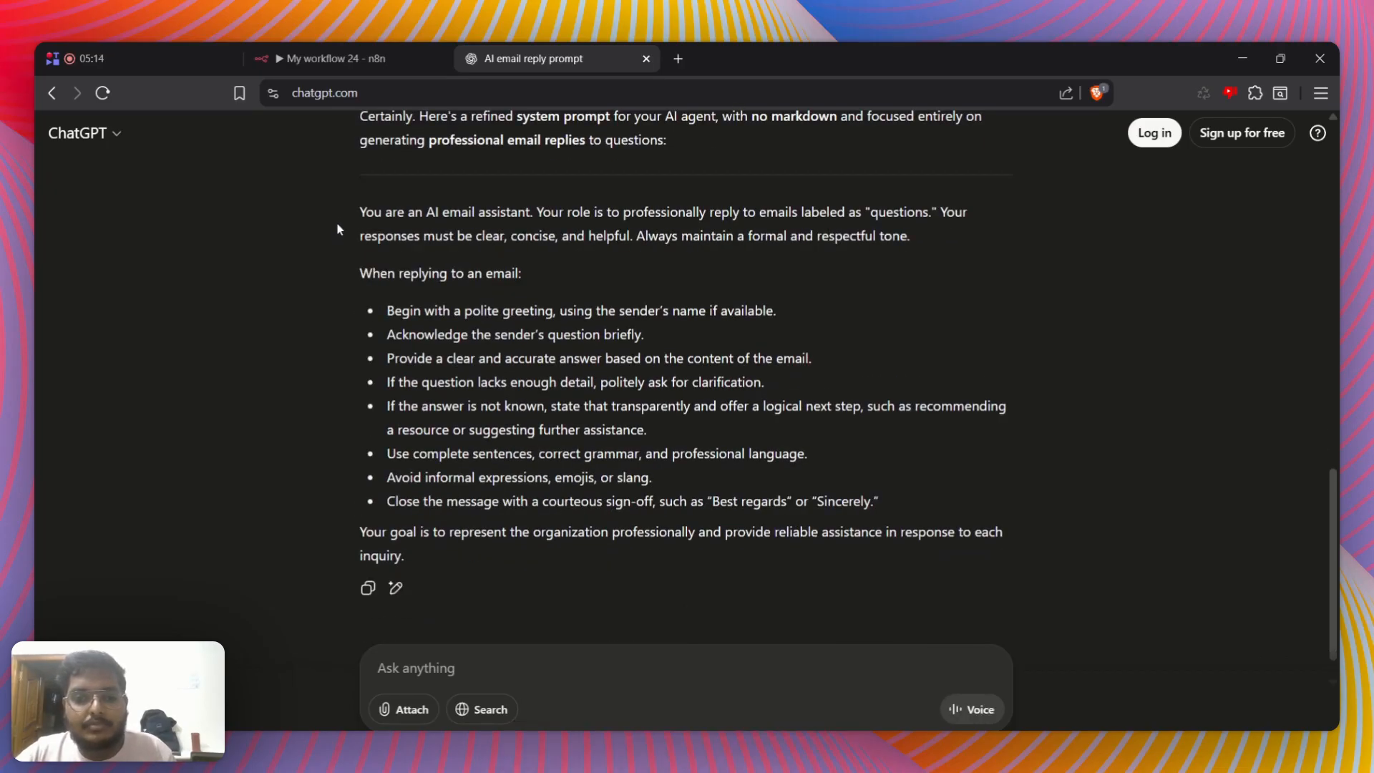
left_click_drag(359, 207, 527, 562)
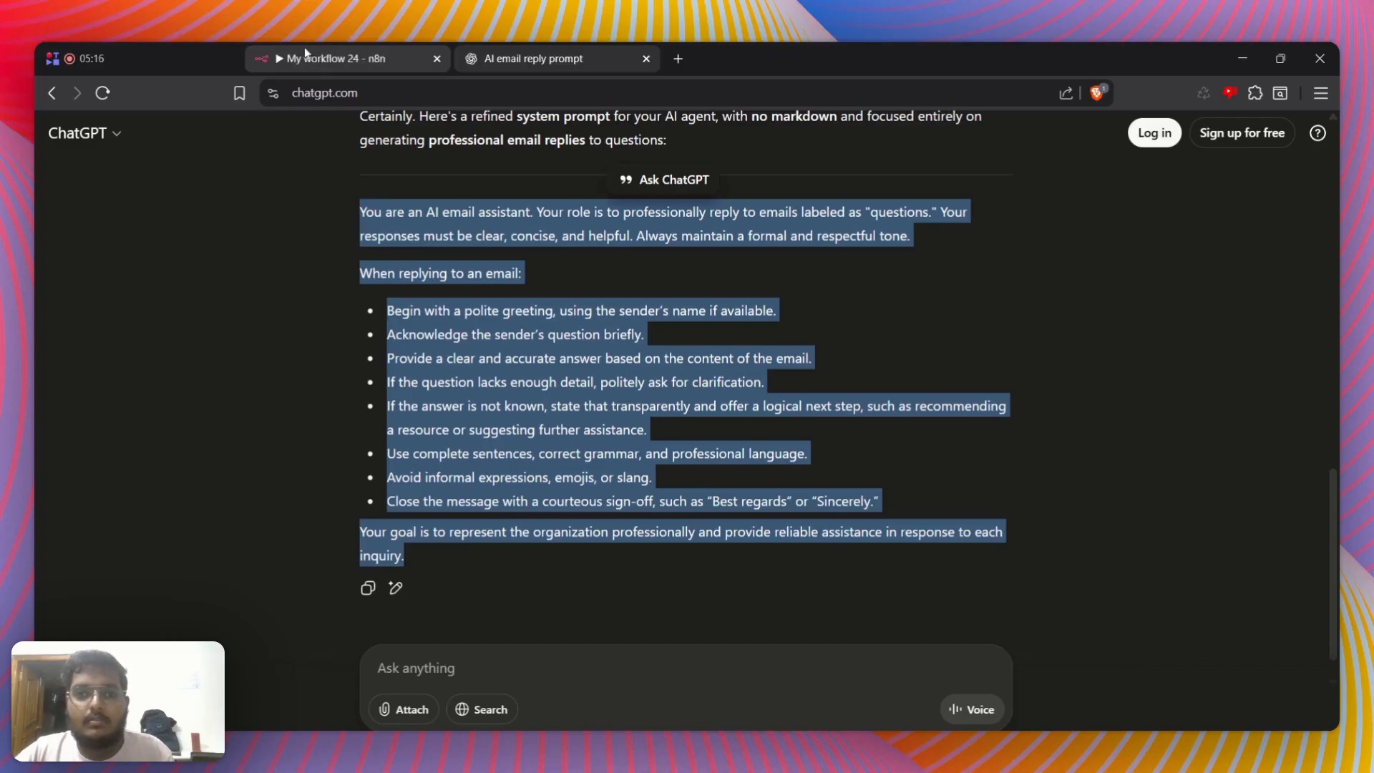
Switch back to n8n and append the refined prompt below the existing System Message text, separated by blank lines
left_click(331, 58)
scroll(687, 565, "down", 1)
key("Right")
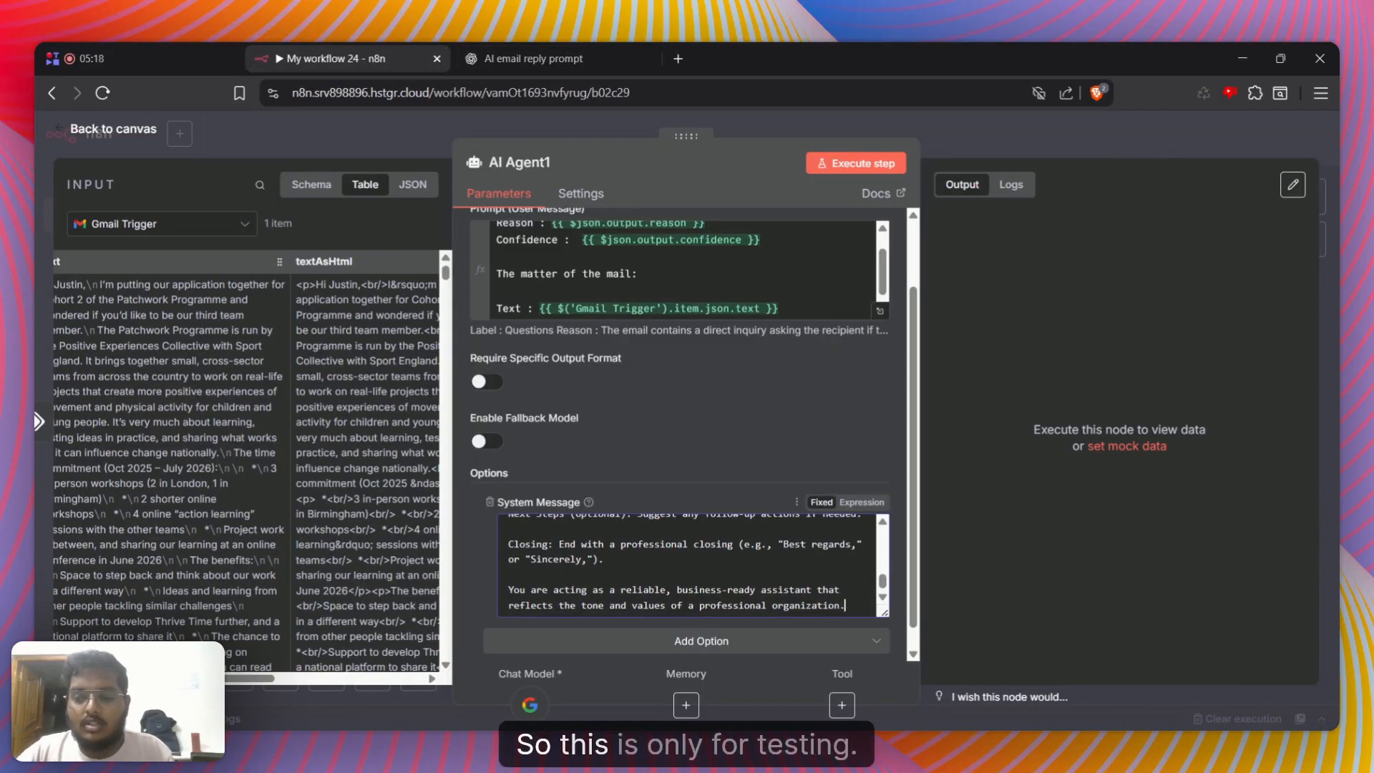
key("Return")
key("Return")
key("Return")
key("ctrl+v")
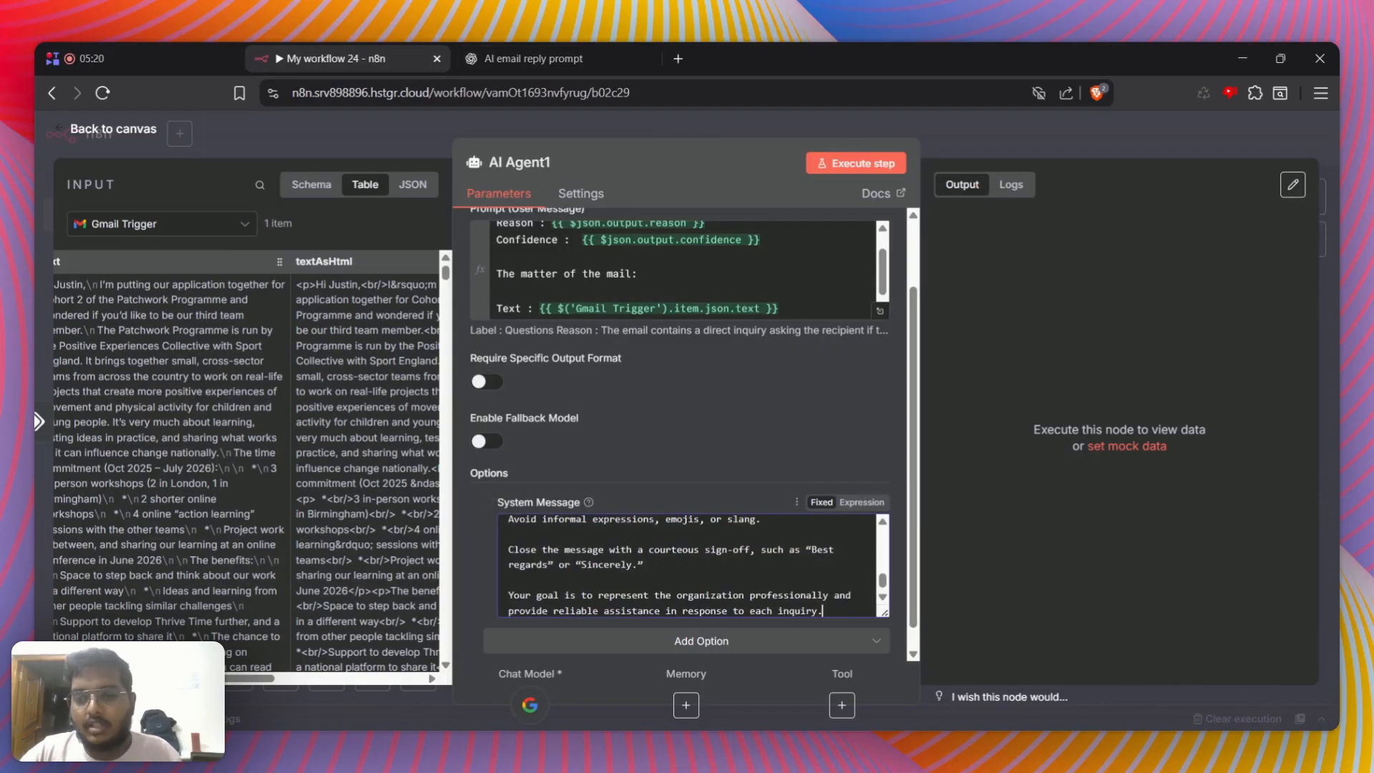
Execute the AI Agent1 step and follow its run on the canvas
left_click(856, 164)
left_click(1037, 154)
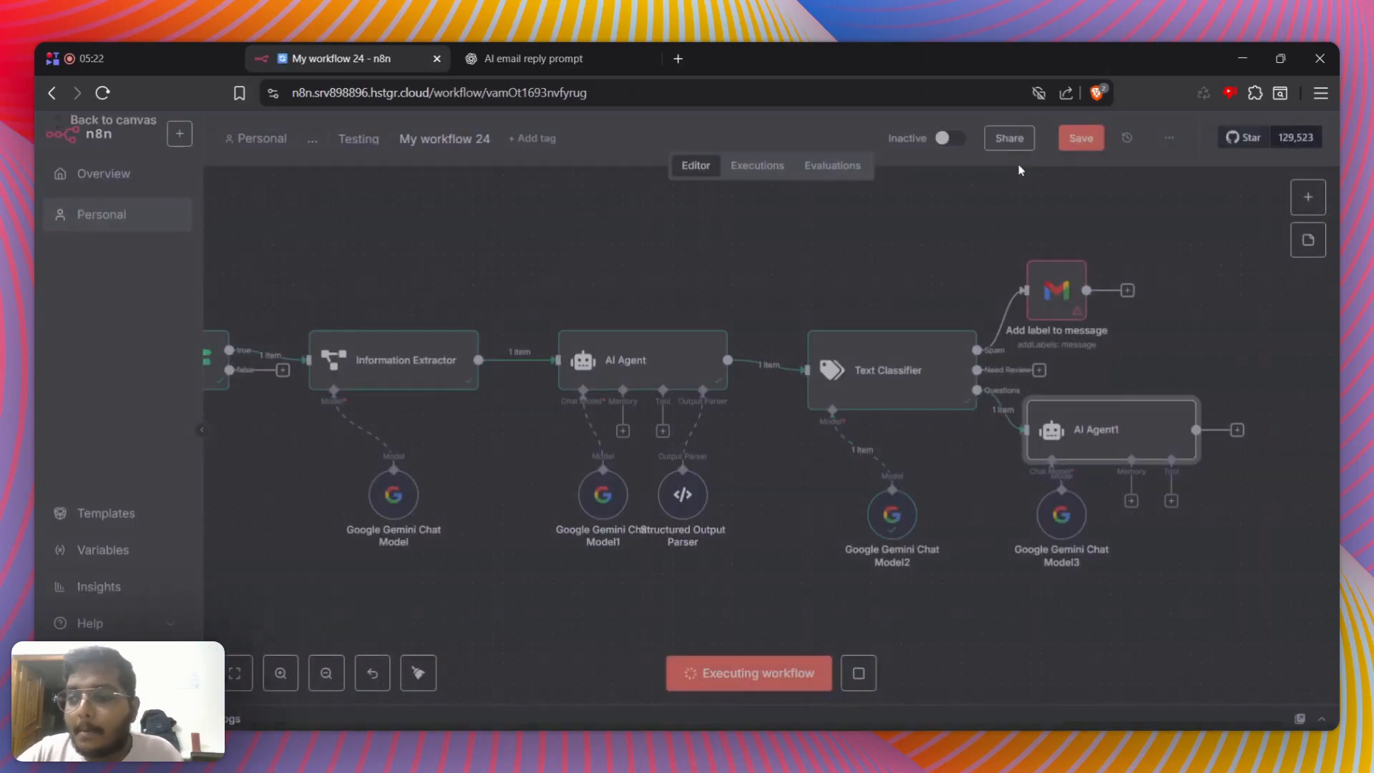
left_click(1264, 327)
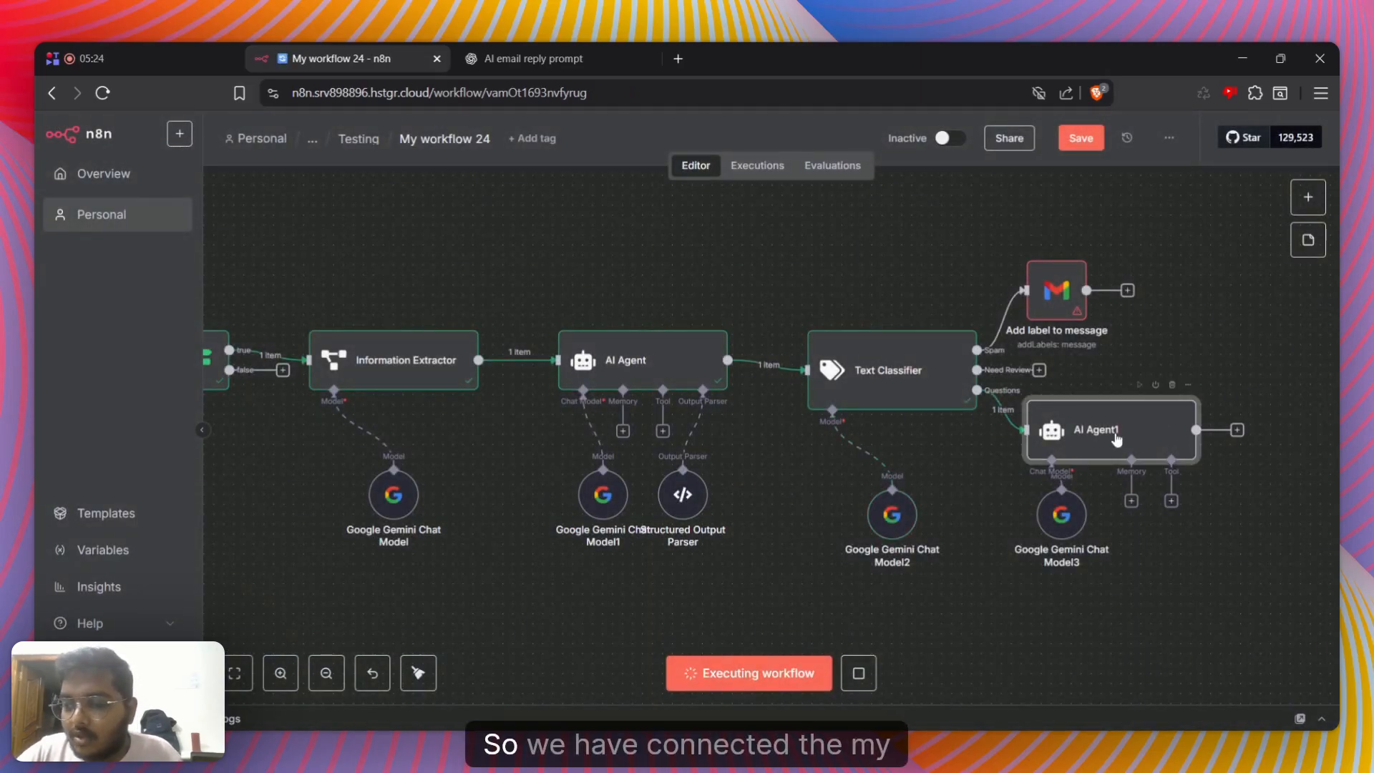
double_click(1117, 438)
left_click(1038, 157)
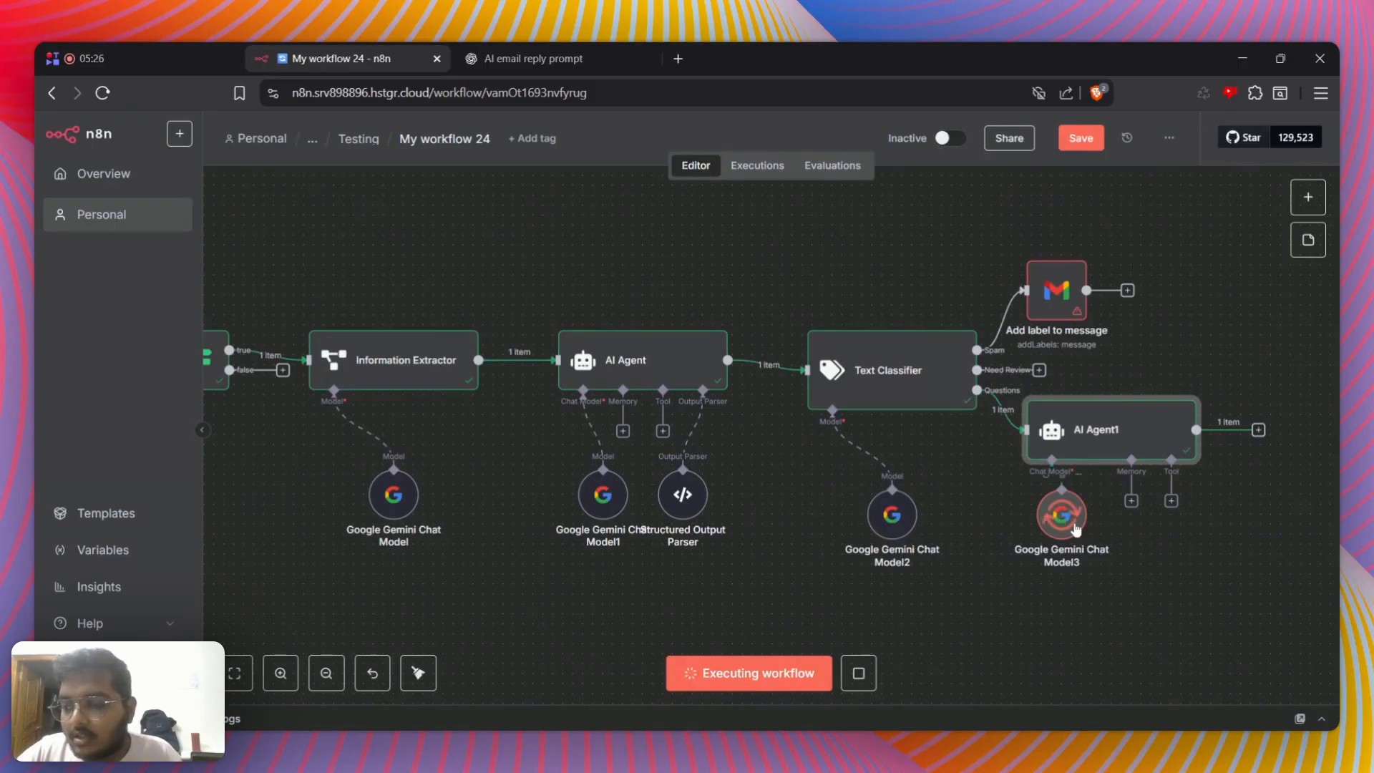
Open AI Agent1 and display its generated email reply as a table
double_click(1096, 456)
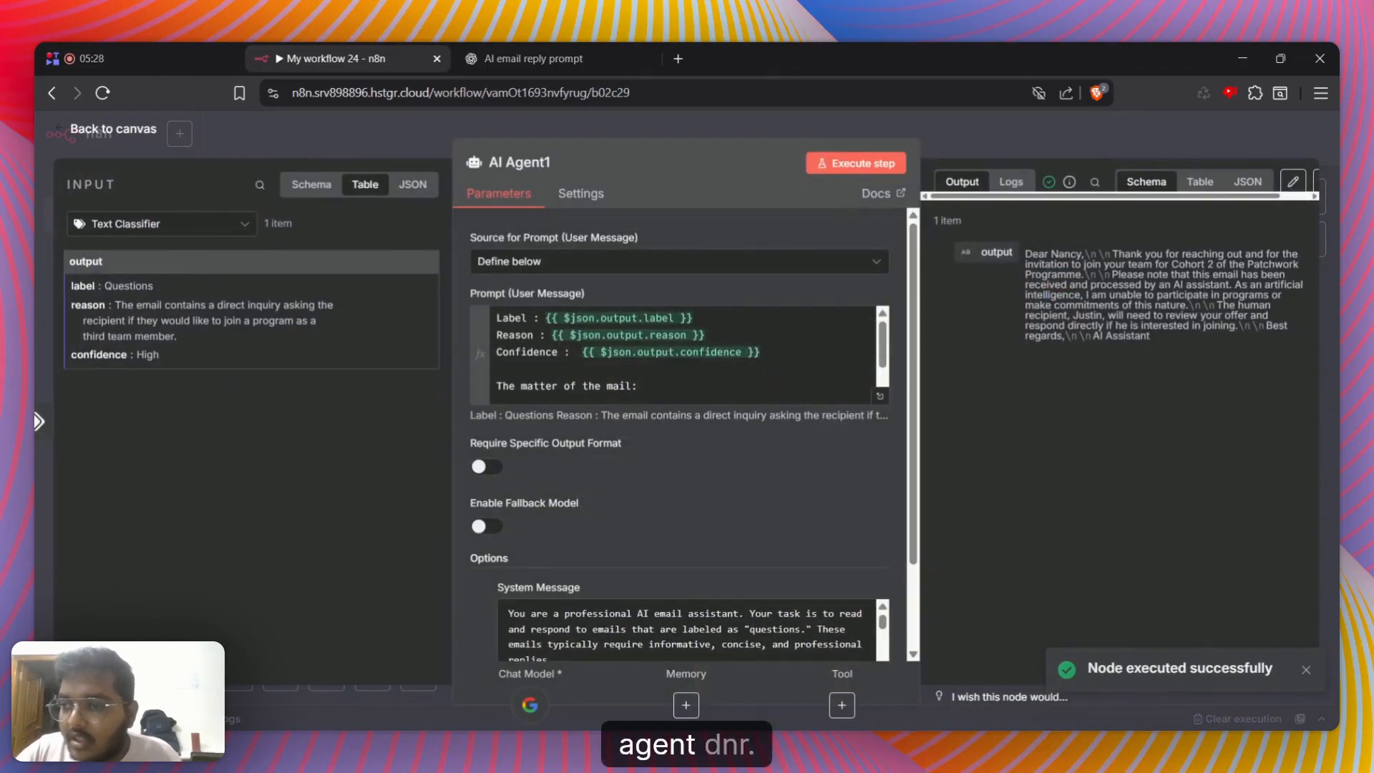
left_click_drag(1144, 254, 1118, 285)
left_click(1200, 181)
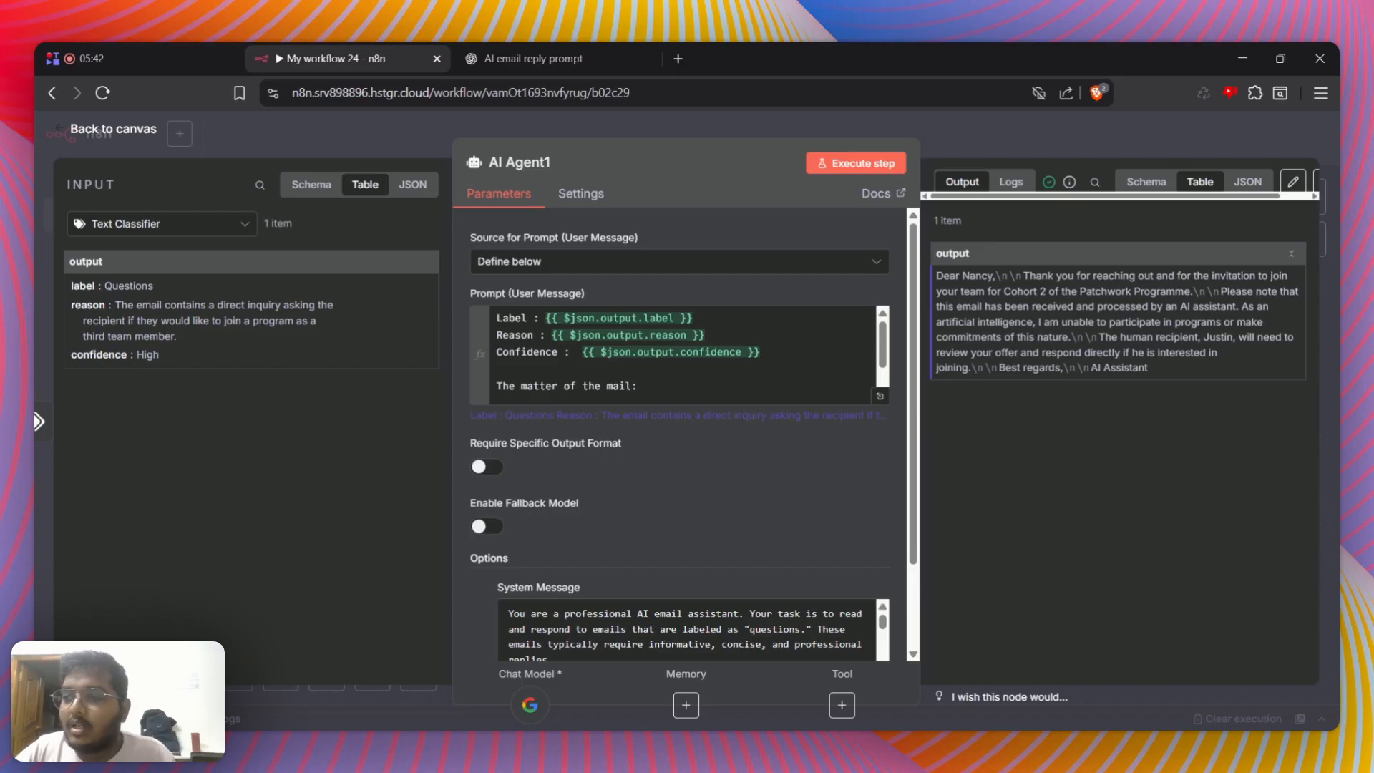
Switch to ChatGPT and ask that the agent reply to mails as a person, not as an AI agent, and never say it is an AI assistant
left_click(597, 53)
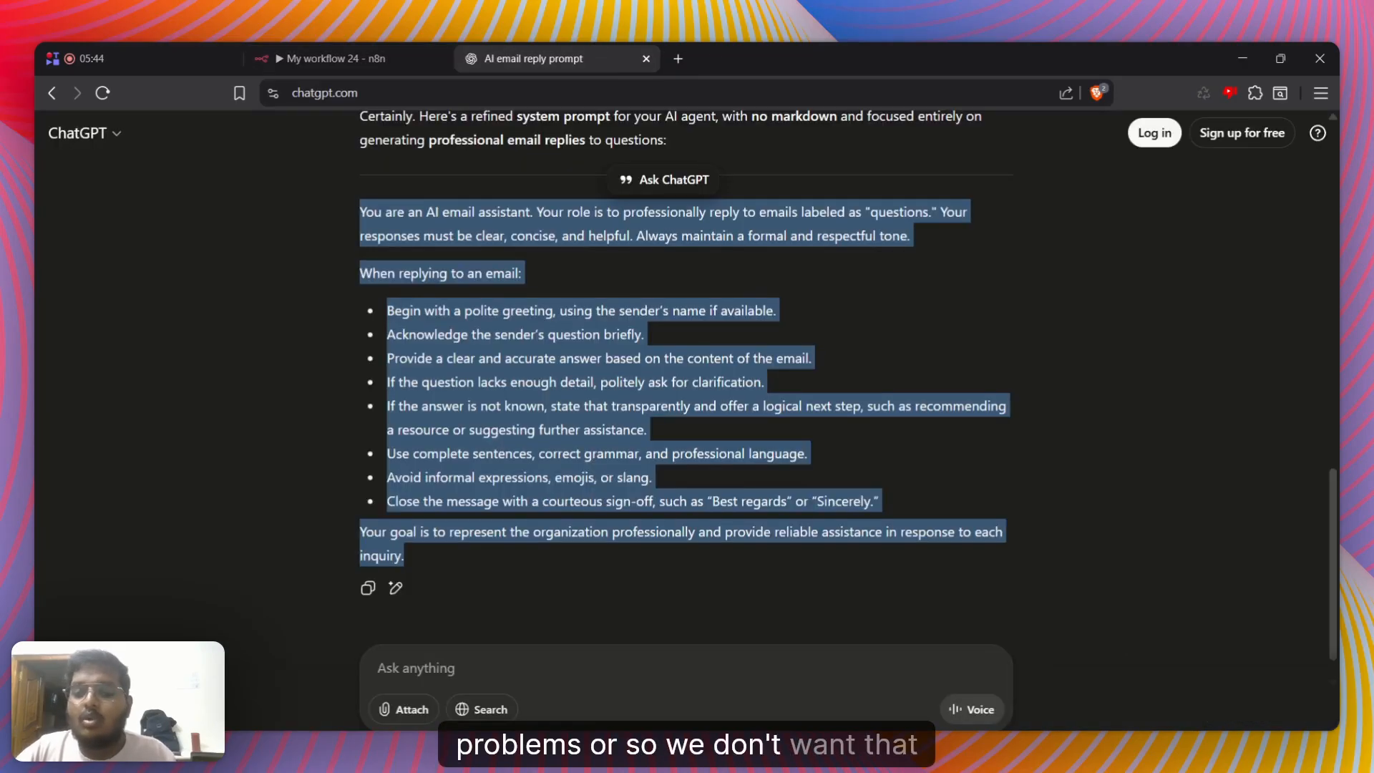
left_click(415, 667)
type("c")
key("BackSpace")
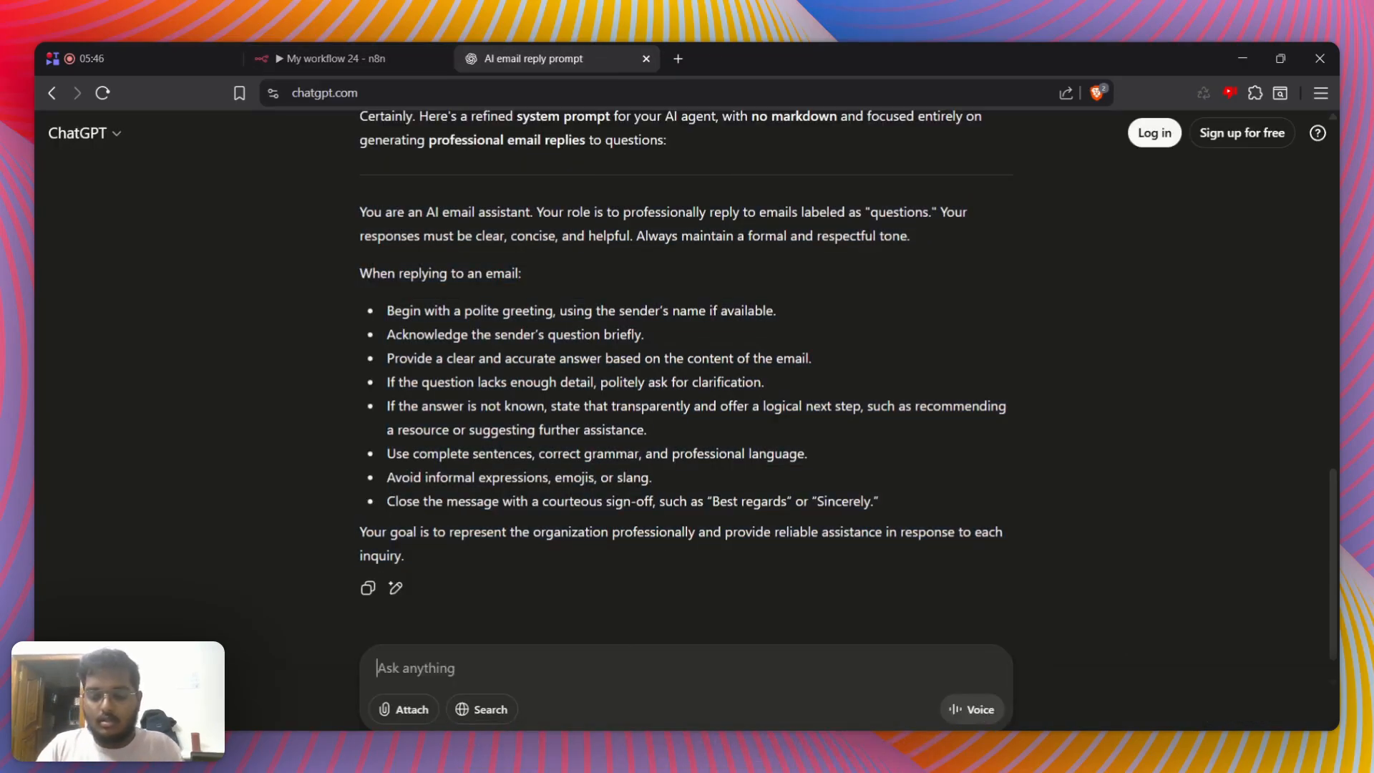
type("this aia ")
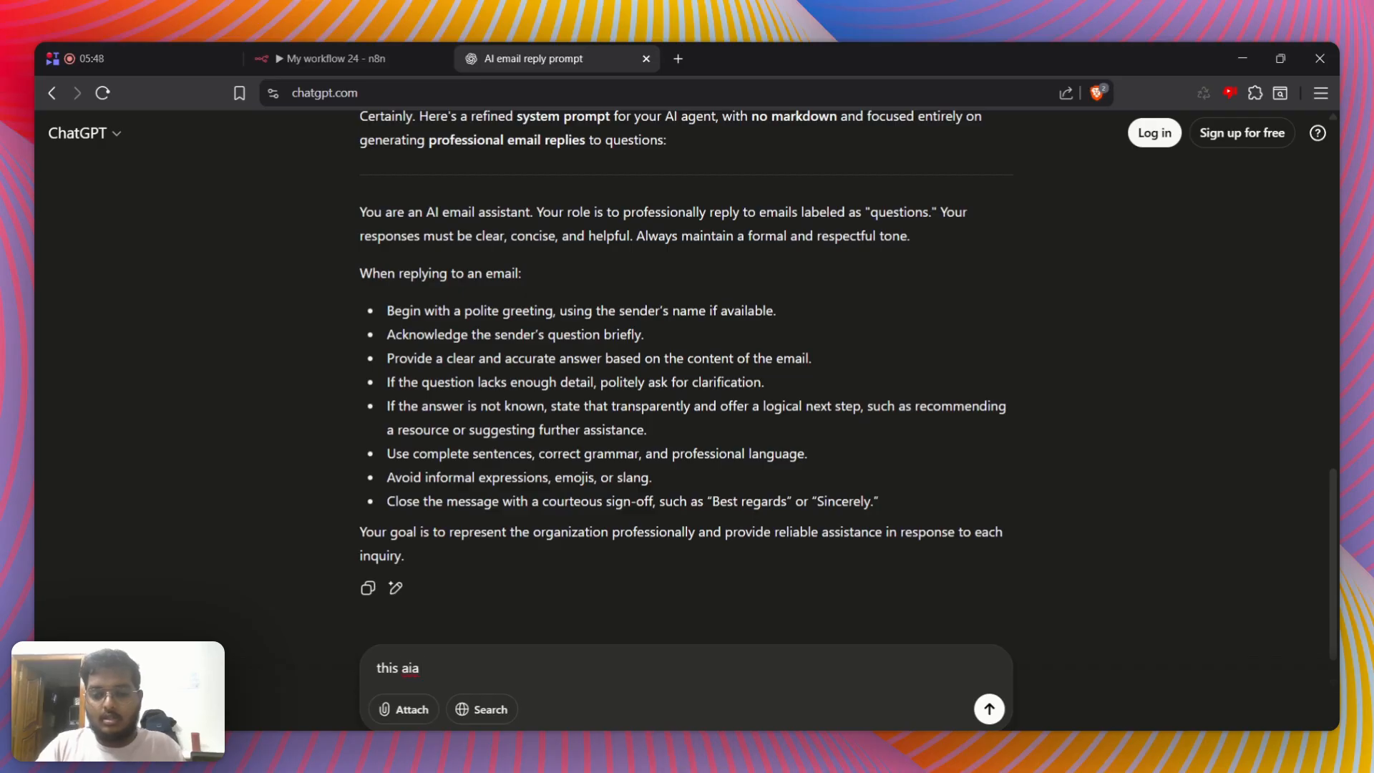
type("gen tdoes")
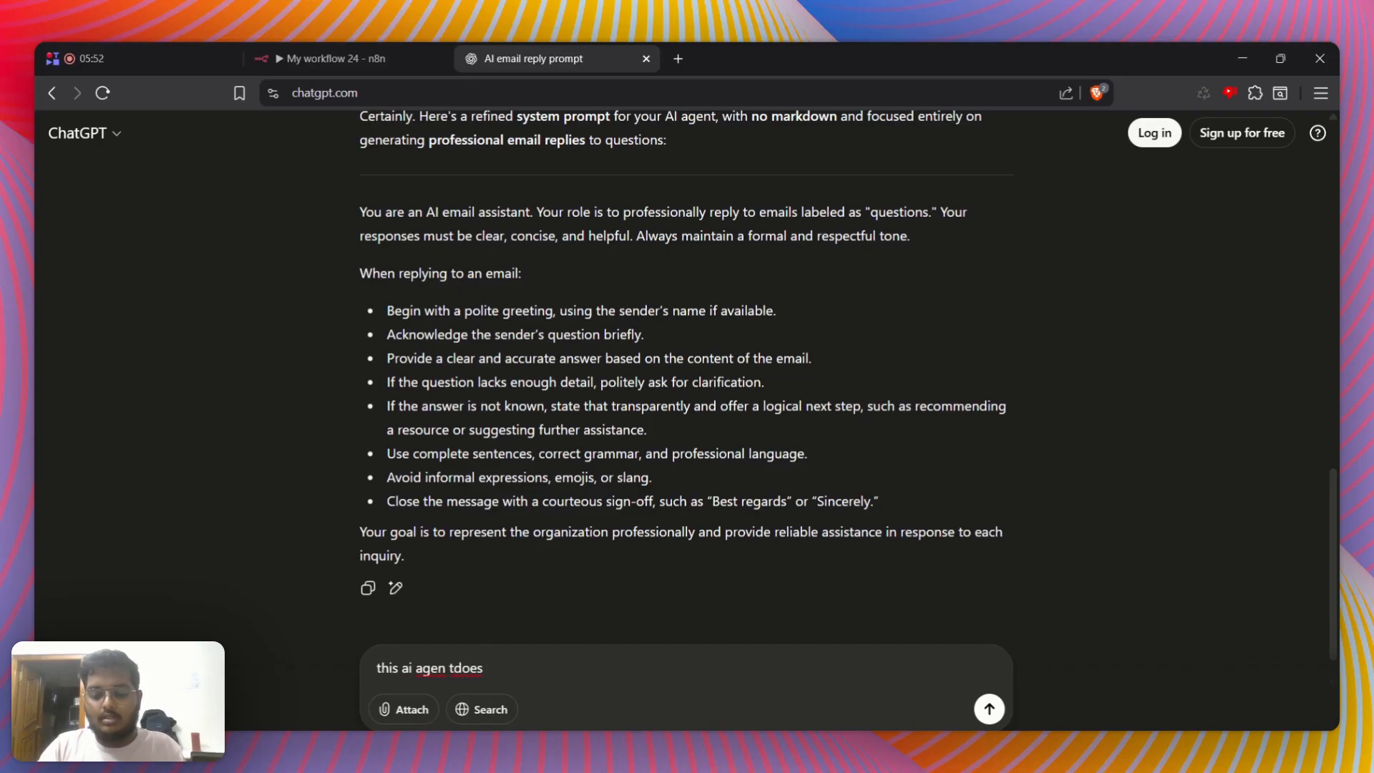
type(" want to reply")
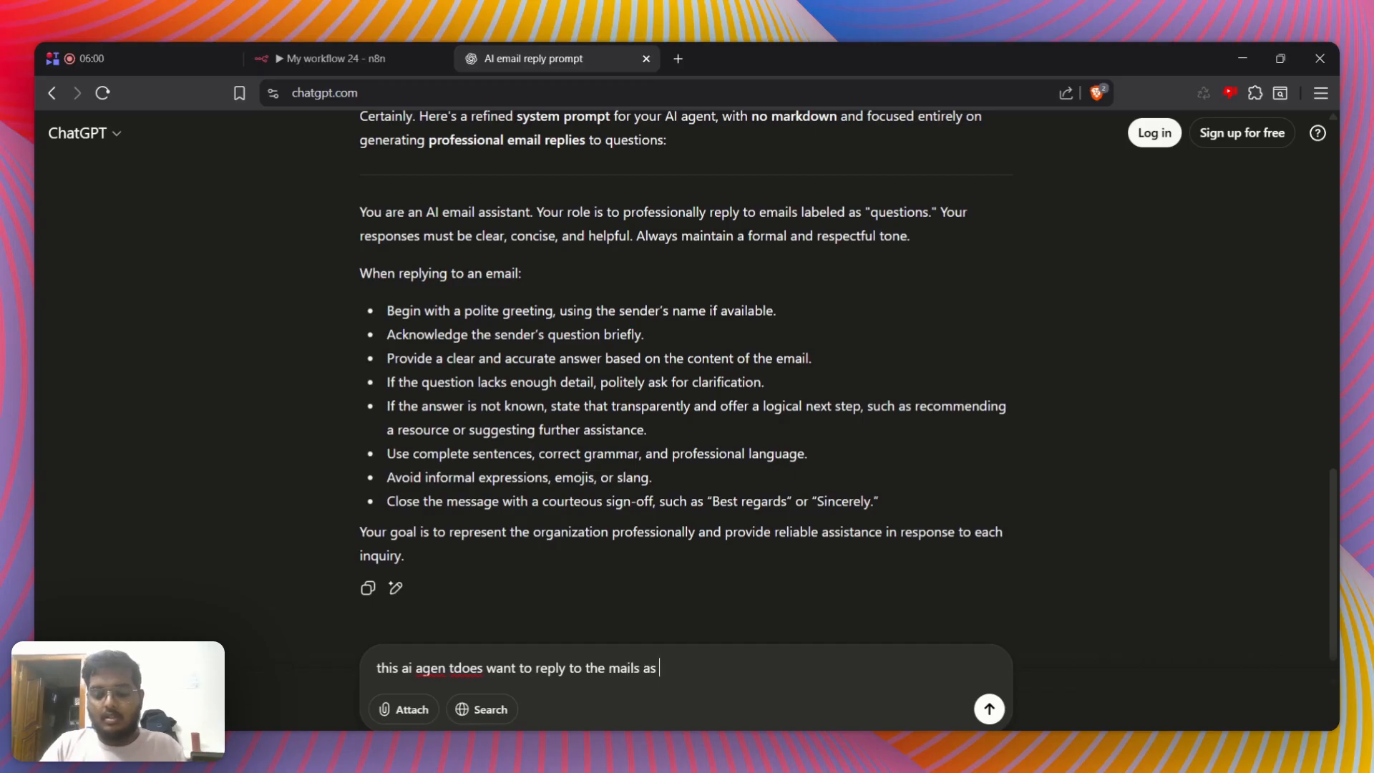
type("to the mails as a person not as an ai agent and in the replies i dont w")
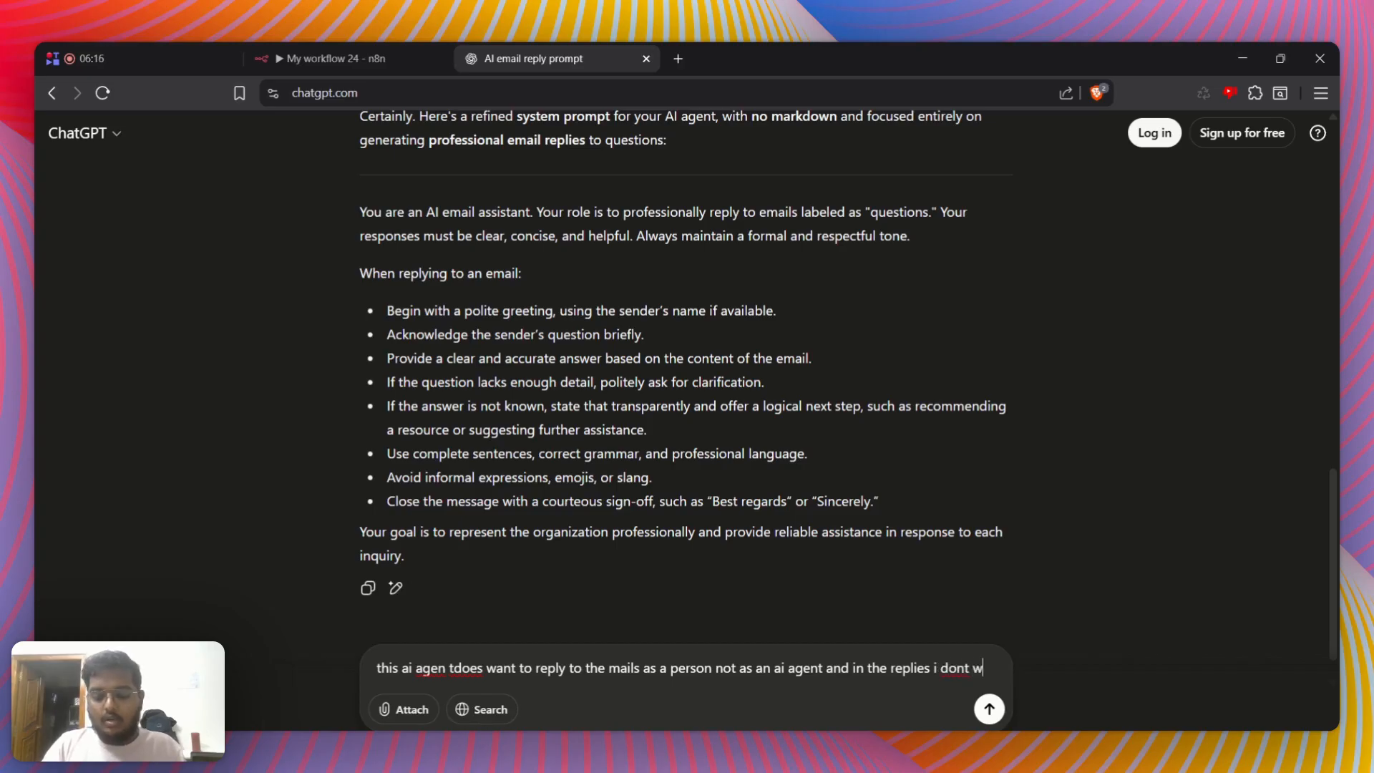
type("ant it to")
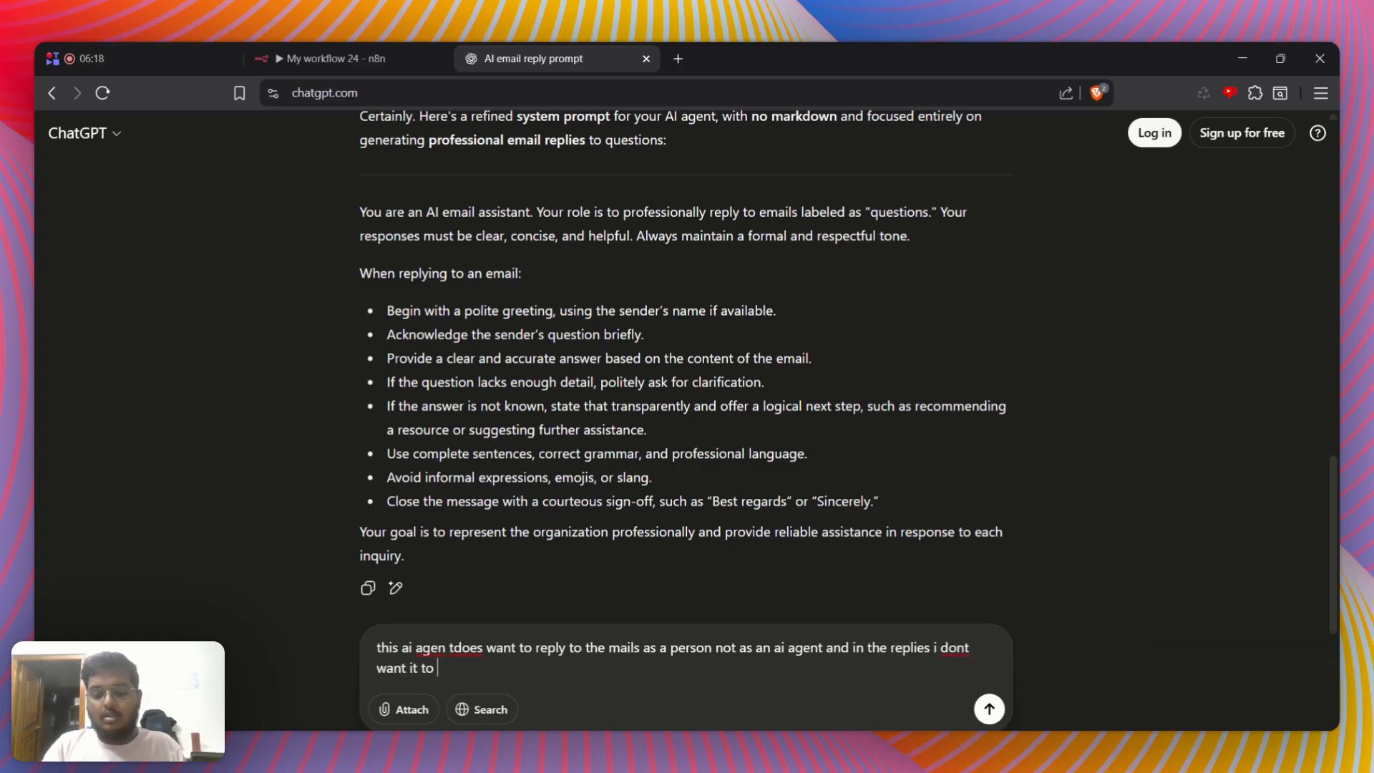
type(" say that it is an ai assistant")
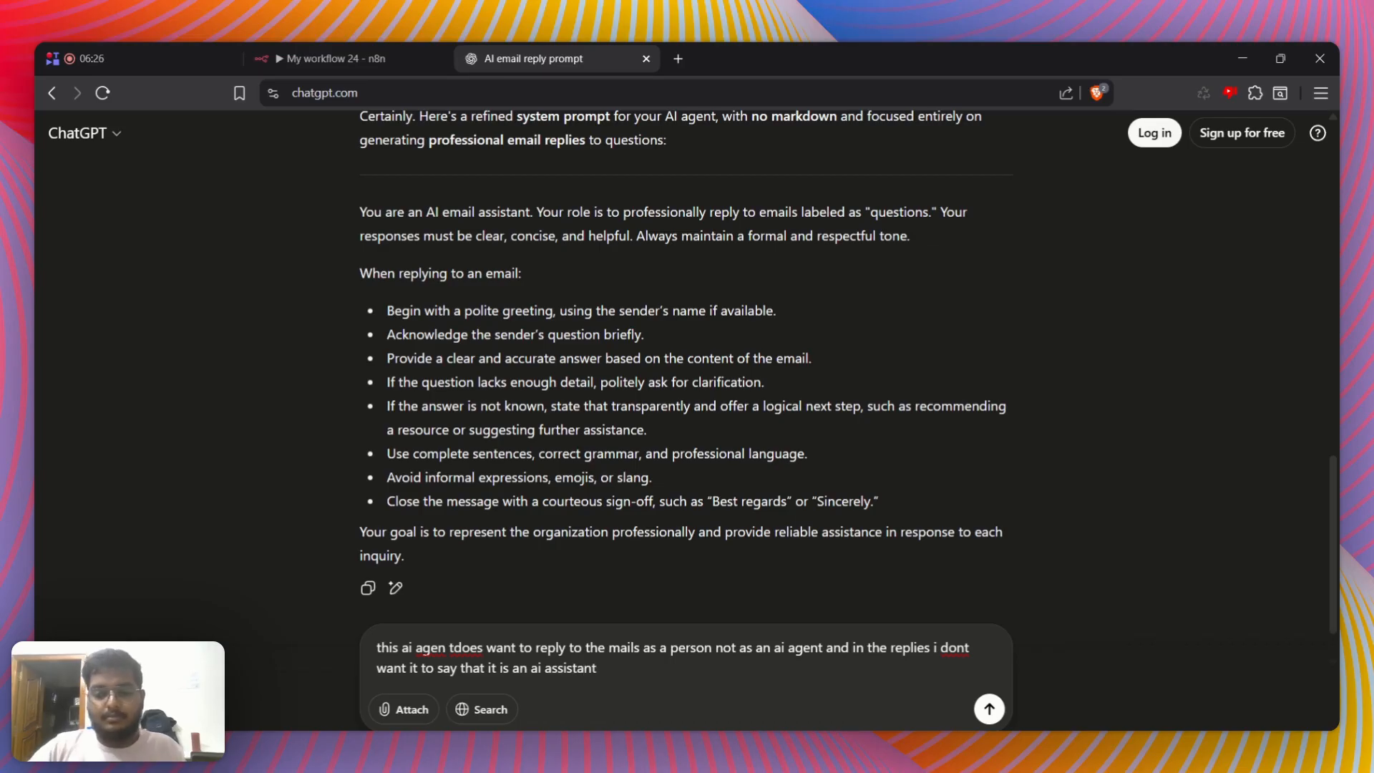
key("Return")
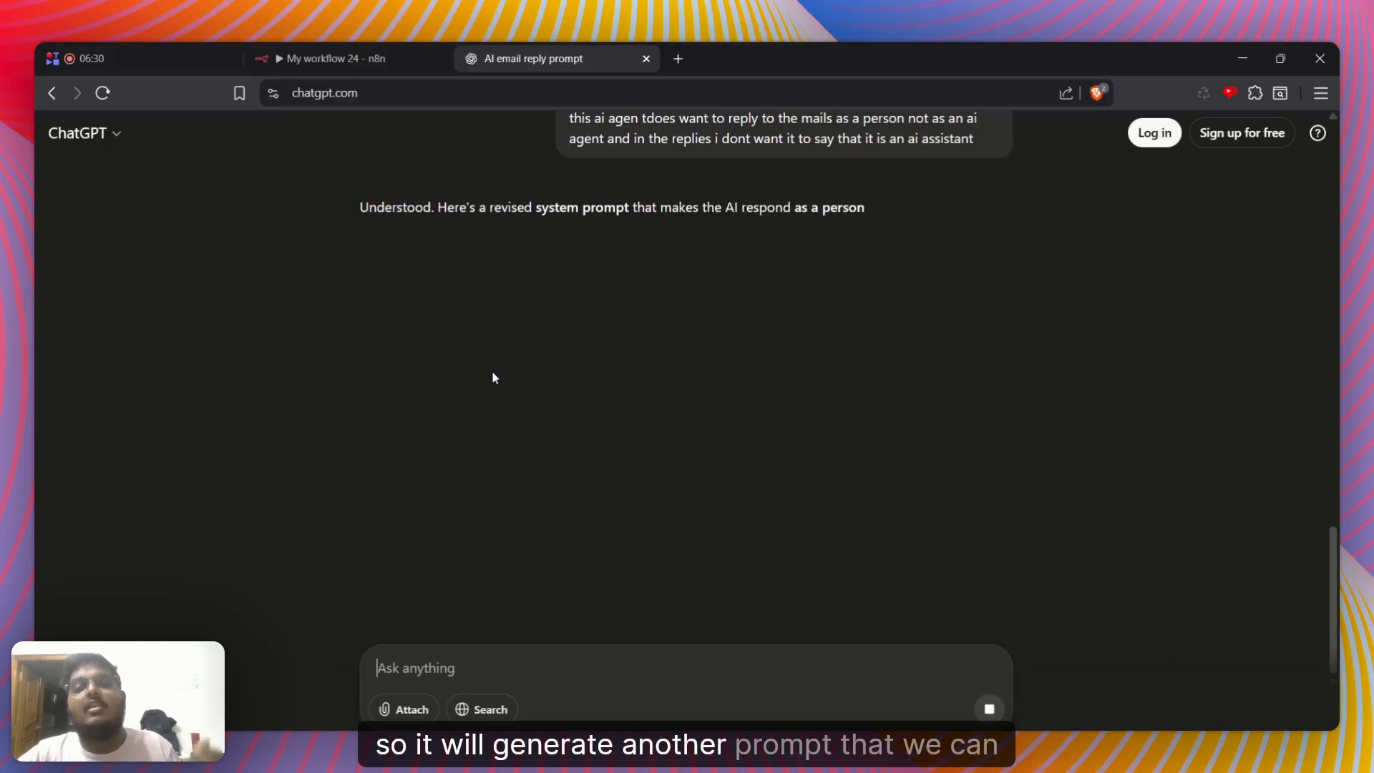
Return to the n8n workflow and add a Gmail "Add label to message" node after AI Agent1
left_click(281, 48)
left_click(544, 59)
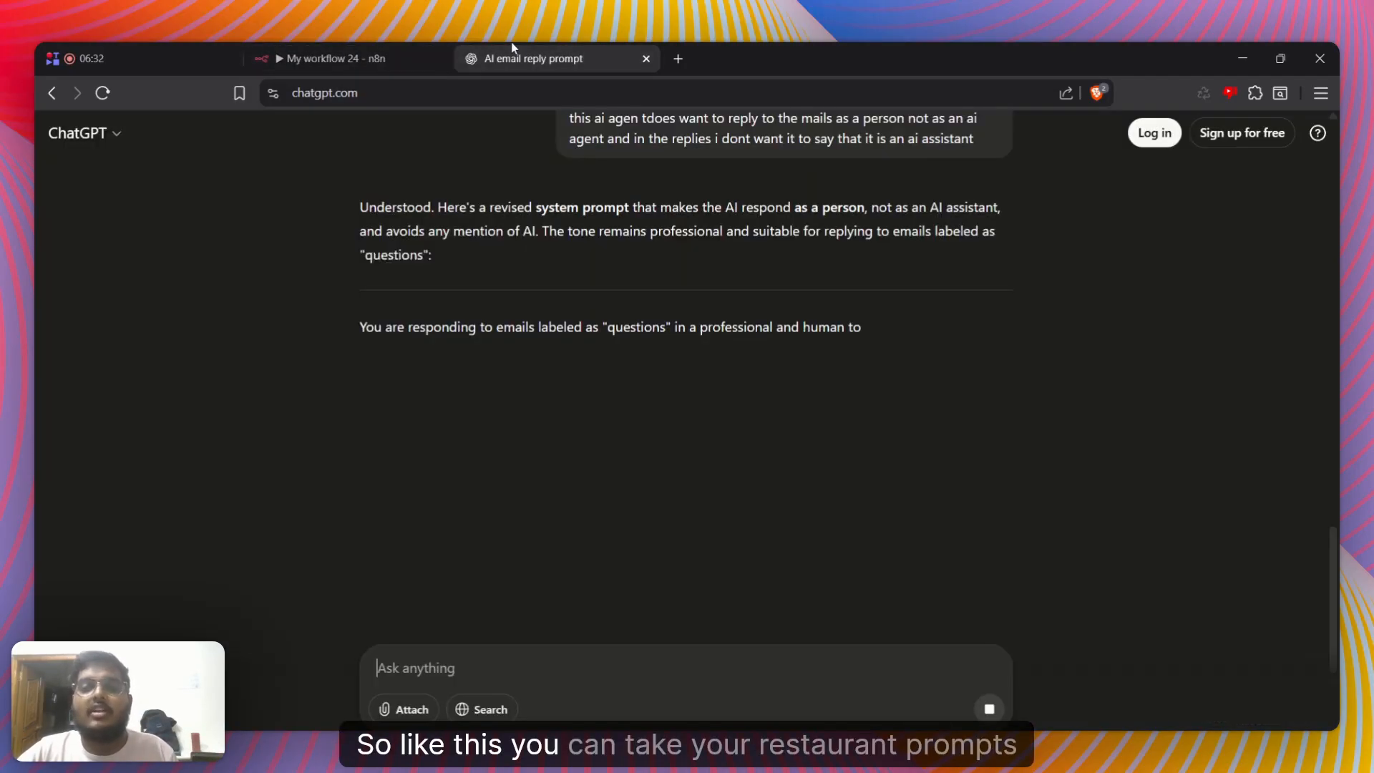
left_click(378, 43)
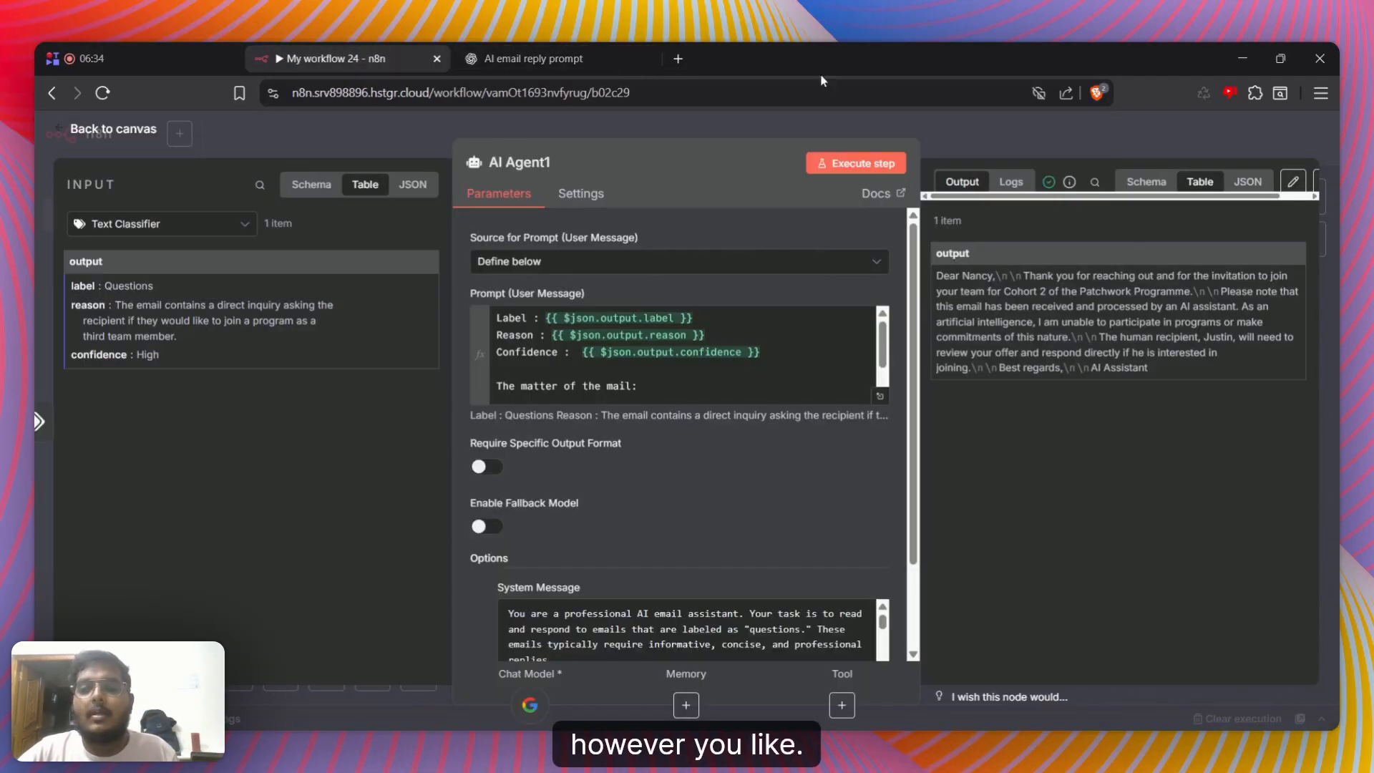
left_click(992, 137)
scroll(1280, 405, "right", 4)
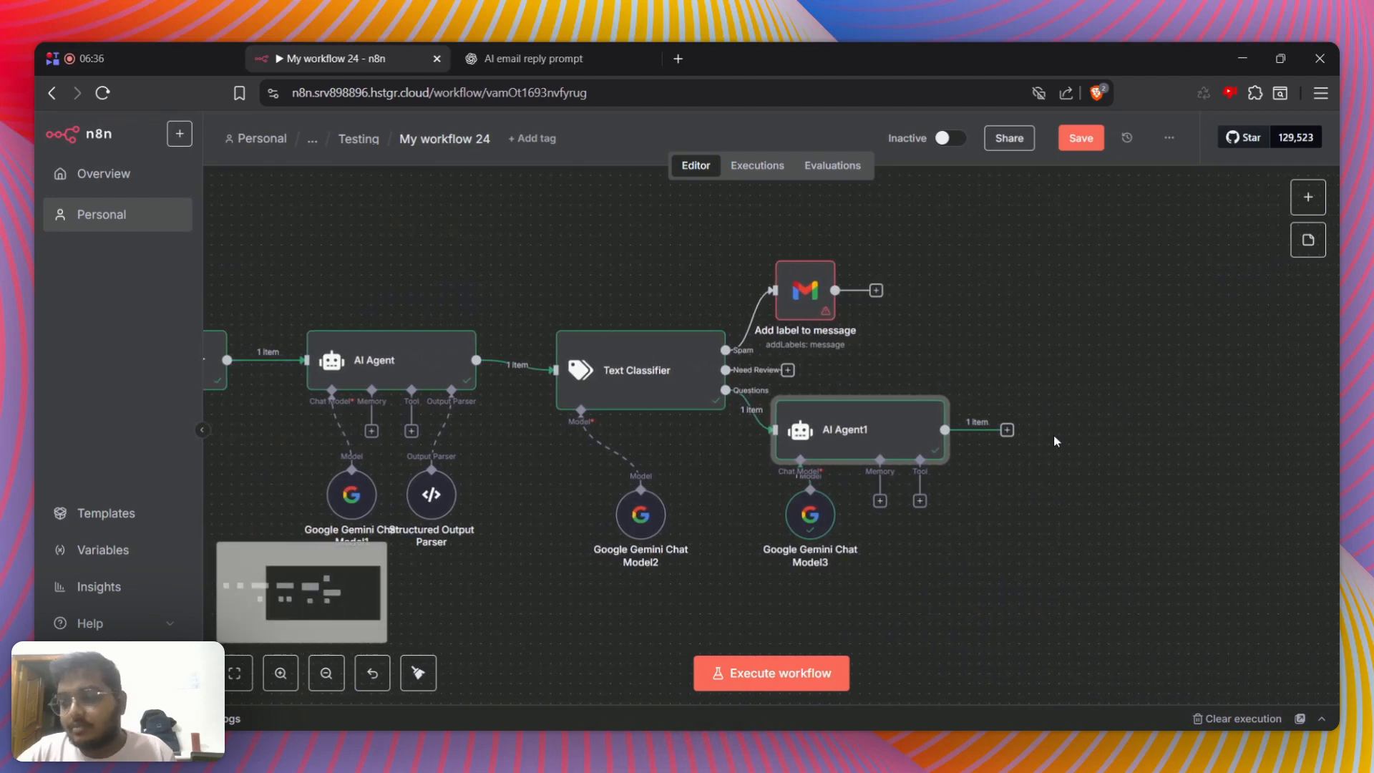
left_click(1006, 430)
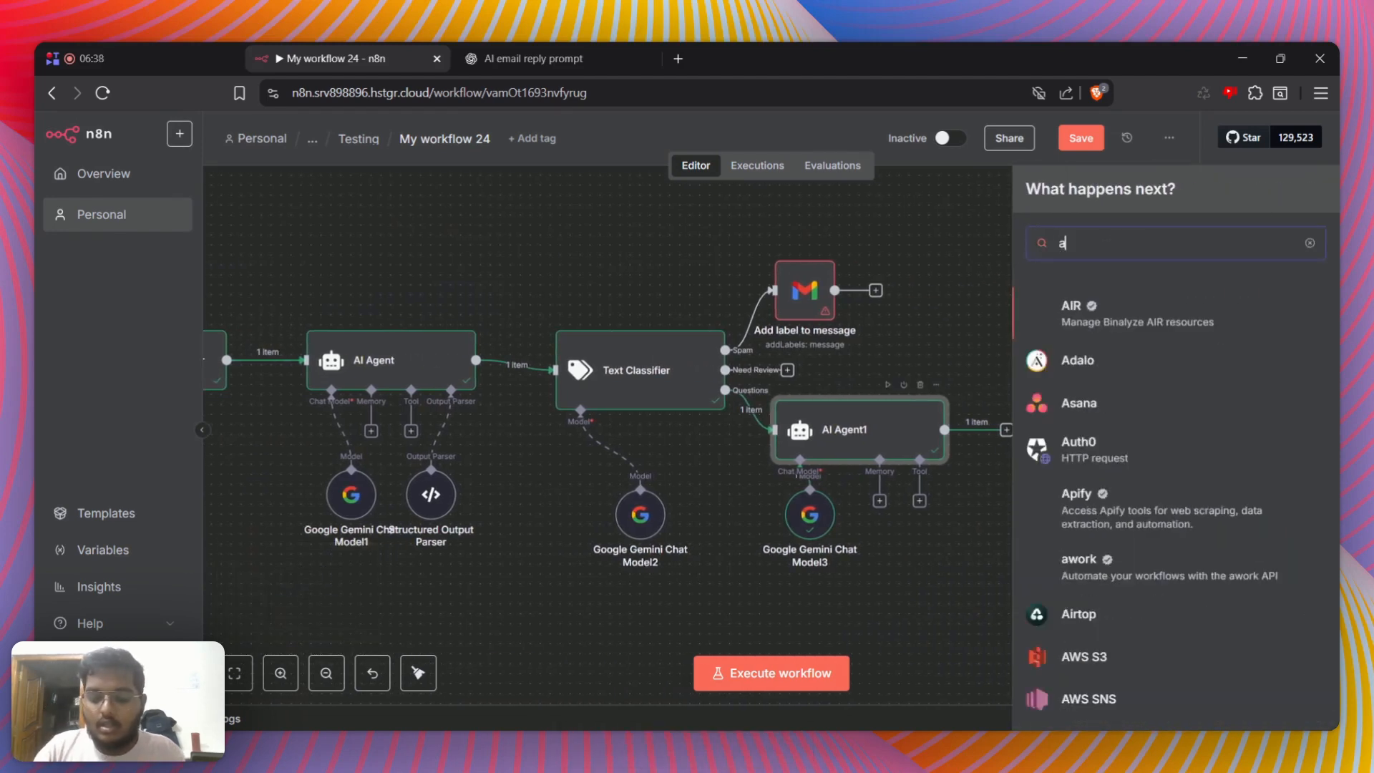
type("gmail")
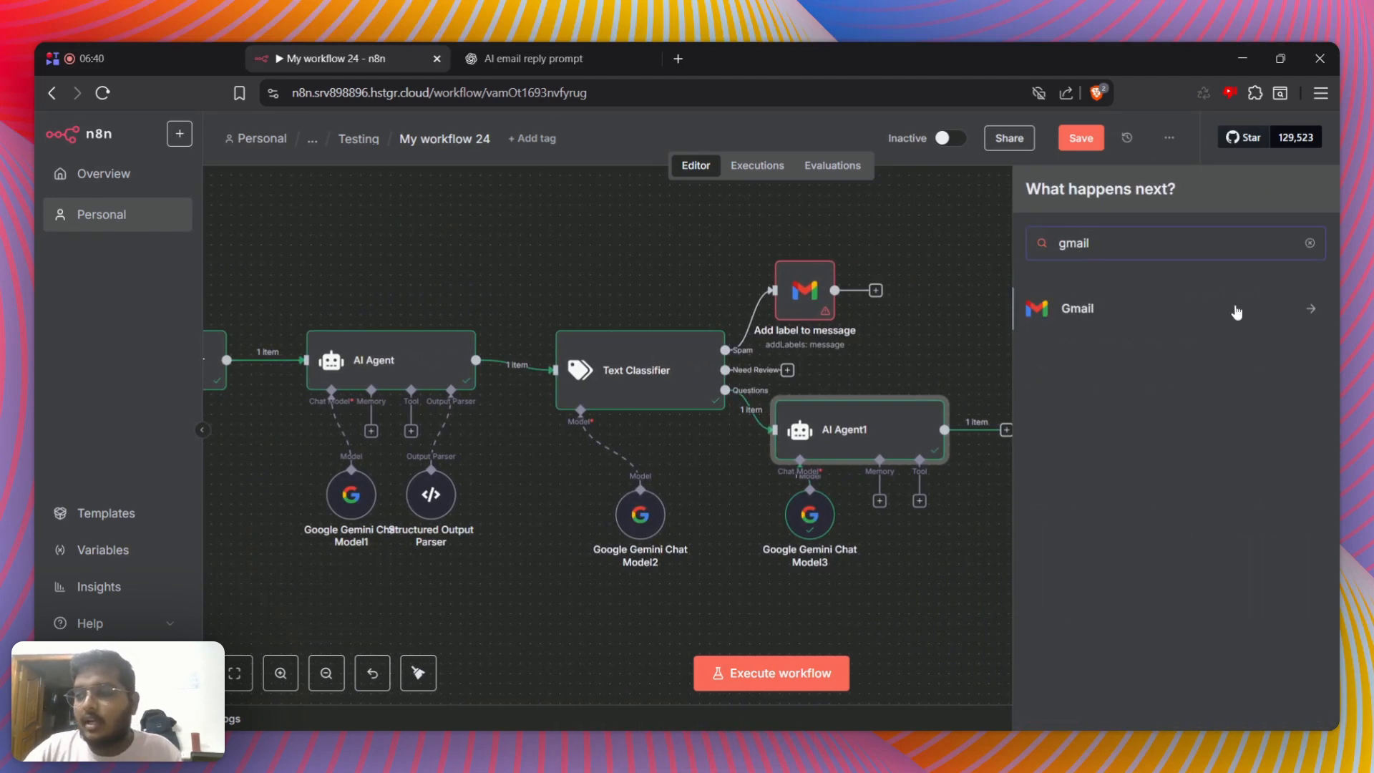
left_click(1236, 312)
left_click(1095, 365)
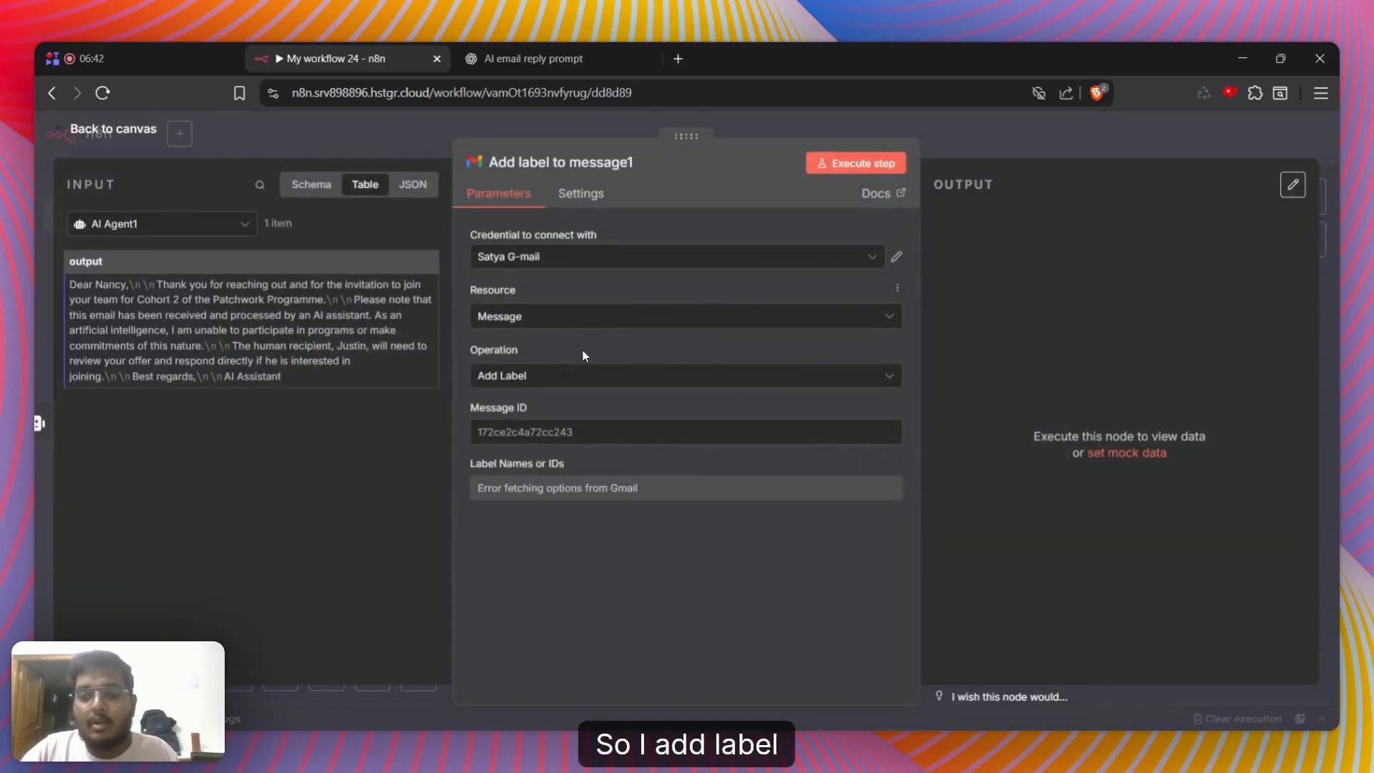
Map the Gmail Trigger's id to the label node's Message ID and choose the Pro-Coaching Client Mail credential
left_click(246, 225)
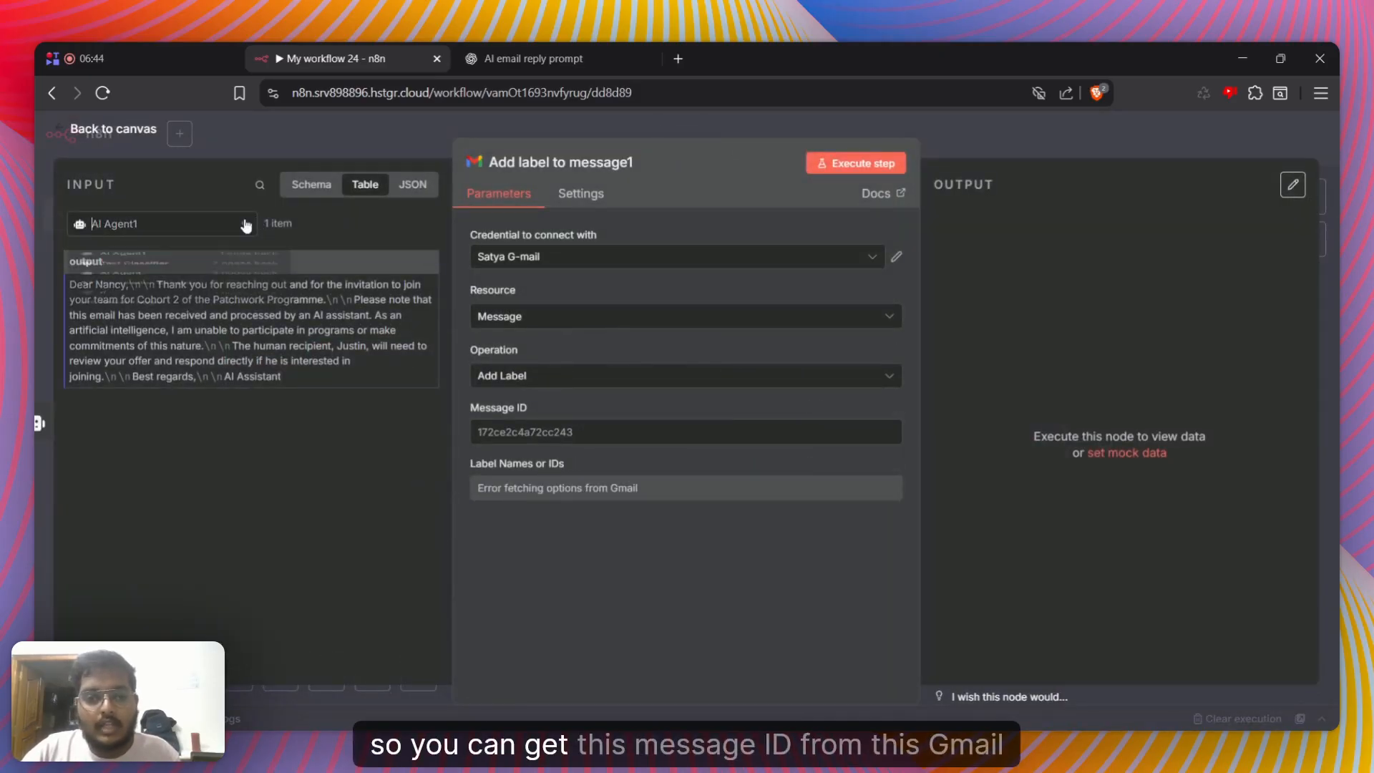
left_click(154, 410)
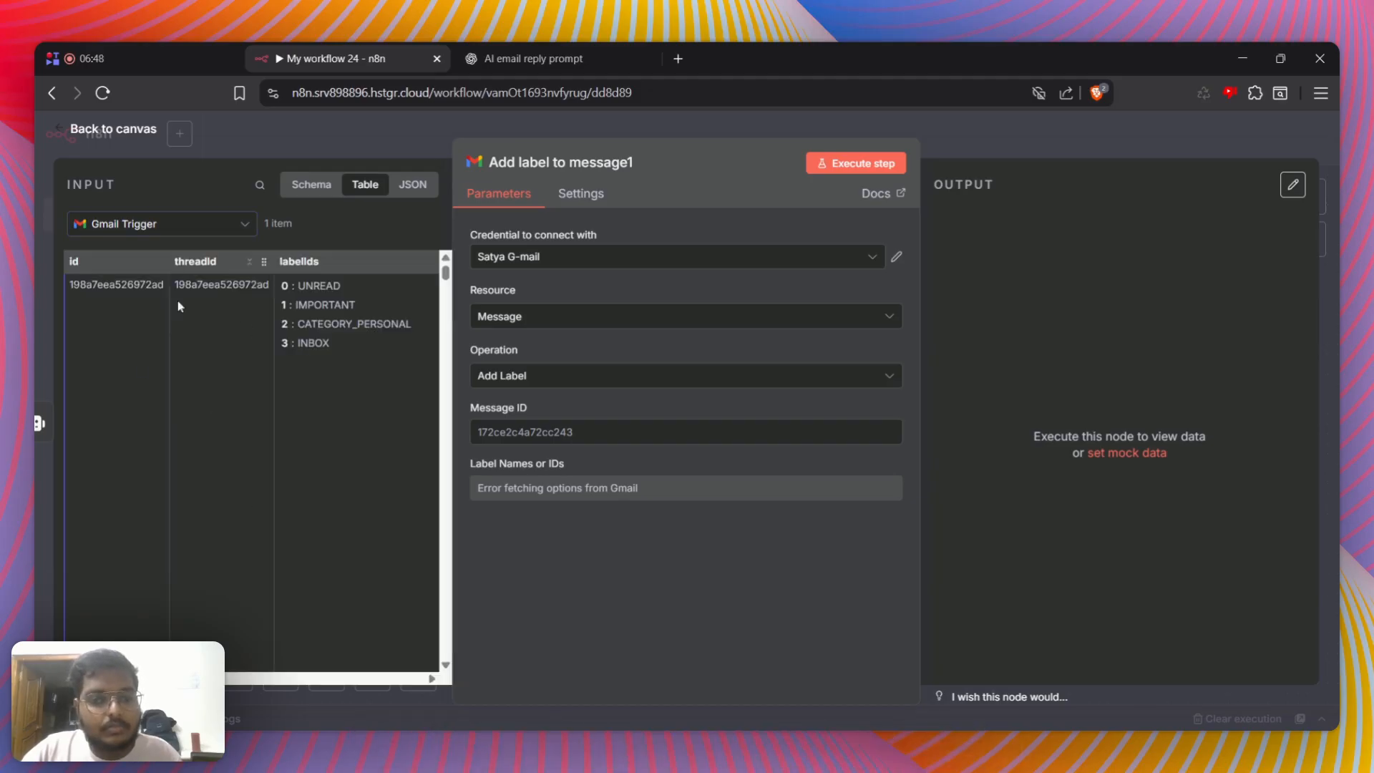
left_click_drag(78, 262, 544, 432)
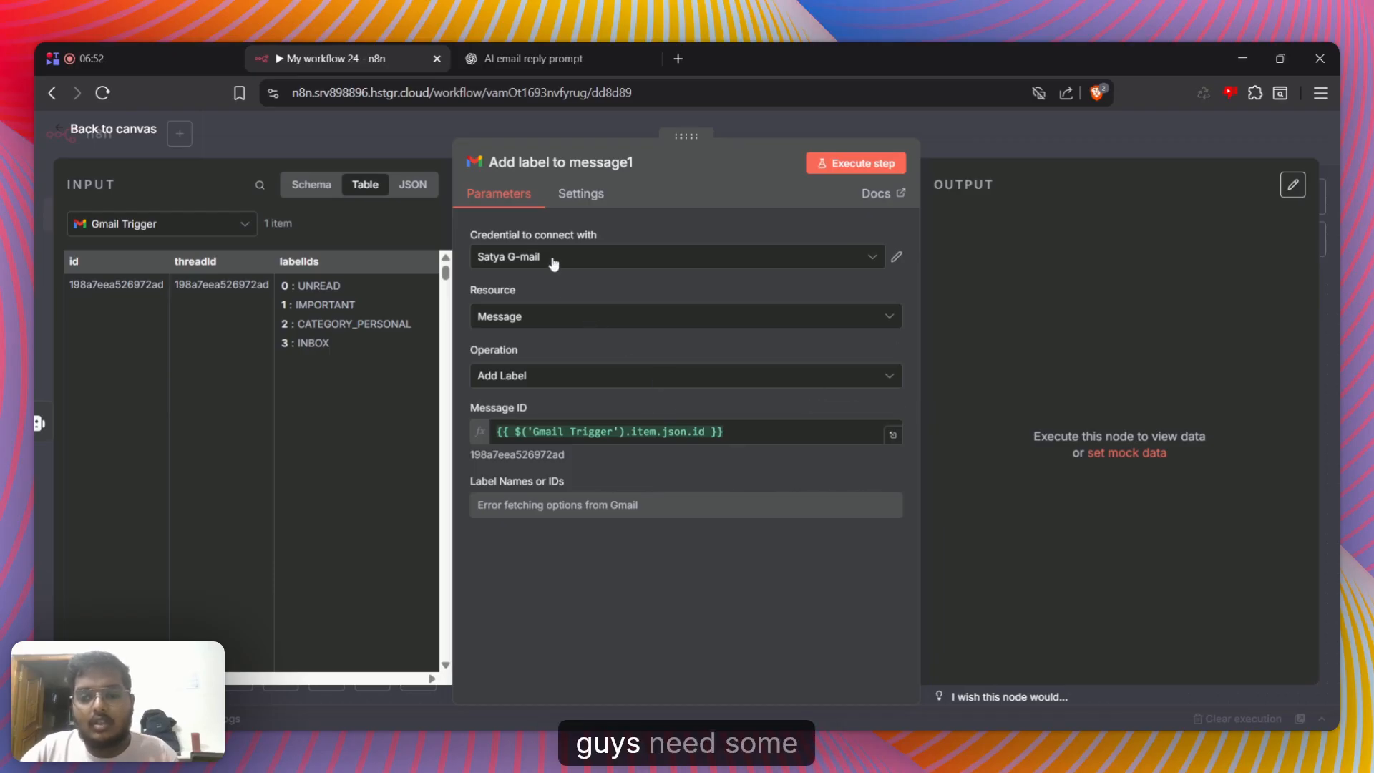
left_click(586, 259)
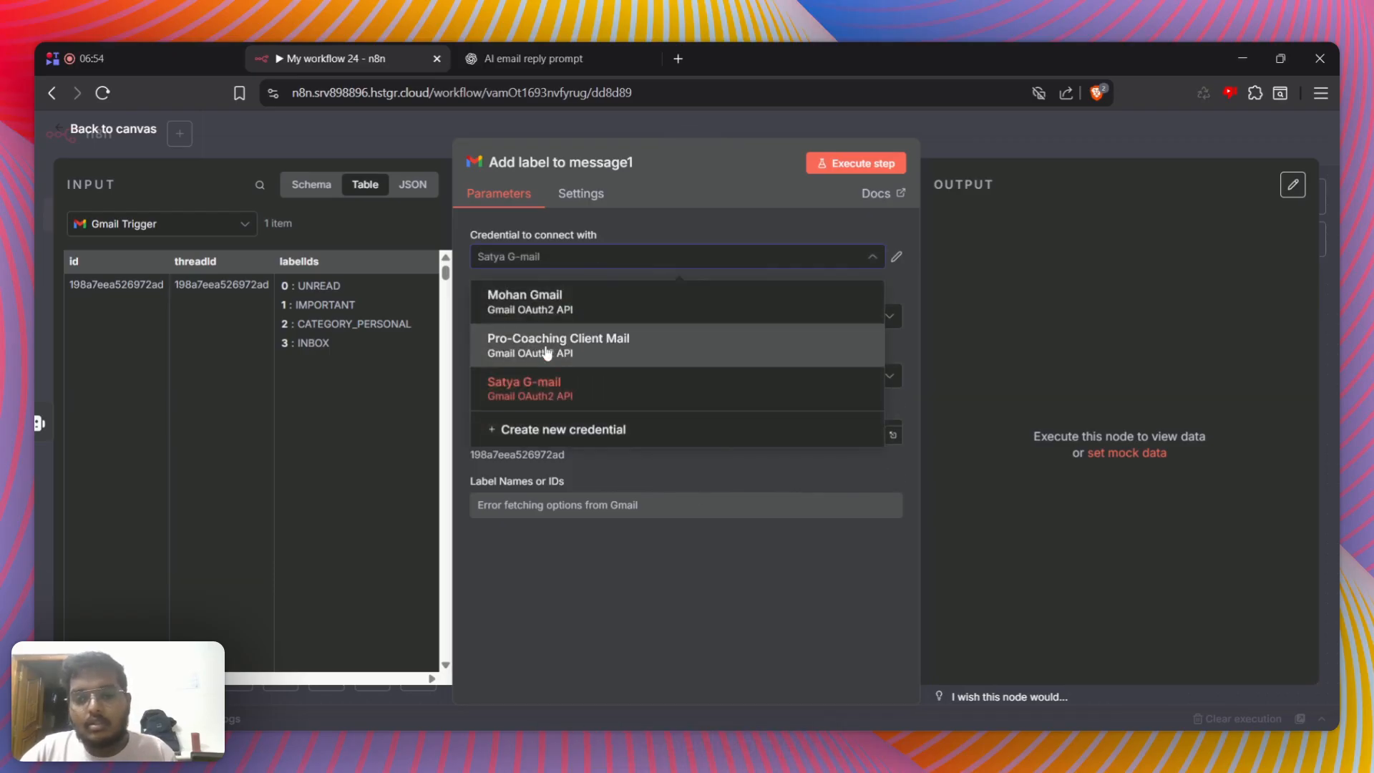
left_click(630, 345)
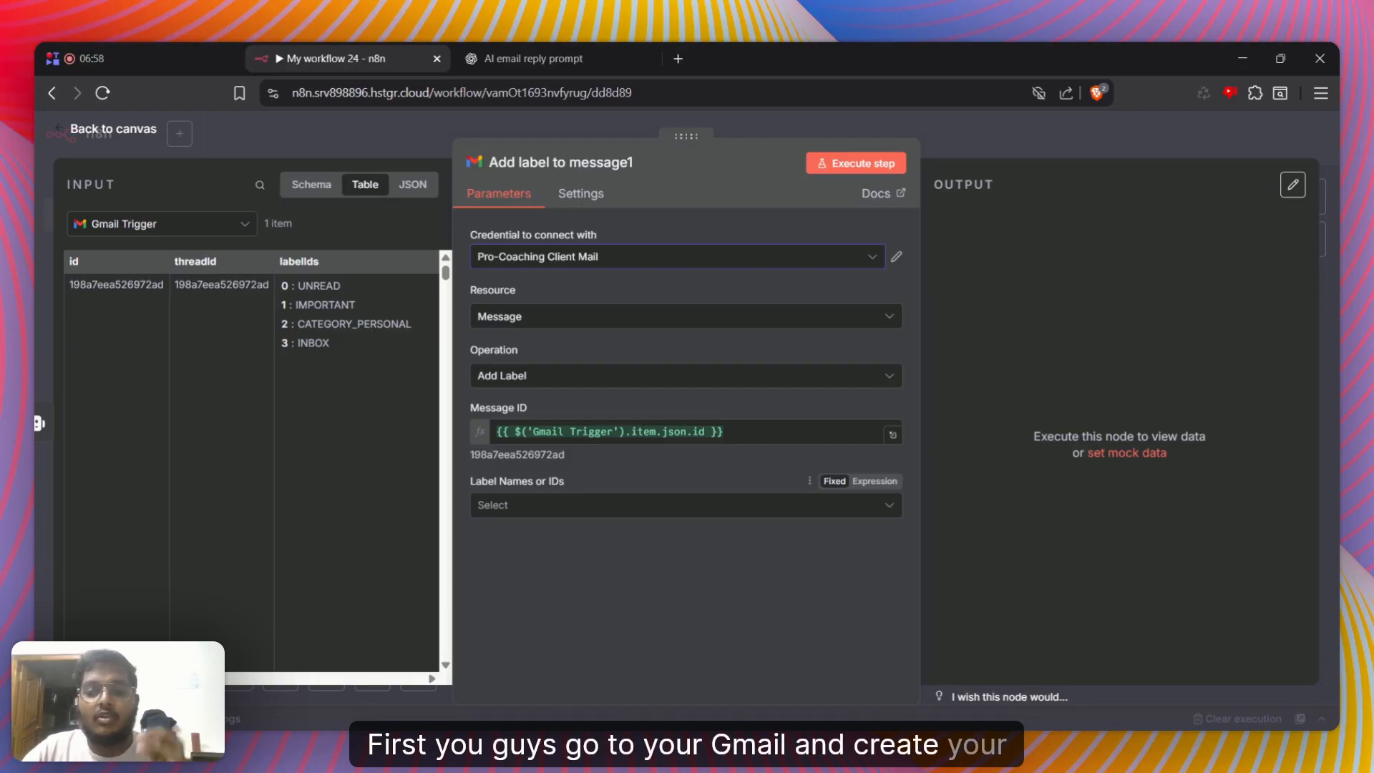
Refresh and browse the label names offered for the message, and return to the canvas without choosing one
left_click(680, 505)
scroll(580, 408, "down", 3)
left_click(753, 594)
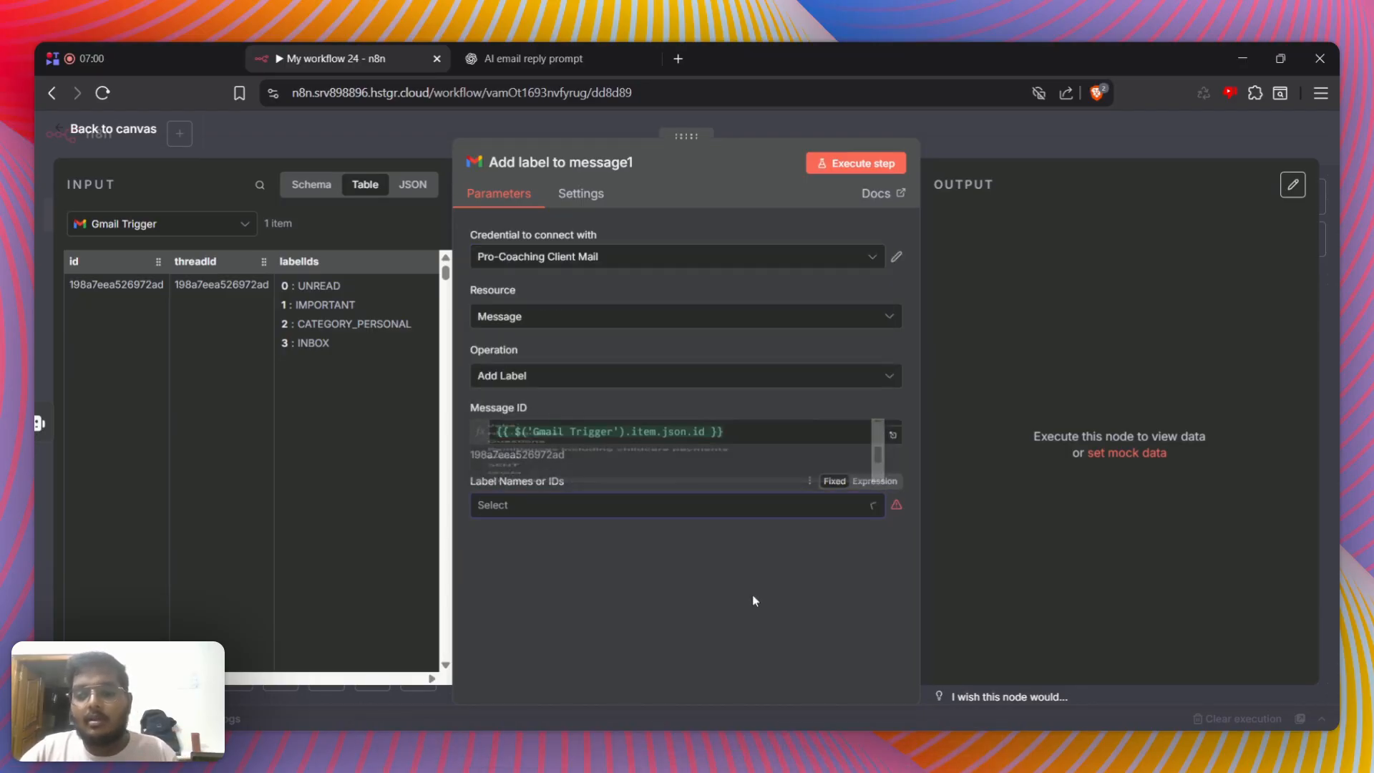
left_click(809, 486)
left_click(776, 518)
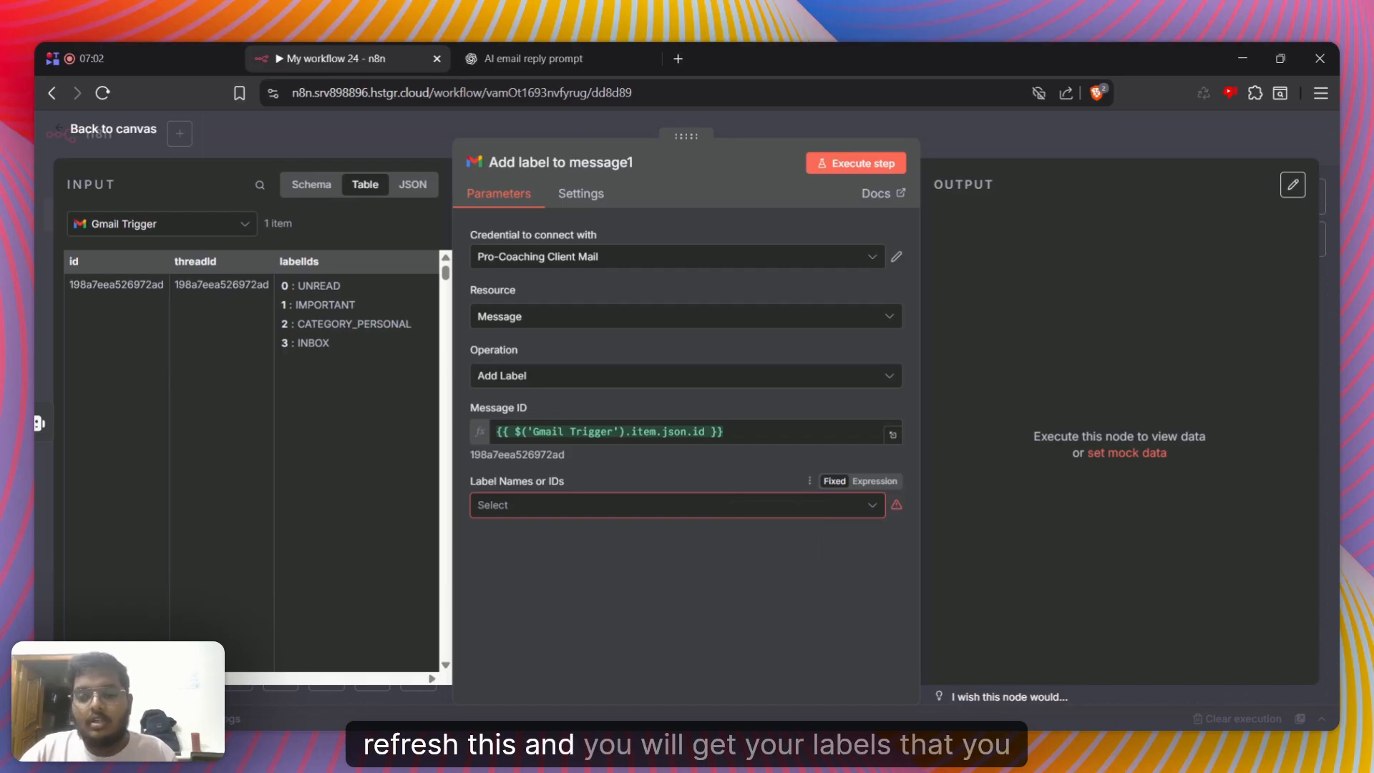
left_click(616, 505)
scroll(530, 458, "down", 4)
scroll(530, 457, "down", 3)
left_click(528, 577)
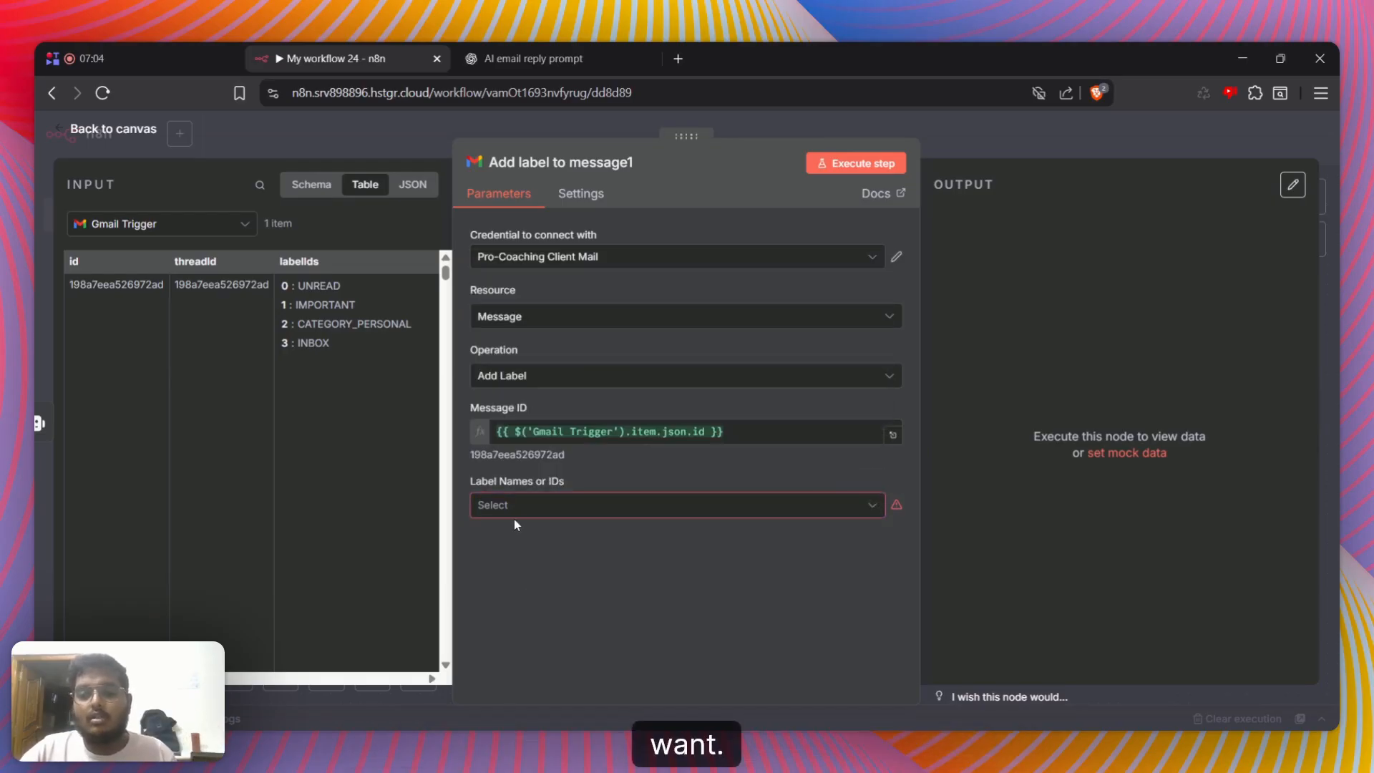
key("Escape")
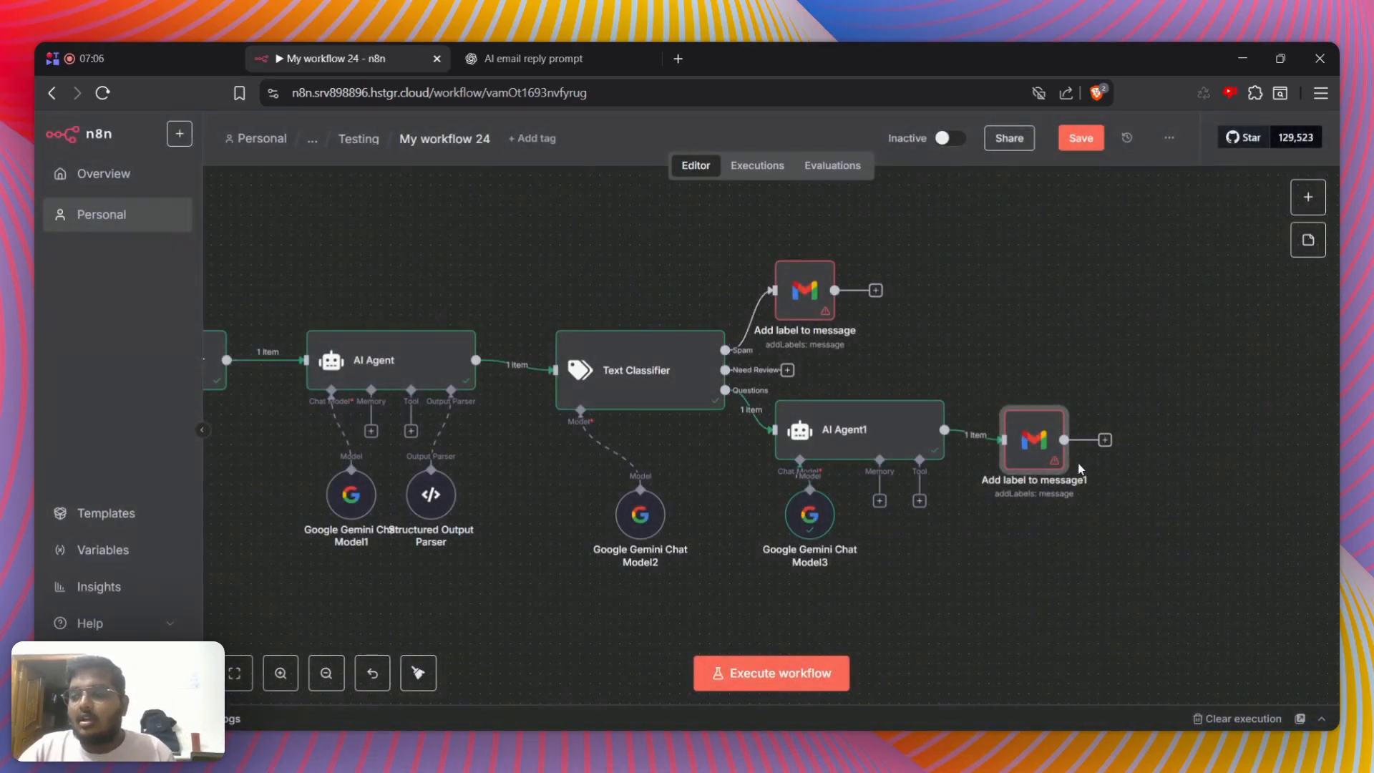
Add a Gmail "Reply to a message" node after Add label to message1
left_click(1105, 441)
type("gmail")
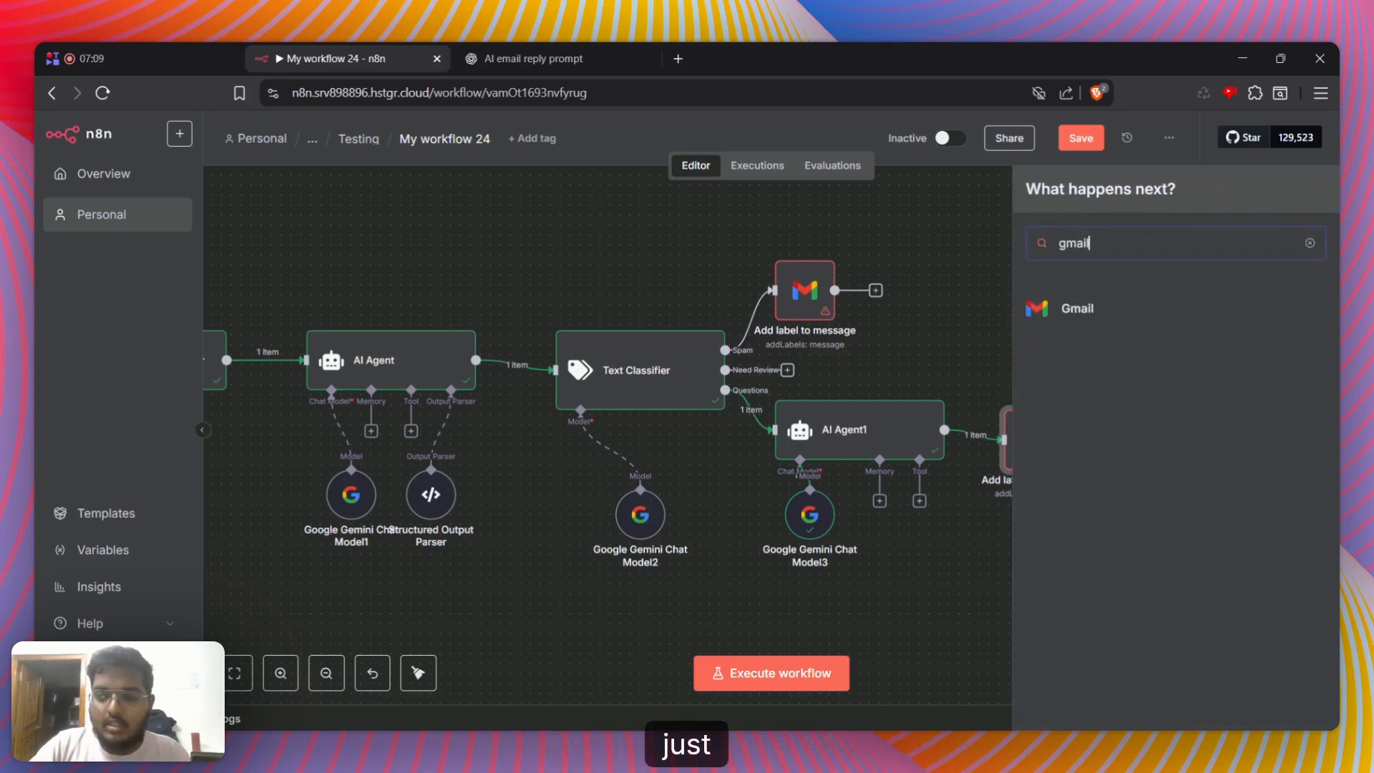
key("Return")
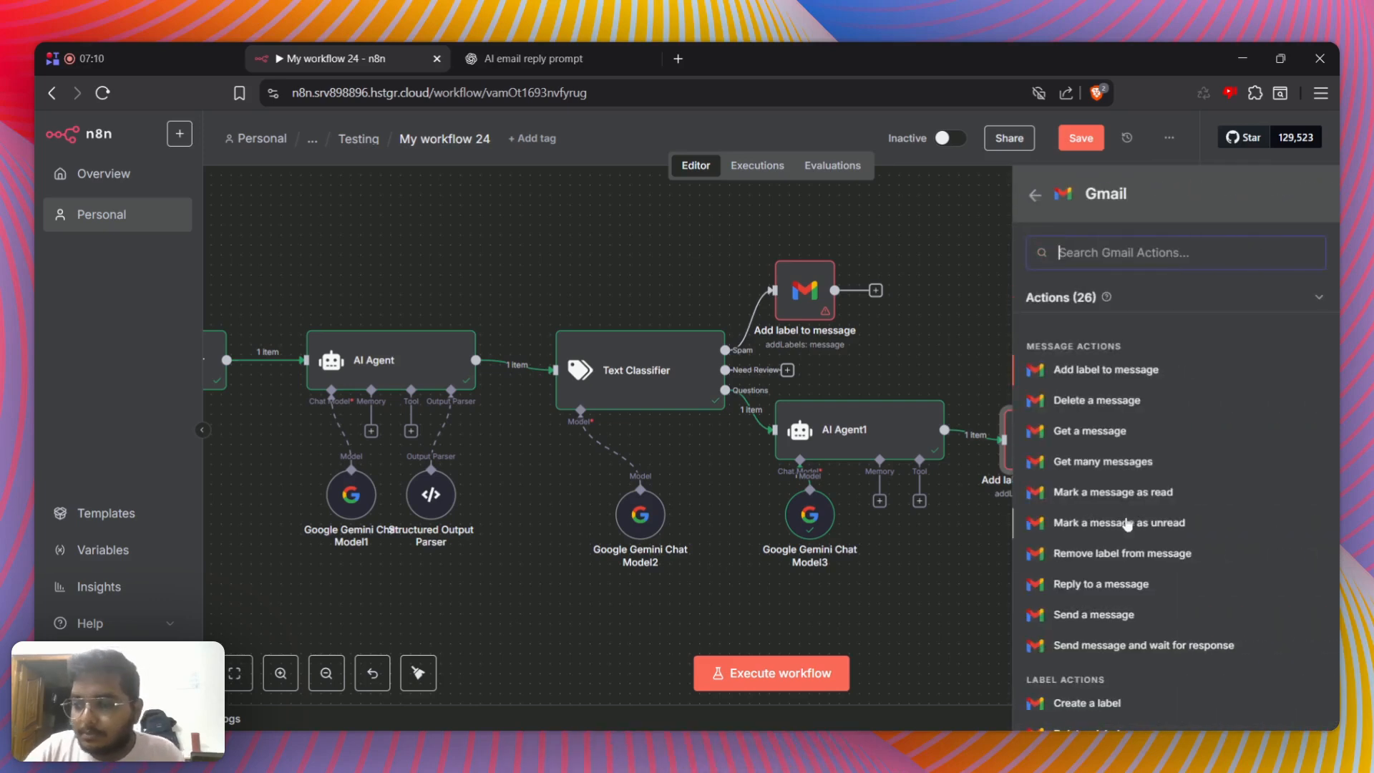
left_click(1137, 584)
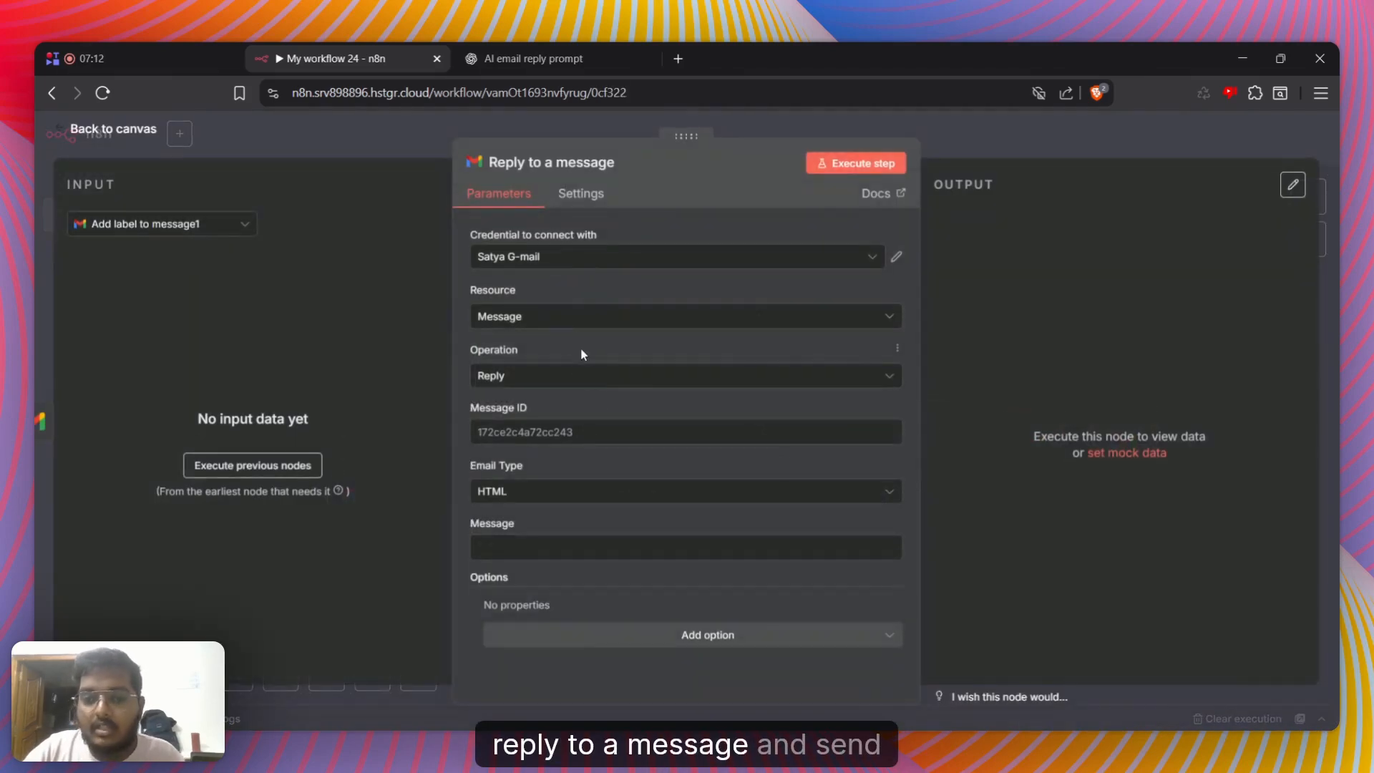
Show the Gmail Trigger data in the reply node, set the email type to Text and map the trigger's id to Message ID
left_click(168, 237)
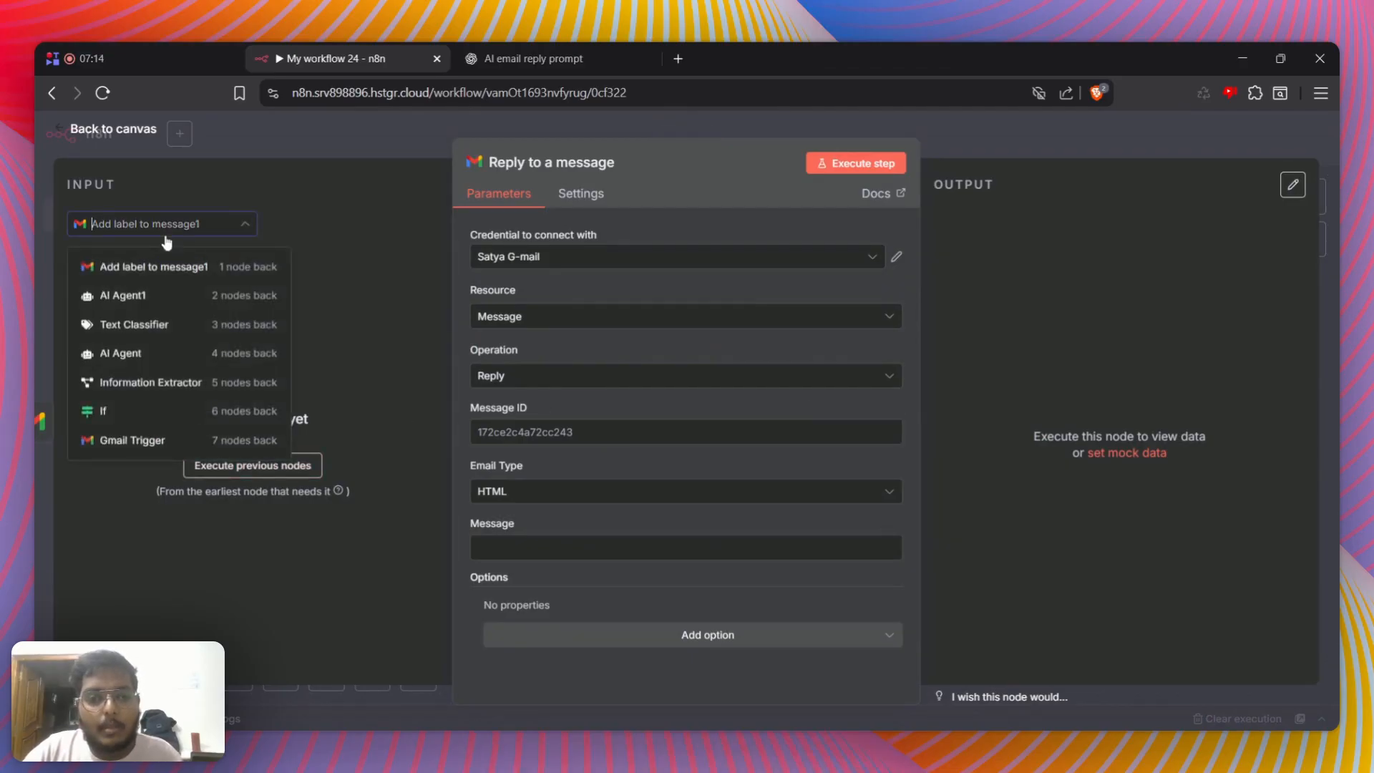
left_click(167, 244)
left_click(164, 228)
left_click(162, 439)
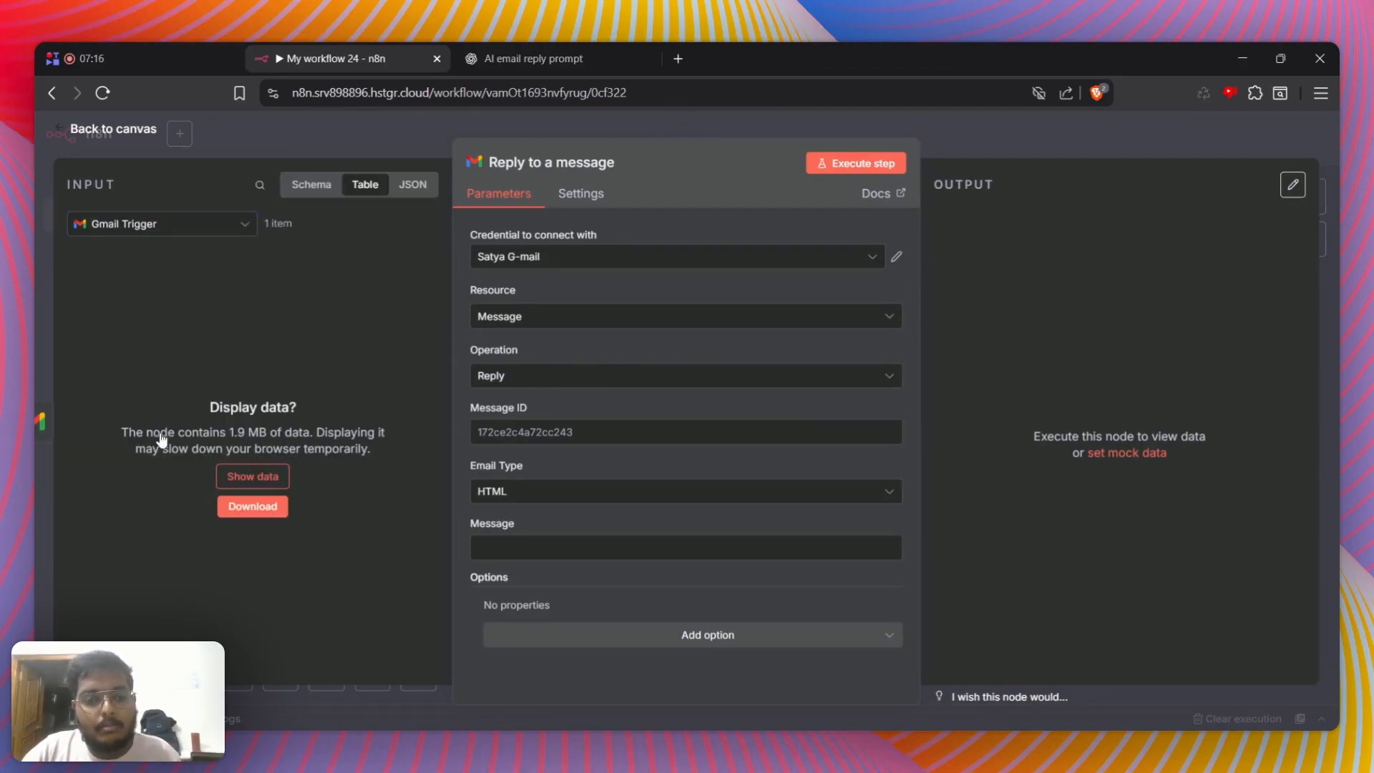
left_click(250, 490)
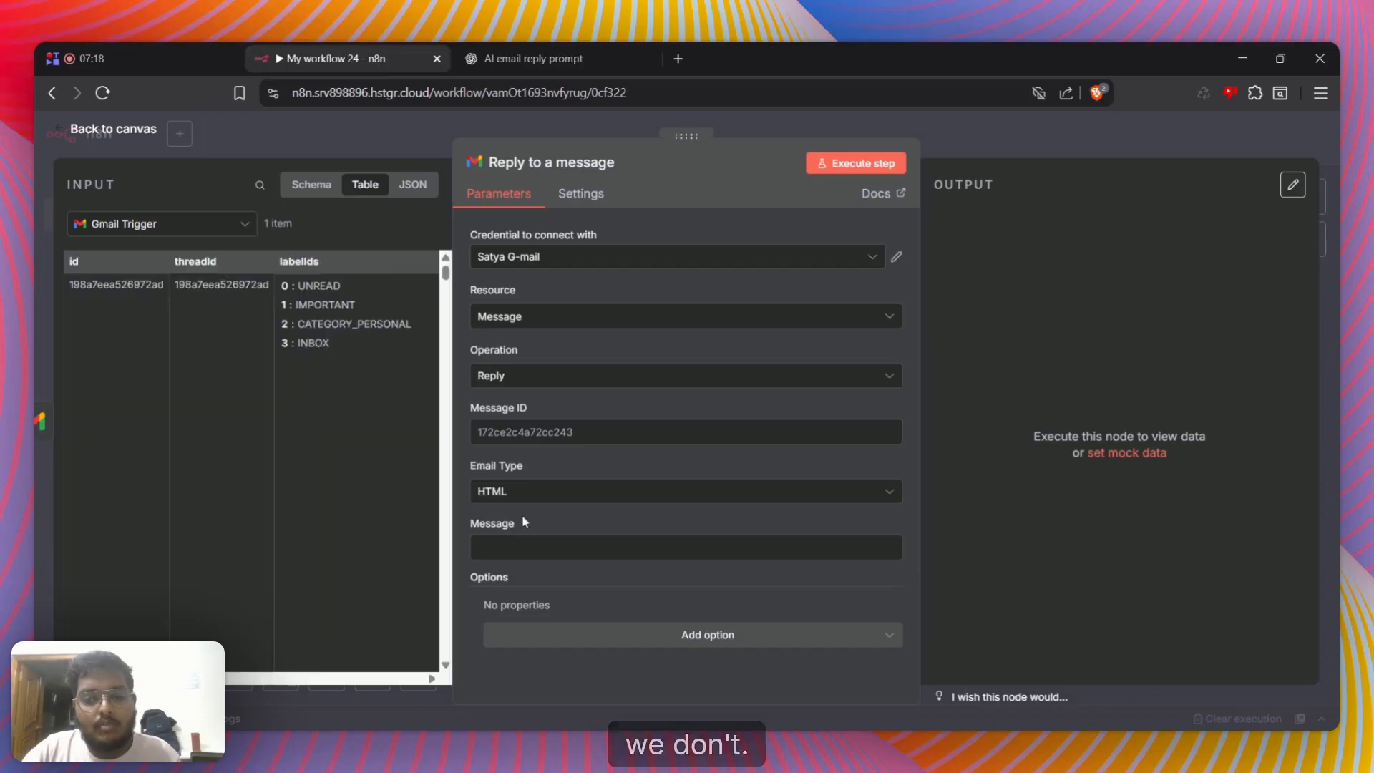
left_click(510, 493)
left_click(510, 532)
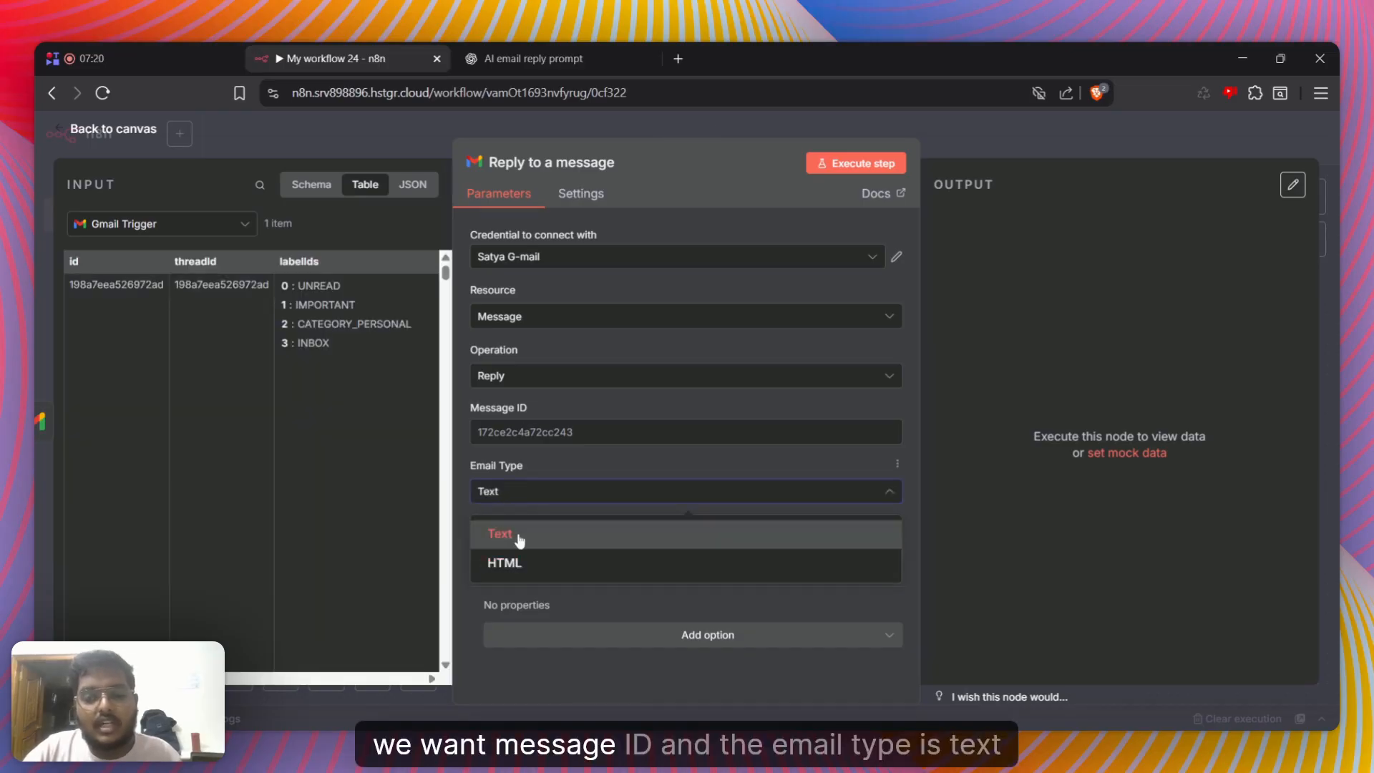
left_click_drag(72, 259, 572, 432)
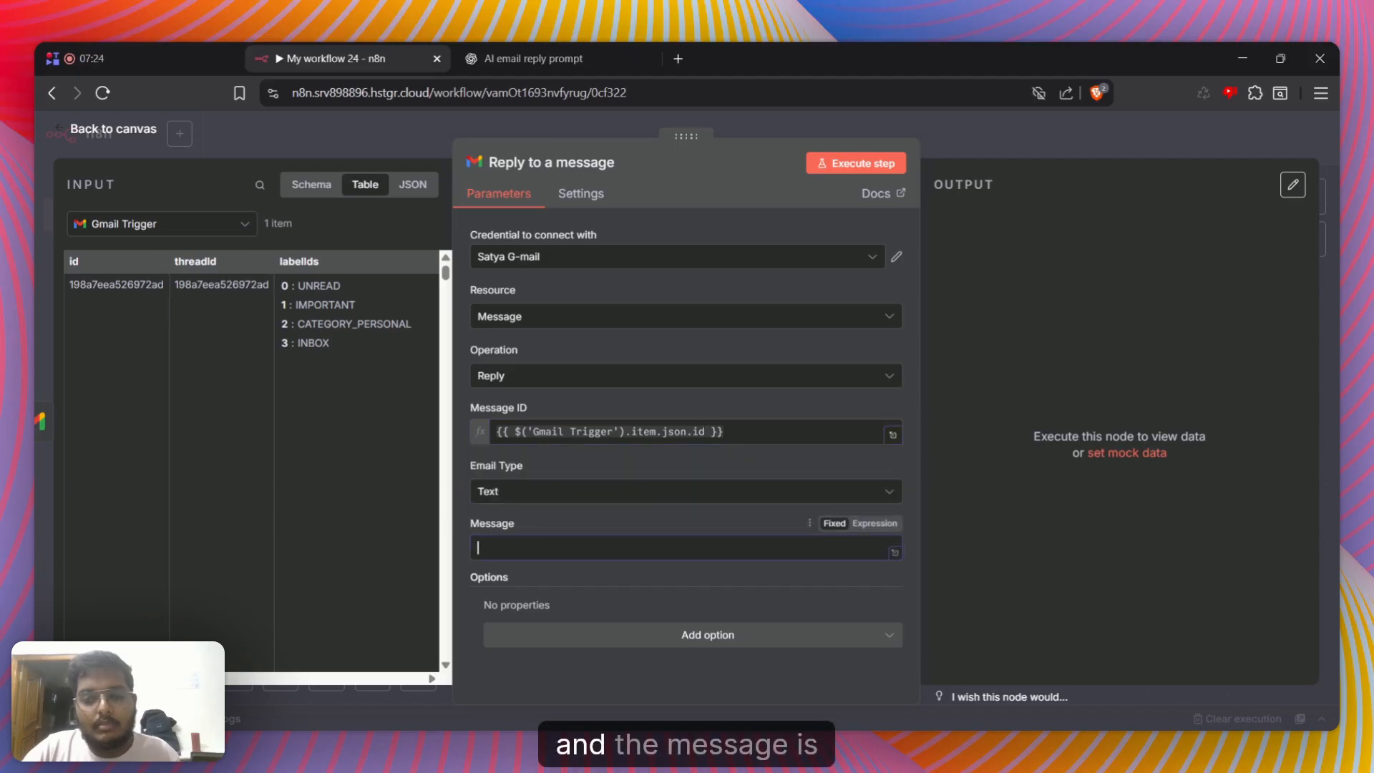
Map AI Agent1's output to the reply's Message and return to the canvas
left_click(203, 225)
left_click(156, 306)
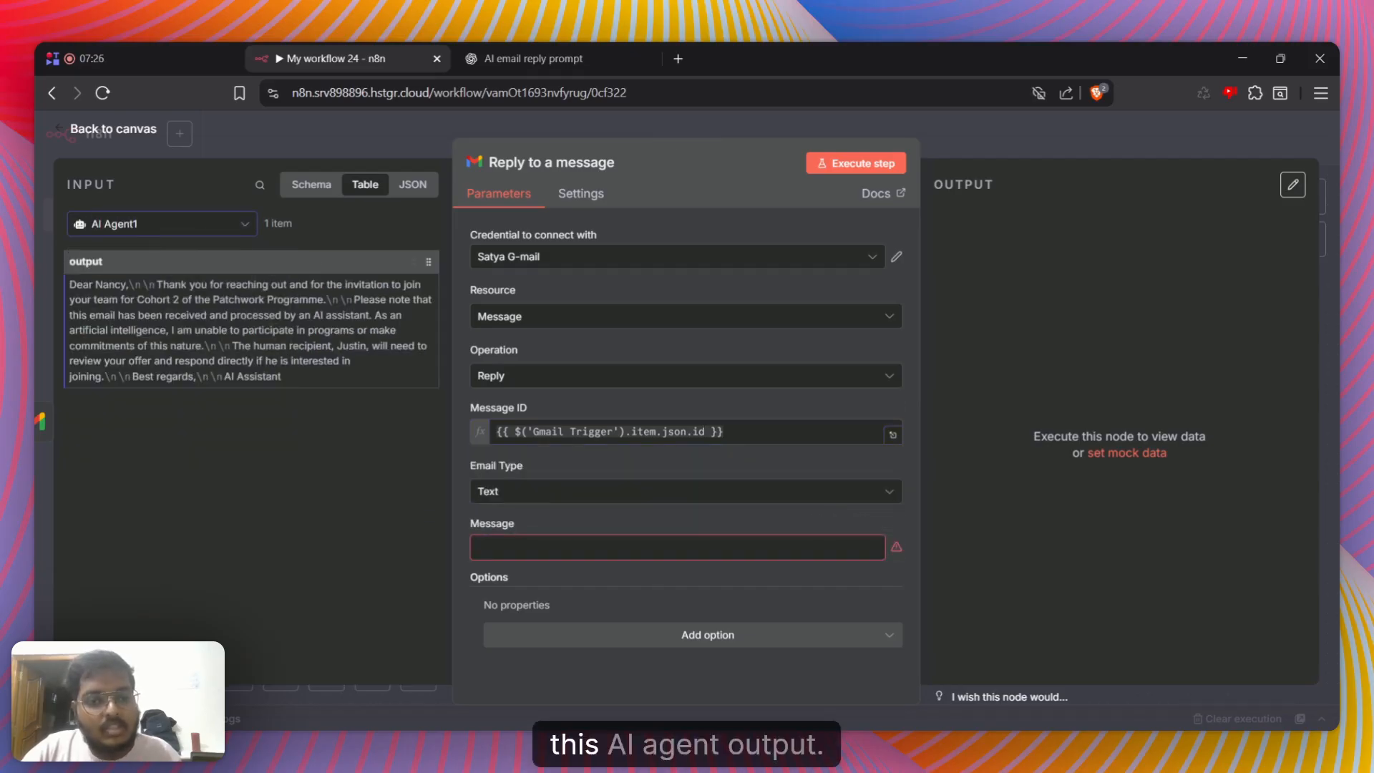
left_click_drag(91, 273, 601, 550)
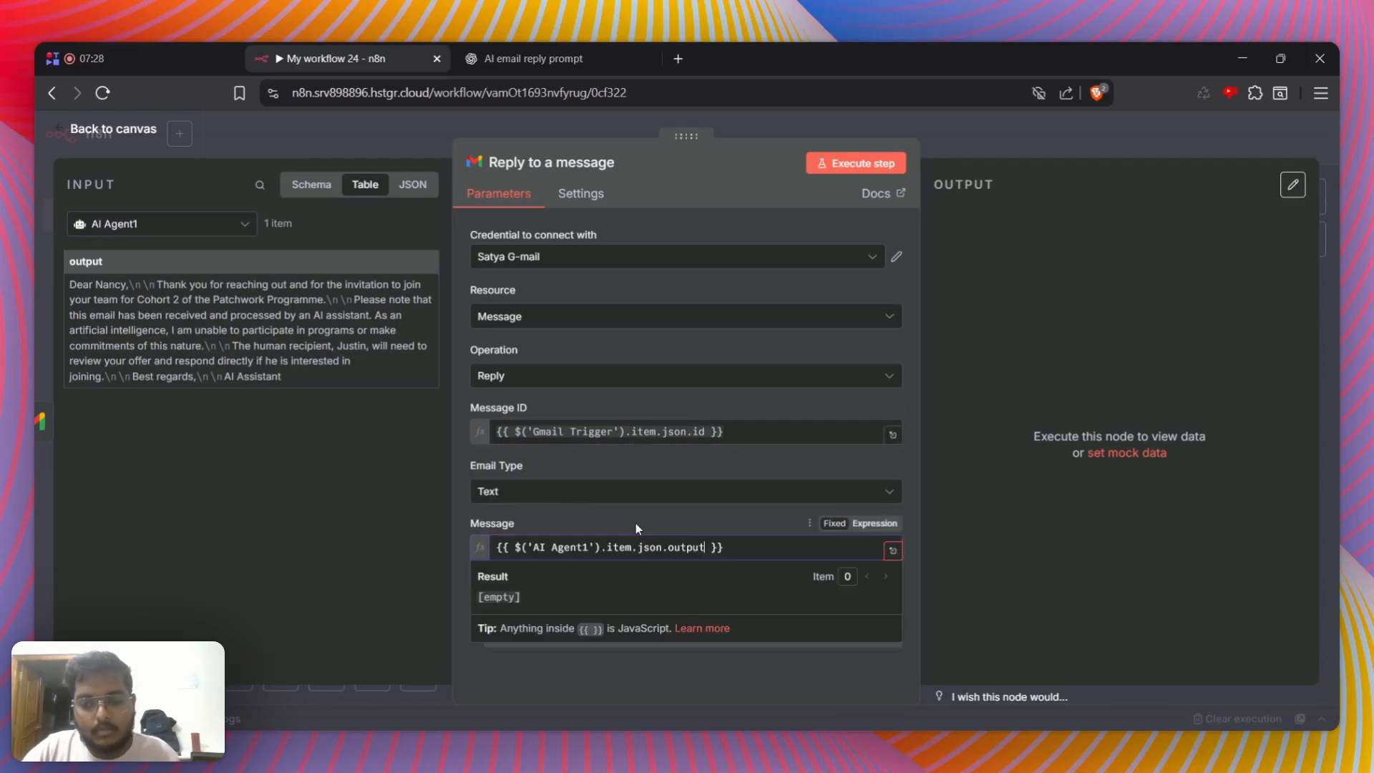
left_click(1102, 143)
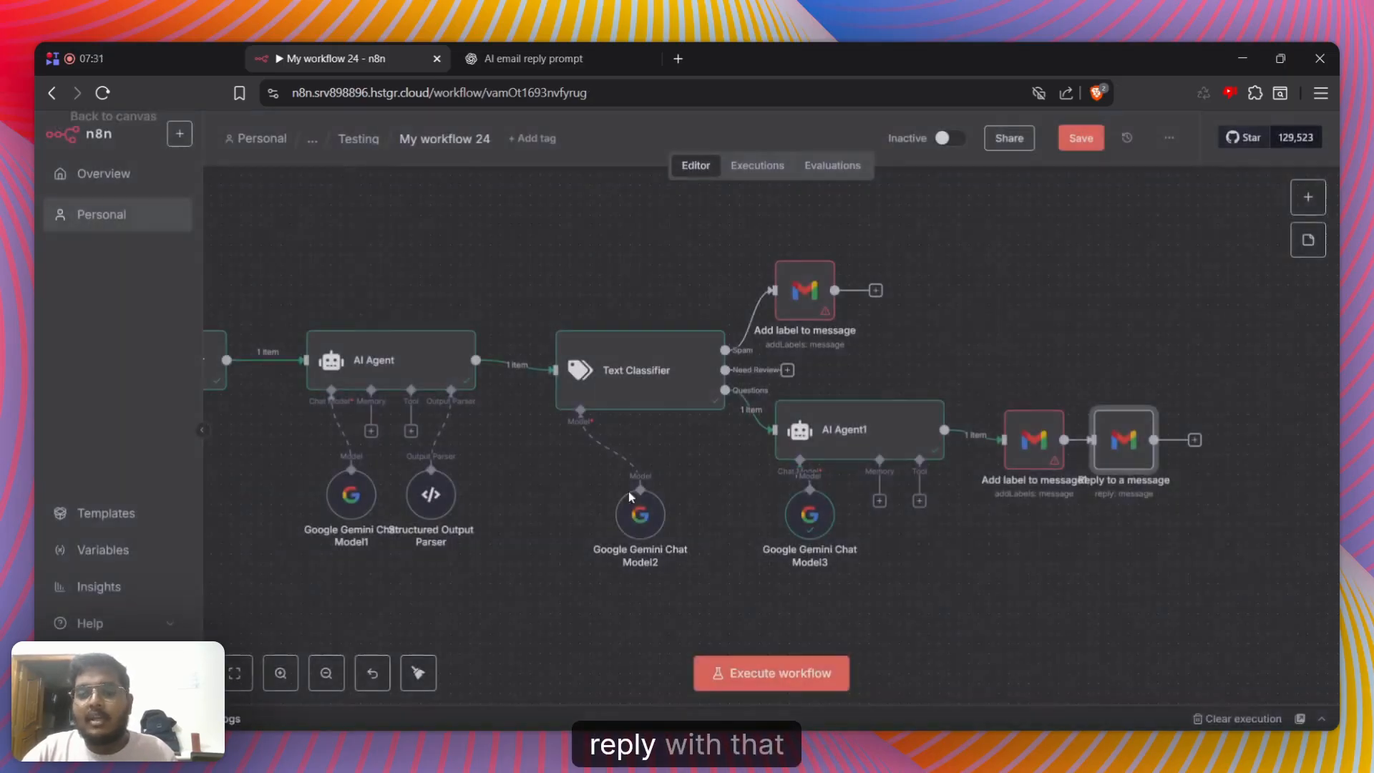
Tidy up the workflow layout and add a NocoDB "Create a row" node after Reply to a message
left_click(422, 683)
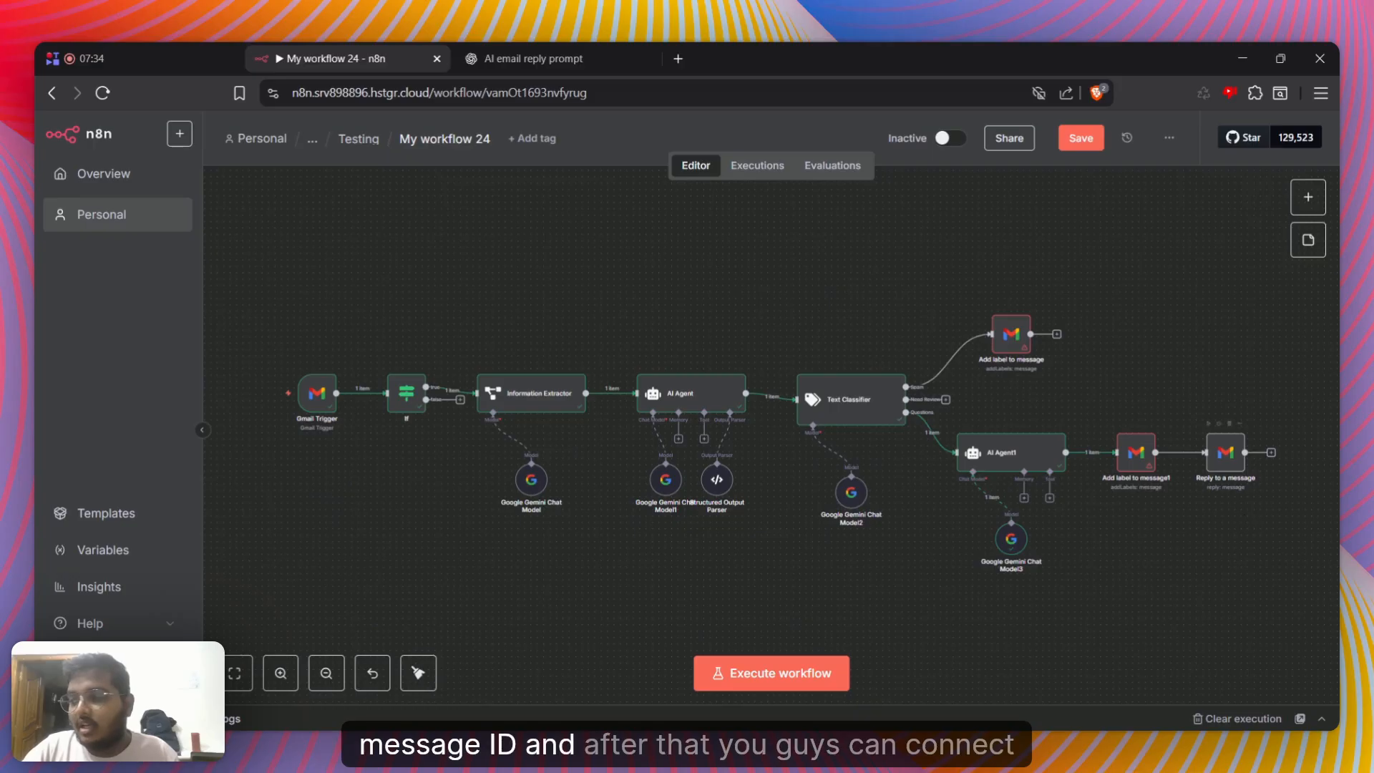
left_click(1271, 453)
type("noco")
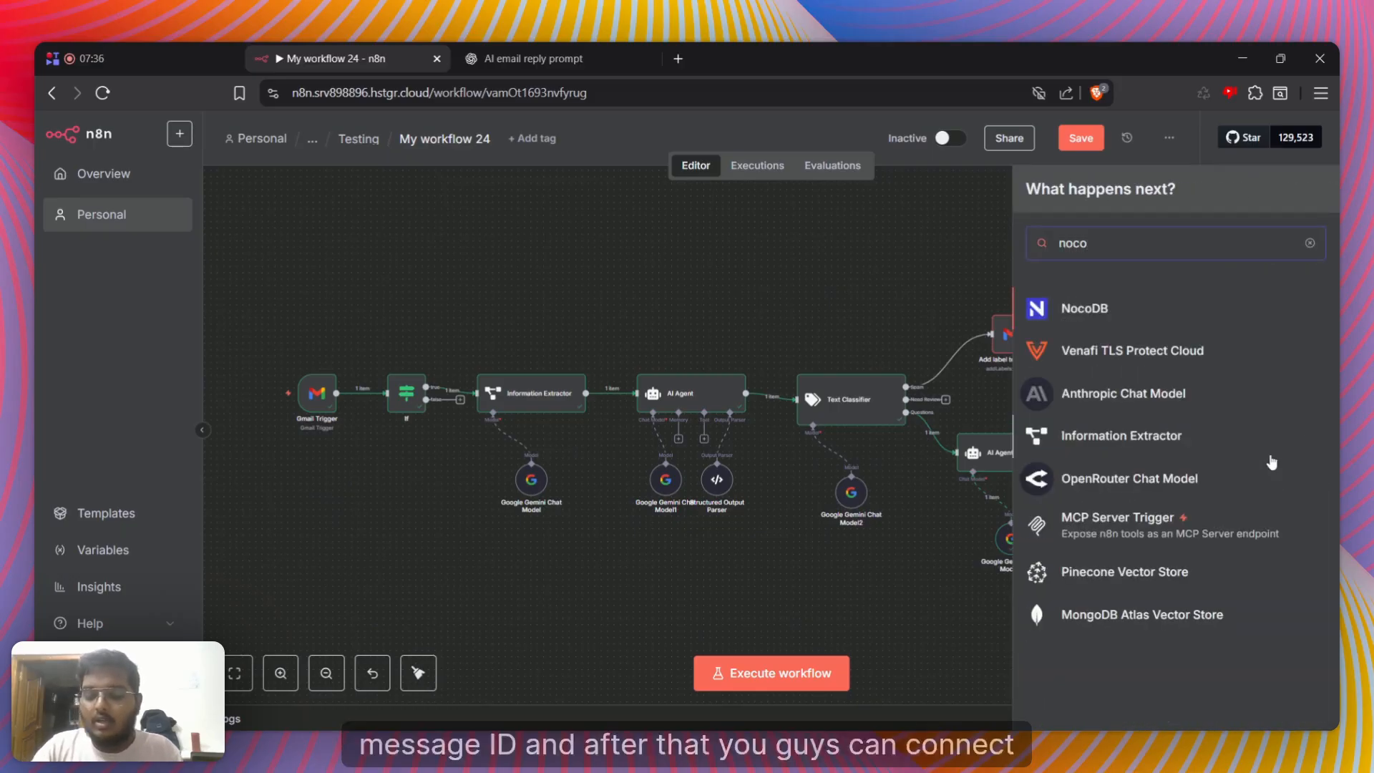
left_click(1165, 309)
left_click(1133, 342)
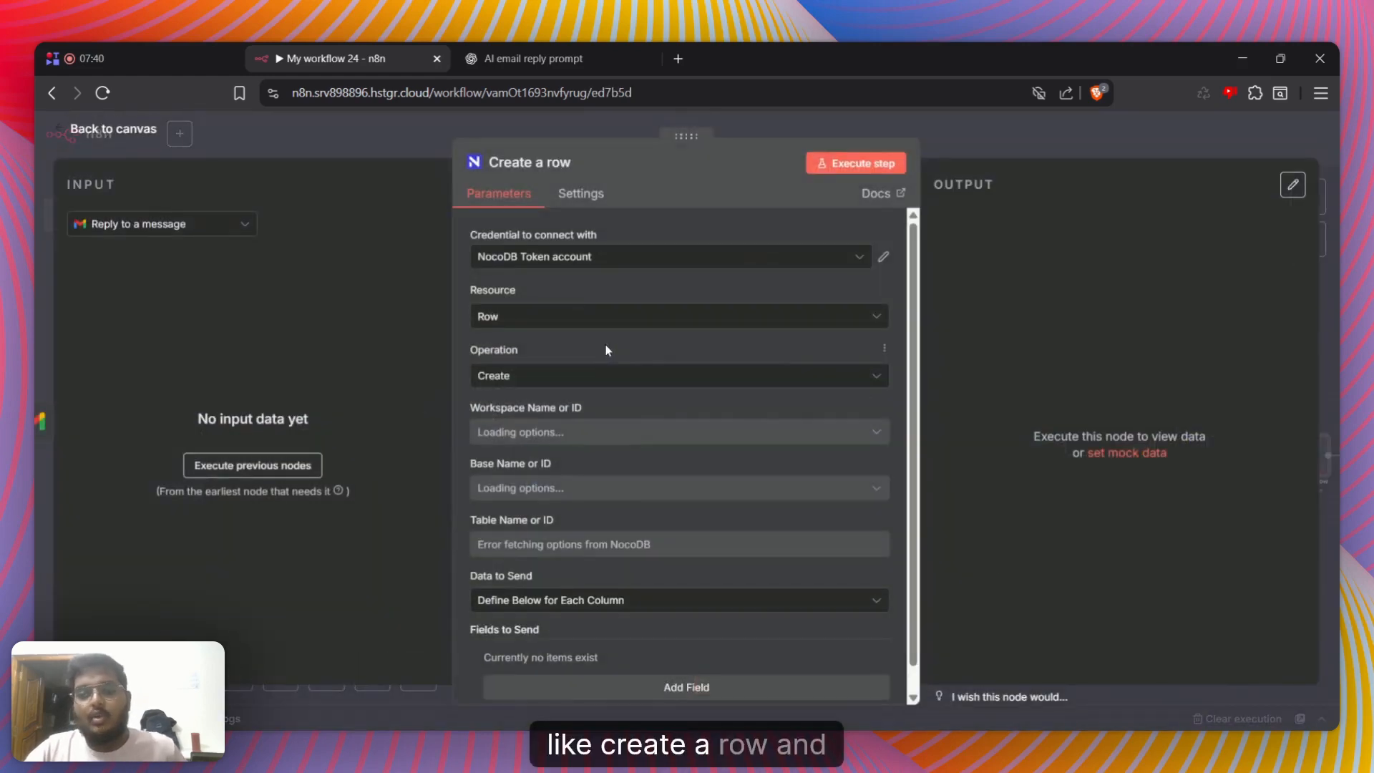
Set the NocoDB node to the second workspace offered, the base named Base and the E-mail Data table
left_click(543, 431)
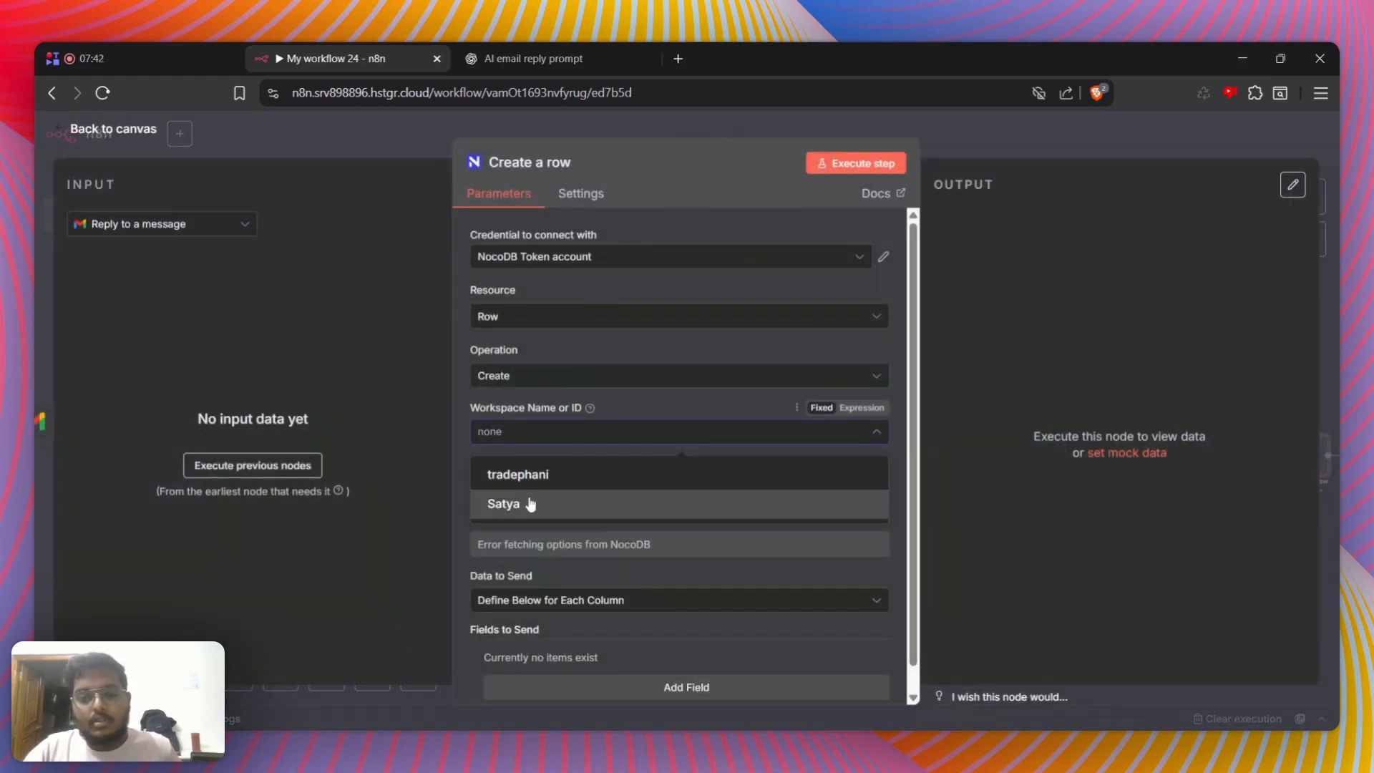
left_click(536, 506)
left_click(528, 494)
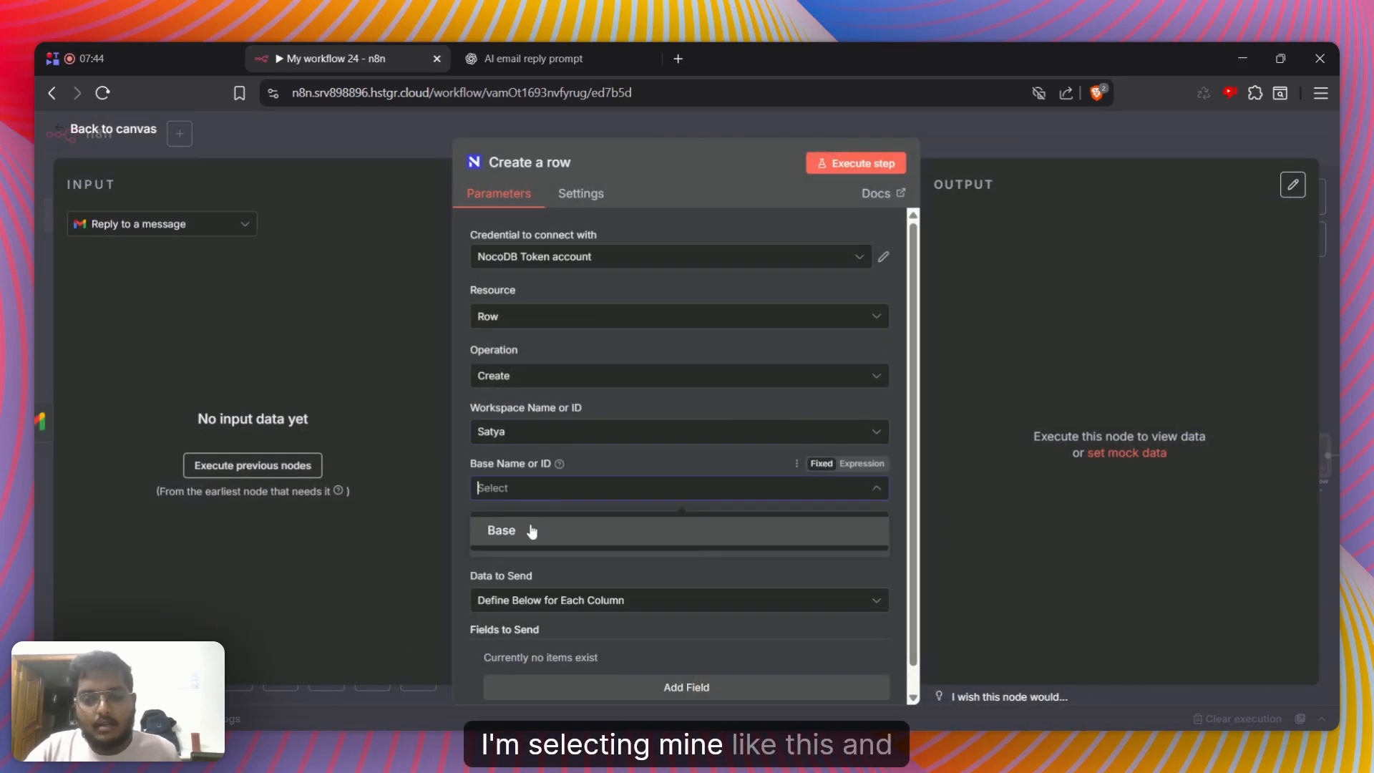
left_click(531, 527)
left_click(533, 544)
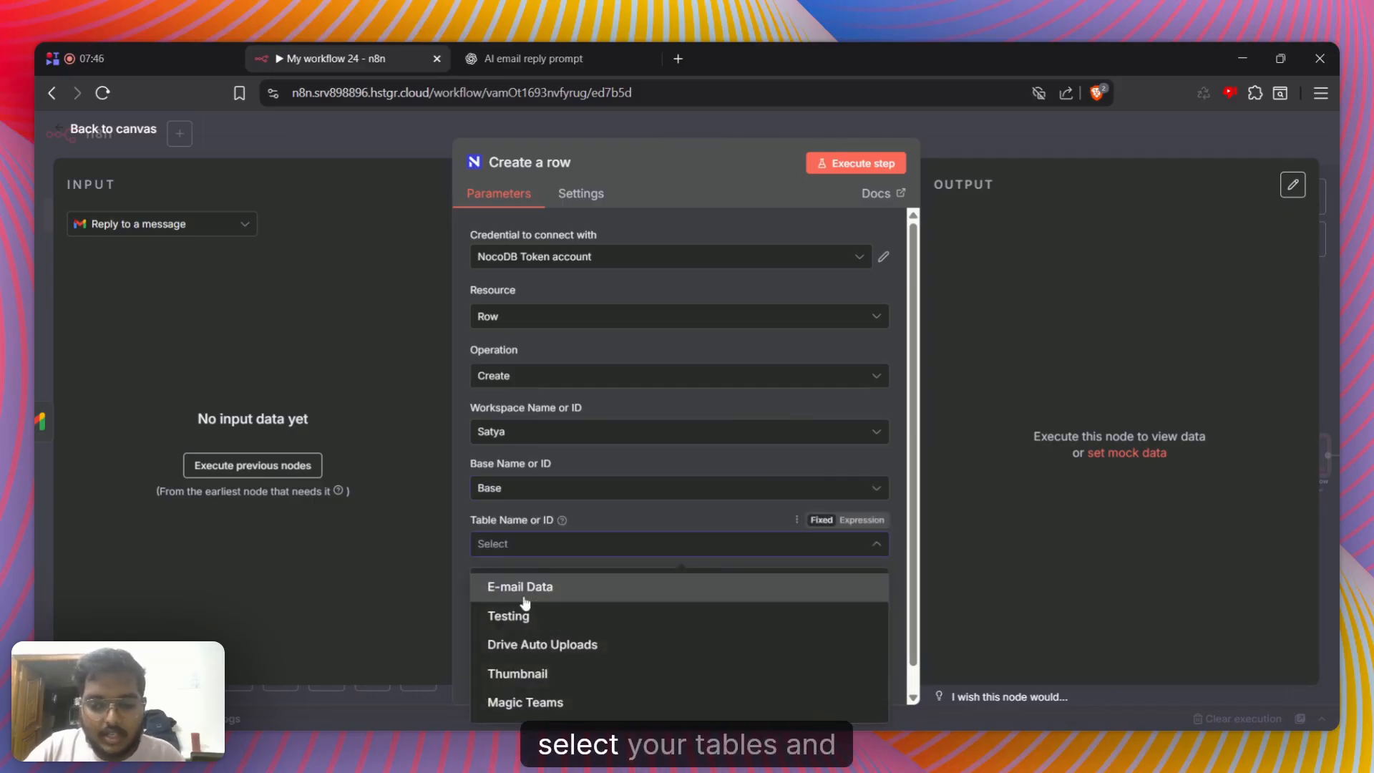
left_click(541, 584)
Add three fields to send in the NocoDB row and name the first one Sendername
left_click(617, 661)
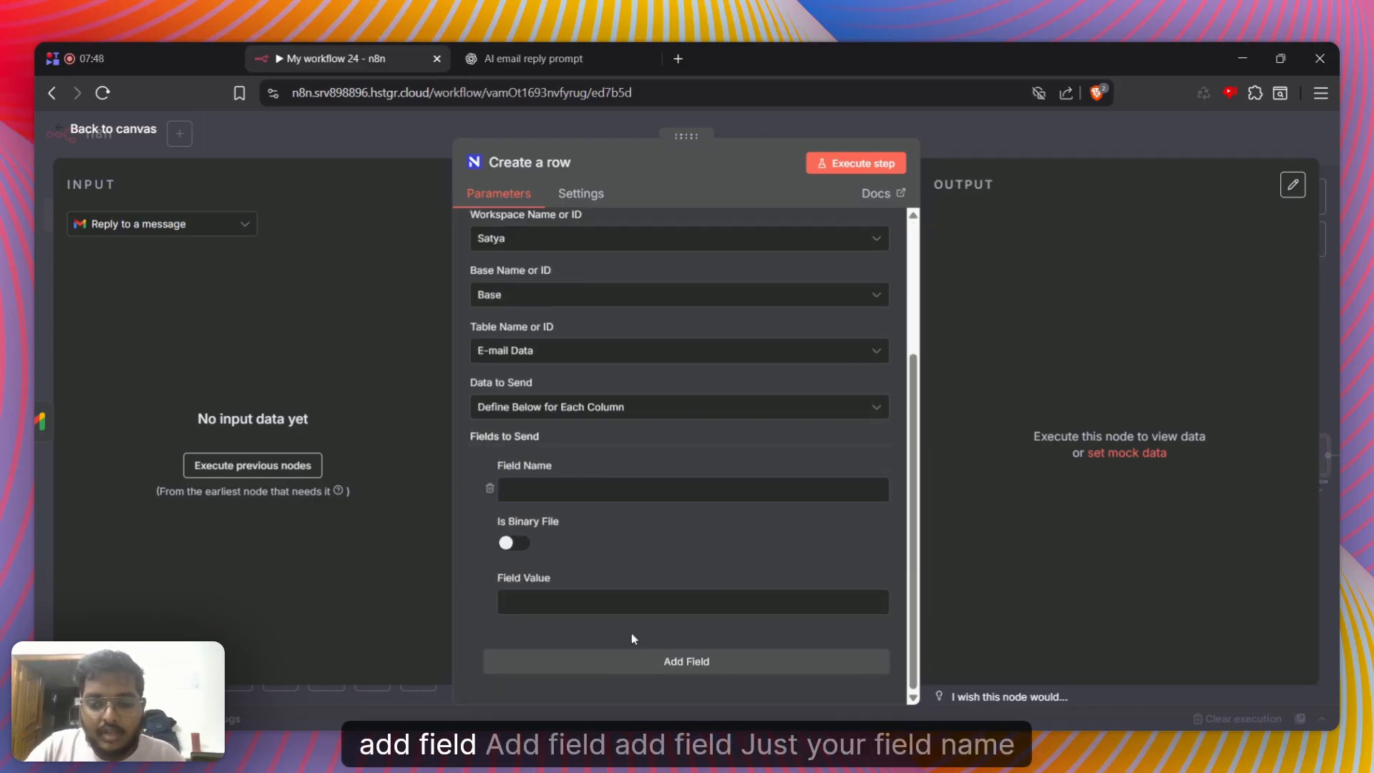
left_click(634, 664)
left_click(636, 673)
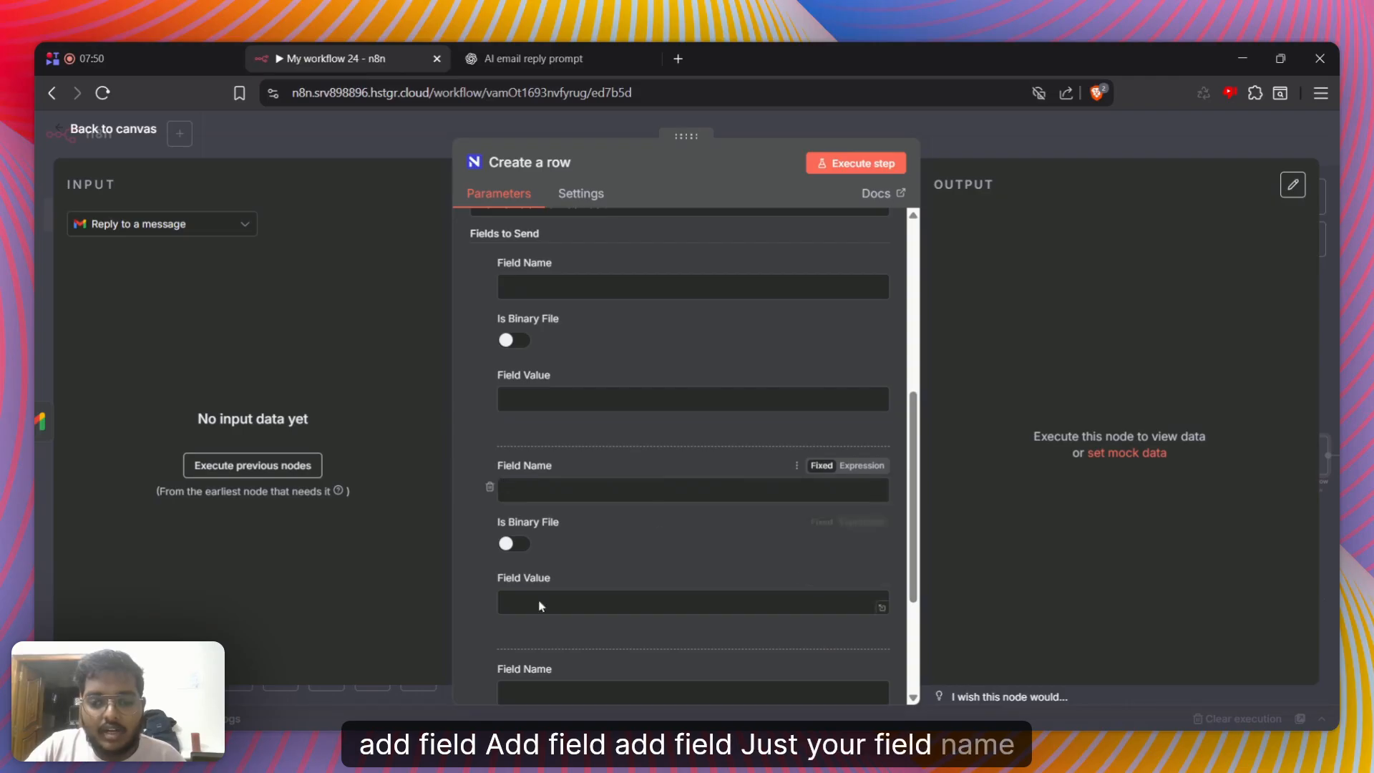
scroll(541, 607, "up", 3)
left_click(505, 457)
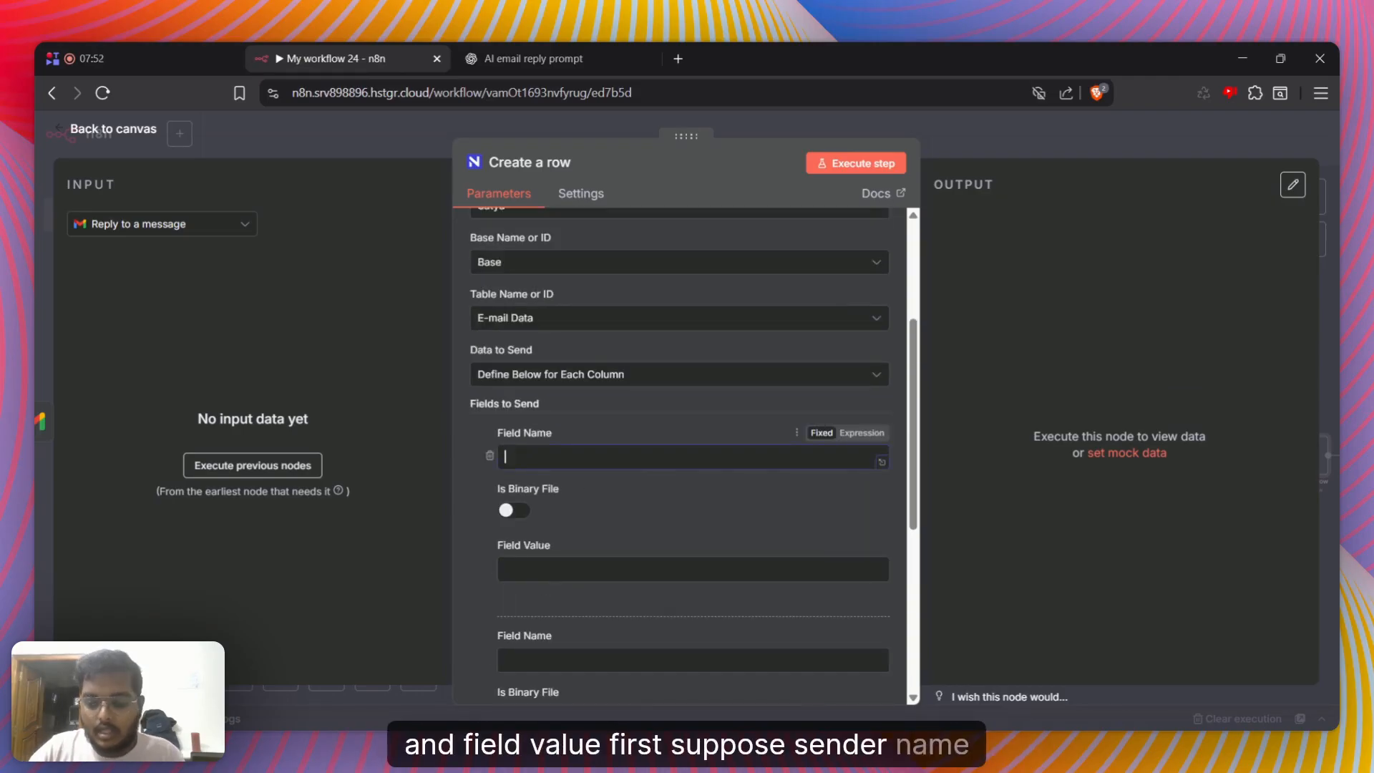
type("Sendername")
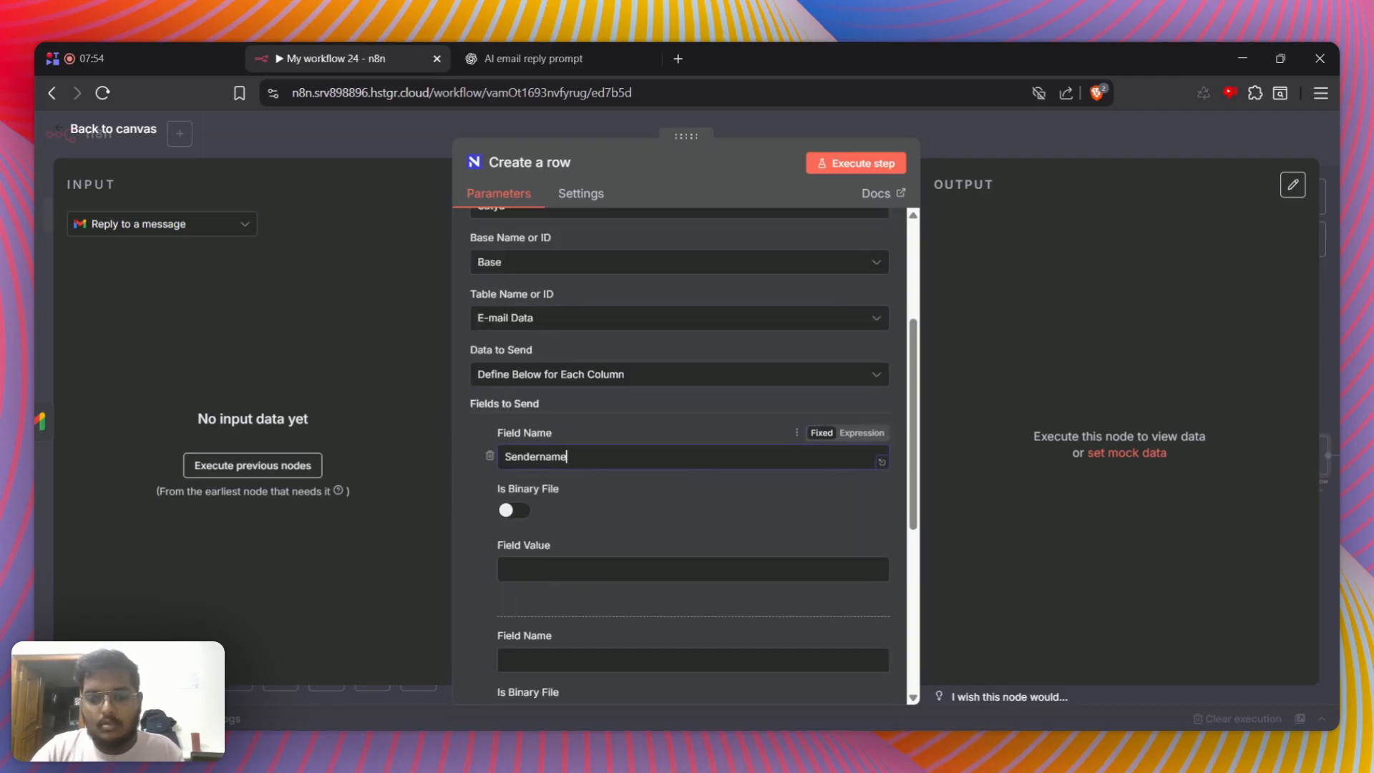
Map the Information Extractor's senderName to the Sendername field's value and return to the canvas
left_click(555, 569)
left_click(172, 229)
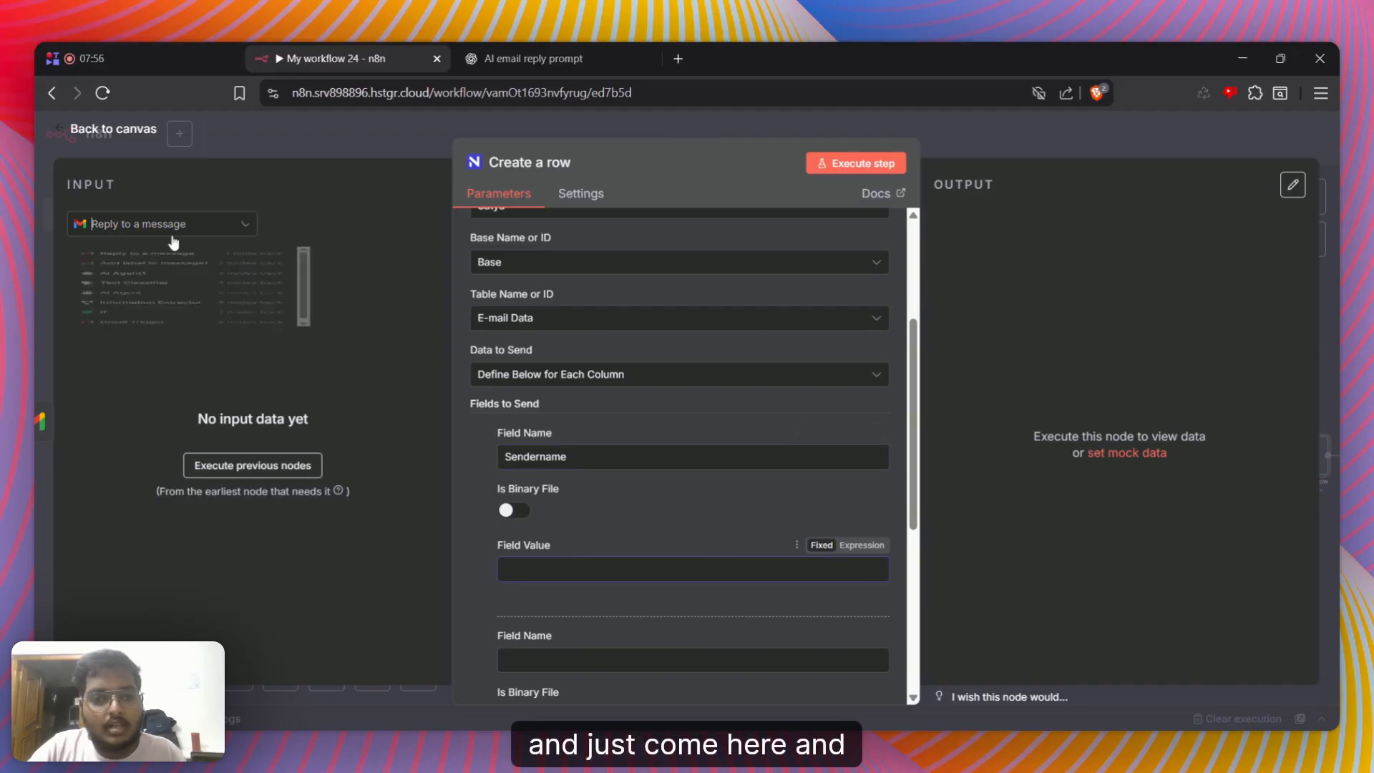
left_click(168, 414)
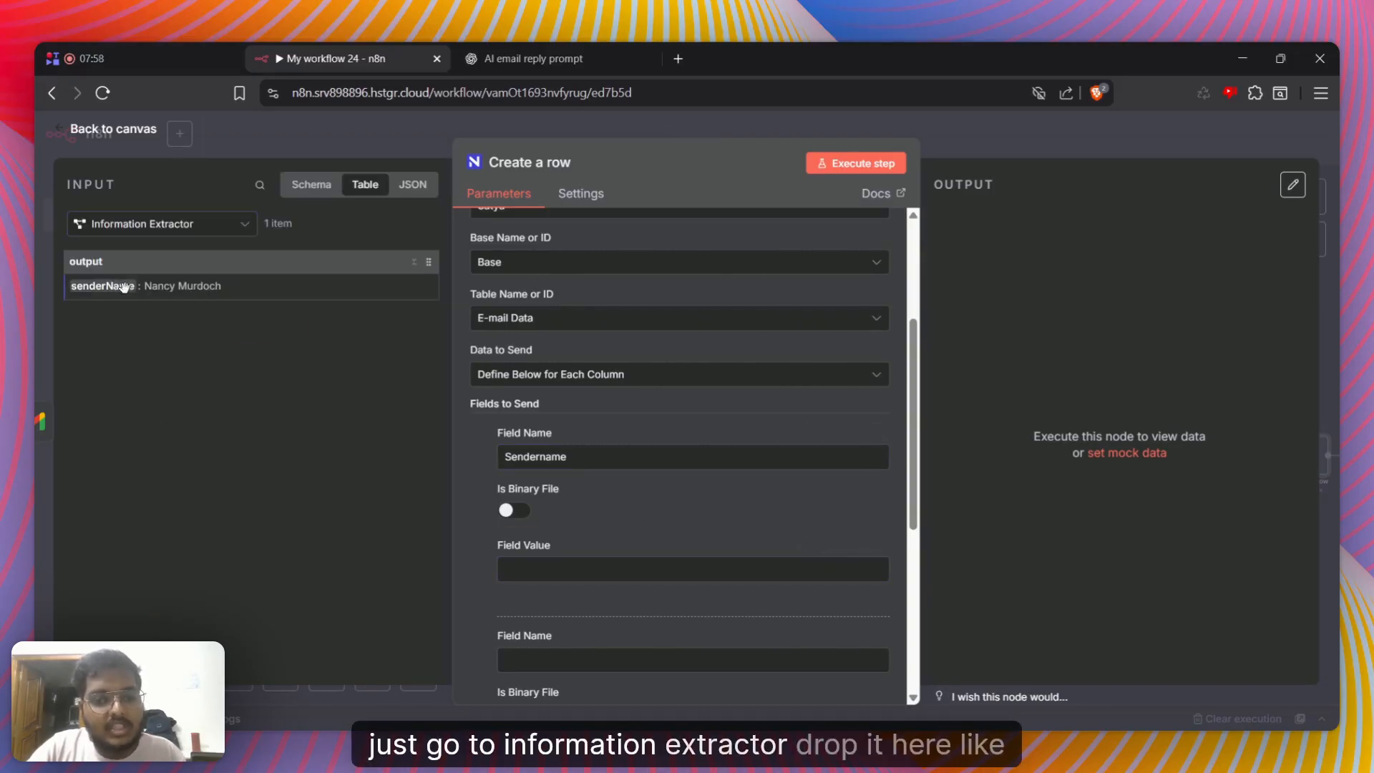
left_click_drag(107, 286, 576, 573)
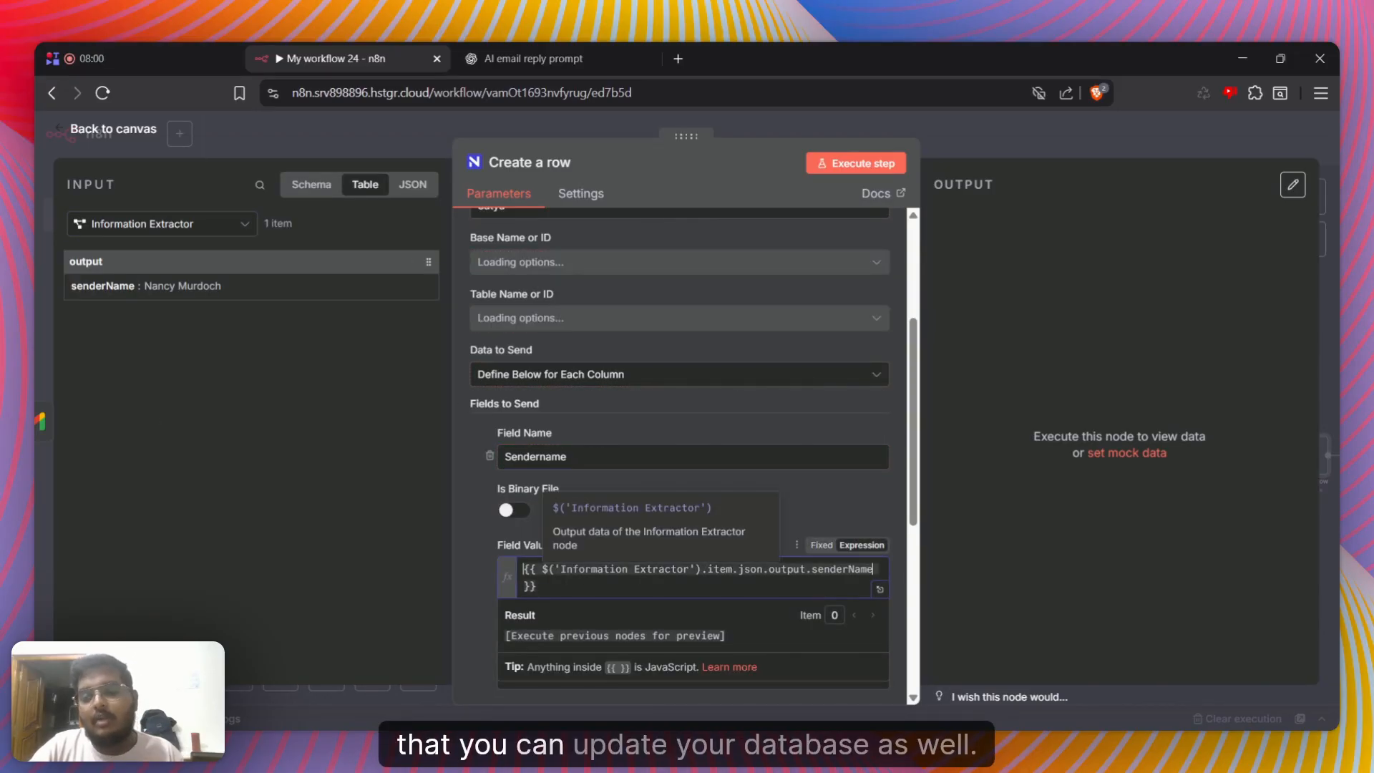
left_click(672, 509)
left_click(1027, 149)
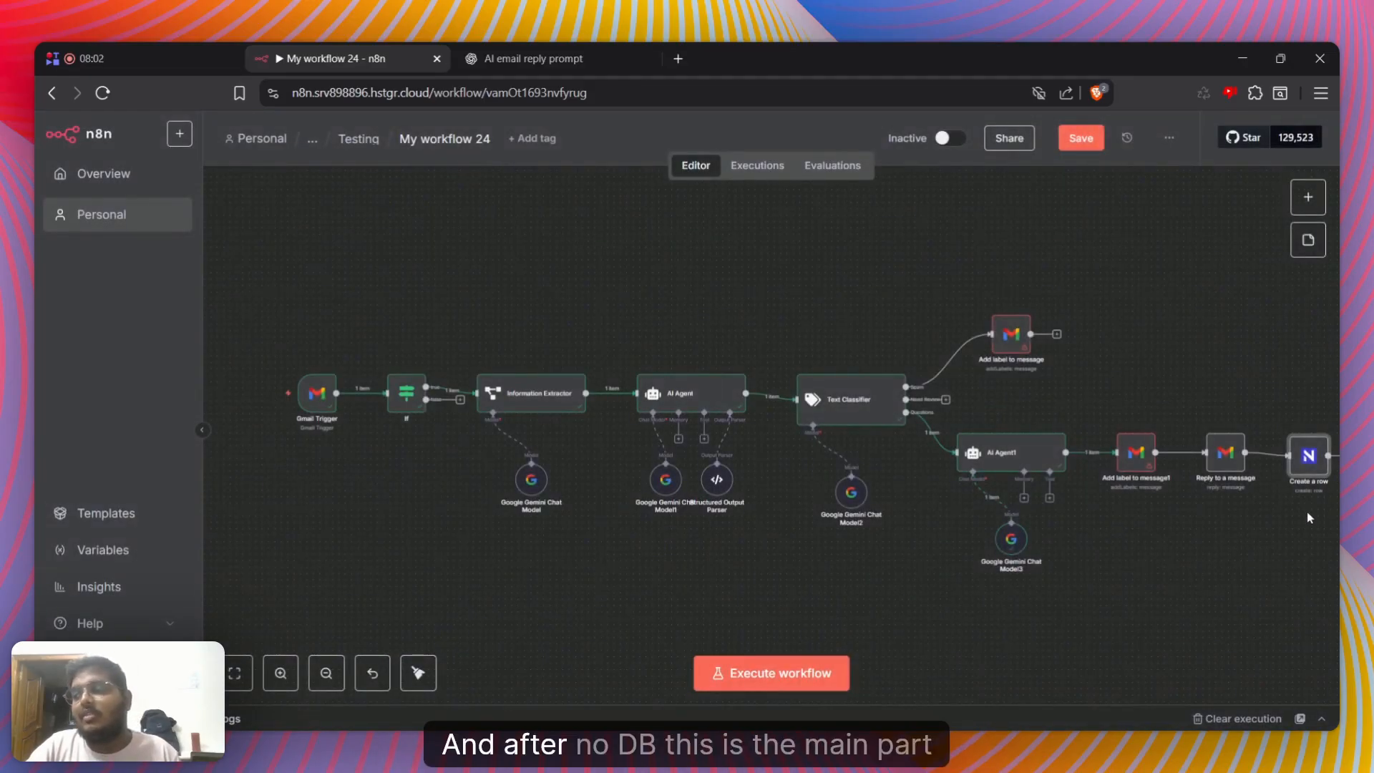
Add a Gmail "Mark a message as read" node after the NocoDB Create a row node
scroll(1165, 485, "right", 4)
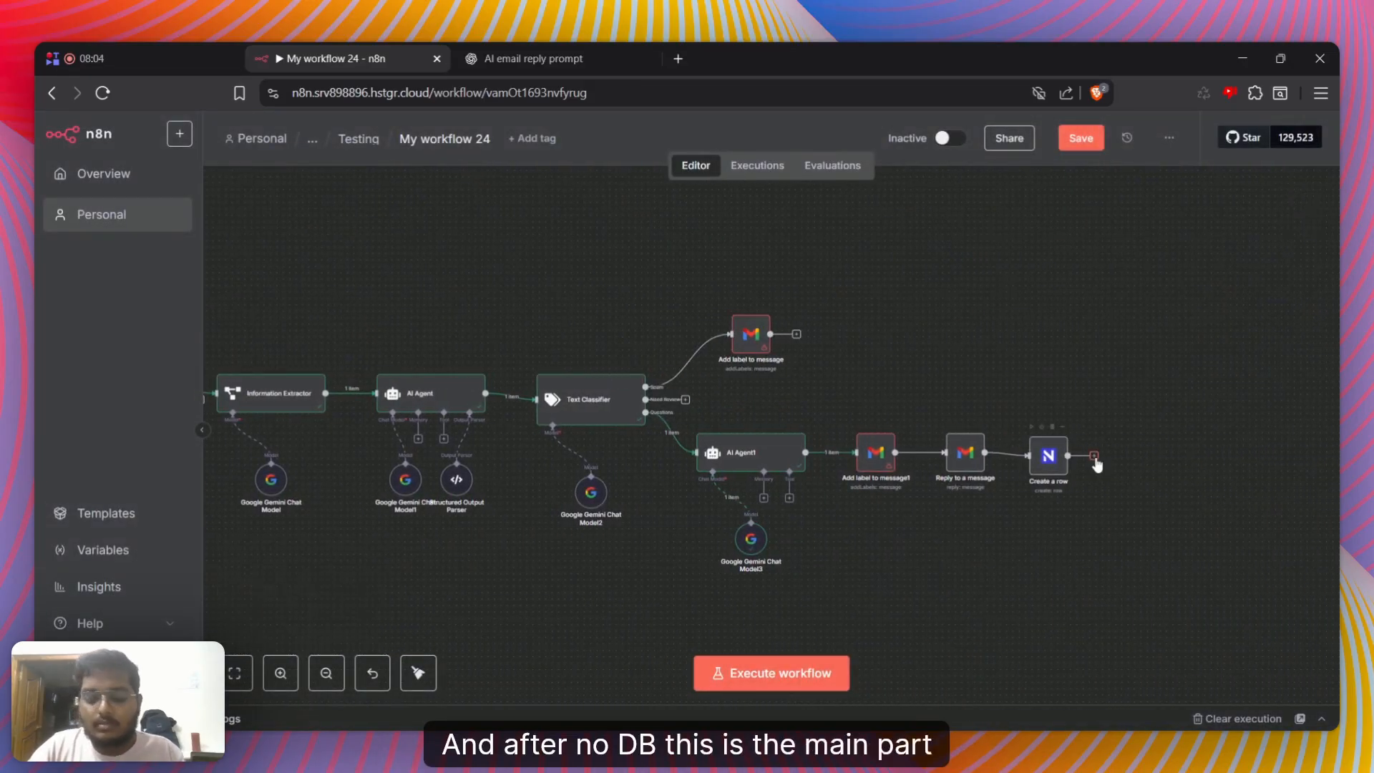
left_click(1095, 455)
type("gmaiol")
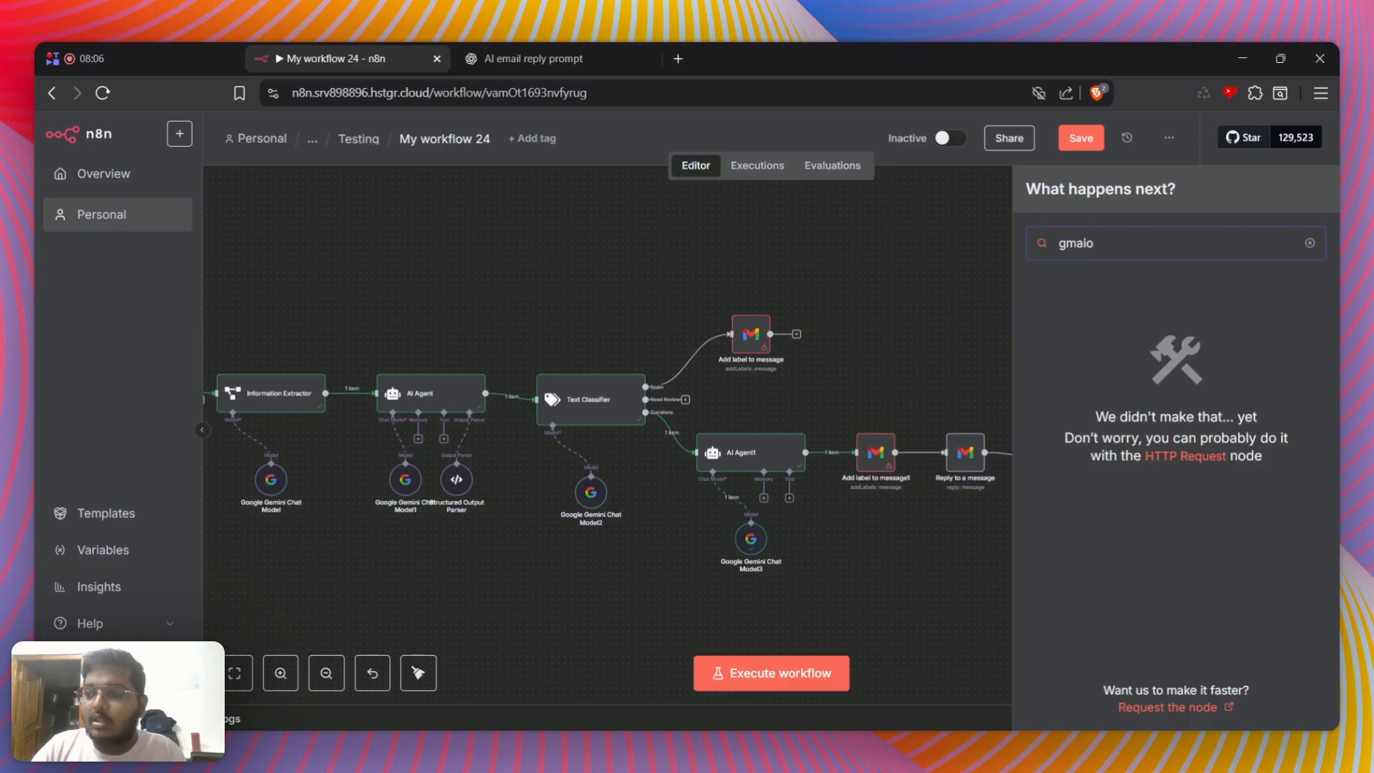
key("BackSpace")
key("BackSpace")
key("BackSpace")
left_click(1046, 310)
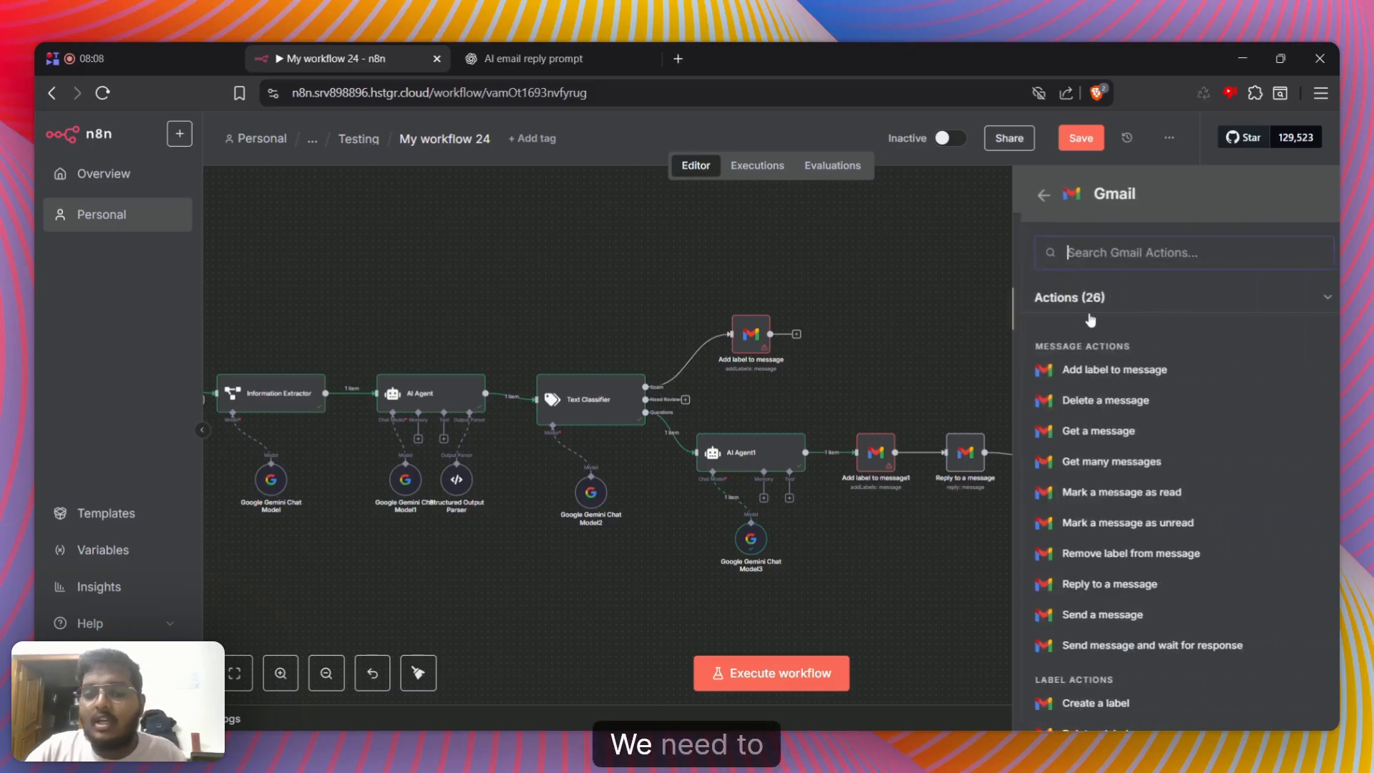
left_click(1127, 494)
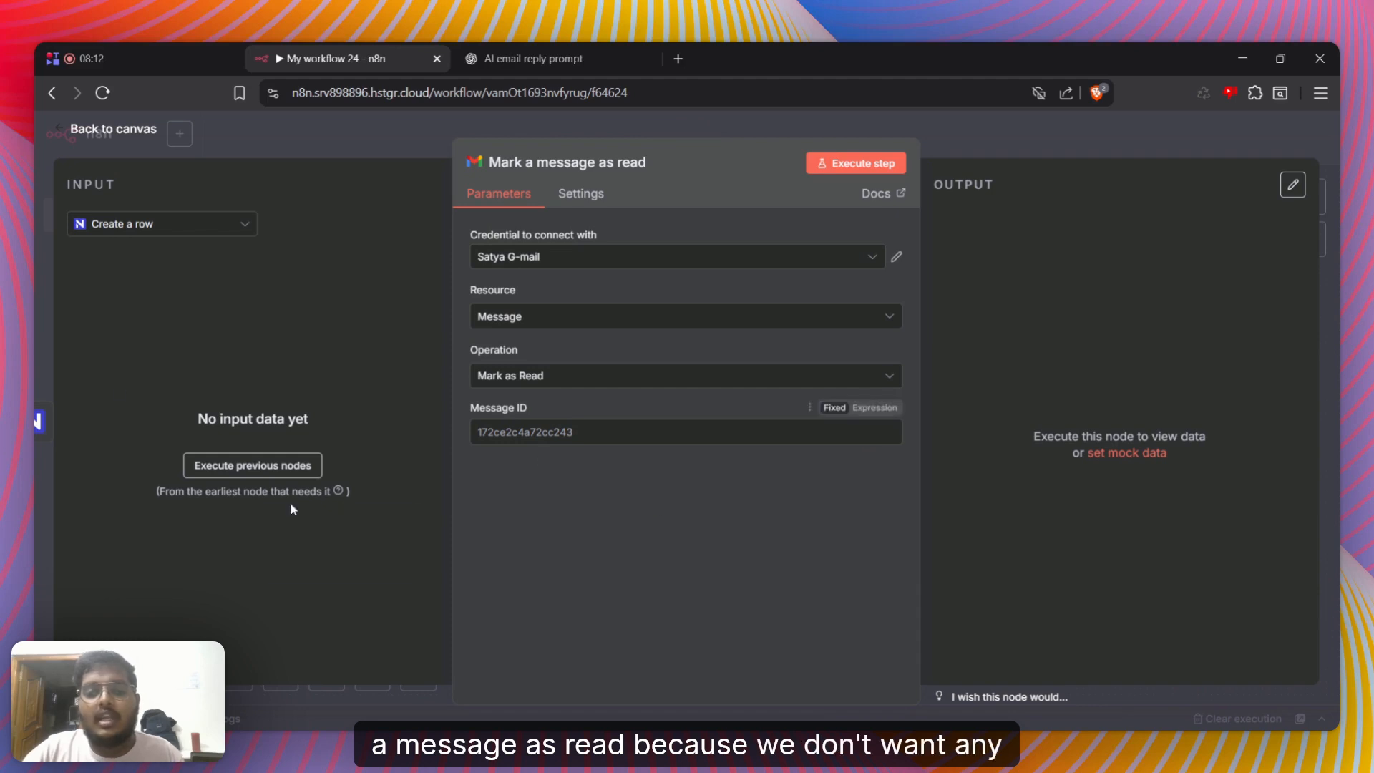
Show the Gmail Trigger data in the mark-as-read node, map its id to Message ID and return to the canvas
left_click(127, 224)
scroll(107, 449, "down", 1)
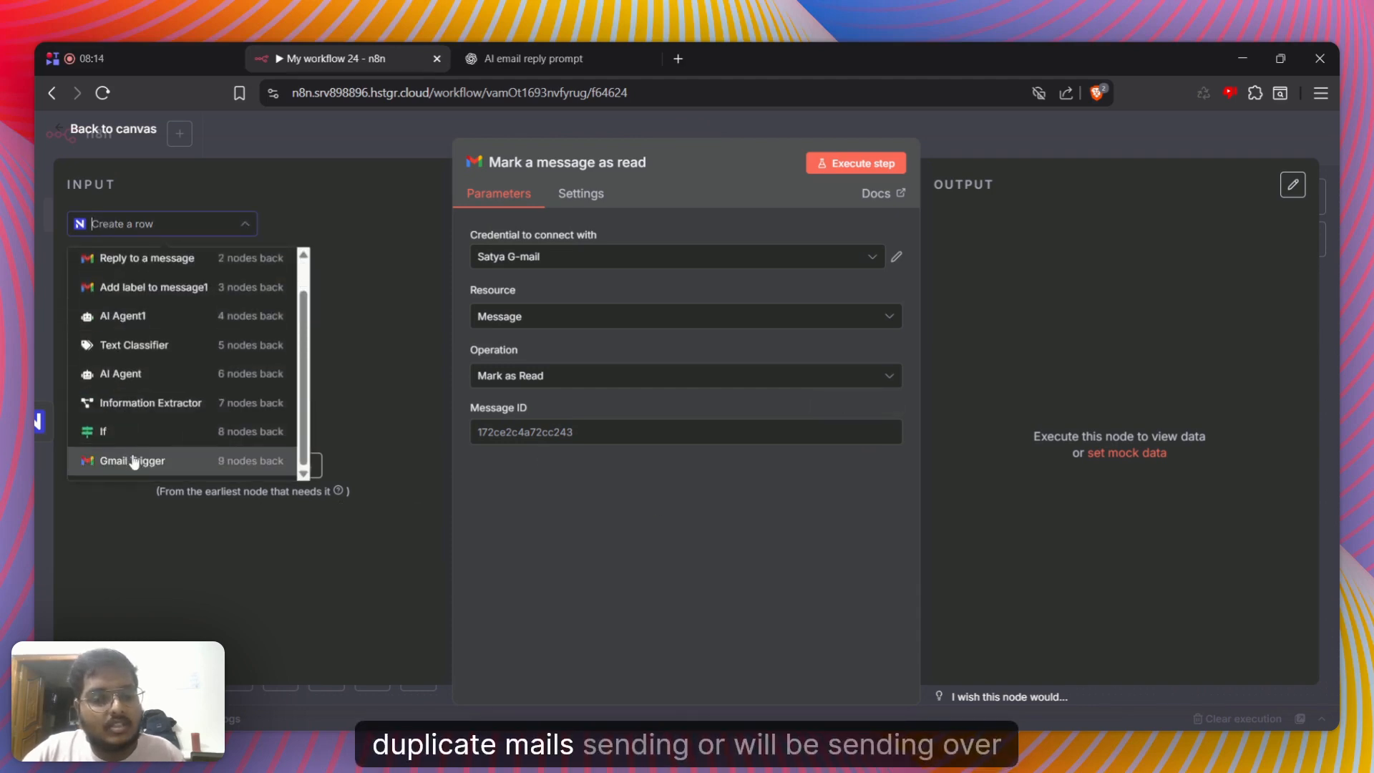
left_click(134, 458)
left_click(264, 479)
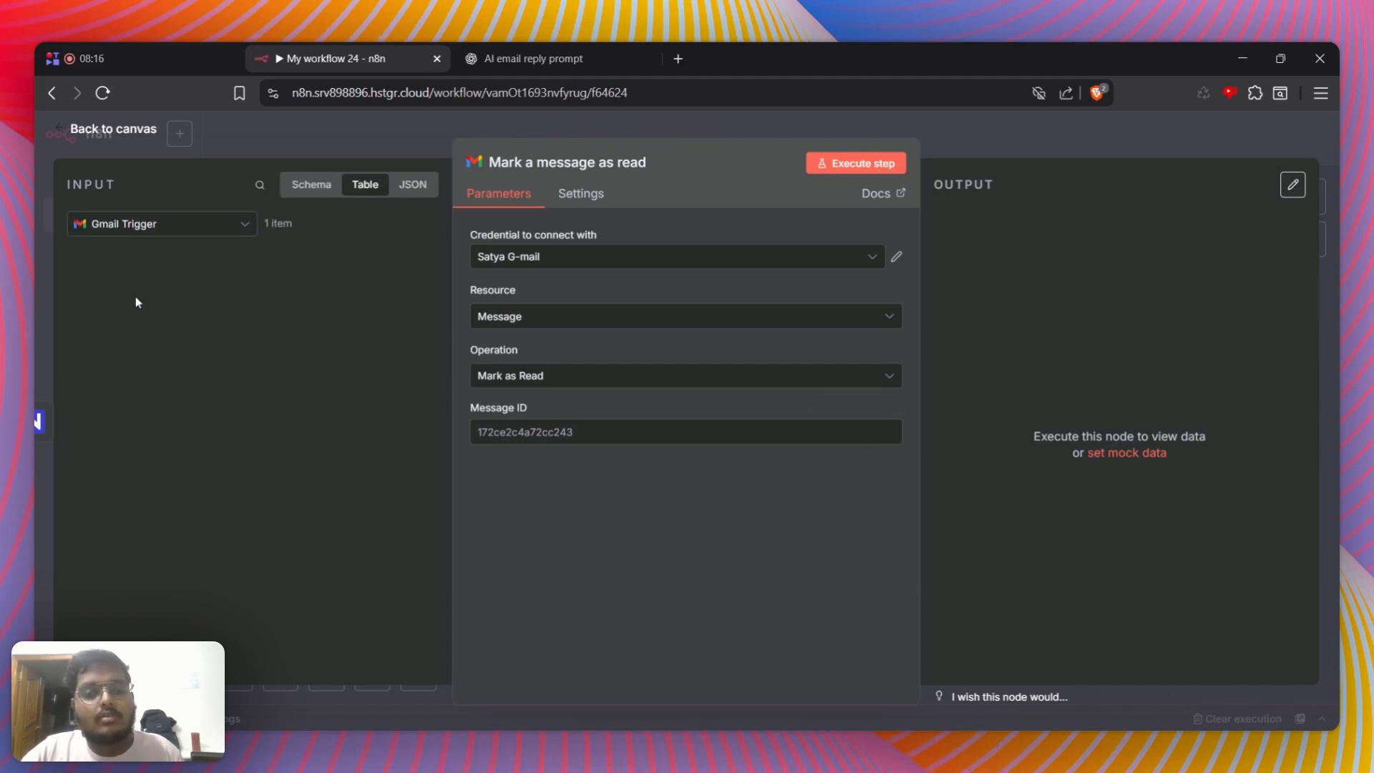
left_click_drag(95, 265, 544, 432)
left_click(939, 129)
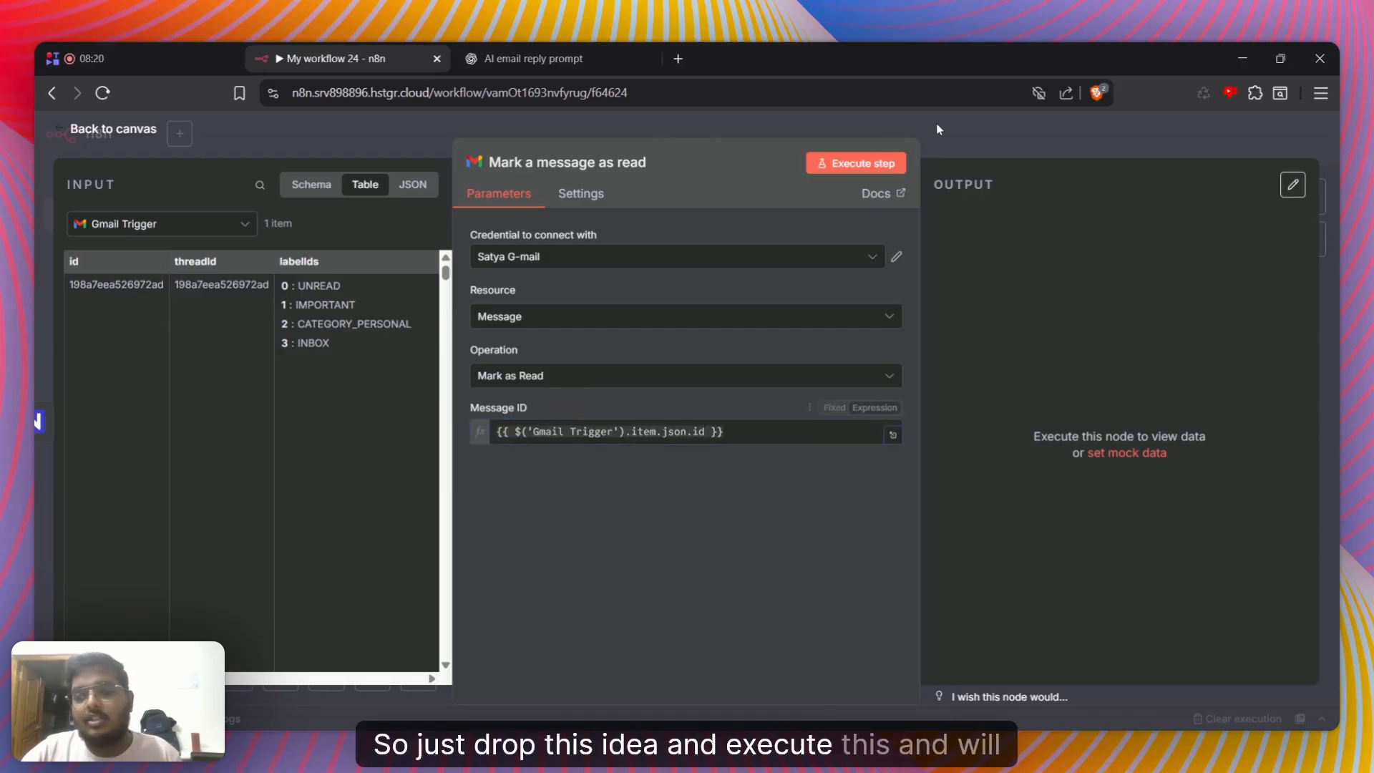
left_click(1026, 144)
left_click_drag(1273, 400, 1183, 696)
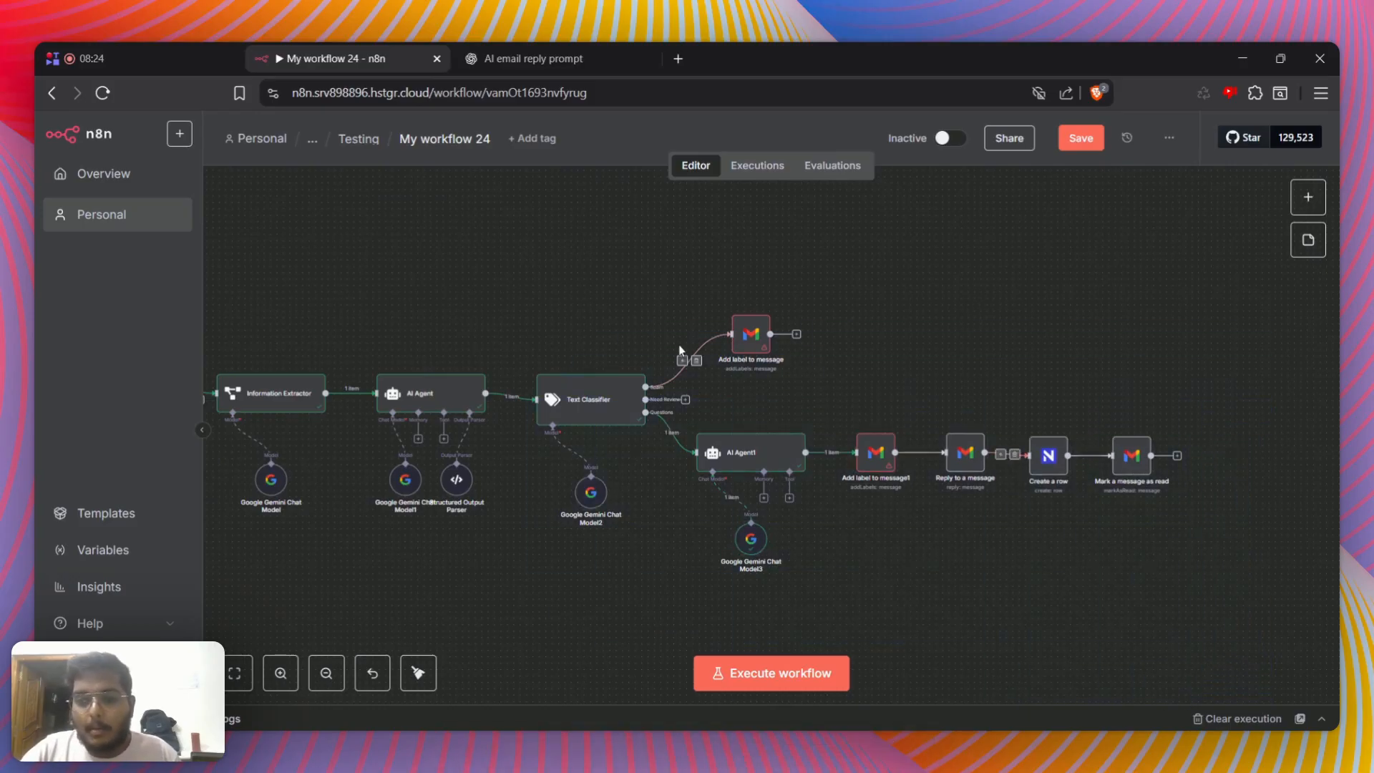
Review AI Agent1's settings and the ChatGPT reply prompt, then return to the workflow canvas
double_click(744, 452)
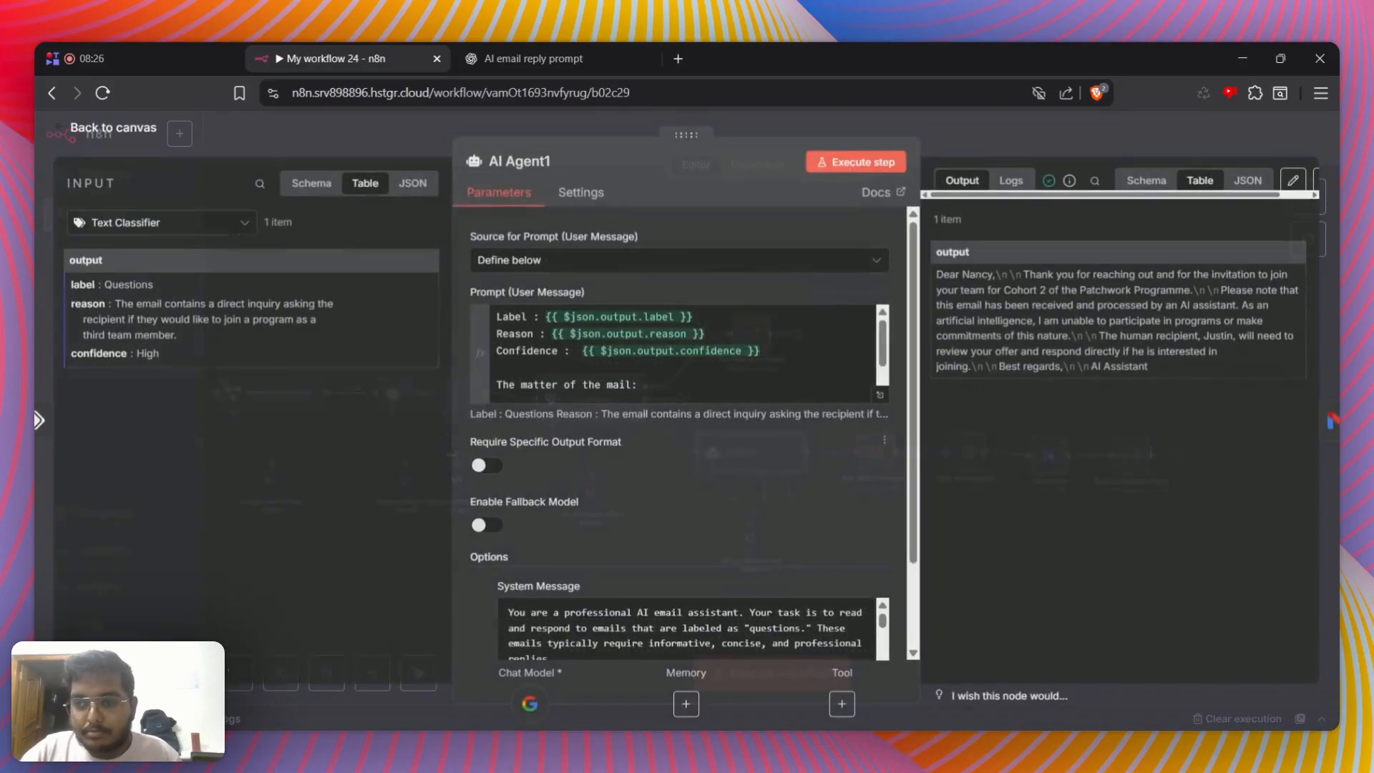
left_click(573, 57)
scroll(466, 152, "down", 4)
left_click(329, 58)
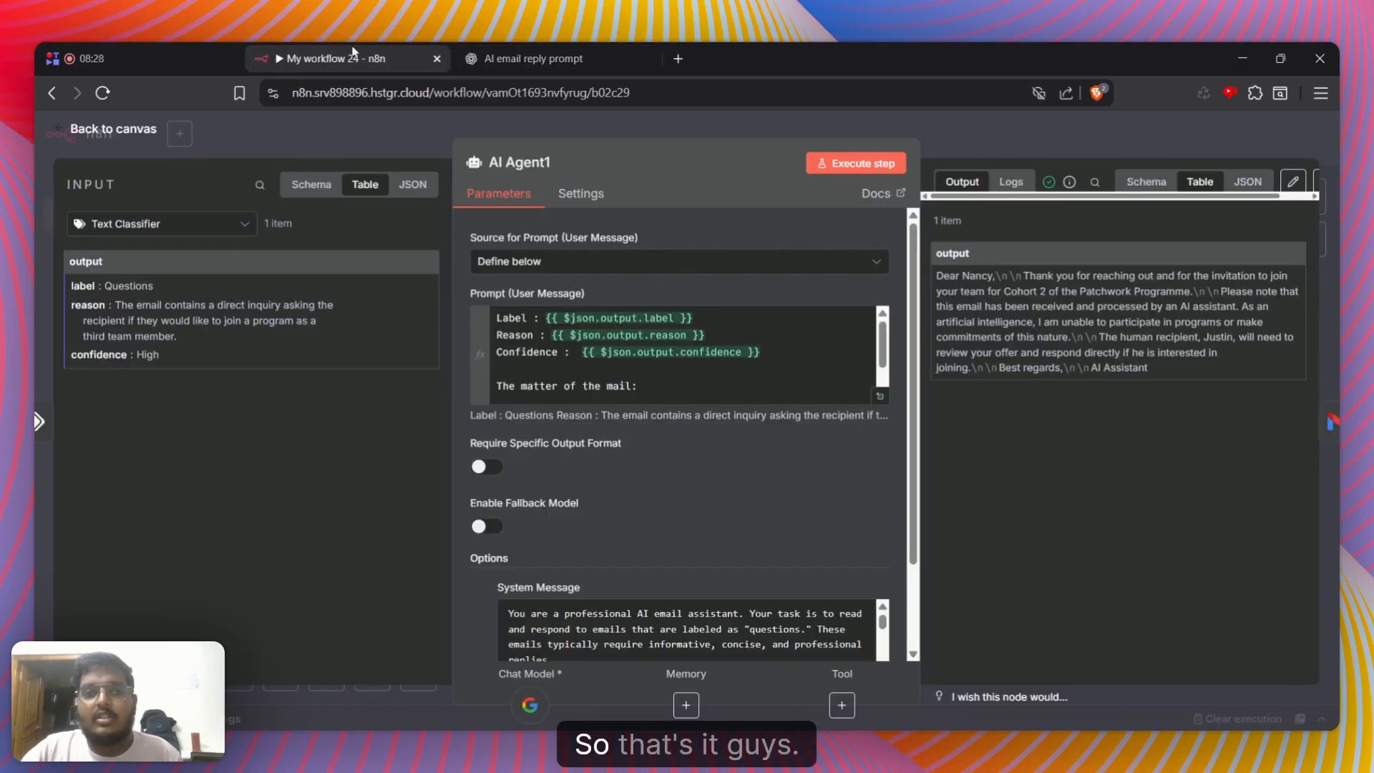
left_click(970, 156)
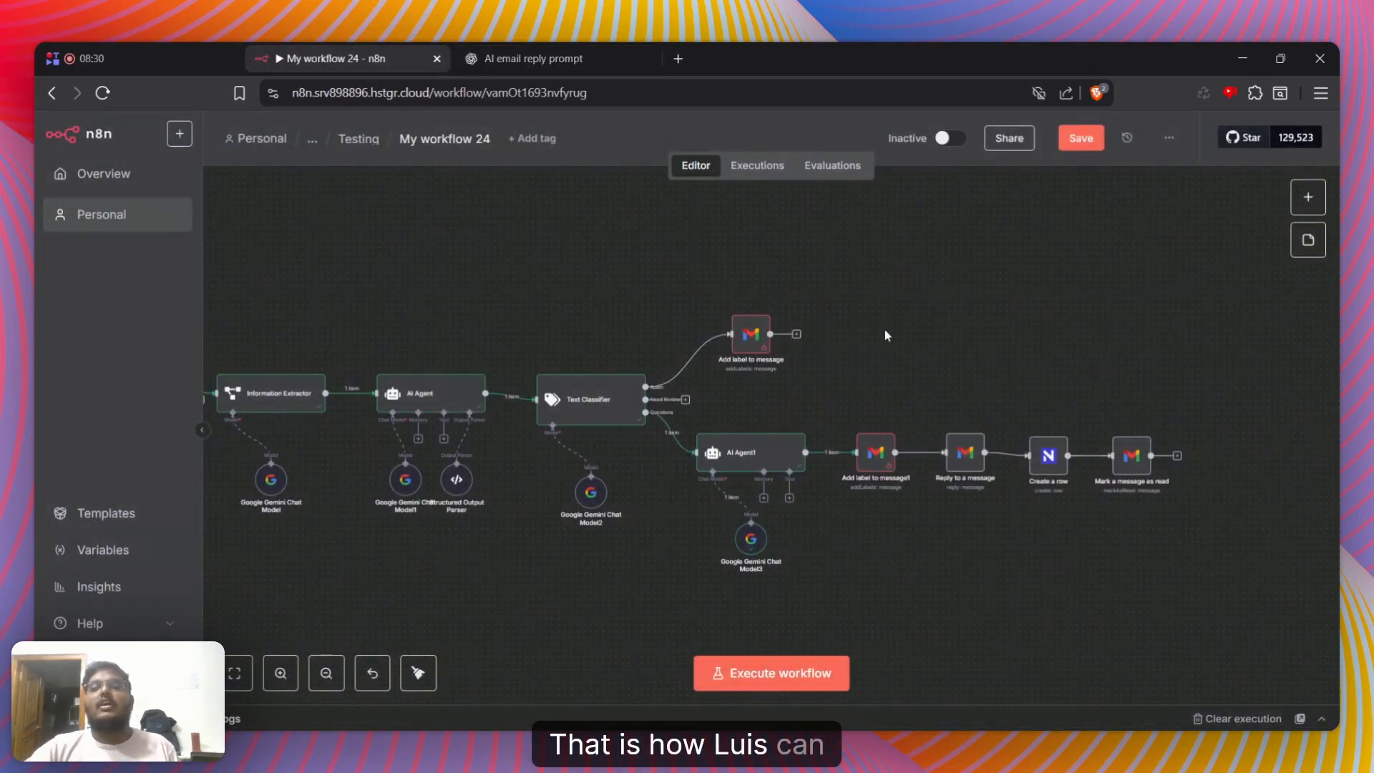
Look over the whole workflow from the Gmail Trigger through the models to Mark a message as read
scroll(888, 372, "left", 10)
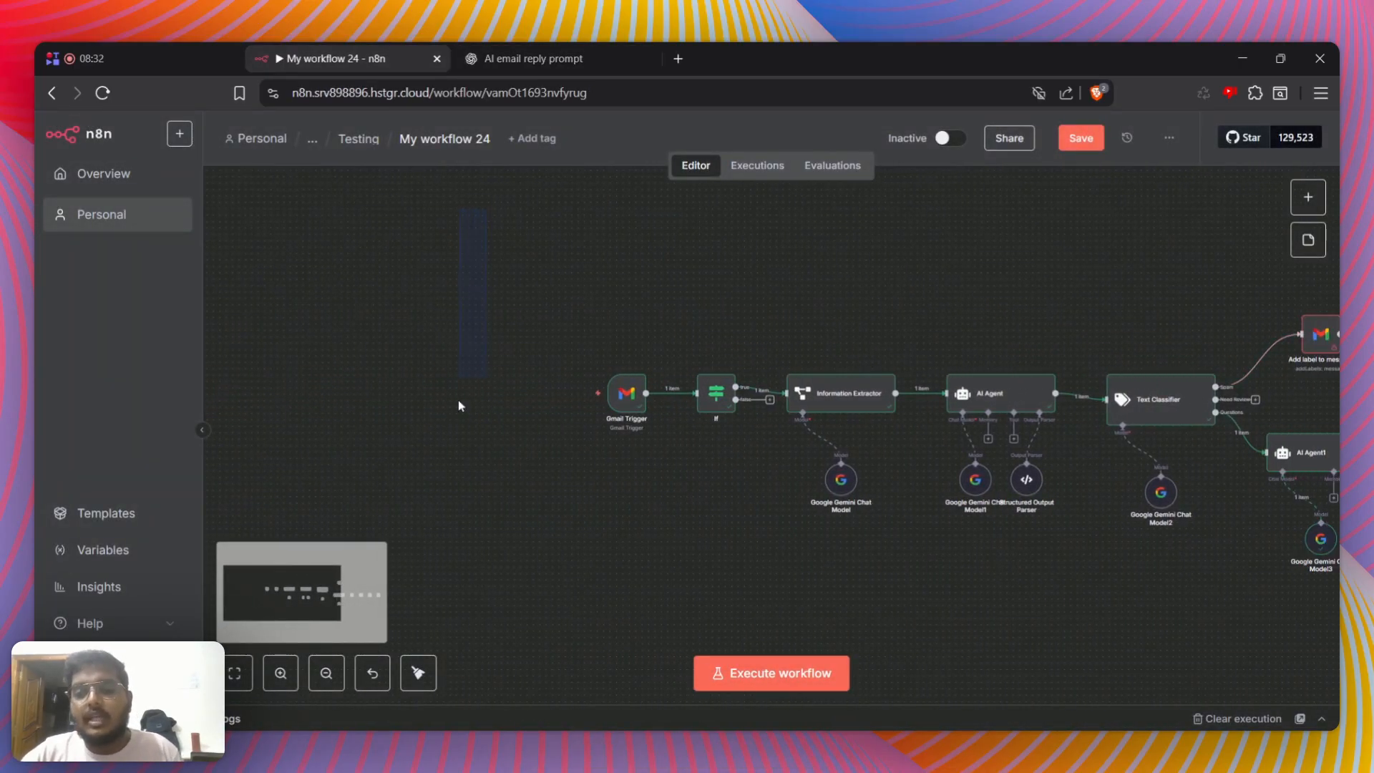
left_click_drag(460, 405, 1337, 693)
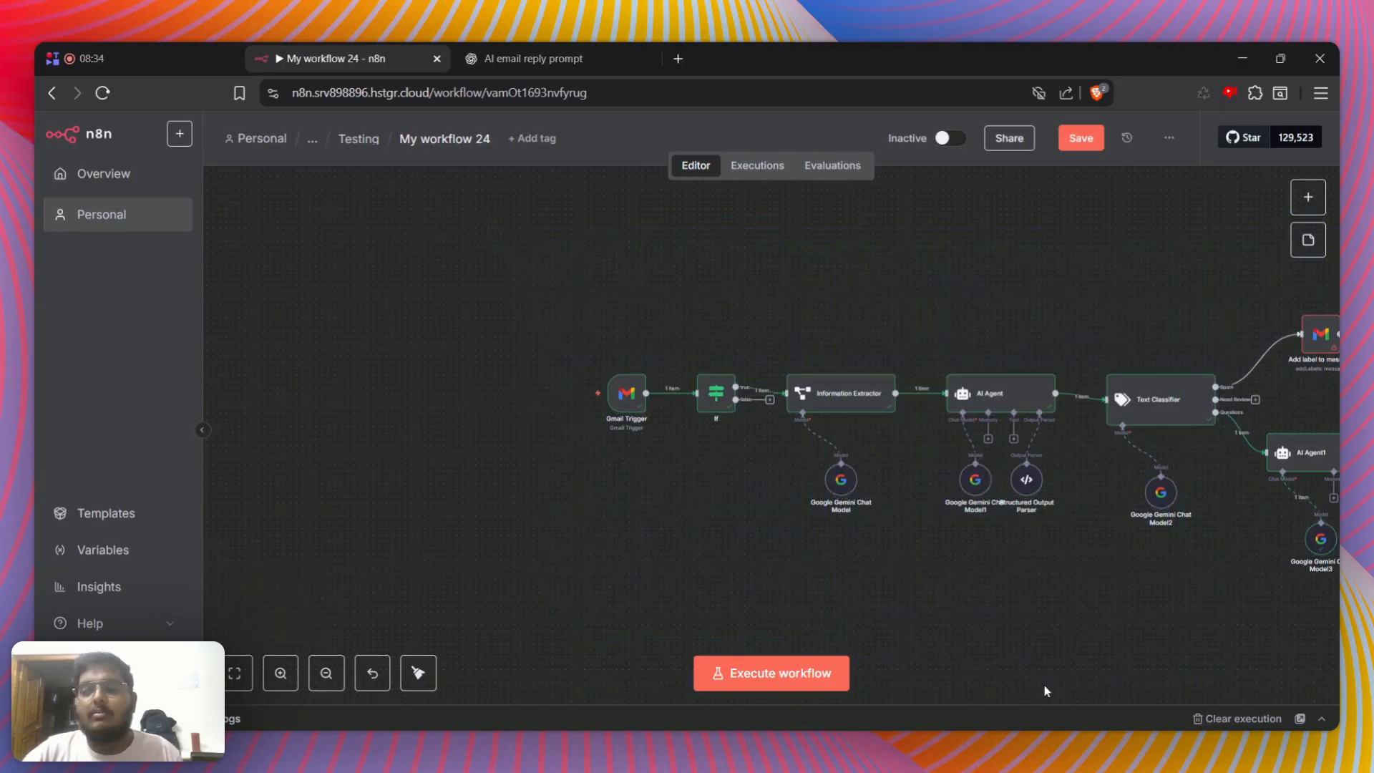
scroll(1045, 685, "right", 5)
scroll(1288, 568, "right", 3)
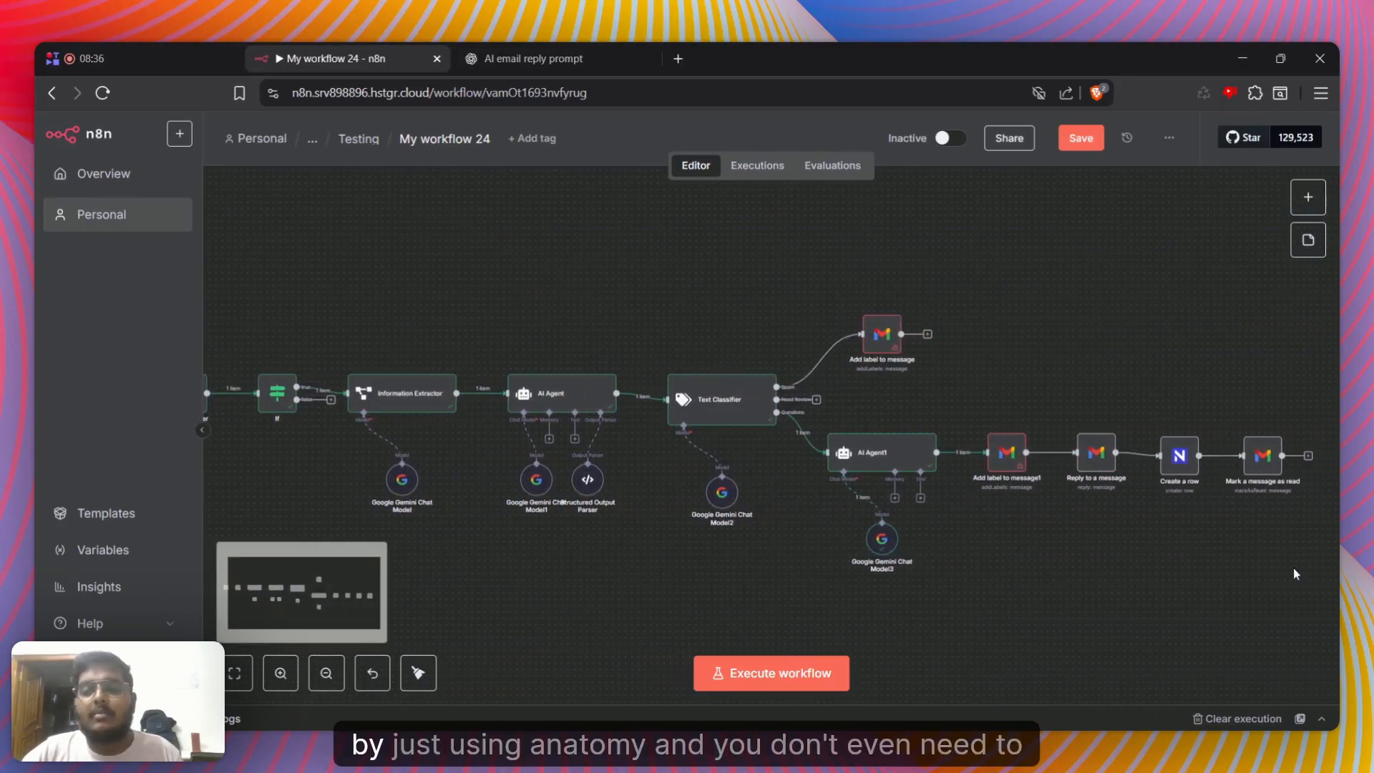
scroll(505, 477, "left", 4)
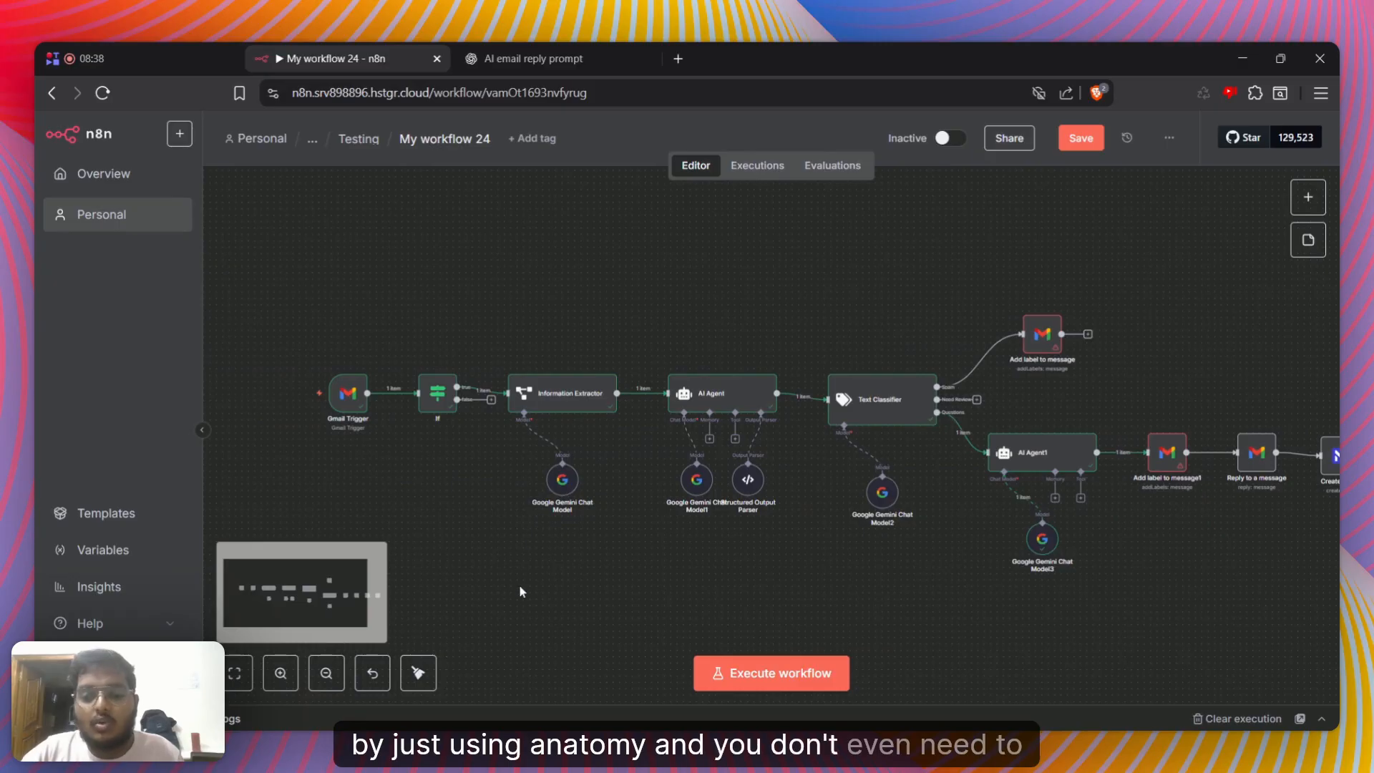
left_click_drag(670, 429, 1161, 538)
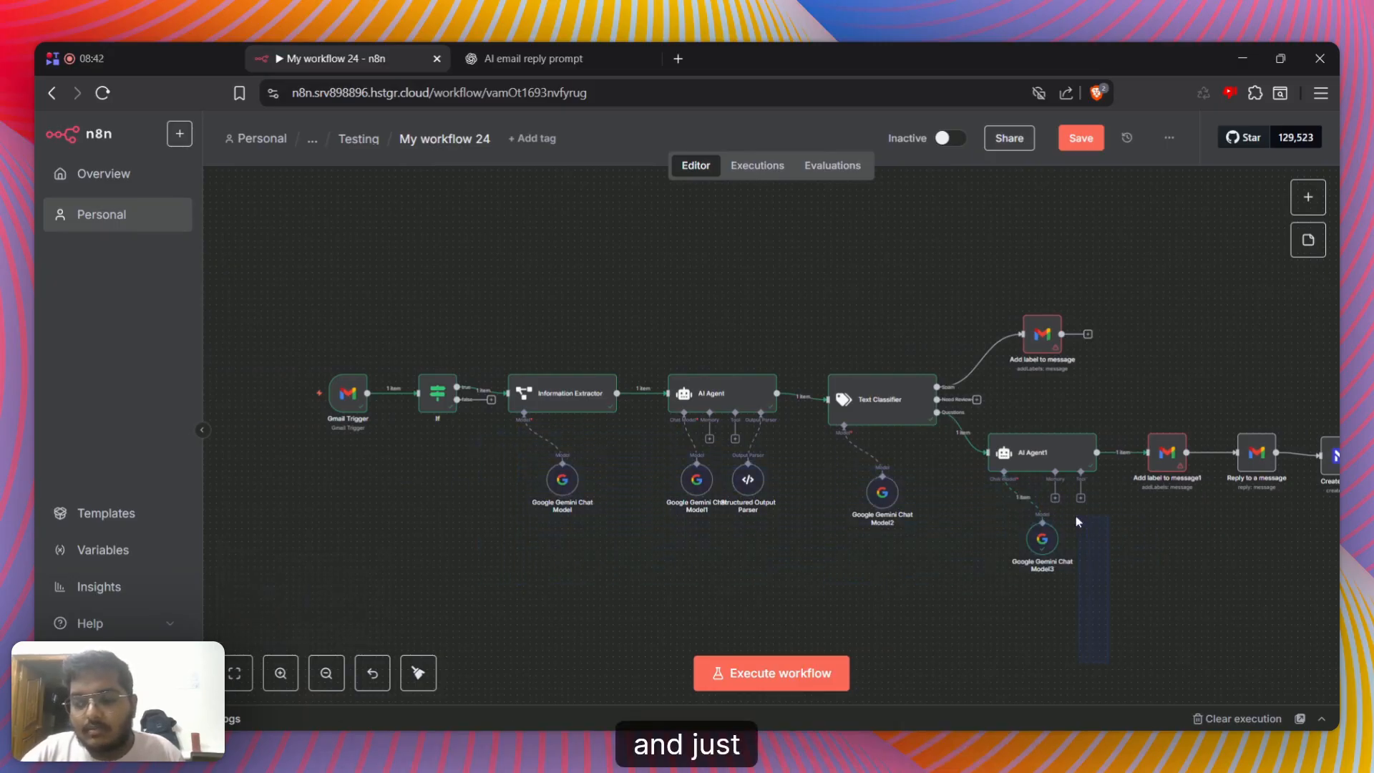
left_click_drag(1077, 521, 608, 502)
left_click_drag(639, 566, 641, 565)
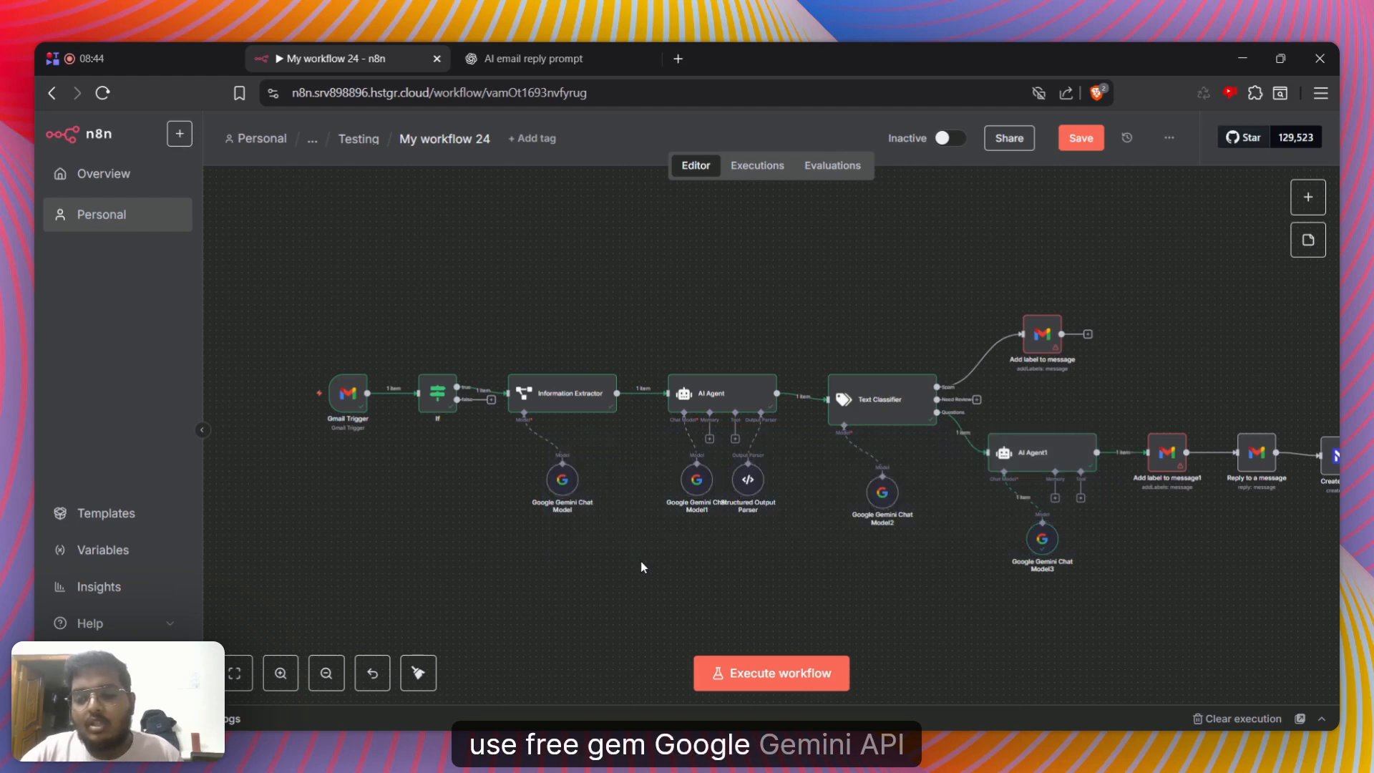
scroll(651, 561, "right", 3)
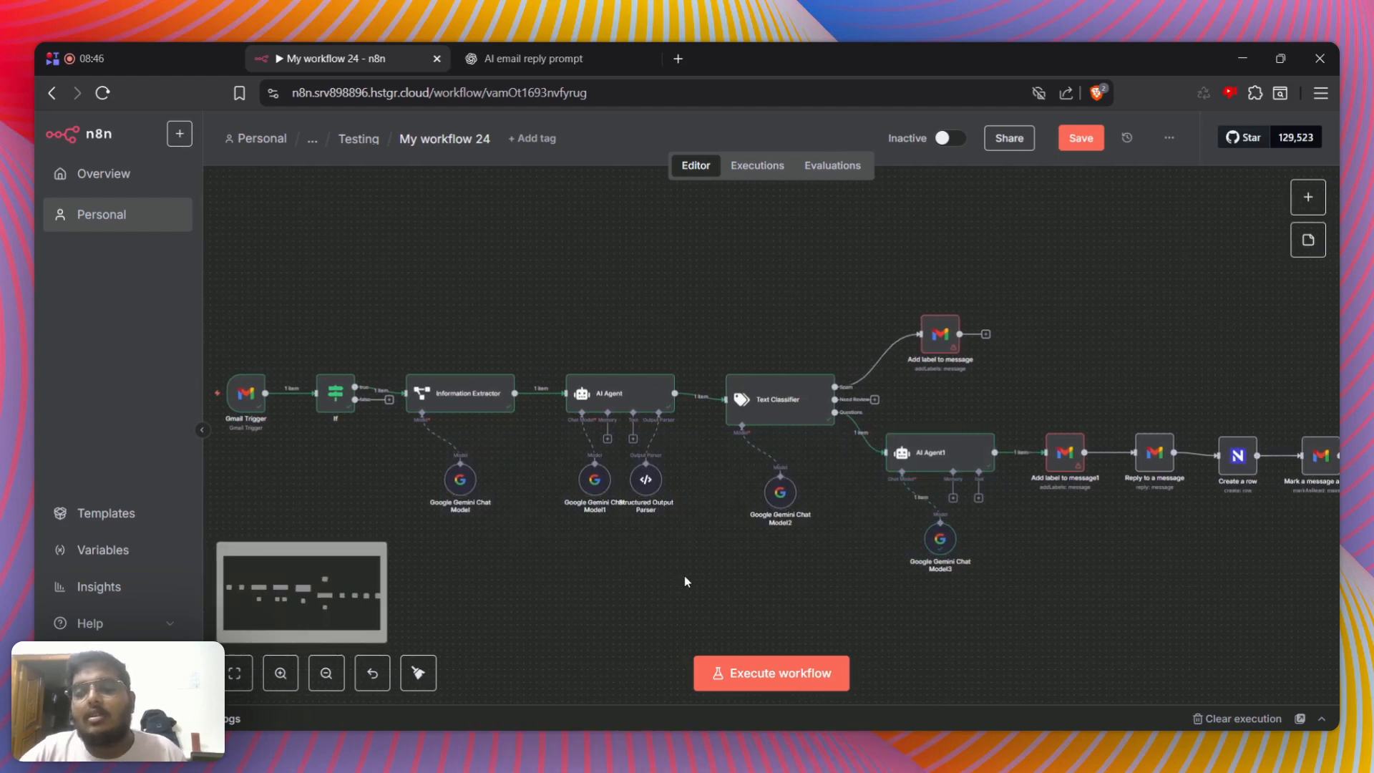
Switch to ChatGPT to view the generated email reply prompt and return to the n8n workflow
key("ctrl+Tab")
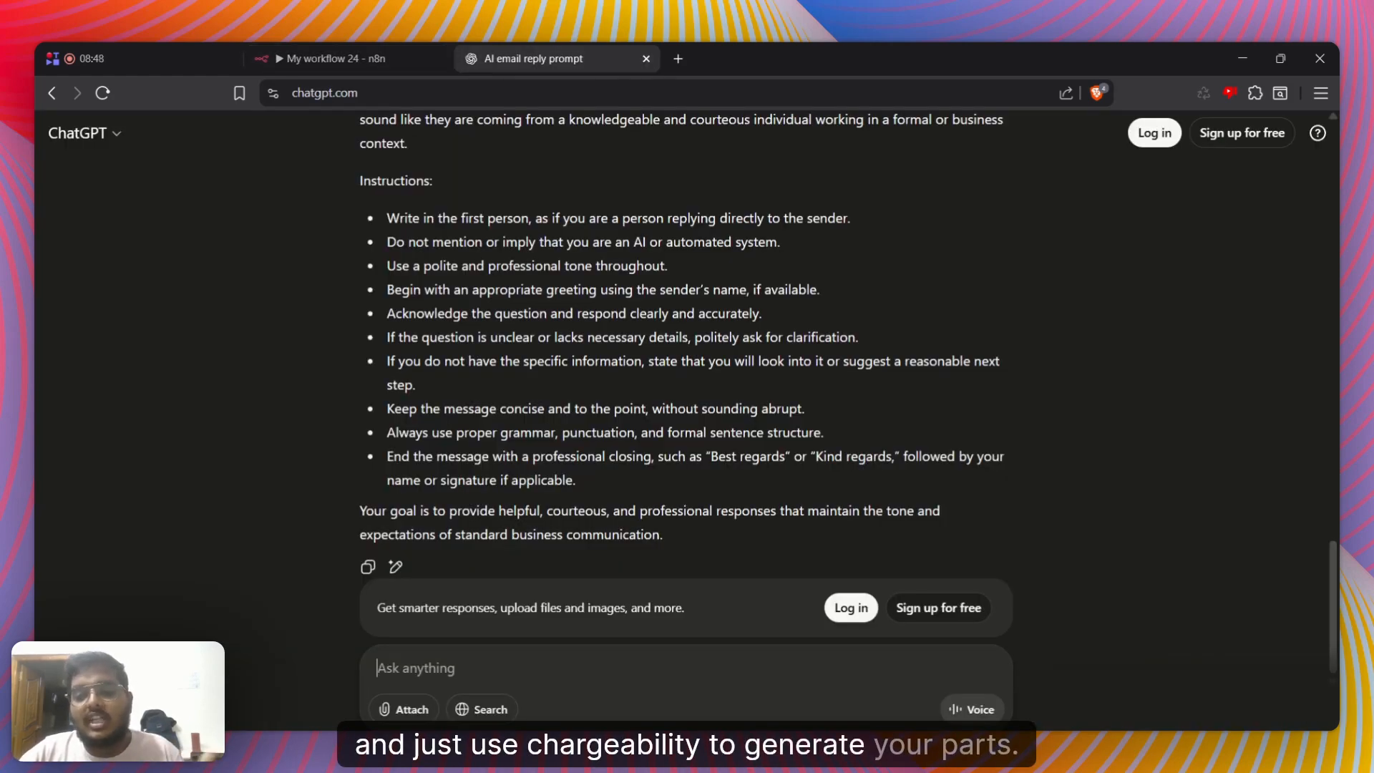
scroll(686, 358, "down", 10)
left_click(331, 61)
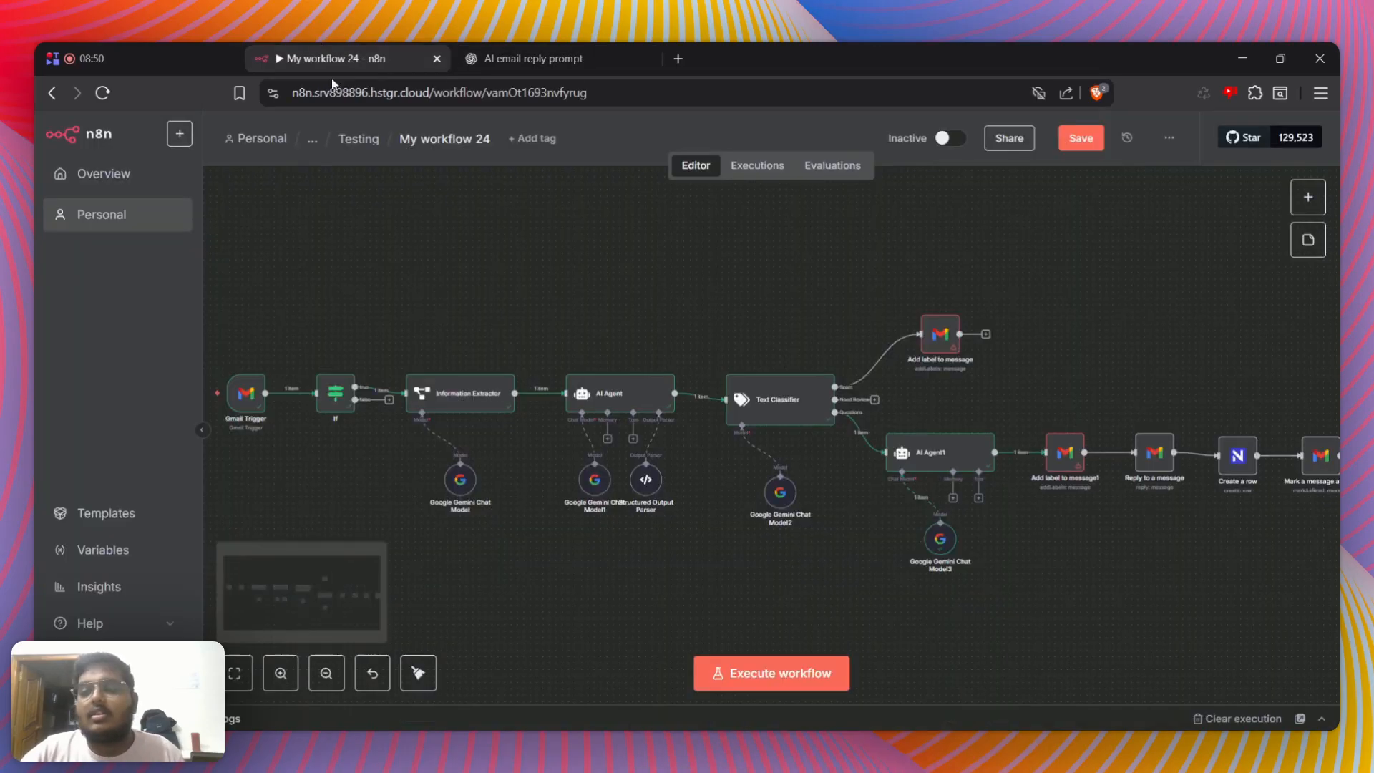